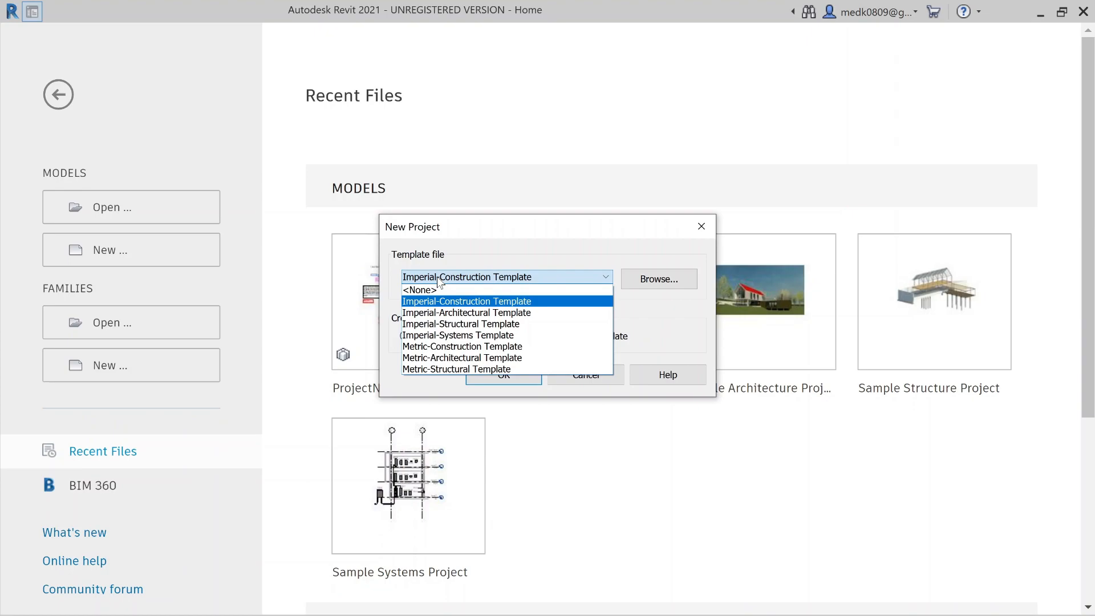
# Step: Create a new project template based on no template file, using the metric system of measurement
pyautogui.click(434, 288)
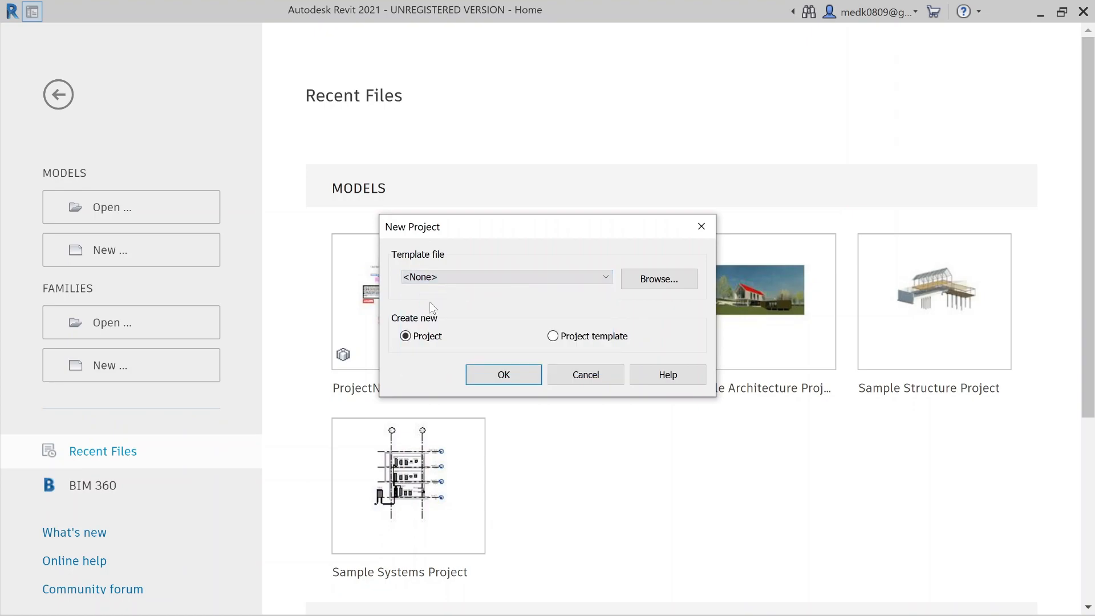
pyautogui.click(552, 336)
pyautogui.click(518, 371)
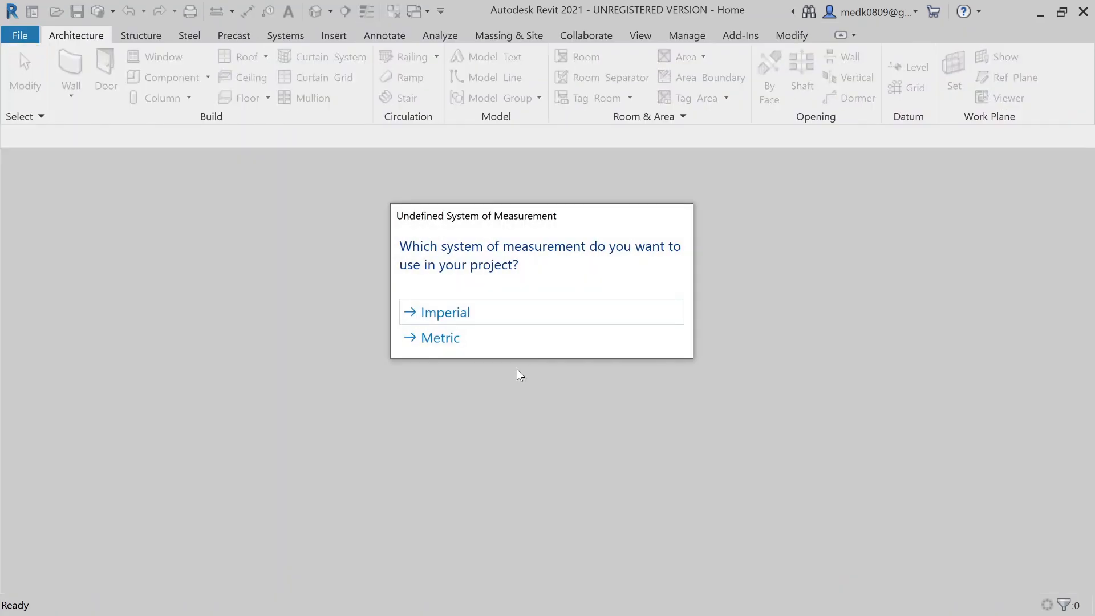
pyautogui.click(444, 342)
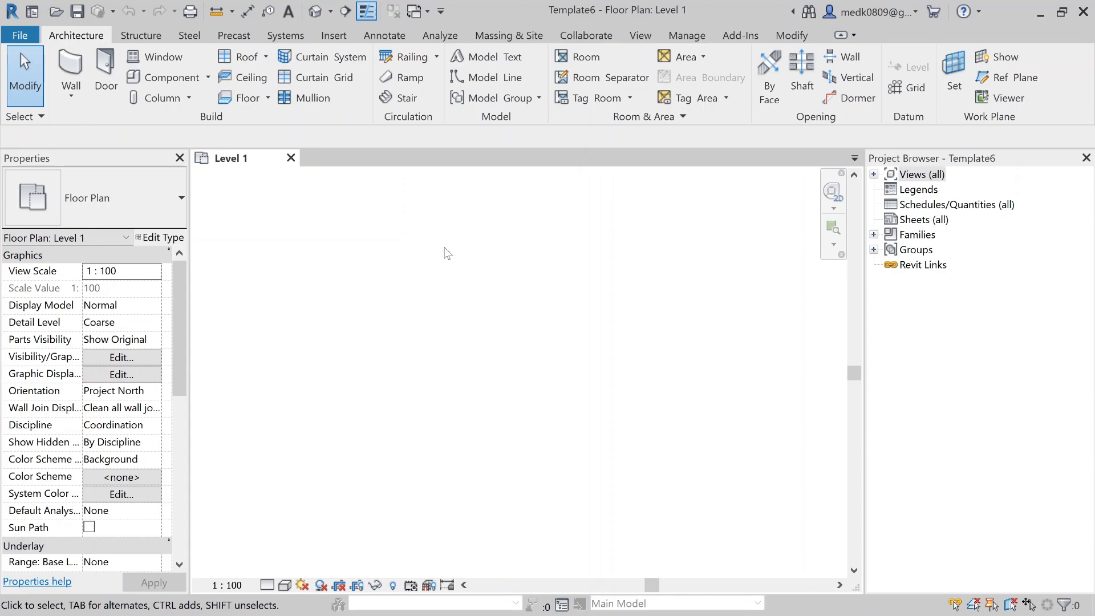
# Step: Save the file as a template named Project Template in a new folder on the Desktop, keeping the folder's default name
pyautogui.click(20, 35)
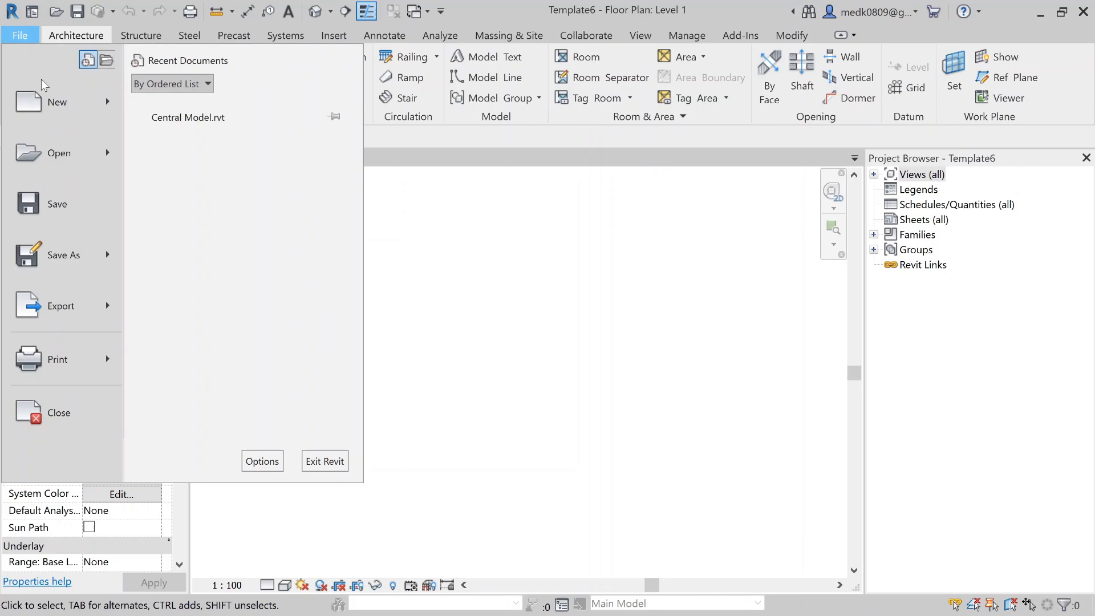
pyautogui.moveTo(74, 254)
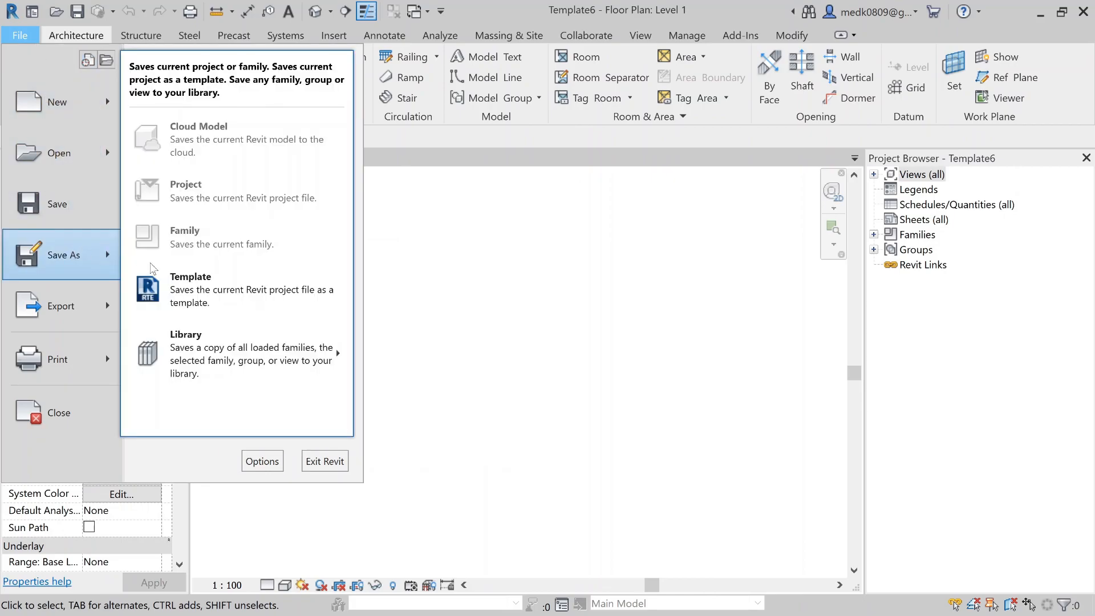
pyautogui.click(171, 285)
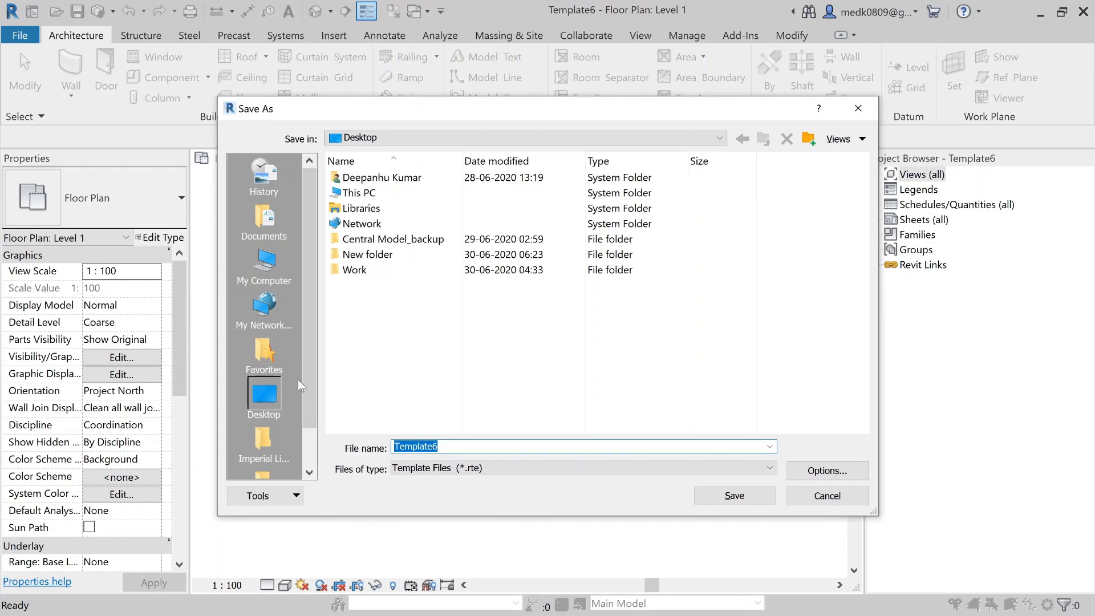
pyautogui.click(807, 140)
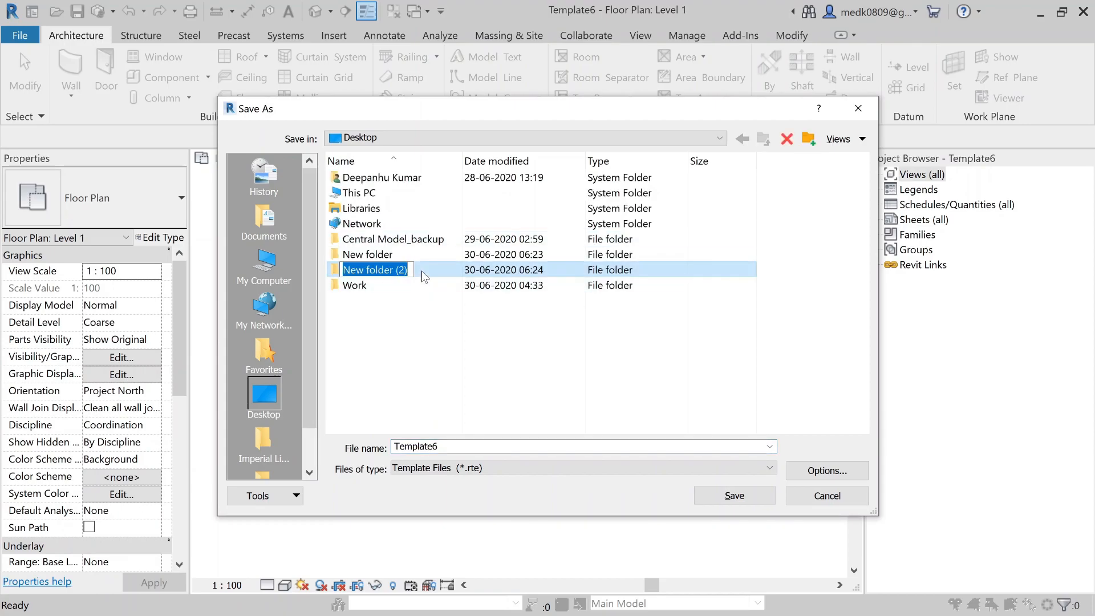
pyautogui.press('Return')
pyautogui.doubleClick(424, 276)
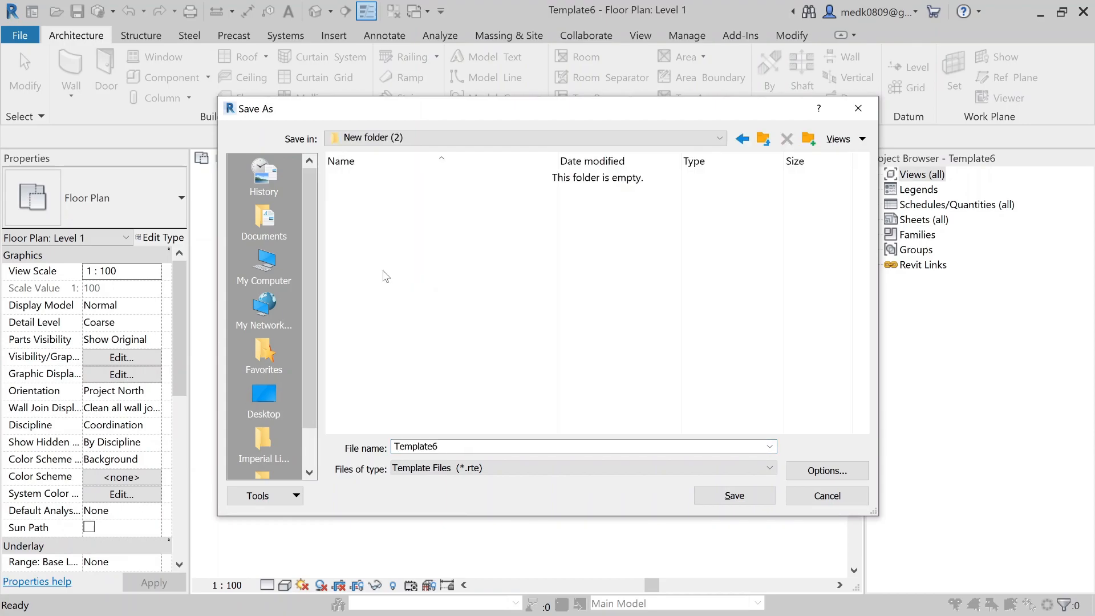
pyautogui.doubleClick(465, 445)
pyautogui.write('P')
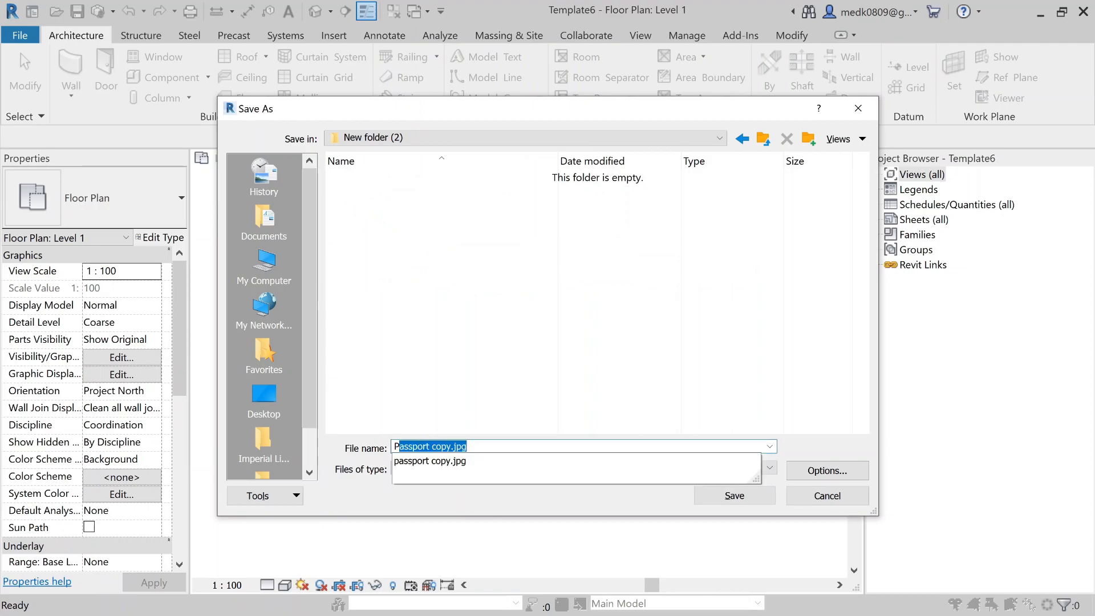
pyautogui.write('roject Template')
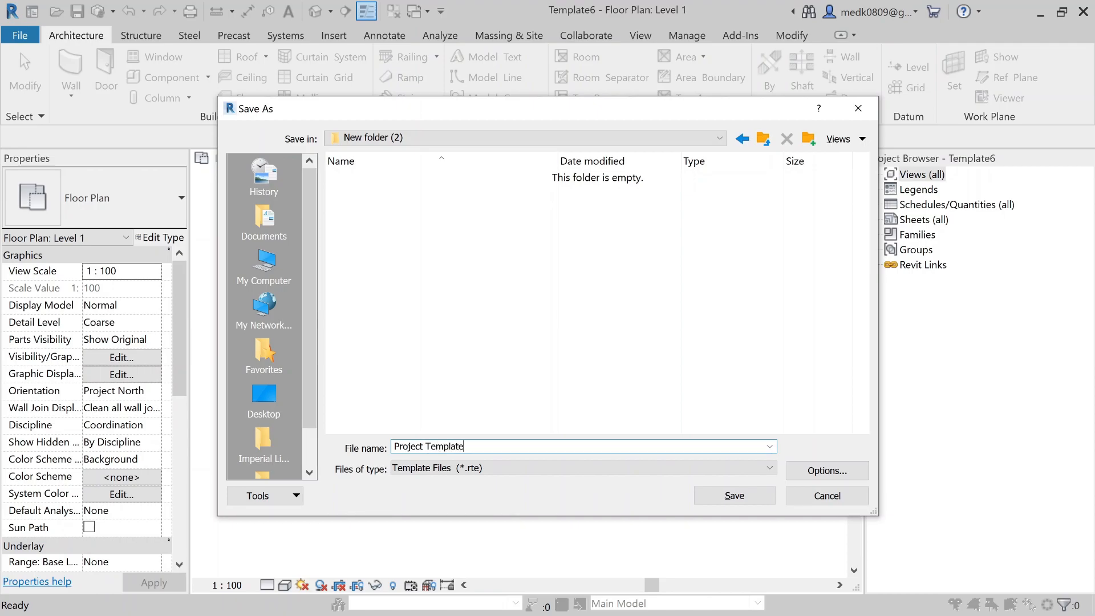
pyautogui.click(712, 495)
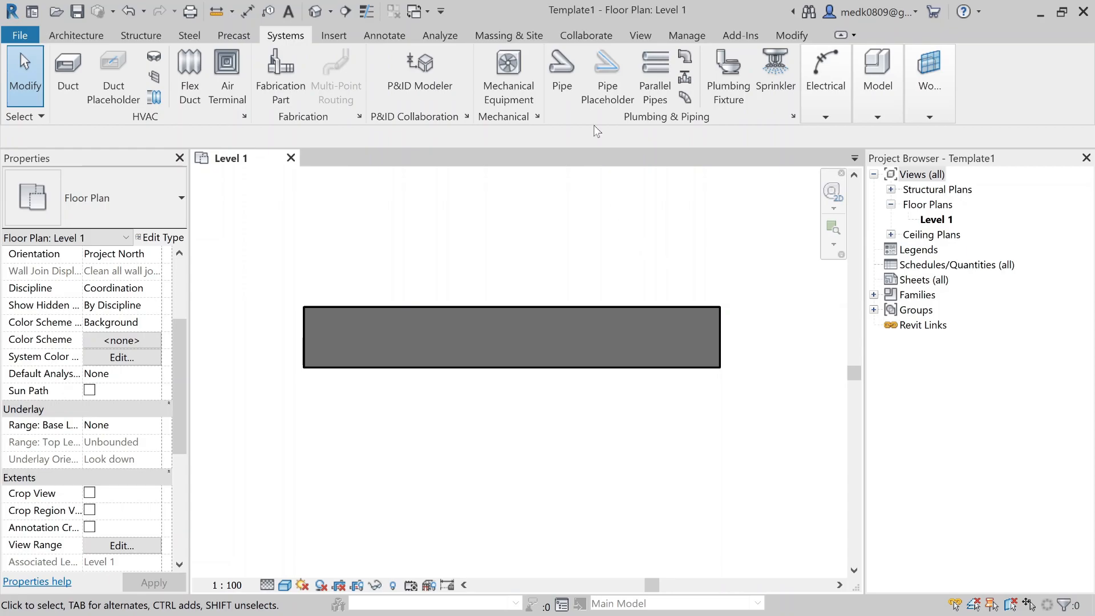
# Step: Create floor plan views for Level 2 and Level 3, without duplicating existing views
pyautogui.click(640, 36)
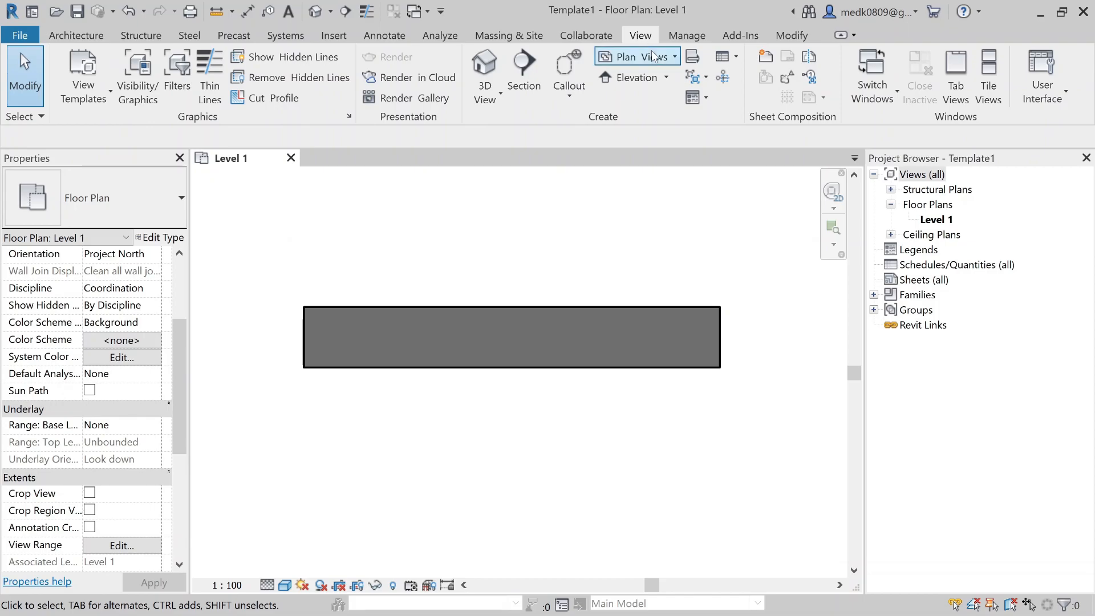
pyautogui.click(653, 55)
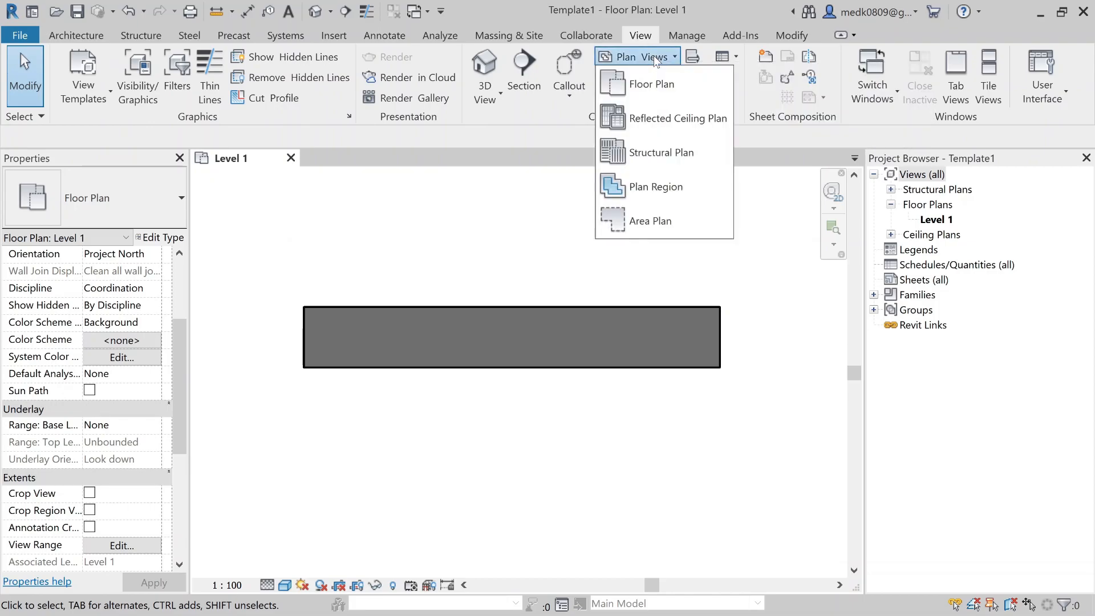
pyautogui.click(652, 87)
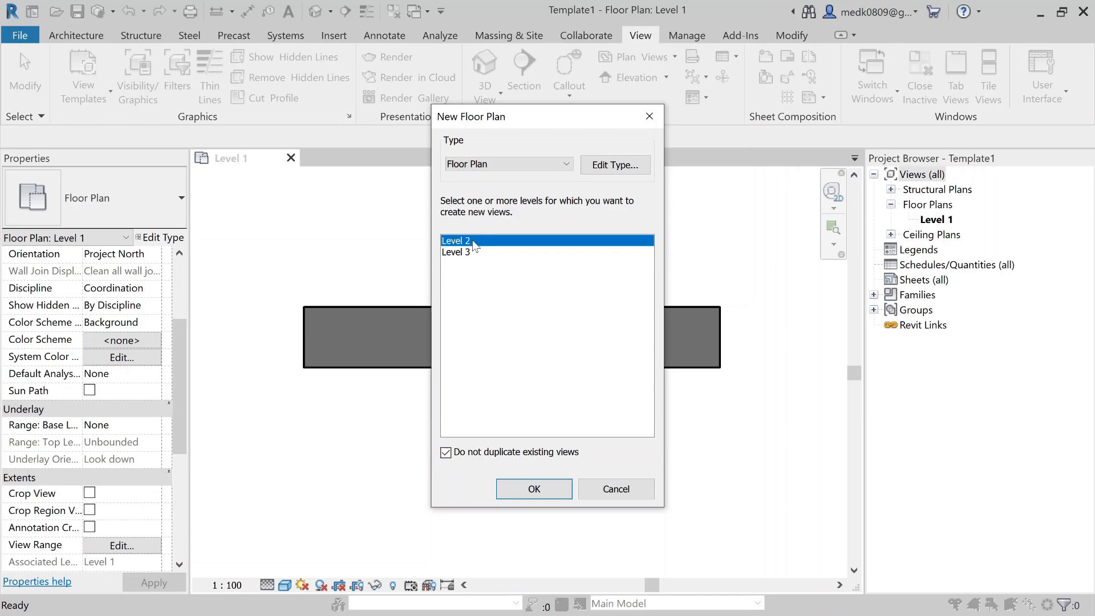
pyautogui.keyDown('shift'); pyautogui.click(469, 253); pyautogui.keyUp('shift')
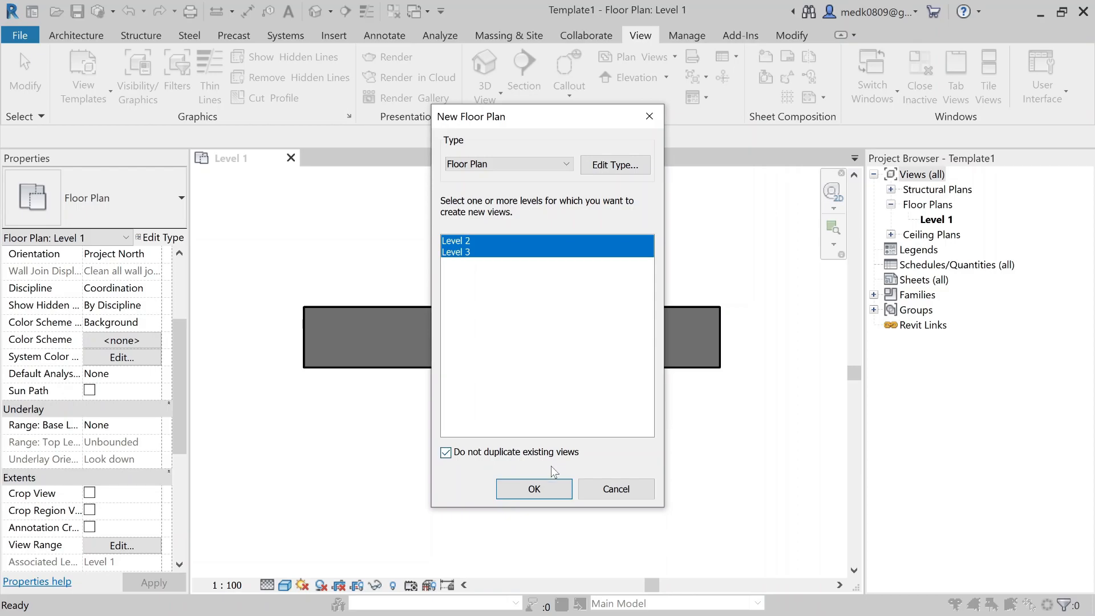
pyautogui.click(536, 487)
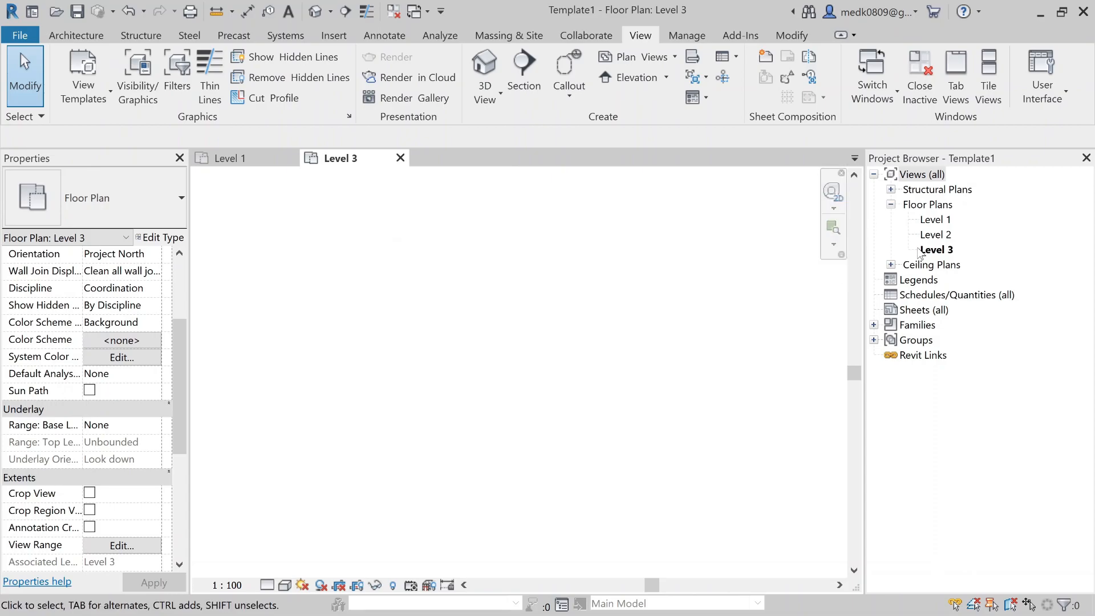
# Step: Examine the Level 1, Level 2 and Level 3 floor plan views one after another
pyautogui.doubleClick(936, 222)
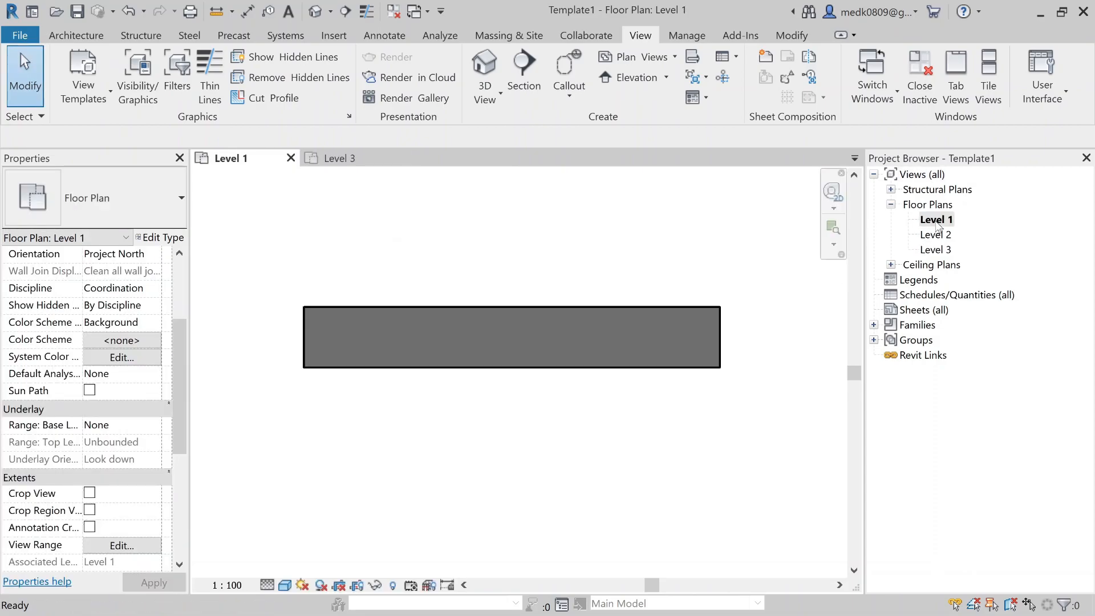
pyautogui.doubleClick(940, 235)
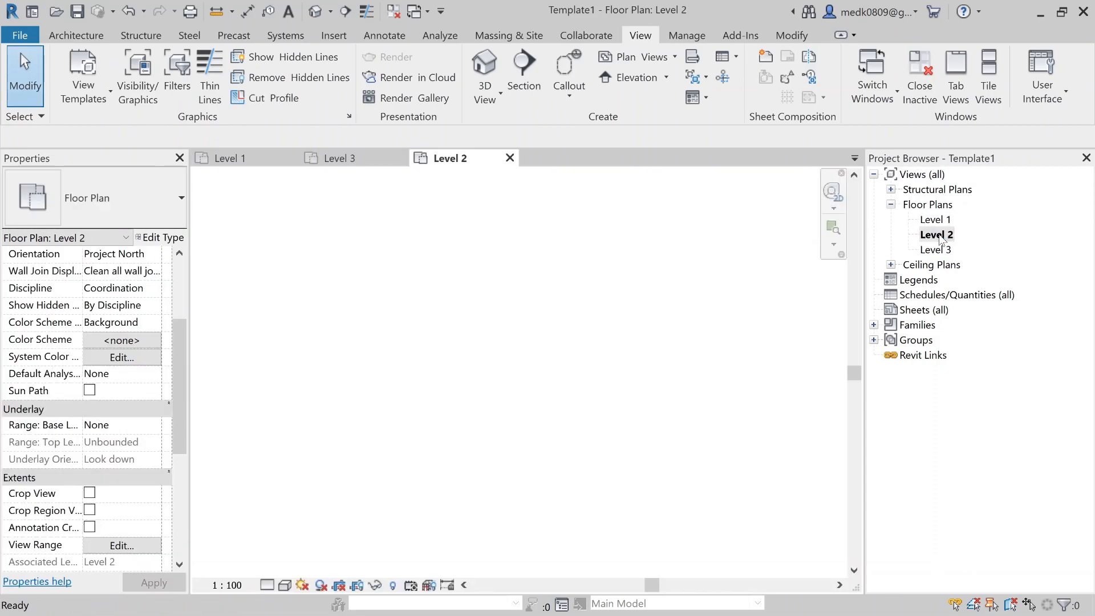
pyautogui.doubleClick(939, 250)
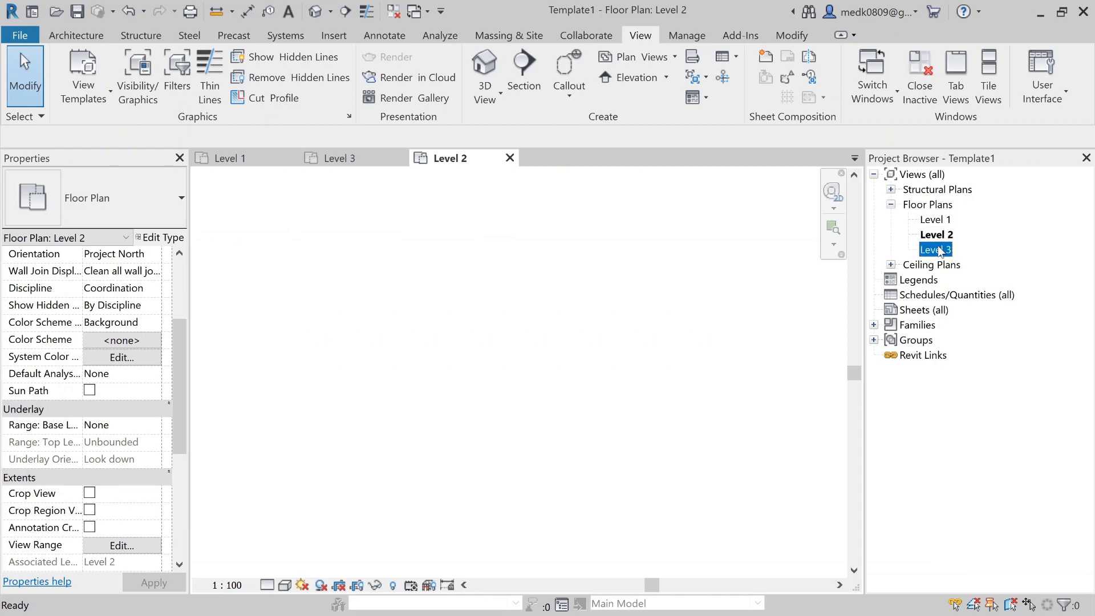
pyautogui.click(255, 160)
pyautogui.click(359, 160)
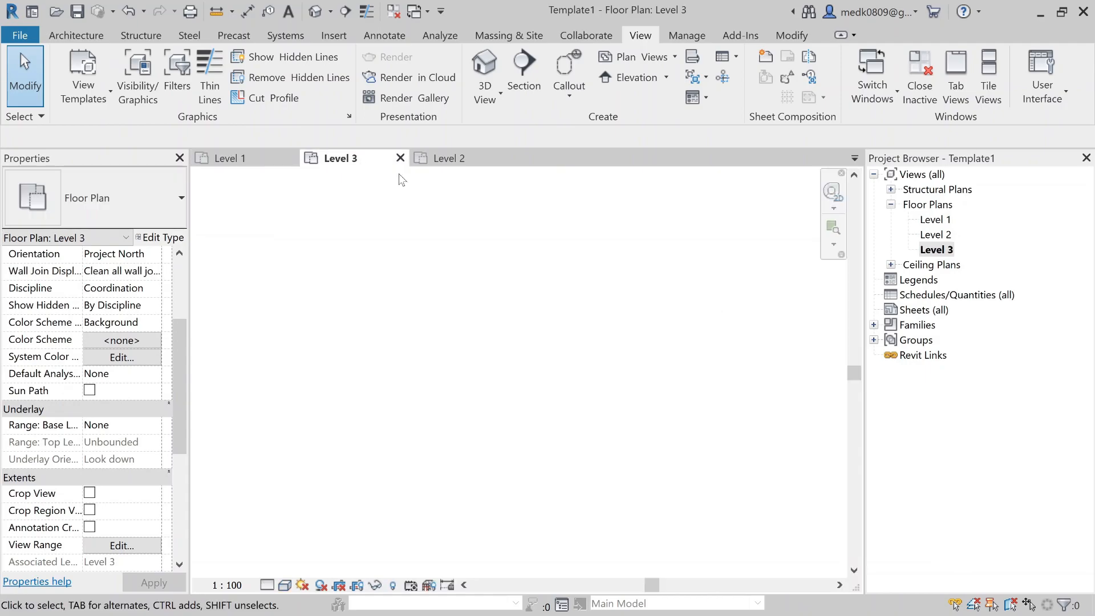
pyautogui.click(445, 160)
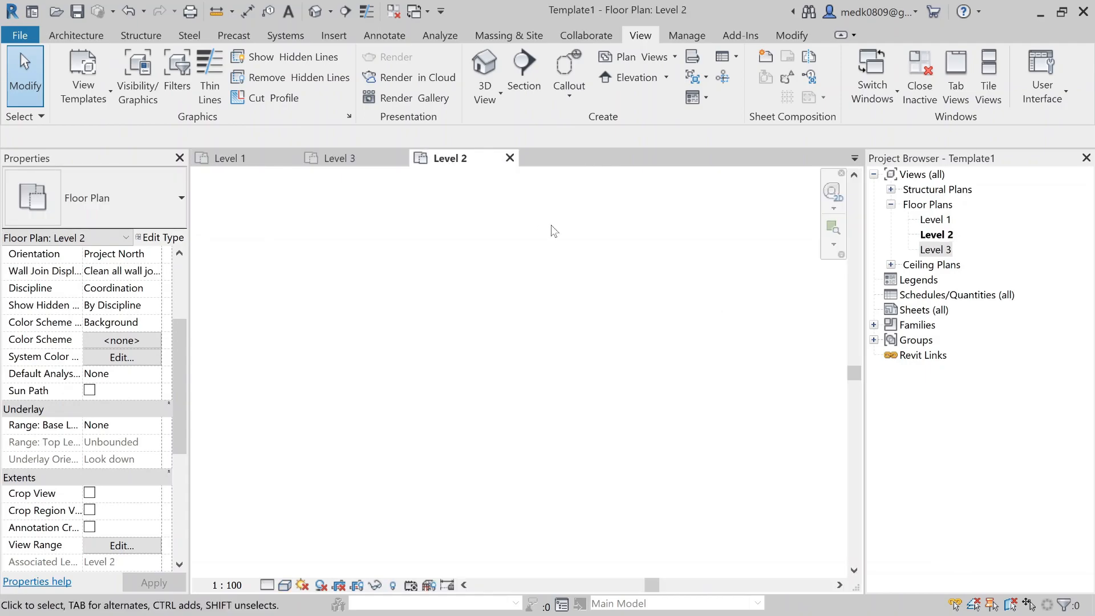
# Step: Create reflected ceiling plan views for Level 2 and Level 3, without duplicating existing views
pyautogui.click(891, 265)
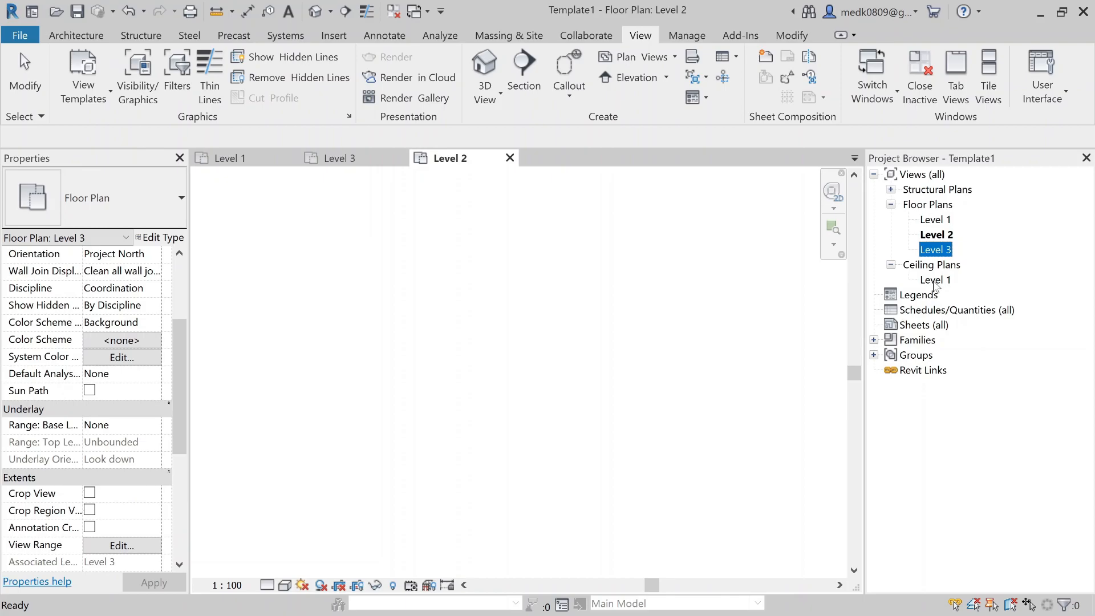
pyautogui.click(559, 252)
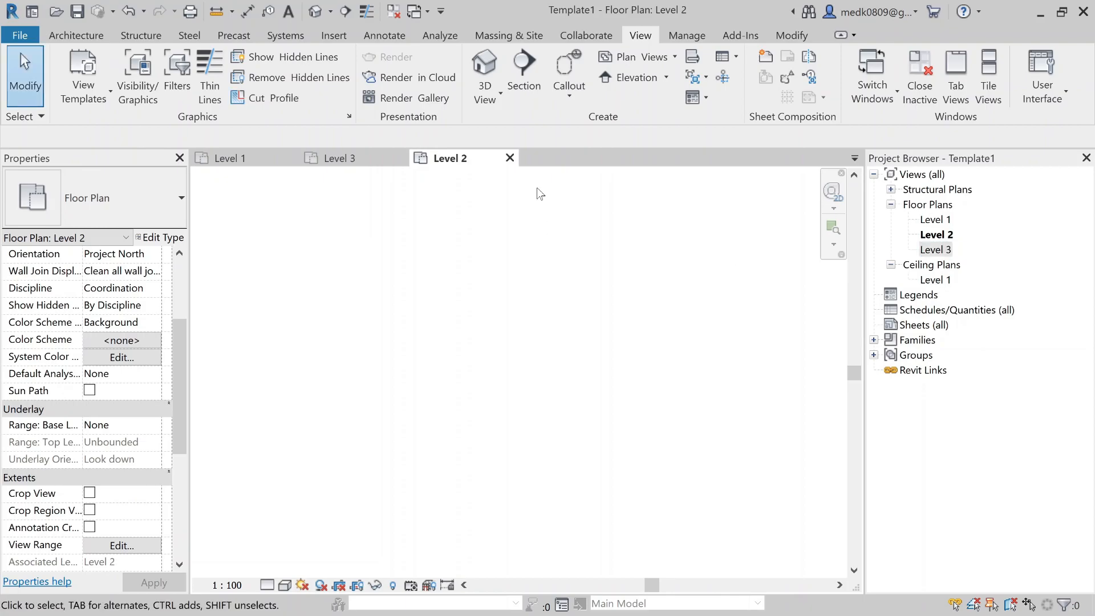
pyautogui.click(615, 55)
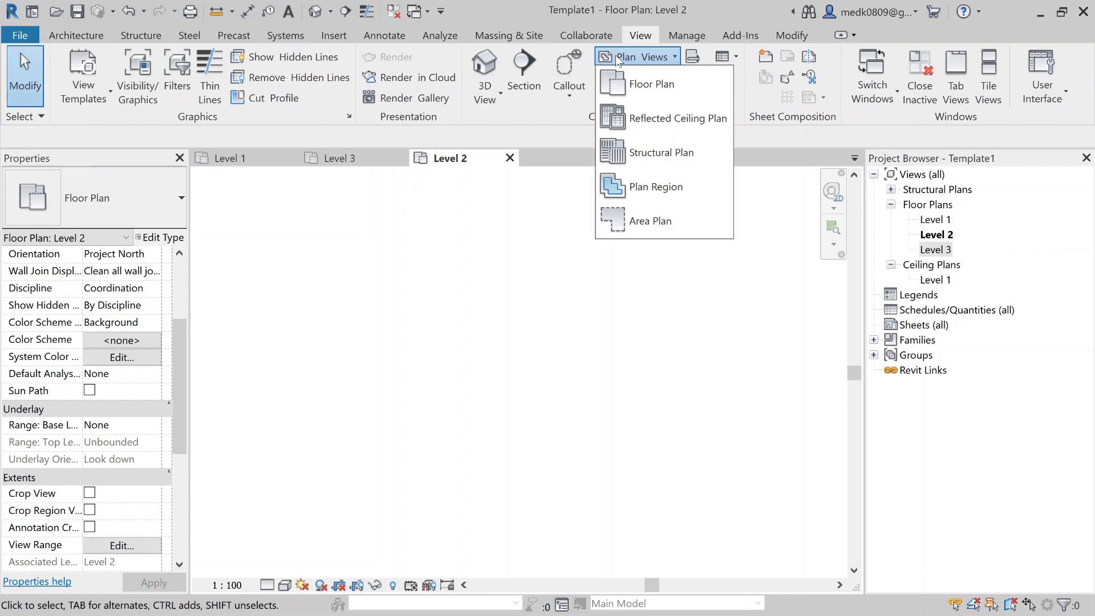
pyautogui.click(639, 120)
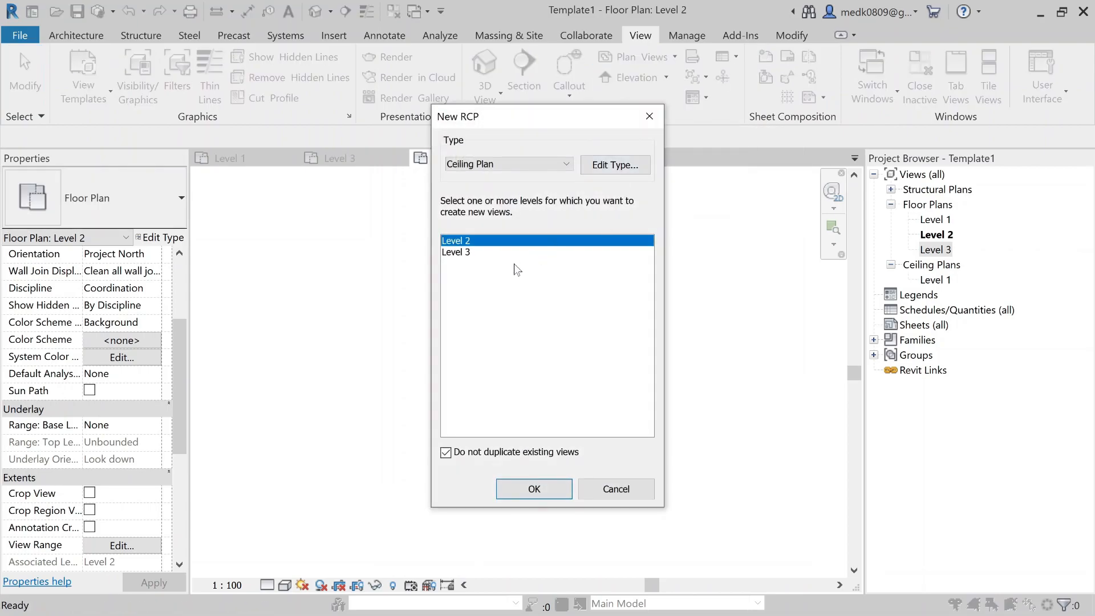
pyautogui.click(461, 254)
pyautogui.keyDown('ctrl'); pyautogui.click(456, 241); pyautogui.keyUp('ctrl')
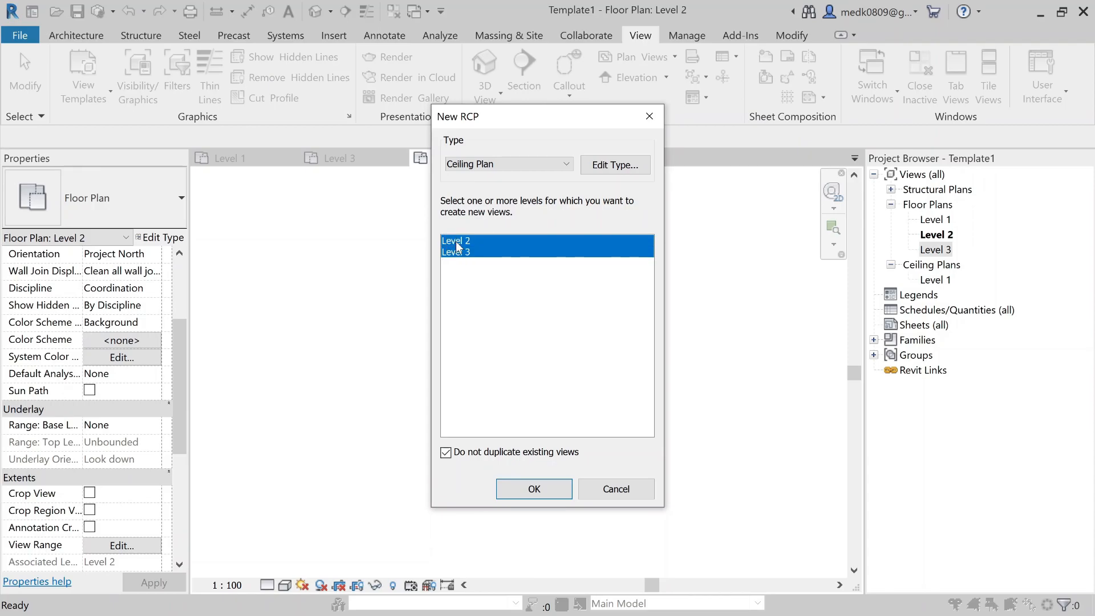
pyautogui.click(536, 489)
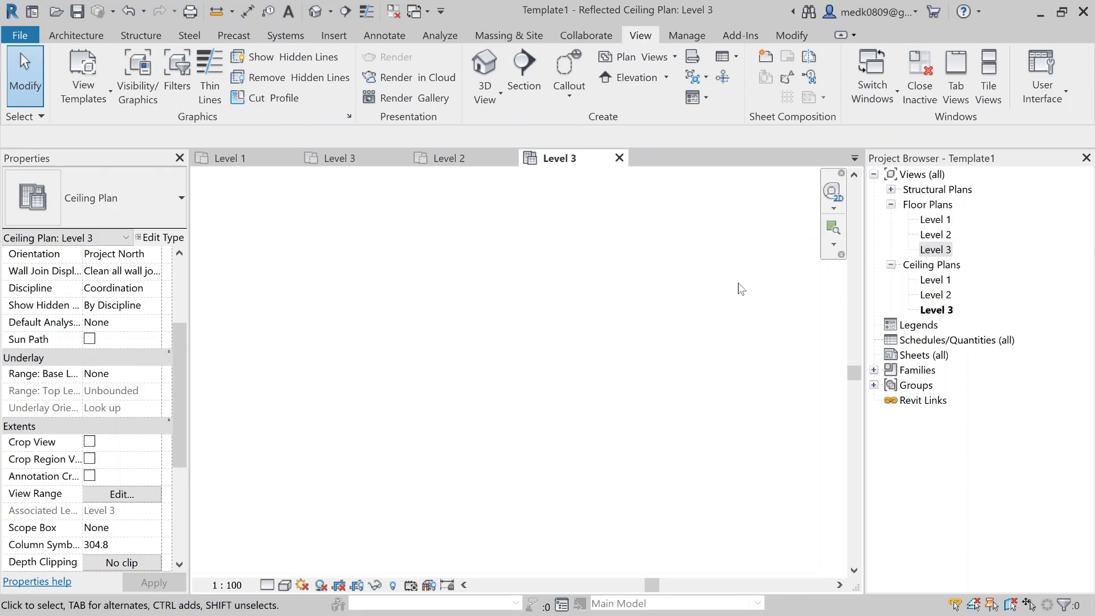
# Step: Draw a horizontal section line with the Section 1 type in the Level 3 ceiling plan
pyautogui.click(345, 16)
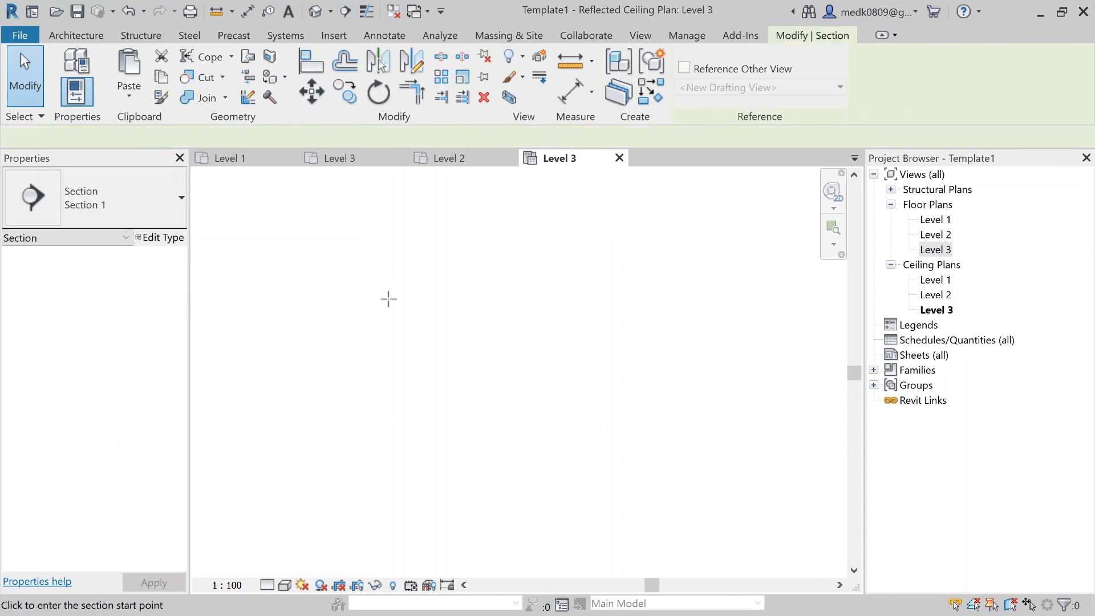
pyautogui.click(360, 337)
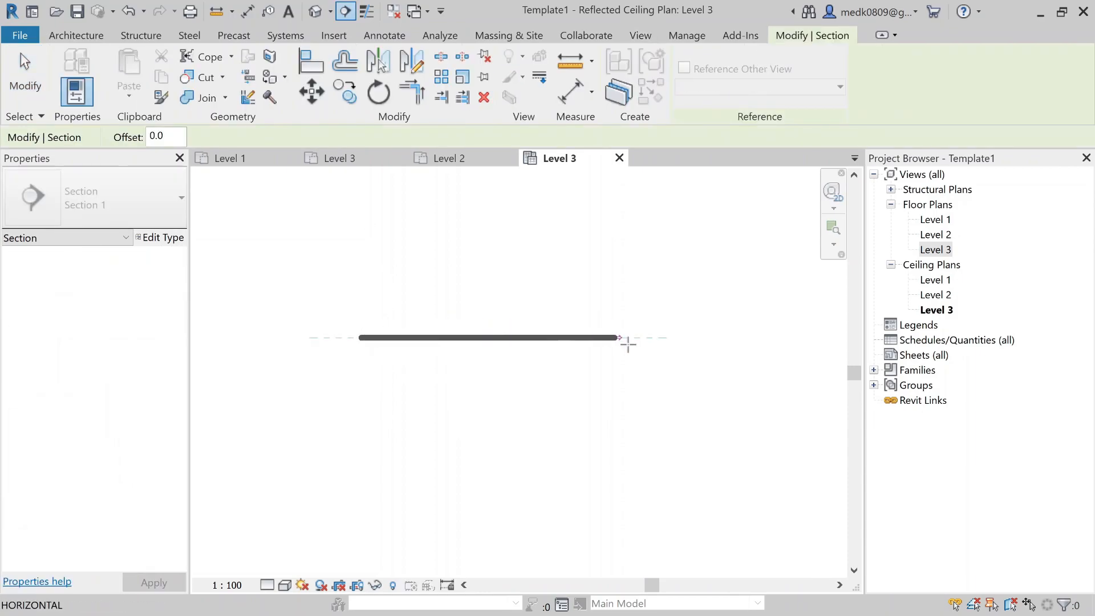
pyautogui.click(751, 338)
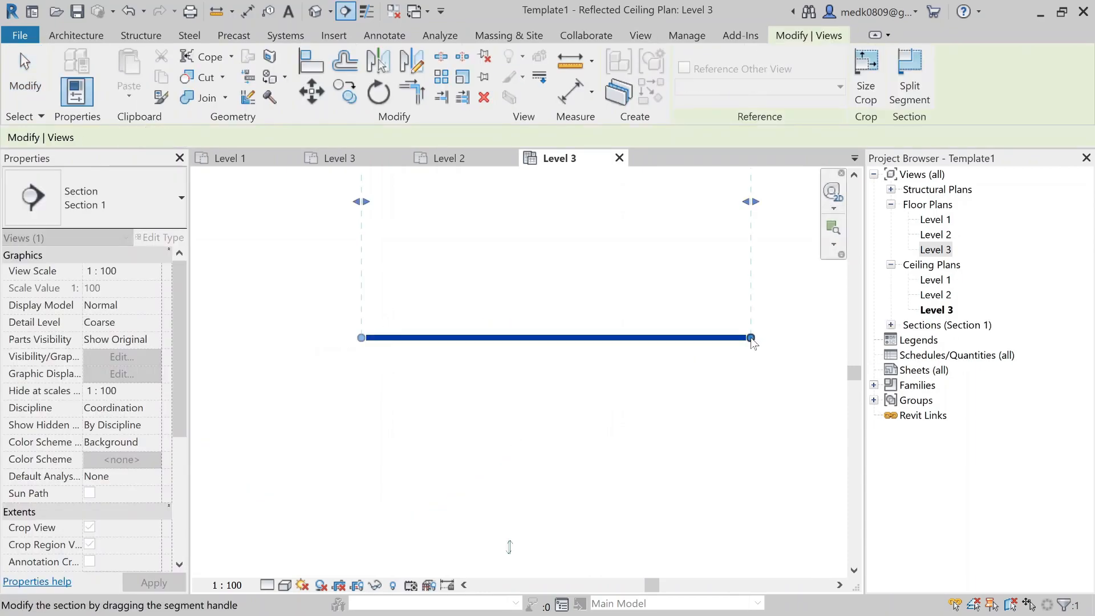
pyautogui.scroll(-2, 576, 402)
pyautogui.scroll(2, 624, 313)
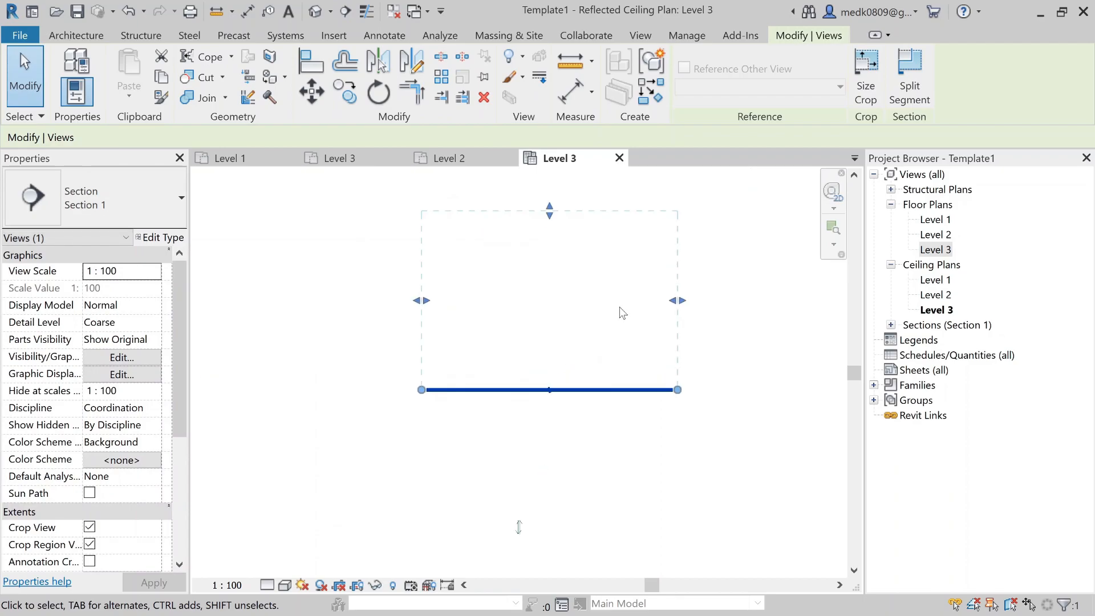
pyautogui.click(623, 313)
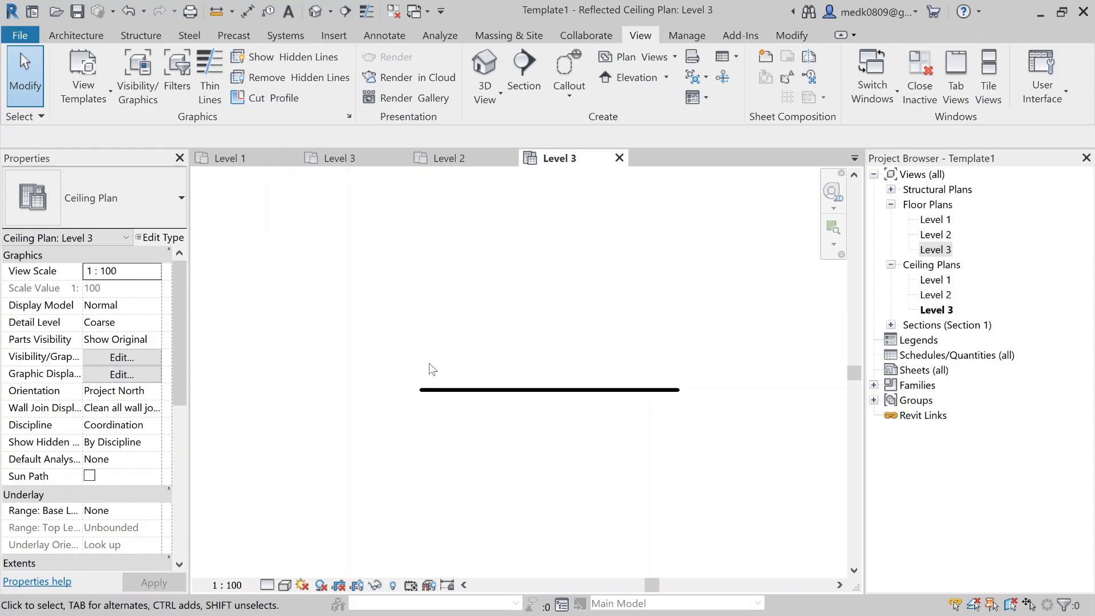
# Step: Load the M_Section Head - Filled annotation family from the Annotations folder
pyautogui.click(333, 37)
pyautogui.click(672, 82)
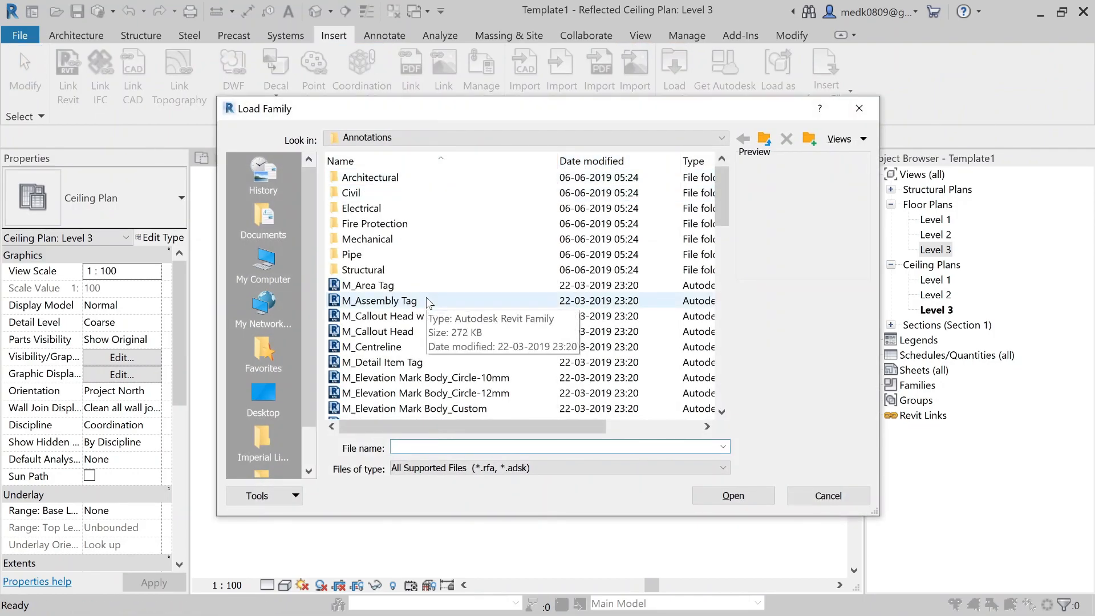
pyautogui.scroll(-3, 427, 298)
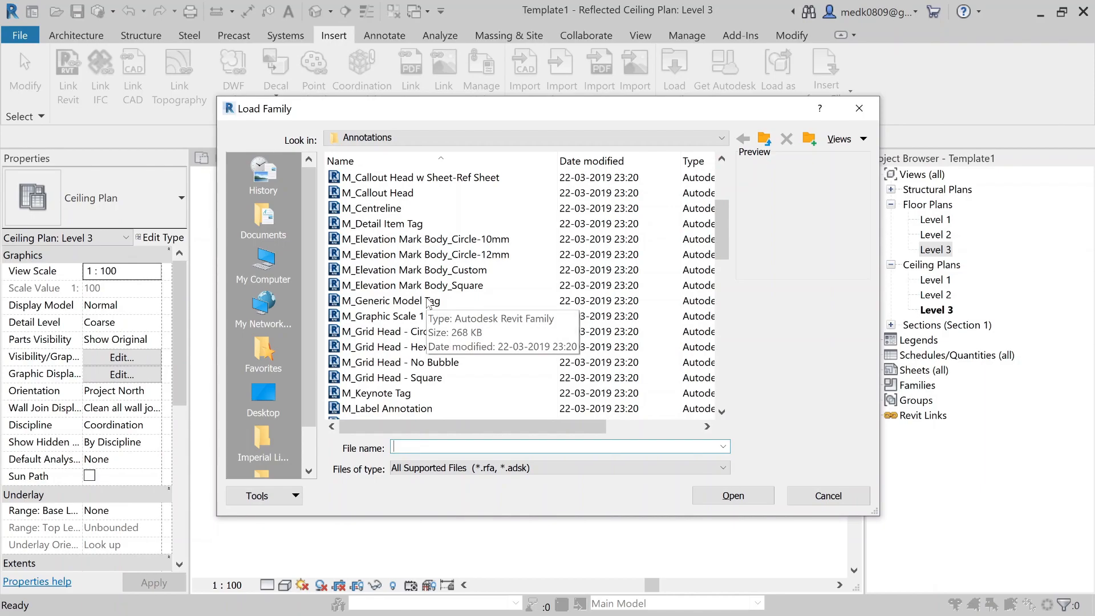
pyautogui.scroll(-5, 408, 359)
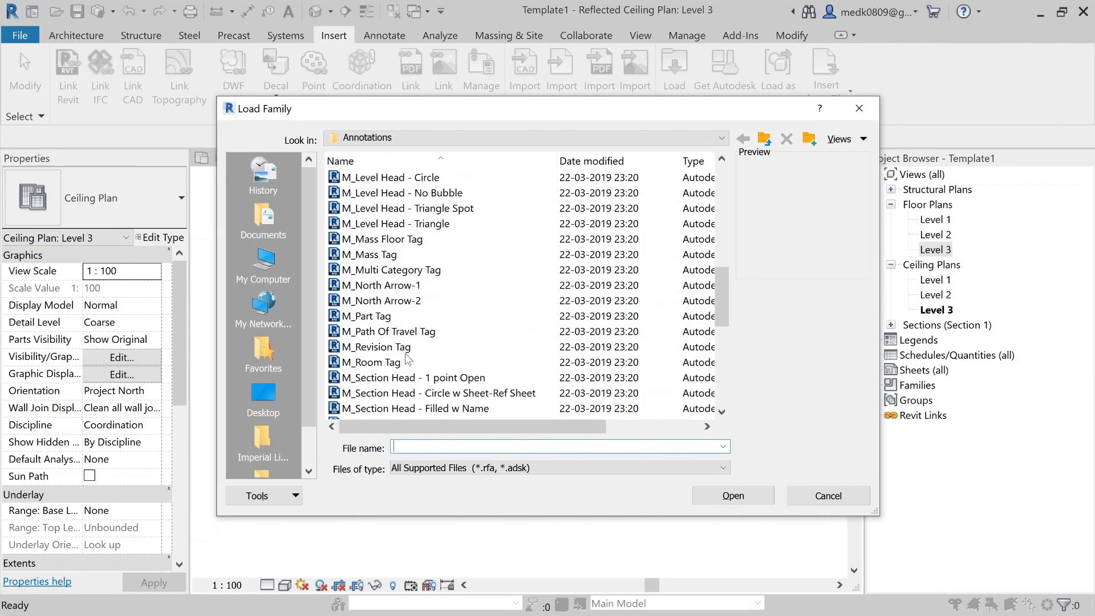
pyautogui.scroll(-4, 408, 360)
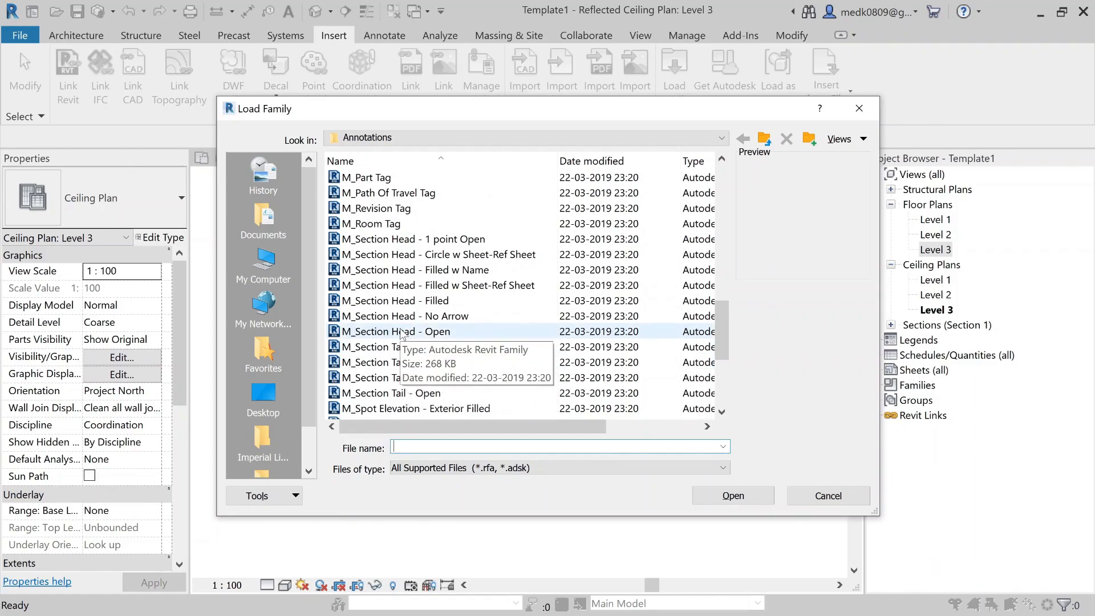
pyautogui.click(404, 304)
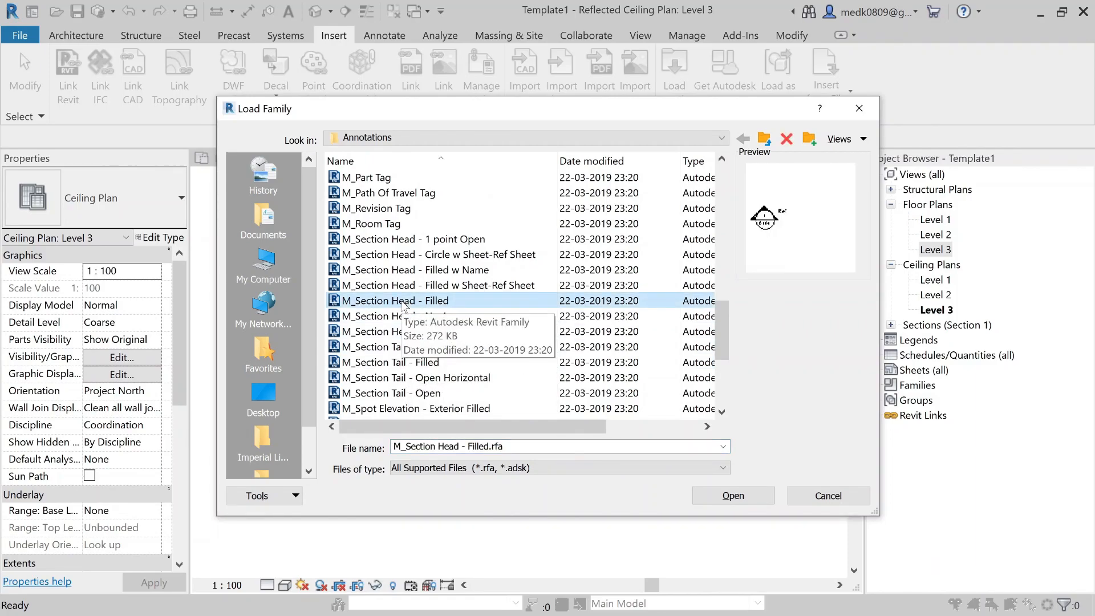
pyautogui.click(755, 497)
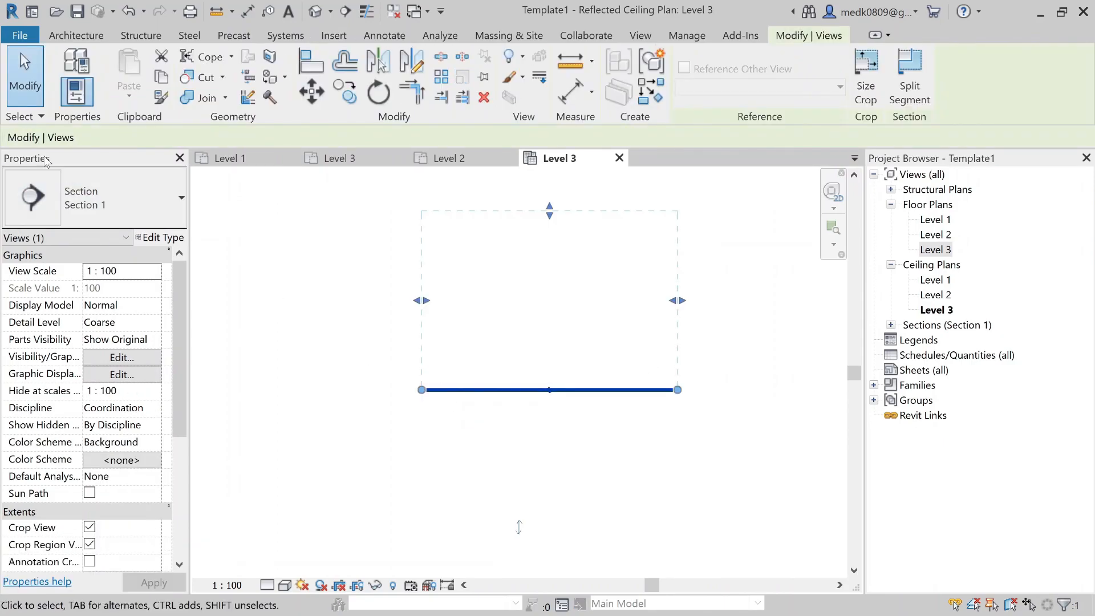
# Step: Set the section head of the Section 1 tag type to M_Section Head - Filled via the section line's type properties
pyautogui.click(164, 238)
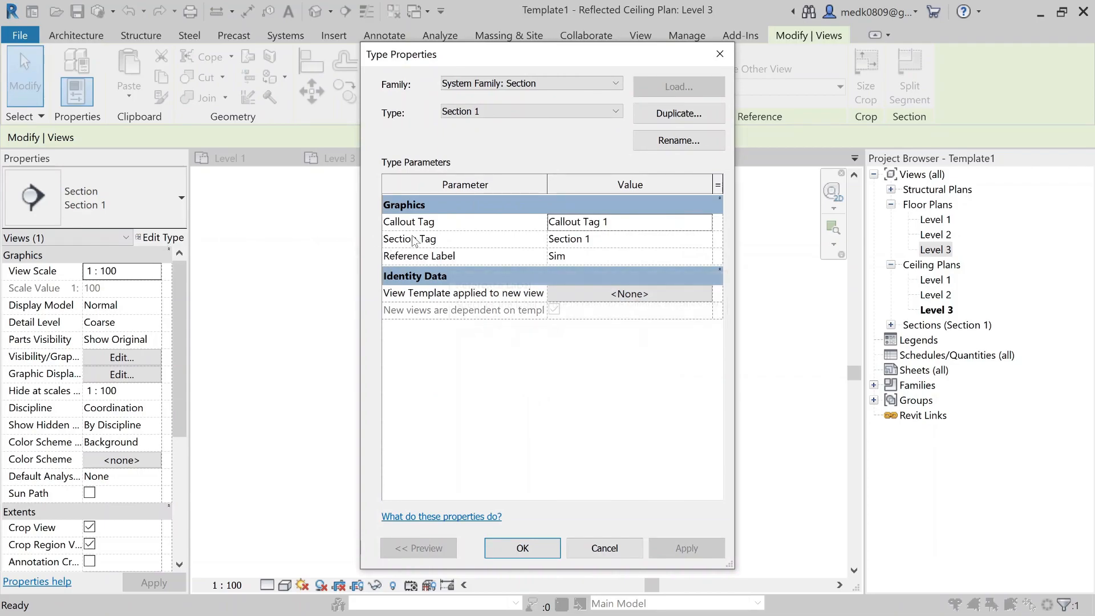
pyautogui.click(656, 238)
pyautogui.click(707, 239)
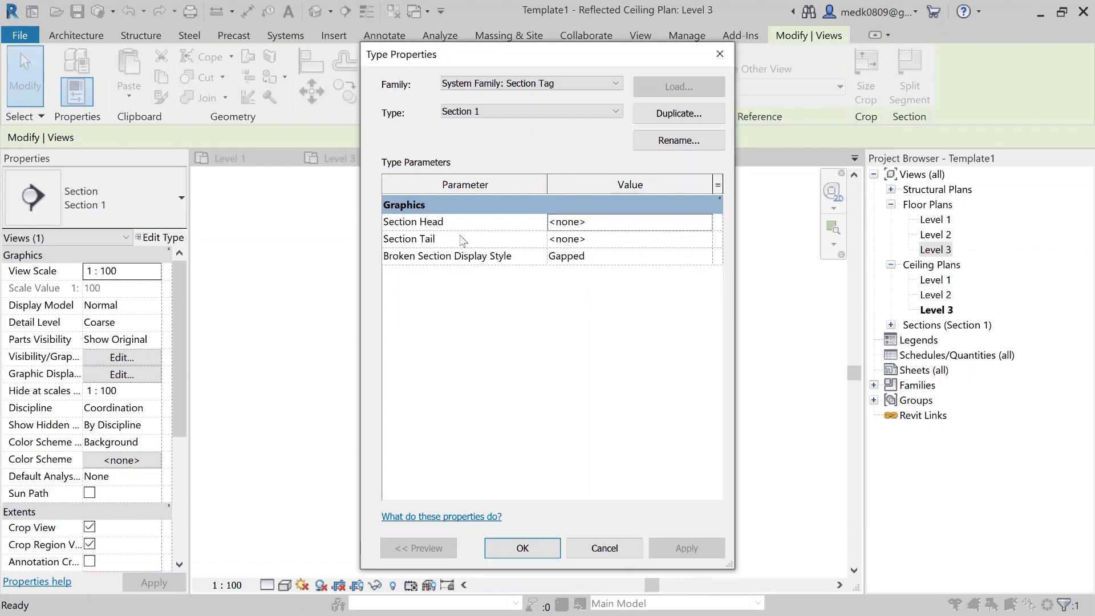
pyautogui.click(707, 225)
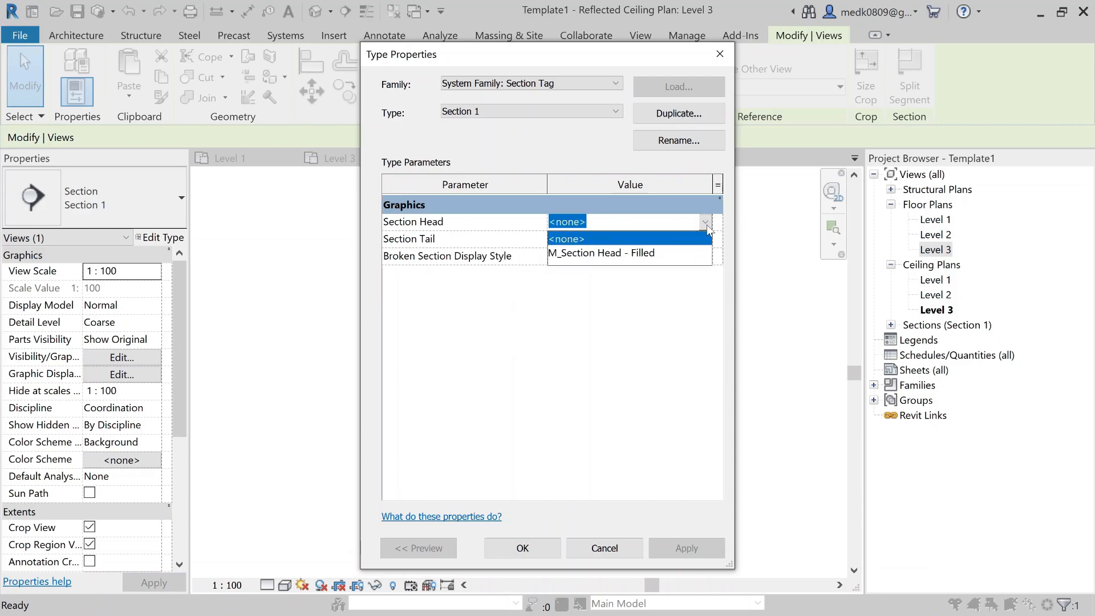
pyautogui.click(597, 253)
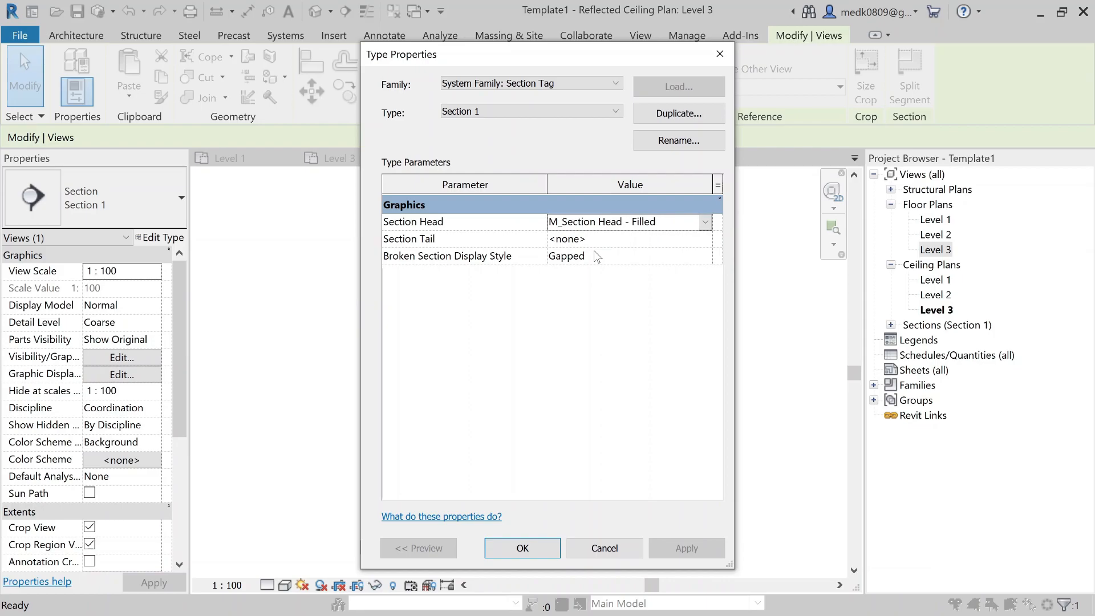
pyautogui.click(546, 547)
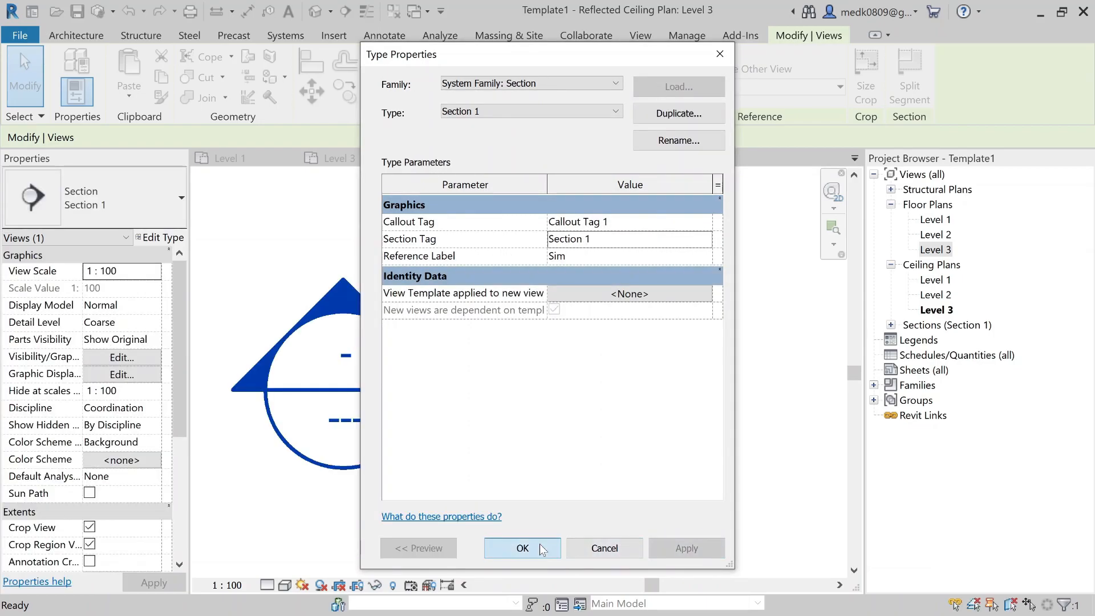
pyautogui.click(522, 548)
# Step: Extend the tail end of the section line horizontally away from its head to roughly three times its length
pyautogui.scroll(-3, 400, 311)
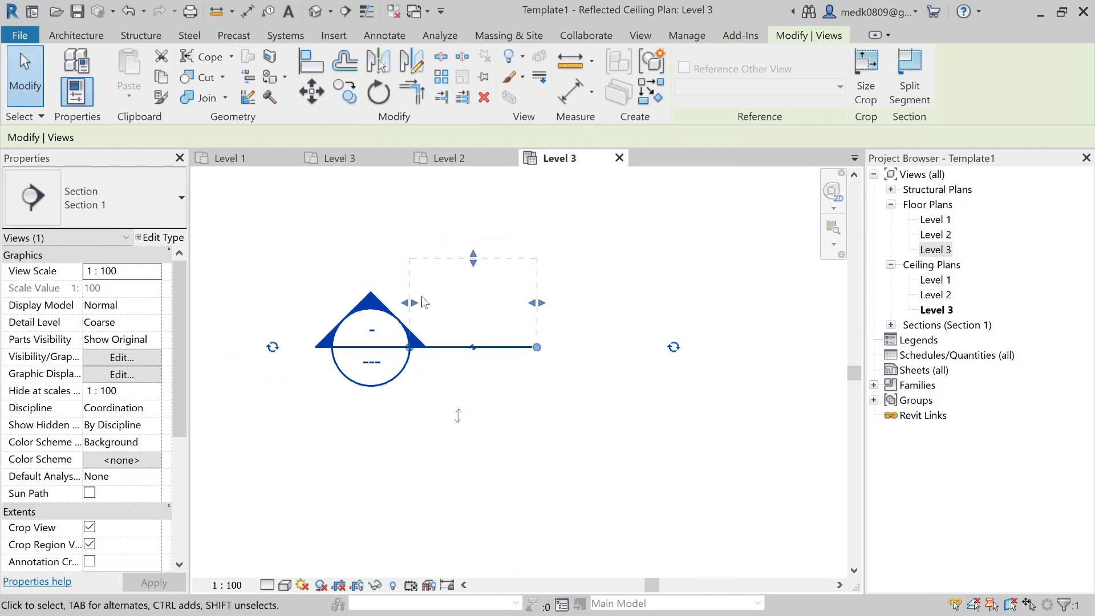
pyautogui.moveTo(537, 347); pyautogui.dragTo(787, 347)
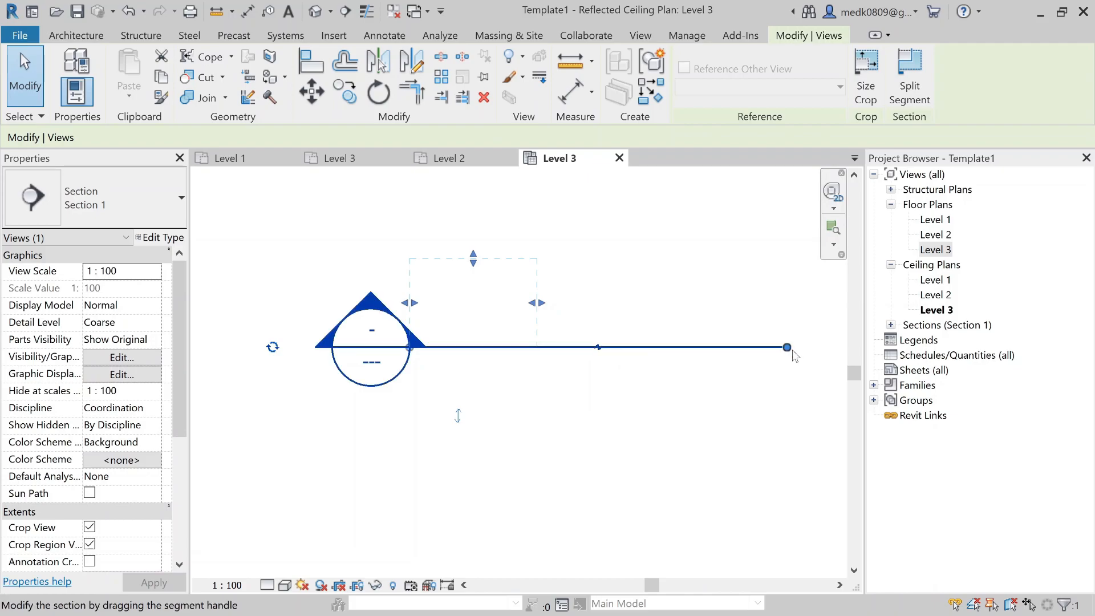
pyautogui.click(685, 394)
pyautogui.moveTo(685, 395); pyautogui.dragTo(643, 392, button='middle')
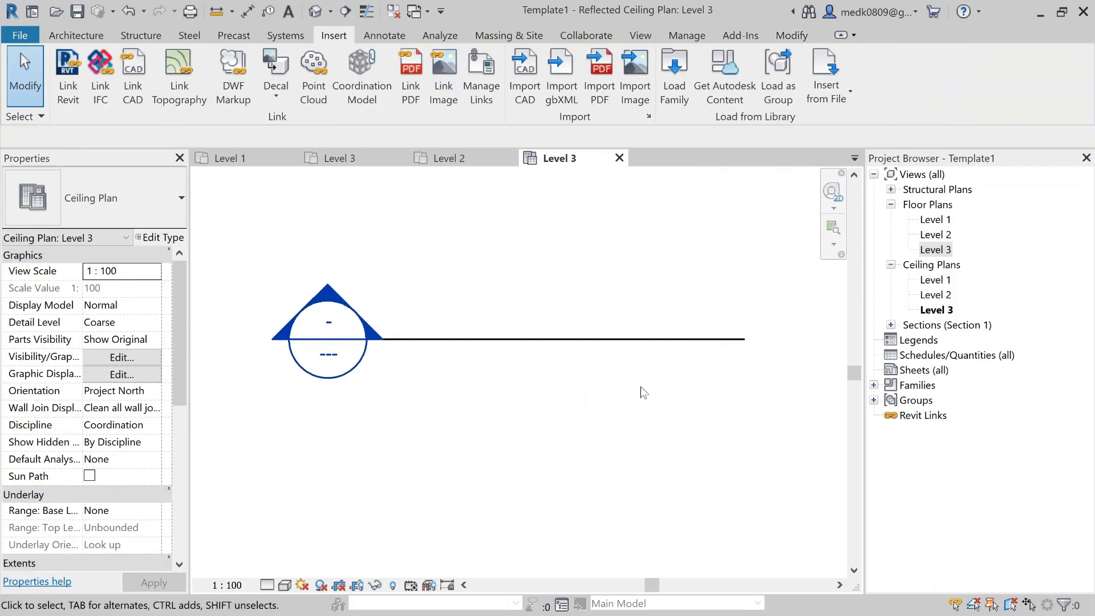
# Step: Load the M_Section Tail - Filled annotation family from the Annotations folder
pyautogui.click(676, 80)
pyautogui.scroll(-7, 457, 319)
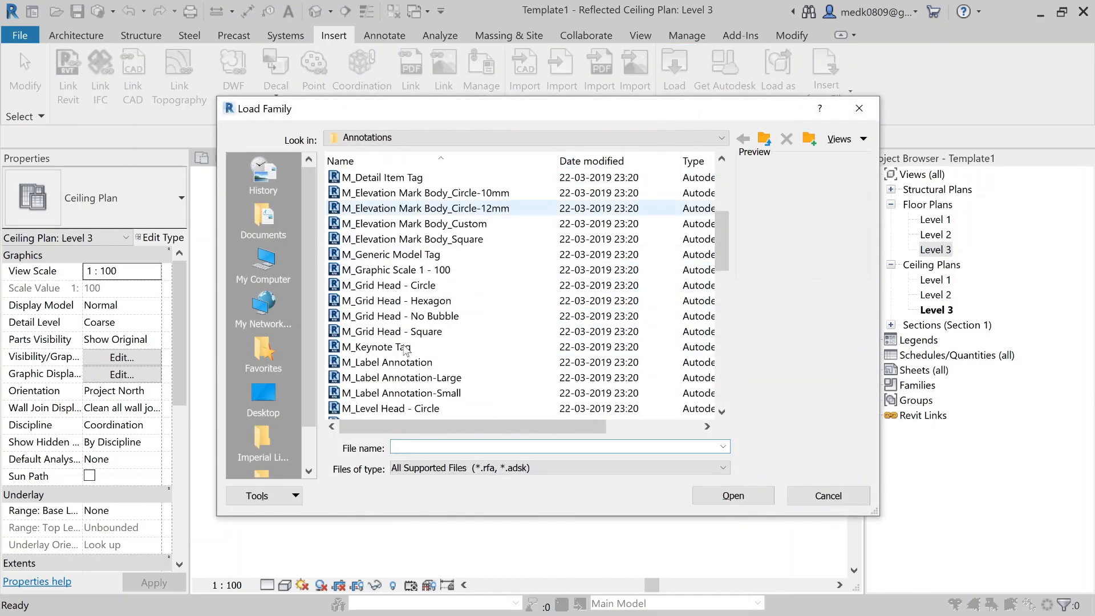
pyautogui.scroll(-5, 405, 349)
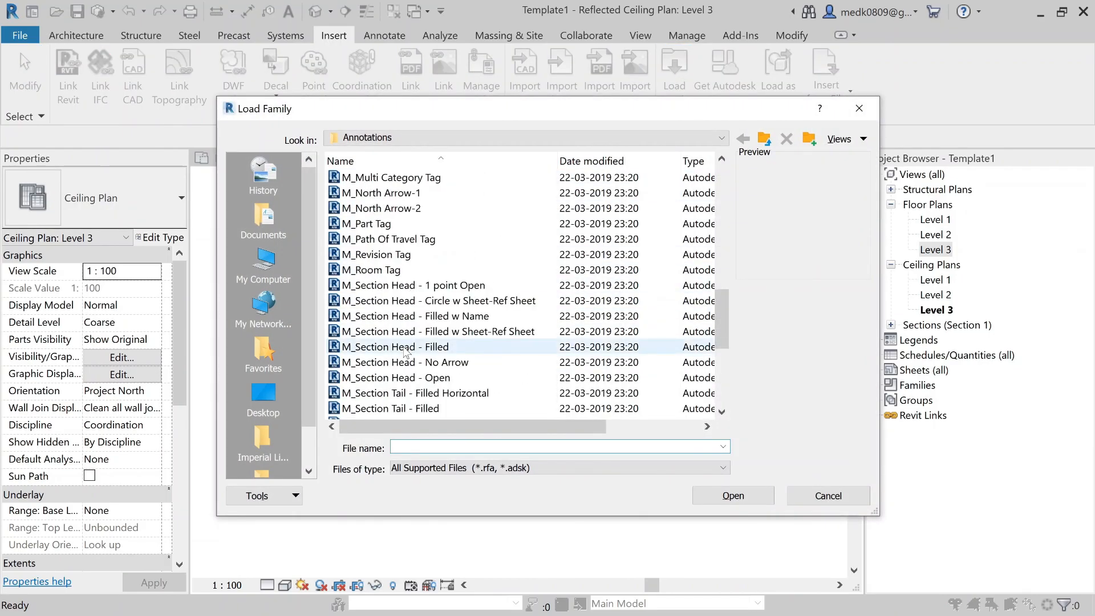
pyautogui.scroll(-2, 448, 425)
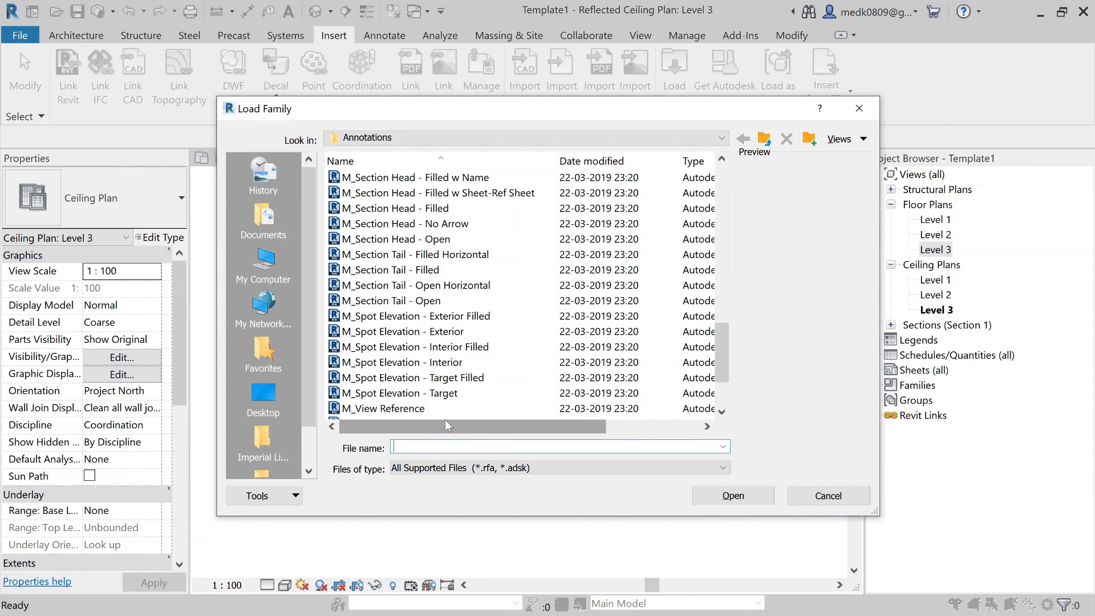
pyautogui.click(408, 270)
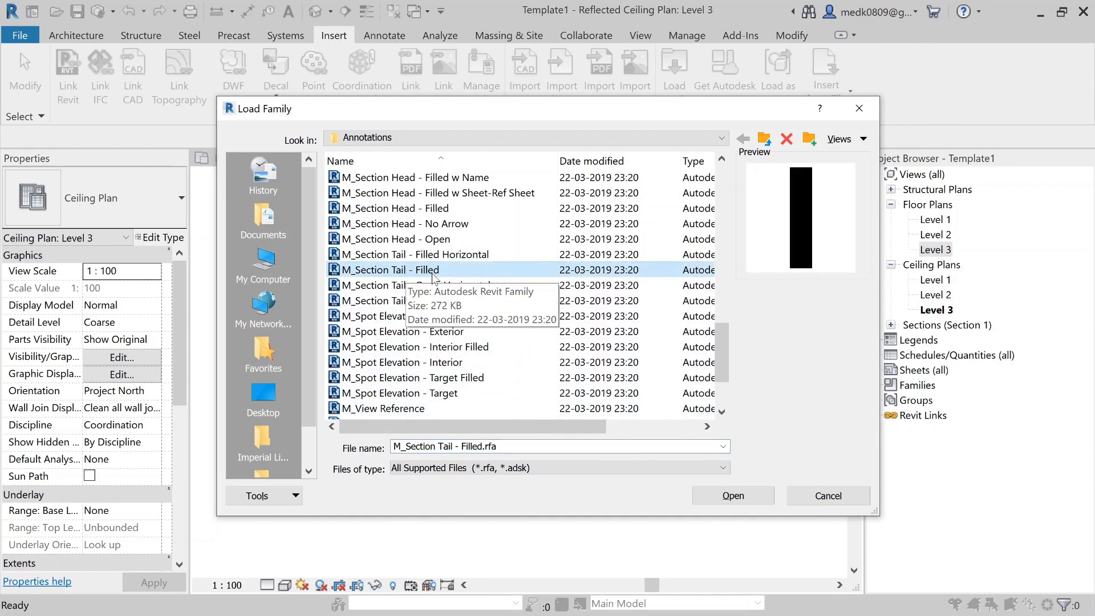
pyautogui.click(757, 500)
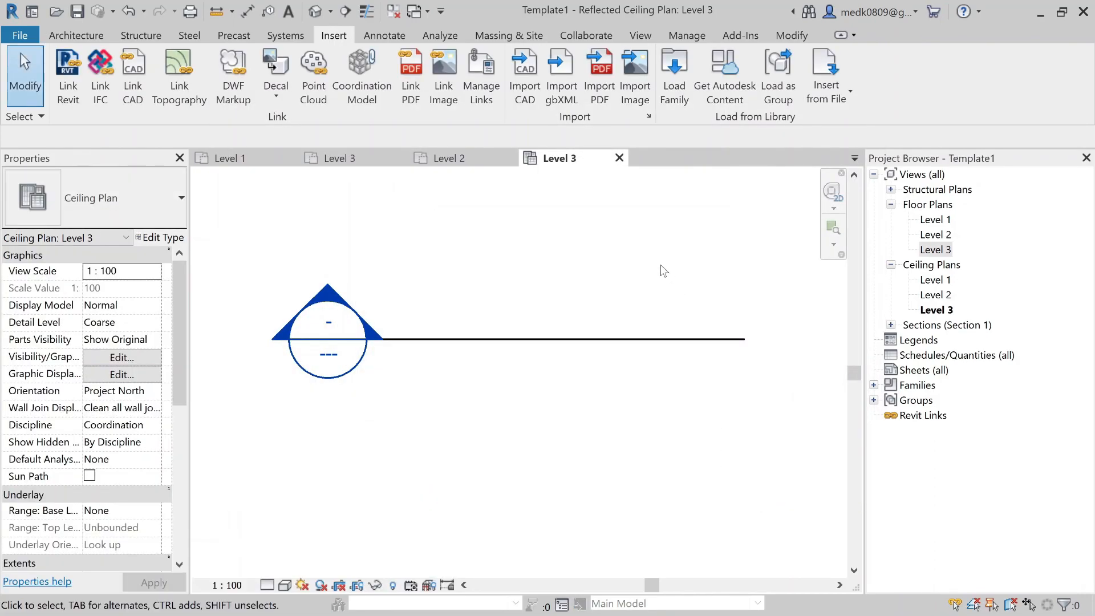
# Step: Set the section tail of the Section 1 tag type to M_Section Tail - Filled and apply the change
pyautogui.click(620, 340)
pyautogui.click(165, 237)
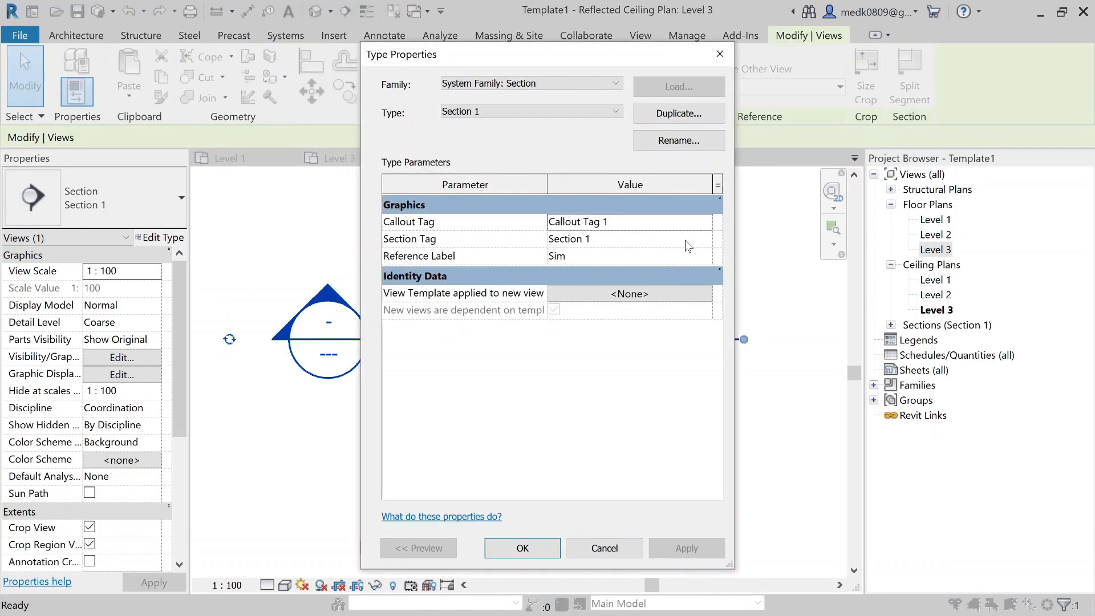
pyautogui.click(708, 239)
pyautogui.click(708, 239)
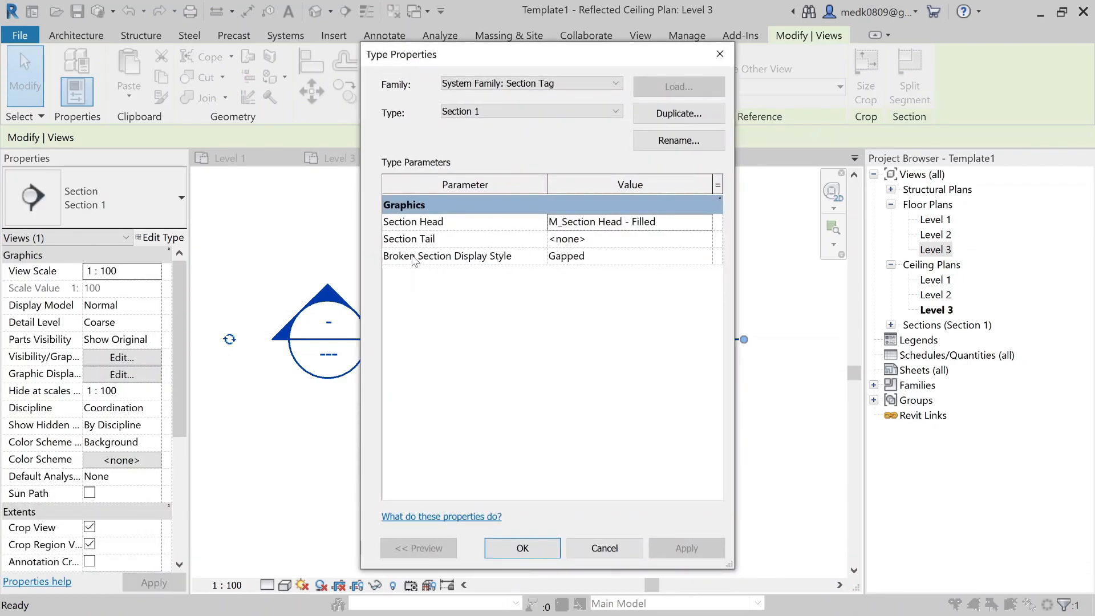
pyautogui.click(706, 239)
pyautogui.click(707, 239)
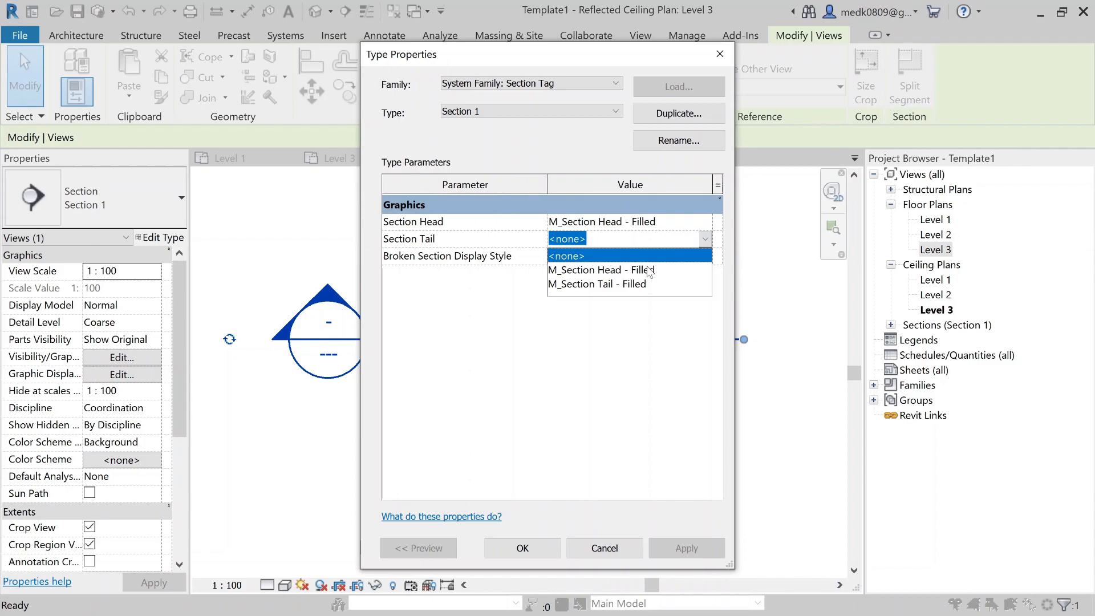
pyautogui.click(634, 284)
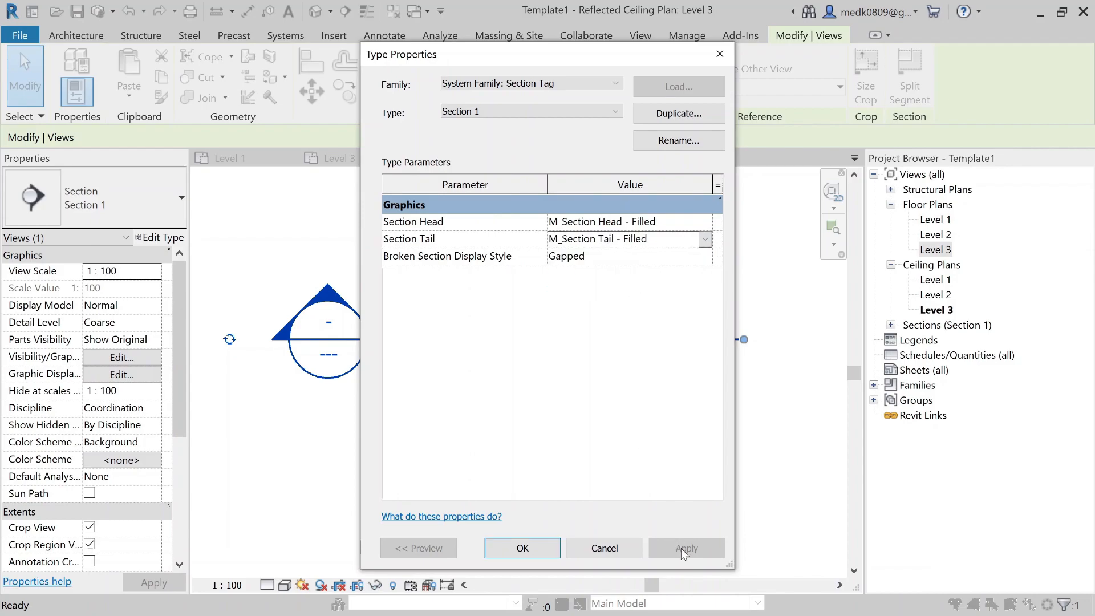
pyautogui.click(555, 546)
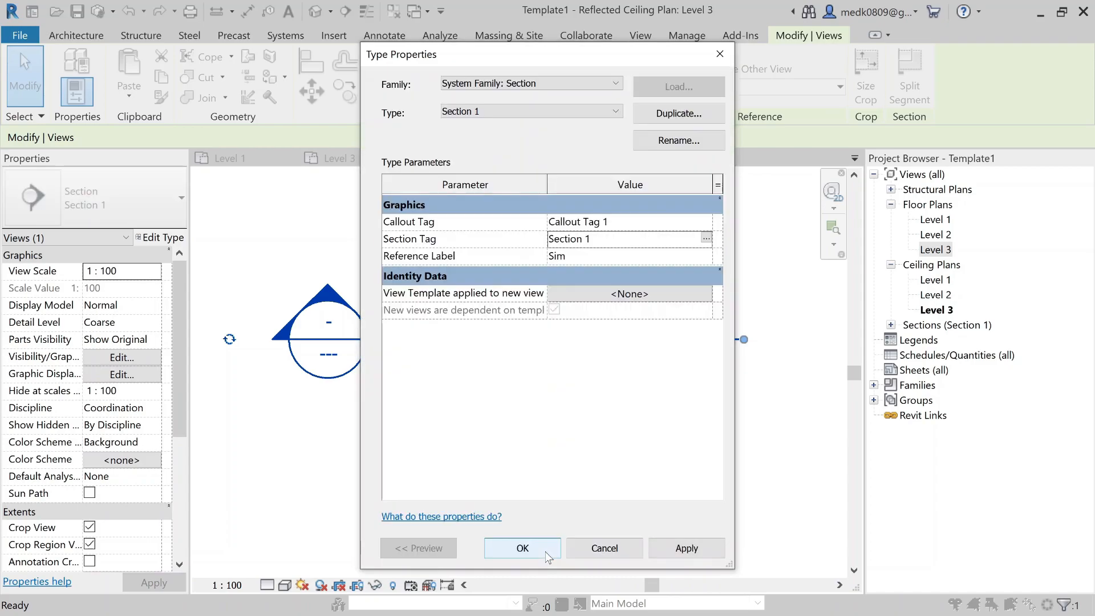
pyautogui.click(663, 549)
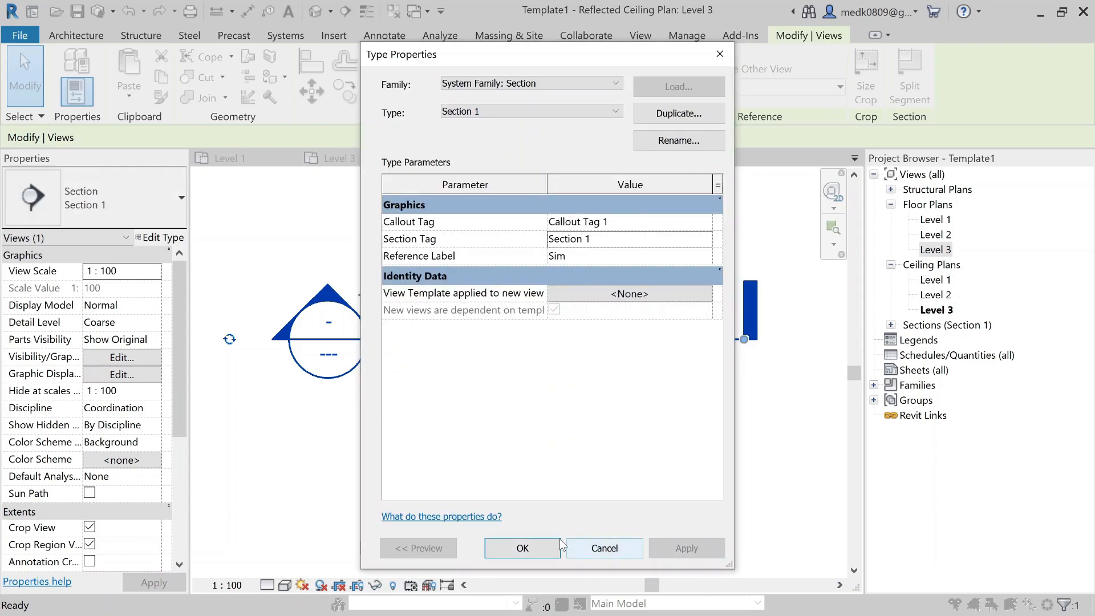
pyautogui.click(547, 549)
# Step: Widen the section's view extent on the tail side so it ends just short of the section tail
pyautogui.scroll(-3, 533, 416)
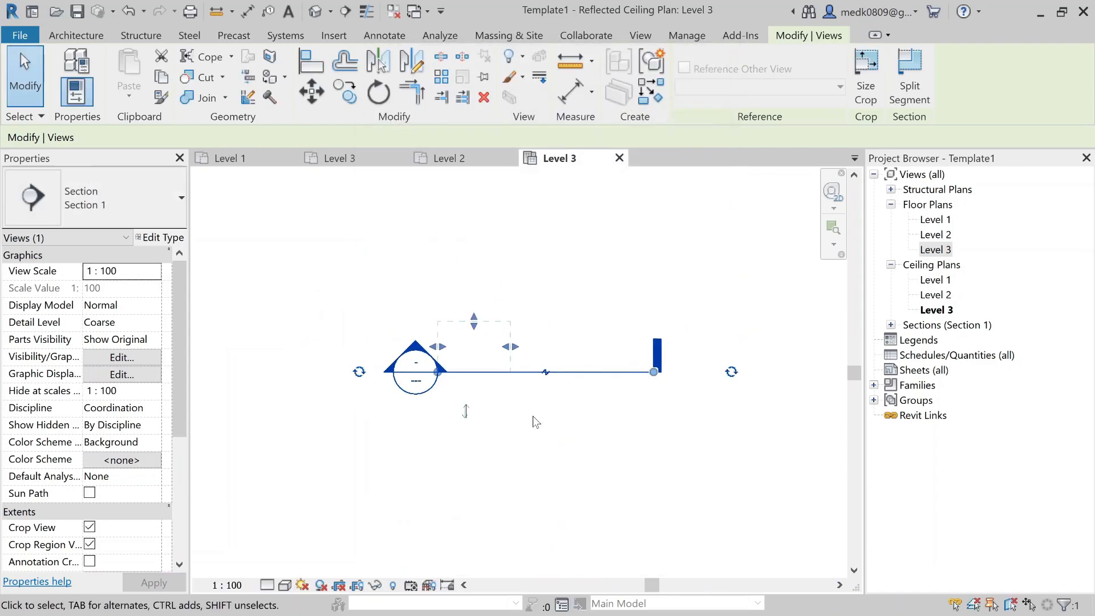
pyautogui.scroll(2, 673, 370)
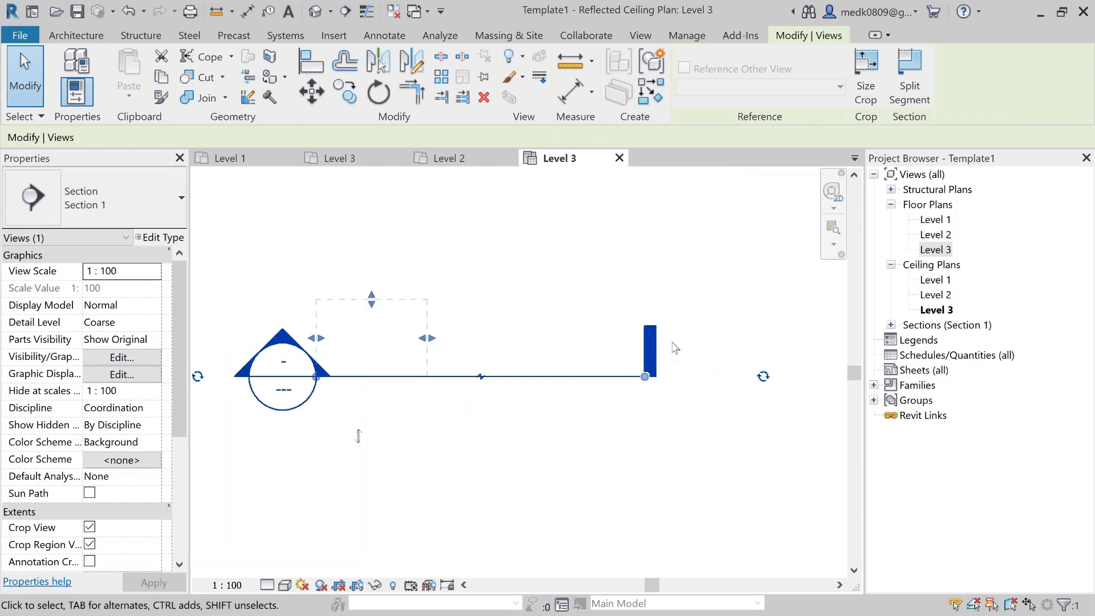
pyautogui.moveTo(429, 340); pyautogui.dragTo(628, 359)
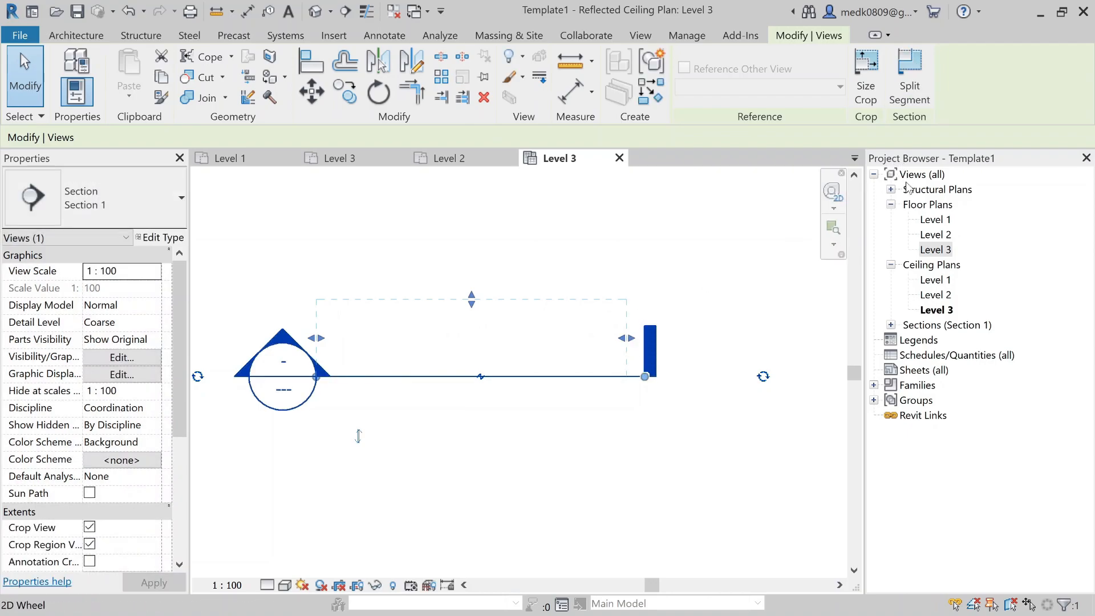
# Step: Delete the section line from the Level 3 ceiling plan together with its Section 1 view
pyautogui.click(891, 324)
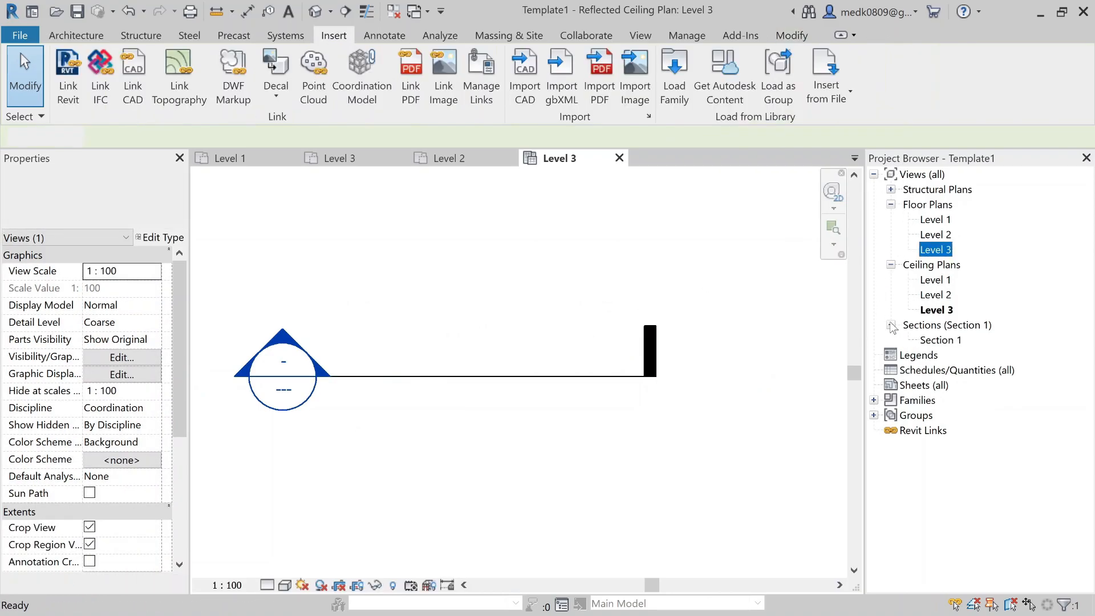
pyautogui.click(943, 342)
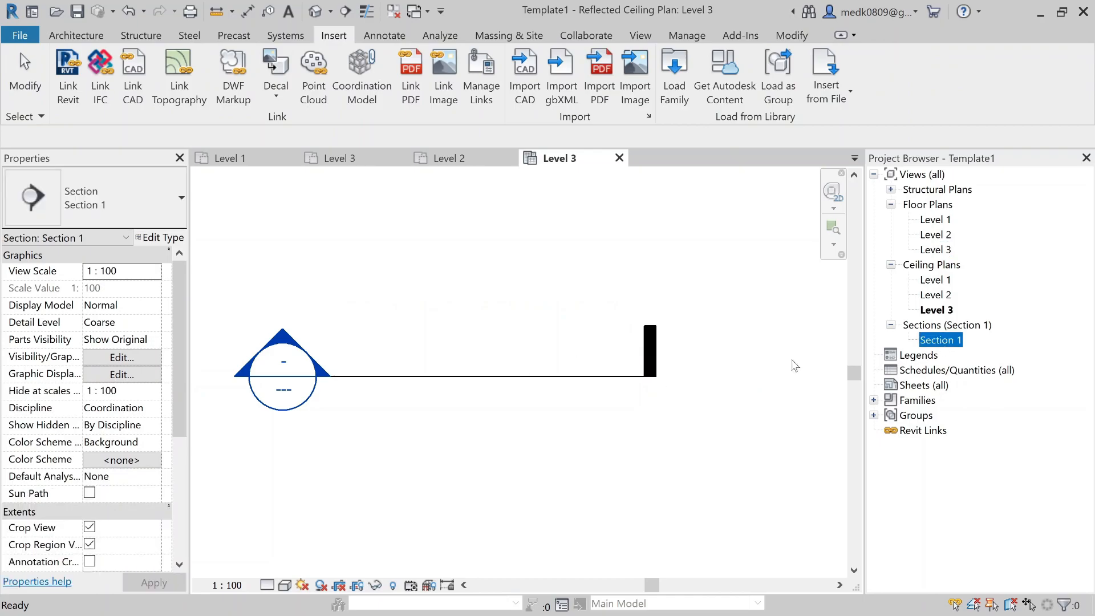
pyautogui.click(358, 377)
pyautogui.click(219, 235)
pyautogui.moveTo(200, 213); pyautogui.dragTo(713, 475)
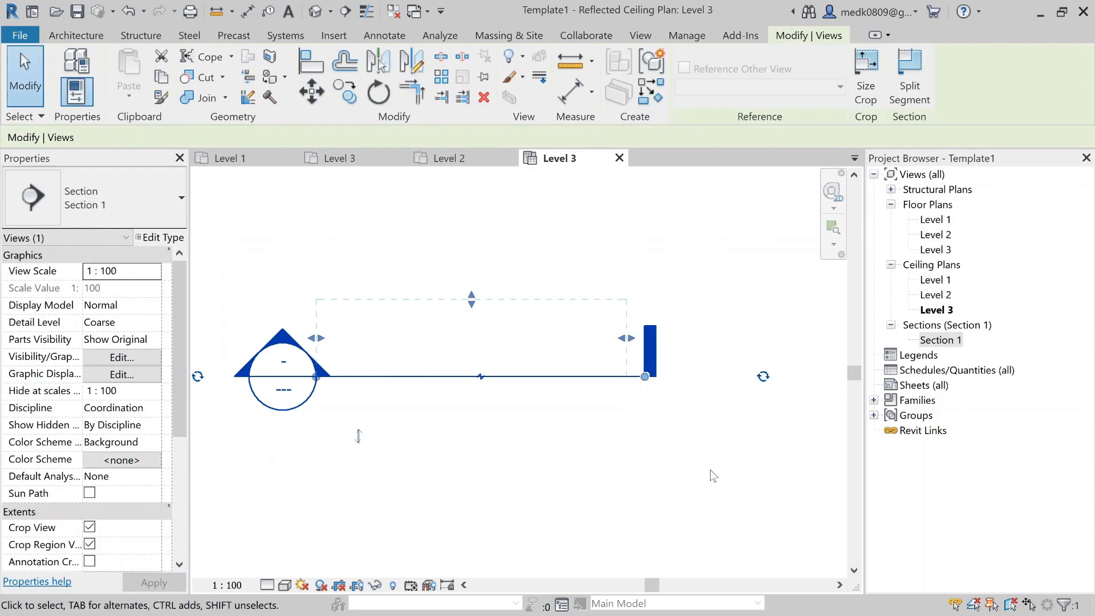
pyautogui.press('Delete')
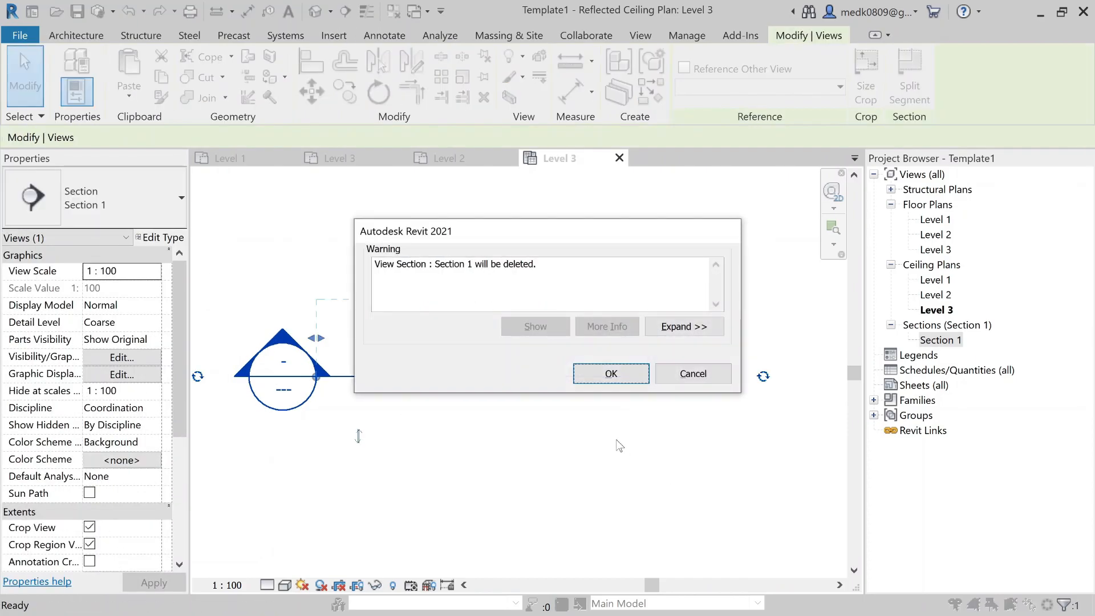
pyautogui.click(623, 378)
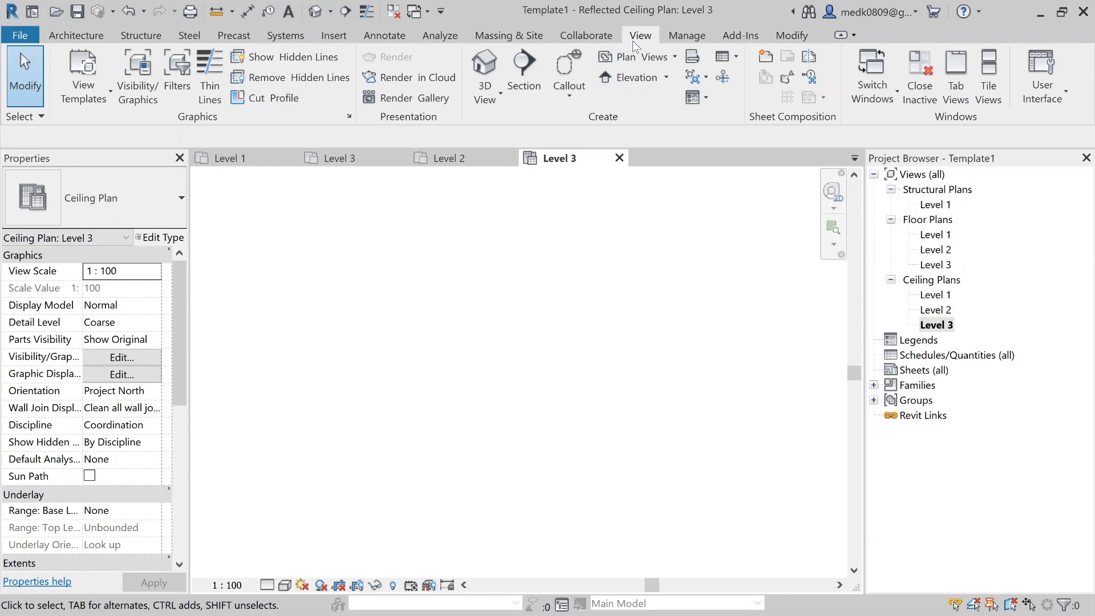
# Step: Create the default 3D view of the template
pyautogui.click(501, 86)
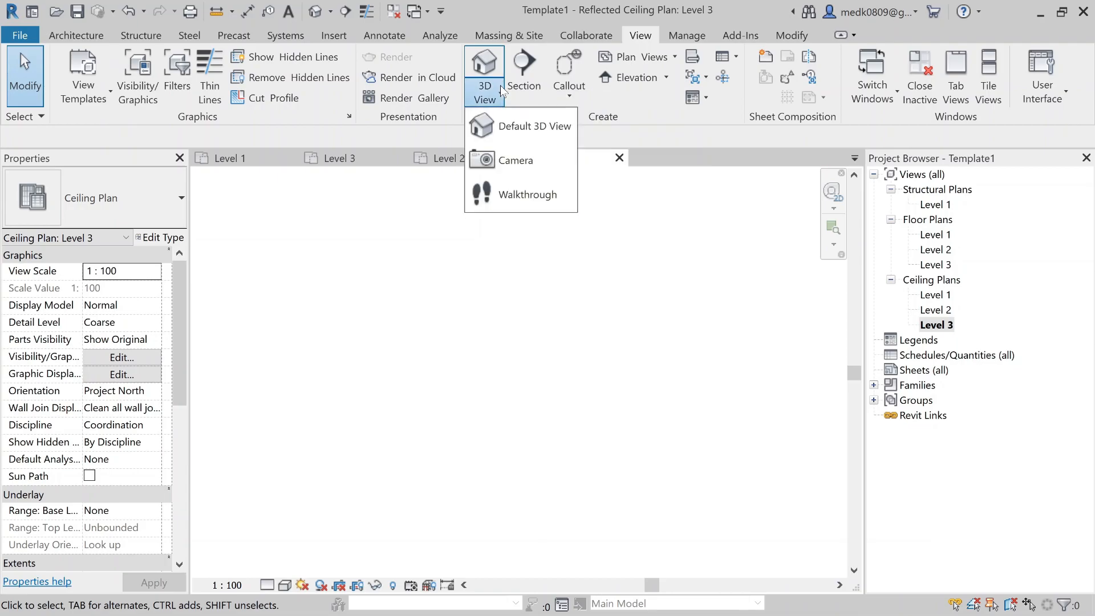
pyautogui.click(512, 128)
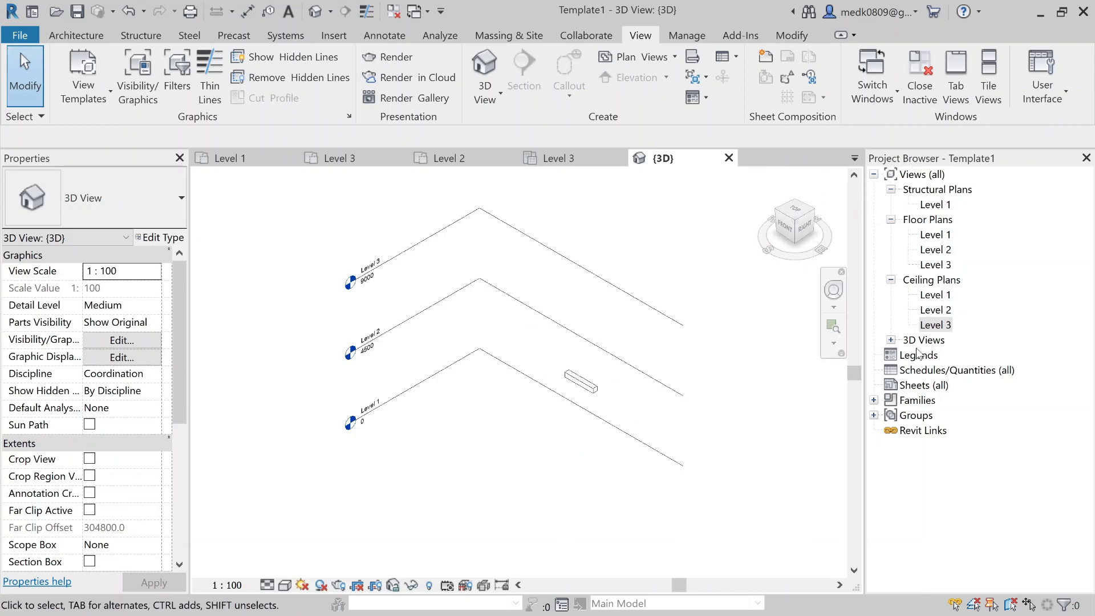
# Step: Duplicate the default {3D} view to add a second 3D view to the template
pyautogui.click(892, 341)
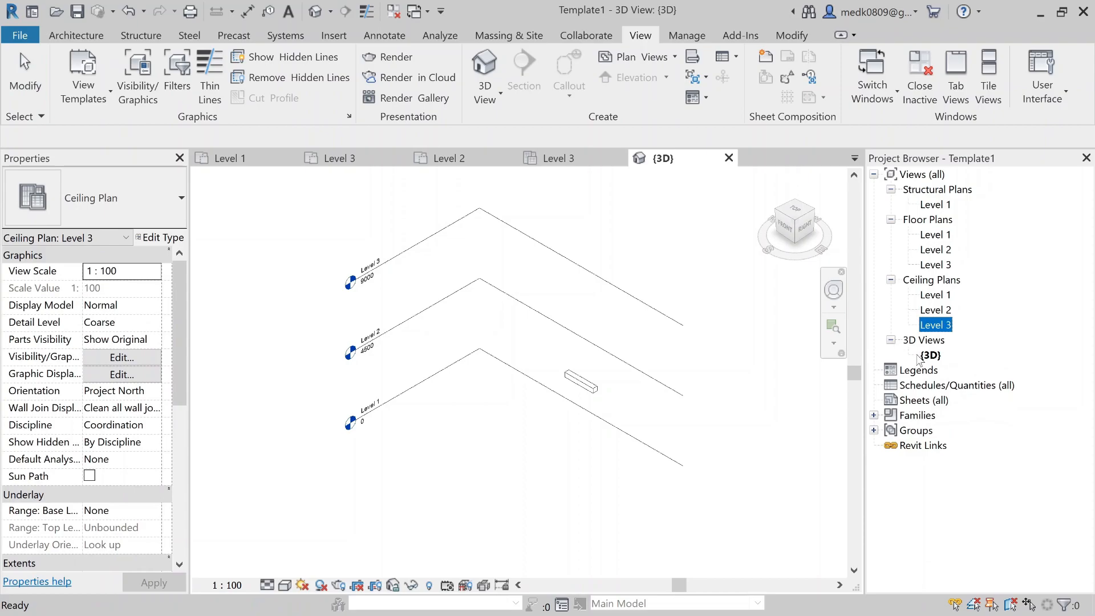
pyautogui.click(931, 355)
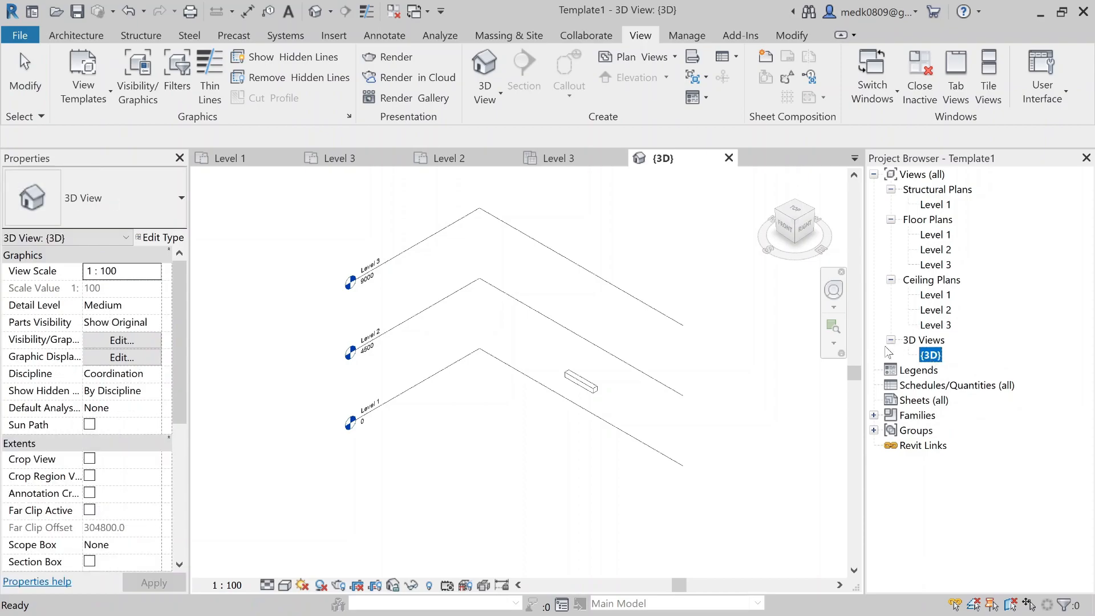
pyautogui.rightClick(935, 360)
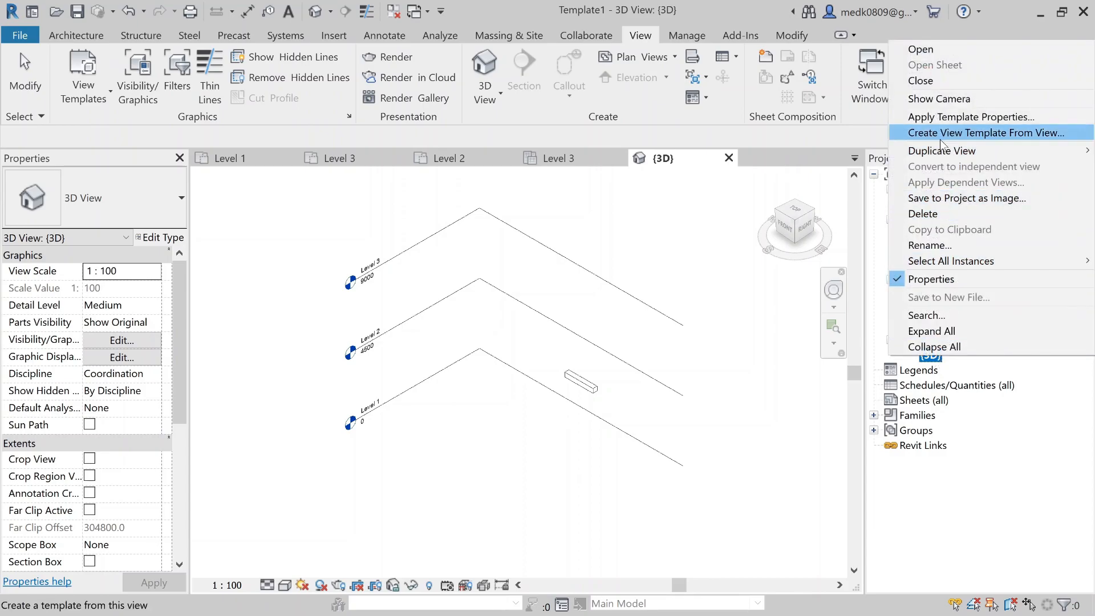
pyautogui.moveTo(939, 150)
pyautogui.click(831, 148)
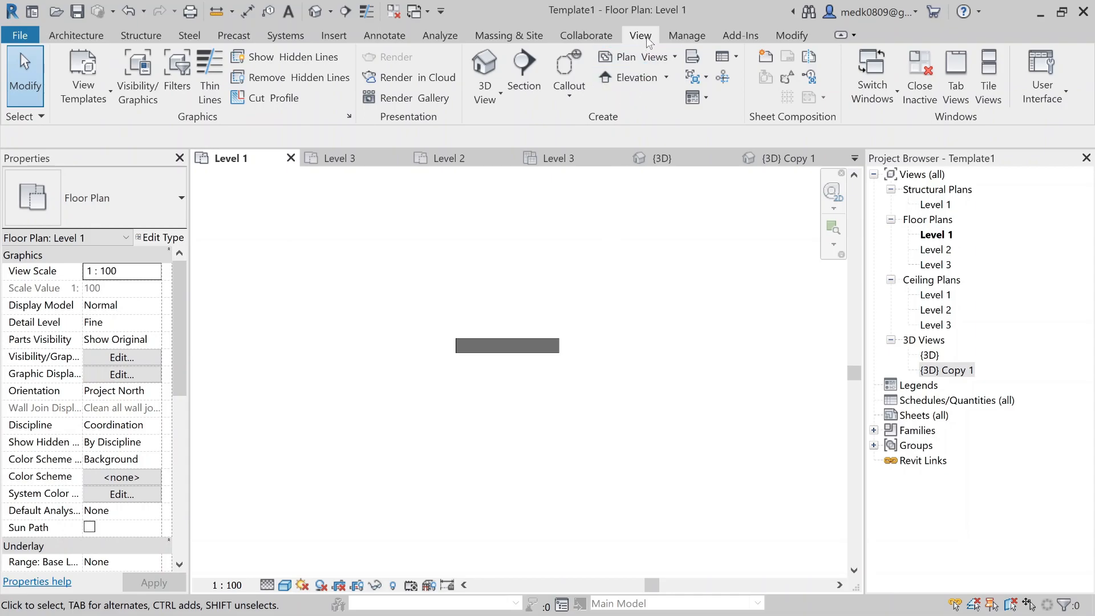
# Step: Place an Elevation 1 type elevation marker to the right of the rectangular element in the Level 1 floor plan, facing the element
pyautogui.click(666, 78)
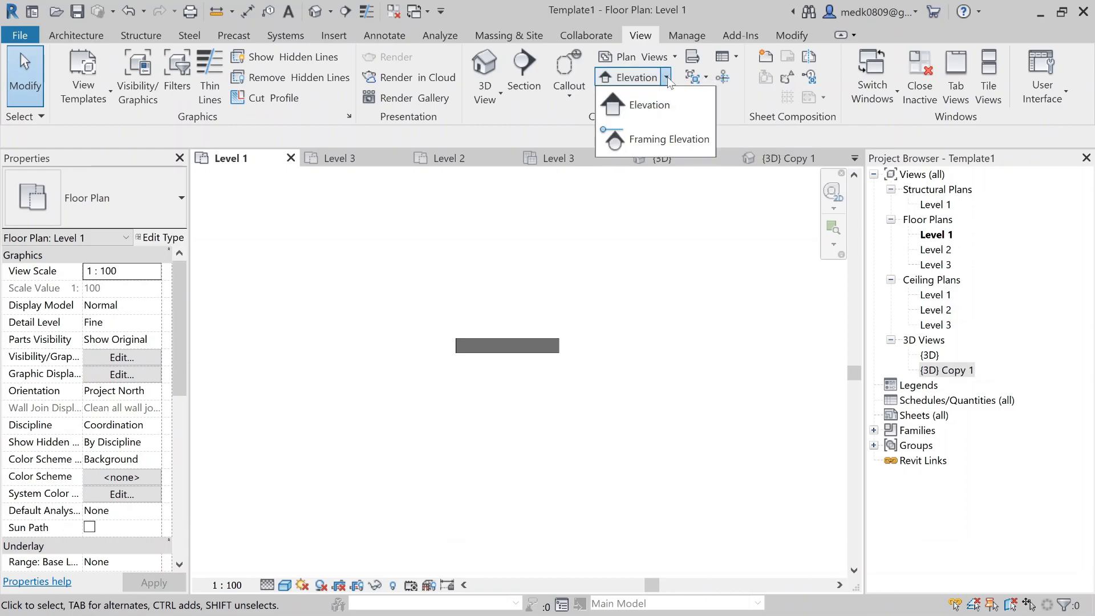
pyautogui.click(653, 105)
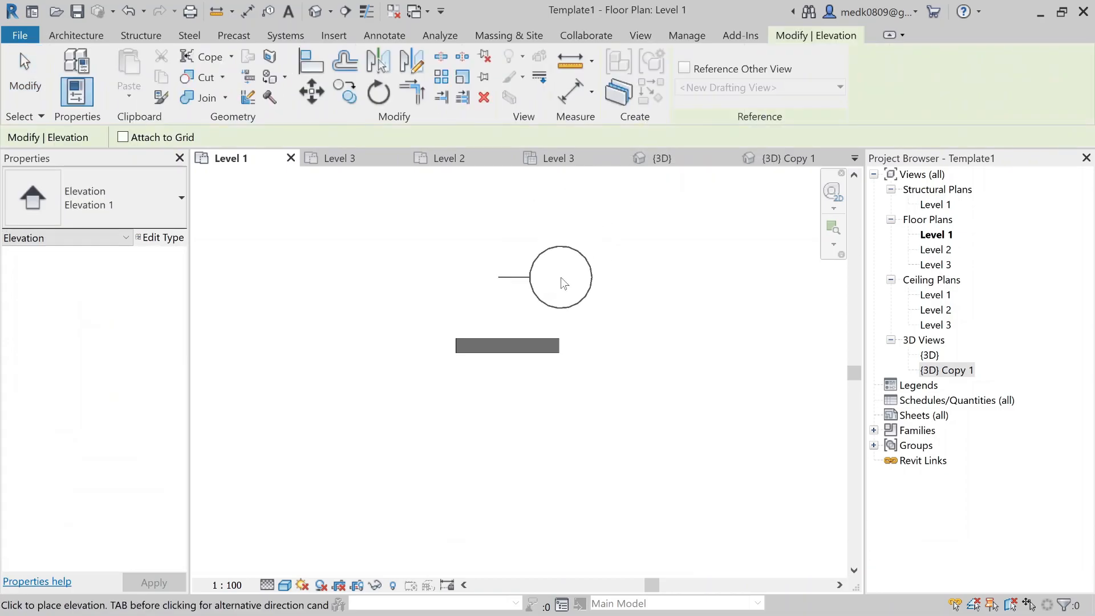
pyautogui.scroll(-2, 562, 281)
pyautogui.scroll(5, 590, 319)
pyautogui.scroll(2, 592, 324)
pyautogui.scroll(-4, 615, 331)
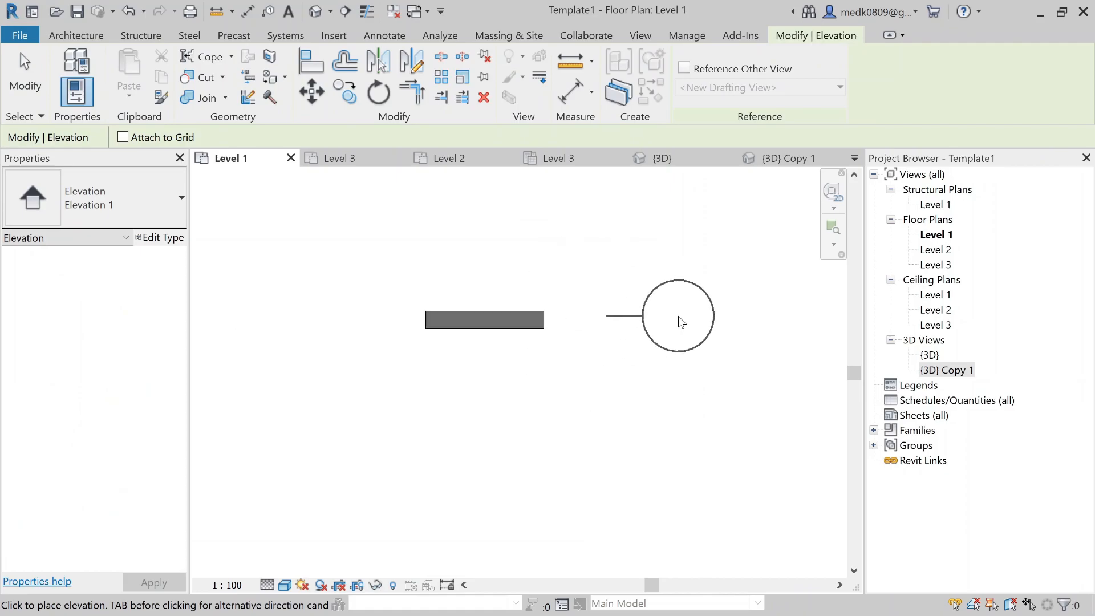
pyautogui.click(679, 318)
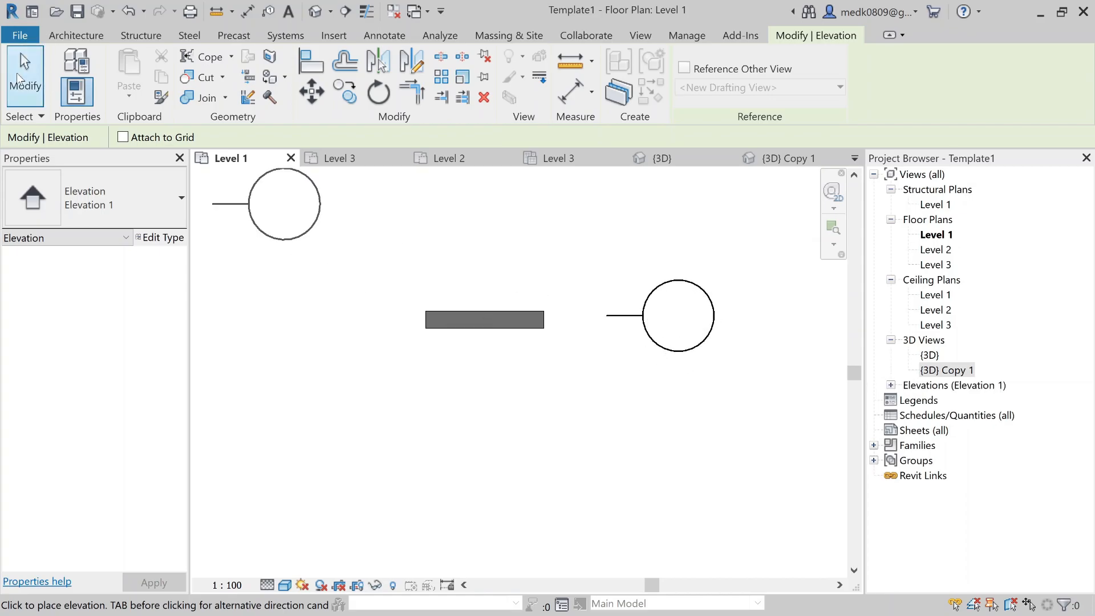
pyautogui.click(26, 73)
pyautogui.click(686, 351)
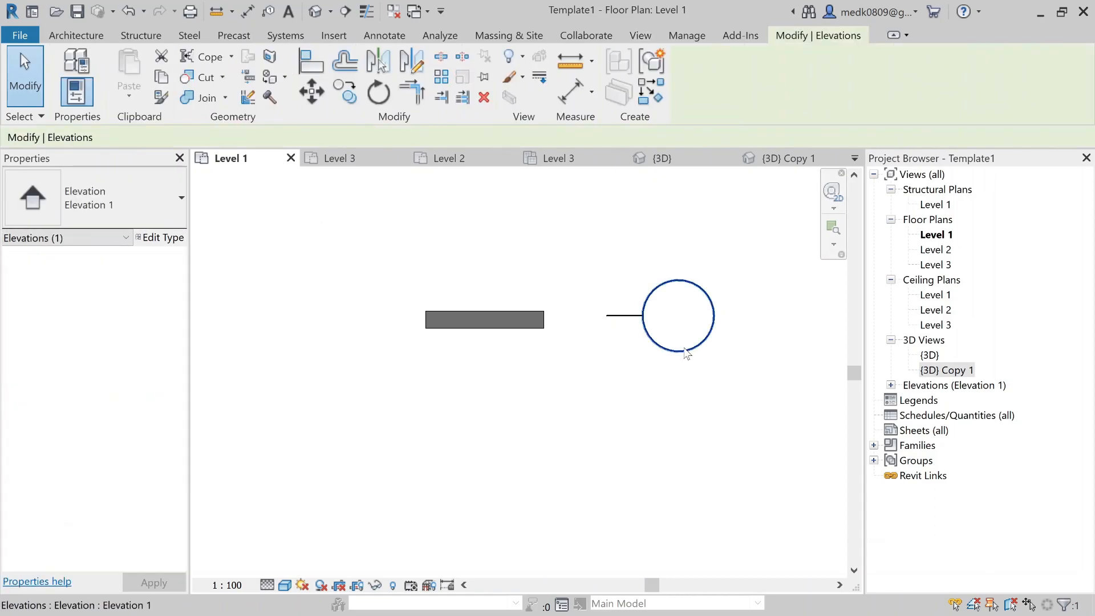
pyautogui.scroll(-3, 685, 350)
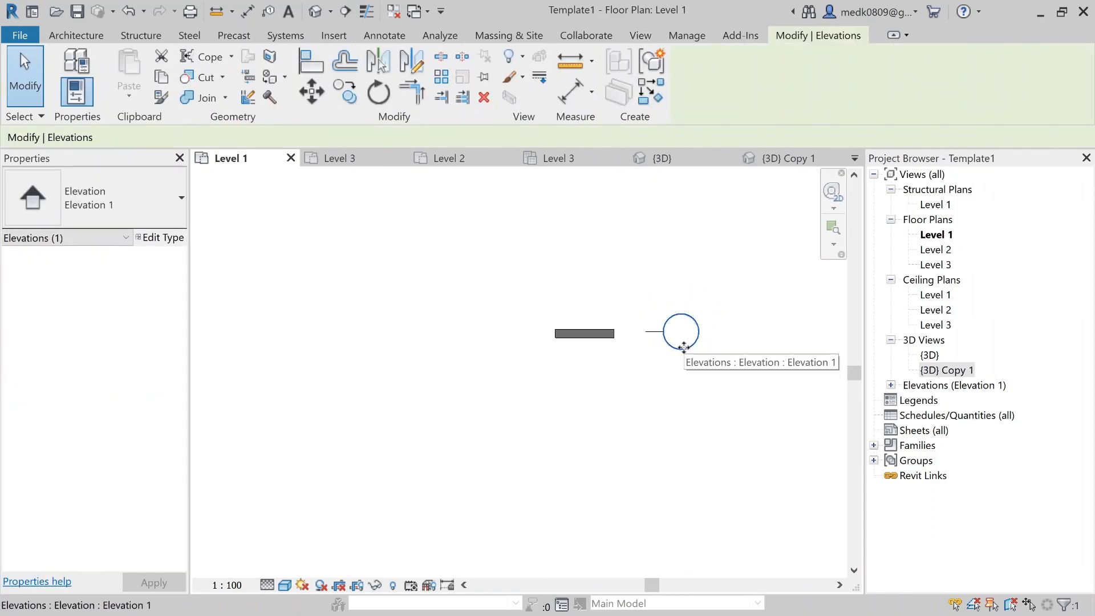
pyautogui.press('Escape')
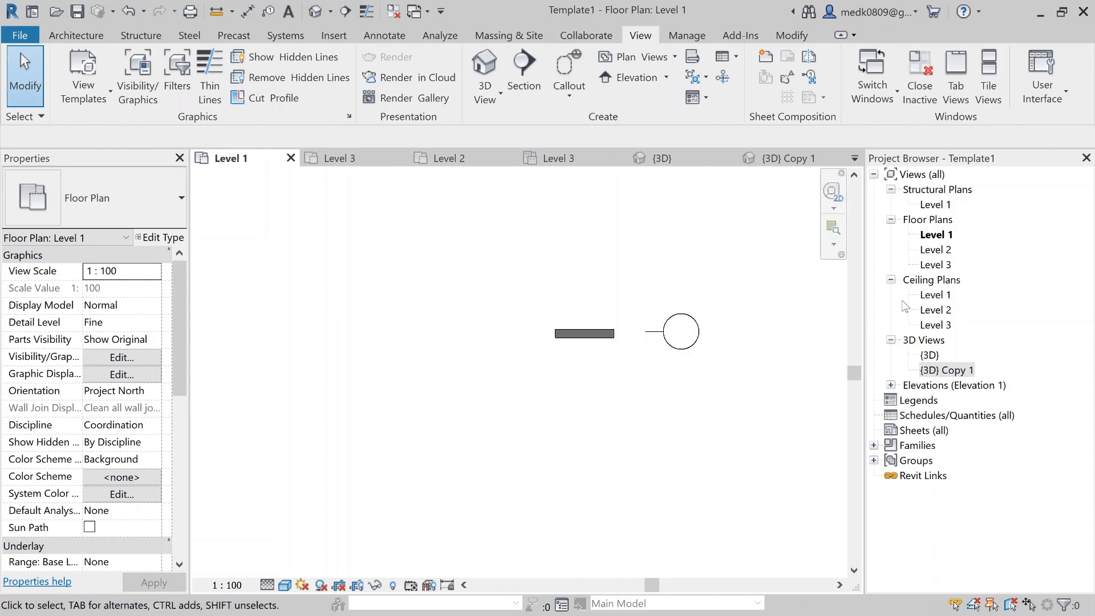
# Step: Open the Elevation 1 - a view and examine its levels and crop boundary
pyautogui.click(891, 386)
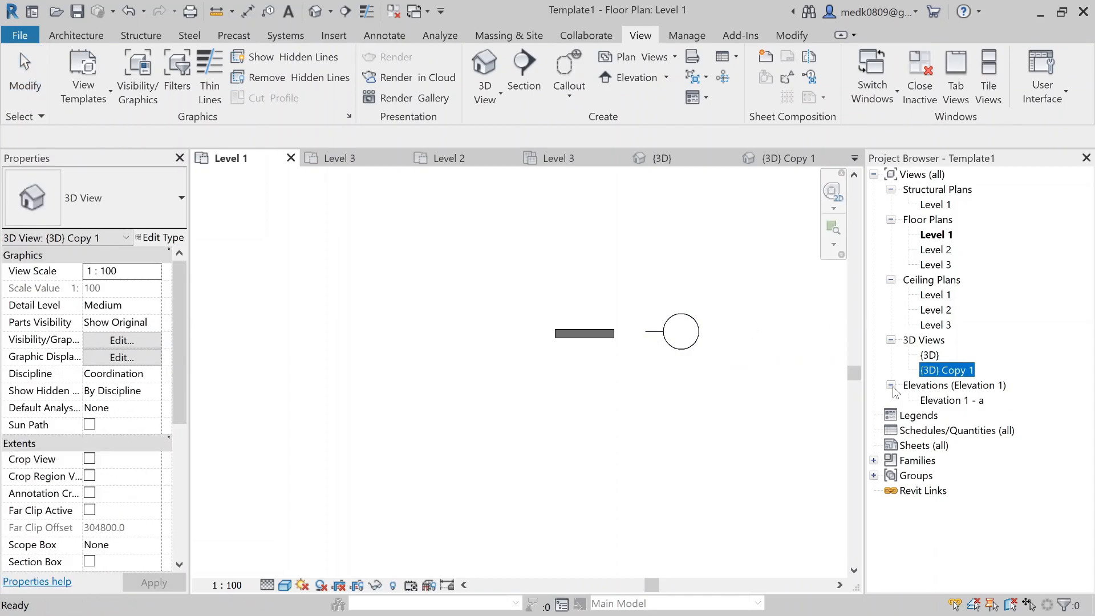
pyautogui.click(942, 401)
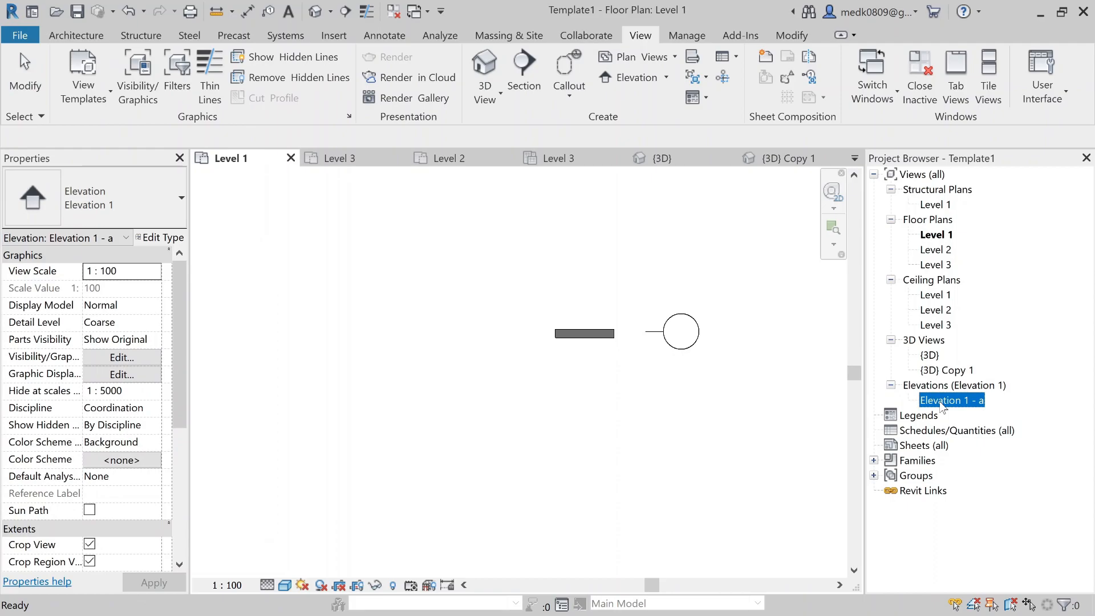
pyautogui.rightClick(942, 407)
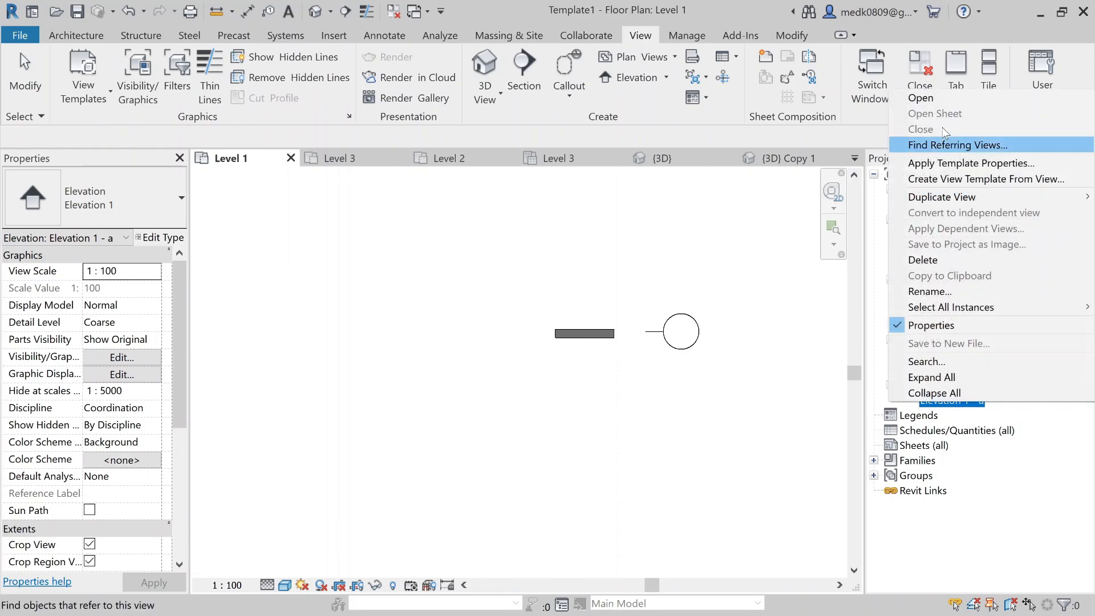
pyautogui.click(931, 97)
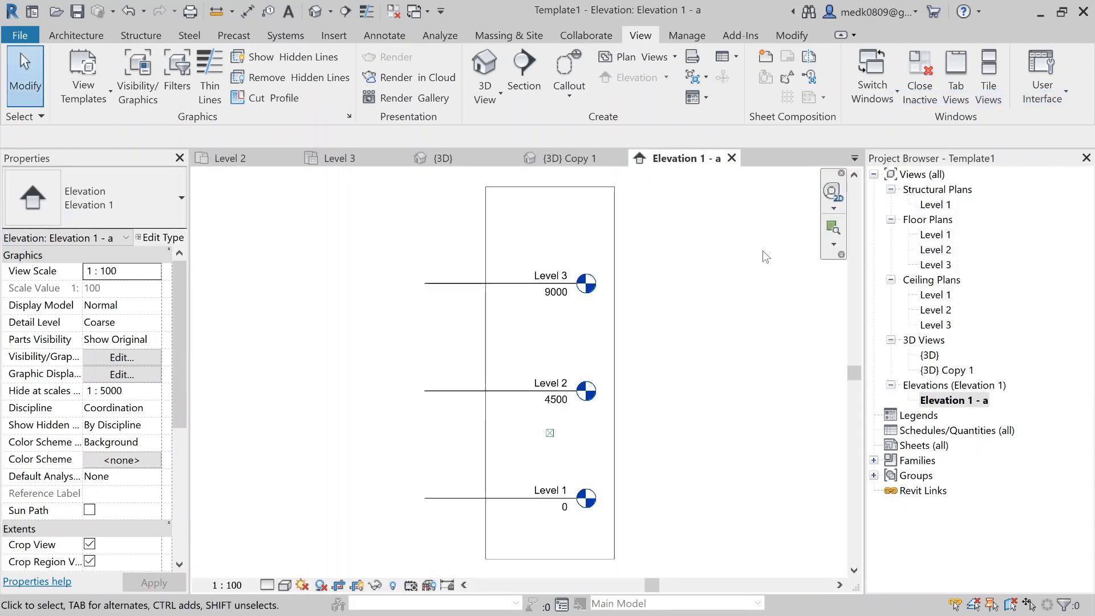
pyautogui.scroll(3, 576, 243)
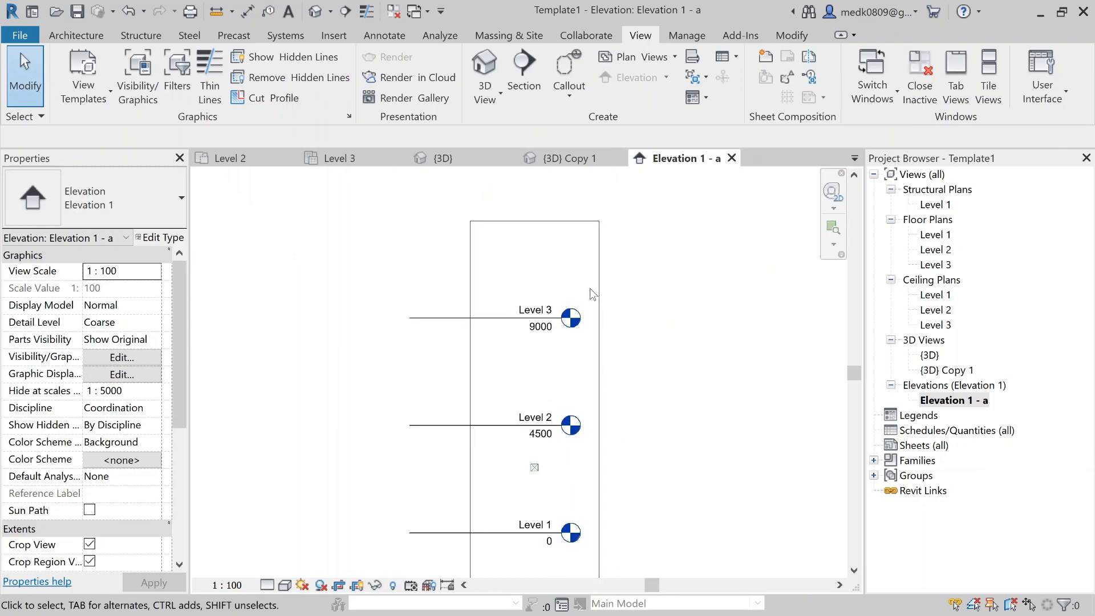
pyautogui.scroll(-3, 590, 288)
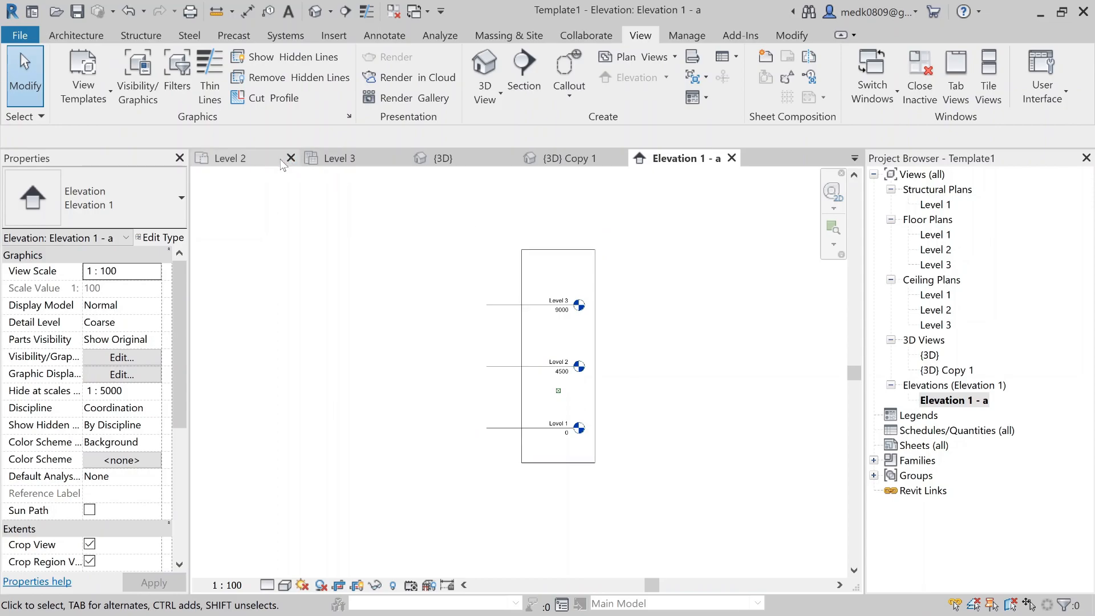
# Step: Place a second elevation marker below the rectangular element in the Level 1 floor plan, rotated to point up at it
pyautogui.click(252, 162)
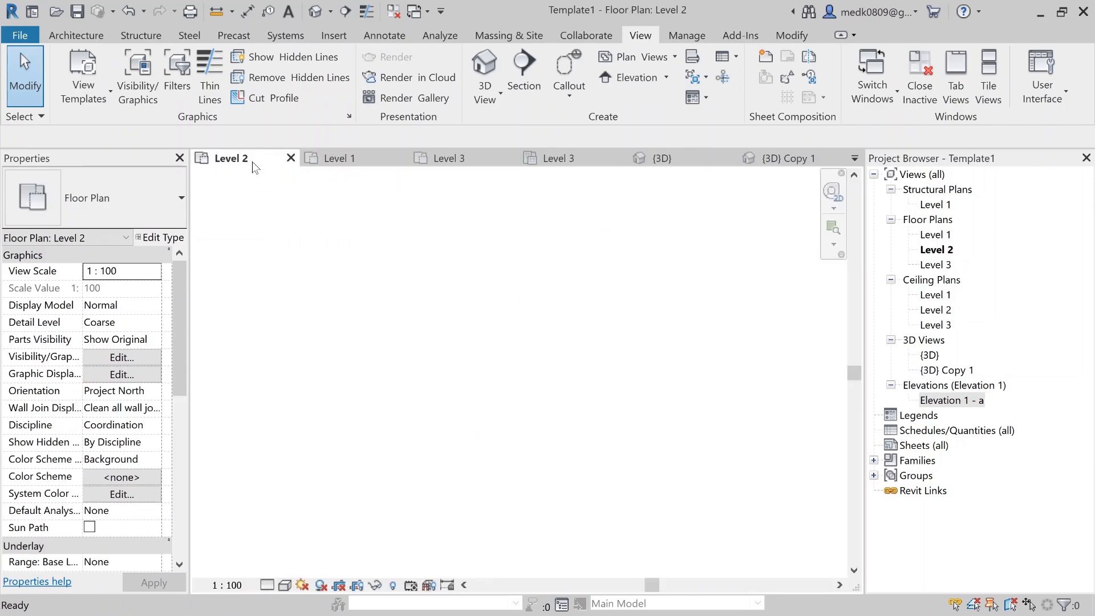
pyautogui.click(325, 159)
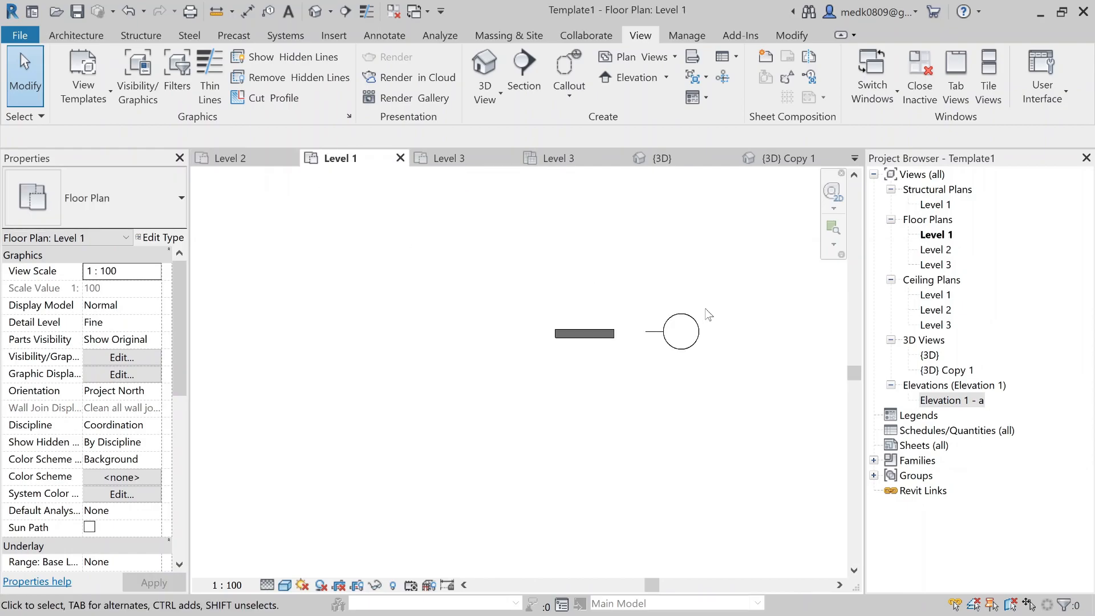
pyautogui.scroll(4, 709, 315)
pyautogui.moveTo(554, 413); pyautogui.dragTo(593, 332, button='middle')
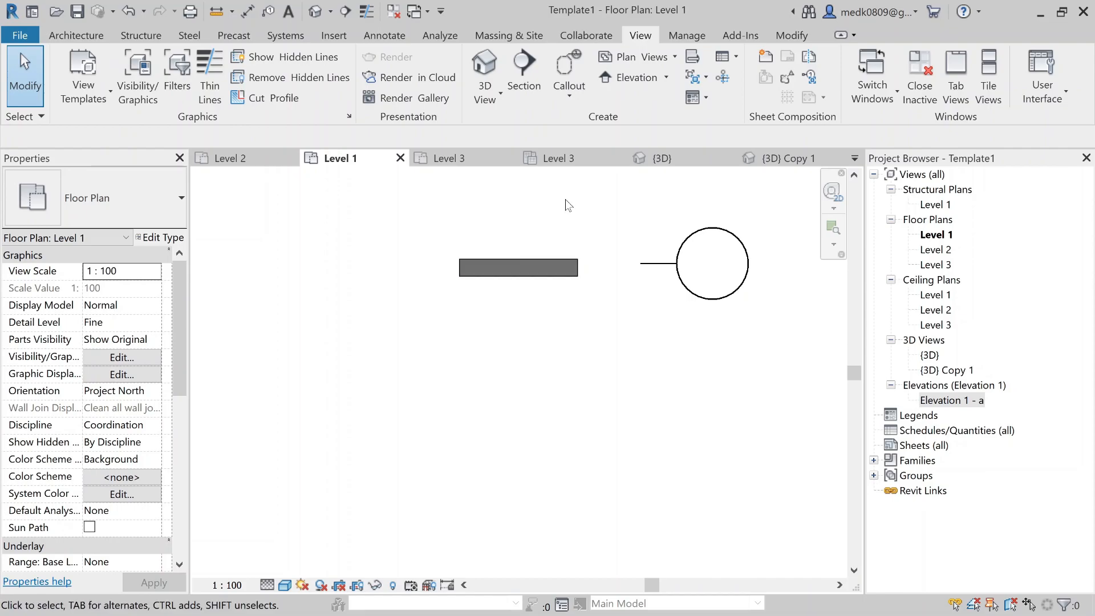
pyautogui.click(637, 77)
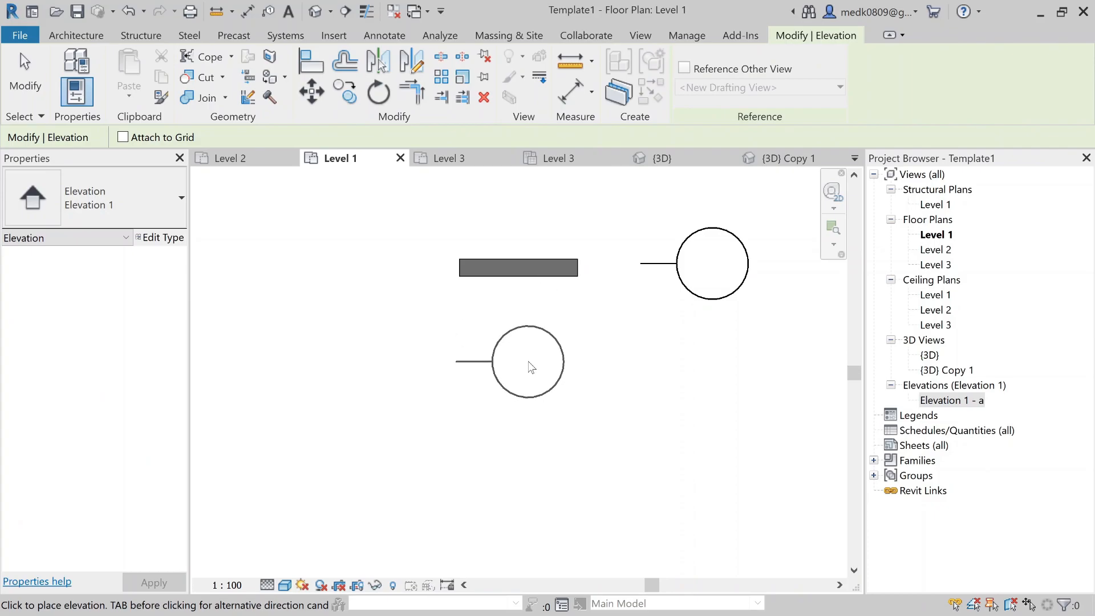
pyautogui.press('Tab')
pyautogui.press('Tab')
pyautogui.press('Tab')
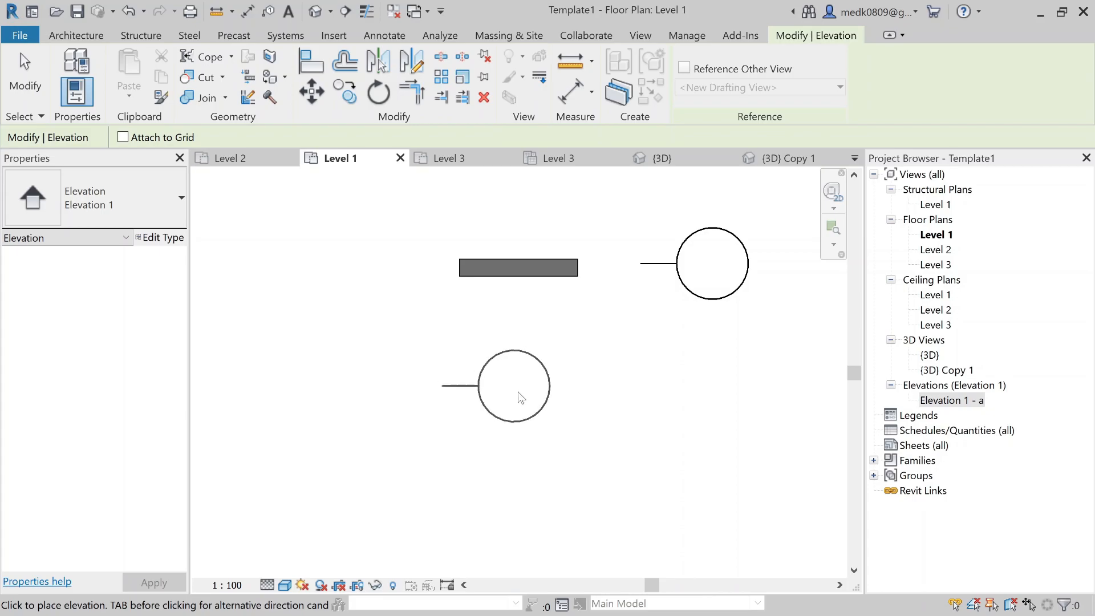
pyautogui.press('Tab')
pyautogui.press('Tab')
pyautogui.press('Tab')
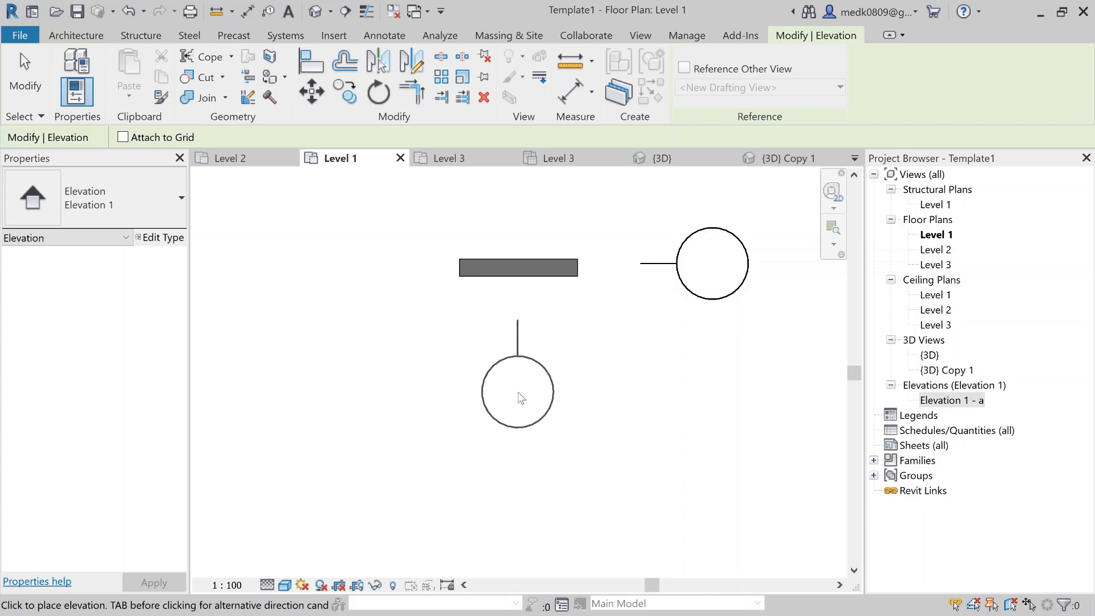
pyautogui.click(521, 398)
pyautogui.press('Escape')
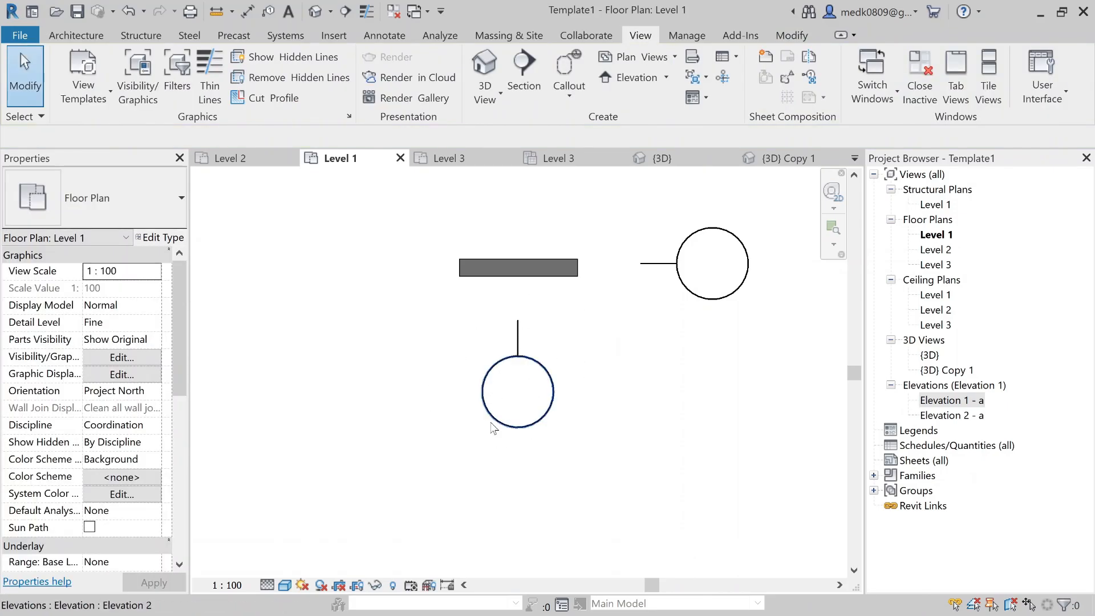
# Step: Open the Elevation 2 - a view and inspect what the second elevation marker shows
pyautogui.click(947, 415)
pyautogui.rightClick(947, 415)
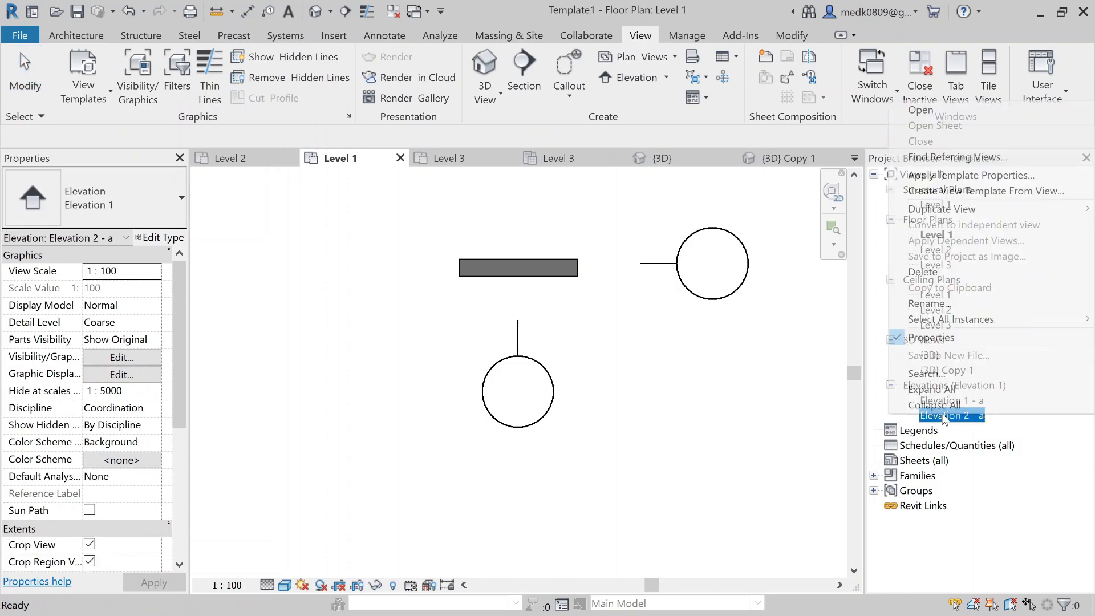
pyautogui.click(933, 110)
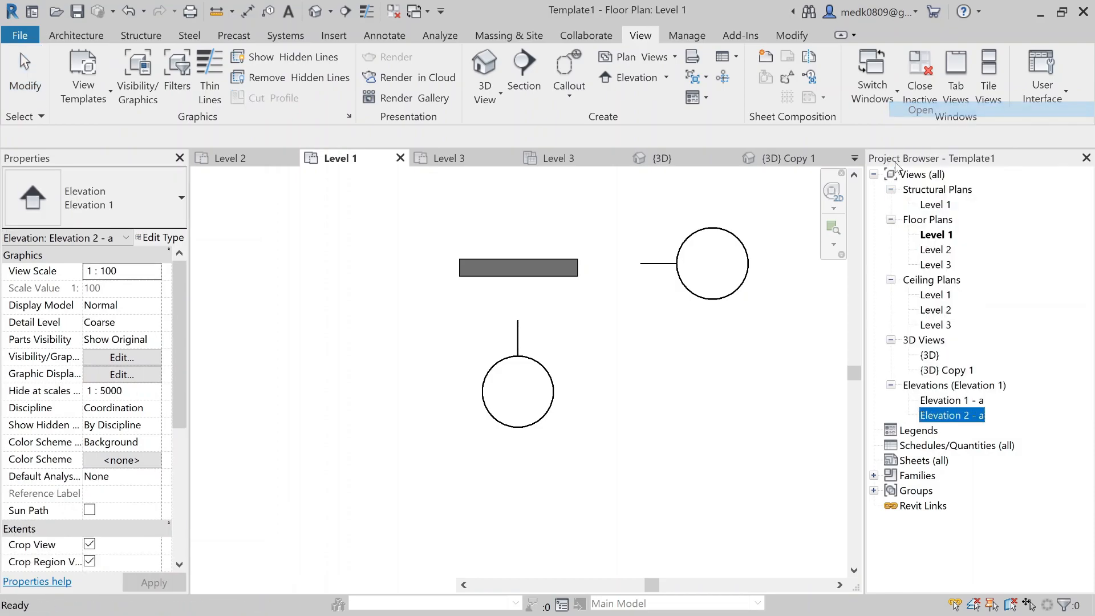
pyautogui.scroll(3, 536, 429)
pyautogui.scroll(-4, 531, 439)
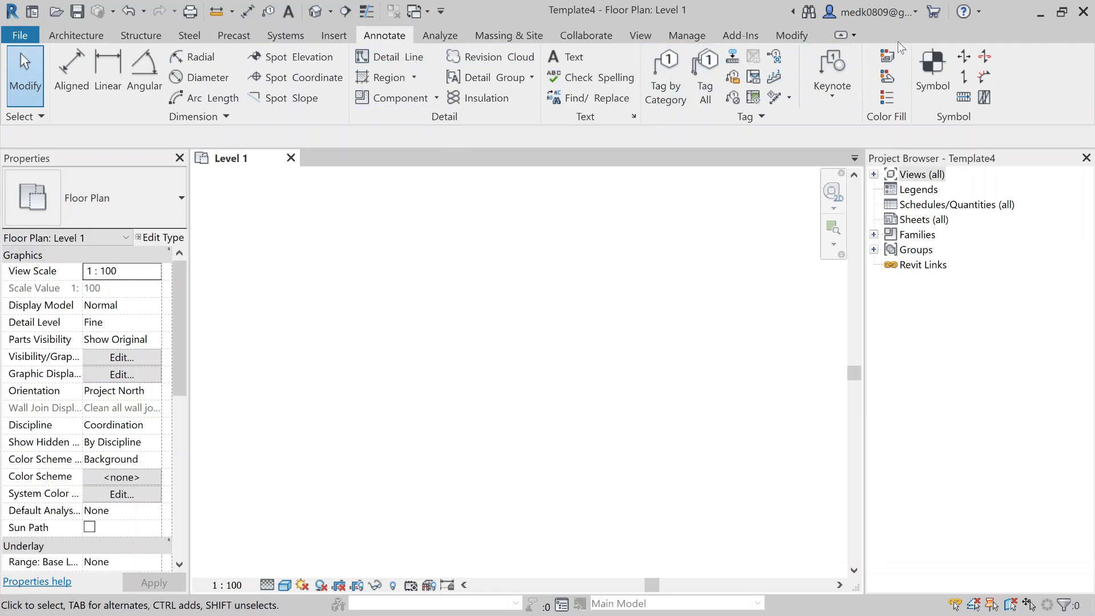
# Step: Start the Symbol tool and load the M_Sprinkler - Symbol - Window family from the Fire Protection folder
pyautogui.click(924, 62)
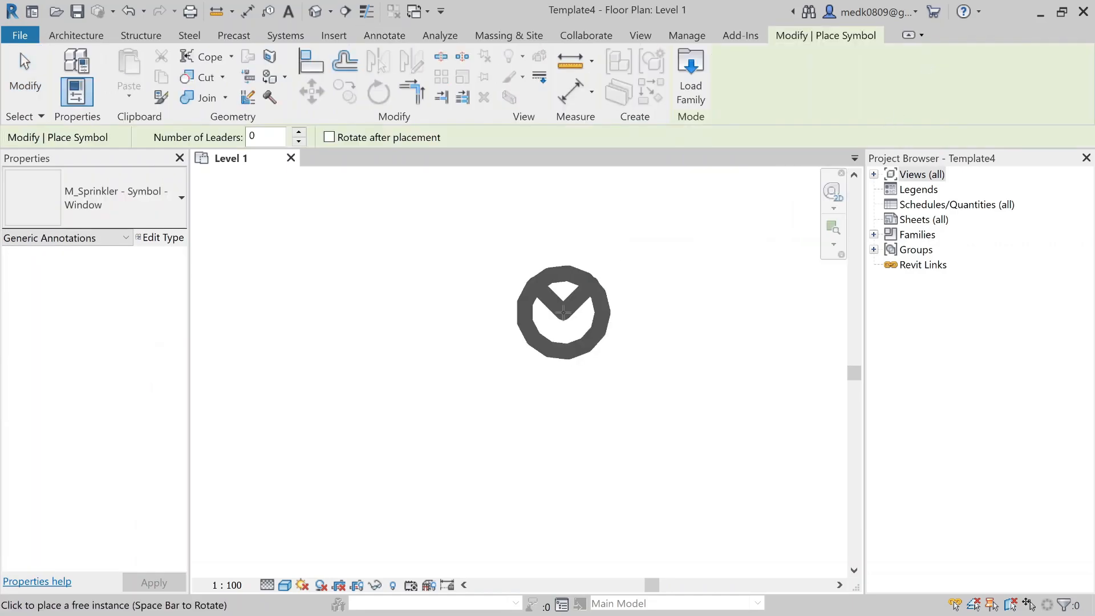
pyautogui.click(691, 80)
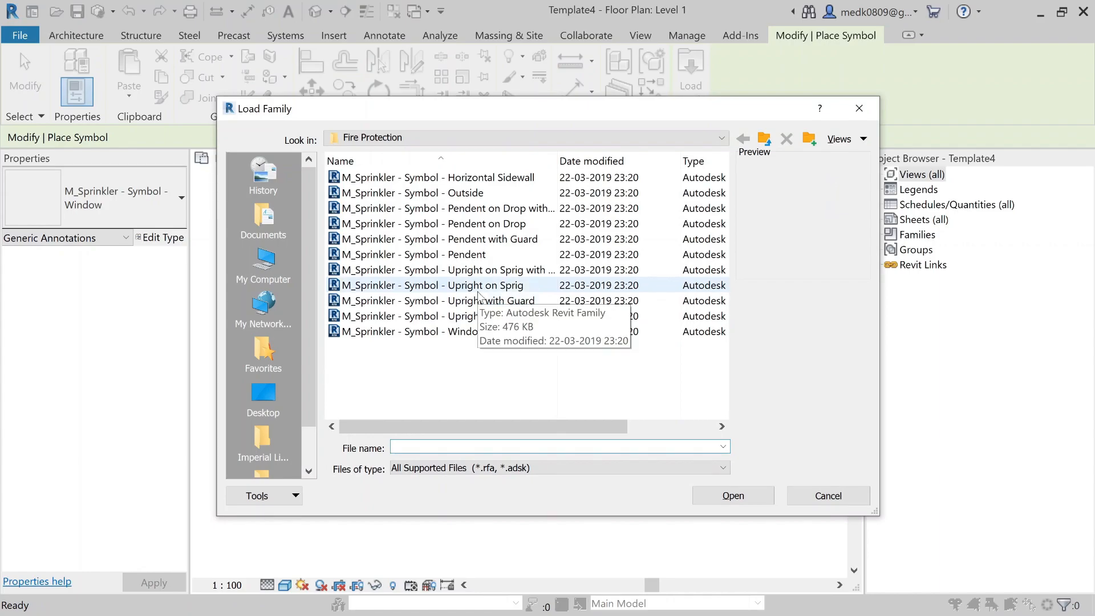
pyautogui.click(457, 332)
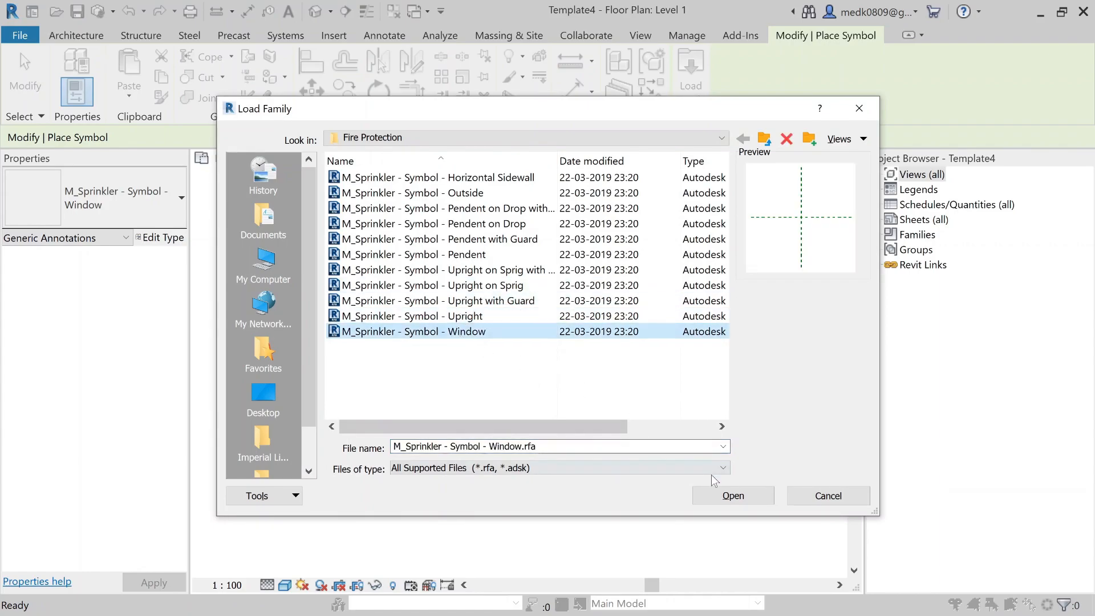
pyautogui.click(720, 496)
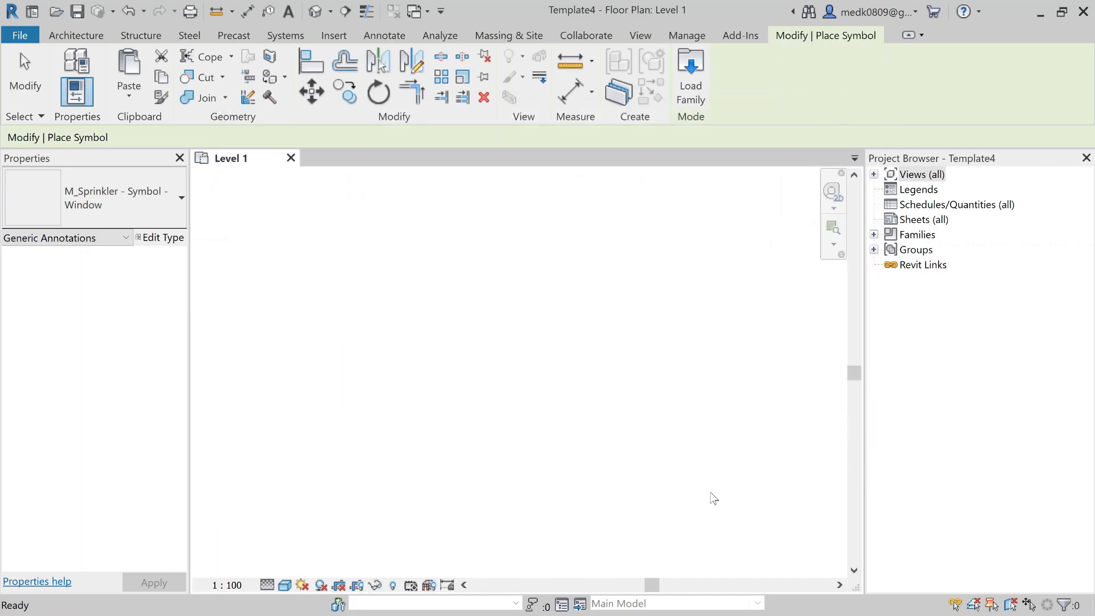
# Step: Place one M_Sprinkler - Symbol - Window annotation in the Level 1 floor plan and end the placement
pyautogui.click(534, 333)
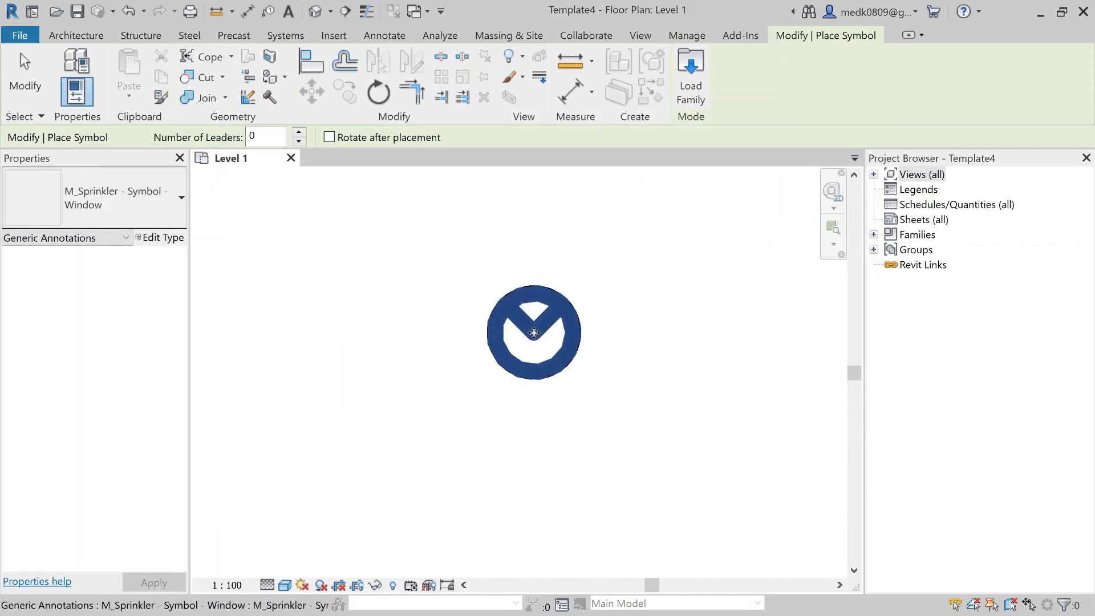
pyautogui.press('Escape')
pyautogui.press('Escape')
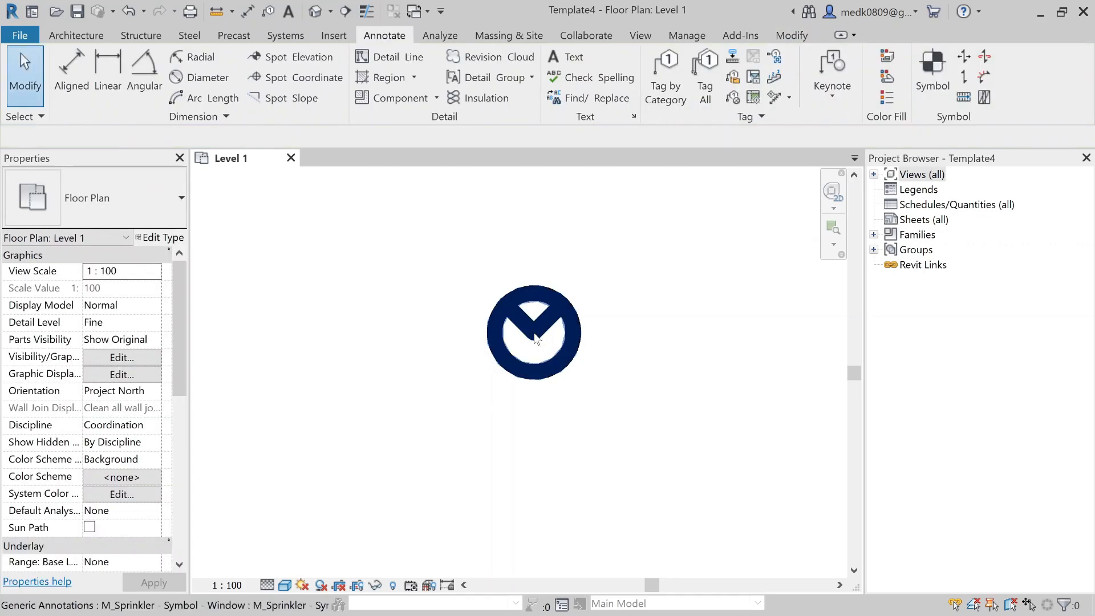
pyautogui.scroll(2, 535, 338)
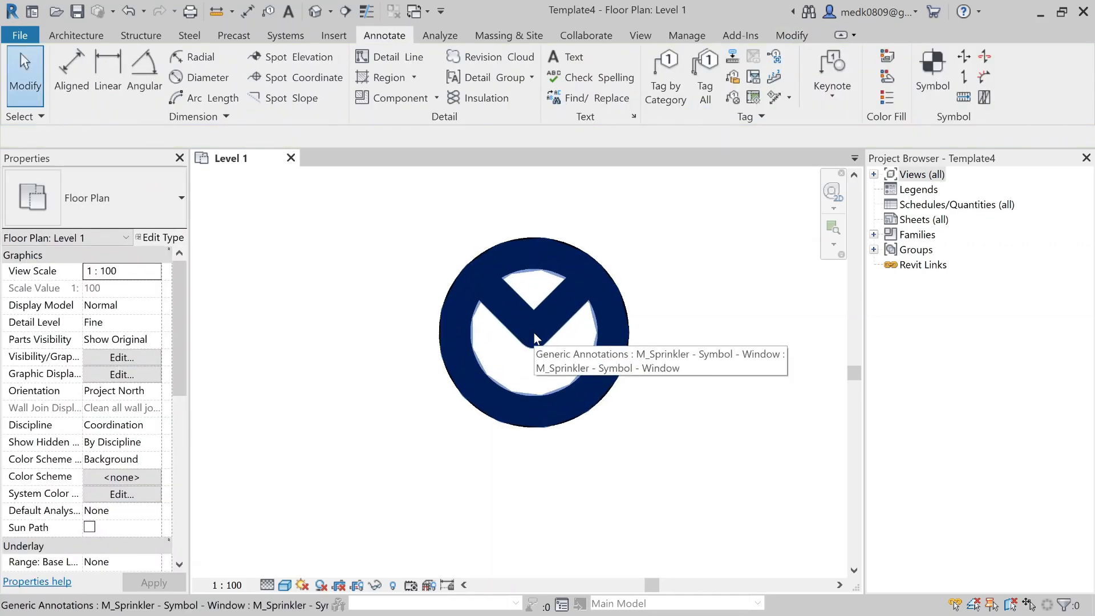
pyautogui.scroll(-1, 534, 335)
pyautogui.scroll(-2, 535, 338)
pyautogui.scroll(-1, 535, 338)
pyautogui.scroll(1, 535, 338)
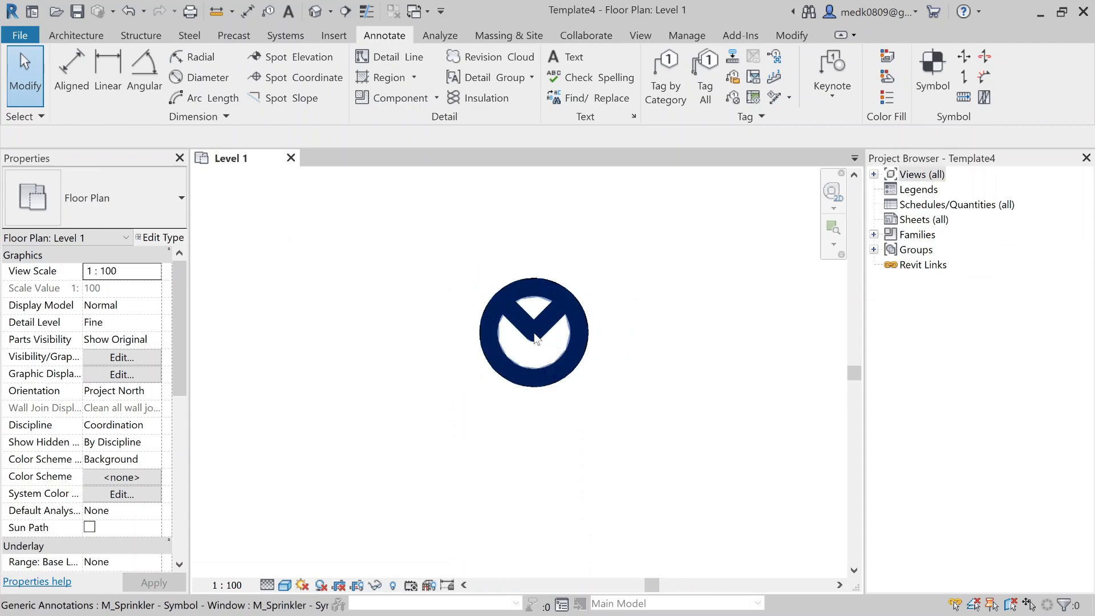
# Step: Open the placed M_Sprinkler - Symbol - Window annotation in the family editor and delete its circle and V-shaped lines
pyautogui.click(535, 338)
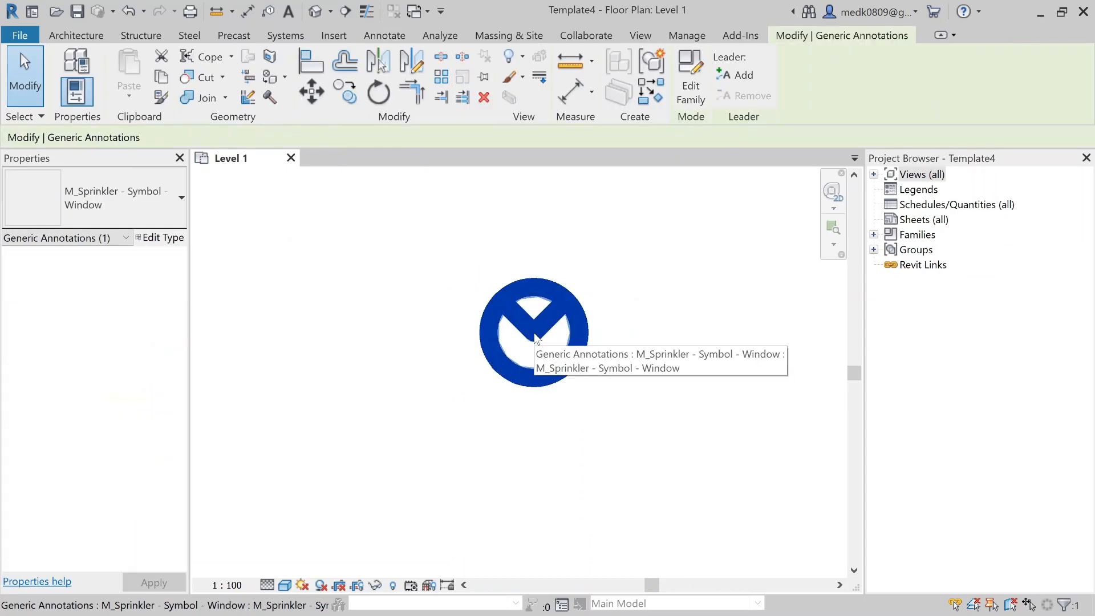
pyautogui.click(688, 97)
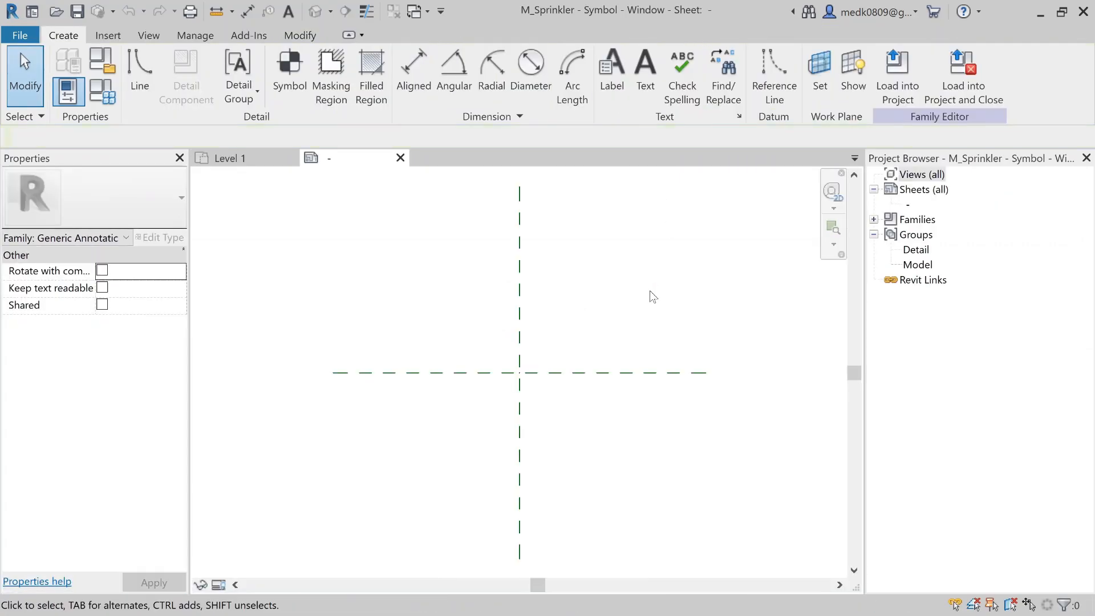
pyautogui.scroll(8, 528, 374)
pyautogui.scroll(2, 541, 375)
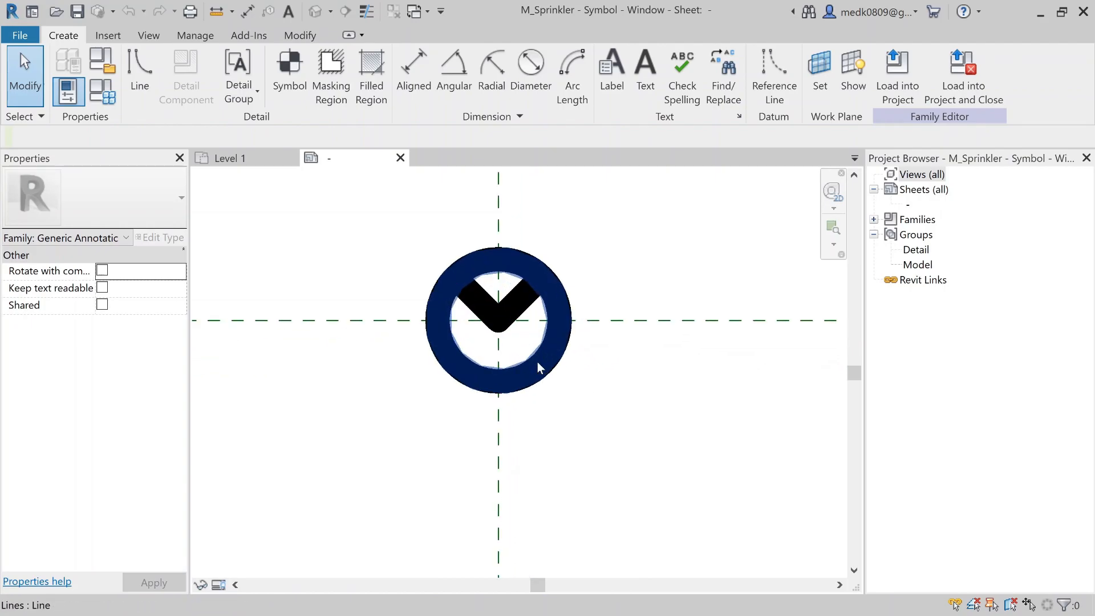
pyautogui.moveTo(291, 206); pyautogui.dragTo(668, 465)
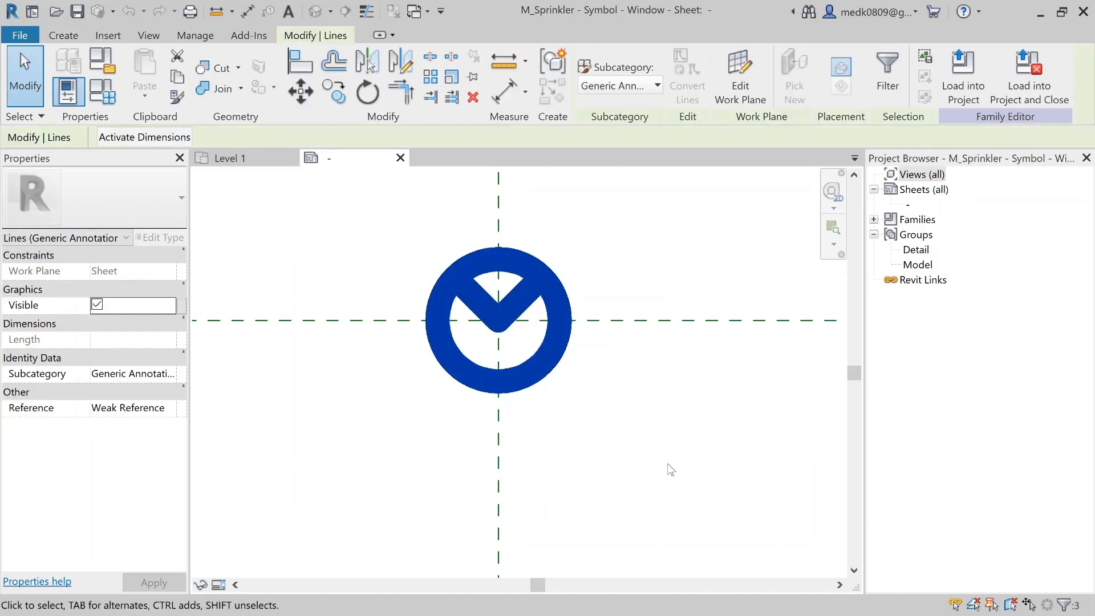
pyautogui.press('Delete')
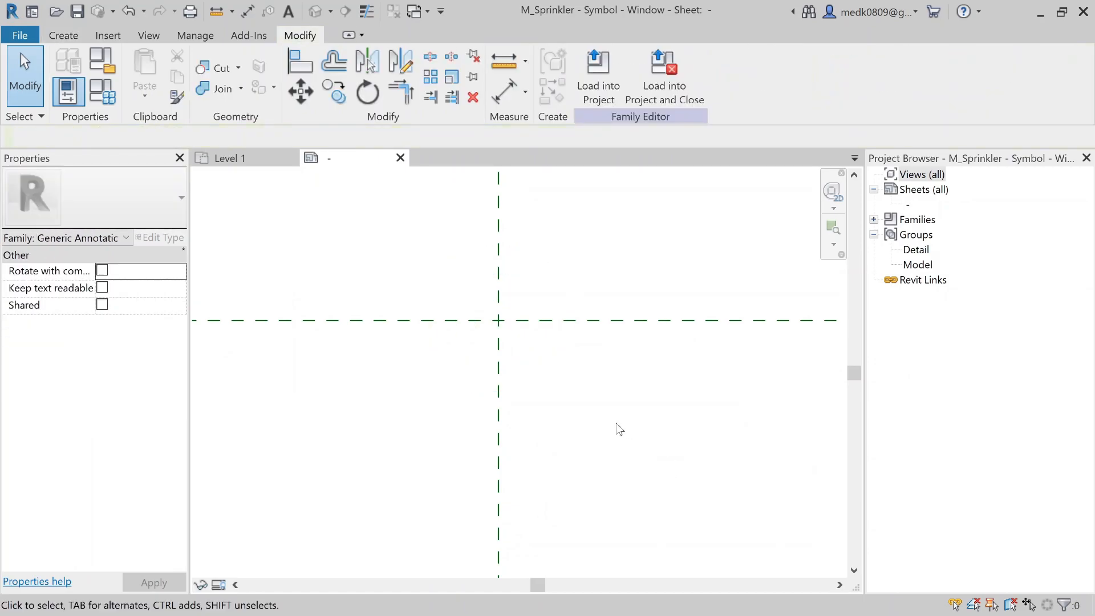
# Step: Draw a circle with a radius of about 7 centred on the intersection of the two reference planes
pyautogui.moveTo(606, 419); pyautogui.dragTo(498, 398, button='middle')
pyautogui.click(63, 36)
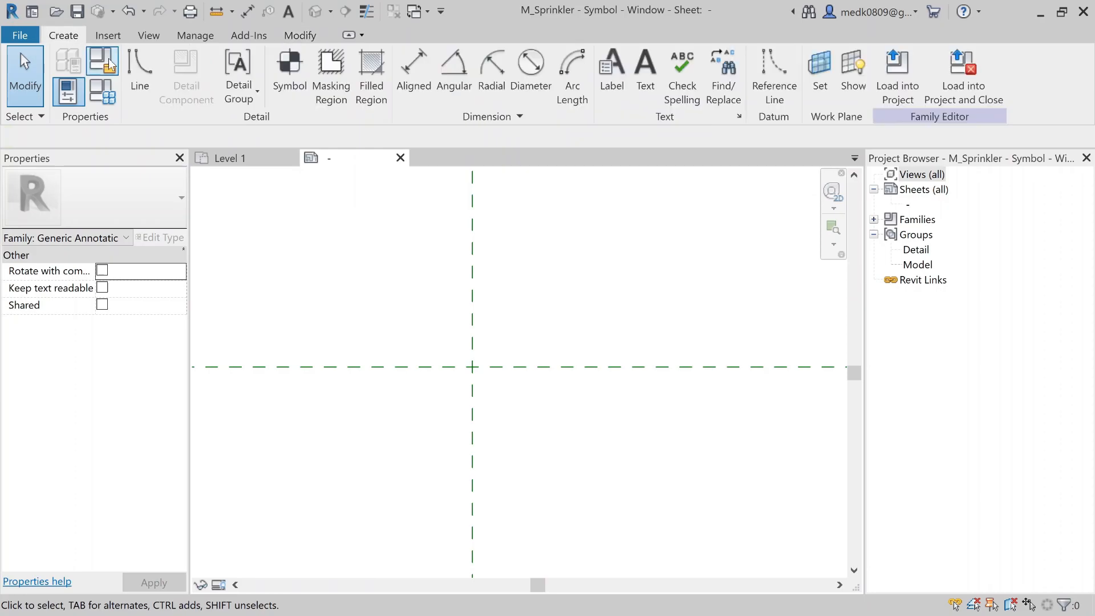
pyautogui.click(139, 71)
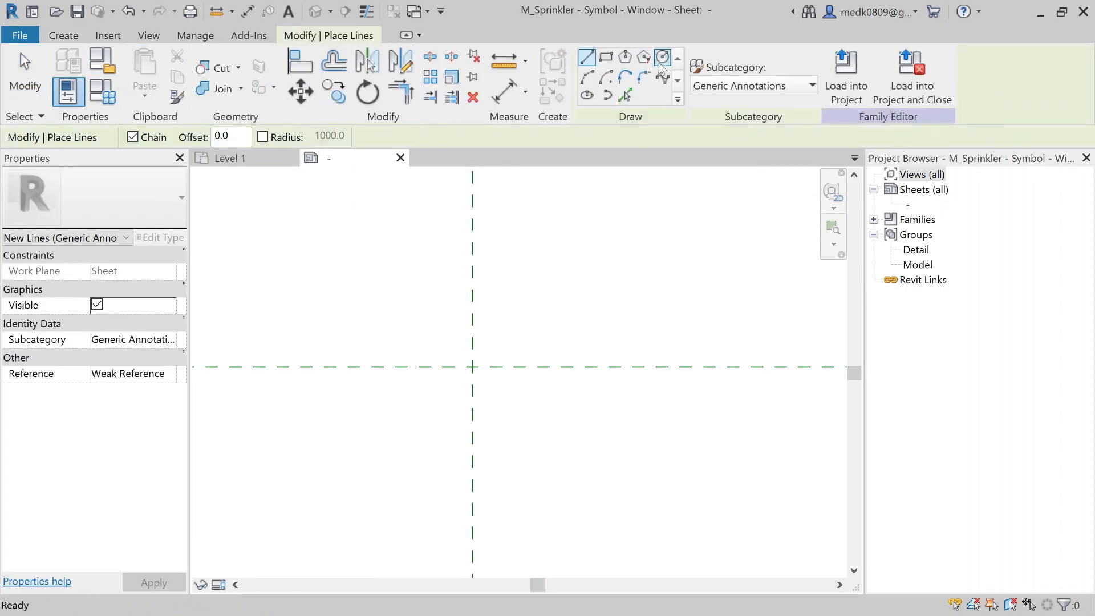
pyautogui.click(662, 62)
pyautogui.click(474, 368)
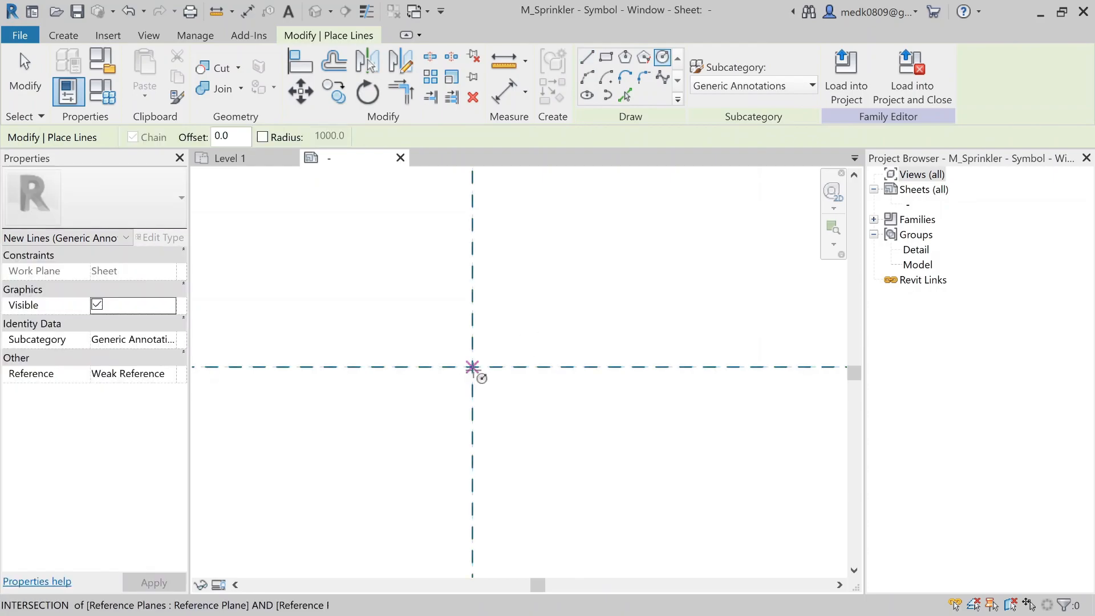
pyautogui.click(587, 488)
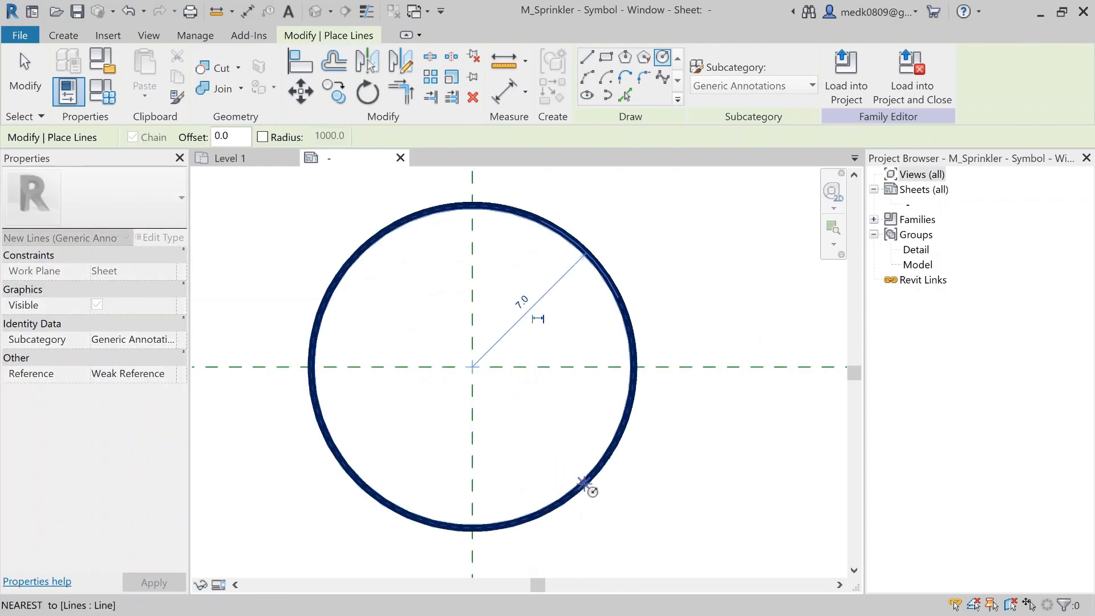
pyautogui.press('Escape')
pyautogui.press('Escape')
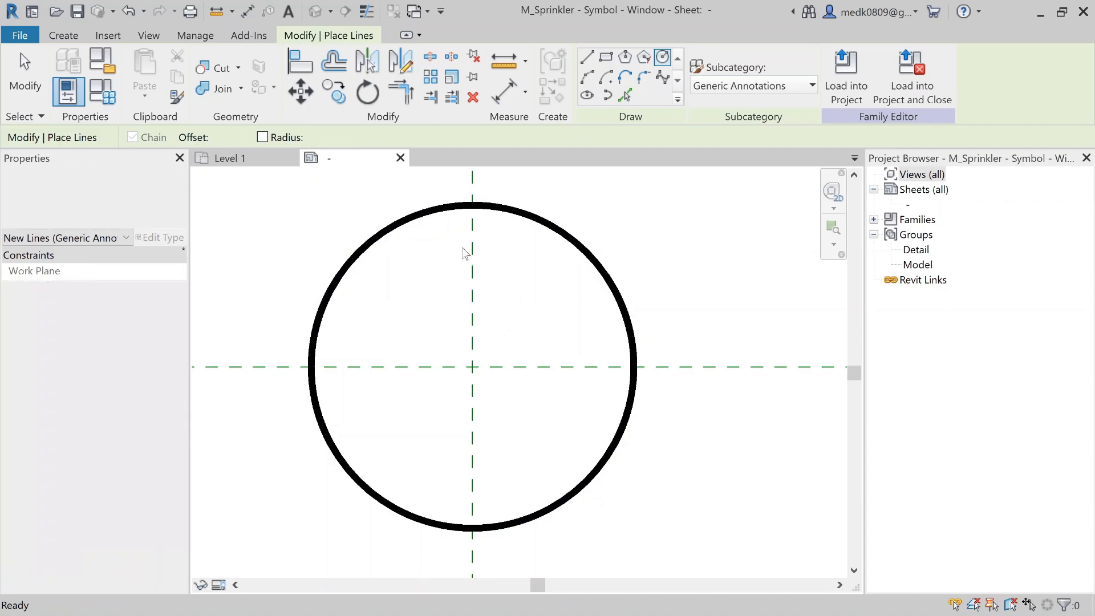
# Step: Draw a vertical line about 5 long inside the circle, running down the vertical reference plane to the circle's centre
pyautogui.scroll(2, 482, 264)
pyautogui.moveTo(482, 263); pyautogui.dragTo(558, 258, button='middle')
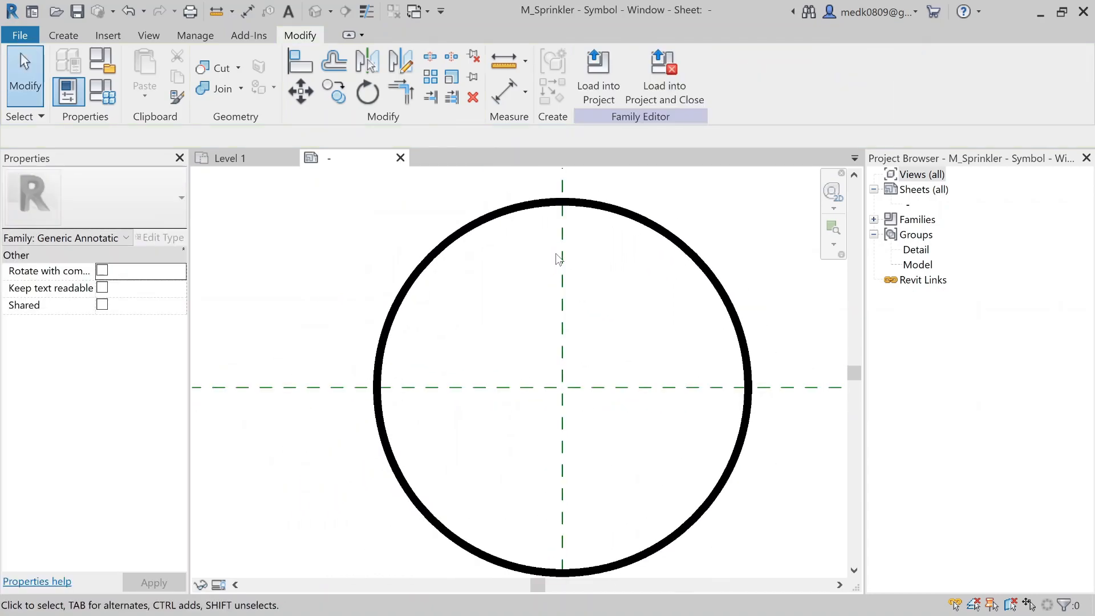
pyautogui.click(59, 36)
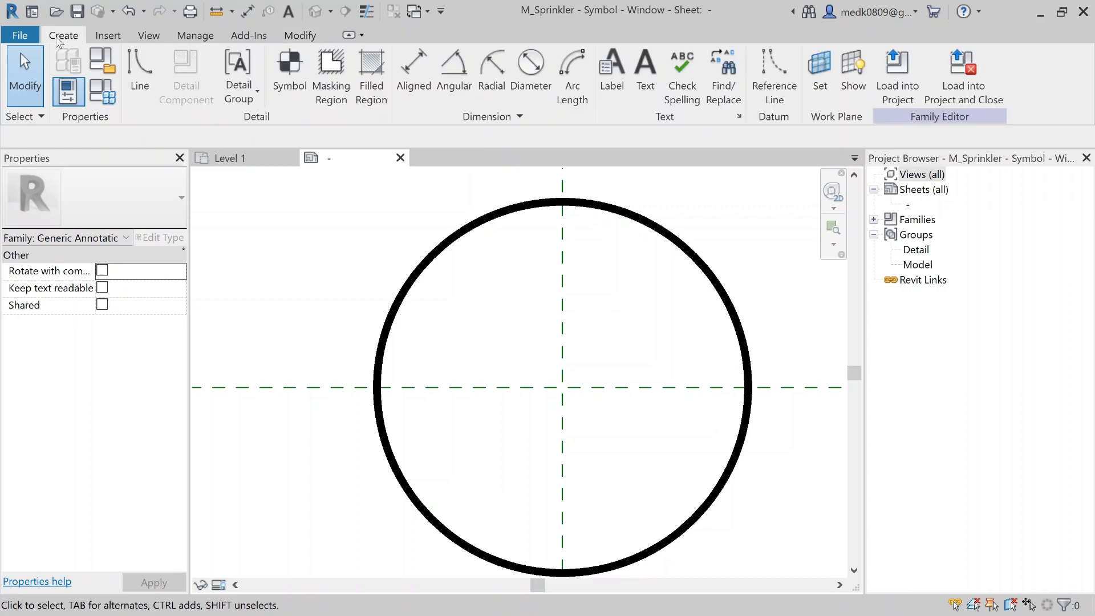
pyautogui.click(146, 82)
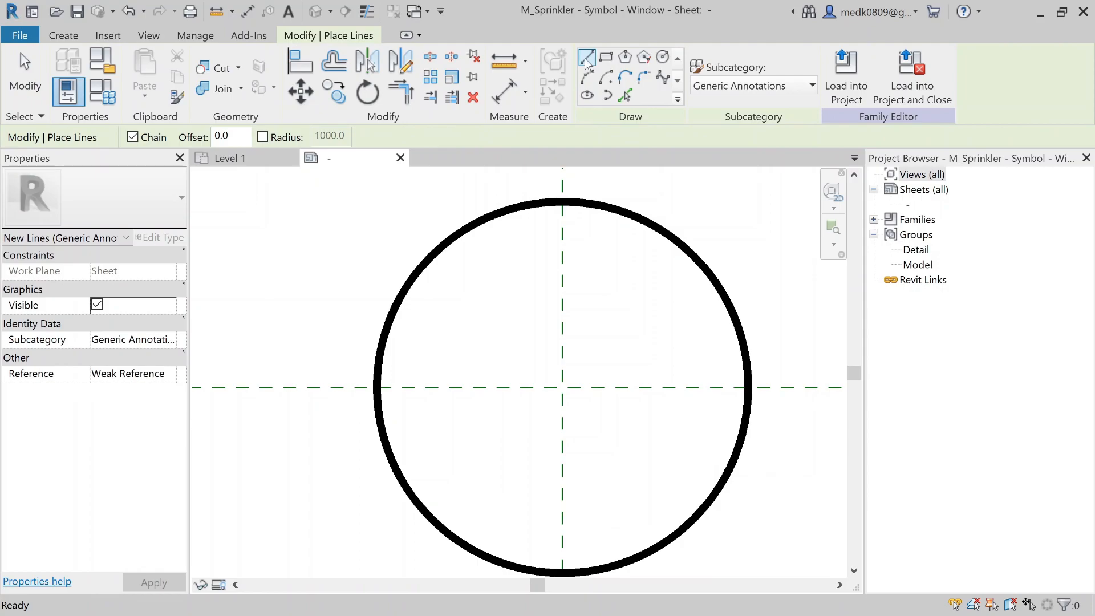
pyautogui.scroll(1, 562, 284)
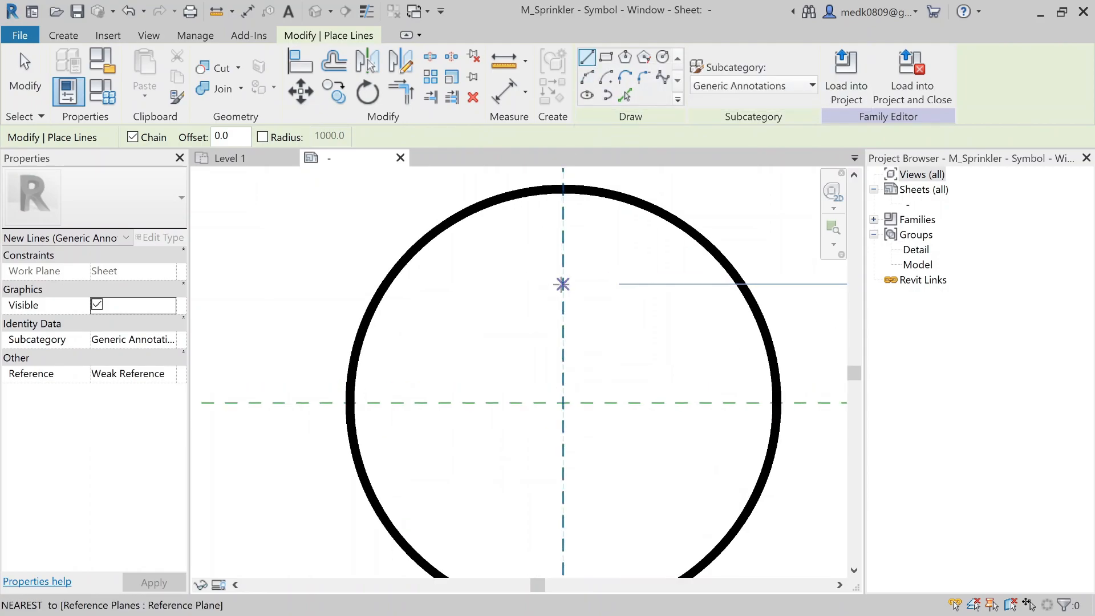
pyautogui.click(564, 251)
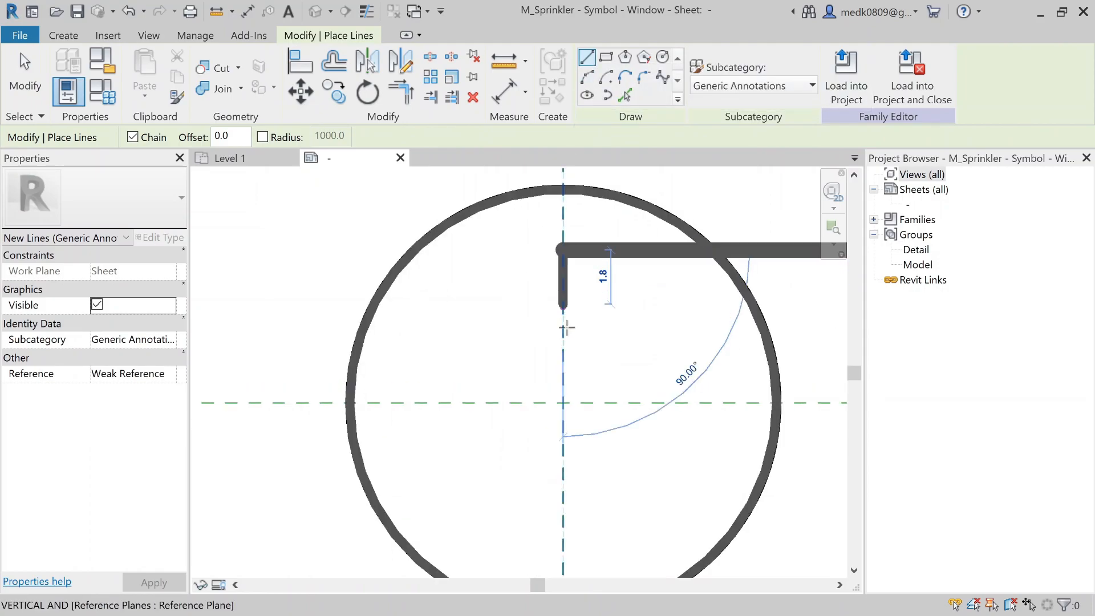
pyautogui.click(564, 403)
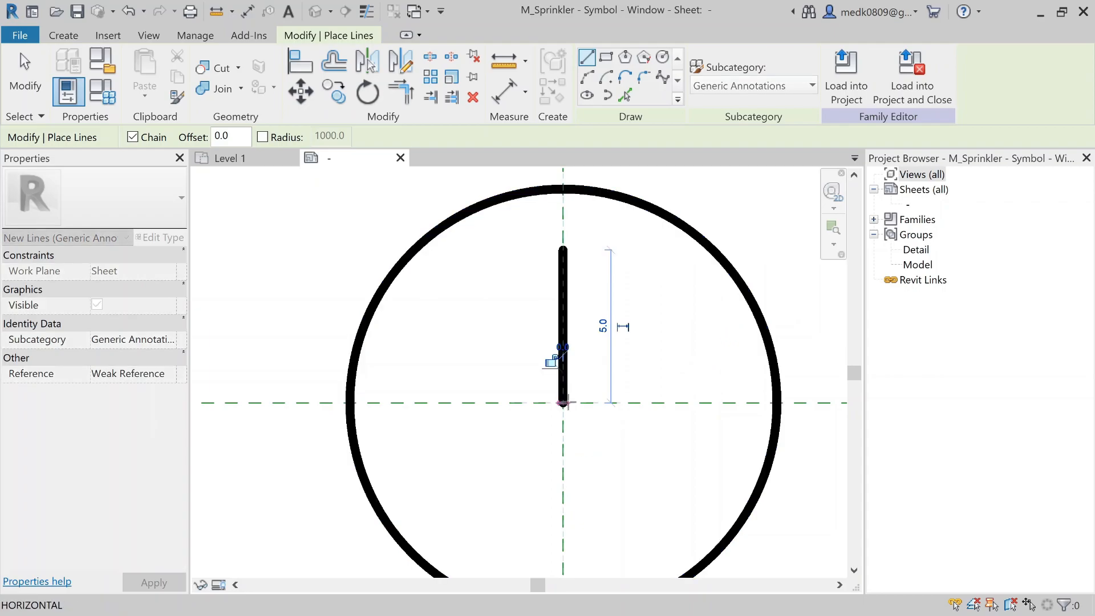
pyautogui.press('Escape')
# Step: Draw a short arrowhead line about 1.4 long from the vertical line's upper end, sloping down to the left at 45°
pyautogui.scroll(2, 562, 251)
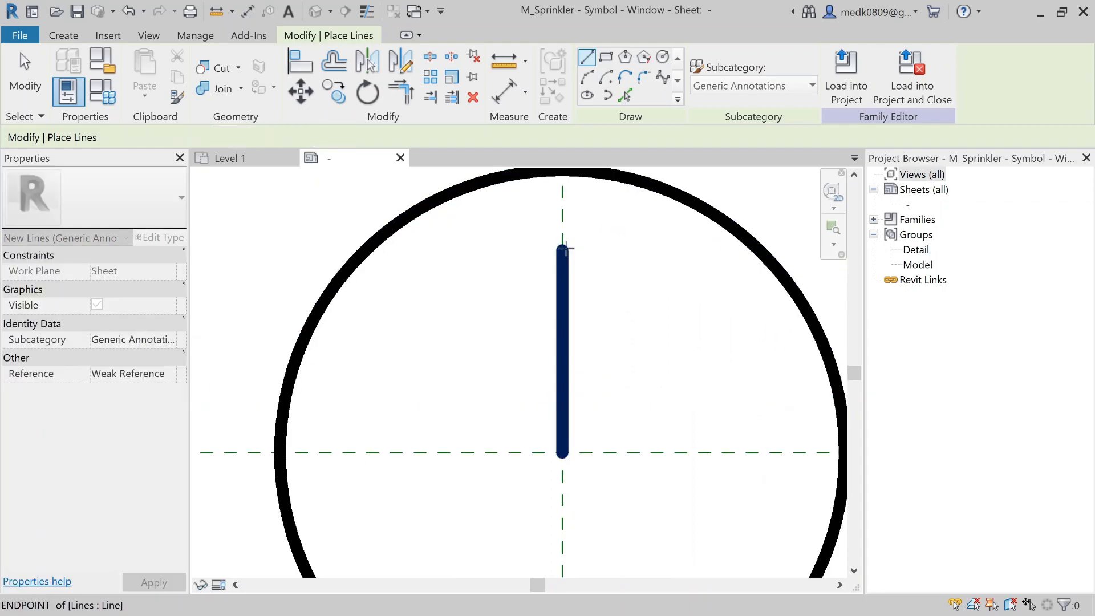
pyautogui.click(561, 251)
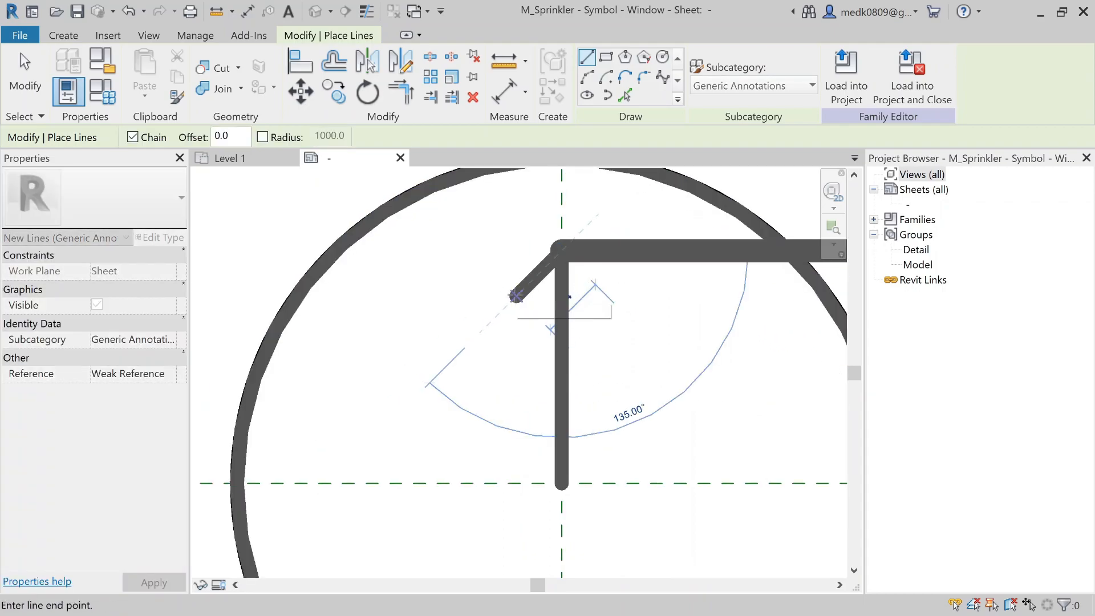
pyautogui.click(516, 296)
pyautogui.press('Escape')
pyautogui.press('Escape')
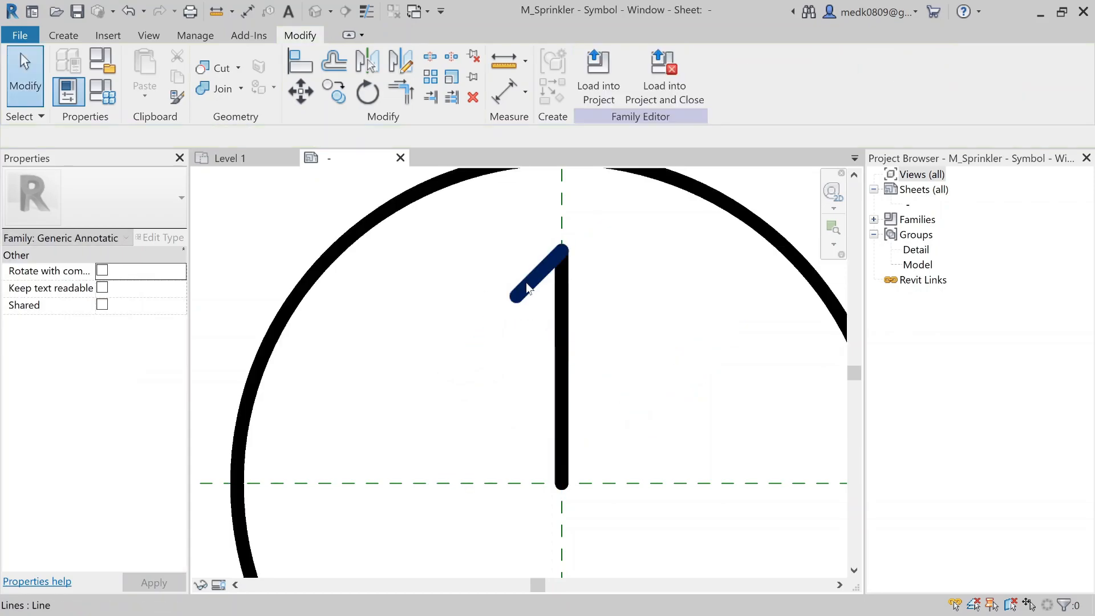
# Step: Mirror the short arrowhead line about the vertical line to complete the upward arrow
pyautogui.click(526, 282)
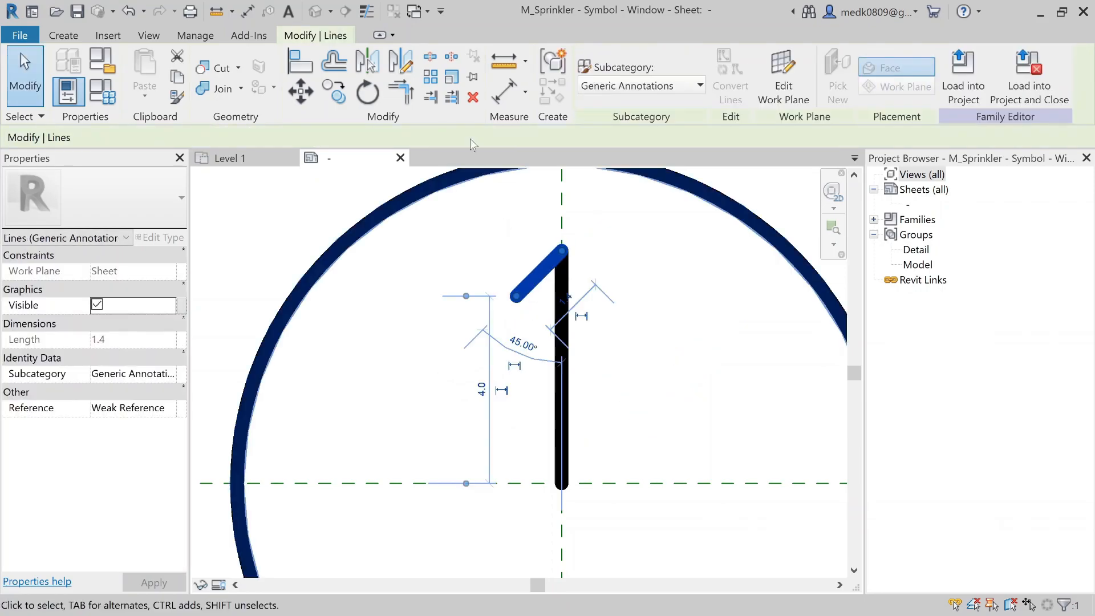
pyautogui.click(373, 57)
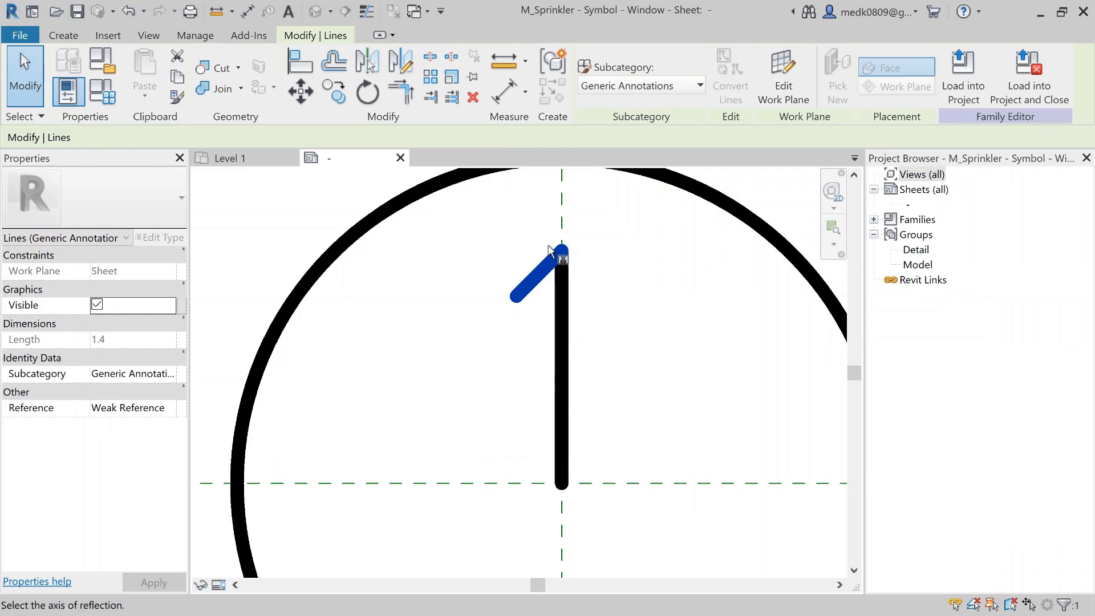
pyautogui.click(563, 280)
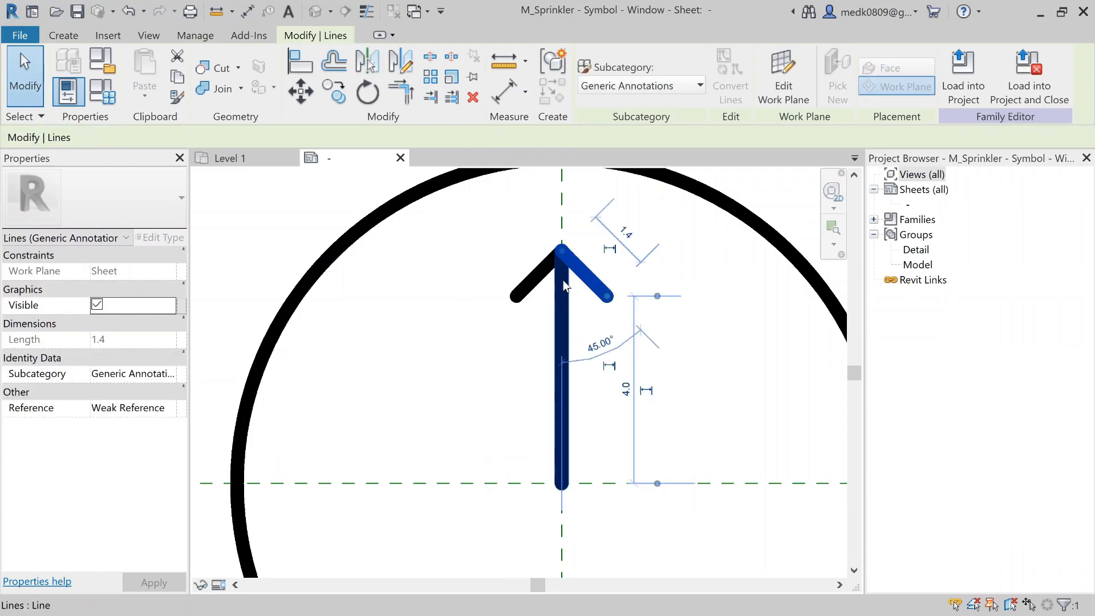
pyautogui.press('Escape')
# Step: Mirror the whole upward arrow about the horizontal reference plane to add a downward arrow inside the circle
pyautogui.scroll(-1, 563, 279)
pyautogui.scroll(-2, 563, 286)
pyautogui.moveTo(478, 252); pyautogui.dragTo(641, 430)
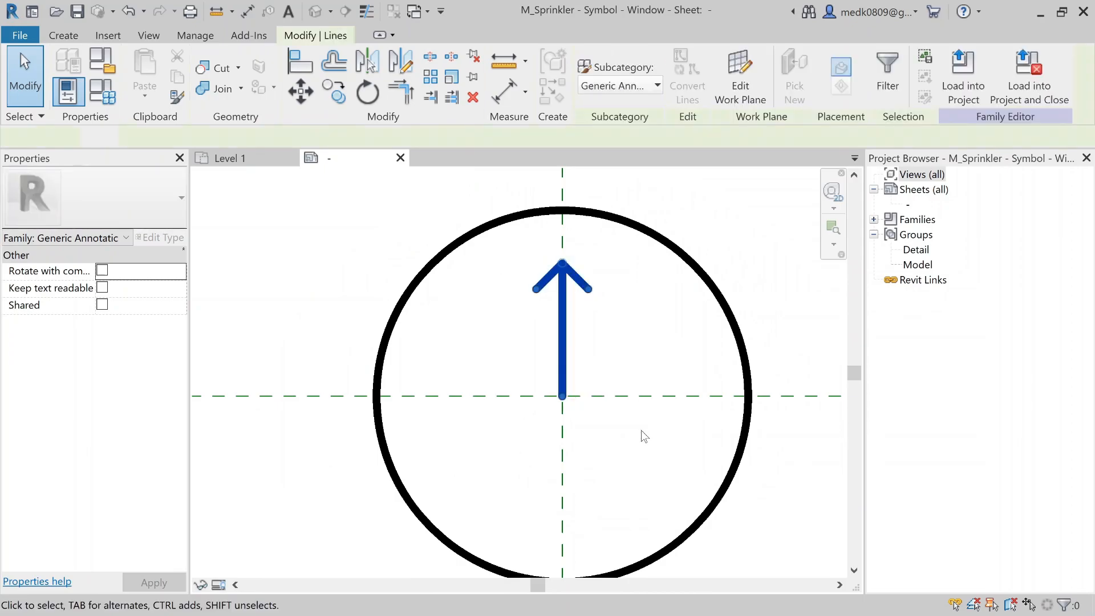
pyautogui.click(361, 65)
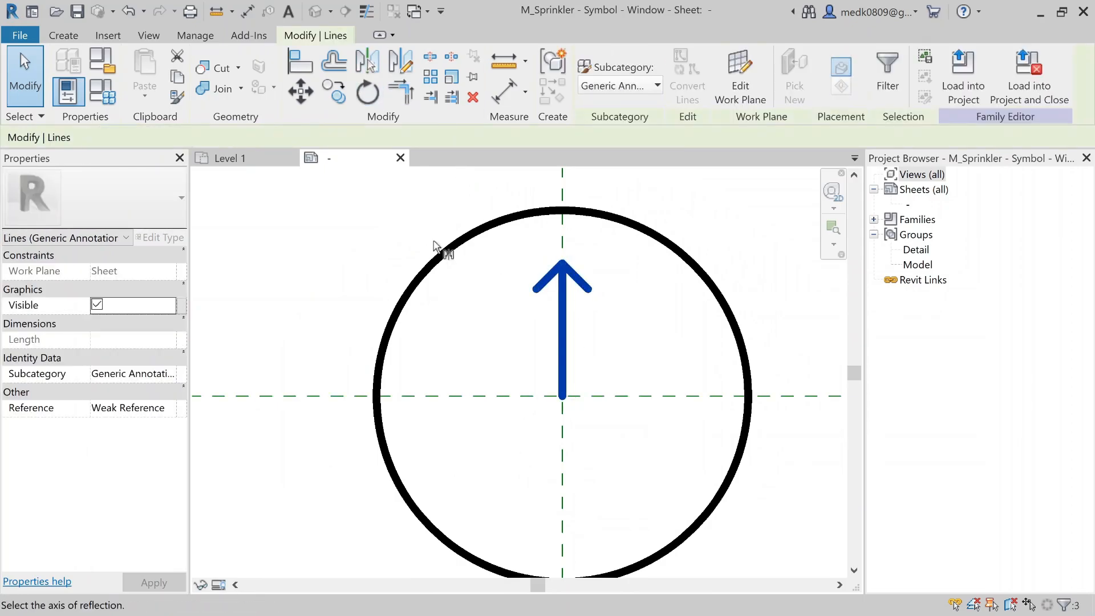
pyautogui.click(504, 397)
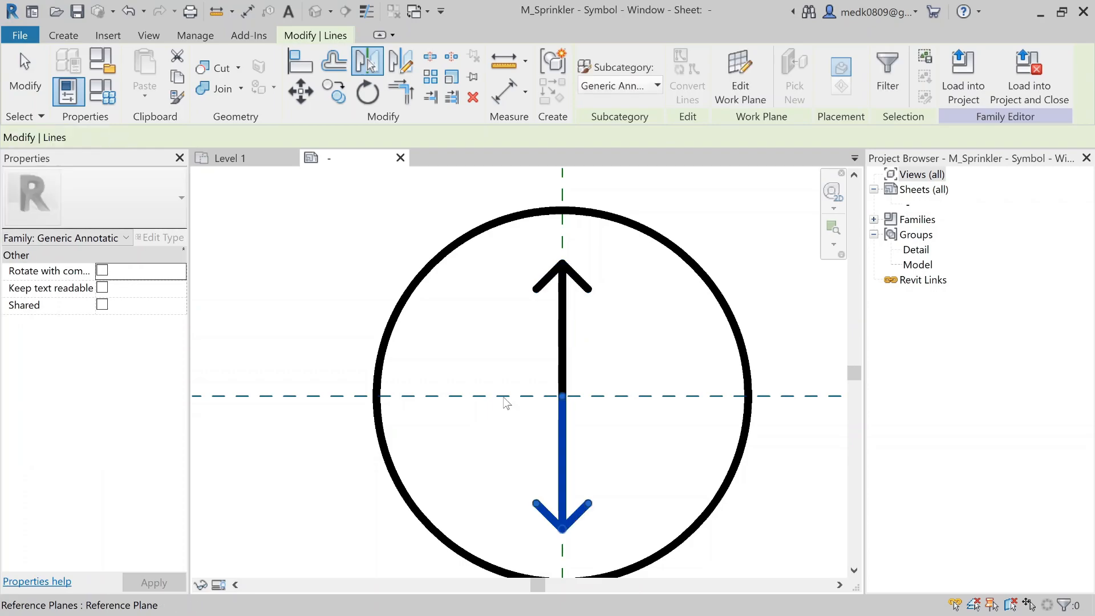
pyautogui.click(530, 336)
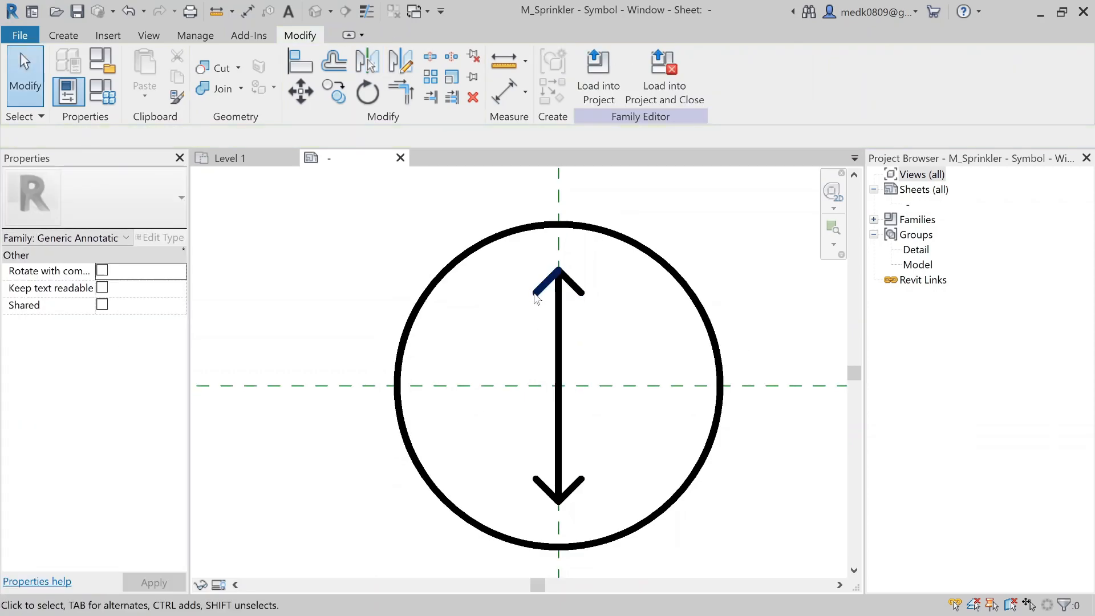
# Step: Copy the upward arrow from the circle's centre to a free spot outside the circle at its upper left
pyautogui.scroll(1, 537, 256)
pyautogui.moveTo(491, 250); pyautogui.dragTo(656, 492)
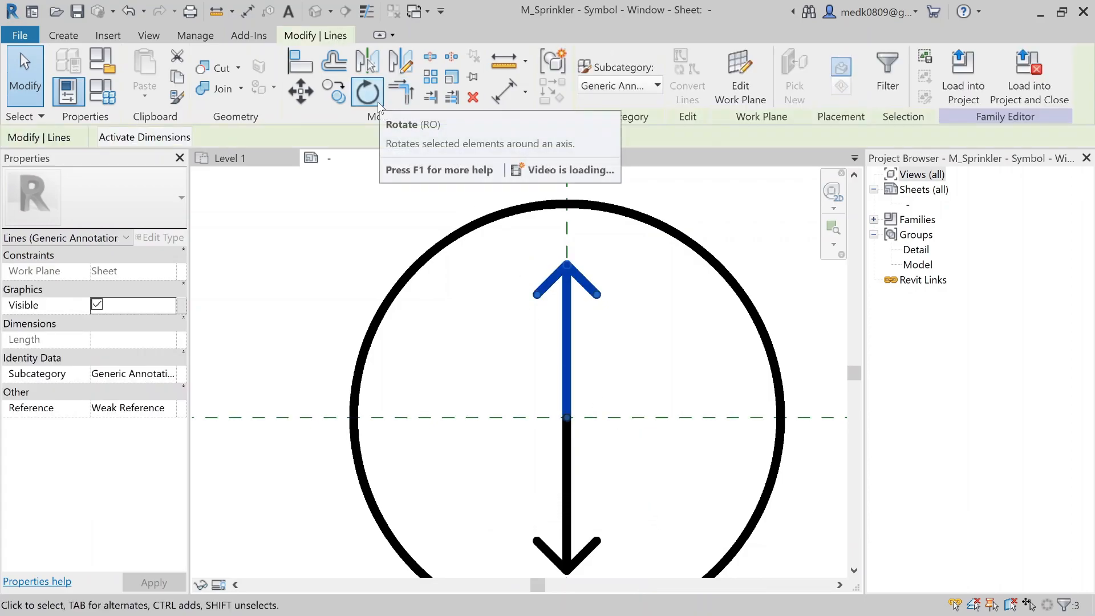
pyautogui.click(356, 94)
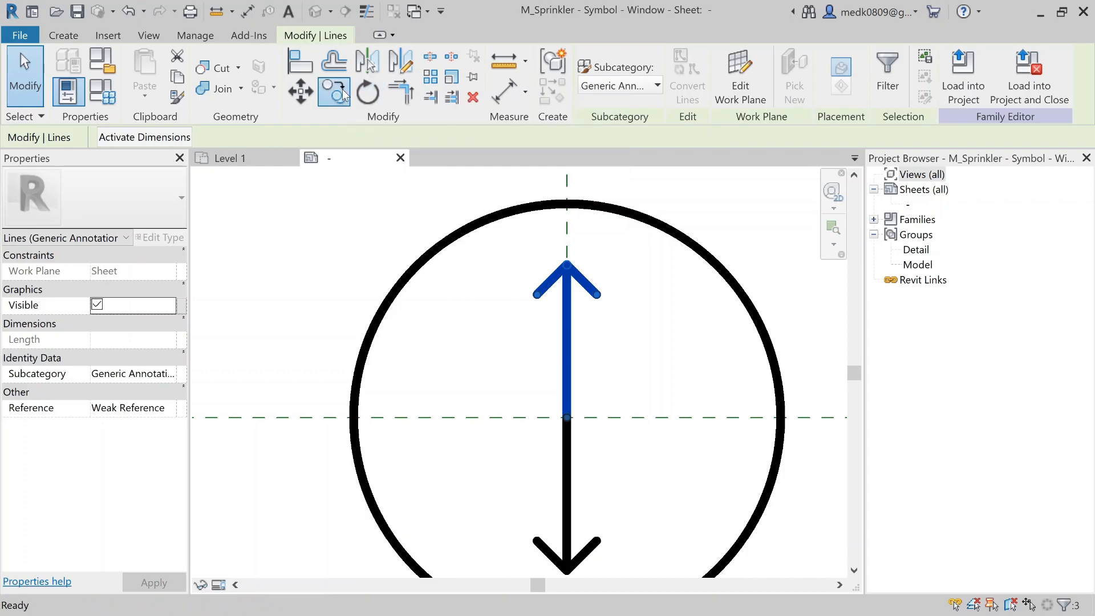
pyautogui.click(568, 418)
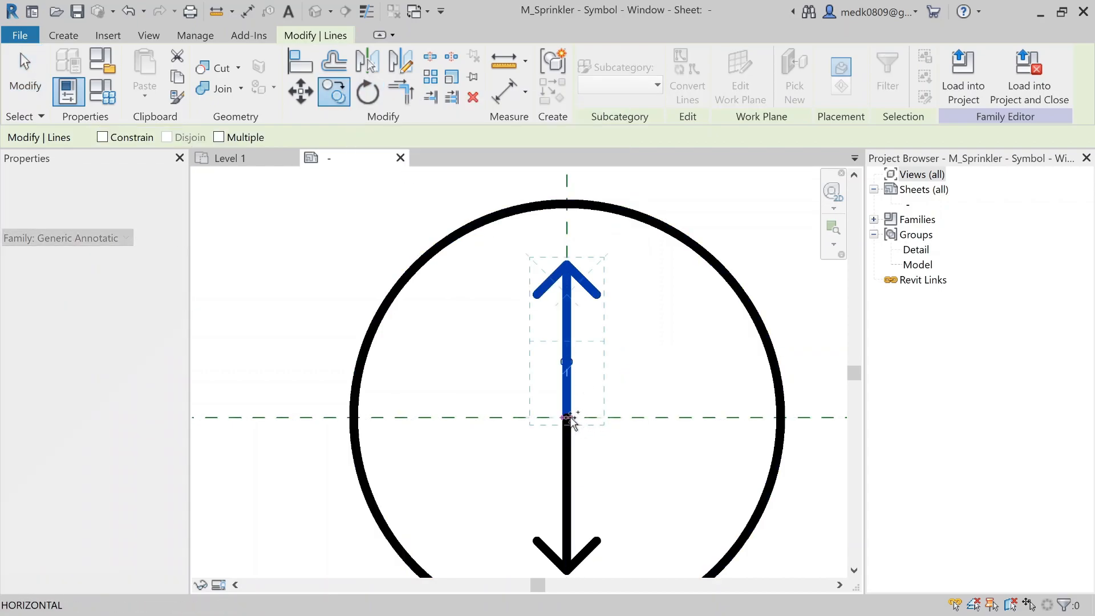
pyautogui.scroll(-4, 568, 417)
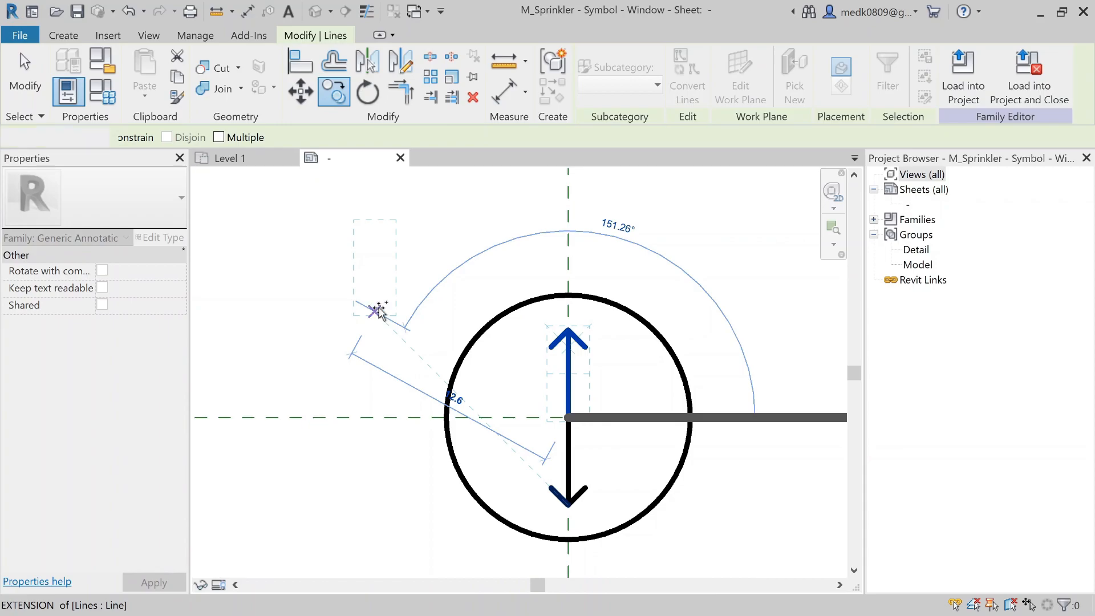
pyautogui.click(375, 311)
pyautogui.click(340, 256)
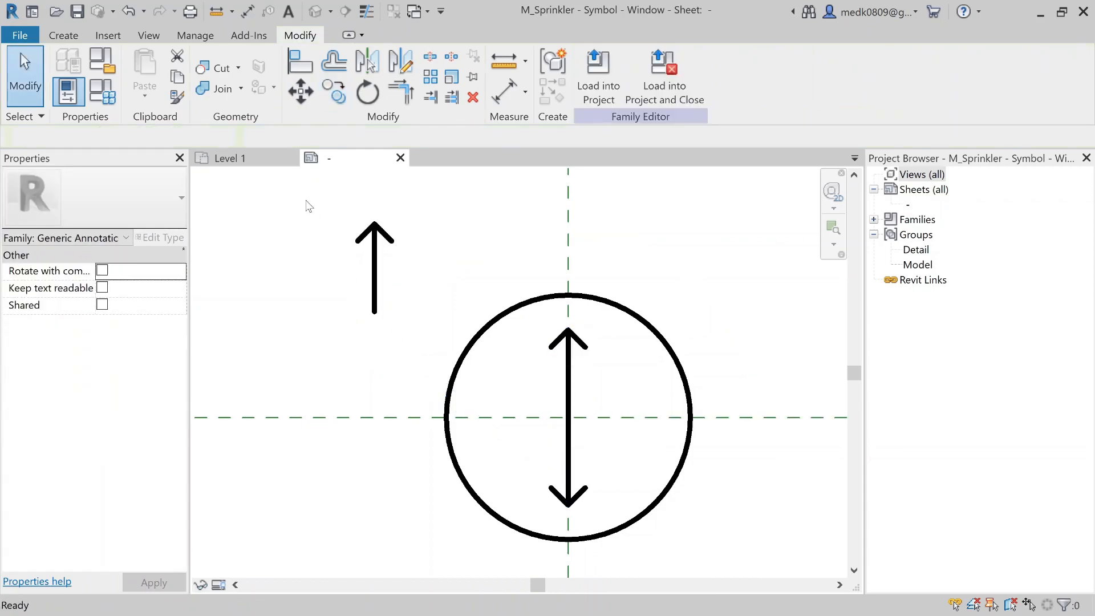
# Step: Rotate the copied arrow outside the circle by 90° so that it points left
pyautogui.moveTo(313, 204); pyautogui.dragTo(423, 352)
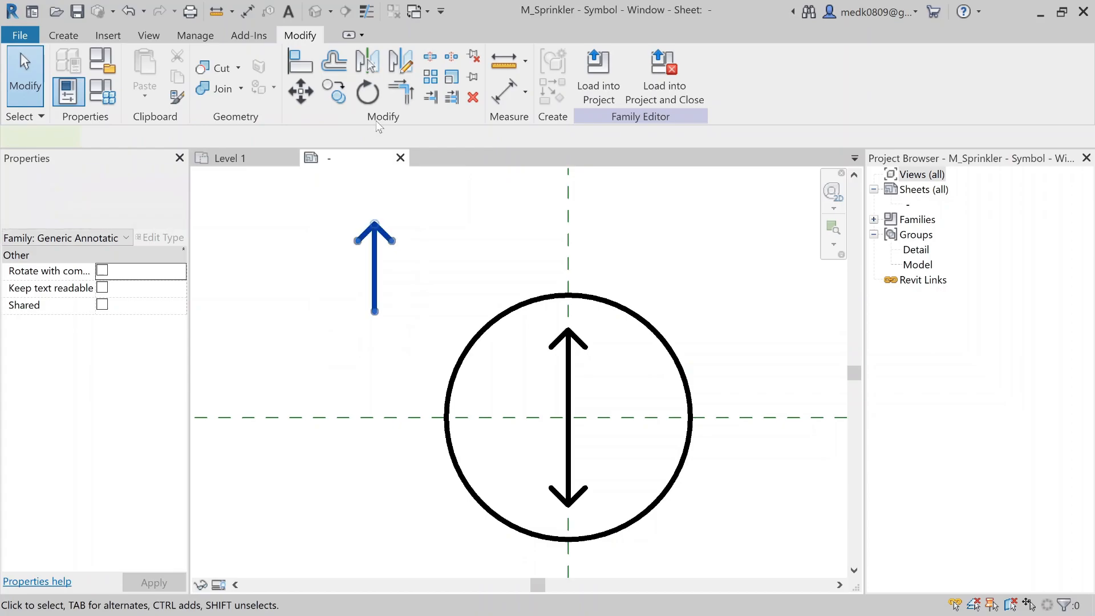
pyautogui.click(368, 92)
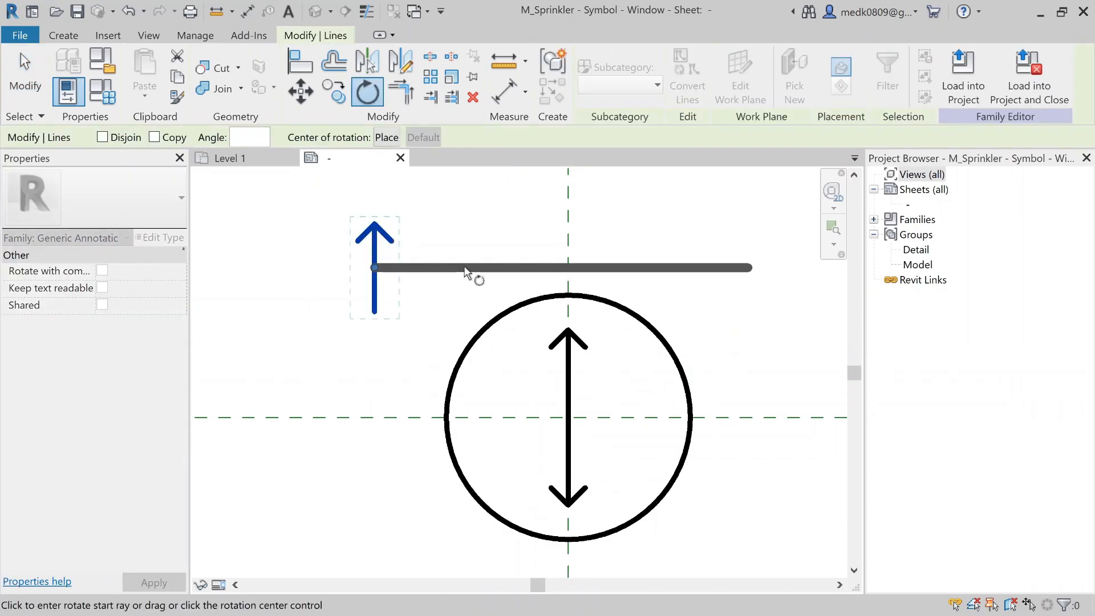
pyautogui.click(600, 268)
pyautogui.write('90')
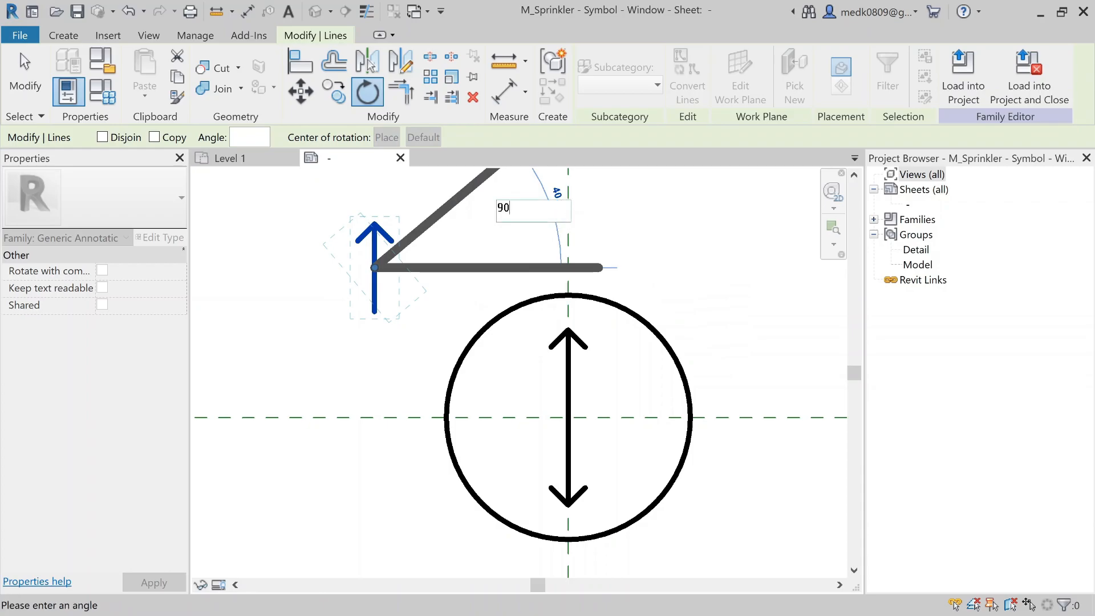
pyautogui.press('Return')
pyautogui.press('Escape')
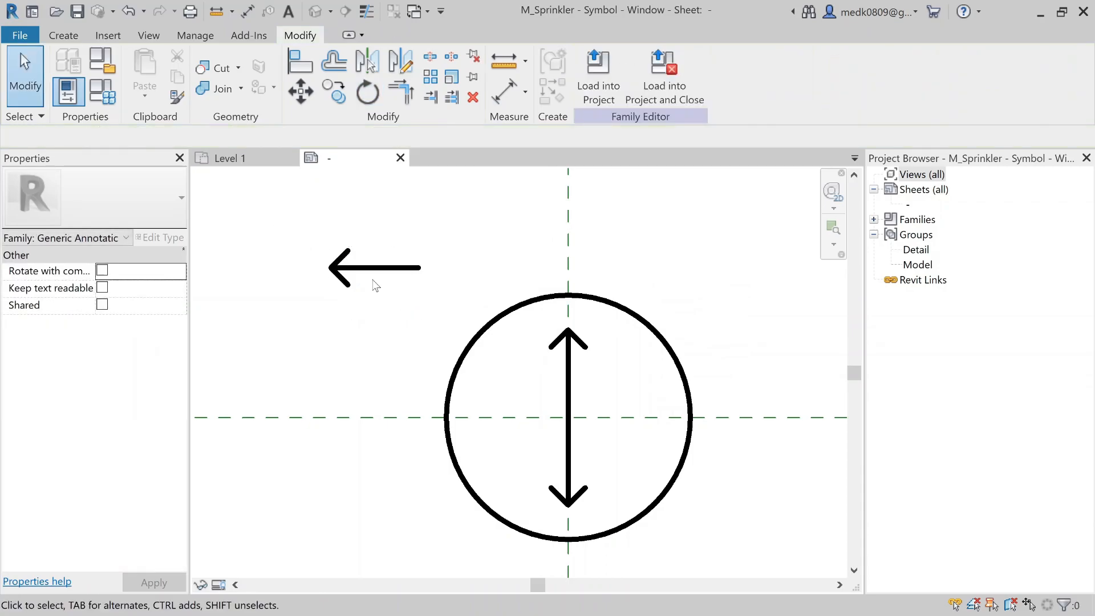
# Step: Move the left-pointing arrow outside the circle by its tail endpoint onto the circle's centre
pyautogui.moveTo(283, 192); pyautogui.dragTo(439, 318)
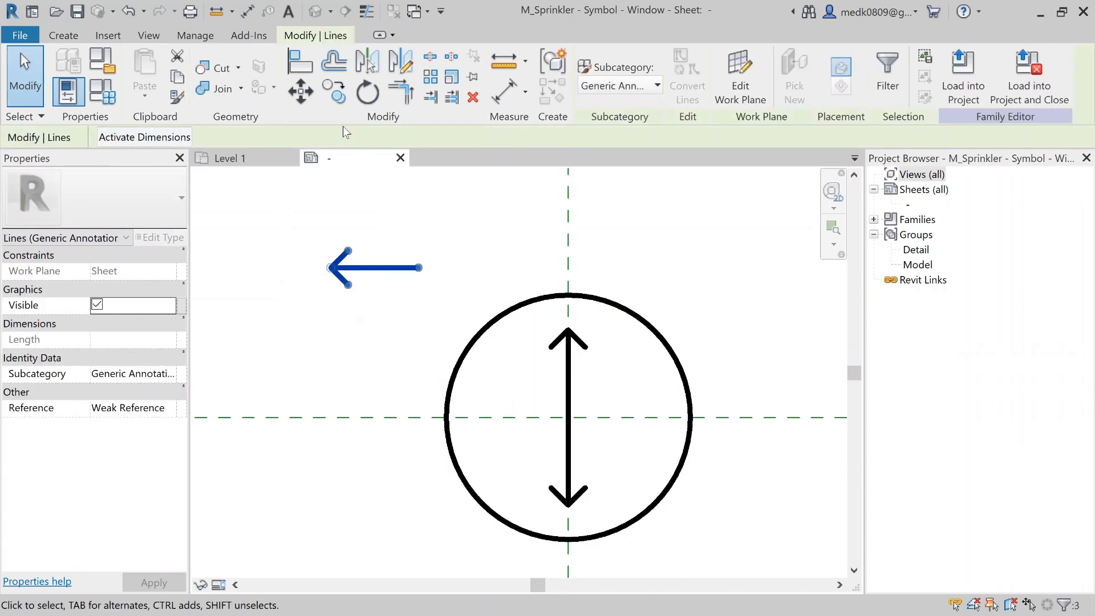
pyautogui.click(303, 91)
pyautogui.click(420, 268)
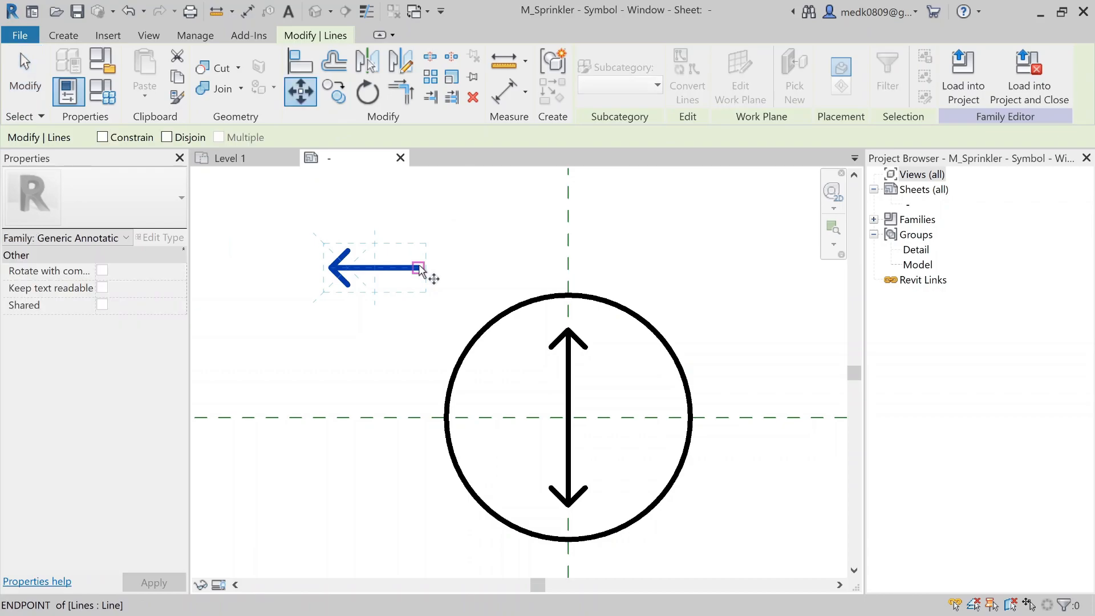
pyautogui.scroll(3, 557, 412)
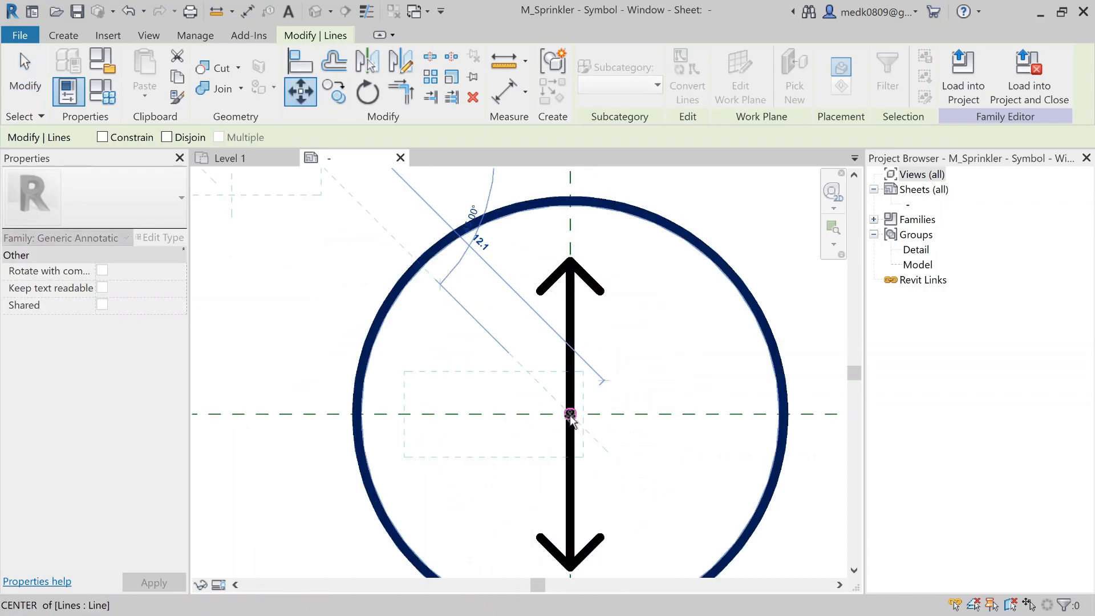
pyautogui.click(570, 415)
pyautogui.click(521, 318)
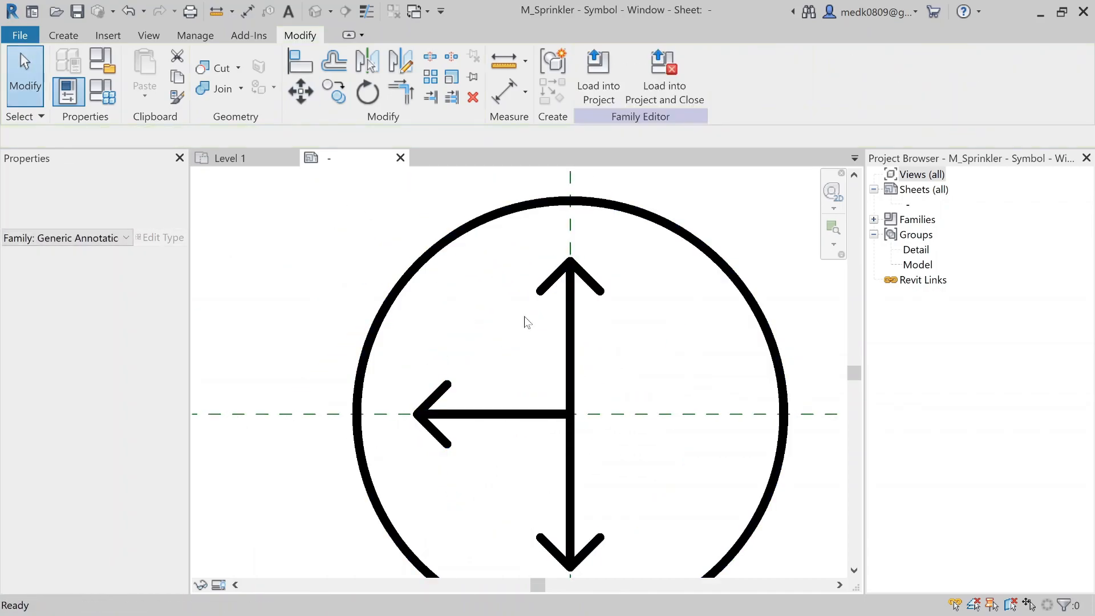
pyautogui.scroll(-3, 513, 293)
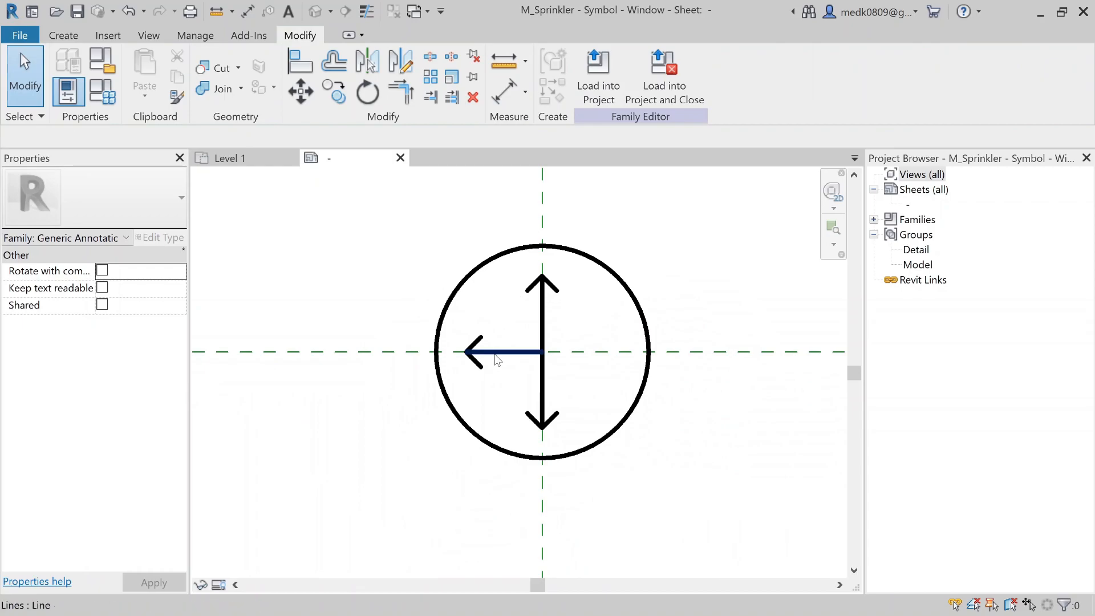
# Step: Mirror the left-pointing arrow about the vertical arrow line to add a right-pointing arrow inside the circle
pyautogui.scroll(4, 490, 353)
pyautogui.moveTo(399, 285); pyautogui.dragTo(652, 433)
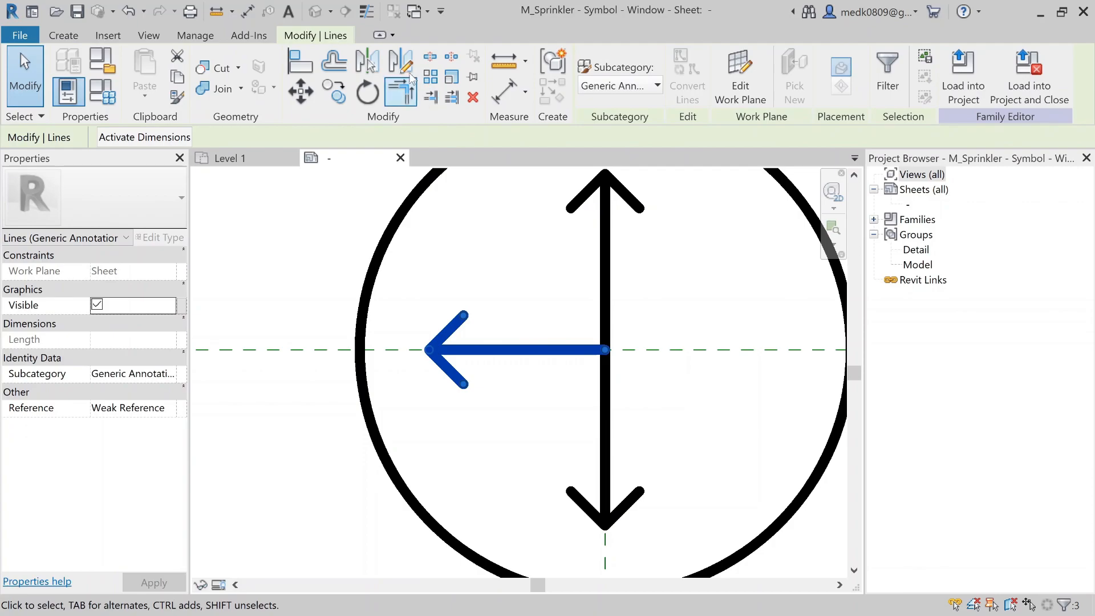
pyautogui.click(367, 62)
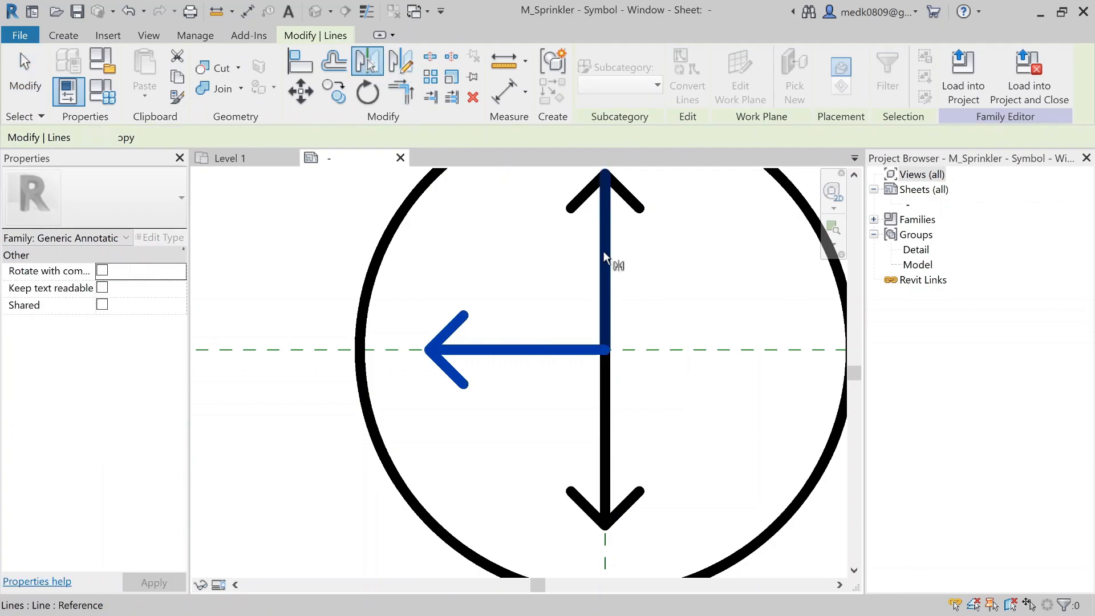
pyautogui.click(604, 251)
pyautogui.click(543, 253)
pyautogui.scroll(-2, 538, 258)
pyautogui.scroll(-4, 538, 258)
pyautogui.scroll(3, 587, 254)
pyautogui.scroll(1, 588, 256)
pyautogui.moveTo(589, 256); pyautogui.dragTo(597, 316, button='middle')
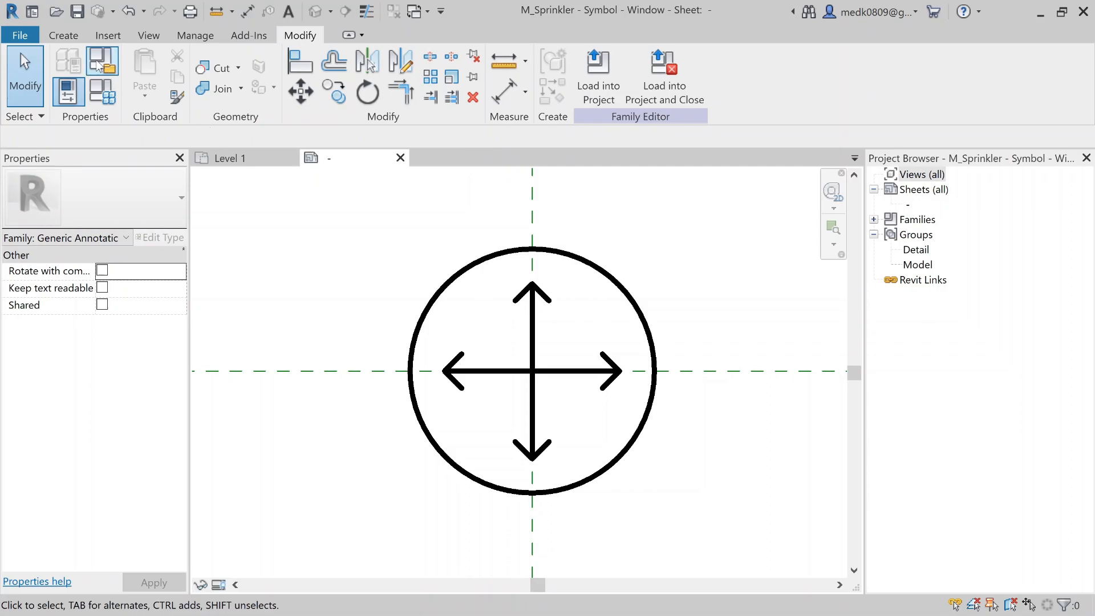
# Step: Place a 3/32" text note reading N in the free space outside the circle at its upper right
pyautogui.click(67, 37)
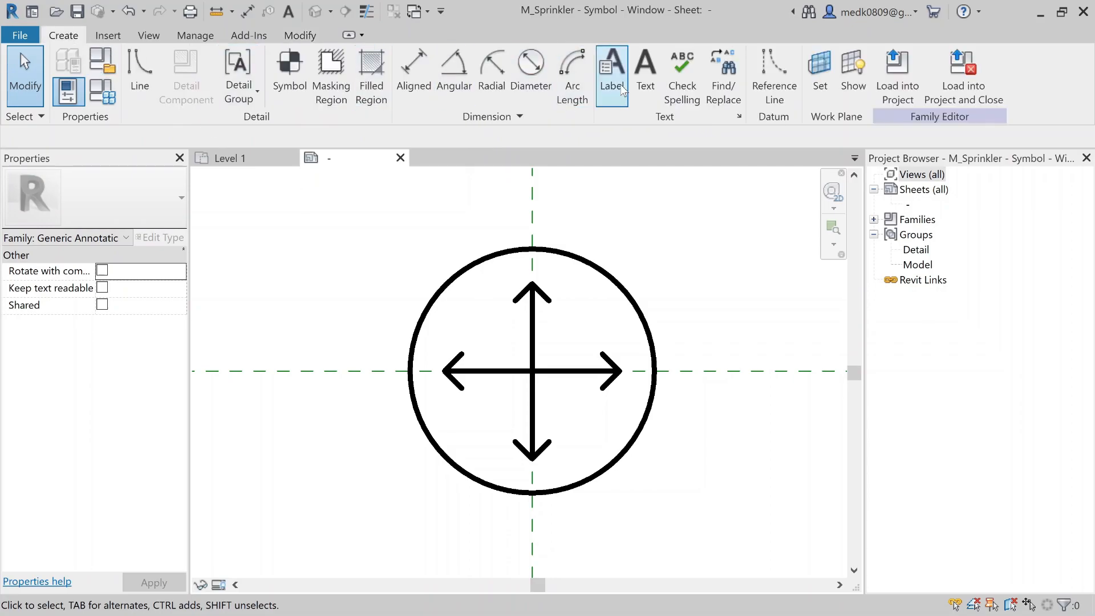
pyautogui.click(646, 80)
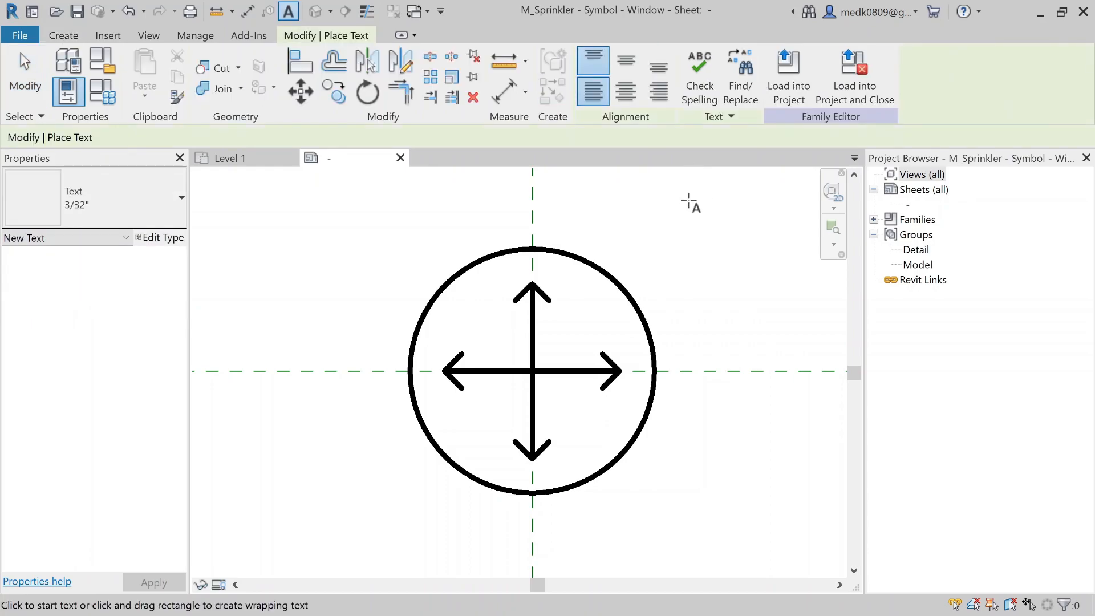
pyautogui.click(714, 225)
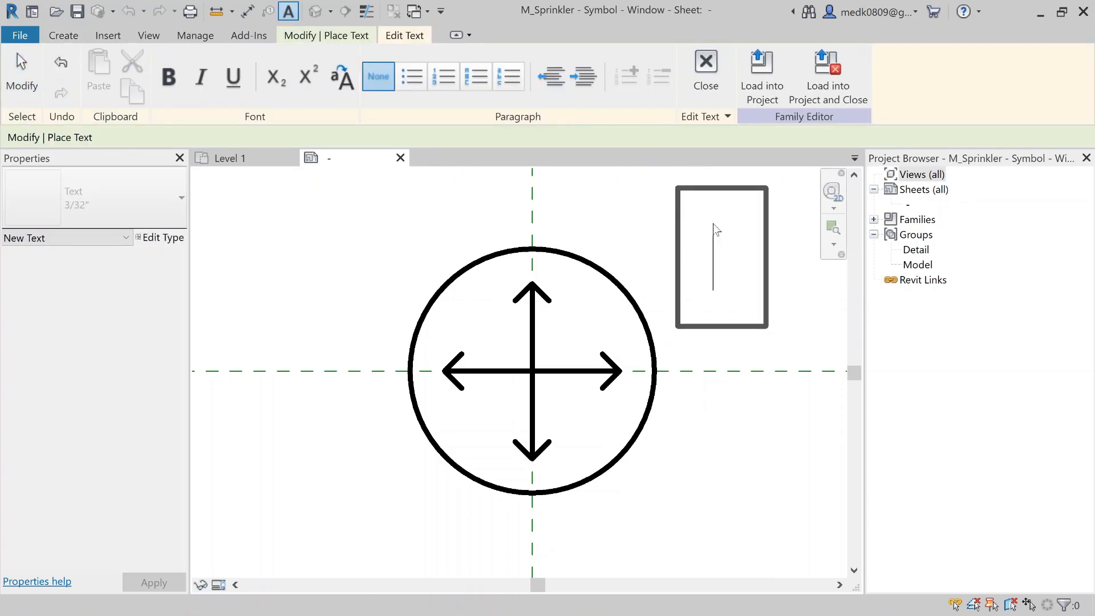
pyautogui.write('n')
pyautogui.press('BackSpace')
pyautogui.write('N')
pyautogui.click(651, 235)
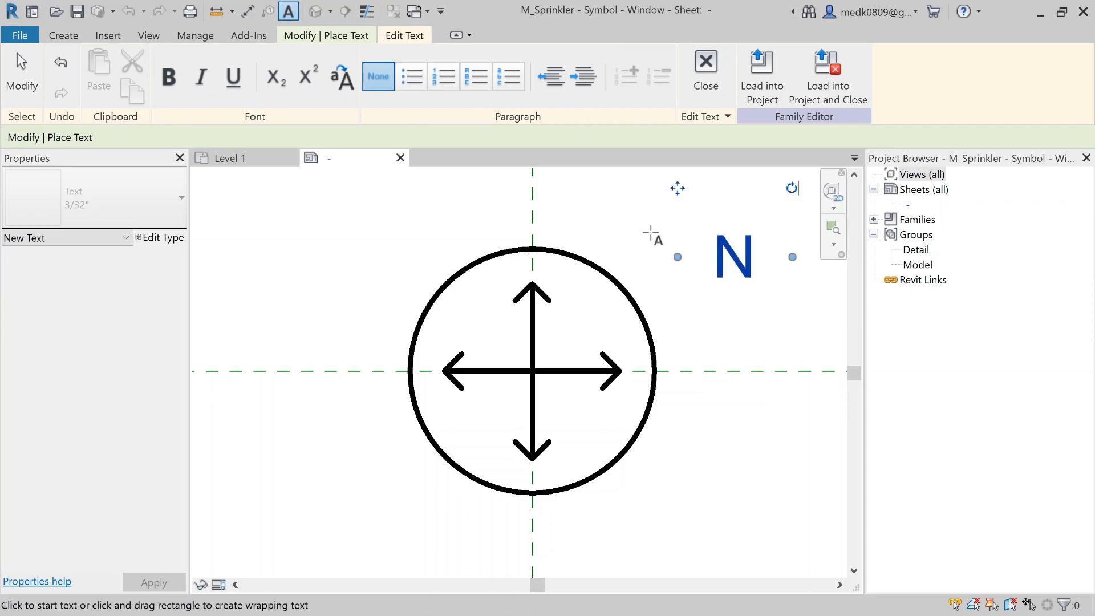
# Step: Move the N text directly above the circle, centred on the vertical reference plane
pyautogui.keyDown('ctrl'); pyautogui.moveTo(693, 303); pyautogui.dragTo(537, 263); pyautogui.keyUp('ctrl')
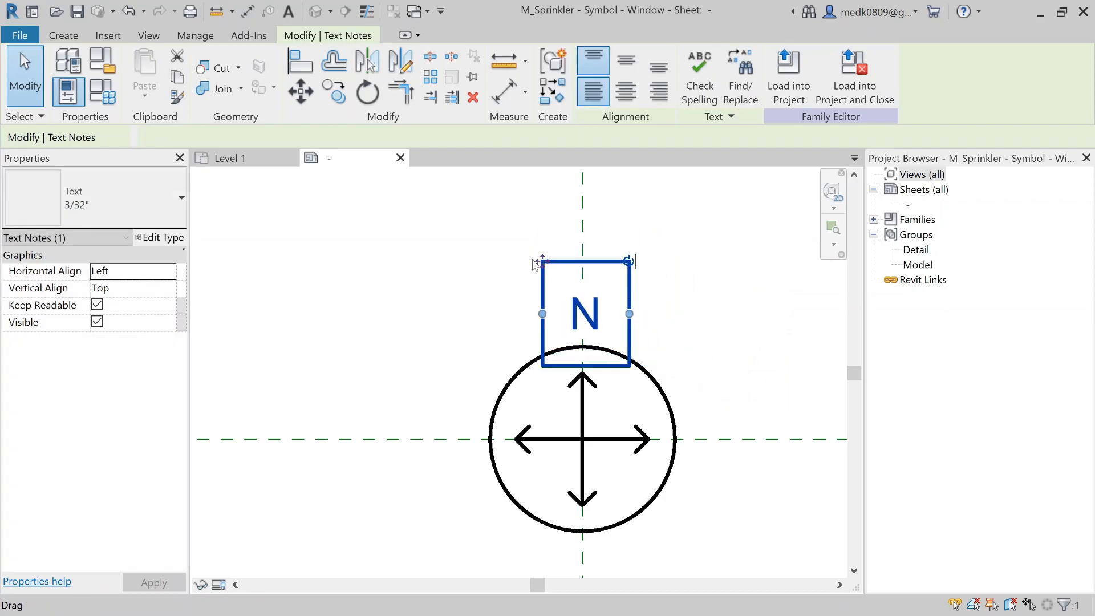
pyautogui.moveTo(589, 312); pyautogui.dragTo(589, 312)
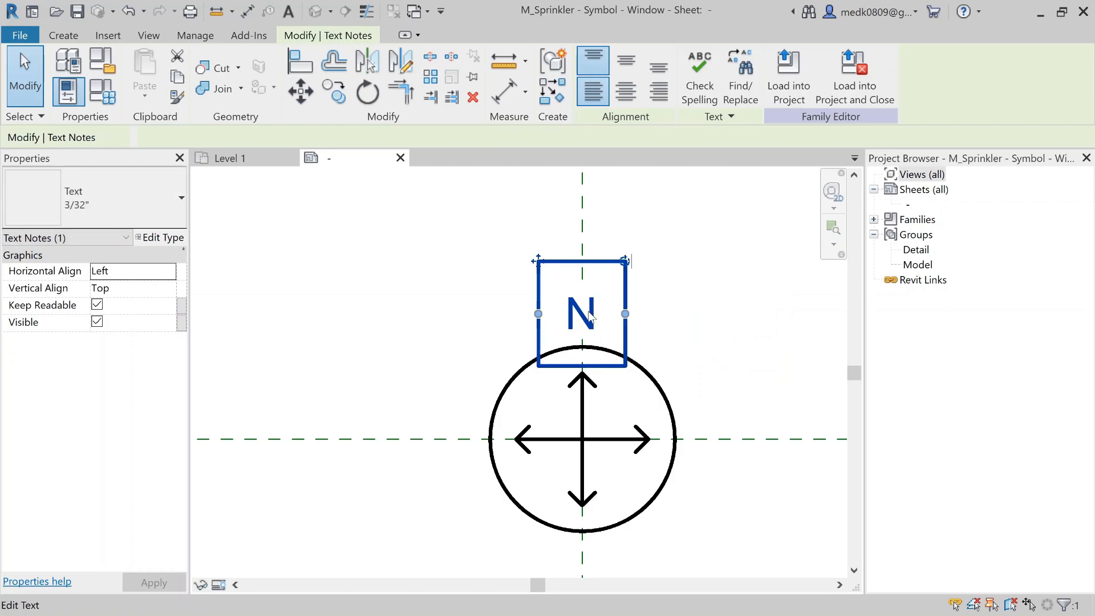
pyautogui.scroll(-2, 443, 273)
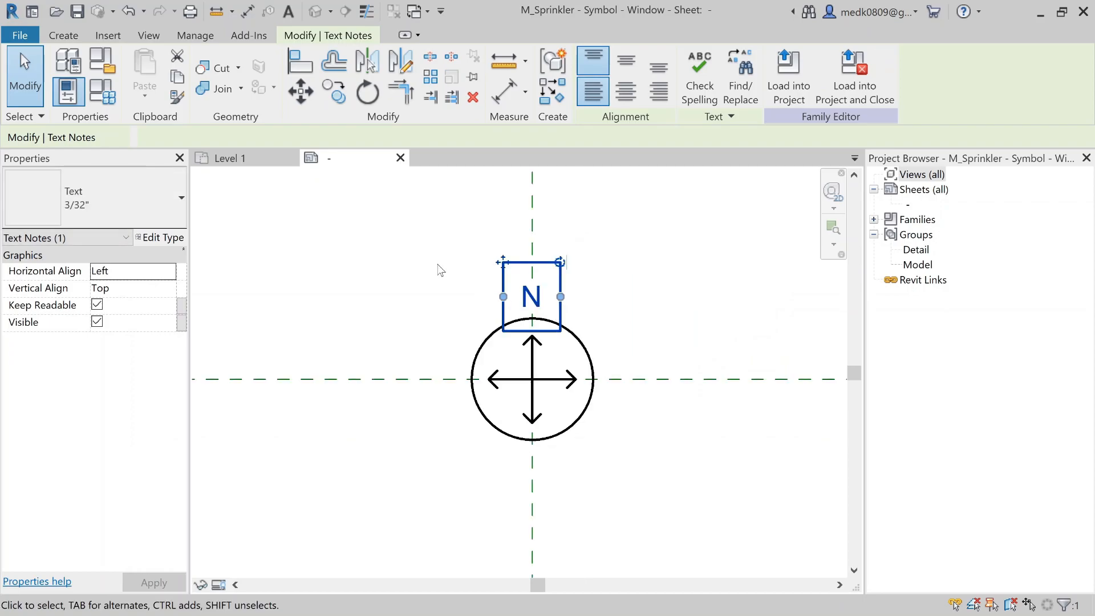
# Step: Mirror the N text about the horizontal arrow line to place a copy below the circle
pyautogui.scroll(3, 518, 385)
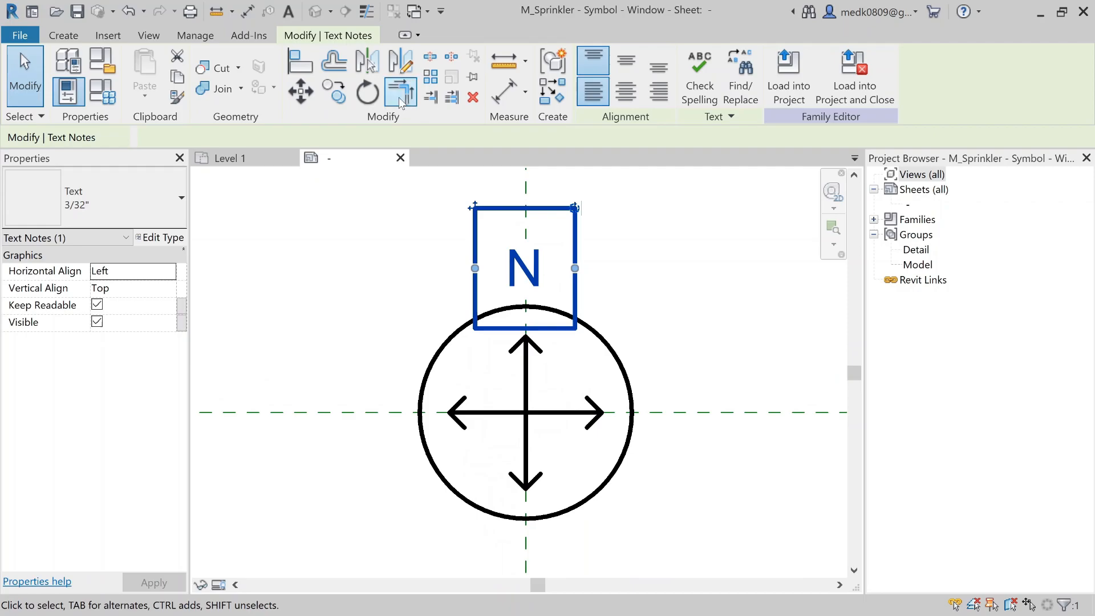
pyautogui.click(368, 63)
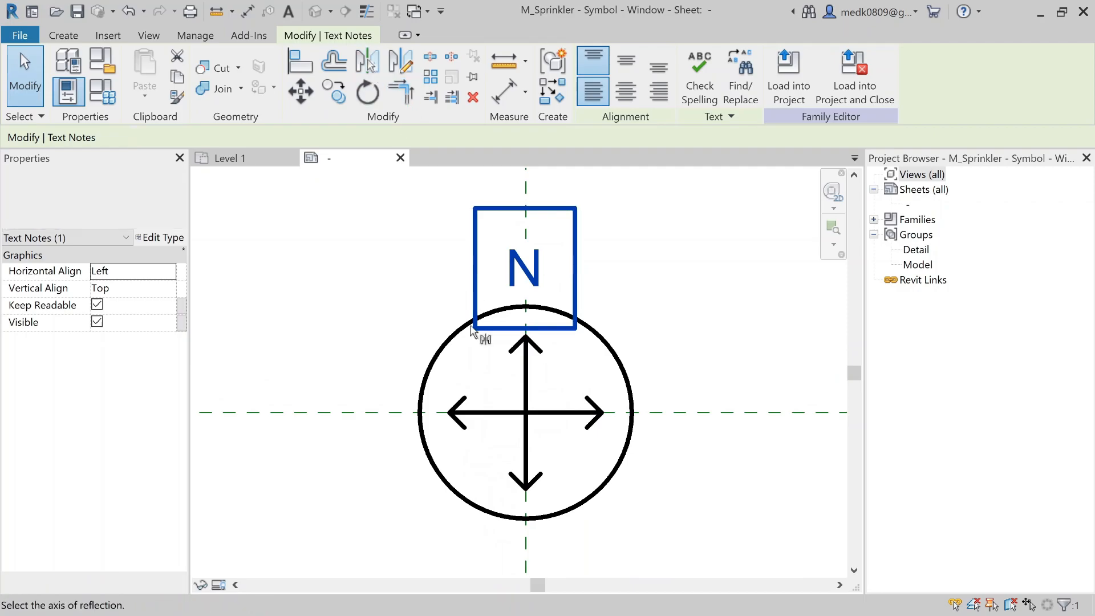
pyautogui.click(499, 413)
pyautogui.scroll(-2, 524, 250)
pyautogui.press('Escape')
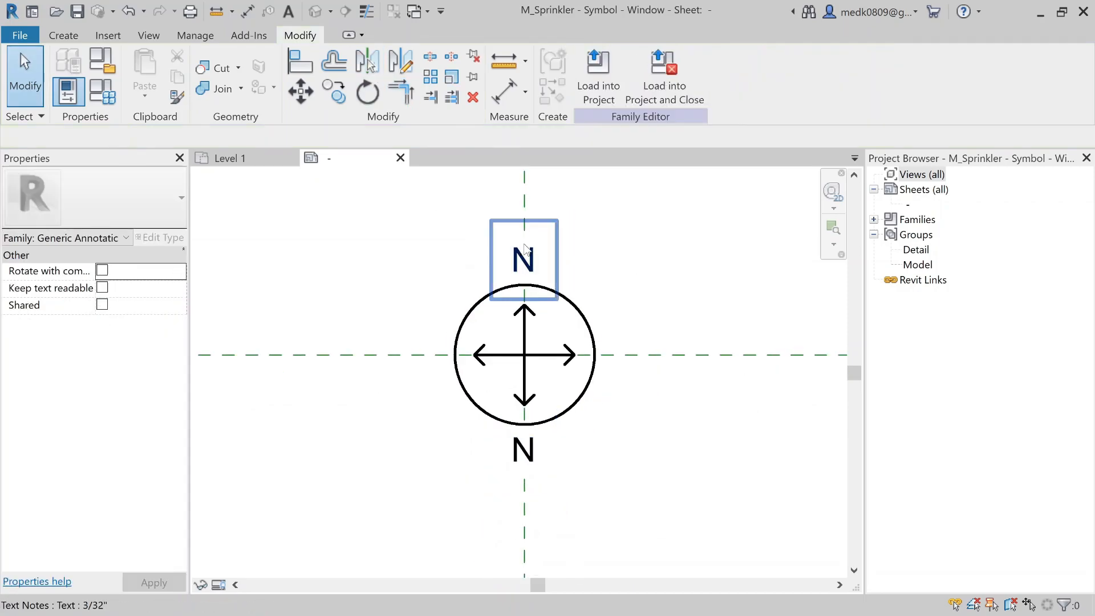
# Step: Change the text below the circle to S
pyautogui.scroll(3, 513, 439)
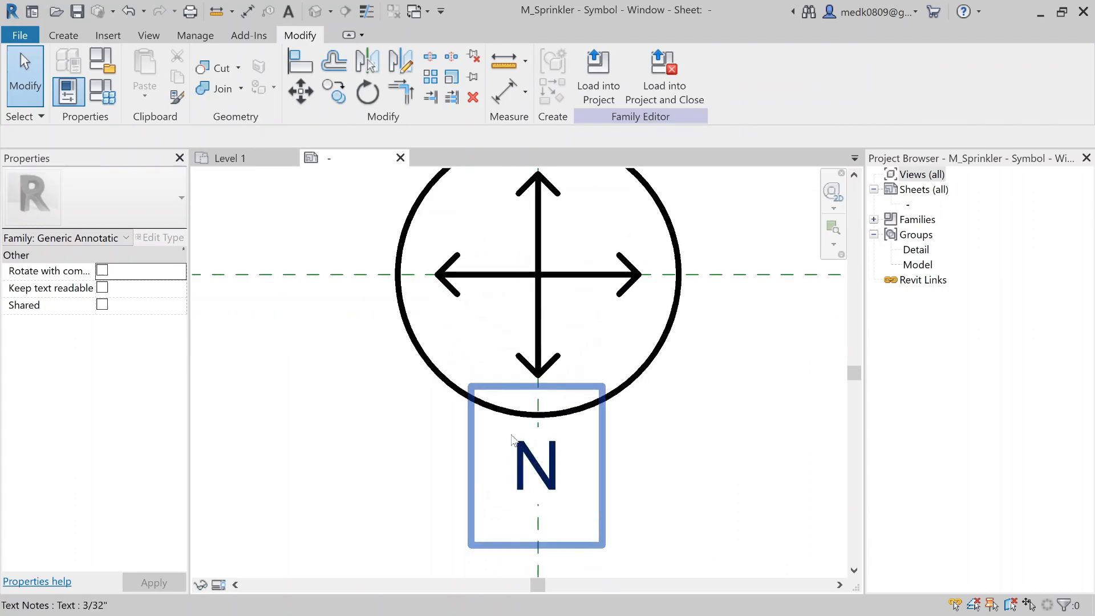
pyautogui.doubleClick(536, 461)
pyautogui.press('Delete')
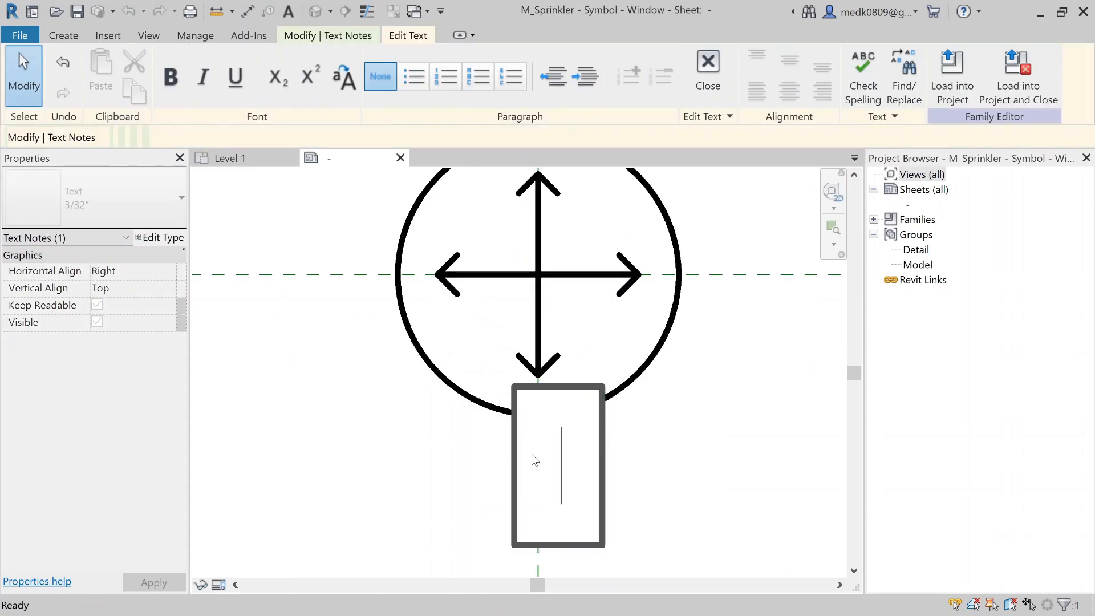
pyautogui.write('S')
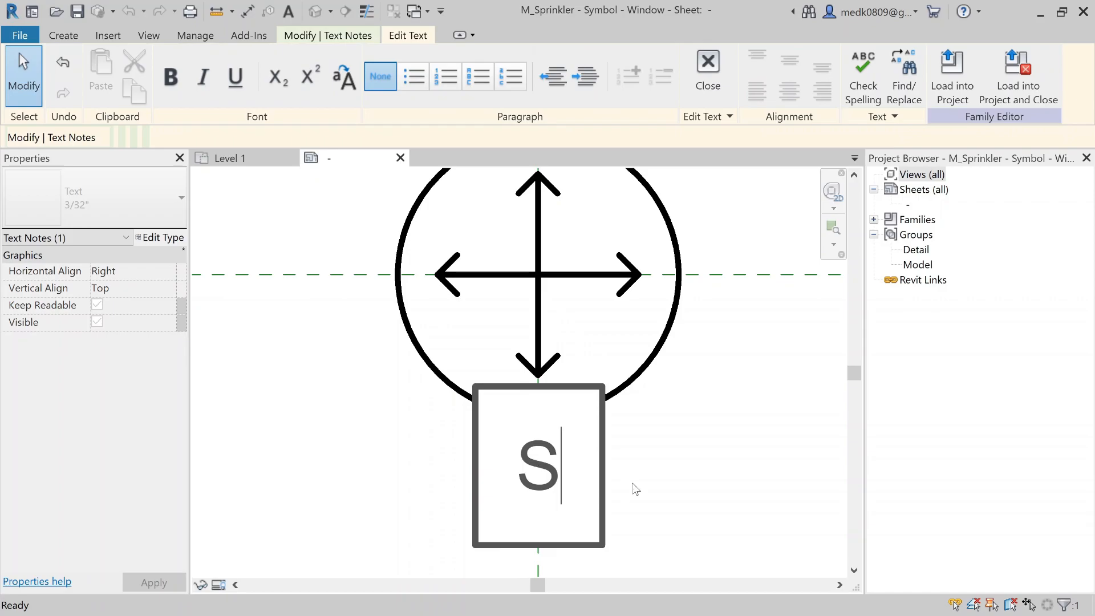
pyautogui.click(635, 488)
pyautogui.click(636, 490)
pyautogui.scroll(-2, 637, 490)
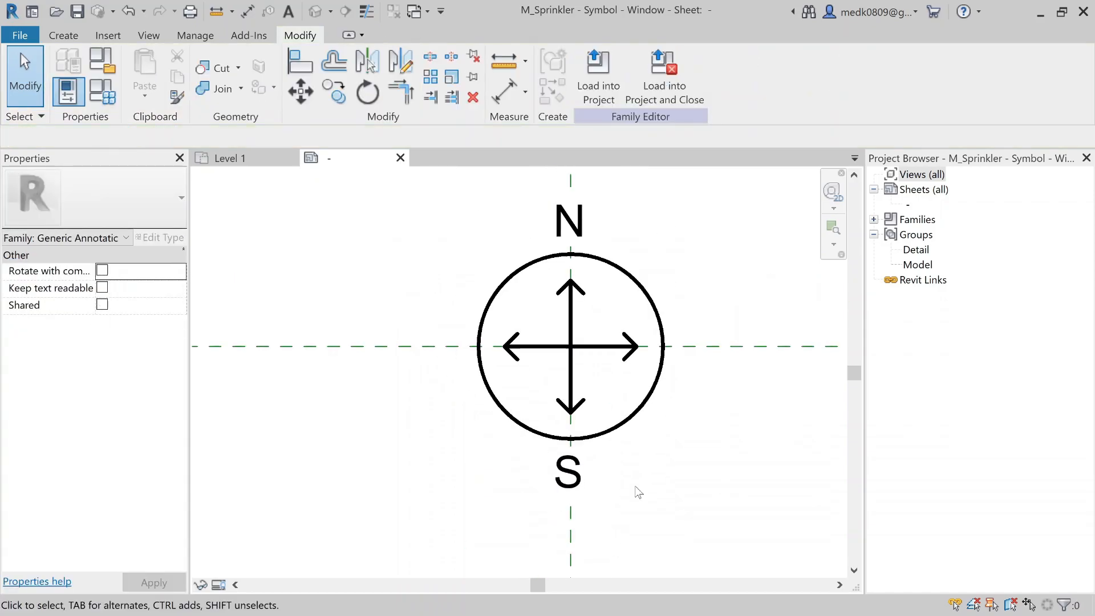
# Step: Copy the upper N text to the circle's left side on the horizontal reference plane and nudge it closer to the circle
pyautogui.click(577, 231)
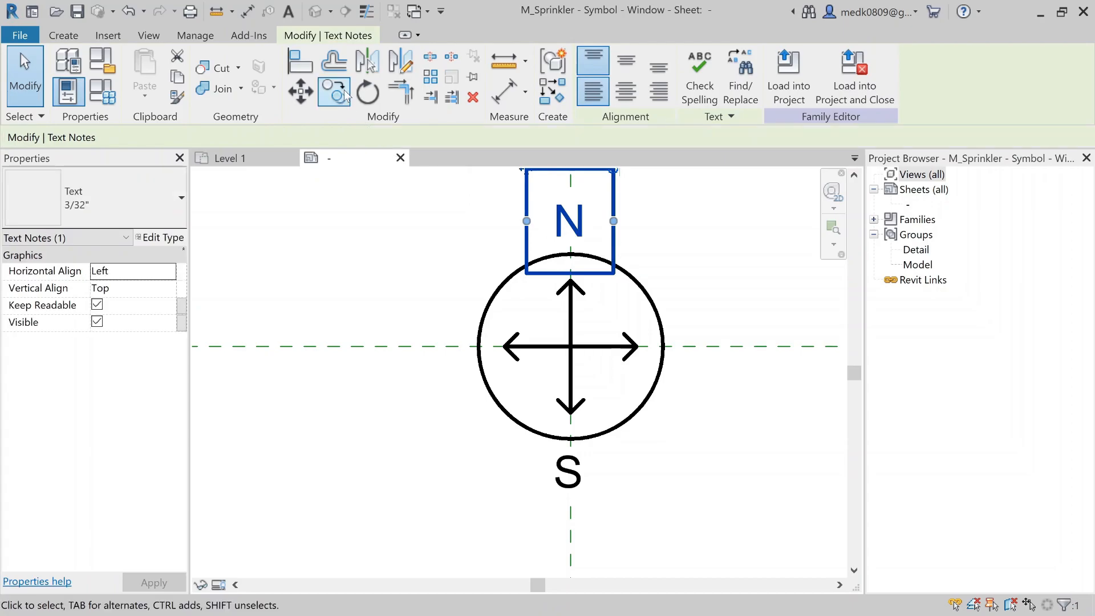
pyautogui.press('m')
pyautogui.press('v')
pyautogui.click(570, 214)
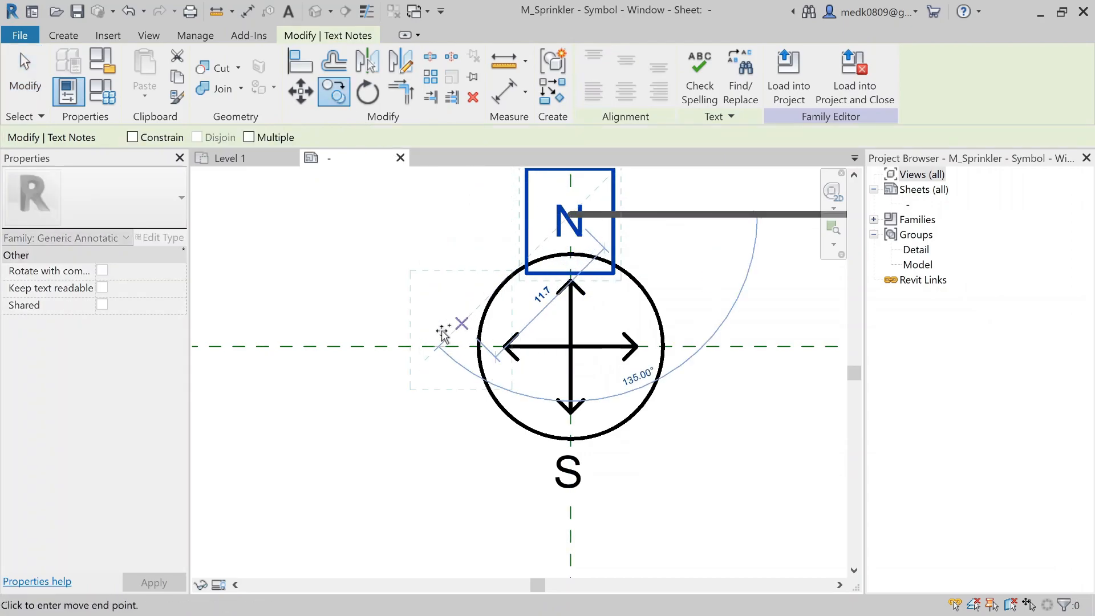
pyautogui.click(414, 345)
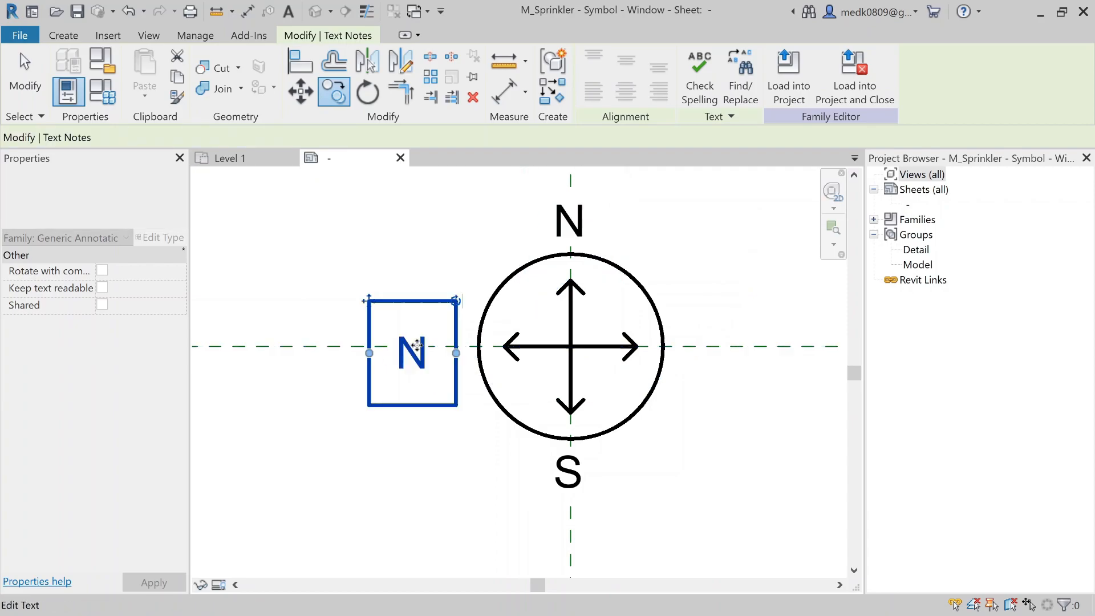
pyautogui.press('Right')
pyautogui.press('Right')
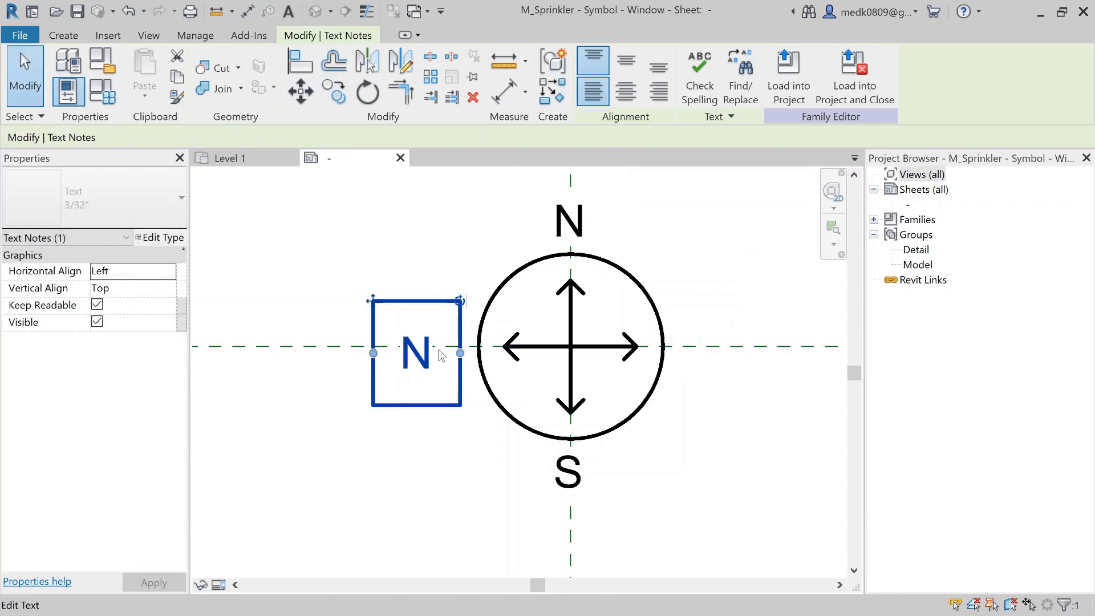
pyautogui.press('Right')
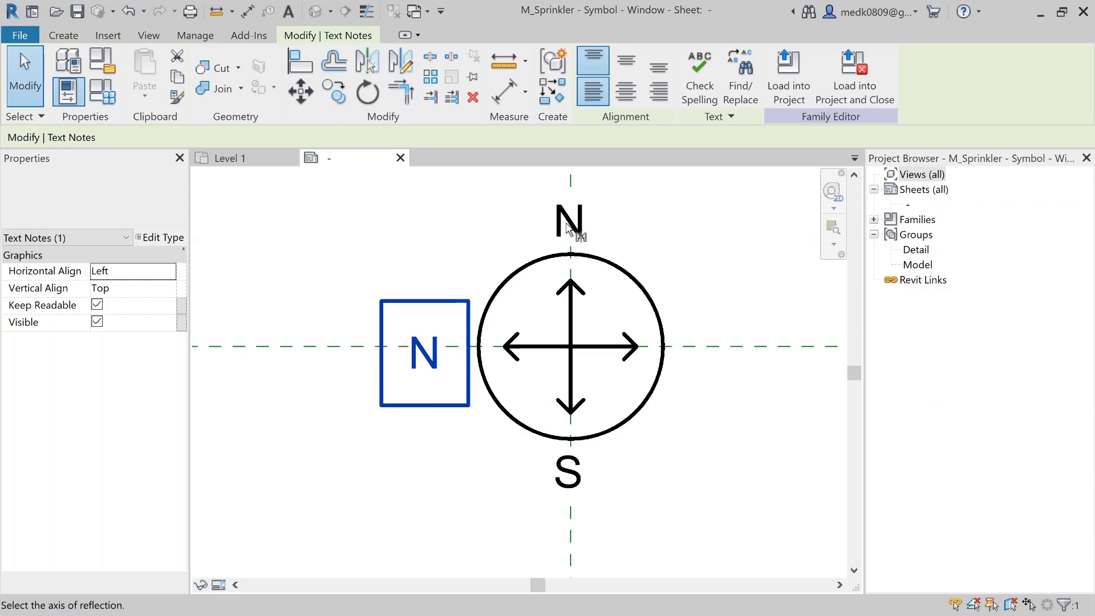
# Step: Mirror the left N text about the vertical arrow line to add a copy on the circle's right side
pyautogui.click(367, 61)
pyautogui.click(576, 330)
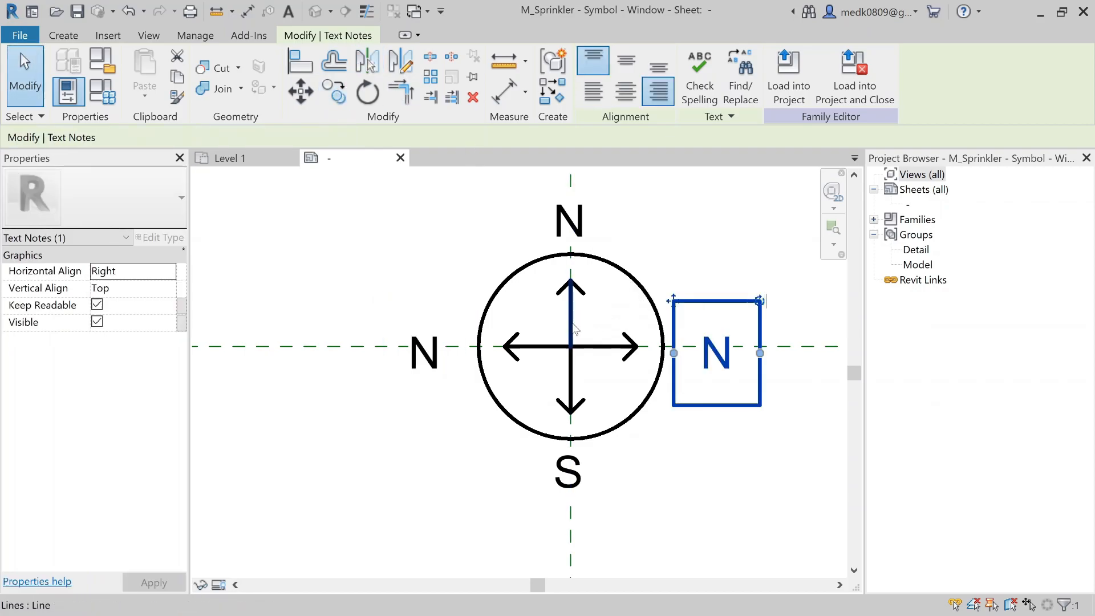
pyautogui.press('Escape')
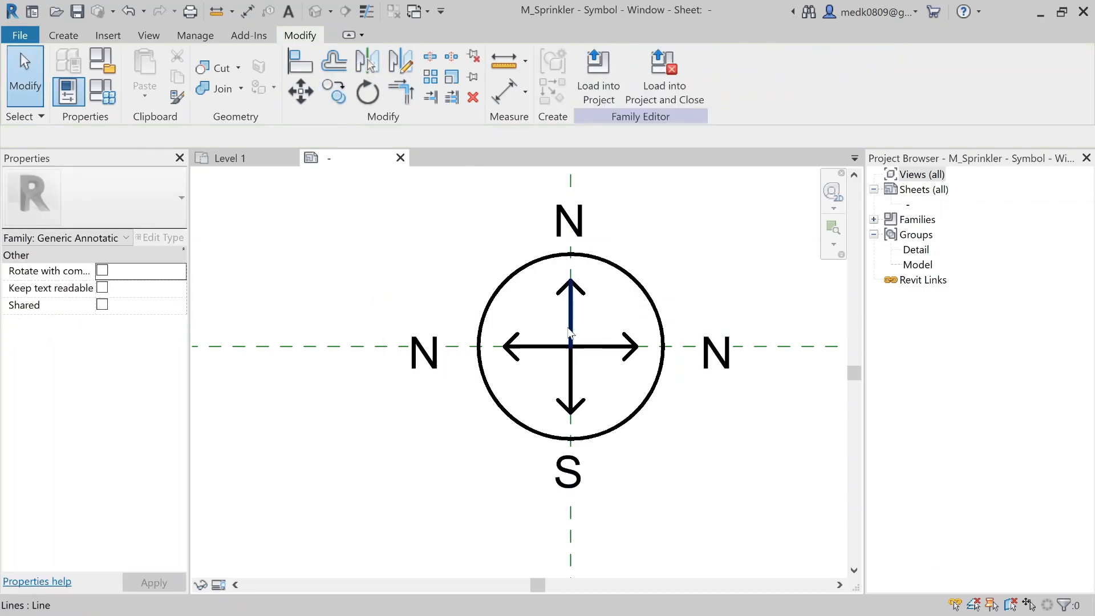
# Step: Change the text on the circle's left side to W
pyautogui.doubleClick(423, 359)
pyautogui.press('Delete')
pyautogui.write('W')
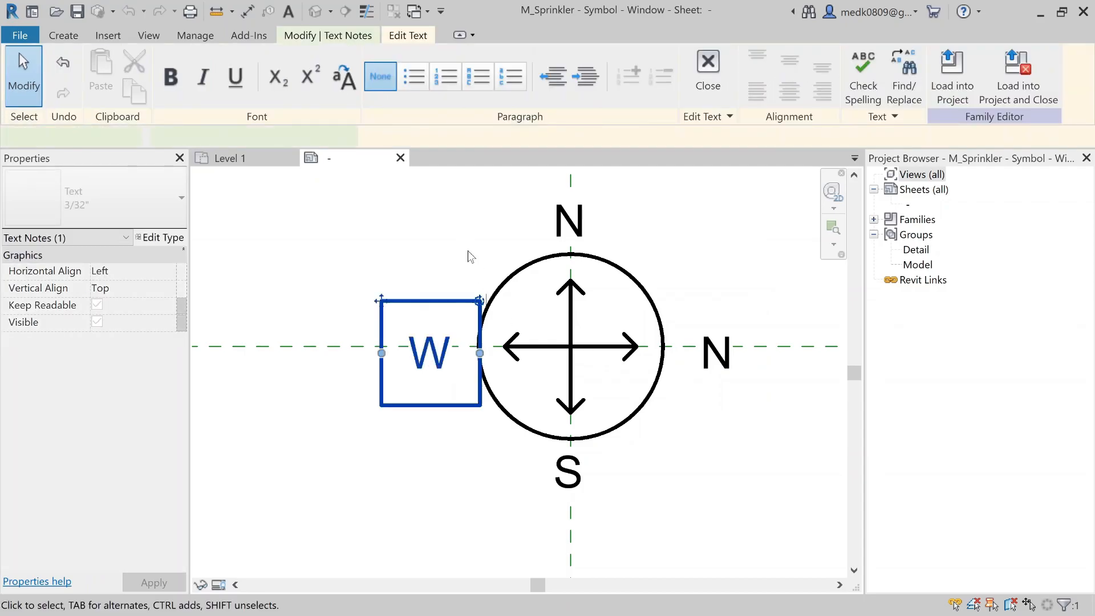
pyautogui.click(463, 245)
pyautogui.click(472, 260)
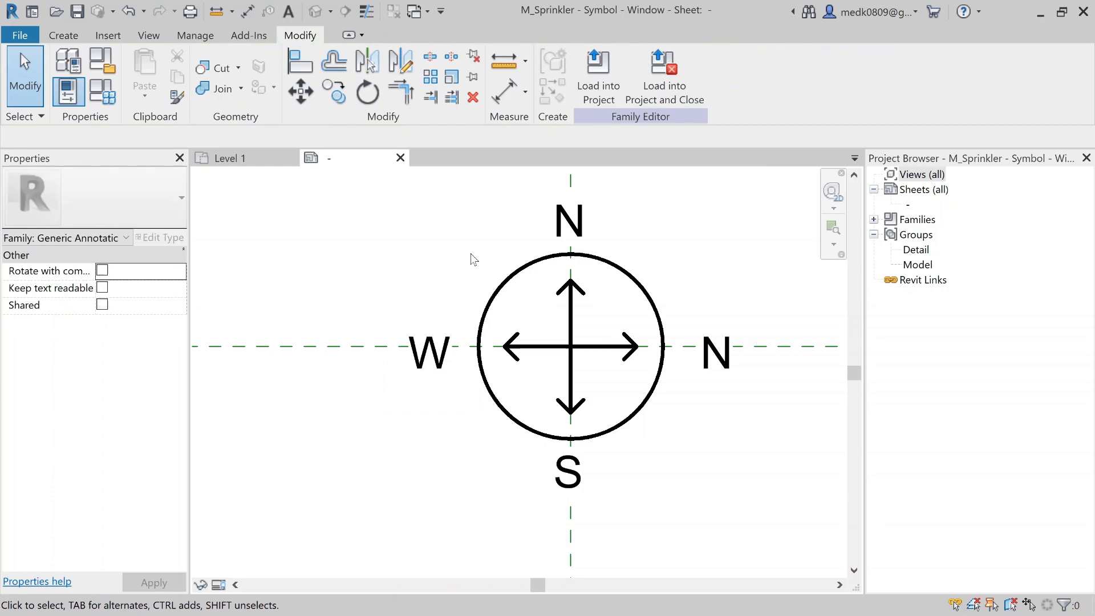
# Step: Change the text on the circle's right side to E
pyautogui.doubleClick(711, 376)
pyautogui.press('Delete')
pyautogui.write('E')
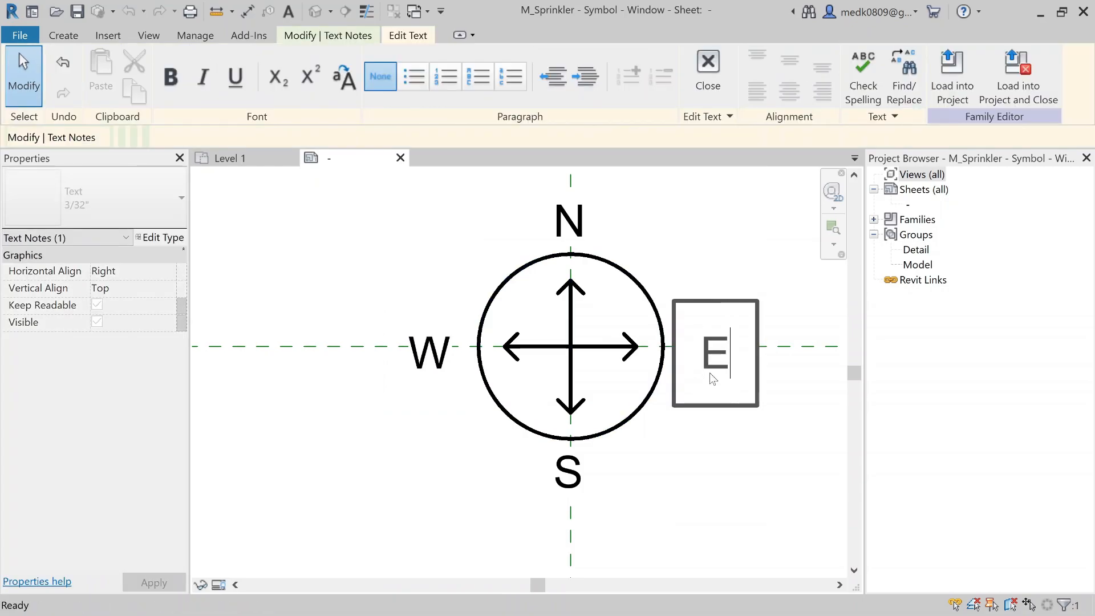
pyautogui.click(663, 444)
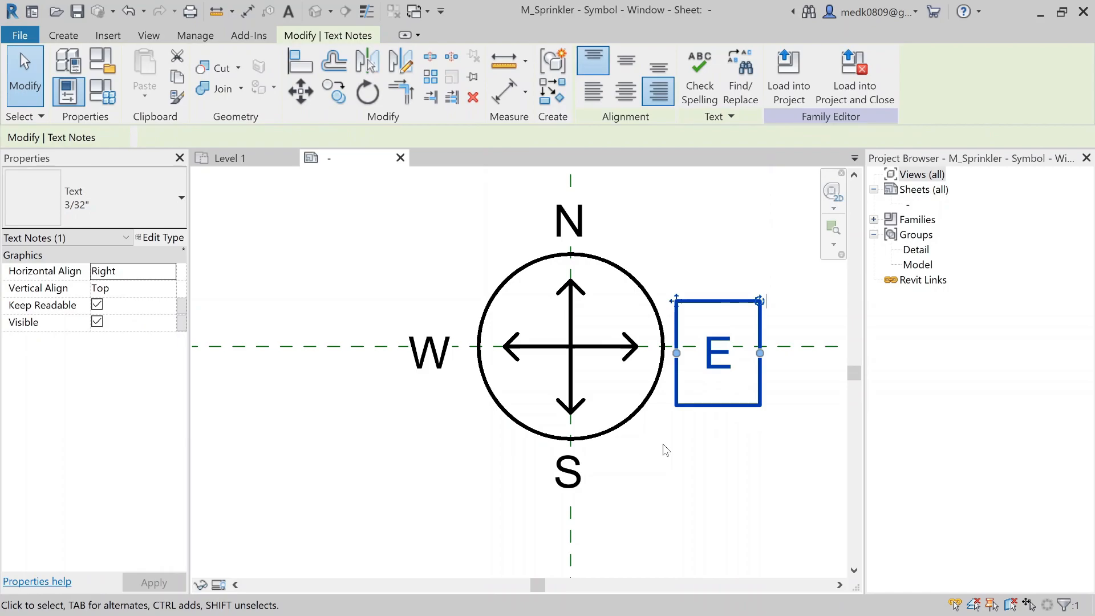
pyautogui.click(662, 443)
pyautogui.scroll(-2, 664, 446)
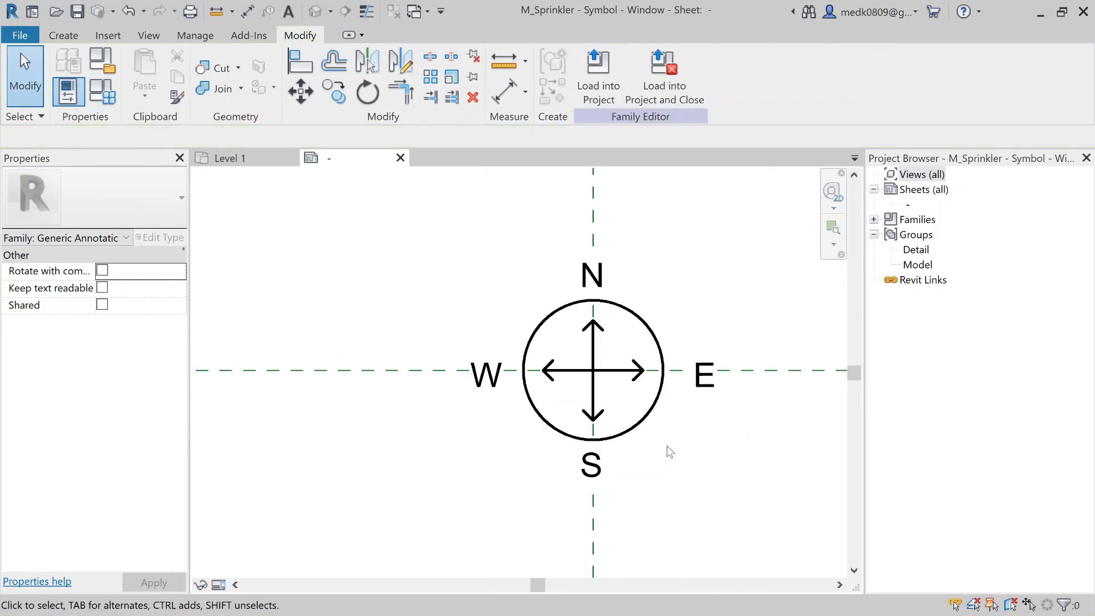
# Step: Try to save the edited compass family as a new family file named COMPASS SYMBOL
pyautogui.click(20, 36)
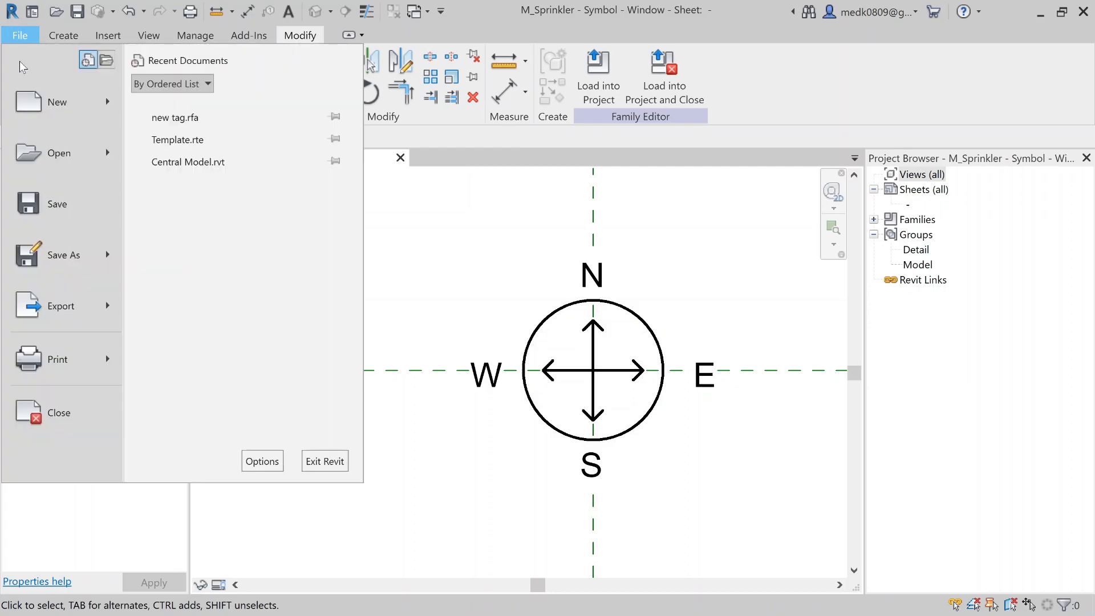
pyautogui.moveTo(64, 251)
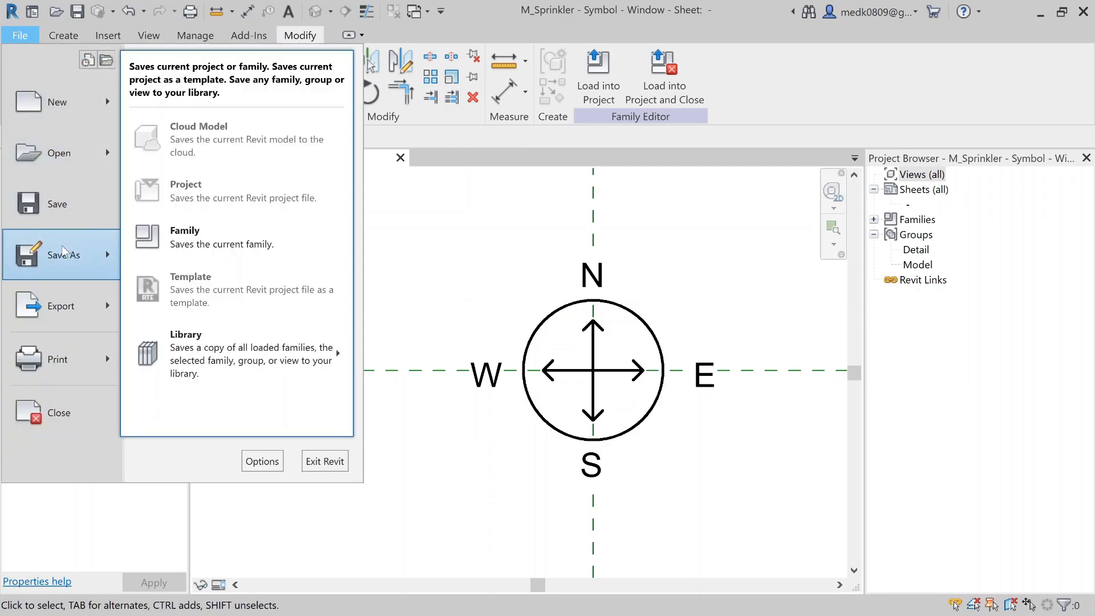
pyautogui.click(202, 251)
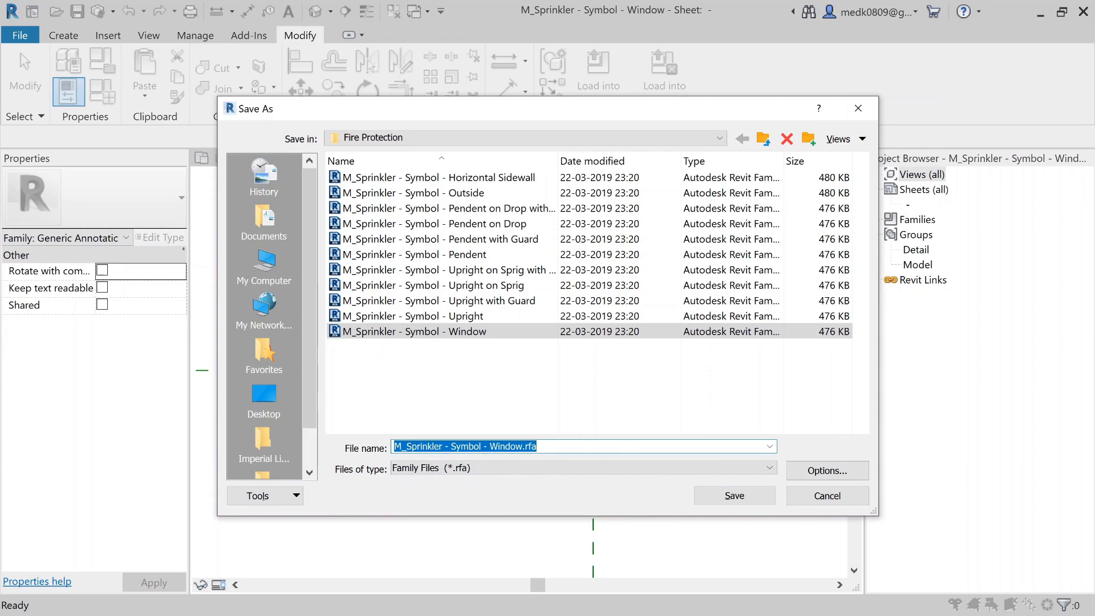
pyautogui.write('COMPASS')
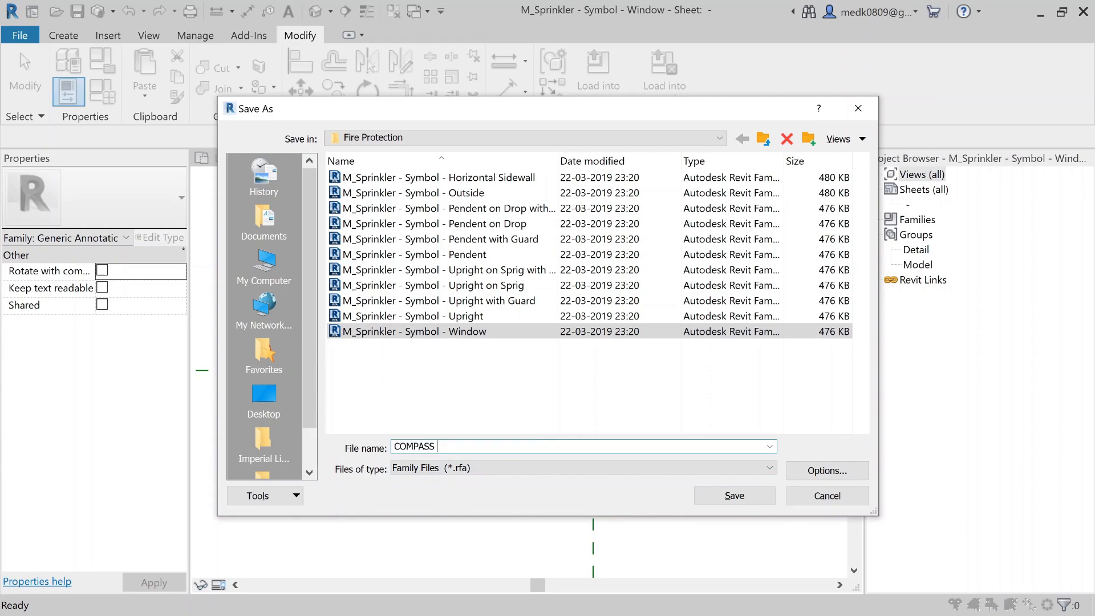
pyautogui.write(' SYMBOL')
pyautogui.click(742, 497)
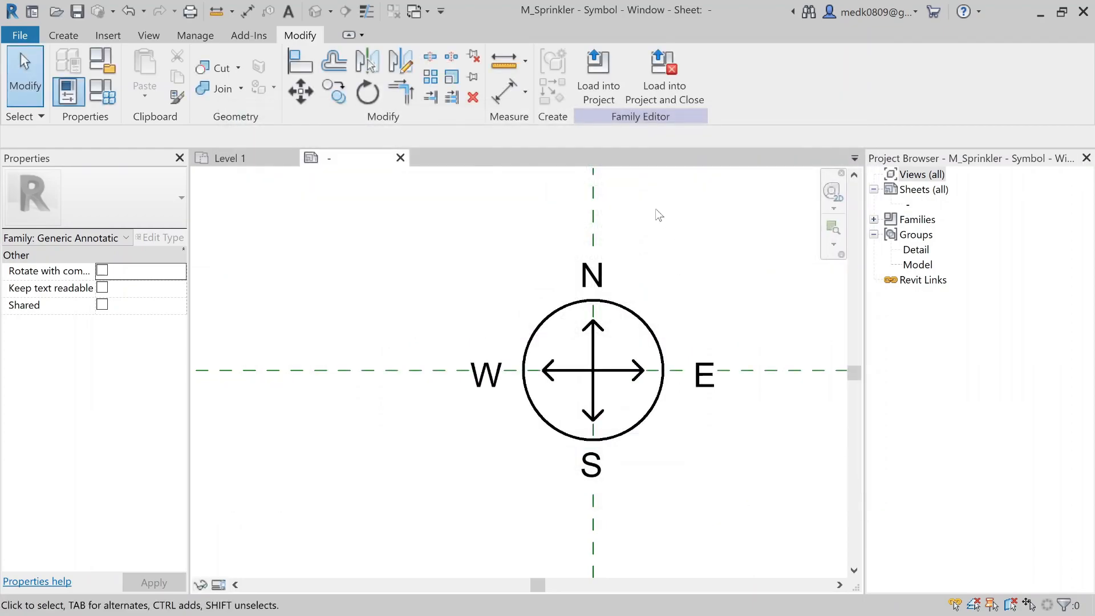
# Step: Load the edited compass family into the template project, overwriting the existing version
pyautogui.click(600, 80)
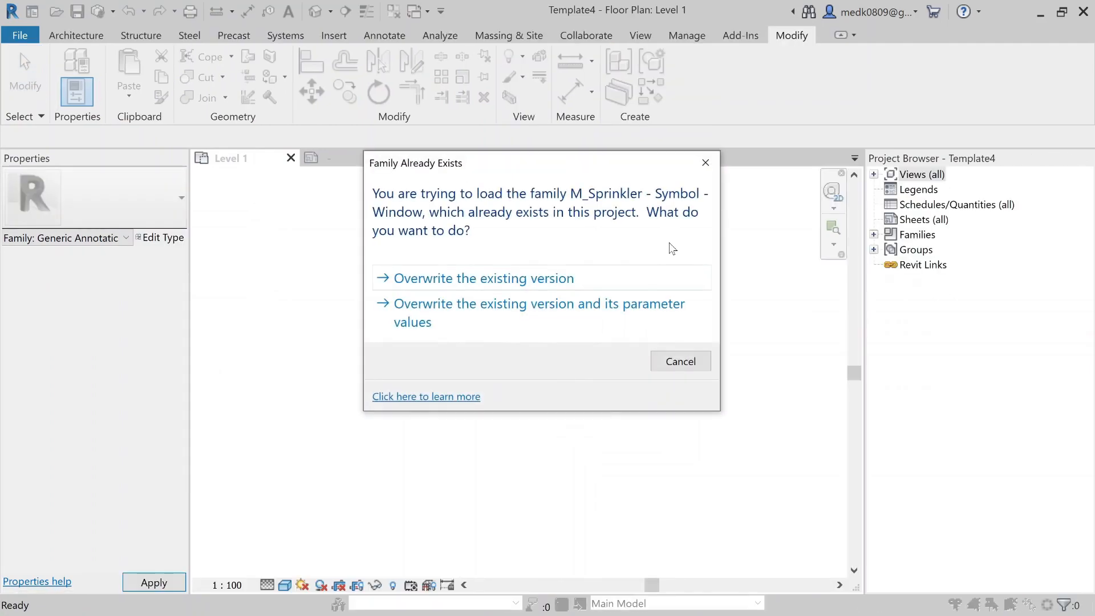
pyautogui.click(641, 279)
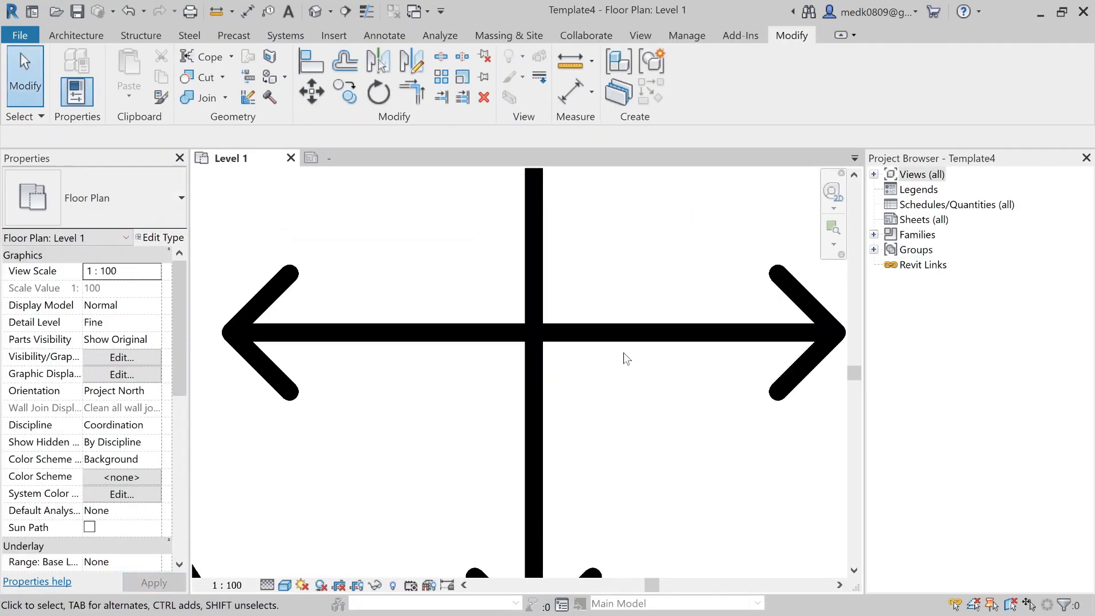
pyautogui.scroll(-4, 624, 353)
pyautogui.moveTo(627, 361); pyautogui.dragTo(545, 395, button='middle')
pyautogui.scroll(-1, 545, 395)
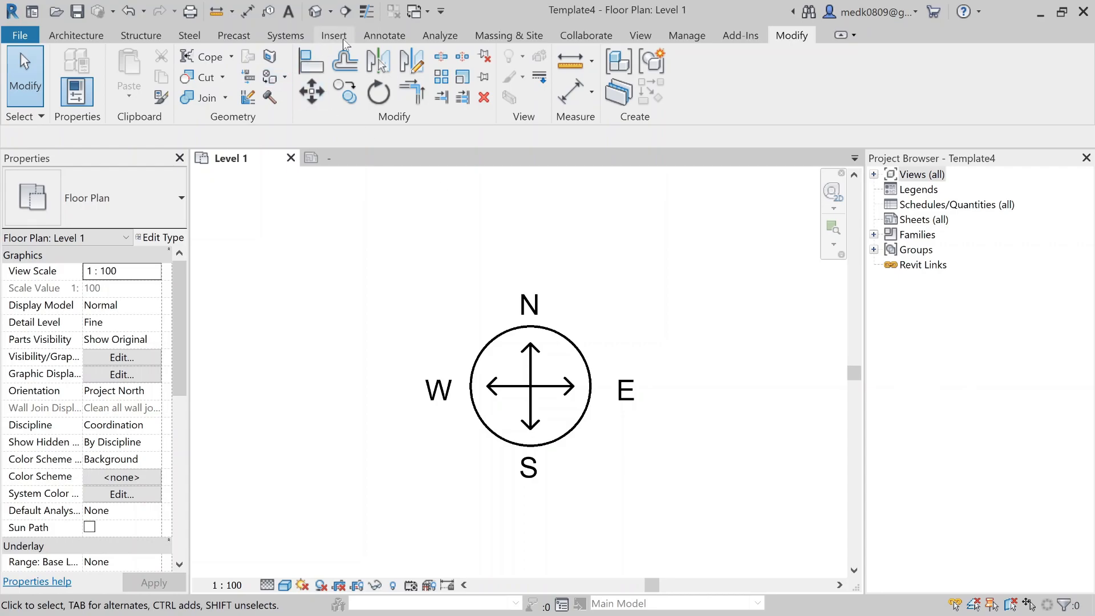
# Step: Place three more compass symbols of the type M_Sprinkler - Symbol - Window around the existing one in the Level 1 plan
pyautogui.click(359, 38)
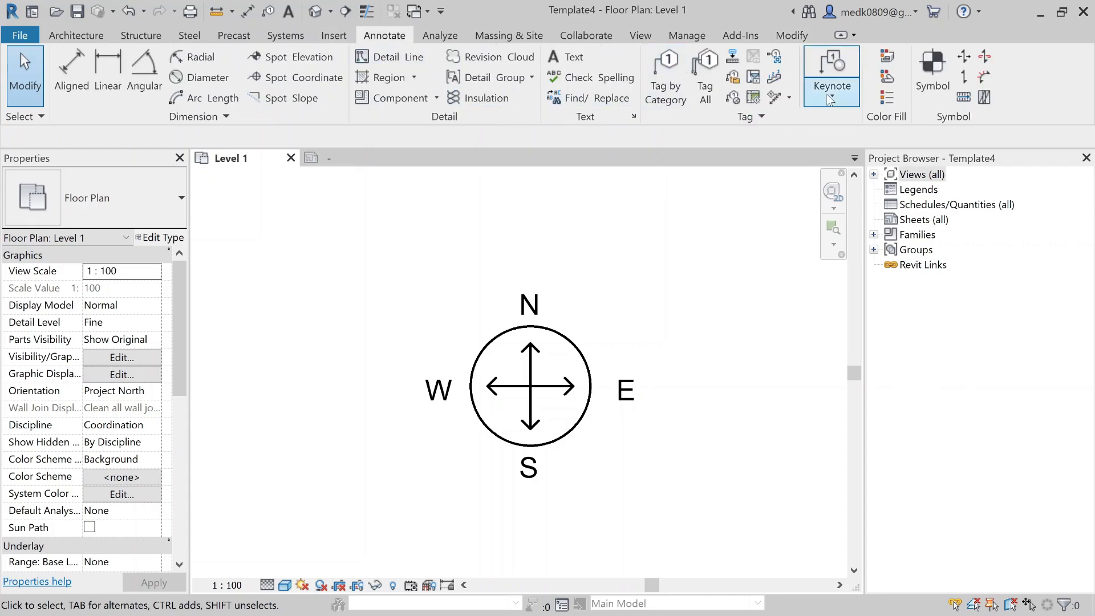
pyautogui.click(925, 73)
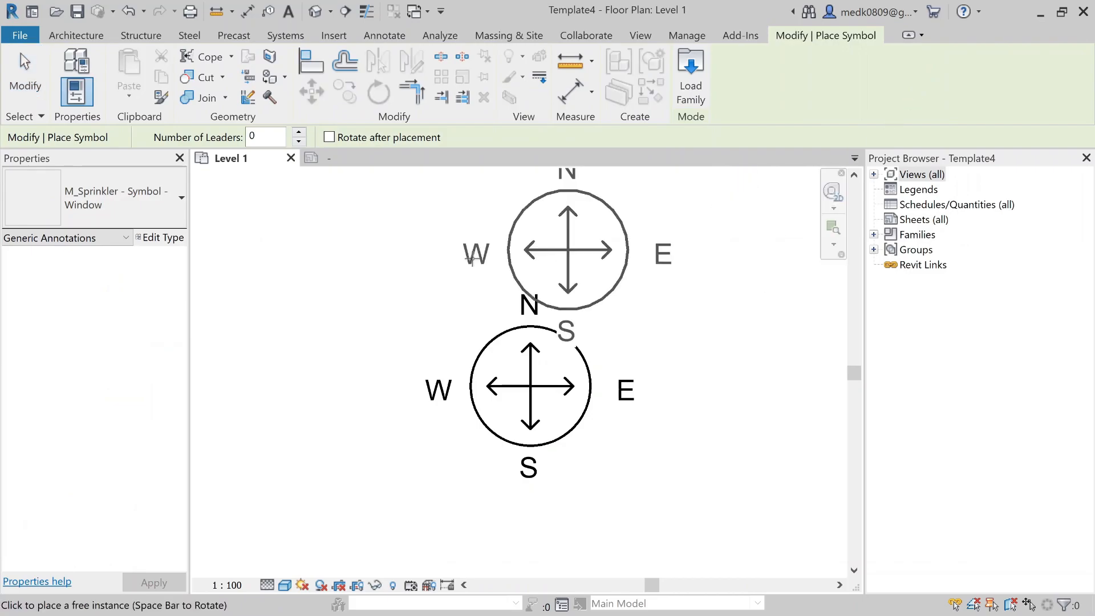
pyautogui.click(181, 215)
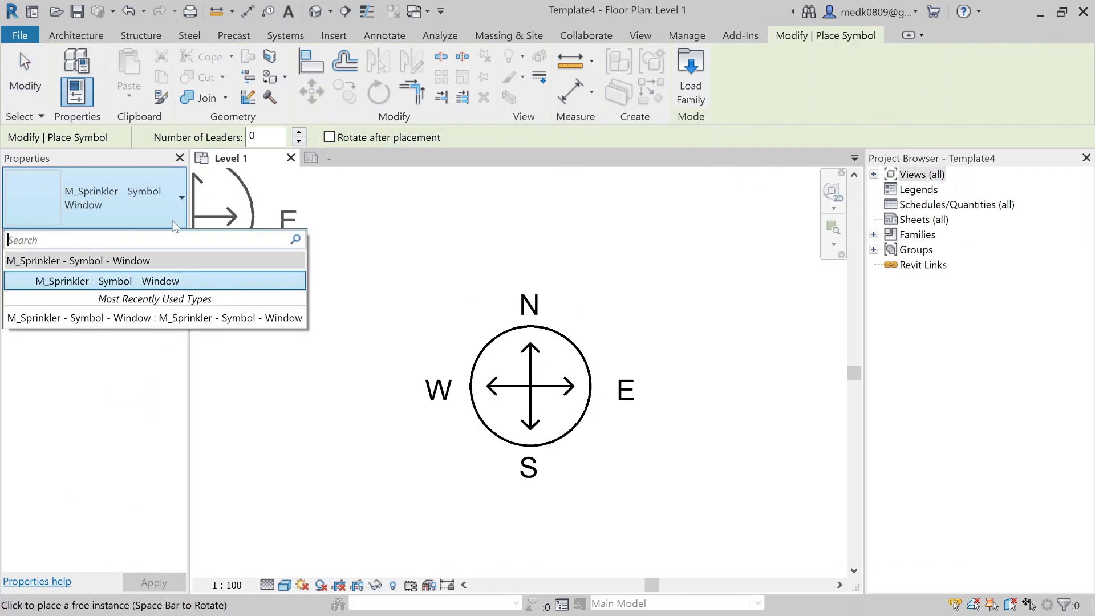
pyautogui.click(146, 281)
pyautogui.scroll(-4, 361, 343)
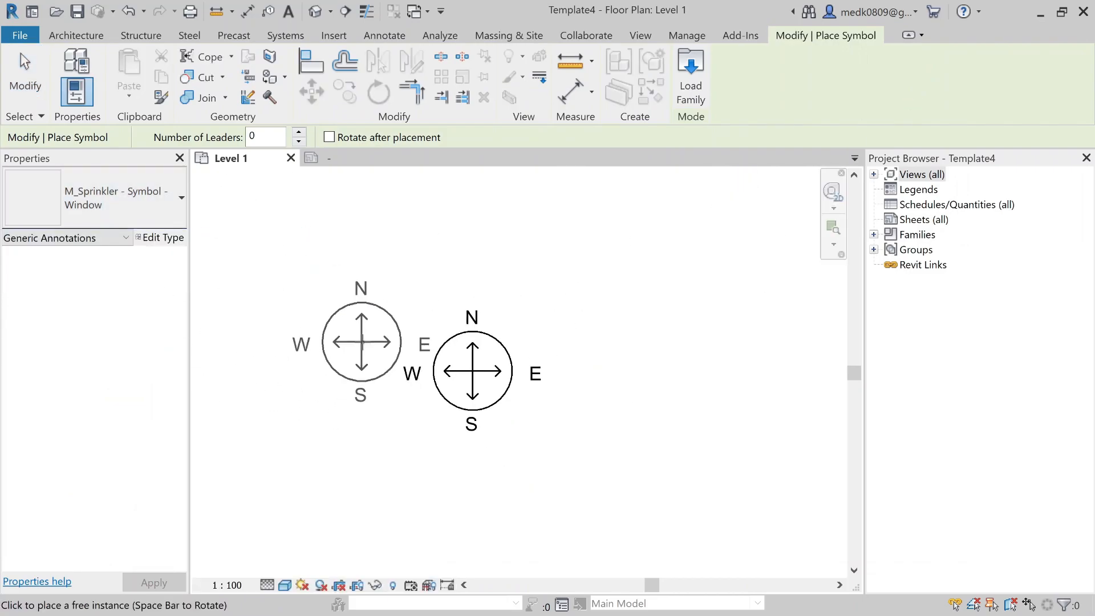
pyautogui.click(657, 306)
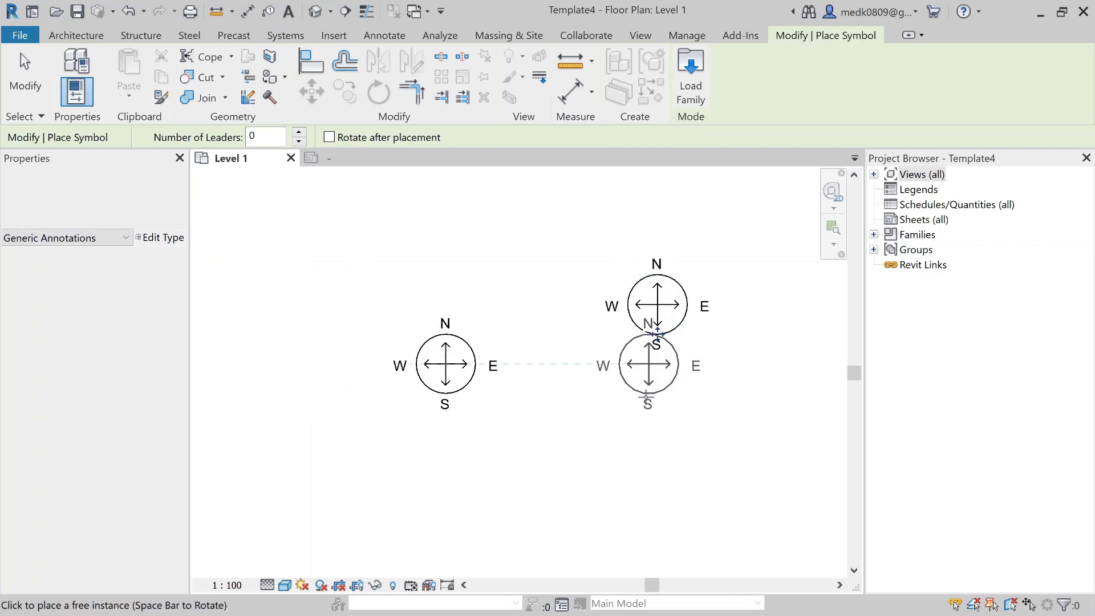
pyautogui.click(641, 422)
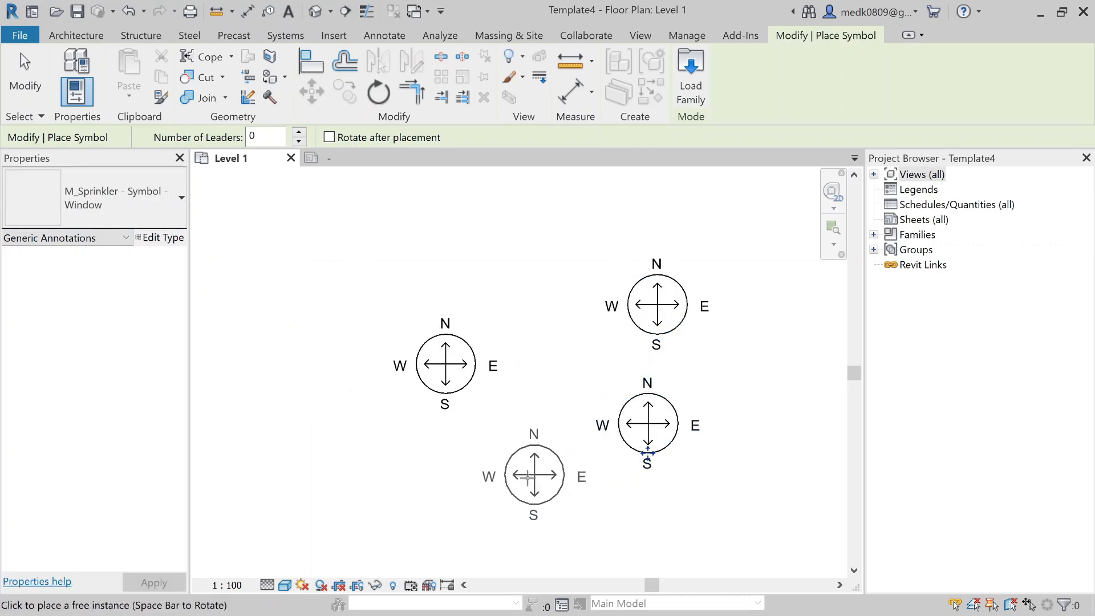
pyautogui.click(529, 484)
pyautogui.press('Escape')
pyautogui.press('Escape')
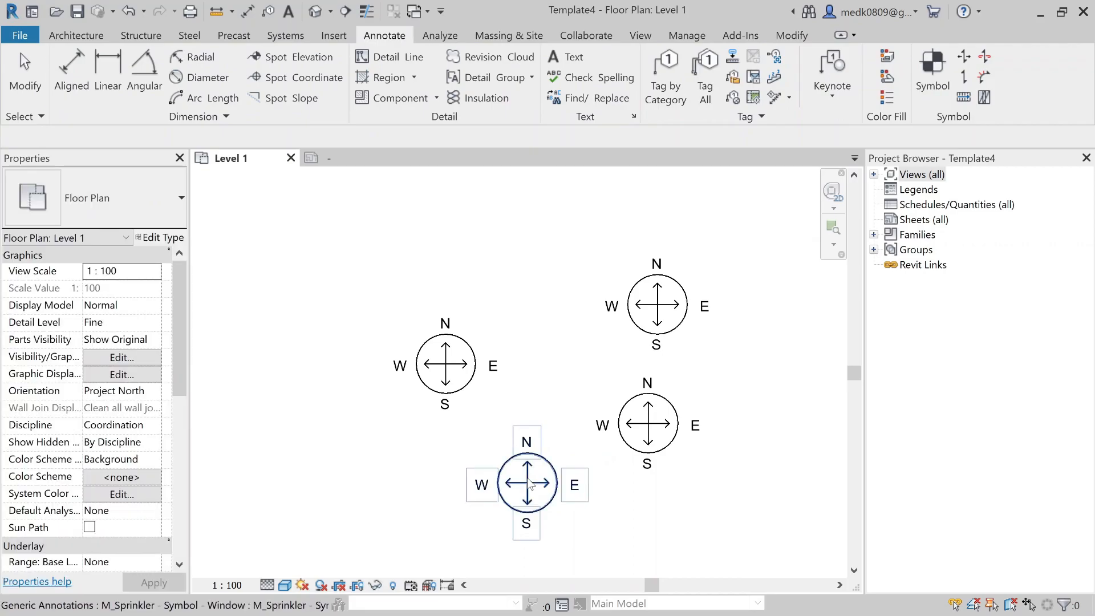
pyautogui.scroll(3, 530, 484)
pyautogui.scroll(-1, 557, 250)
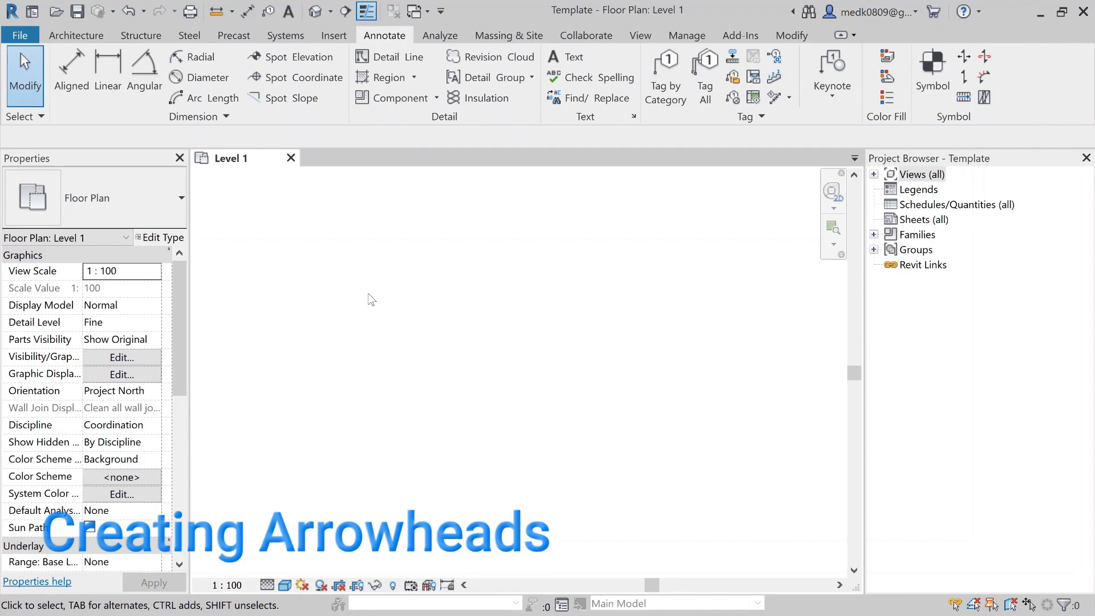
# Step: Add a 2mm Text note reading "Text" with a horizontal one-segment leader pointing left in the Level 1 plan
pyautogui.click(568, 57)
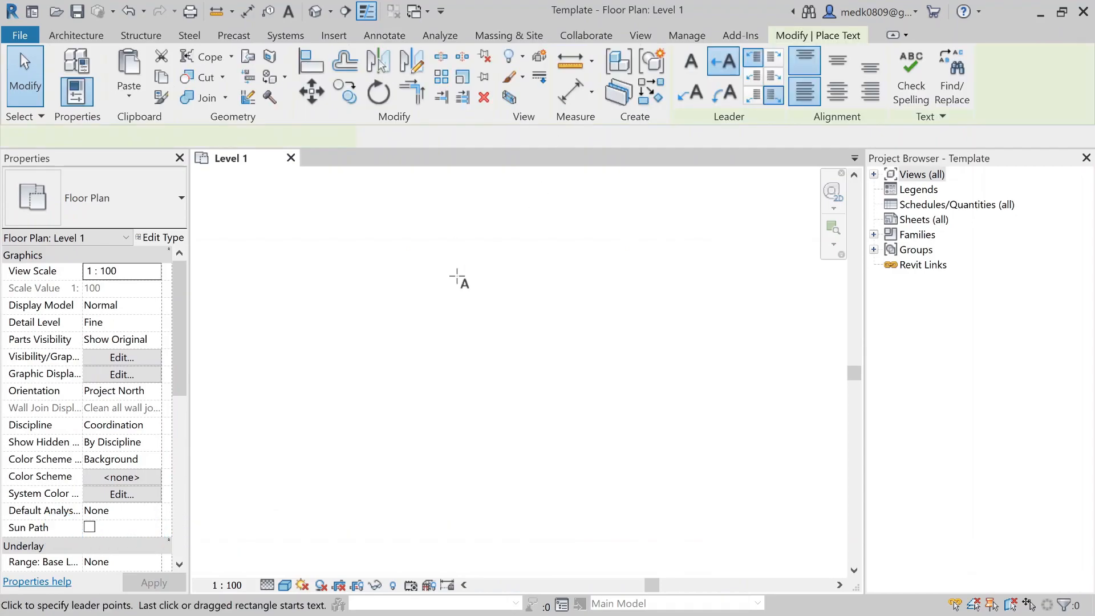
pyautogui.click(345, 328)
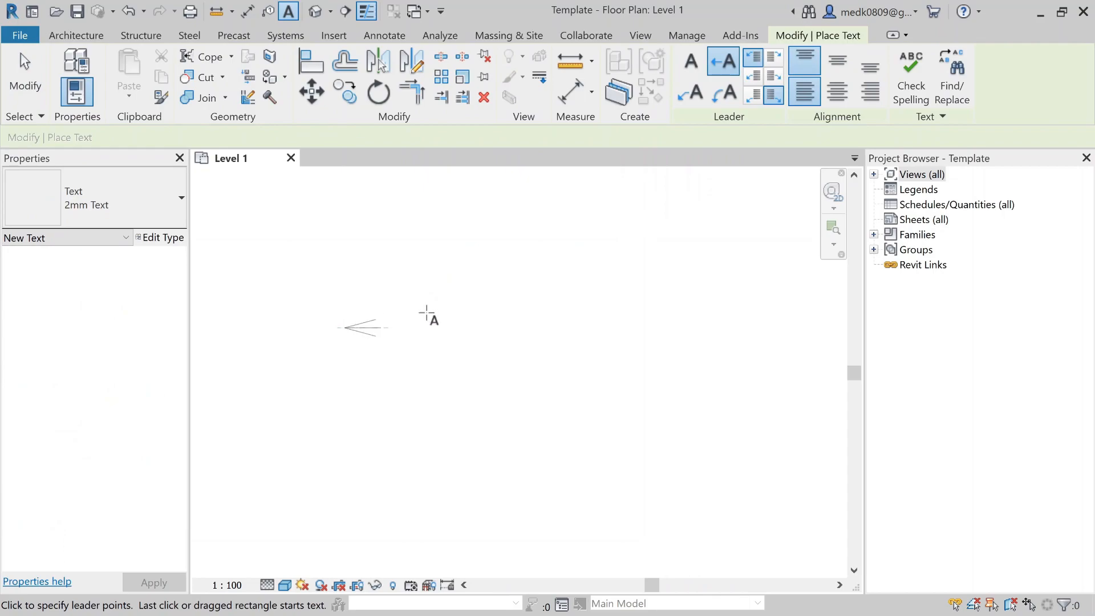
pyautogui.click(546, 326)
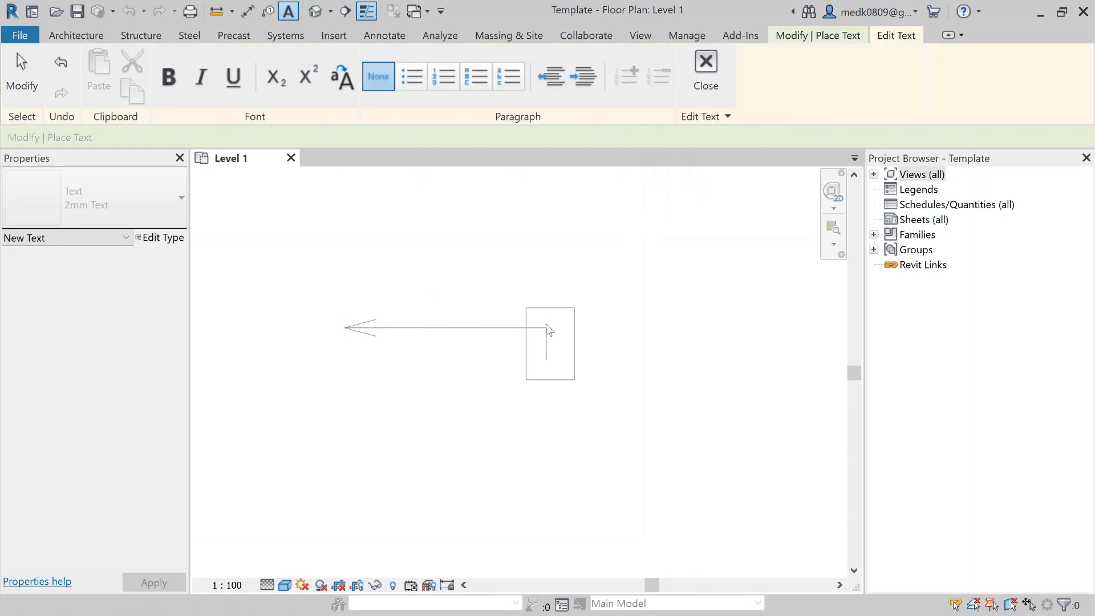
pyautogui.write('Text')
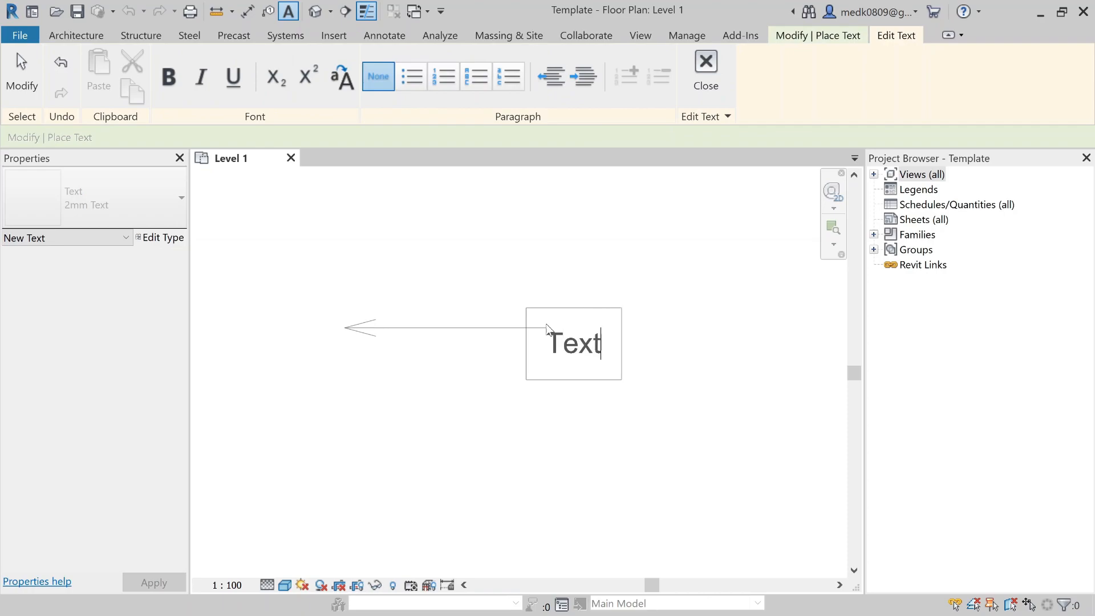
pyautogui.click(662, 328)
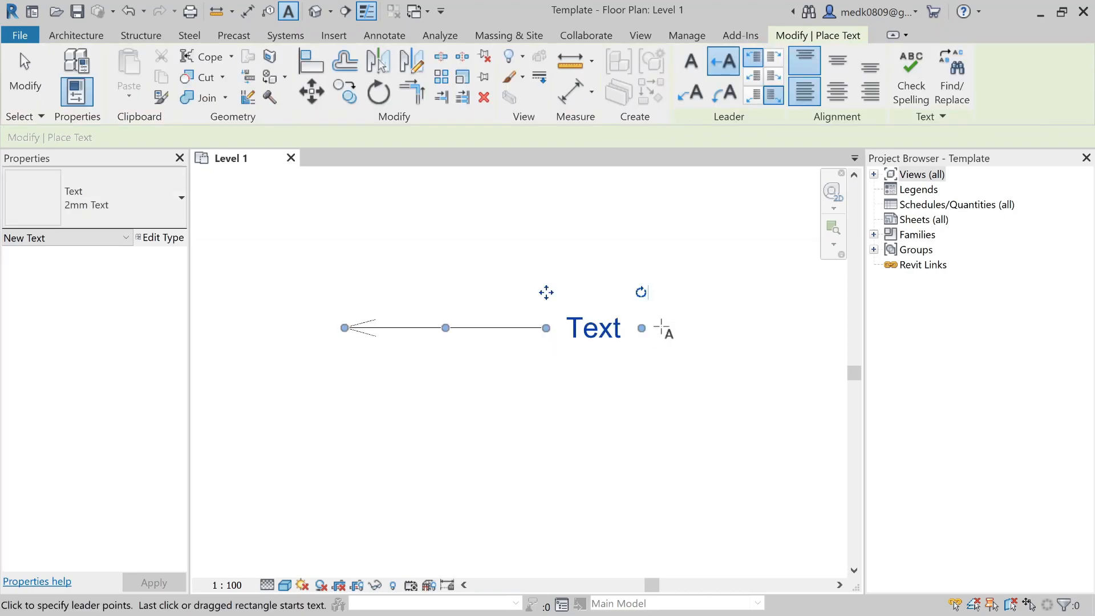
pyautogui.press('Escape')
pyautogui.press('Escape')
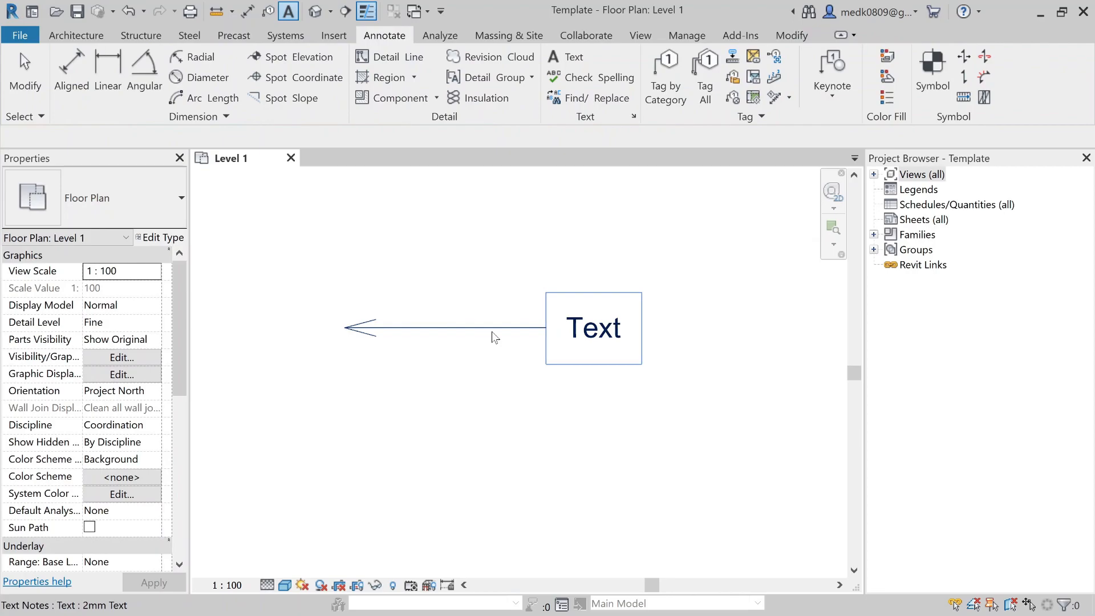
pyautogui.scroll(2, 345, 332)
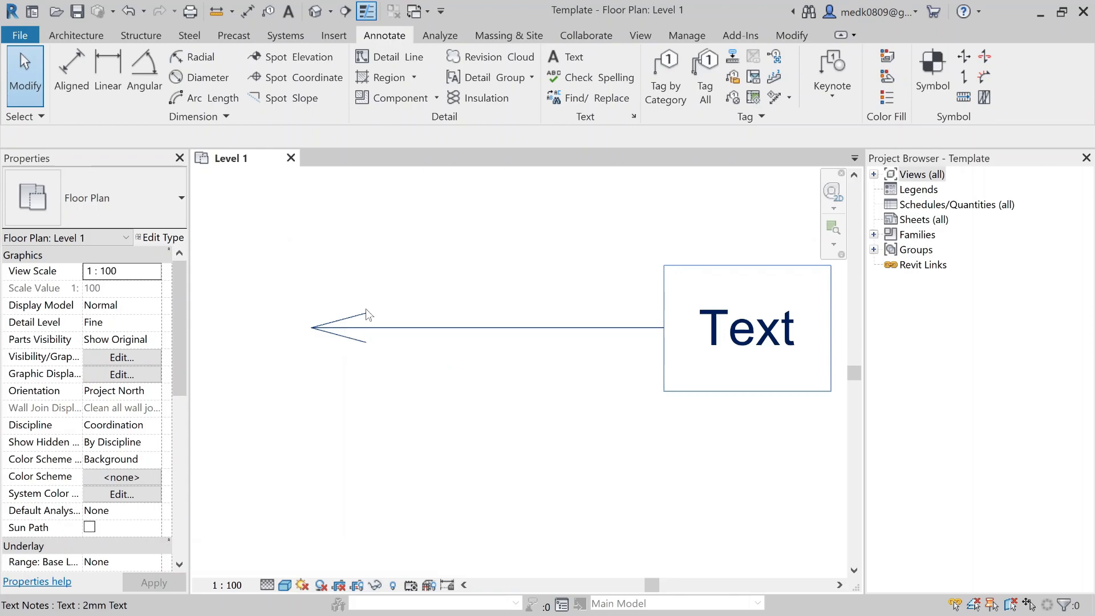
# Step: Duplicate the 30 Degree Arrow arrowhead type under the name "45 Degree Arrow with filled head"
pyautogui.click(686, 37)
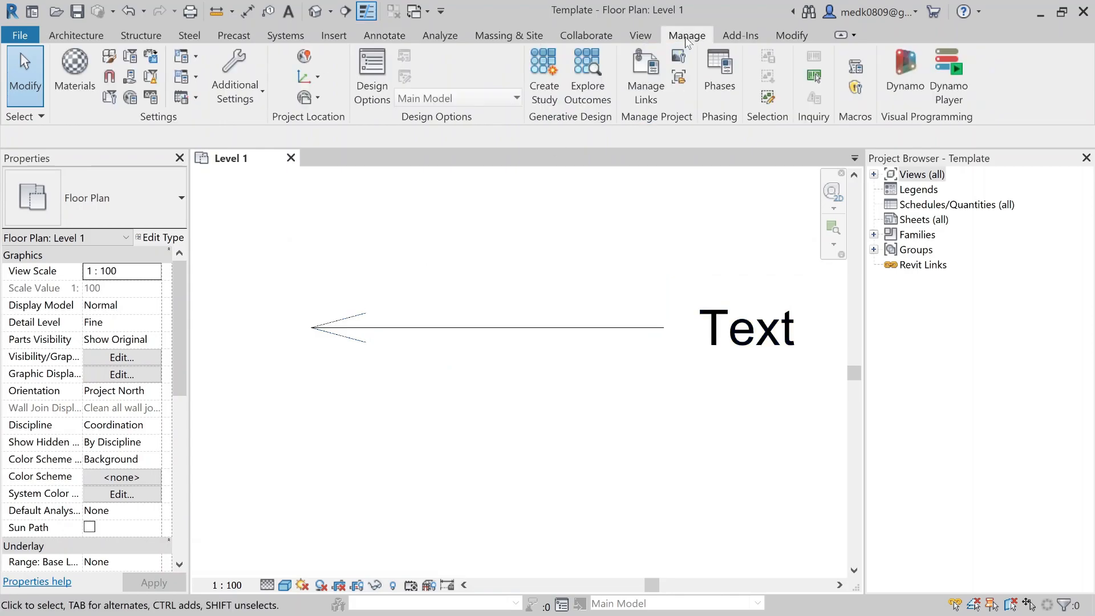
pyautogui.click(244, 90)
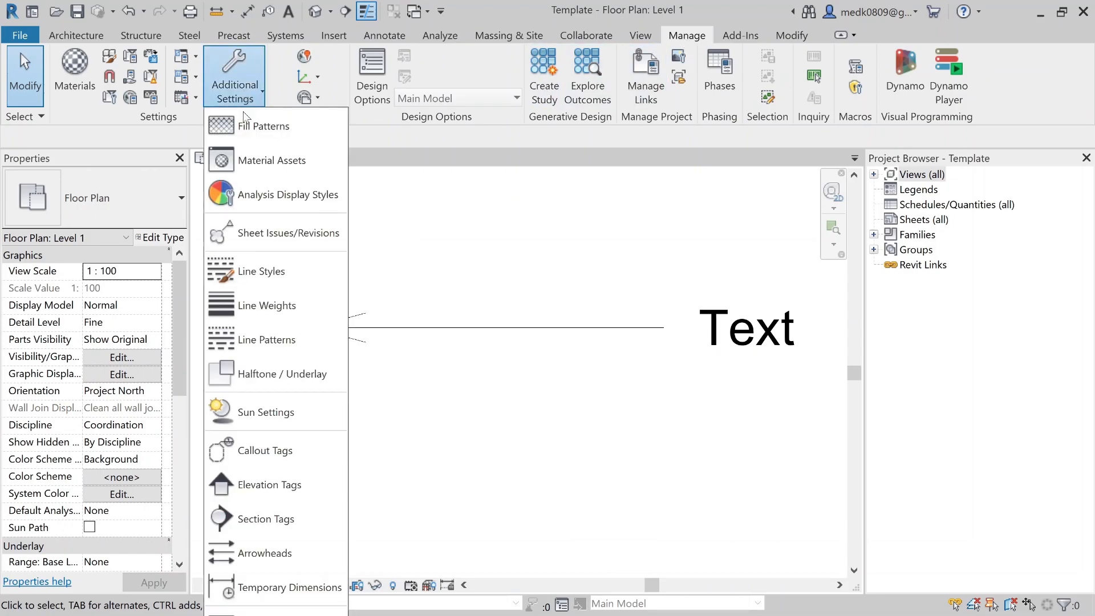
pyautogui.click(273, 550)
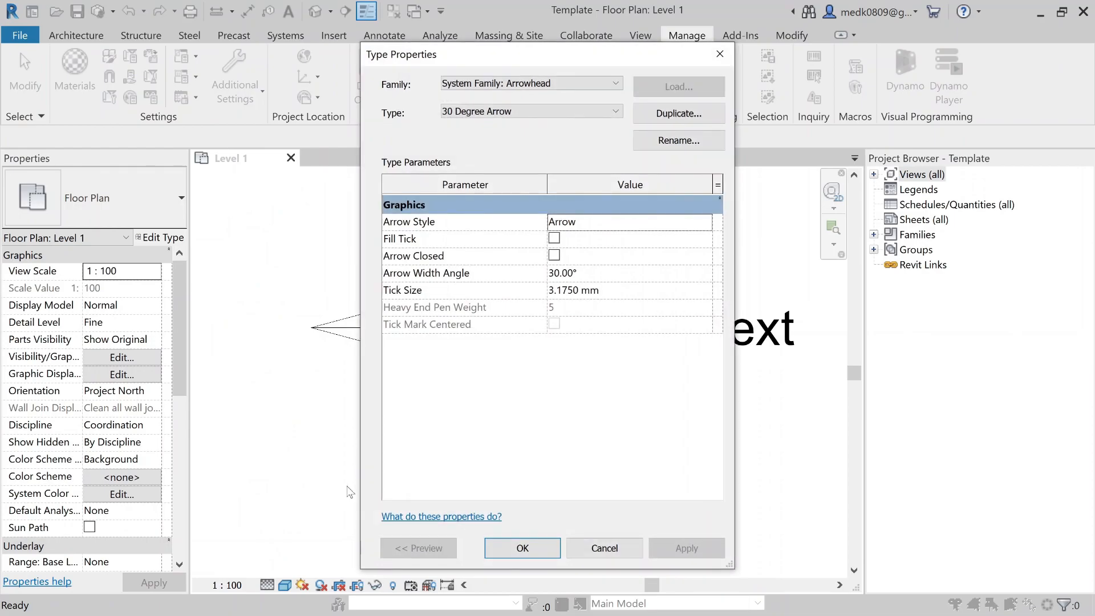
pyautogui.click(466, 109)
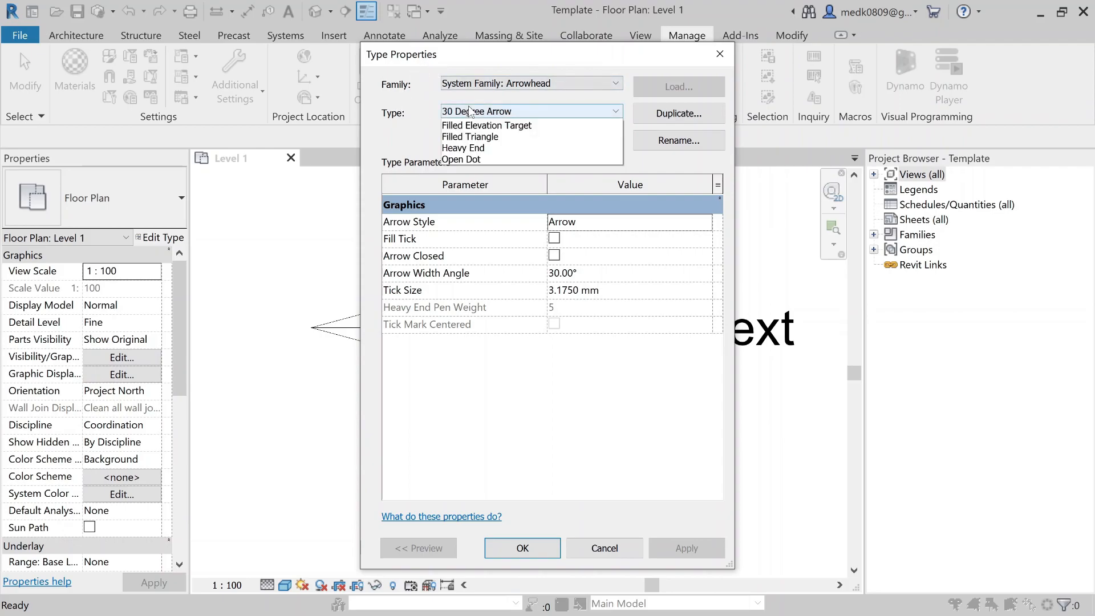
pyautogui.click(470, 110)
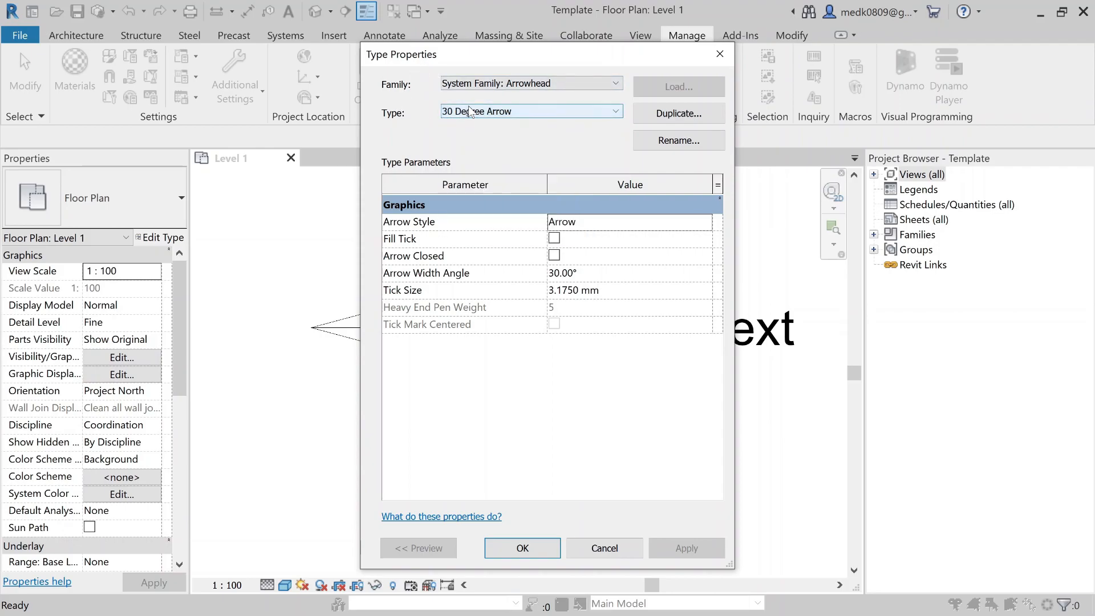
pyautogui.click(658, 108)
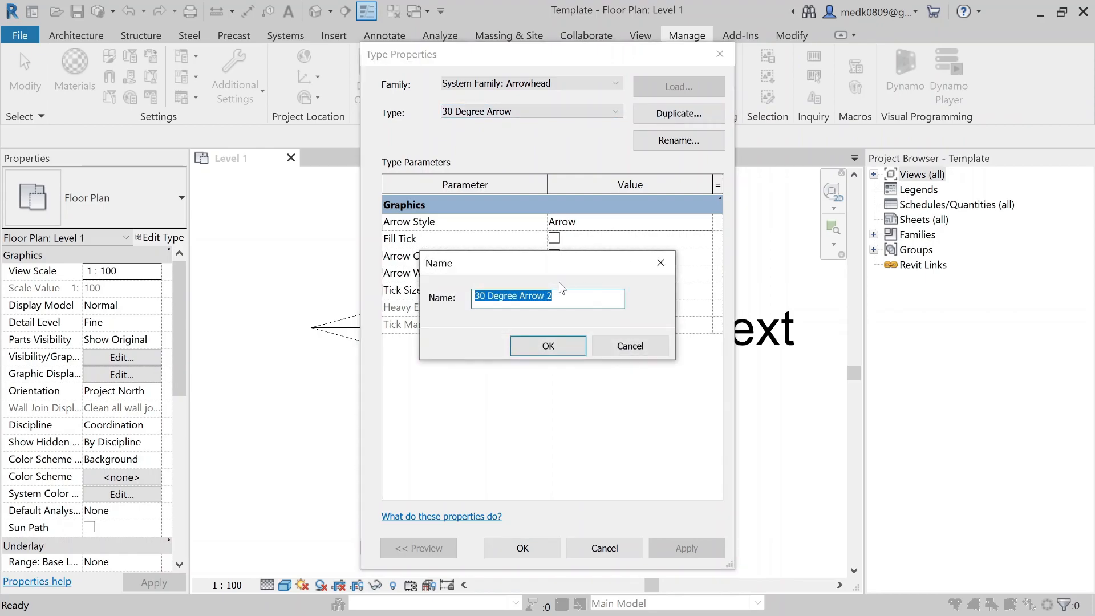
pyautogui.click(486, 297)
pyautogui.press('BackSpace')
pyautogui.press('BackSpace')
pyautogui.write('45')
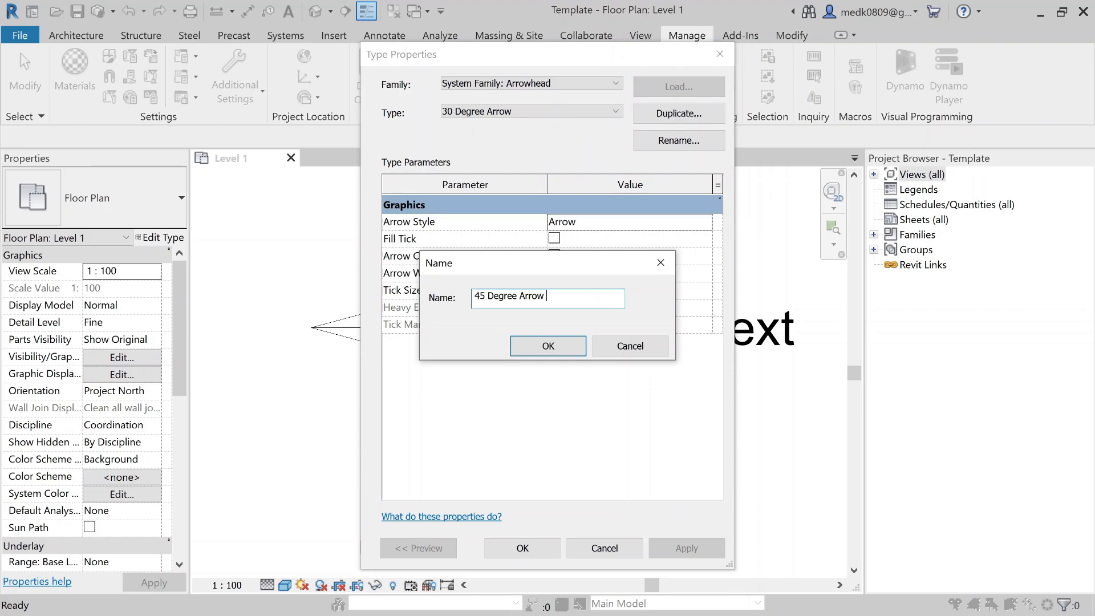
pyautogui.write('ed head')
pyautogui.click(525, 349)
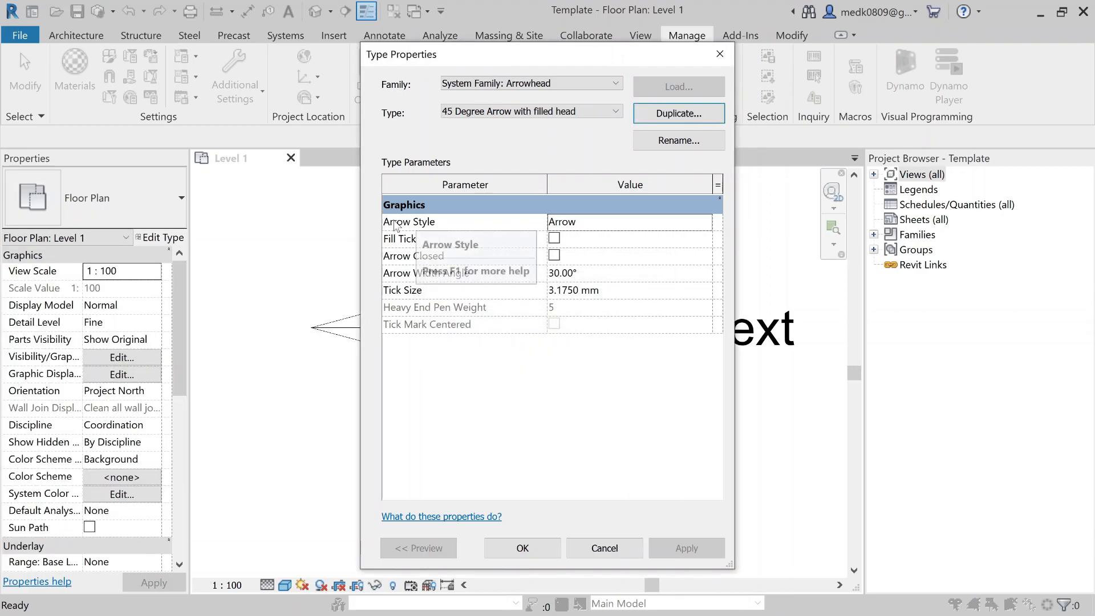
# Step: Set the 45 Degree Arrow with filled head type to Arrow style with filled tick, closed arrow and a 45° width angle
pyautogui.click(705, 223)
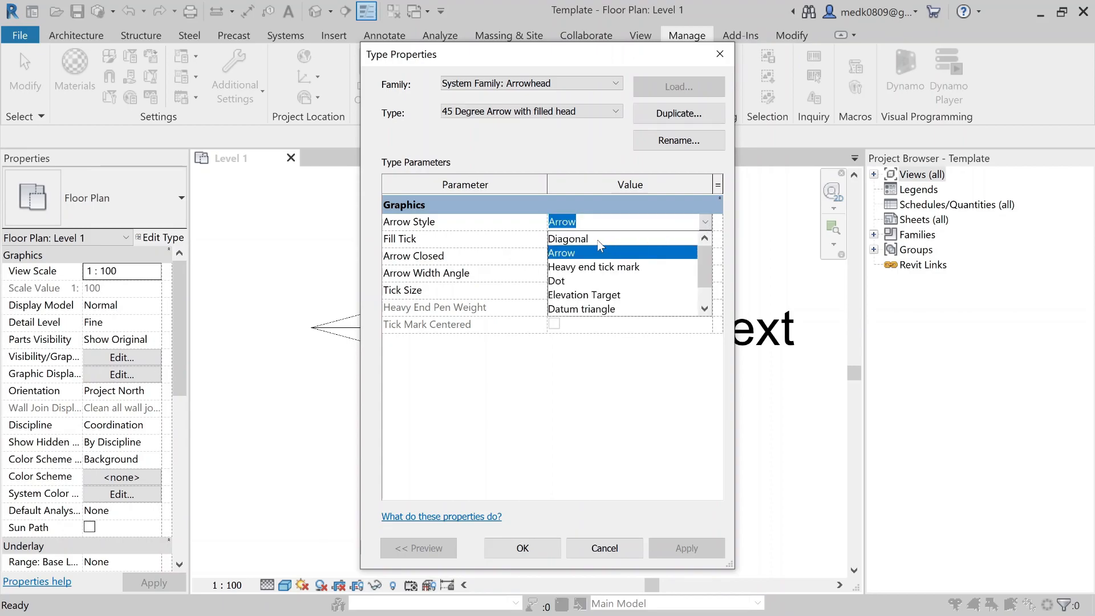
pyautogui.click(573, 255)
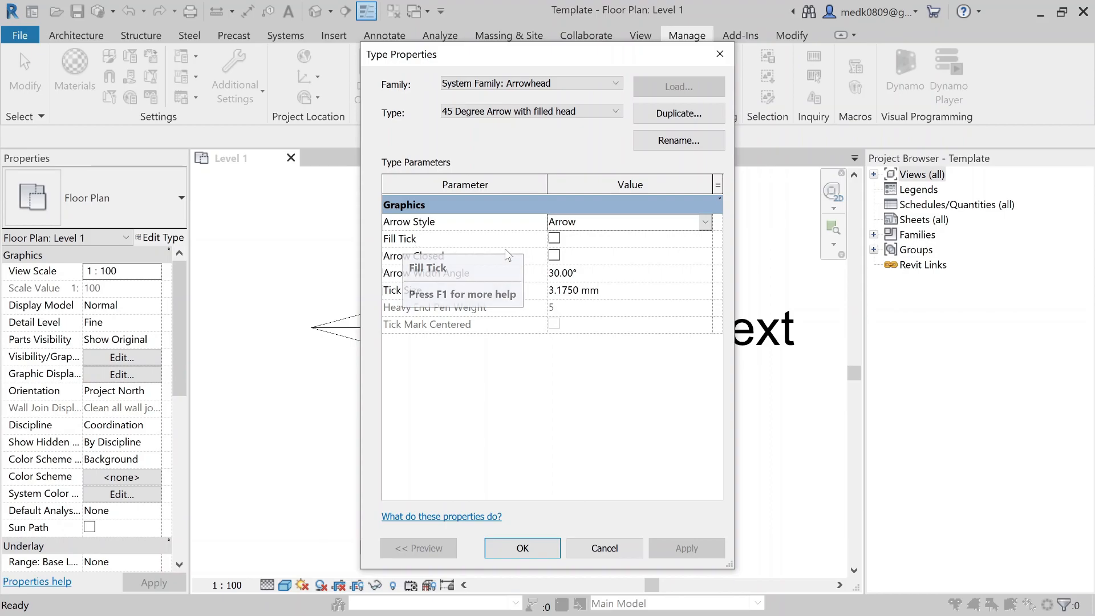
pyautogui.click(552, 239)
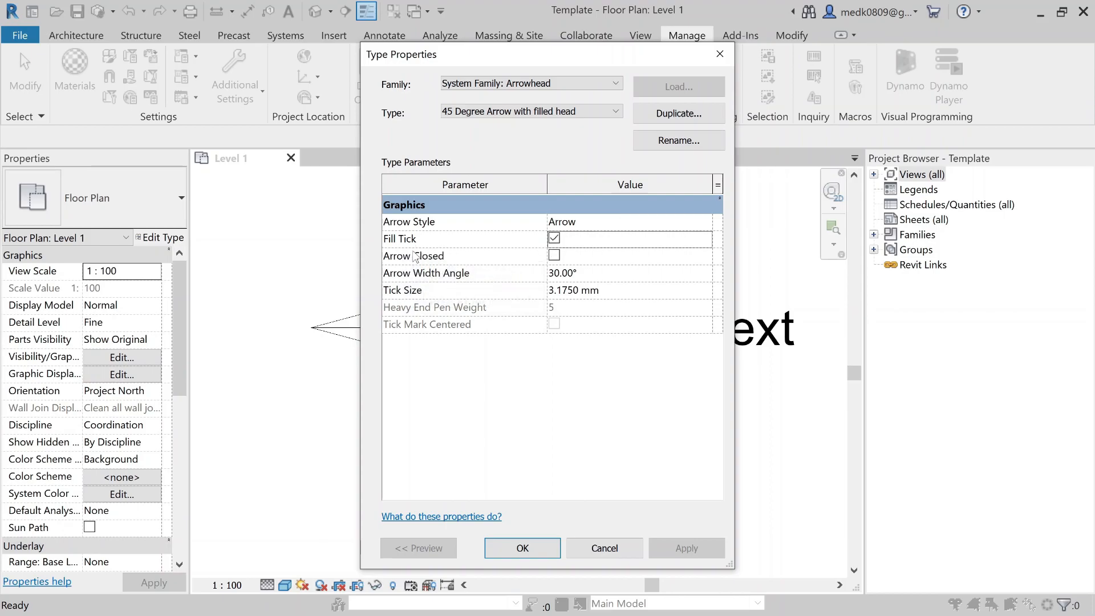
pyautogui.click(554, 255)
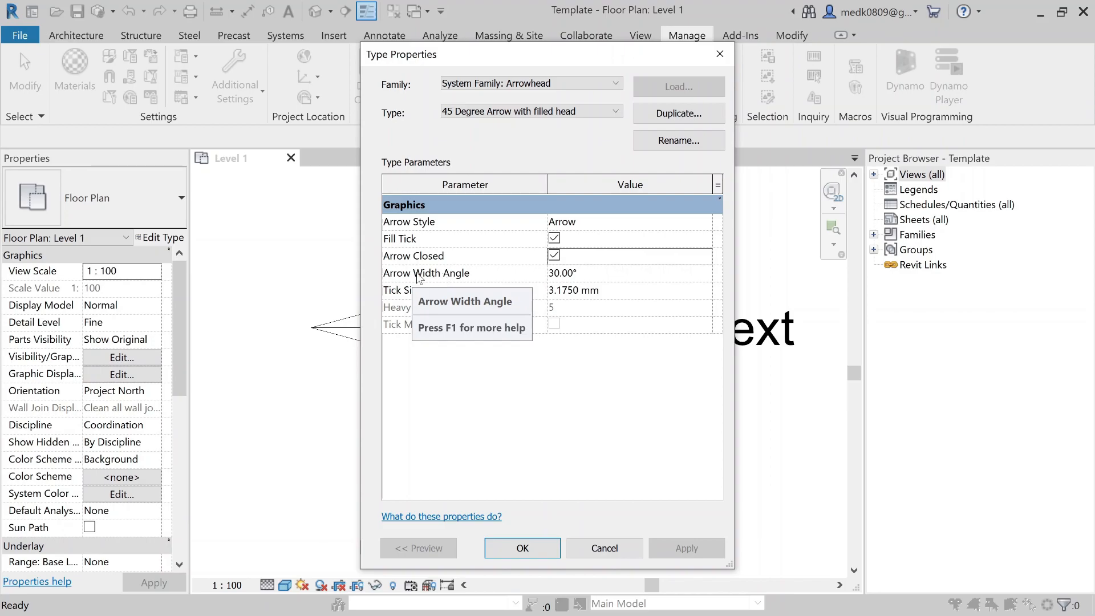
pyautogui.click(586, 273)
pyautogui.write('45')
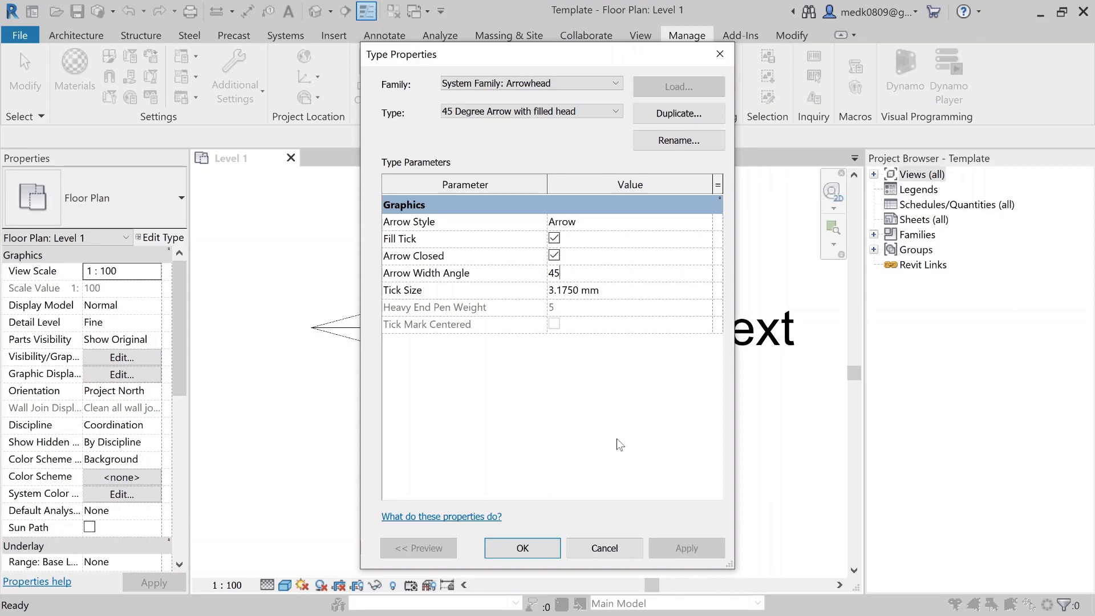
pyautogui.click(522, 548)
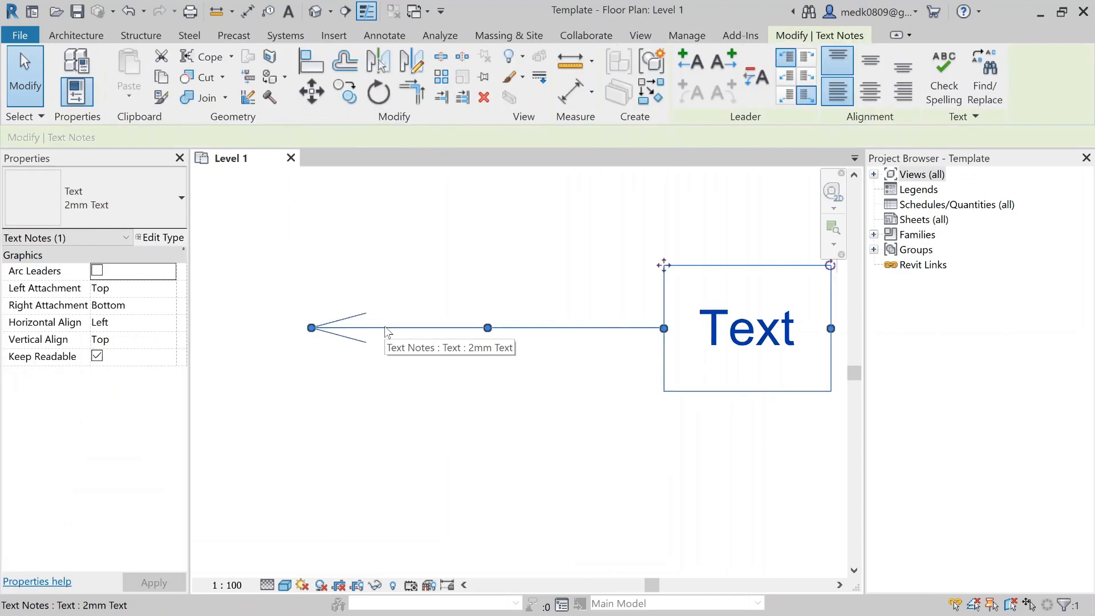
# Step: Assign the 45 Degree Arrow with filled head as the leader arrowhead of the 2mm Text type
pyautogui.click(161, 239)
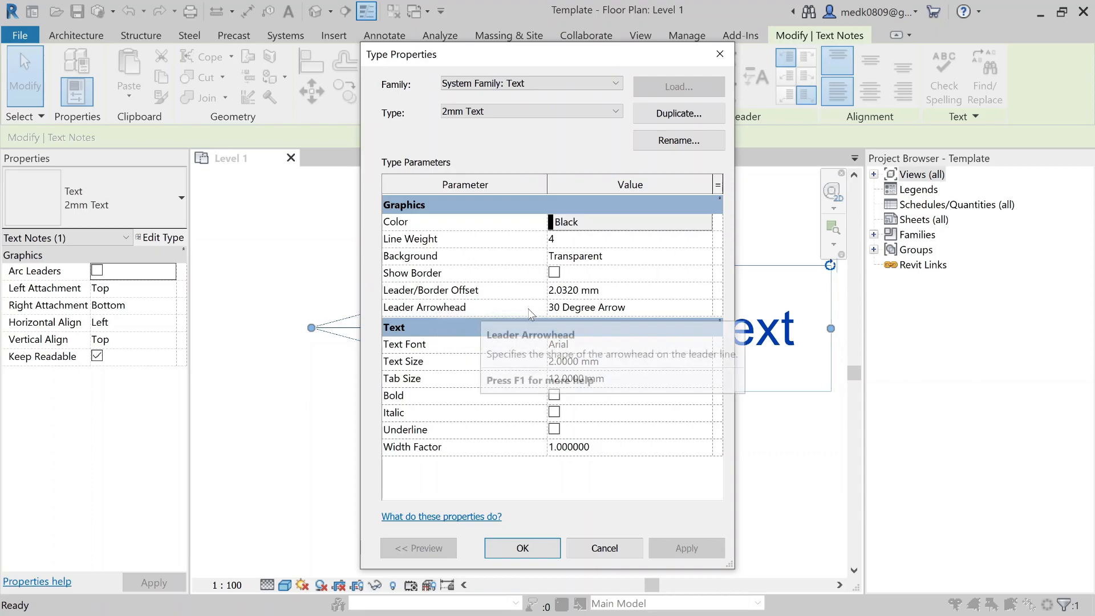
pyautogui.click(706, 311)
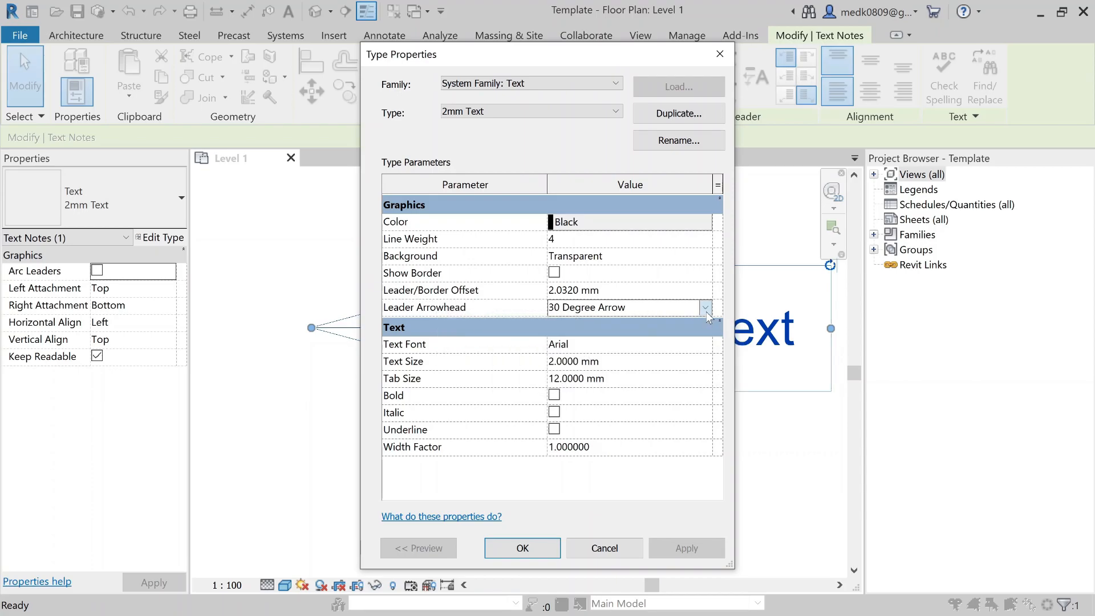
pyautogui.click(706, 311)
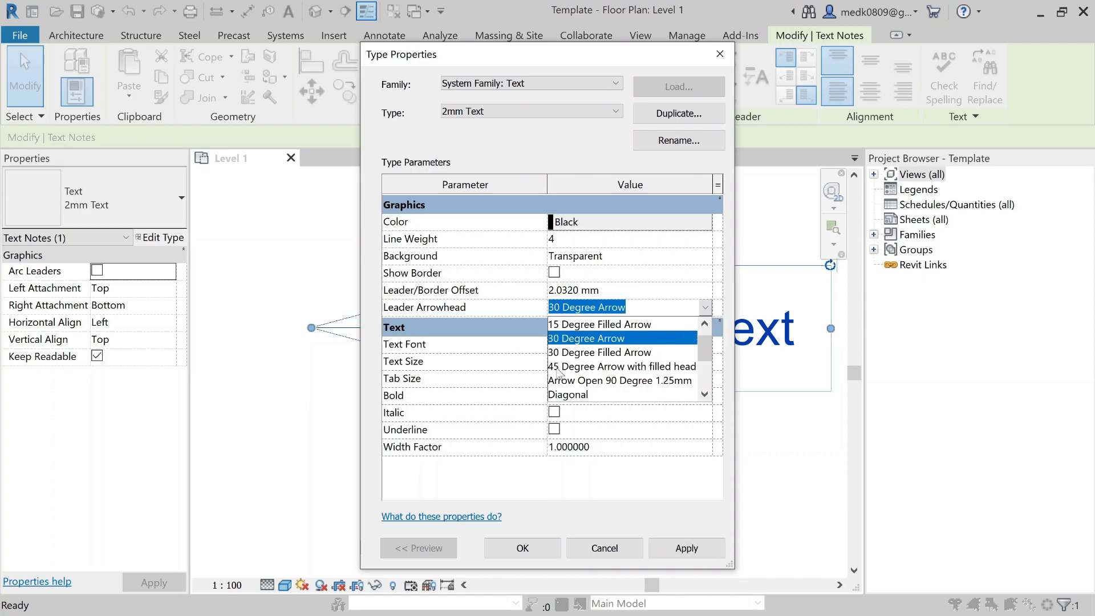
pyautogui.click(642, 368)
pyautogui.click(684, 547)
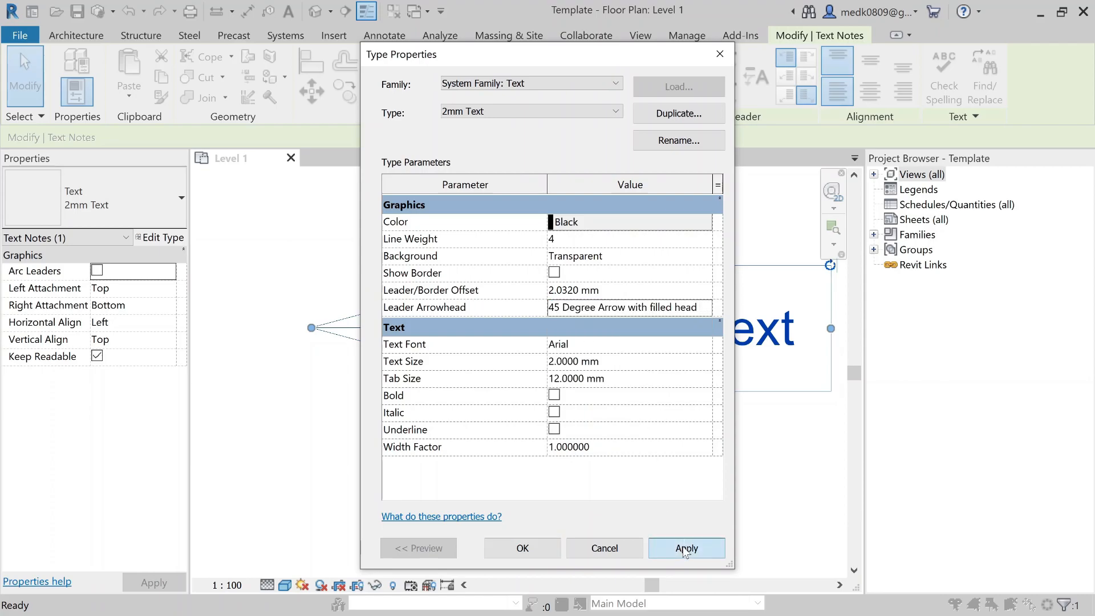
pyautogui.click(522, 548)
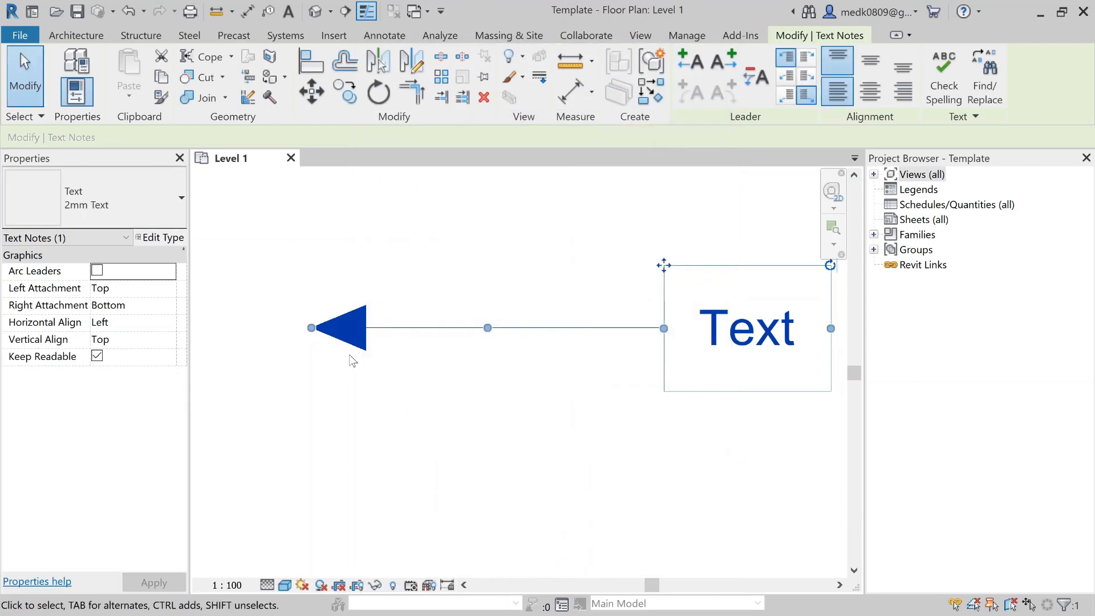
pyautogui.scroll(2, 352, 362)
pyautogui.scroll(-3, 352, 362)
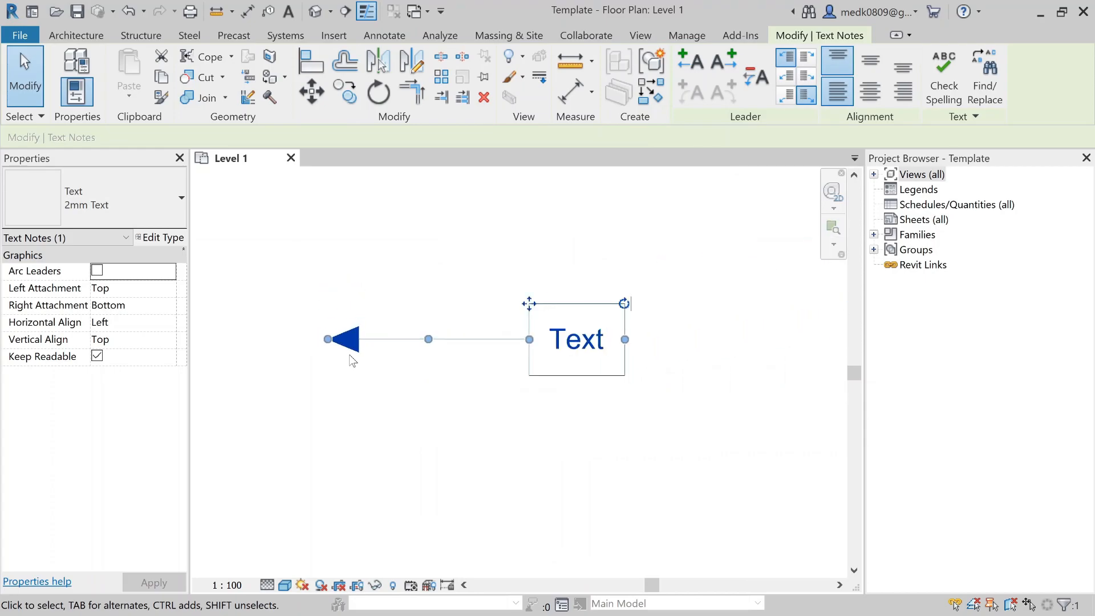
pyautogui.press('Escape')
pyautogui.scroll(3, 352, 361)
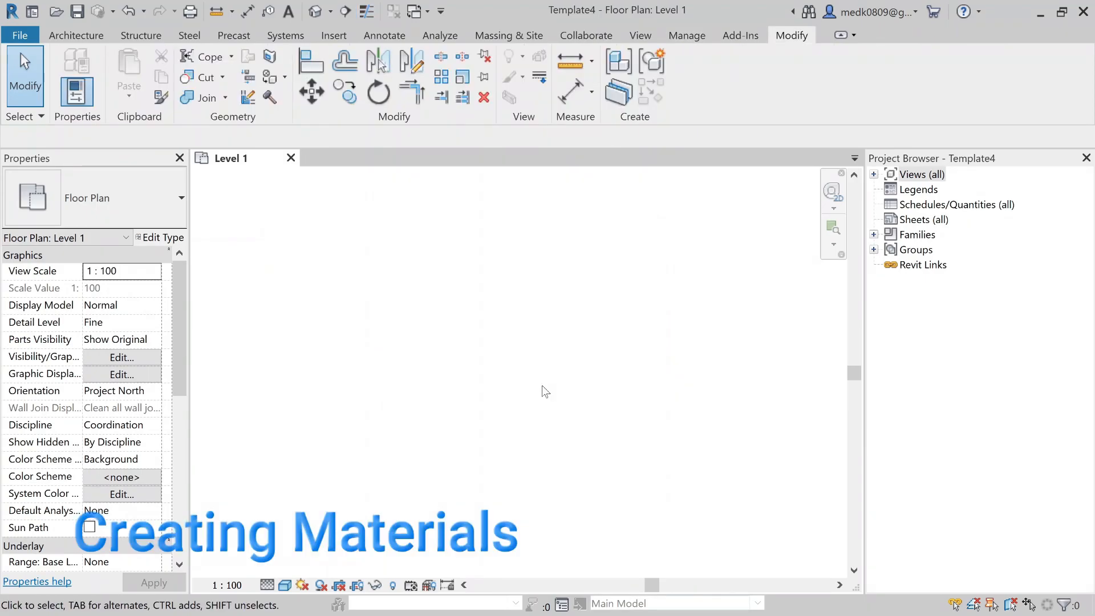
# Step: Browse the project's materials and create a new material
pyautogui.click(680, 33)
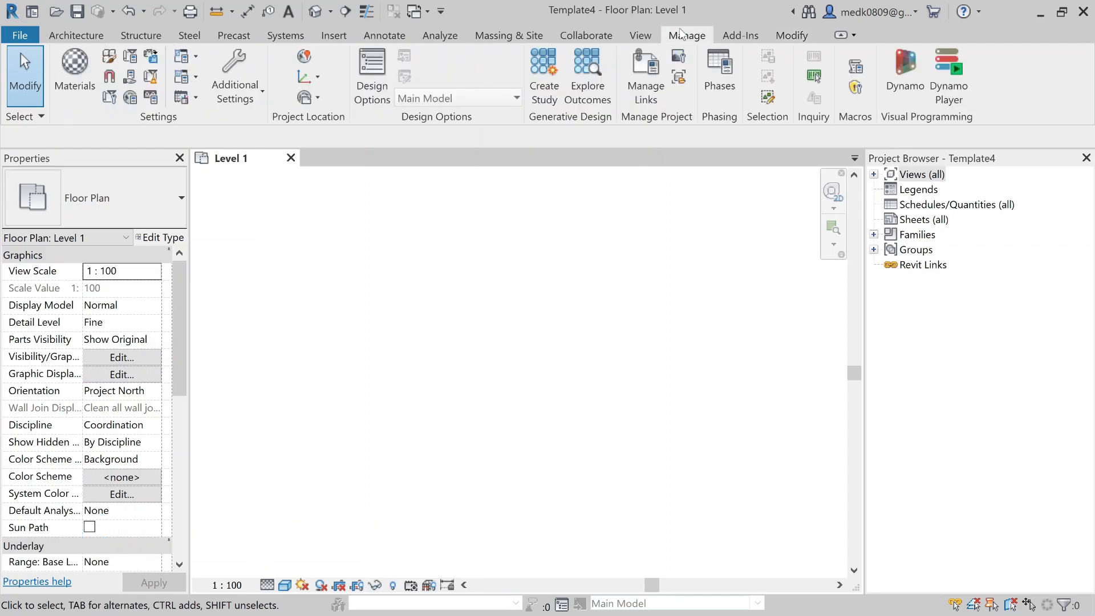
pyautogui.click(74, 69)
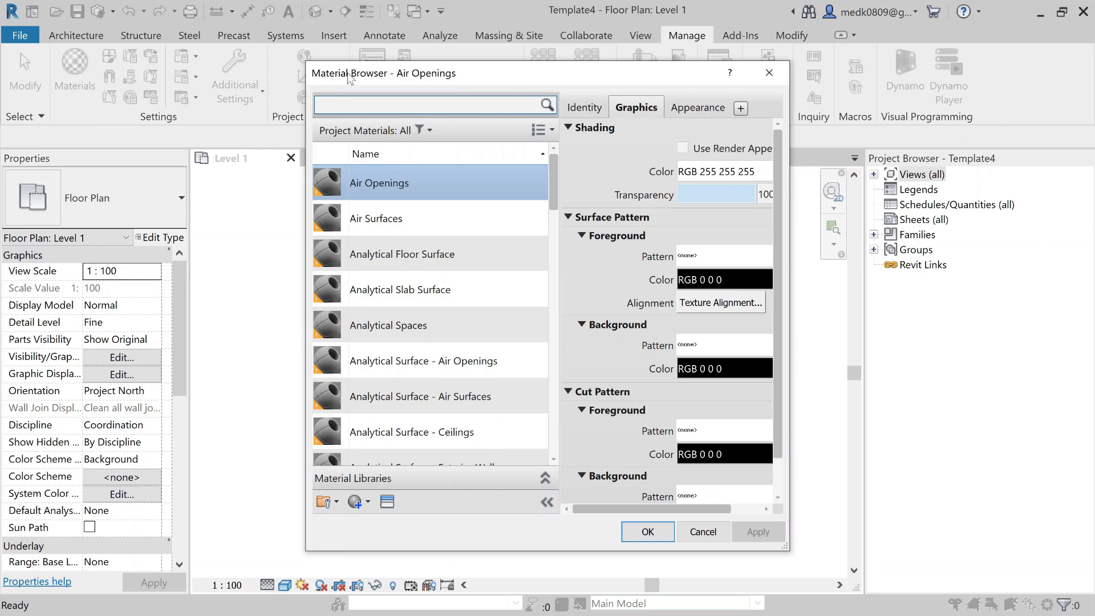
pyautogui.scroll(-3, 442, 271)
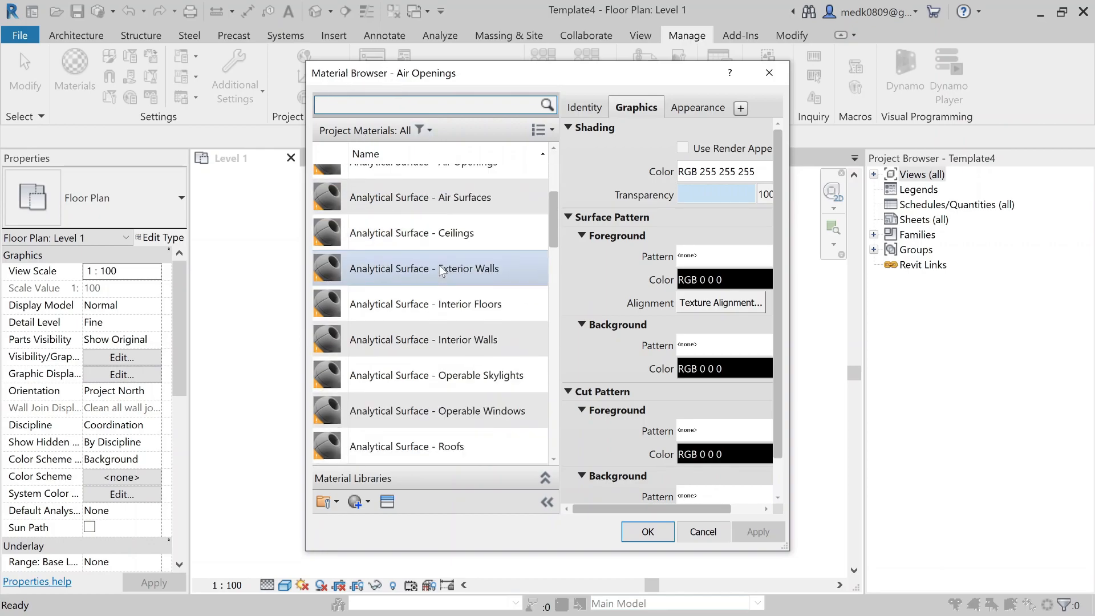
pyautogui.scroll(-12, 442, 271)
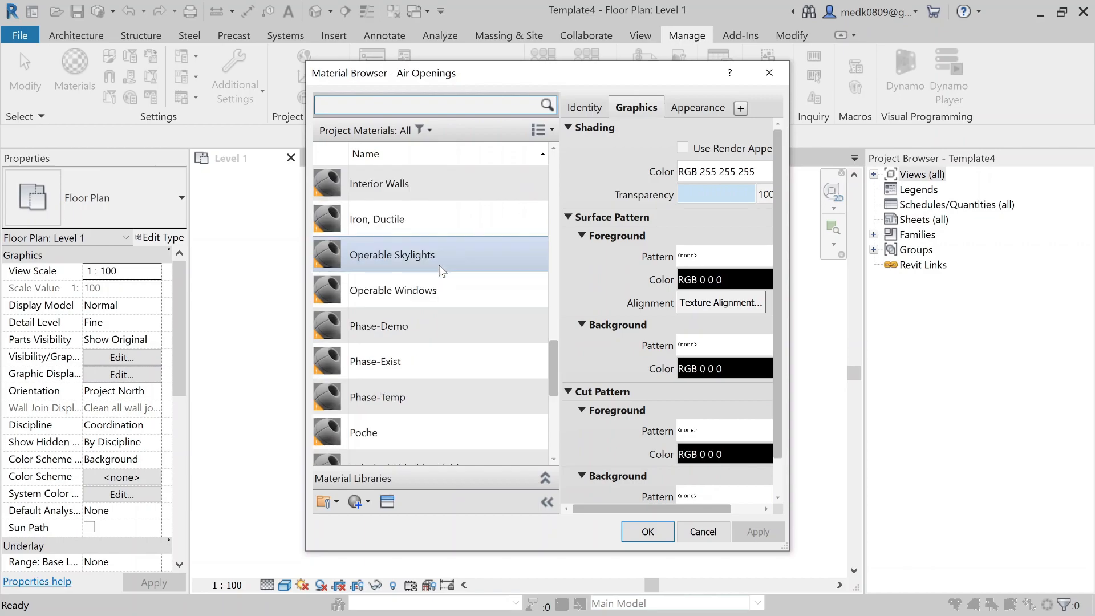
pyautogui.scroll(-4, 442, 271)
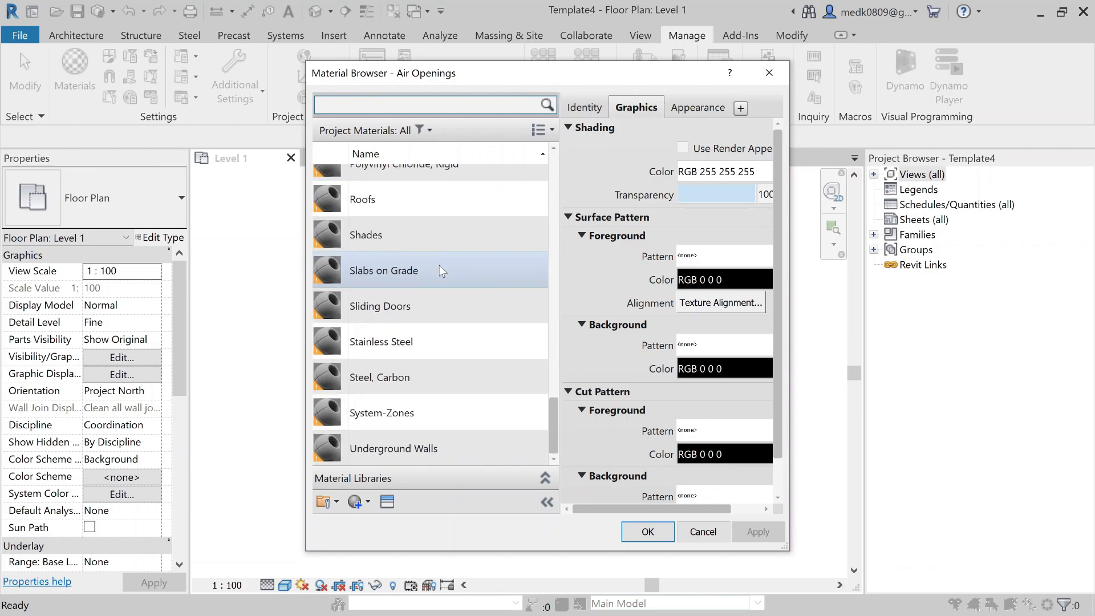
pyautogui.click(370, 502)
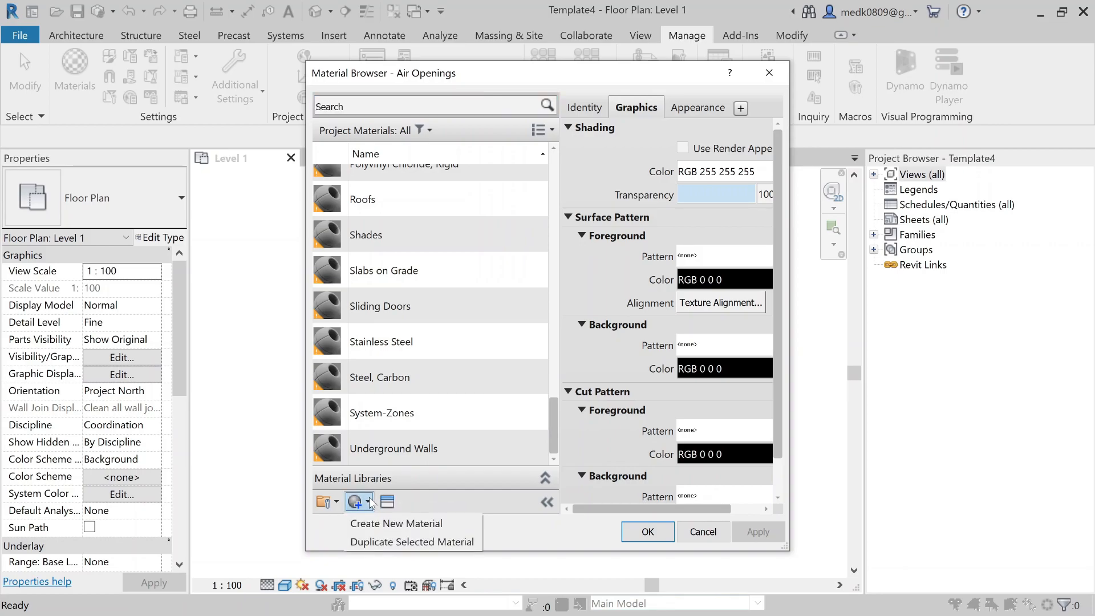
pyautogui.click(388, 524)
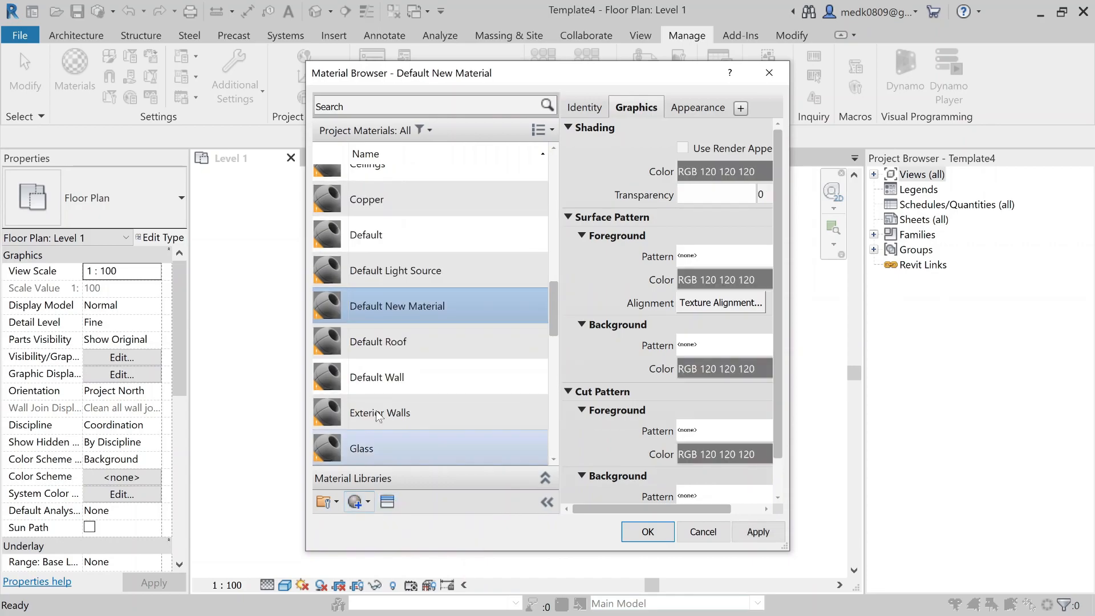
# Step: Rename the new material as Brick Wall Limestone
pyautogui.rightClick(405, 304)
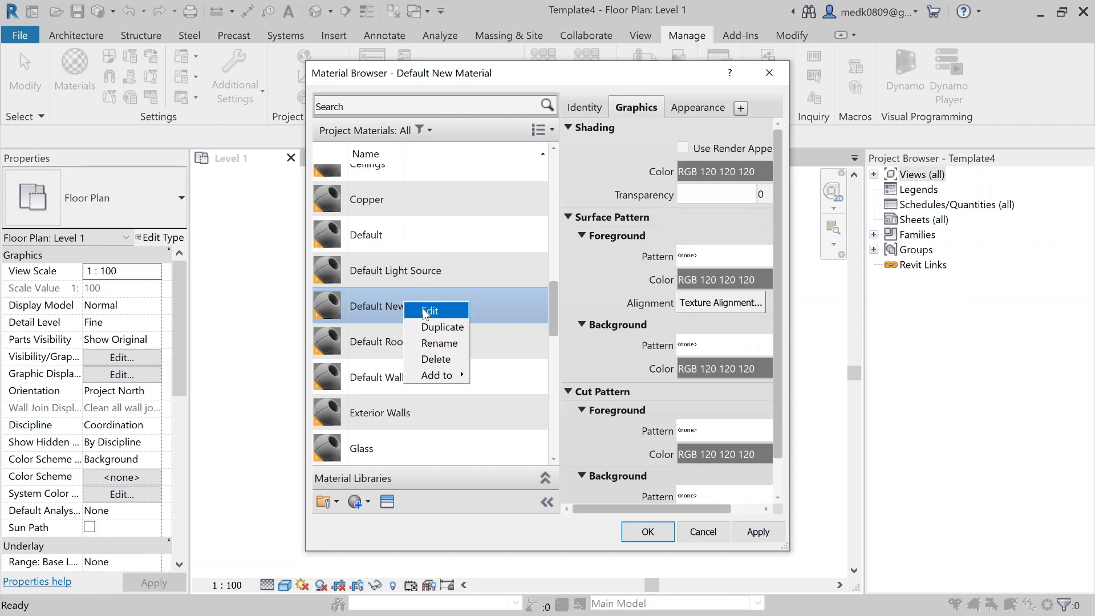
pyautogui.click(442, 342)
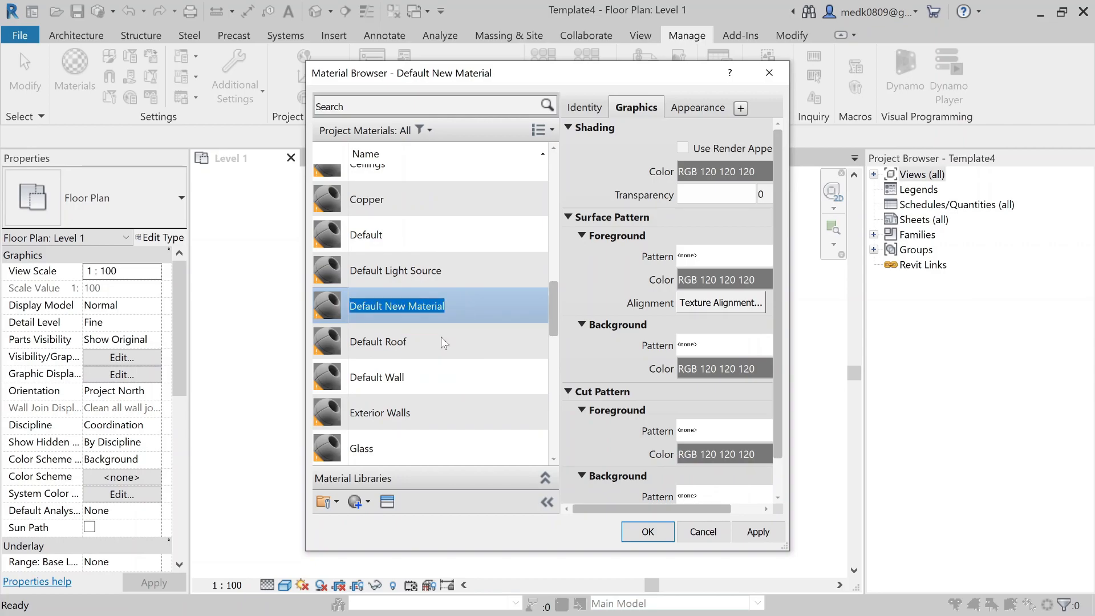
pyautogui.write('Br')
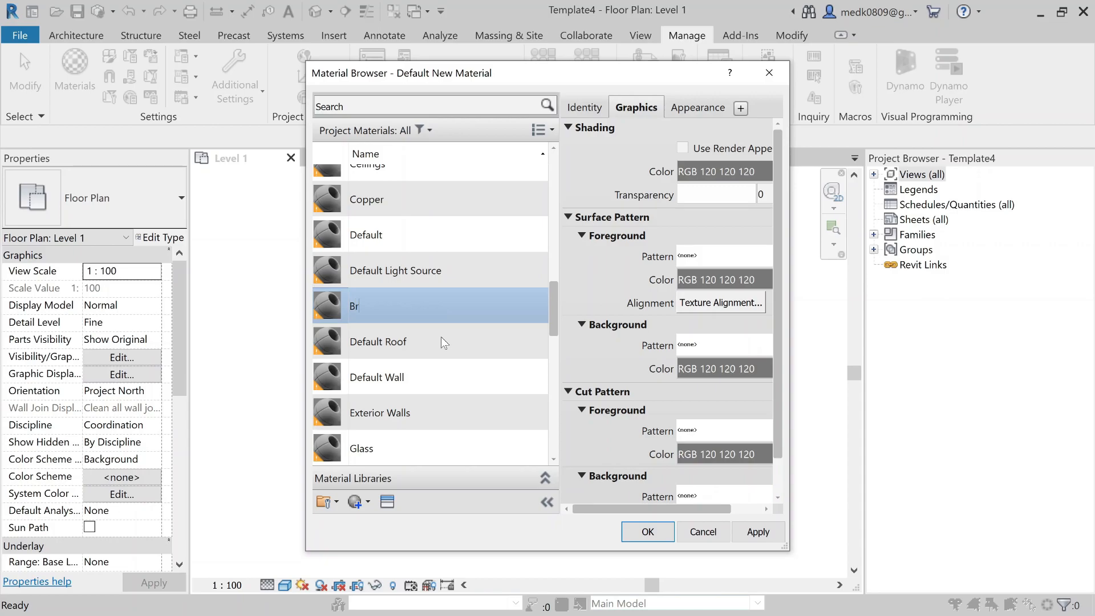
pyautogui.write('ick Wall Limestone')
pyautogui.press('Return')
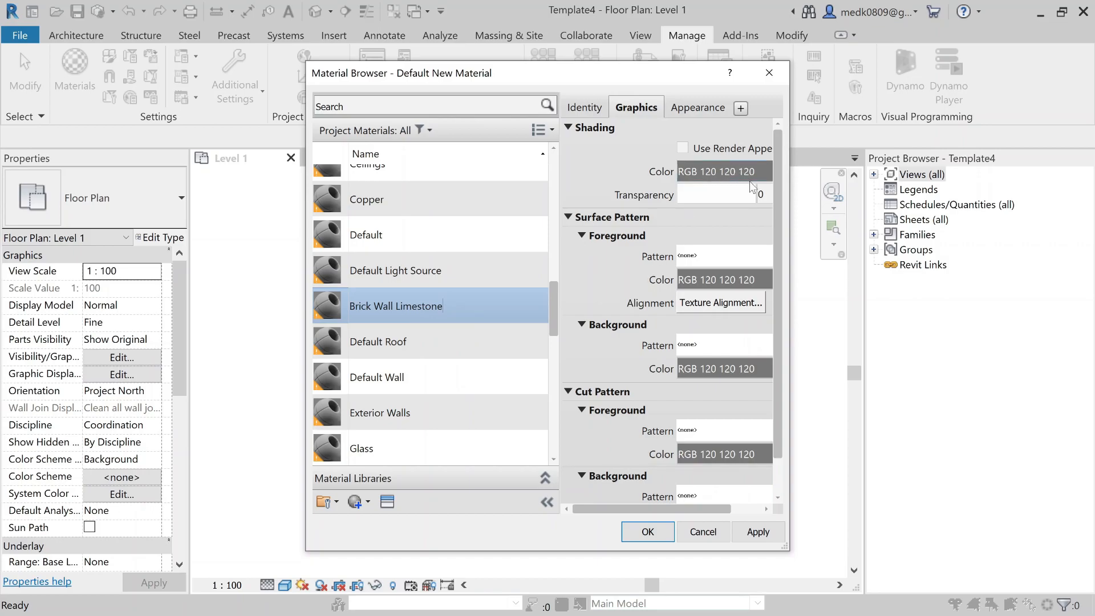
# Step: Assign the image 3d-wallpaper-500x500.jpg from the Desktop as the Brick Wall Limestone material's appearance texture
pyautogui.moveTo(789, 259); pyautogui.dragTo(960, 550)
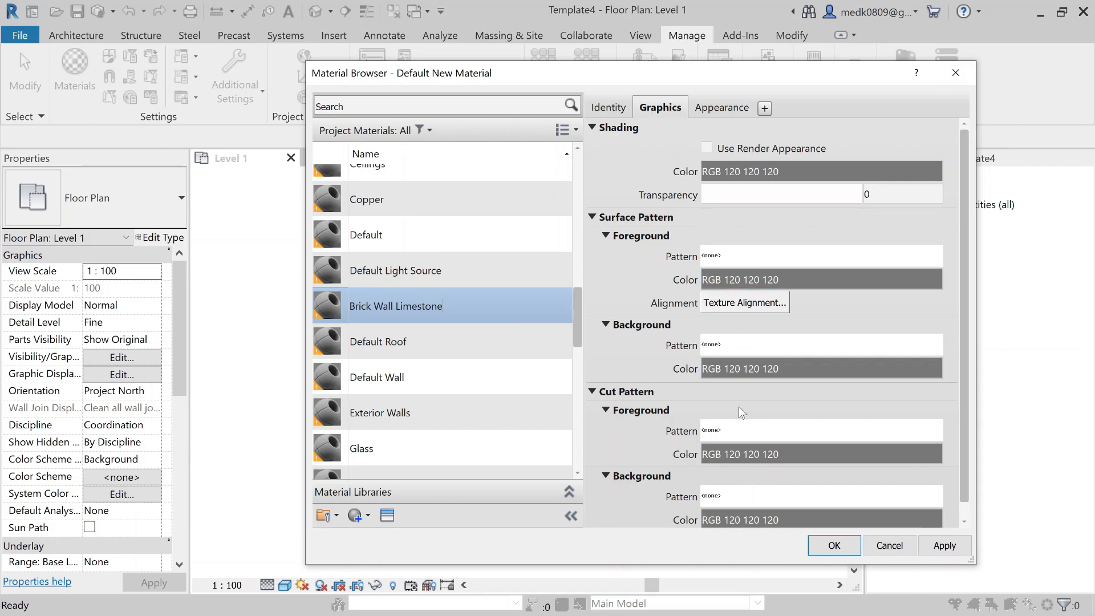
pyautogui.click(715, 109)
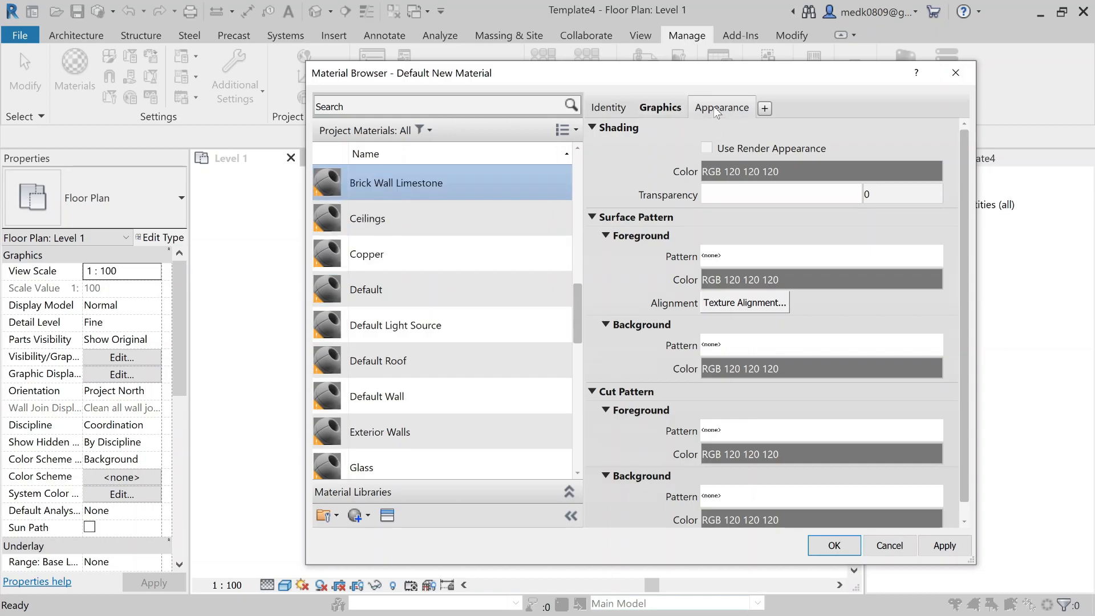
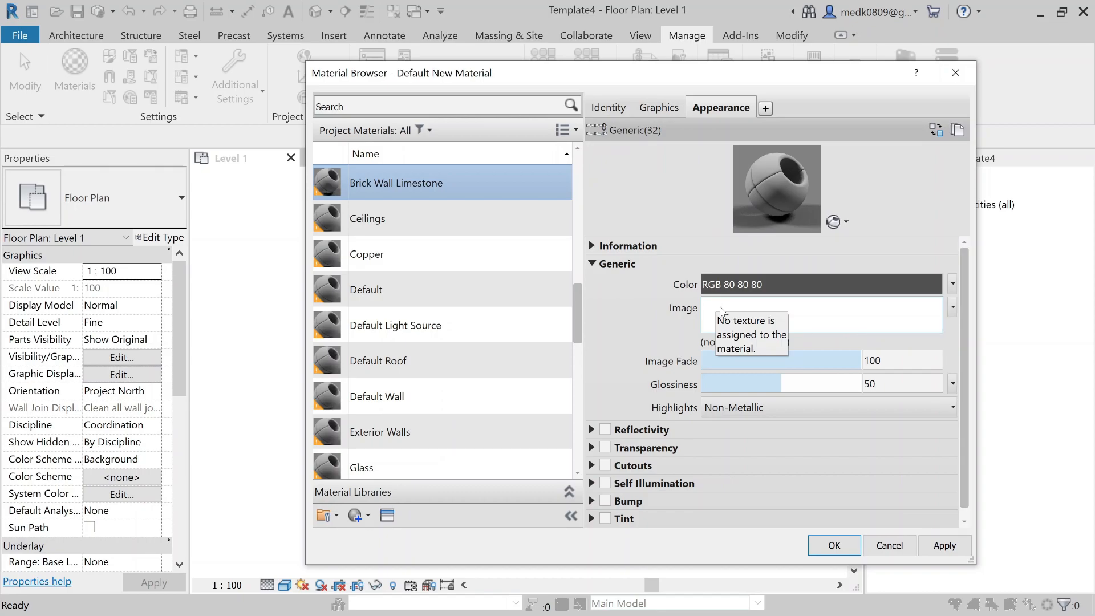
pyautogui.click(733, 306)
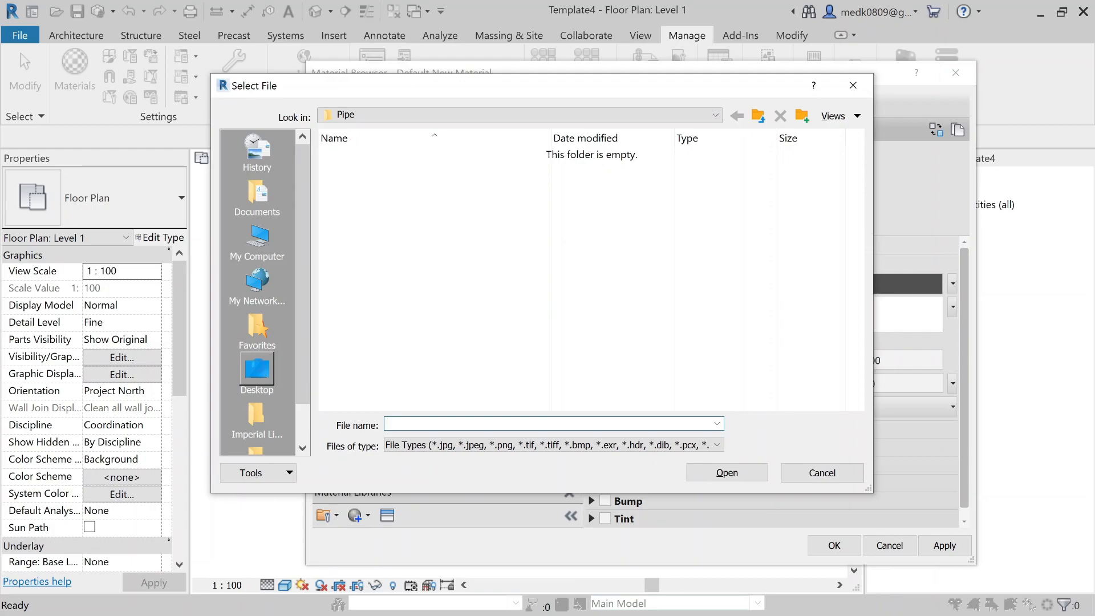
pyautogui.click(259, 371)
pyautogui.click(377, 233)
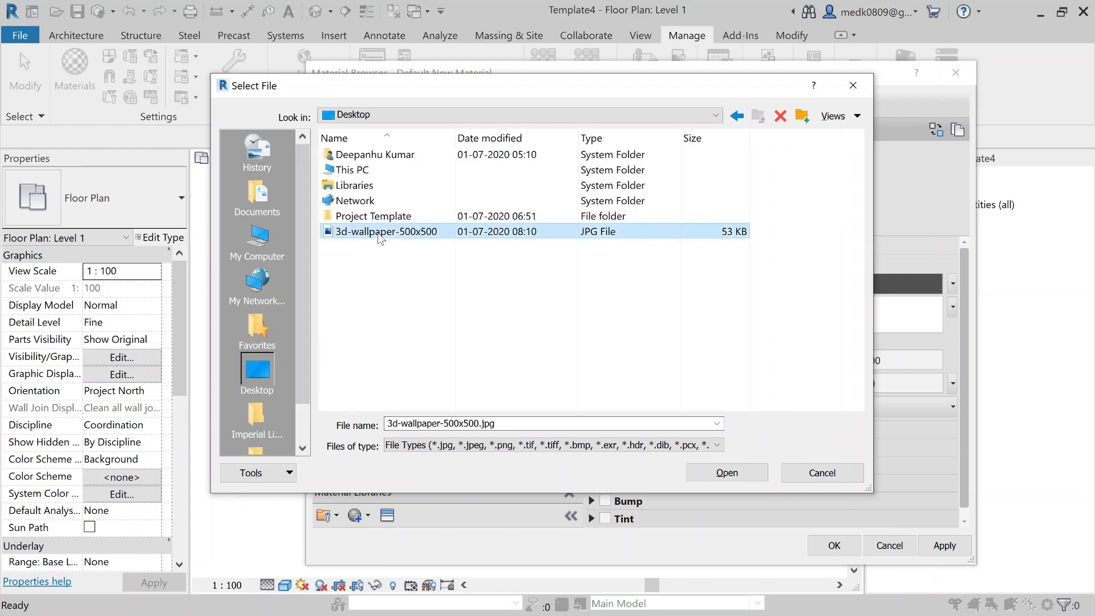
pyautogui.click(738, 471)
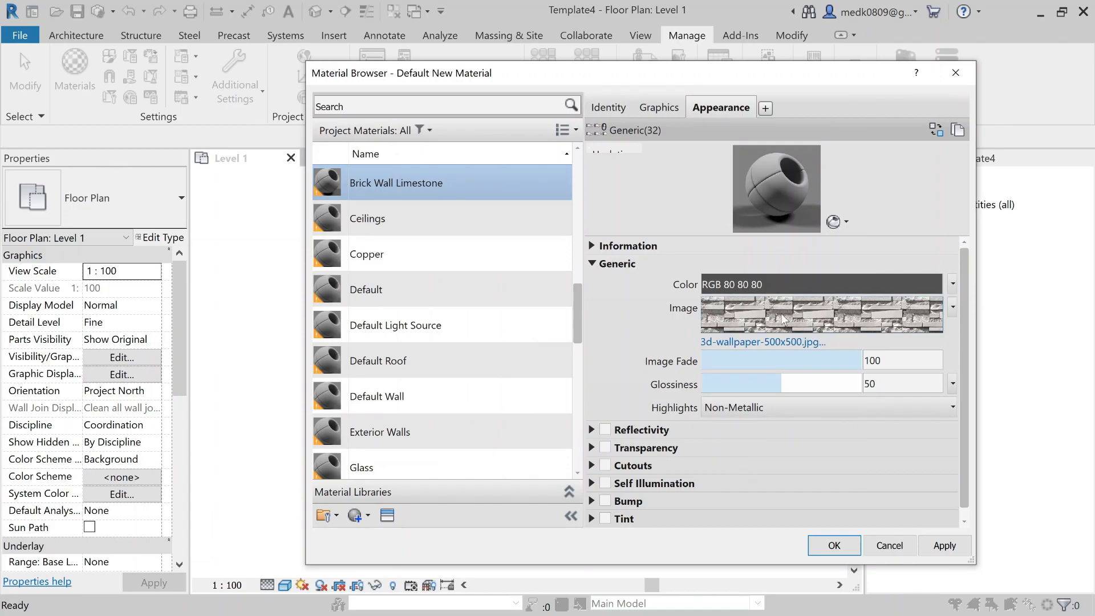
pyautogui.moveTo(783, 318)
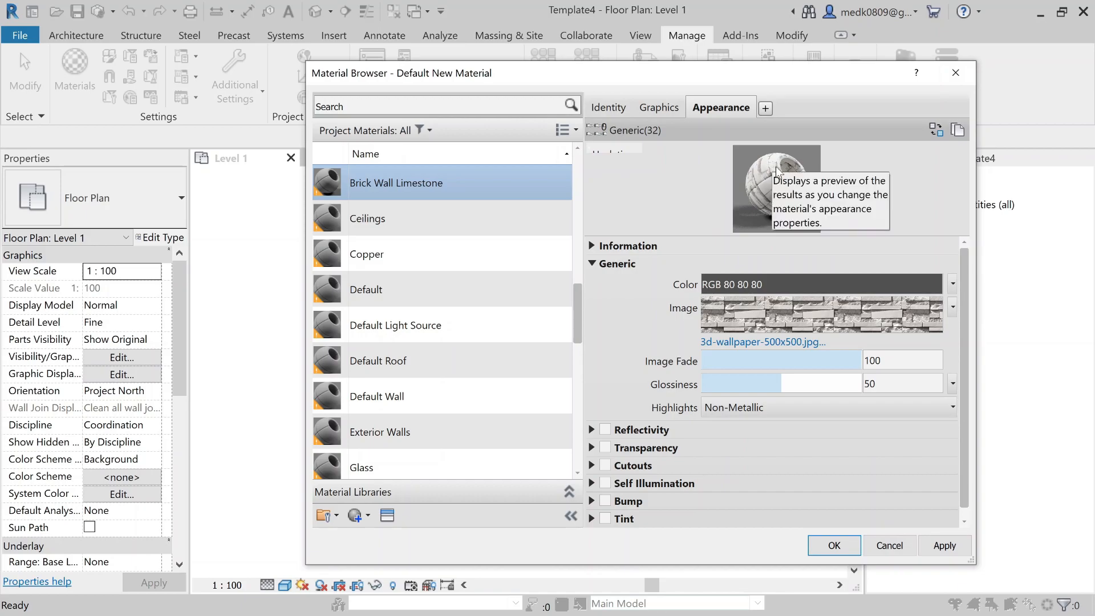
# Step: Make the Brick Wall Limestone material's shading use its render appearance and save the material changes
pyautogui.click(665, 107)
pyautogui.click(706, 148)
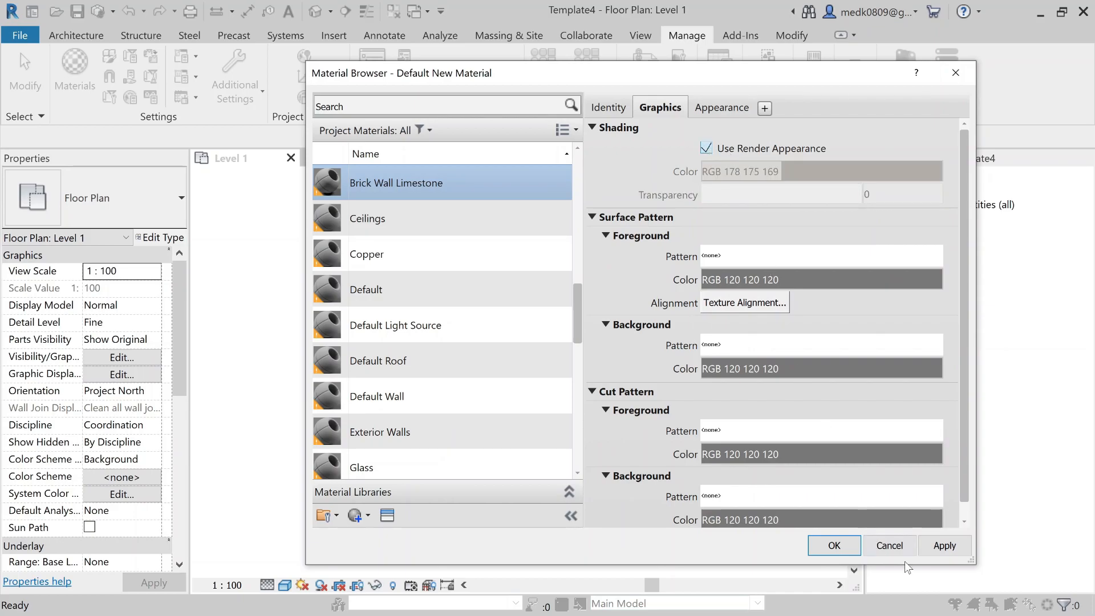
pyautogui.click(943, 546)
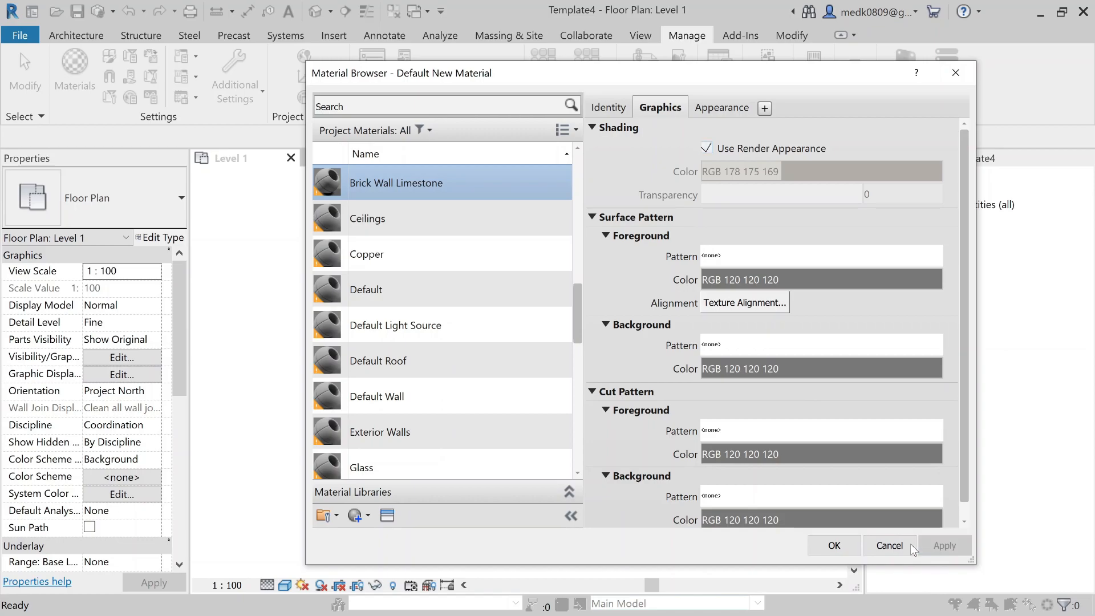
pyautogui.click(856, 546)
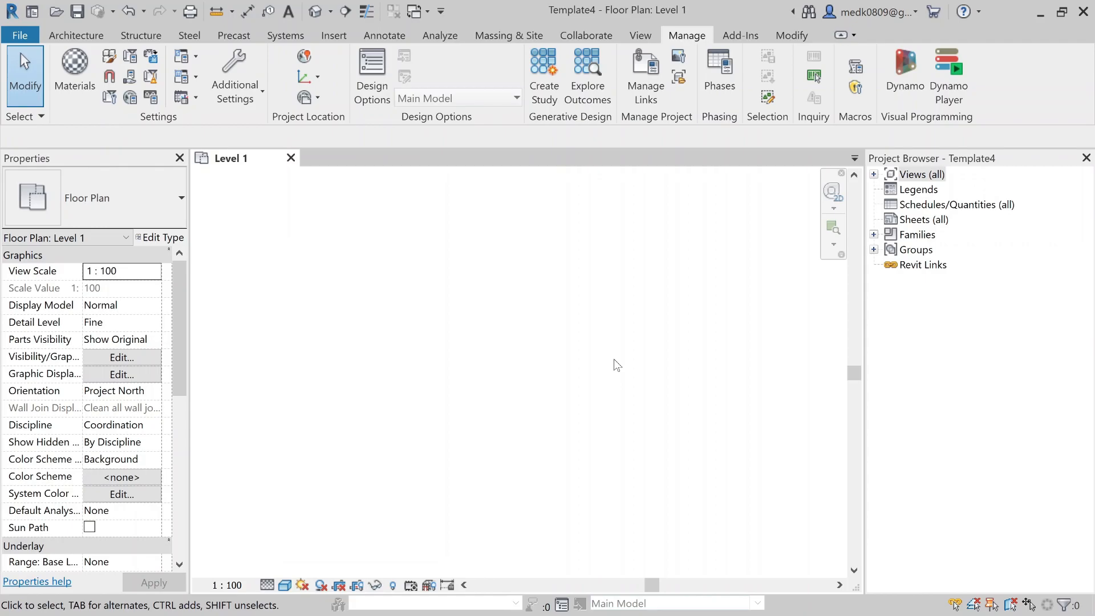
# Step: Draw a horizontal architectural wall about 3100 mm long on Level 1 with an unconnected height of 4000 mm
pyautogui.click(91, 37)
pyautogui.click(71, 96)
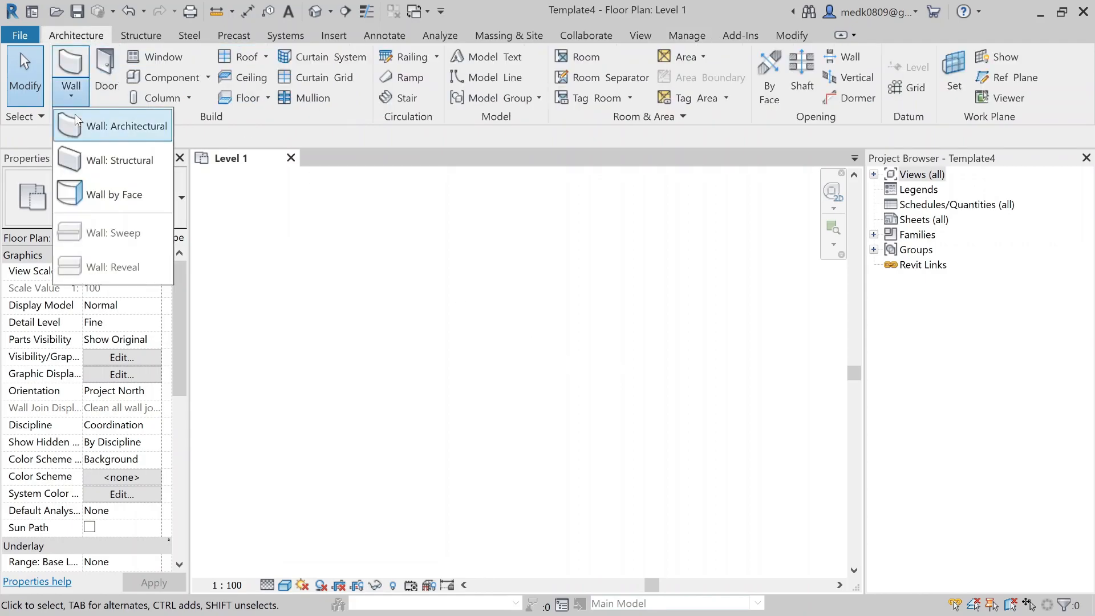
pyautogui.click(77, 124)
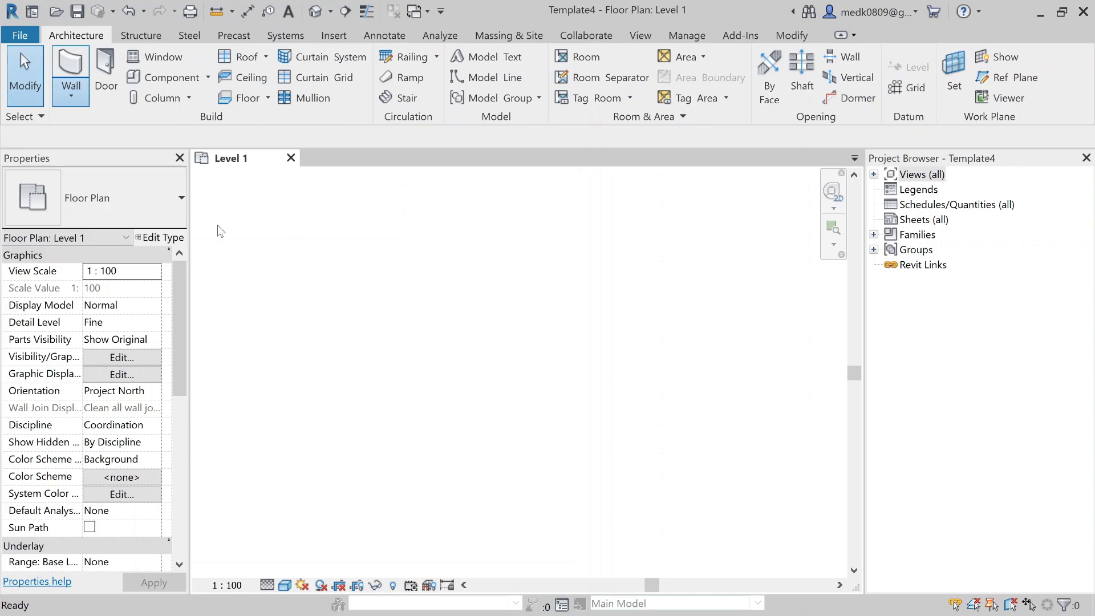
pyautogui.click(355, 317)
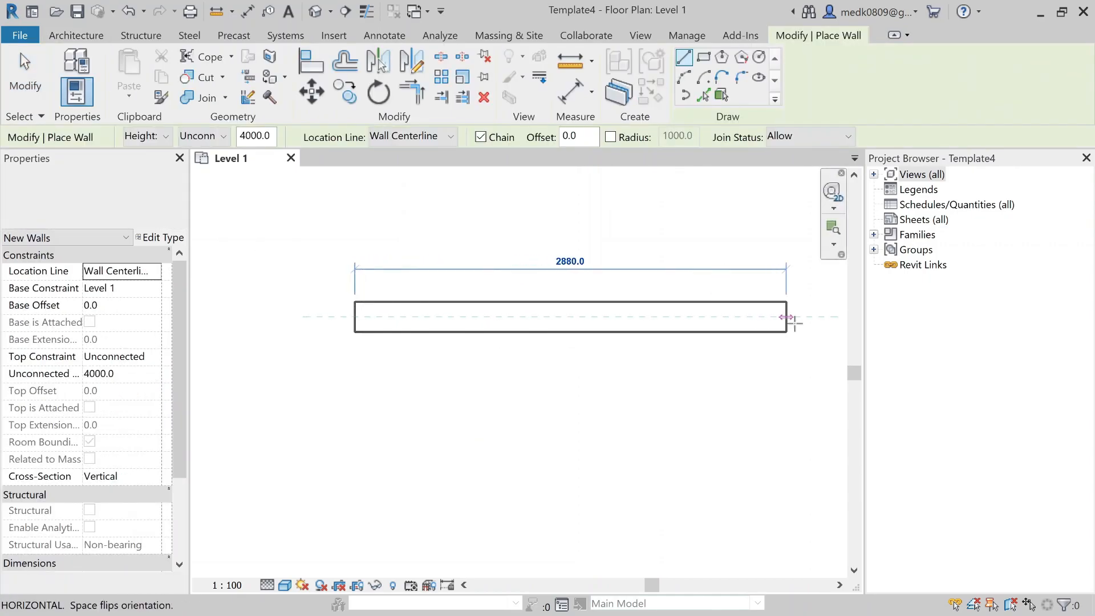
pyautogui.click(820, 316)
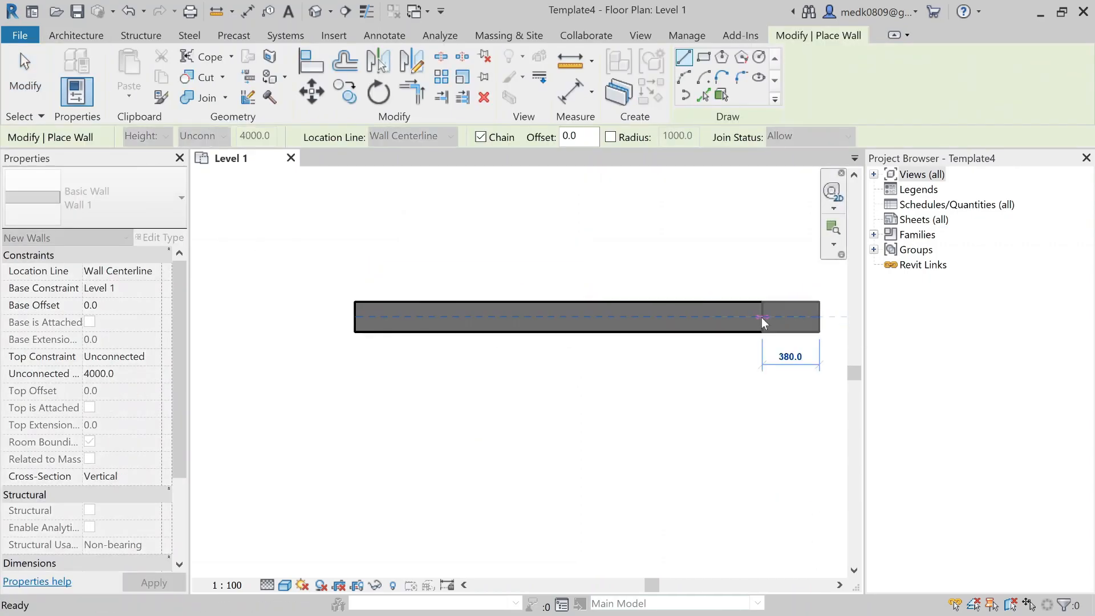
pyautogui.press('Escape')
pyautogui.scroll(-2, 454, 310)
pyautogui.press('Escape')
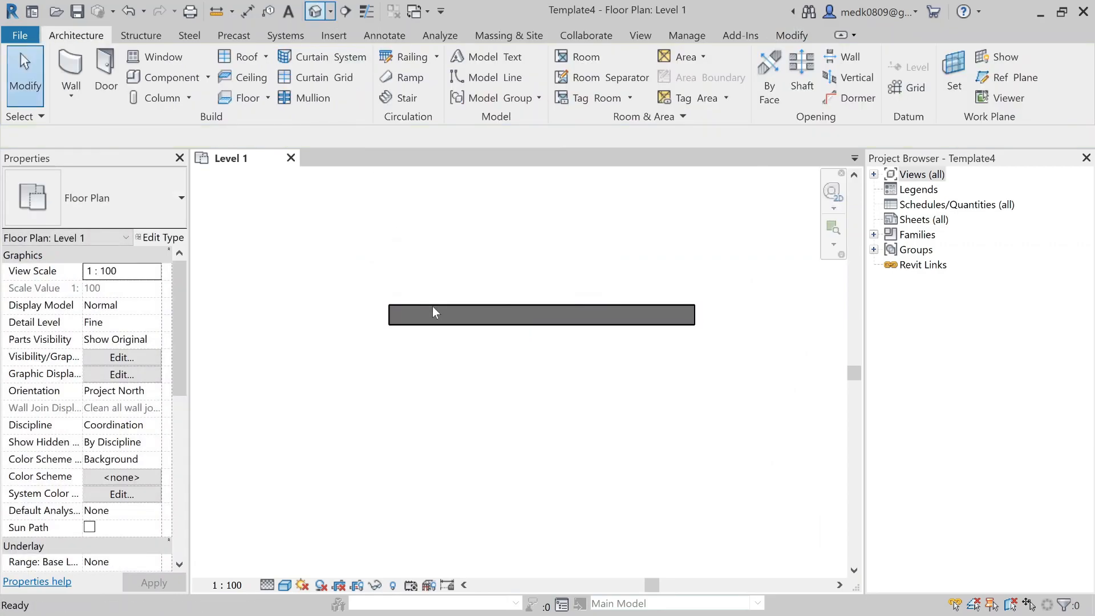
# Step: Open the default 3D view and set its detail level to Fine and its visual style to Realistic
pyautogui.moveTo(452, 318); pyautogui.dragTo(340, 362, button='middle')
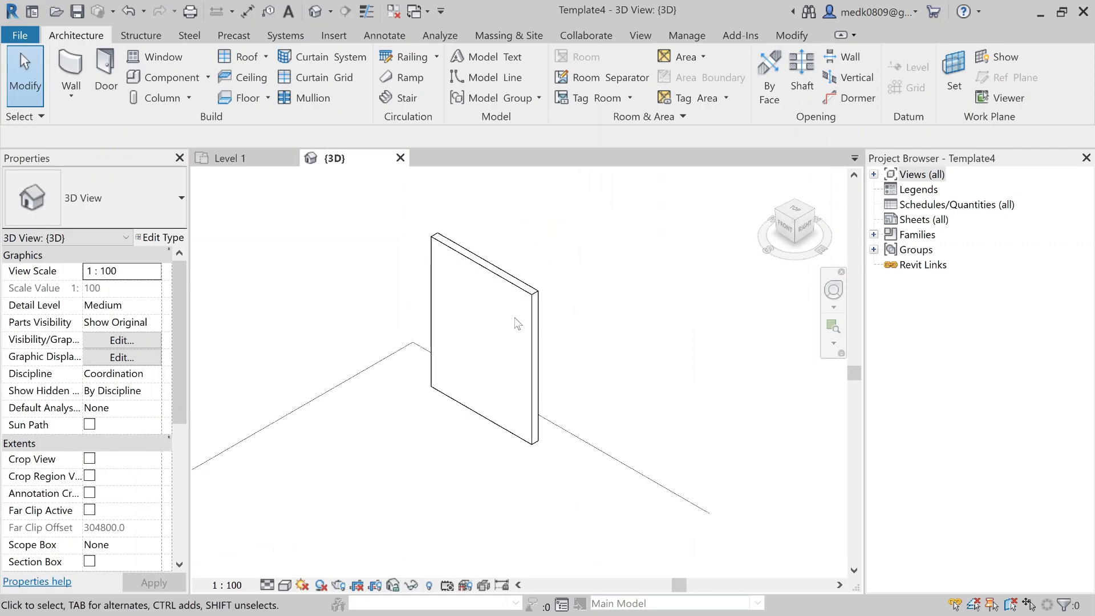
pyautogui.scroll(-1, 518, 324)
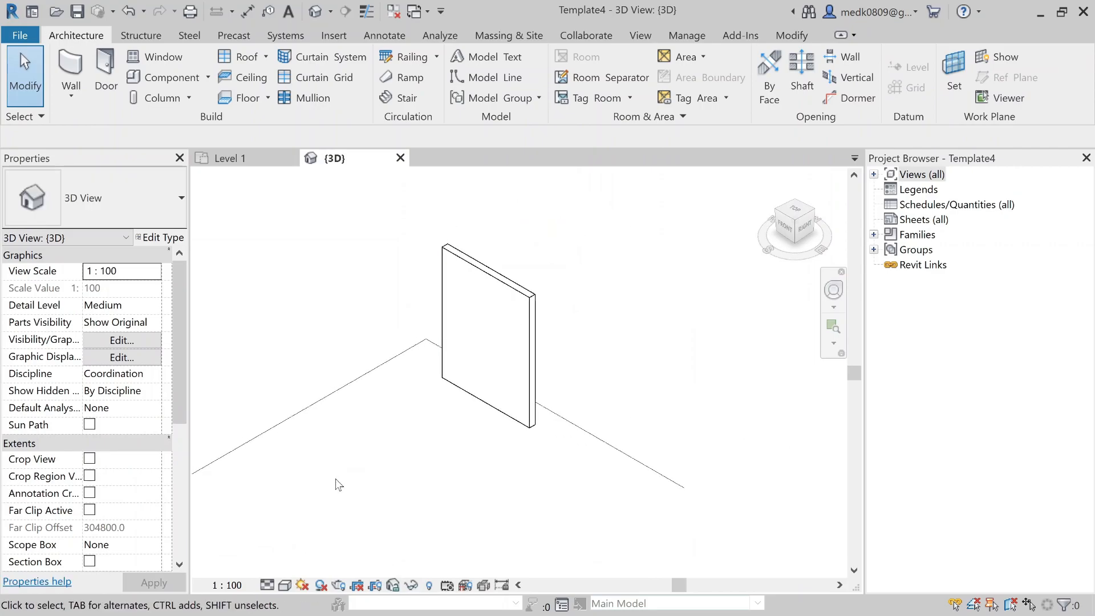
pyautogui.click(272, 585)
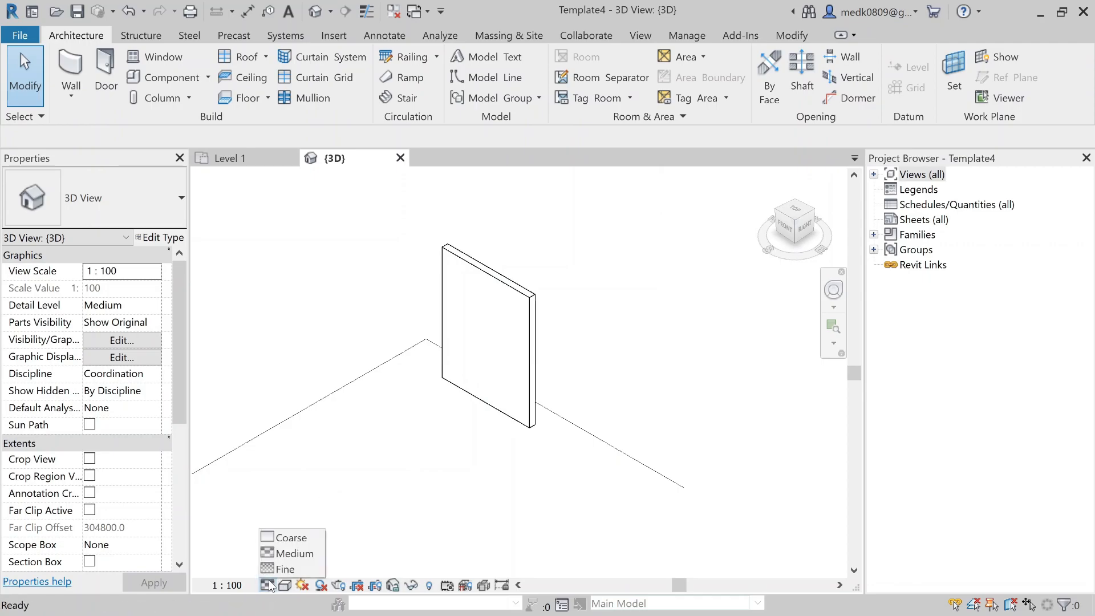
pyautogui.click(272, 569)
pyautogui.click(285, 584)
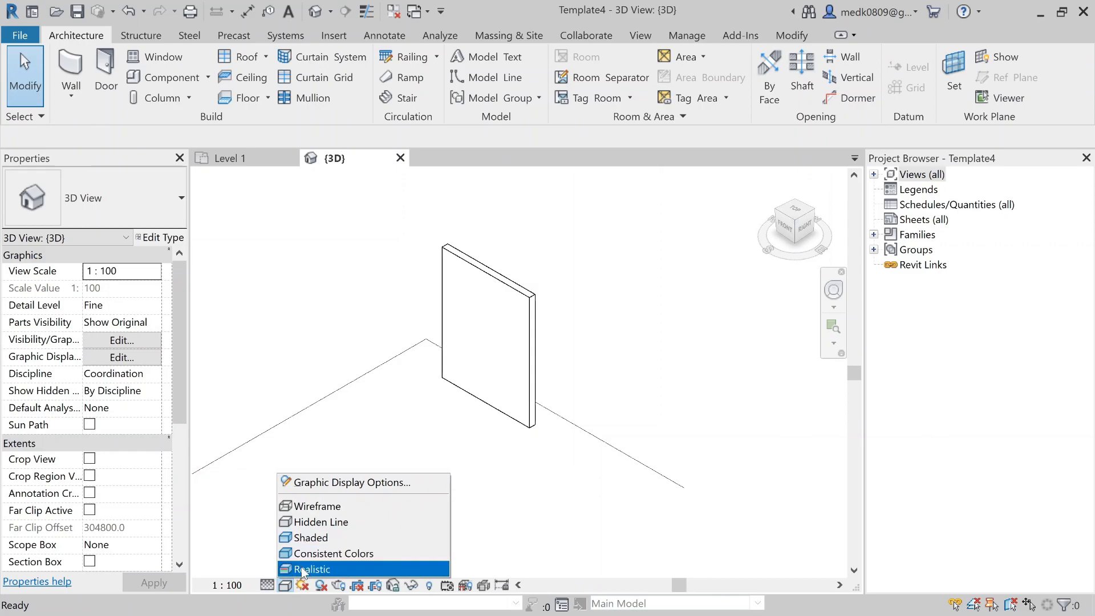
pyautogui.click(303, 566)
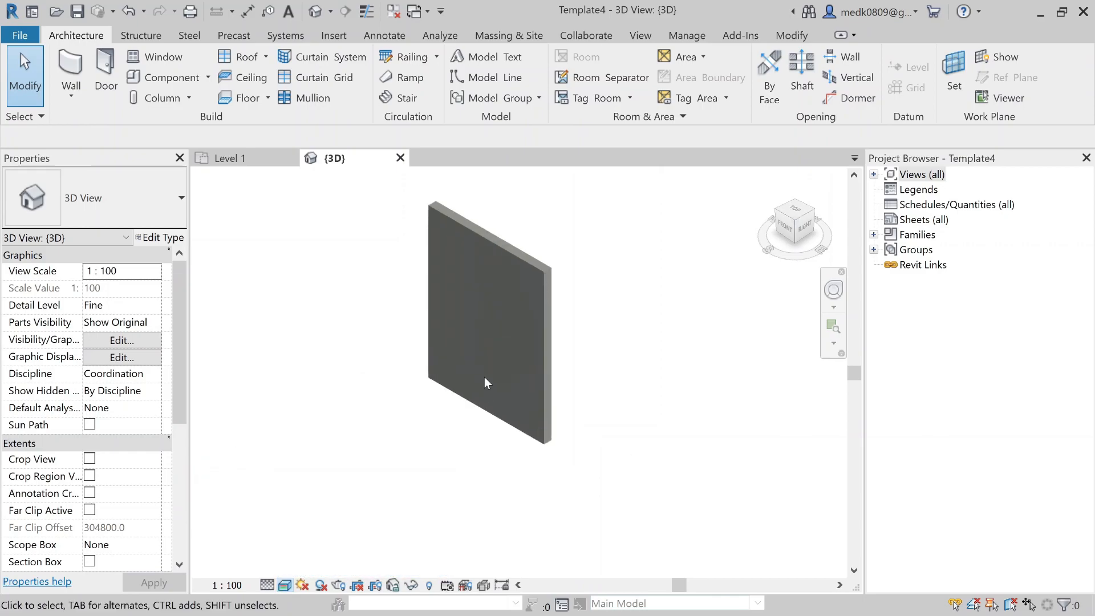
# Step: Assign the Brick Wall Limestone material to the structure layer of the drawn wall's type, Wall 1
pyautogui.click(466, 228)
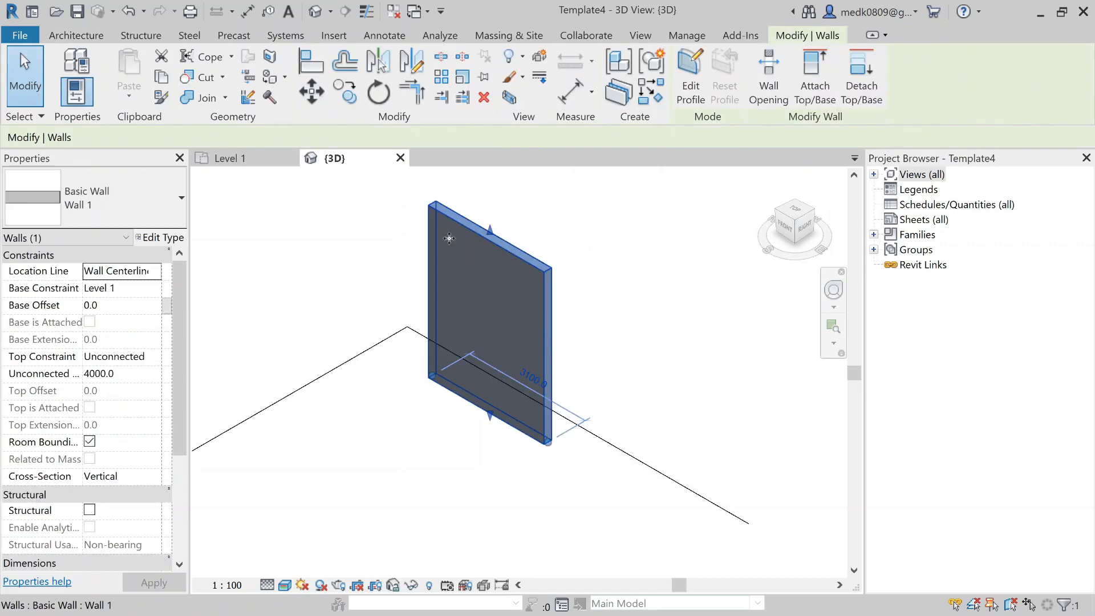
pyautogui.click(153, 238)
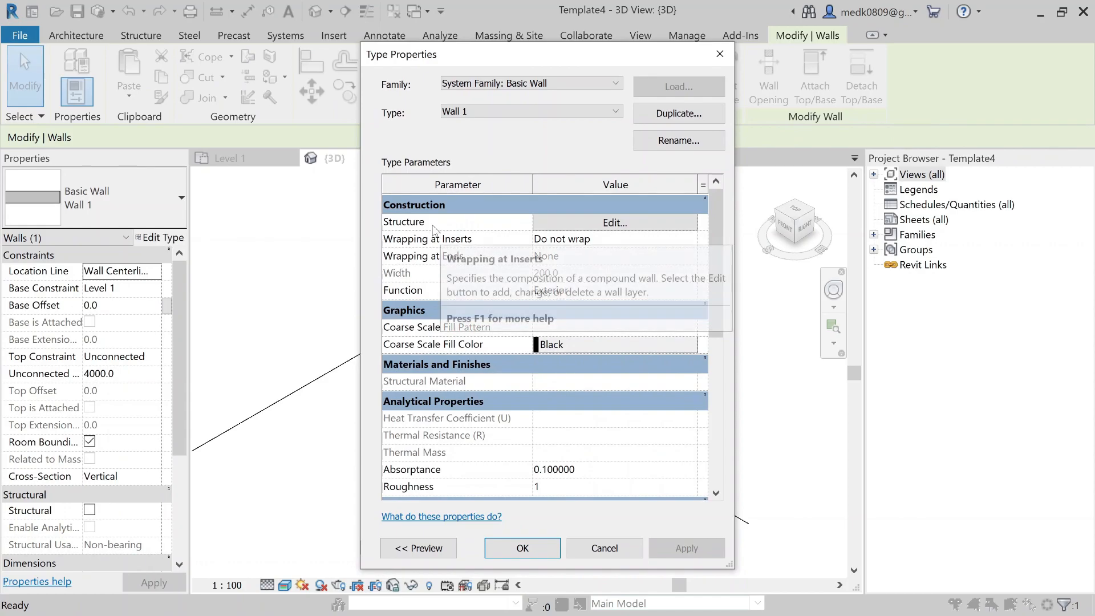
pyautogui.click(568, 223)
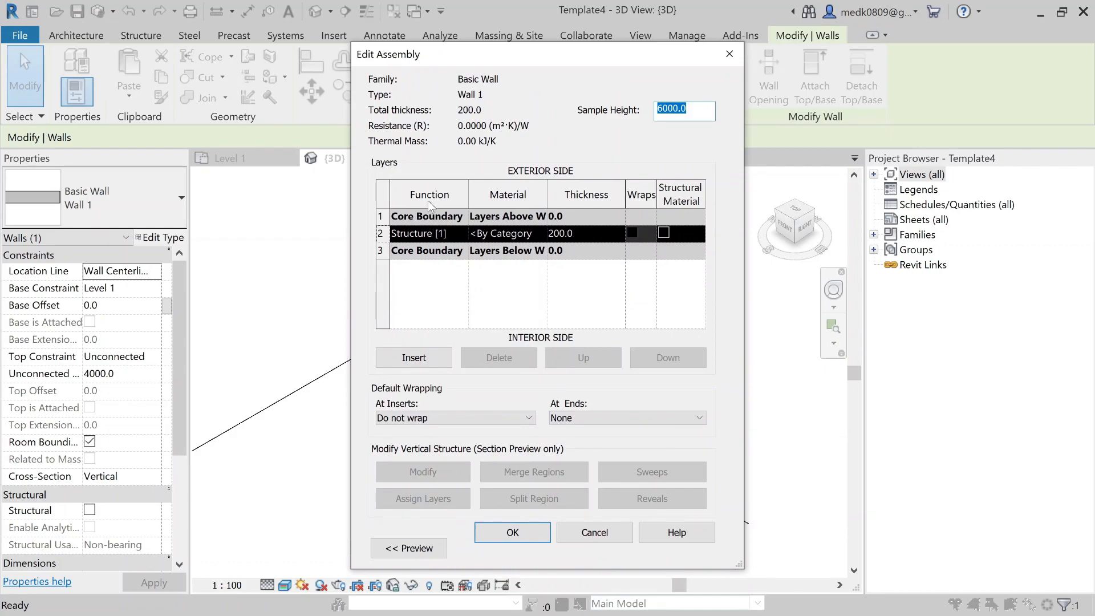
pyautogui.click(536, 234)
pyautogui.click(539, 234)
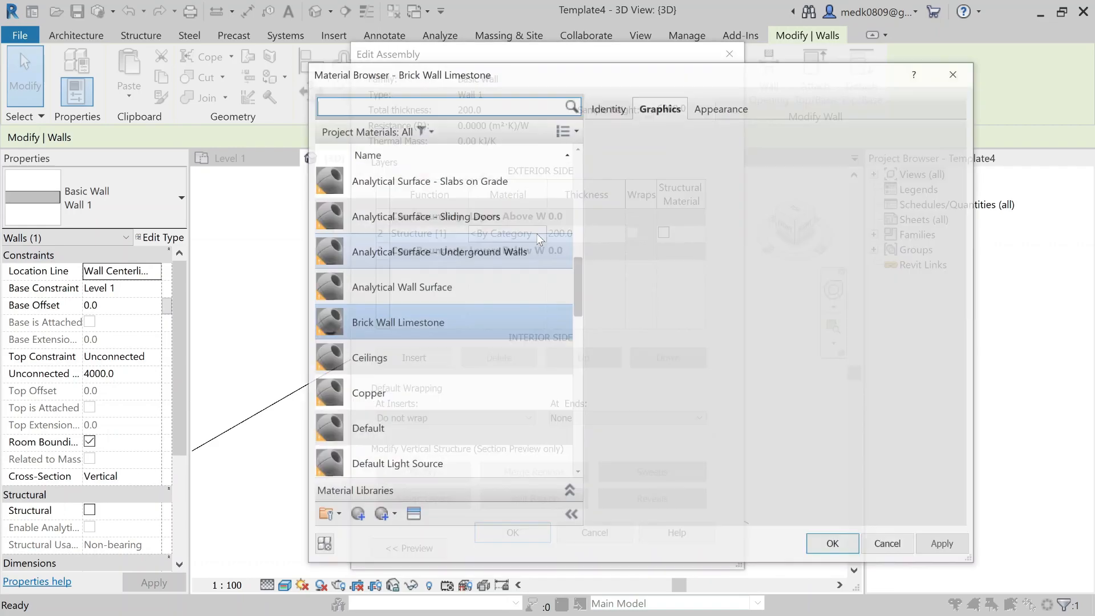
pyautogui.click(392, 318)
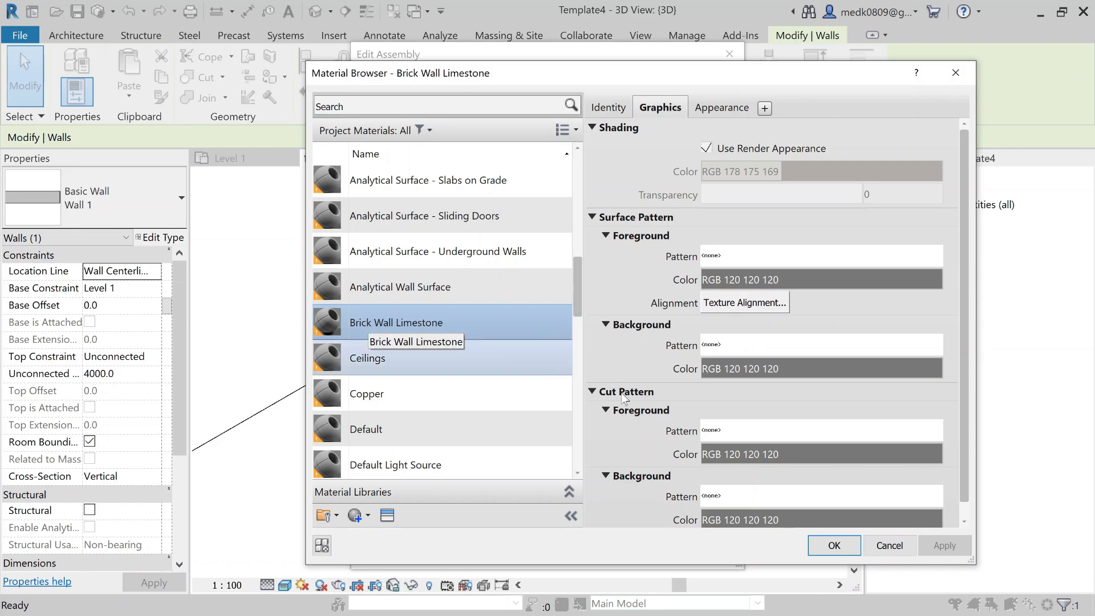
pyautogui.click(889, 544)
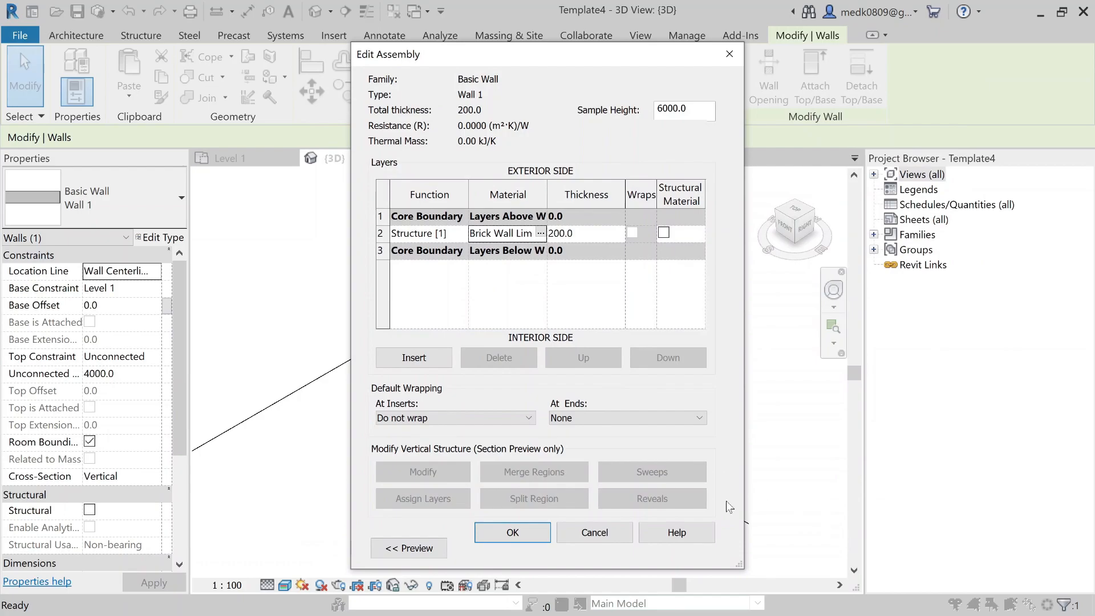
pyautogui.click(515, 532)
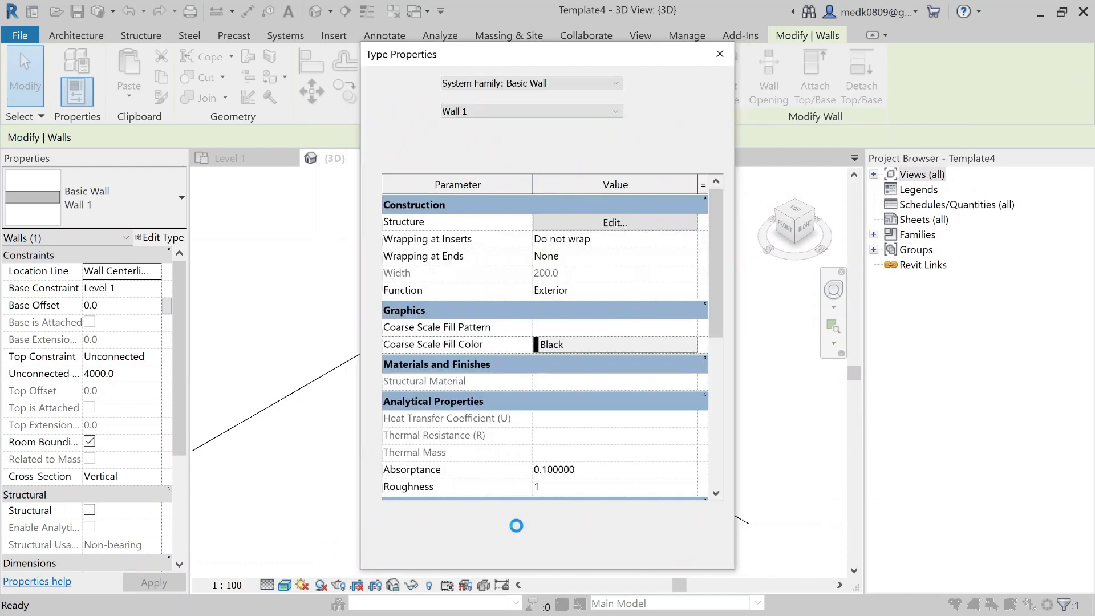
pyautogui.click(684, 547)
pyautogui.click(555, 543)
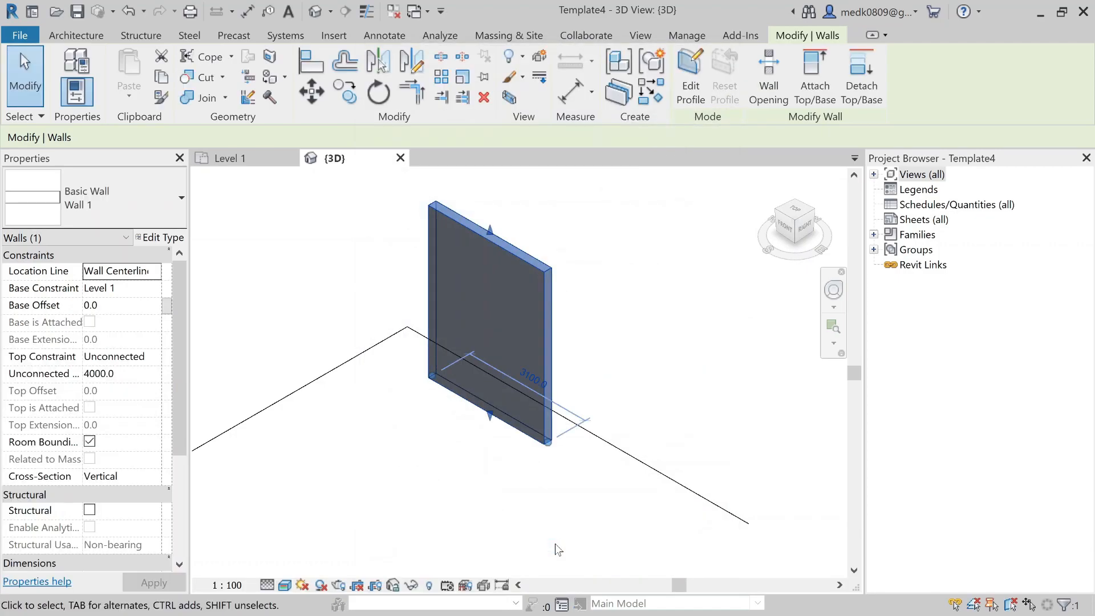
pyautogui.press('Escape')
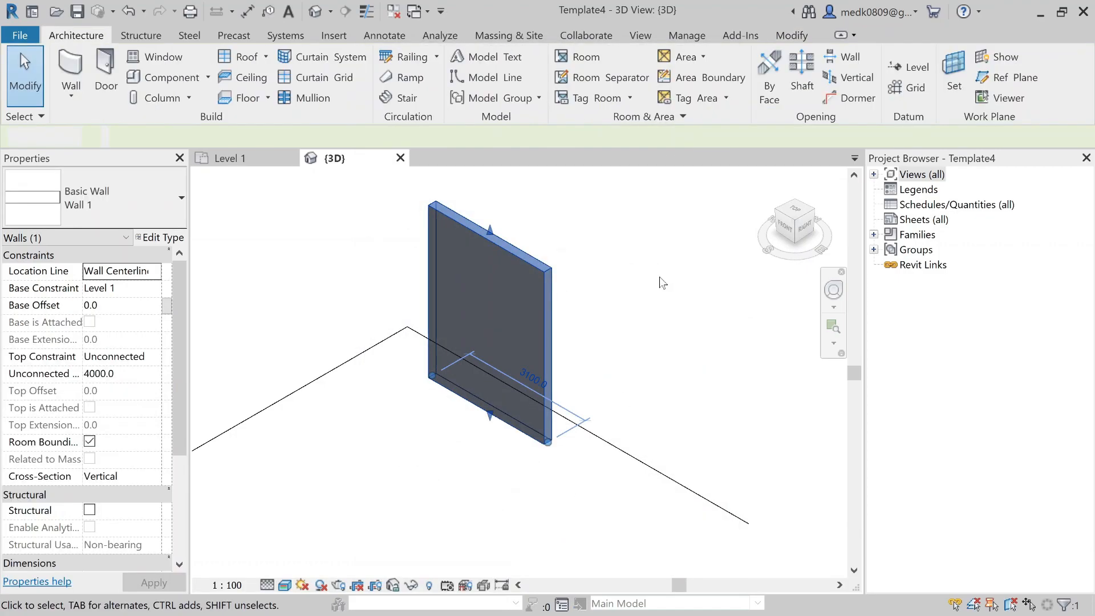
# Step: Examine the size and appearance of the stone texture on the wall's faces in the 3D view
pyautogui.scroll(3, 471, 308)
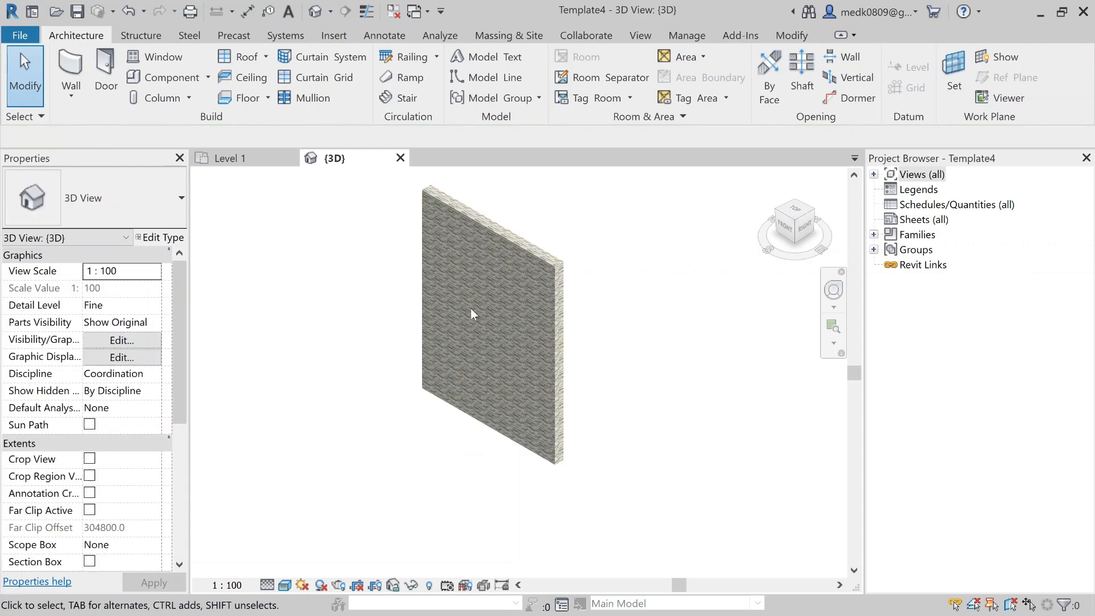
pyautogui.scroll(3, 470, 308)
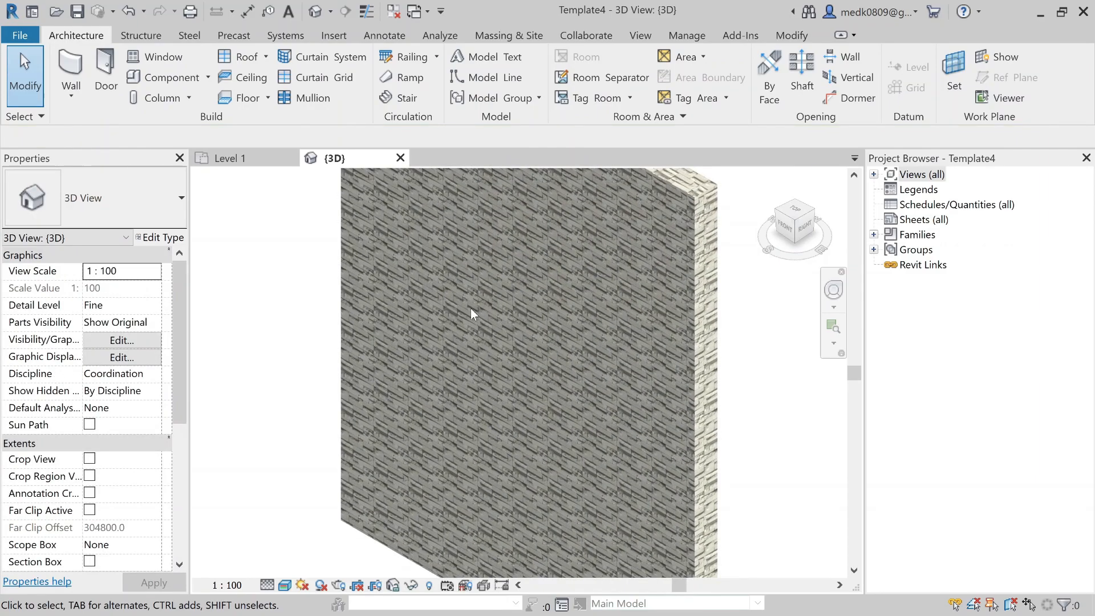
pyautogui.scroll(-4, 471, 308)
pyautogui.keyDown('shift'); pyautogui.moveTo(500, 324); pyautogui.dragTo(480, 296, button='middle'); pyautogui.keyUp('shift')
pyautogui.scroll(3, 487, 291)
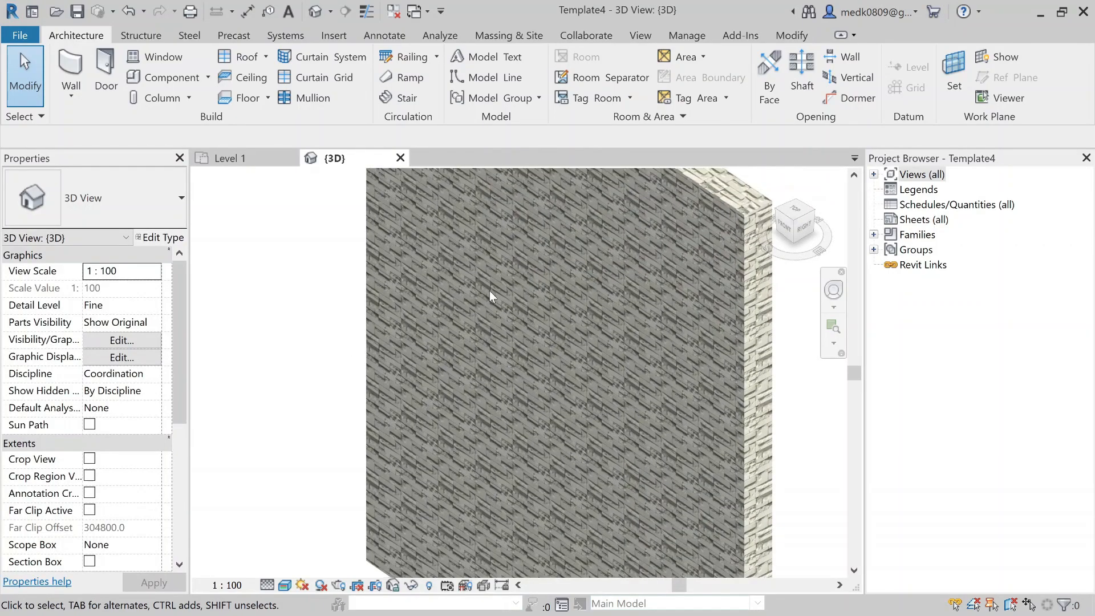
pyautogui.scroll(-4, 490, 296)
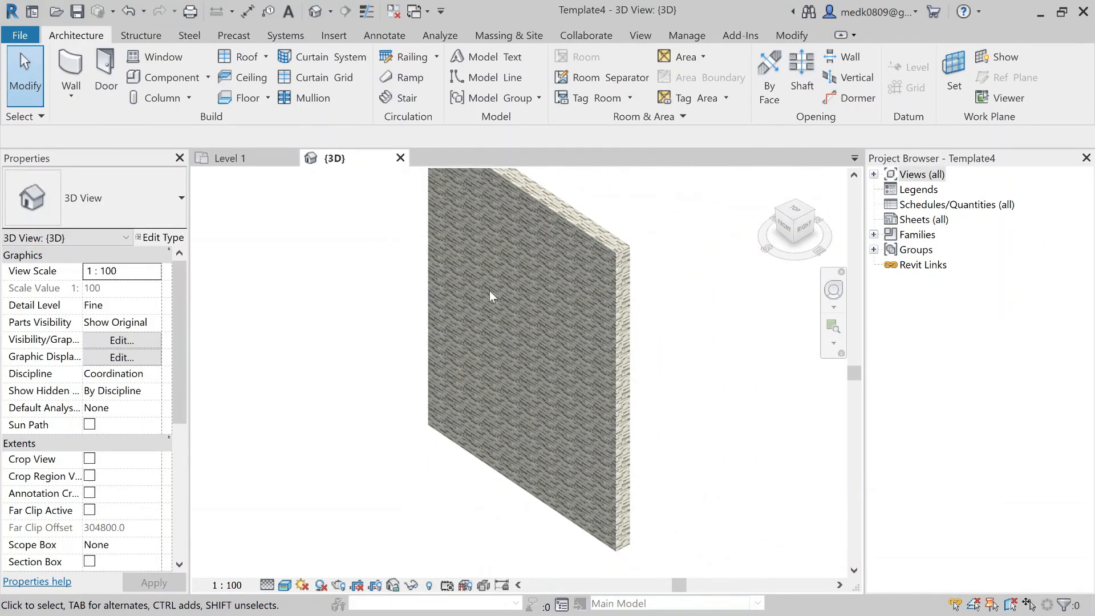
pyautogui.scroll(3, 485, 288)
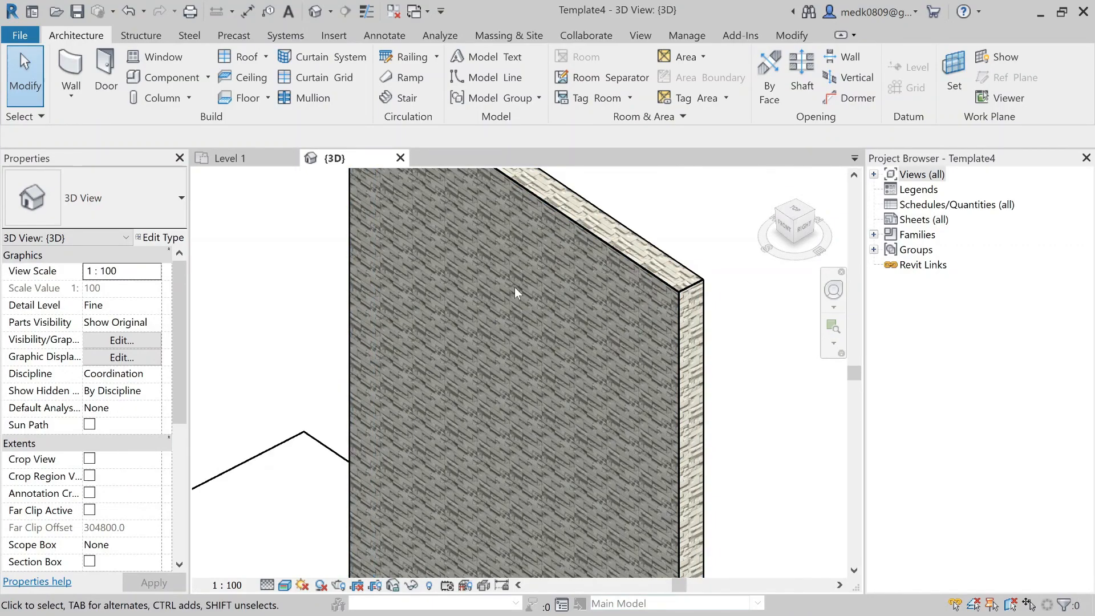
# Step: Open the Brick Wall Limestone material's appearance image, 3d-wallpaper-500x500.jpg, in the Texture Editor
pyautogui.click(687, 35)
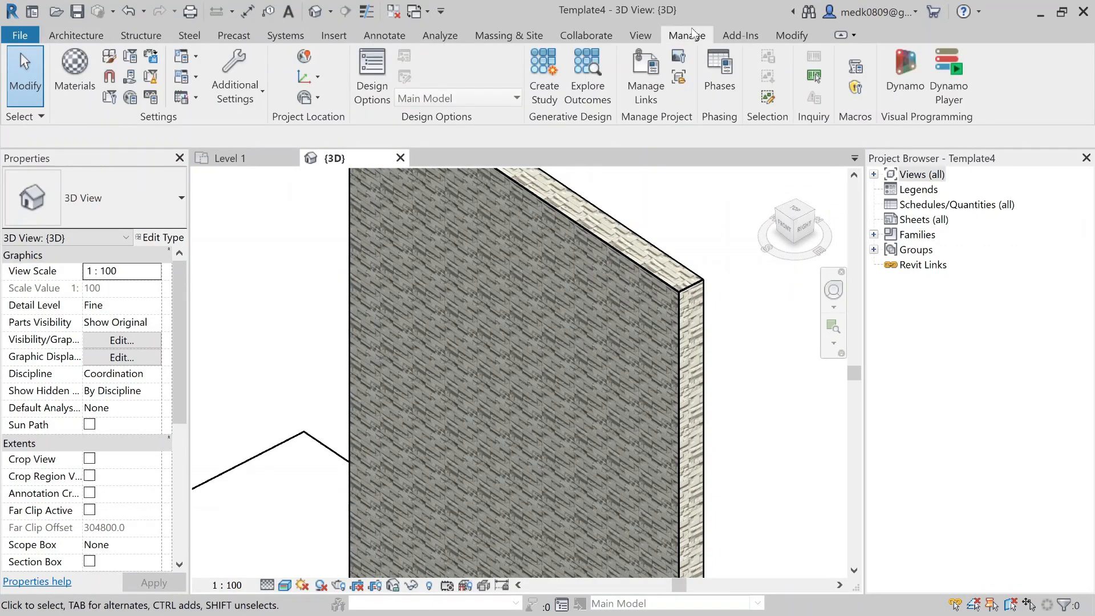
pyautogui.click(56, 87)
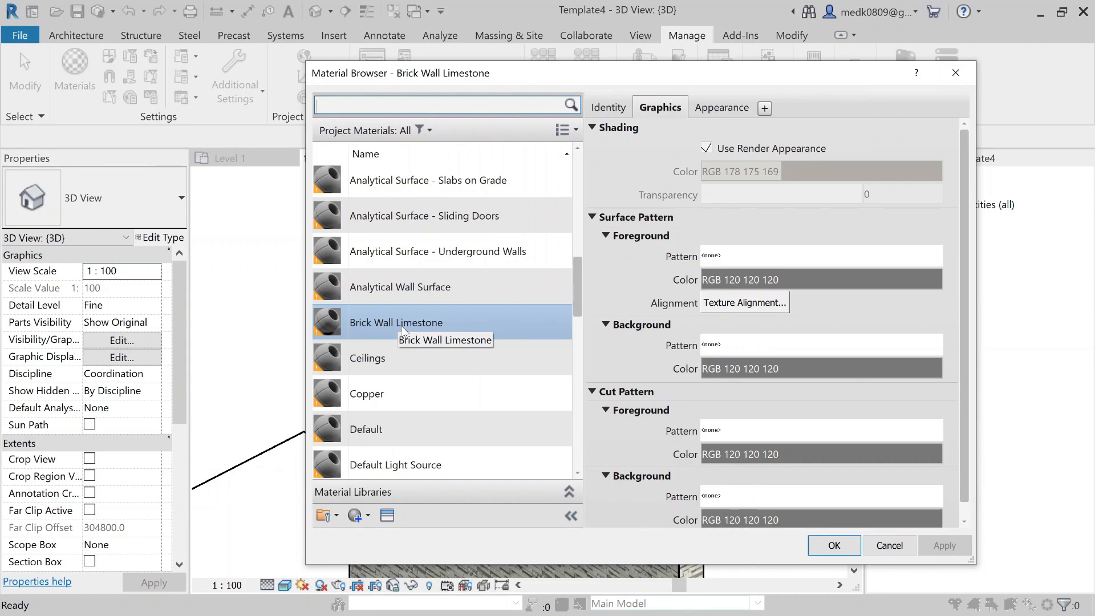
pyautogui.click(723, 108)
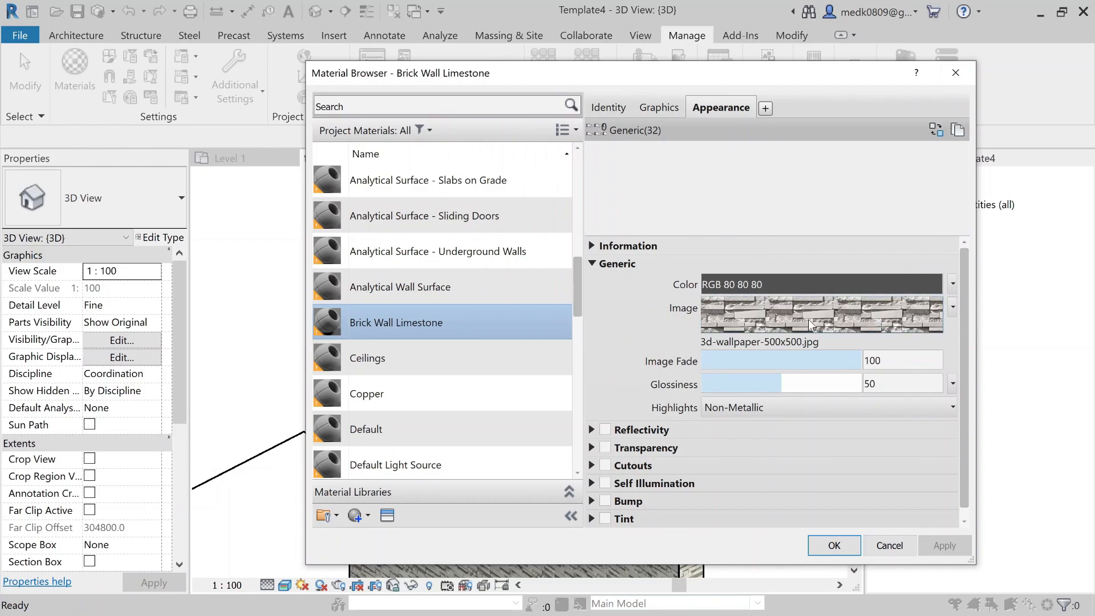
pyautogui.click(809, 323)
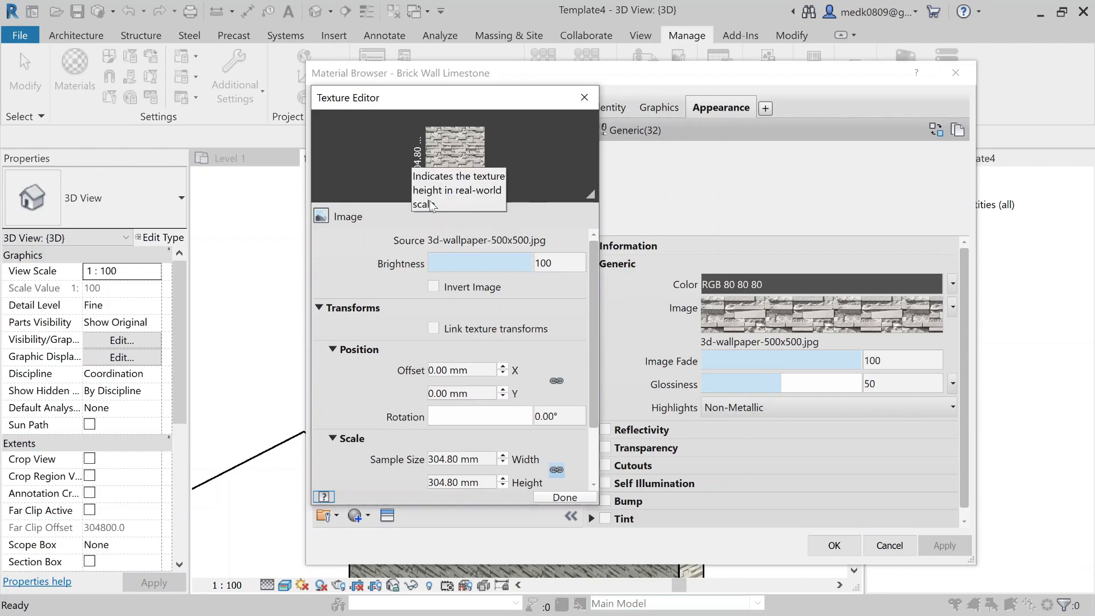
# Step: Set the texture's sample size to 450 mm in width and height, and apply the change to the material
pyautogui.moveTo(591, 313); pyautogui.dragTo(591, 369)
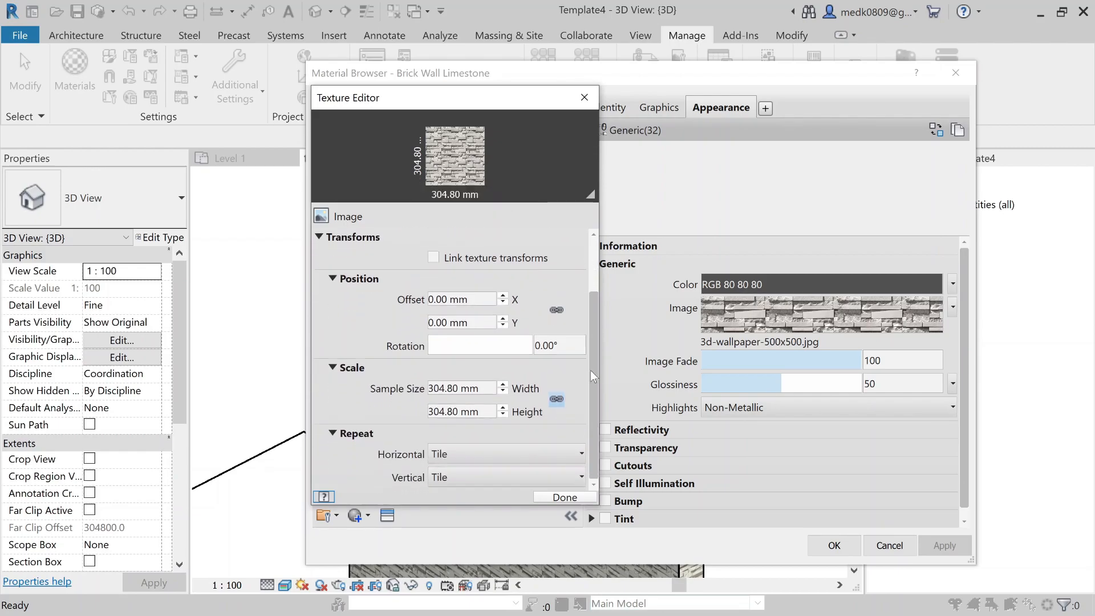
pyautogui.click(435, 387)
pyautogui.moveTo(483, 388); pyautogui.dragTo(345, 395)
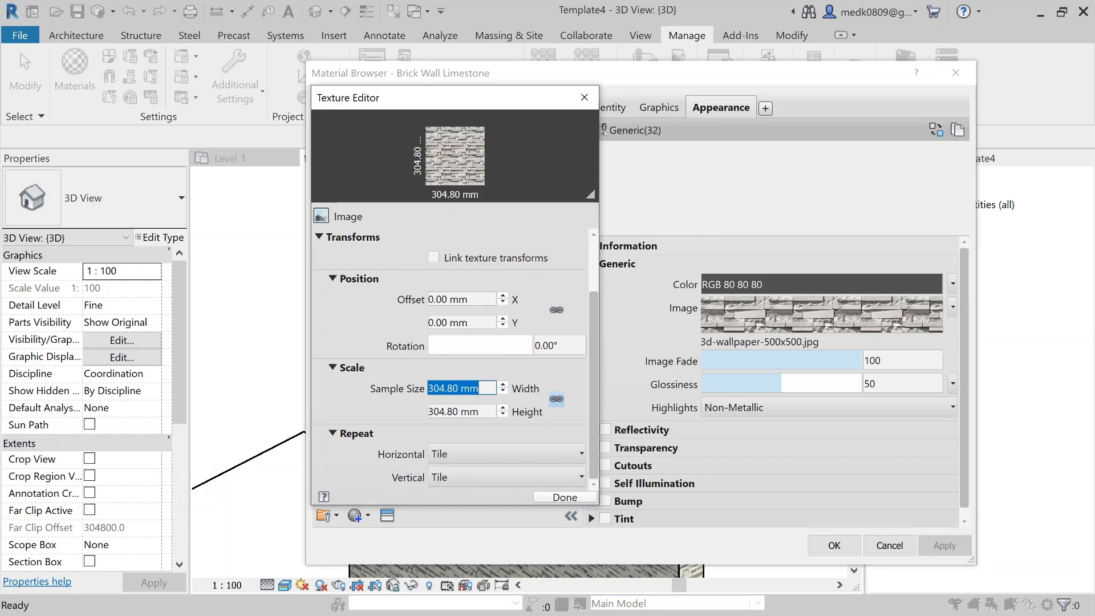
pyautogui.write('45')
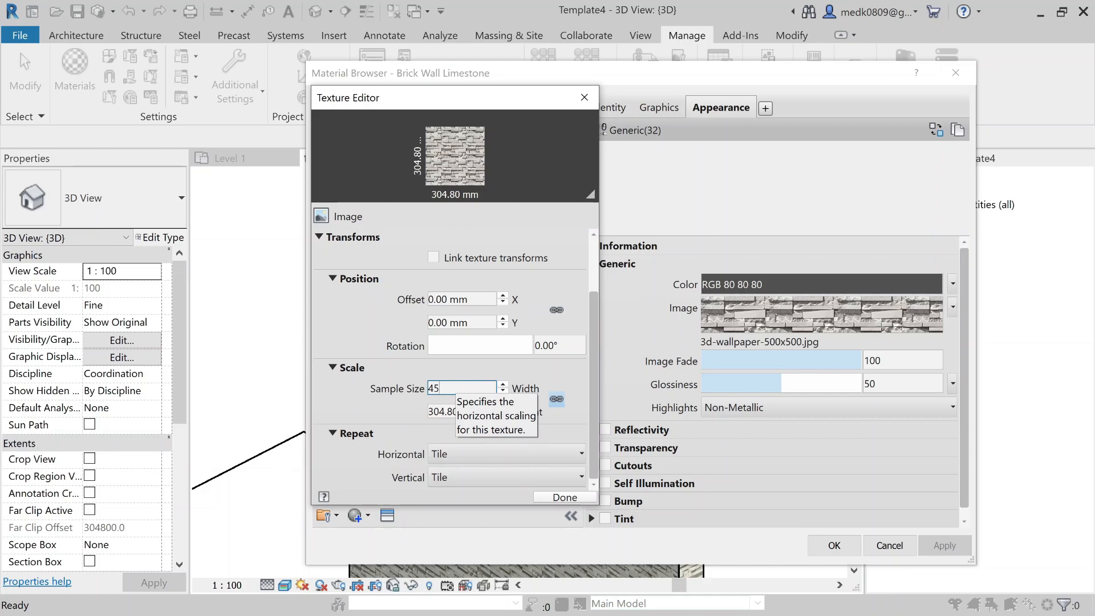
pyautogui.write('0')
pyautogui.press('Tab')
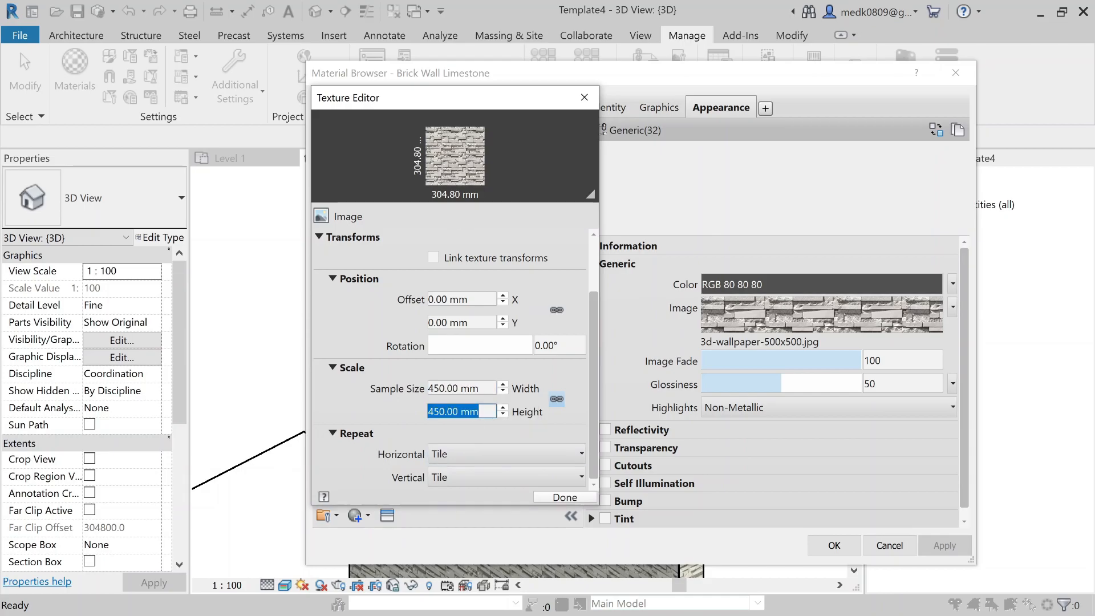
pyautogui.click(557, 399)
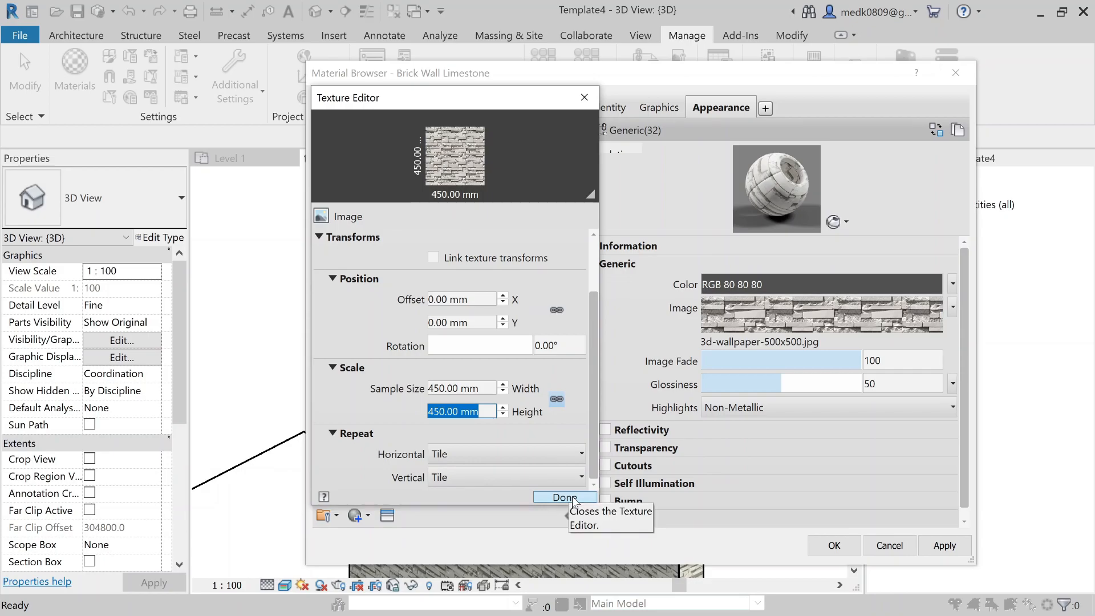
pyautogui.click(572, 496)
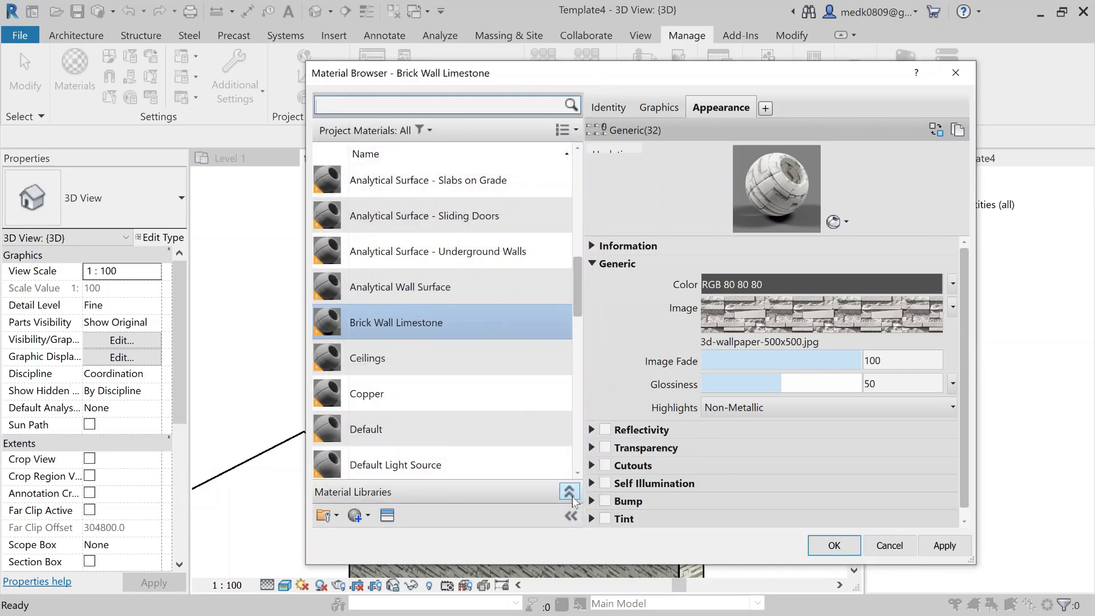
pyautogui.click(933, 546)
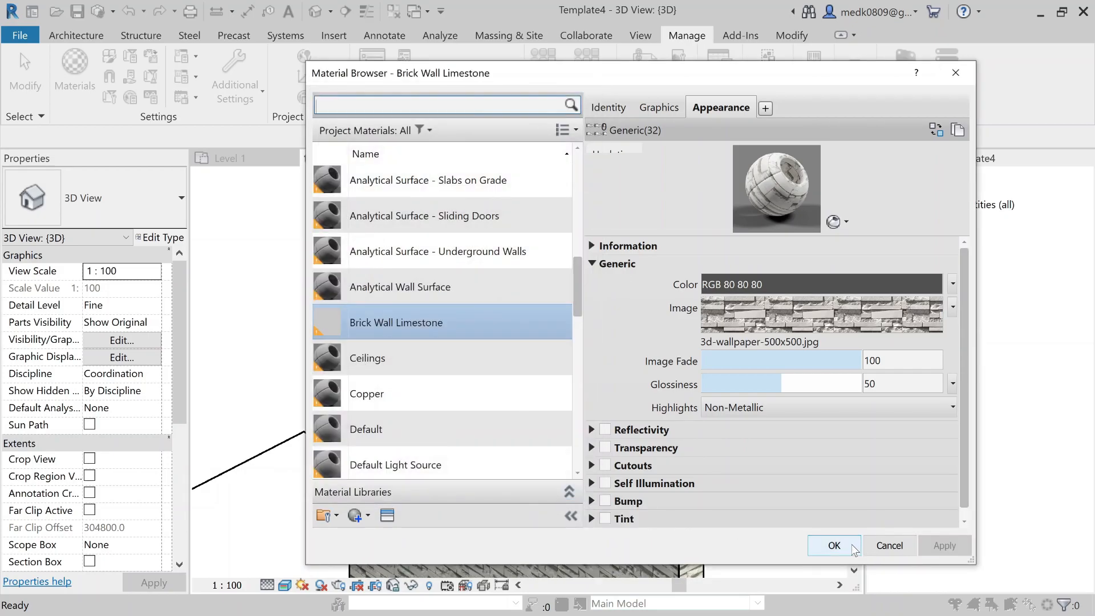
# Step: Close the material settings and examine the resized stone texture on the wall's faces in the 3D view
pyautogui.click(853, 546)
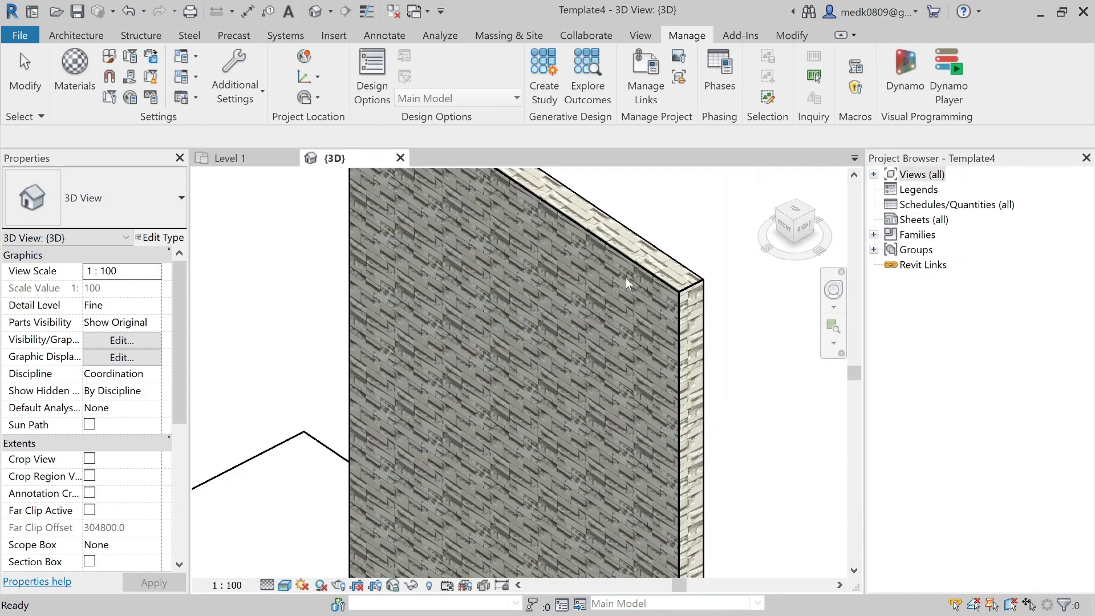
pyautogui.scroll(3, 625, 272)
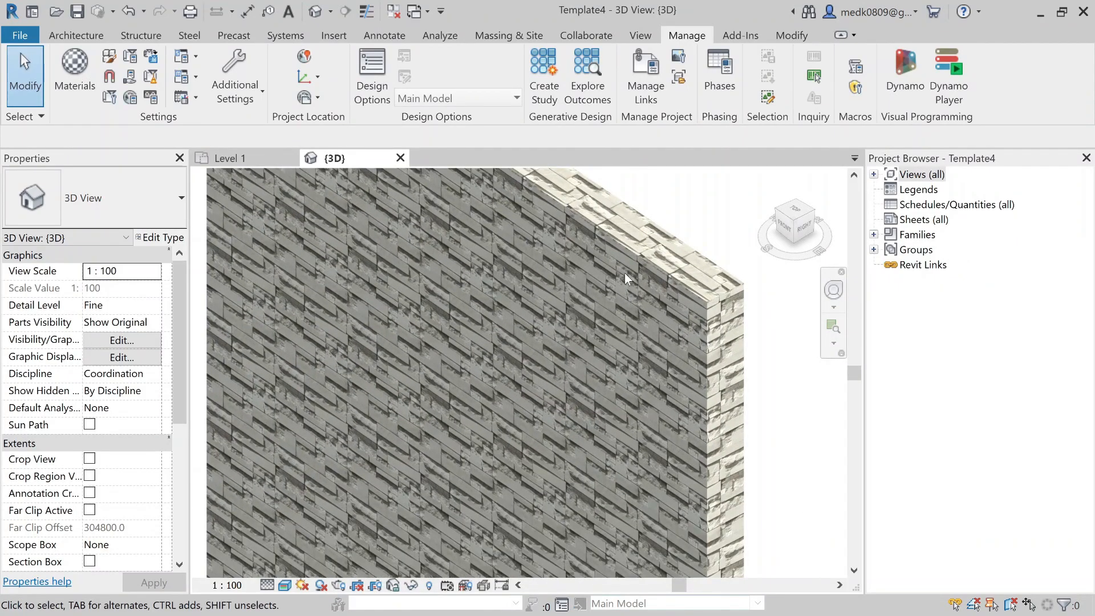
pyautogui.scroll(-2, 624, 273)
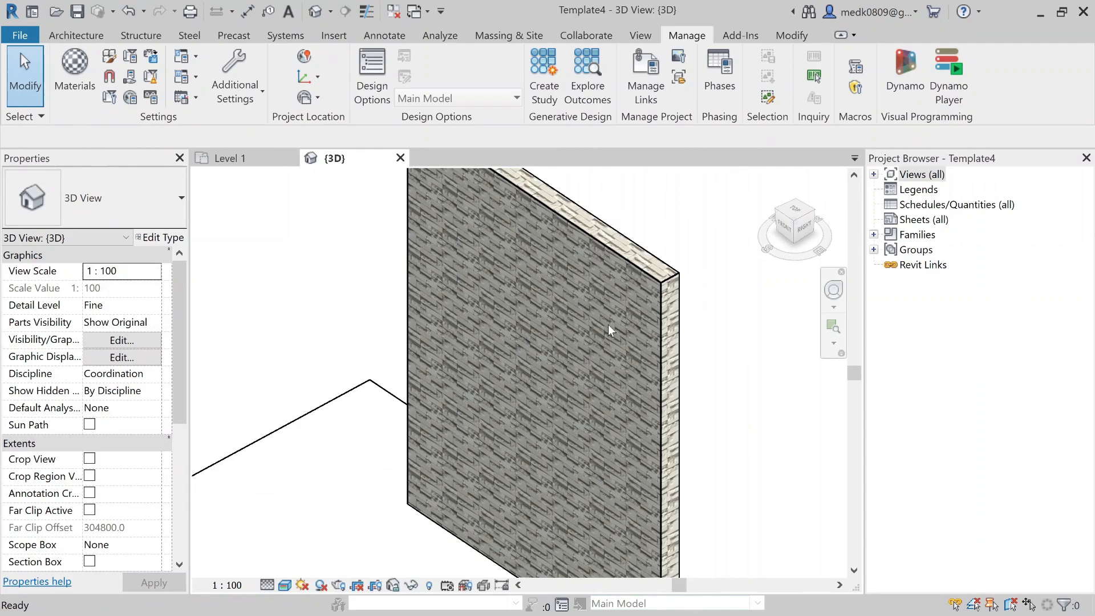
pyautogui.scroll(1, 608, 324)
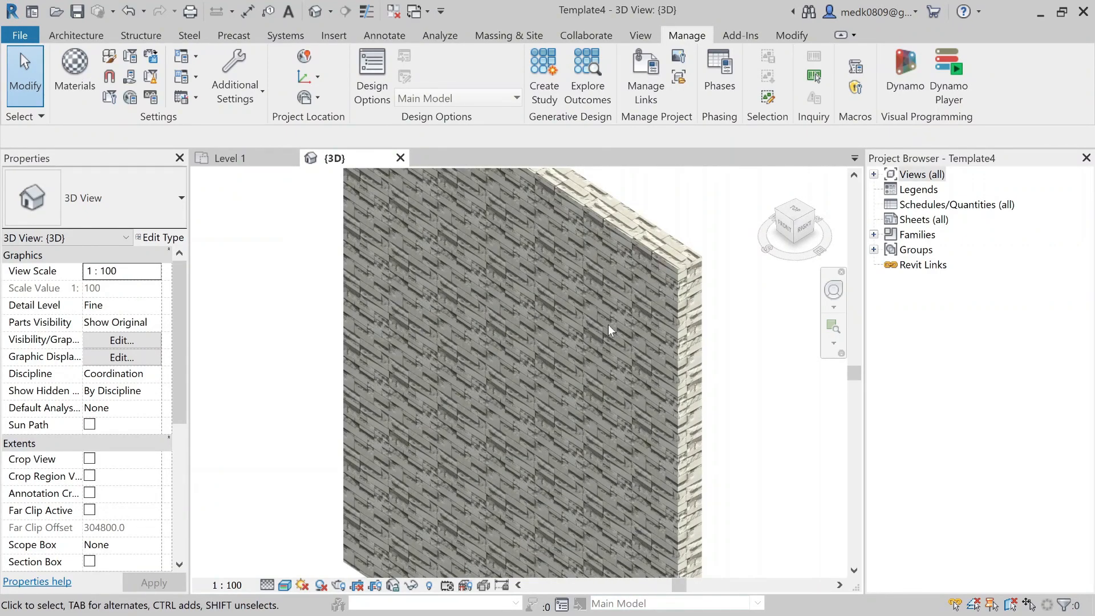
pyautogui.scroll(-1, 608, 324)
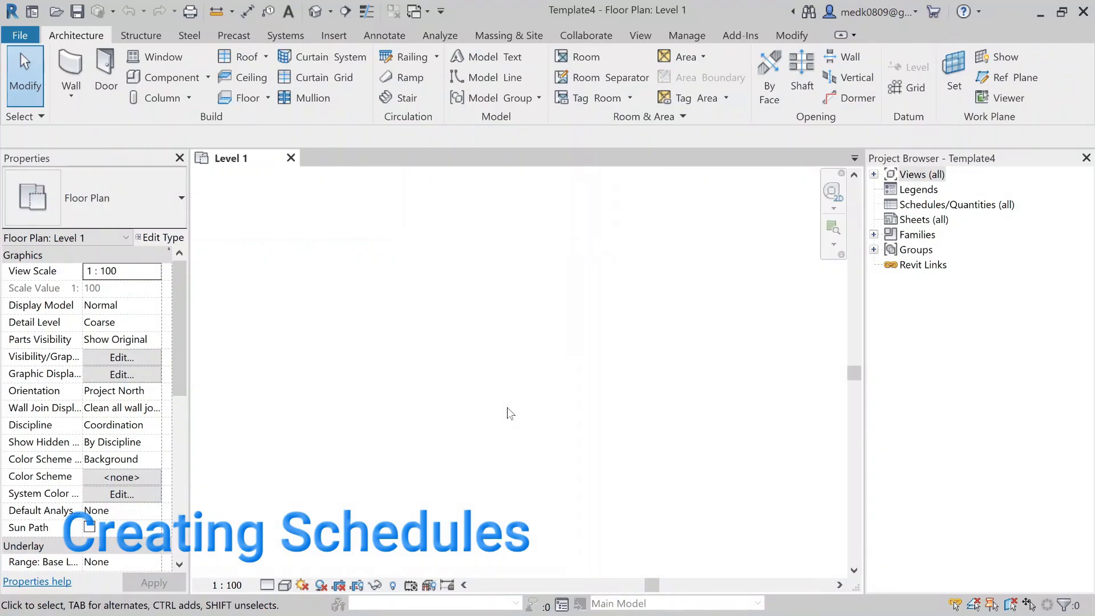
# Step: Start a new Schedule/Quantities schedule and limit its category filter to Architecture, excluding Structure, Mechanical, Electrical and Piping
pyautogui.click(640, 37)
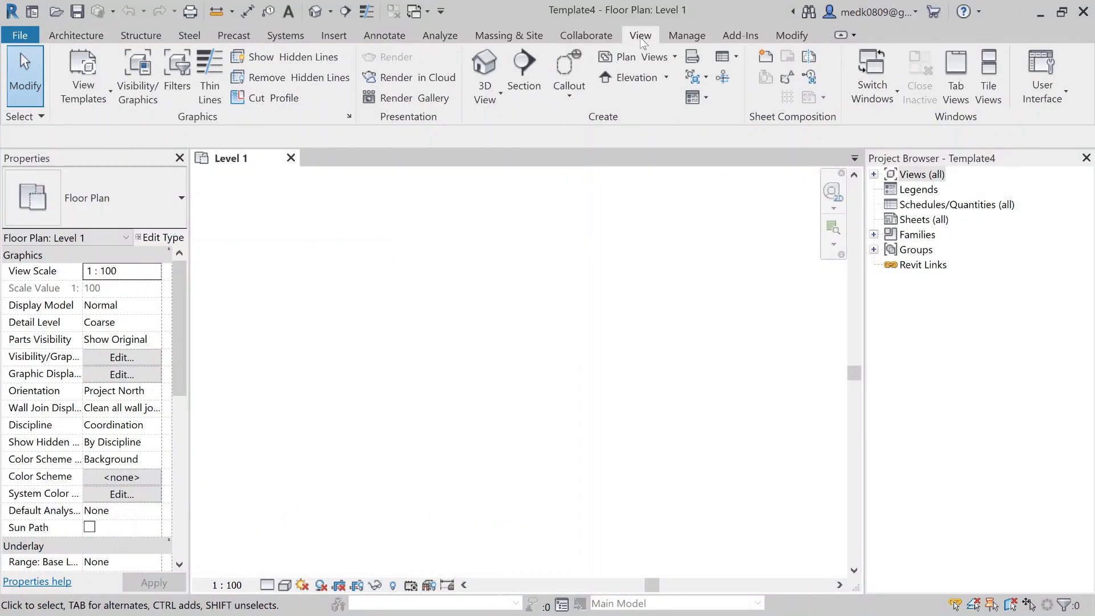
pyautogui.click(735, 61)
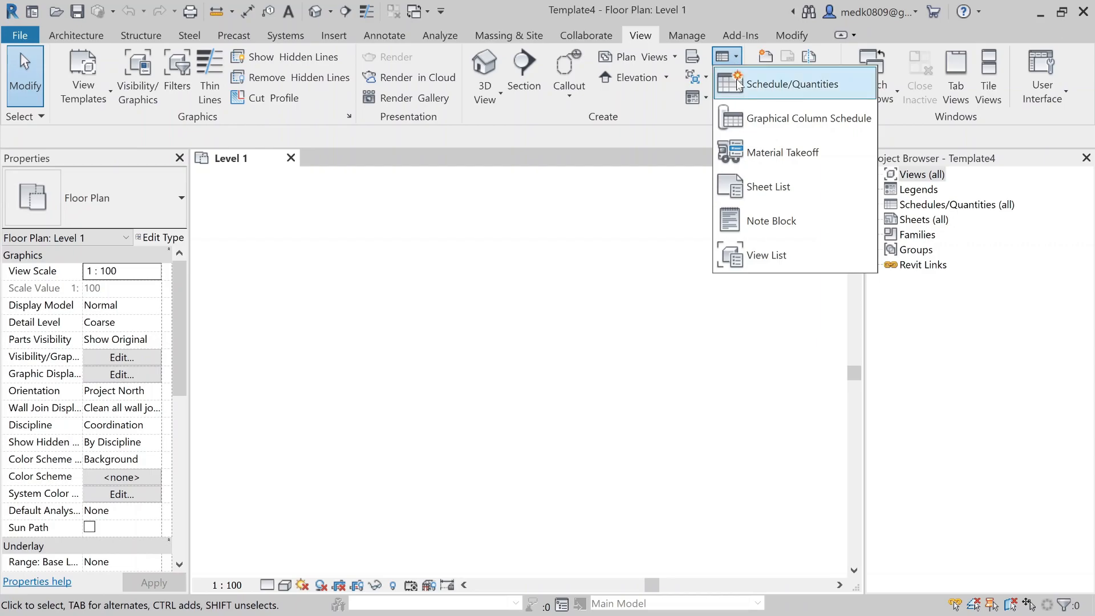
pyautogui.click(740, 84)
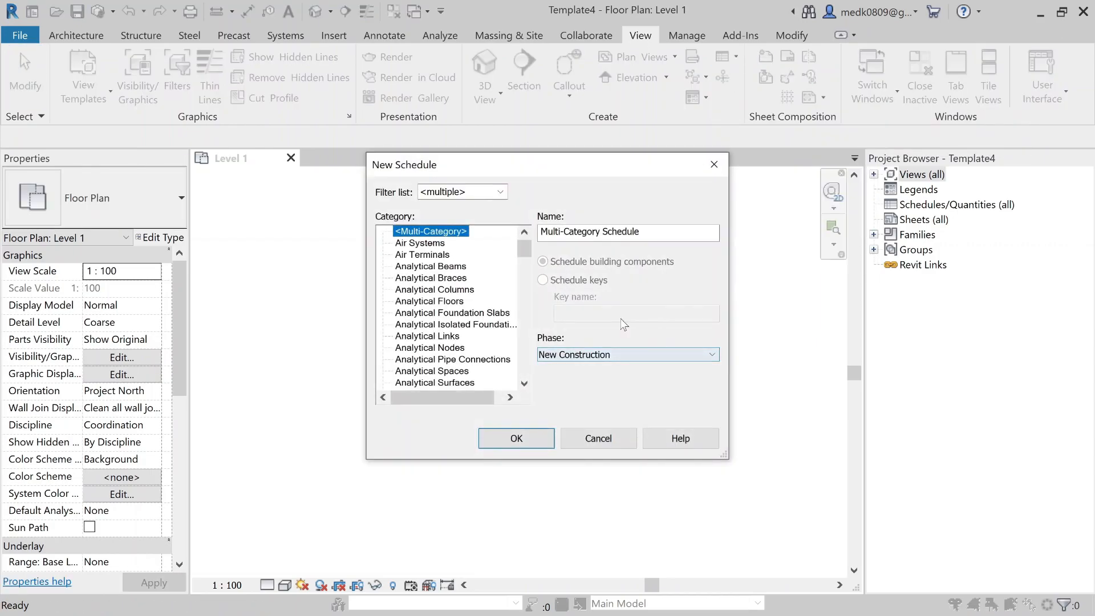
pyautogui.click(494, 197)
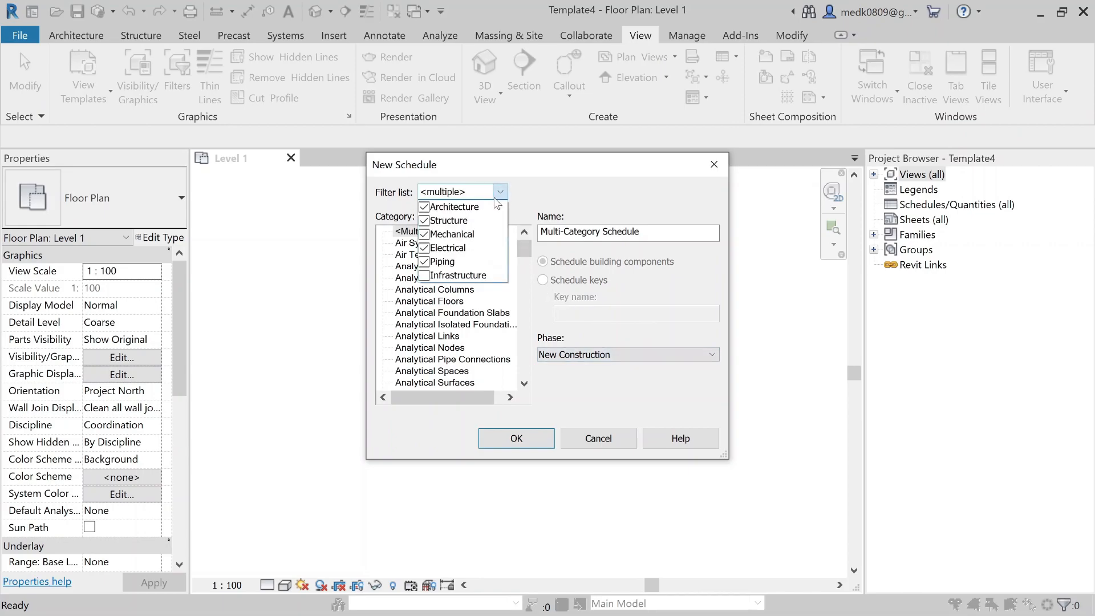
pyautogui.click(425, 220)
pyautogui.click(425, 233)
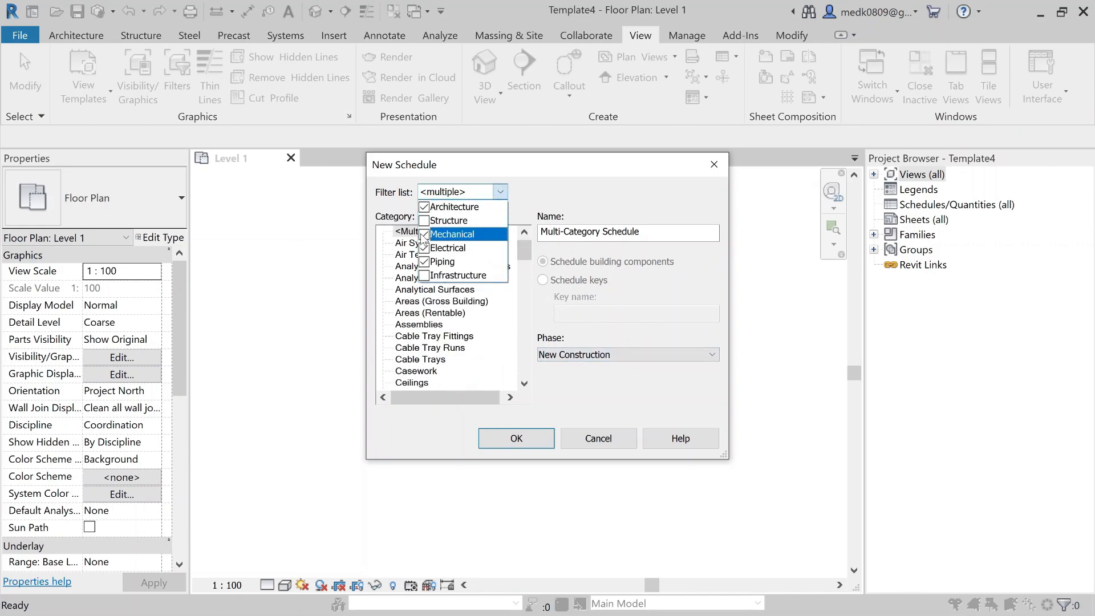
pyautogui.click(424, 247)
pyautogui.click(424, 262)
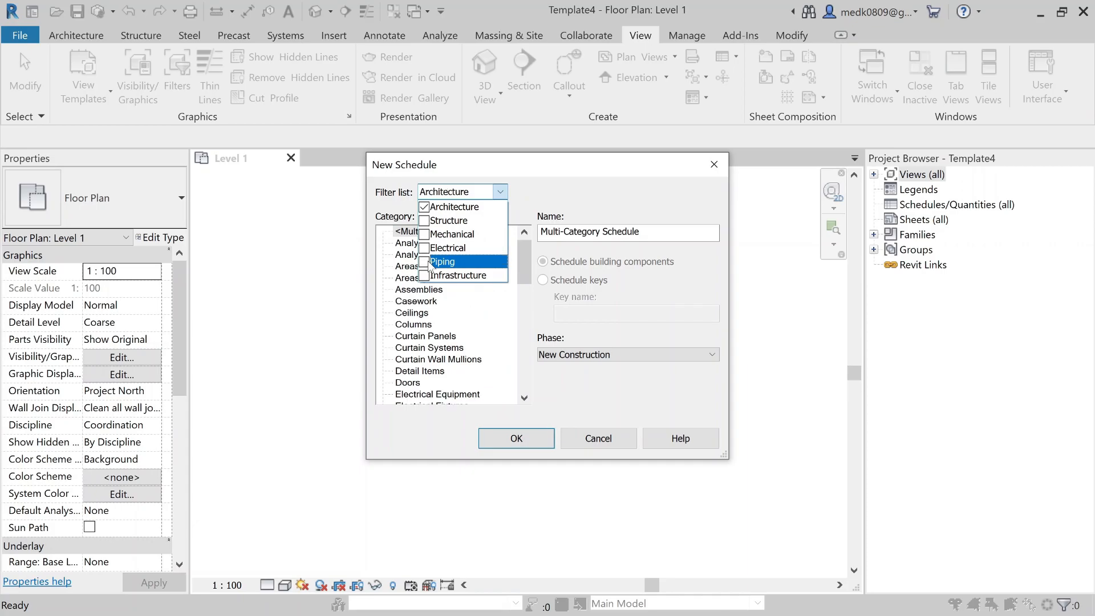
pyautogui.click(537, 280)
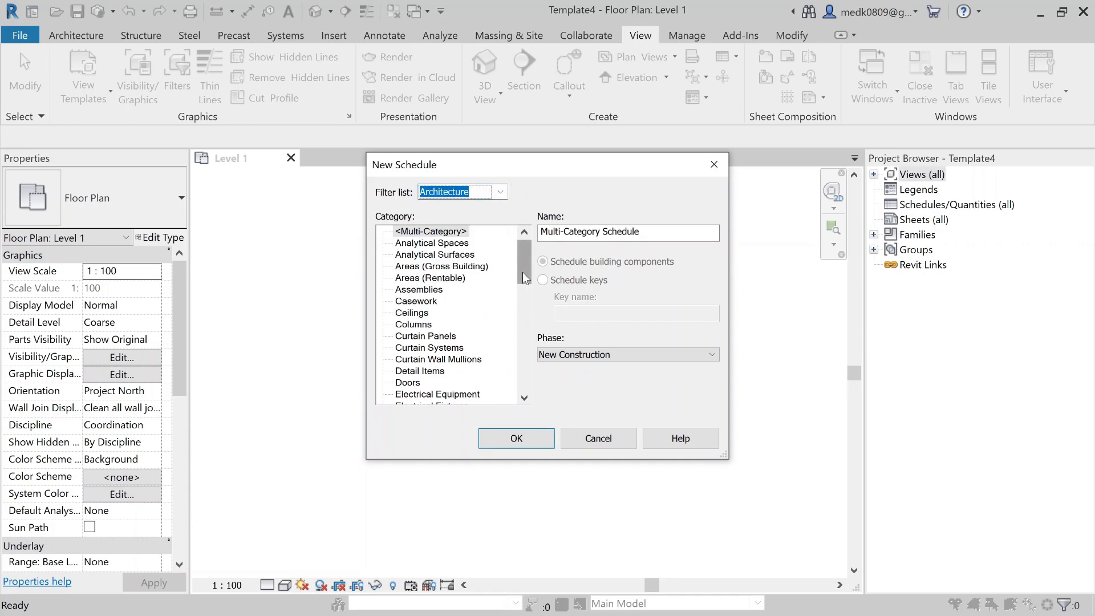
# Step: Choose the Windows category for the new schedule of building components, keeping the name Window Schedule and the New Construction phase
pyautogui.moveTo(524, 271); pyautogui.dragTo(523, 385)
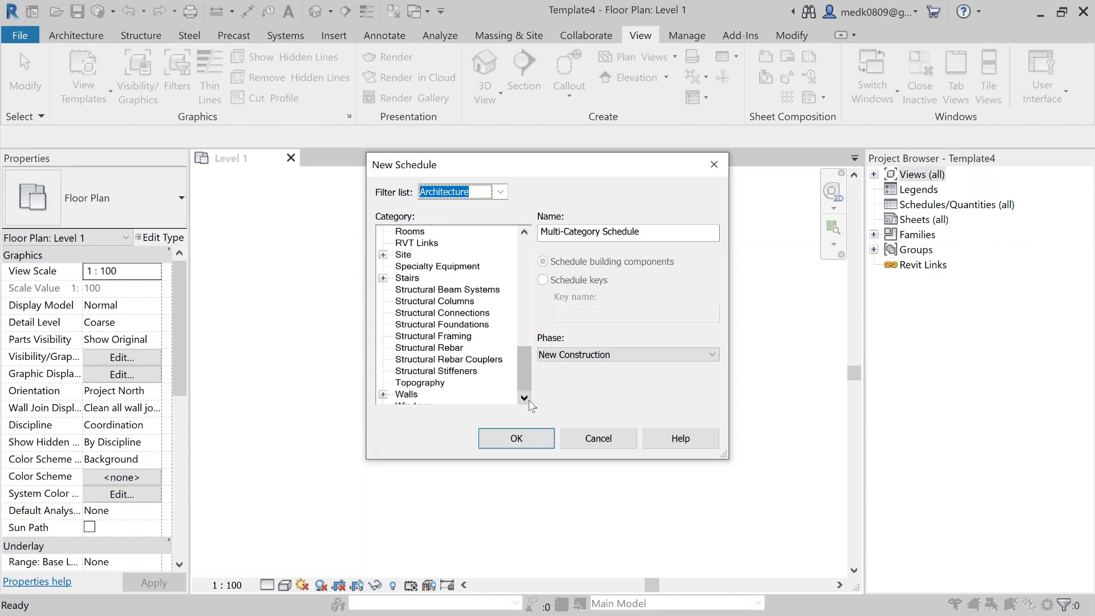
pyautogui.click(384, 395)
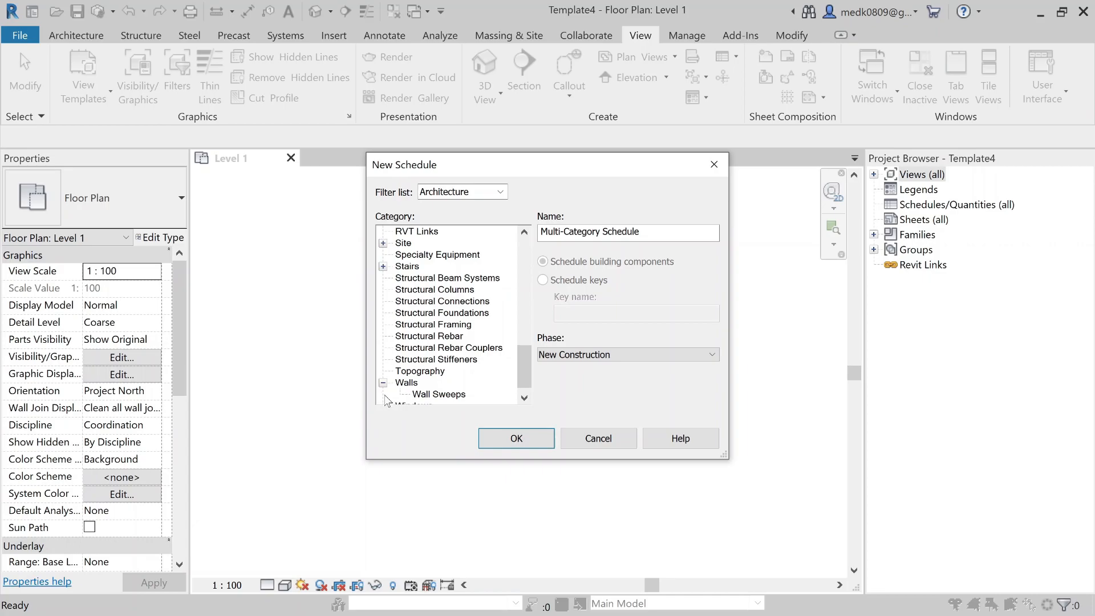
pyautogui.click(428, 396)
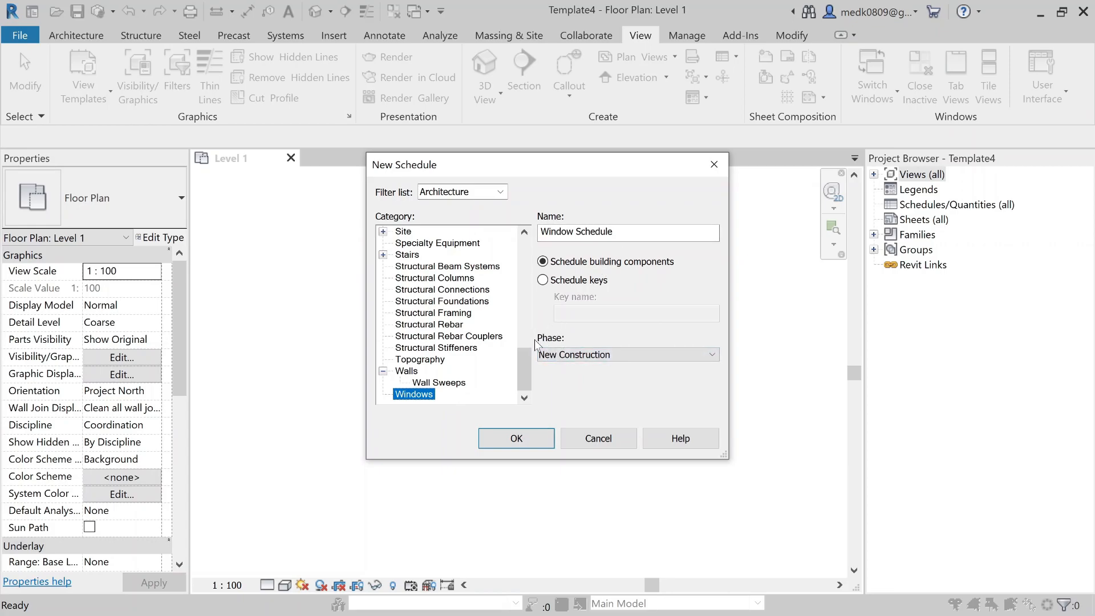
pyautogui.click(540, 438)
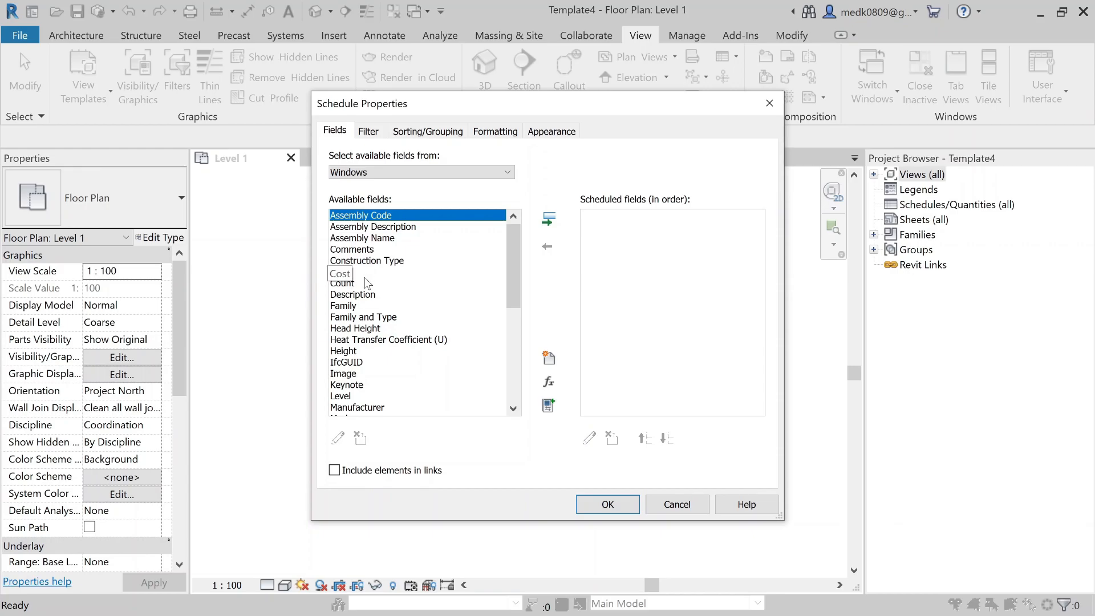
# Step: Add the Level and Height fields to the window schedule's scheduled fields
pyautogui.scroll(-2, 365, 285)
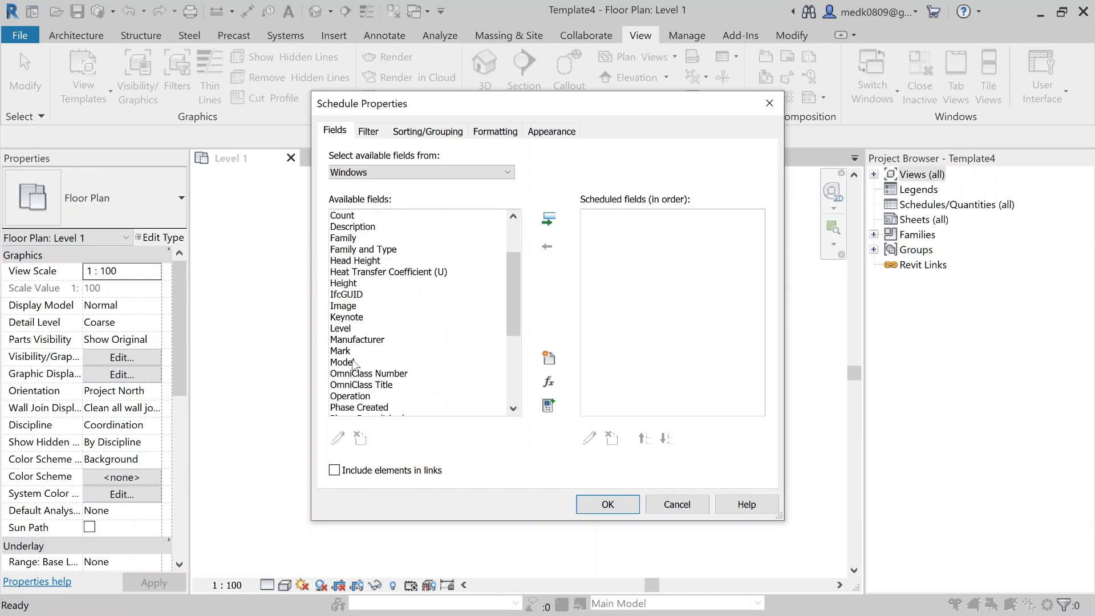
pyautogui.click(350, 331)
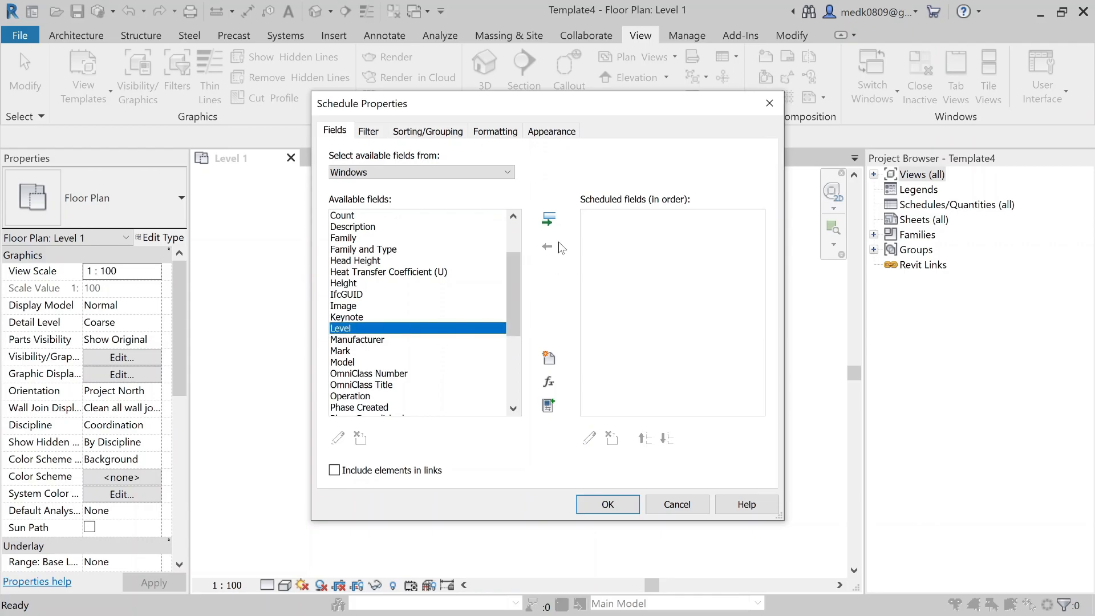
pyautogui.click(548, 219)
pyautogui.moveTo(512, 279)
pyautogui.mouseDown()
pyautogui.moveTo(519, 352)
pyautogui.moveTo(516, 284)
pyautogui.mouseUp()
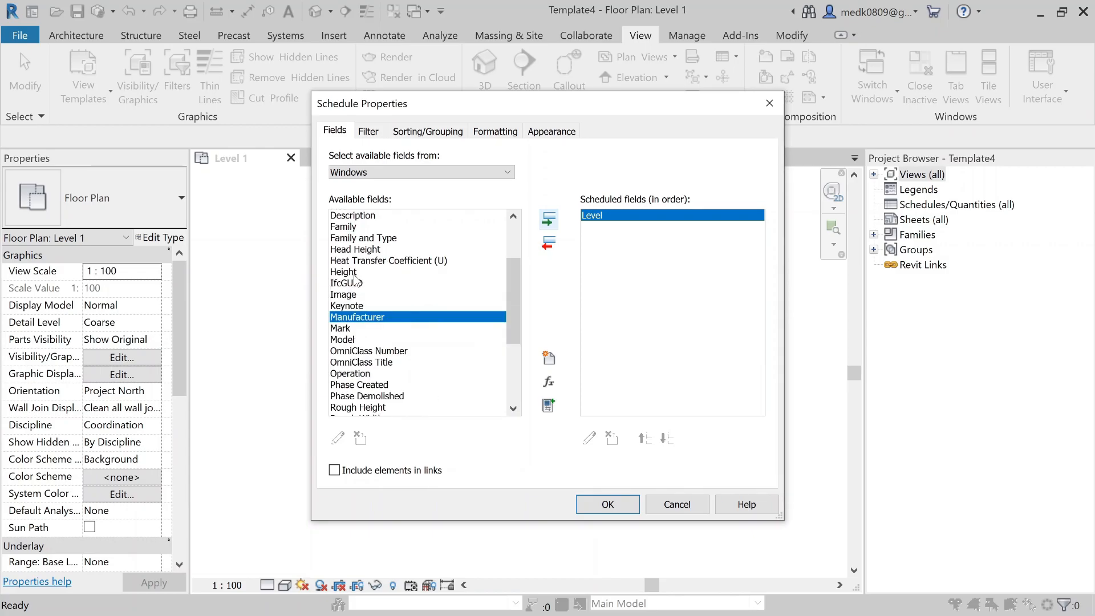
pyautogui.click(354, 274)
pyautogui.click(548, 218)
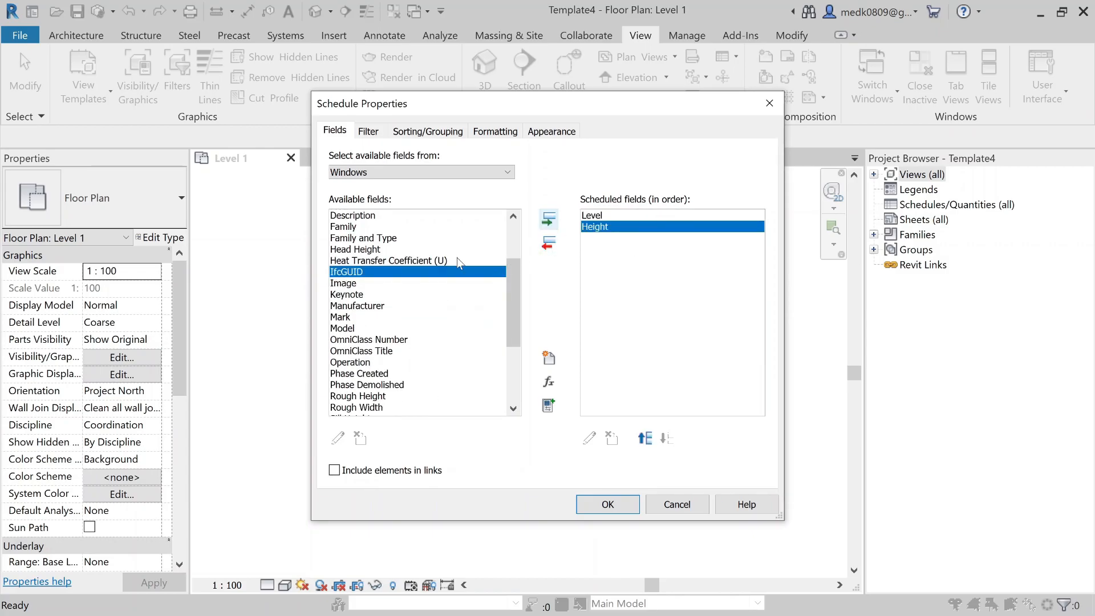
# Step: Add the Family and Type and Width fields after Height in the window schedule
pyautogui.click(362, 239)
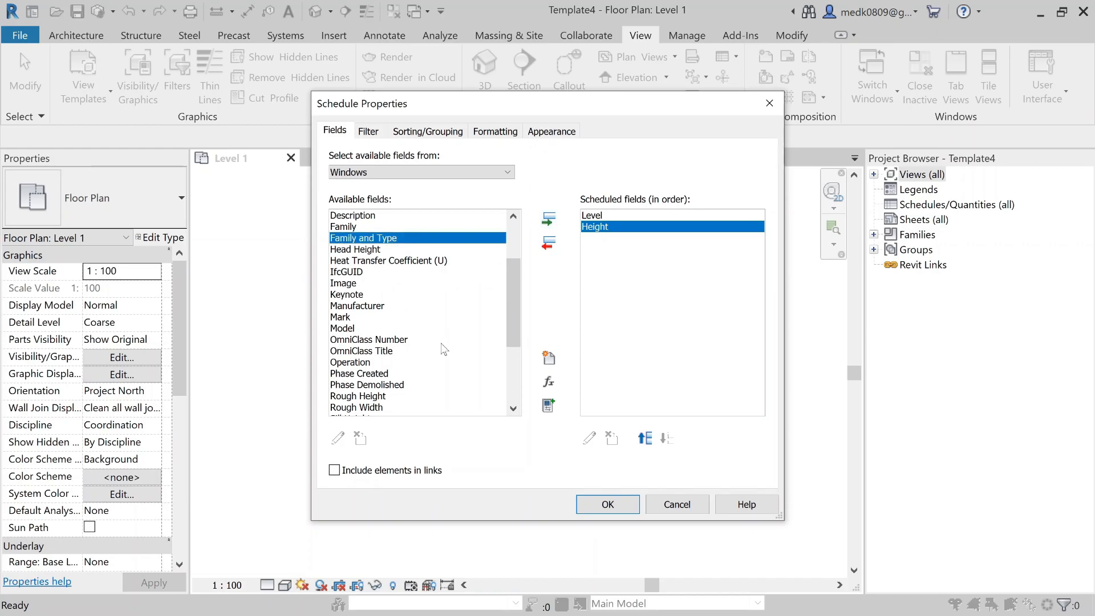
pyautogui.click(549, 219)
pyautogui.moveTo(509, 279); pyautogui.dragTo(520, 344)
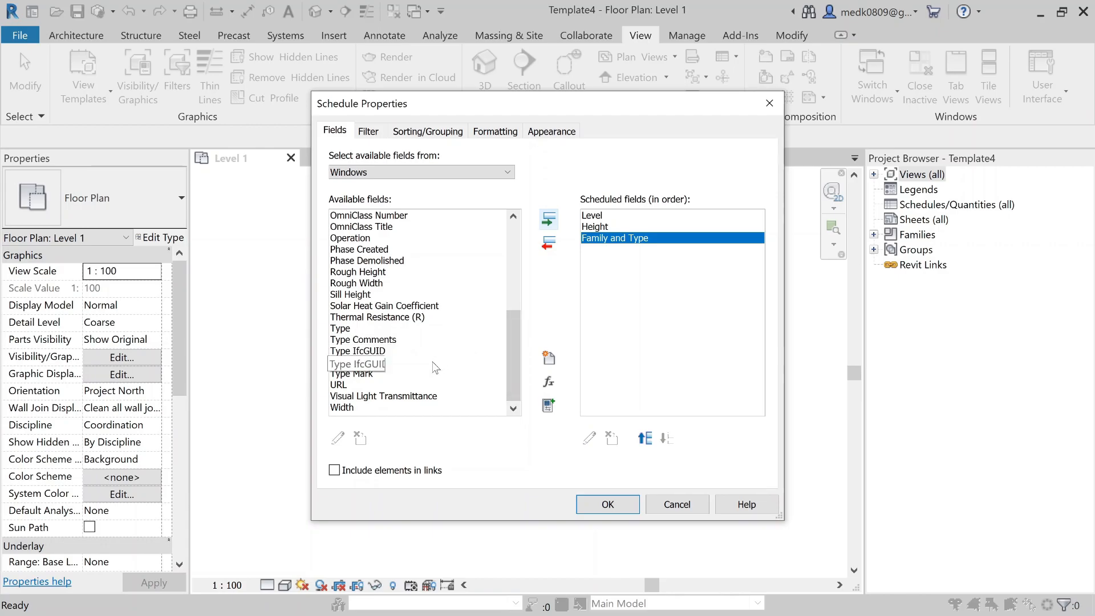
pyautogui.click(345, 408)
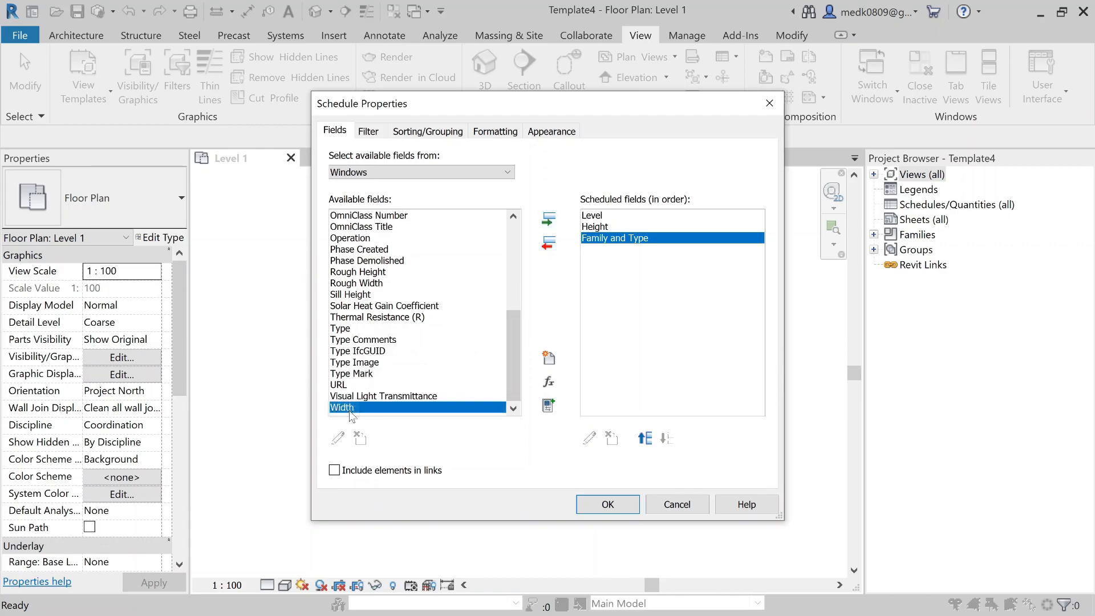
pyautogui.click(544, 224)
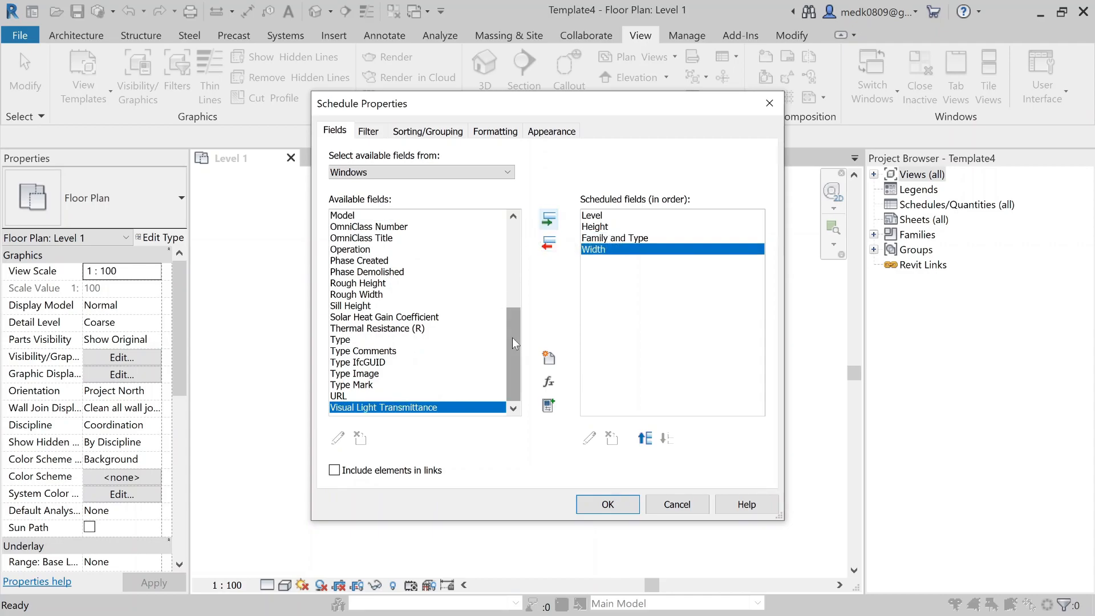
# Step: Review the remaining available window fields and create the schedule with the four chosen fields
pyautogui.moveTo(512, 338); pyautogui.dragTo(512, 254)
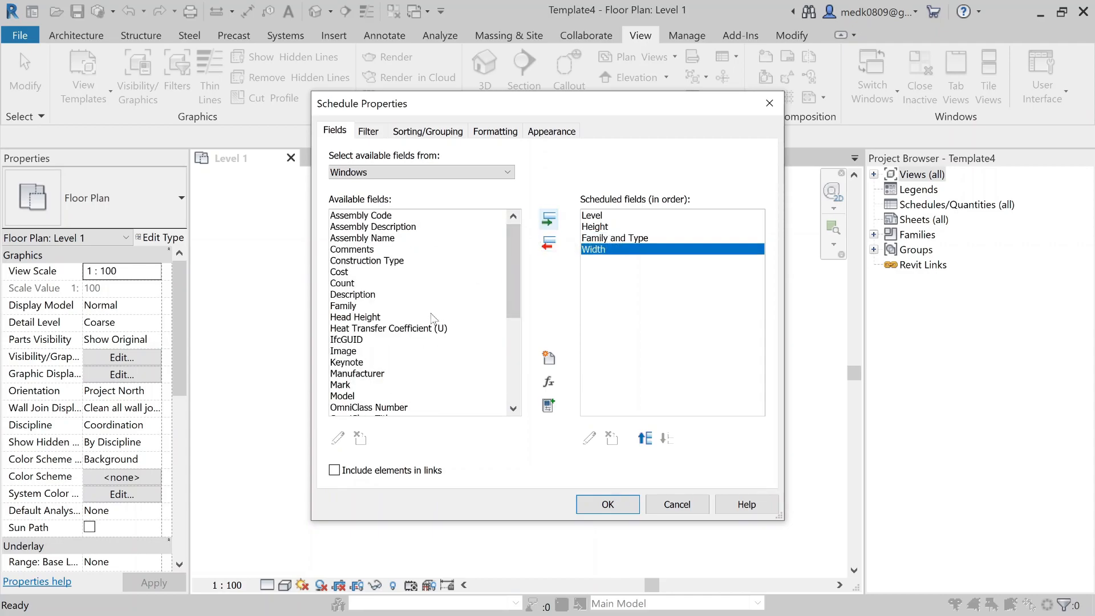
pyautogui.scroll(-1, 394, 351)
pyautogui.scroll(-2, 395, 358)
pyautogui.scroll(-3, 393, 357)
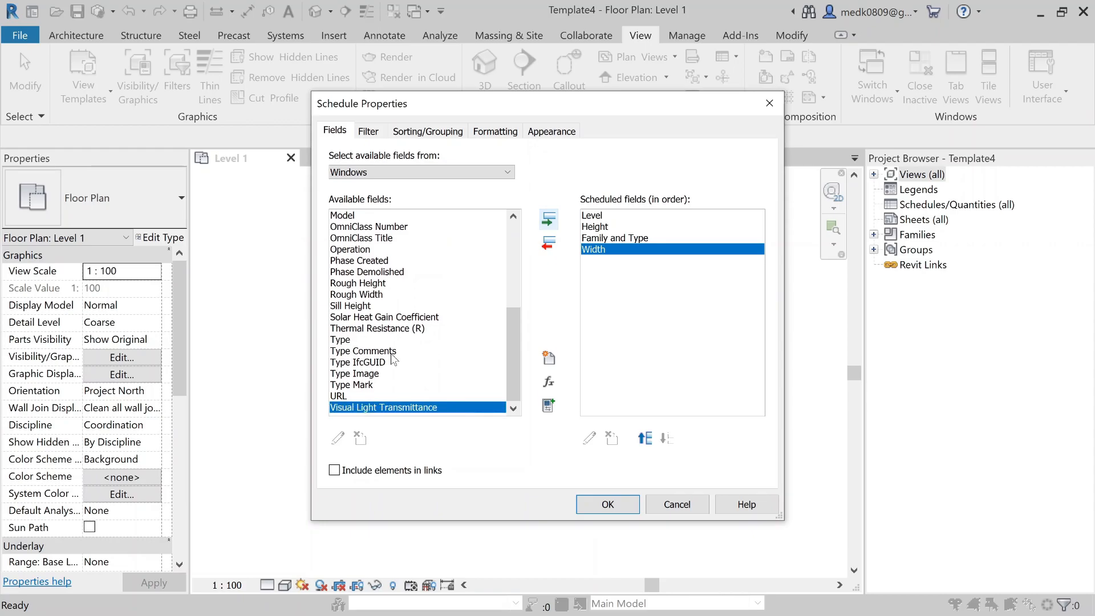
pyautogui.scroll(5, 393, 358)
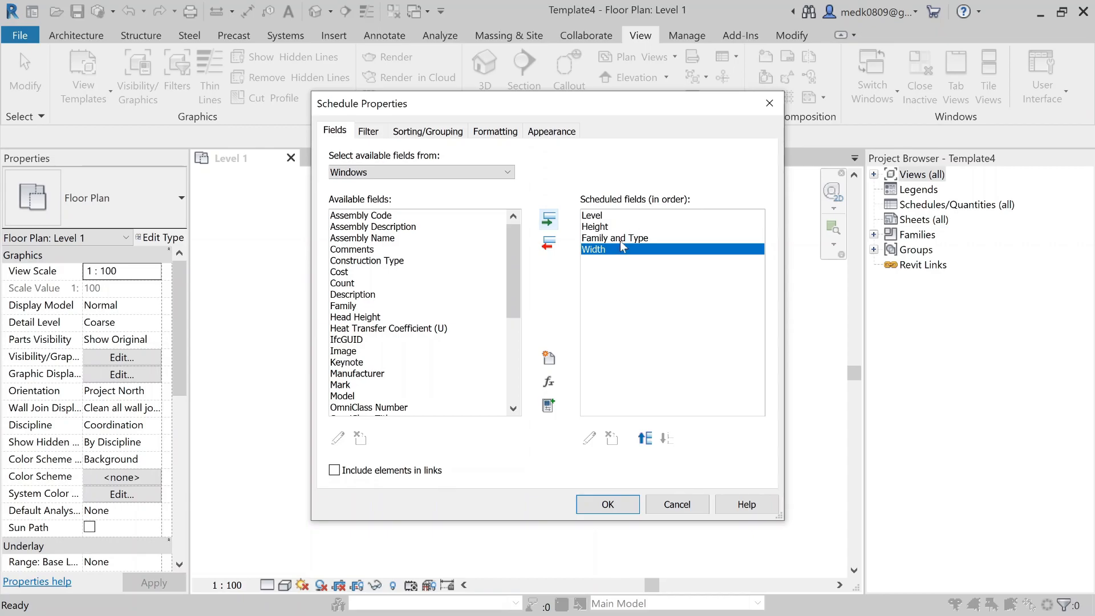
pyautogui.click(617, 508)
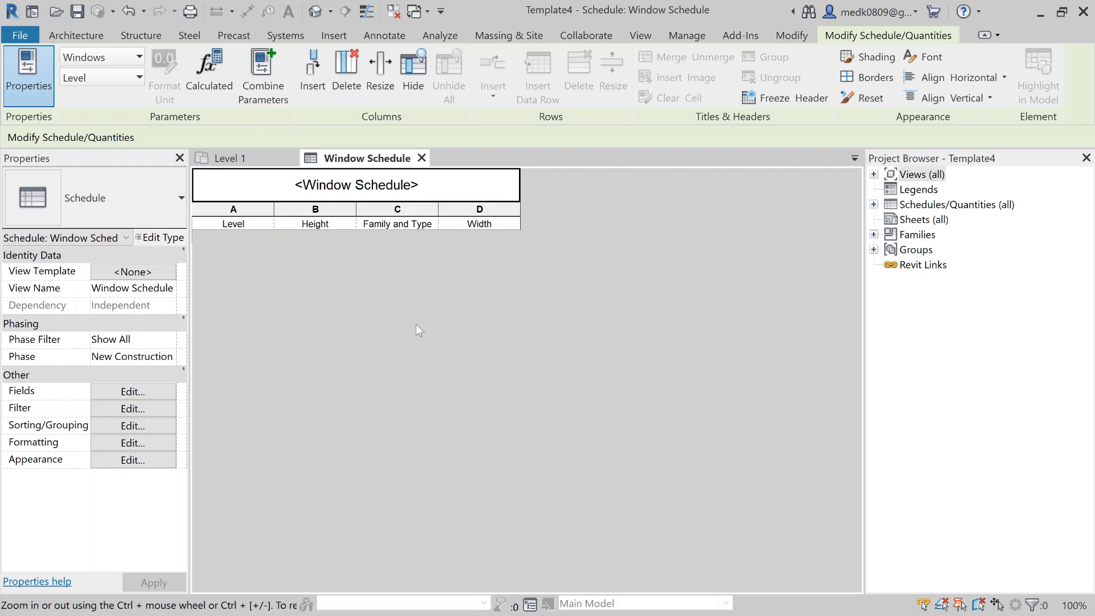
# Step: Draw a horizontal architectural wall about 14600 mm long in the Level 1 floor plan
pyautogui.click(266, 154)
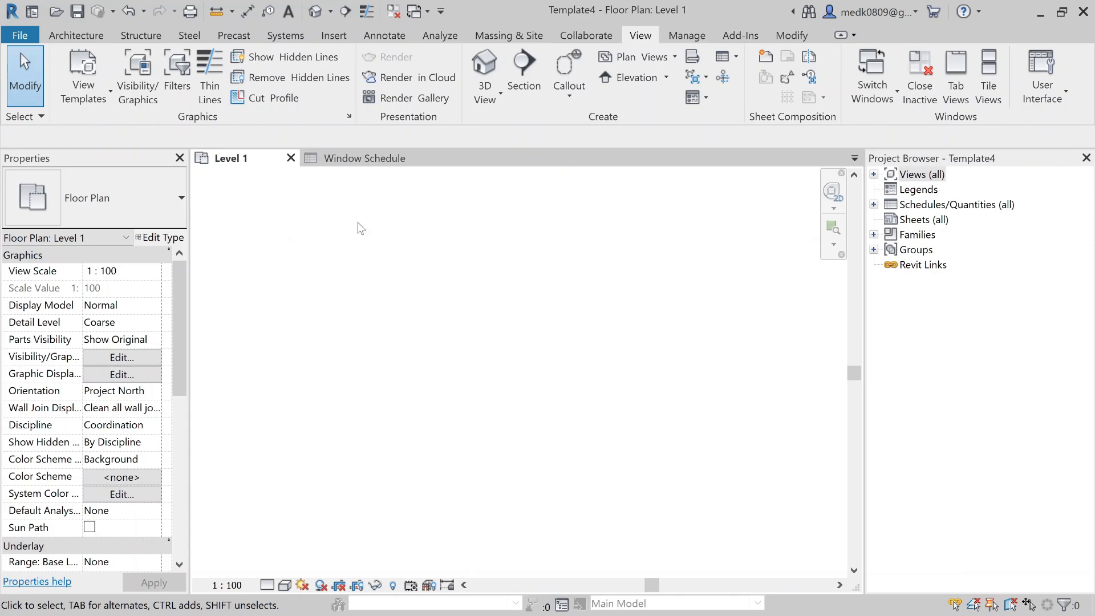
pyautogui.click(88, 34)
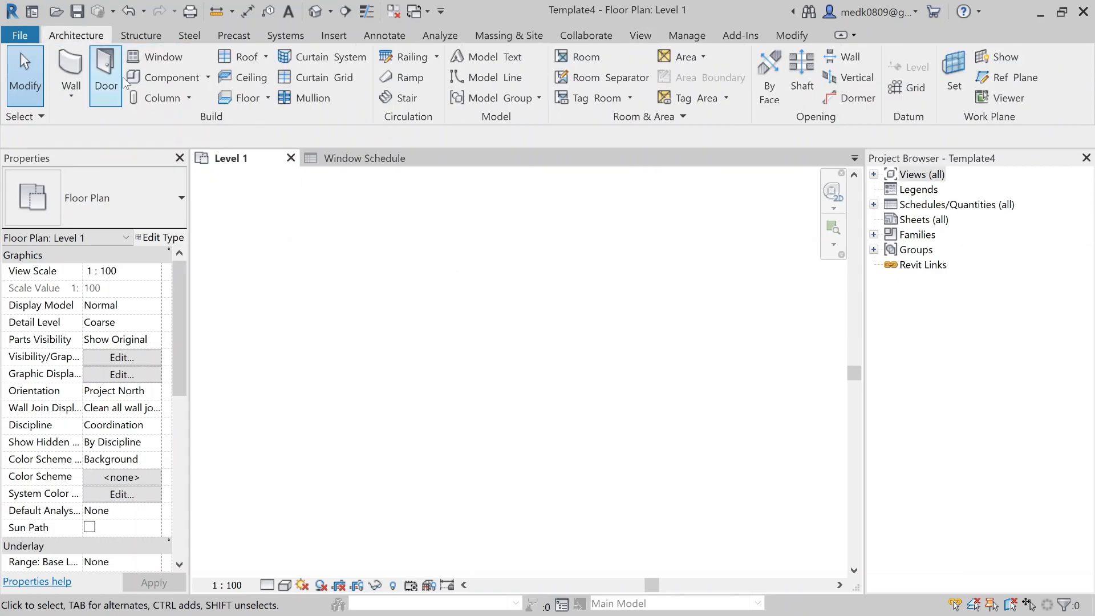
pyautogui.click(70, 91)
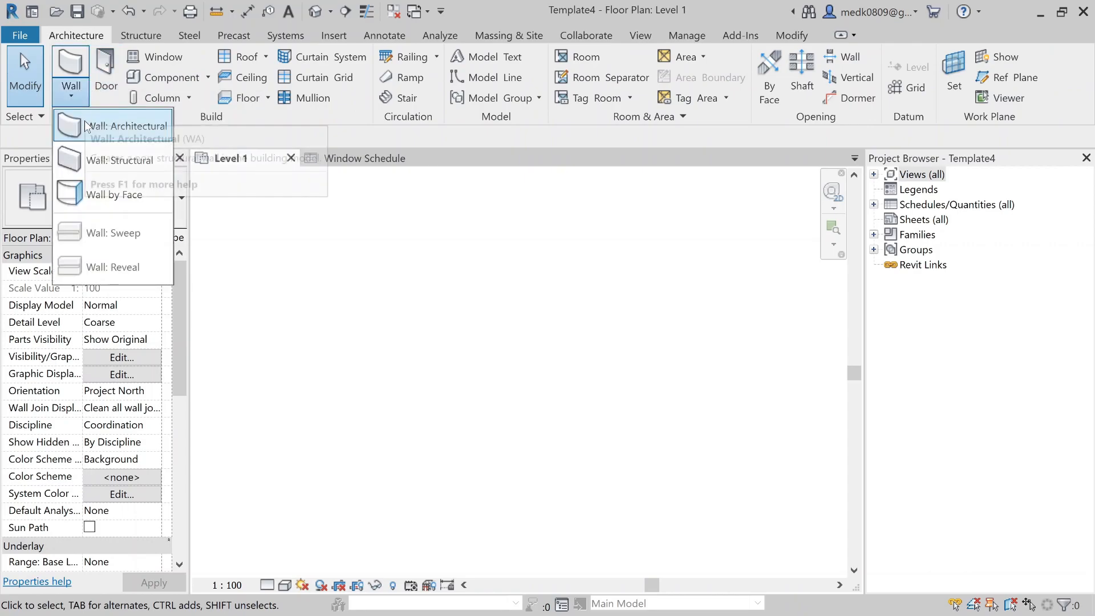
pyautogui.click(86, 125)
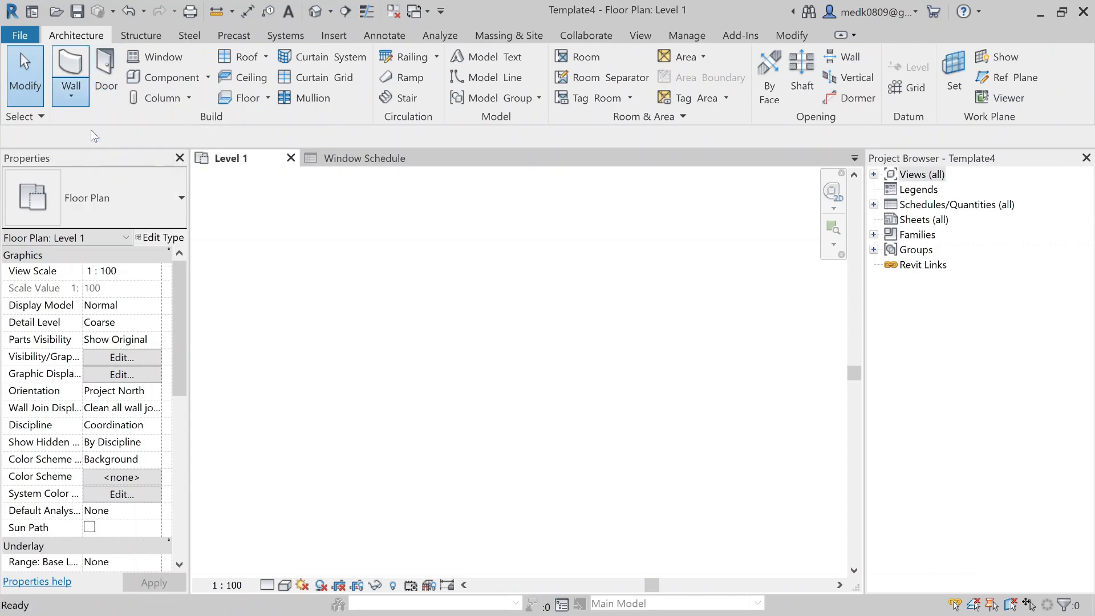
pyautogui.click(299, 342)
pyautogui.scroll(-5, 784, 329)
pyautogui.moveTo(773, 345); pyautogui.dragTo(545, 352, button='middle')
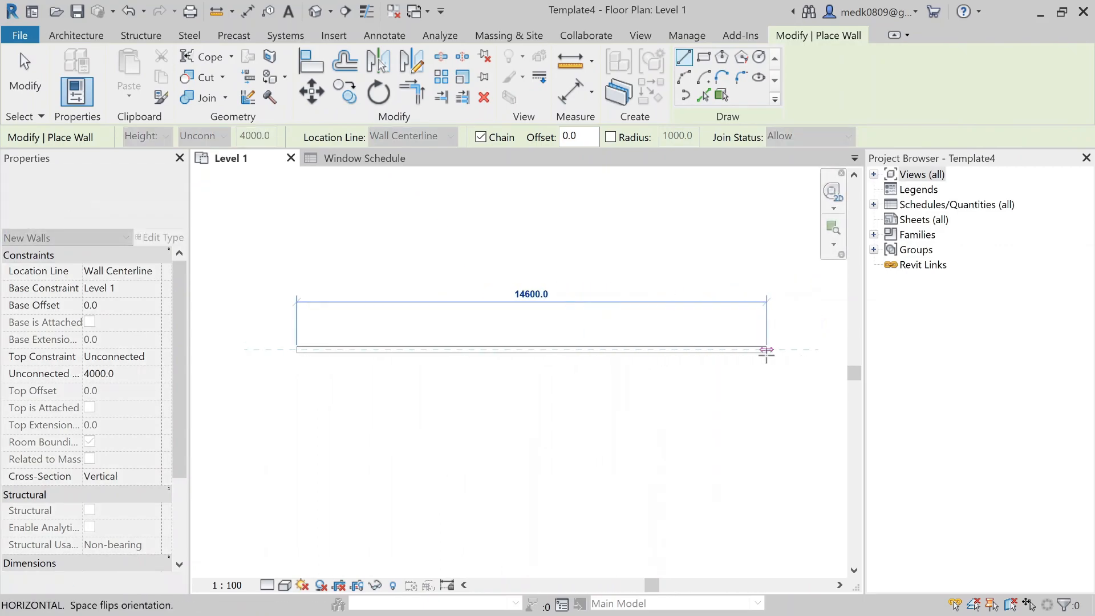
pyautogui.click(767, 350)
pyautogui.press('Escape')
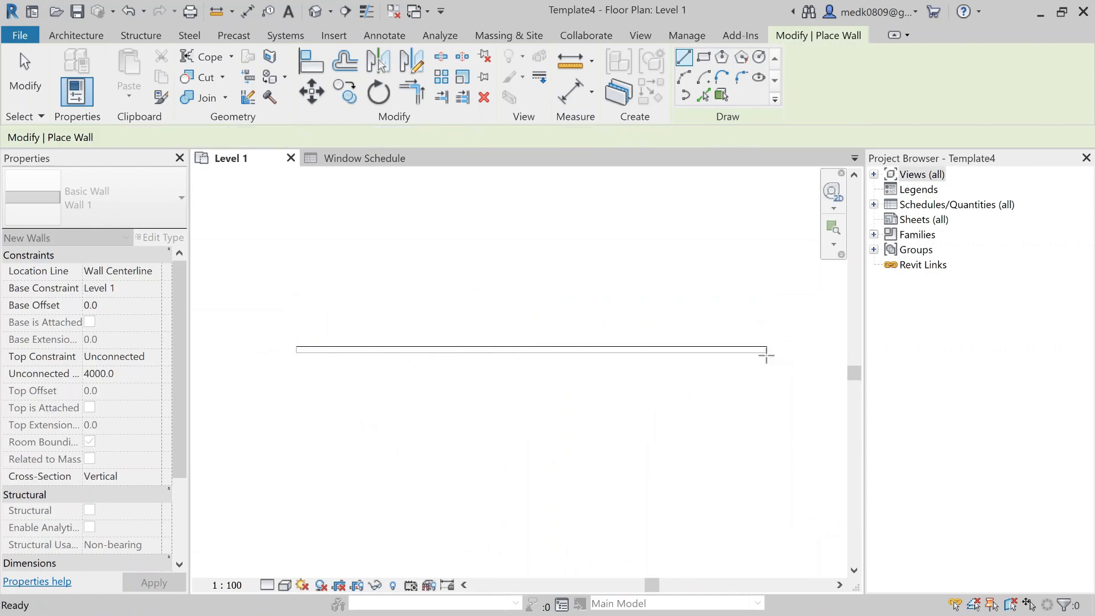
pyautogui.press('Escape')
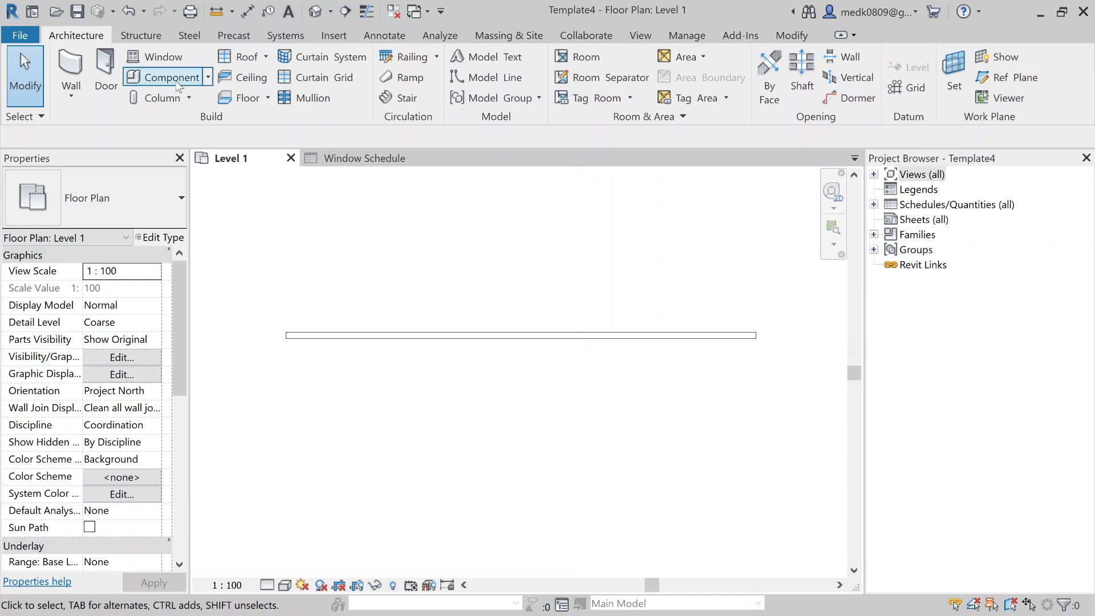
# Step: Load the M_Window-Fixed families from Arch-Top through Round-Top out of the US Metric library's Windows folder, accepting the offered types
pyautogui.click(155, 57)
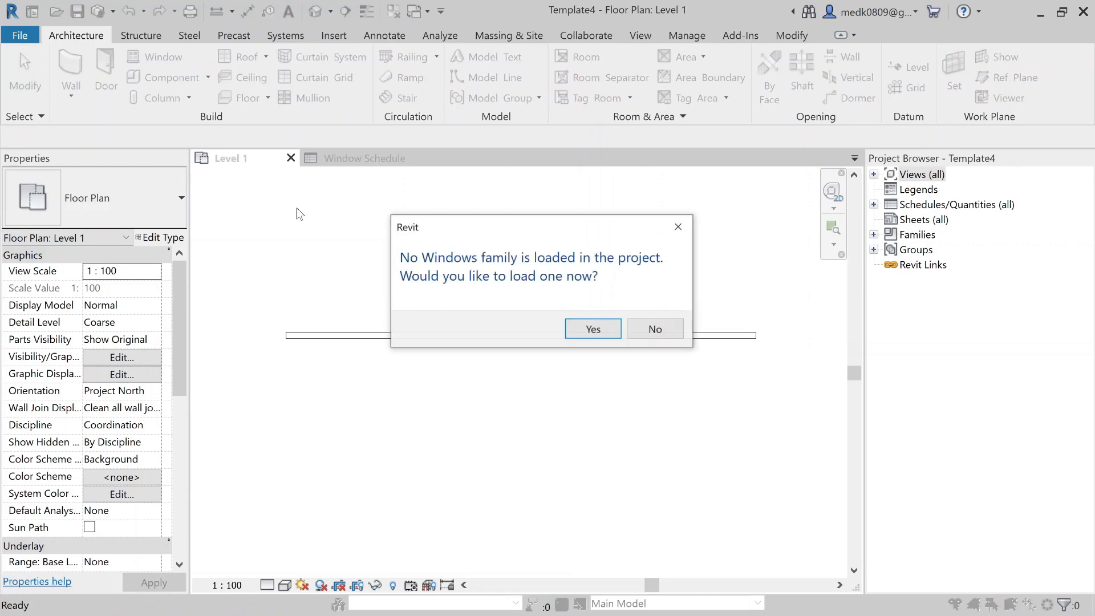
pyautogui.click(592, 329)
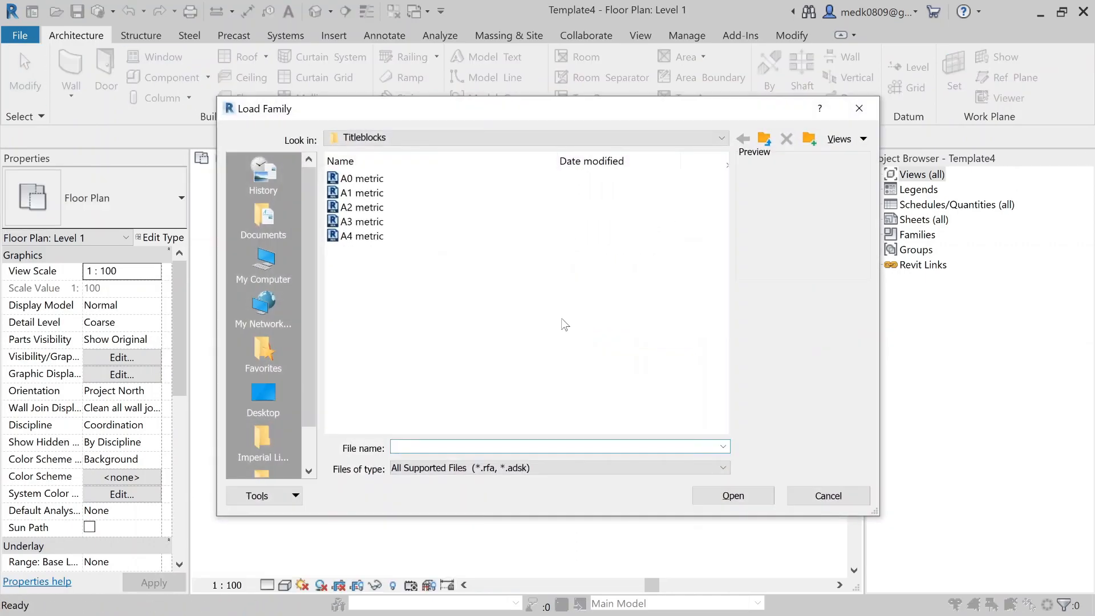
pyautogui.click(644, 140)
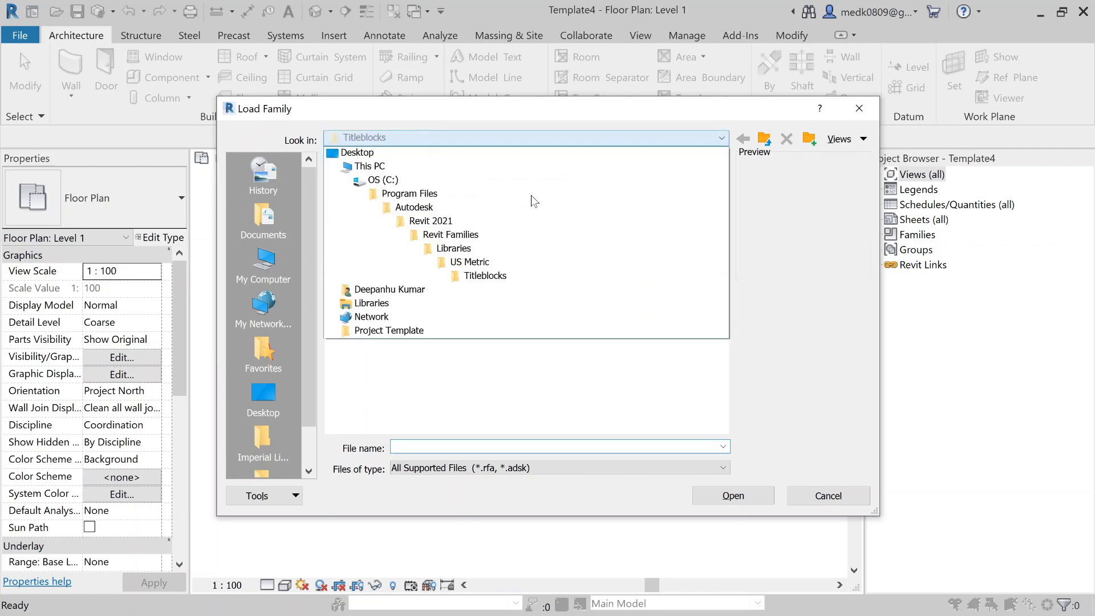
pyautogui.click(486, 248)
pyautogui.doubleClick(401, 177)
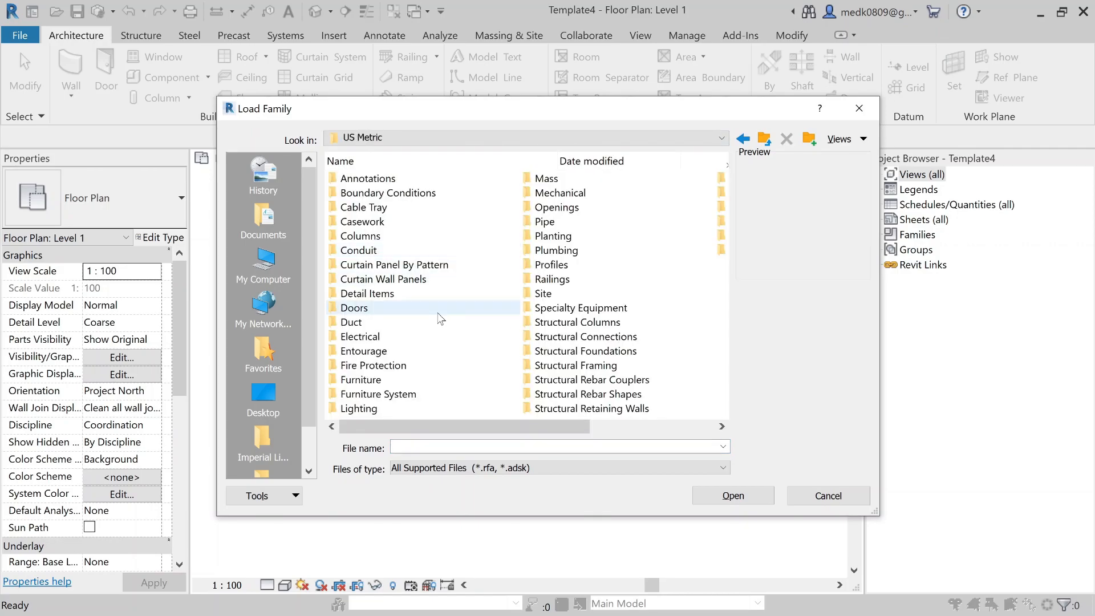
pyautogui.doubleClick(548, 250)
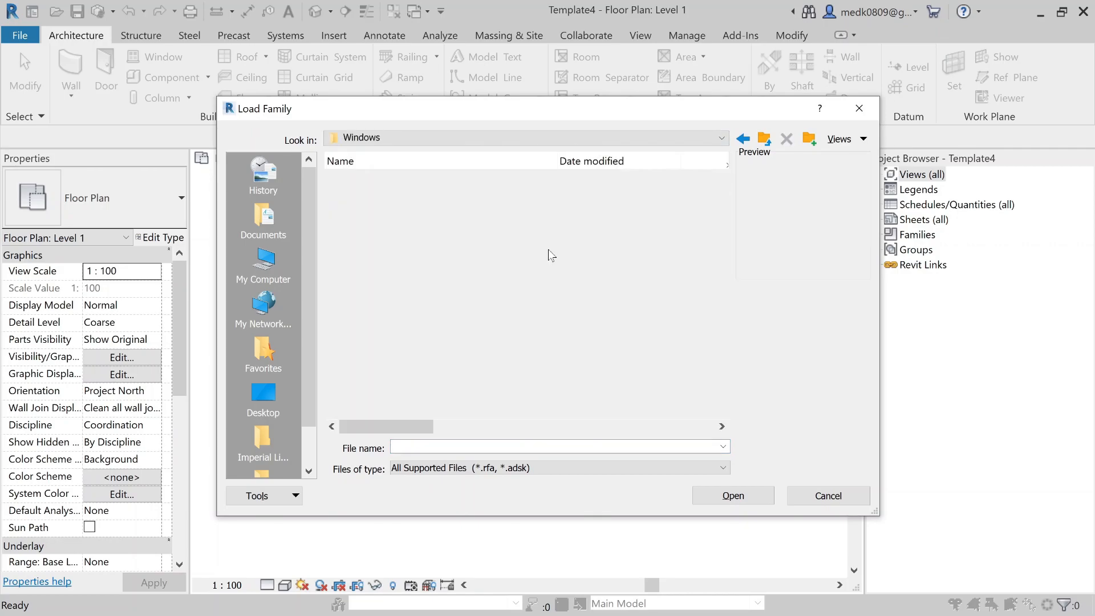
pyautogui.scroll(-3, 494, 311)
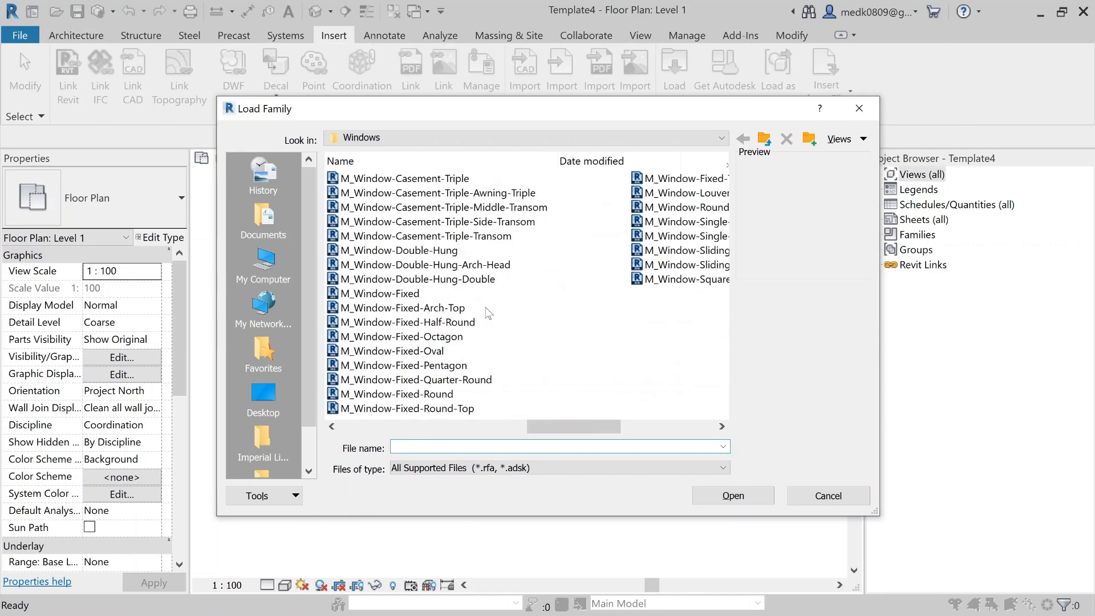
pyautogui.moveTo(561, 308); pyautogui.dragTo(456, 411)
pyautogui.click(732, 496)
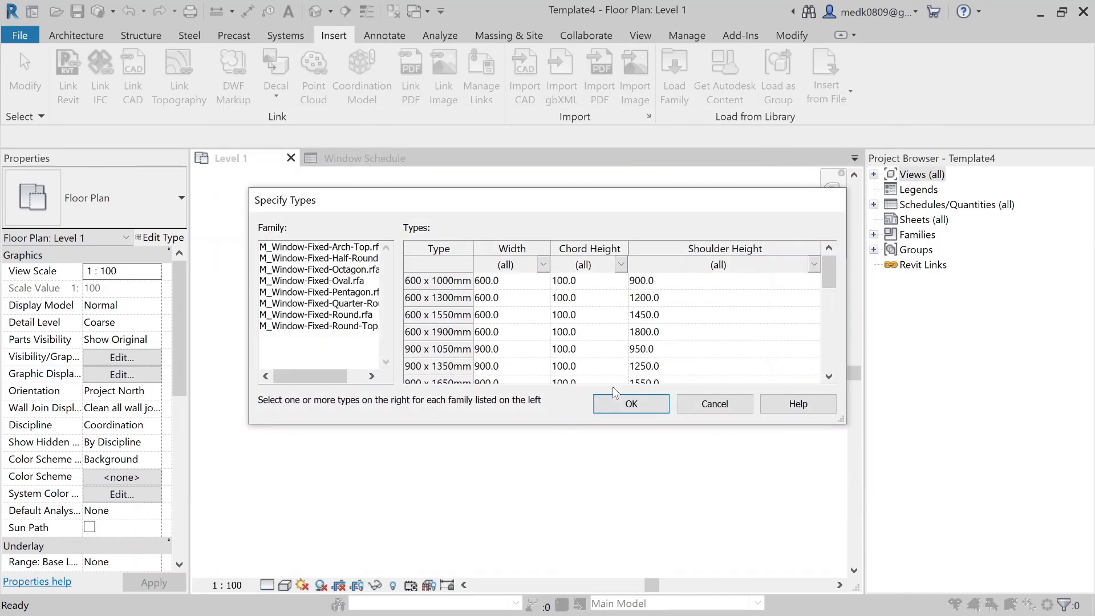
pyautogui.click(619, 401)
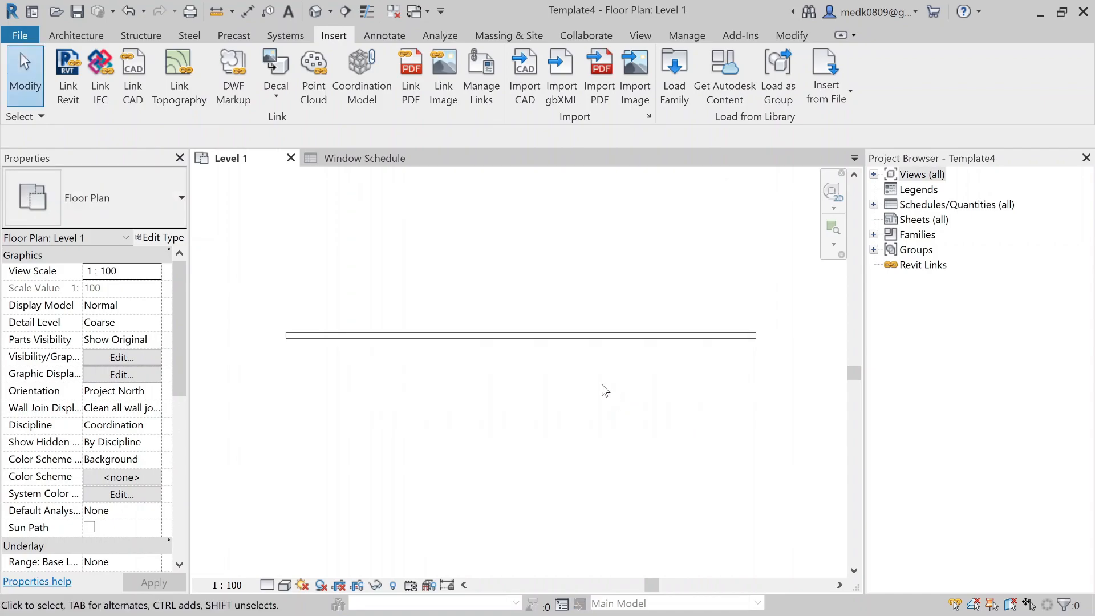
# Step: Place an M_Window-Fixed-Arch-Top window, 900 x 1350mm, in the wall about 900 mm from its left end
pyautogui.click(101, 38)
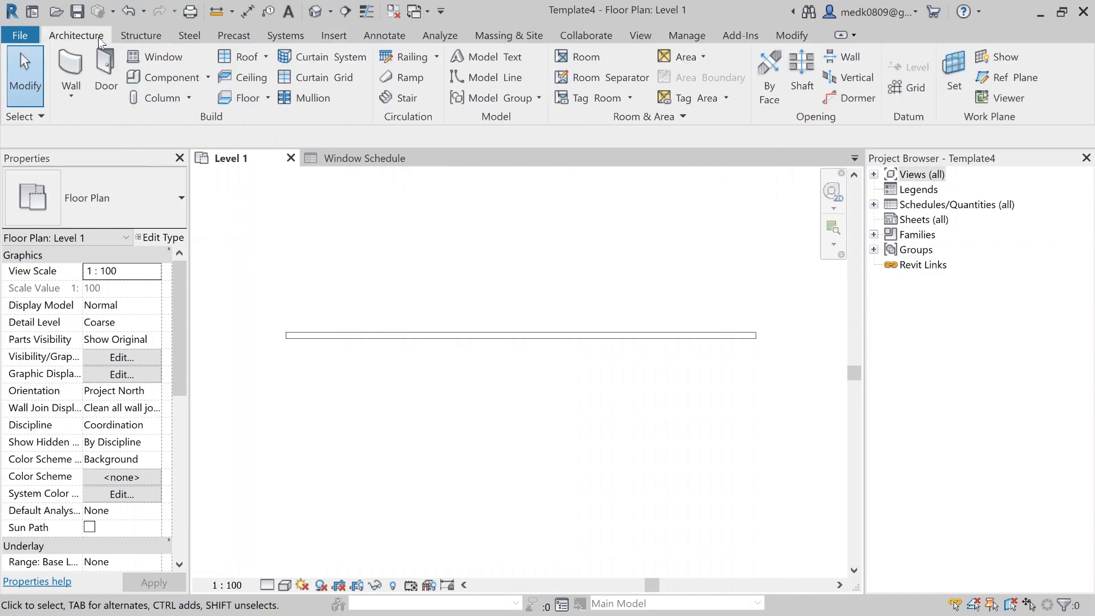
pyautogui.click(154, 57)
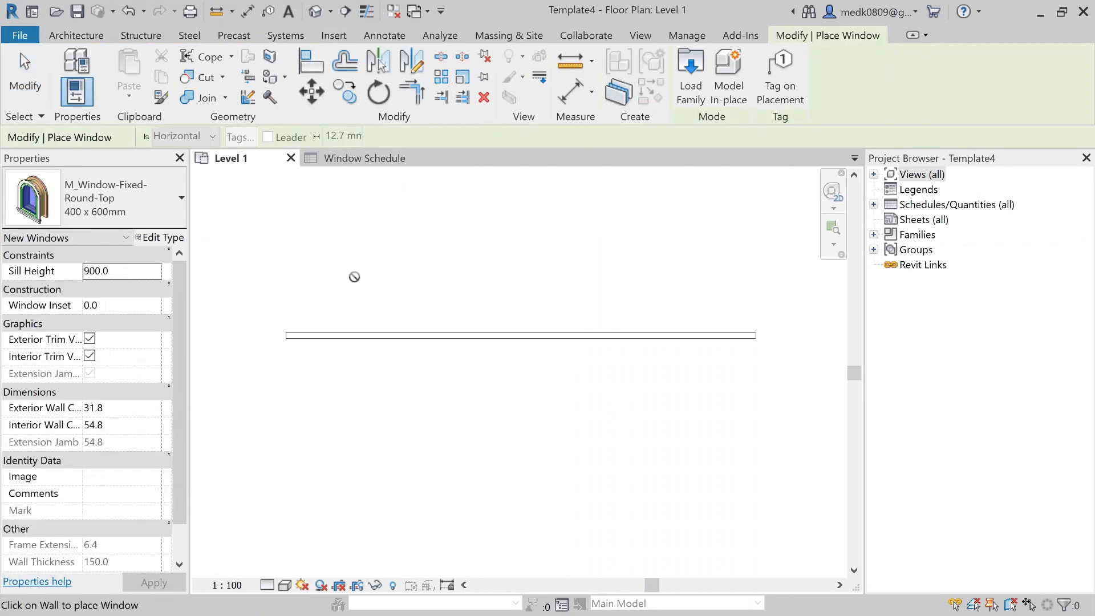
pyautogui.click(156, 183)
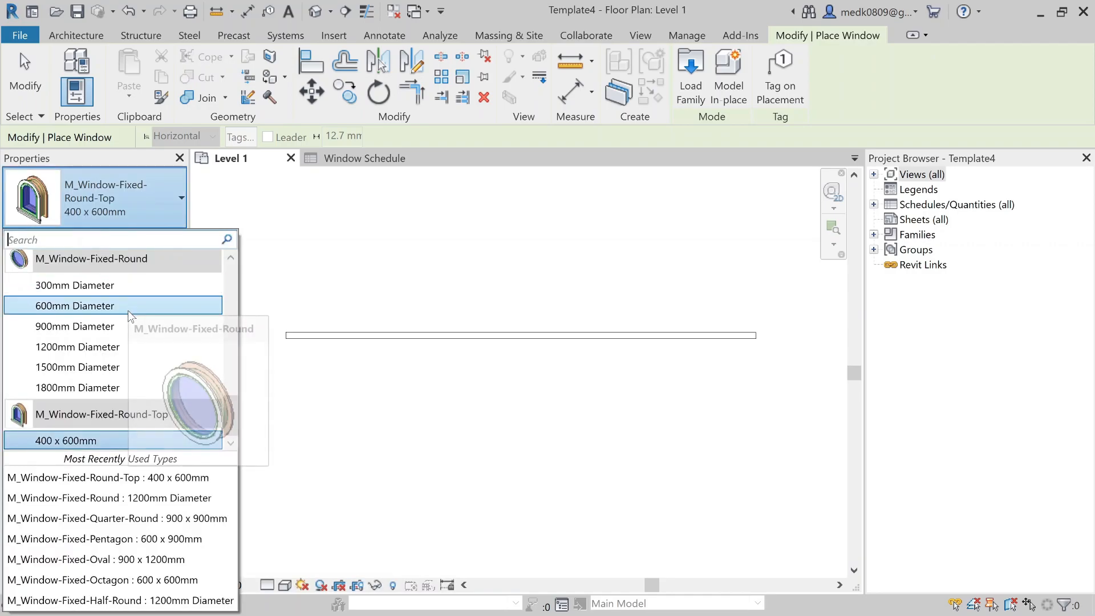
pyautogui.scroll(6, 139, 342)
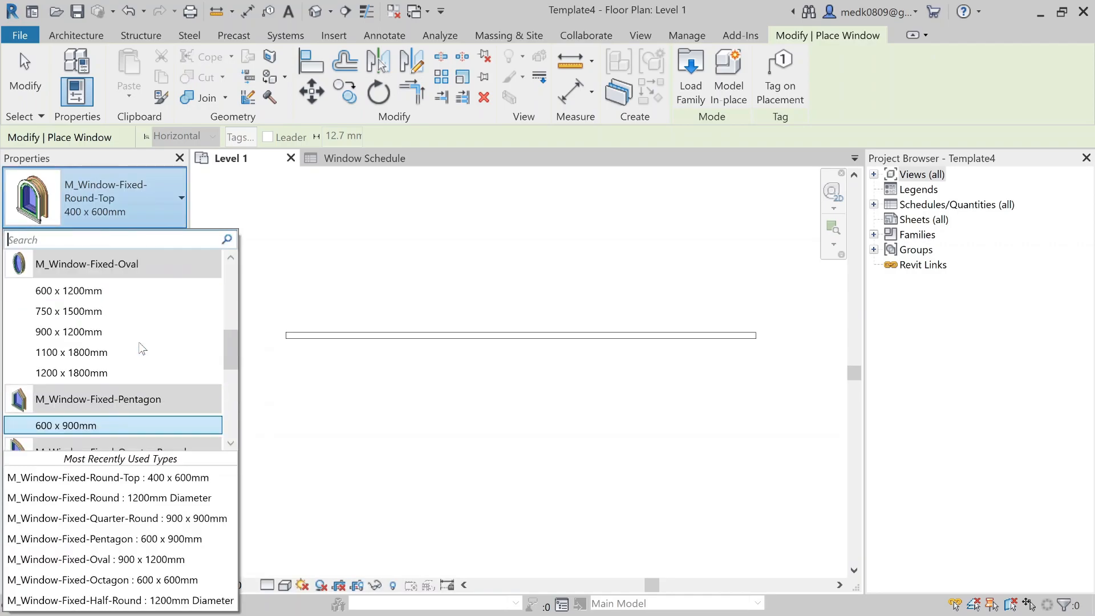
pyautogui.scroll(6, 142, 349)
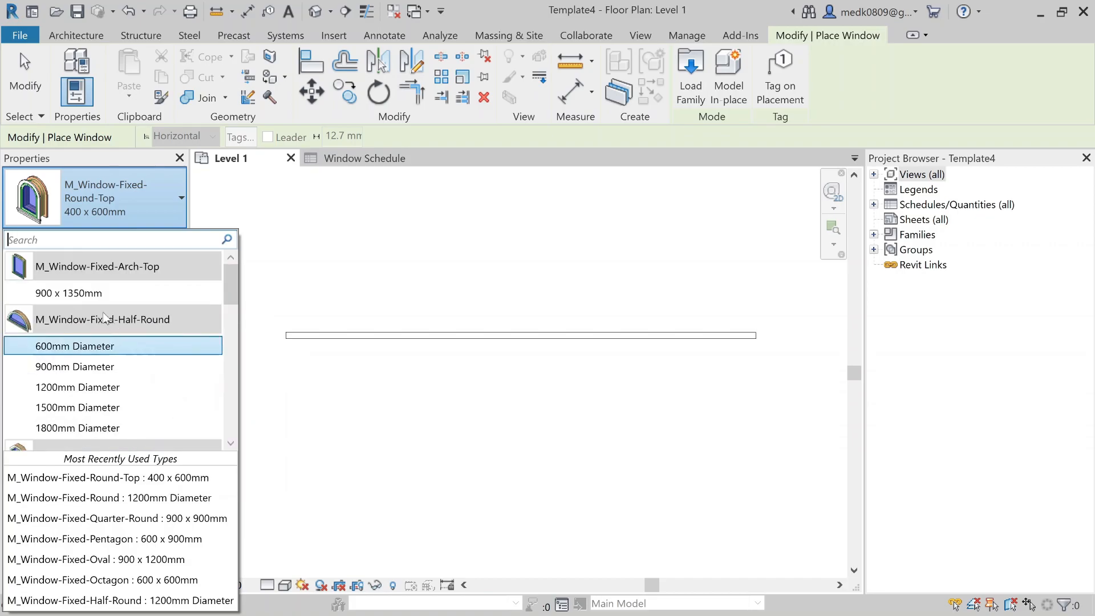
pyautogui.click(80, 293)
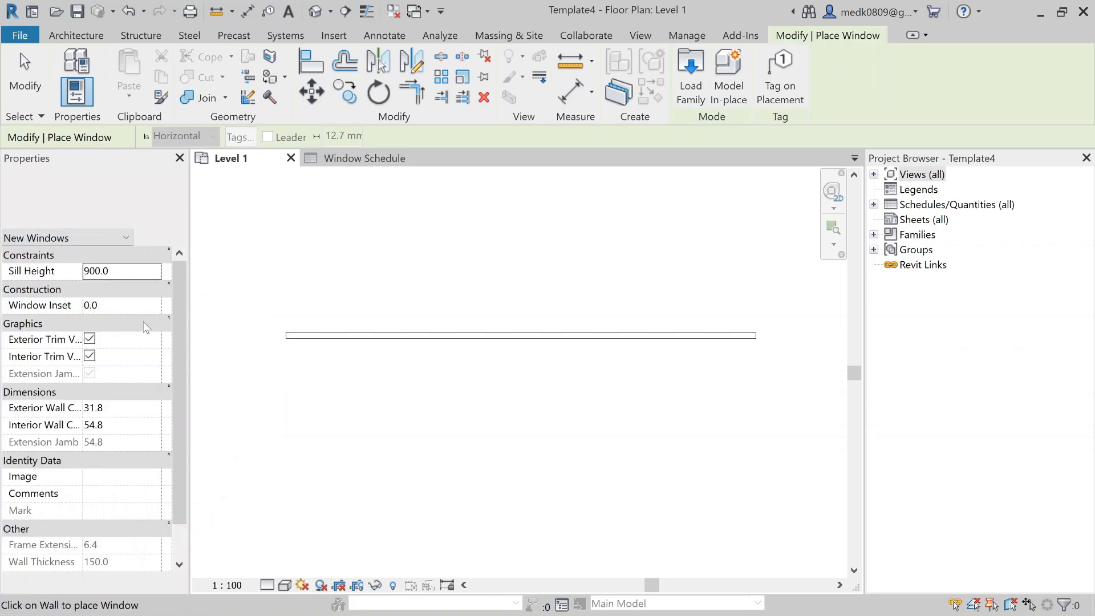
pyautogui.scroll(2, 312, 342)
pyautogui.click(315, 340)
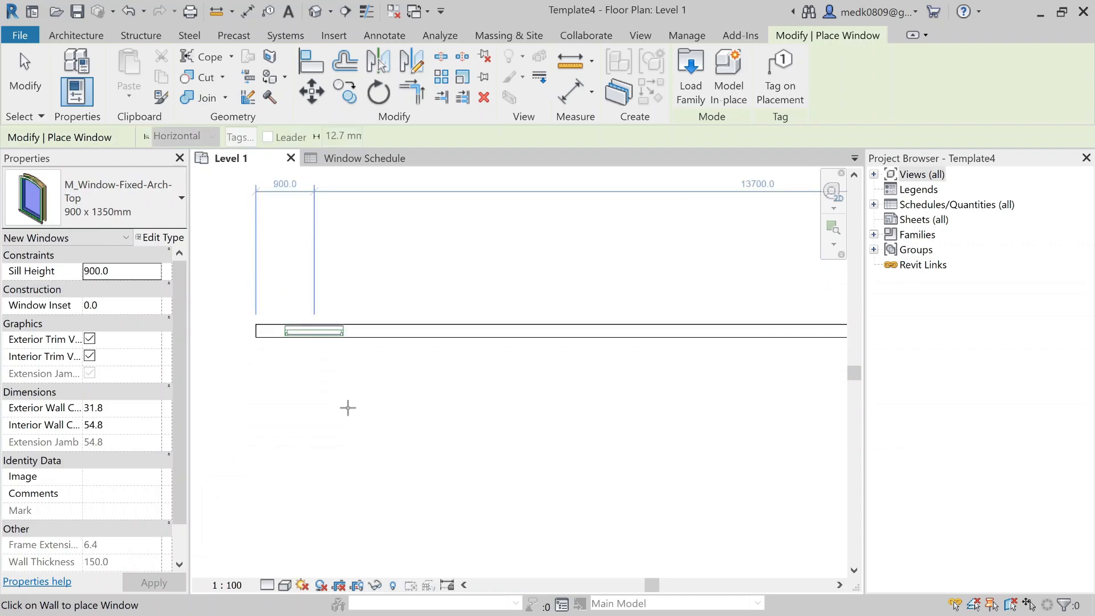
# Step: Place an M_Window-Fixed-Half-Round window, 600mm Diameter, in the wall about 1600 mm right of the arch-top window
pyautogui.click(158, 214)
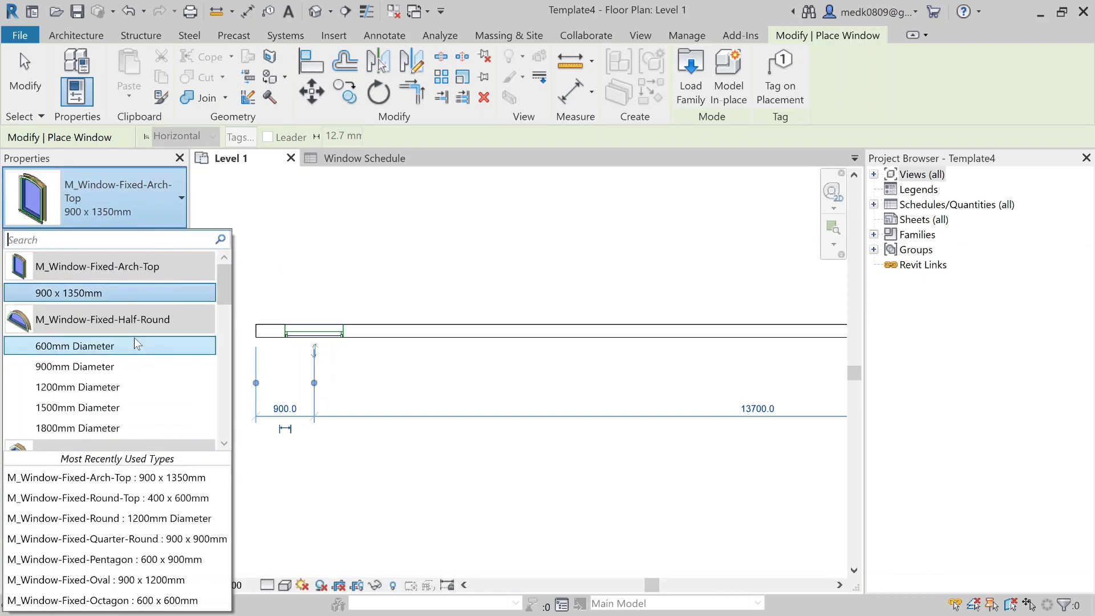
pyautogui.click(135, 341)
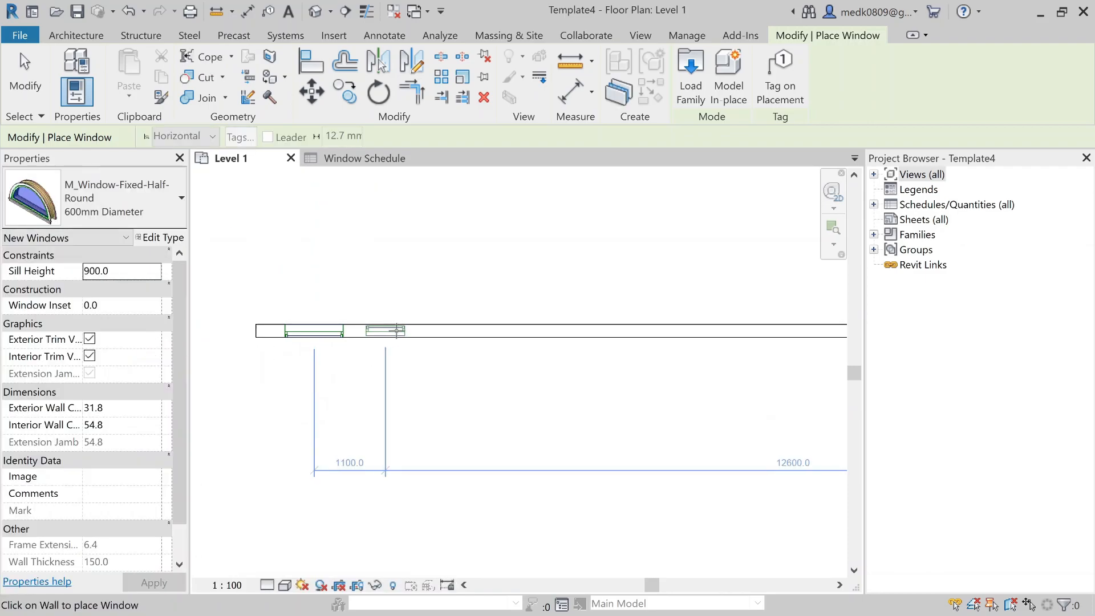
pyautogui.click(416, 333)
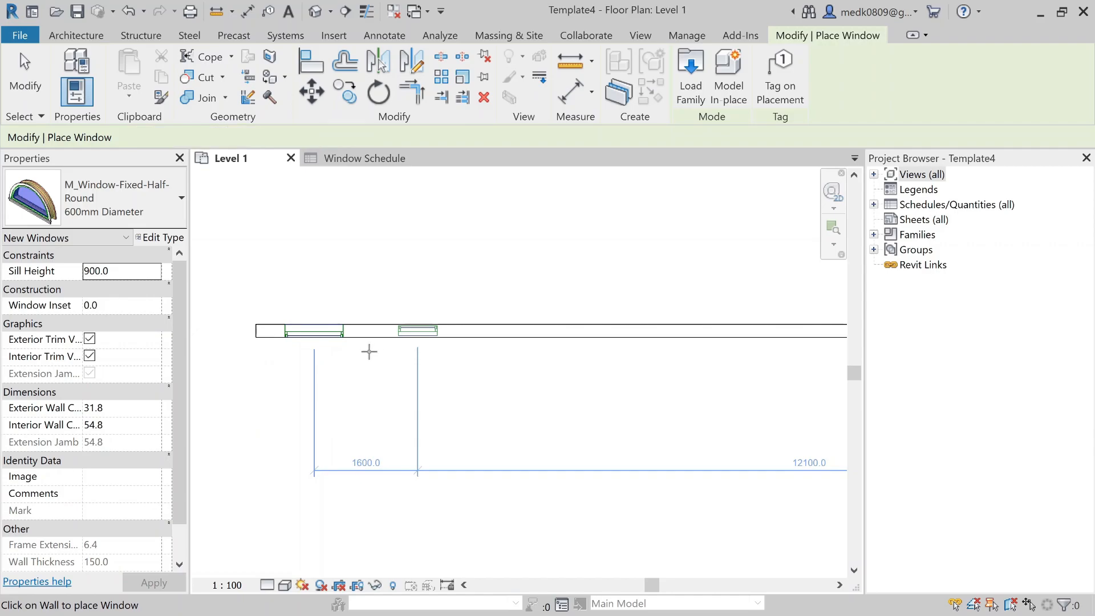
# Step: Place an M_Window-Fixed-Octagon window, 900 x 900mm, in the wall about 1500 mm right of the half-round window
pyautogui.click(142, 205)
pyautogui.scroll(-2, 110, 374)
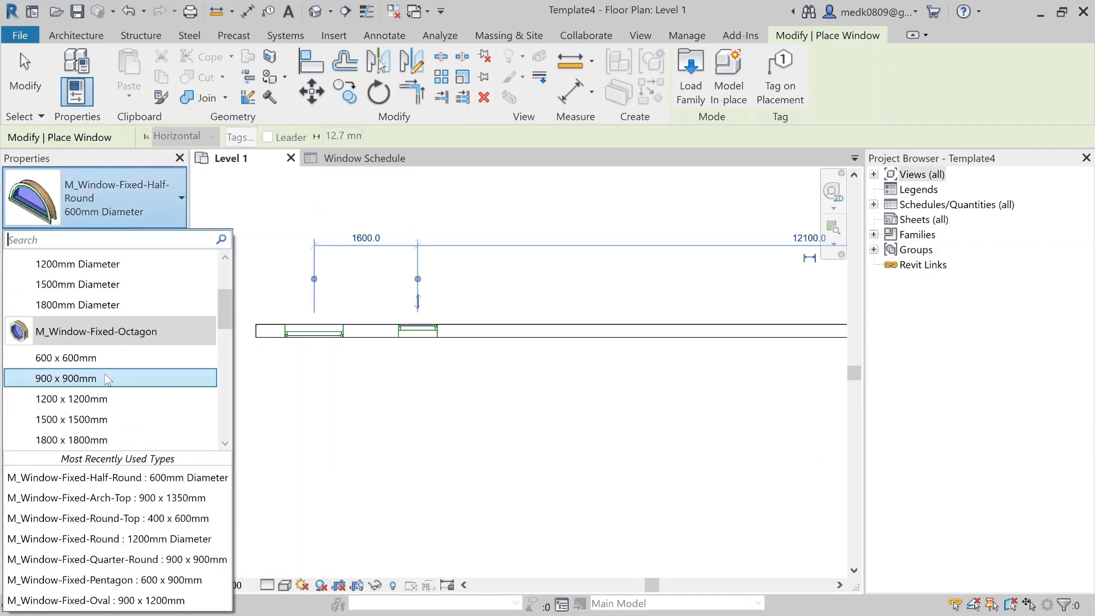
pyautogui.click(104, 375)
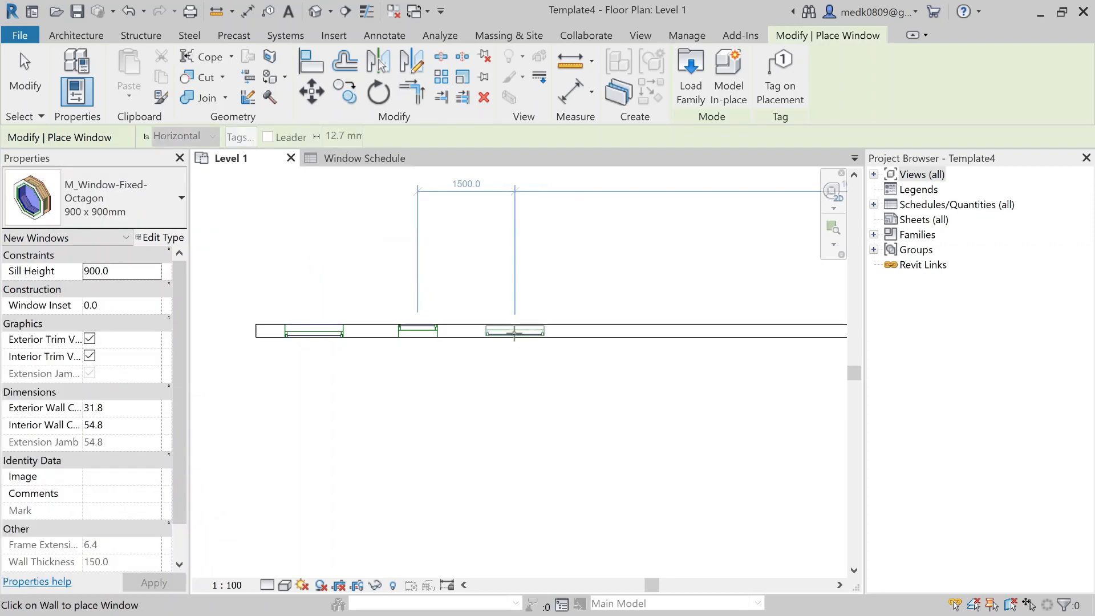
pyautogui.click(538, 386)
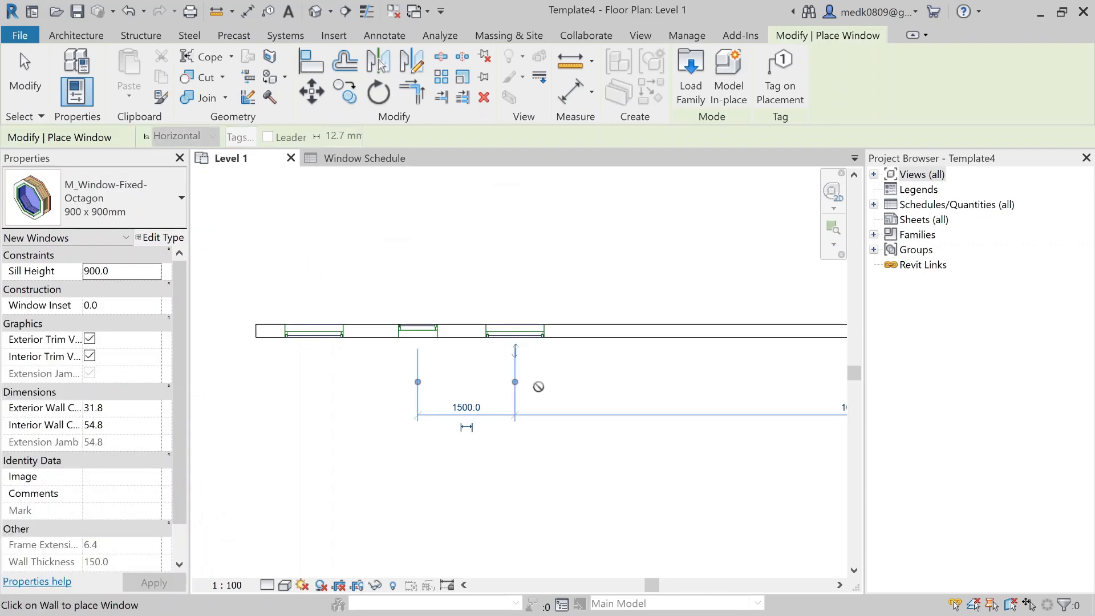
# Step: Place an M_Window-Fixed-Quarter-Round window, 600 x 600mm, in the wall to the right of the octagon window and end window placement
pyautogui.click(114, 197)
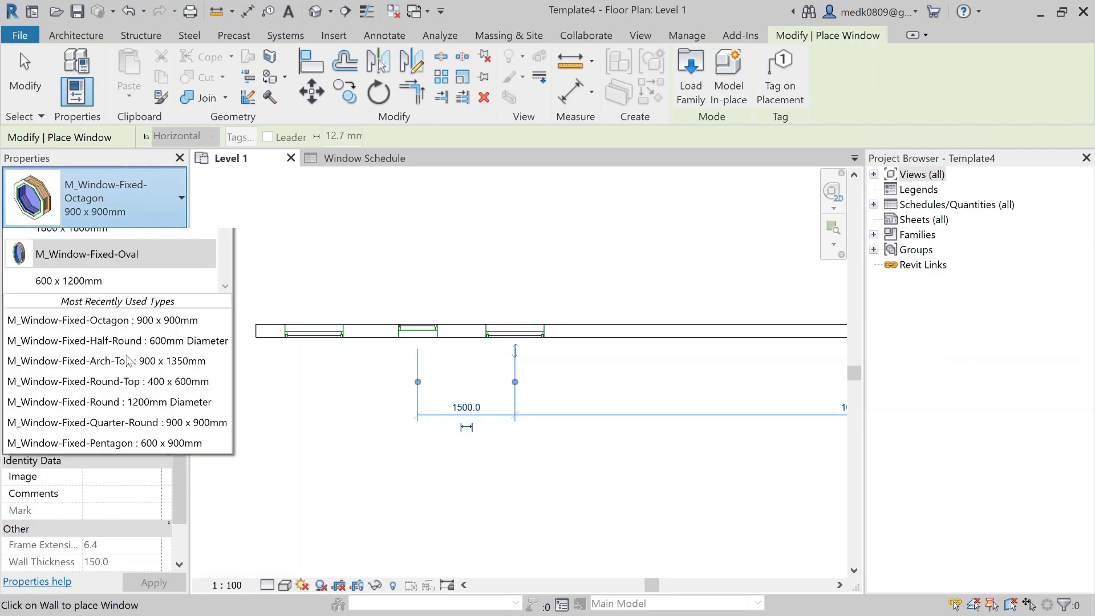
pyautogui.scroll(-5, 127, 357)
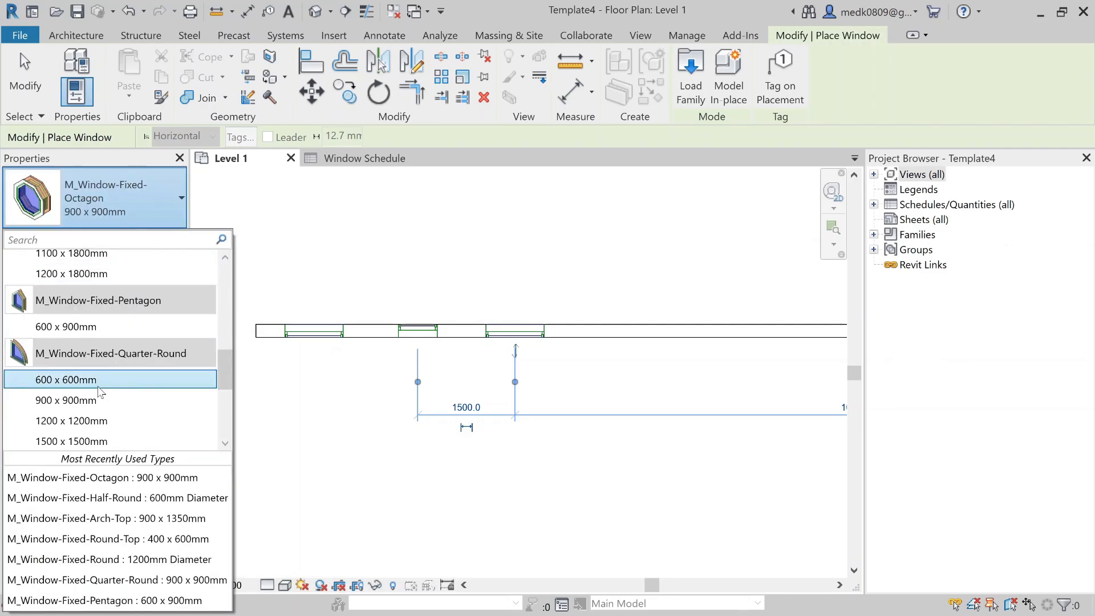
pyautogui.click(103, 385)
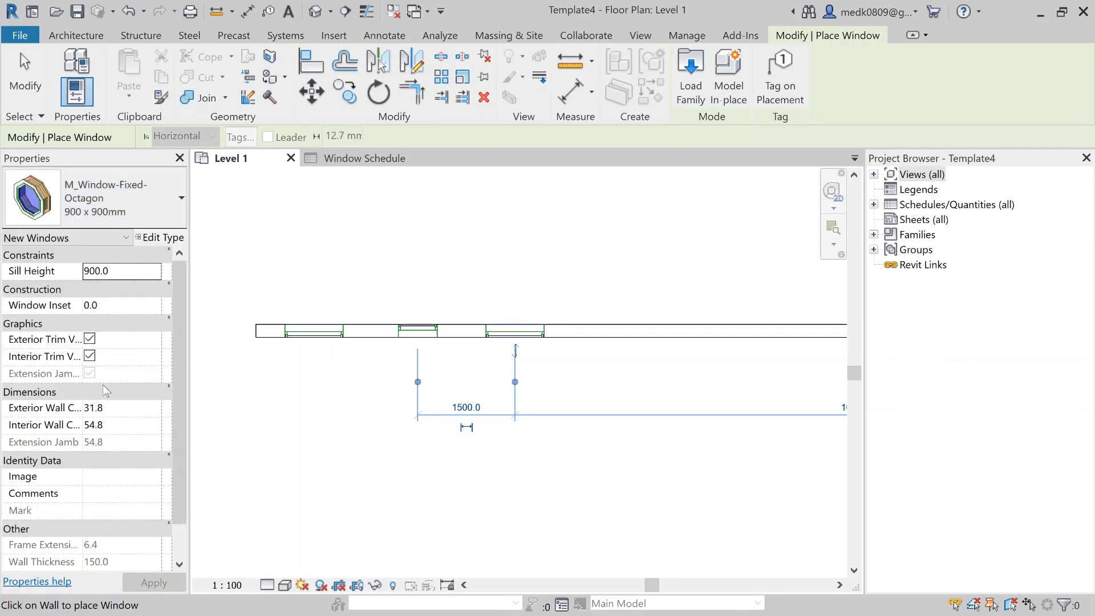
pyautogui.click(599, 329)
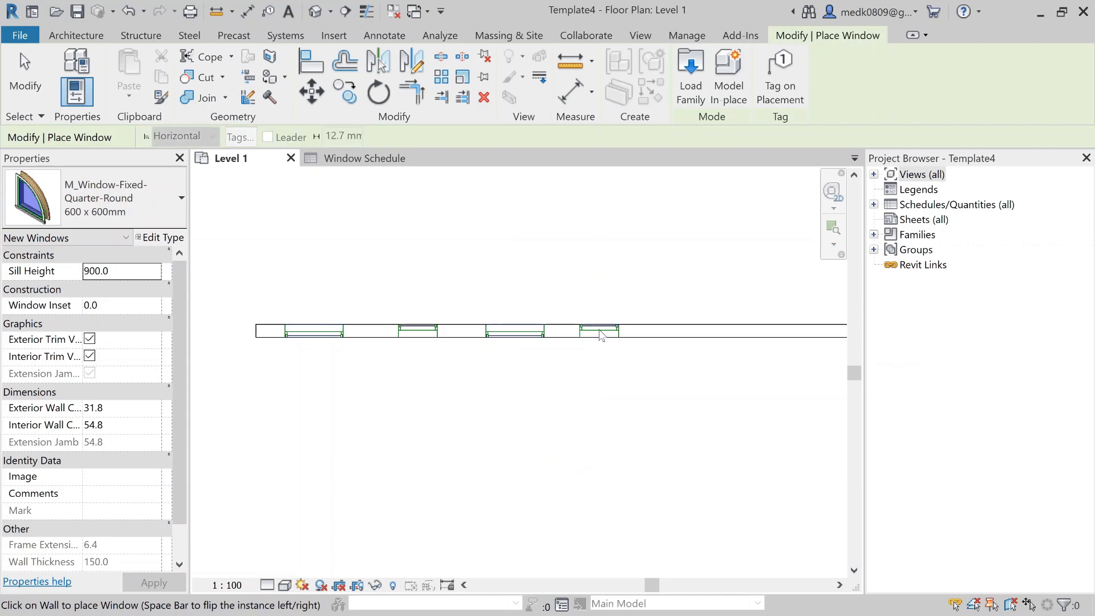
pyautogui.press('Escape')
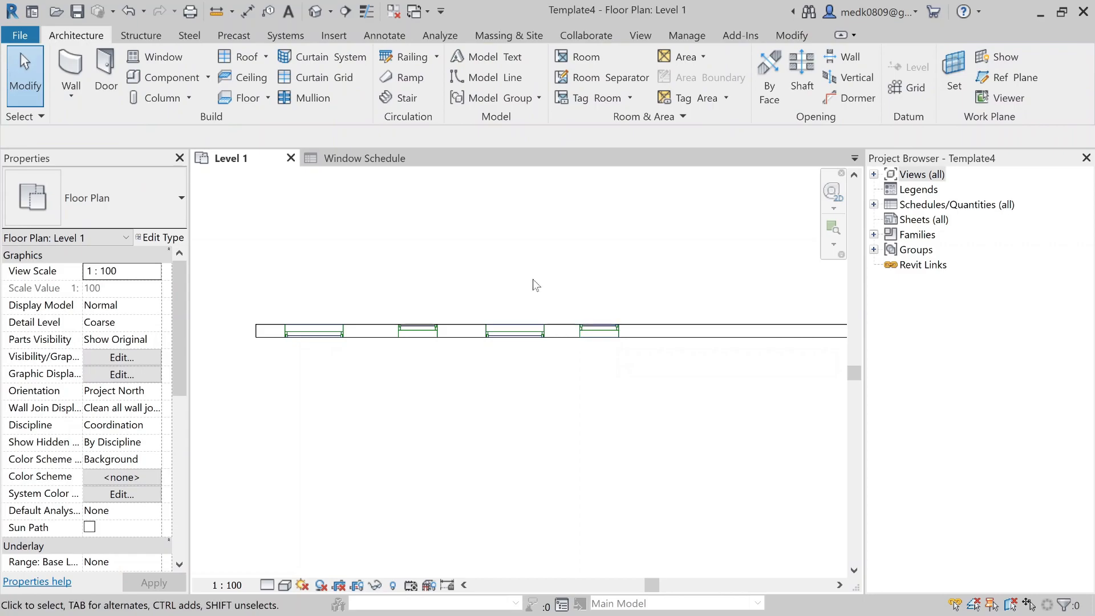
# Step: Open the Window Schedule to check the placed windows, and start creating a new sheet in the project
pyautogui.click(391, 164)
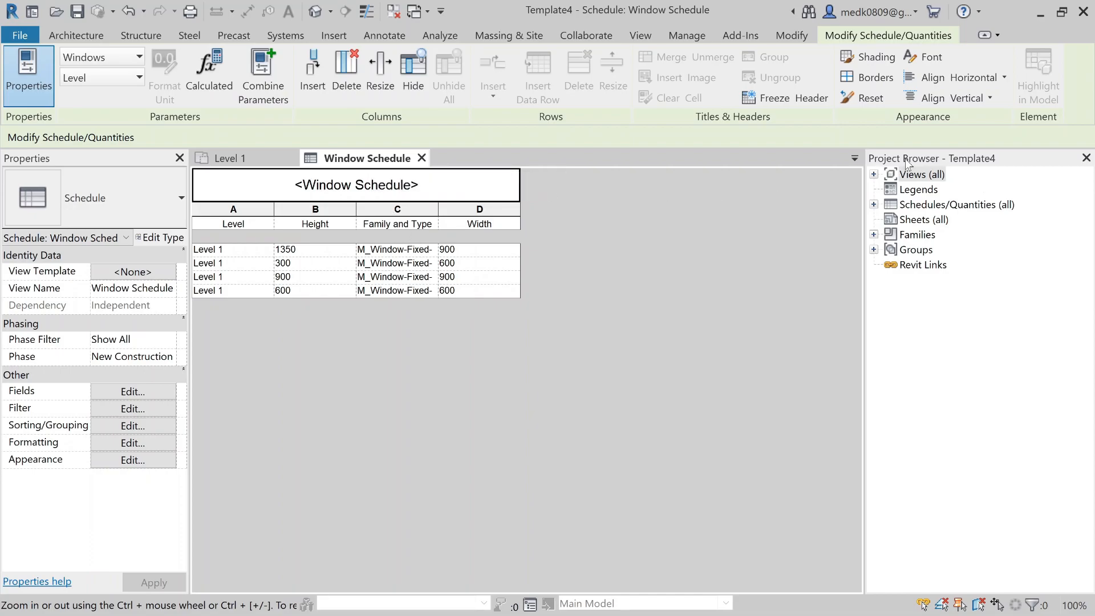
pyautogui.click(874, 205)
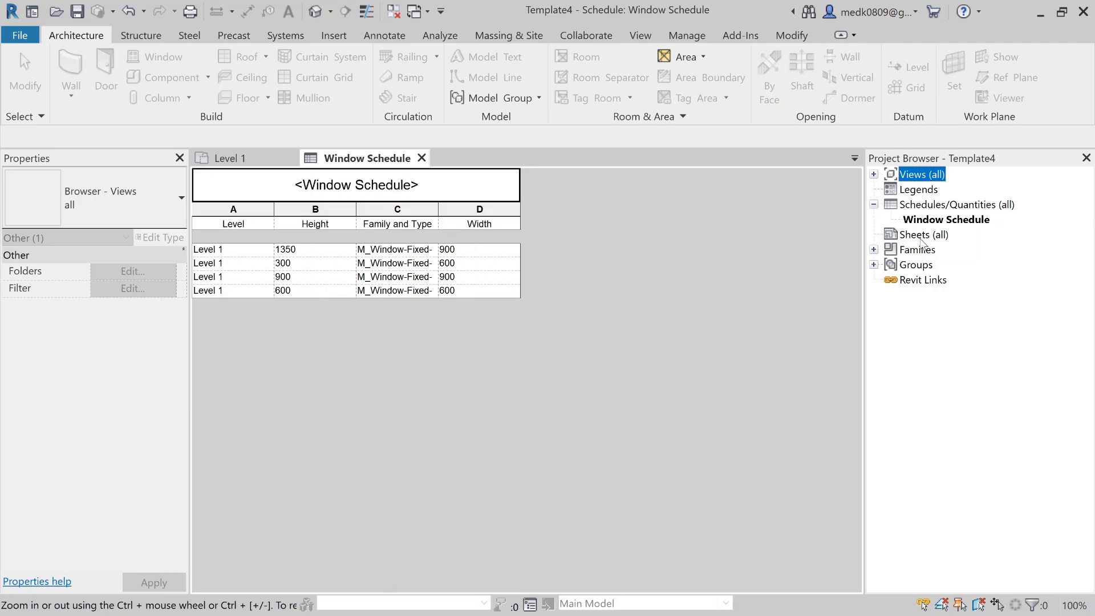
pyautogui.click(920, 238)
pyautogui.rightClick(919, 237)
pyautogui.click(944, 249)
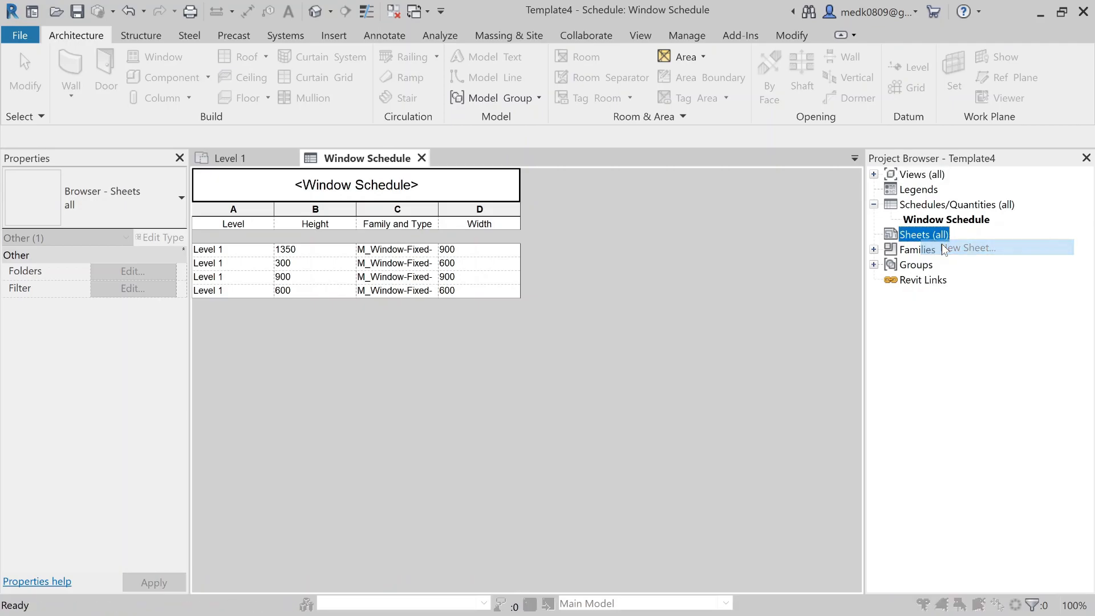
# Step: Load the A4 metric titleblock from the US Metric Titleblocks library folder and create a new sheet with it
pyautogui.click(697, 127)
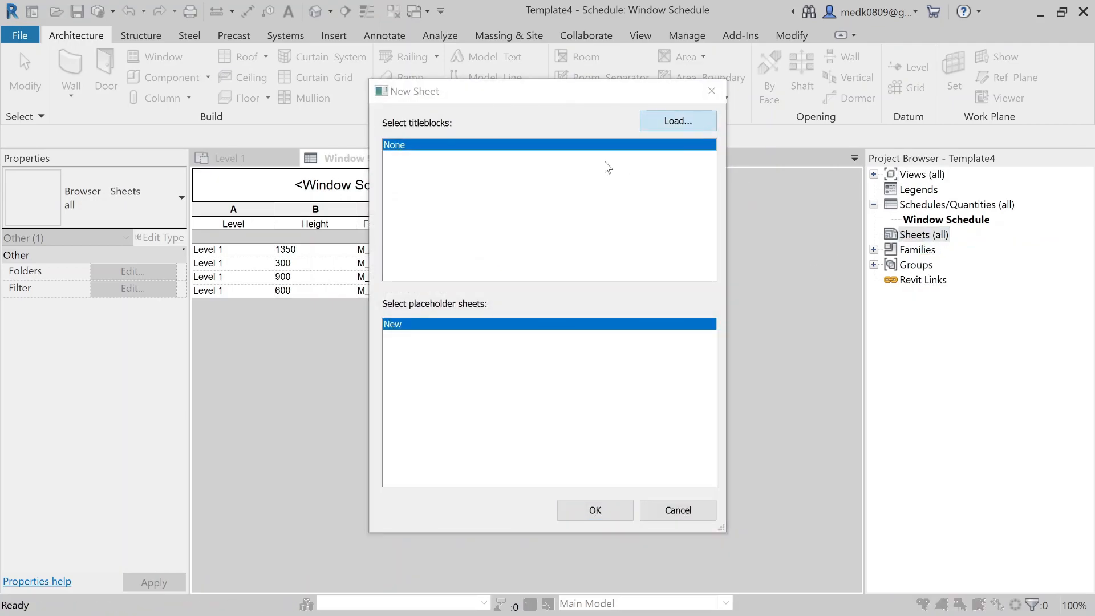
pyautogui.click(379, 139)
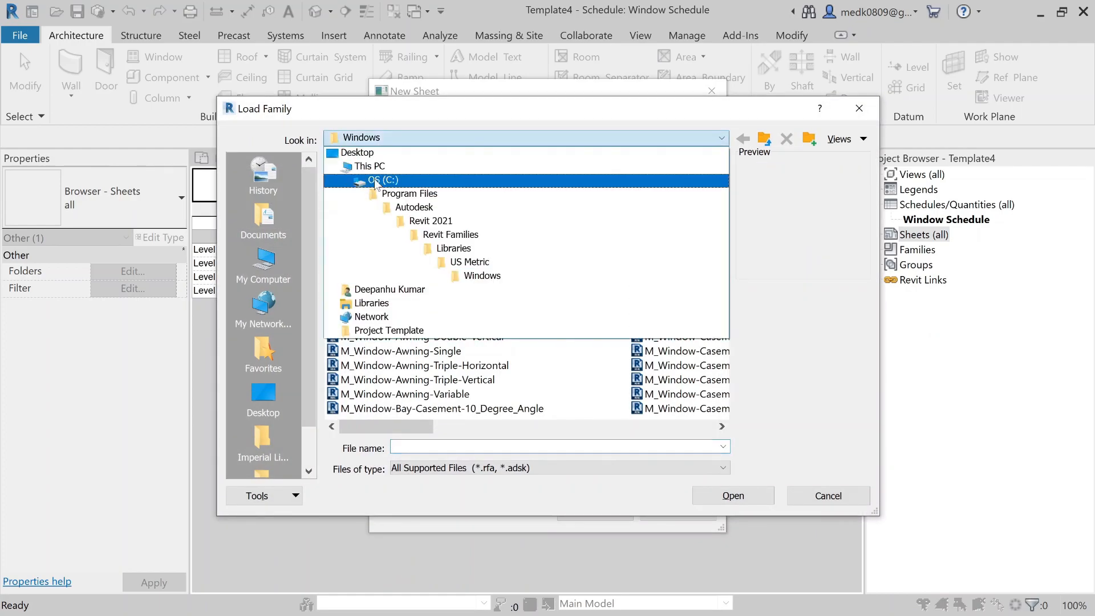
pyautogui.click(484, 260)
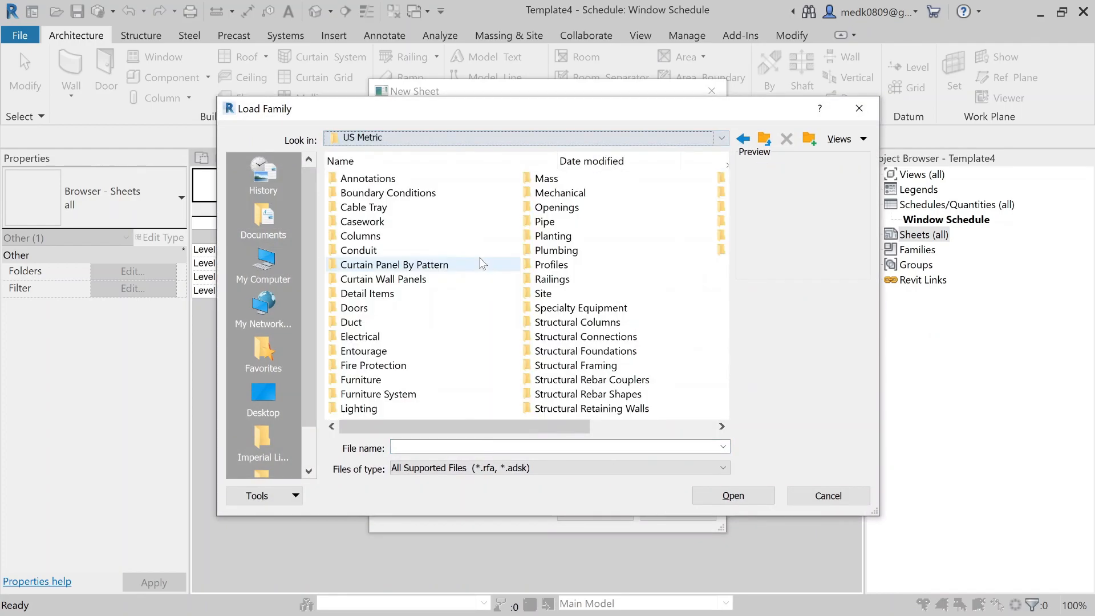
pyautogui.scroll(-2, 440, 245)
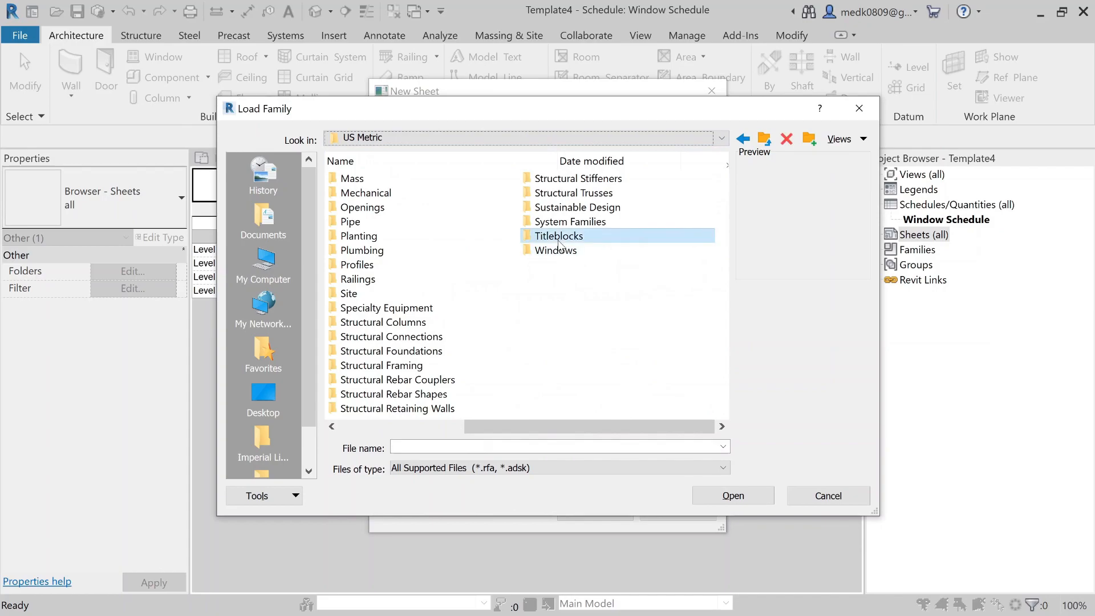
pyautogui.doubleClick(557, 236)
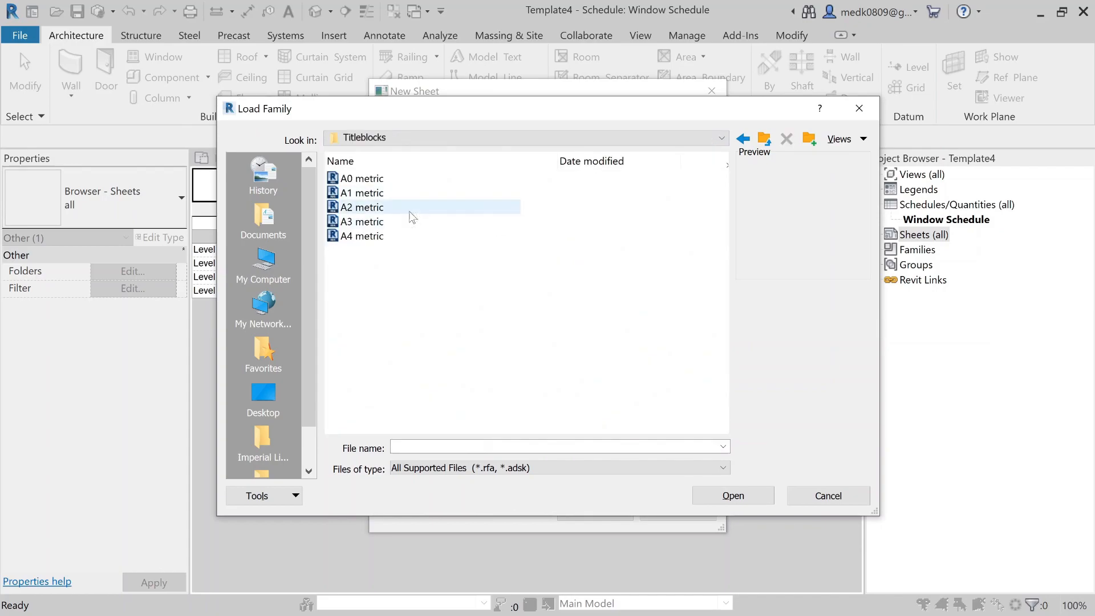
pyautogui.click(419, 235)
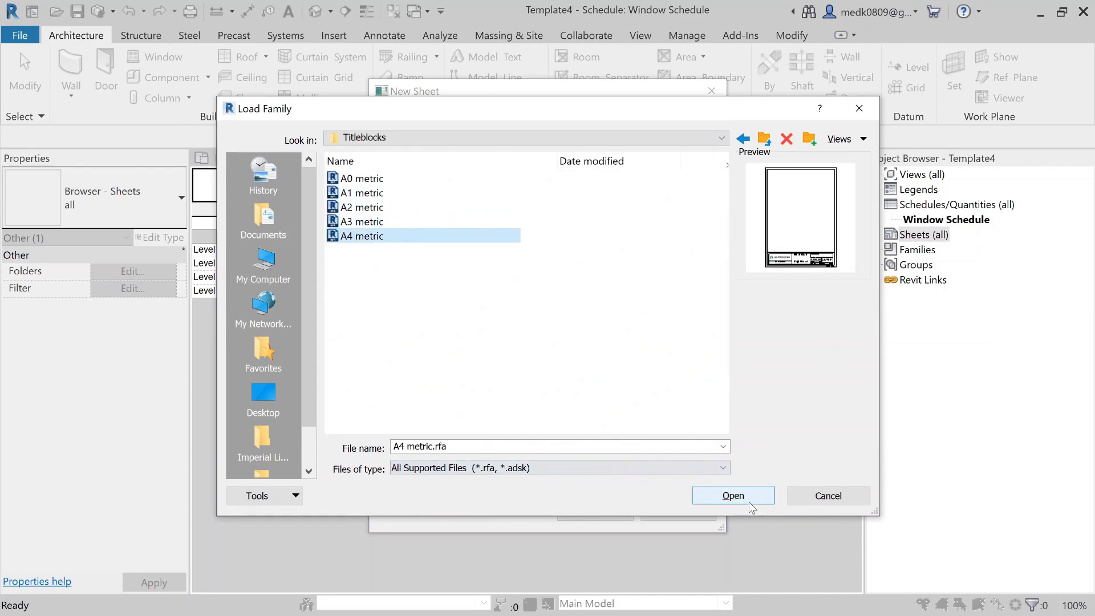
pyautogui.click(748, 498)
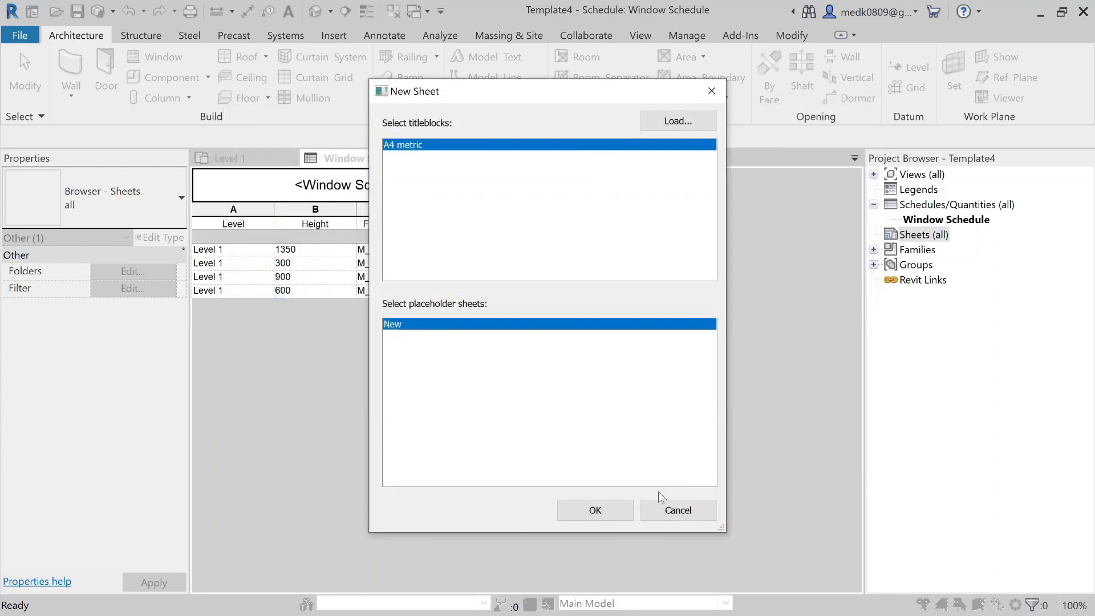
pyautogui.click(594, 510)
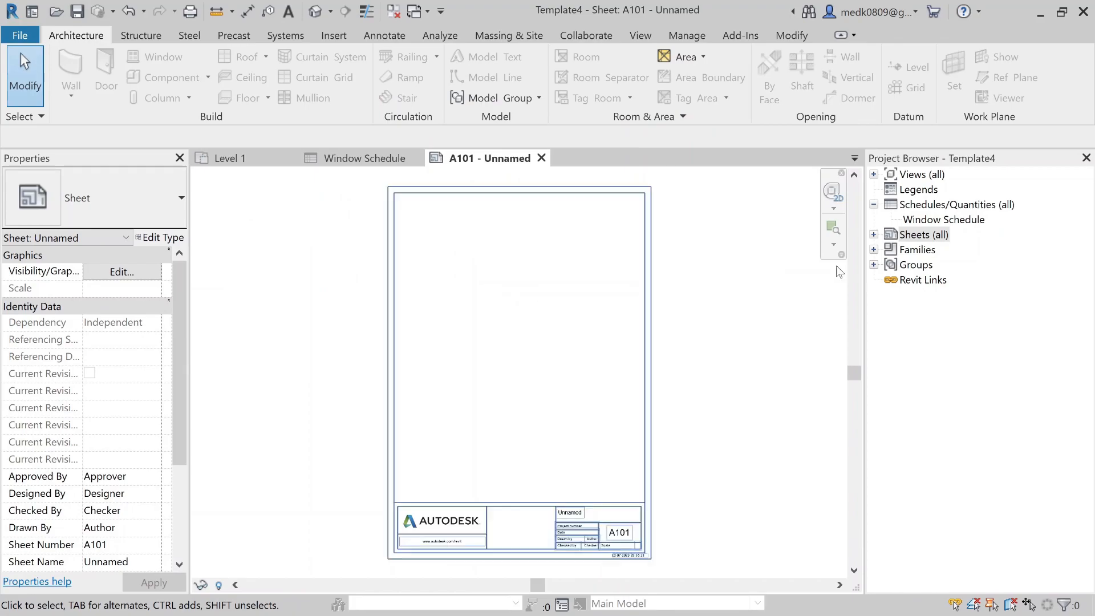
# Step: Place the Window Schedule in the upper middle of the A4 sheet and deselect it
pyautogui.moveTo(939, 223); pyautogui.dragTo(516, 311)
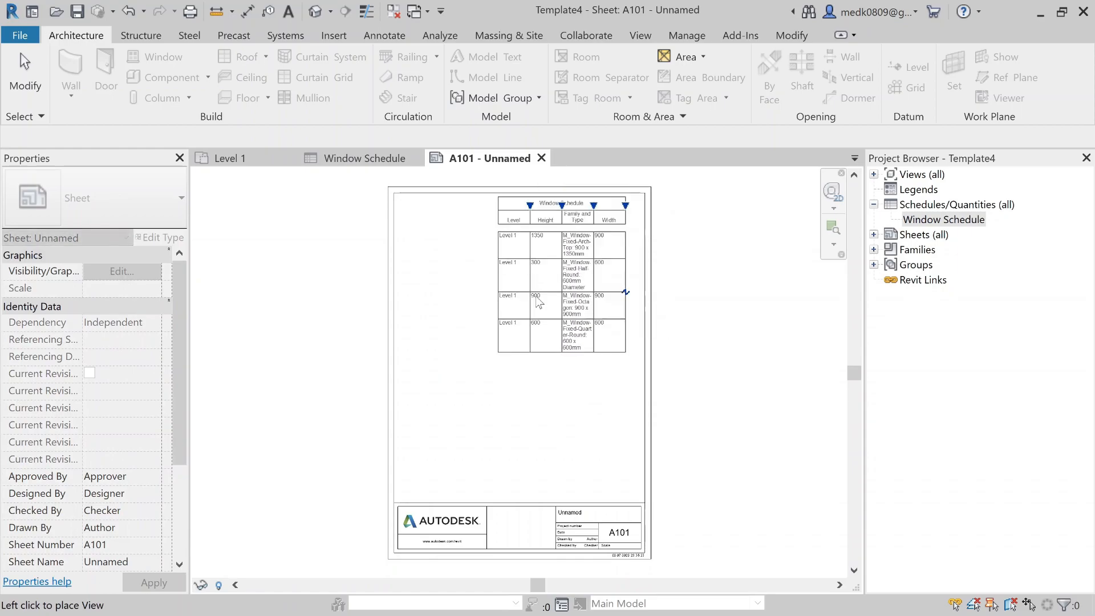
pyautogui.click(530, 310)
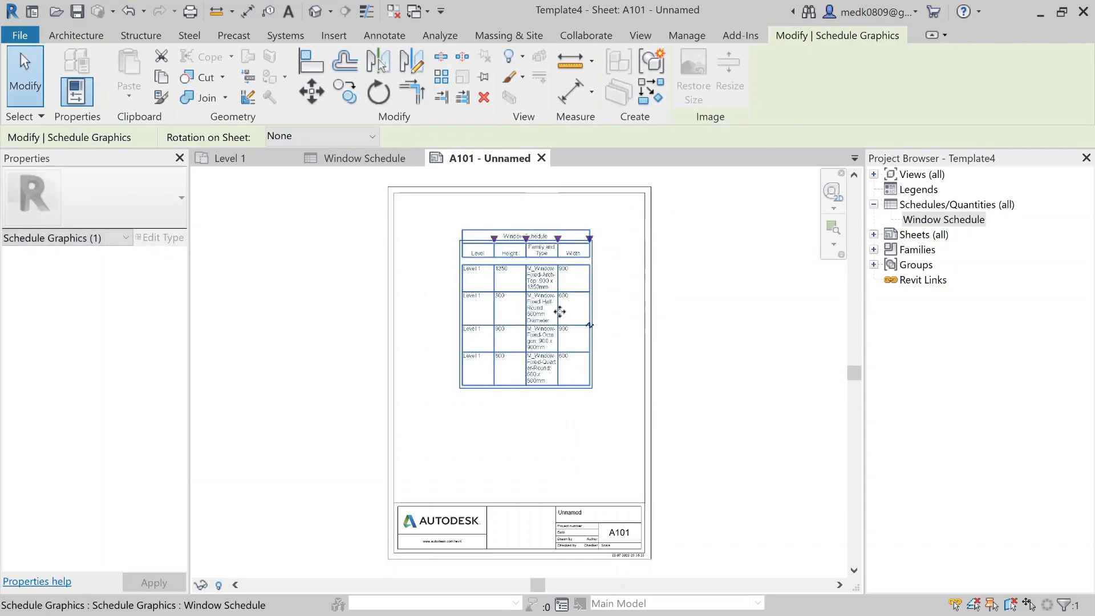
pyautogui.click(623, 313)
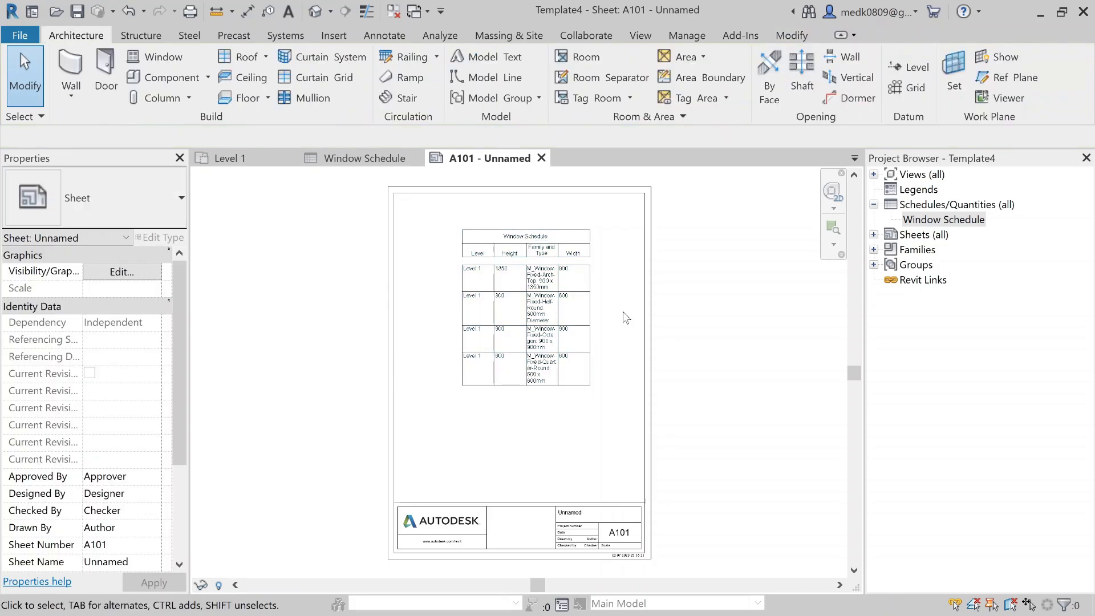
pyautogui.scroll(2, 623, 313)
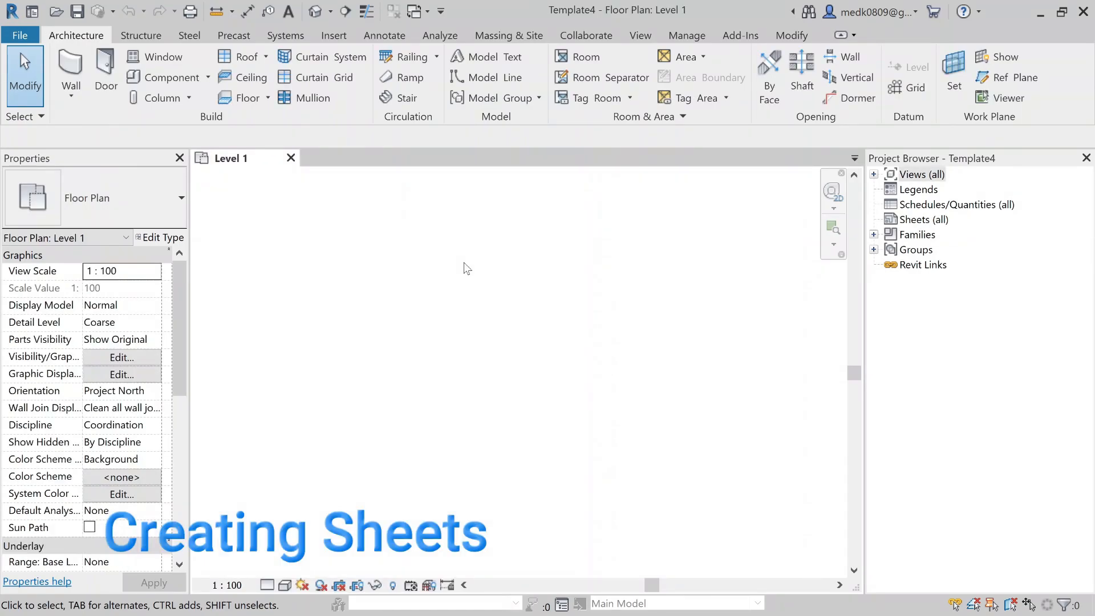
# Step: Create a new sheet with the A1 metric titleblock loaded from the Titleblocks library, and select it among the project's sheets
pyautogui.click(641, 38)
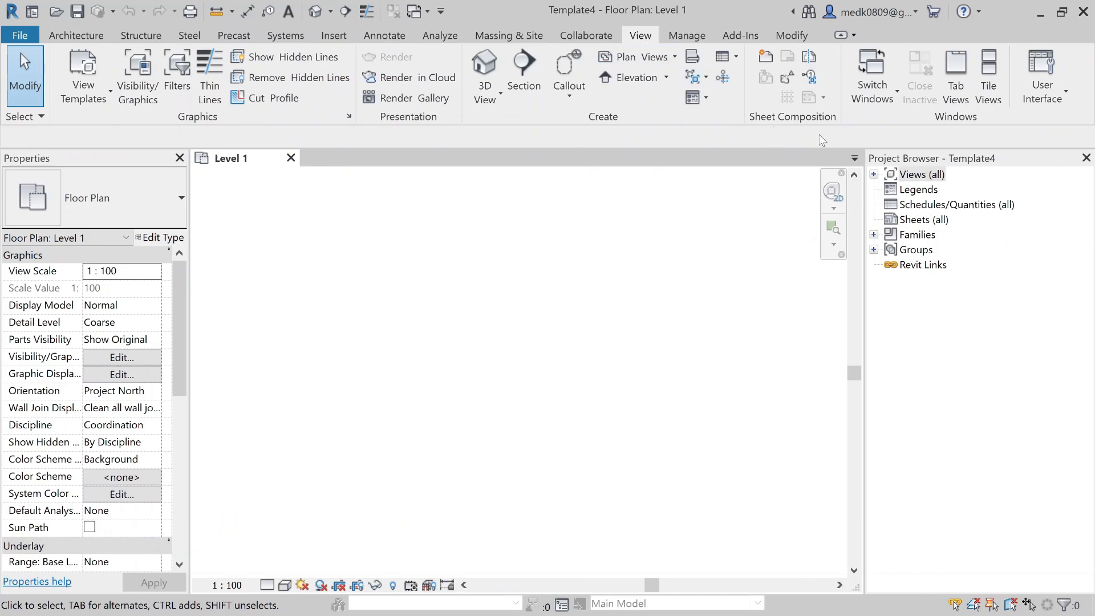
pyautogui.click(764, 59)
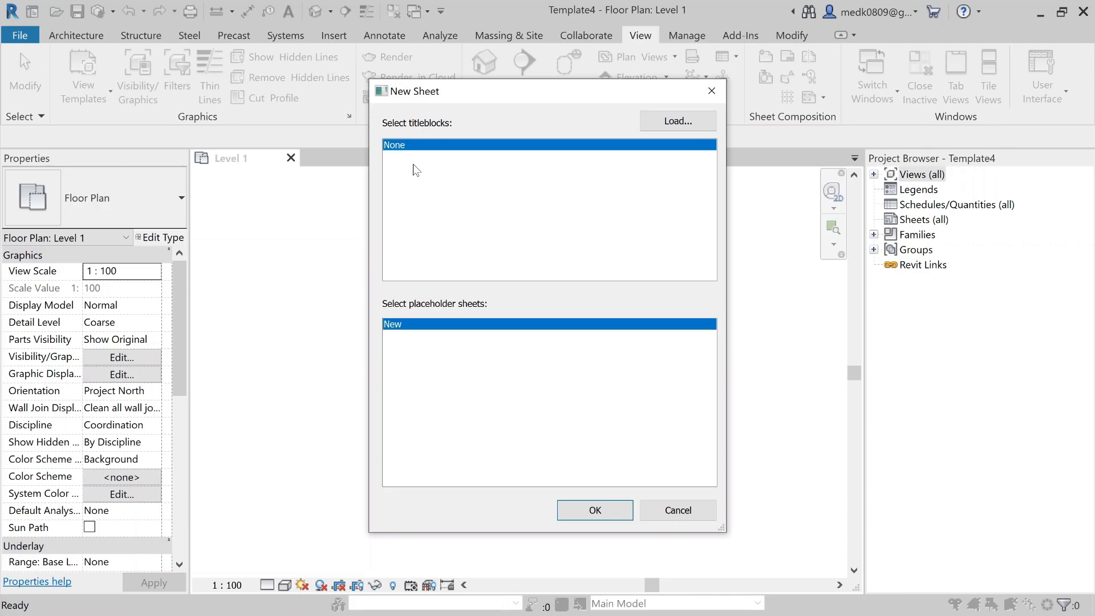
pyautogui.click(671, 124)
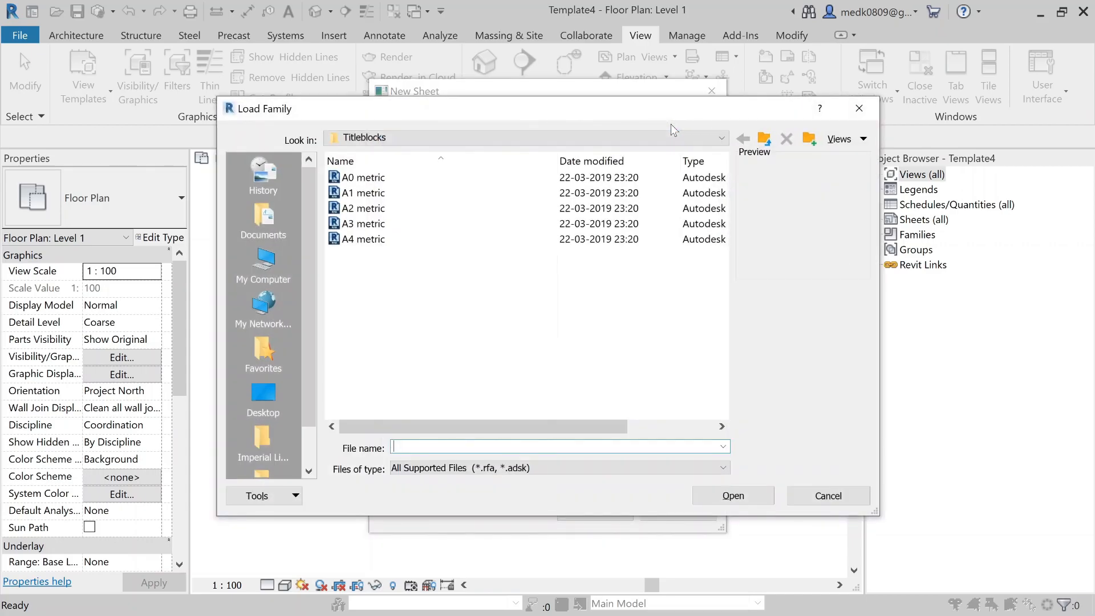
pyautogui.click(385, 197)
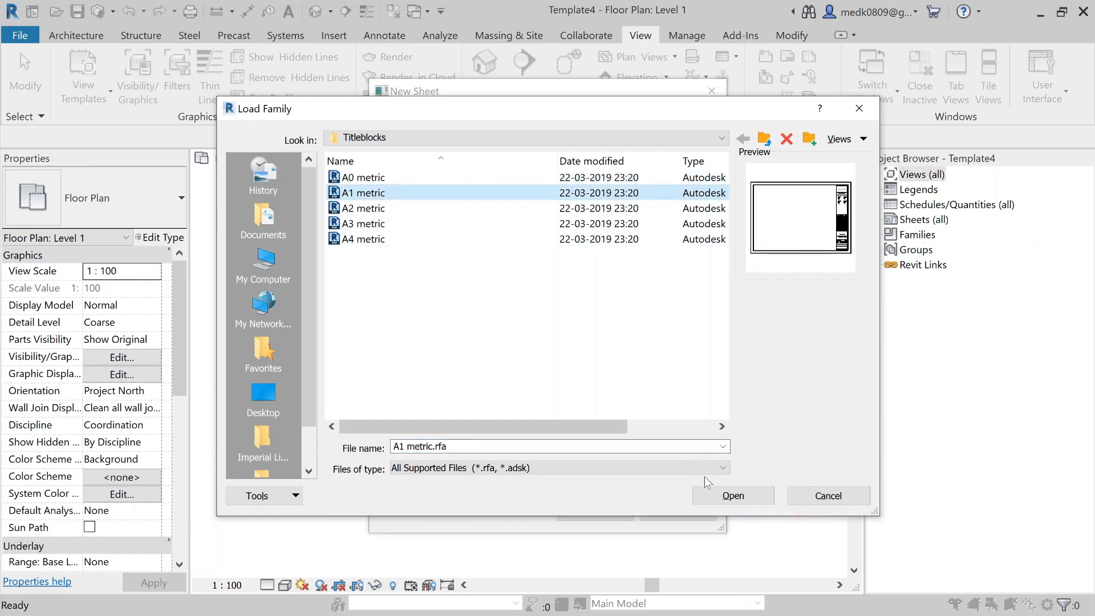
pyautogui.click(718, 496)
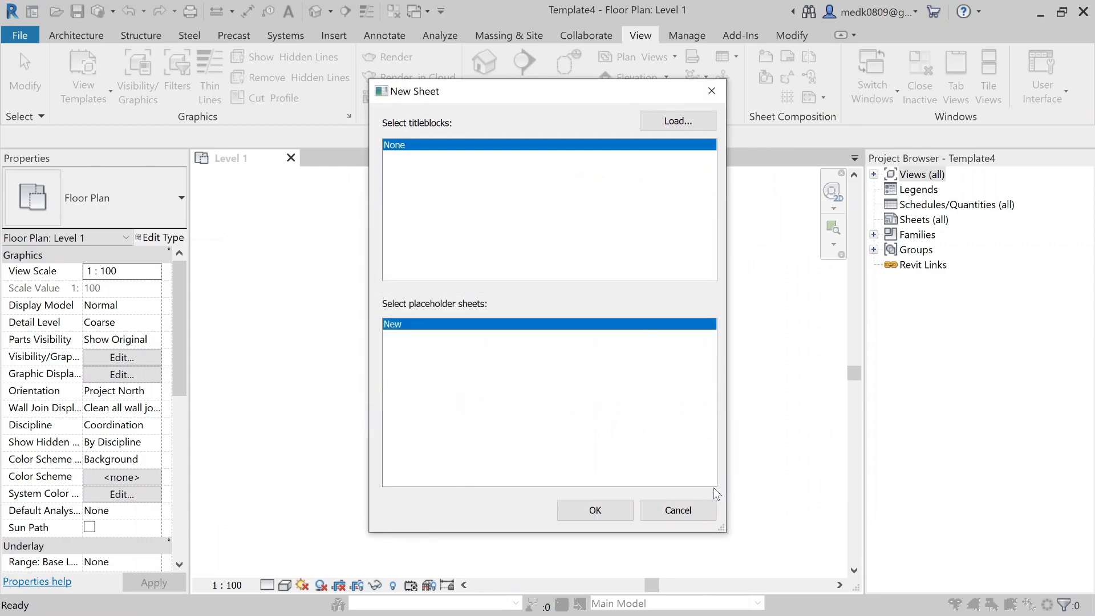
pyautogui.click(618, 514)
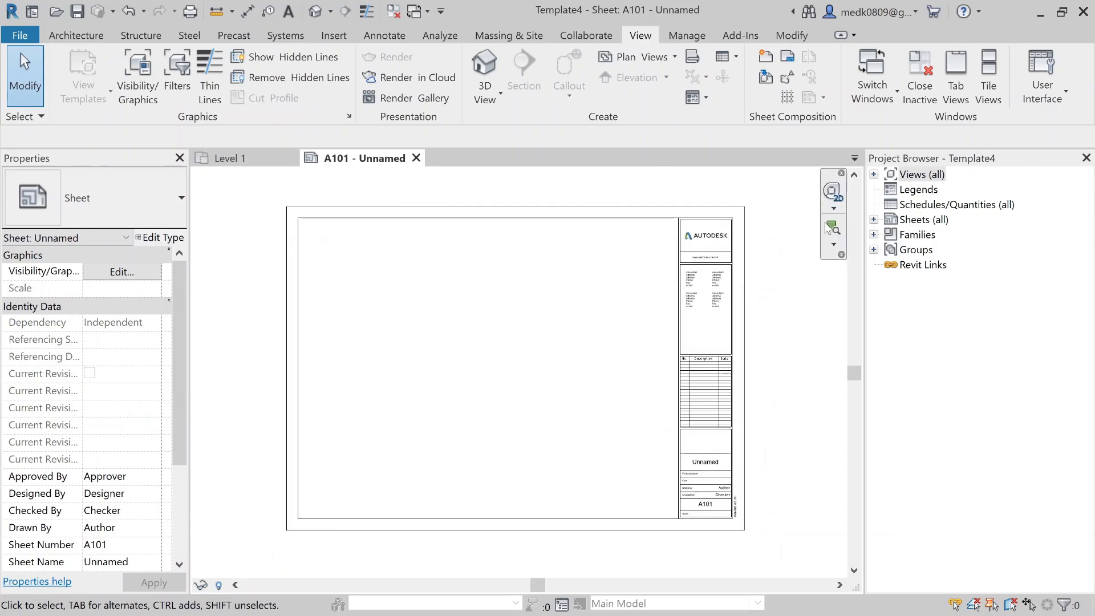
pyautogui.click(873, 219)
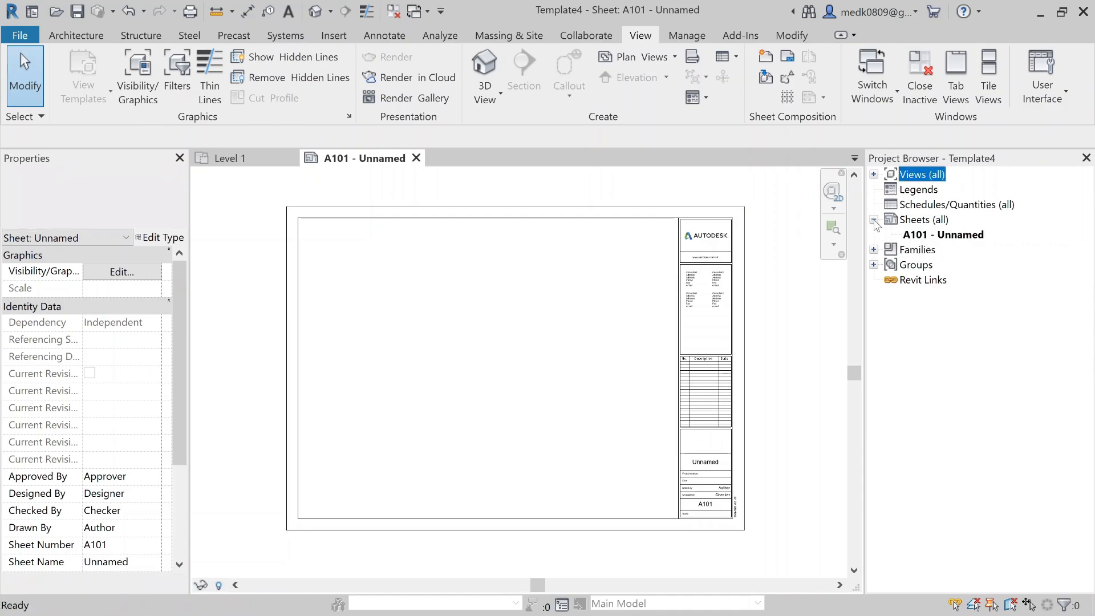
pyautogui.click(941, 240)
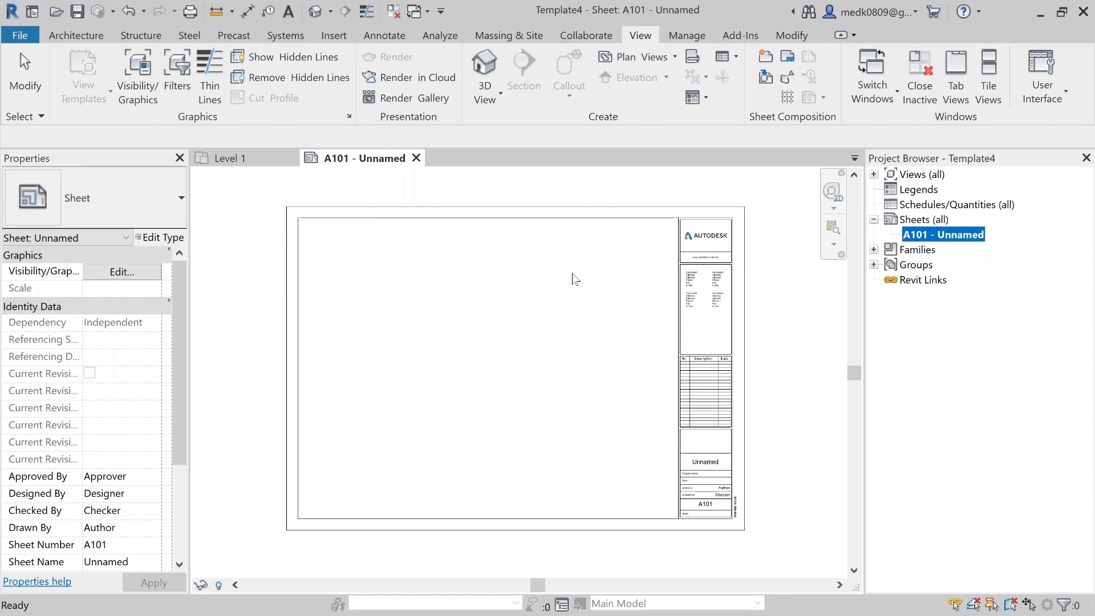
# Step: Create a new sheet using the A3 metric titleblock loaded from the Titleblocks folder, and inspect its title block
pyautogui.click(765, 59)
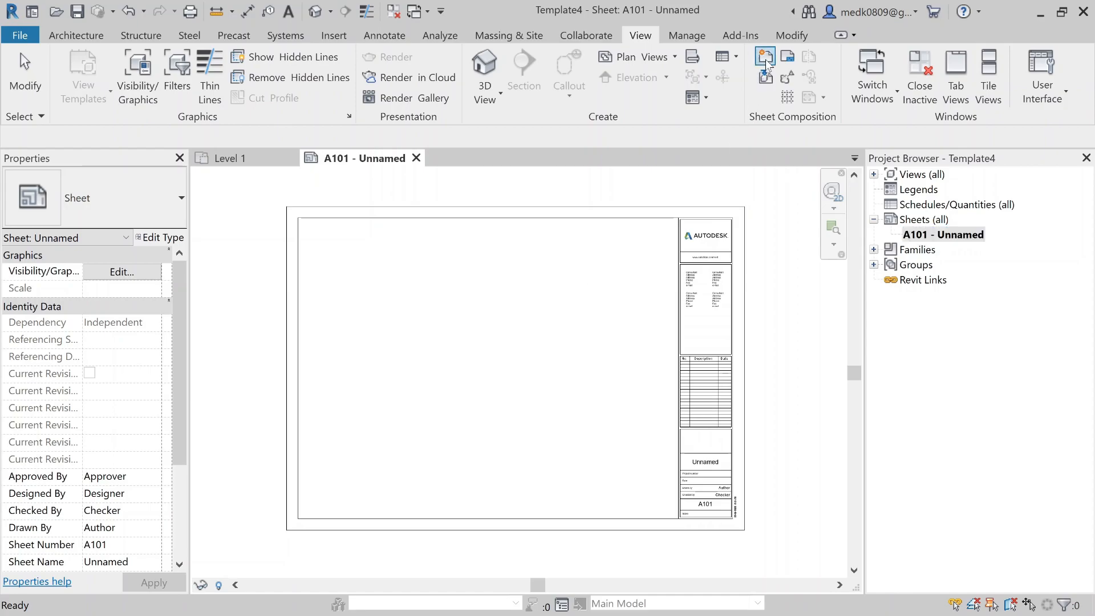
pyautogui.click(676, 121)
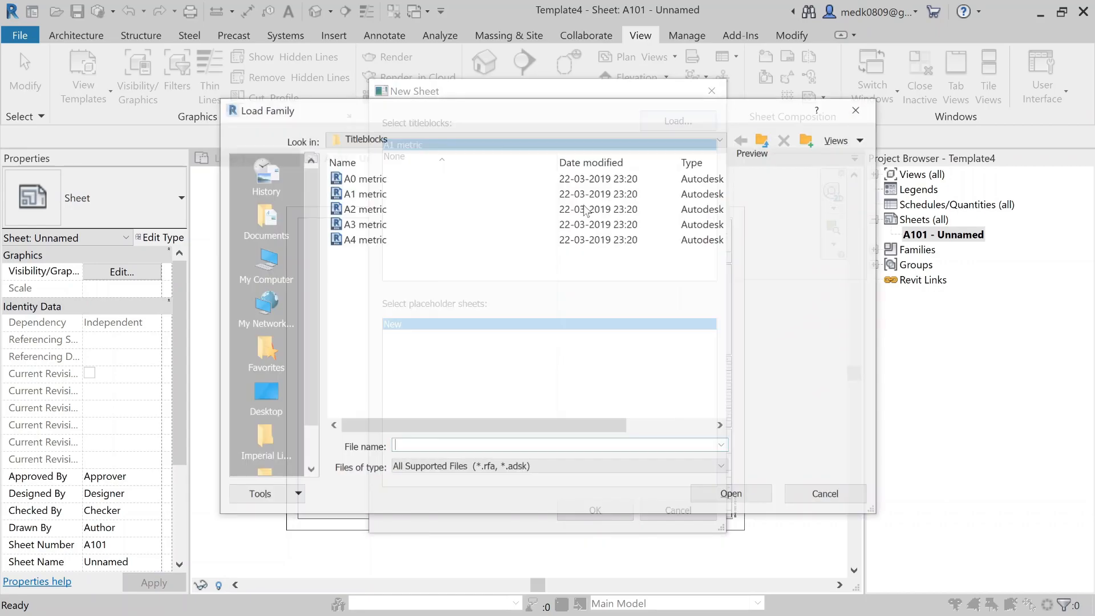
pyautogui.click(596, 223)
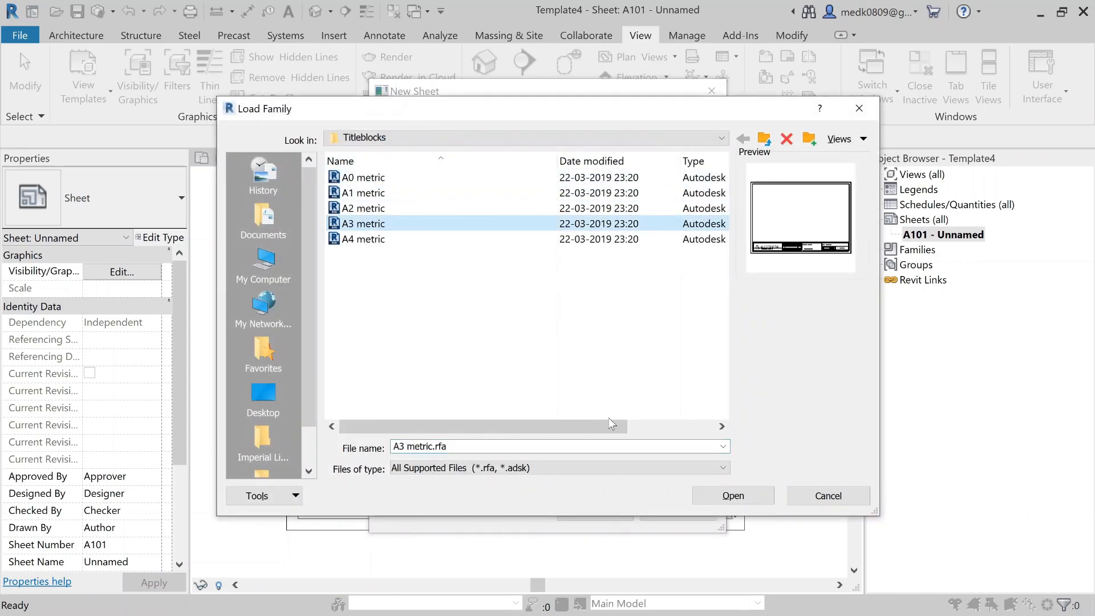
pyautogui.click(716, 497)
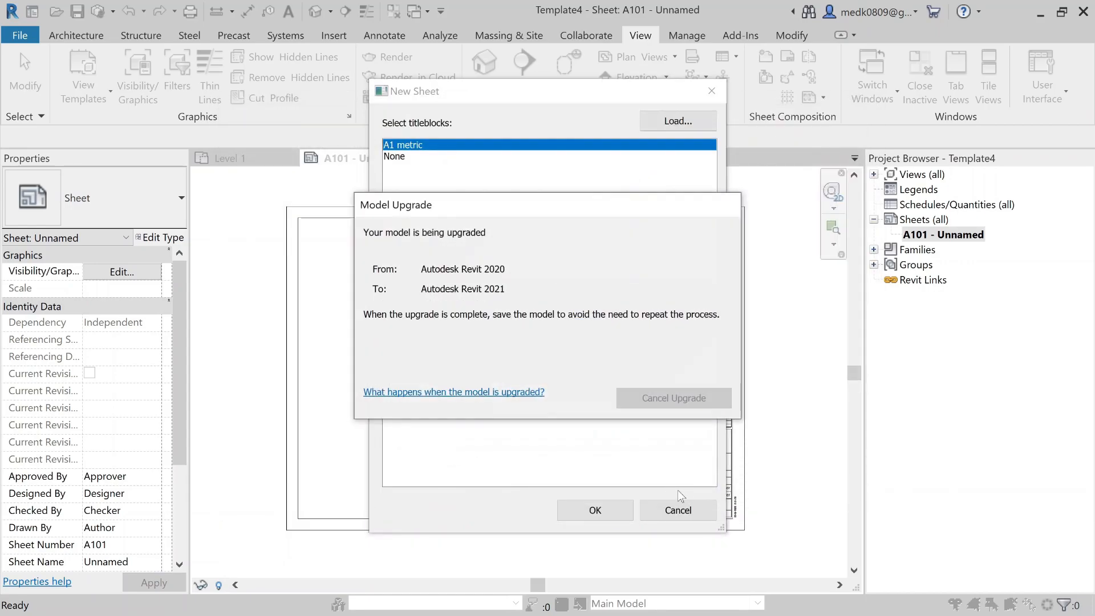
pyautogui.click(607, 508)
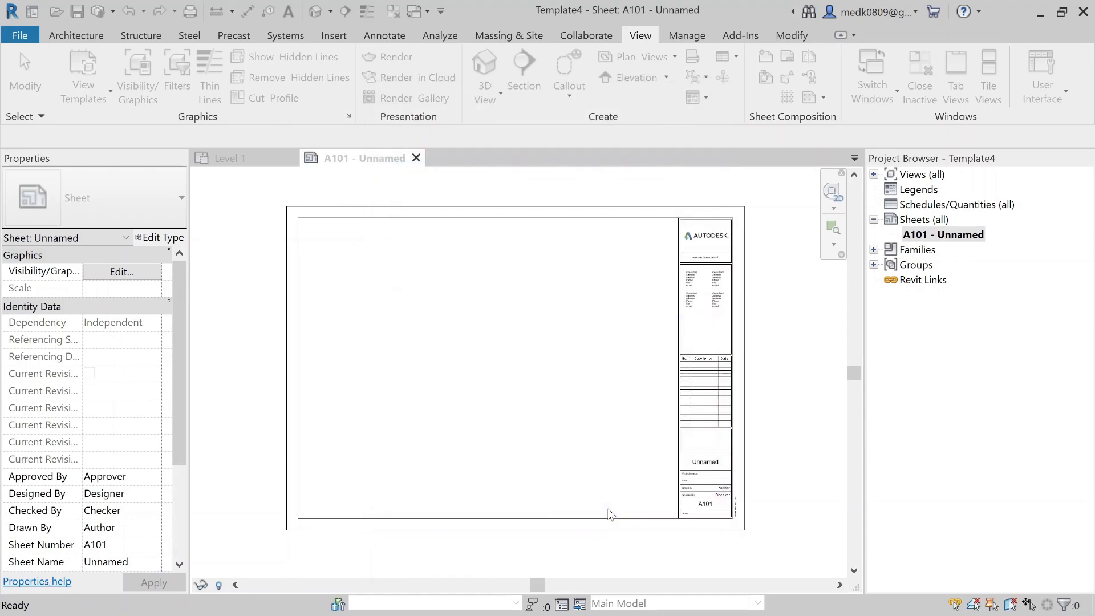
pyautogui.moveTo(558, 436); pyautogui.dragTo(560, 325, button='middle')
pyautogui.scroll(2, 567, 326)
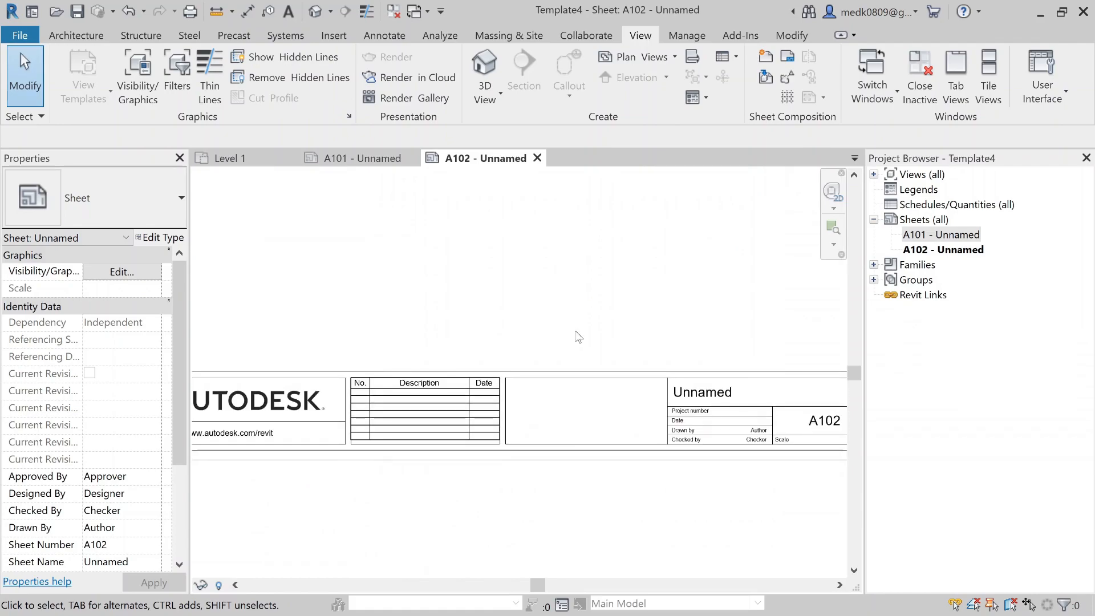
pyautogui.scroll(-4, 579, 335)
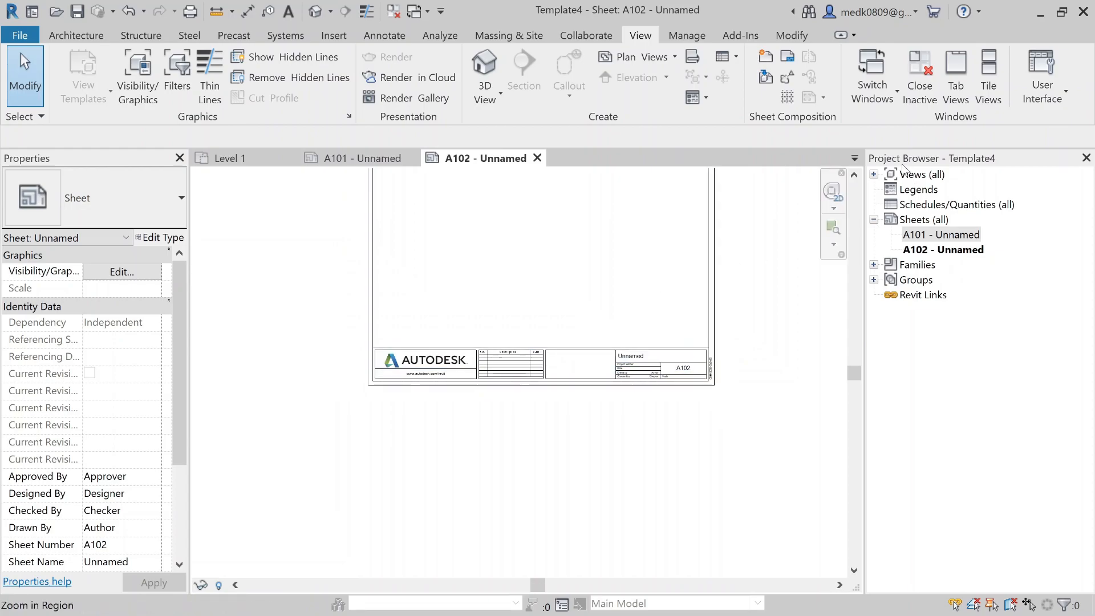
# Step: Add another new sheet using the A4 metric titleblock loaded from the Titleblocks folder, and inspect its title block
pyautogui.click(917, 221)
pyautogui.rightClick(917, 222)
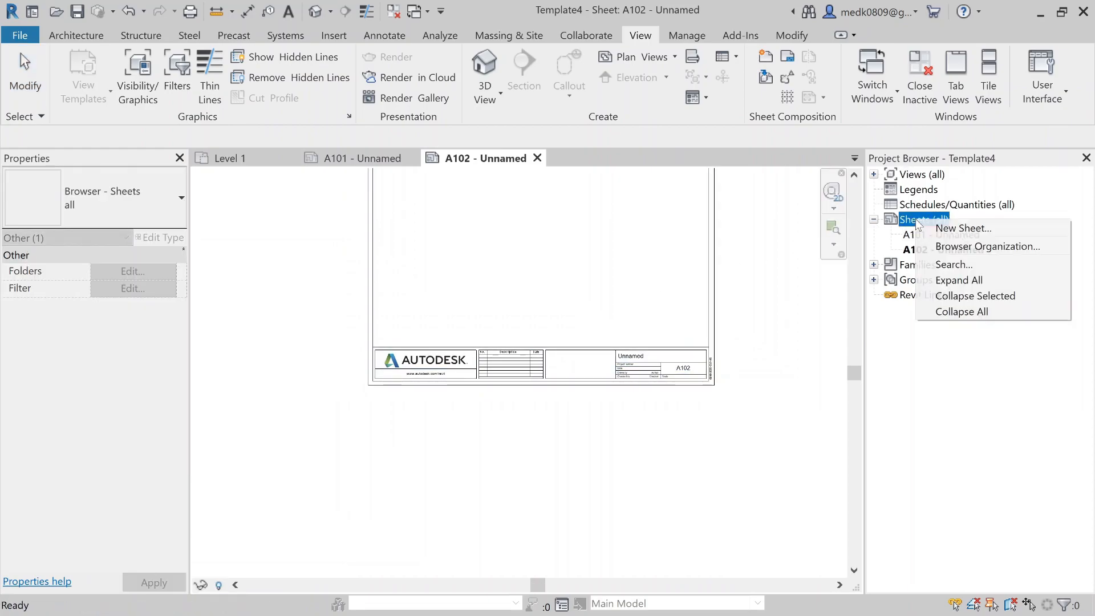
pyautogui.click(949, 229)
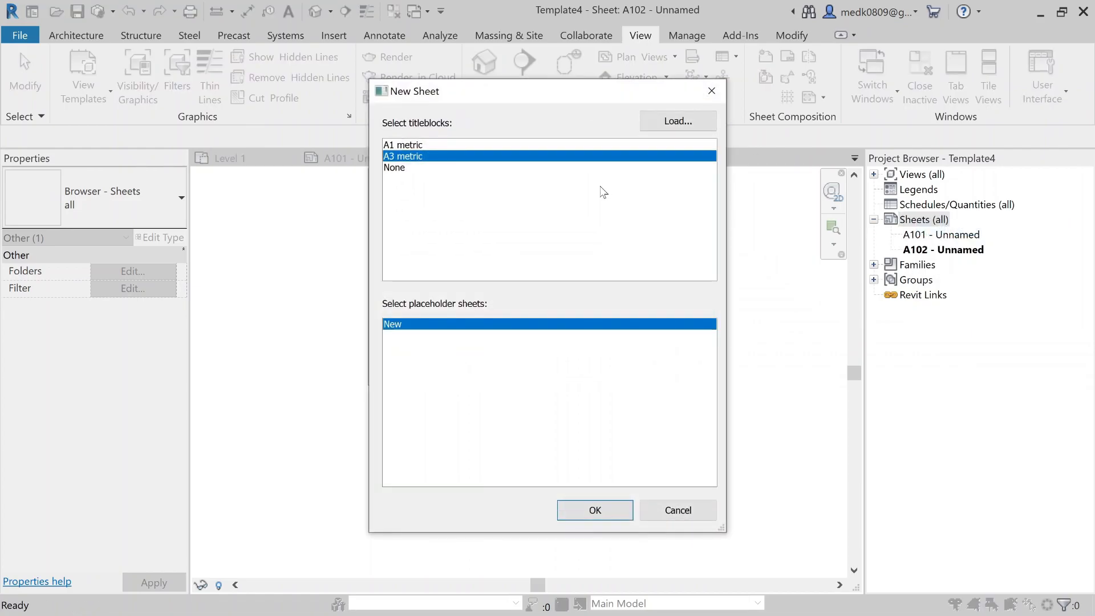
pyautogui.click(675, 123)
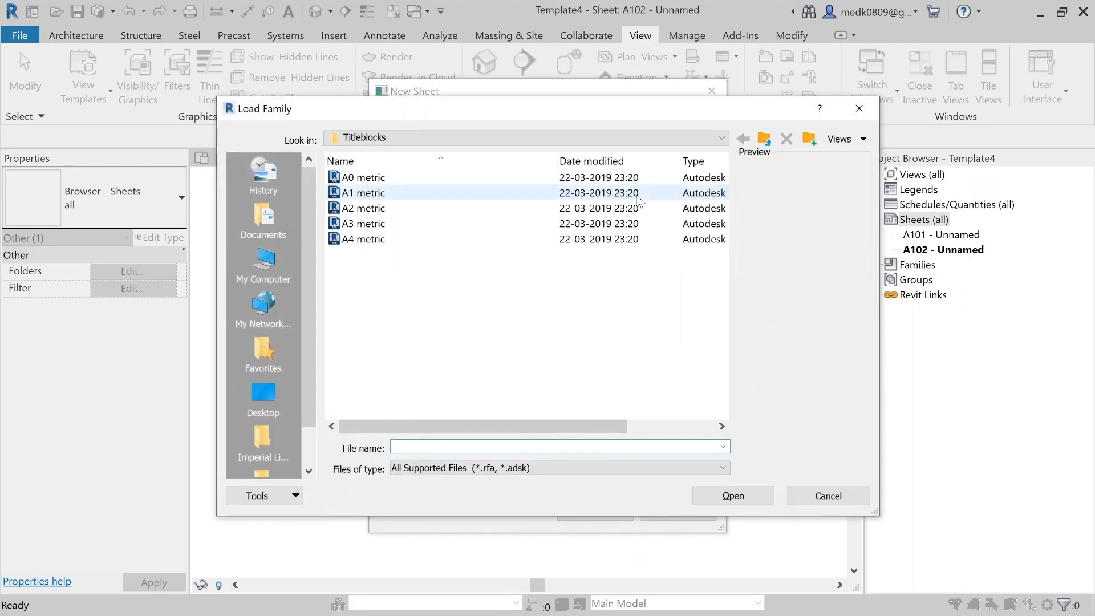
pyautogui.click(628, 239)
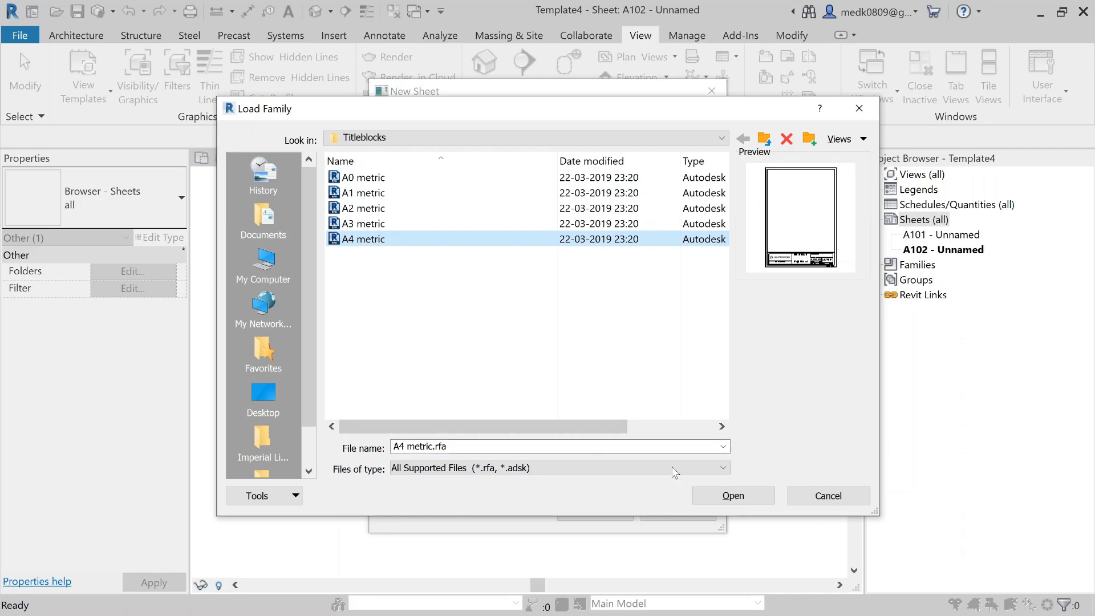
pyautogui.click(724, 501)
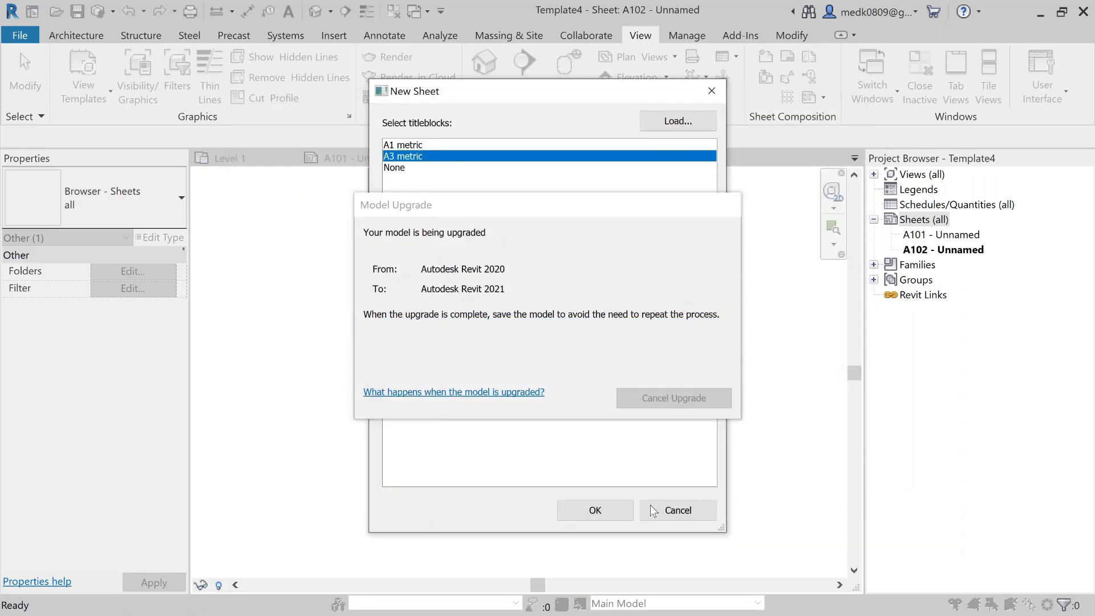
pyautogui.click(613, 509)
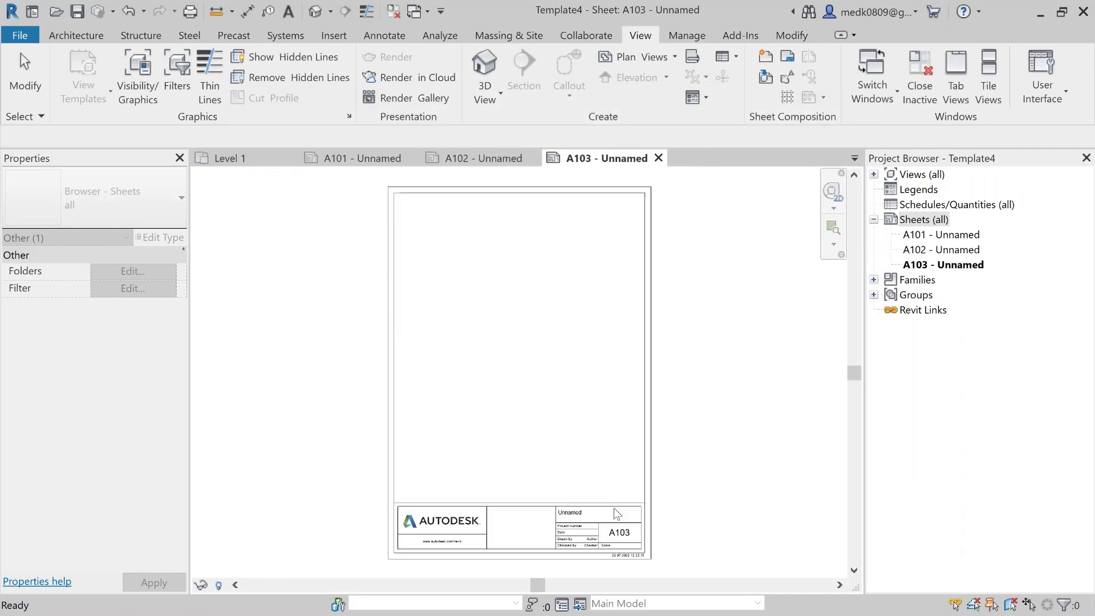
pyautogui.scroll(5, 515, 516)
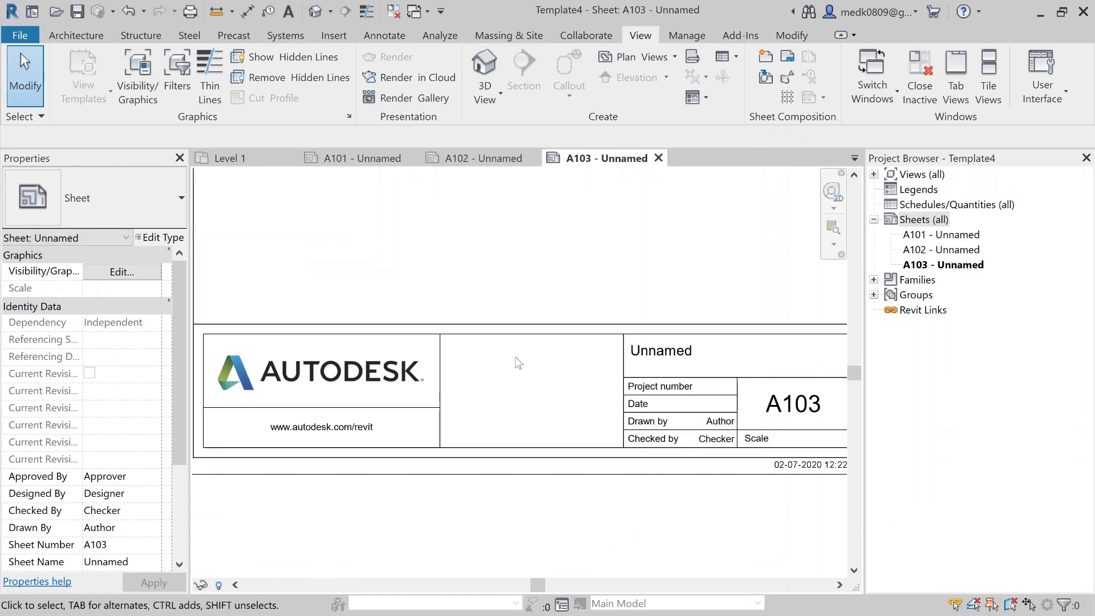
pyautogui.scroll(-5, 516, 357)
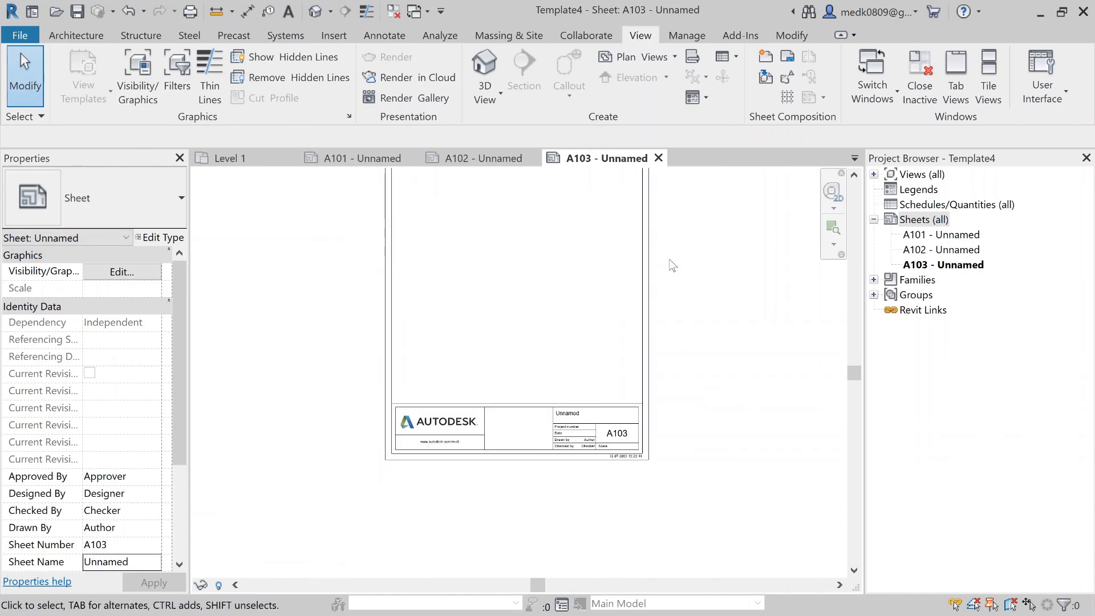
# Step: Rename sheet A101, setting its number to 0809 and its name to Sheet 1
pyautogui.click(953, 235)
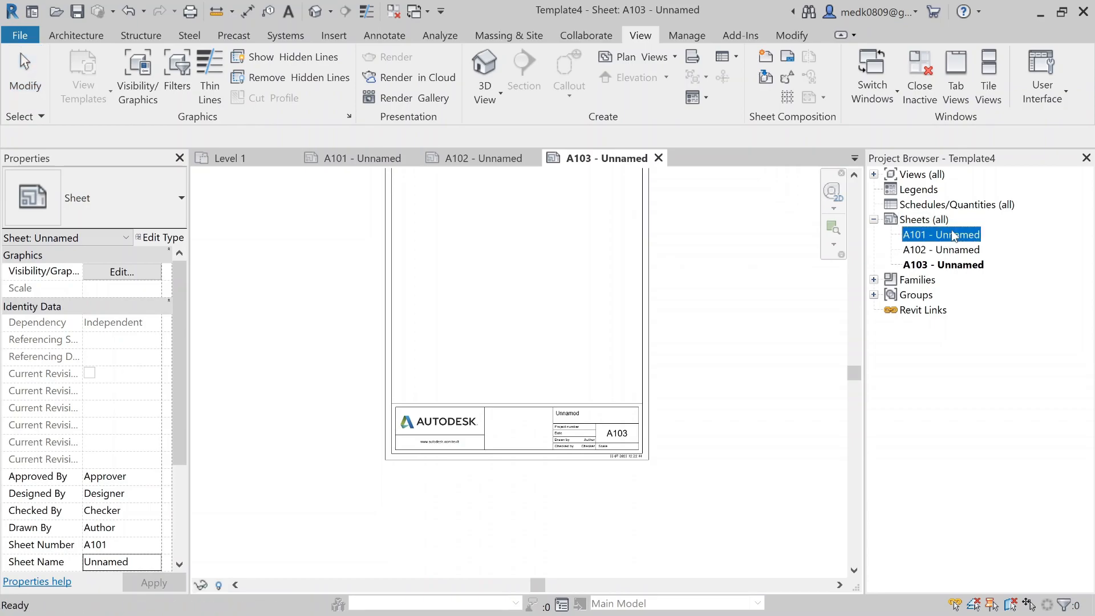
pyautogui.rightClick(953, 235)
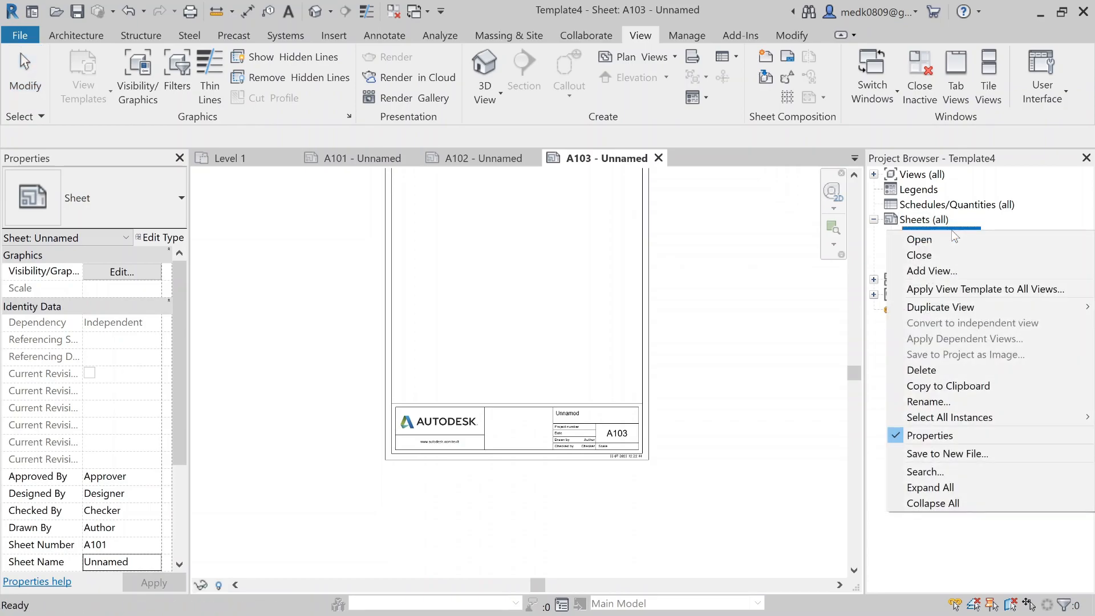
pyautogui.click(930, 400)
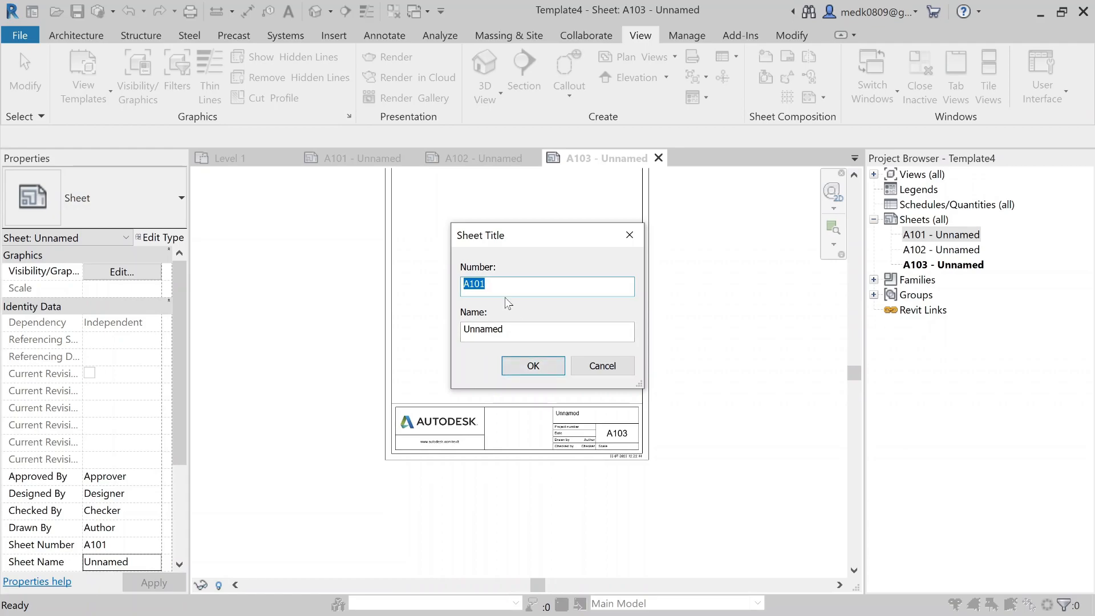
pyautogui.write('0809')
pyautogui.click(526, 330)
pyautogui.moveTo(500, 329); pyautogui.dragTo(446, 329)
pyautogui.write('Sheet 1')
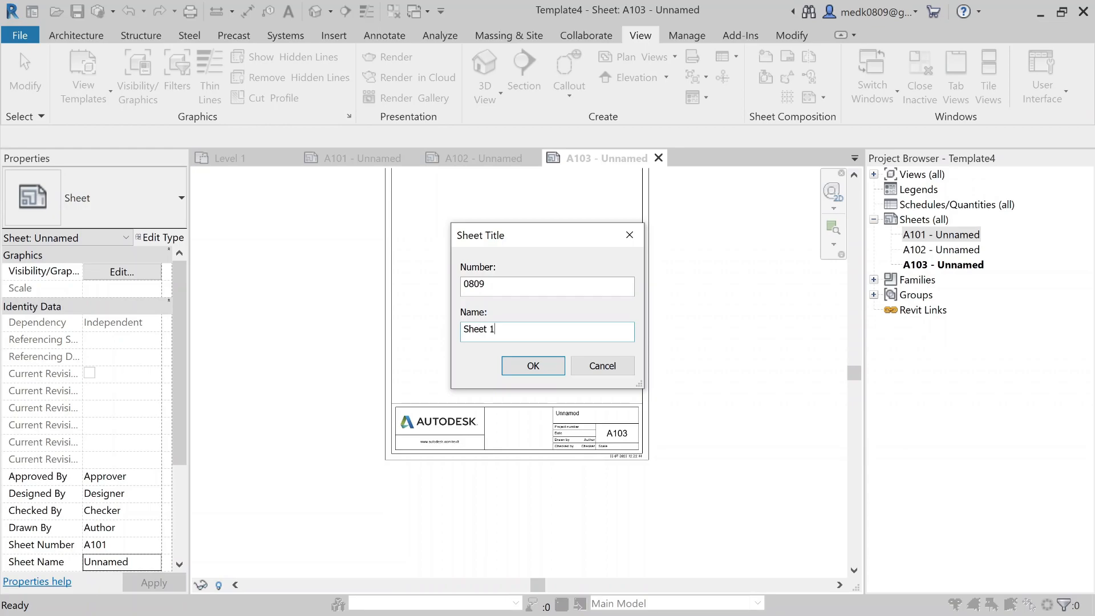
pyautogui.click(533, 365)
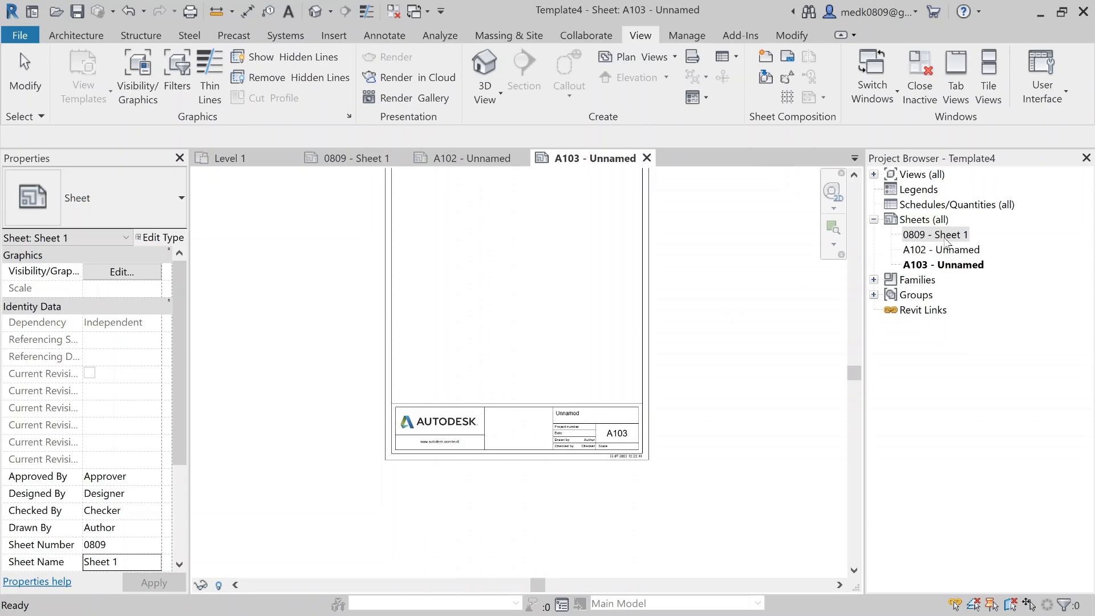
pyautogui.click(745, 259)
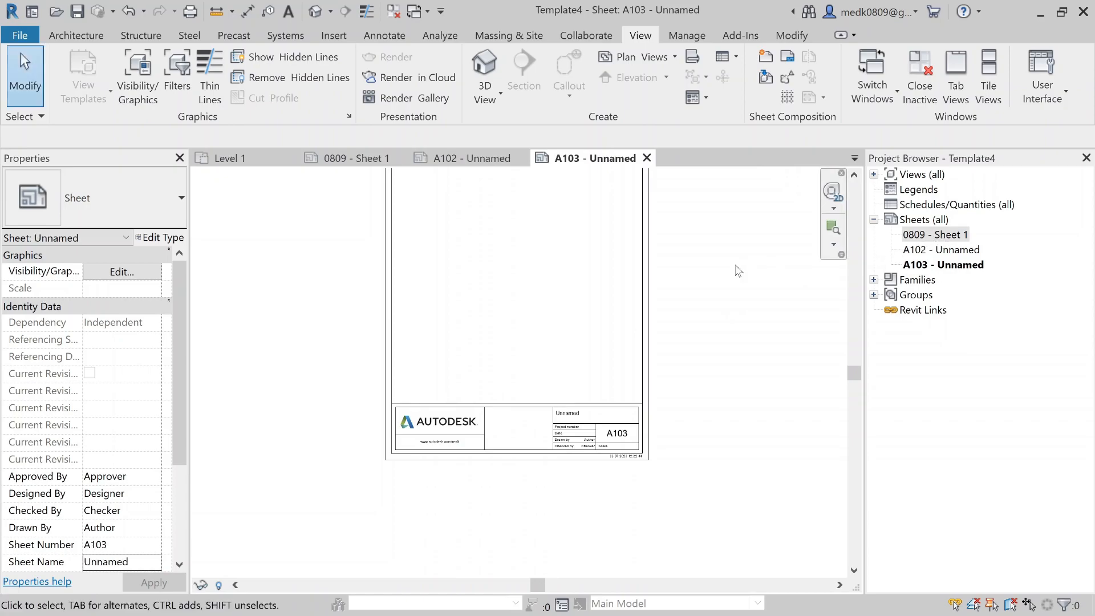
pyautogui.scroll(-2, 721, 245)
pyautogui.moveTo(720, 241); pyautogui.dragTo(653, 312, button='middle')
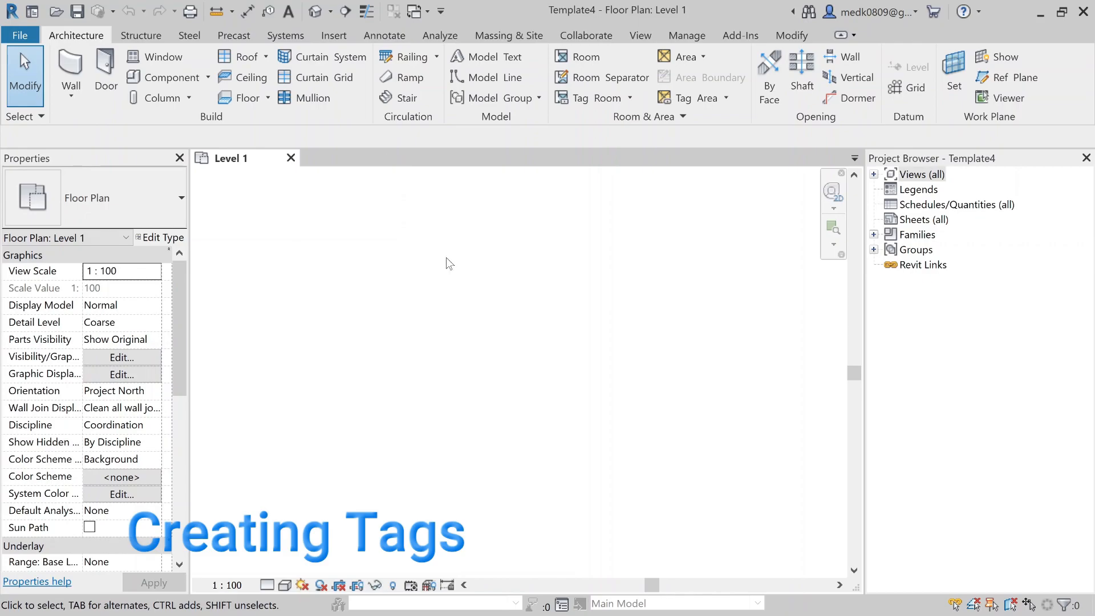
# Step: Draw a horizontal pipe of 150 mm diameter across the middle of the Level 1 floor plan
pyautogui.click(288, 35)
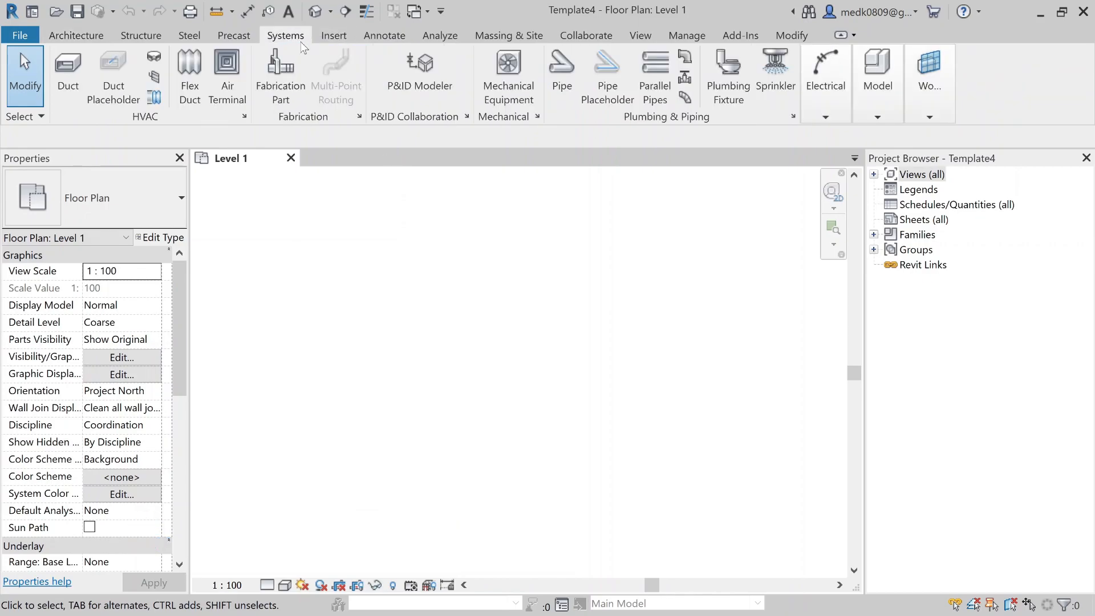
pyautogui.click(561, 77)
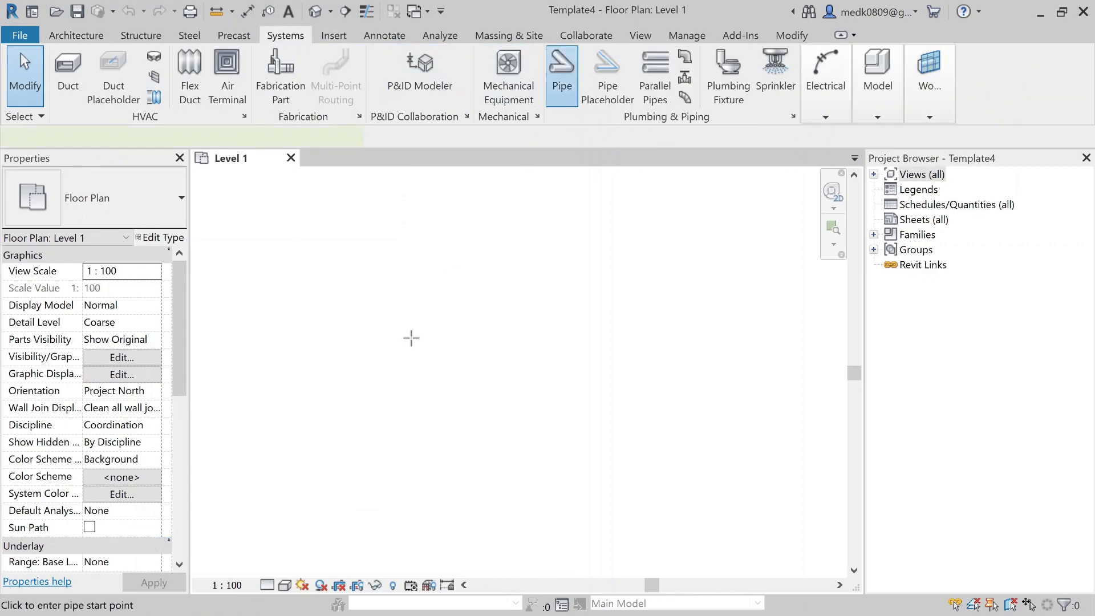
pyautogui.click(369, 335)
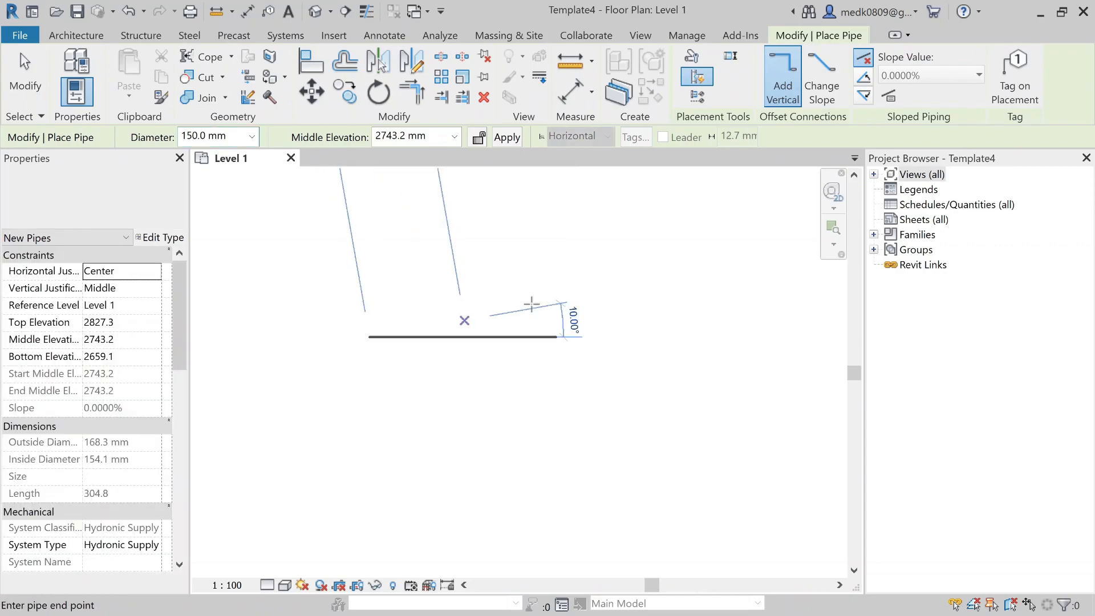
pyautogui.click(739, 342)
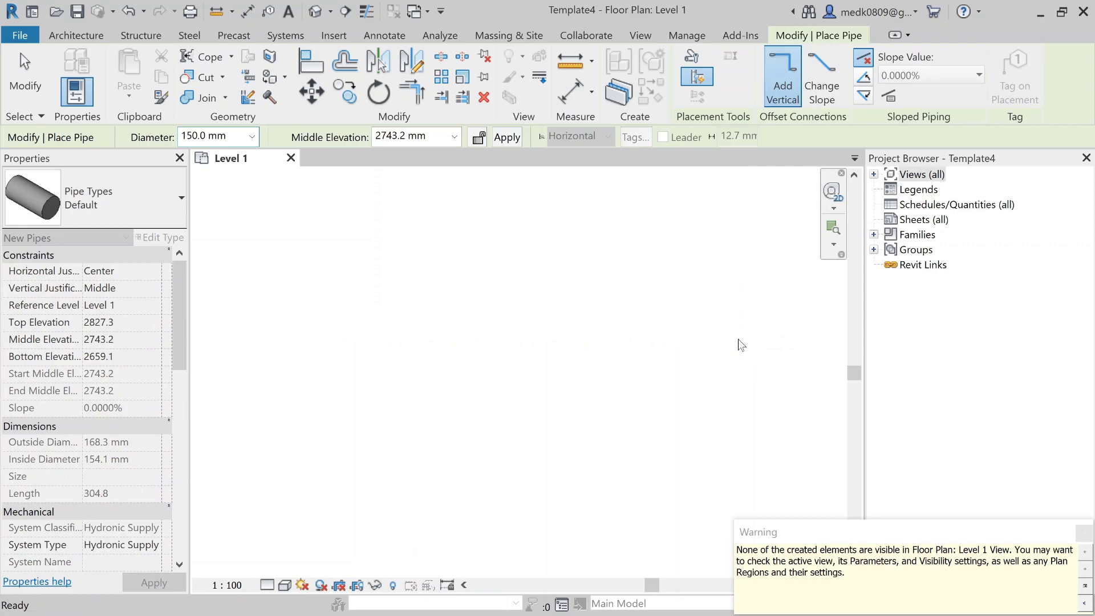
pyautogui.press('Escape')
pyautogui.press('Escape')
# Step: Set the top of the Level 1 floor plan's view range to Level Above and apply it
pyautogui.scroll(-5, 180, 365)
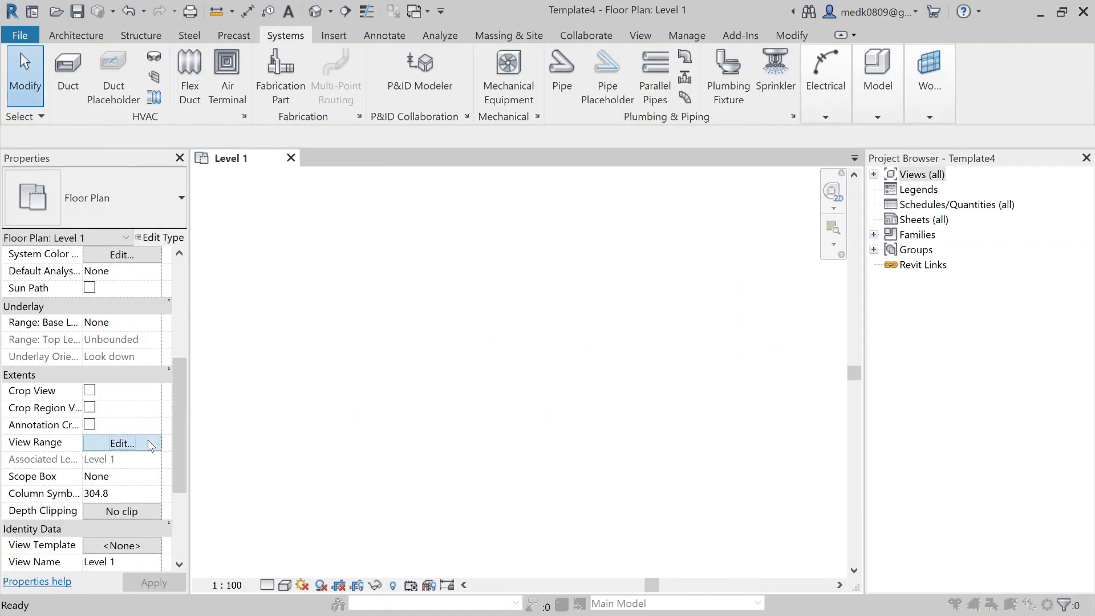
pyautogui.click(148, 441)
pyautogui.click(768, 241)
pyautogui.click(771, 266)
pyautogui.click(862, 412)
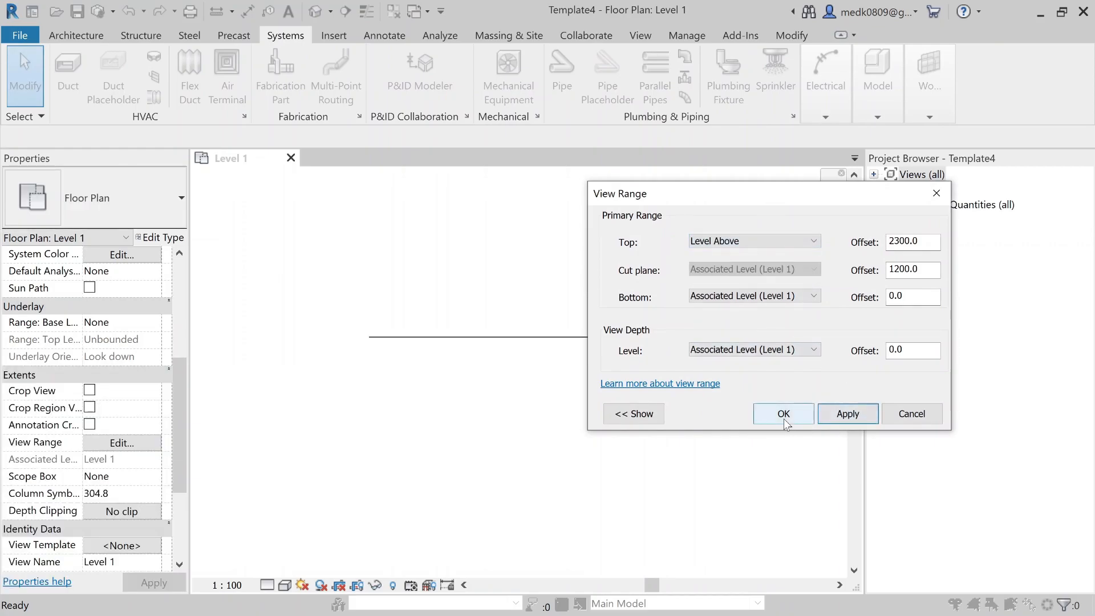
pyautogui.click(784, 417)
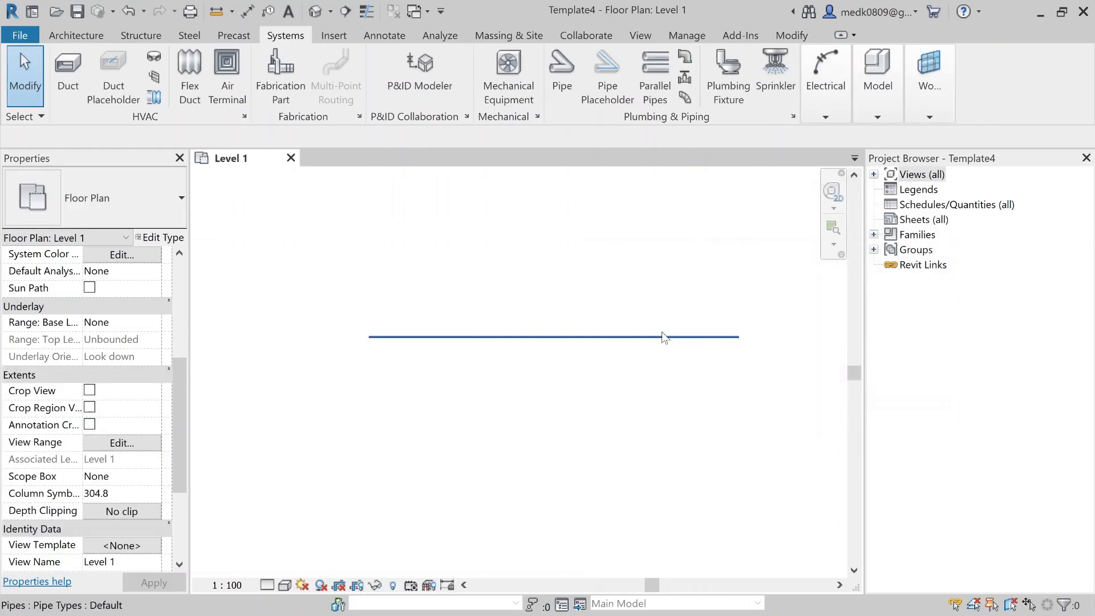
# Step: Set the floor plan's detail level to Fine and its visual style to Shaded
pyautogui.click(267, 585)
pyautogui.click(274, 570)
pyautogui.click(285, 585)
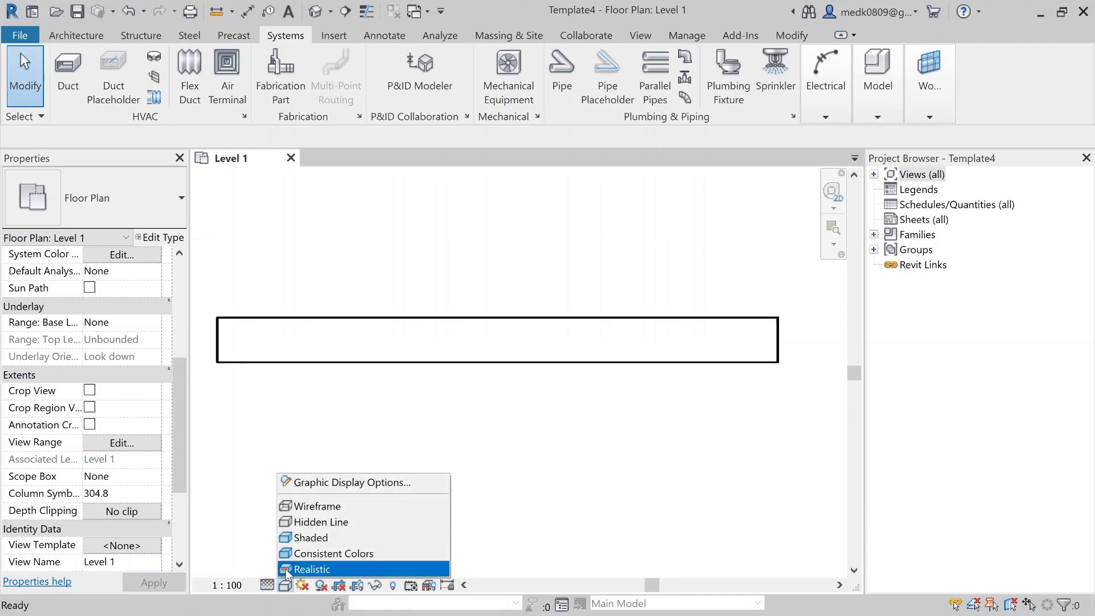
pyautogui.click(303, 521)
pyautogui.click(285, 585)
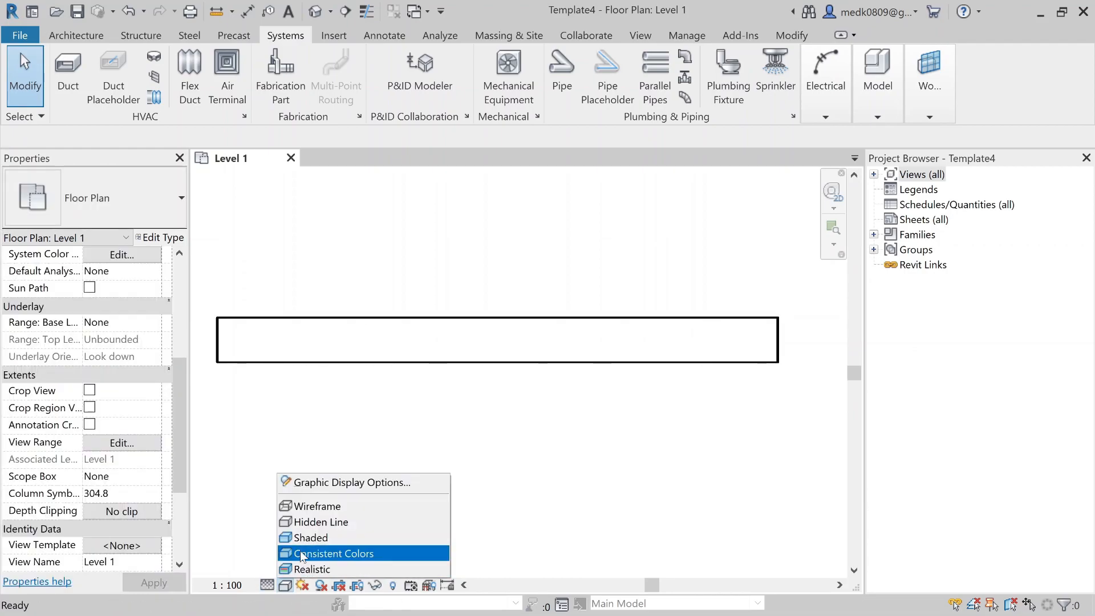
pyautogui.click(302, 542)
pyautogui.moveTo(325, 288); pyautogui.dragTo(392, 296, button='middle')
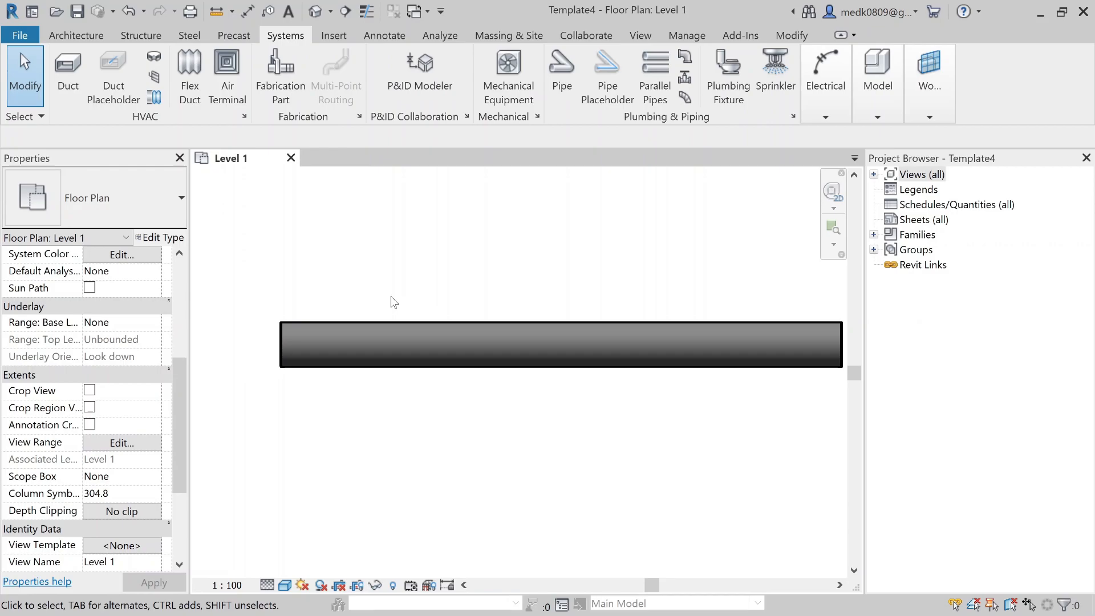
# Step: Start tagging the pipe by category and load the M_Pipe Size Tag family for it
pyautogui.click(398, 36)
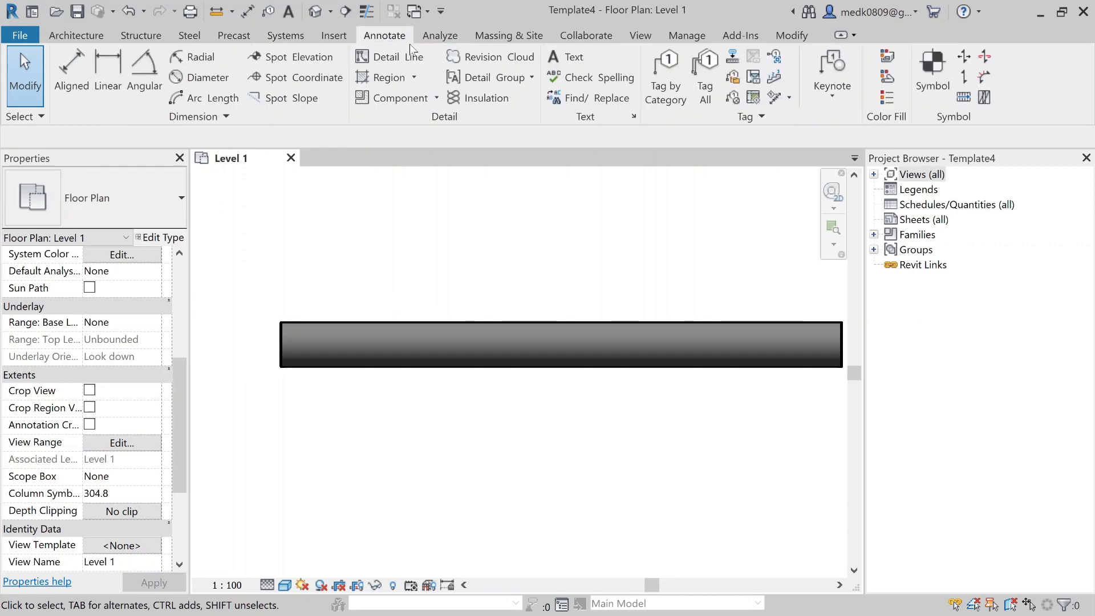
pyautogui.click(665, 80)
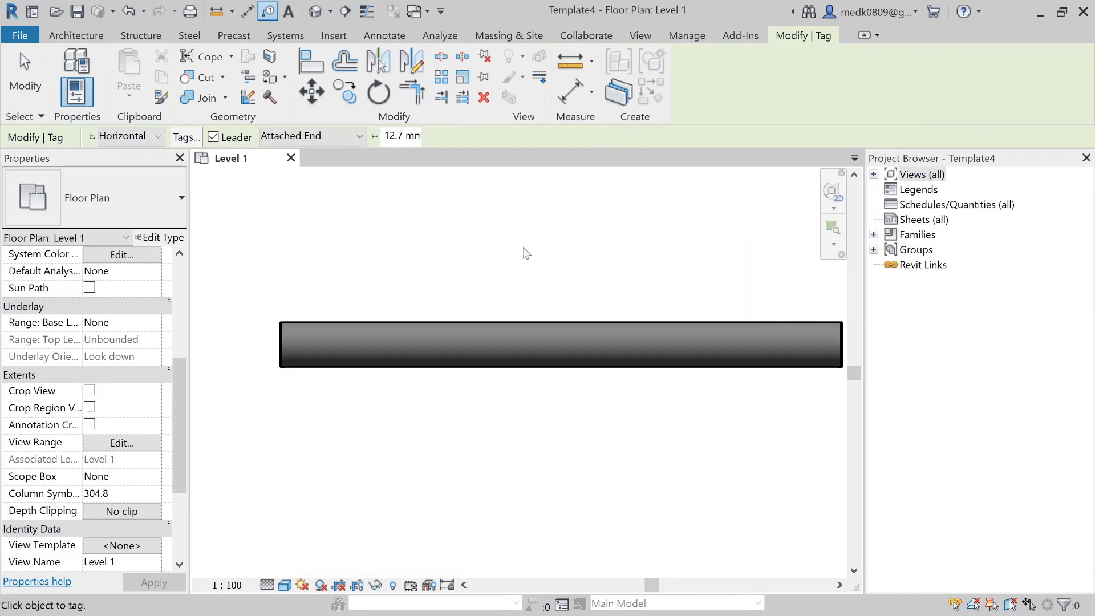
pyautogui.click(485, 340)
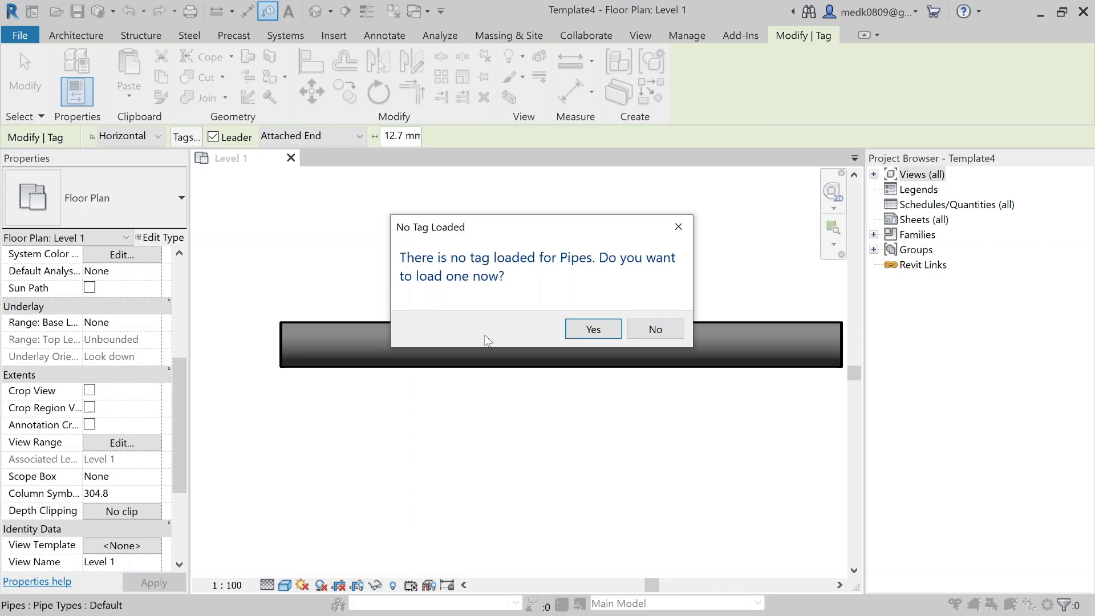
pyautogui.click(591, 329)
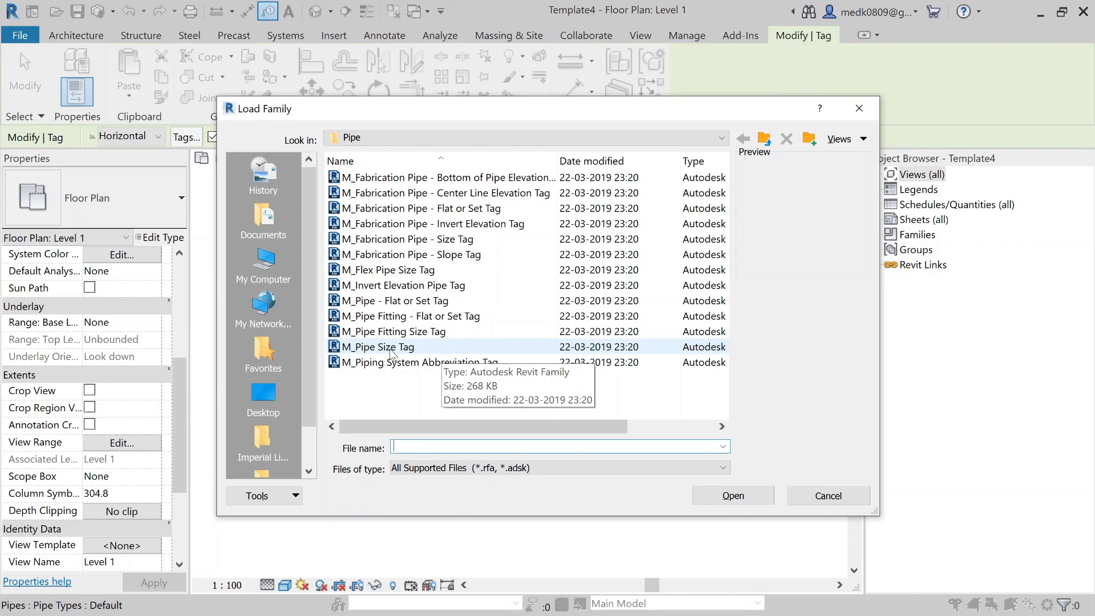
pyautogui.click(389, 348)
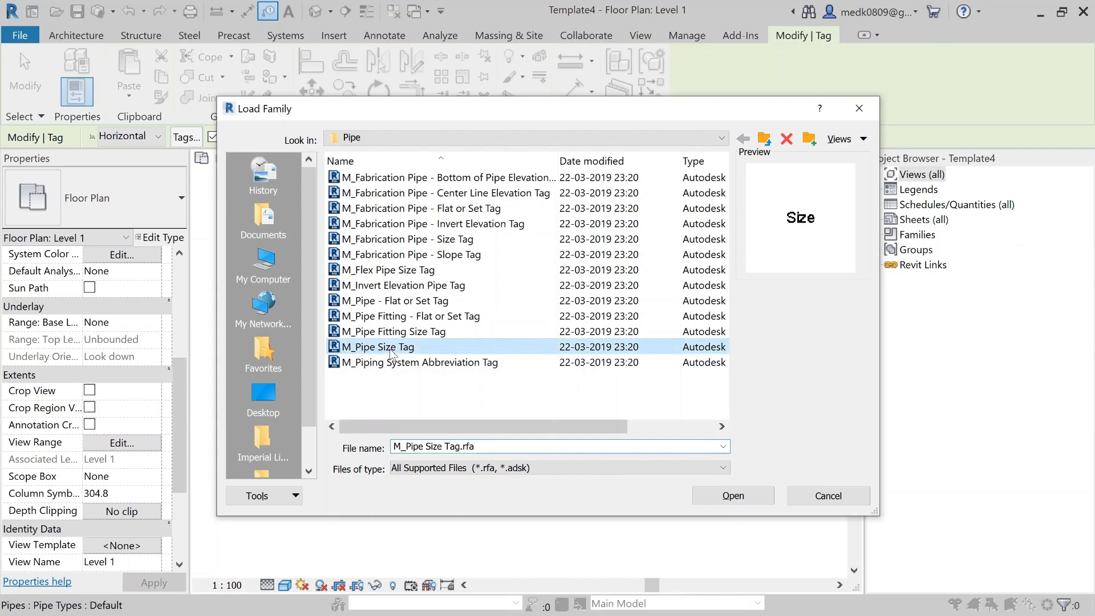
pyautogui.click(701, 494)
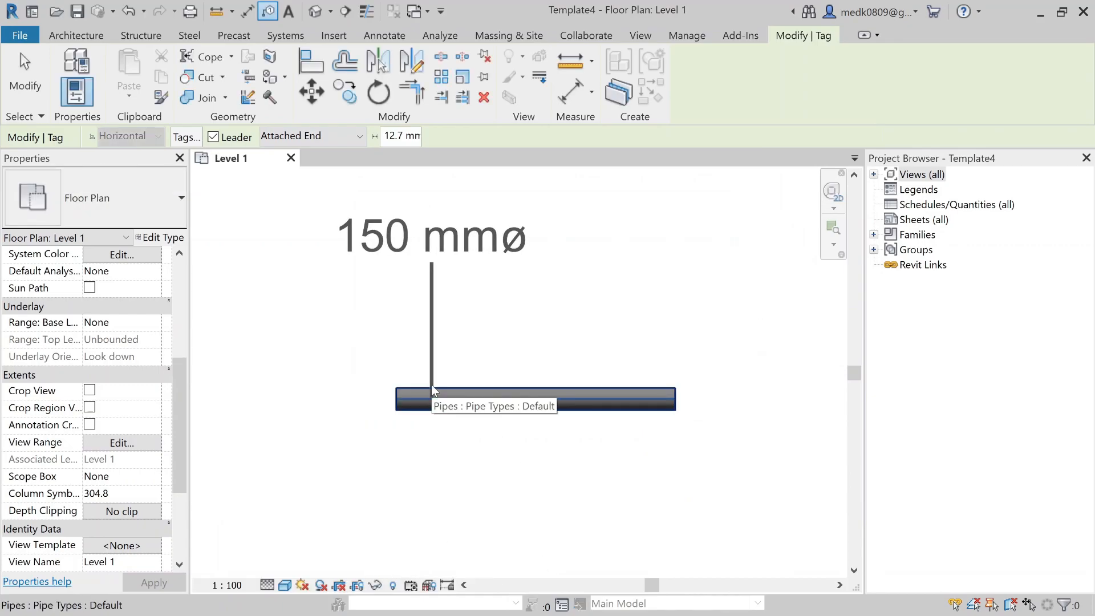
# Step: Place the pipe size tag with an attached-end leader above the pipe, near its left end
pyautogui.click(423, 386)
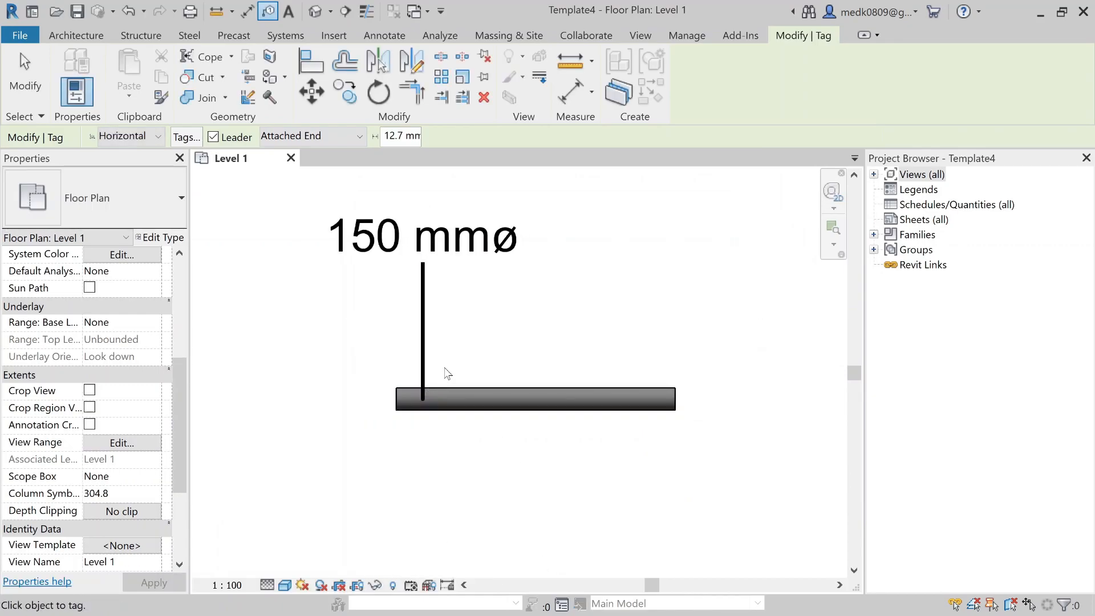
pyautogui.press('Escape')
pyautogui.scroll(1, 449, 343)
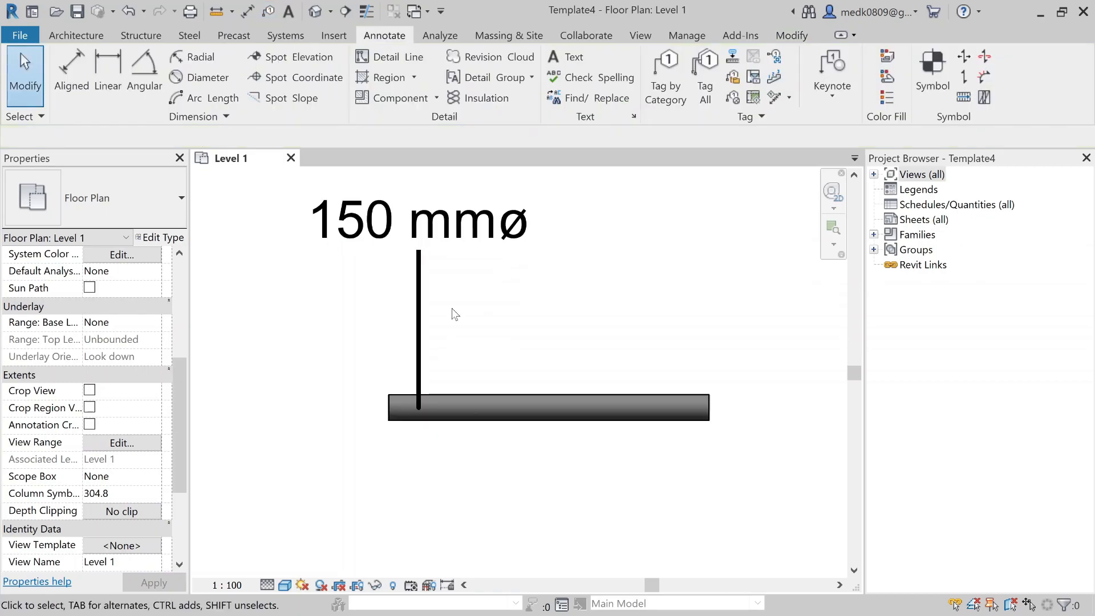
# Step: Duplicate the placed pipe tag's type as M_Pipe Length Tag and use that type for the tag
pyautogui.click(438, 230)
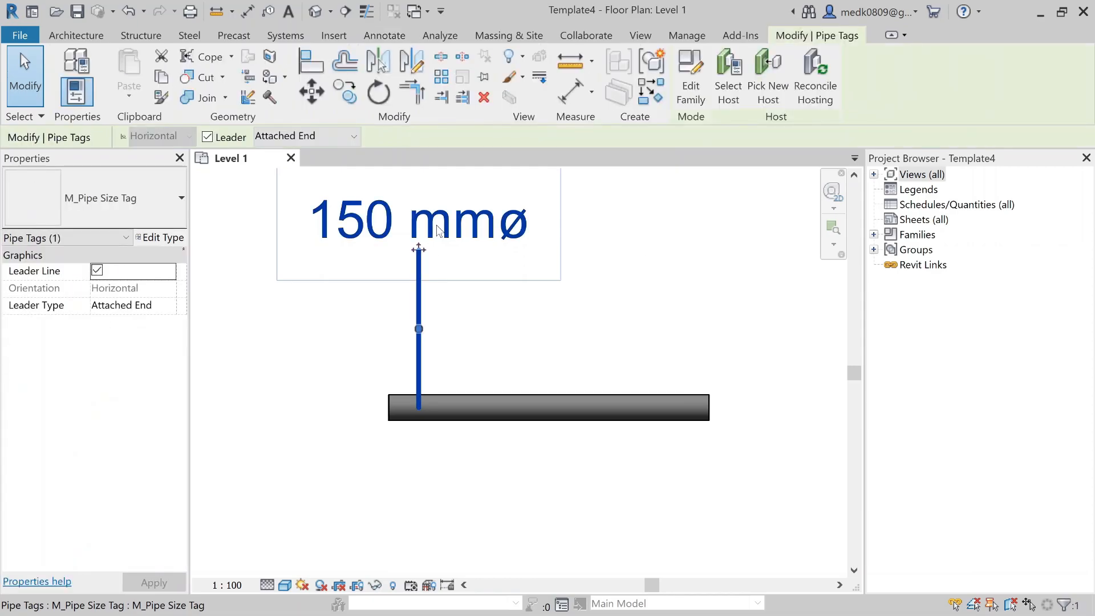
pyautogui.click(164, 238)
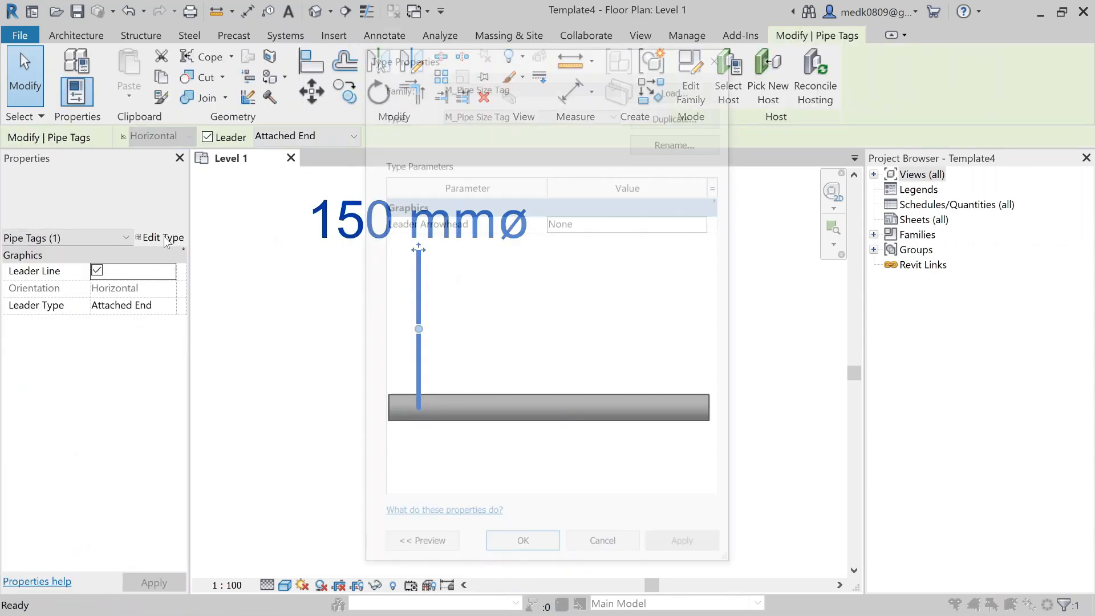
pyautogui.click(676, 114)
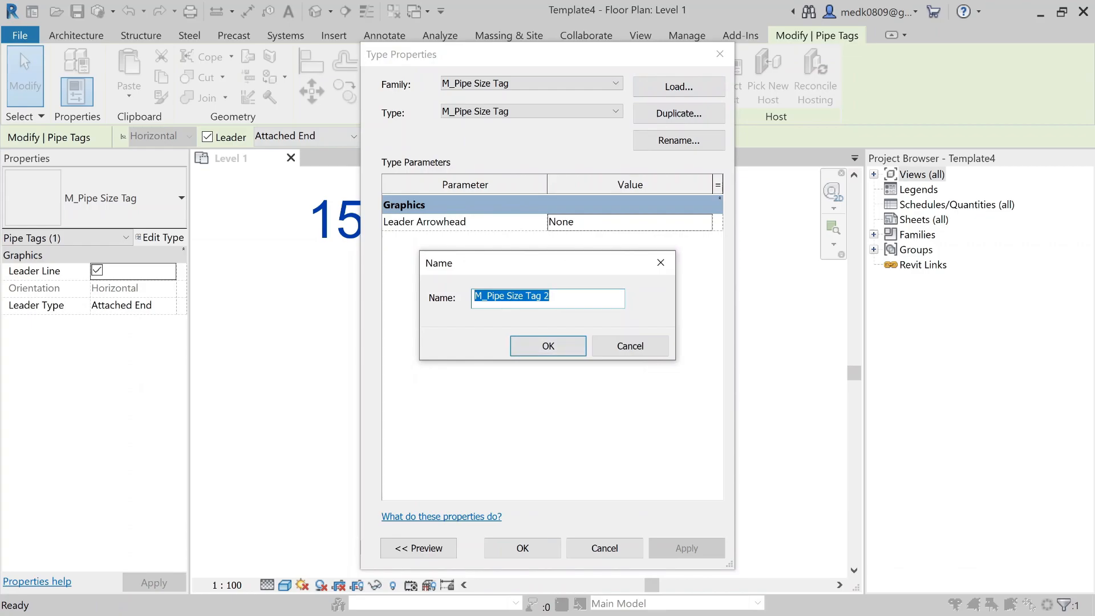
pyautogui.click(507, 296)
pyautogui.press('Delete')
pyautogui.press('Delete')
pyautogui.press('Delete')
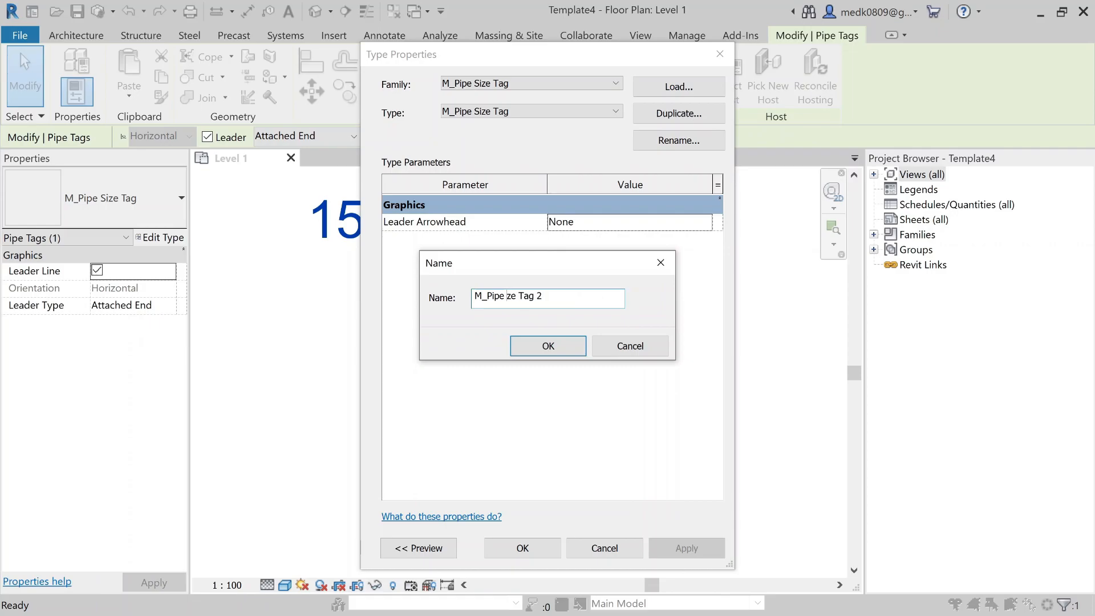
pyautogui.press('Delete')
pyautogui.write('Length')
pyautogui.click(526, 349)
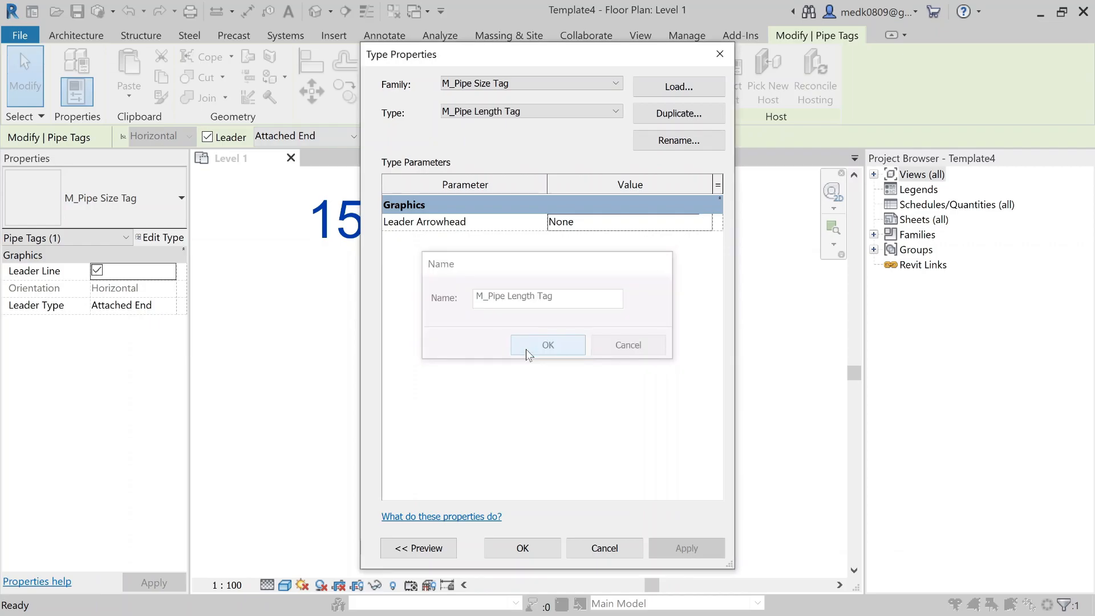
pyautogui.click(534, 545)
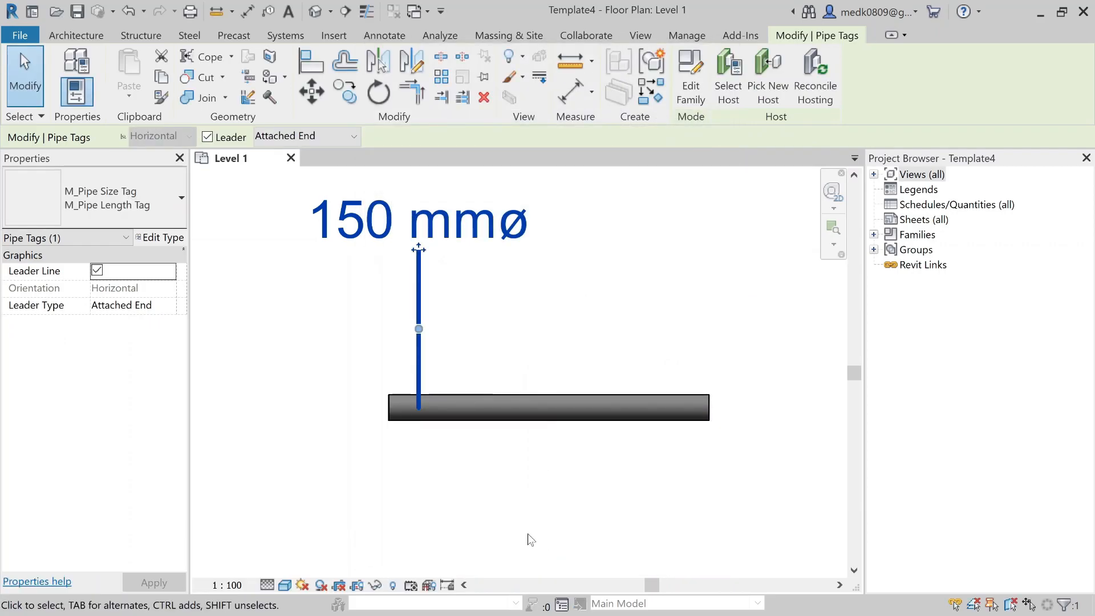
pyautogui.click(174, 191)
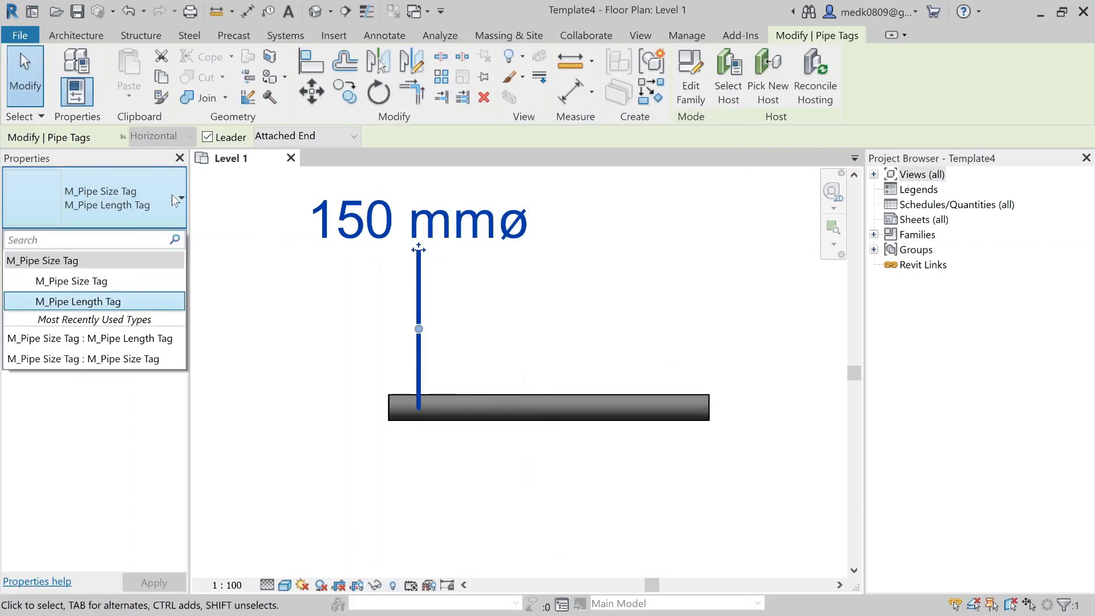
pyautogui.click(113, 302)
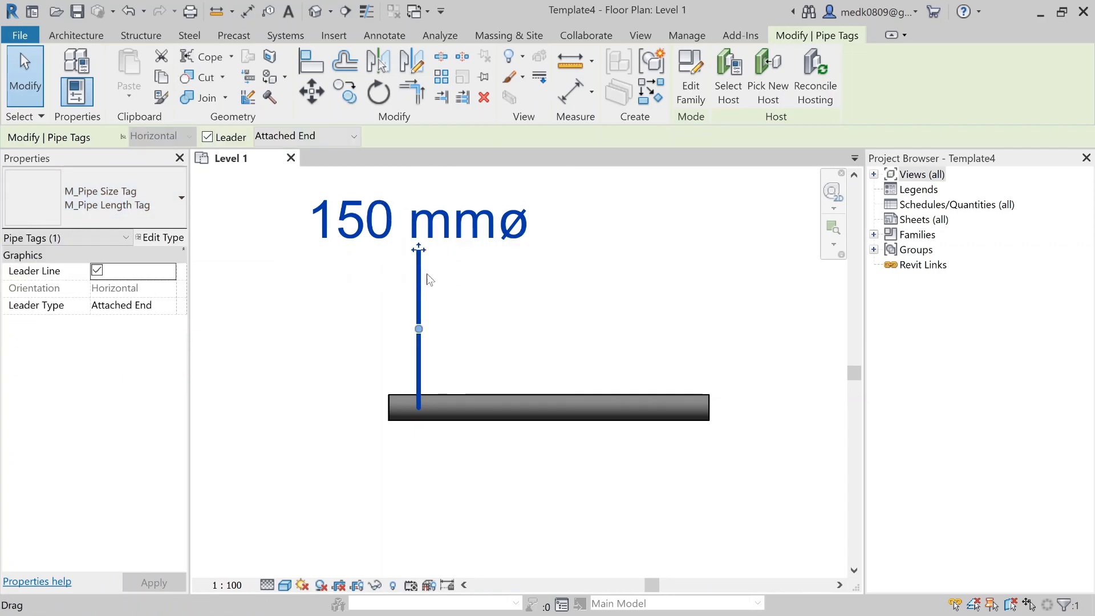
# Step: Open the family of the selected pipe tag for editing
pyautogui.scroll(-2, 472, 336)
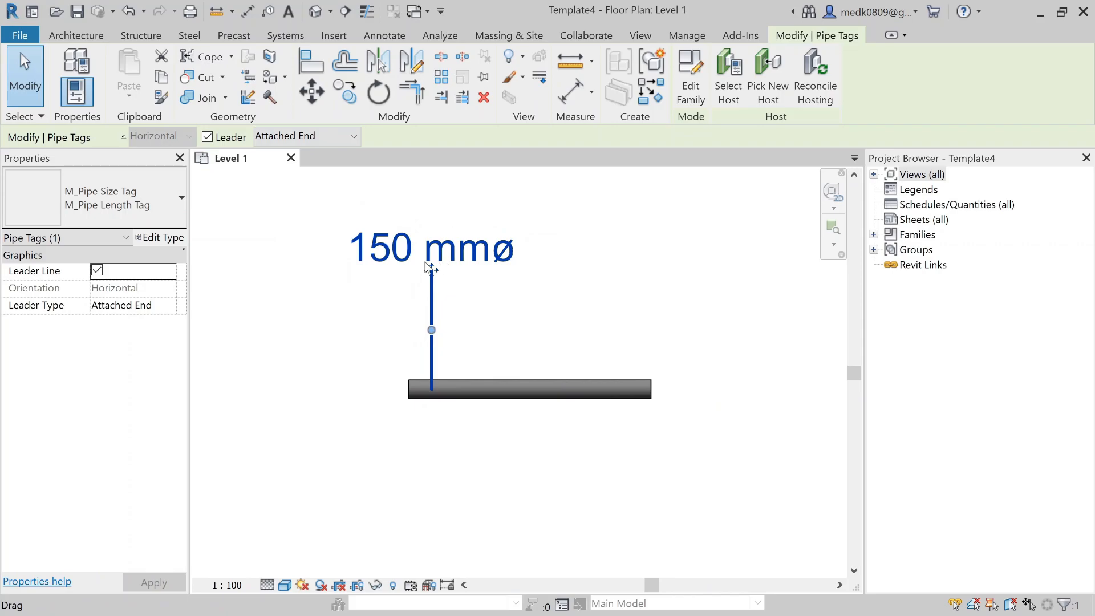
pyautogui.scroll(3, 429, 268)
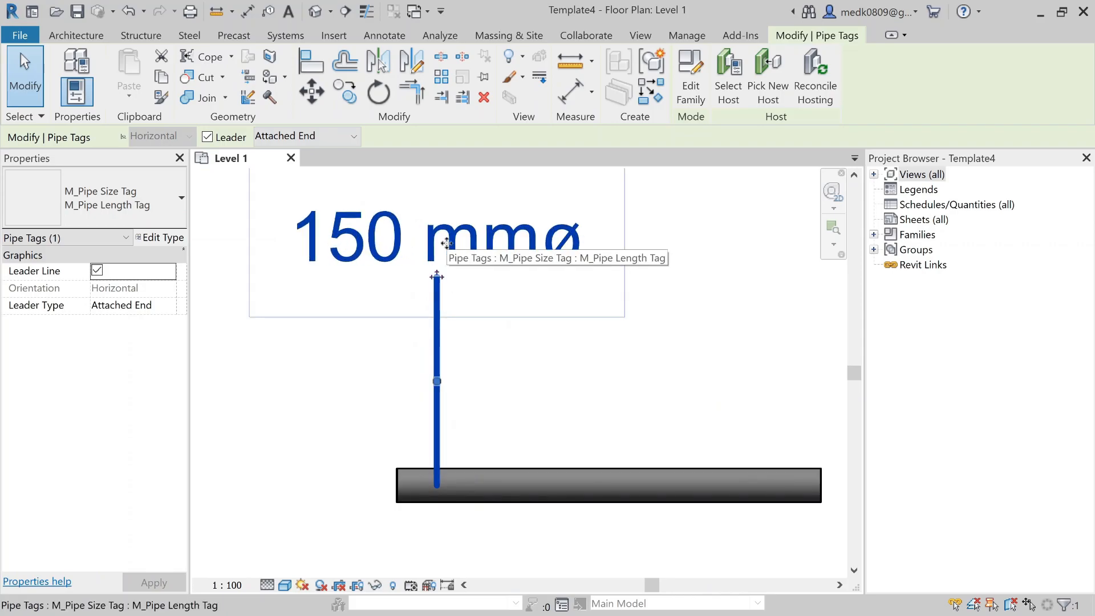
pyautogui.click(693, 77)
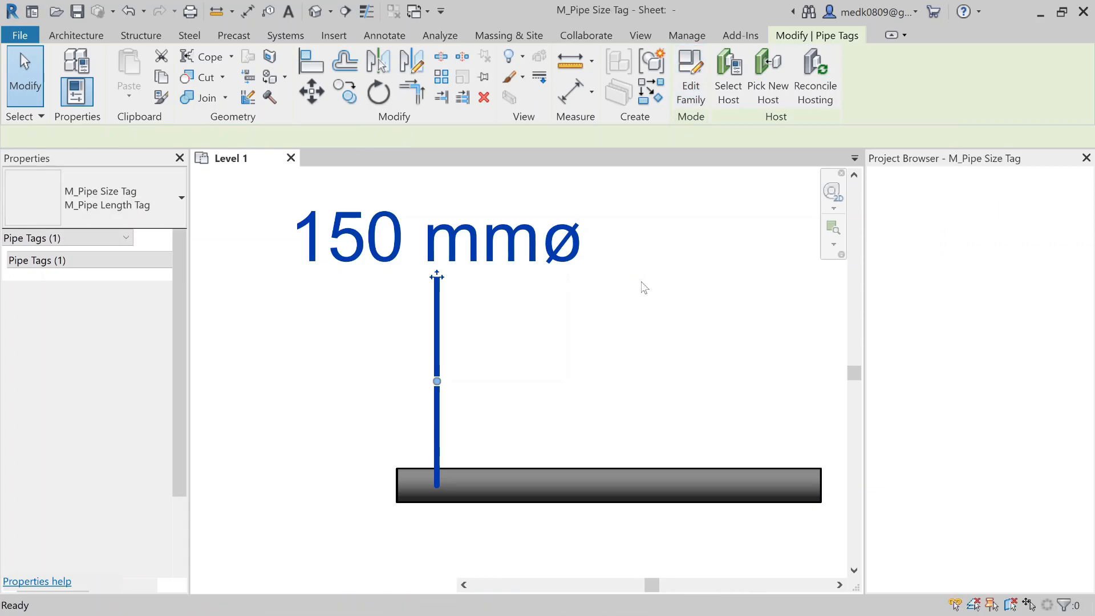
pyautogui.scroll(-2, 542, 318)
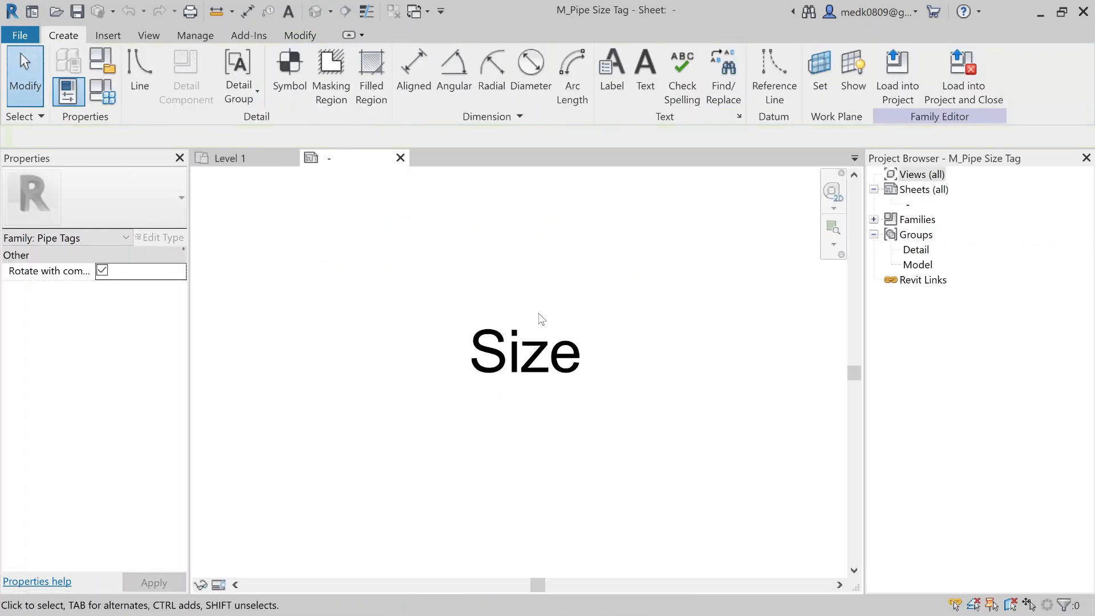
# Step: Replace the Size parameter in the tag family's label with the Length parameter and apply it
pyautogui.click(507, 358)
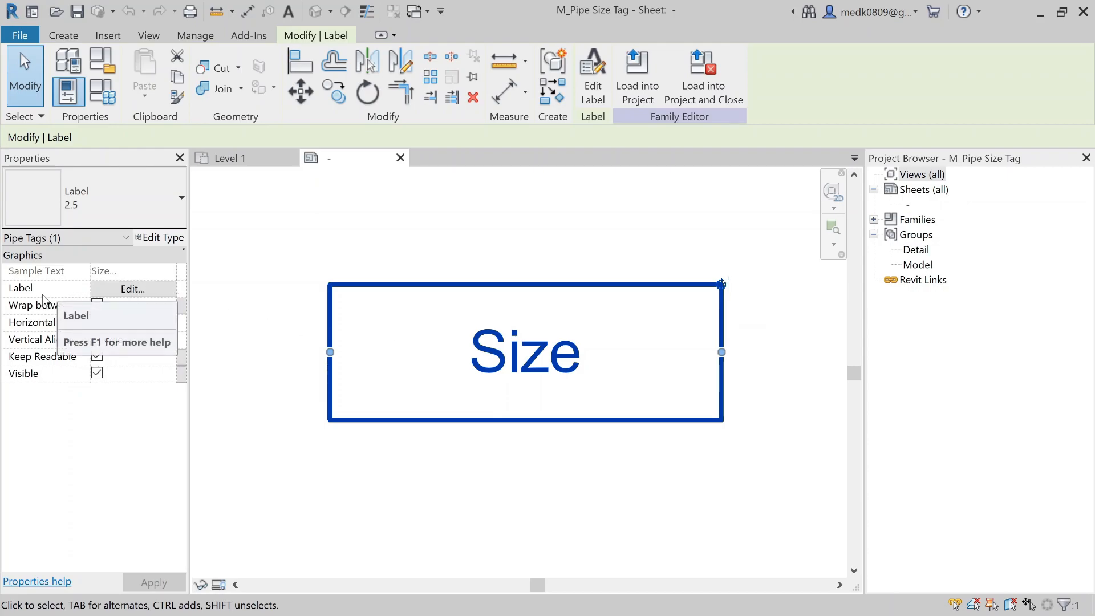
pyautogui.click(131, 289)
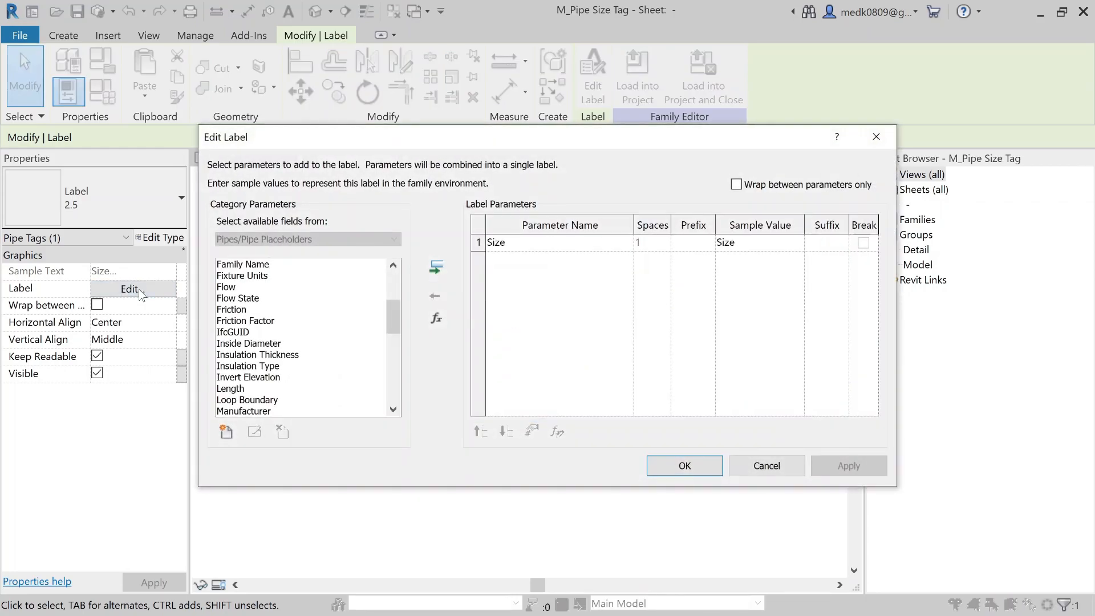
pyautogui.click(509, 245)
pyautogui.click(437, 295)
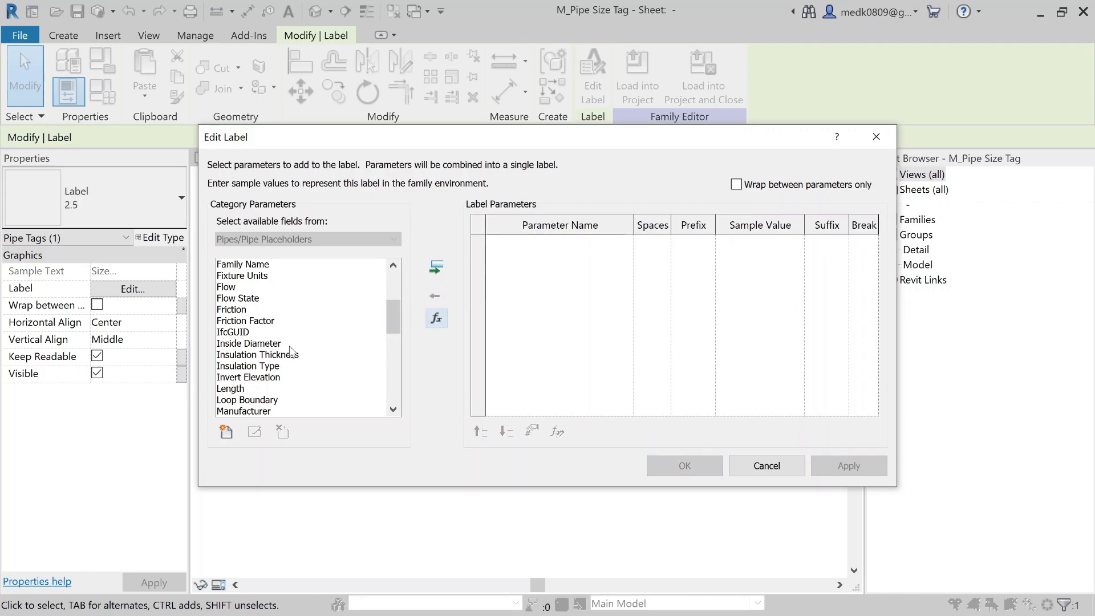
pyautogui.click(236, 390)
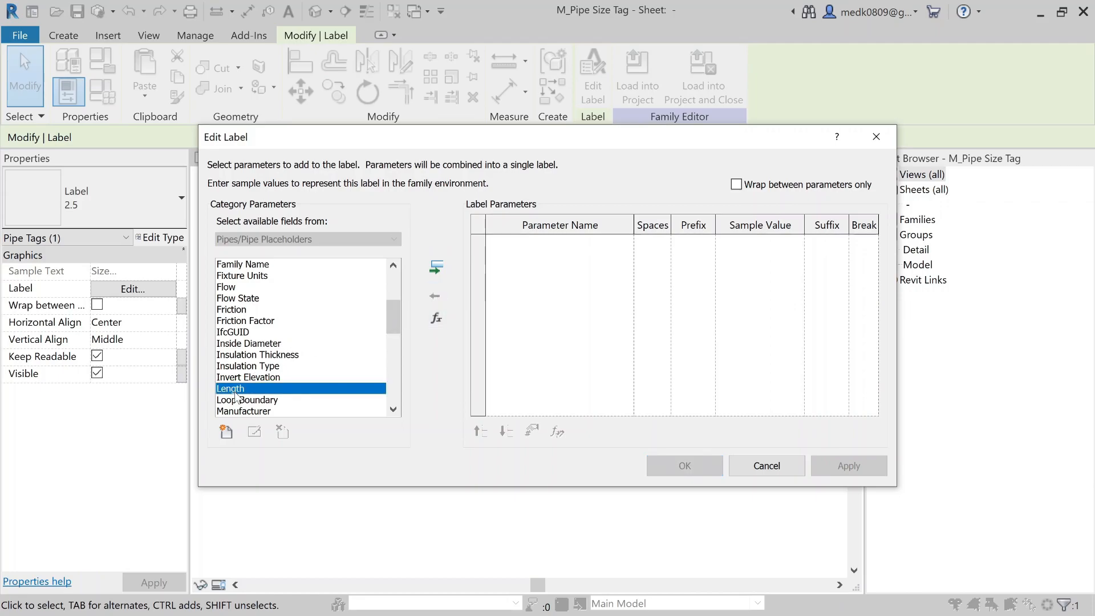
pyautogui.click(437, 266)
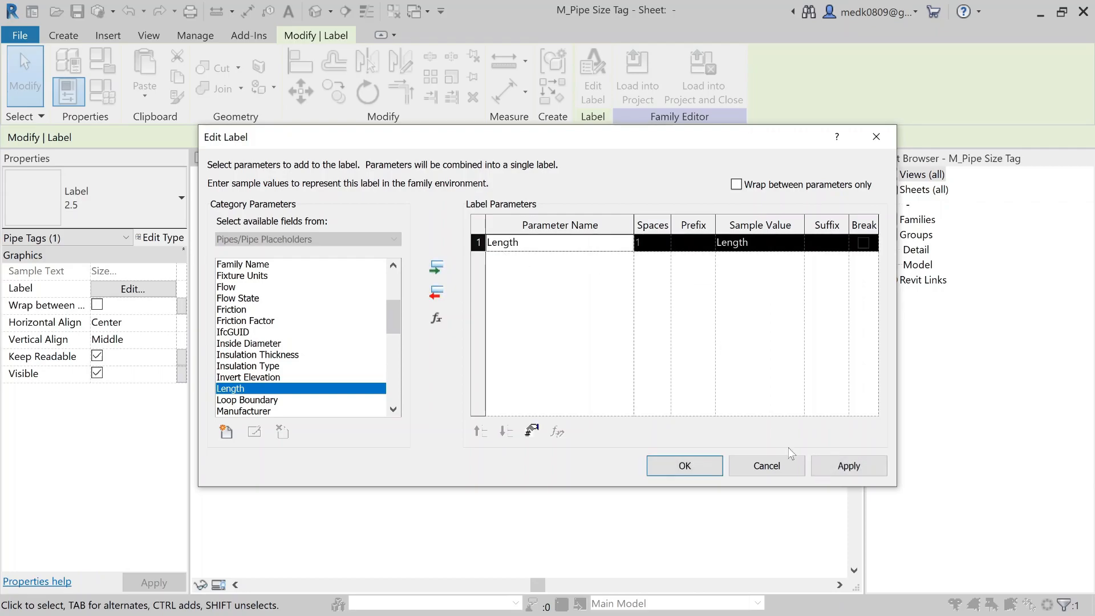
pyautogui.click(824, 464)
pyautogui.click(711, 469)
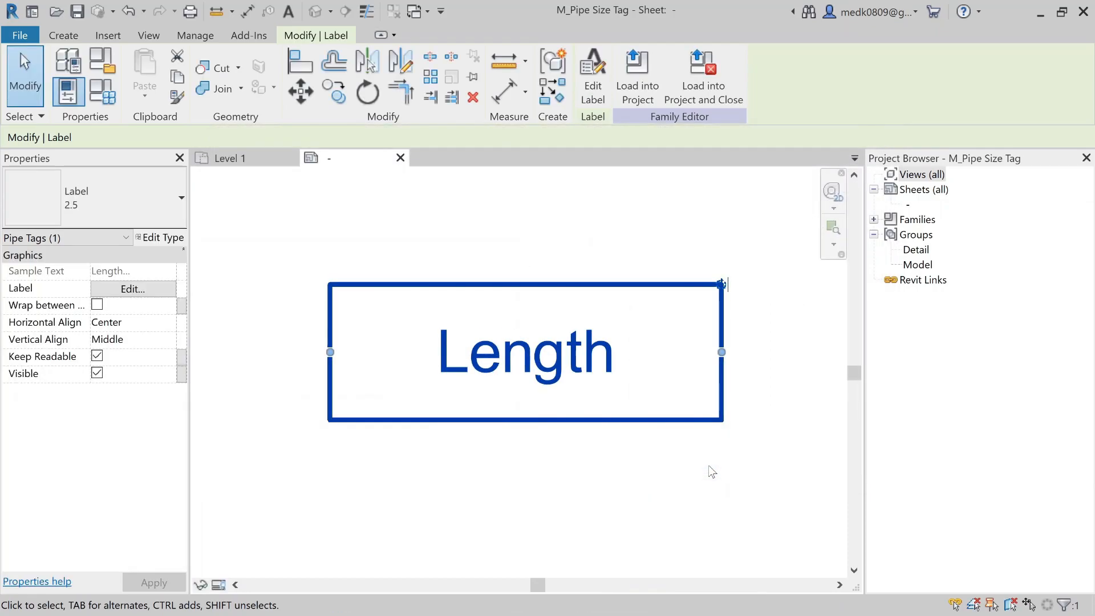
# Step: Load the edited tag family into the project, overwriting the existing version
pyautogui.scroll(1, 523, 441)
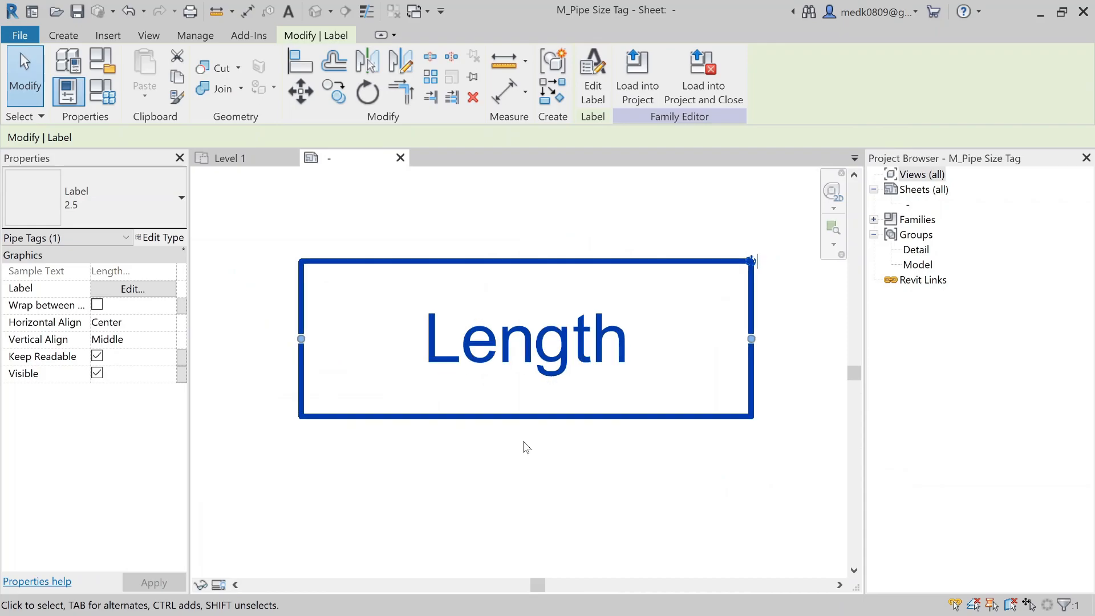
pyautogui.click(647, 90)
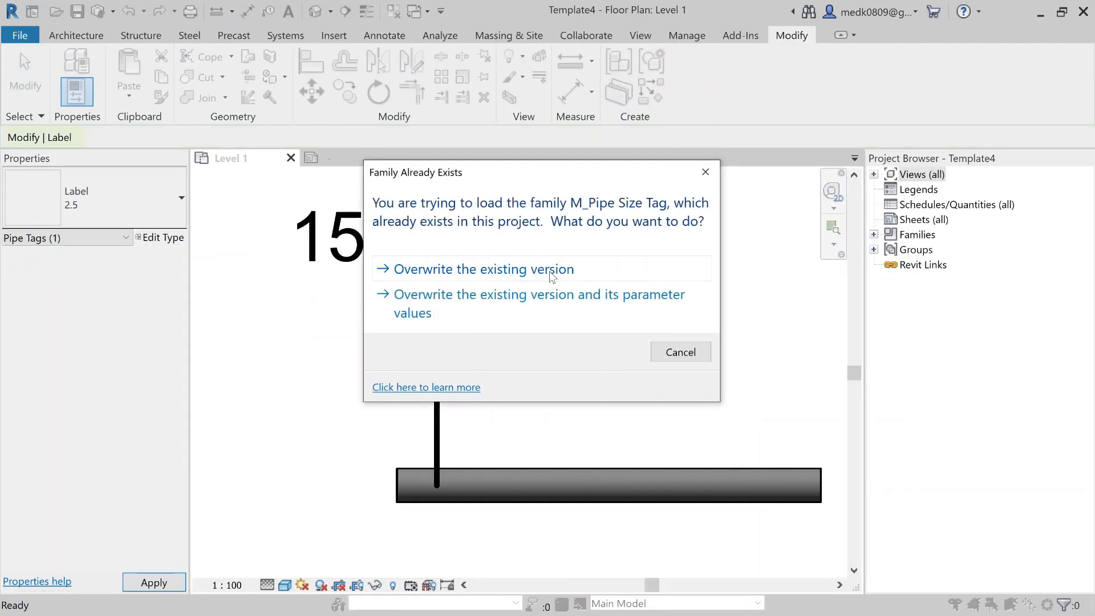
pyautogui.click(549, 272)
pyautogui.scroll(-2, 549, 272)
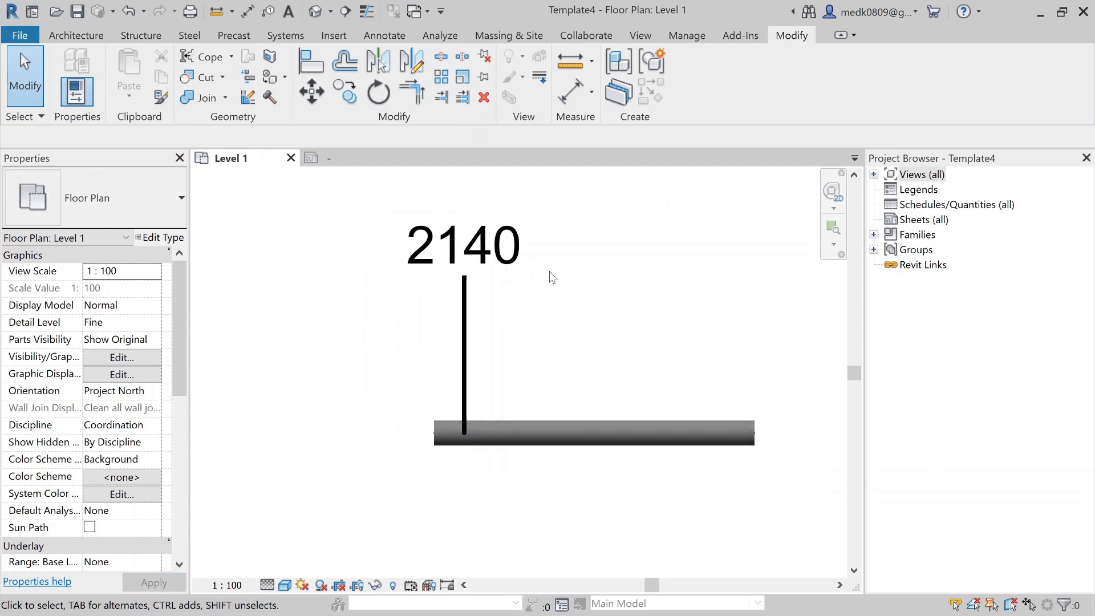
# Step: Reopen the family of the placed pipe length tag for editing
pyautogui.scroll(1, 488, 255)
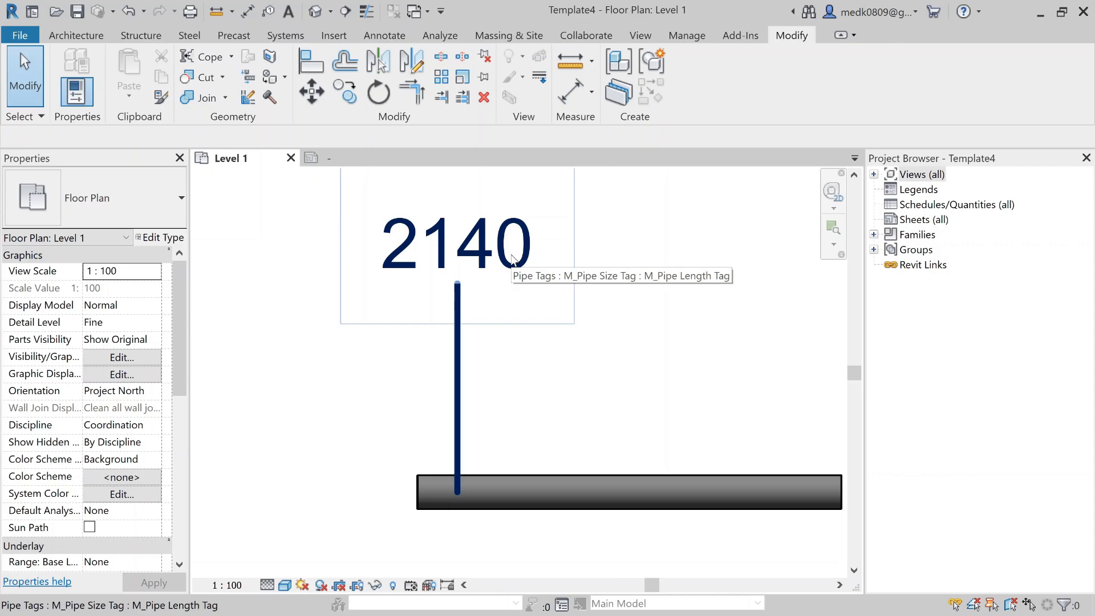
pyautogui.scroll(-1, 513, 257)
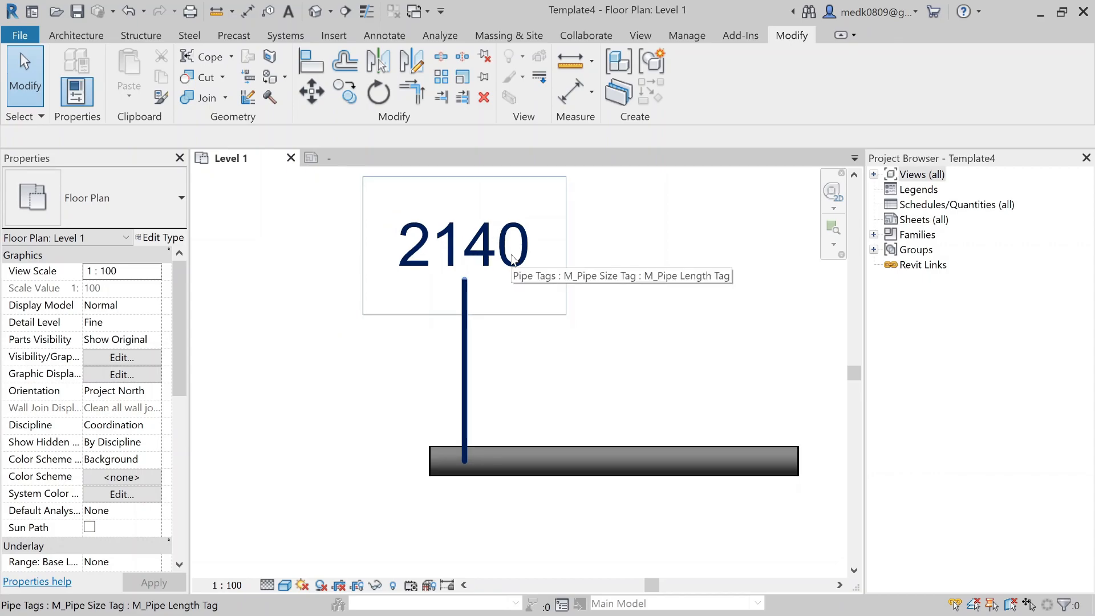
pyautogui.click(512, 258)
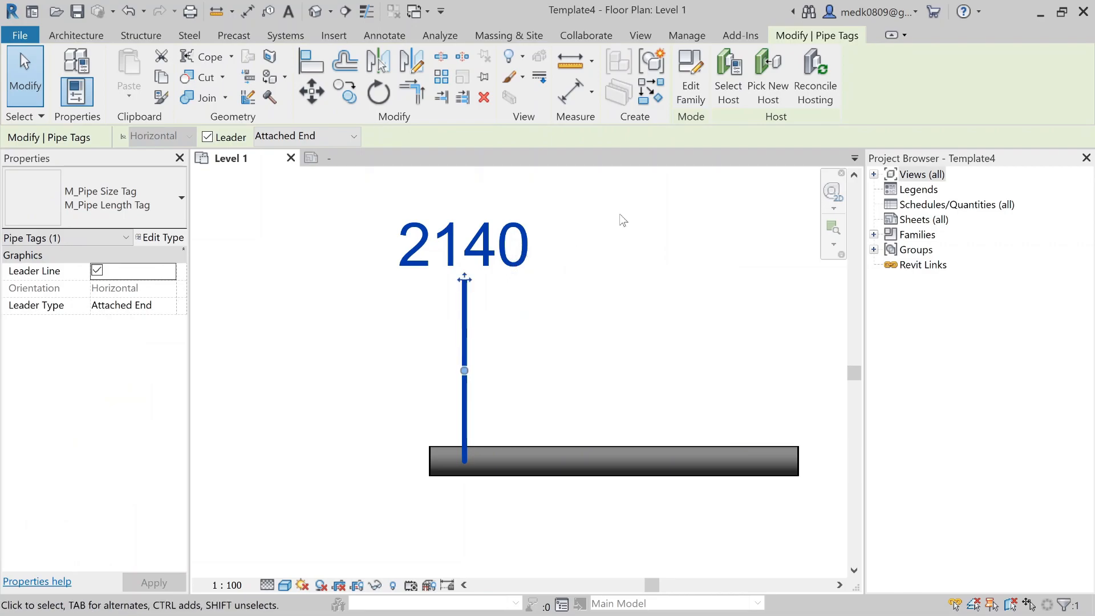
pyautogui.click(692, 88)
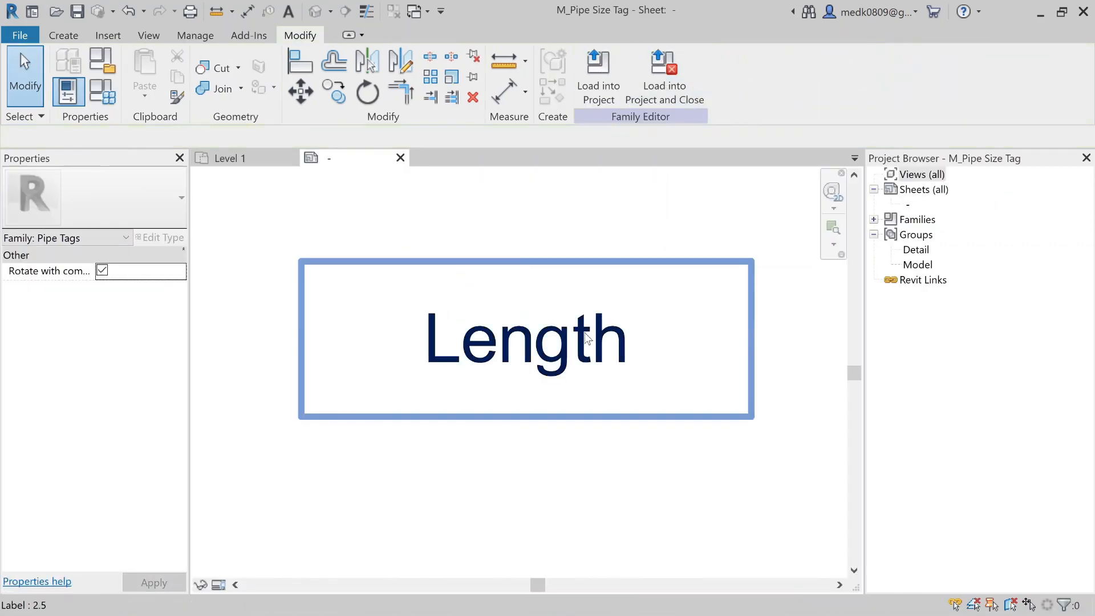
# Step: Add the suffix "mm" to the Length parameter in the tag family's label
pyautogui.click(587, 339)
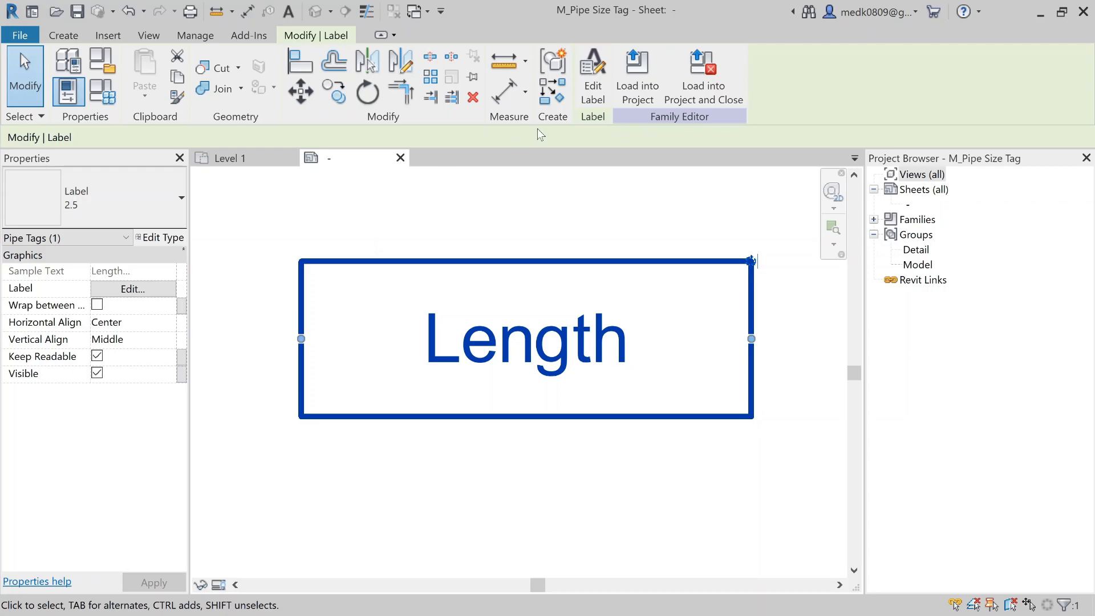
pyautogui.click(606, 85)
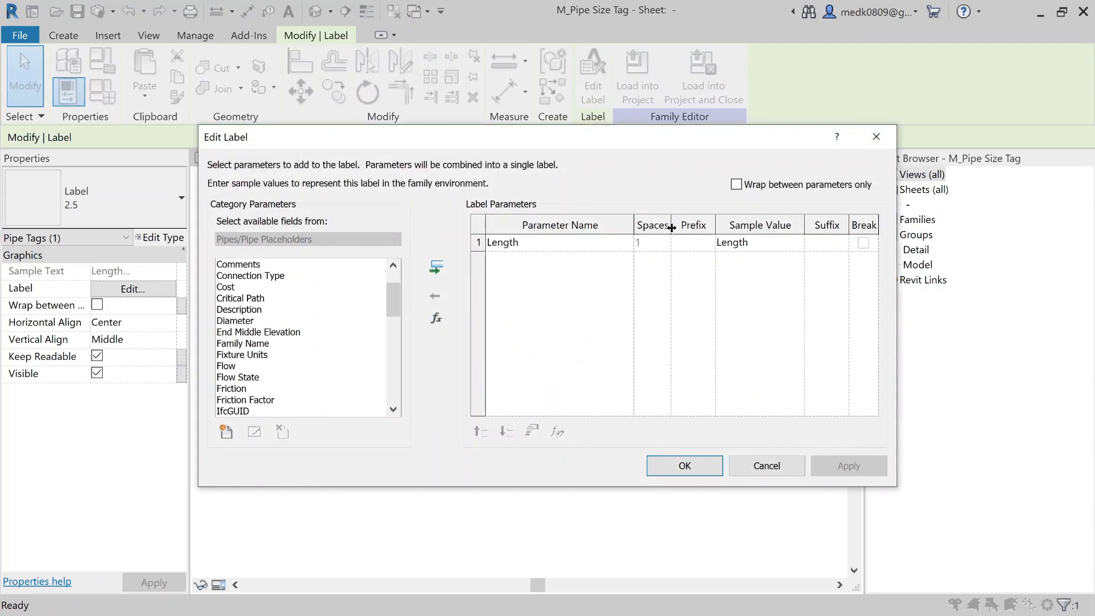
pyautogui.click(826, 242)
pyautogui.click(716, 471)
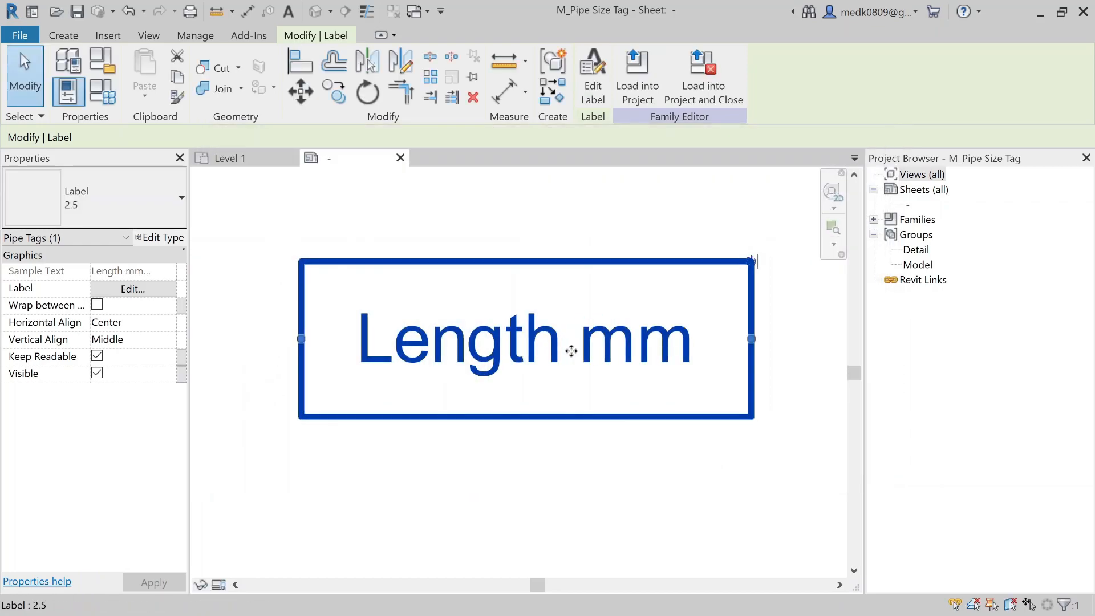
# Step: Load the tag family with the mm suffix into the project, overwriting the existing version
pyautogui.click(632, 95)
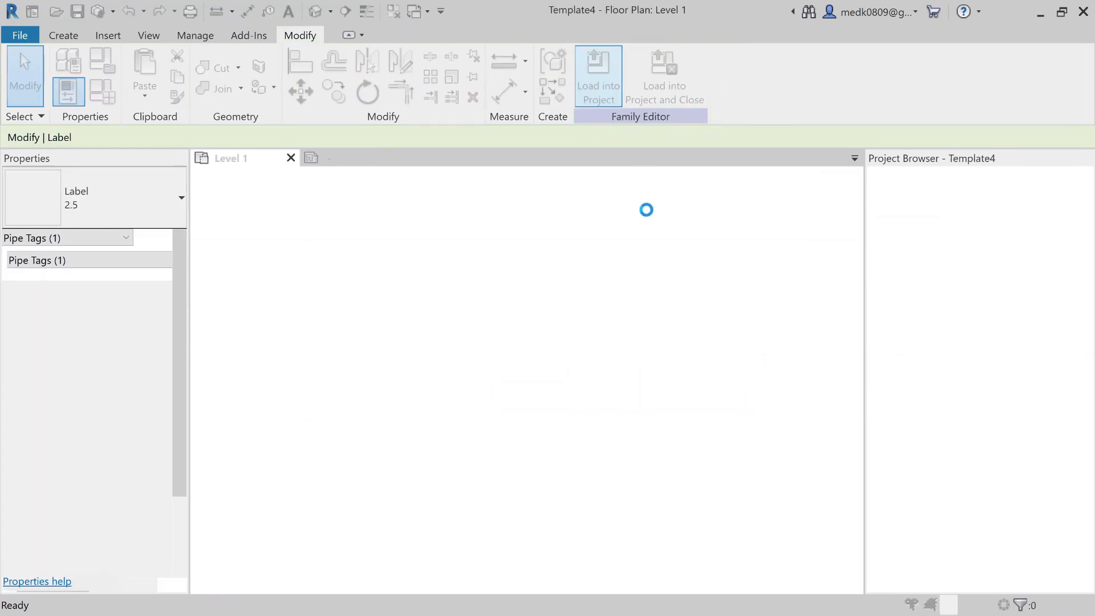
pyautogui.click(608, 270)
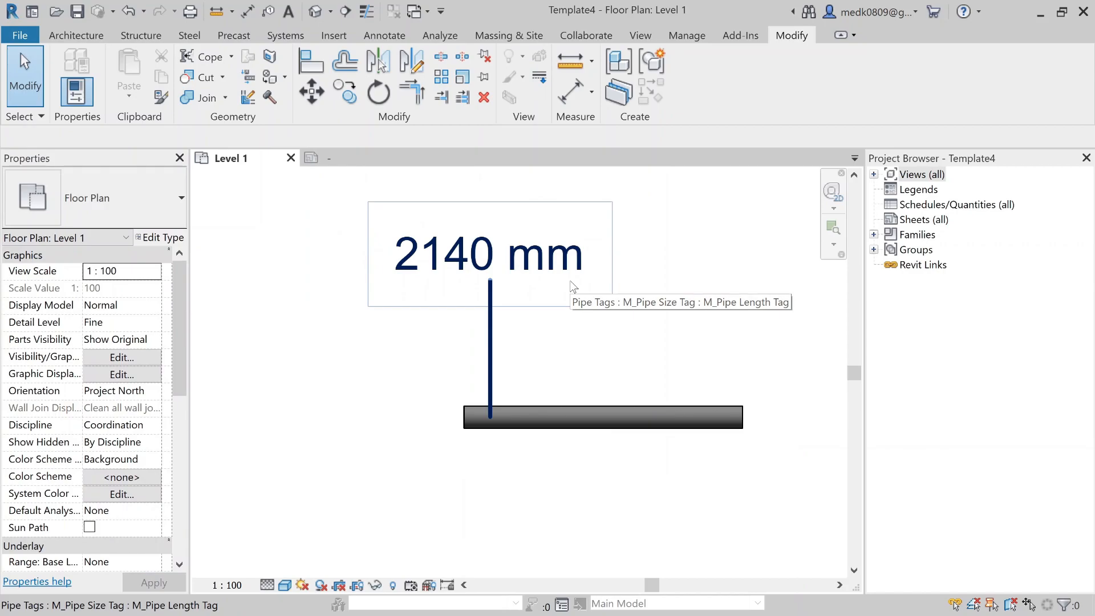
pyautogui.scroll(-1, 573, 287)
pyautogui.scroll(1, 679, 264)
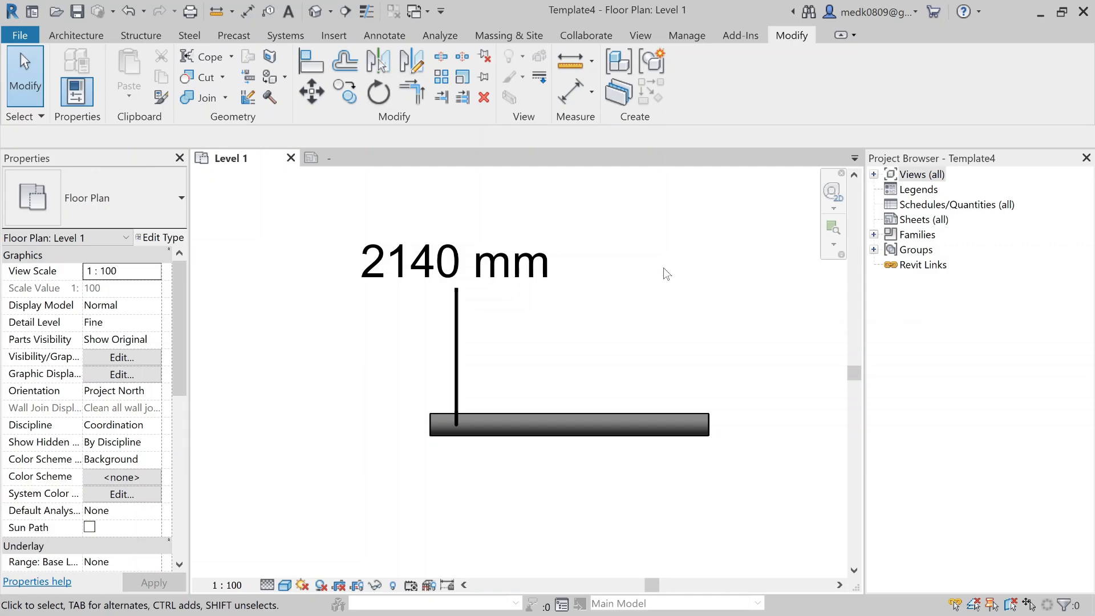
# Step: Open the pipe tag's family again and set its label type's color to orange, RGB 255-128-064
pyautogui.click(488, 279)
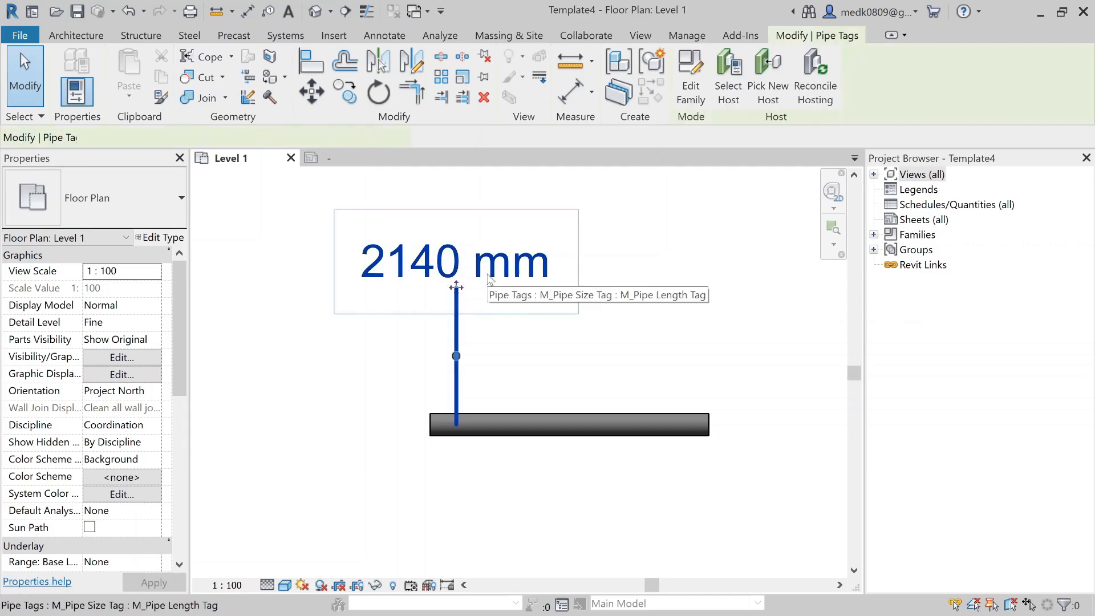
pyautogui.click(688, 85)
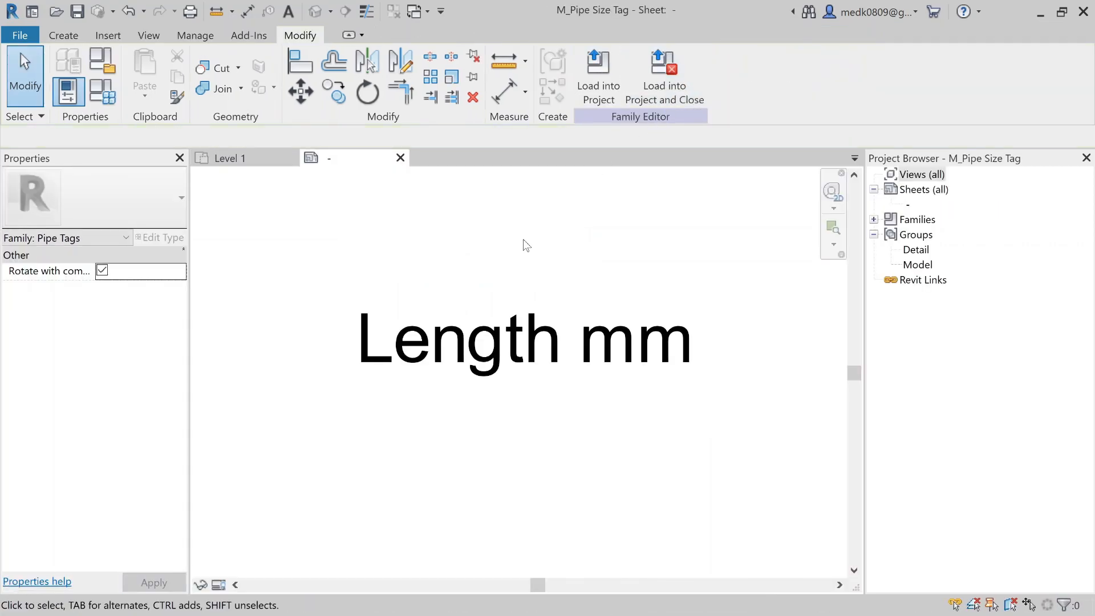
pyautogui.click(476, 337)
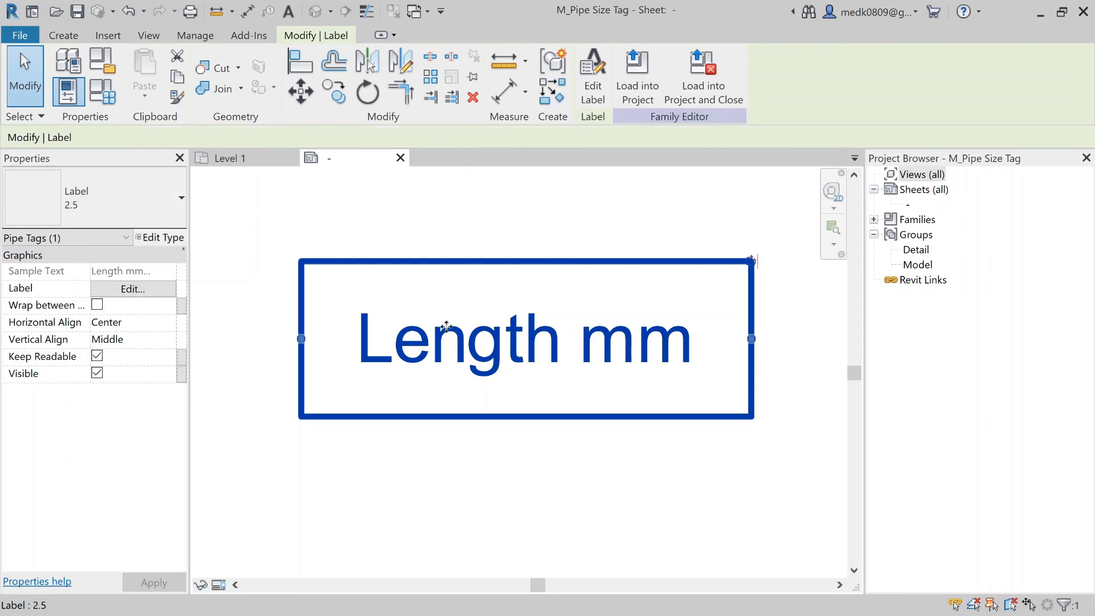
pyautogui.click(162, 237)
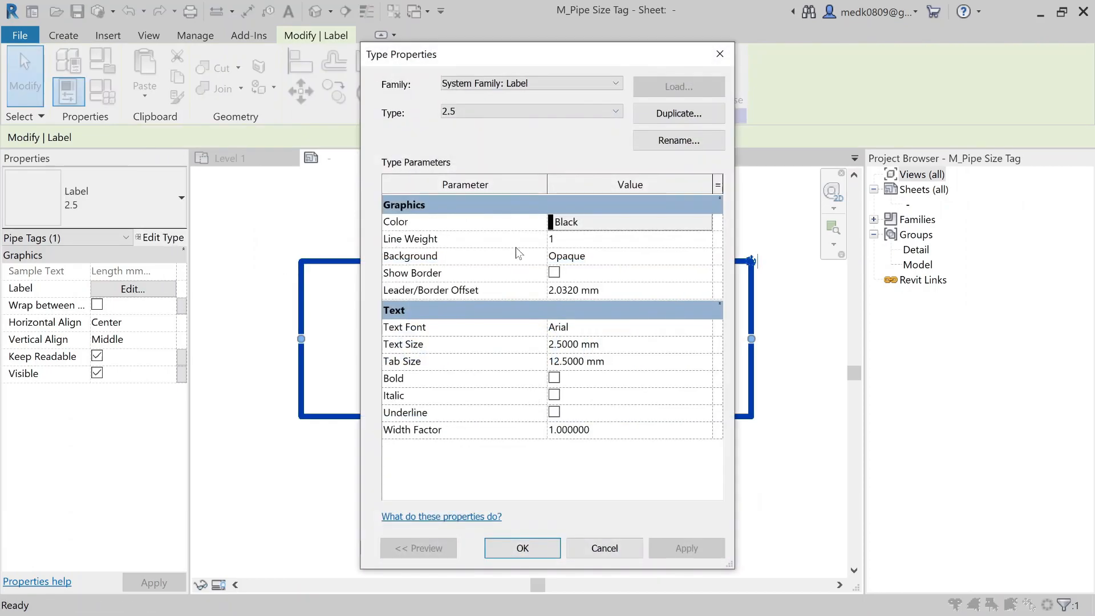
pyautogui.click(554, 227)
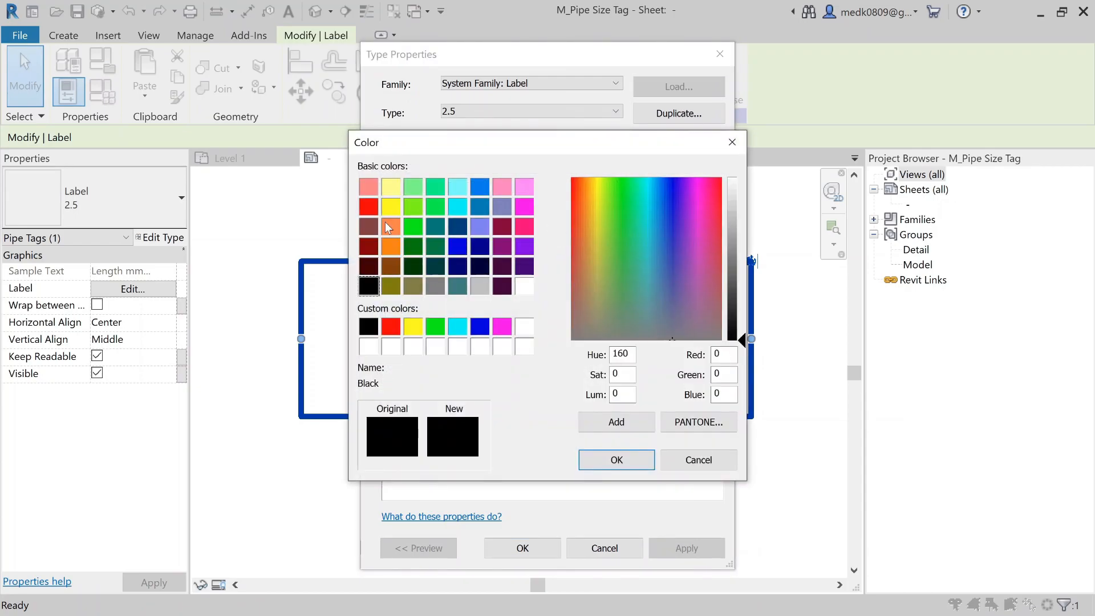
pyautogui.click(389, 227)
pyautogui.click(590, 458)
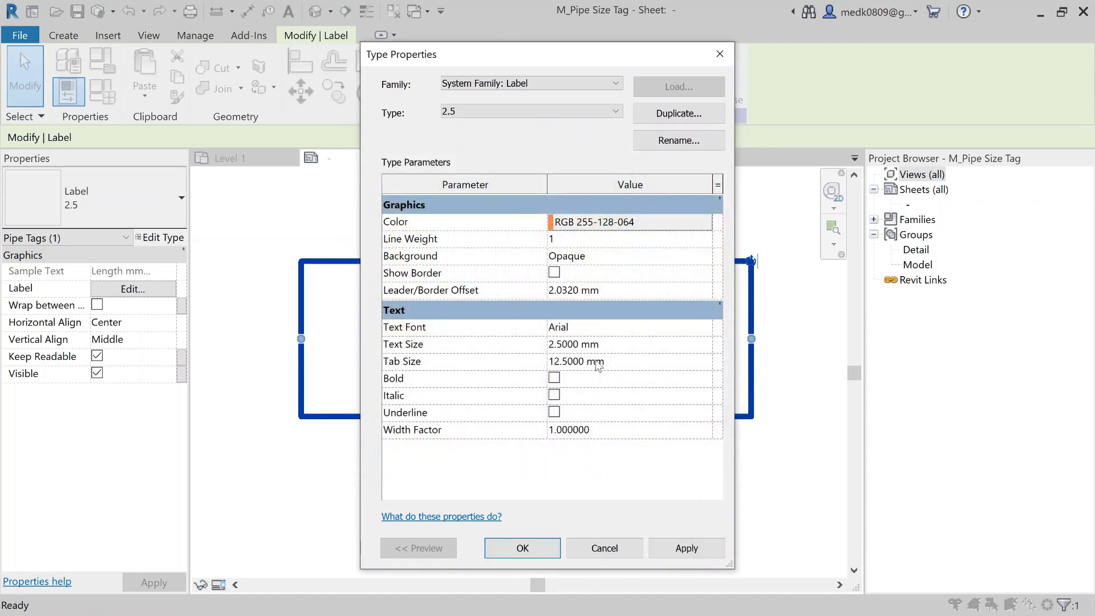
# Step: Set the label type's line weight to 3 and text size to 1.5 mm, and apply the changes
pyautogui.click(570, 241)
pyautogui.write('3')
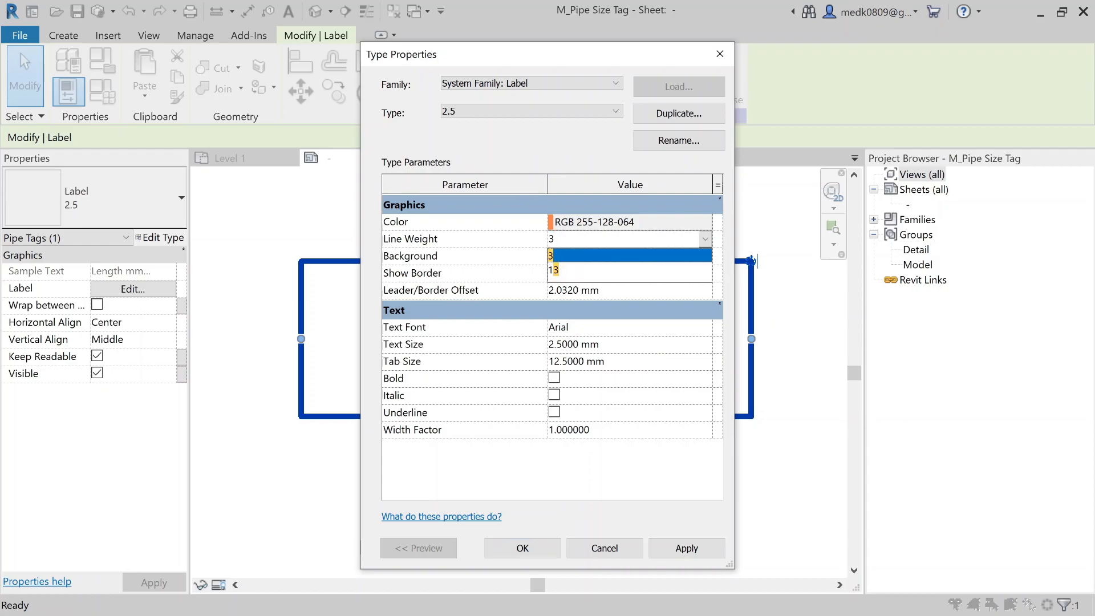
pyautogui.click(567, 258)
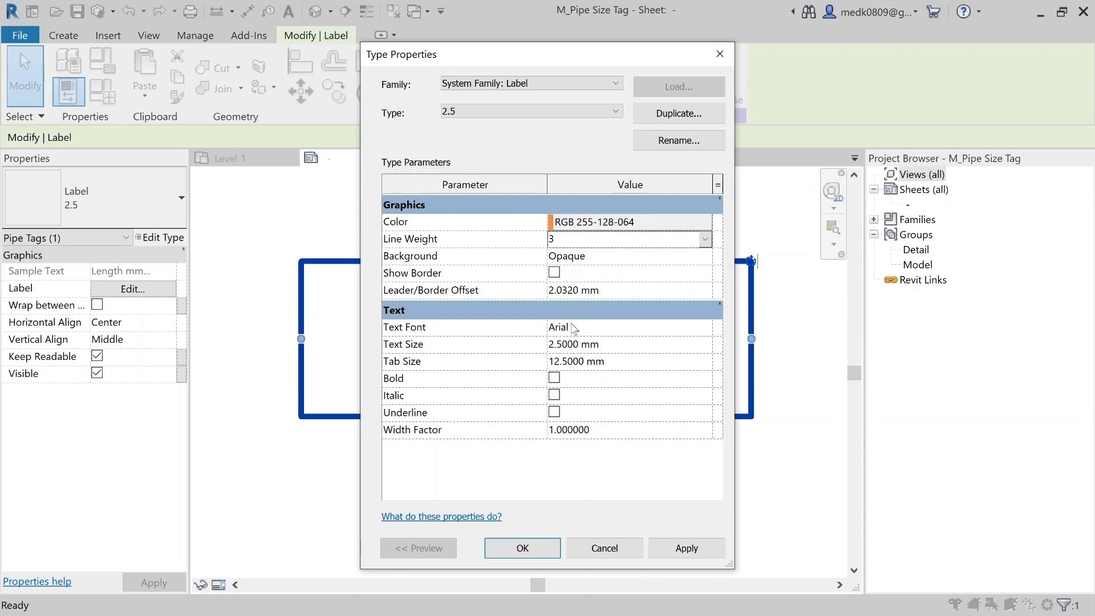
pyautogui.click(606, 347)
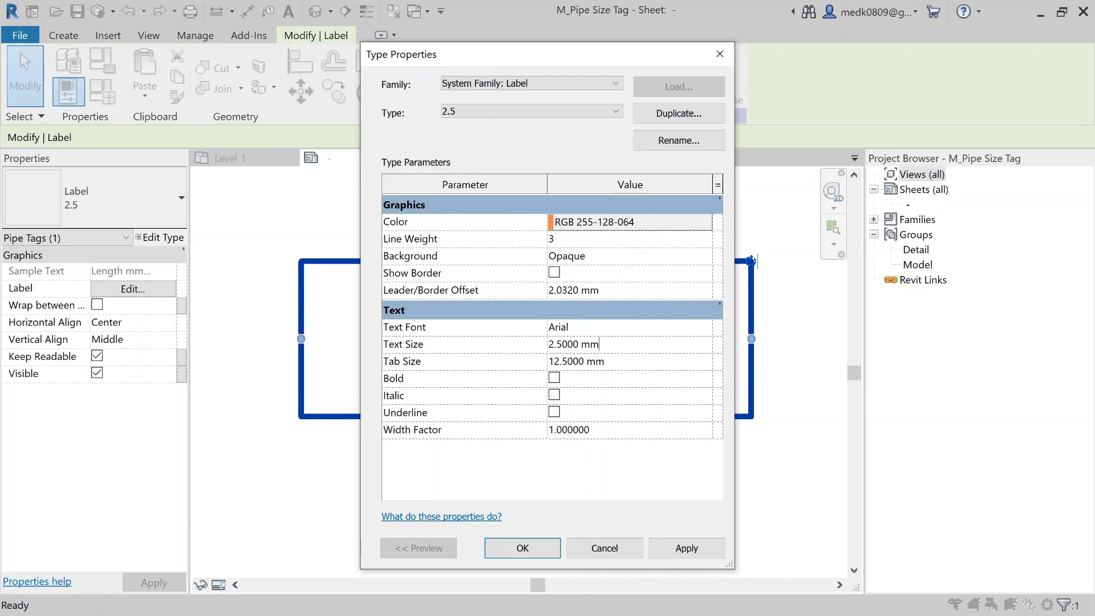
pyautogui.moveTo(607, 345); pyautogui.dragTo(522, 361)
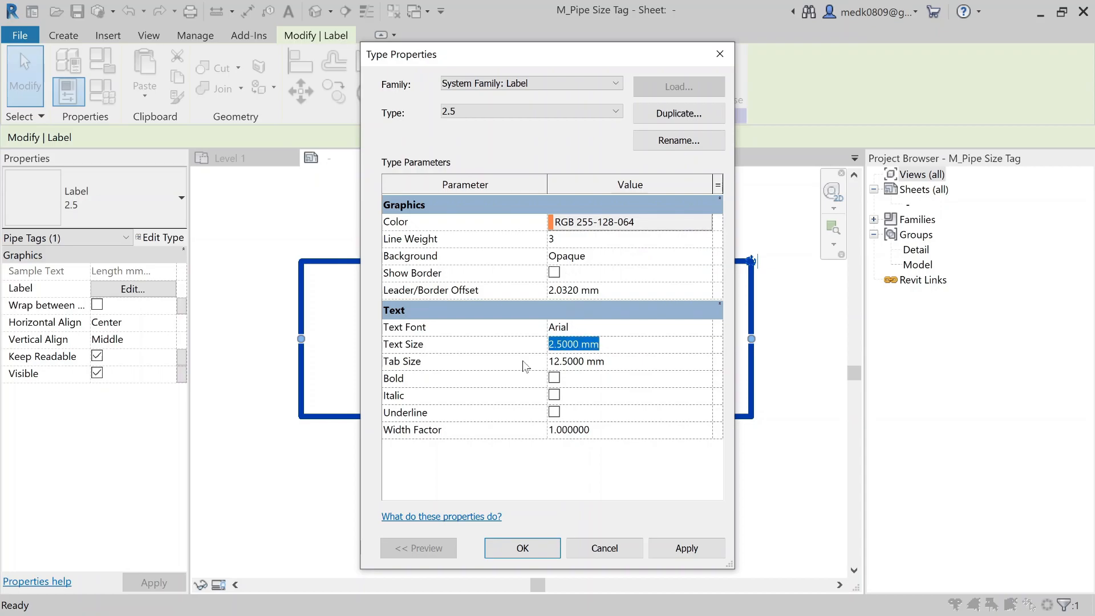
pyautogui.write('1.5')
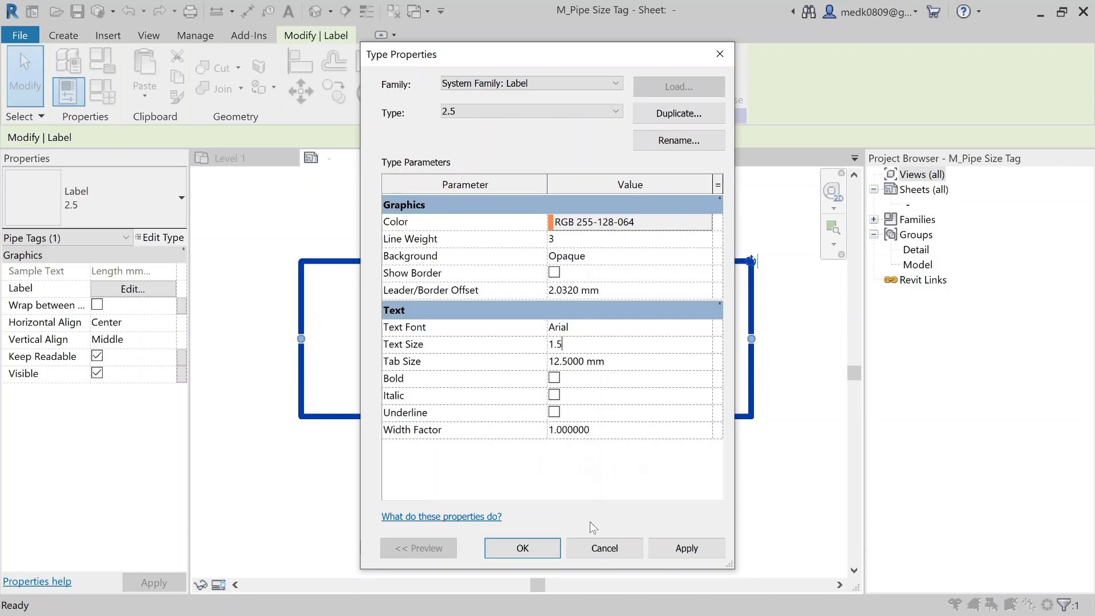
pyautogui.click(673, 548)
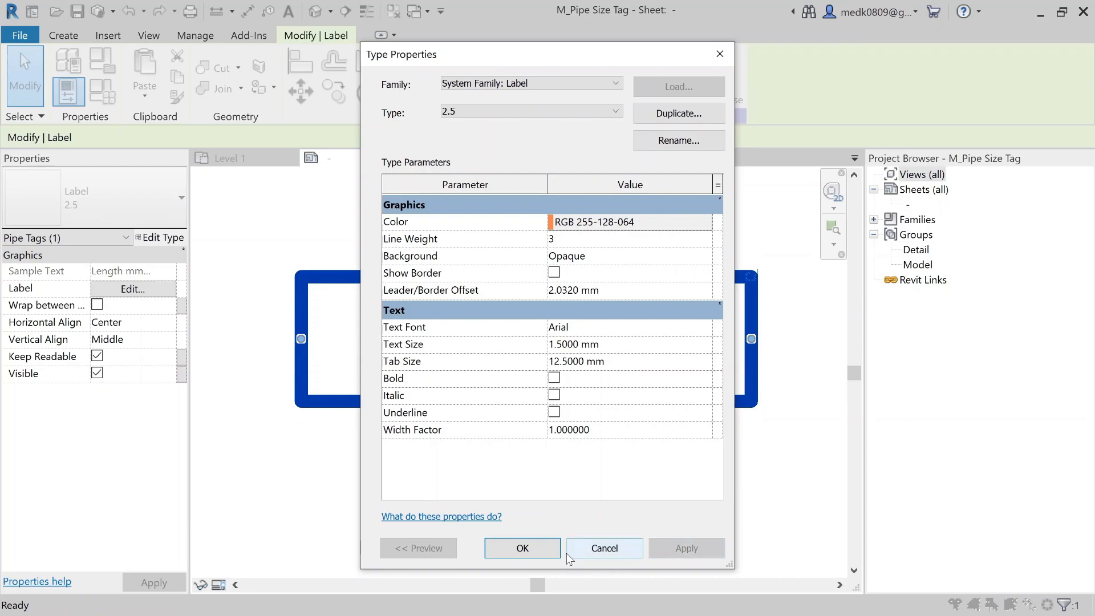
pyautogui.click(544, 550)
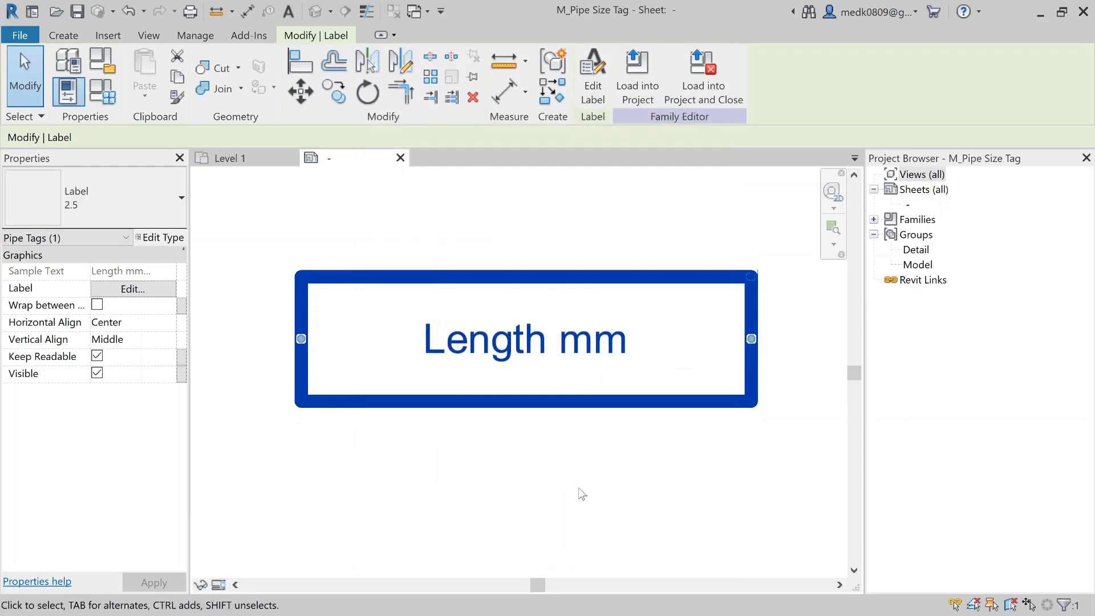
# Step: Load the restyled tag family into the project, overwriting the existing version
pyautogui.click(637, 74)
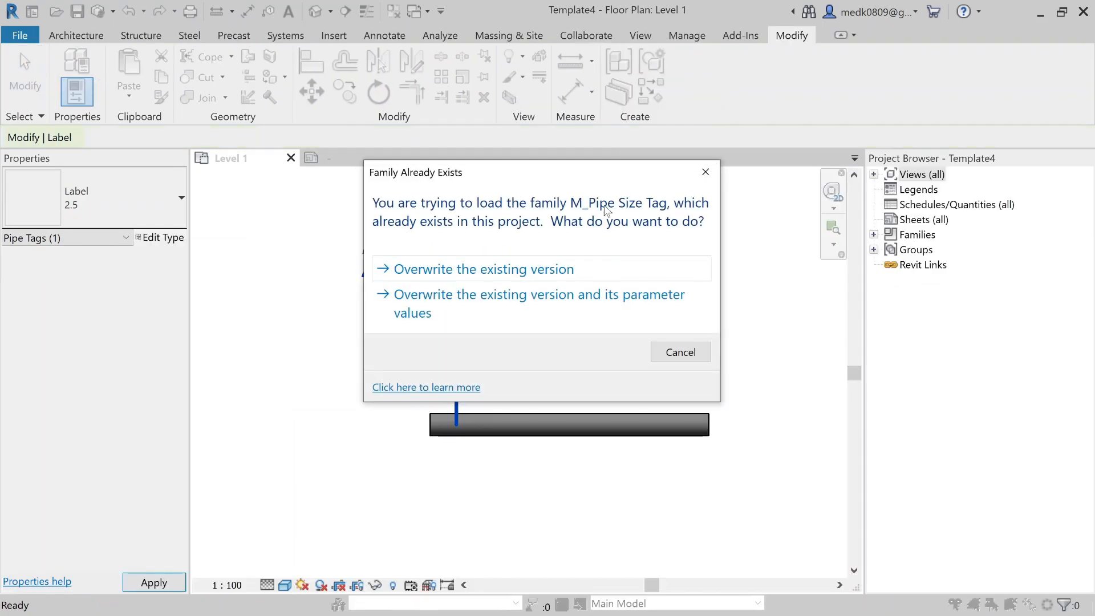
pyautogui.click(550, 271)
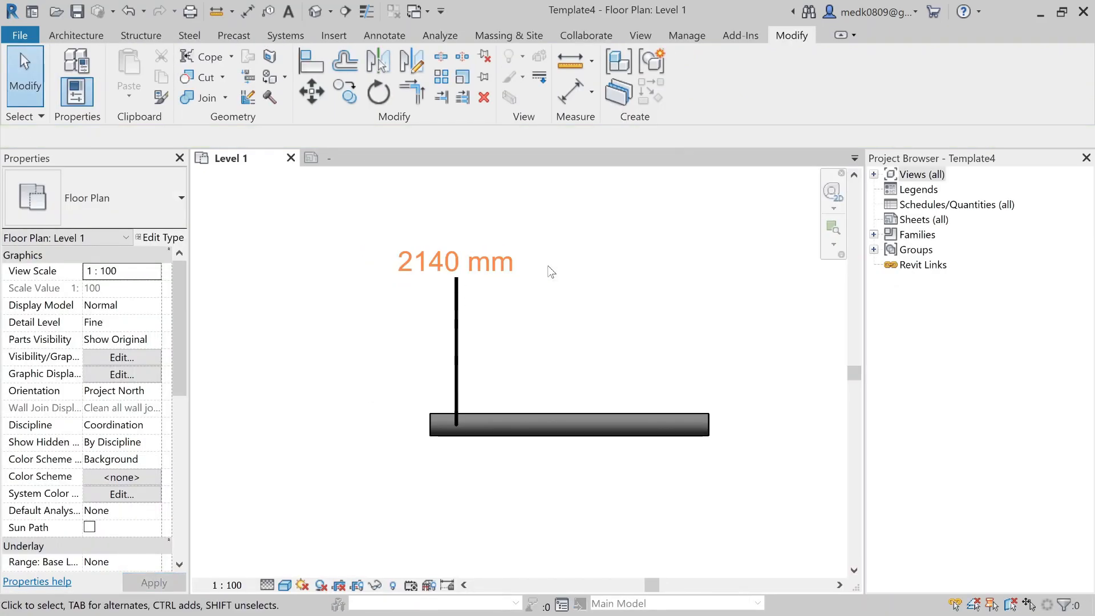
pyautogui.scroll(1, 477, 287)
pyautogui.scroll(-1, 558, 305)
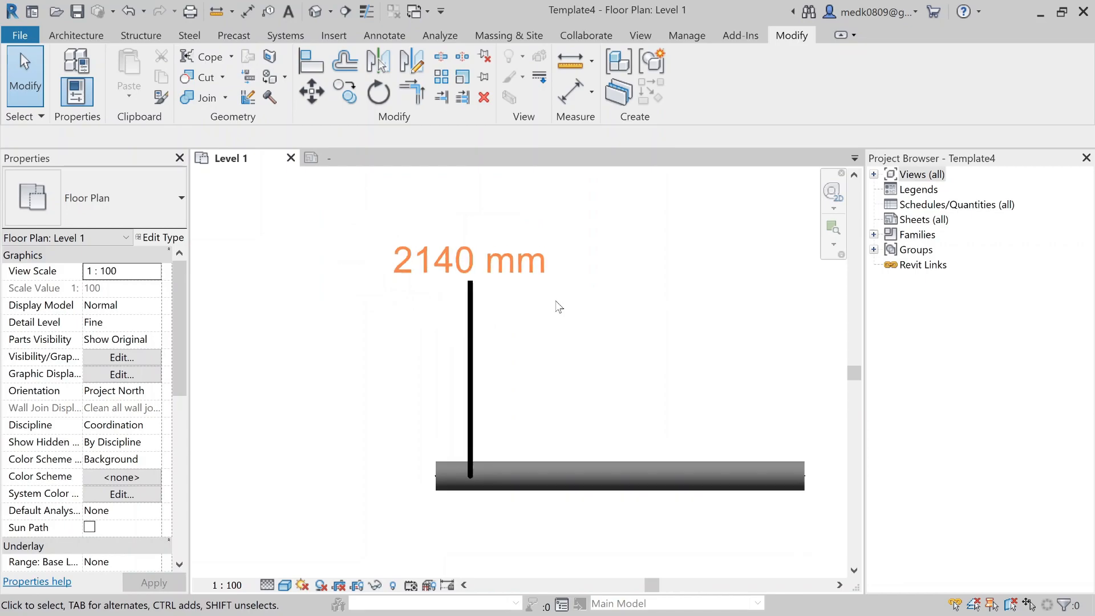
pyautogui.scroll(-1, 580, 308)
pyautogui.moveTo(628, 312); pyautogui.dragTo(588, 302, button='middle')
pyautogui.scroll(1, 588, 301)
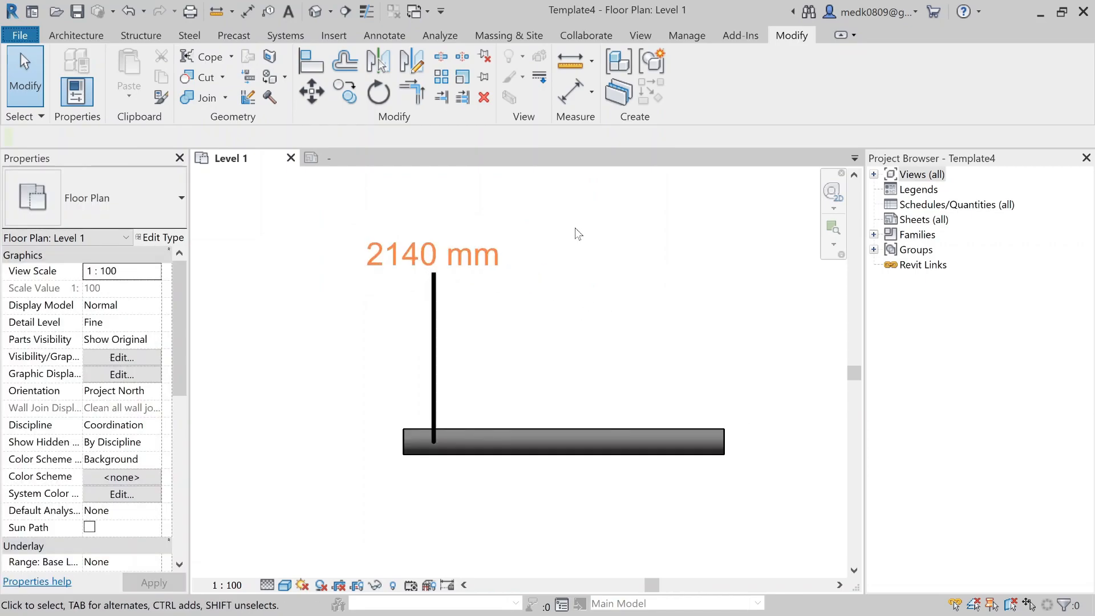
# Step: Open the pipe tag's family and start saving it as a separate family file, cancelling before saving
pyautogui.click(465, 258)
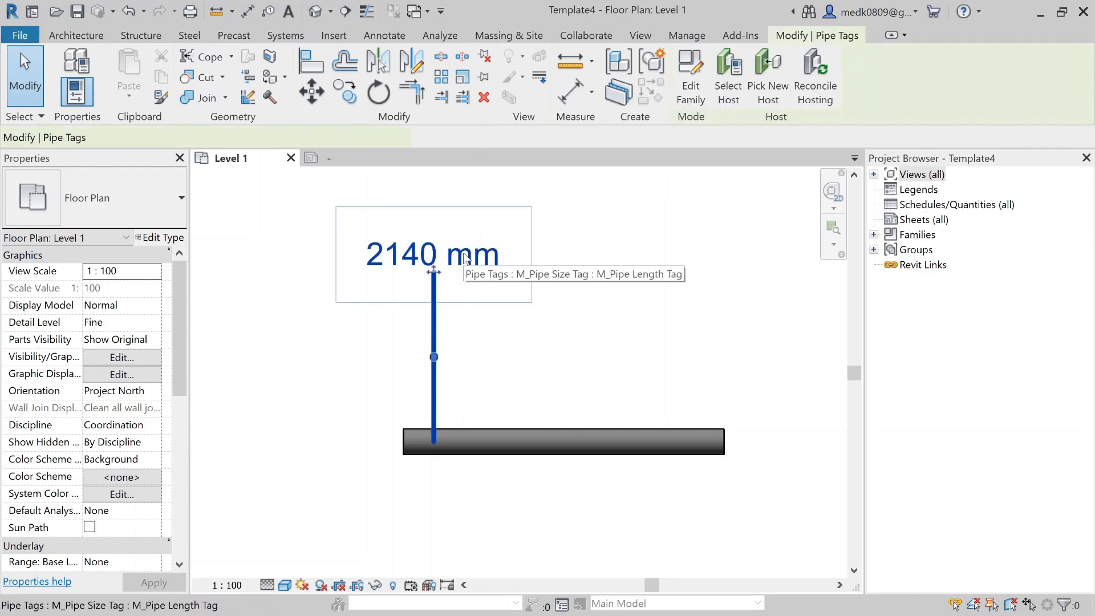
pyautogui.click(680, 96)
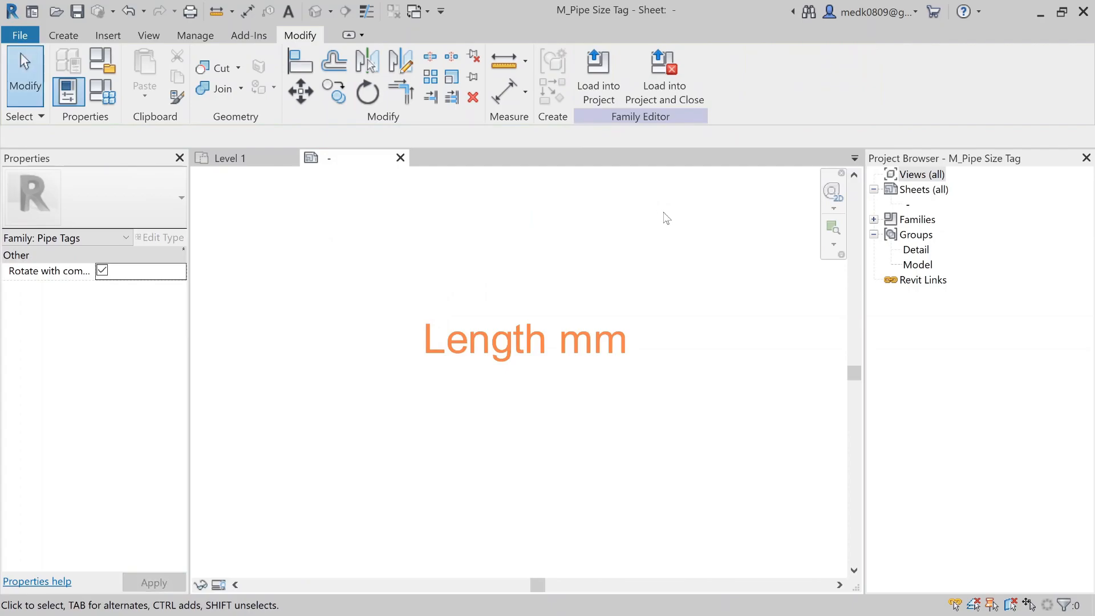
pyautogui.click(20, 35)
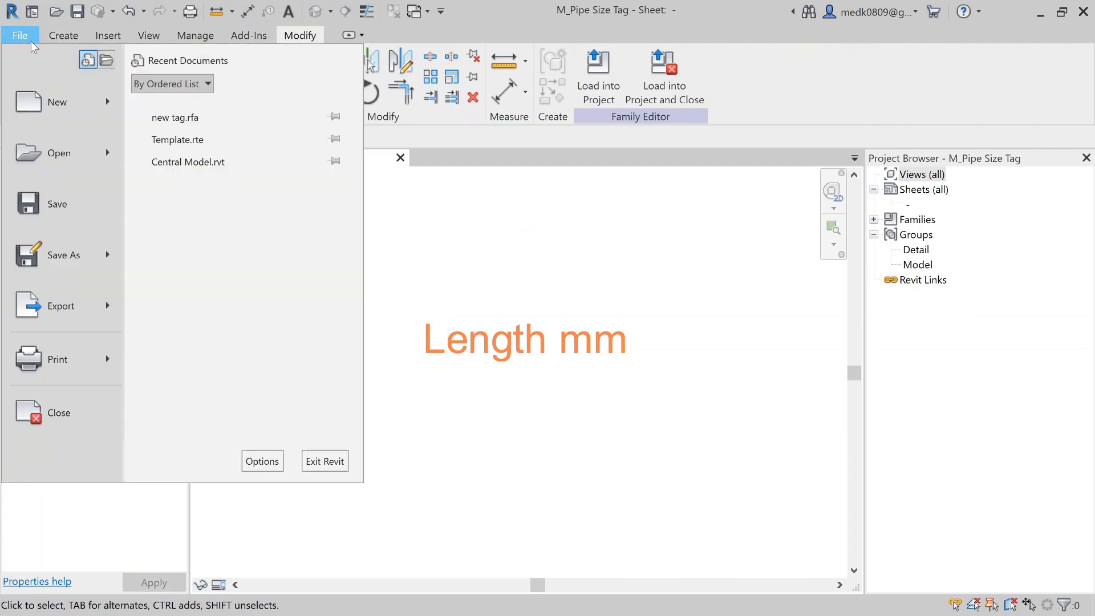
pyautogui.moveTo(74, 248)
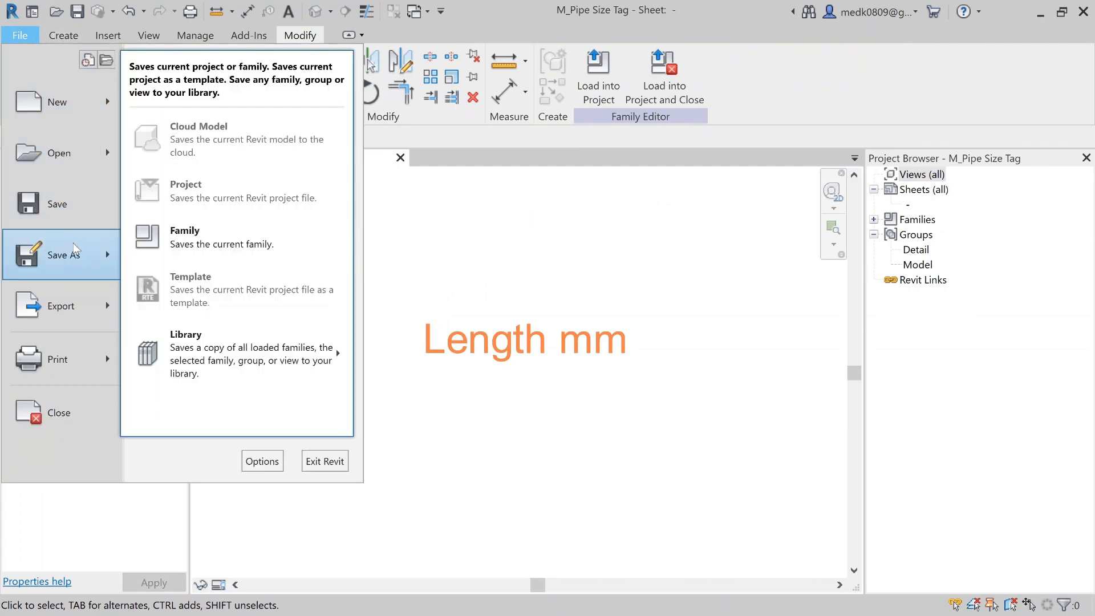
pyautogui.click(163, 244)
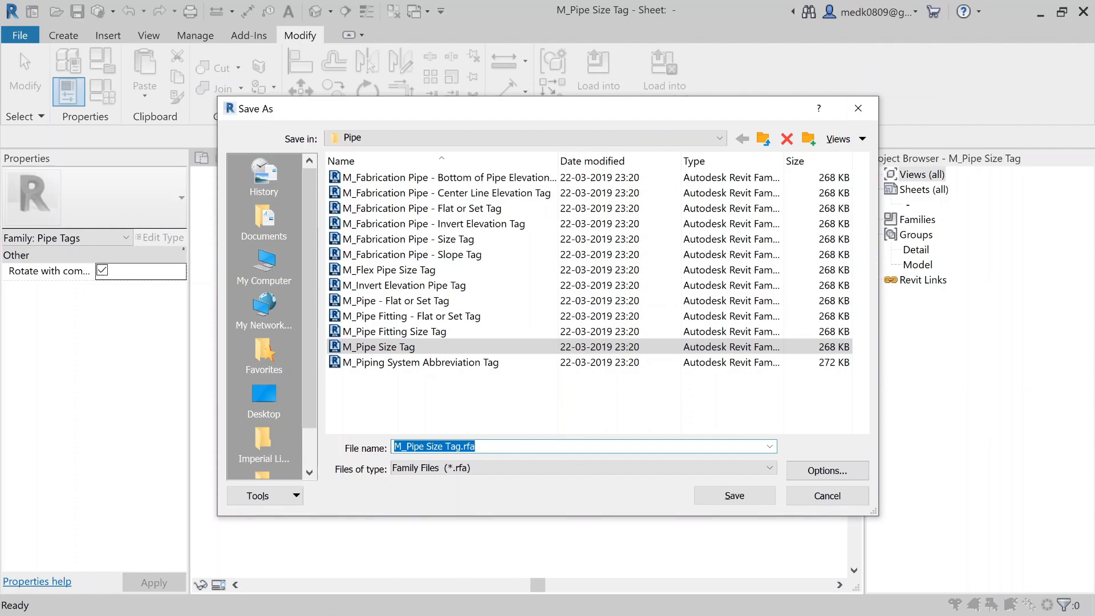
pyautogui.click(817, 496)
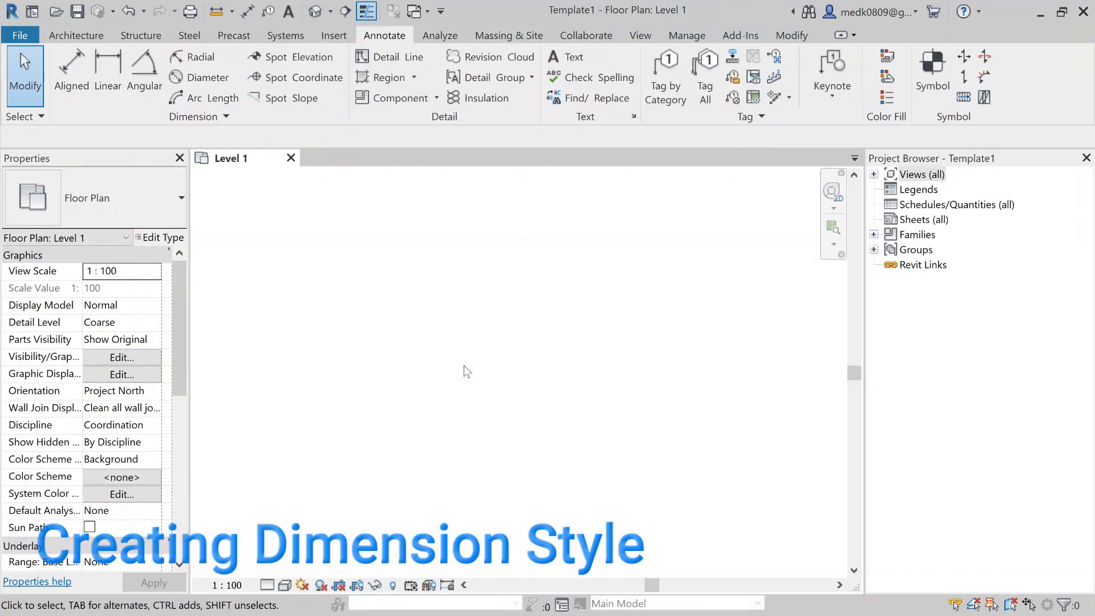
# Step: Draw a rectangle of detail lines about 3100 mm wide and 1100 mm high in the Level 1 floor plan
pyautogui.click(381, 53)
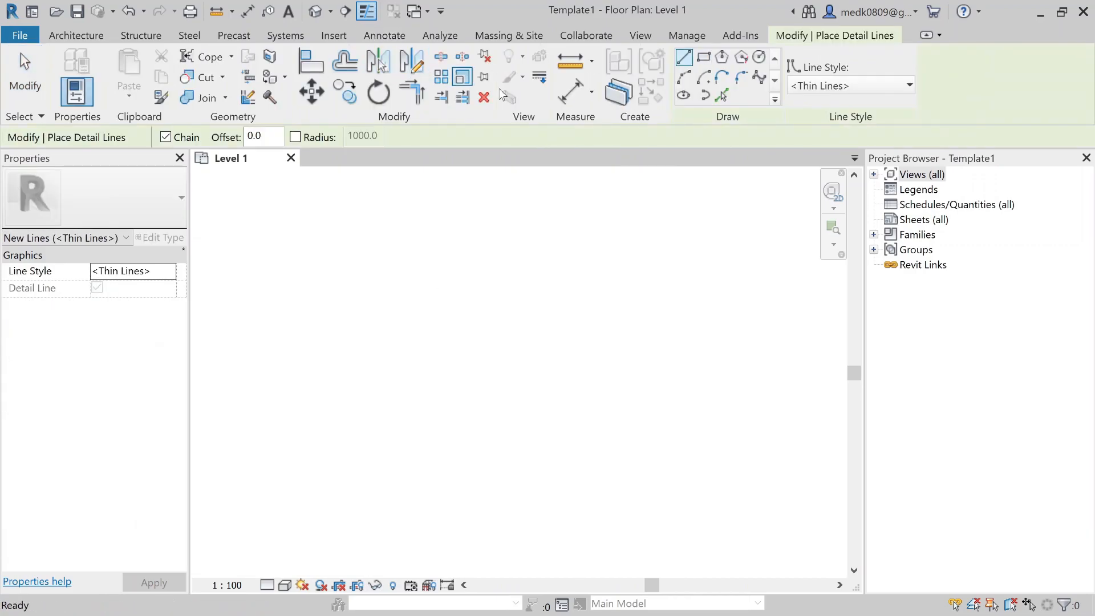
pyautogui.click(703, 57)
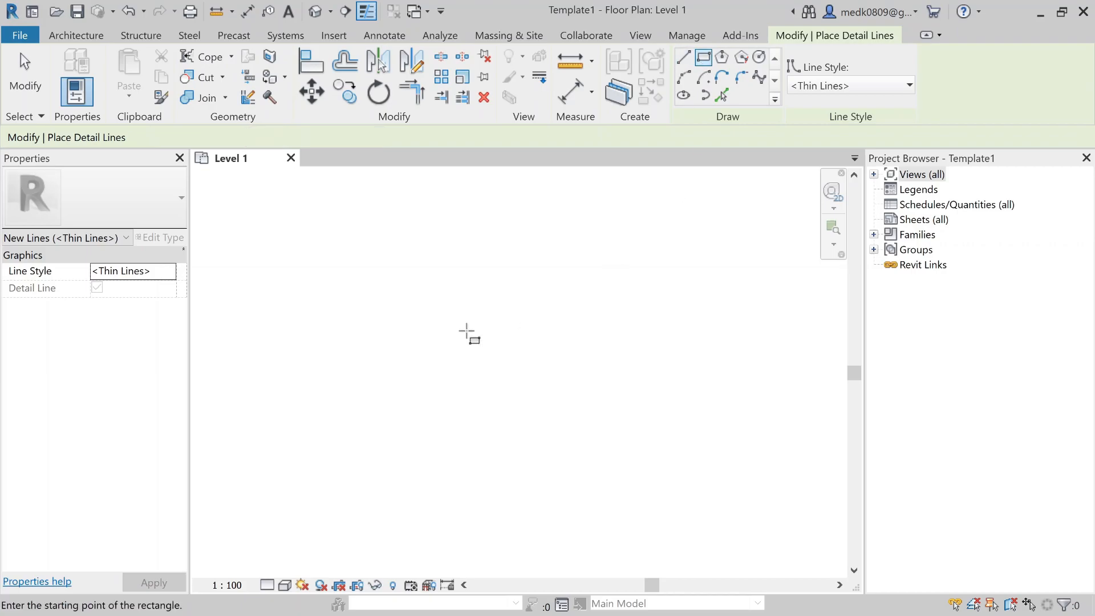
pyautogui.click(406, 330)
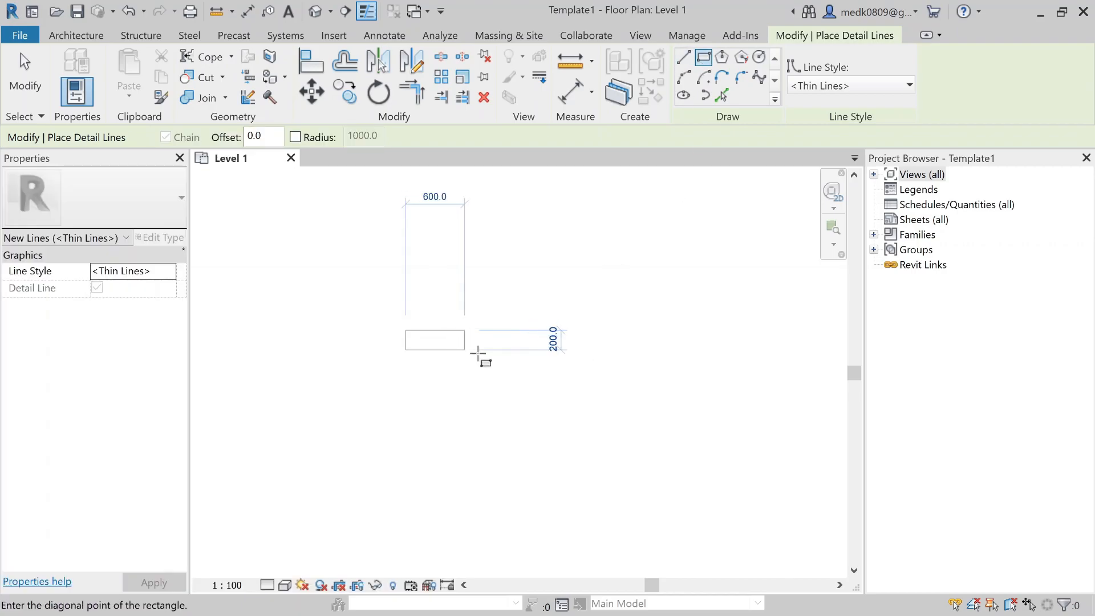
pyautogui.click(711, 438)
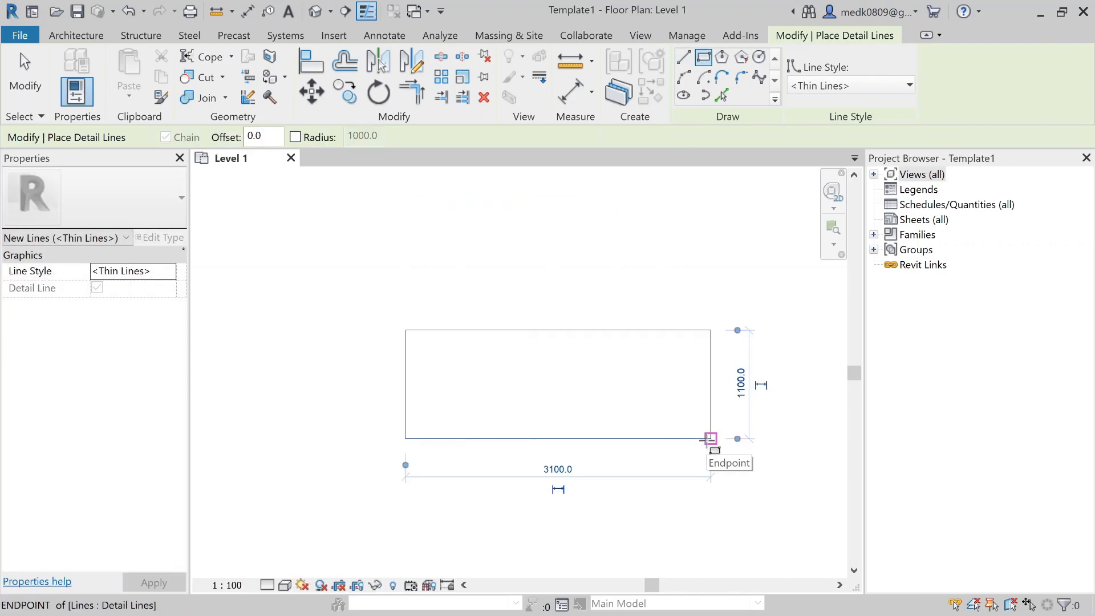
pyautogui.press('Escape')
pyautogui.press('Escape')
# Step: Place an aligned dimension between the rectangle's two vertical sides, positioned above its upper edge
pyautogui.scroll(1, 689, 418)
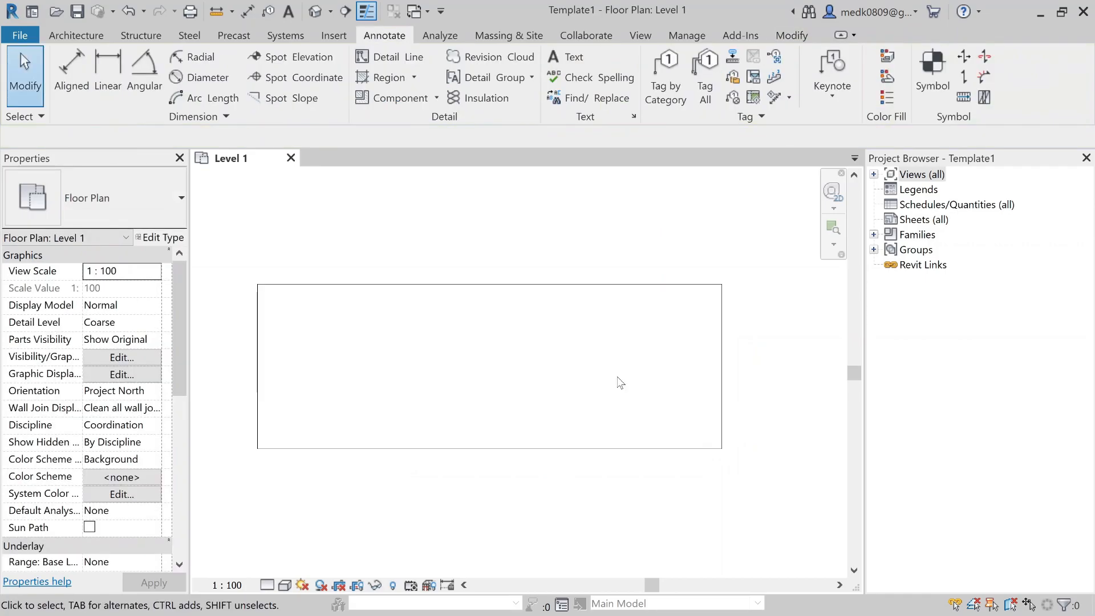
pyautogui.click(71, 87)
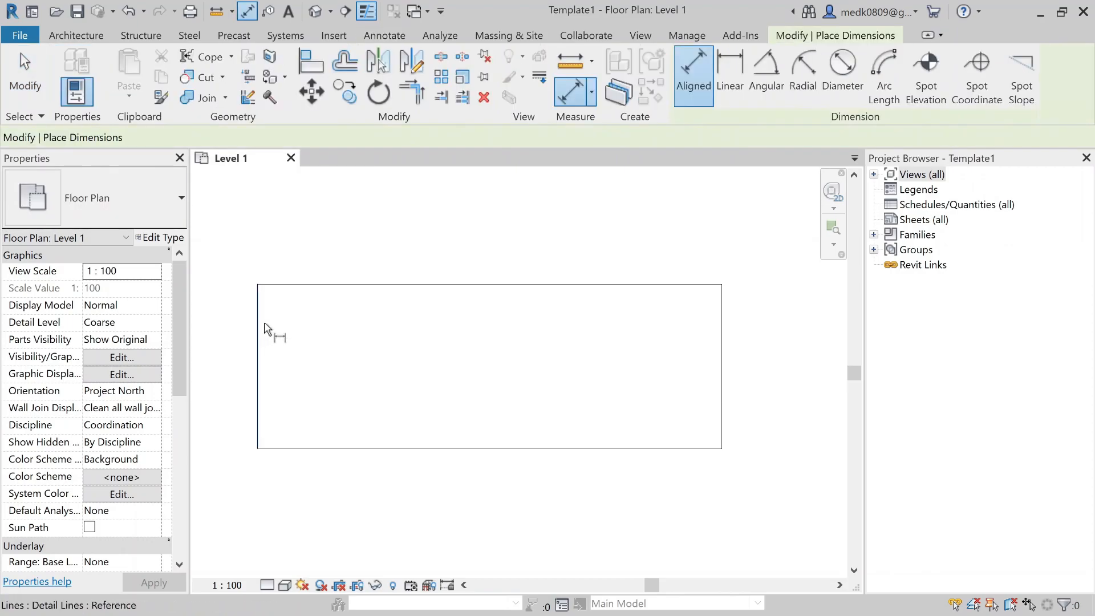
pyautogui.click(303, 328)
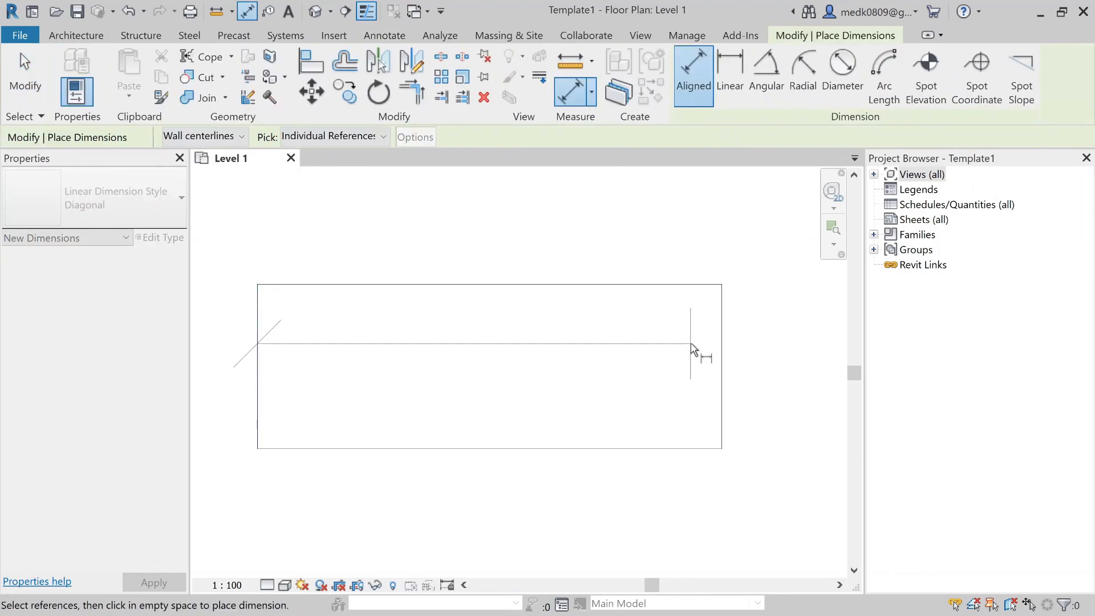
pyautogui.click(721, 358)
pyautogui.click(523, 233)
pyautogui.scroll(-1, 637, 361)
pyautogui.press('Escape')
pyautogui.press('Escape')
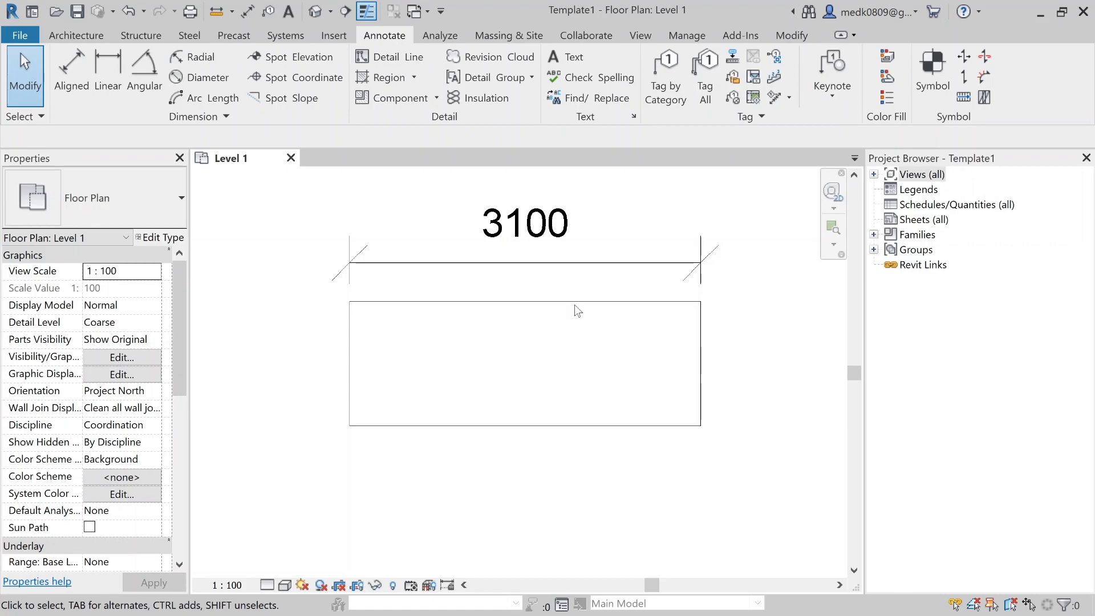
# Step: Duplicate the rectangle dimension's Diagonal type as a new type named "New Dimension Style"
pyautogui.click(531, 262)
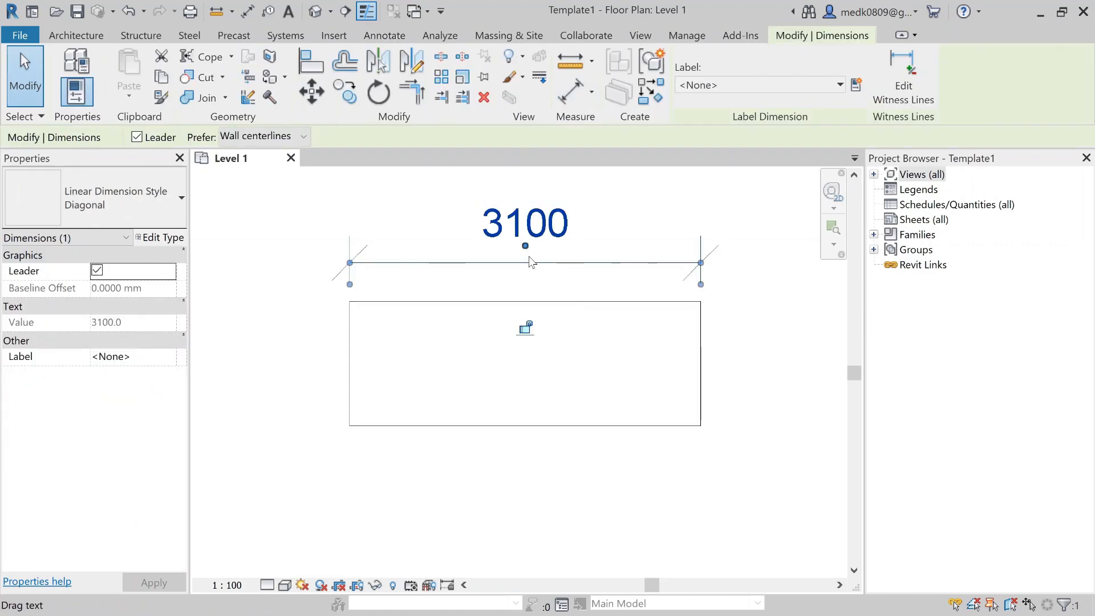
pyautogui.click(163, 237)
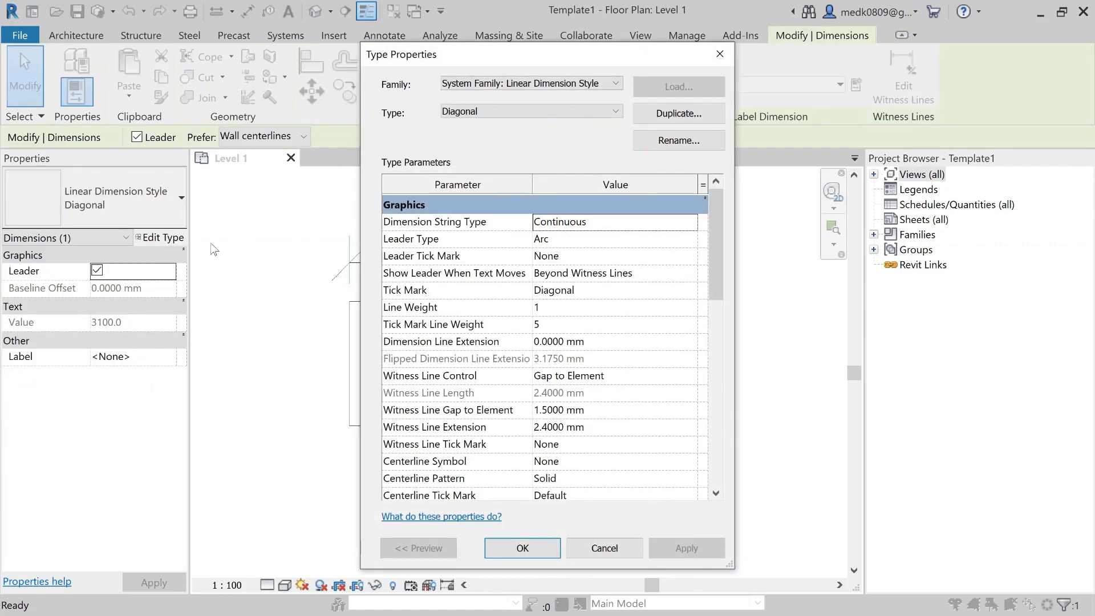
pyautogui.click(669, 119)
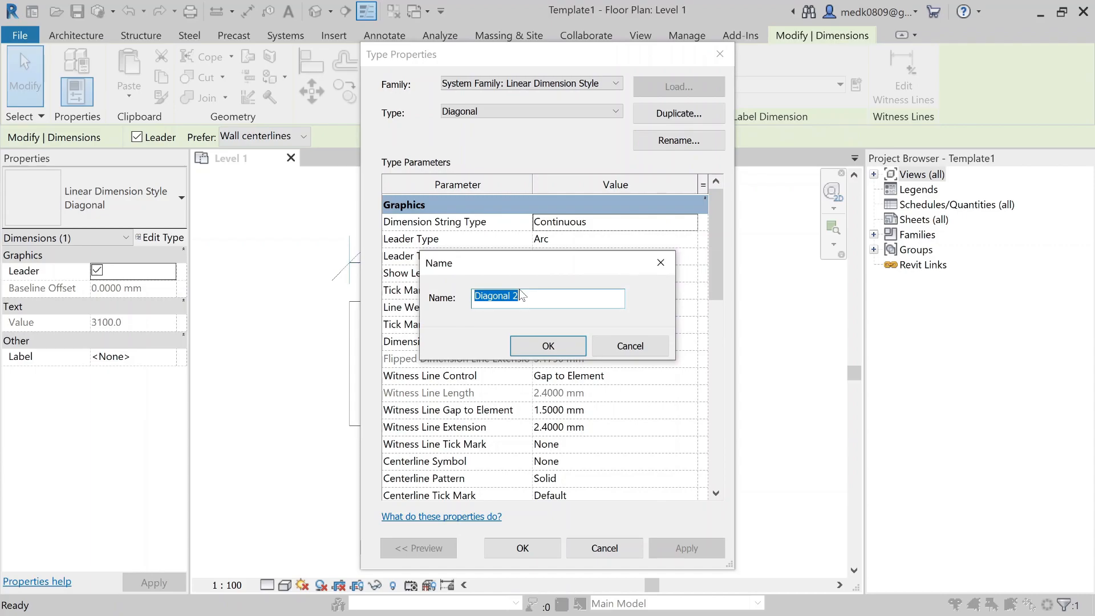
pyautogui.write('New Dimension S')
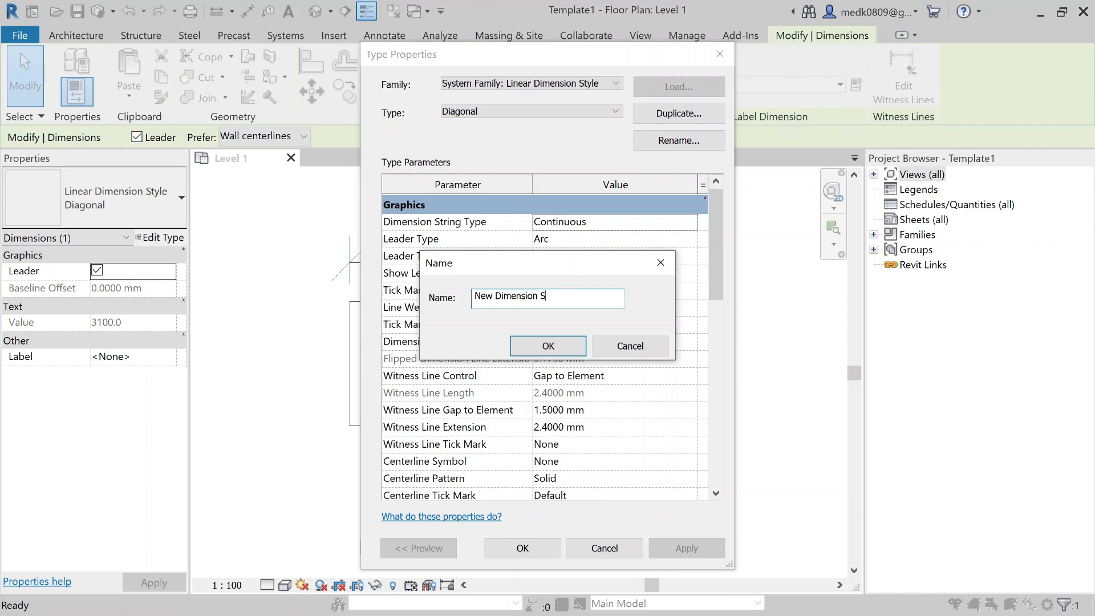
pyautogui.write('tyle')
pyautogui.click(539, 344)
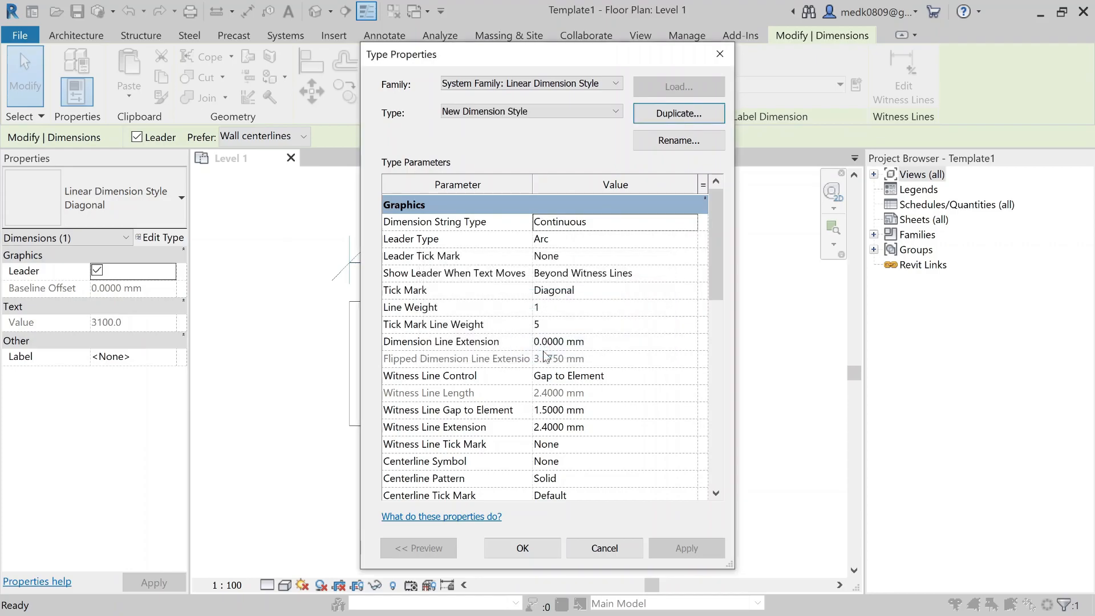
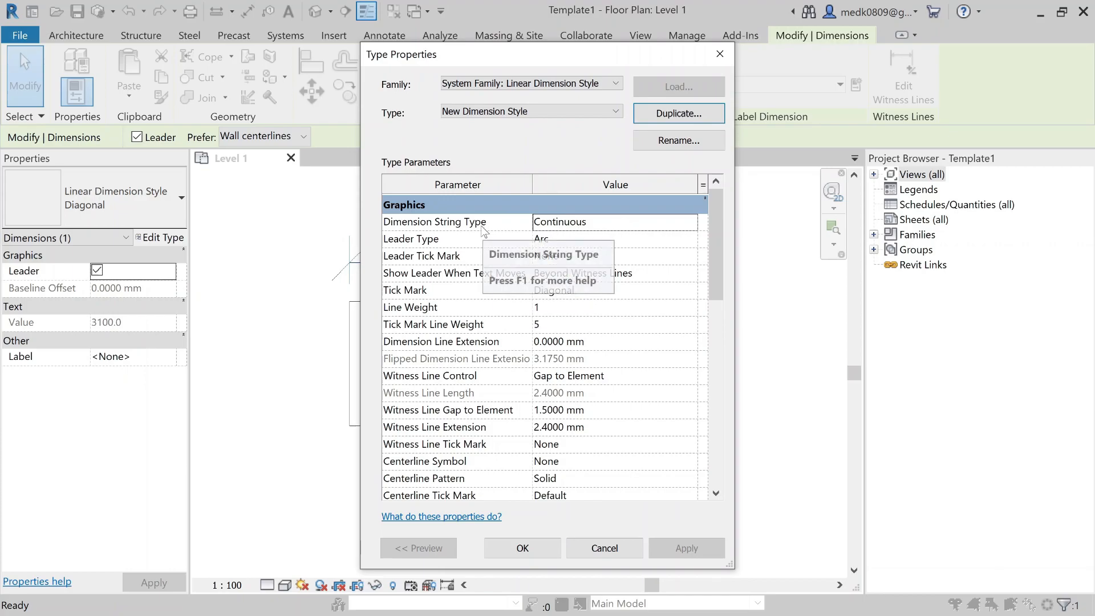
# Step: Review the dimension string type and leader type options, keeping Continuous and Arc
pyautogui.click(692, 226)
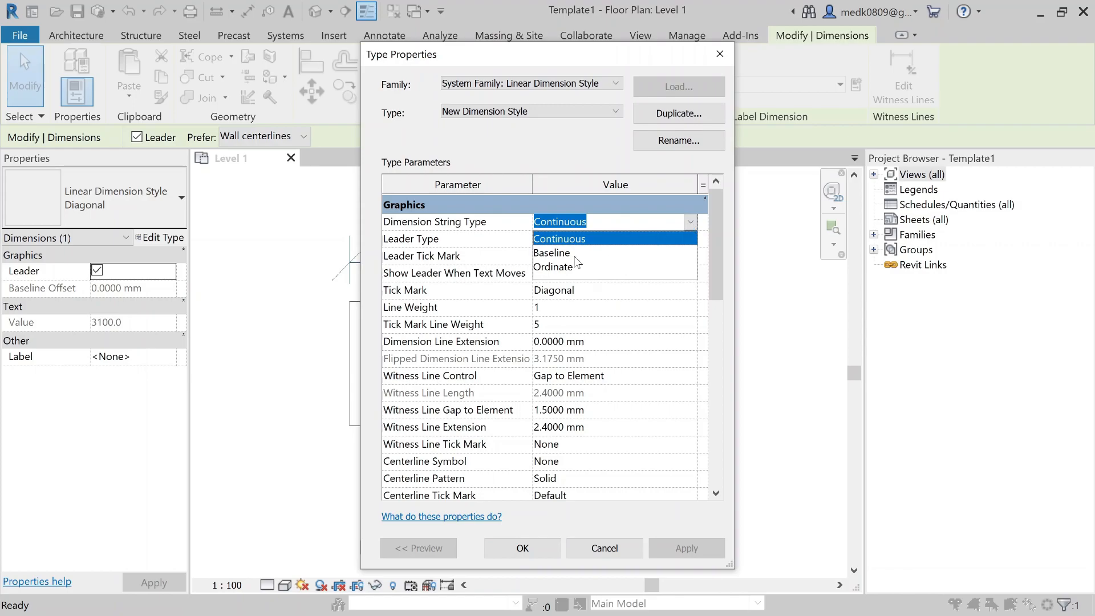
pyautogui.click(518, 226)
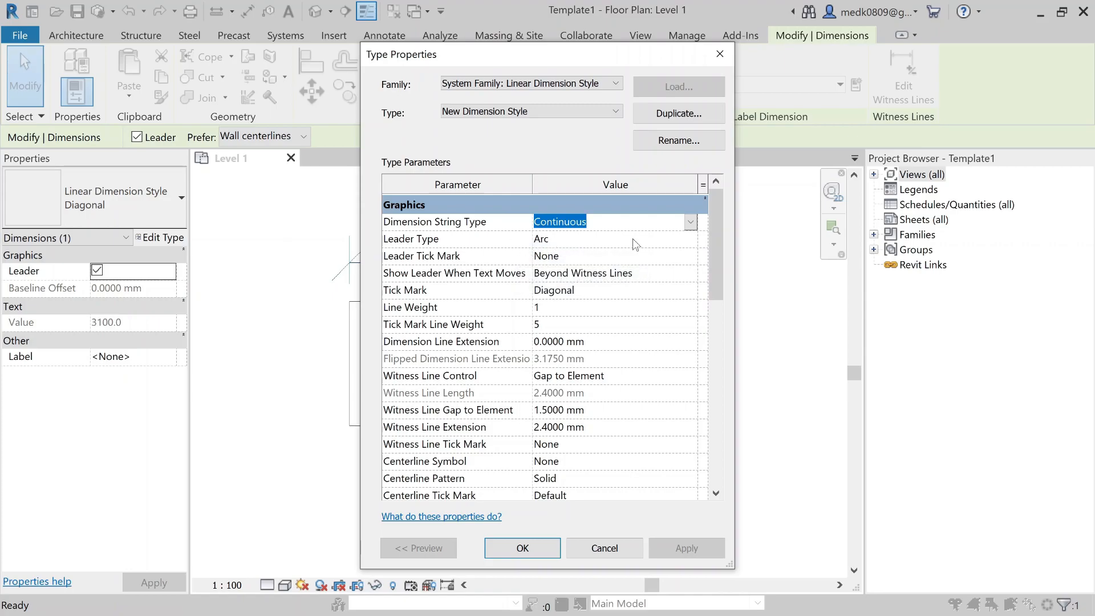
pyautogui.click(691, 239)
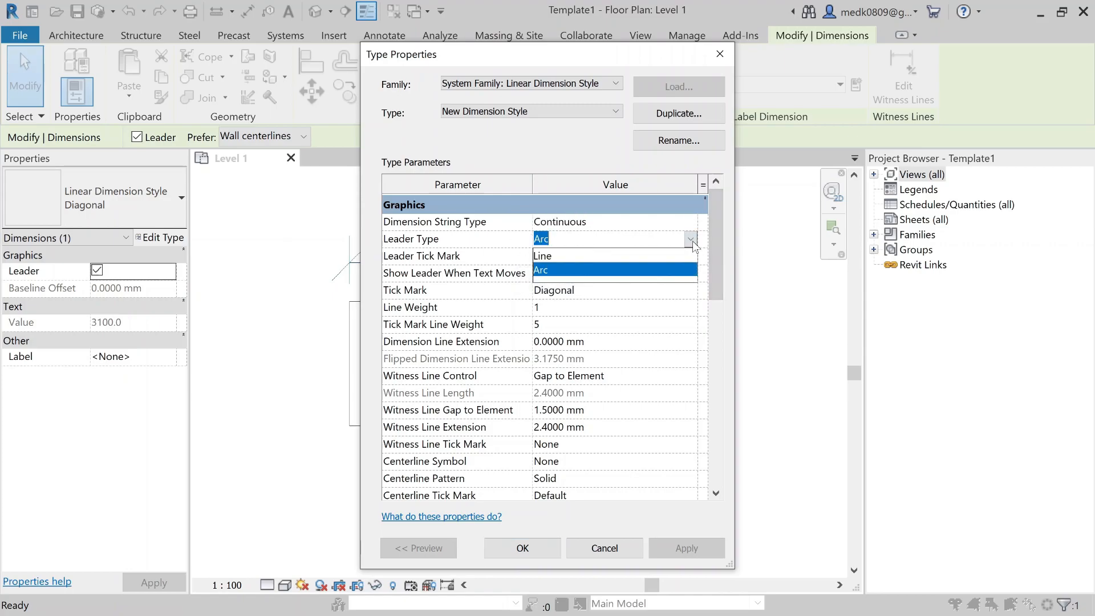
pyautogui.click(647, 267)
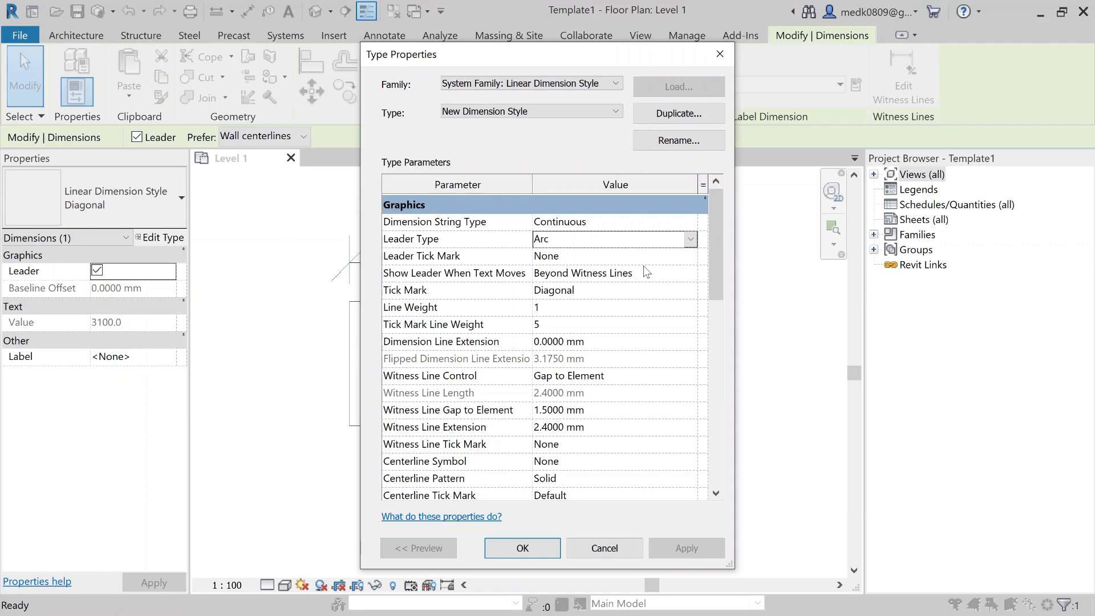
# Step: Set the tick mark line weight of the new dimension style to 1
pyautogui.scroll(-1, 641, 309)
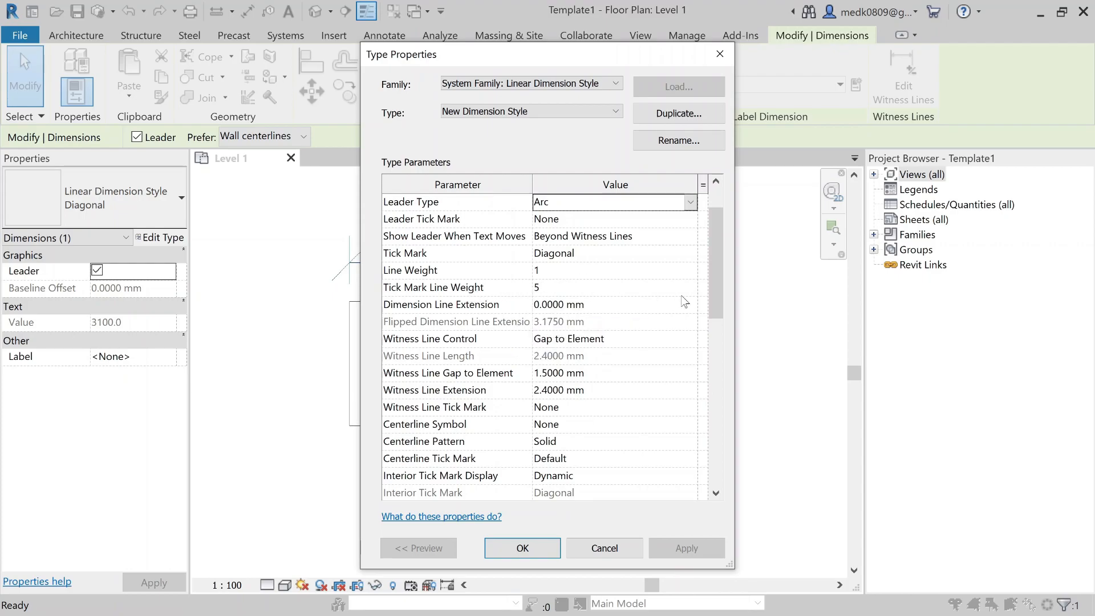
pyautogui.click(690, 290)
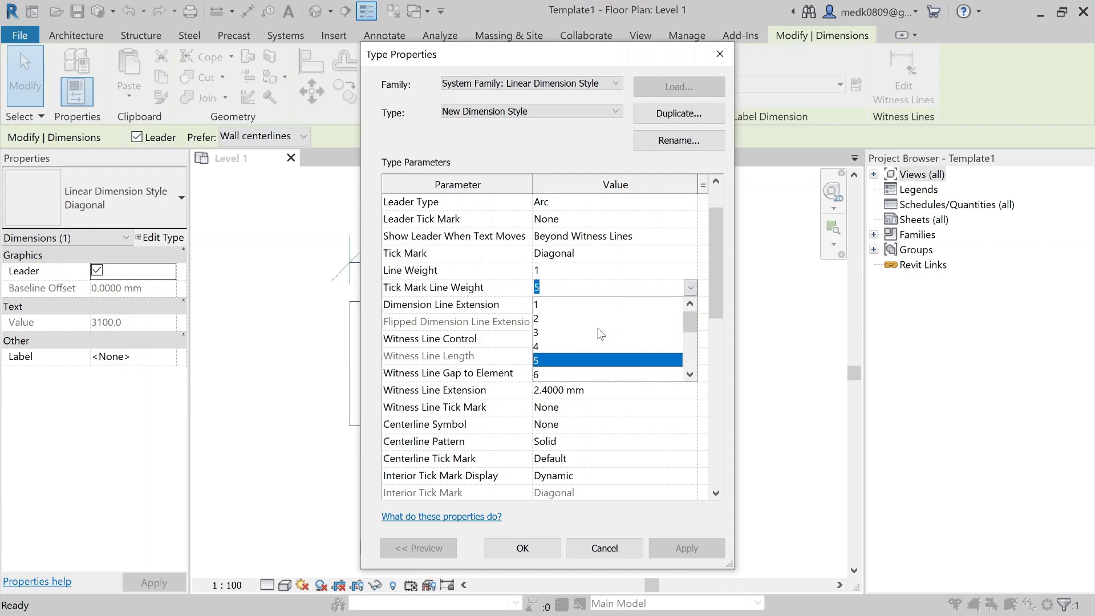
pyautogui.click(546, 302)
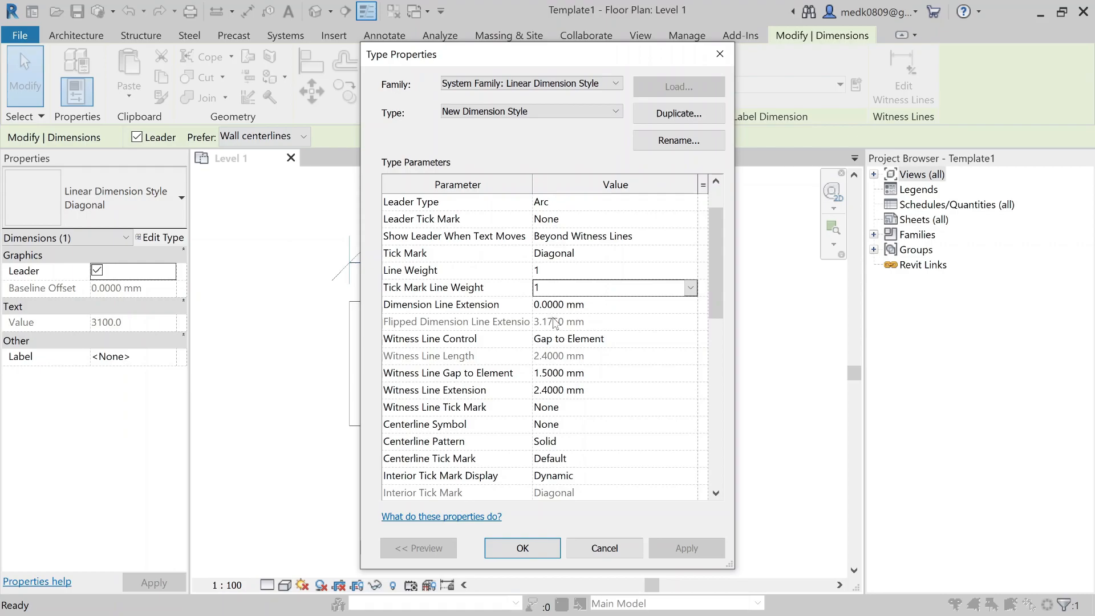
# Step: Set the new dimension style's color to orange, RGB 255-128-000
pyautogui.scroll(-1, 555, 324)
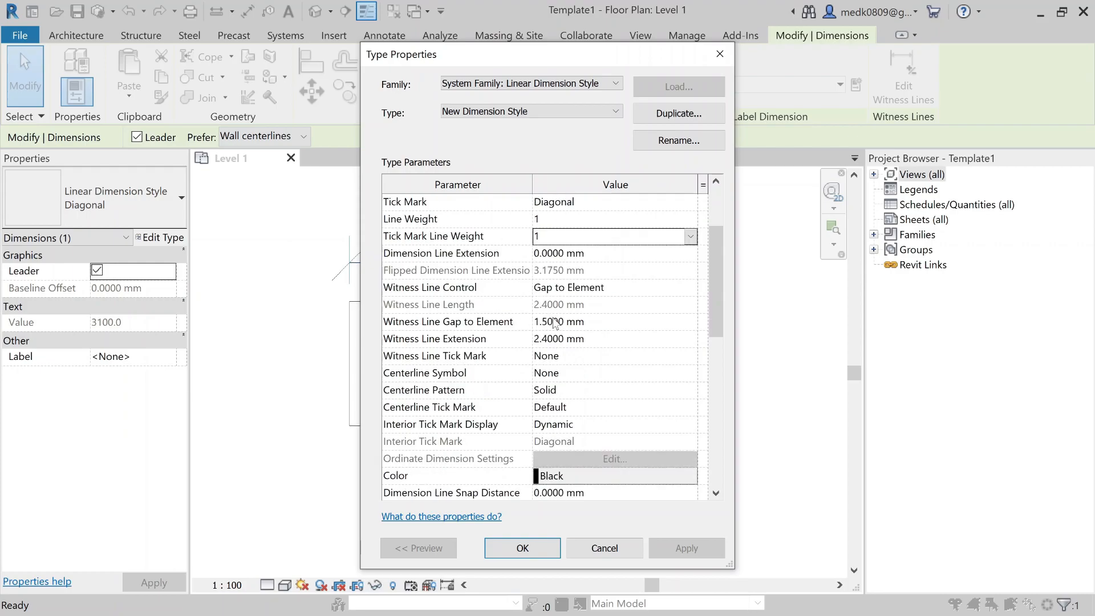
pyautogui.scroll(-1, 555, 323)
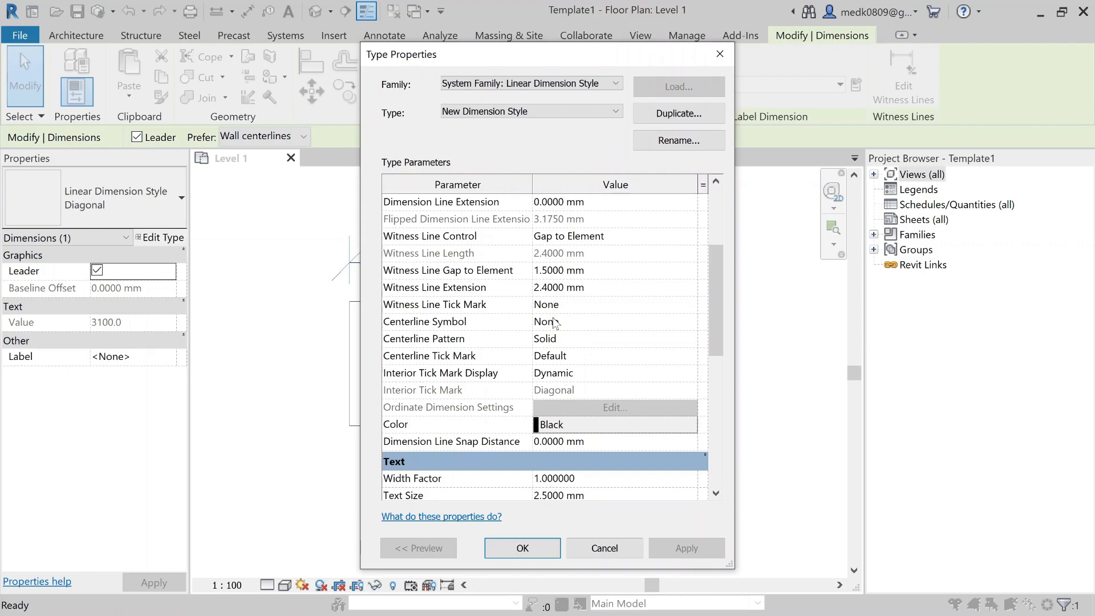
pyautogui.scroll(-2, 555, 324)
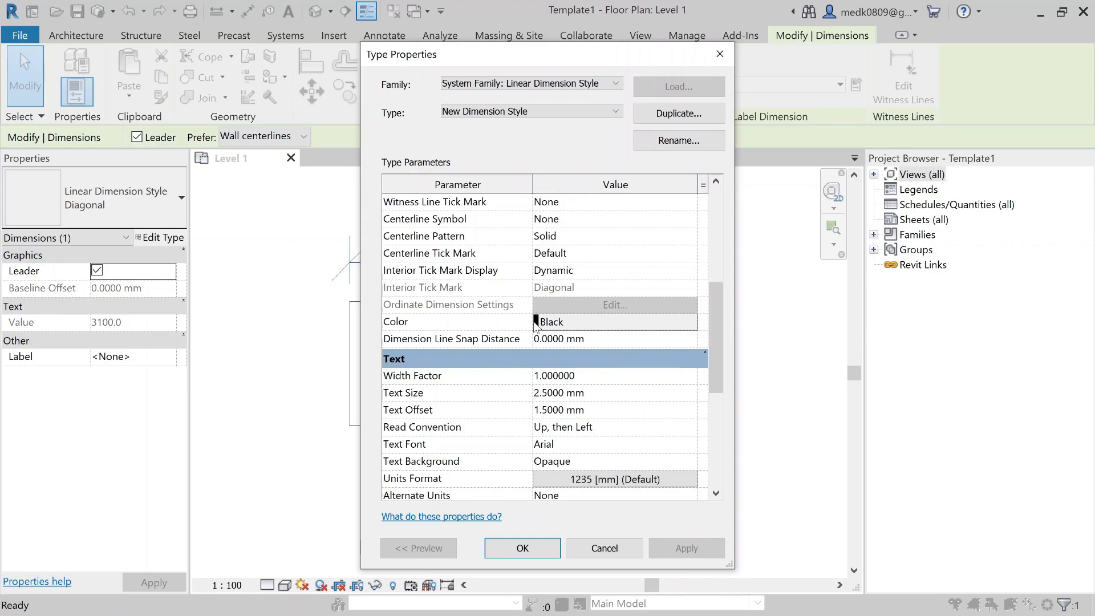
pyautogui.click(541, 323)
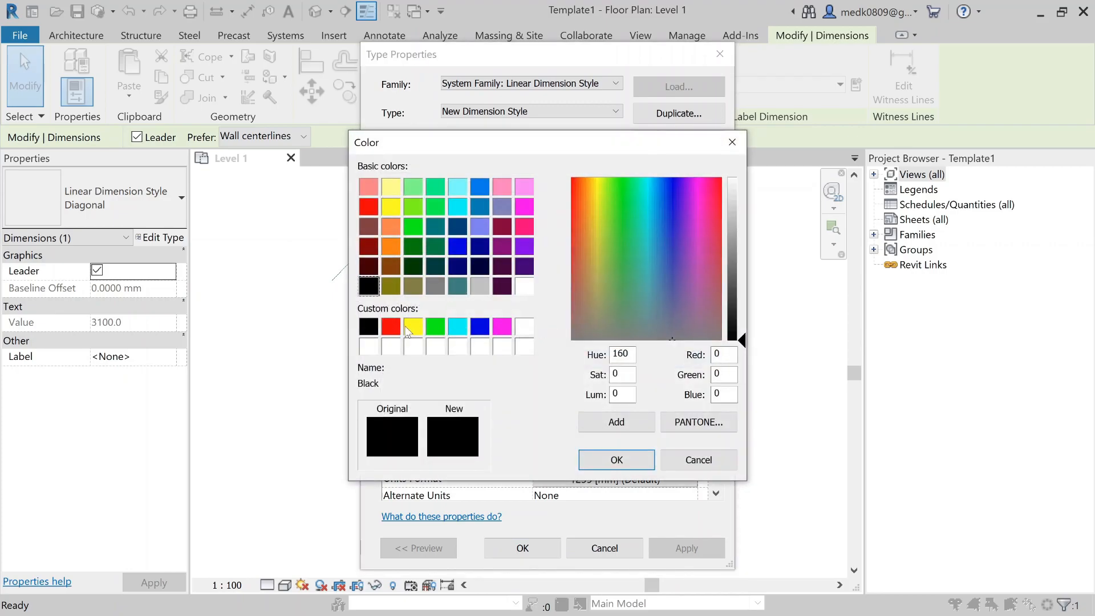
pyautogui.click(390, 248)
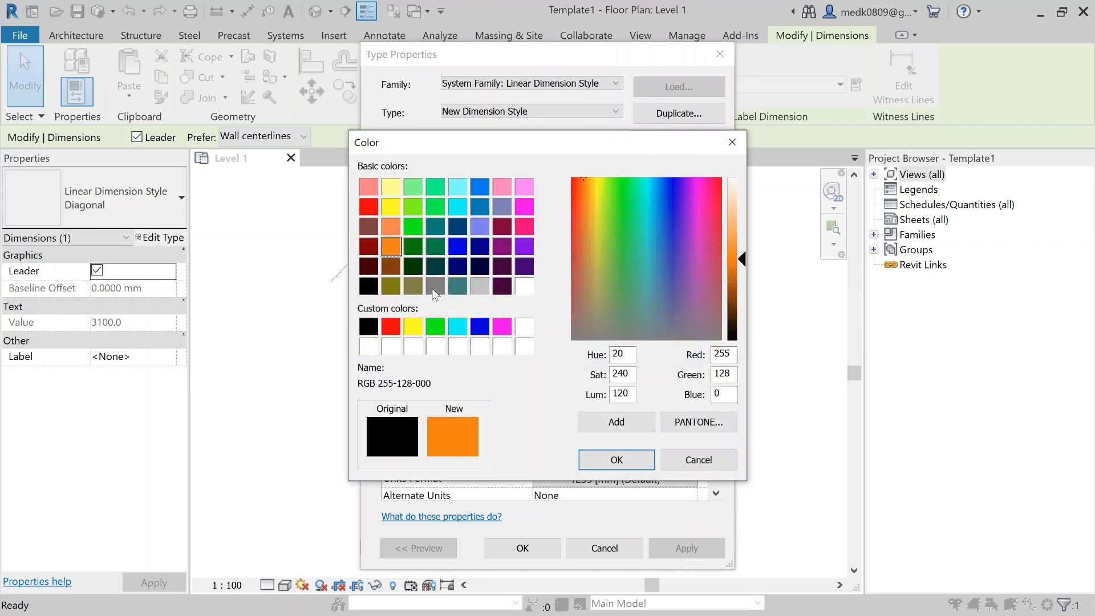
pyautogui.click(630, 454)
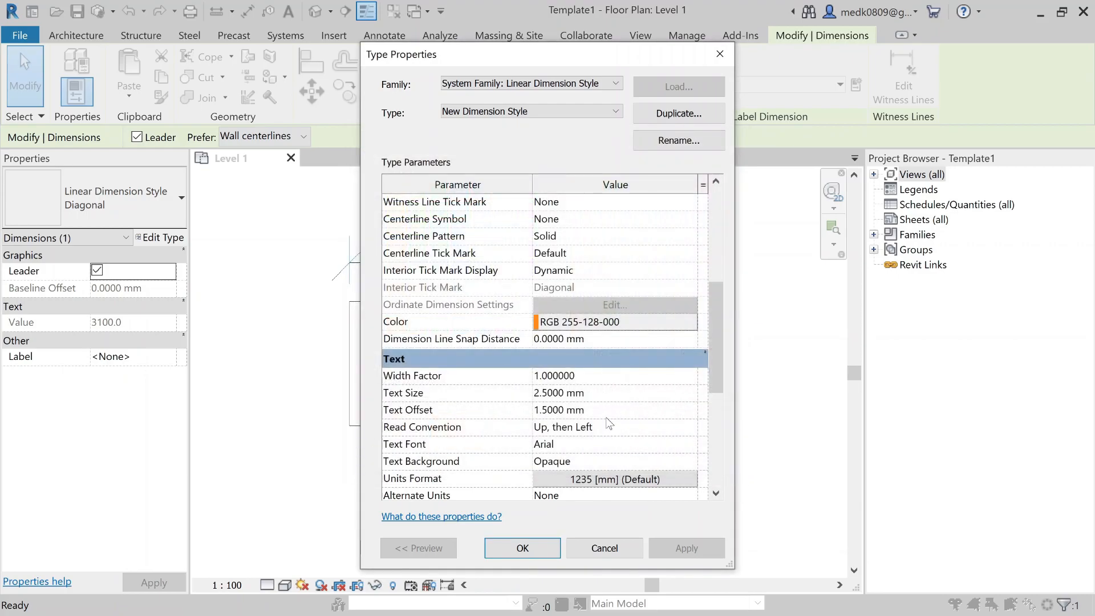
# Step: Set the new dimension style's text size to 5 mm
pyautogui.scroll(-1, 609, 423)
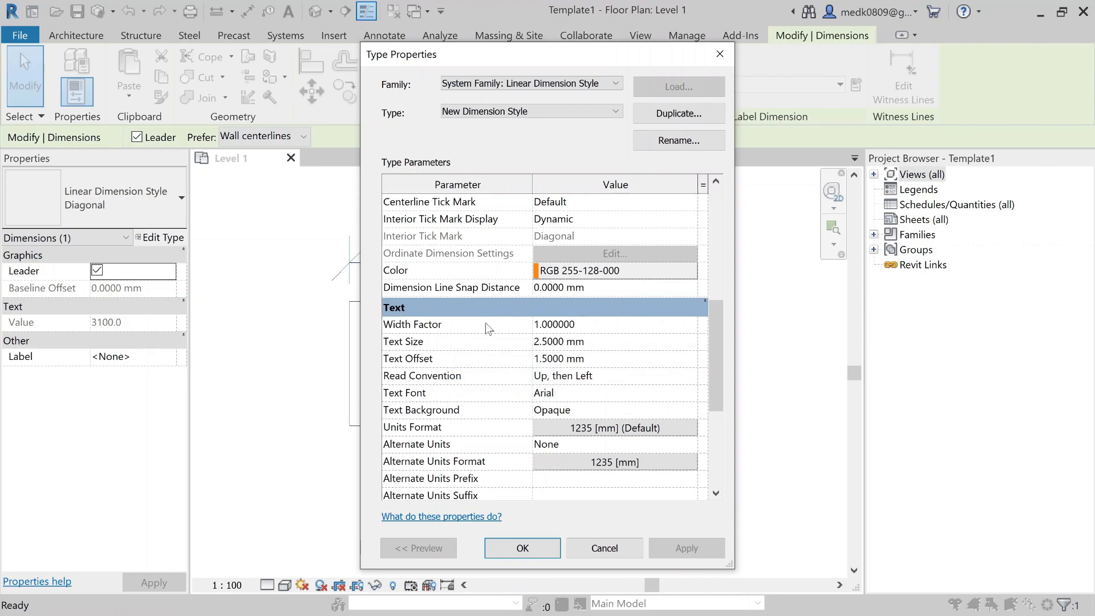
pyautogui.click(590, 339)
pyautogui.moveTo(587, 341); pyautogui.dragTo(534, 341)
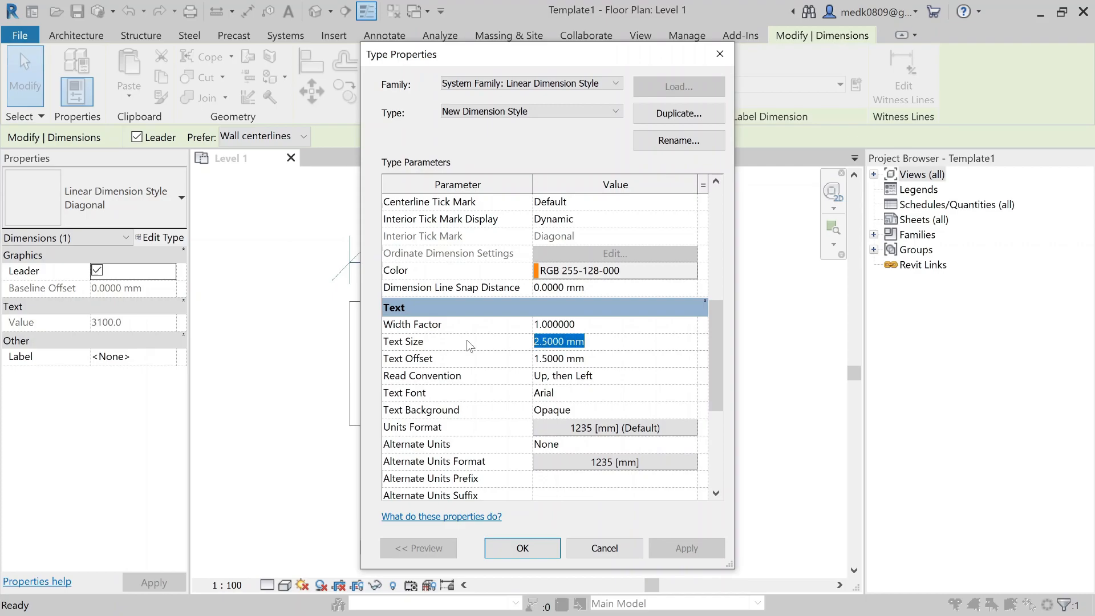
pyautogui.write('5')
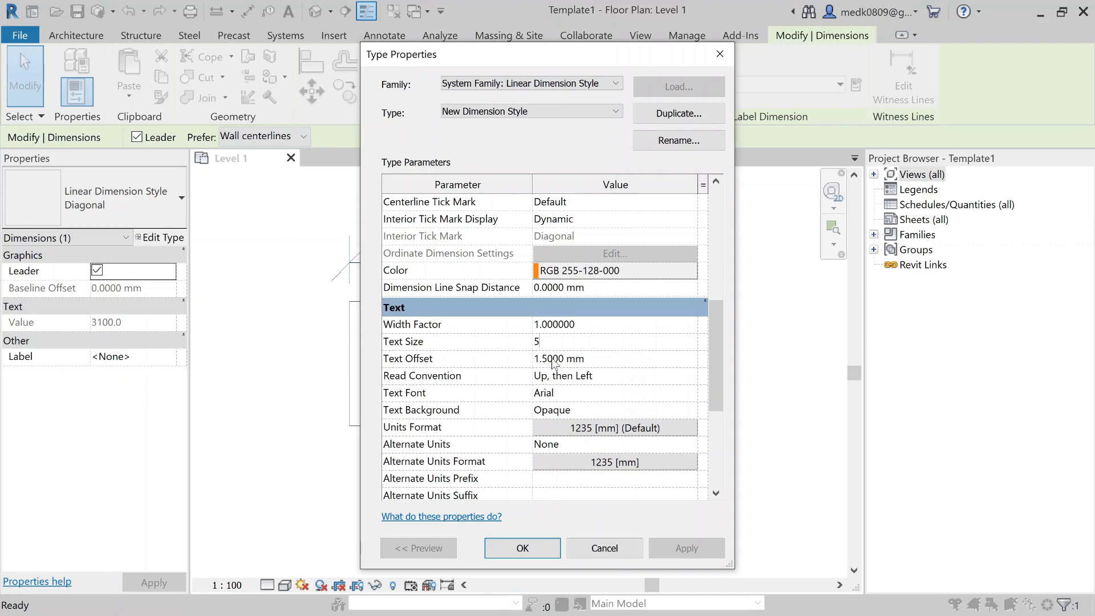
# Step: Review the text background choices and the alternate units format, keeping Opaque and rounding to 0 decimal places
pyautogui.scroll(-1, 596, 359)
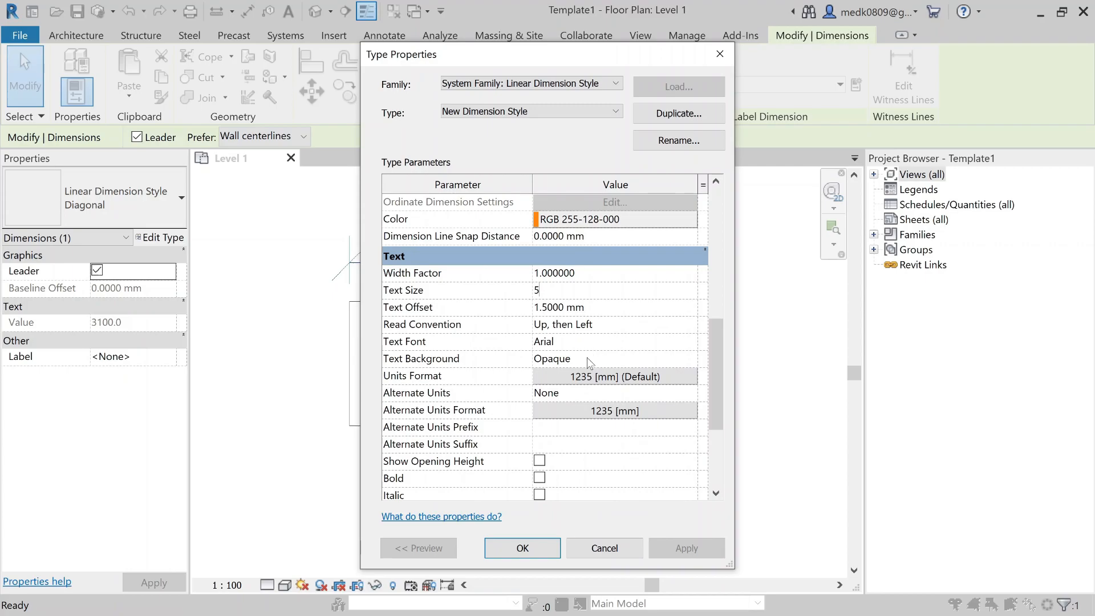
pyautogui.click(692, 361)
pyautogui.click(692, 362)
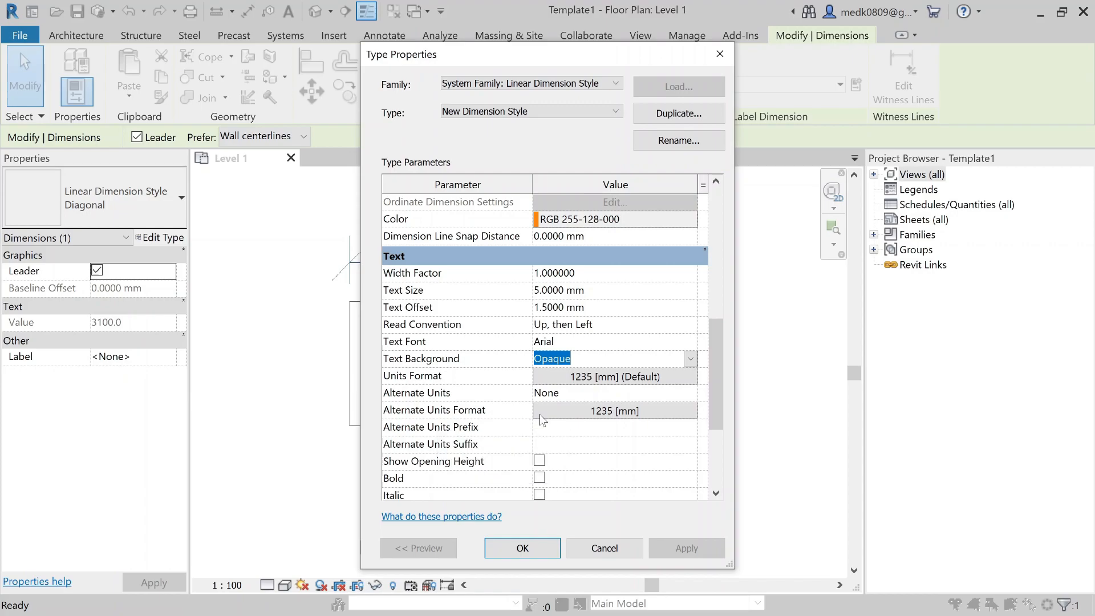
pyautogui.click(560, 408)
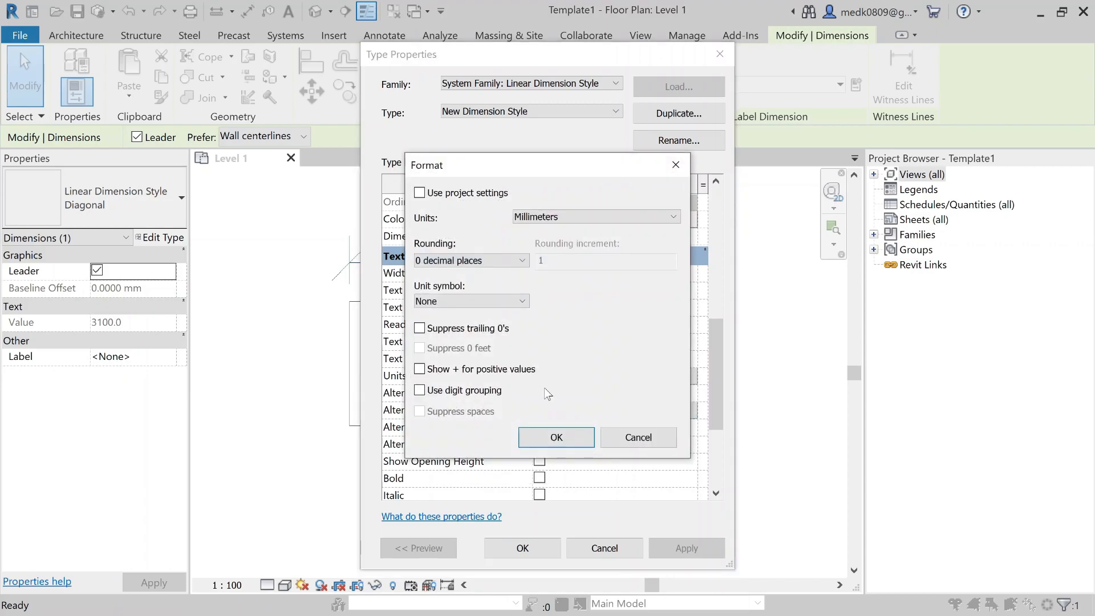
pyautogui.click(491, 260)
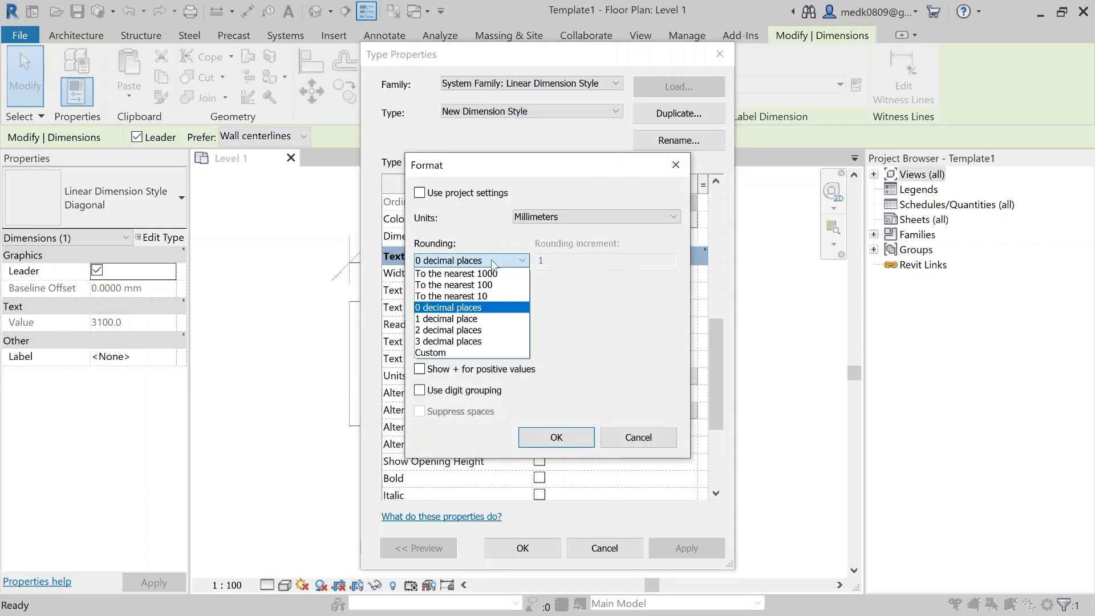
pyautogui.click(482, 308)
pyautogui.click(583, 439)
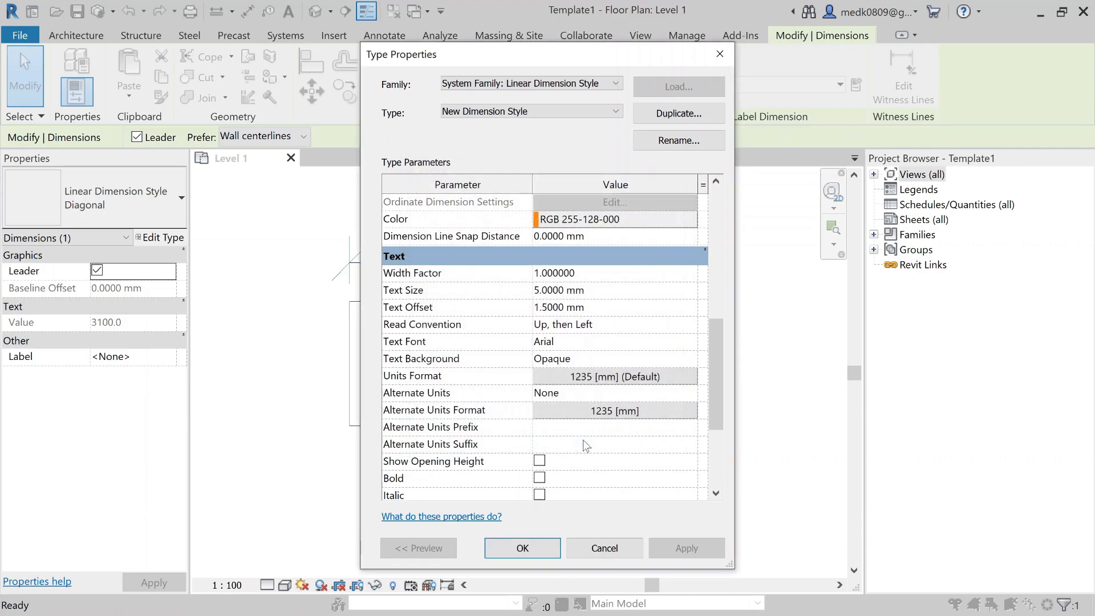
# Step: Review the remaining text and equality parameters of the new dimension style and apply its settings to the dimension above the rectangle
pyautogui.scroll(-1, 583, 440)
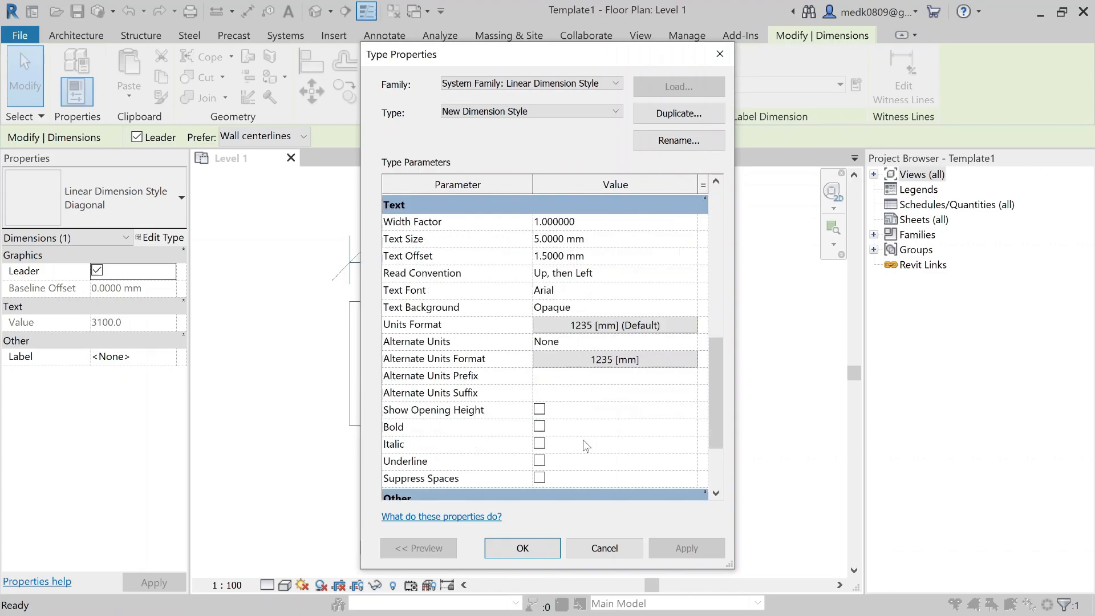
pyautogui.scroll(-1, 583, 439)
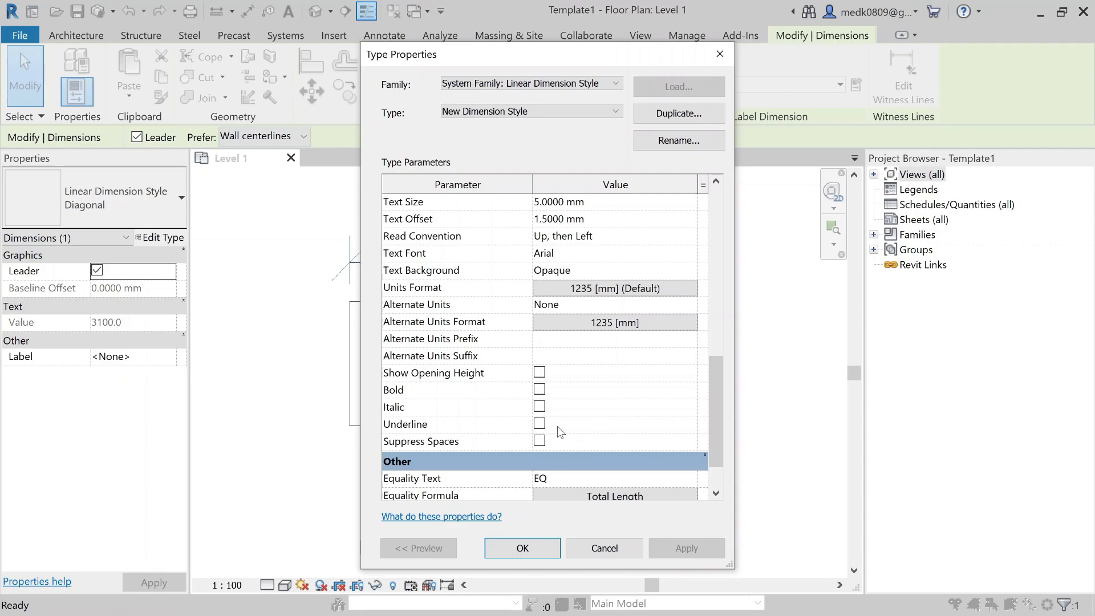
pyautogui.scroll(-1, 560, 432)
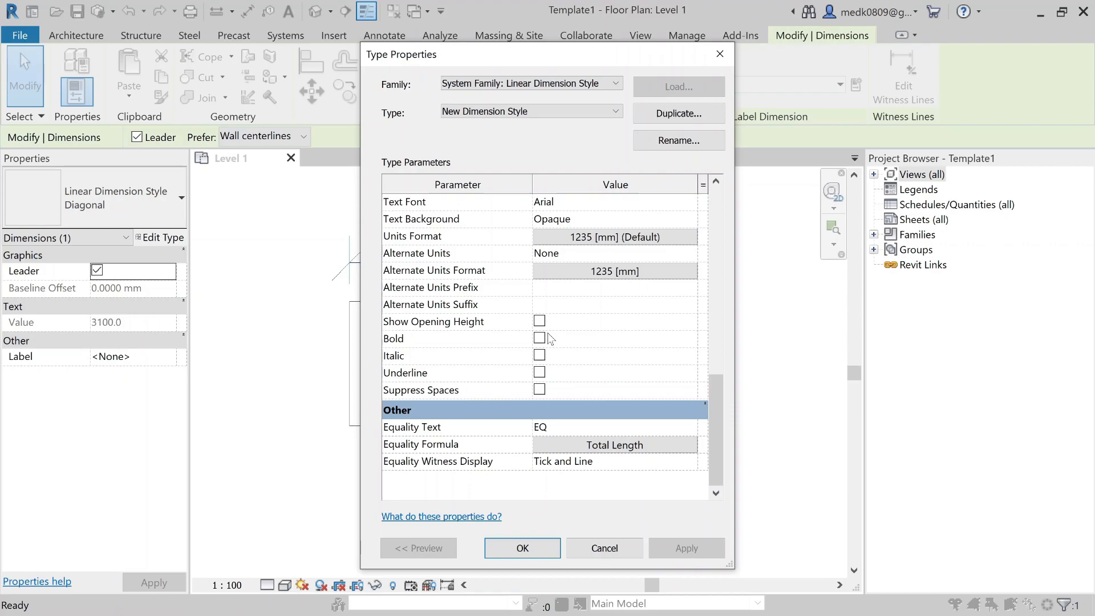
pyautogui.scroll(4, 551, 339)
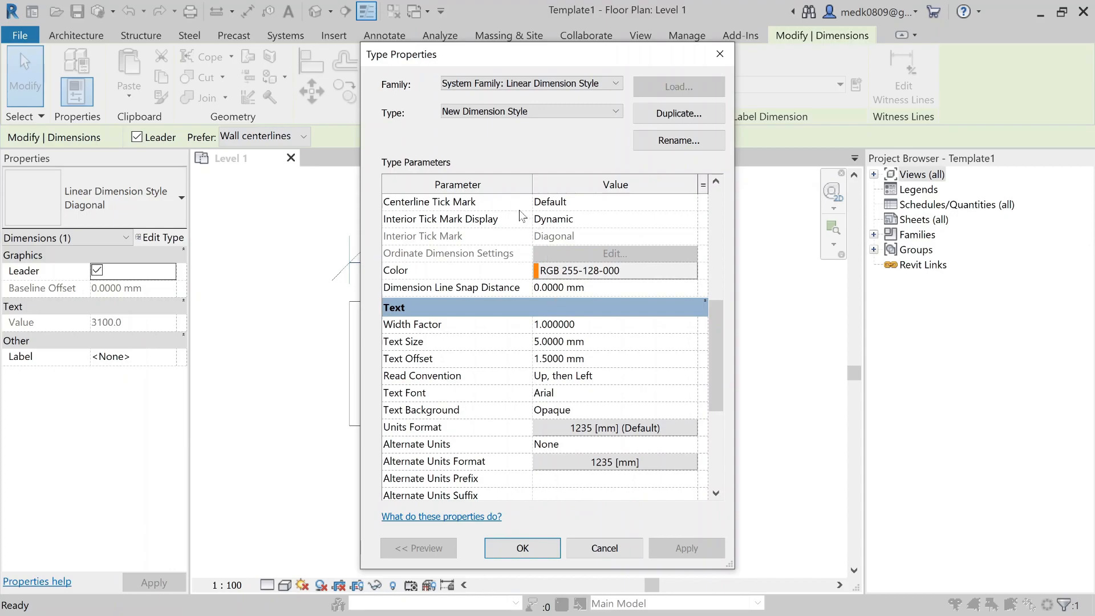
pyautogui.scroll(-4, 610, 401)
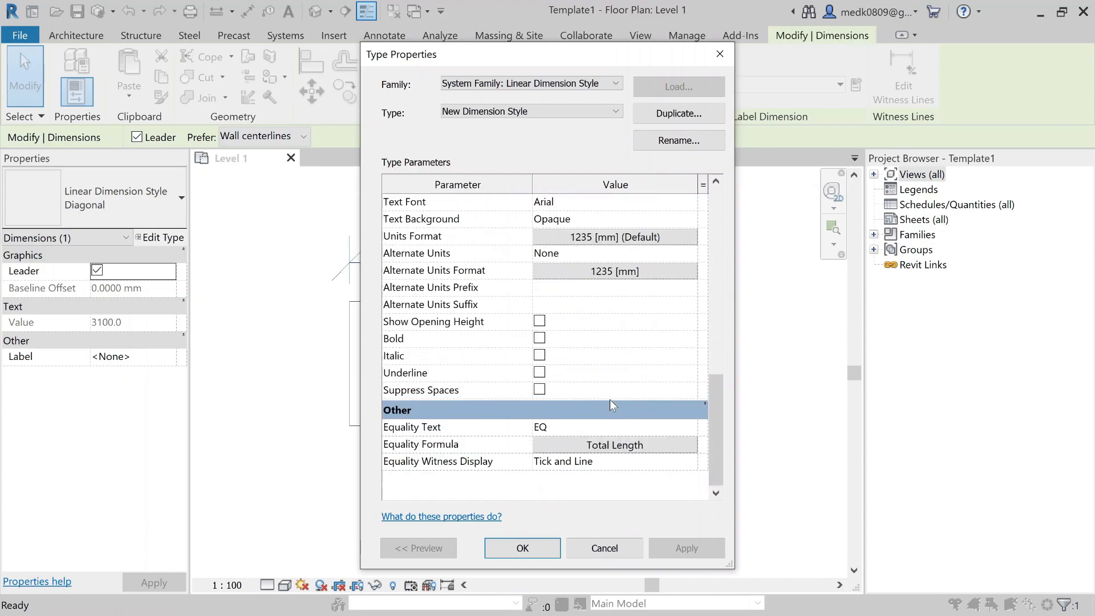
pyautogui.click(546, 549)
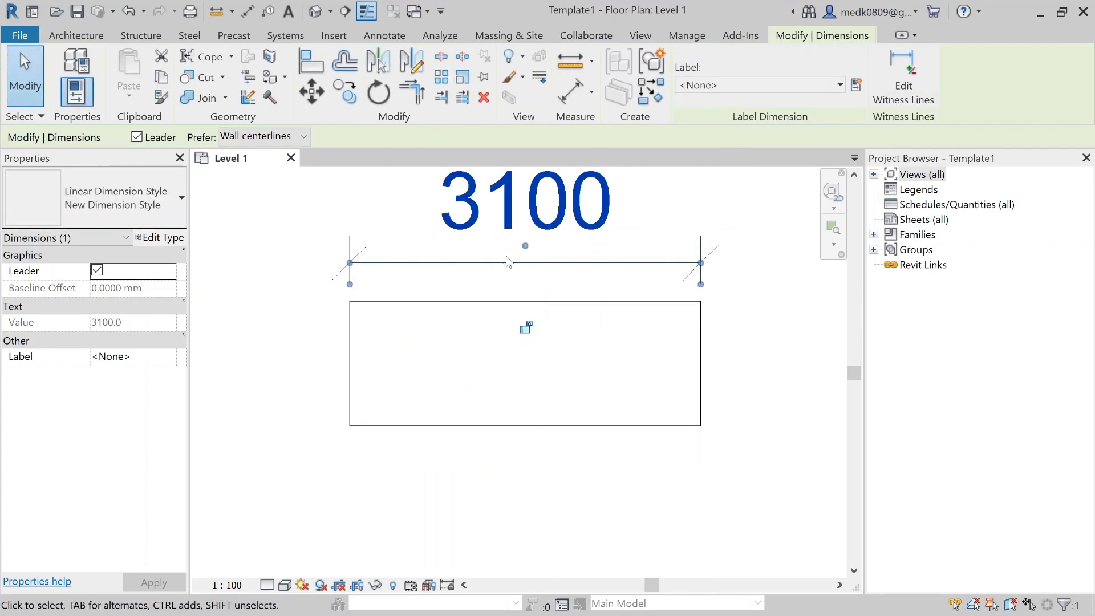
pyautogui.moveTo(513, 286); pyautogui.dragTo(514, 335, button='middle')
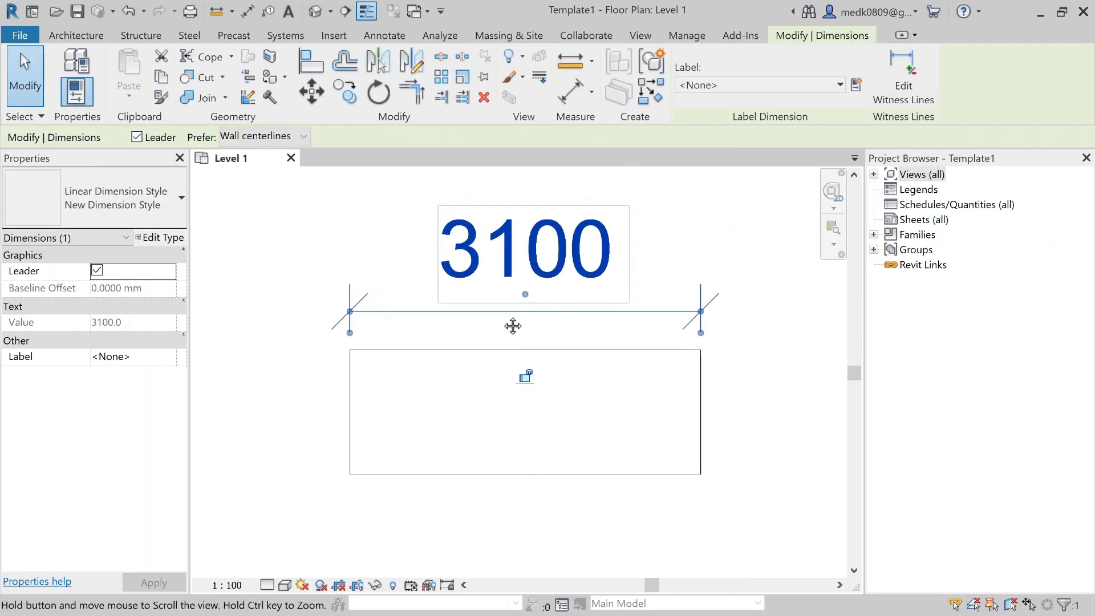
pyautogui.click(400, 238)
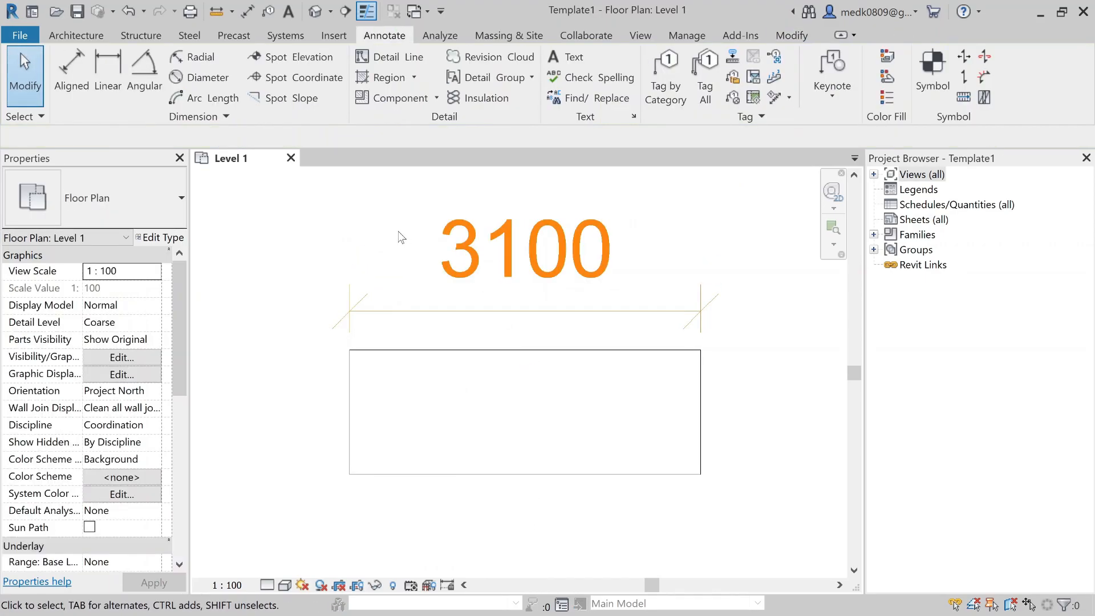
# Step: Switch the dimension above the rectangle back to the Diagonal linear dimension style
pyautogui.click(459, 260)
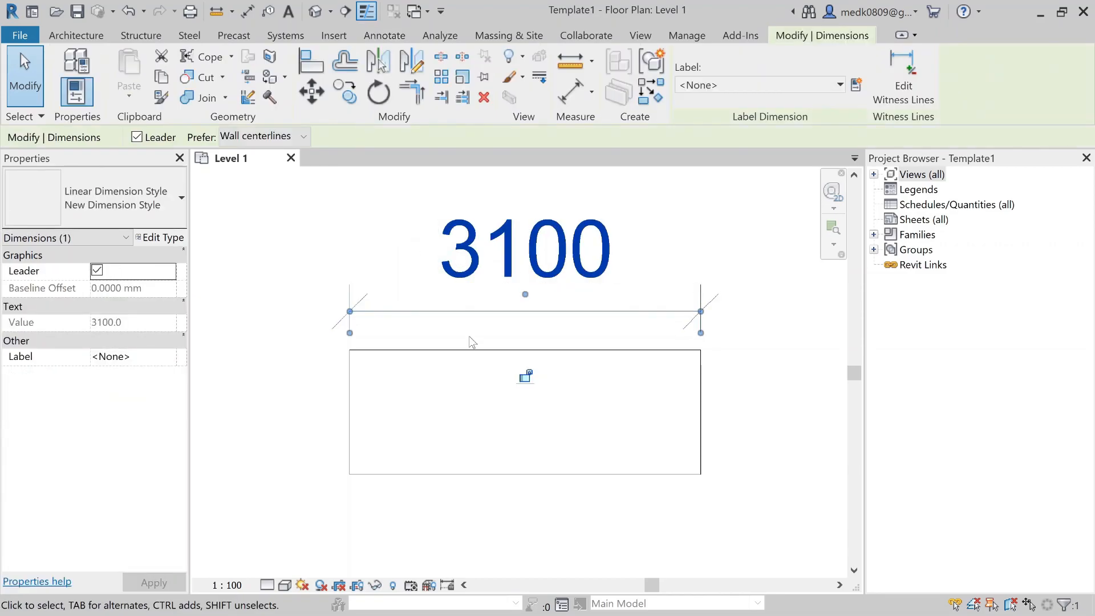
pyautogui.click(159, 194)
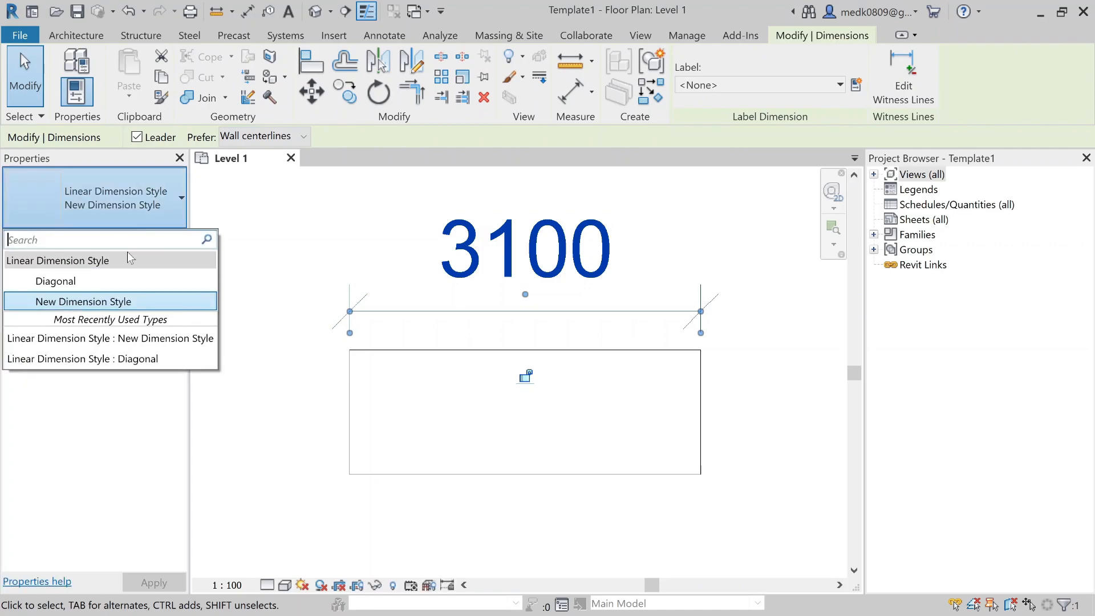
pyautogui.click(89, 279)
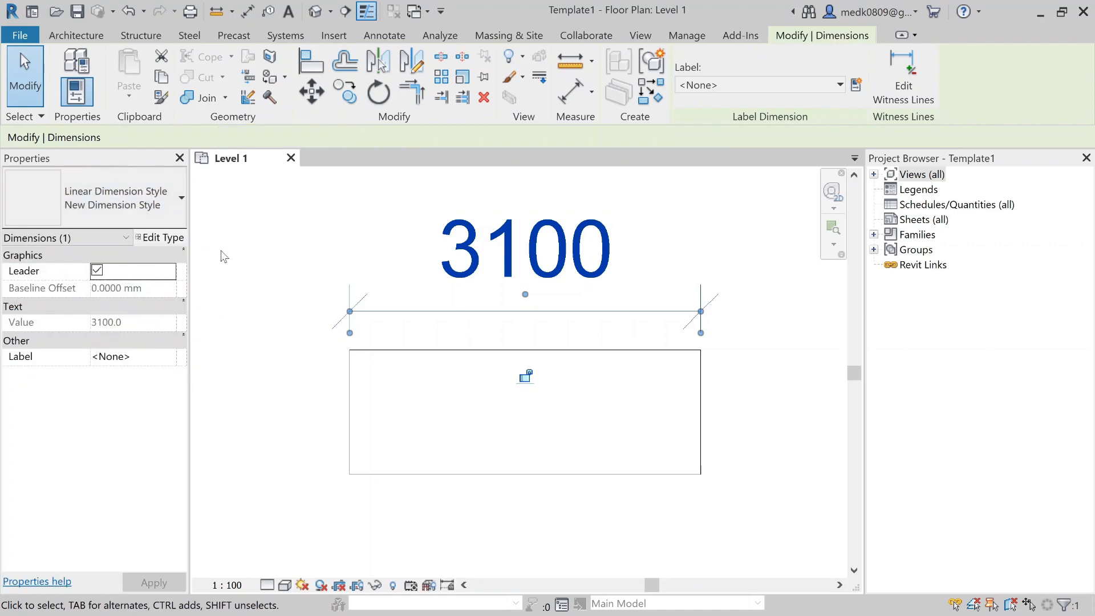
pyautogui.click(301, 239)
pyautogui.scroll(1, 403, 290)
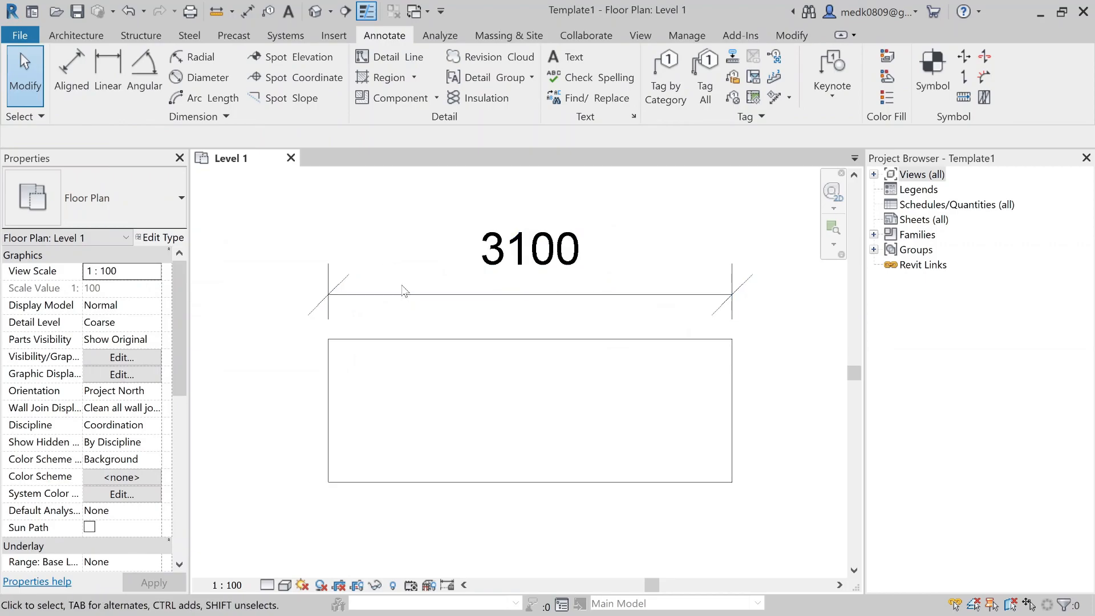
pyautogui.scroll(-2, 403, 290)
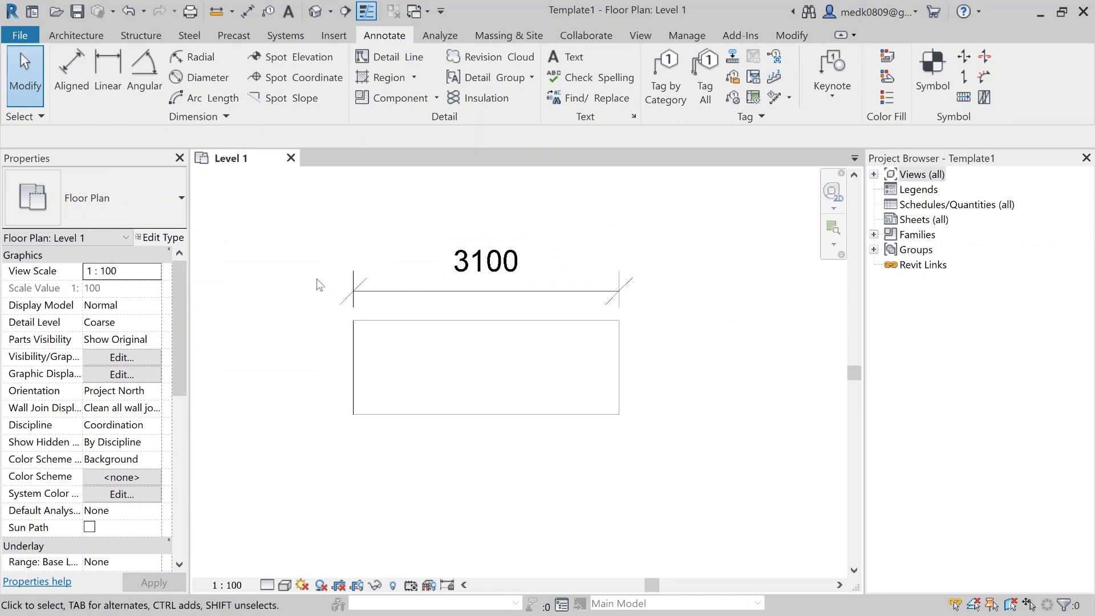
# Step: Place an aligned dimension in New Dimension Style below the rectangle, measuring between its two vertical sides
pyautogui.click(79, 86)
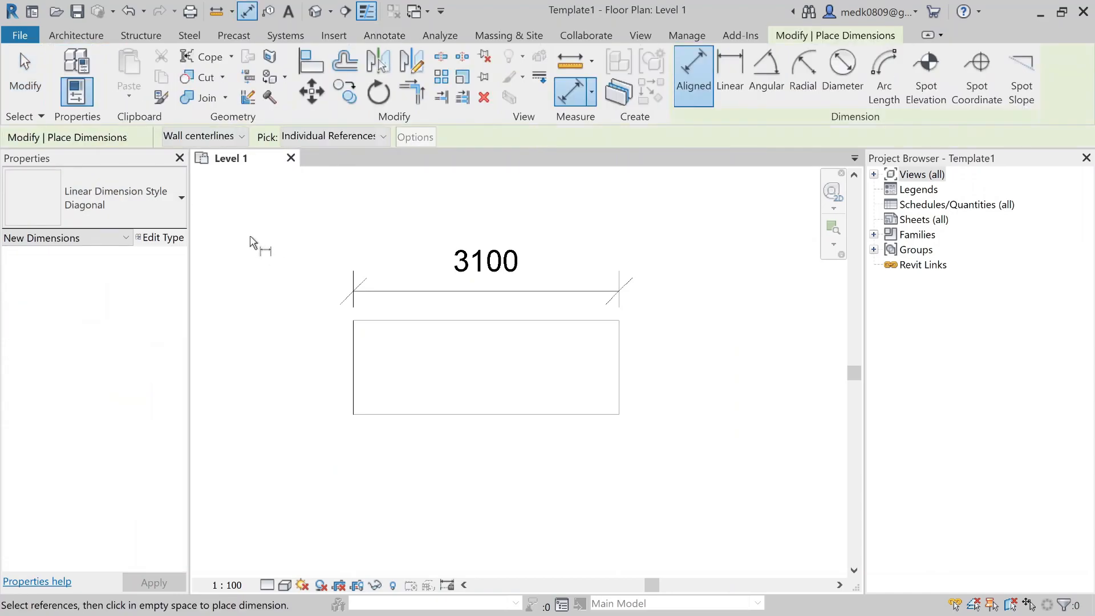
pyautogui.click(166, 199)
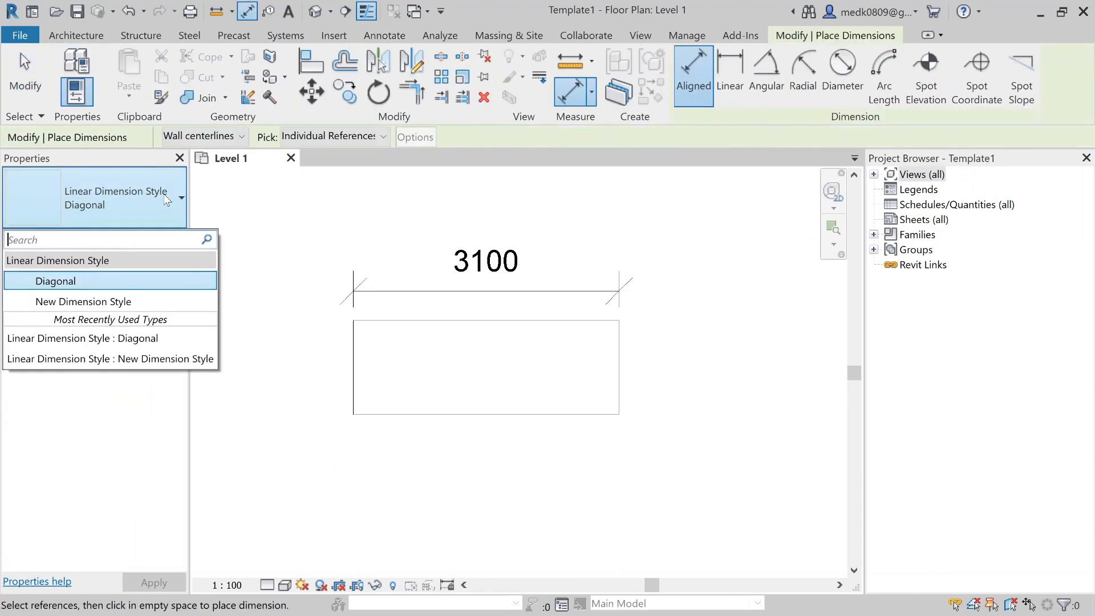
pyautogui.click(126, 300)
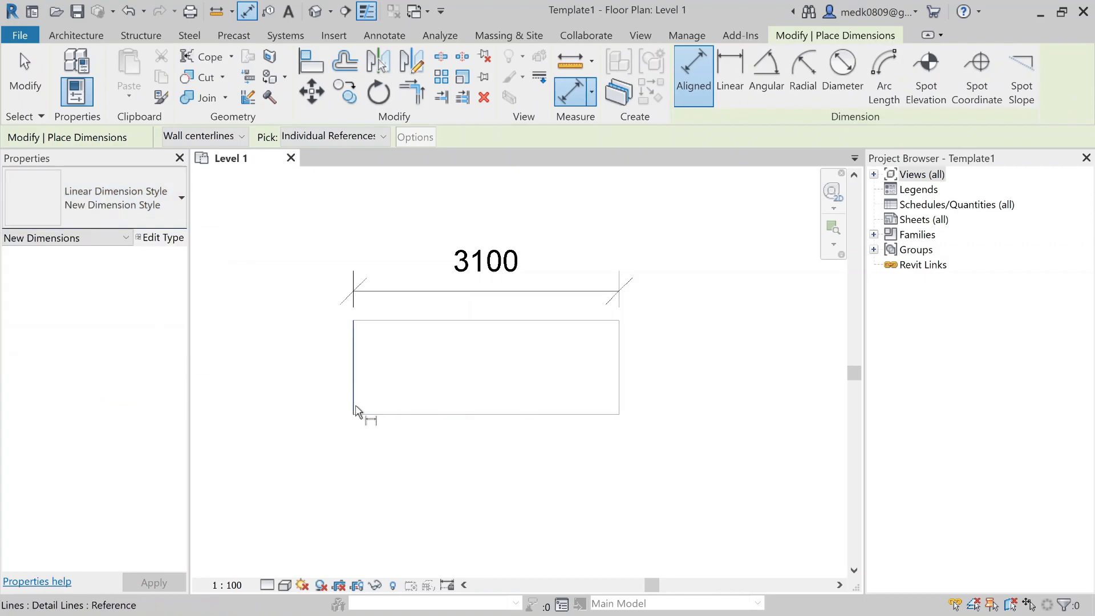
pyautogui.click(356, 411)
pyautogui.click(620, 394)
pyautogui.click(488, 520)
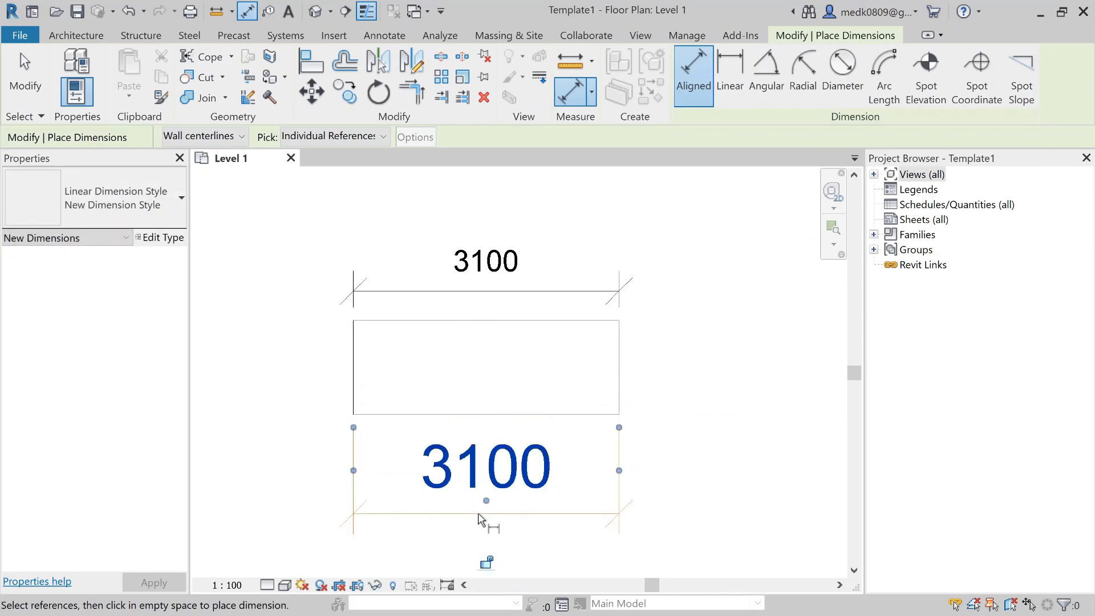
pyautogui.press('Escape')
pyautogui.press('Escape')
pyautogui.scroll(2, 589, 439)
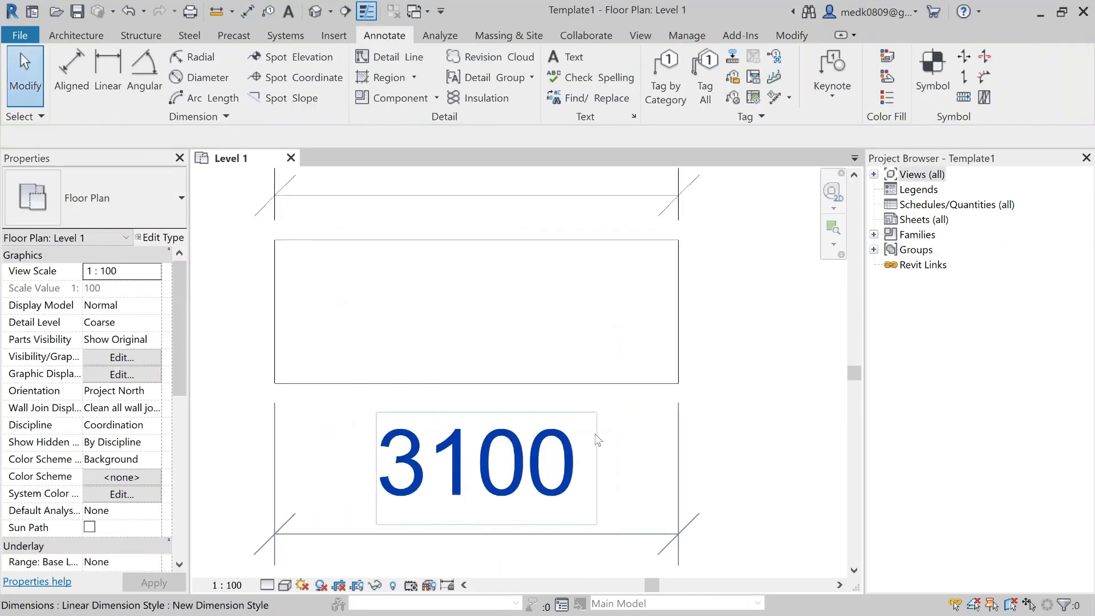
pyautogui.scroll(-1, 622, 432)
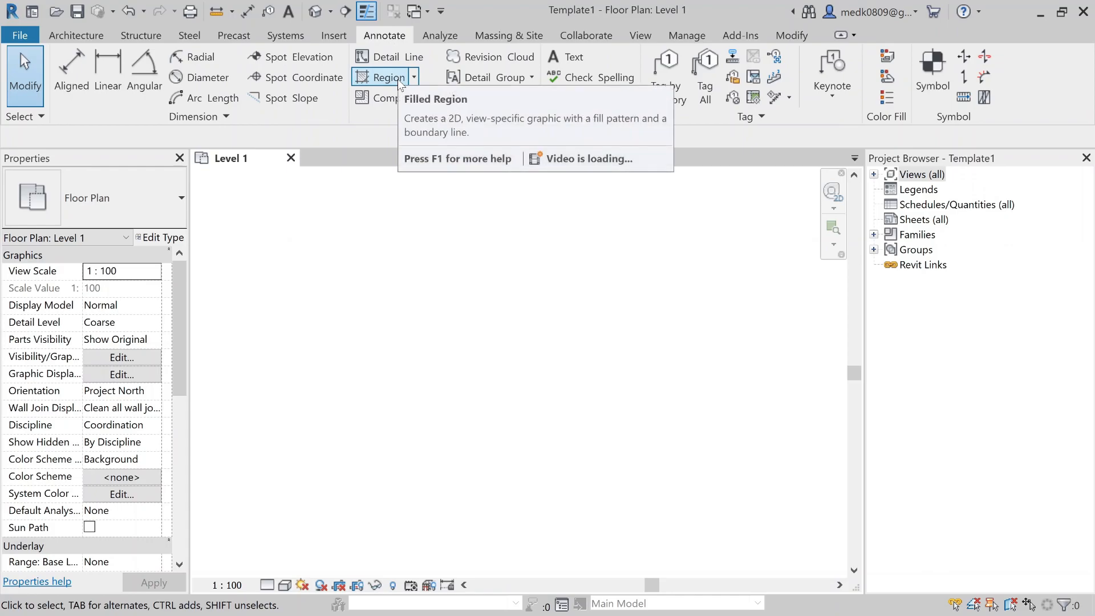
# Step: Create a rectangular filled region about 5300 mm wide and 3400 mm high in an empty area of the Level 1 plan
pyautogui.click(414, 79)
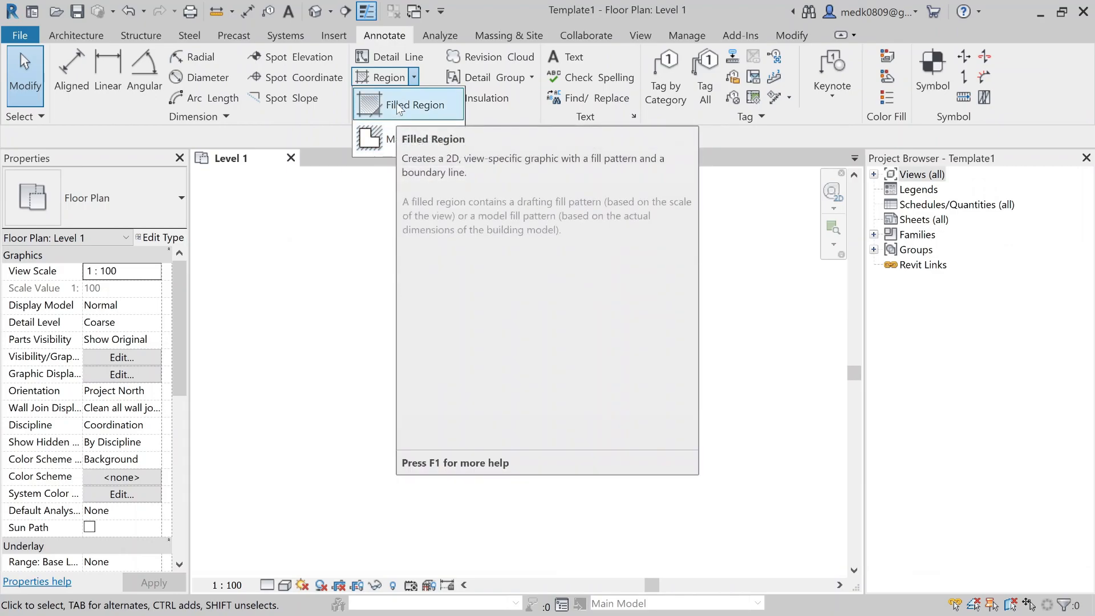
pyautogui.click(454, 267)
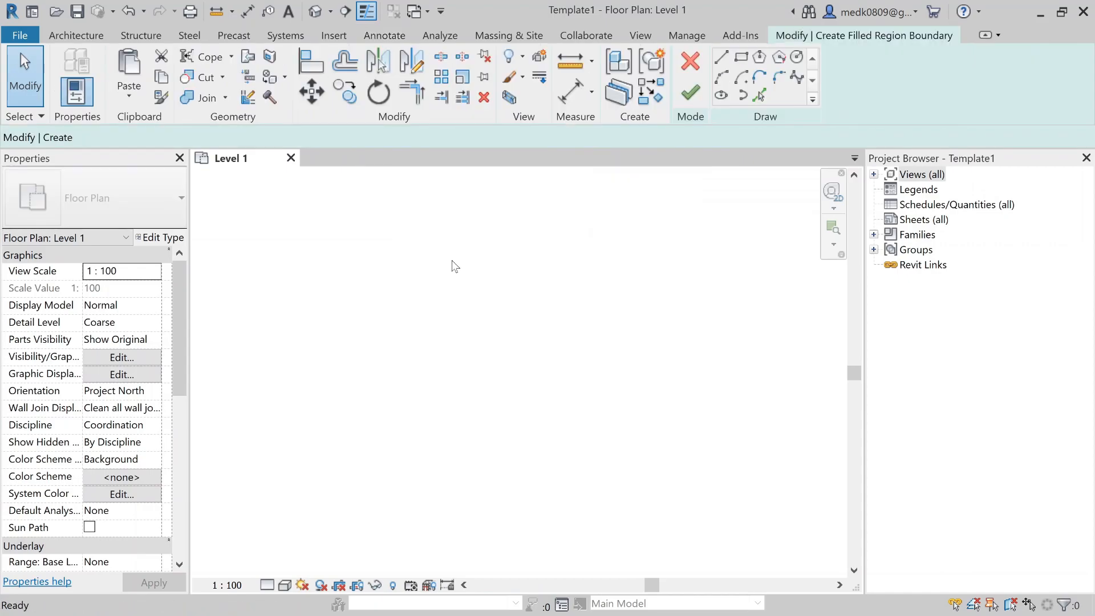
pyautogui.click(741, 57)
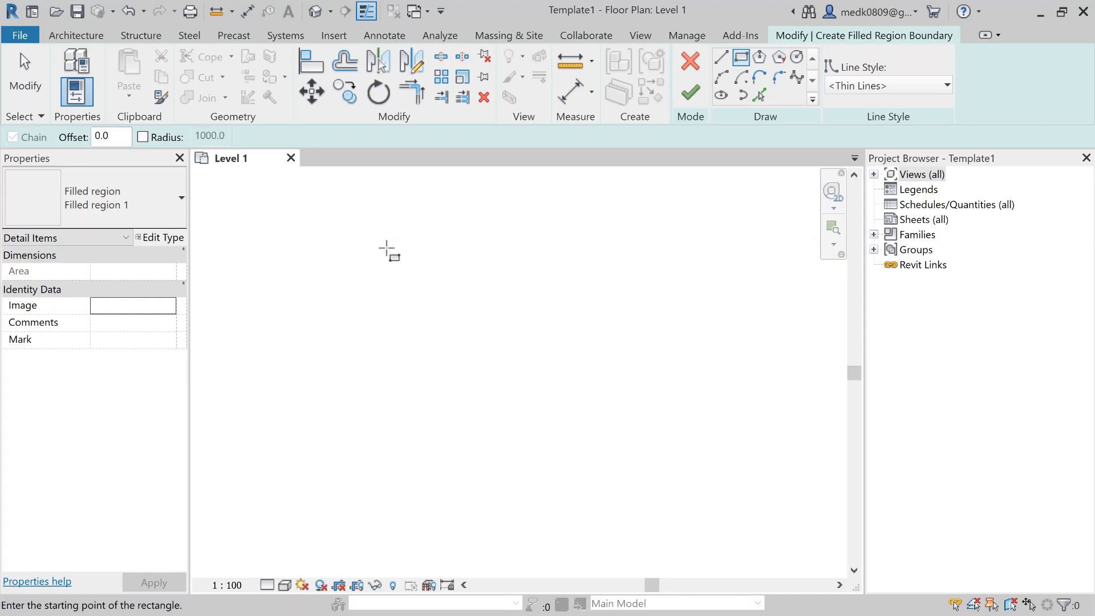
pyautogui.click(360, 257)
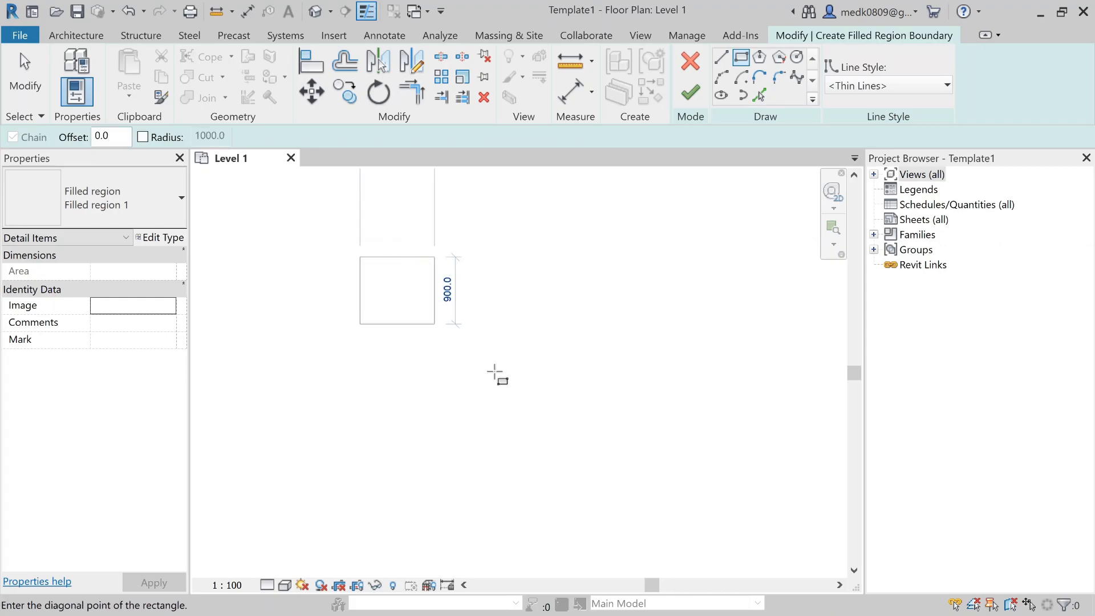
pyautogui.click(755, 509)
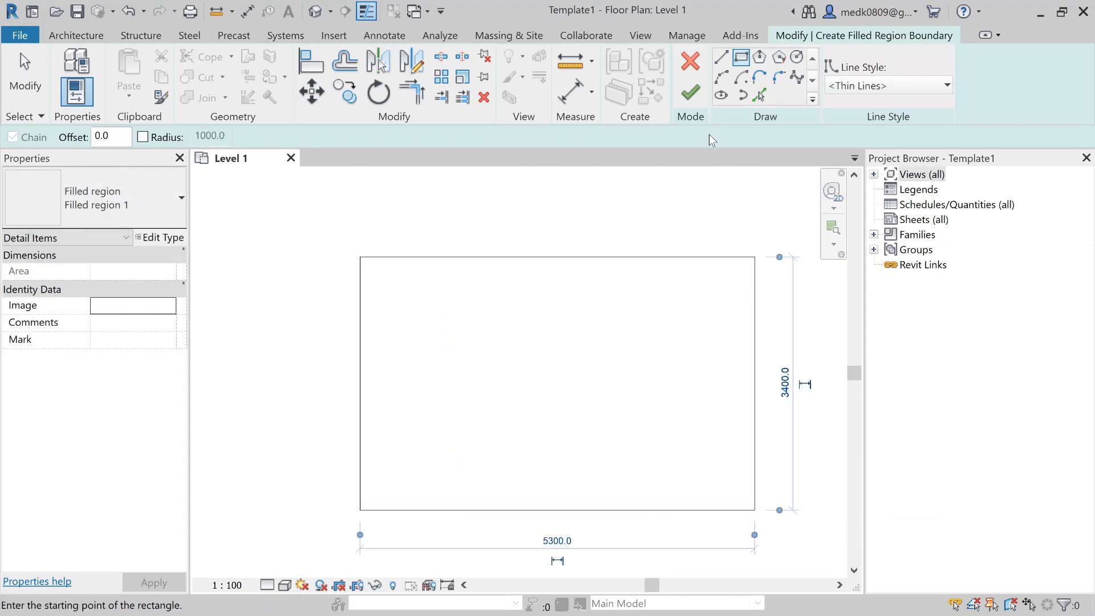
pyautogui.click(690, 92)
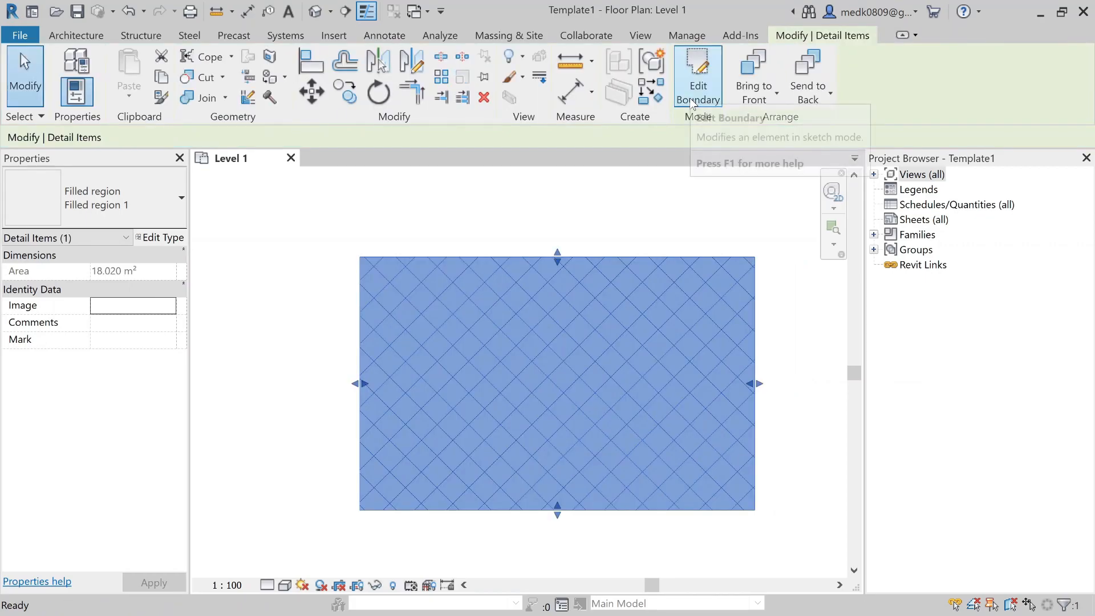
pyautogui.click(692, 210)
pyautogui.scroll(-2, 538, 221)
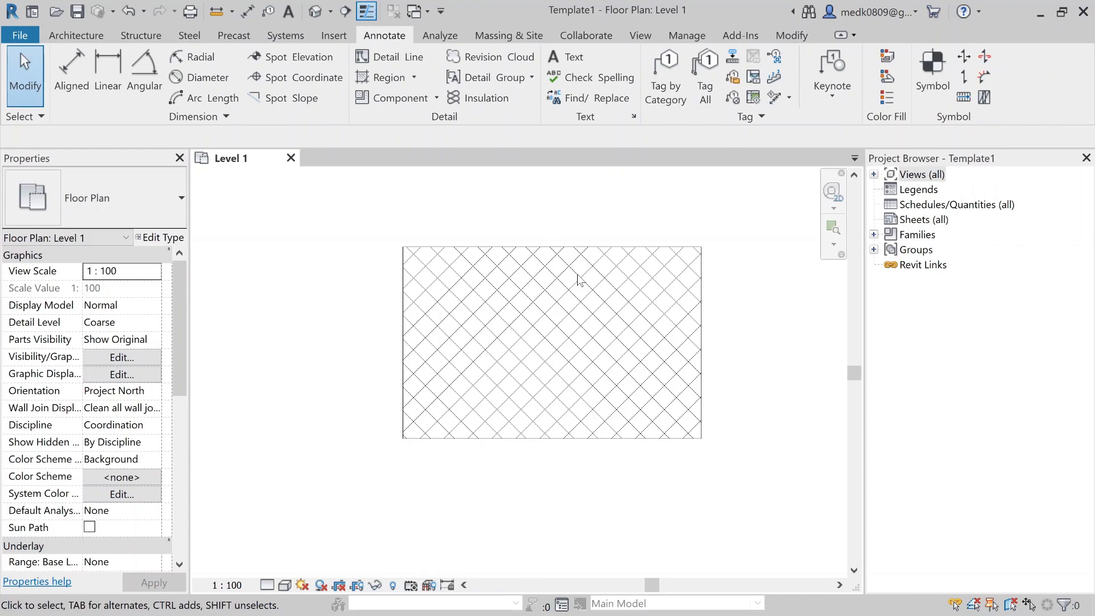
pyautogui.click(701, 332)
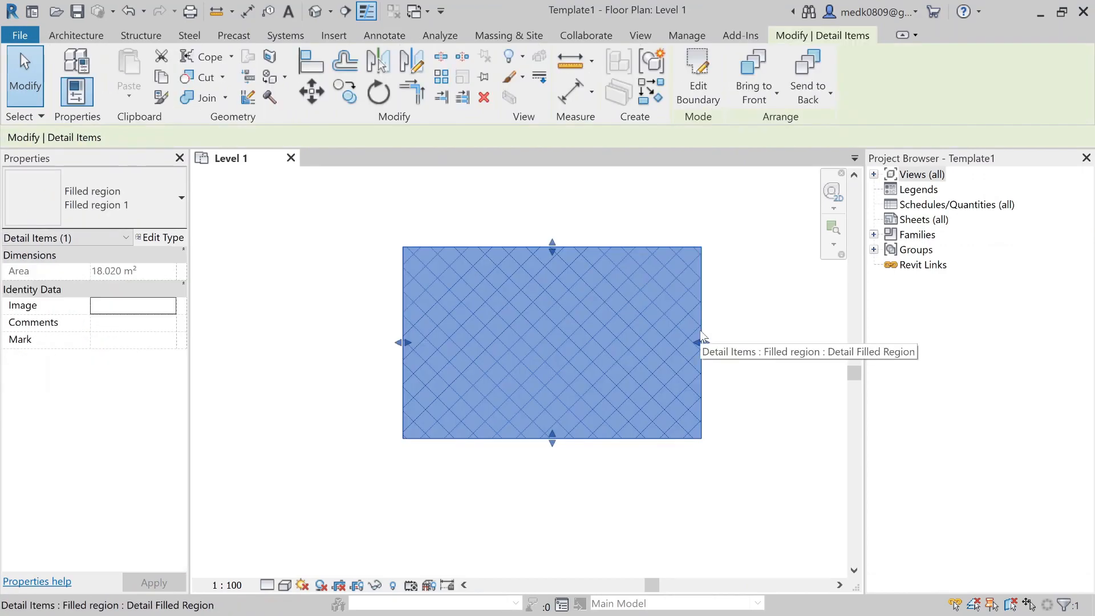
pyautogui.click(146, 182)
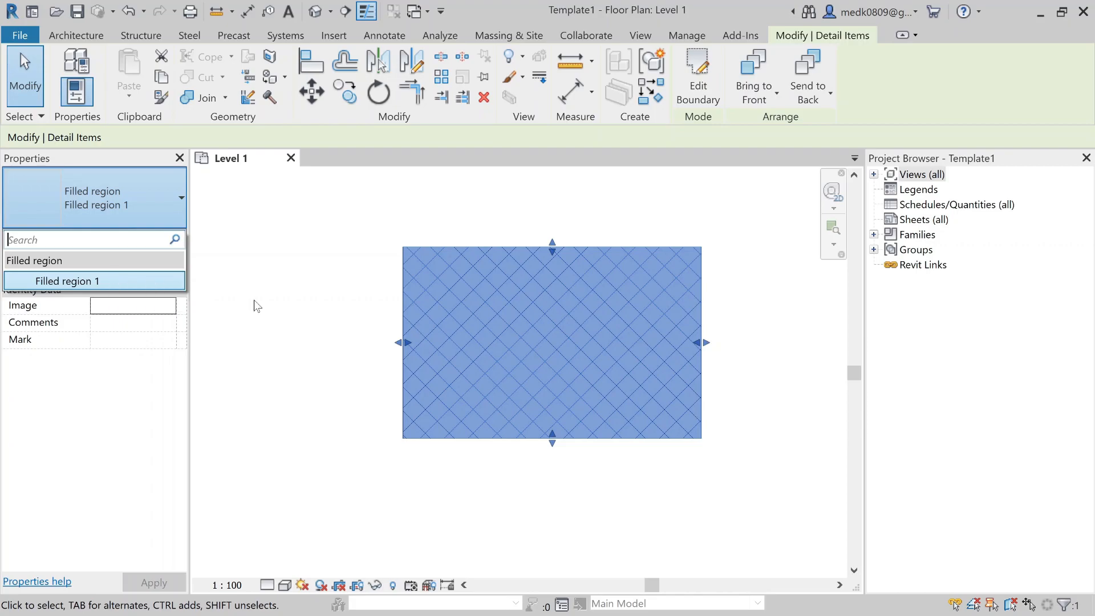
pyautogui.click(255, 306)
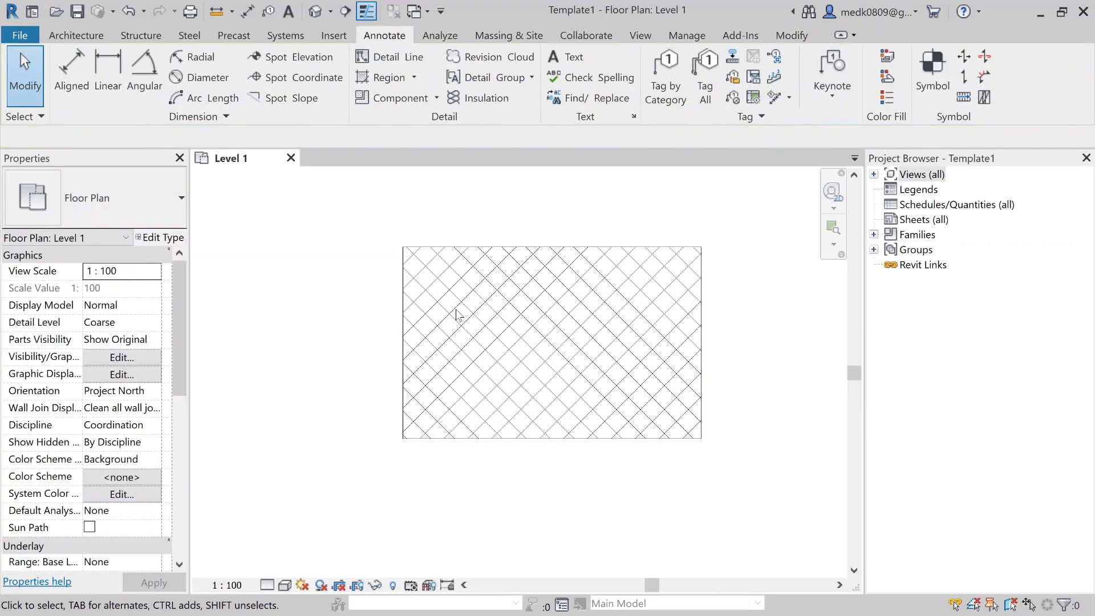
# Step: Duplicate the filled region's type under the name Cross Hatch New
pyautogui.click(701, 343)
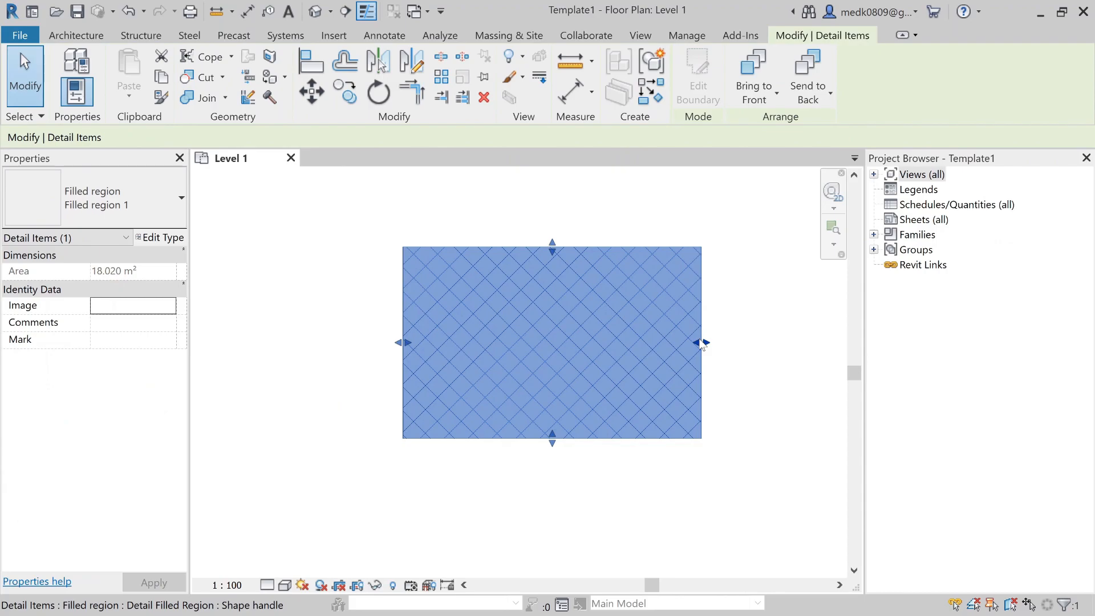
pyautogui.click(169, 238)
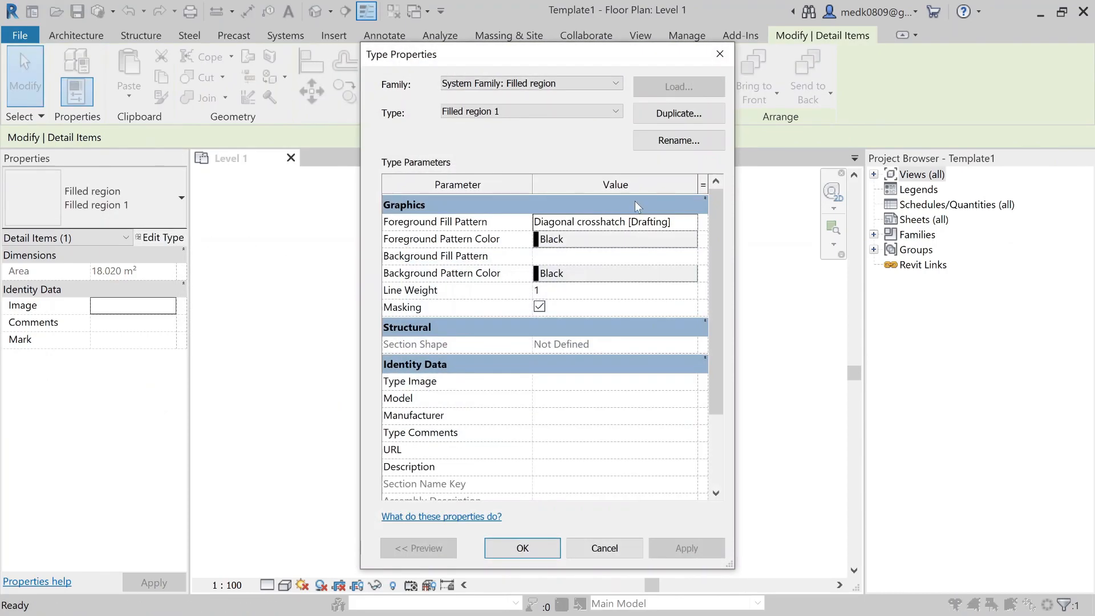
pyautogui.click(659, 115)
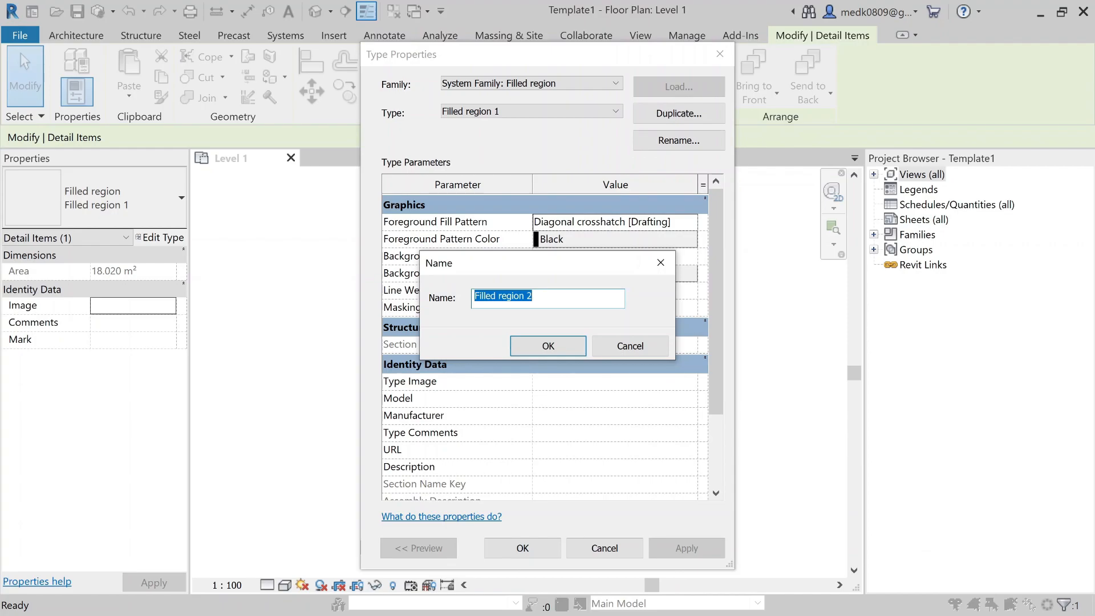
pyautogui.write('Cross')
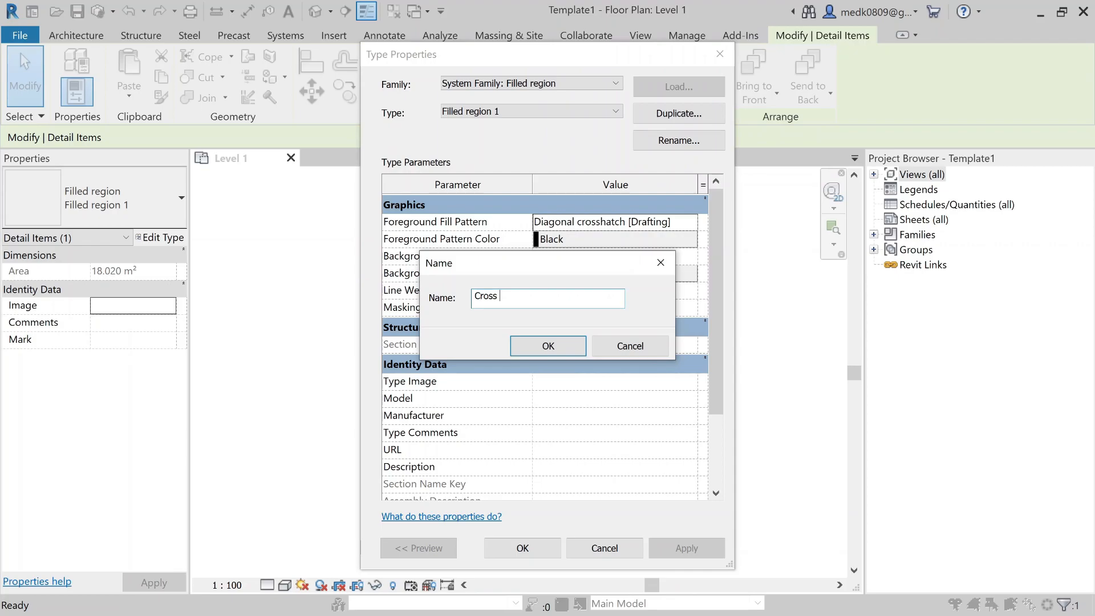
pyautogui.write(' Hatch New')
pyautogui.click(522, 344)
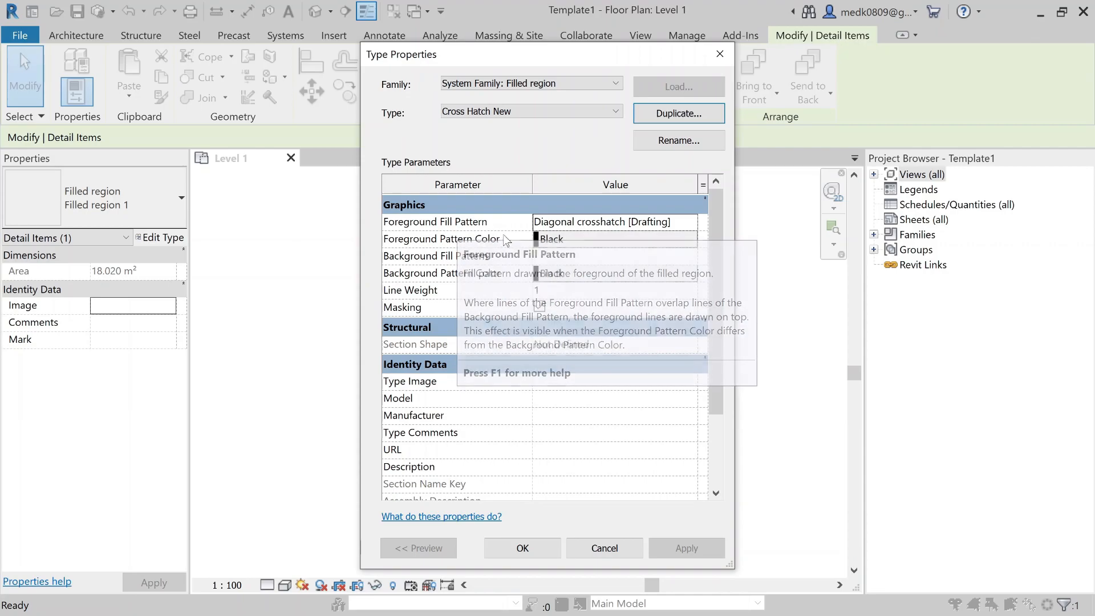
# Step: Start a new drafting fill pattern named Cross Hatch Pattern New for the type's foreground fill
pyautogui.click(691, 222)
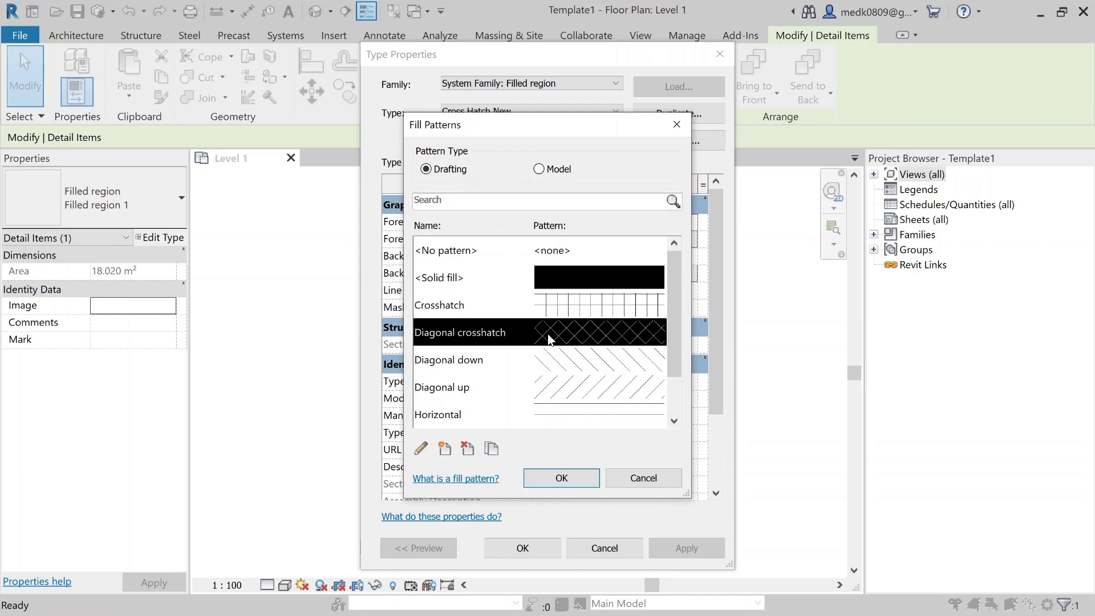
pyautogui.scroll(-1, 552, 368)
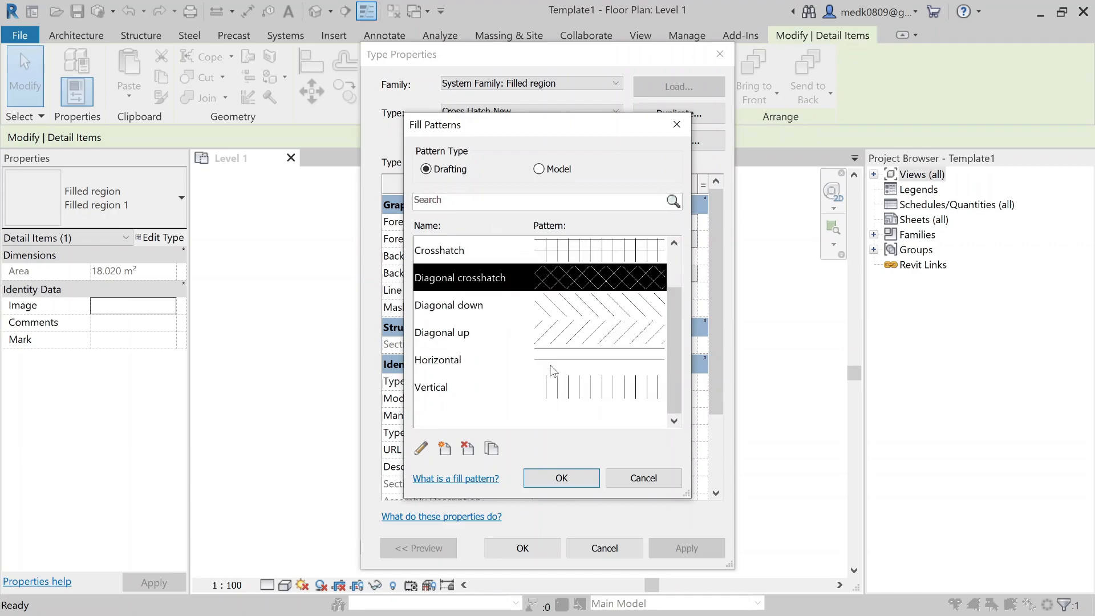
pyautogui.scroll(1, 552, 370)
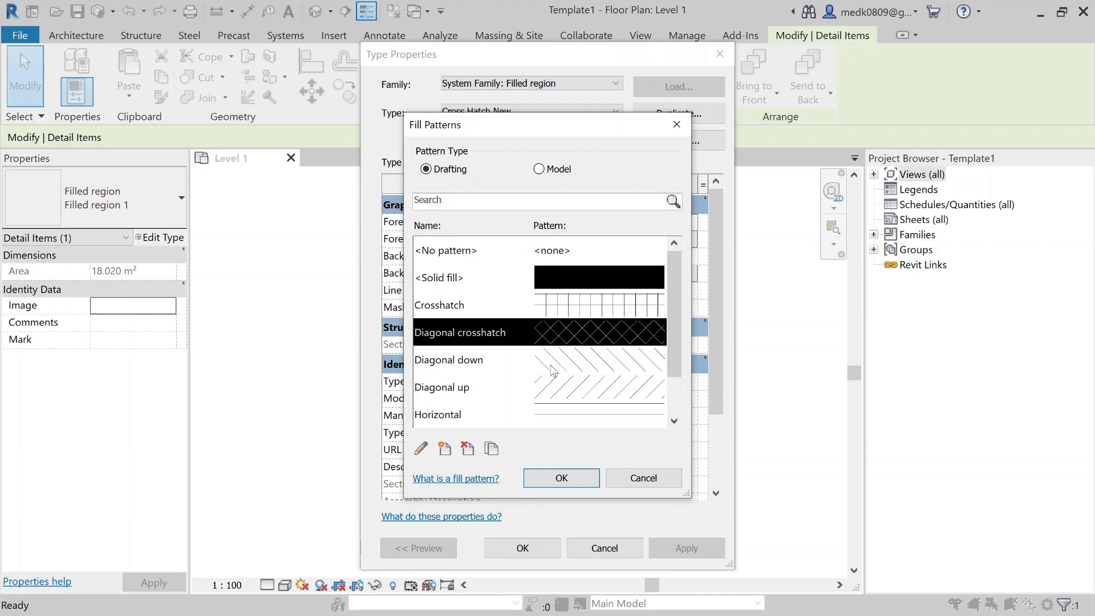
pyautogui.click(445, 449)
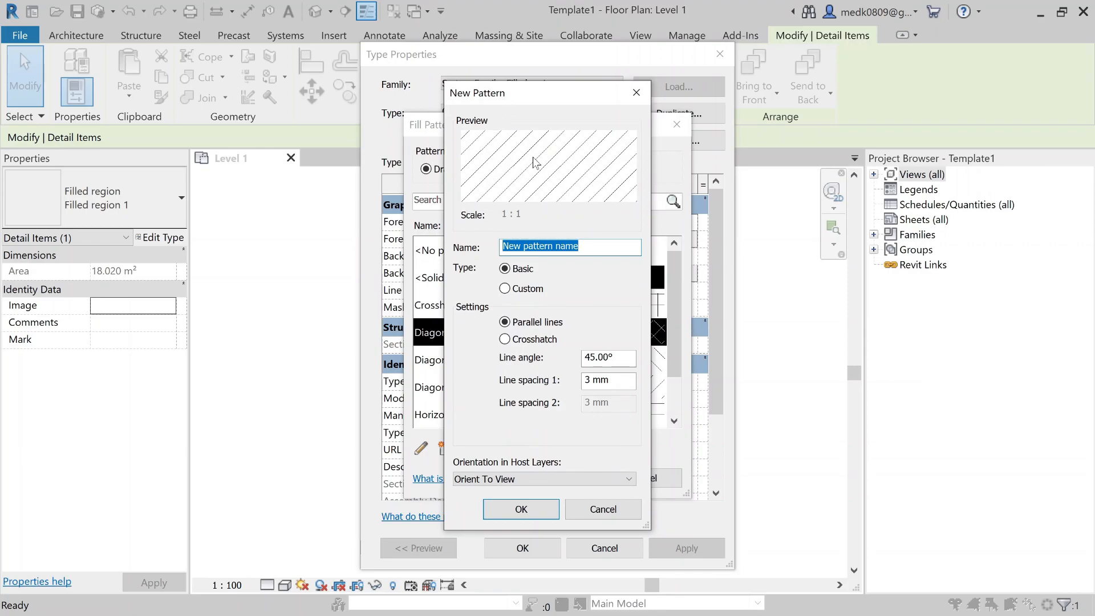
pyautogui.click(593, 245)
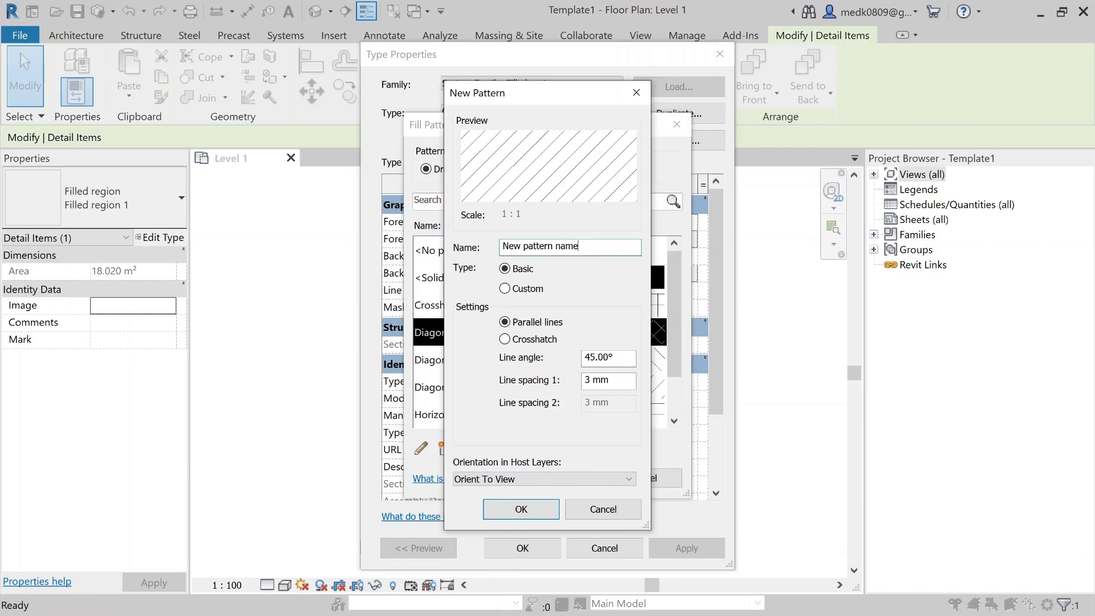
pyautogui.moveTo(593, 246); pyautogui.dragTo(415, 218)
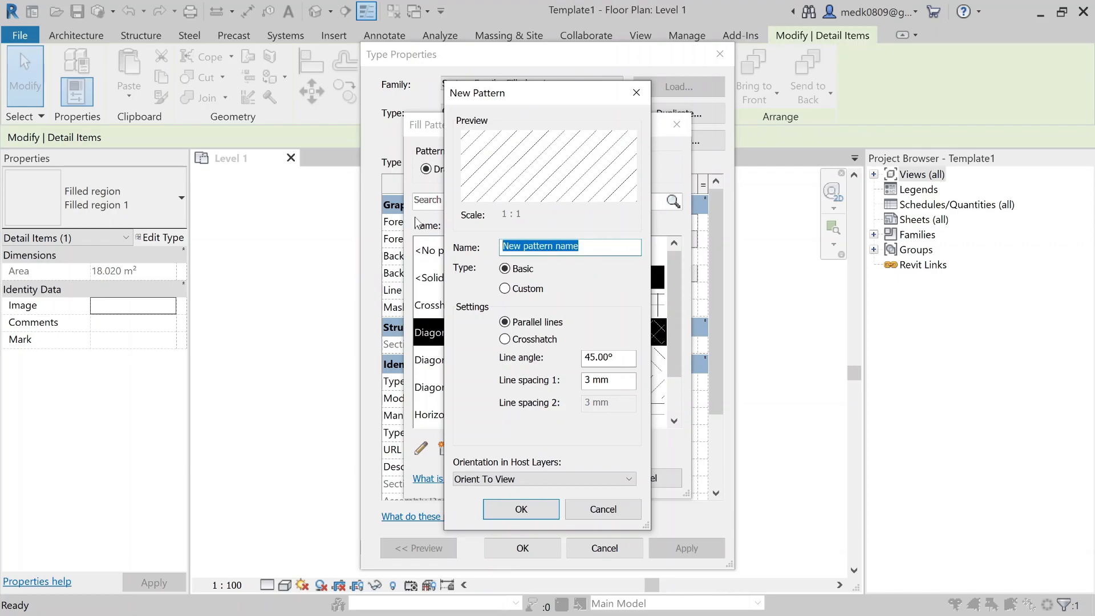
pyautogui.write('Cross ')
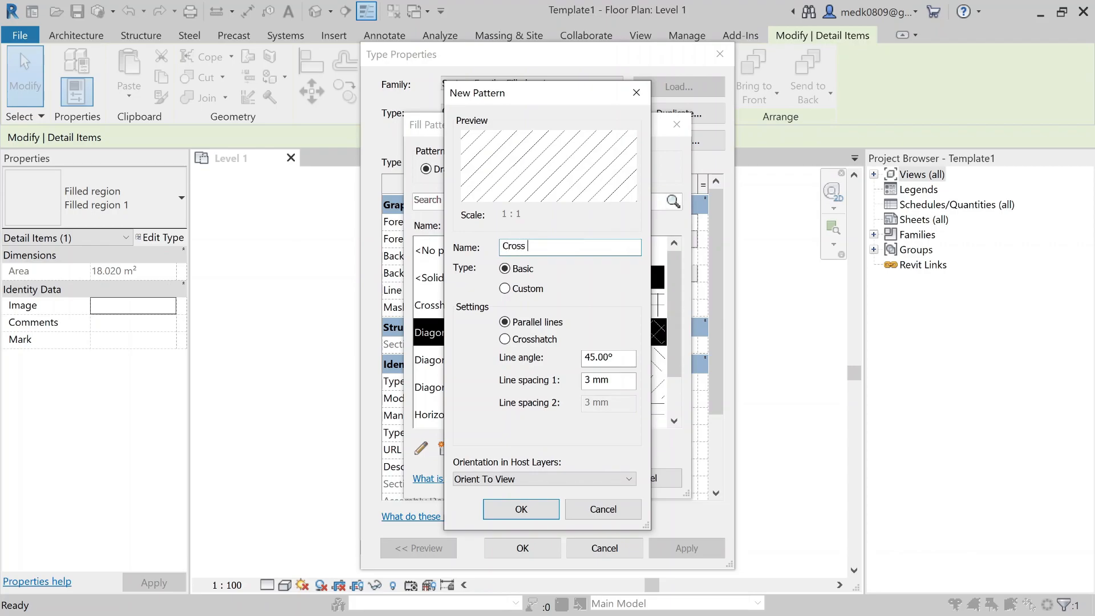
pyautogui.write('Hatch Pattern New')
# Step: Make the new pattern a crosshatch with a 60° line angle, line spacing 1 of 4 mm and line spacing 2 of 8 mm
pyautogui.click(505, 340)
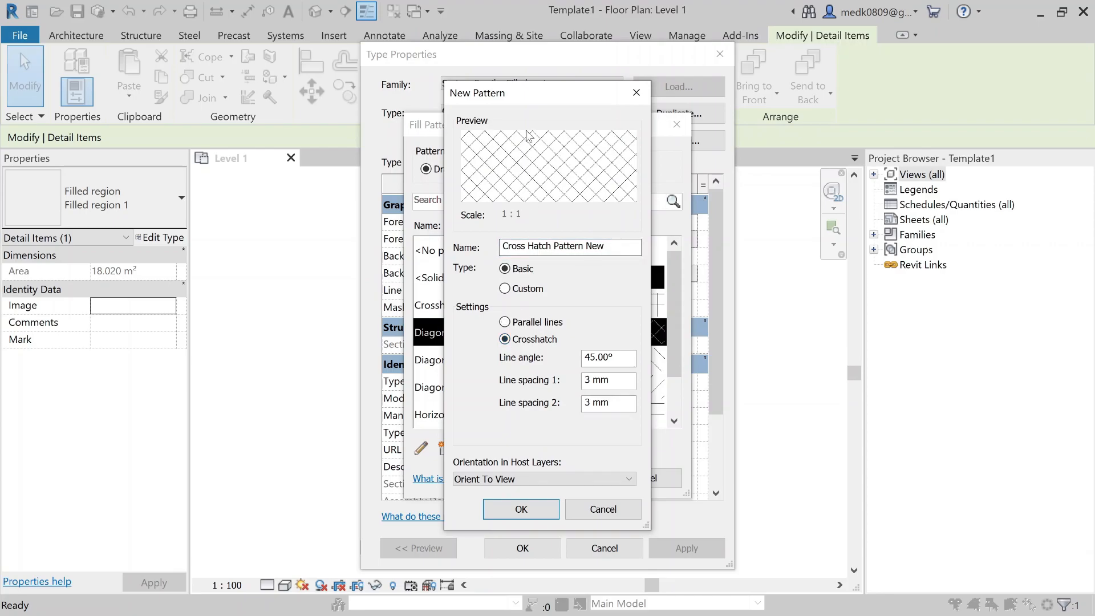
pyautogui.click(506, 323)
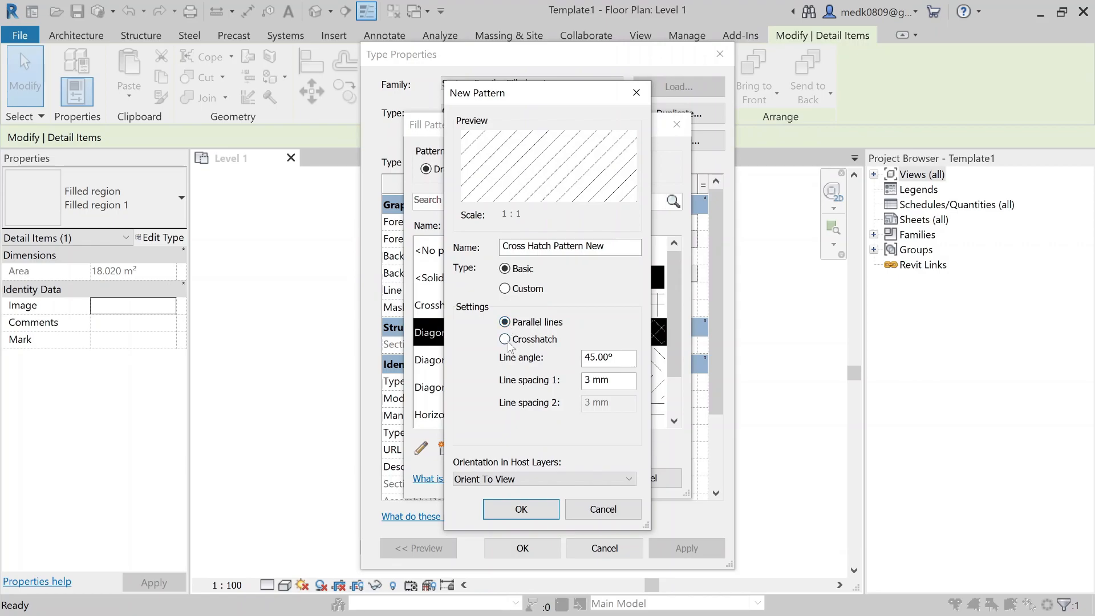
pyautogui.click(506, 340)
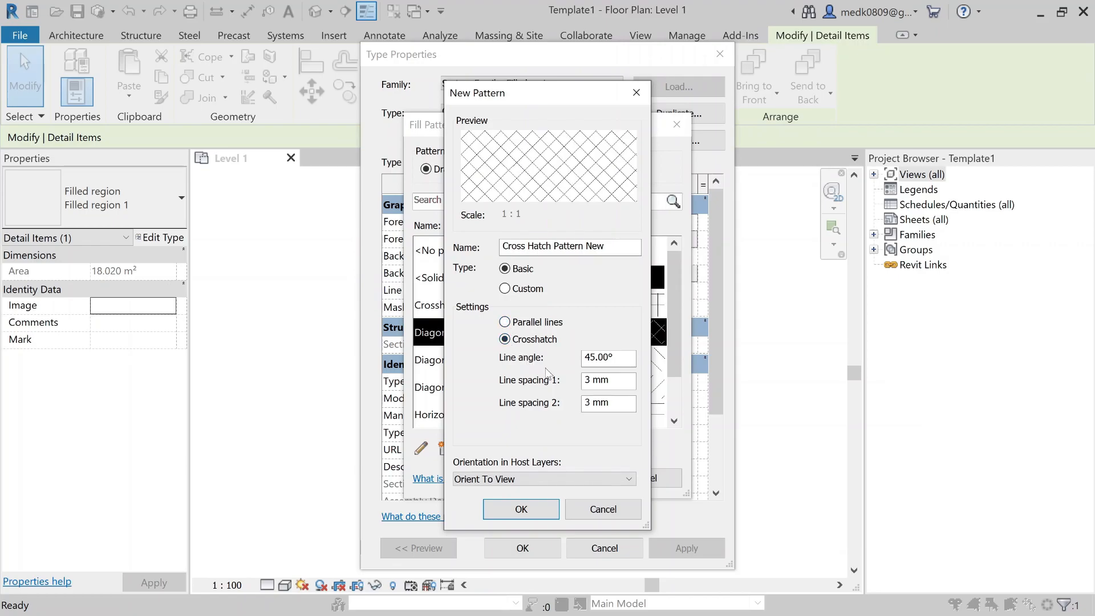
pyautogui.doubleClick(608, 357)
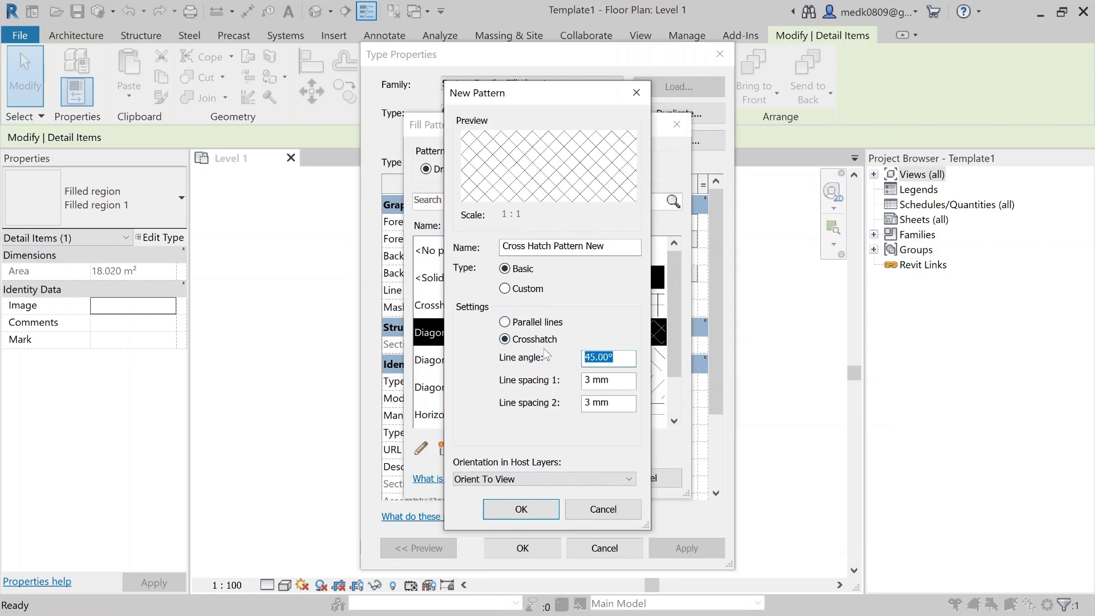
pyautogui.write('60')
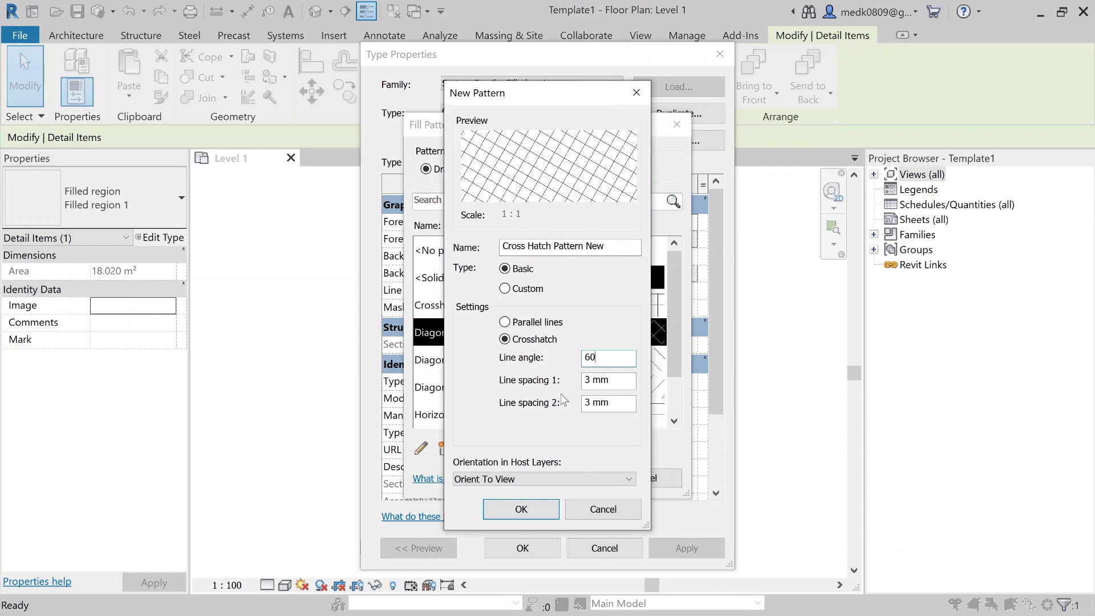
pyautogui.press('Tab')
pyautogui.write('4')
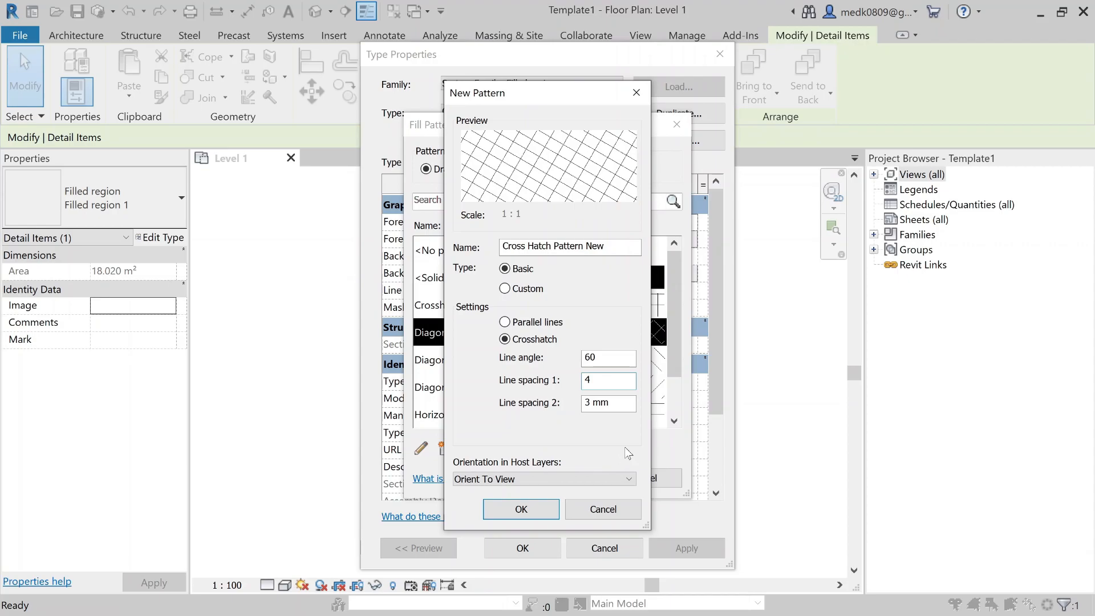
pyautogui.press('Tab')
pyautogui.write('8')
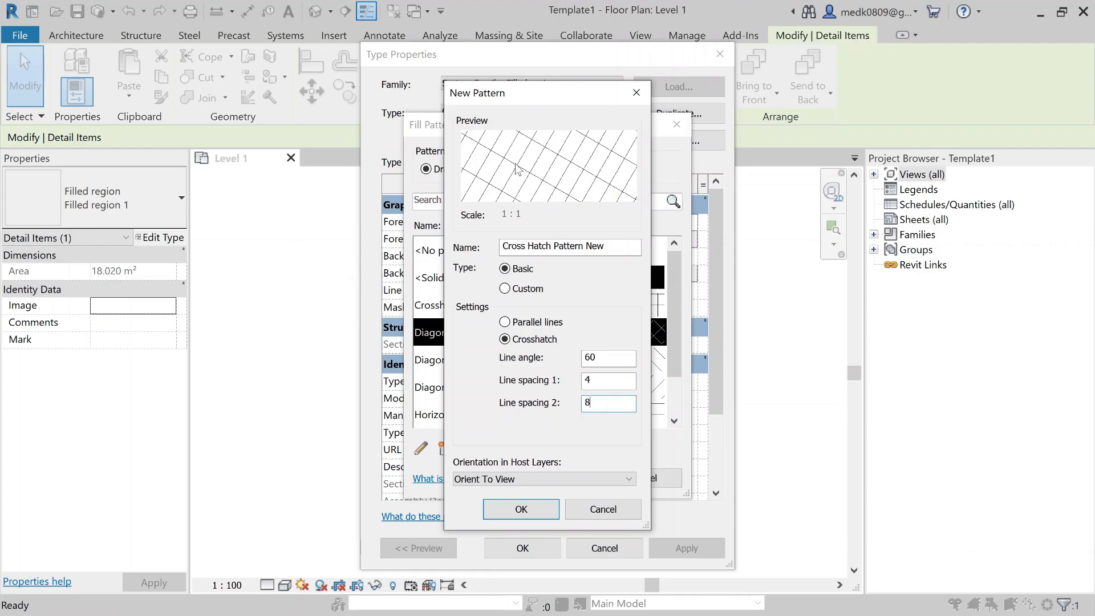
# Step: Set the pattern's line spacing 1 to 8 mm and assign the pattern as the Cross Hatch New type's foreground fill
pyautogui.hotkey('shift', 'Tab')
pyautogui.write('8')
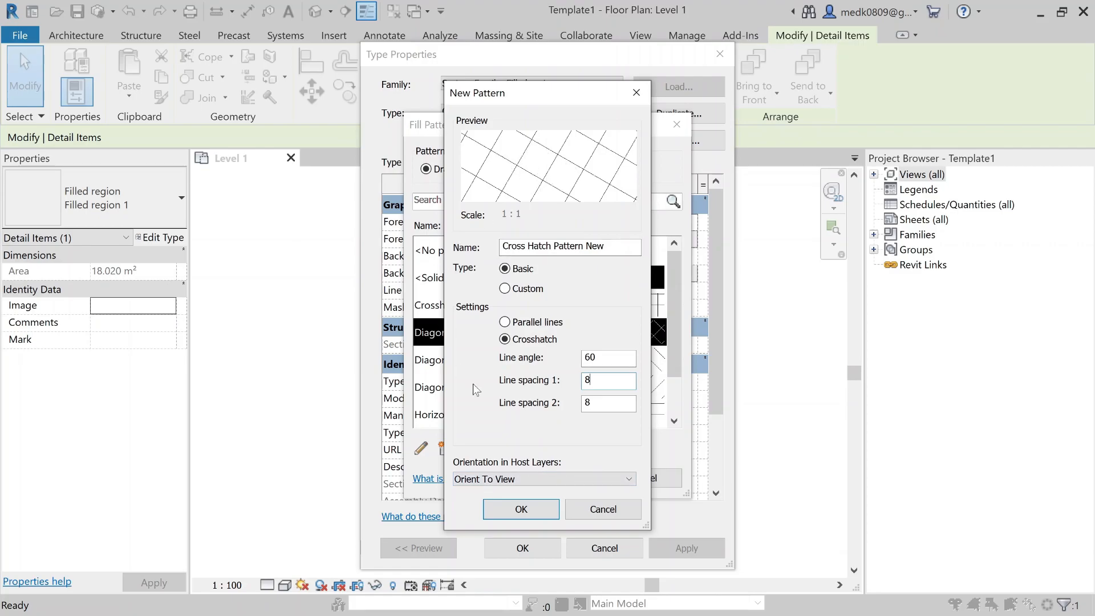
pyautogui.click(555, 509)
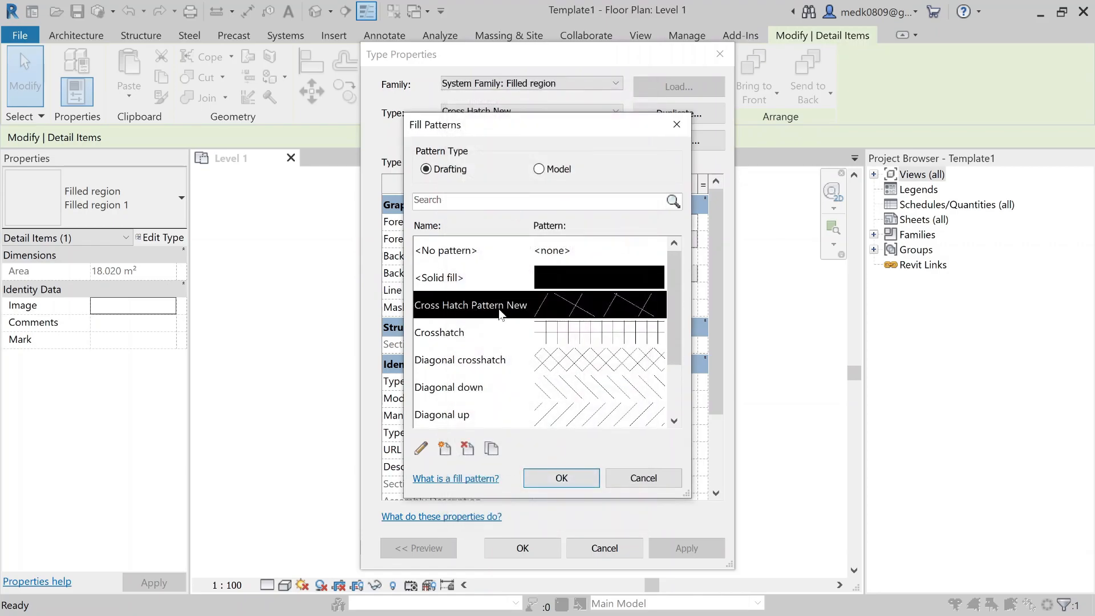
pyautogui.click(570, 480)
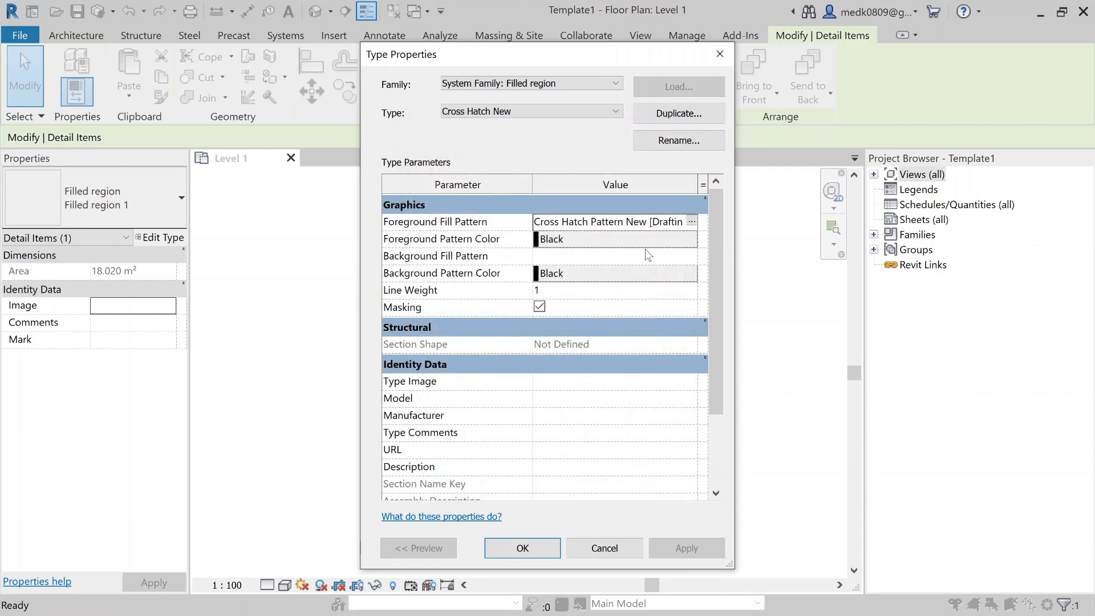
pyautogui.click(692, 223)
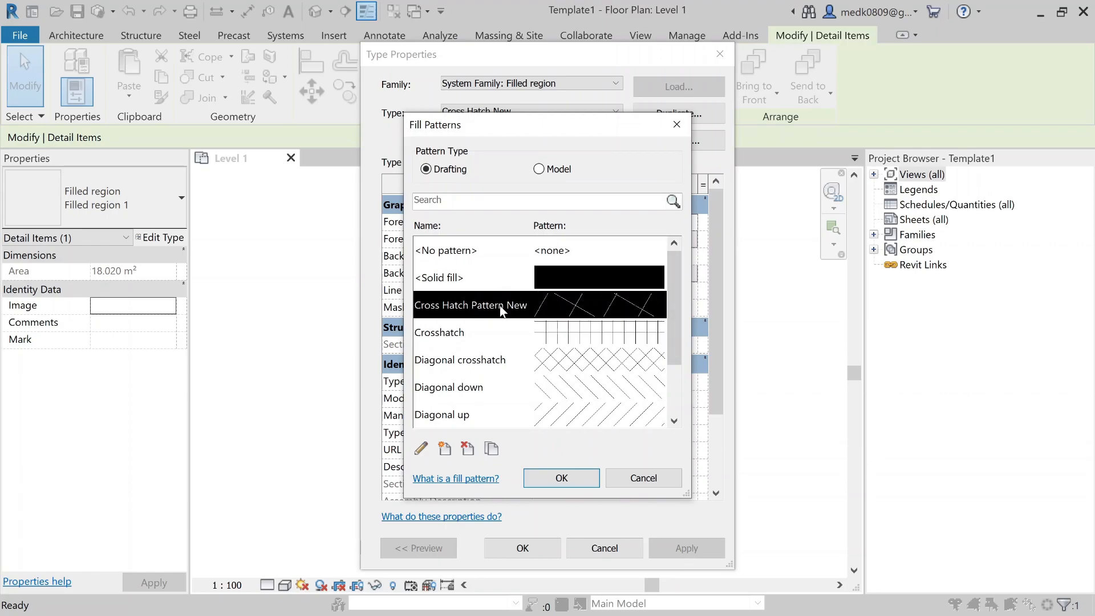
pyautogui.click(577, 484)
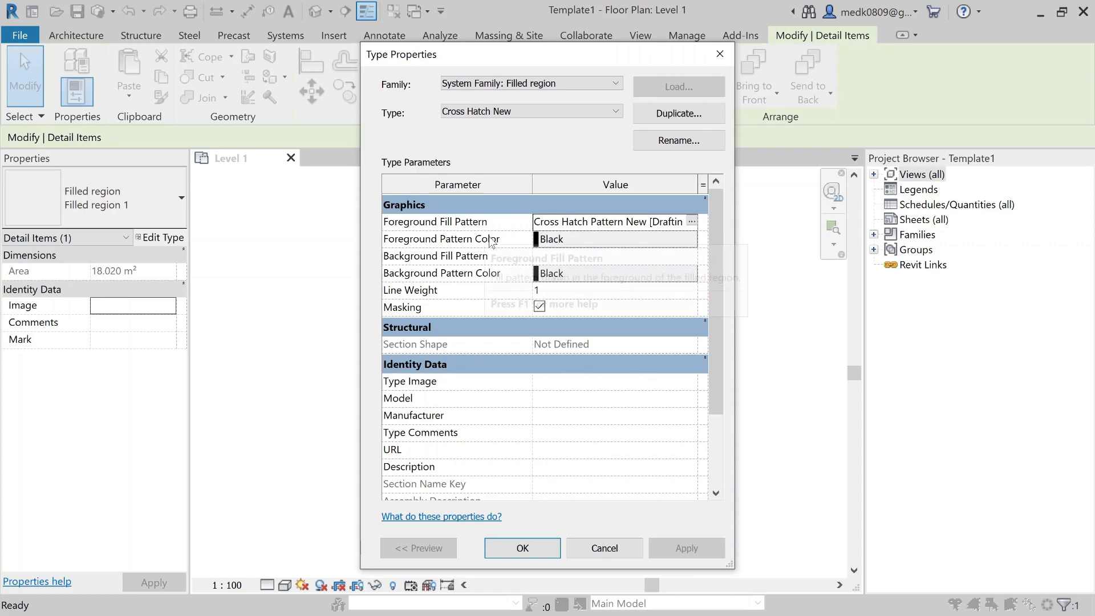
# Step: Set the foreground pattern color of the Cross Hatch New type to Red
pyautogui.click(538, 240)
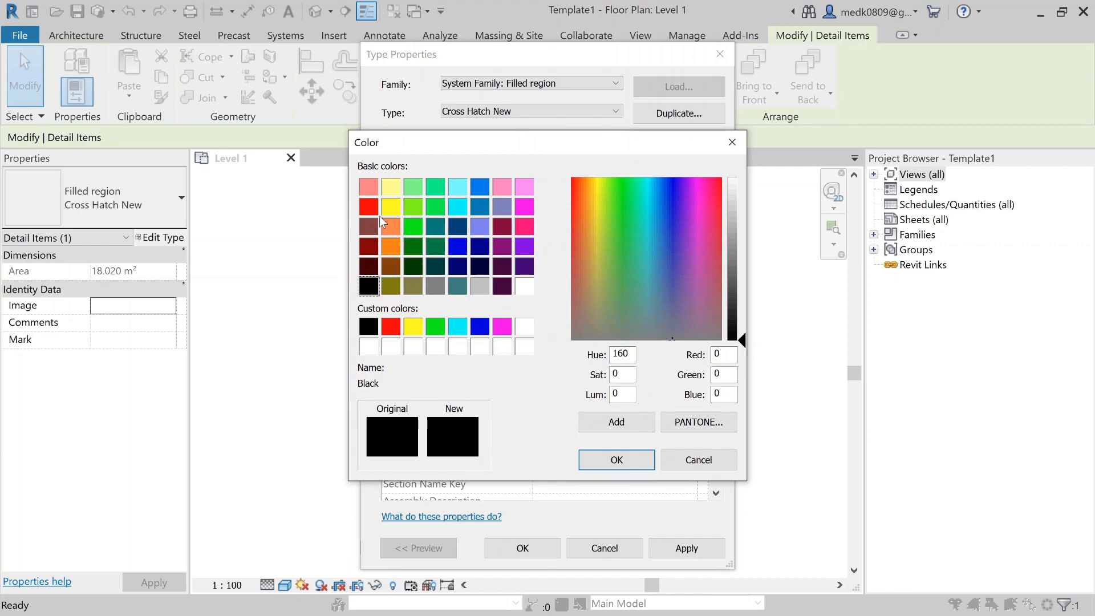
pyautogui.click(370, 207)
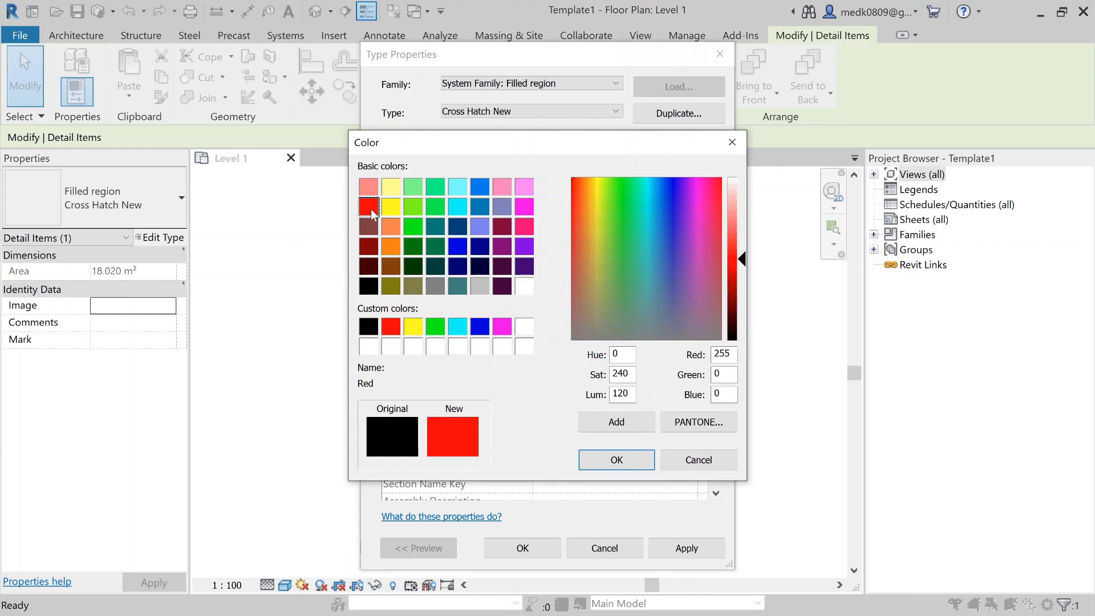
pyautogui.click(596, 452)
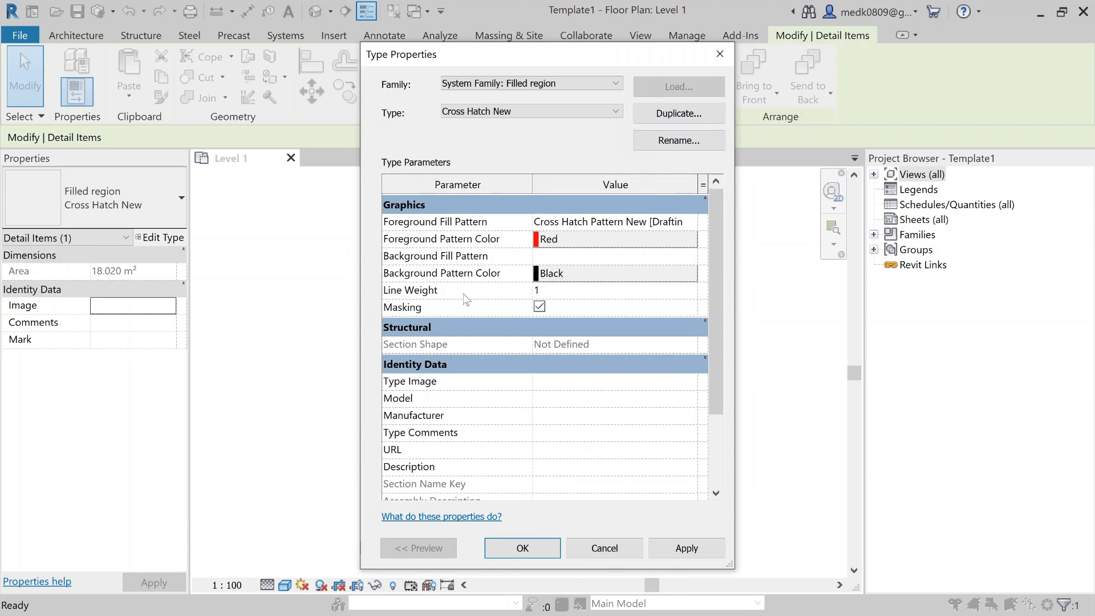
# Step: Set the Cross Hatch New type's line weight to 5 and apply the type changes to the filled region
pyautogui.click(539, 290)
pyautogui.write('5')
pyautogui.click(550, 309)
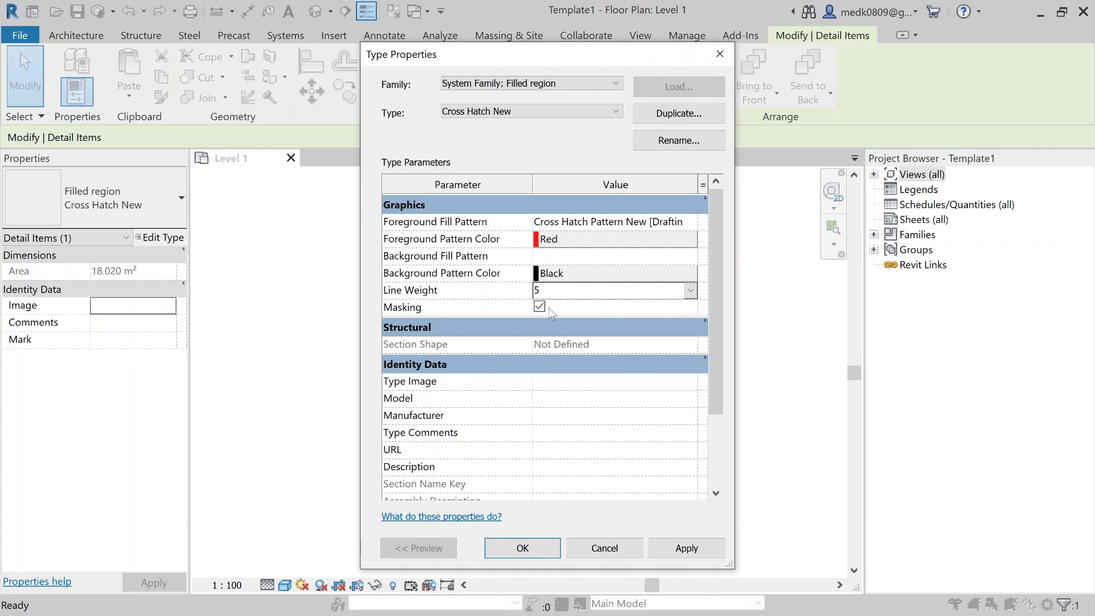
pyautogui.scroll(-3, 569, 359)
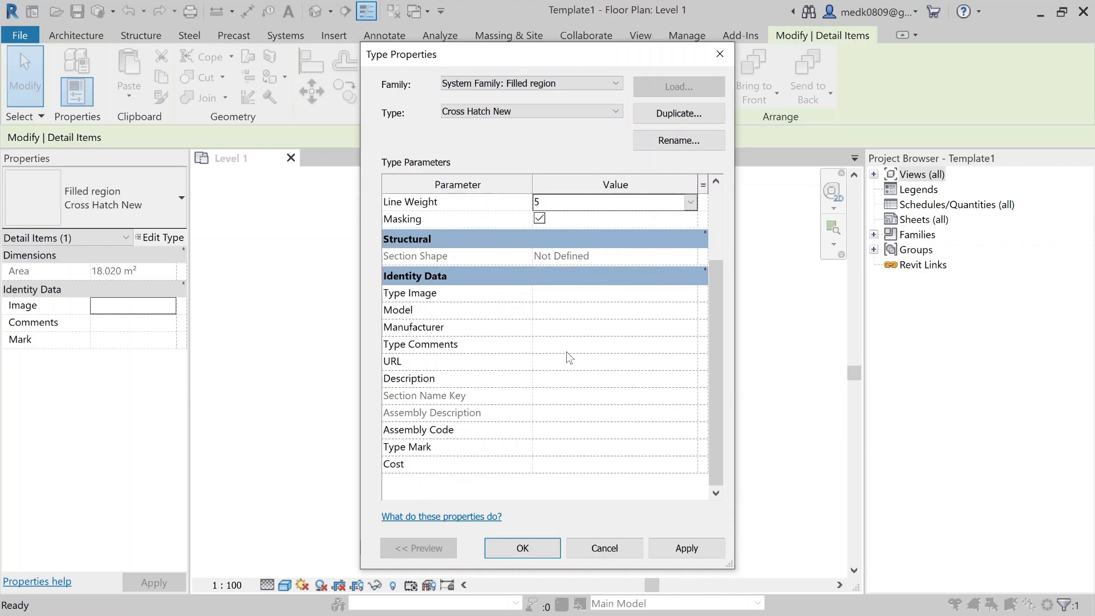
pyautogui.click(687, 548)
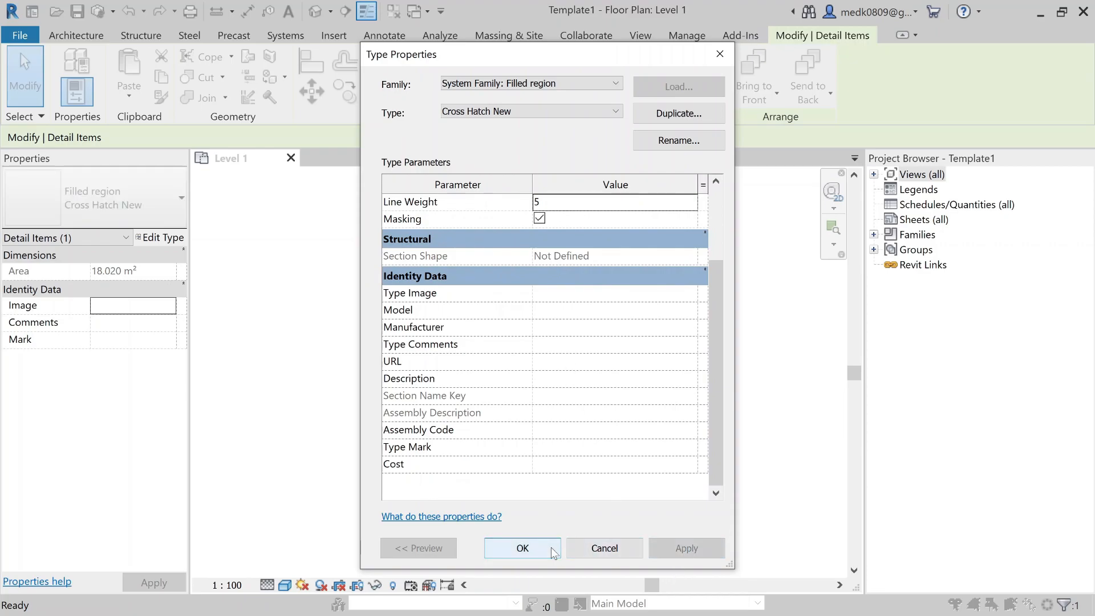
pyautogui.click(528, 549)
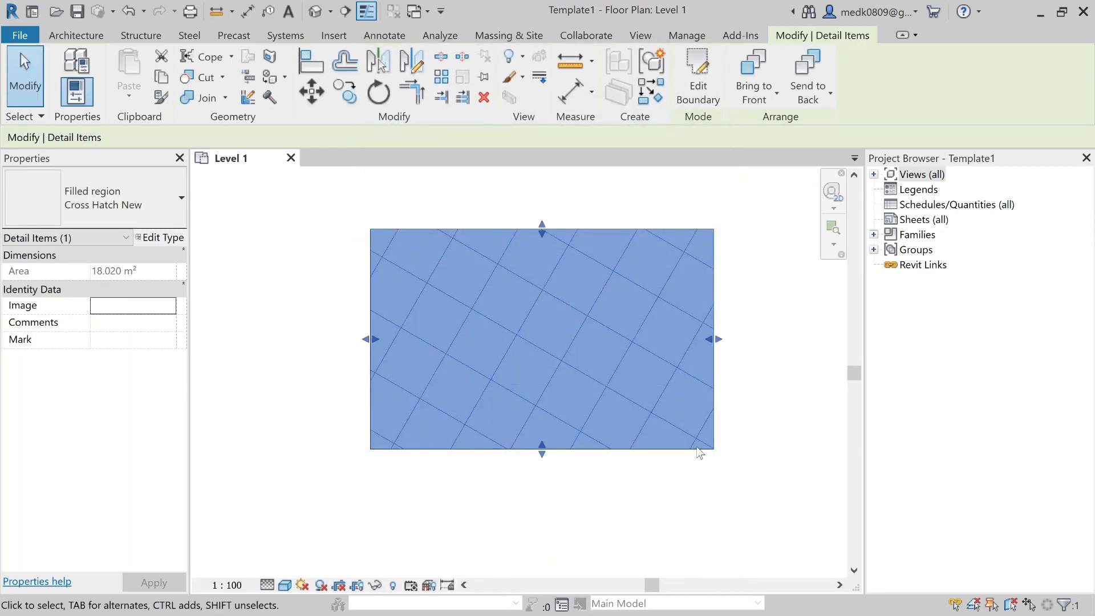
# Step: Deselect the filled region and turn off the Thin Lines display to show true line weights in the plan
pyautogui.click(741, 374)
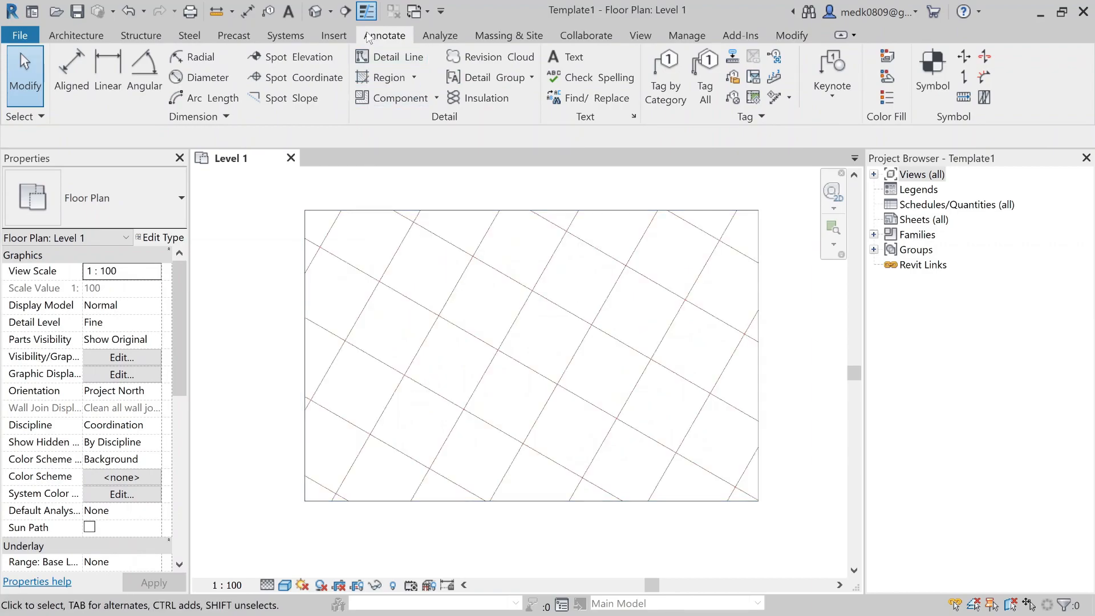
pyautogui.click(367, 11)
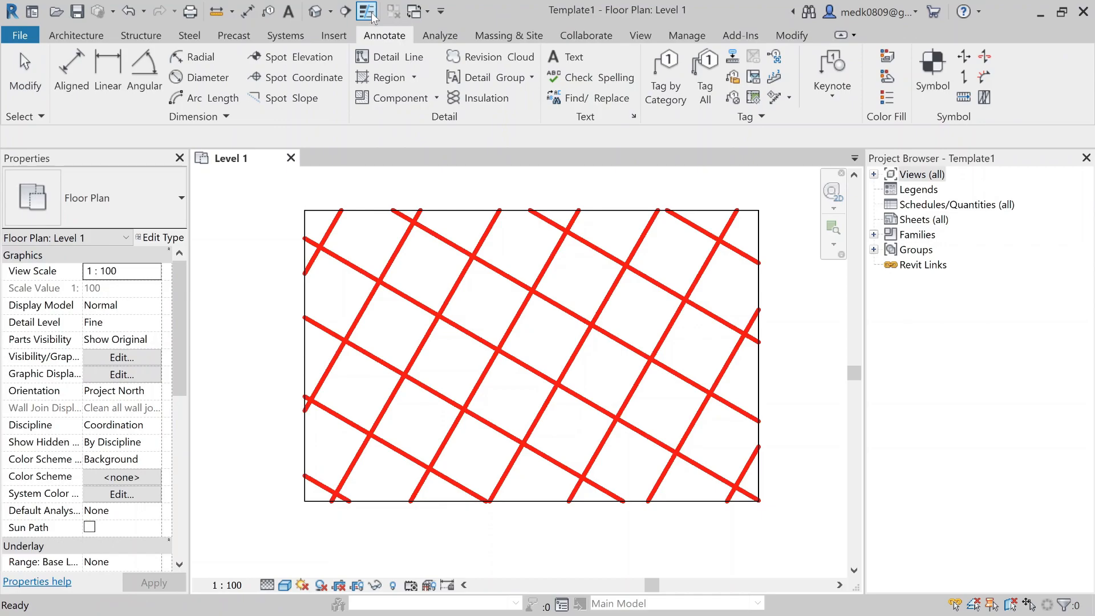
pyautogui.scroll(-2, 433, 308)
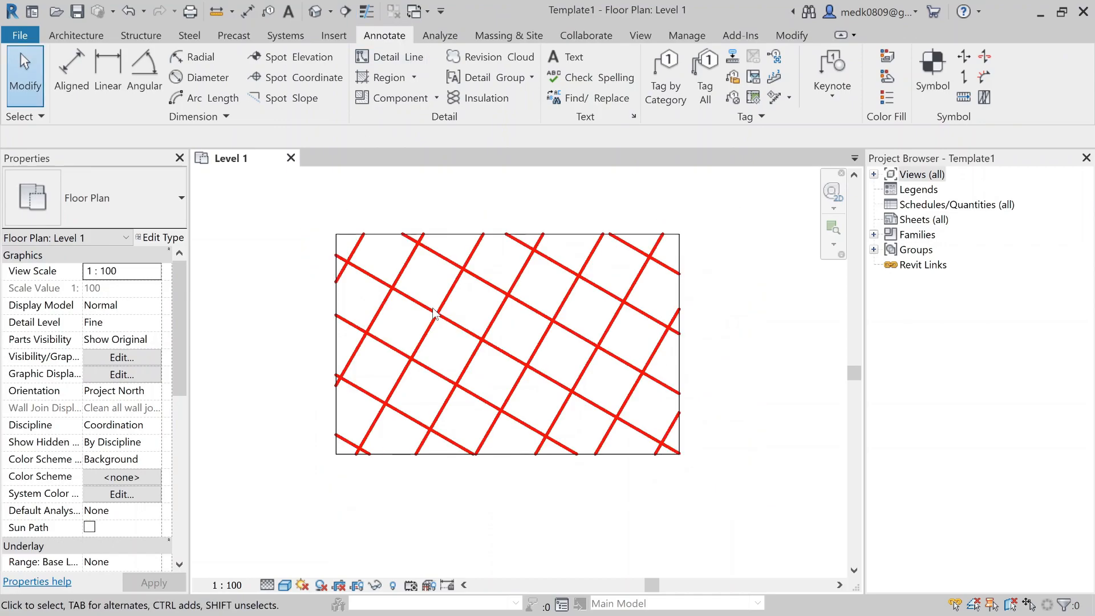
pyautogui.scroll(-2, 434, 310)
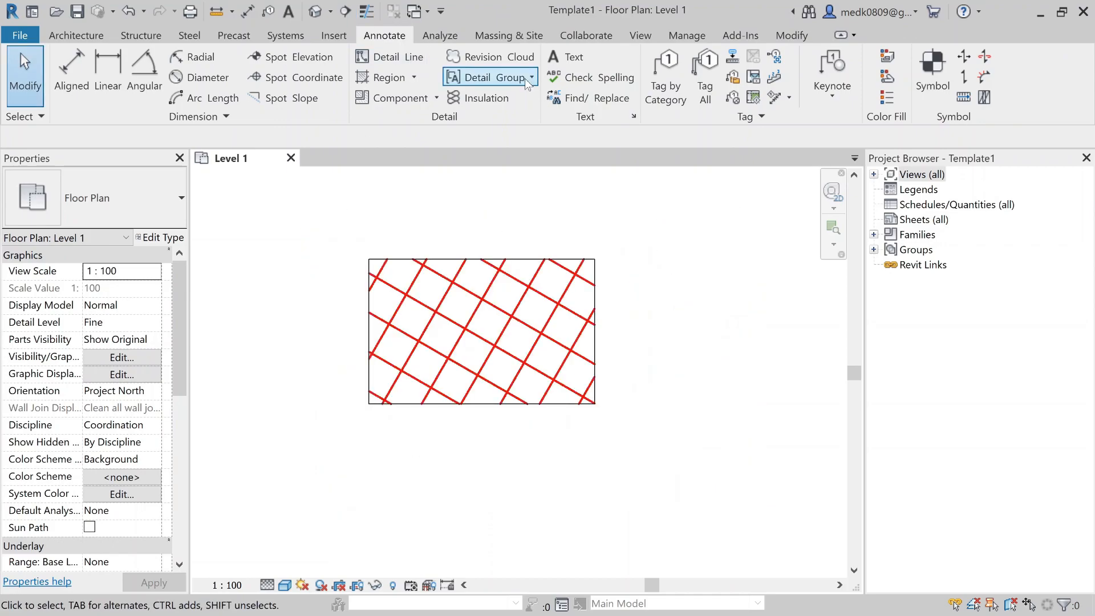
# Step: Draw a circular filled region of the Cross Hatch New type with a radius of about 5700 mm beside the rectangular region
pyautogui.click(413, 77)
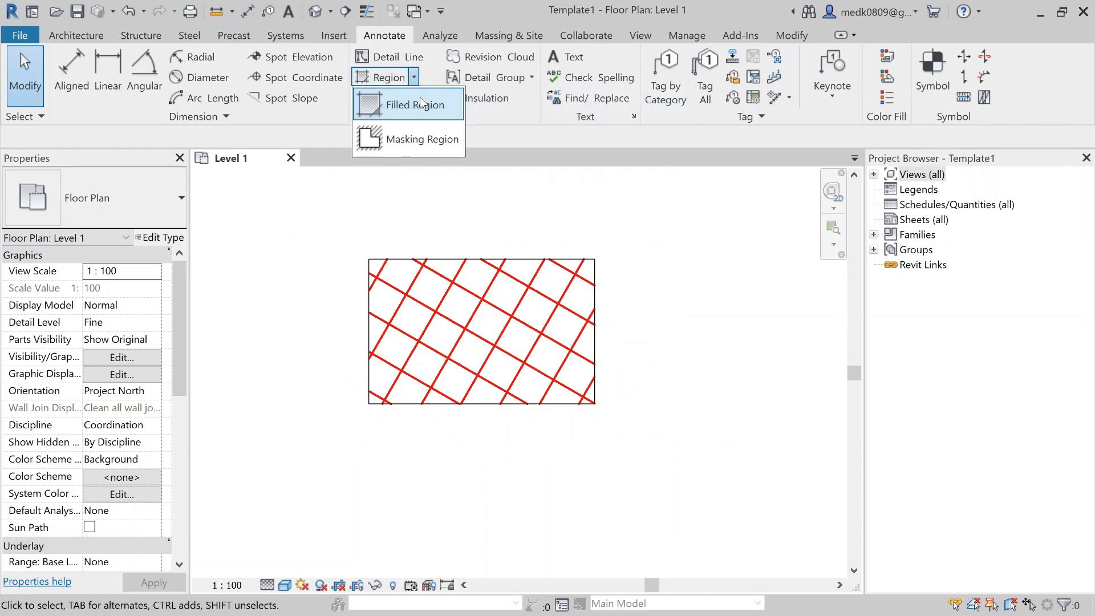
pyautogui.click(422, 103)
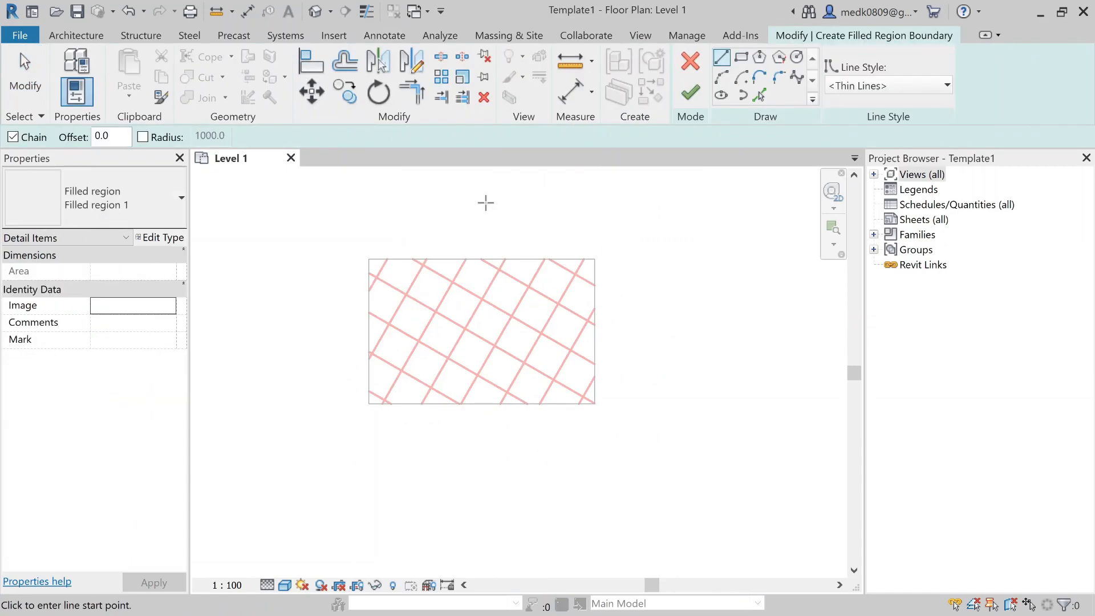
pyautogui.click(180, 199)
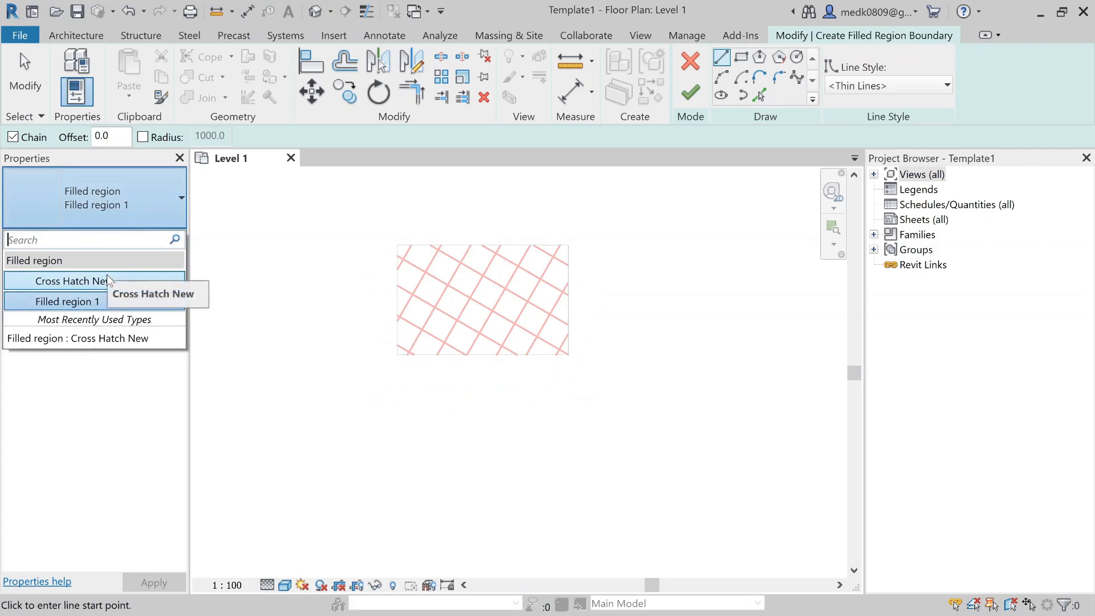
pyautogui.click(107, 275)
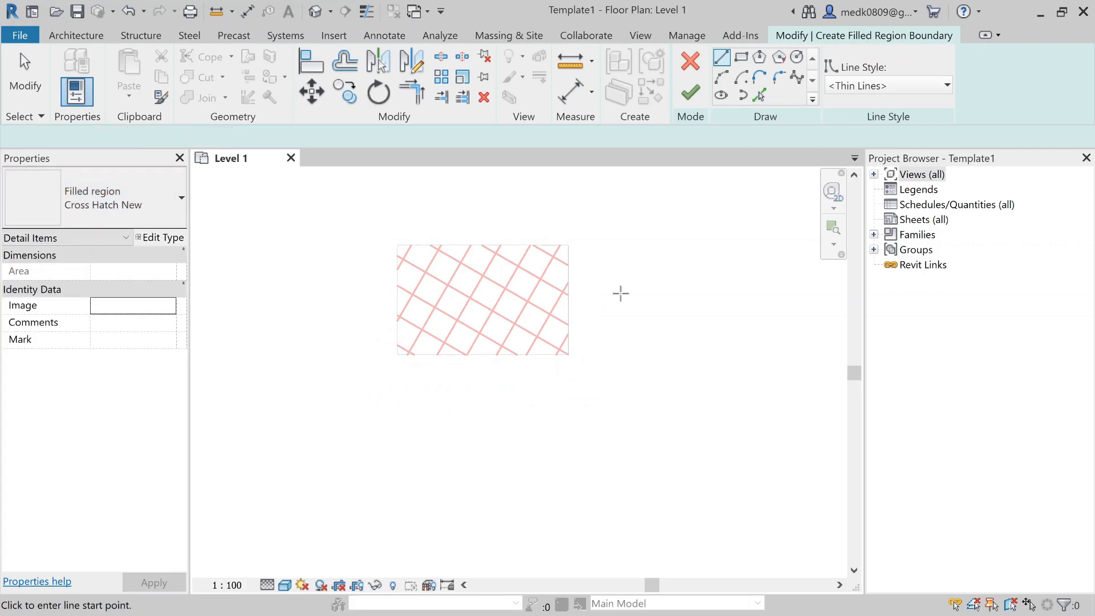
pyautogui.click(797, 58)
pyautogui.click(619, 383)
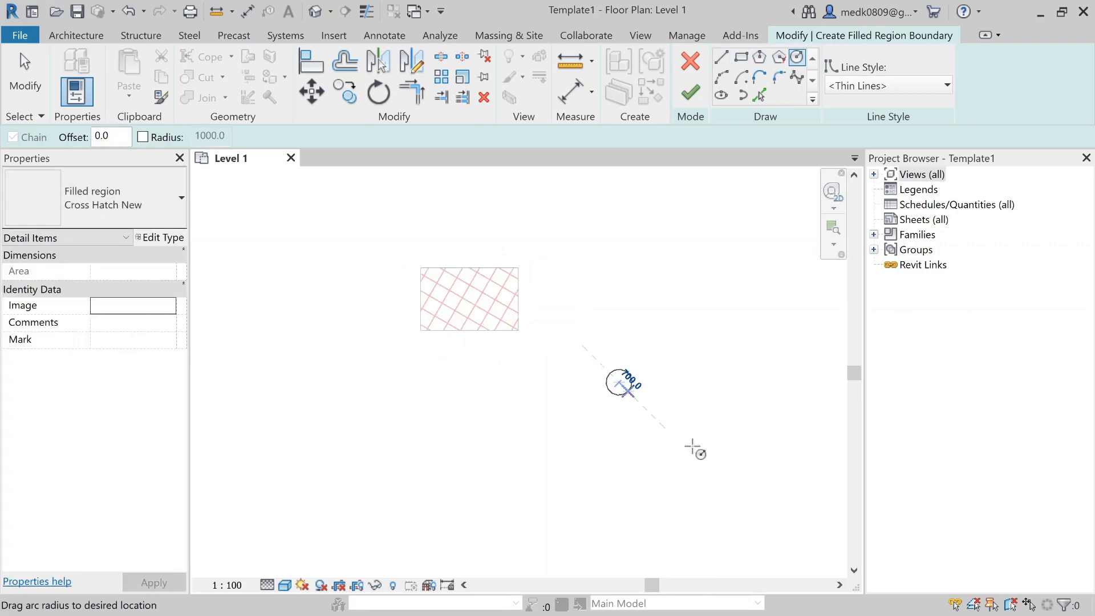
pyautogui.click(697, 457)
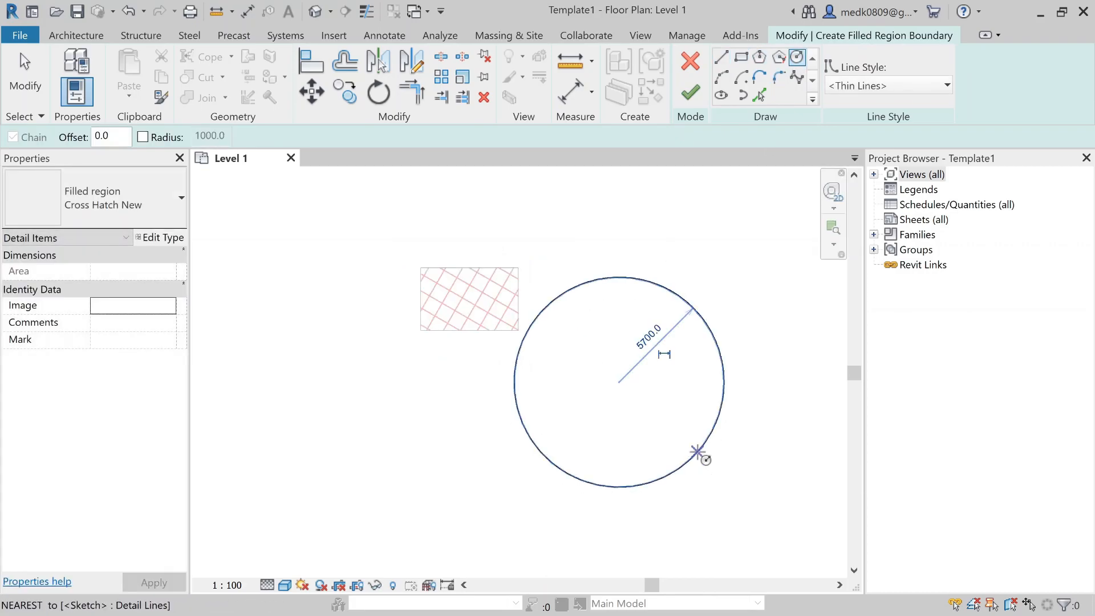
pyautogui.click(691, 92)
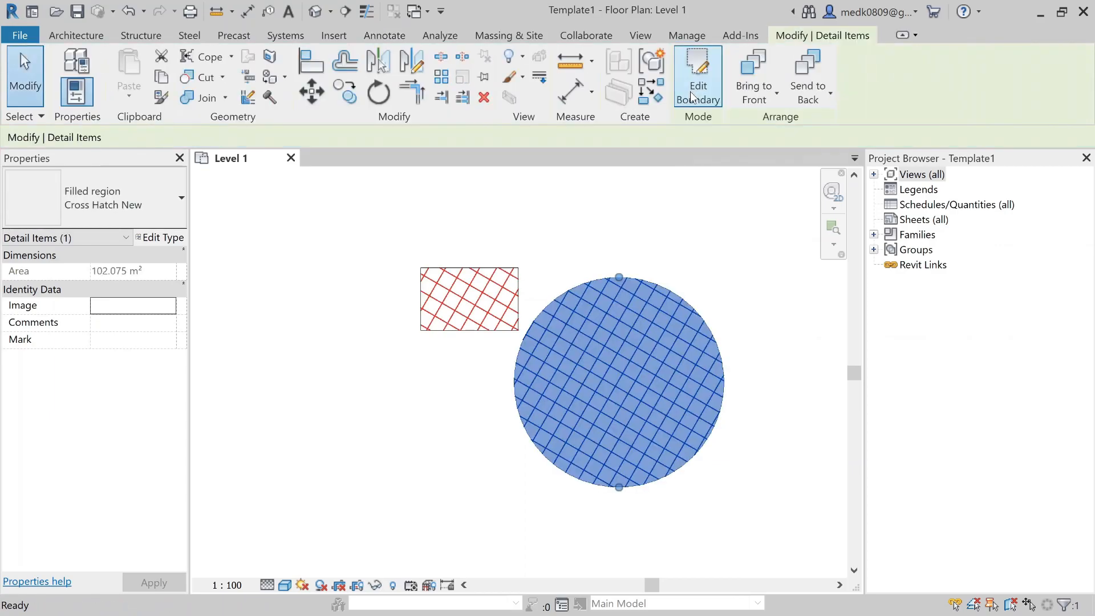
pyautogui.click(696, 242)
pyautogui.scroll(2, 667, 386)
pyautogui.scroll(2, 667, 386)
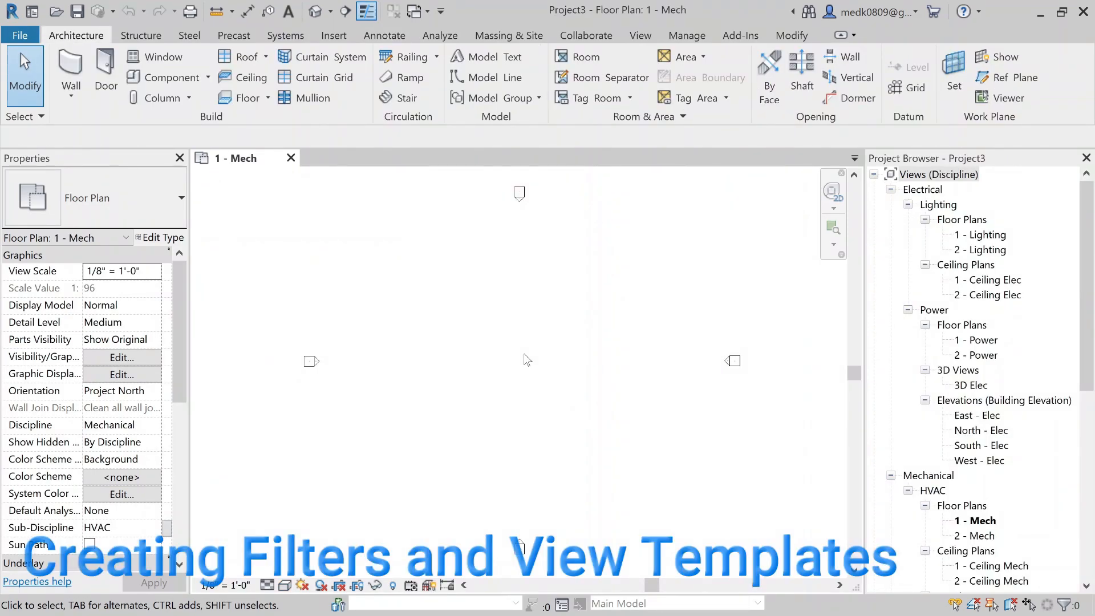
# Step: In the 1 - Mech plan of Project3, draw a horizontal 12" Hydronic Supply pipe about 22 feet long
pyautogui.click(292, 36)
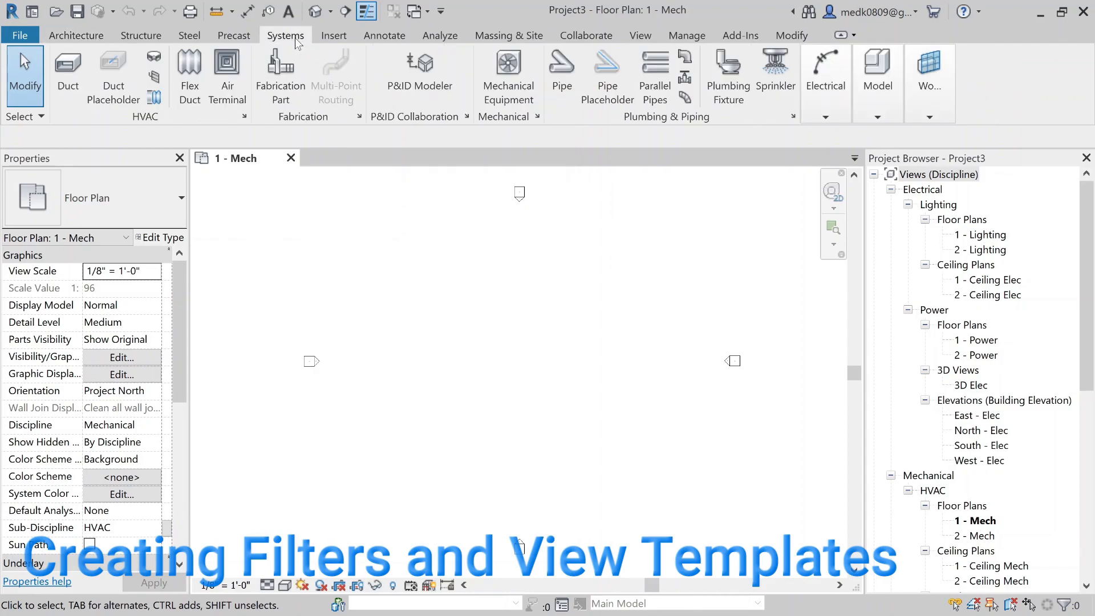
pyautogui.click(576, 70)
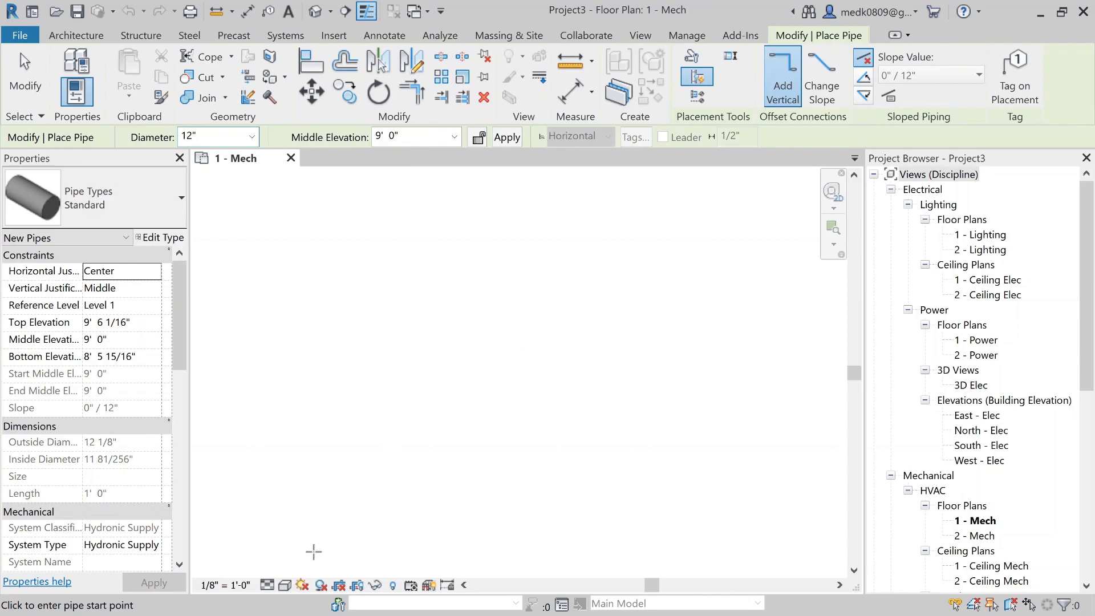
pyautogui.click(375, 368)
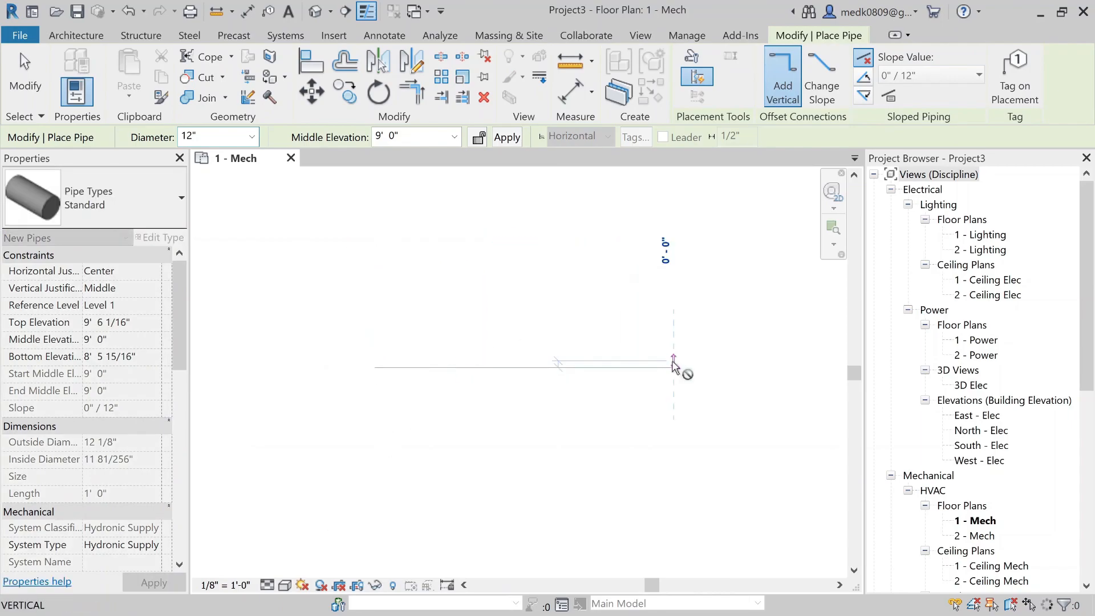
pyautogui.click(673, 365)
pyautogui.press('Escape')
pyautogui.press('Escape')
# Step: Set the 1 - Mech view's detail level to Fine and its visual style to Shaded
pyautogui.click(267, 586)
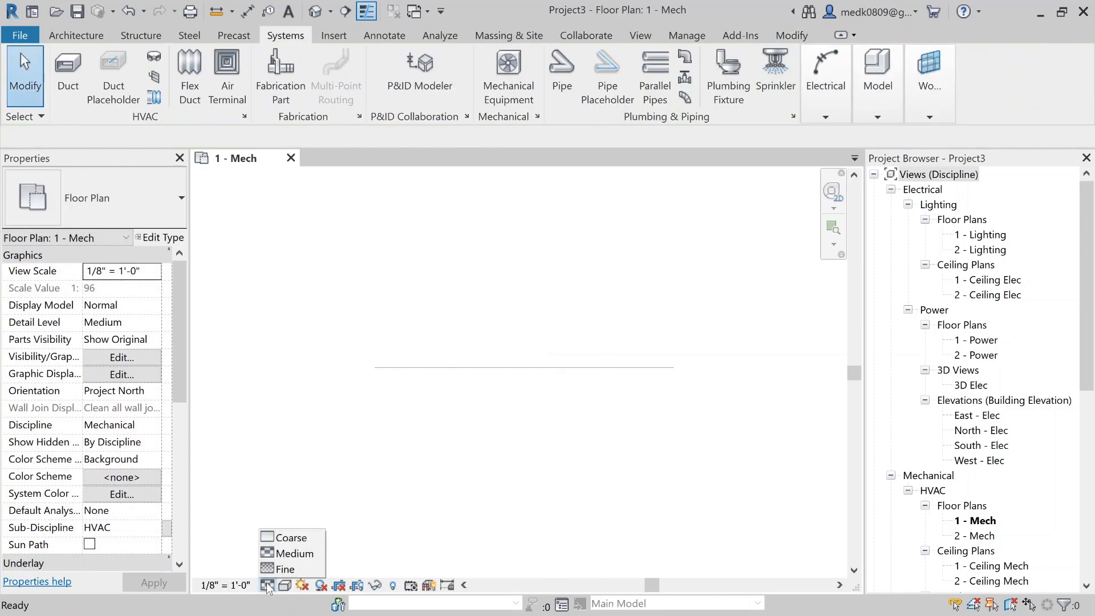
pyautogui.click(284, 569)
pyautogui.click(285, 585)
pyautogui.click(296, 535)
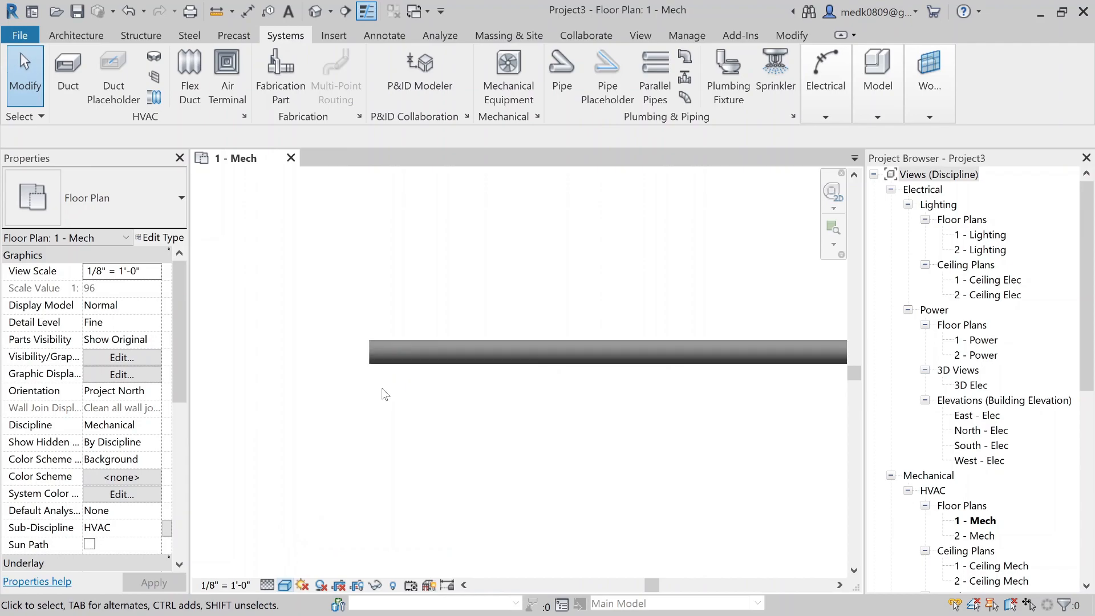
pyautogui.moveTo(381, 388)
pyautogui.mouseDown(button='middle')
pyautogui.moveTo(405, 379)
pyautogui.moveTo(346, 320)
pyautogui.mouseUp(button='middle')
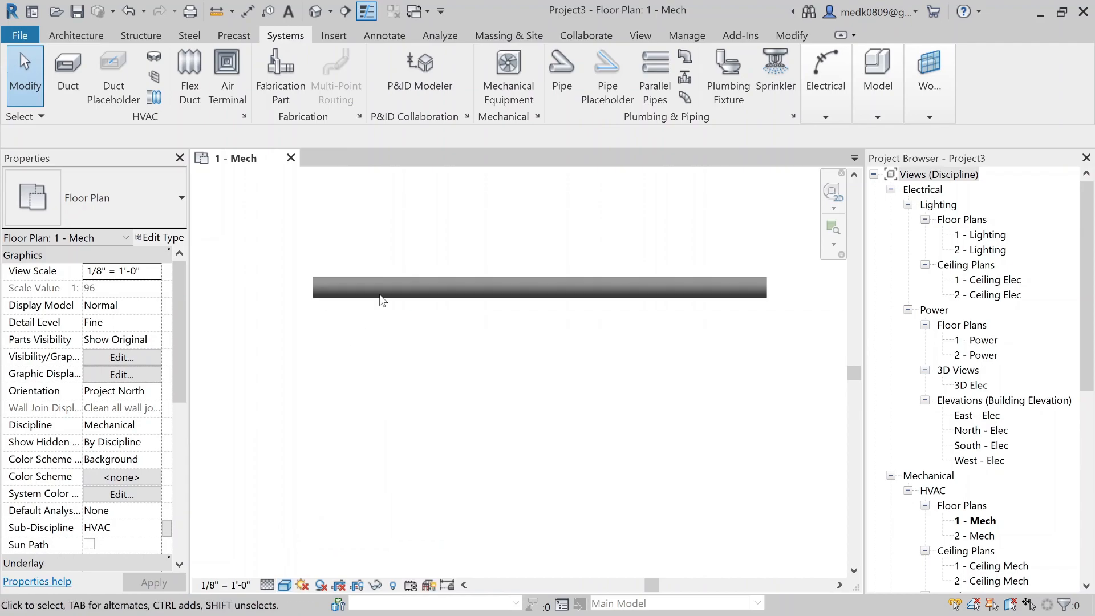
# Step: Draw a 10" pipe 22'-0" long parallel to and below the 12" pipe, with its ends aligned to it
pyautogui.click(559, 80)
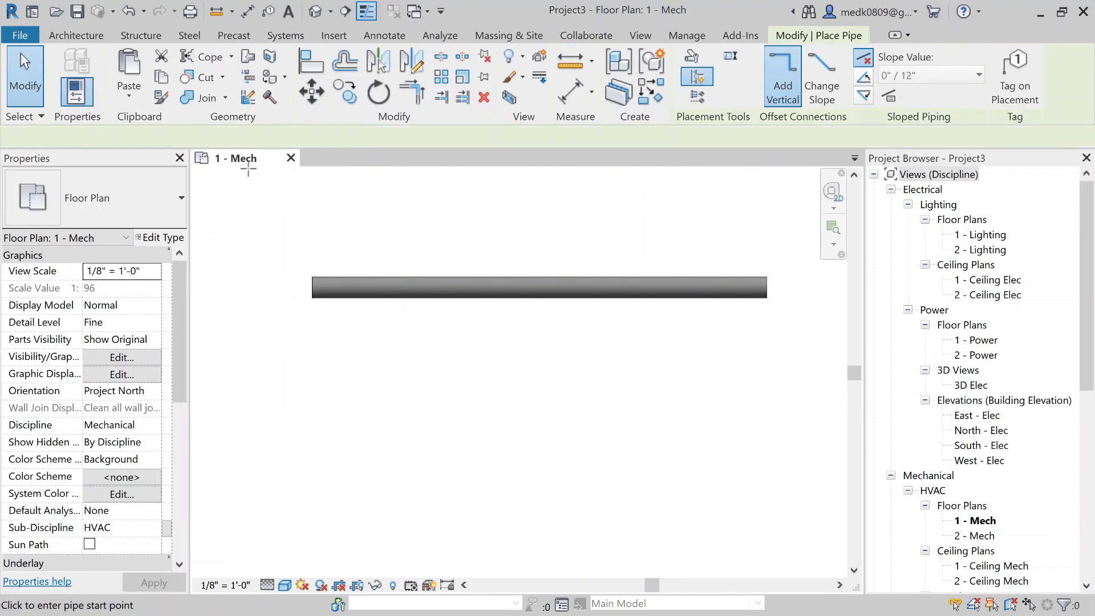
pyautogui.click(252, 136)
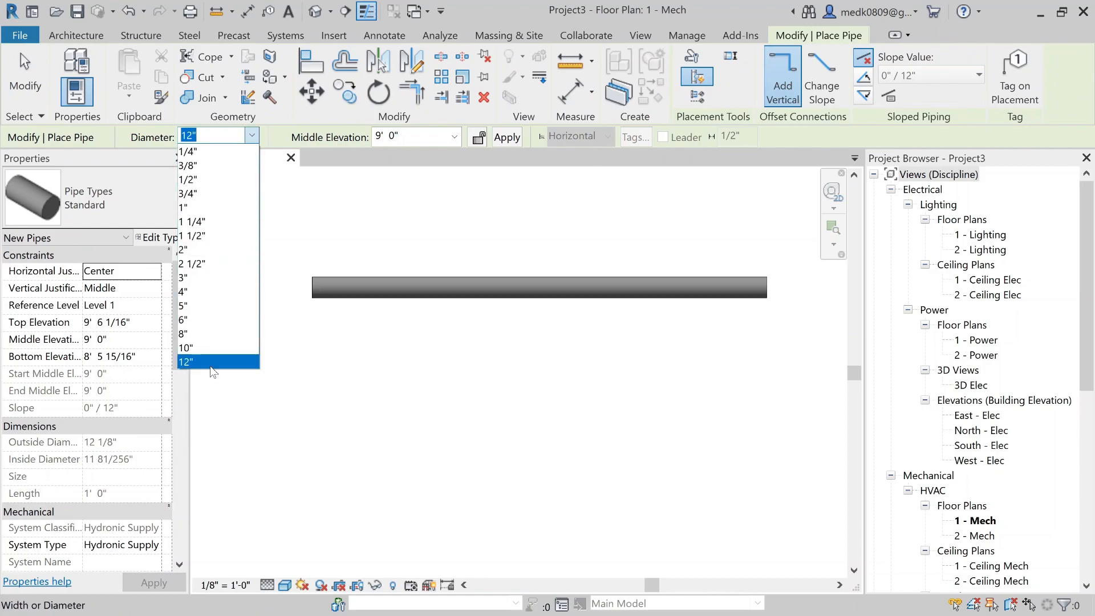
pyautogui.click(212, 348)
pyautogui.click(311, 386)
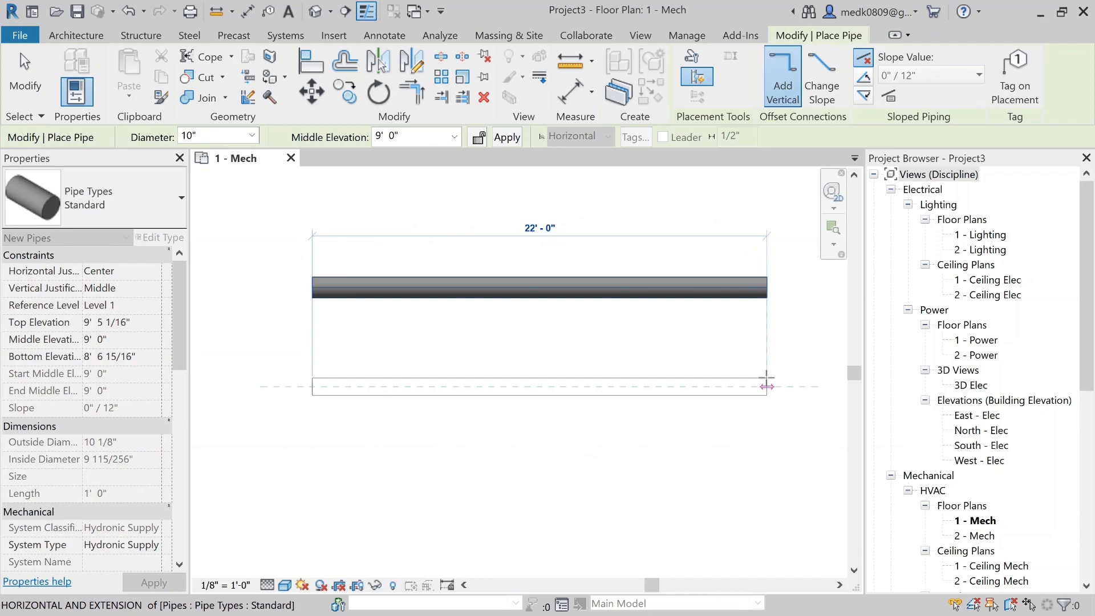
pyautogui.click(766, 386)
pyautogui.press('Escape')
pyautogui.press('Escape')
# Step: Inspect the mechanical properties of the 12" pipe, including its System Type
pyautogui.scroll(2, 563, 334)
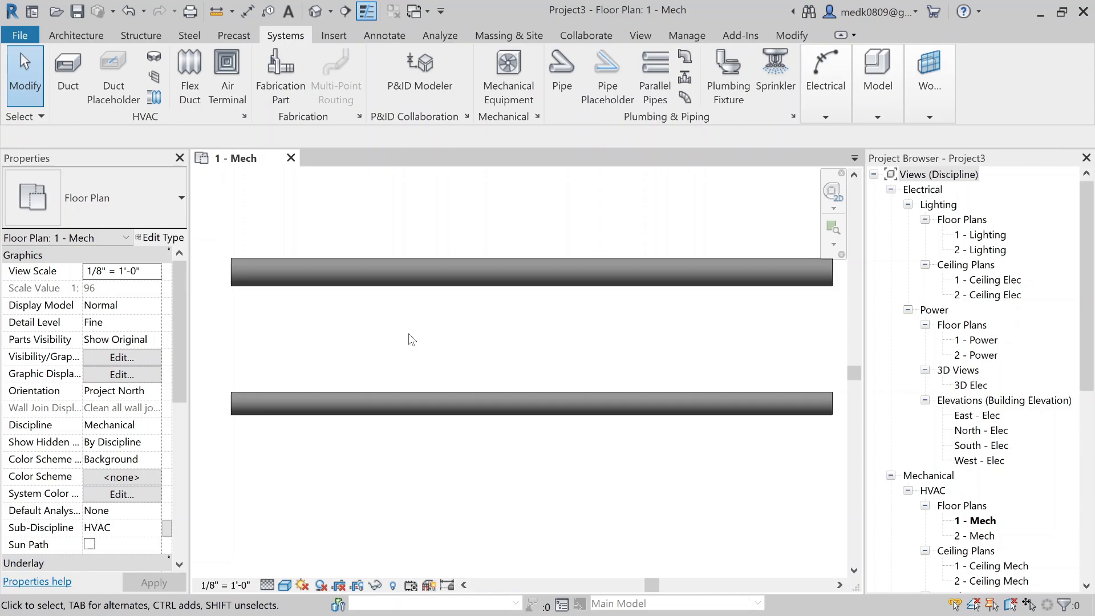
pyautogui.moveTo(409, 334); pyautogui.dragTo(531, 339, button='middle')
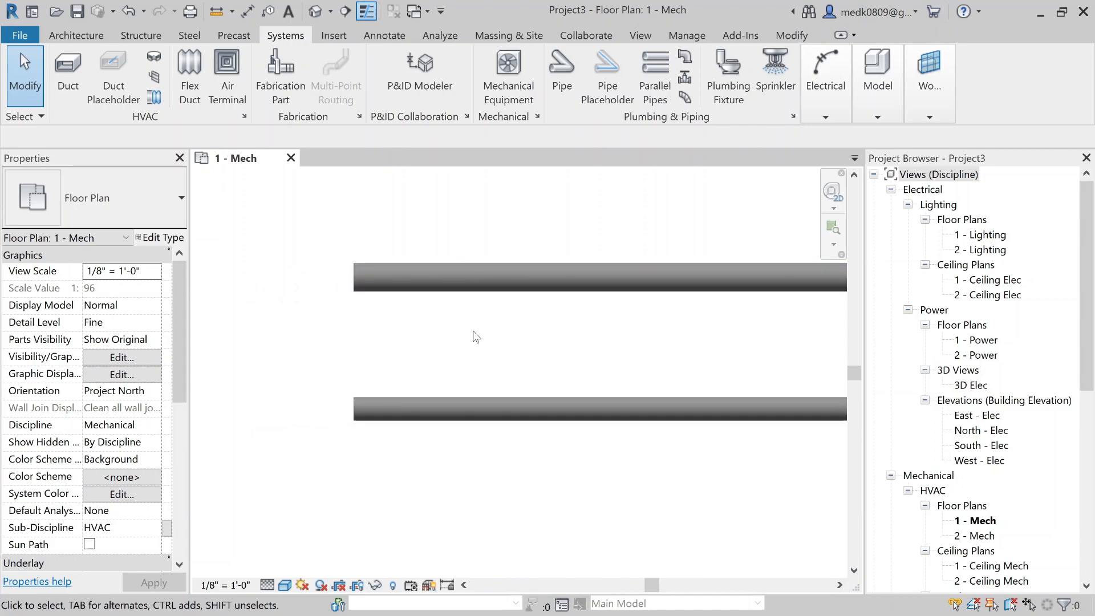
pyautogui.scroll(1, 370, 422)
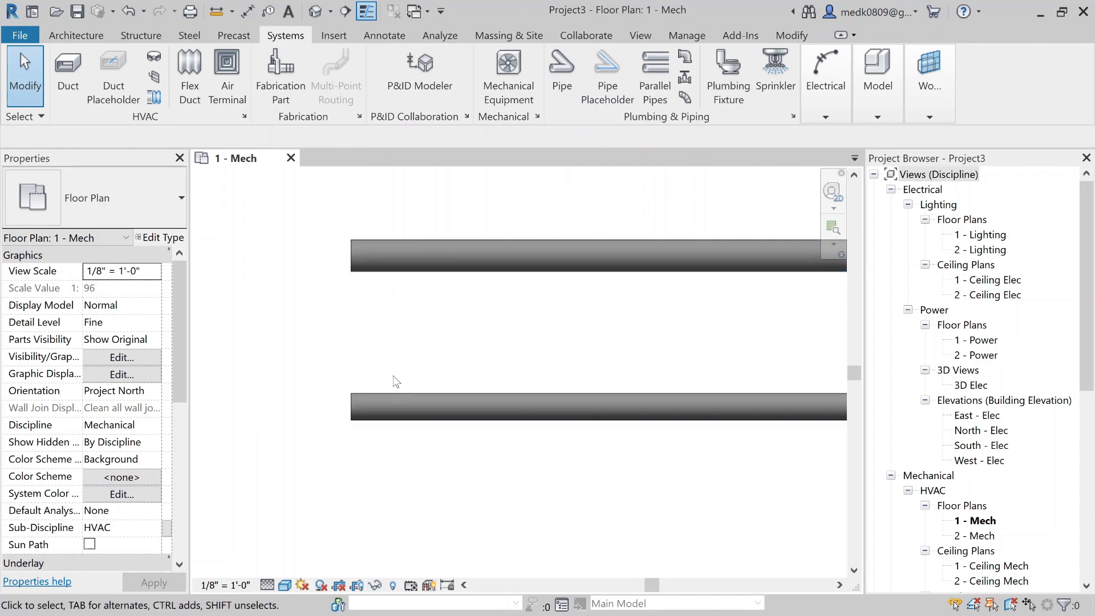
pyautogui.click(327, 330)
pyautogui.moveTo(176, 312); pyautogui.dragTo(177, 370)
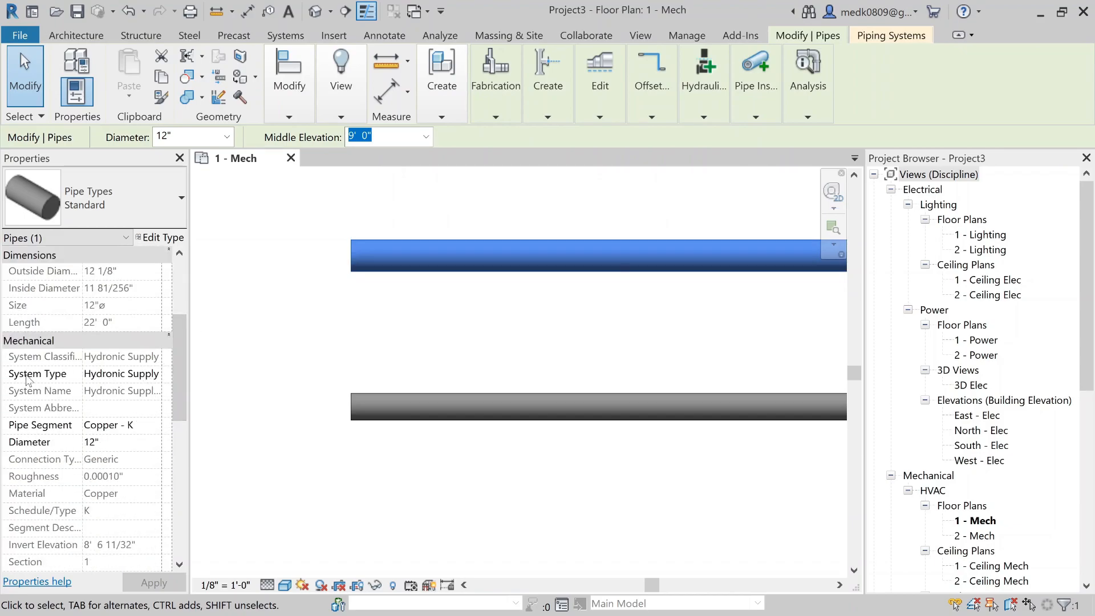
pyautogui.click(416, 245)
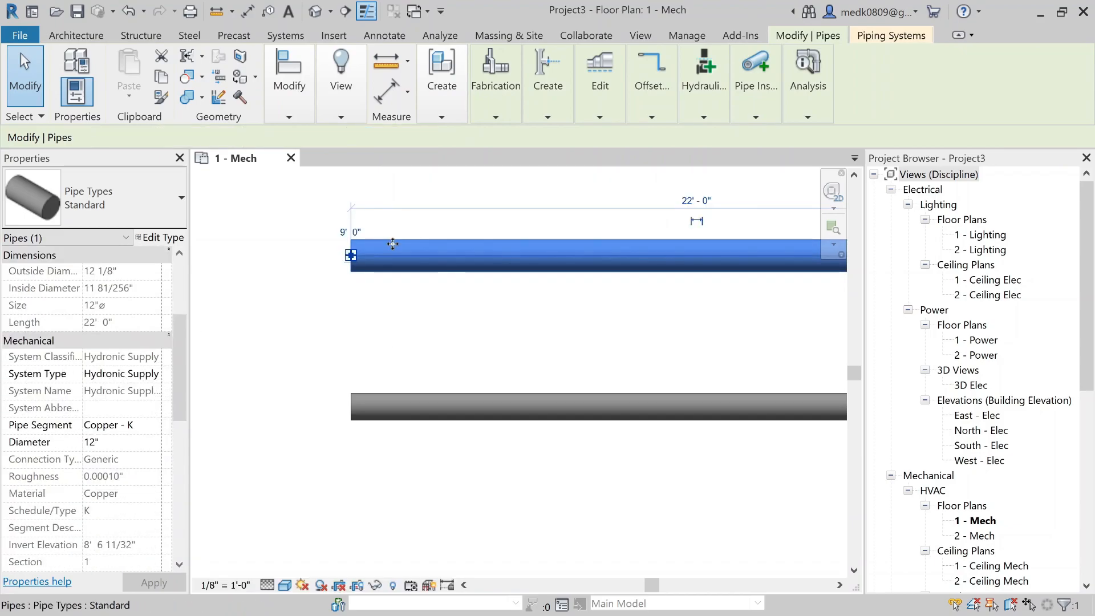
pyautogui.click(397, 310)
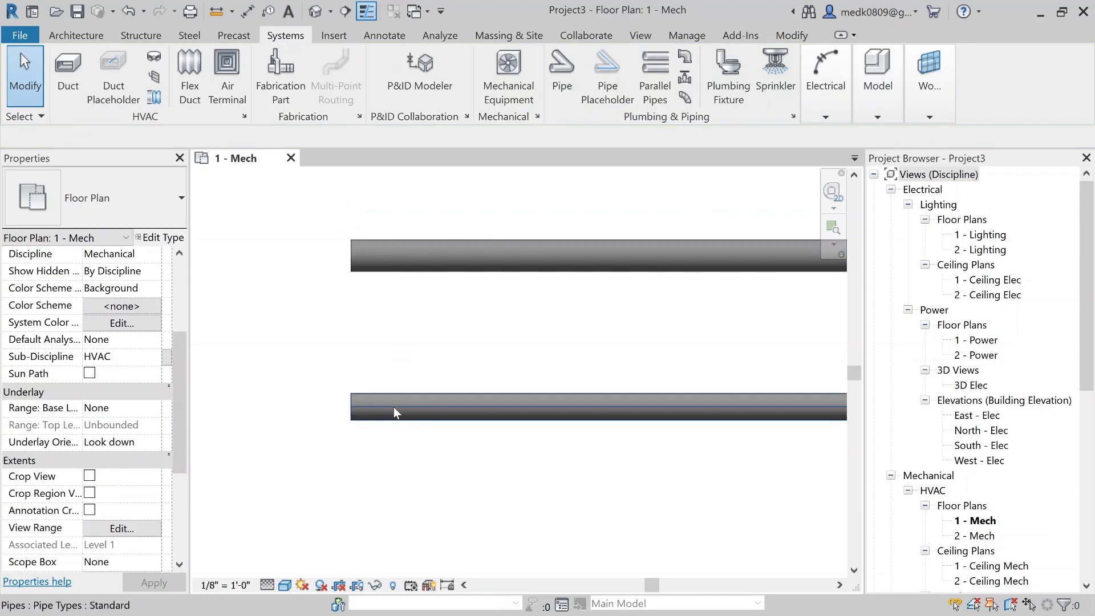
# Step: Set the System Type of the 10" pipe to Hydronic Return
pyautogui.click(384, 408)
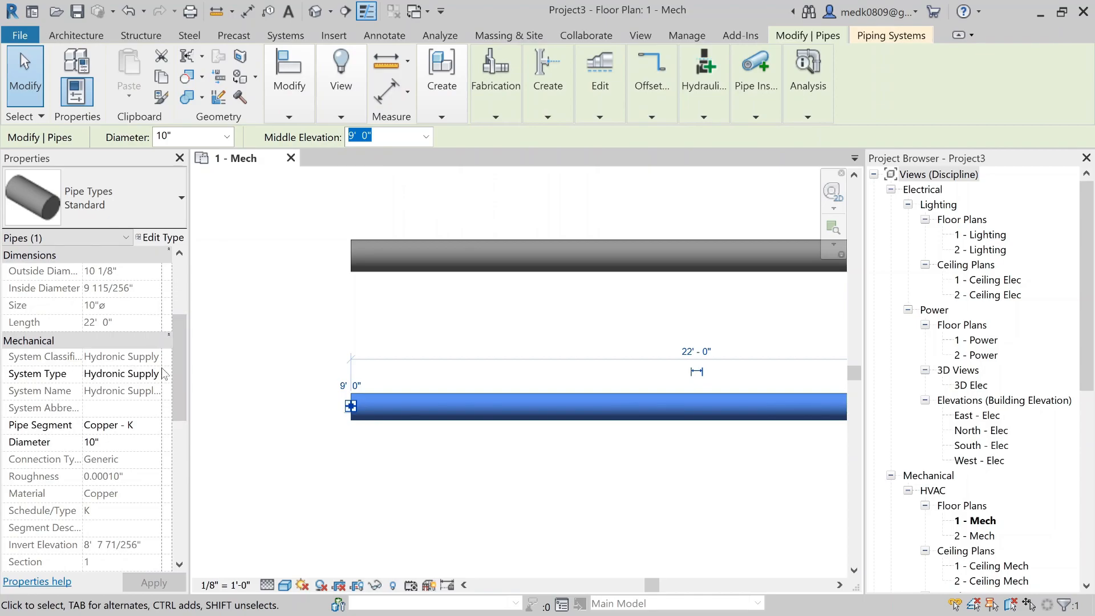
pyautogui.click(155, 374)
pyautogui.click(157, 375)
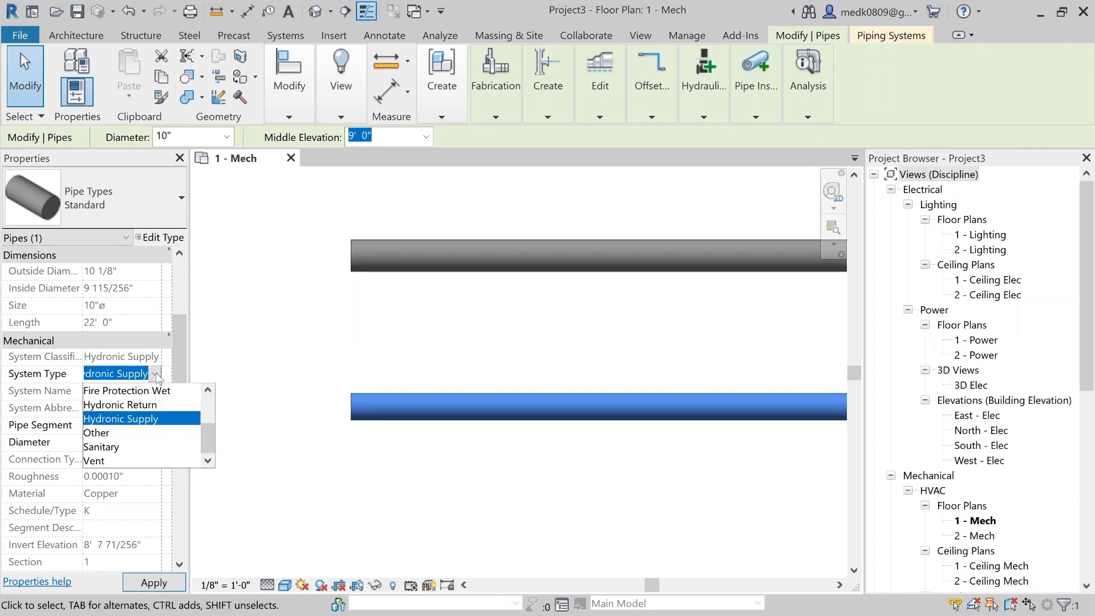
pyautogui.click(145, 407)
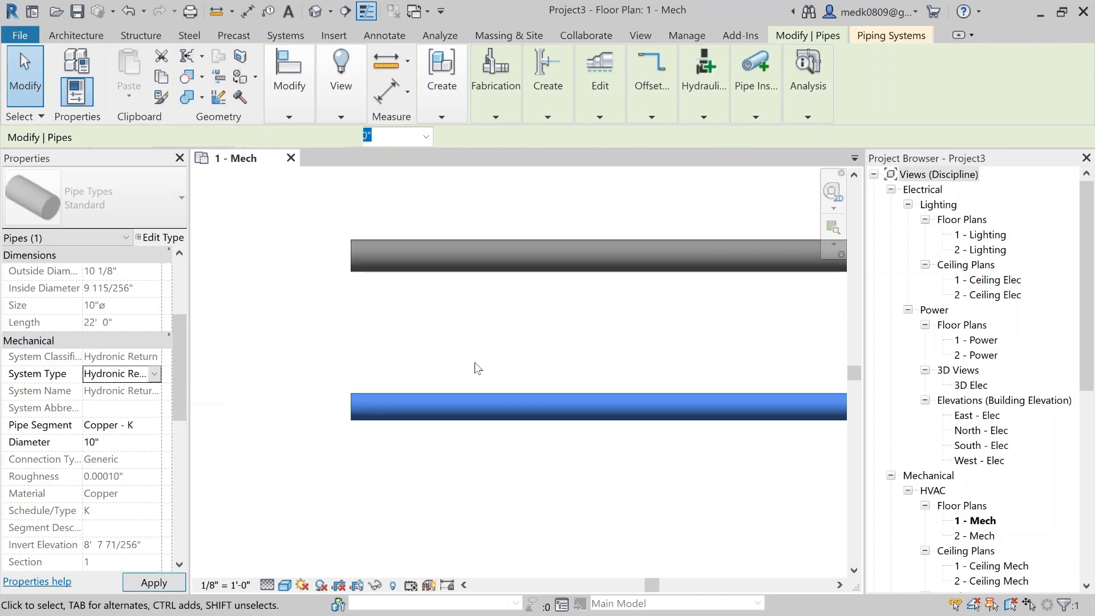
pyautogui.press('Escape')
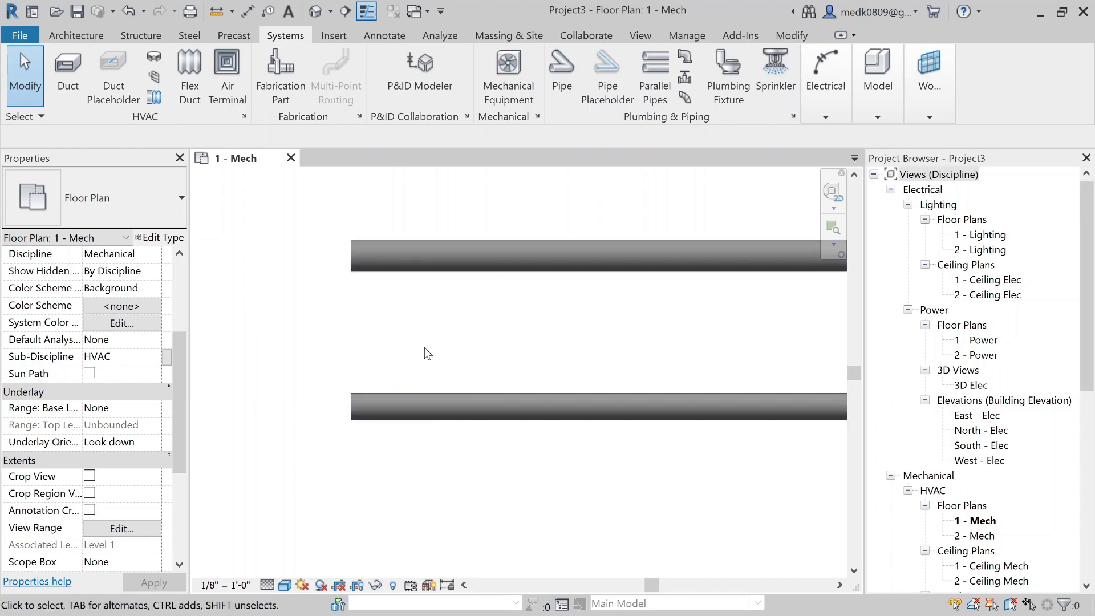
# Step: Create a new rule-based view filter named Filter 1
pyautogui.click(640, 39)
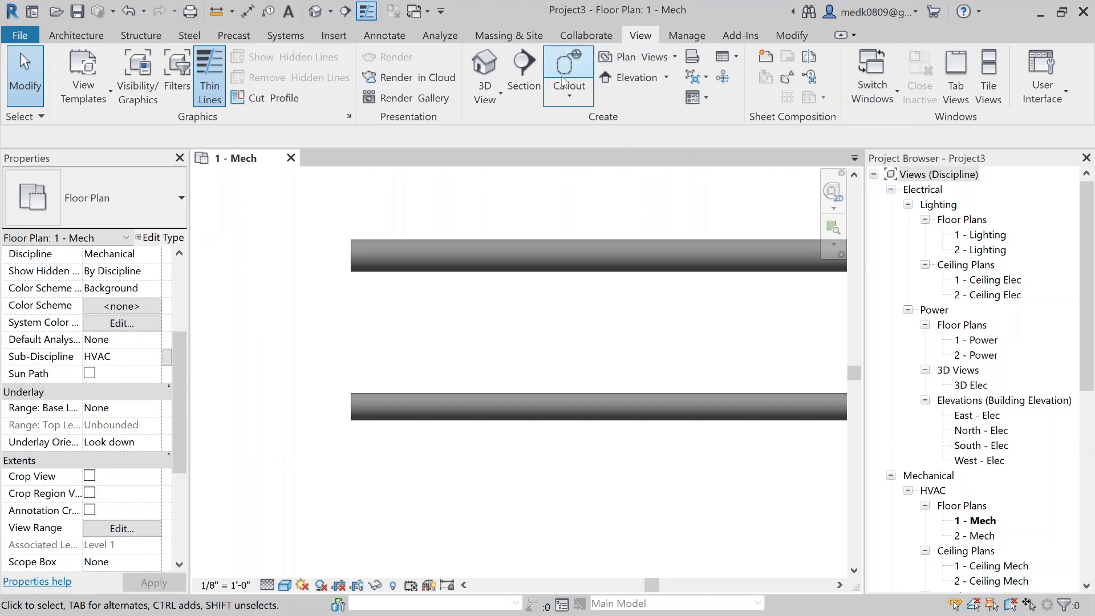
pyautogui.click(183, 71)
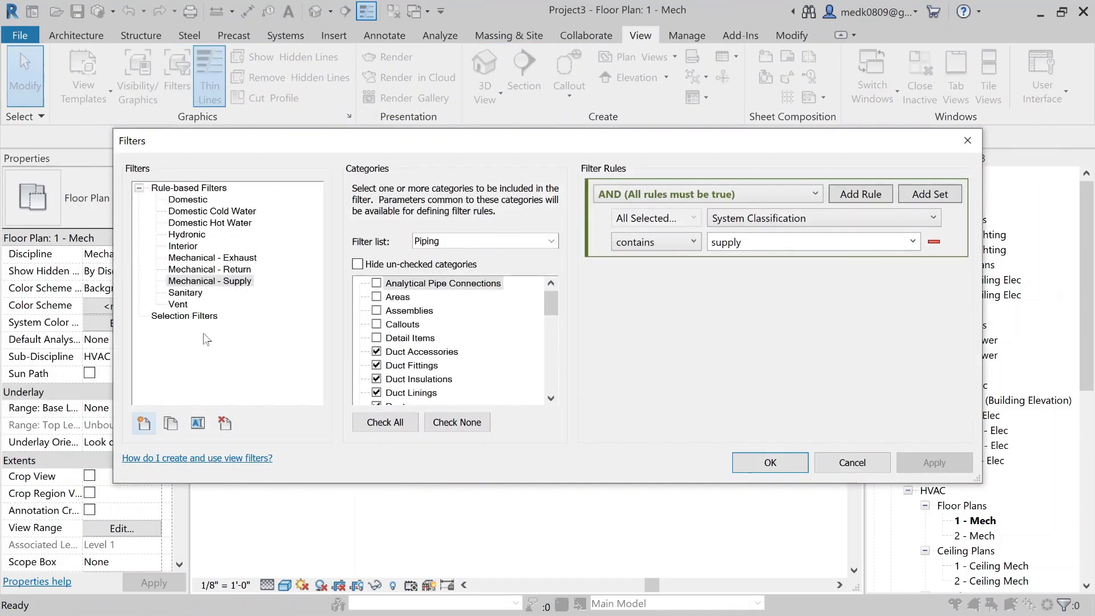
pyautogui.click(144, 423)
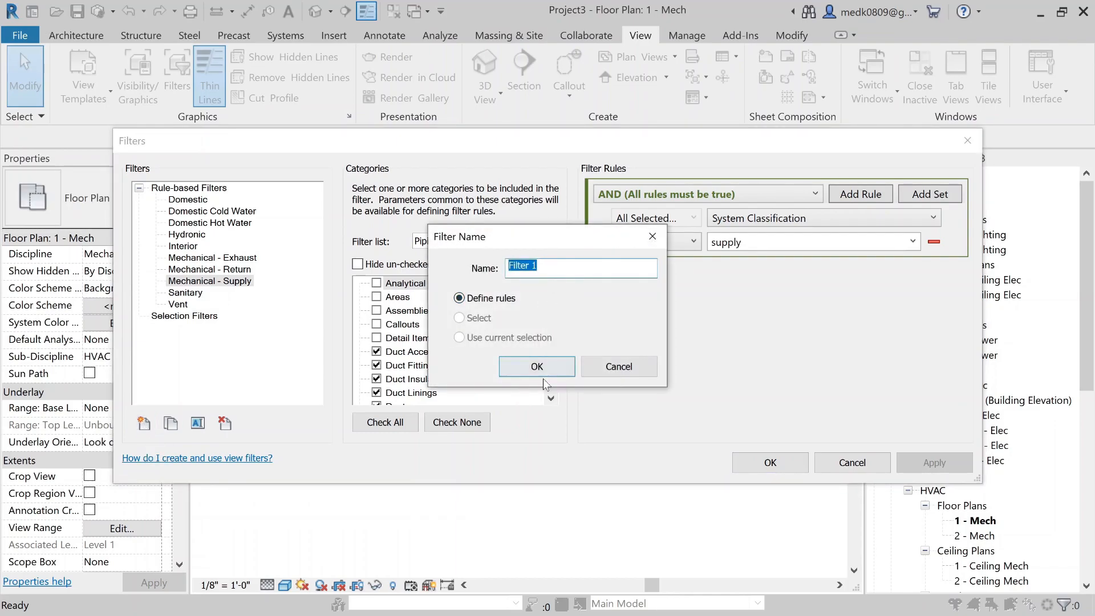
pyautogui.click(541, 365)
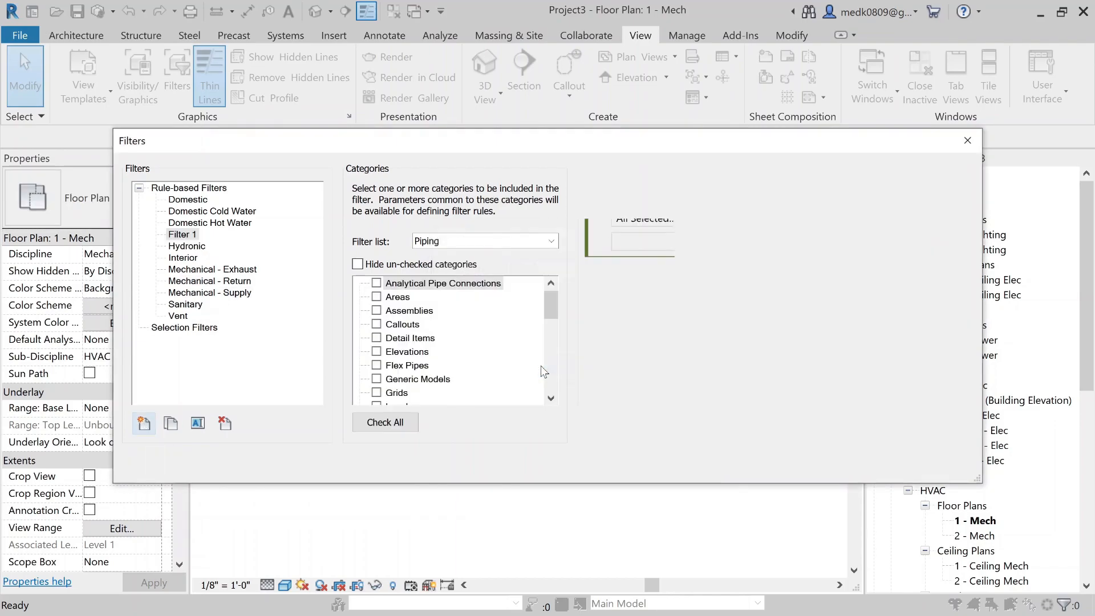
# Step: Keep the category list on Piping and include the Pipe Fittings and Pipes categories in Filter 1
pyautogui.click(541, 244)
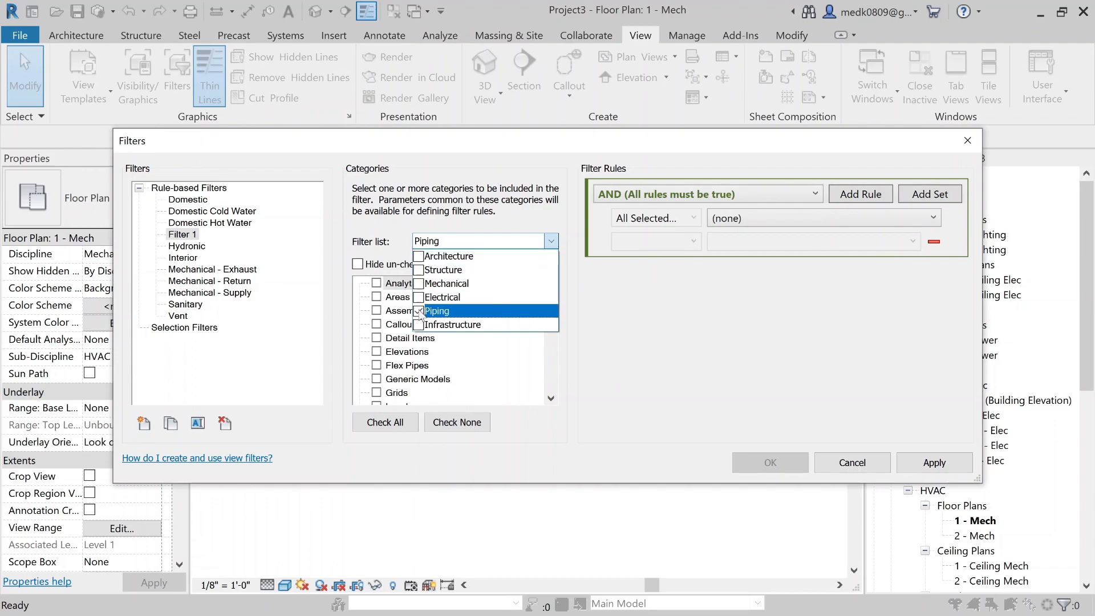
pyautogui.click(505, 353)
pyautogui.scroll(-2, 507, 355)
pyautogui.scroll(-4, 505, 355)
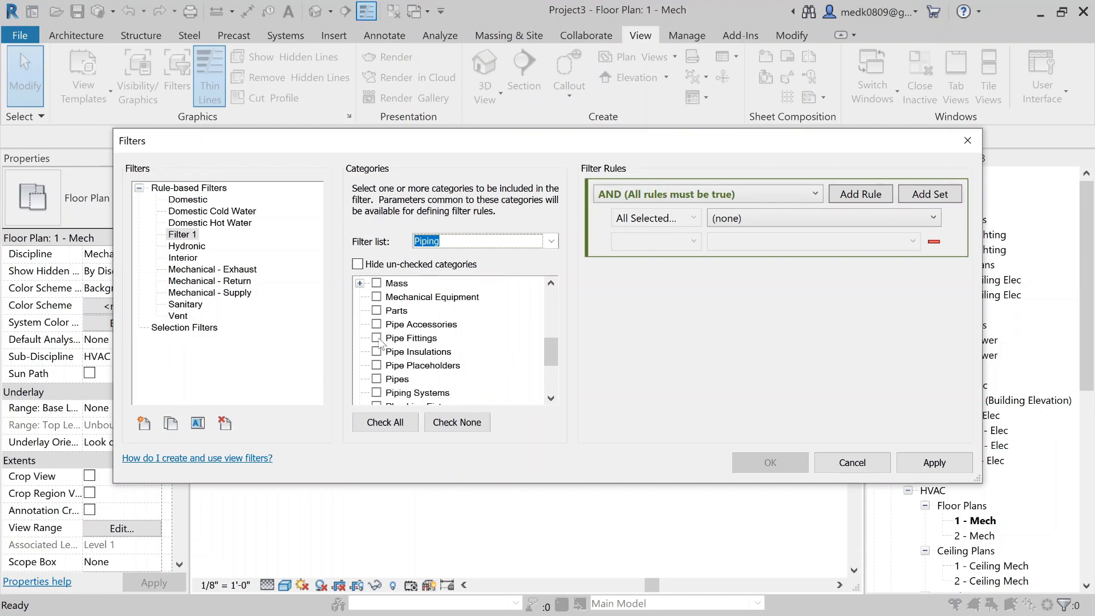
pyautogui.click(376, 338)
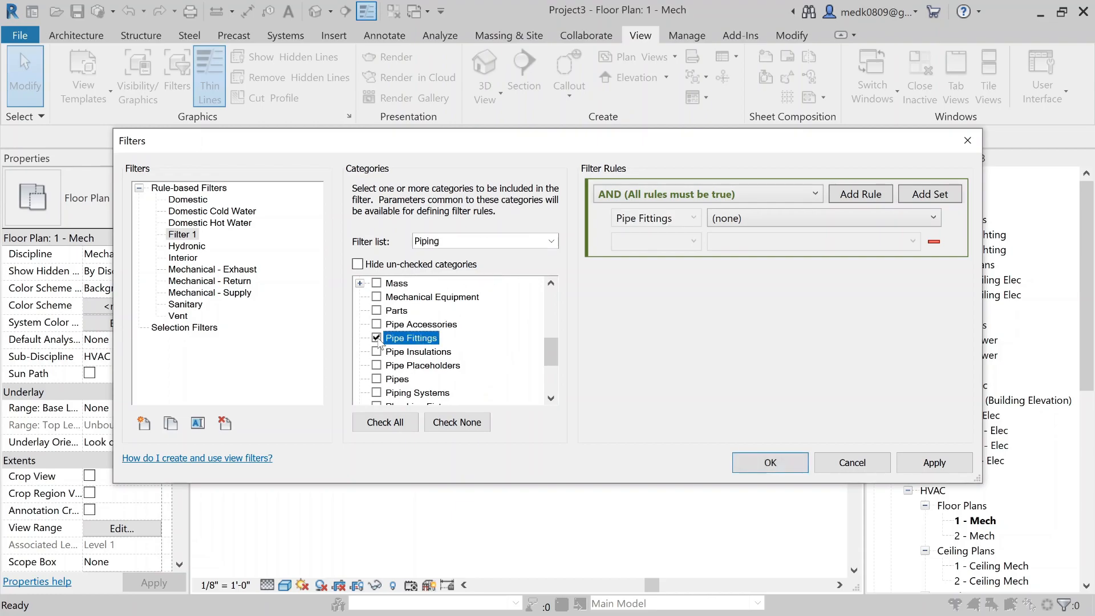
pyautogui.click(376, 379)
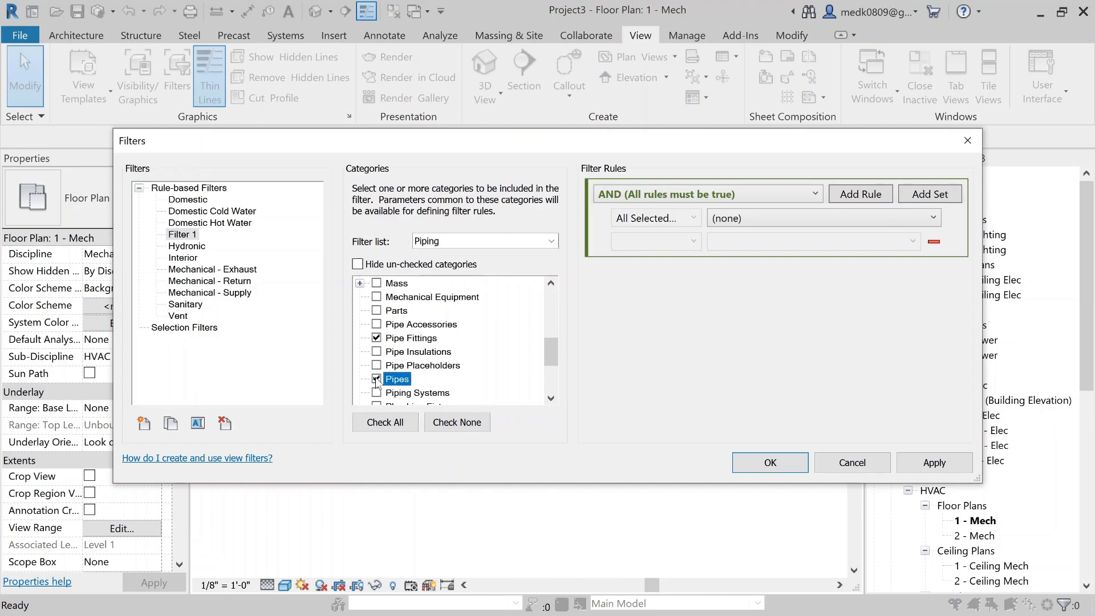
# Step: Add the Pipe Accessories category to Filter 1 and apply the rule System Type equals Hydronic Supply
pyautogui.click(377, 325)
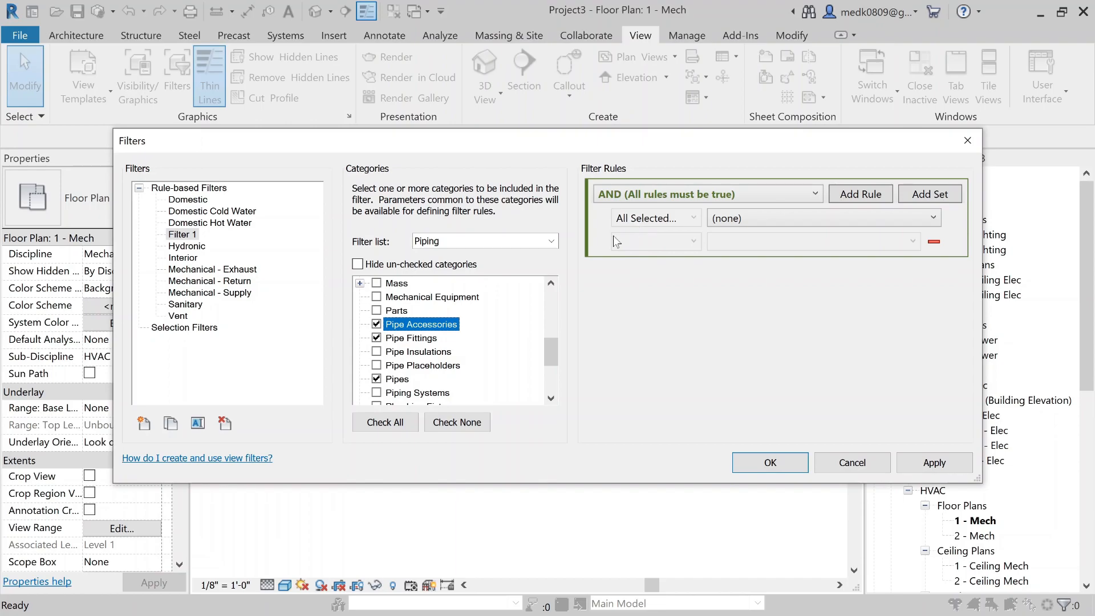
pyautogui.click(739, 218)
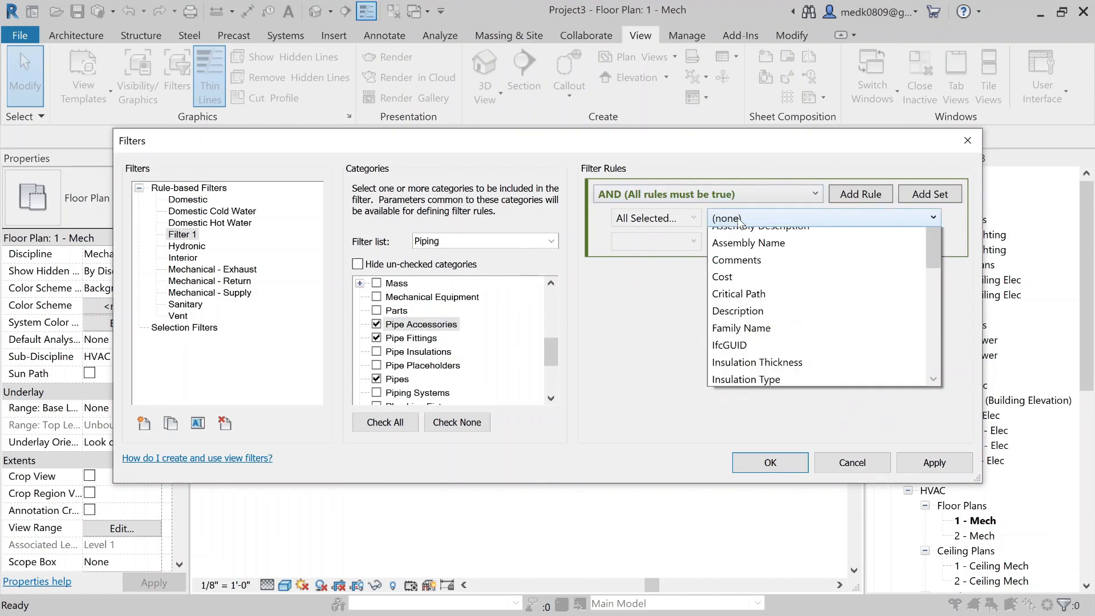
pyautogui.scroll(-5, 752, 342)
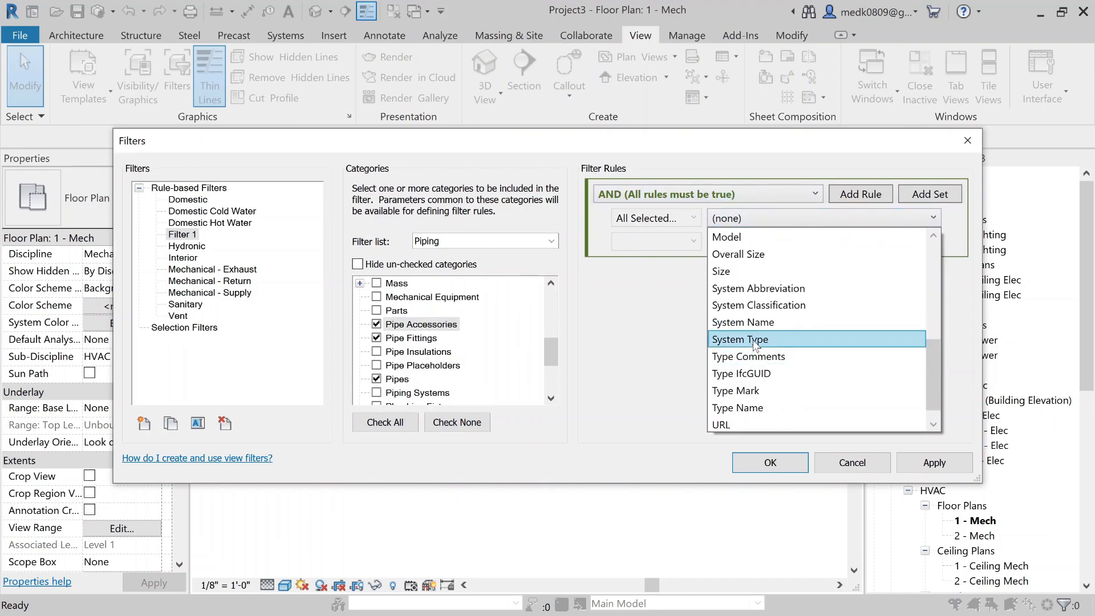
pyautogui.click(752, 339)
pyautogui.click(693, 241)
pyautogui.click(687, 261)
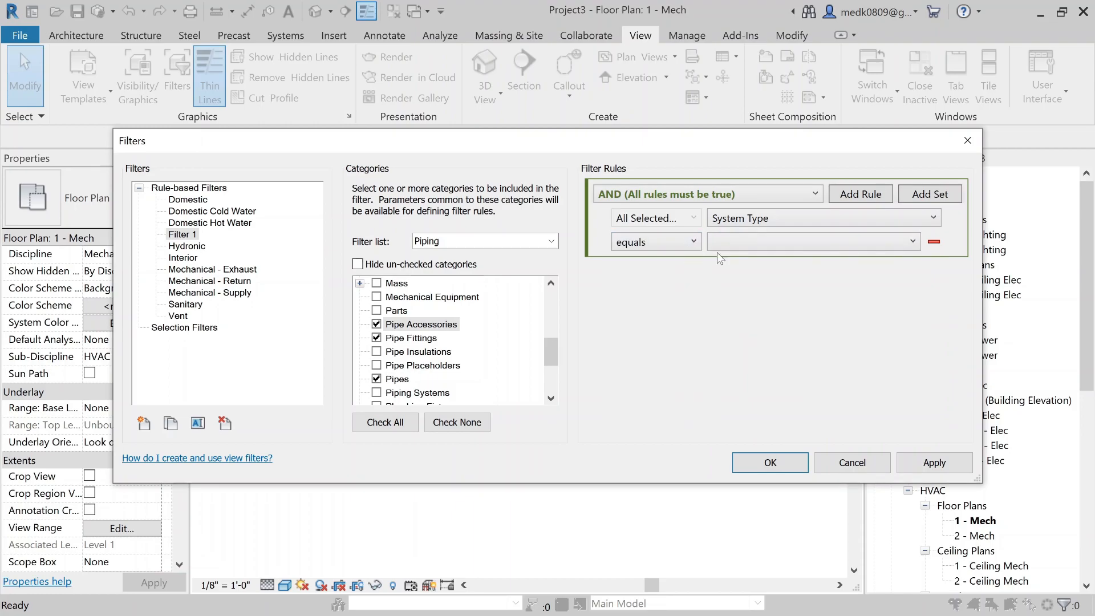
pyautogui.click(738, 241)
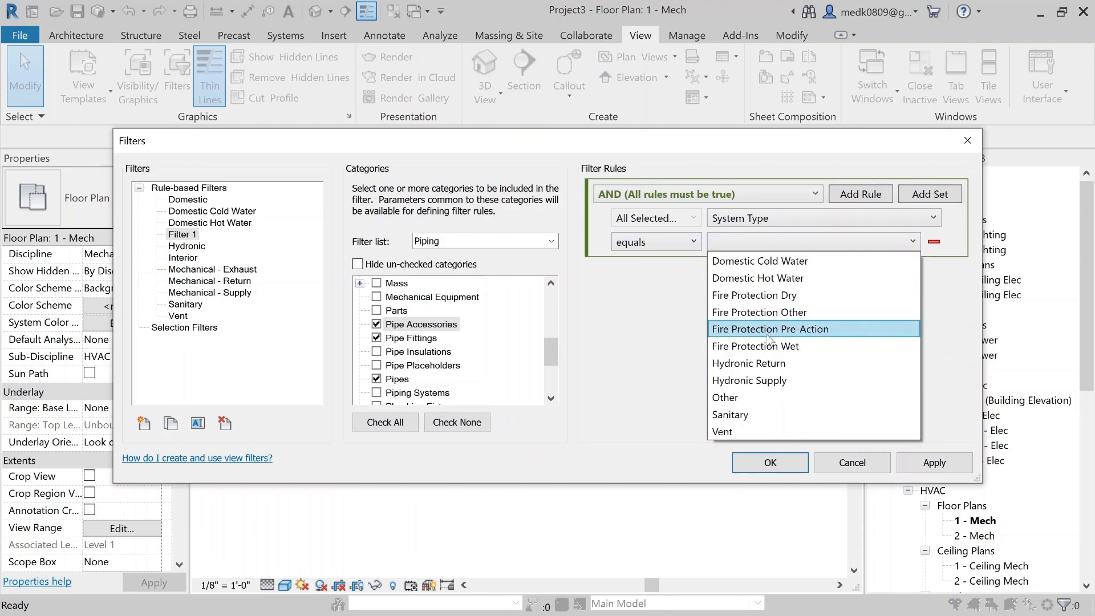
pyautogui.click(783, 380)
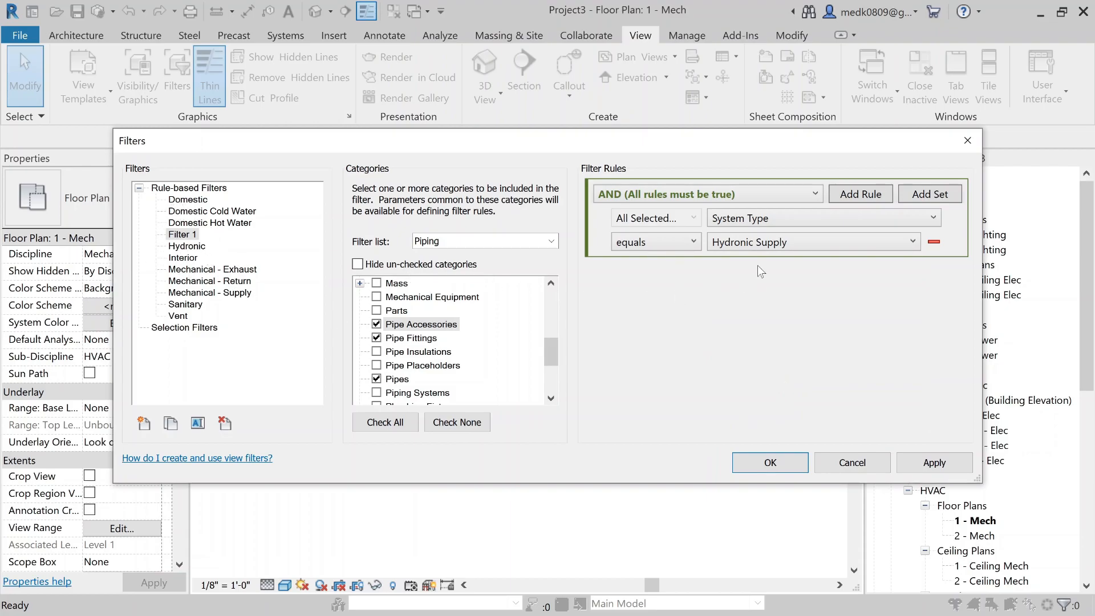
pyautogui.click(912, 468)
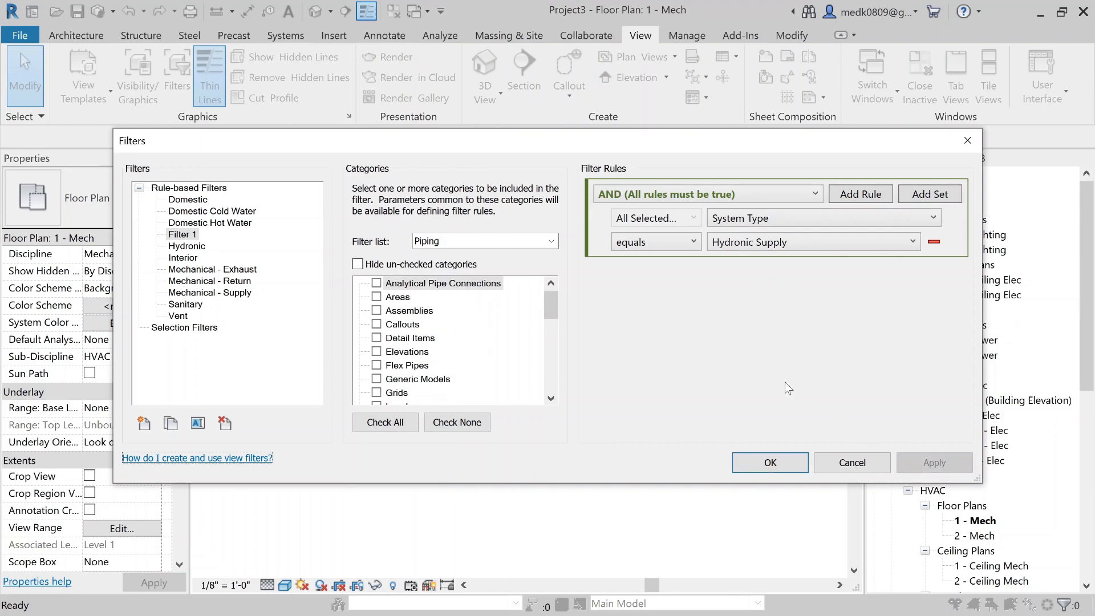
# Step: Create a rule-based filter named Filter 2 covering the Pipe Accessories, Pipe Fittings and Pipes categories
pyautogui.click(143, 422)
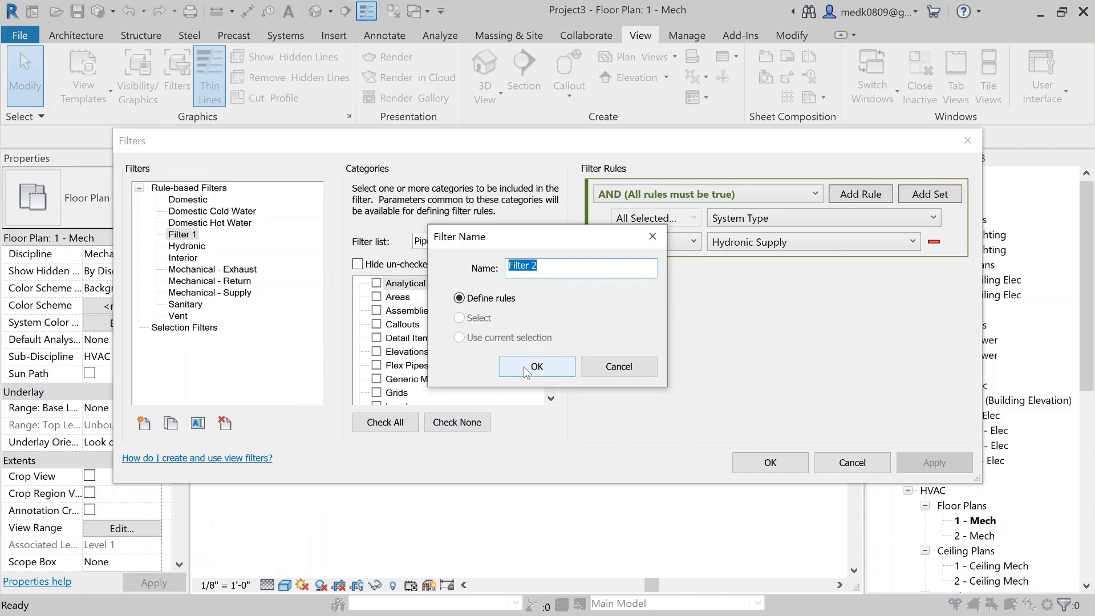
pyautogui.click(525, 370)
pyautogui.scroll(-4, 459, 359)
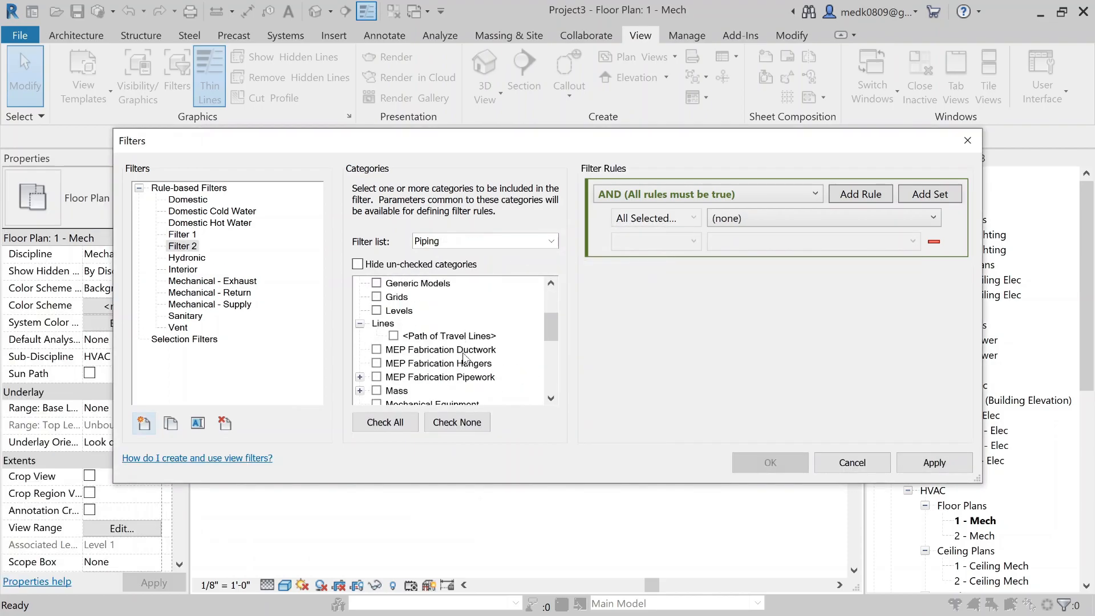
pyautogui.scroll(-2, 459, 358)
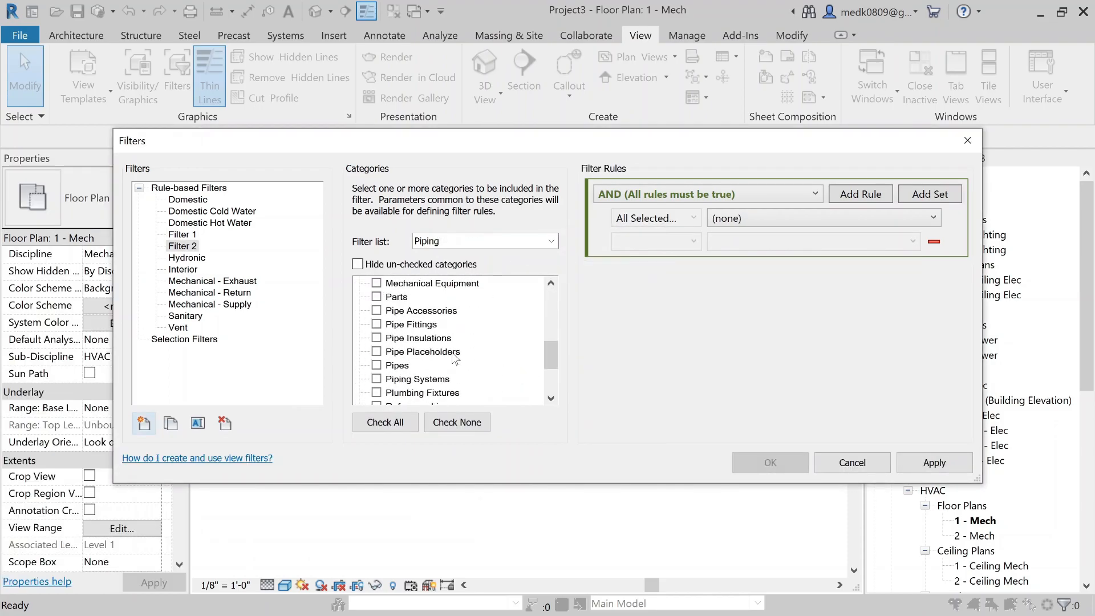
pyautogui.click(376, 324)
pyautogui.click(377, 311)
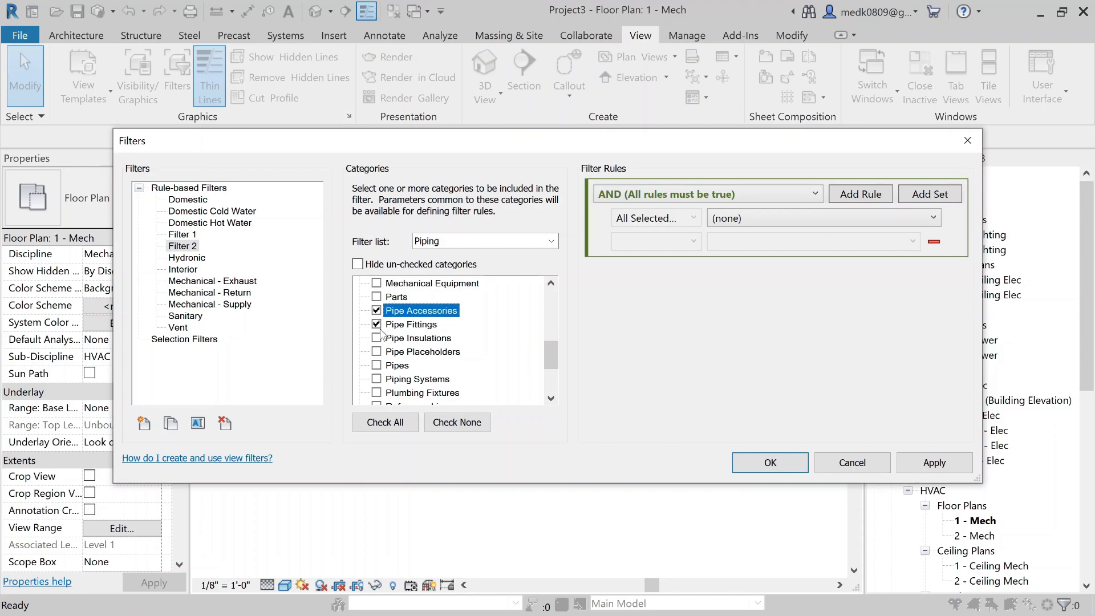
pyautogui.click(377, 366)
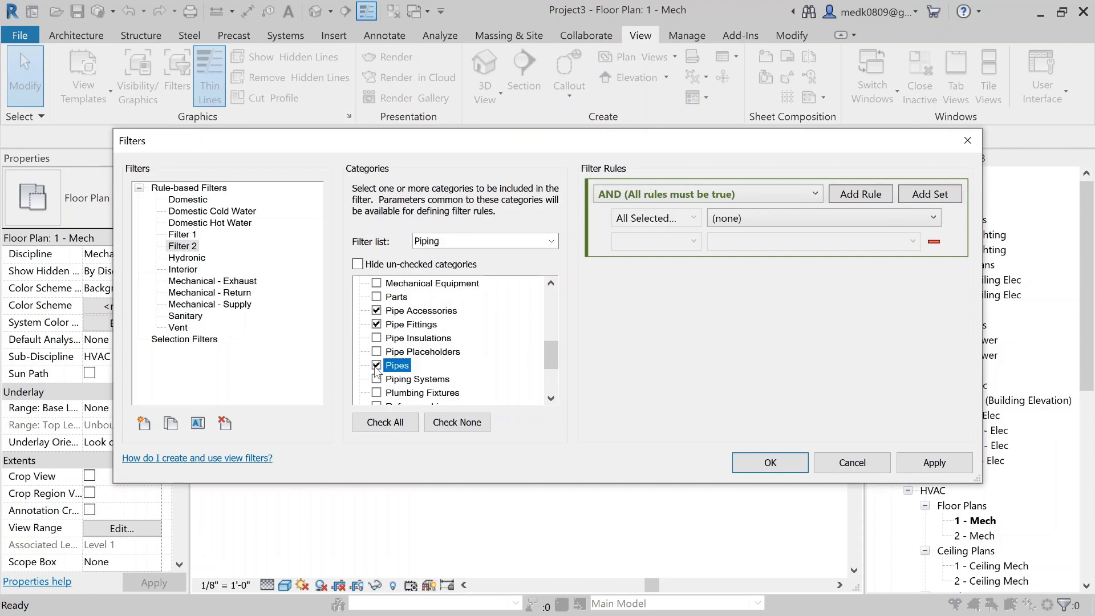
# Step: Give Filter 2 the rule System Type equals Hydronic Return, apply it and close the filter definitions
pyautogui.click(743, 217)
pyautogui.scroll(-9, 744, 288)
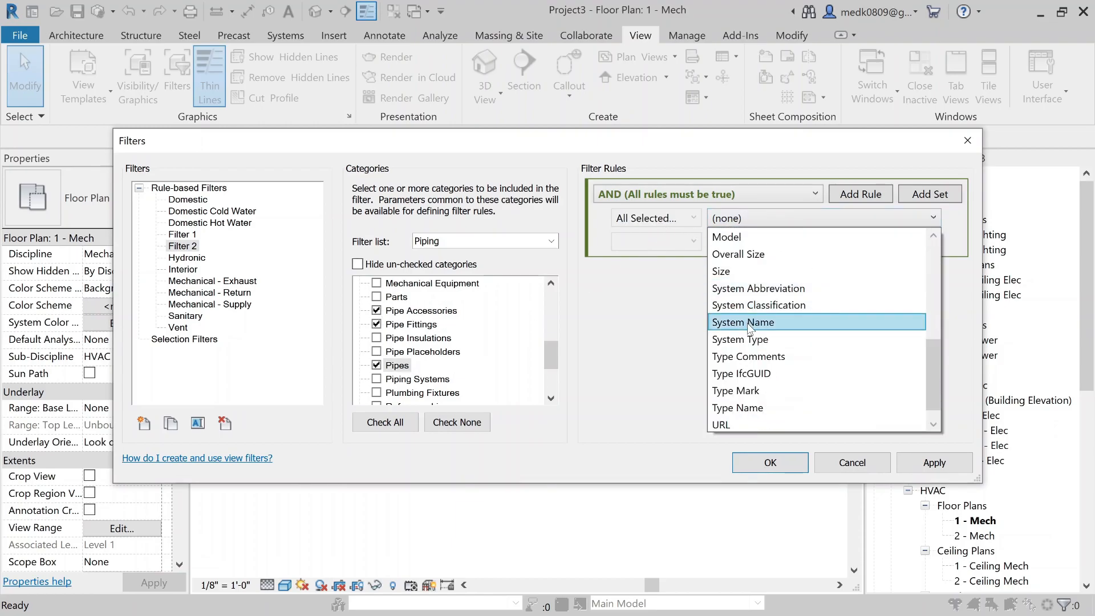
pyautogui.click(752, 341)
pyautogui.click(694, 242)
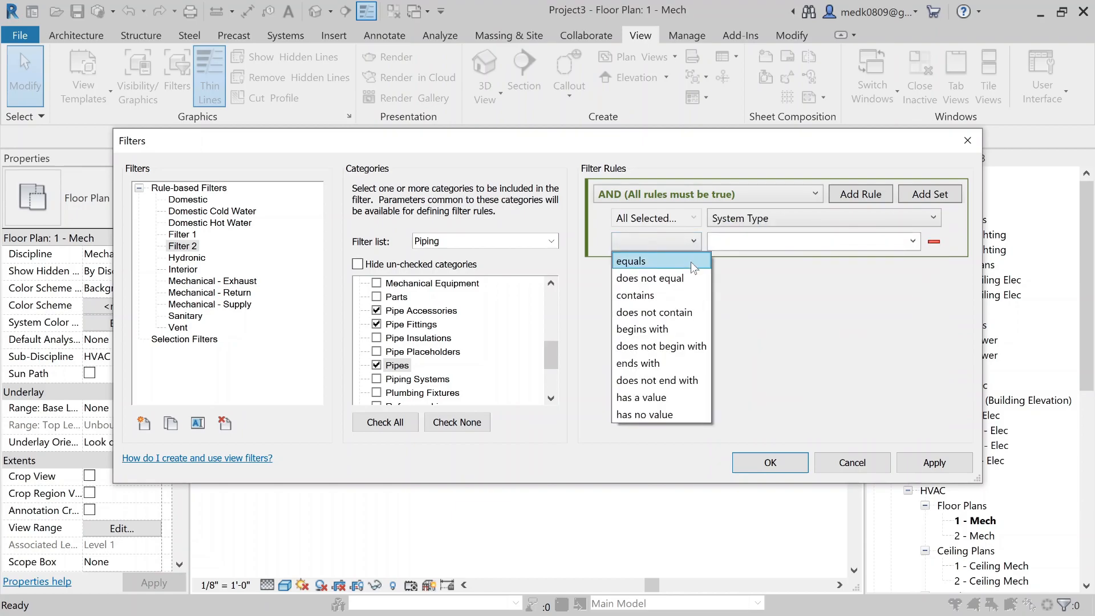
pyautogui.click(690, 262)
pyautogui.click(730, 240)
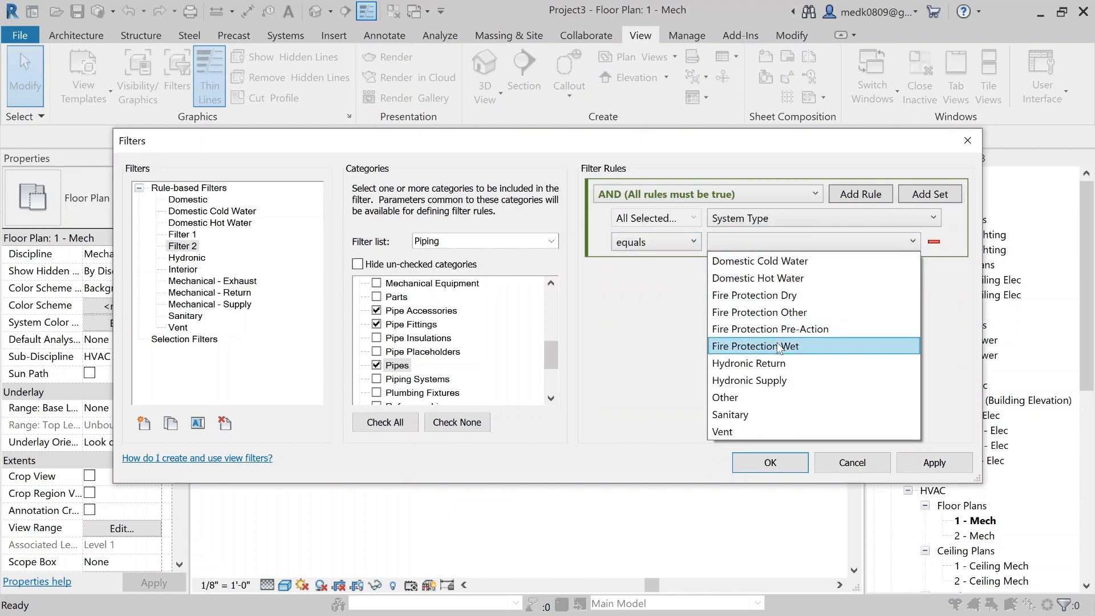
pyautogui.click(789, 368)
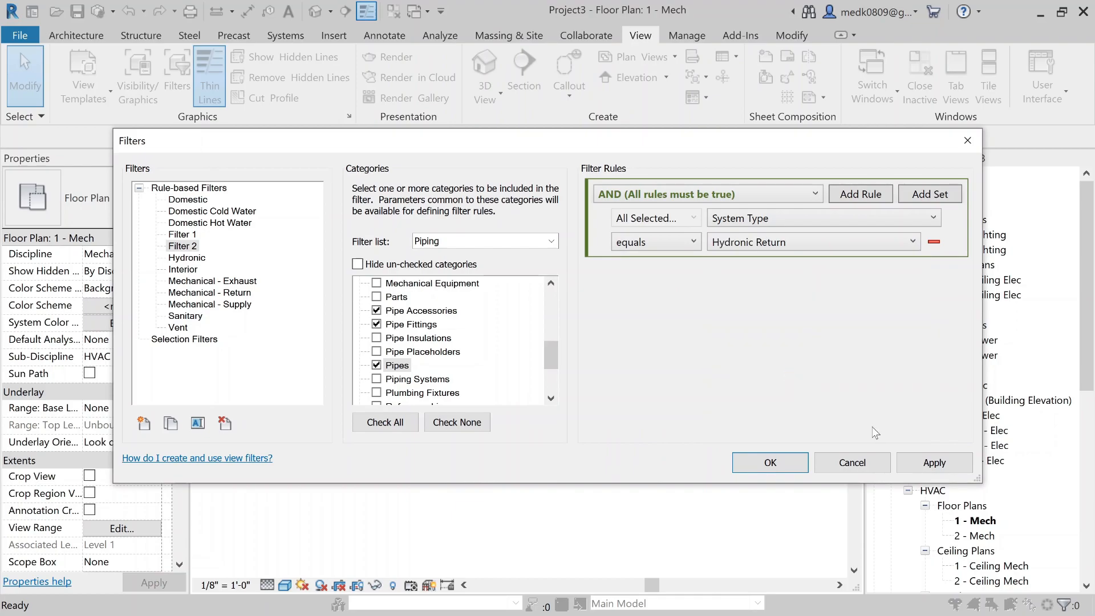
pyautogui.click(934, 462)
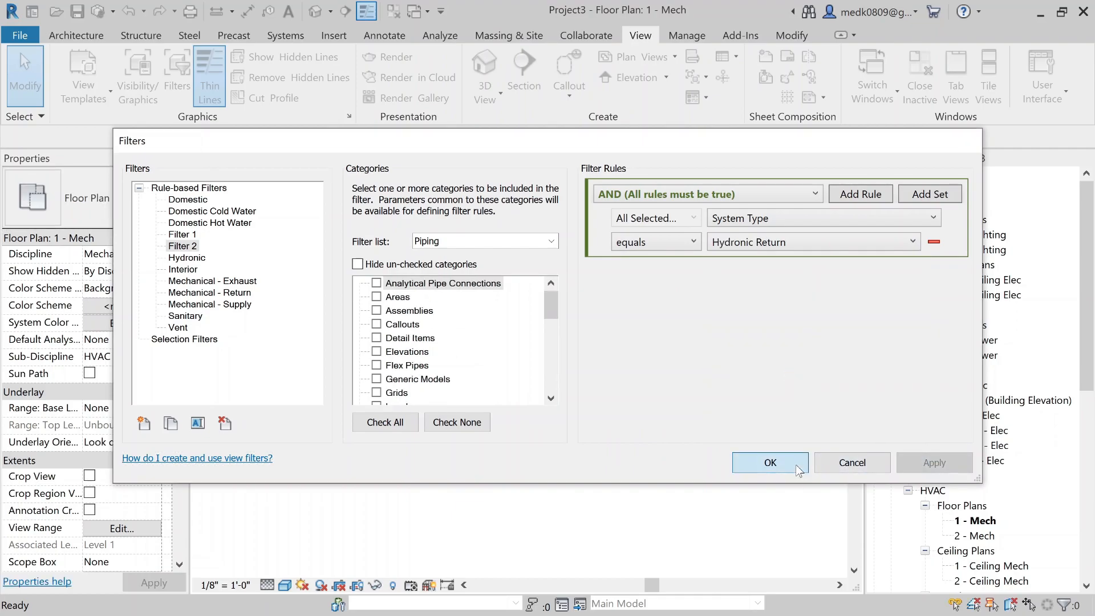
pyautogui.click(799, 464)
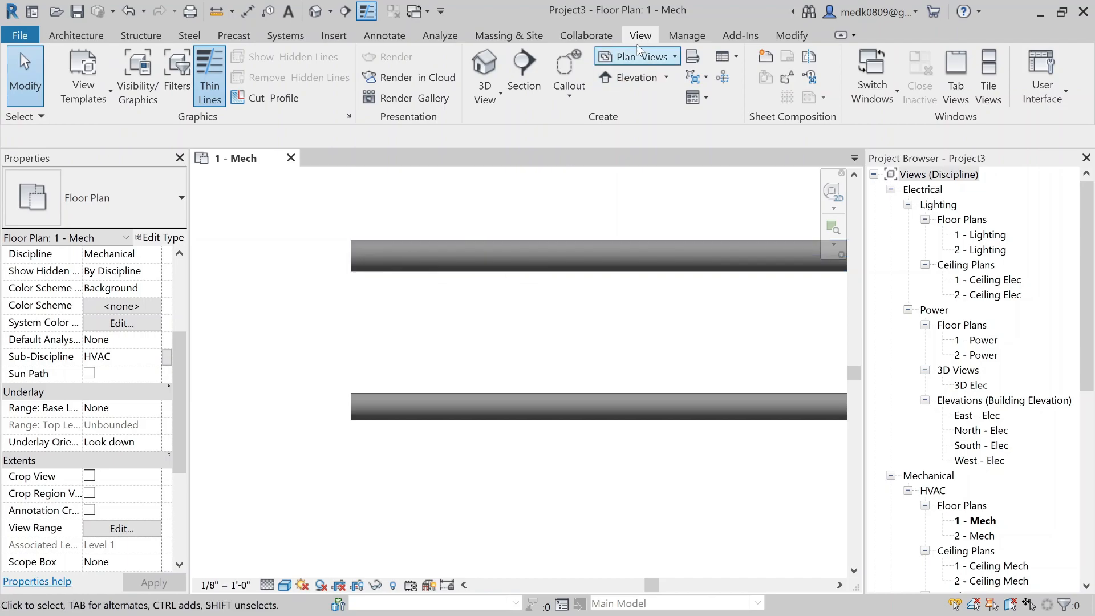
# Step: Remove the Vent, Sanitary and Domestic filters from the visibility/graphic overrides of the 1 - Mech floor plan
pyautogui.click(146, 81)
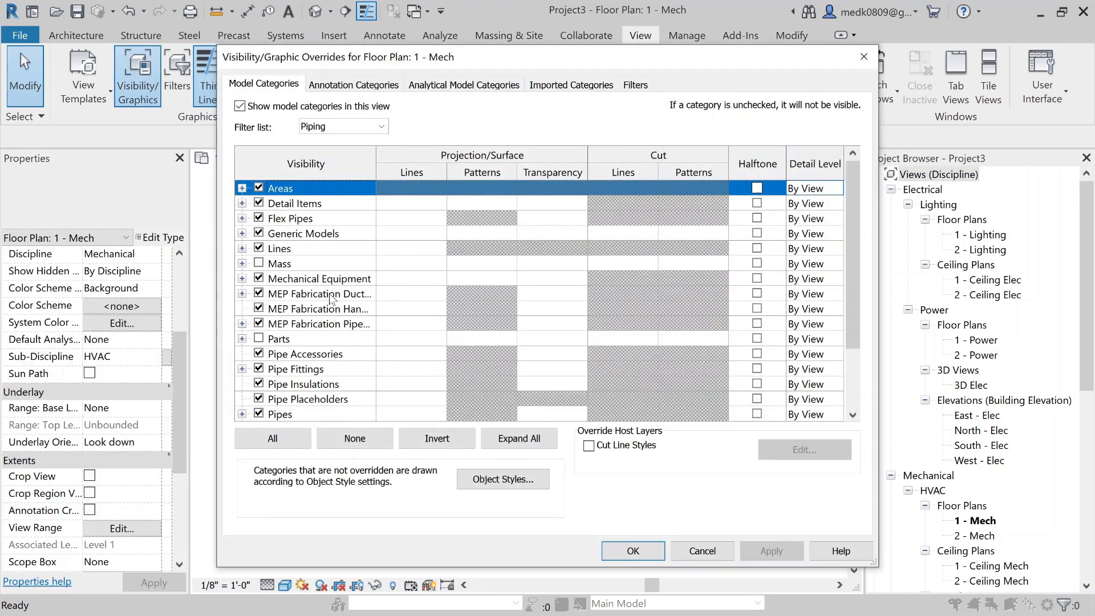
pyautogui.click(633, 86)
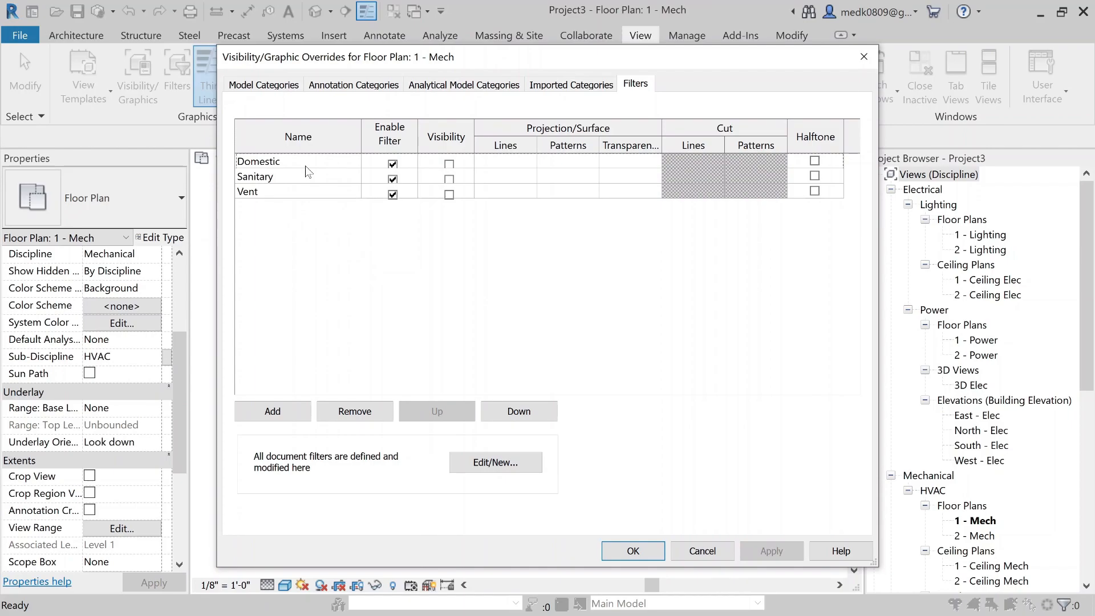
pyautogui.click(303, 192)
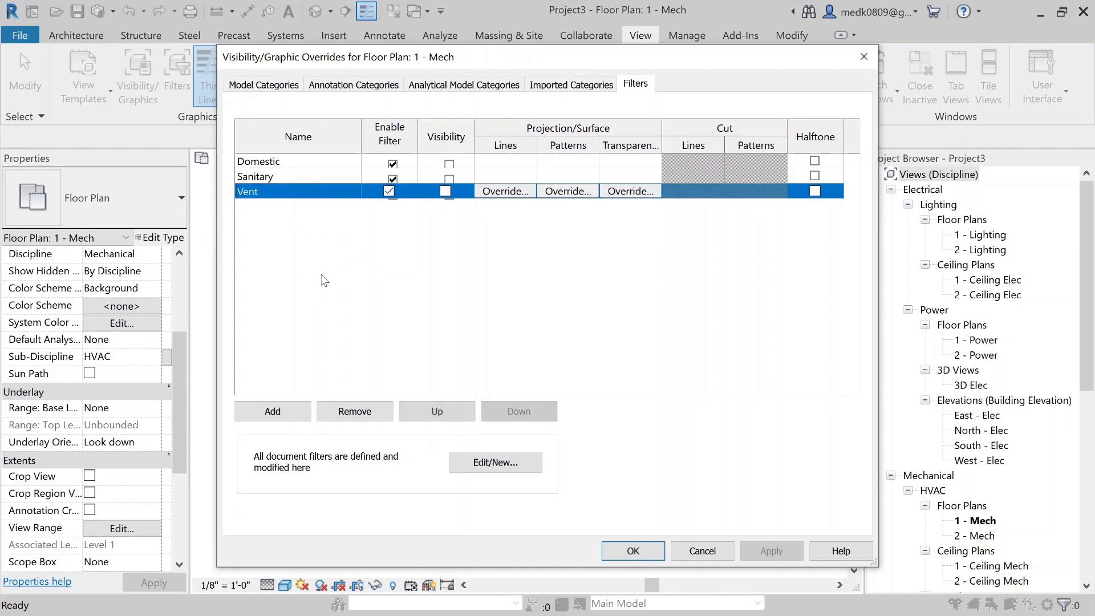
pyautogui.click(355, 411)
pyautogui.click(292, 179)
pyautogui.click(355, 411)
pyautogui.click(319, 159)
pyautogui.click(379, 417)
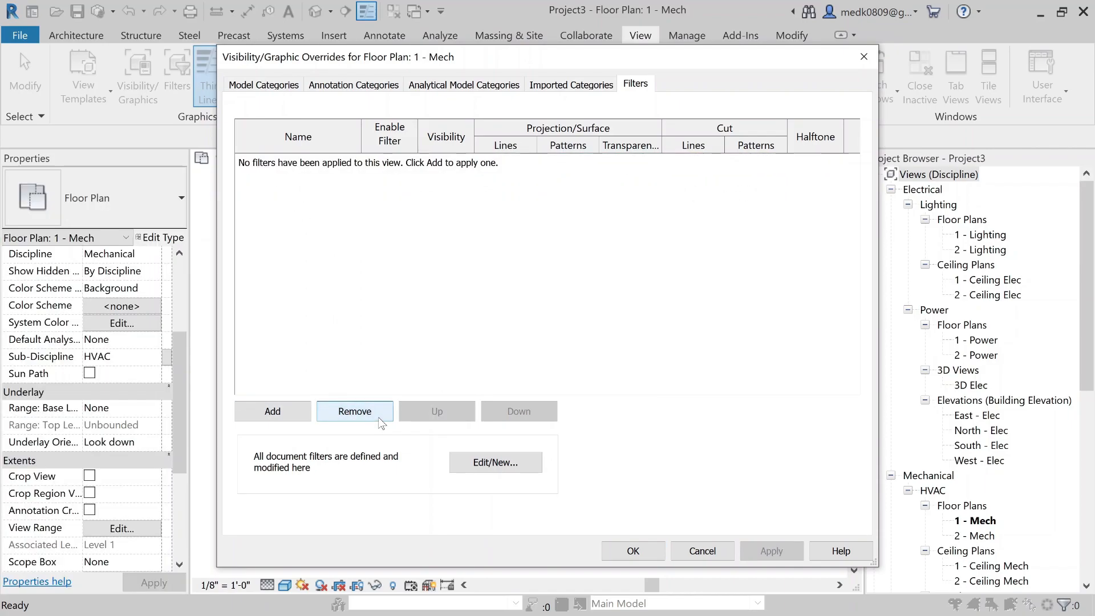
# Step: Add Filter 1 and Filter 2 to the 1 - Mech view's visibility/graphic overrides
pyautogui.click(269, 412)
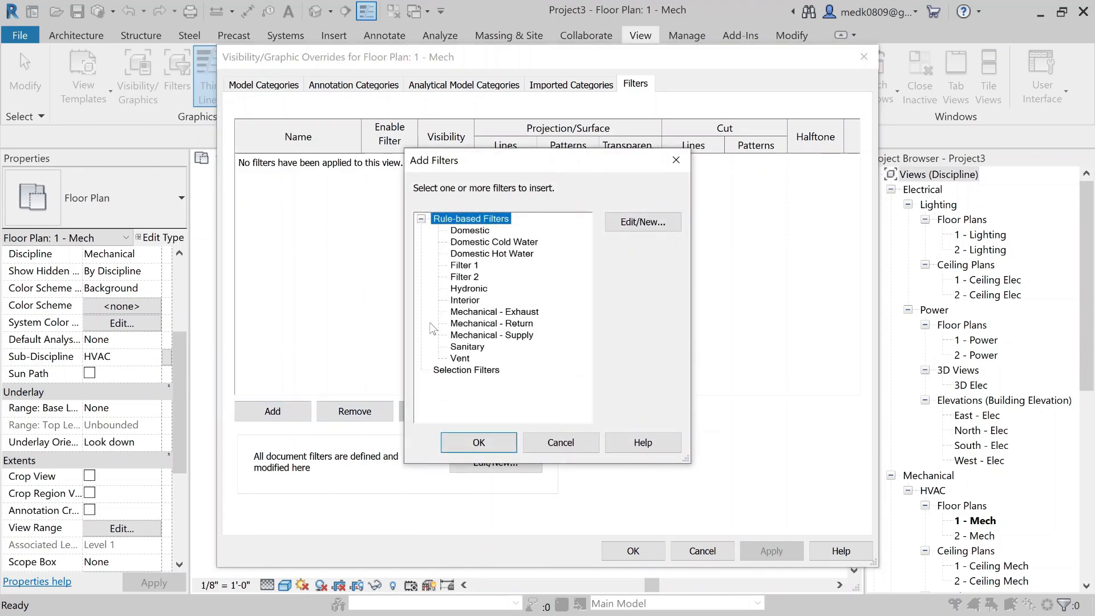
pyautogui.click(468, 267)
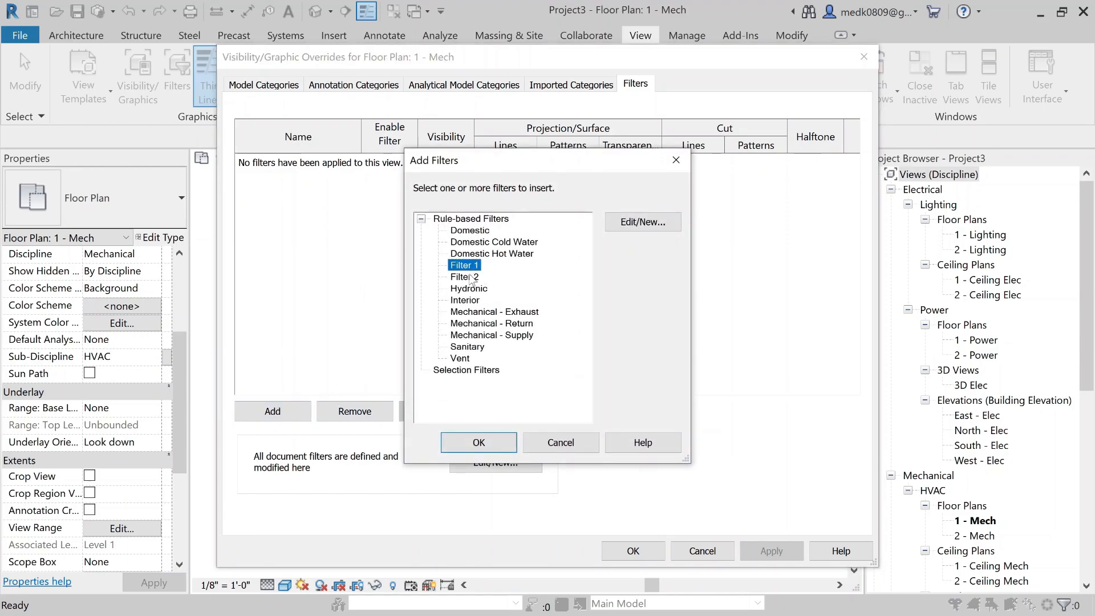
pyautogui.keyDown('ctrl'); pyautogui.click(464, 277); pyautogui.keyUp('ctrl')
pyautogui.click(478, 442)
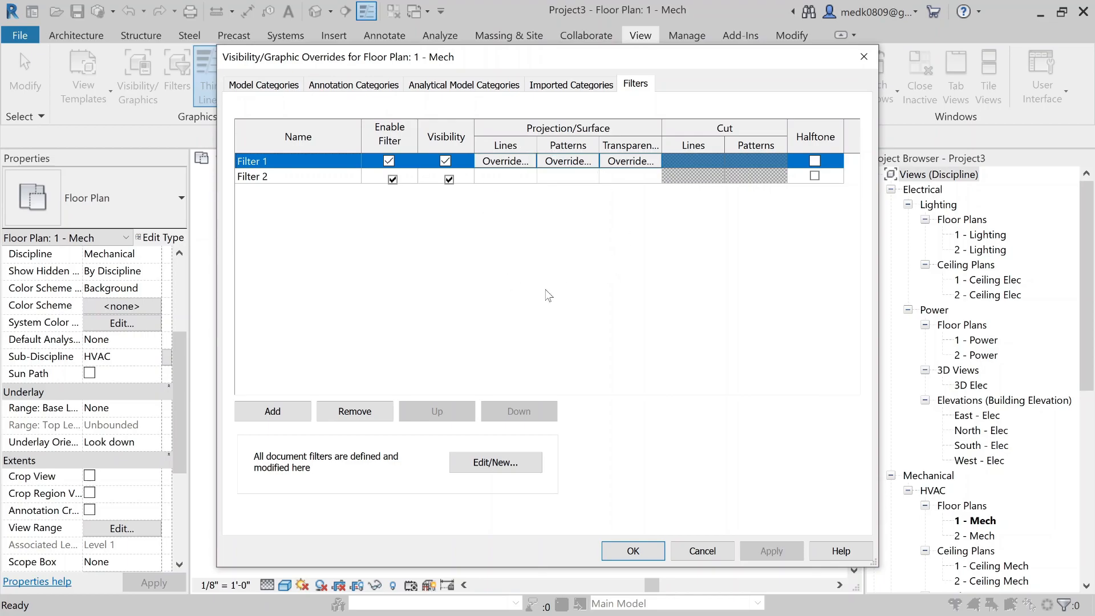
# Step: Override Filter 1's projection/surface foreground pattern with a green solid fill
pyautogui.click(568, 161)
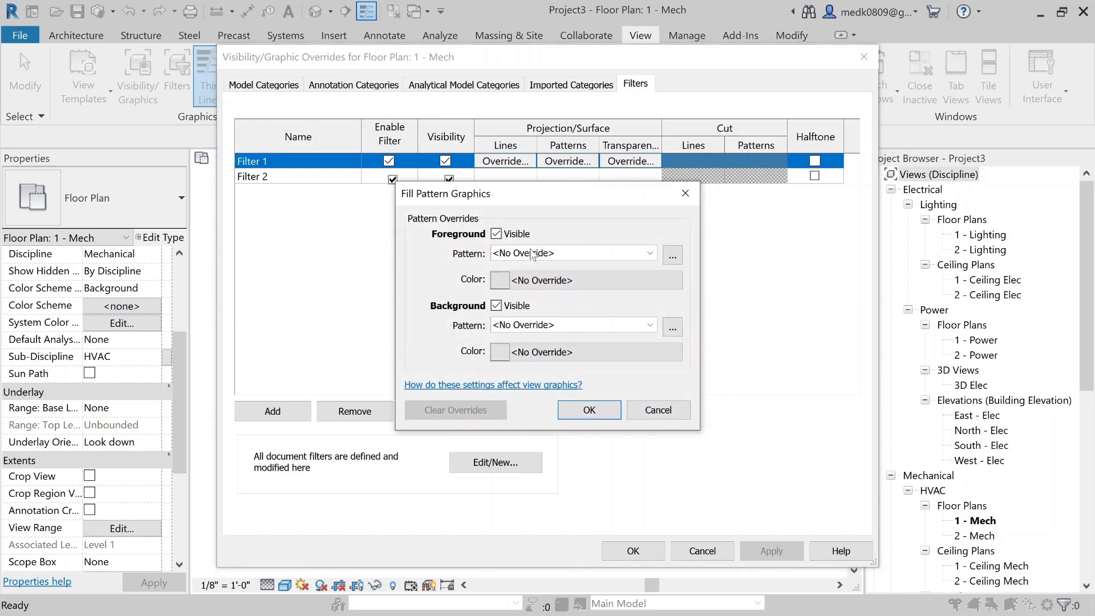
pyautogui.click(548, 273)
pyautogui.click(422, 223)
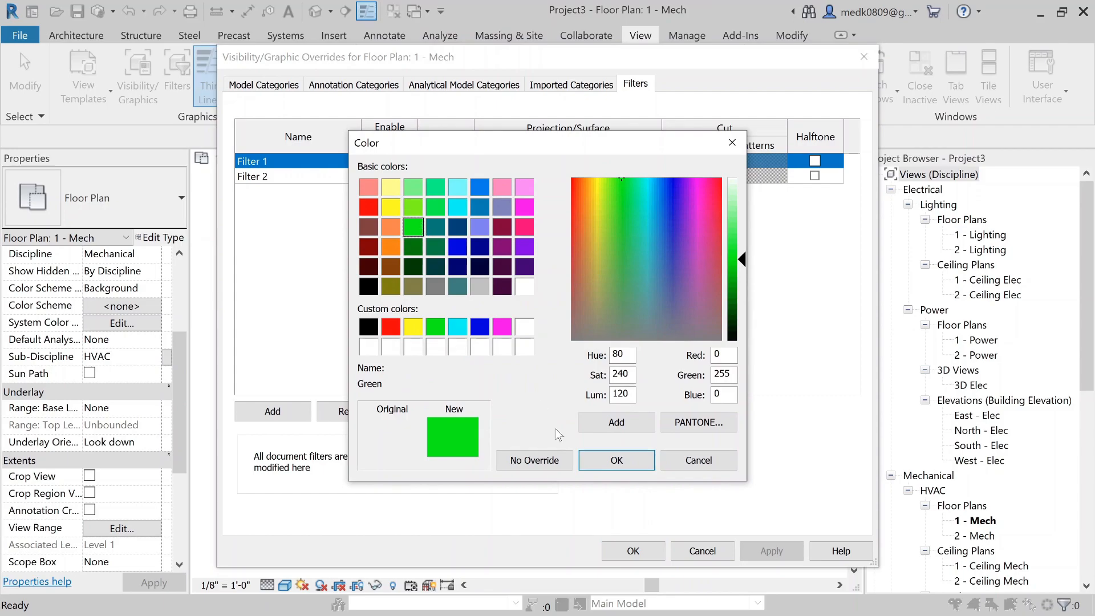
pyautogui.click(588, 461)
pyautogui.click(565, 253)
pyautogui.click(549, 19)
# Step: Set Filter 1's background pattern override to solid fill in the same basic green and accept the pattern overrides
pyautogui.click(518, 320)
pyautogui.click(528, 23)
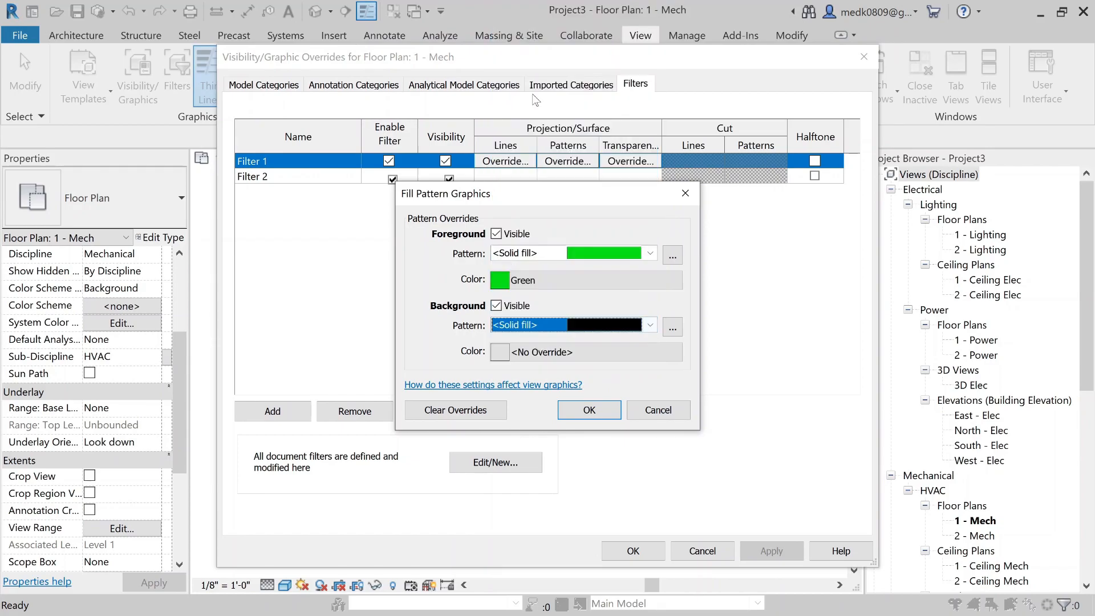
pyautogui.click(521, 352)
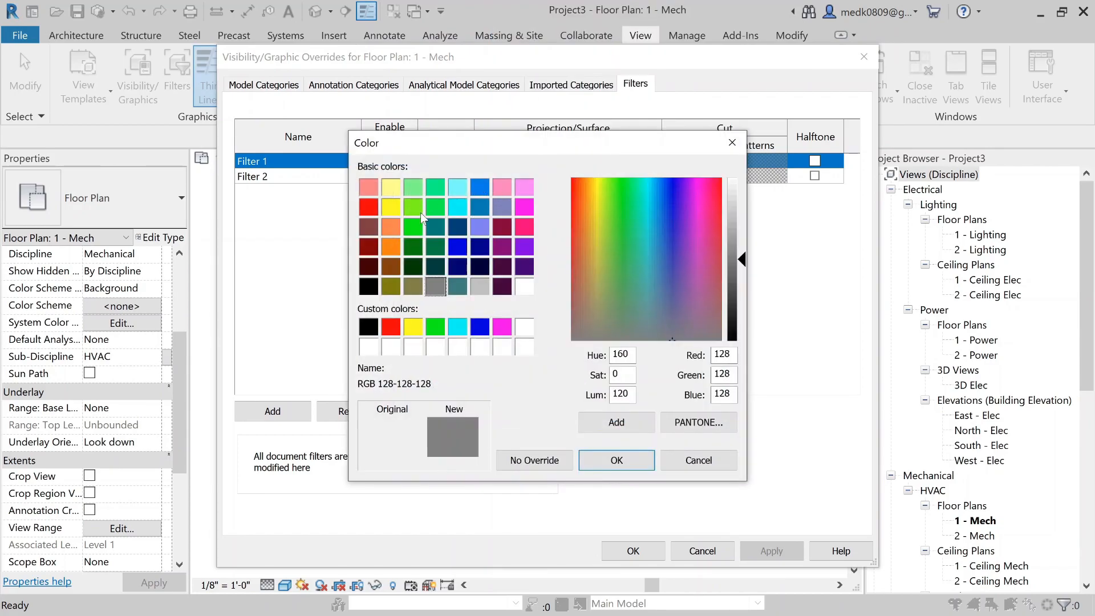
pyautogui.click(413, 226)
pyautogui.click(612, 460)
pyautogui.click(591, 410)
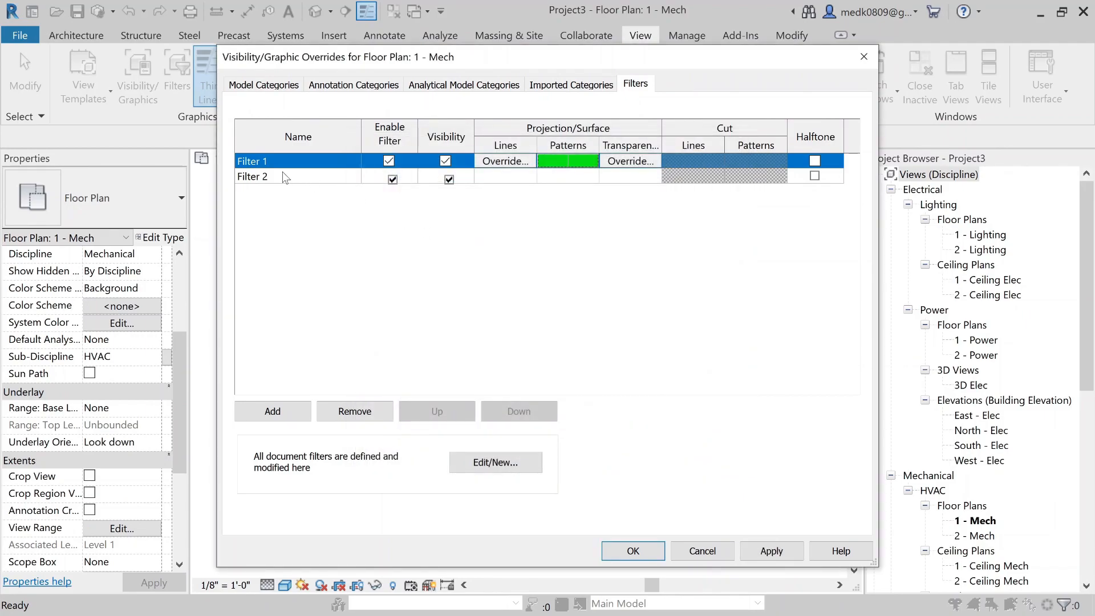
# Step: Override Filter 2's projection/surface foreground pattern with a yellow solid fill
pyautogui.click(558, 178)
pyautogui.click(567, 176)
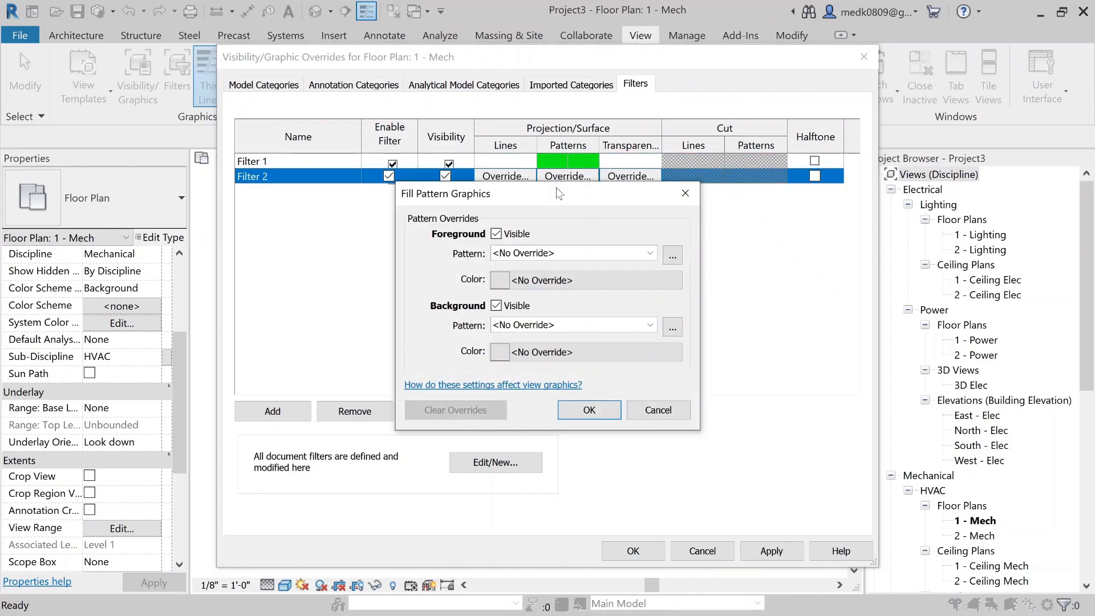
pyautogui.click(555, 255)
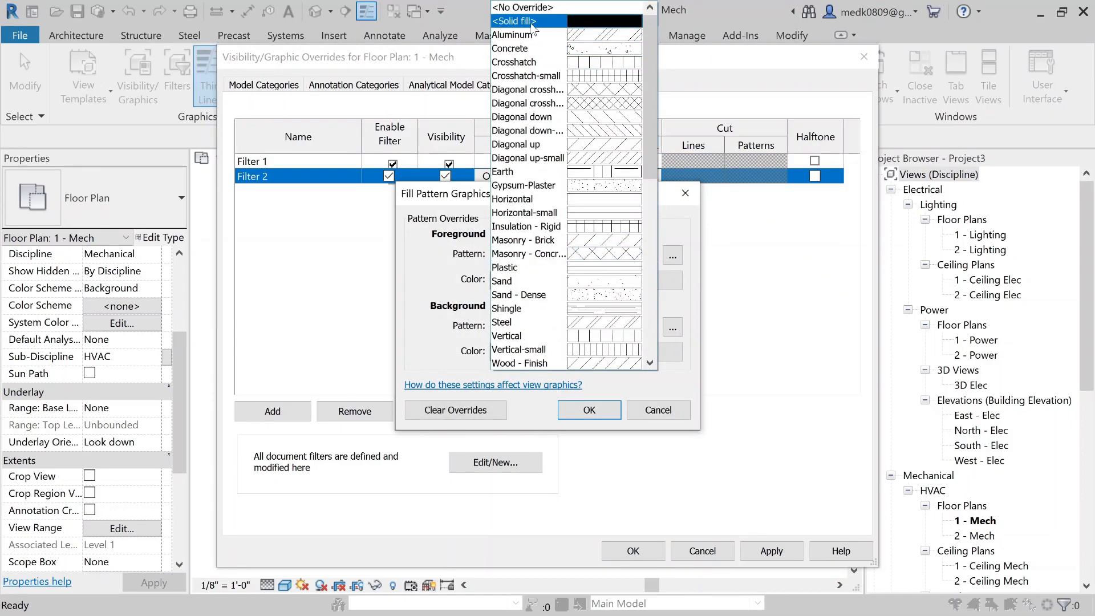
pyautogui.click(556, 20)
pyautogui.click(541, 280)
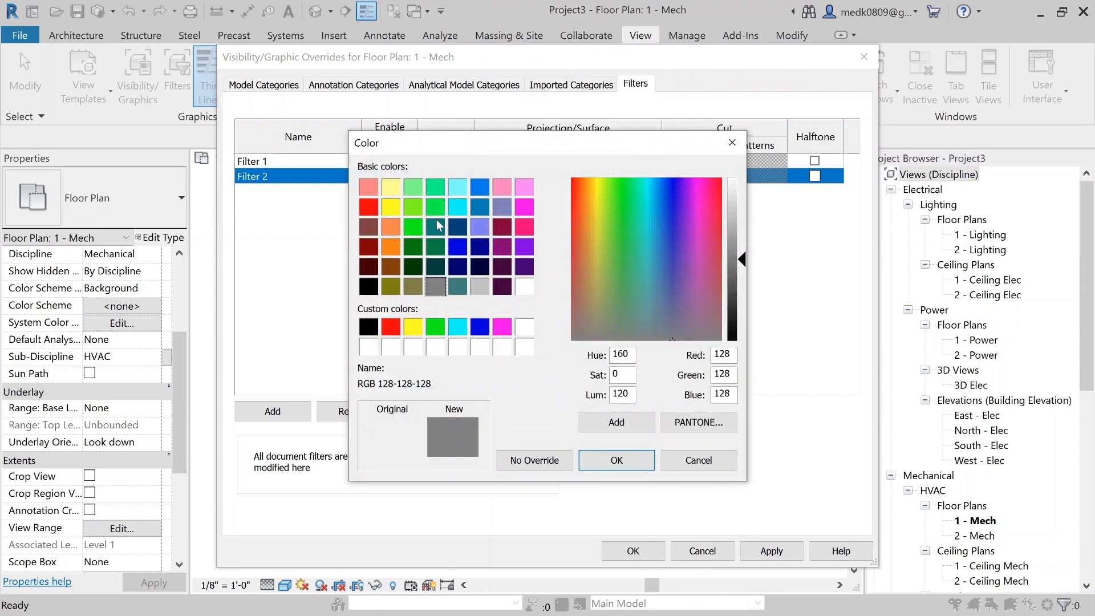
pyautogui.click(390, 211)
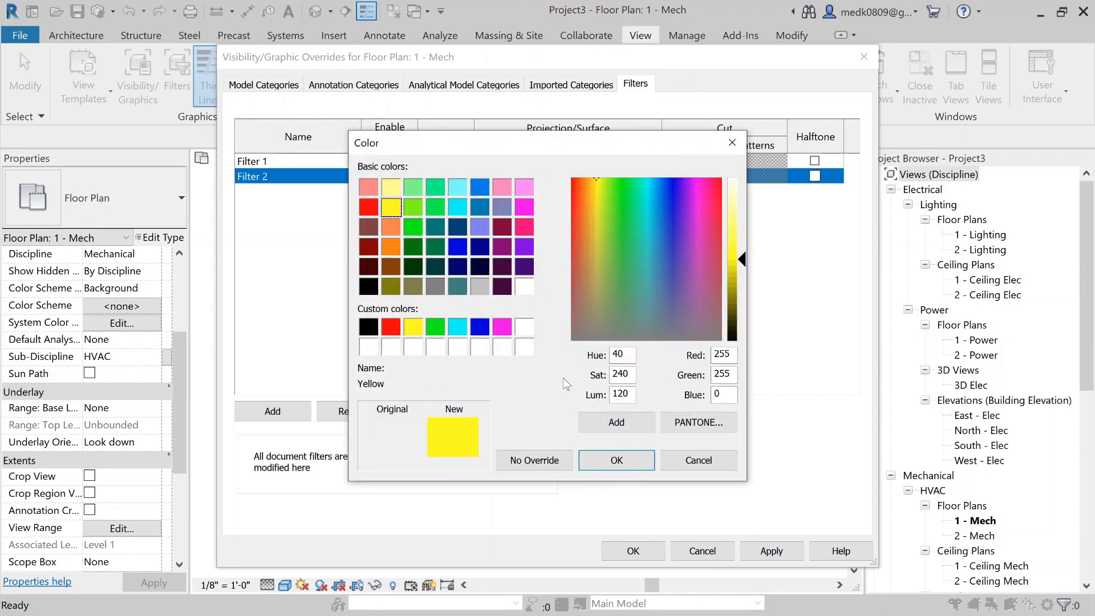
pyautogui.click(611, 464)
# Step: Override Filter 2's projection/surface background pattern with a yellow solid fill and apply the overrides to the 1 - Mech view
pyautogui.click(556, 323)
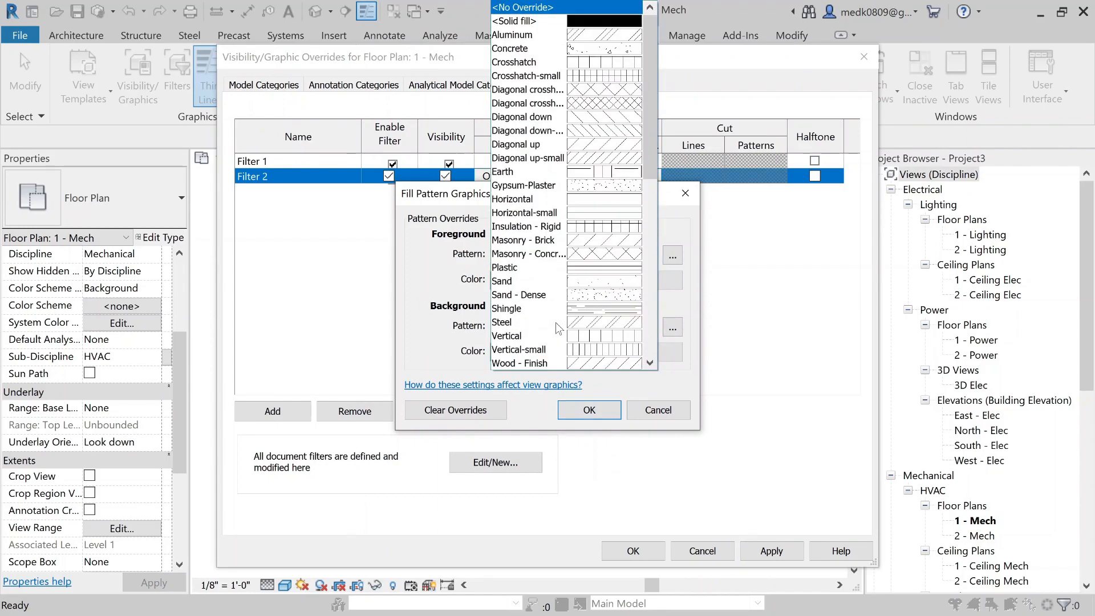
pyautogui.click(522, 20)
pyautogui.click(537, 354)
pyautogui.click(390, 206)
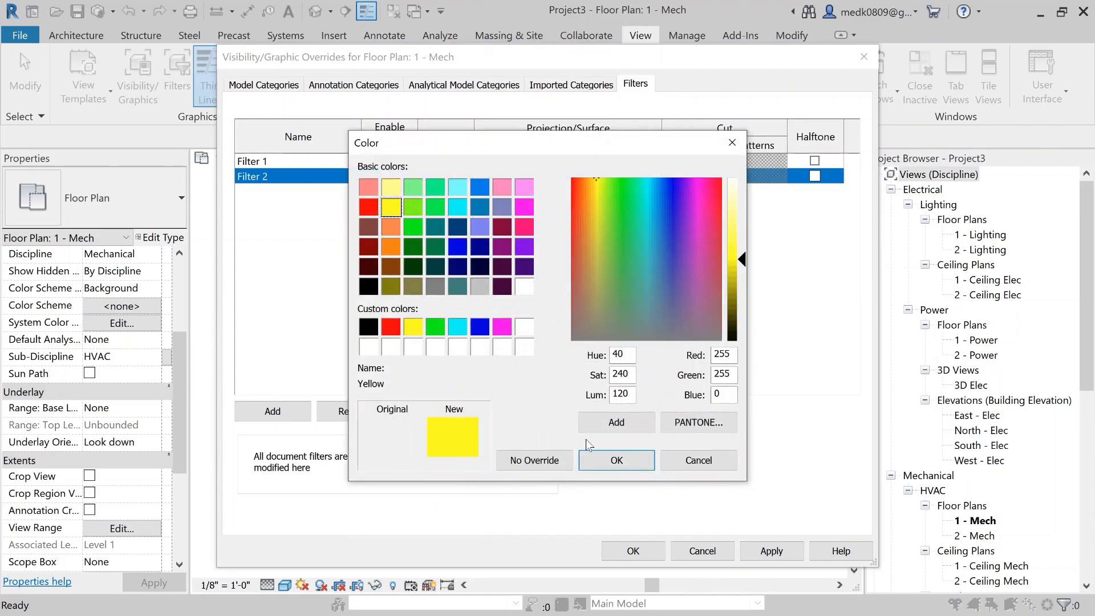
pyautogui.click(608, 465)
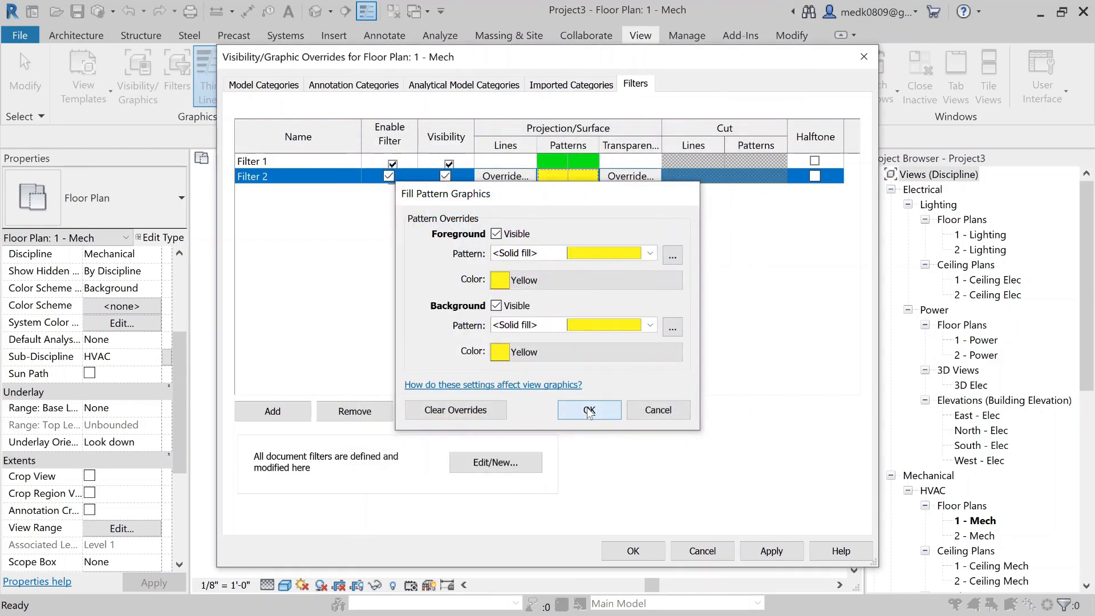
pyautogui.click(593, 411)
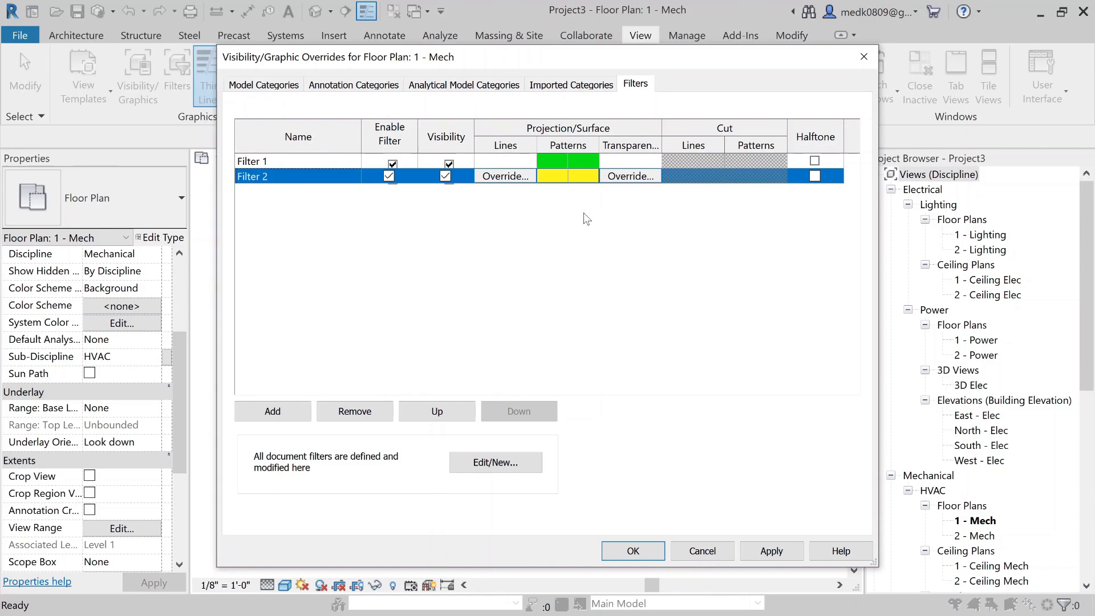
pyautogui.click(753, 551)
pyautogui.click(651, 550)
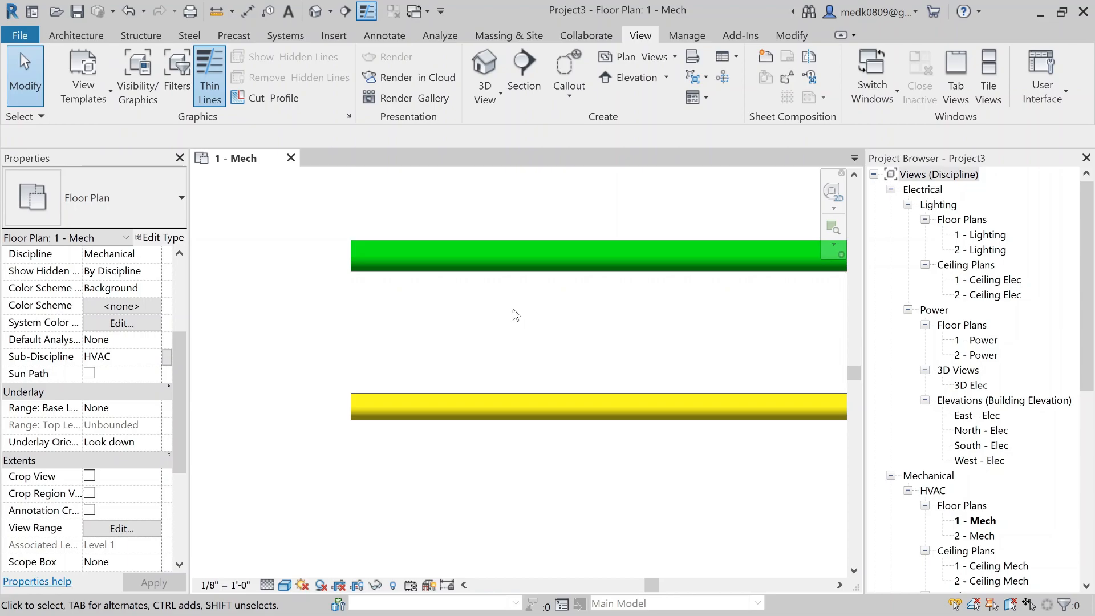
# Step: Turn on shadows in the 1 - Mech floor plan
pyautogui.scroll(-2, 517, 315)
pyautogui.moveTo(629, 325); pyautogui.dragTo(591, 284, button='middle')
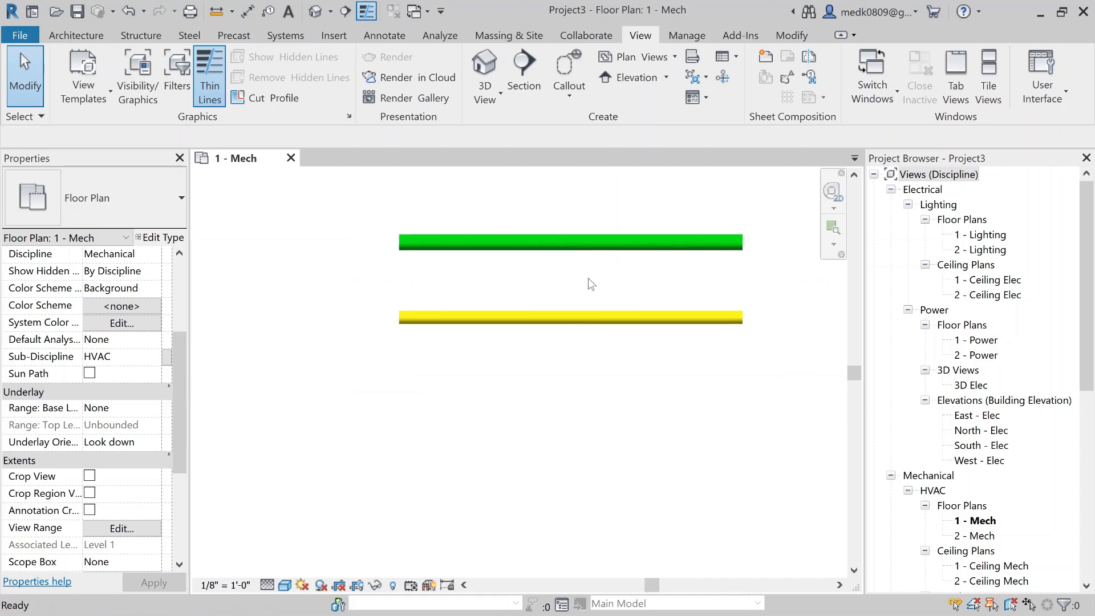
pyautogui.click(320, 586)
pyautogui.scroll(-4, 375, 343)
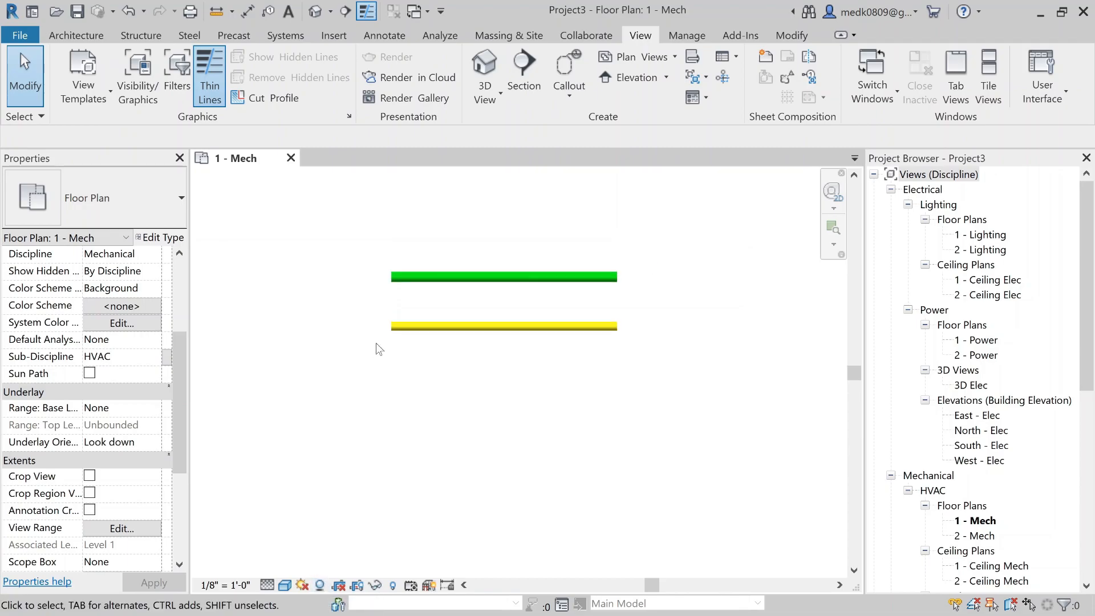
pyautogui.scroll(3, 612, 334)
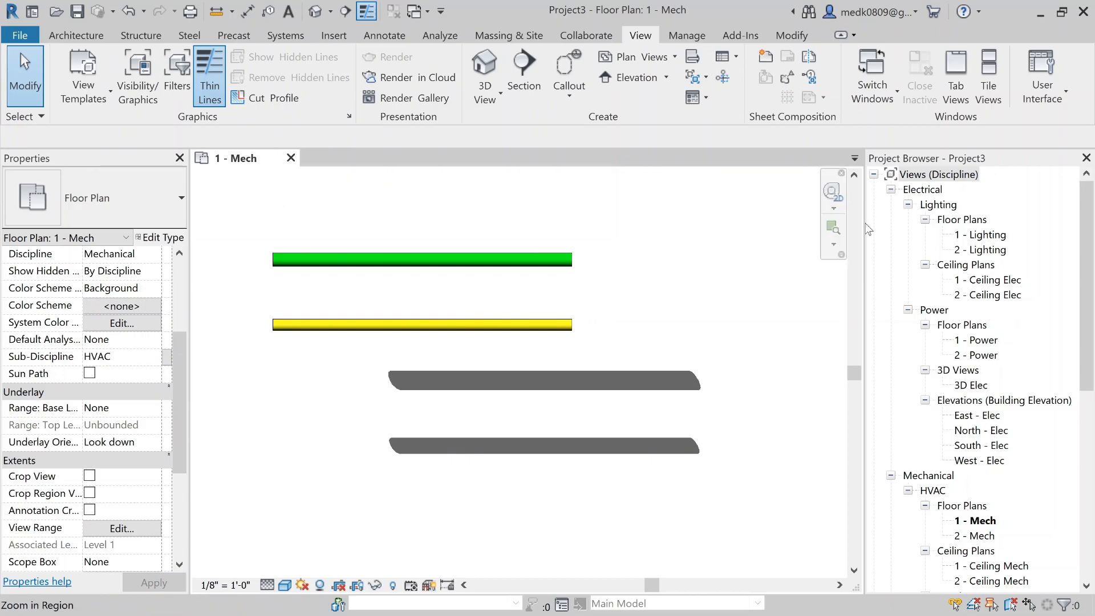
# Step: Draw a horizontal 10" Hydronic Supply pipe at 9' 0" middle elevation in the 2 - Mech floor plan
pyautogui.scroll(-2, 944, 441)
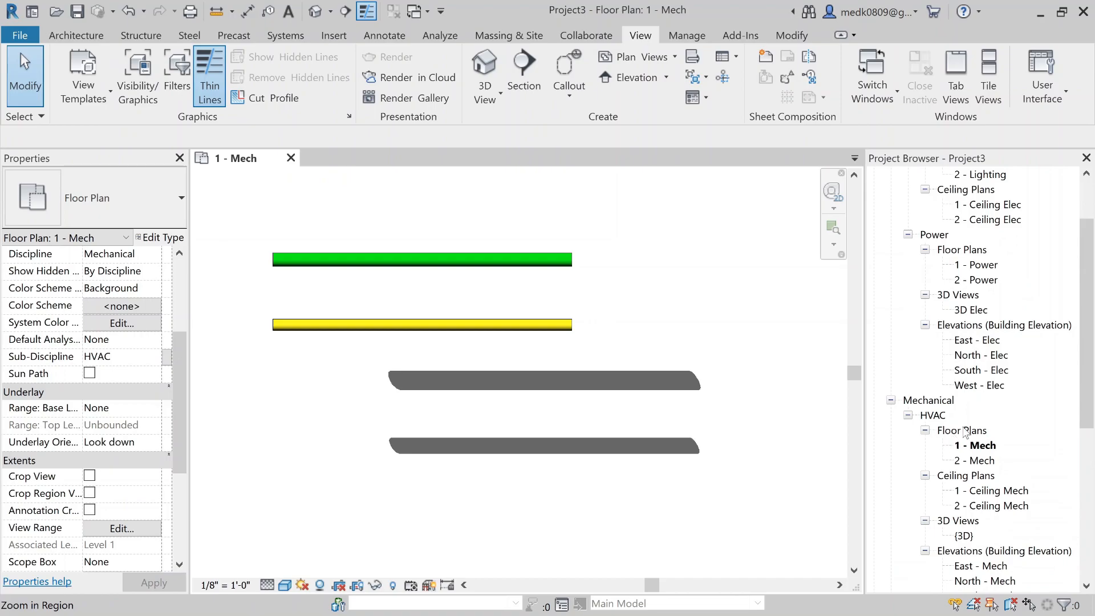
pyautogui.doubleClick(983, 461)
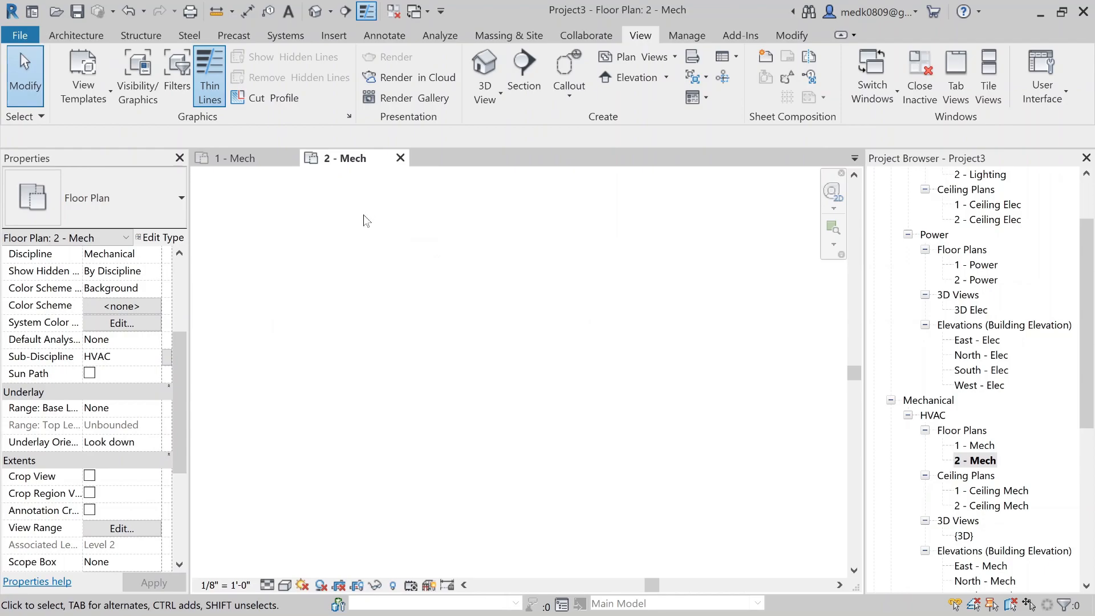
pyautogui.click(287, 35)
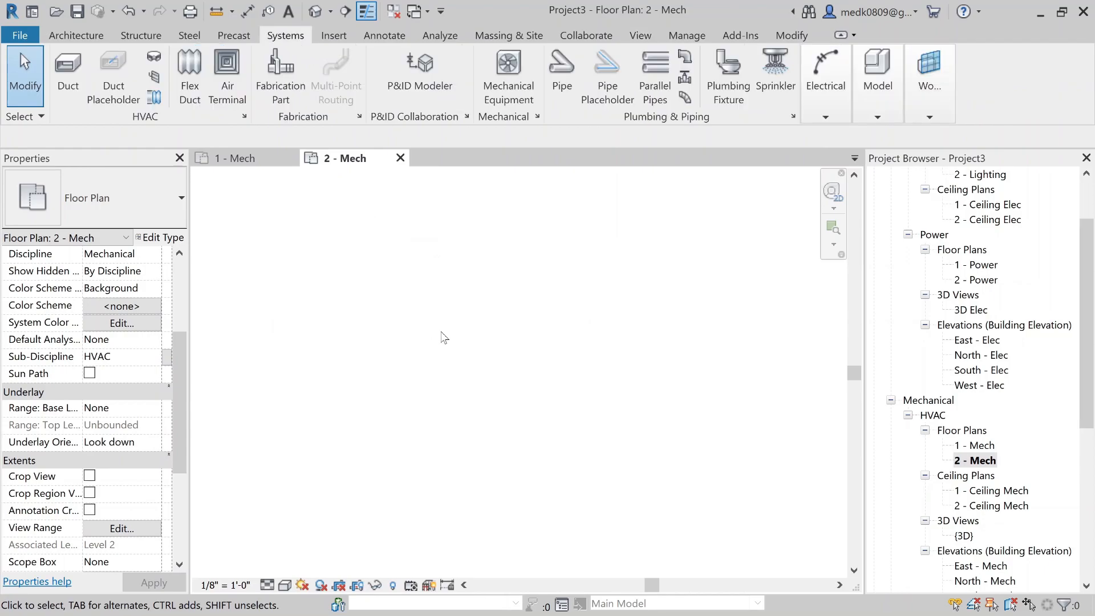
pyautogui.click(560, 91)
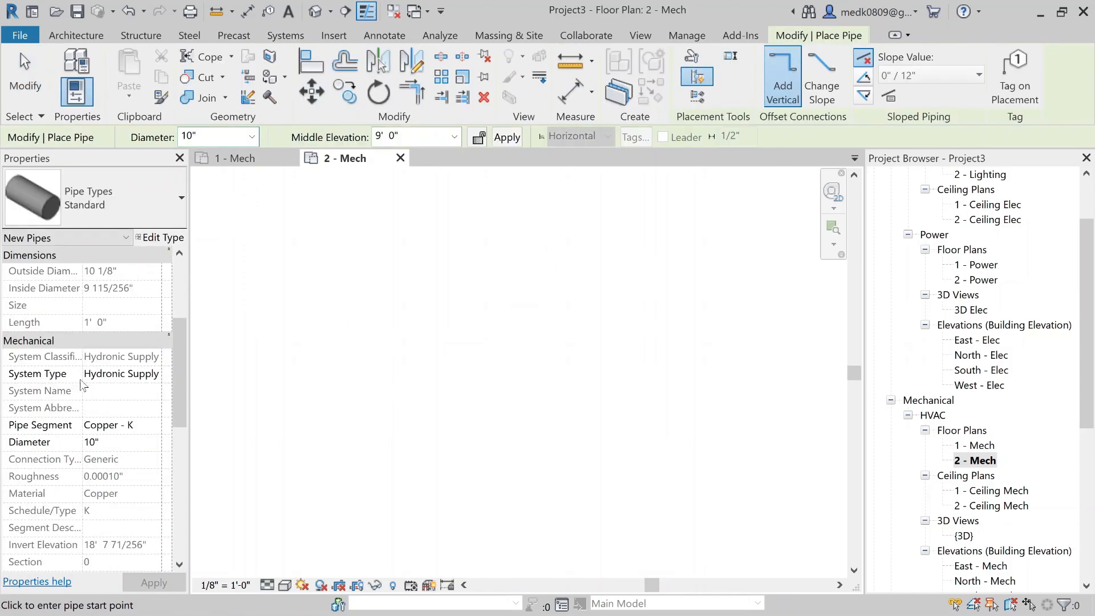
pyautogui.click(305, 343)
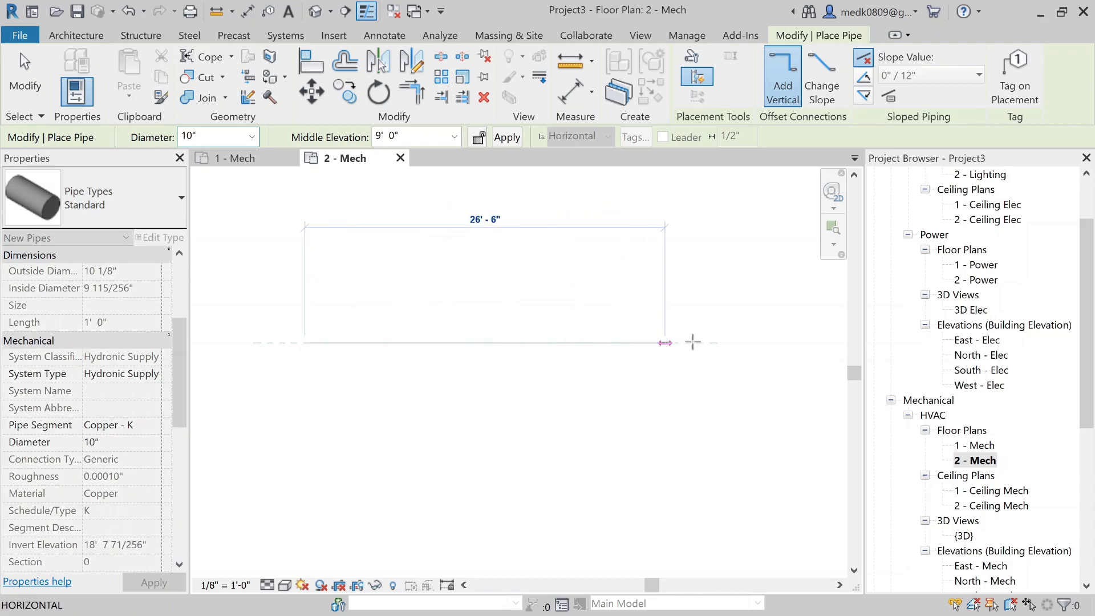
pyautogui.click(713, 342)
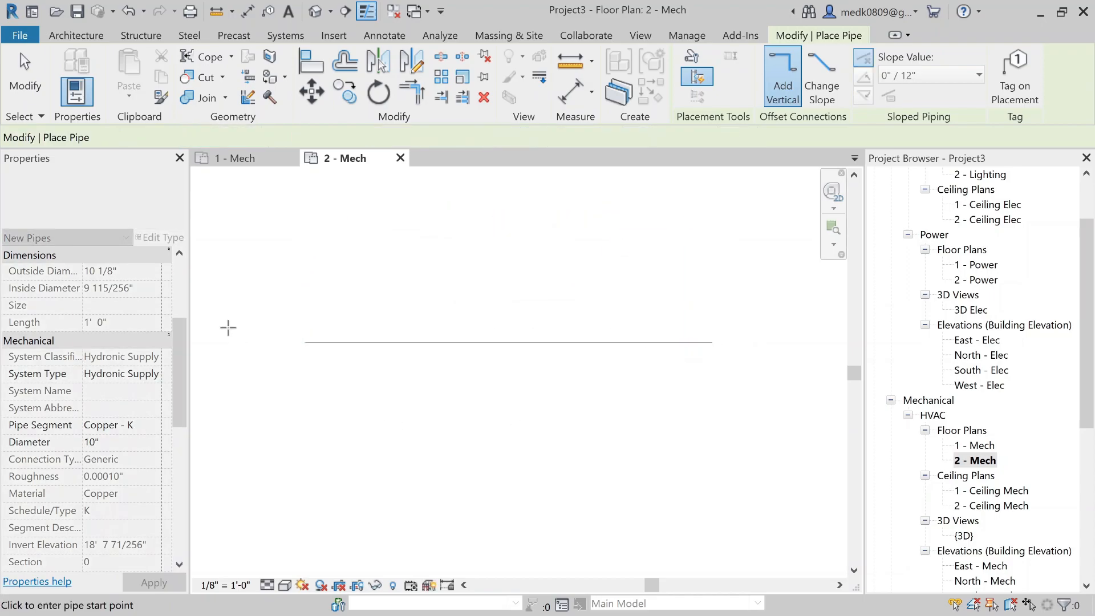
# Step: Draw a 10" Hydronic Return pipe parallel to and below the supply pipe, starting in line with its end
pyautogui.click(158, 381)
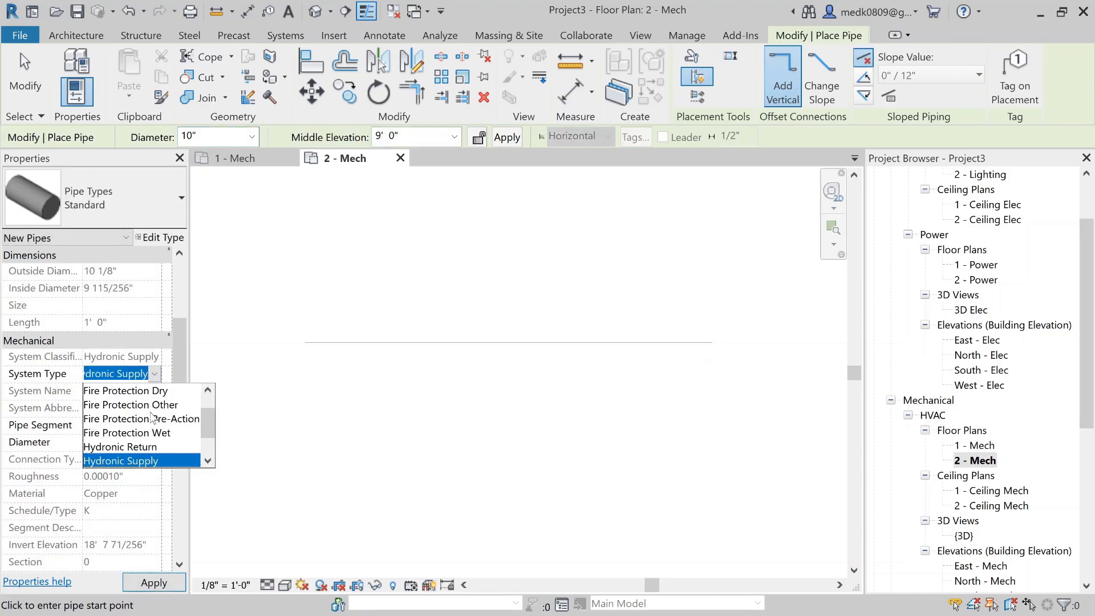
pyautogui.click(154, 447)
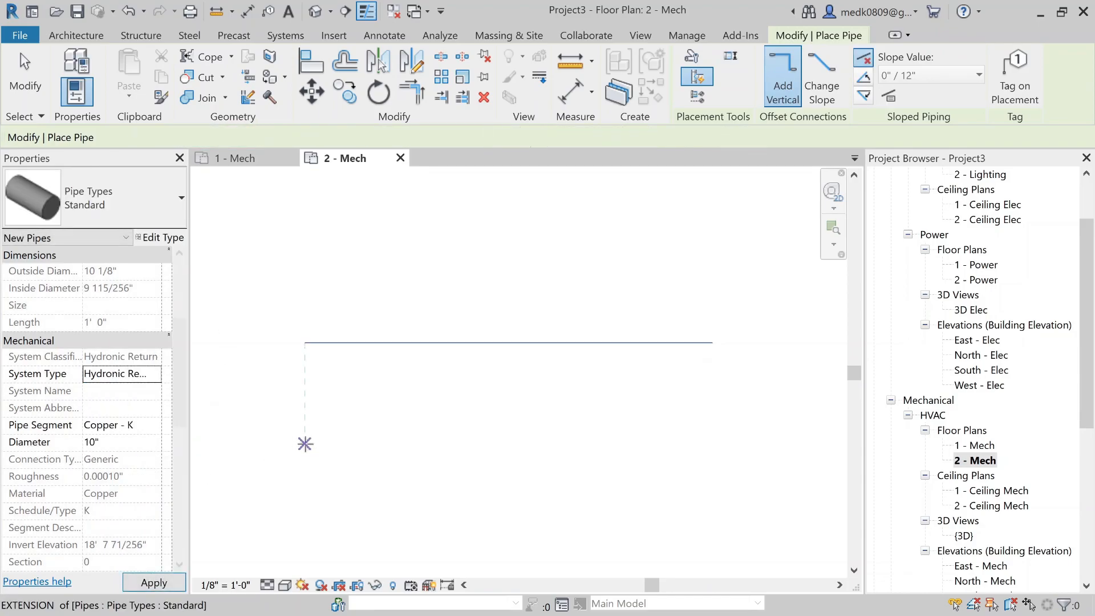
pyautogui.click(304, 444)
pyautogui.click(703, 443)
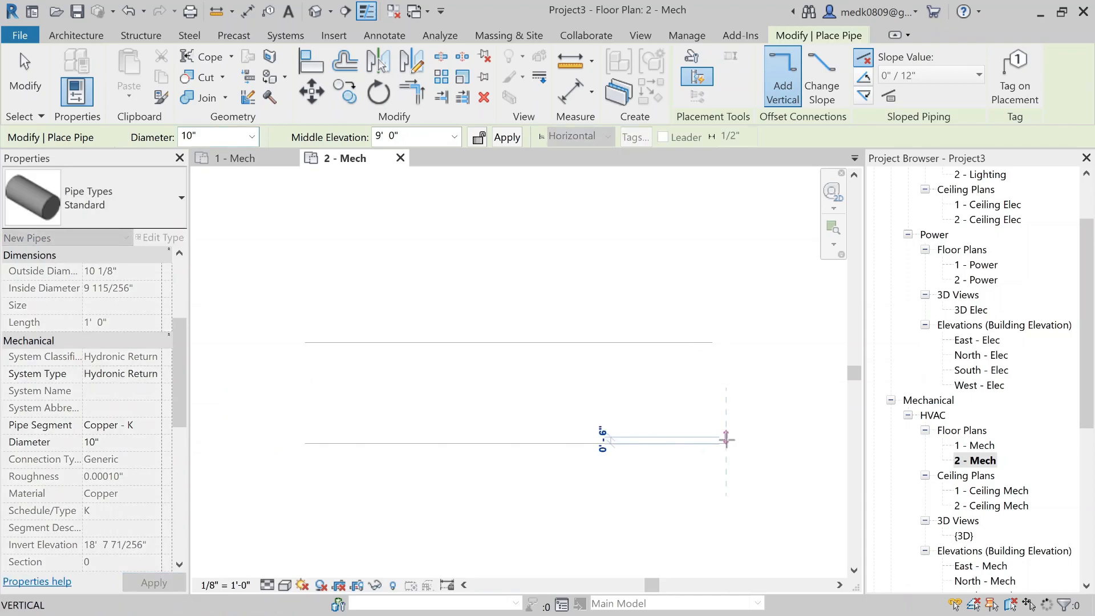
pyautogui.press('Escape')
pyautogui.press('Escape')
# Step: Set the 2 - Mech view to Fine detail level and Shaded visual style, and compare its pipes with the 1 - Mech view
pyautogui.click(267, 585)
pyautogui.click(290, 588)
pyautogui.click(285, 586)
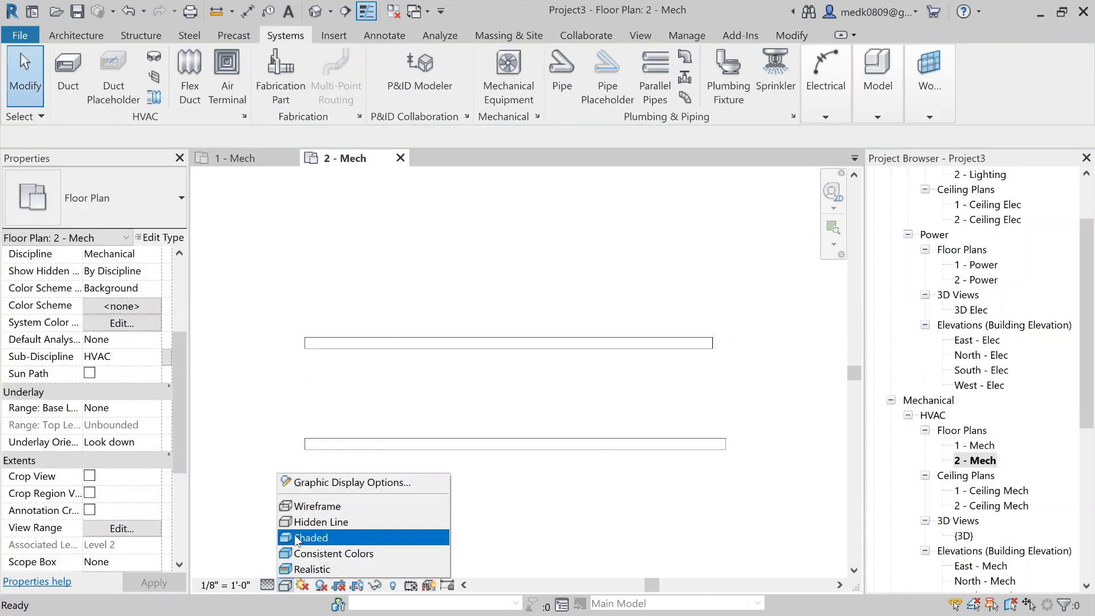
pyautogui.click(294, 535)
pyautogui.moveTo(388, 430); pyautogui.dragTo(415, 384, button='middle')
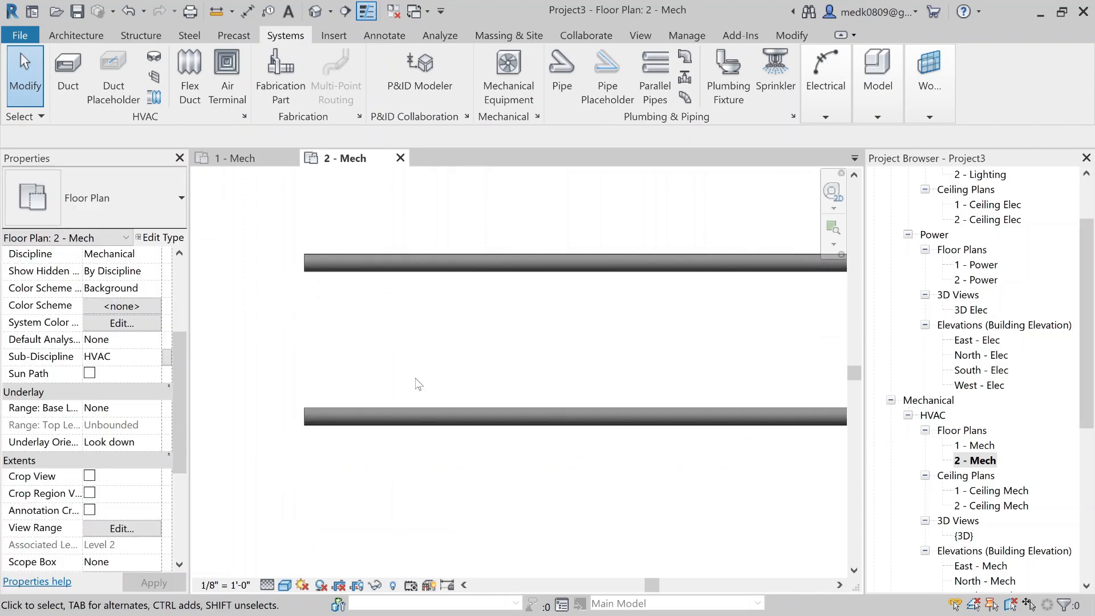
pyautogui.click(235, 158)
pyautogui.click(342, 163)
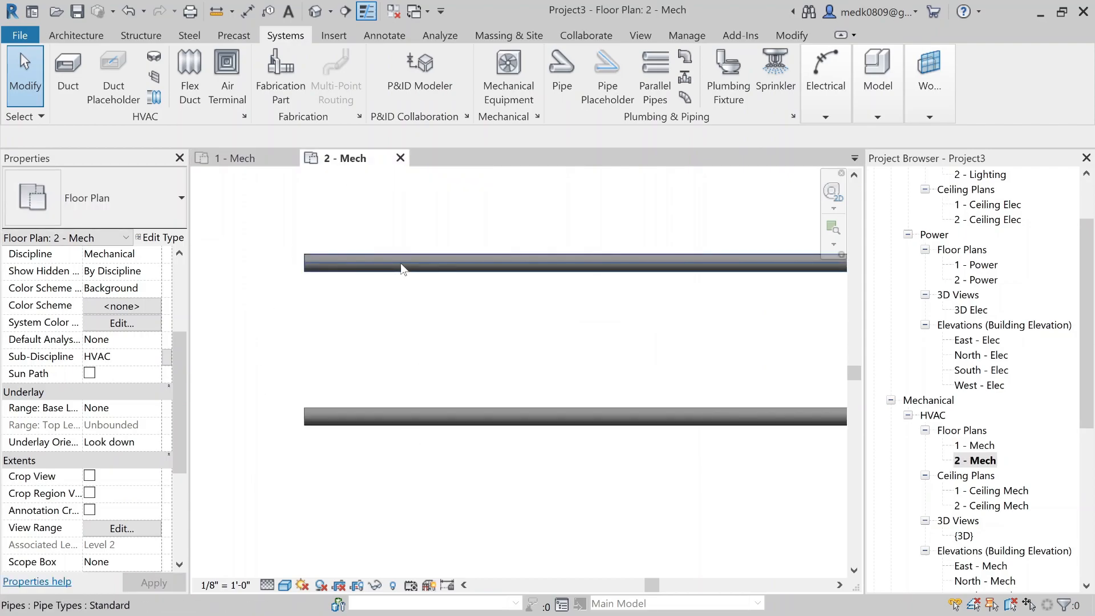
pyautogui.click(242, 158)
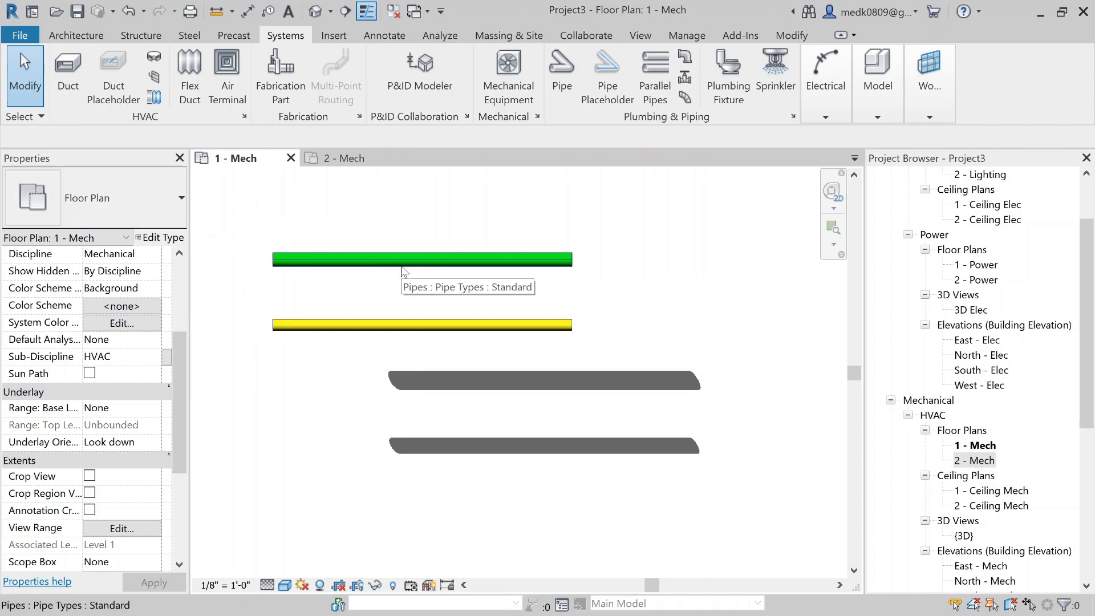
pyautogui.click(359, 163)
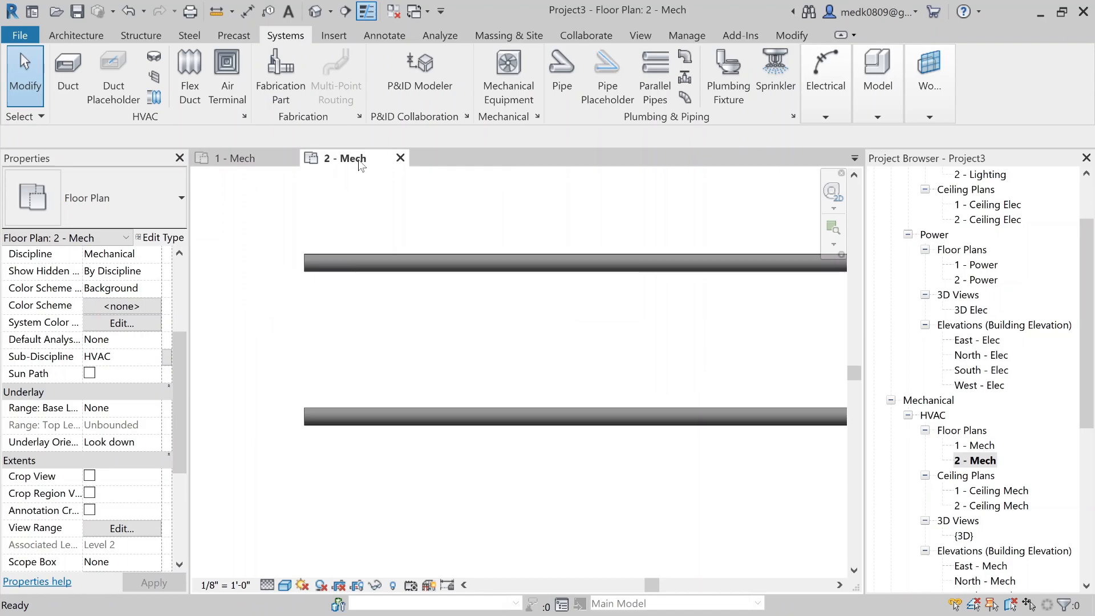
# Step: Display the default 3D view's pipes in Fine detail with the Shaded visual style, and compare them with the 1 - Mech plan
pyautogui.click(315, 11)
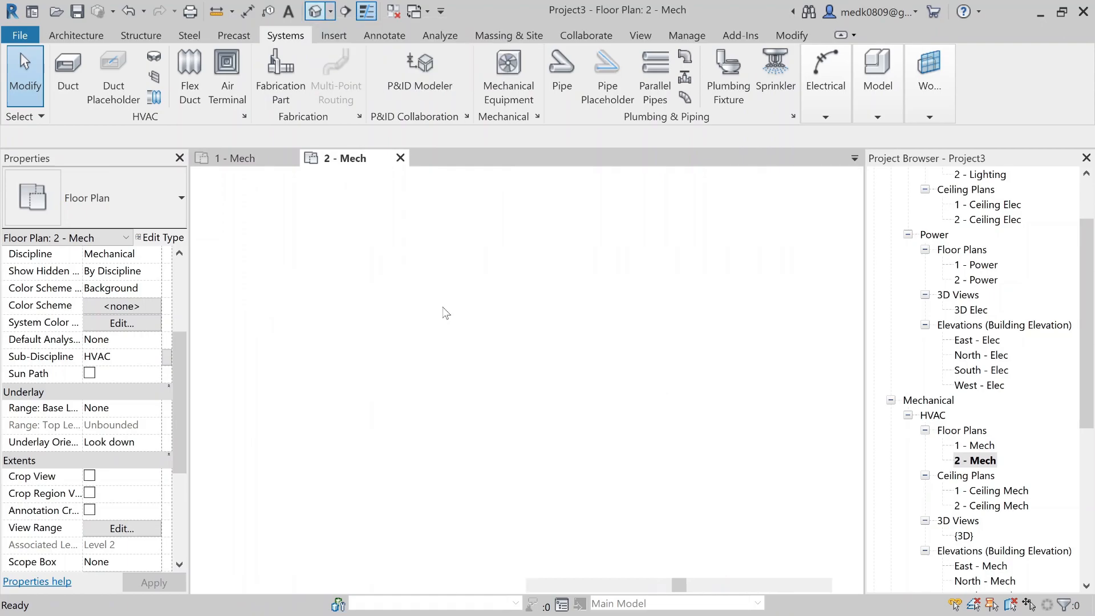
pyautogui.scroll(5, 502, 365)
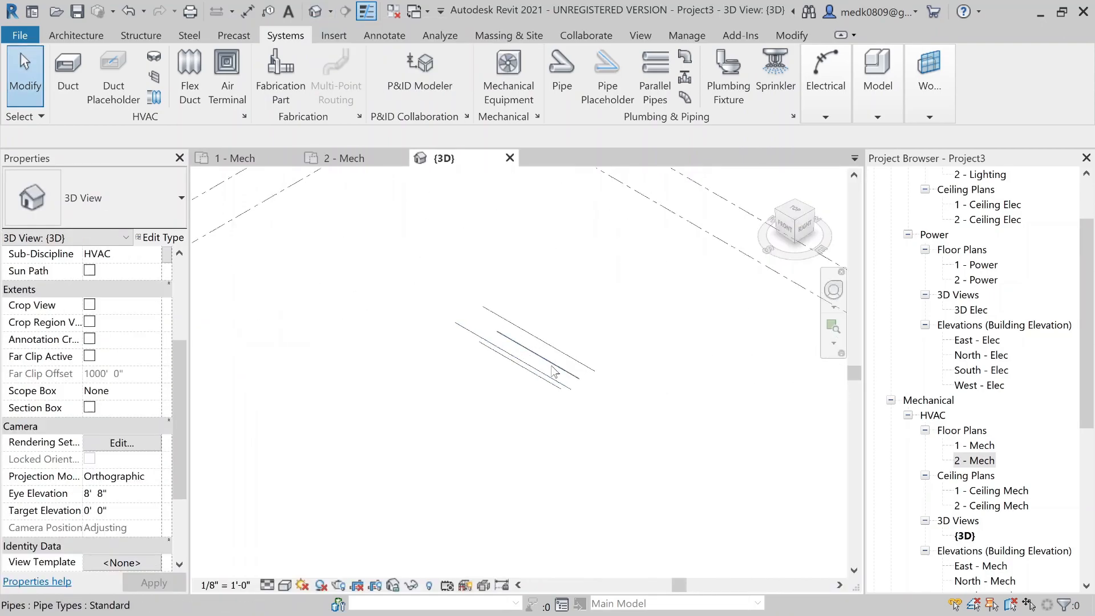
pyautogui.scroll(3, 579, 381)
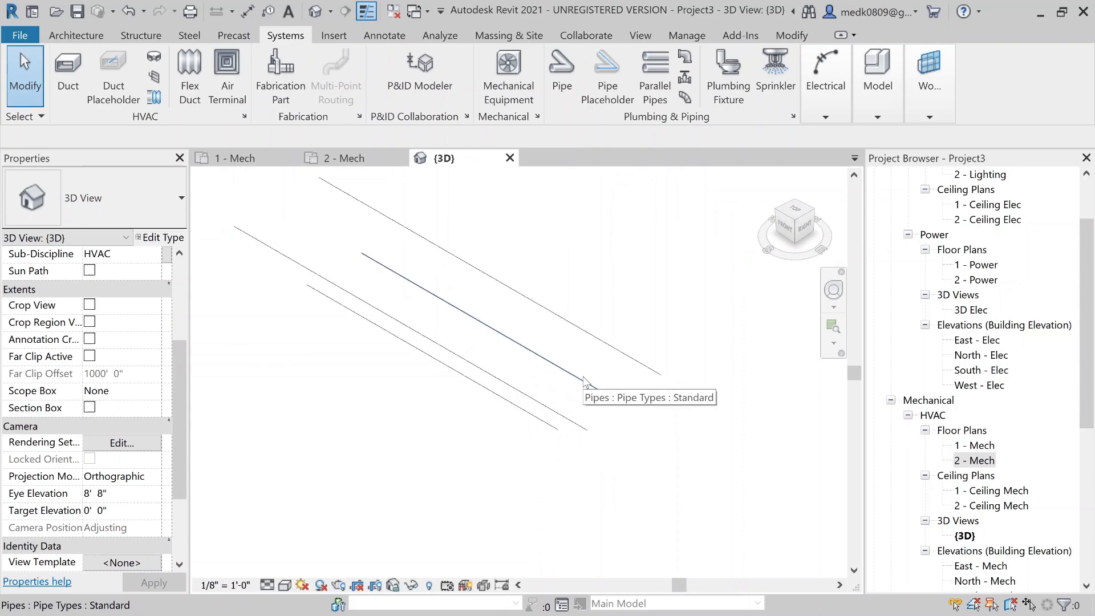
pyautogui.click(268, 585)
pyautogui.click(285, 569)
pyautogui.click(285, 585)
pyautogui.click(309, 539)
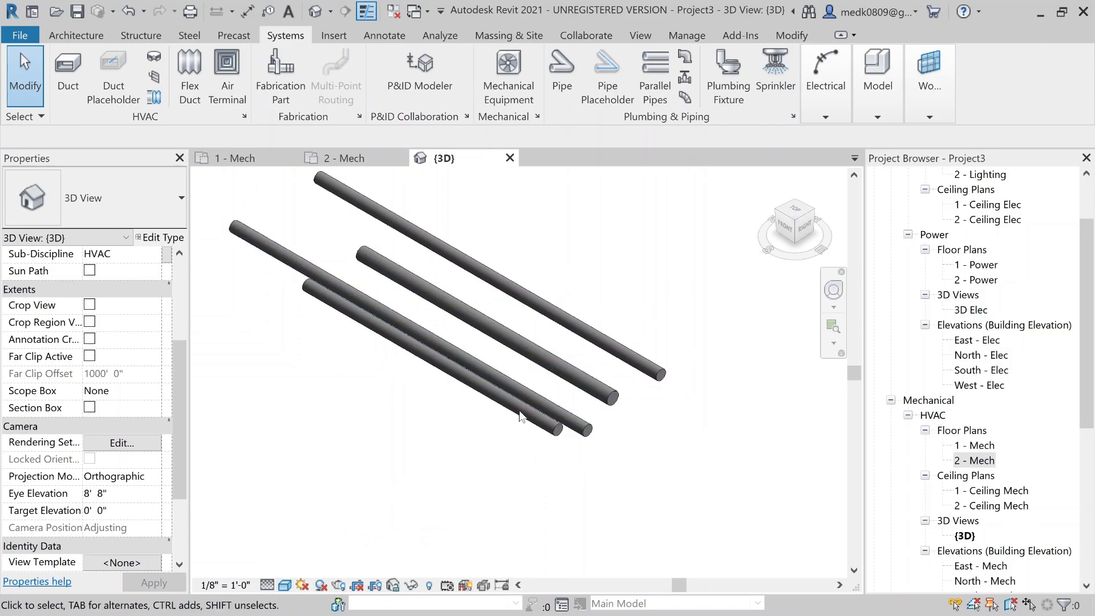
pyautogui.click(251, 160)
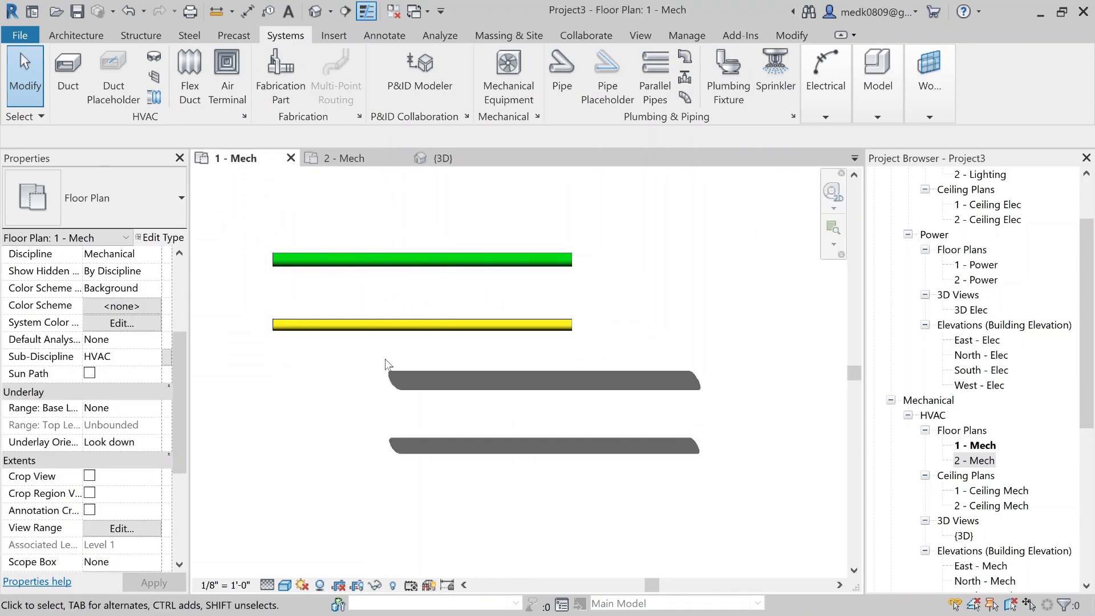
pyautogui.click(366, 159)
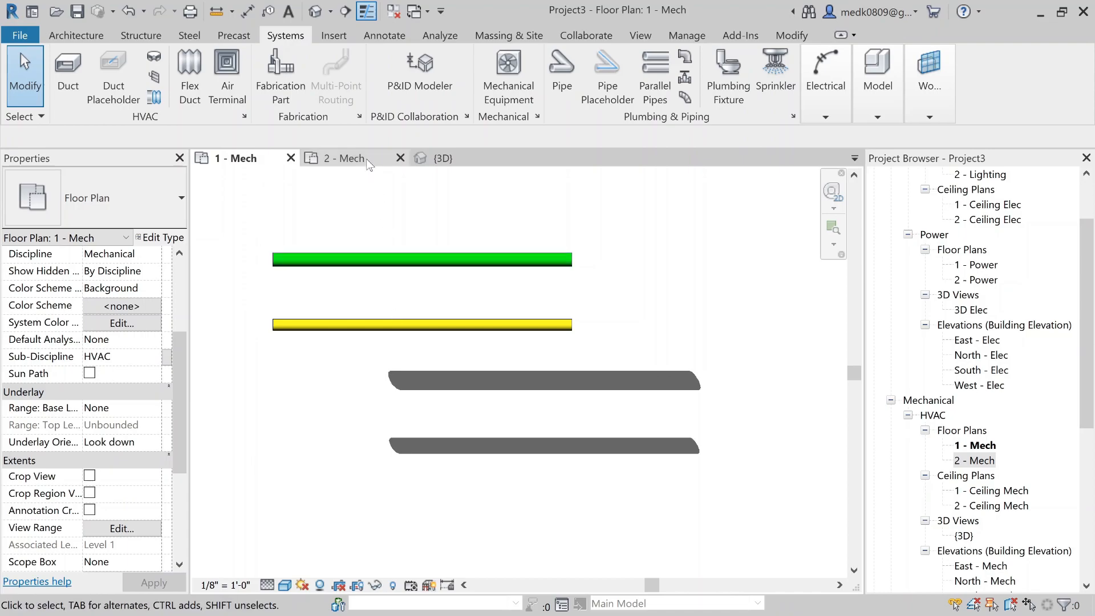
pyautogui.click(445, 159)
pyautogui.scroll(-2, 488, 311)
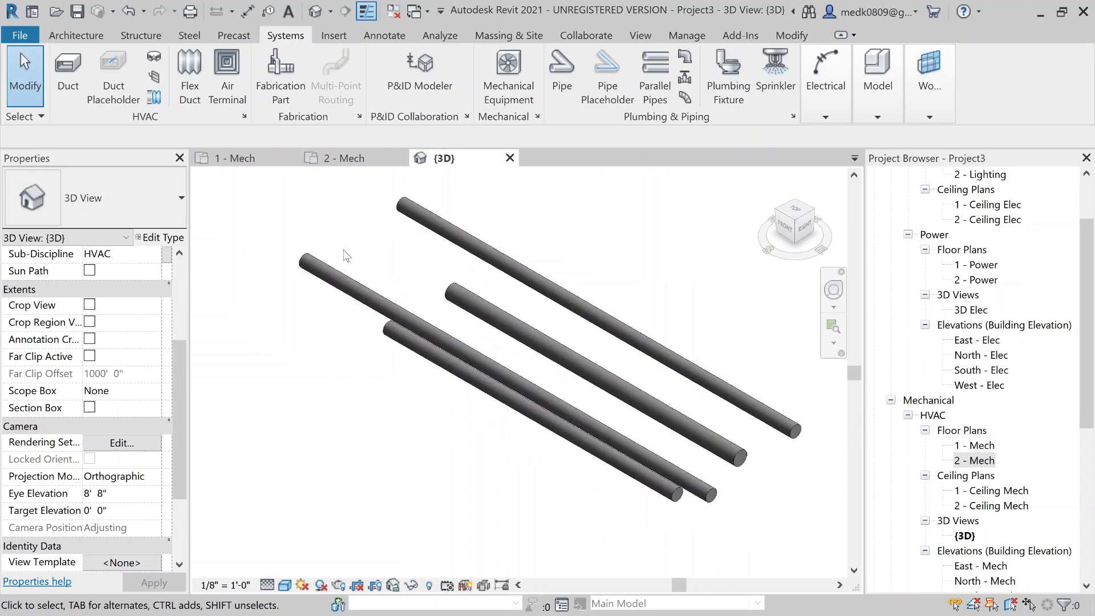
# Step: Create a view template named User Template from the 1 - Mech view
pyautogui.click(260, 163)
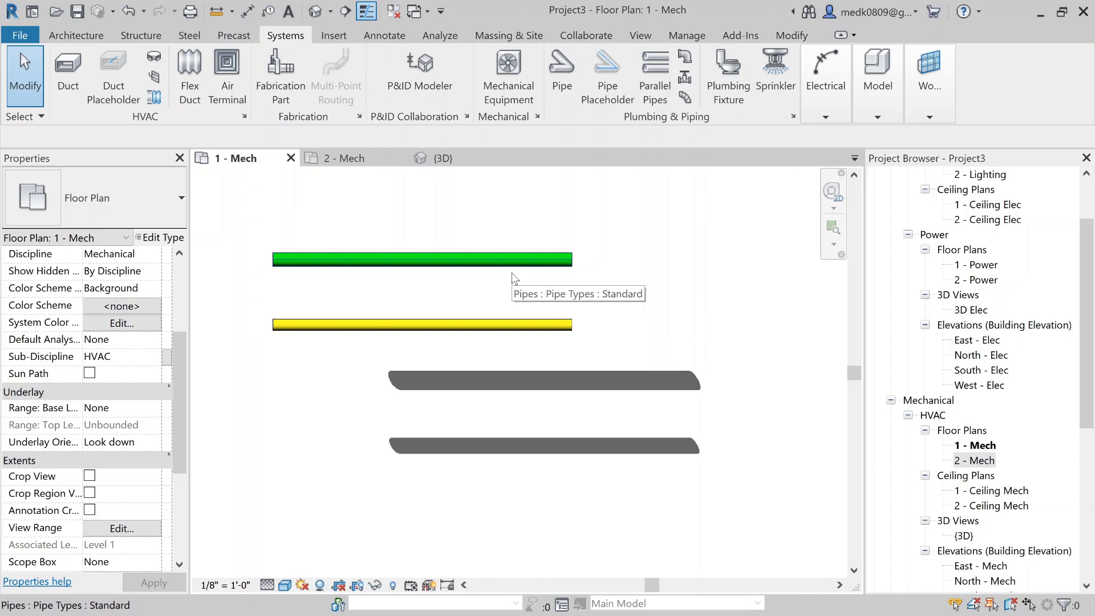
pyautogui.scroll(-6, 638, 80)
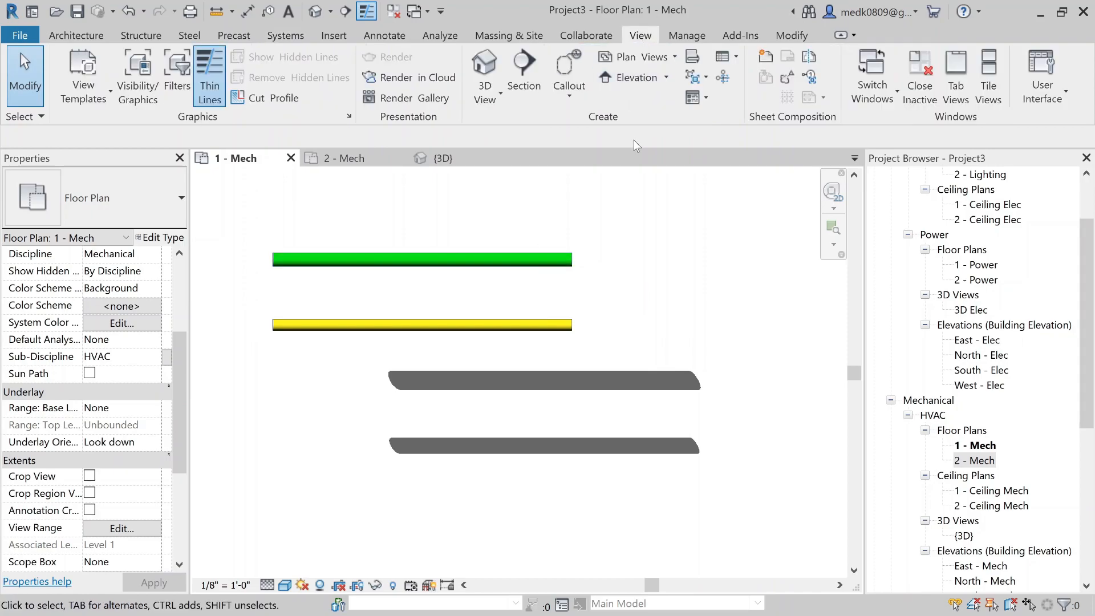
pyautogui.click(86, 101)
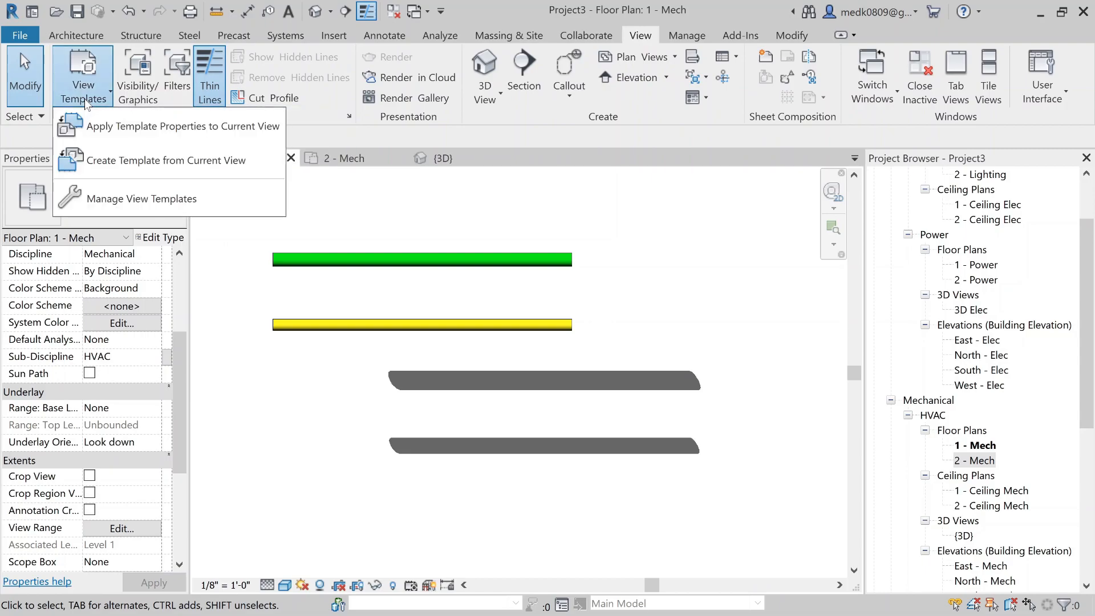
pyautogui.click(117, 161)
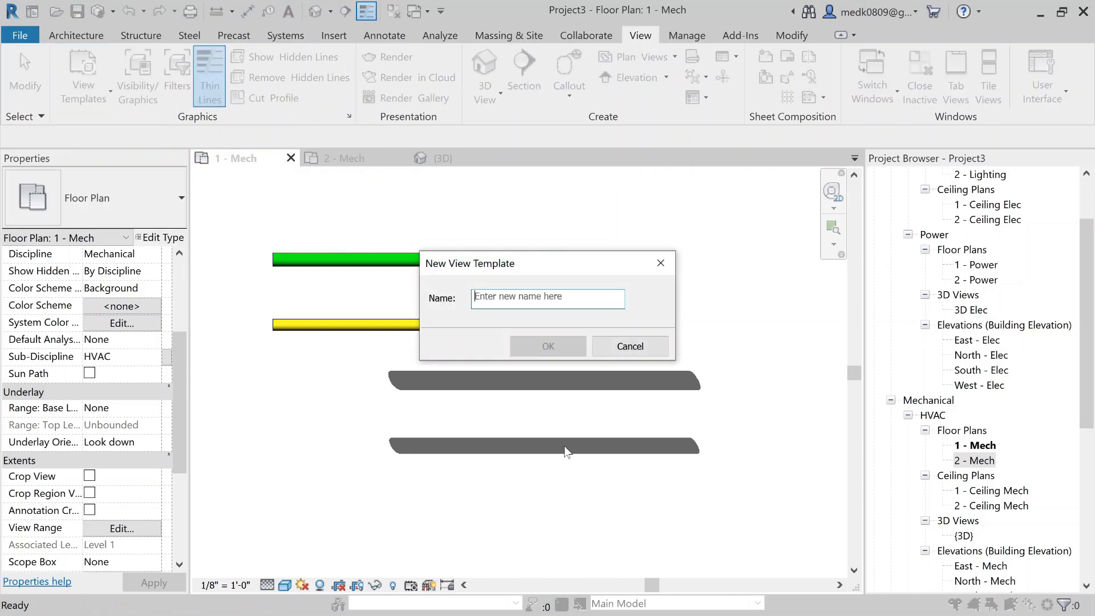
pyautogui.click(547, 299)
pyautogui.write('User Template')
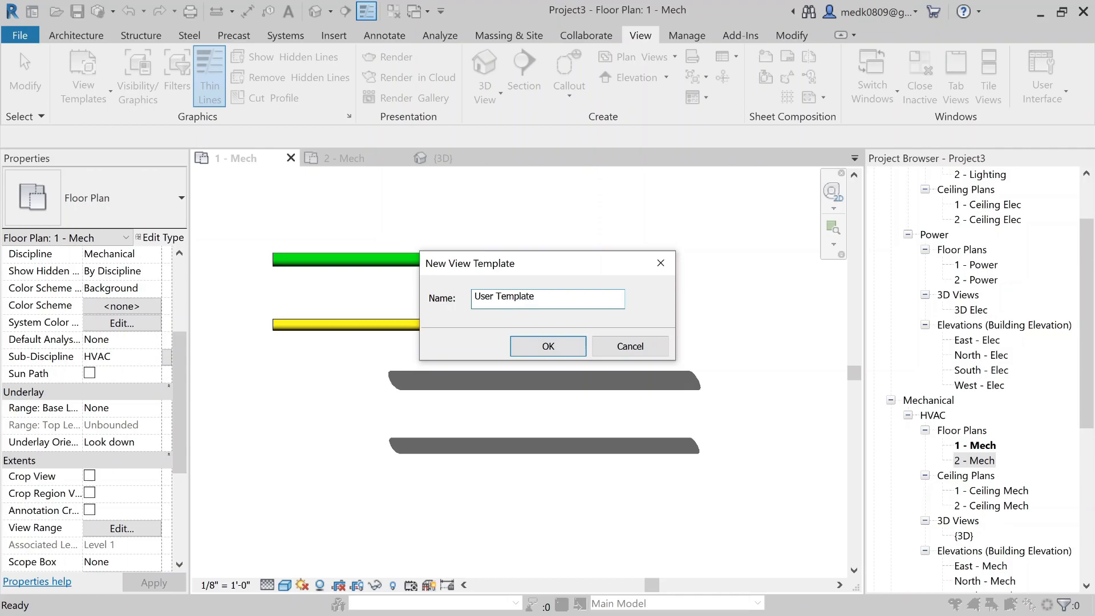
pyautogui.click(575, 348)
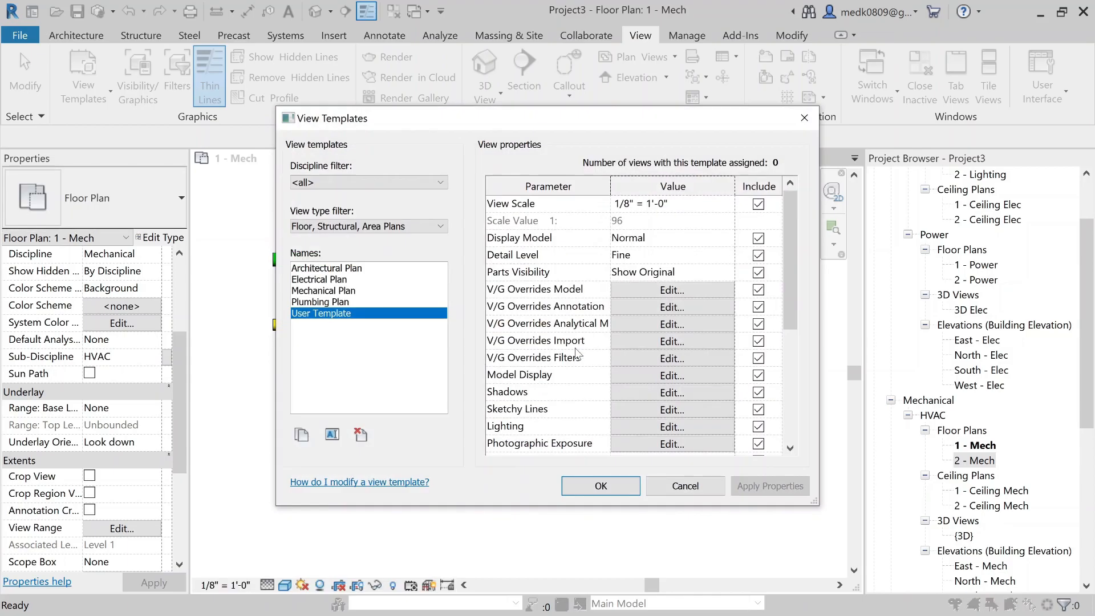
# Step: Confirm the new view template, and apply the properties of User Template to the 2 - Mech floor plan
pyautogui.click(601, 486)
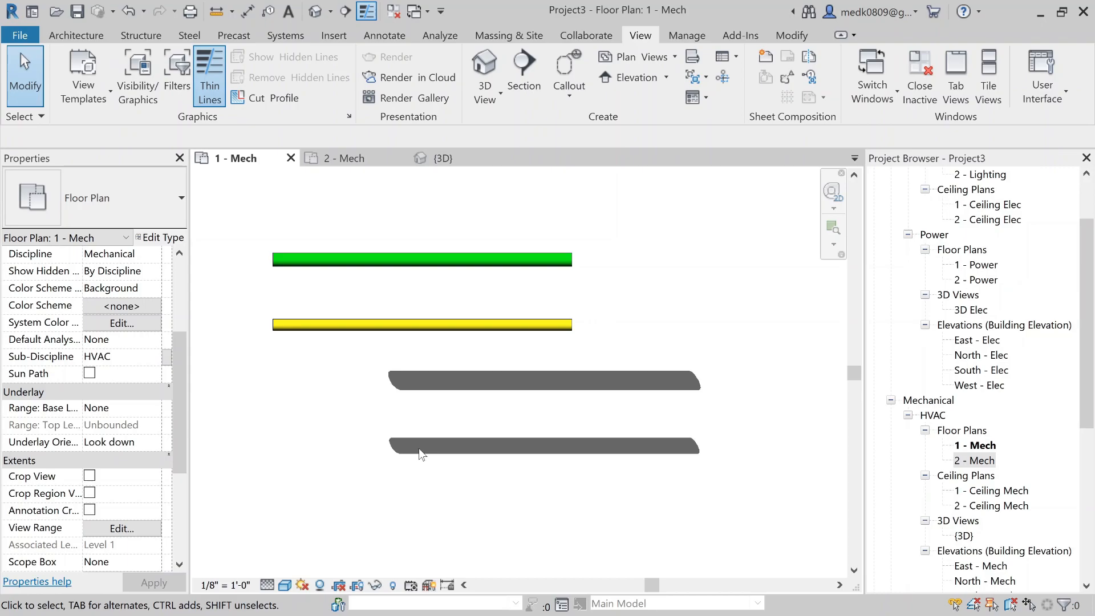
pyautogui.click(345, 159)
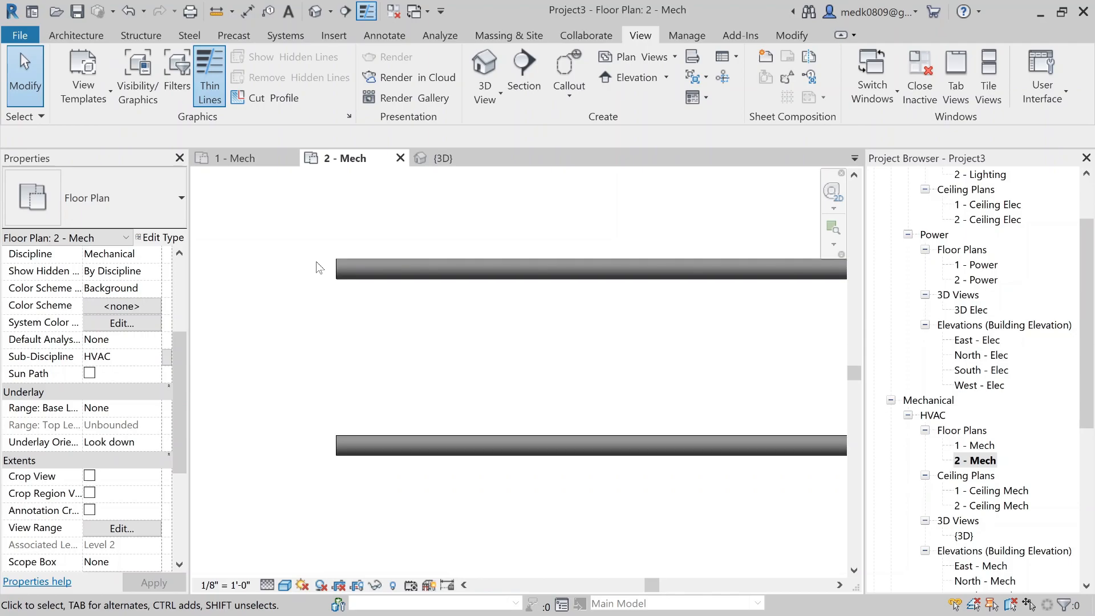
pyautogui.scroll(-2, 317, 262)
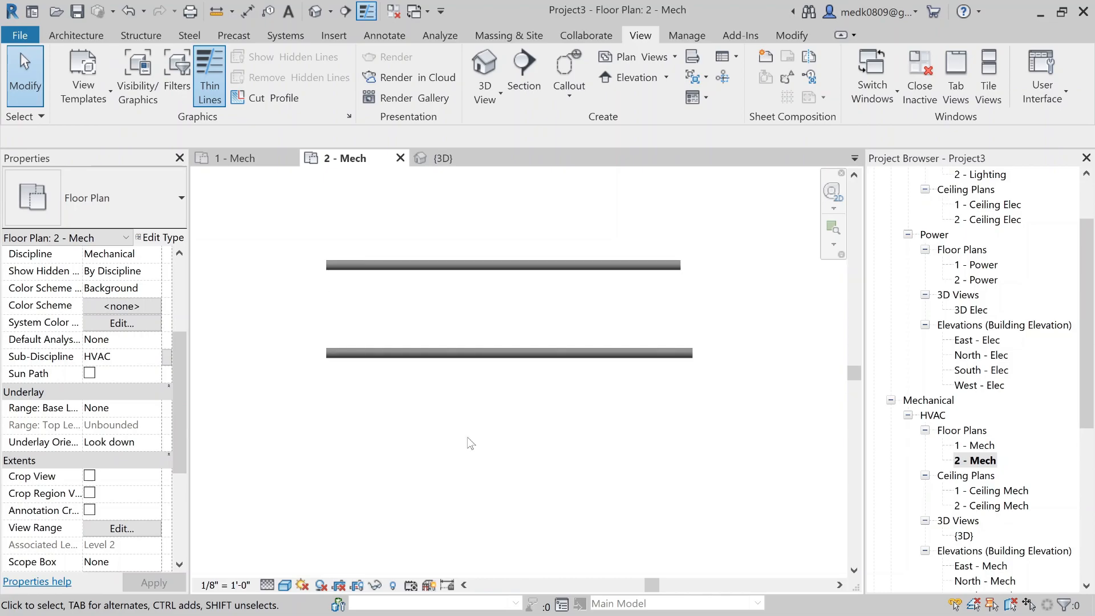
pyautogui.scroll(2, 348, 280)
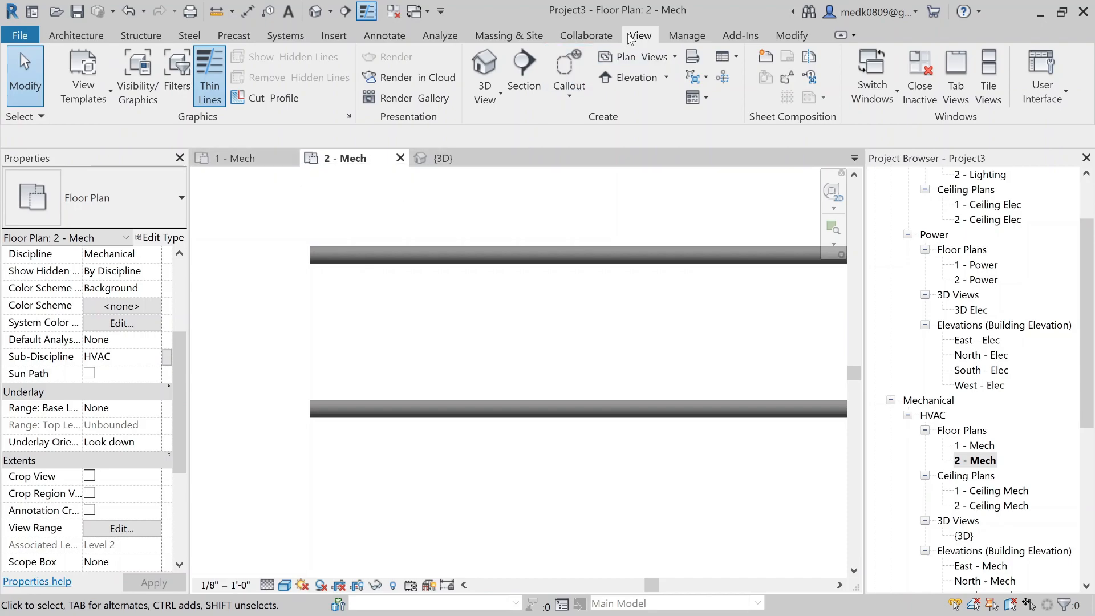
pyautogui.click(97, 93)
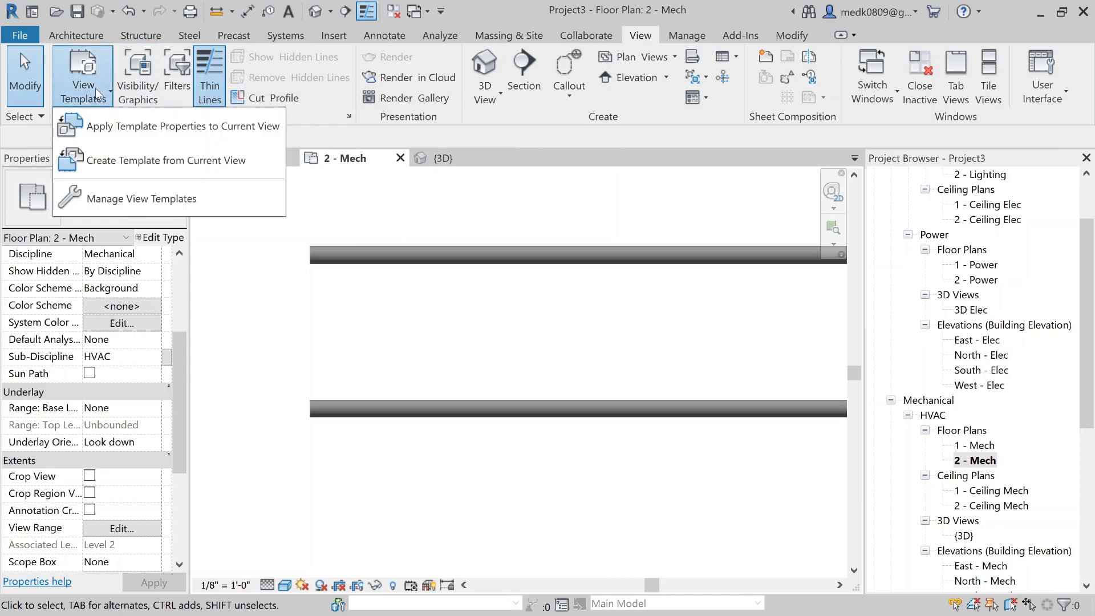
pyautogui.click(118, 129)
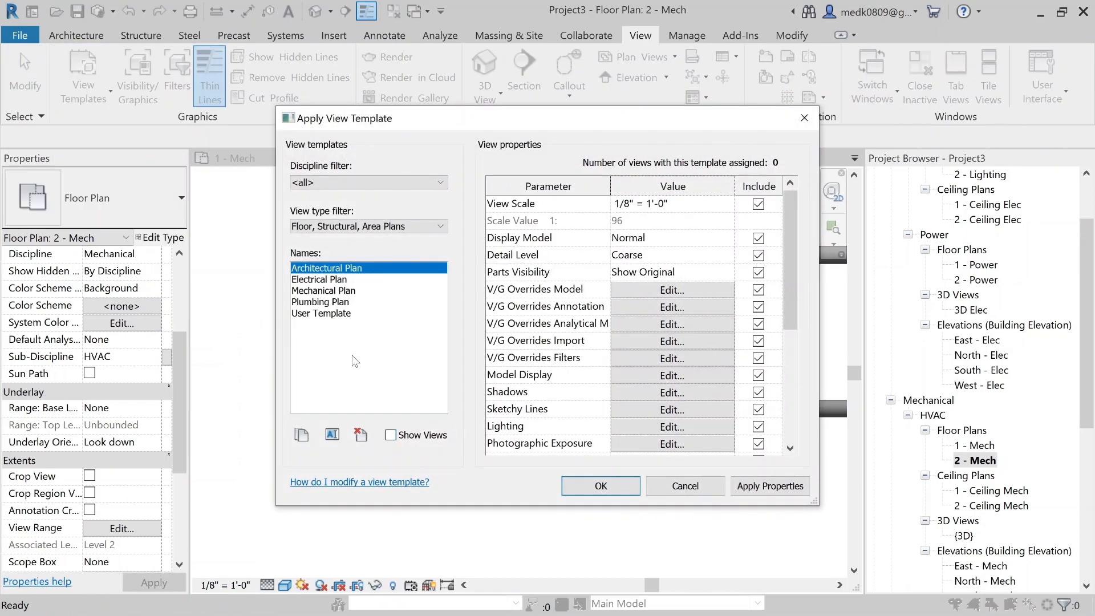
pyautogui.click(335, 315)
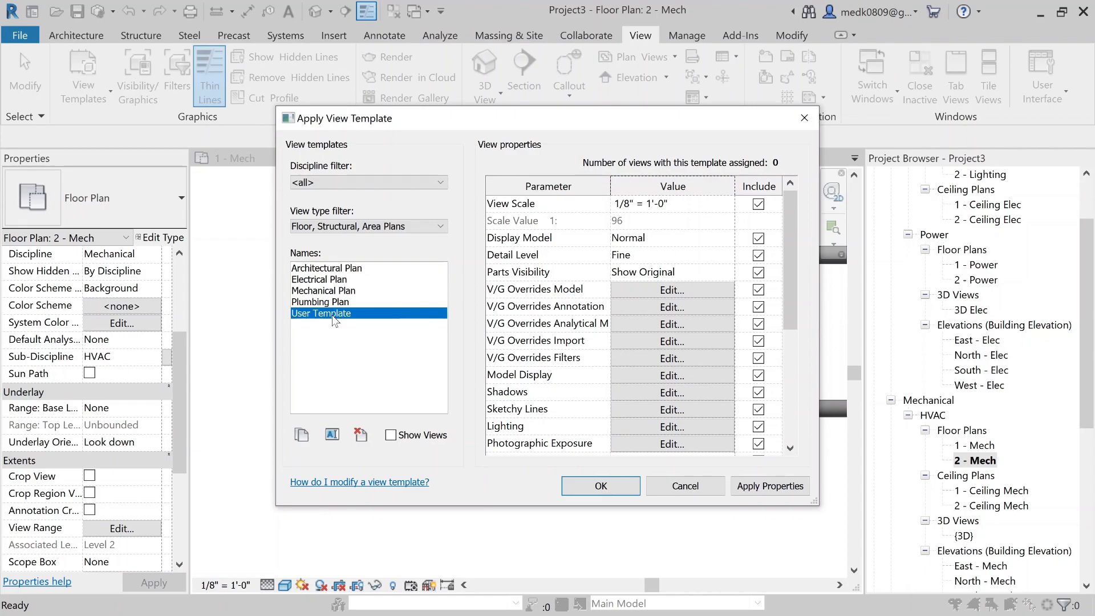
pyautogui.click(748, 489)
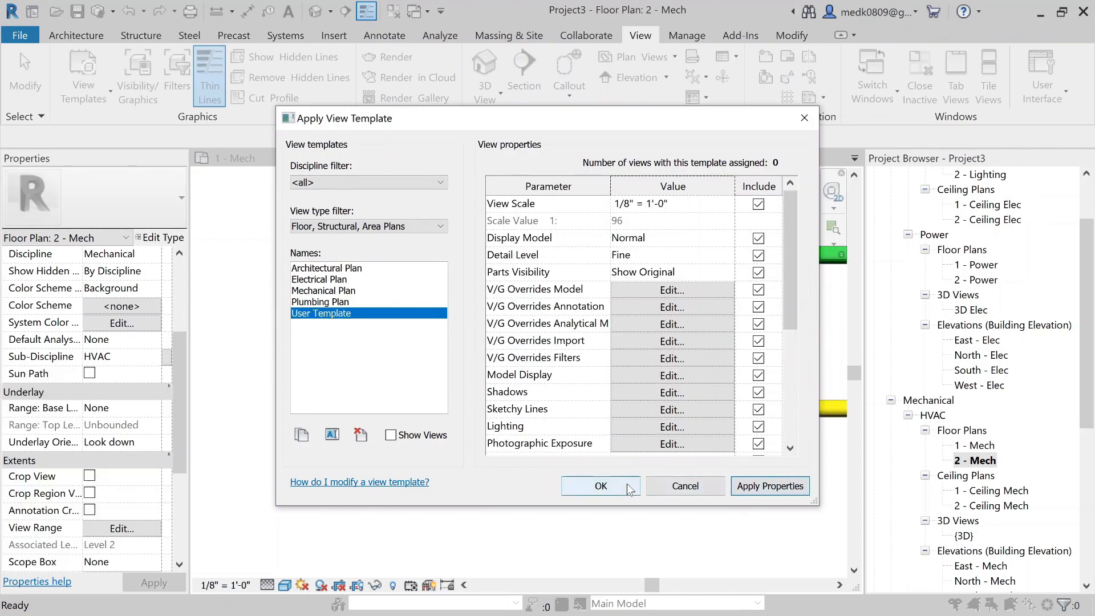
pyautogui.click(602, 485)
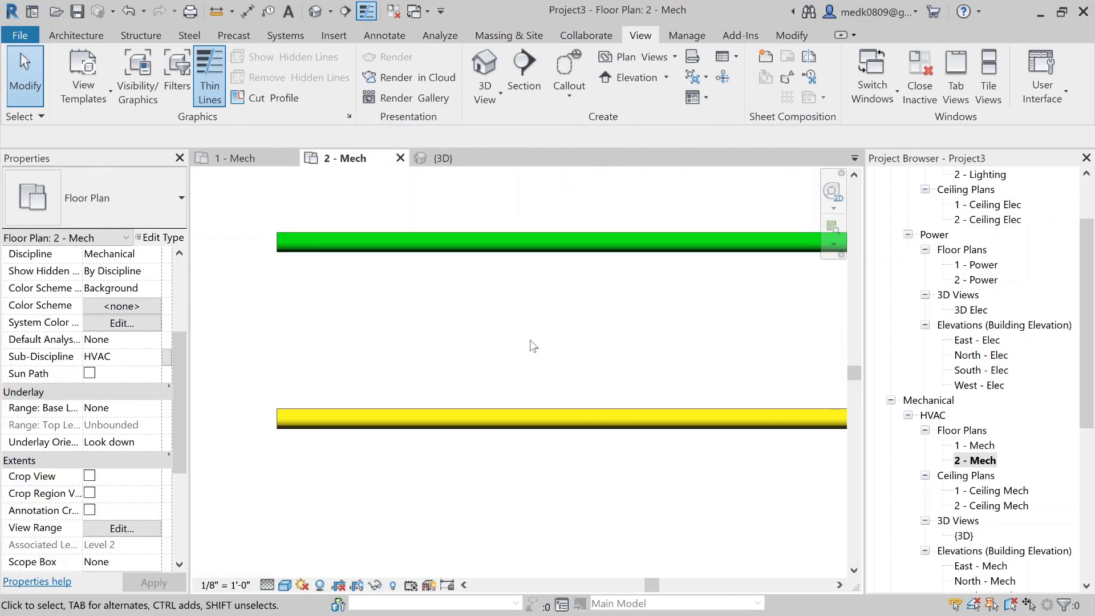
pyautogui.scroll(-2, 531, 346)
pyautogui.moveTo(532, 342); pyautogui.dragTo(565, 350, button='middle')
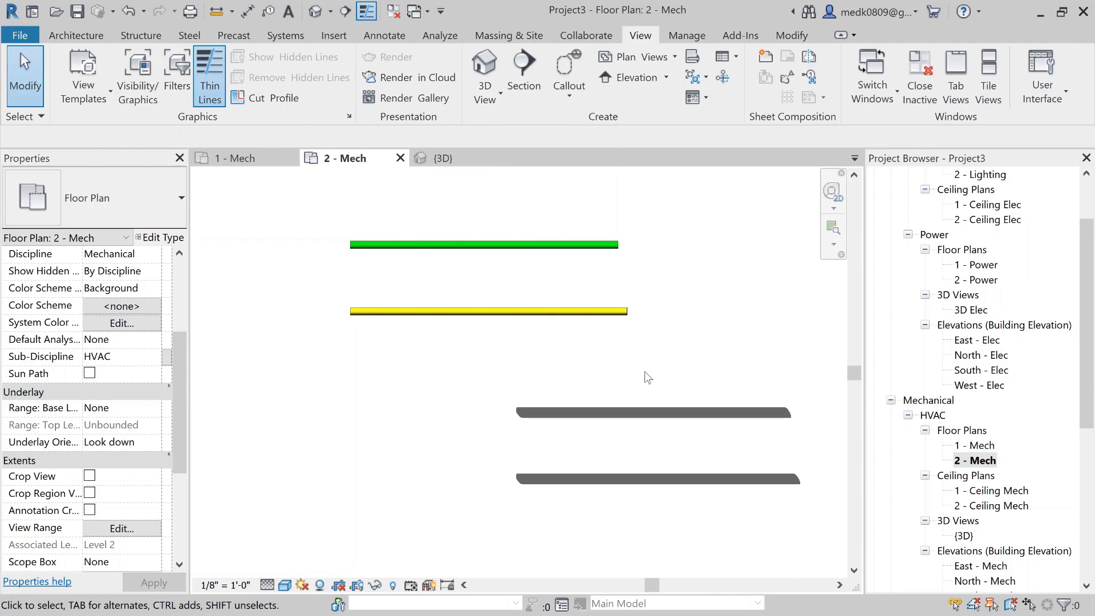
pyautogui.scroll(1, 644, 371)
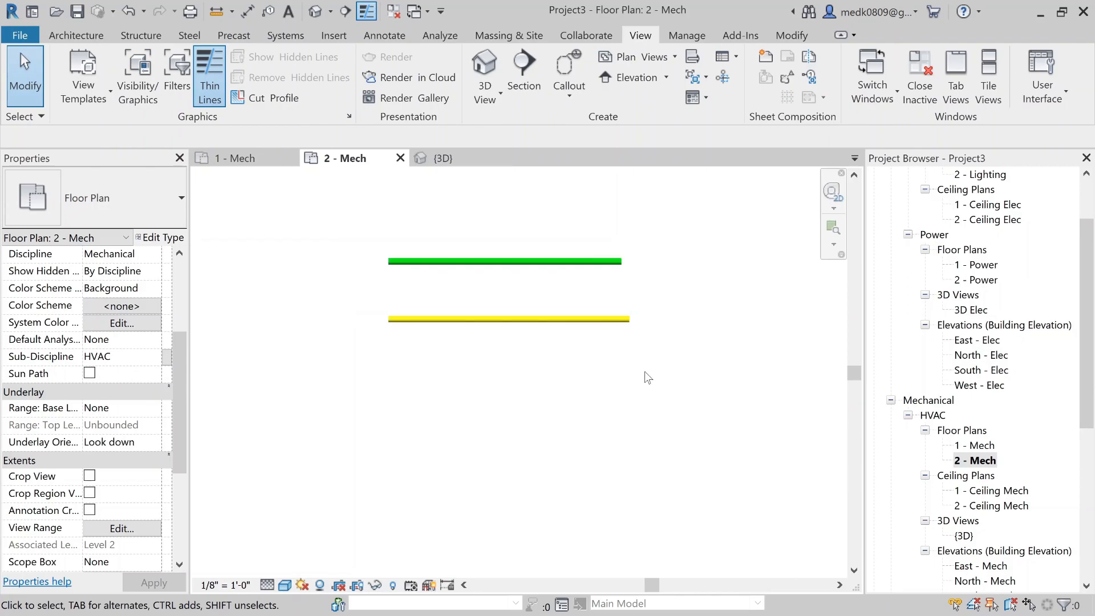
# Step: Apply the properties of User Template to the default 3D view and compare its pipes with the mechanical plans
pyautogui.click(466, 161)
pyautogui.scroll(-3, 512, 274)
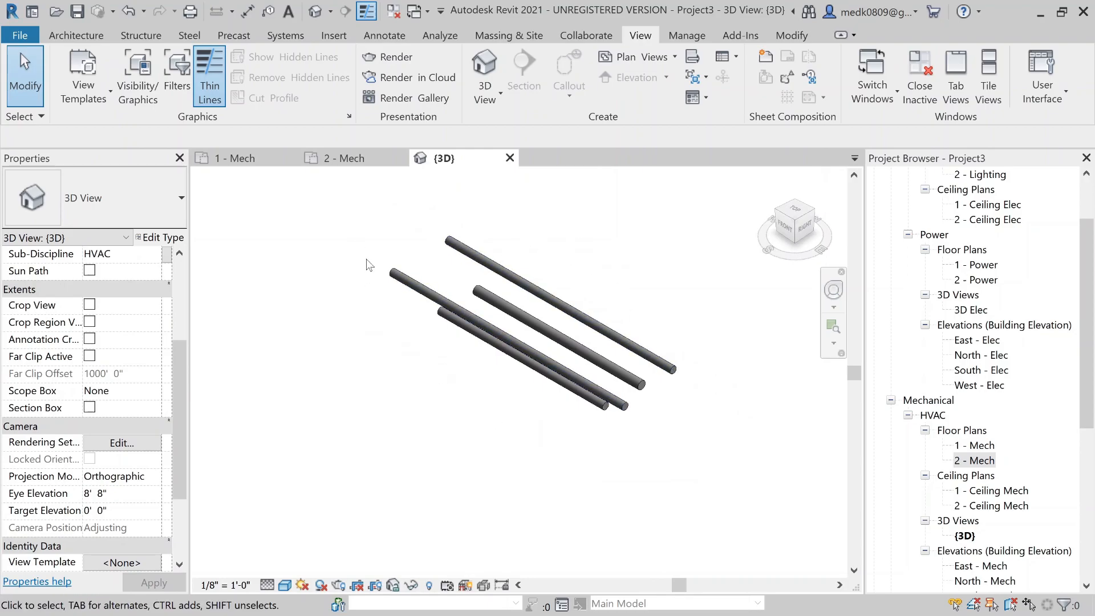
pyautogui.click(61, 79)
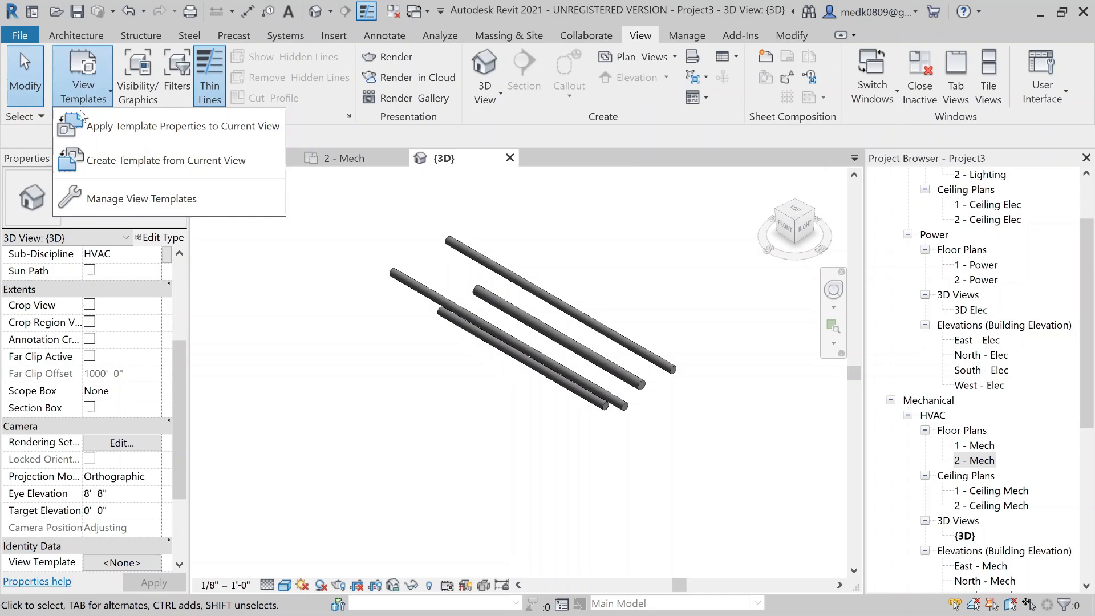
pyautogui.click(95, 130)
pyautogui.scroll(-2, 361, 323)
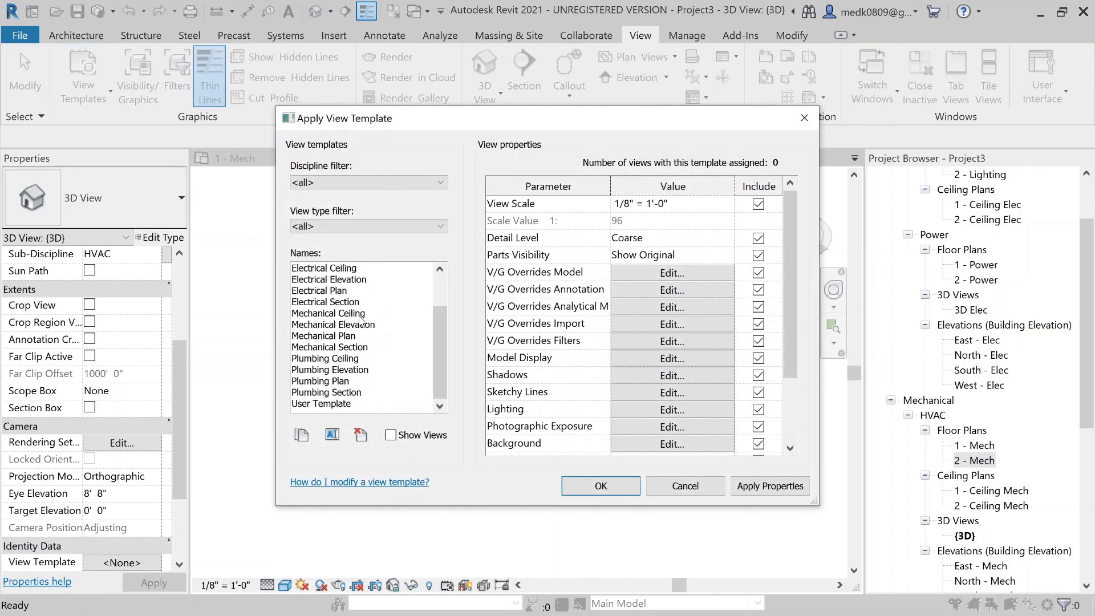
pyautogui.click(335, 404)
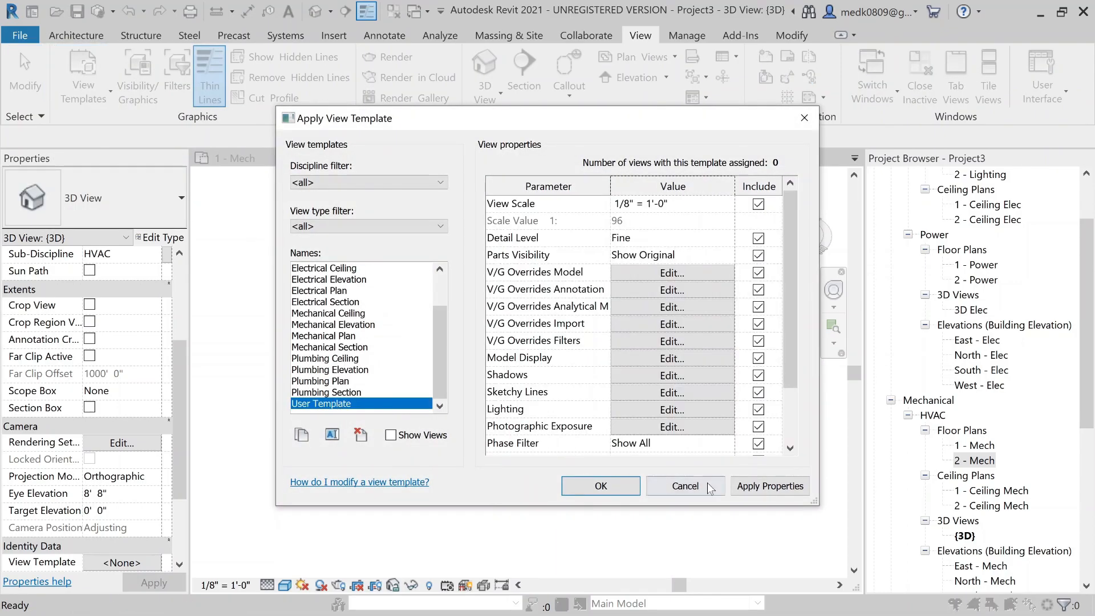
pyautogui.click(770, 486)
pyautogui.click(630, 488)
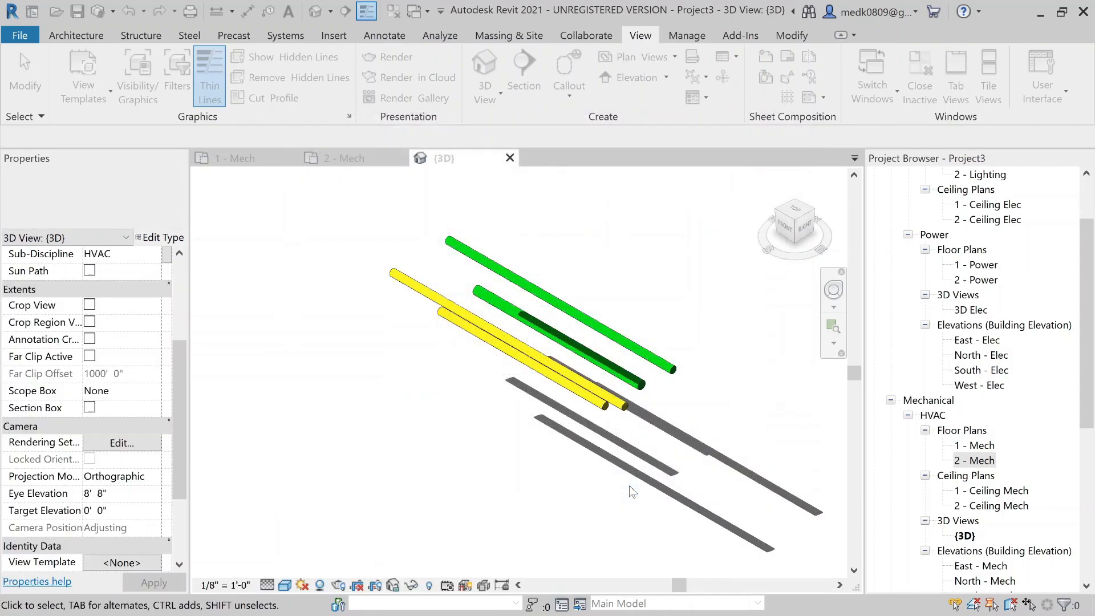
pyautogui.scroll(2, 537, 279)
pyautogui.keyDown('shift'); pyautogui.moveTo(538, 284); pyautogui.dragTo(360, 261, button='middle'); pyautogui.keyUp('shift')
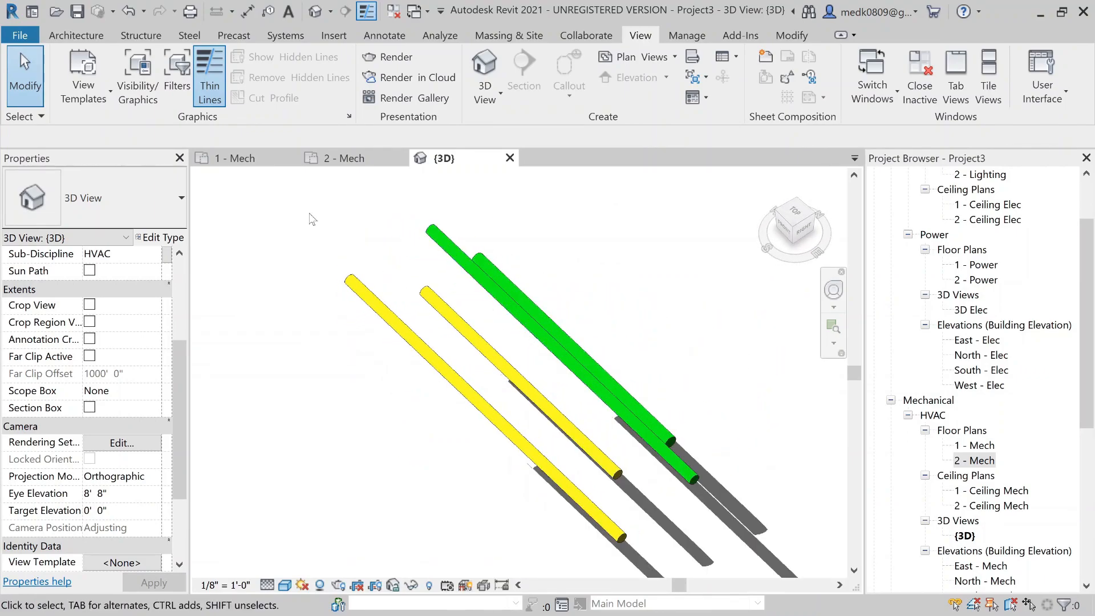
pyautogui.click(255, 160)
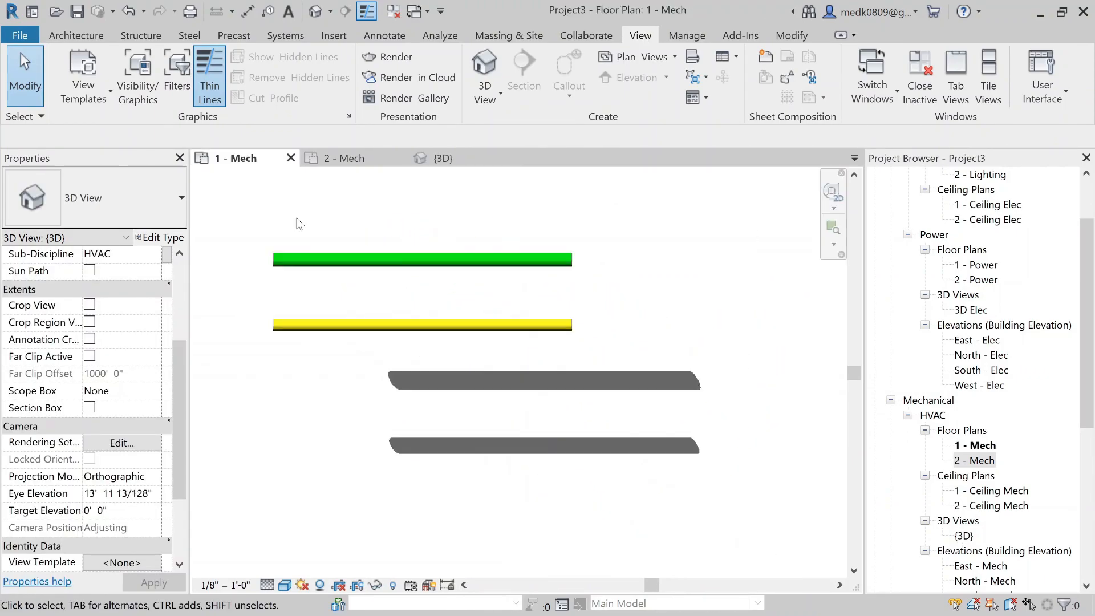
pyautogui.click(353, 162)
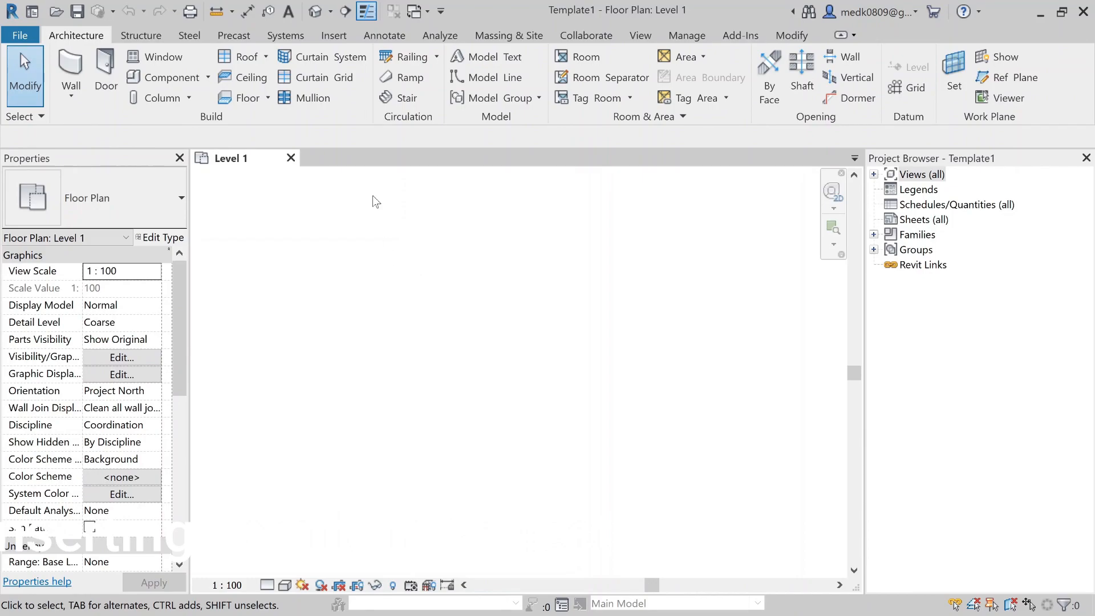
# Step: Load the alfaromeo-8c.rfa family from the Downloads folder into the Template1 file
pyautogui.click(329, 36)
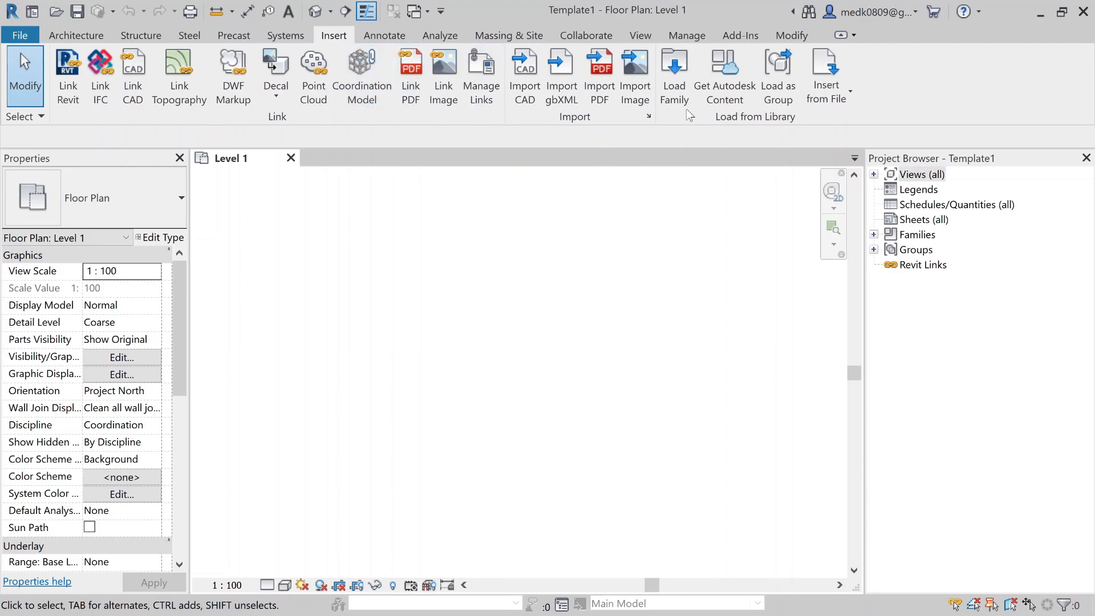
pyautogui.click(683, 87)
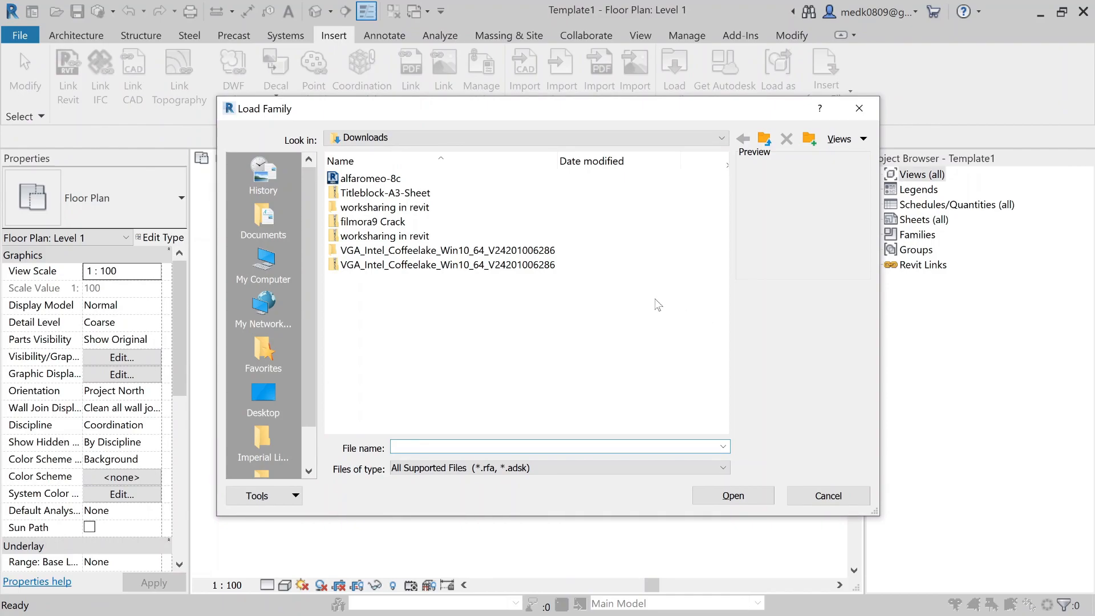
pyautogui.click(387, 177)
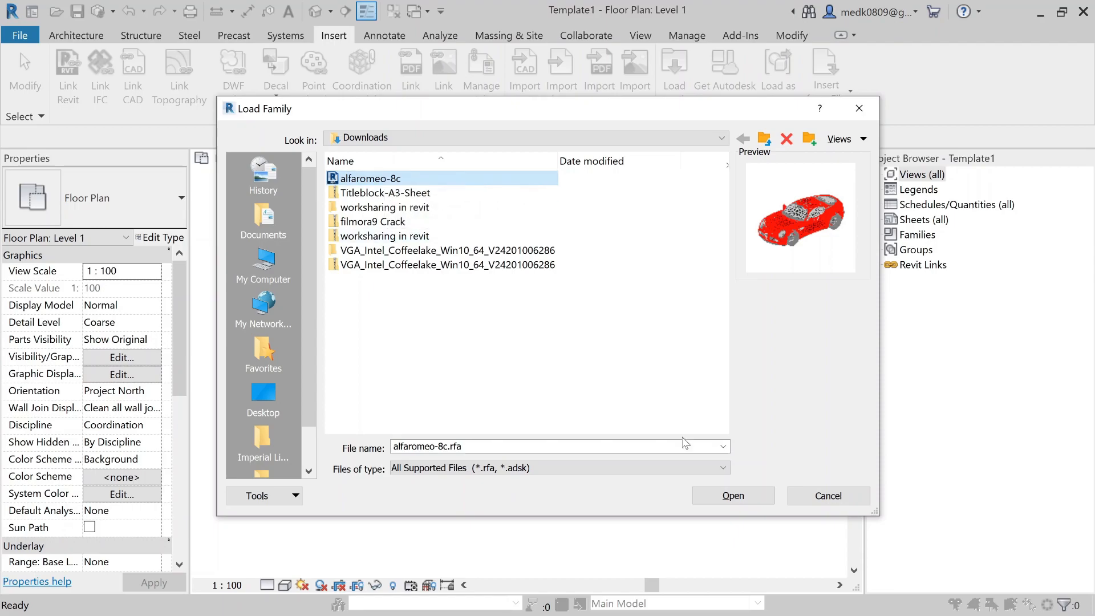
pyautogui.click(725, 494)
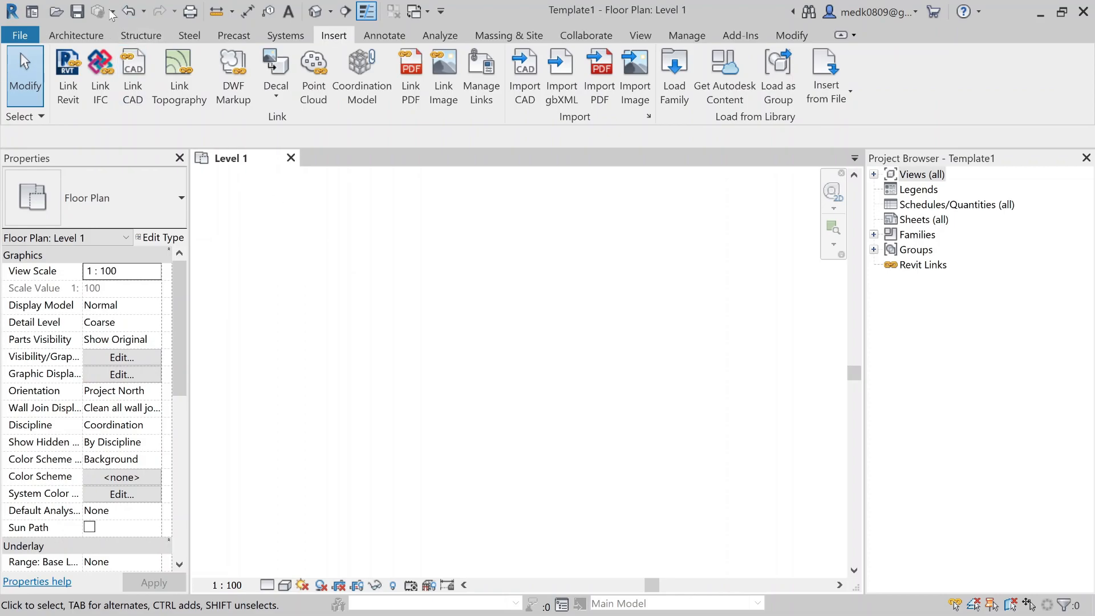
# Step: Place three separate instances of the alfaromeo-8c component on the Level 1 floor plan, without rotation
pyautogui.click(85, 33)
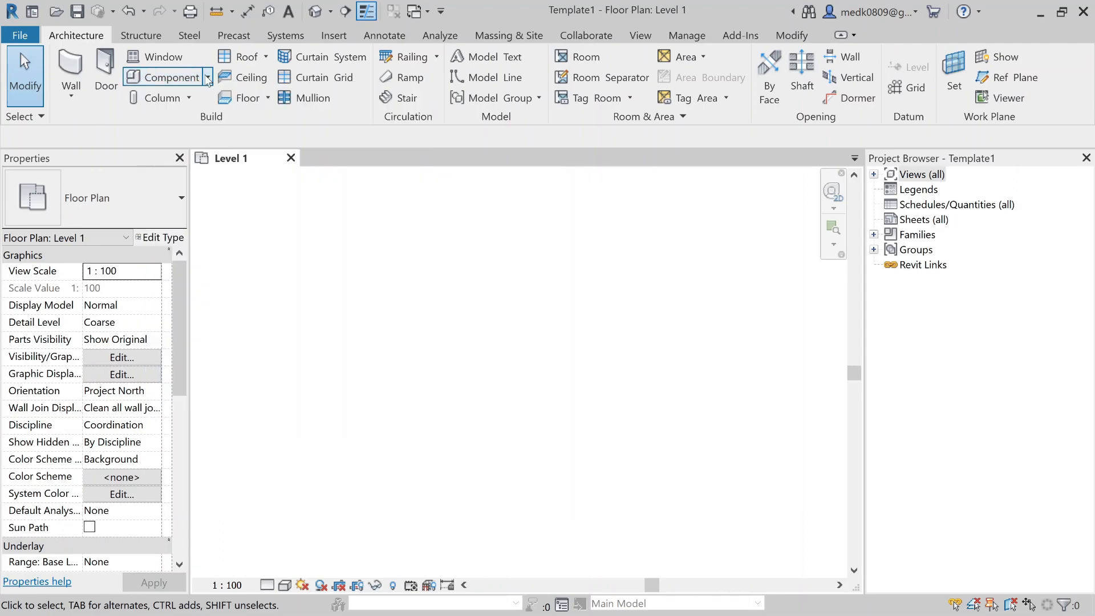
pyautogui.click(208, 78)
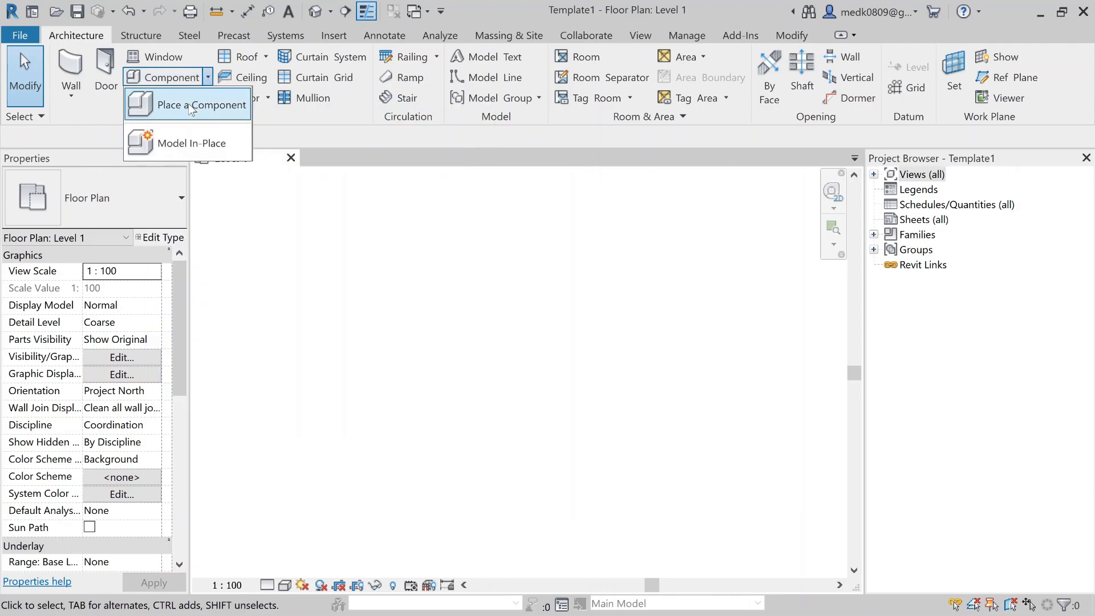
pyautogui.click(184, 109)
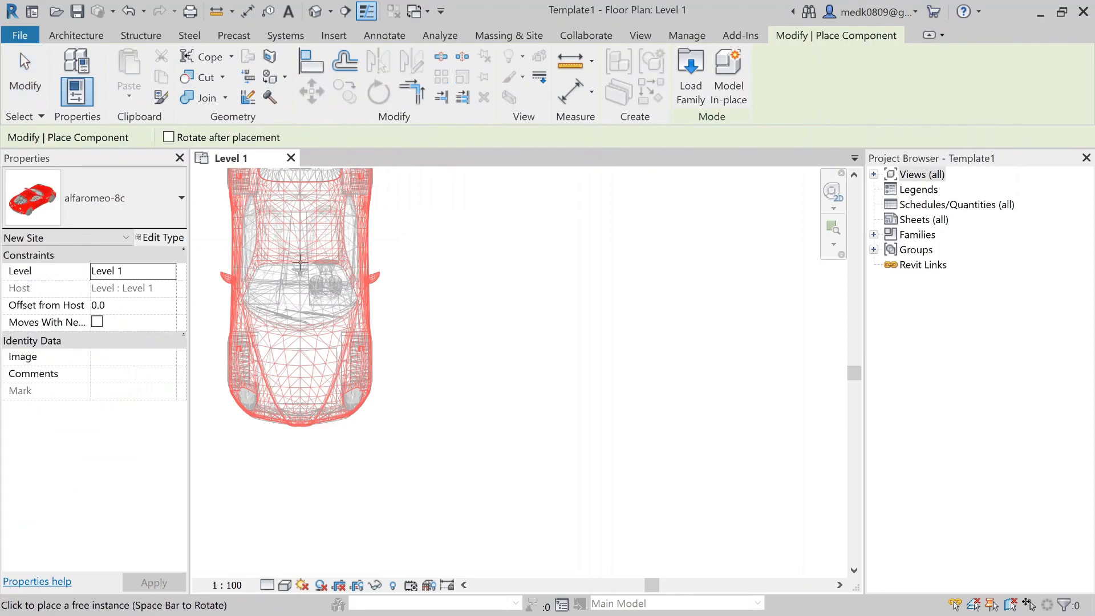
pyautogui.scroll(-2, 352, 303)
pyautogui.scroll(3, 352, 303)
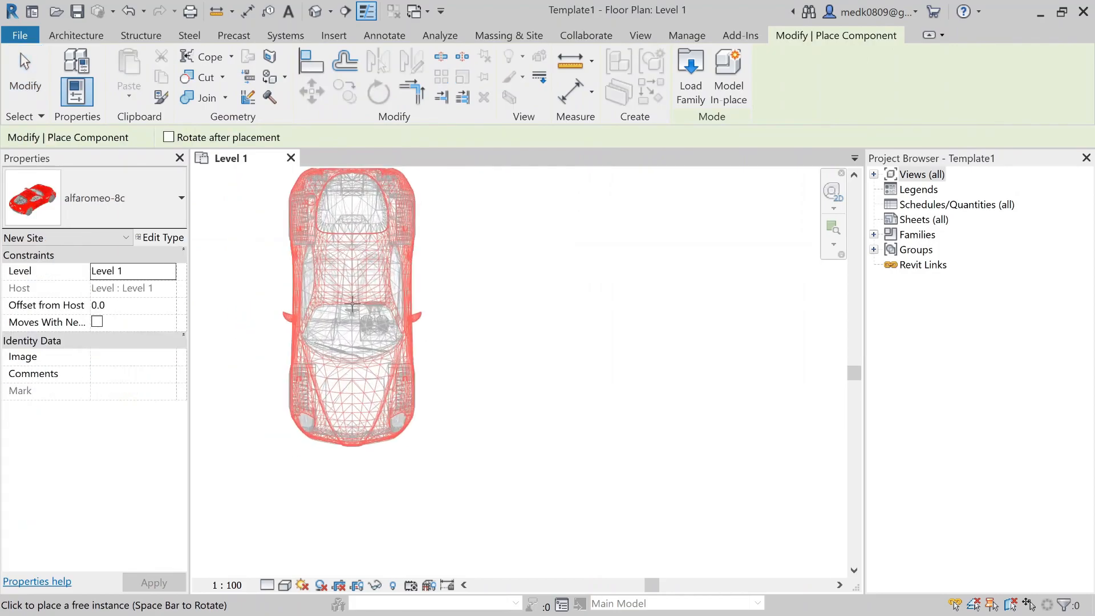
pyautogui.scroll(-3, 345, 294)
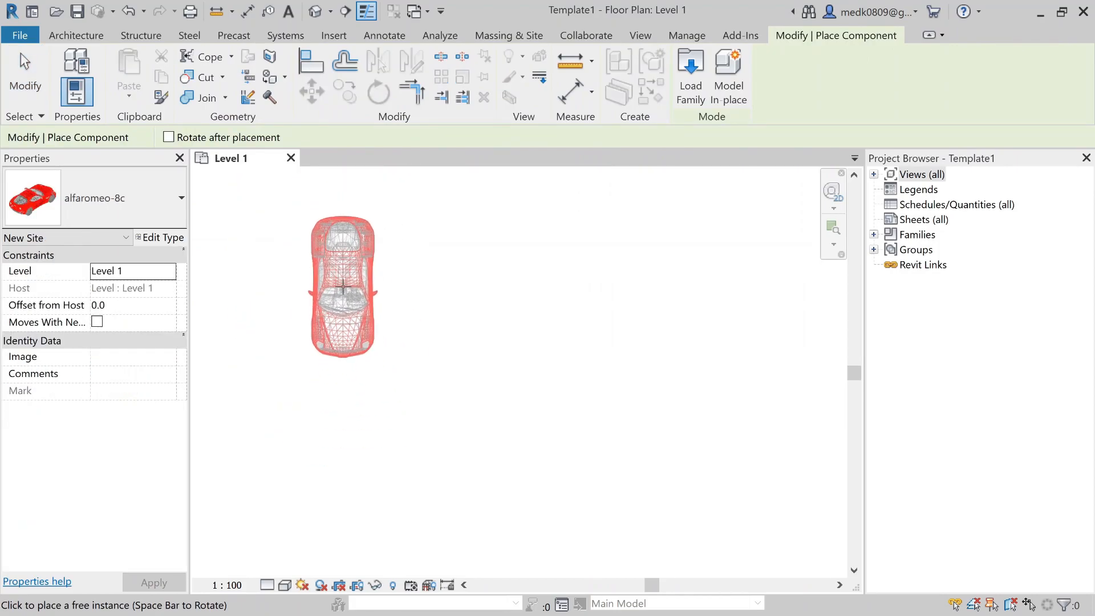
pyautogui.click(343, 288)
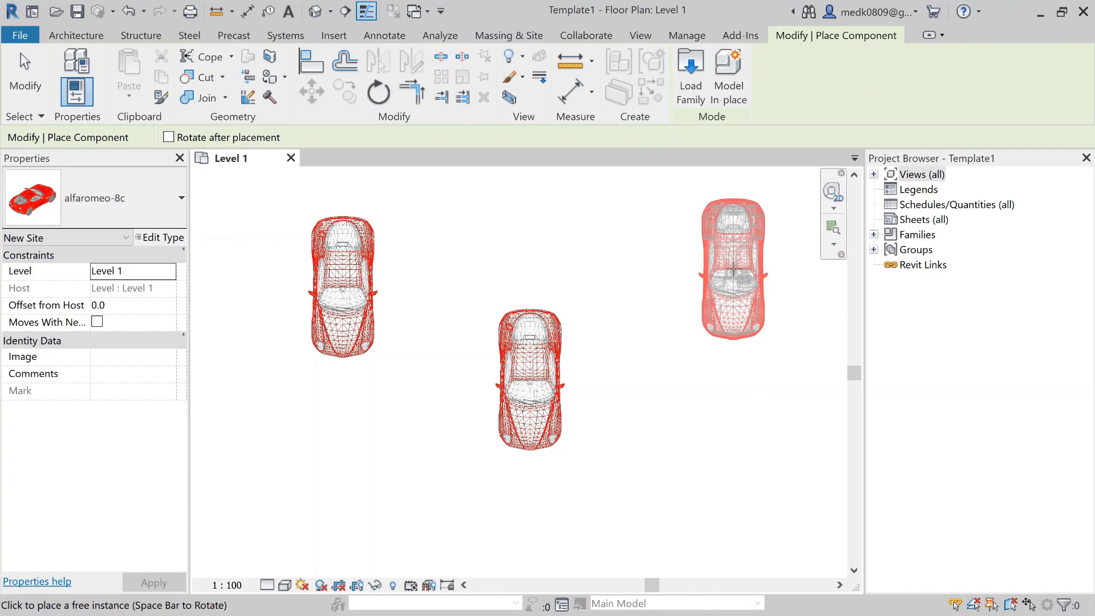
pyautogui.click(733, 269)
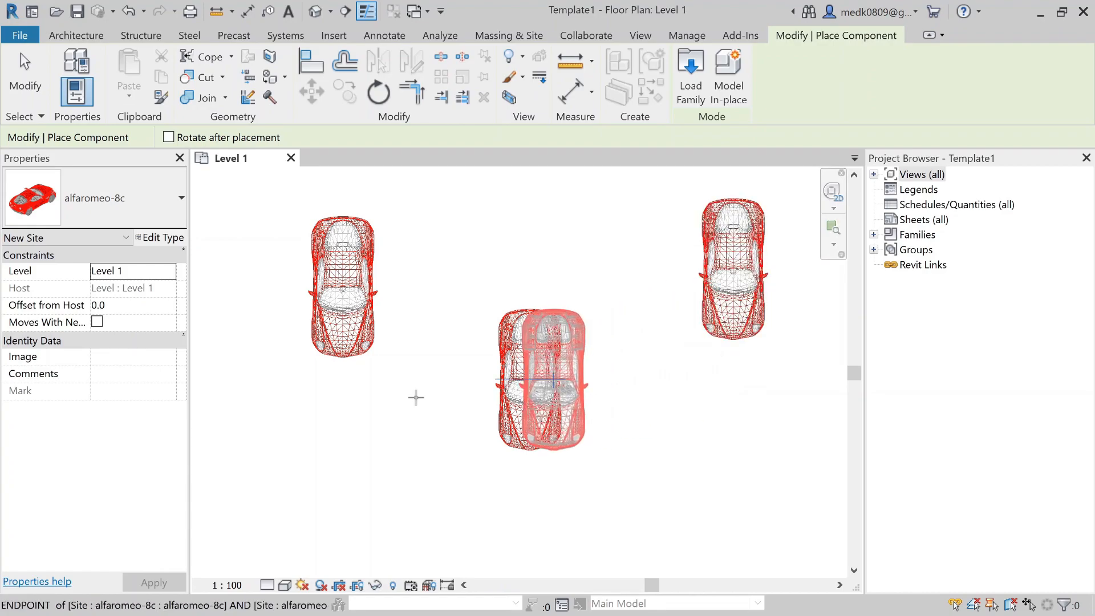
pyautogui.press('Escape')
pyautogui.press('Escape')
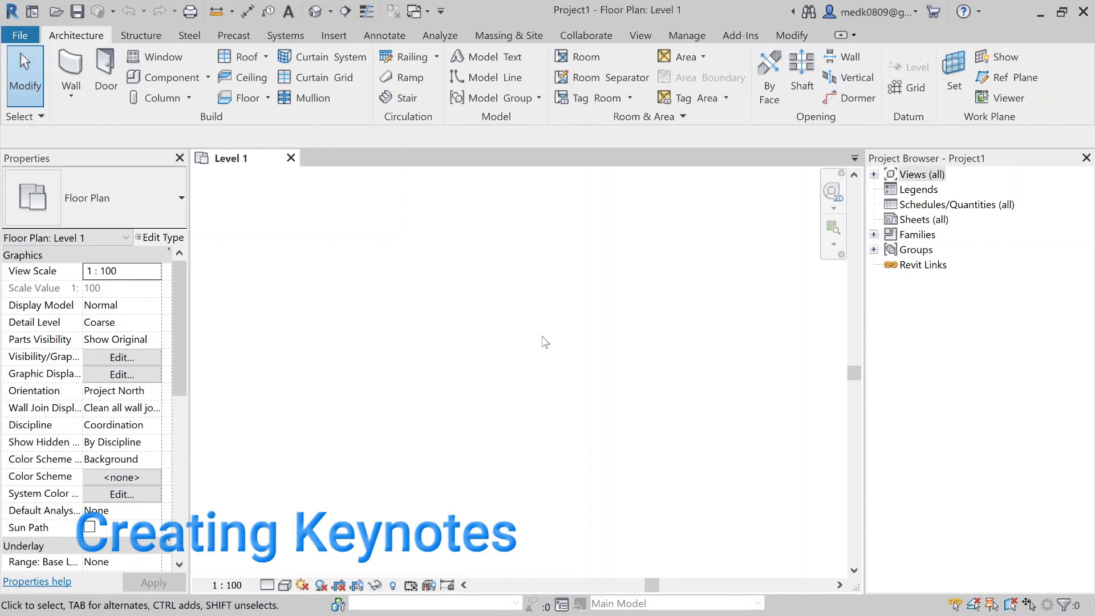
# Step: Draw a horizontal default oval duct, 305 mm by 305 mm at 2743.2 mm middle elevation, on the Level 1 floor plan
pyautogui.click(286, 34)
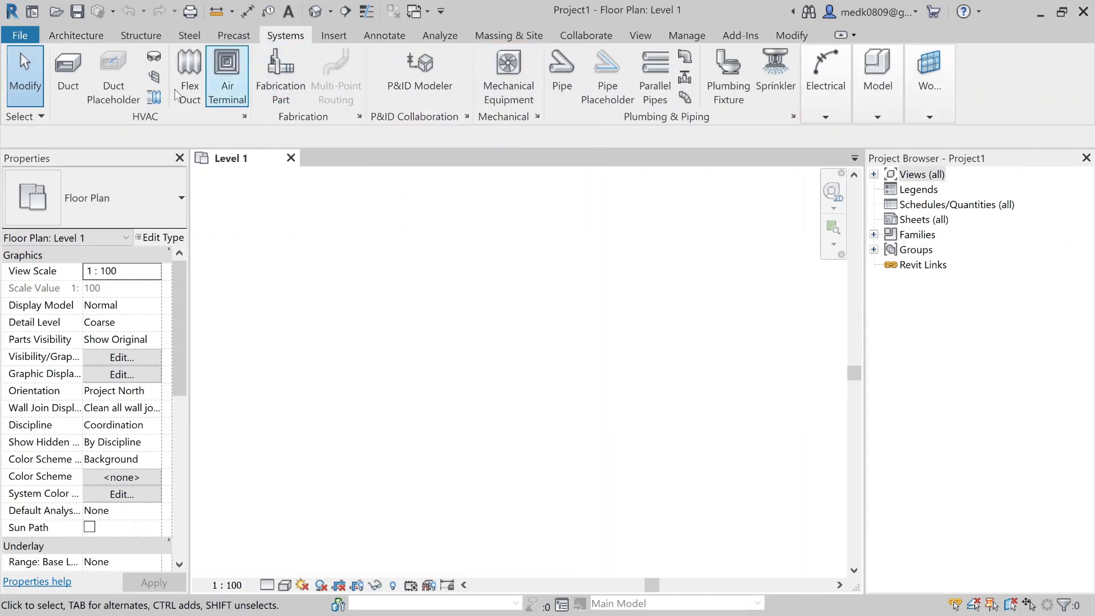
pyautogui.click(69, 76)
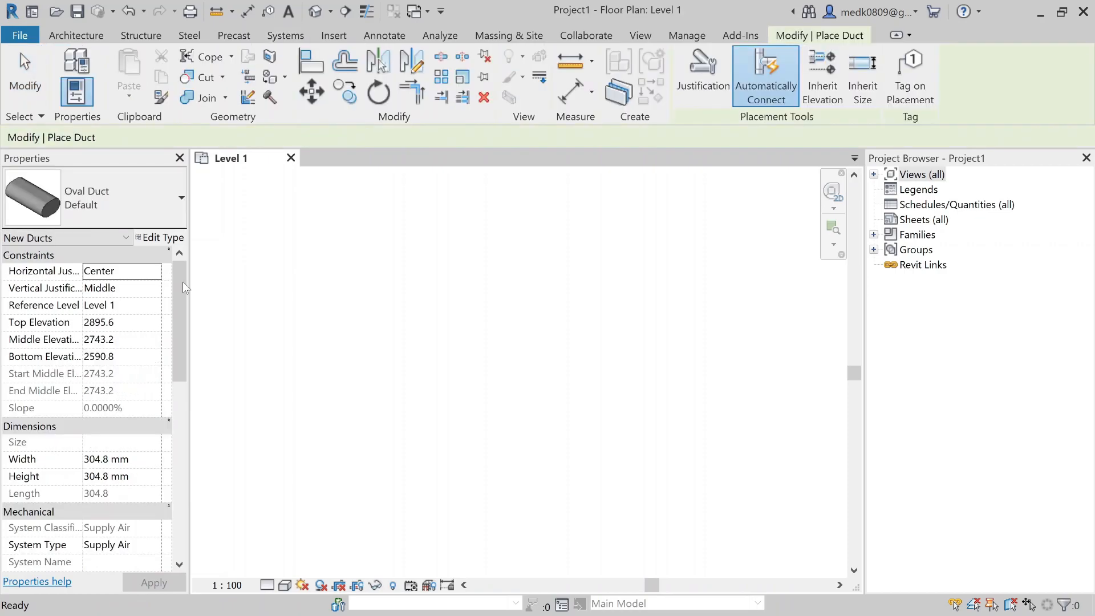
pyautogui.click(354, 242)
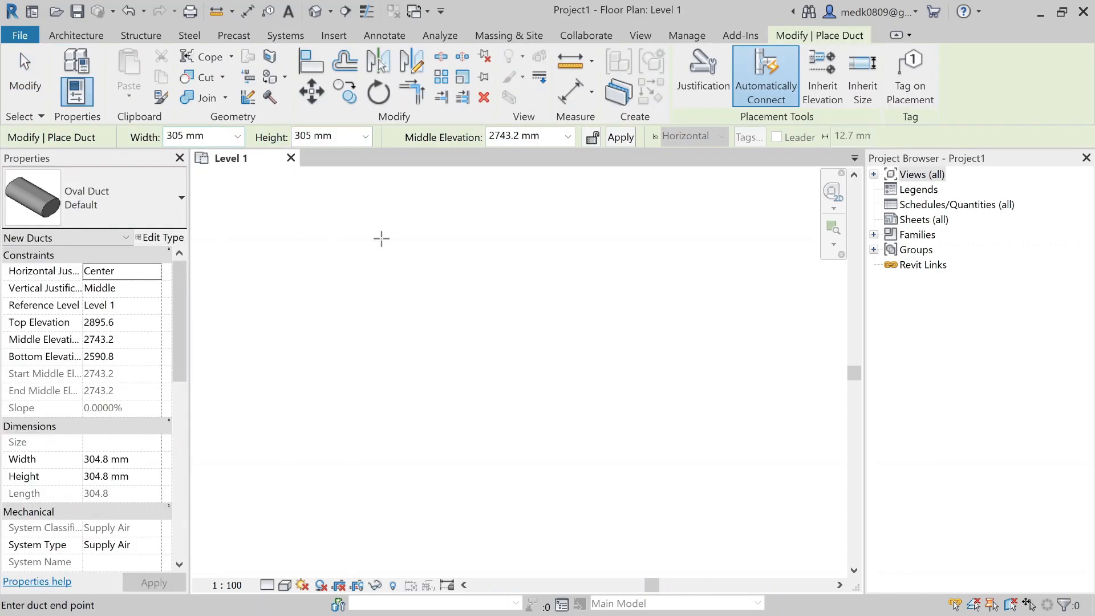
pyautogui.click(513, 240)
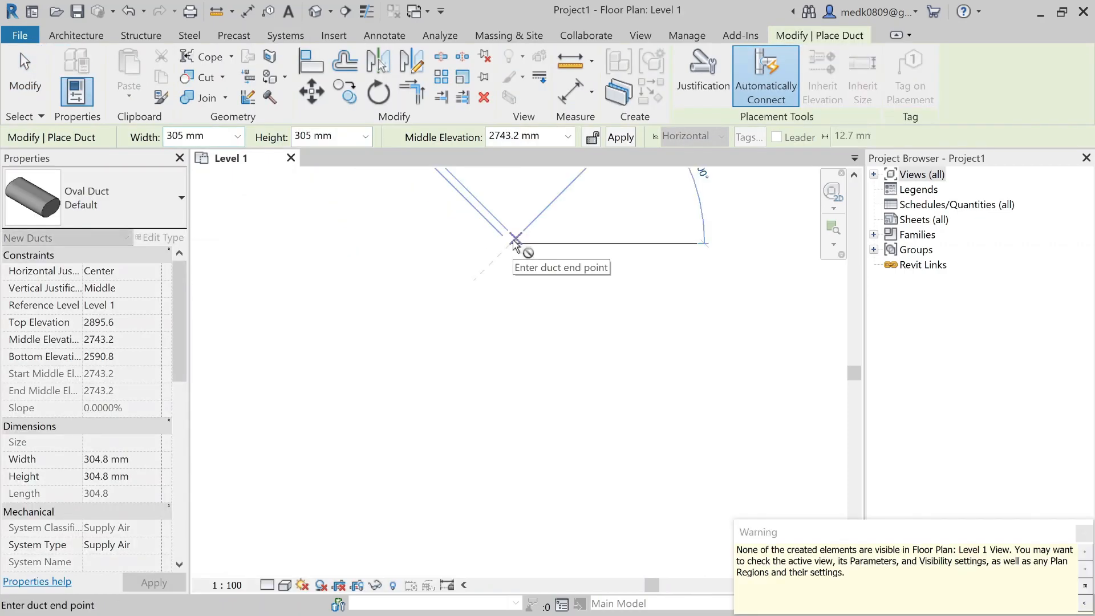
pyautogui.press('Escape')
pyautogui.press('Escape')
# Step: Set the top of the Level 1 plan's view range to Level Above
pyautogui.moveTo(179, 311); pyautogui.dragTo(179, 386)
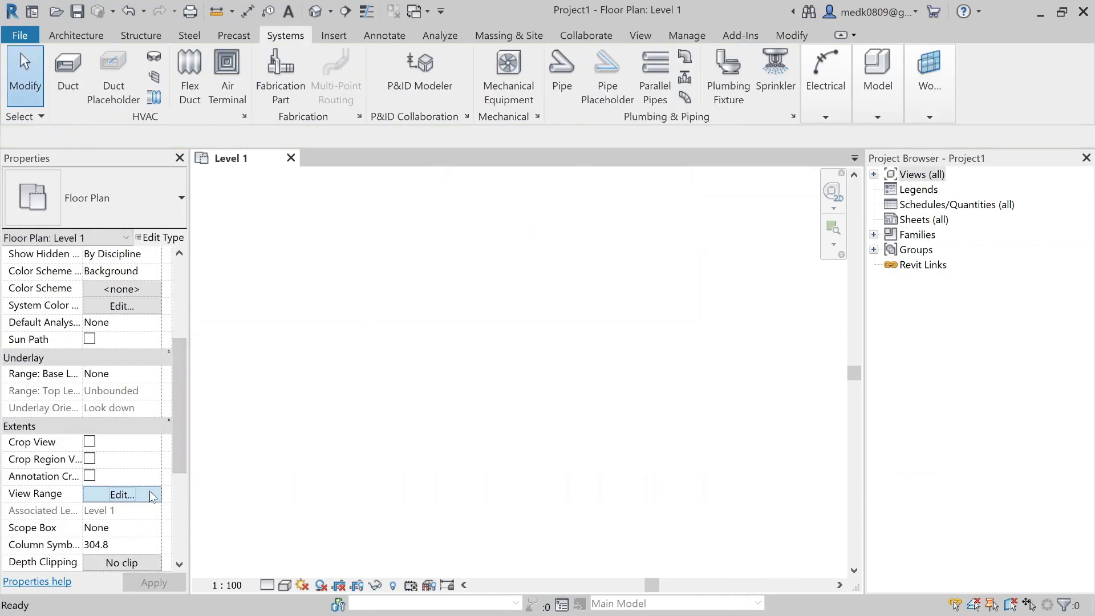
pyautogui.click(122, 494)
pyautogui.click(763, 240)
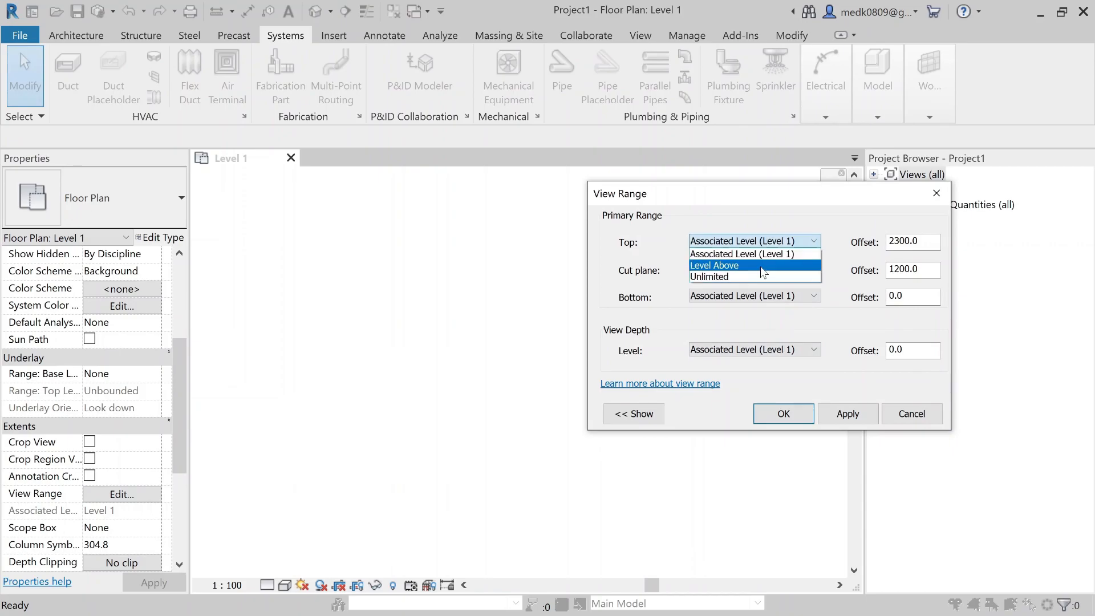
pyautogui.click(763, 265)
pyautogui.click(841, 413)
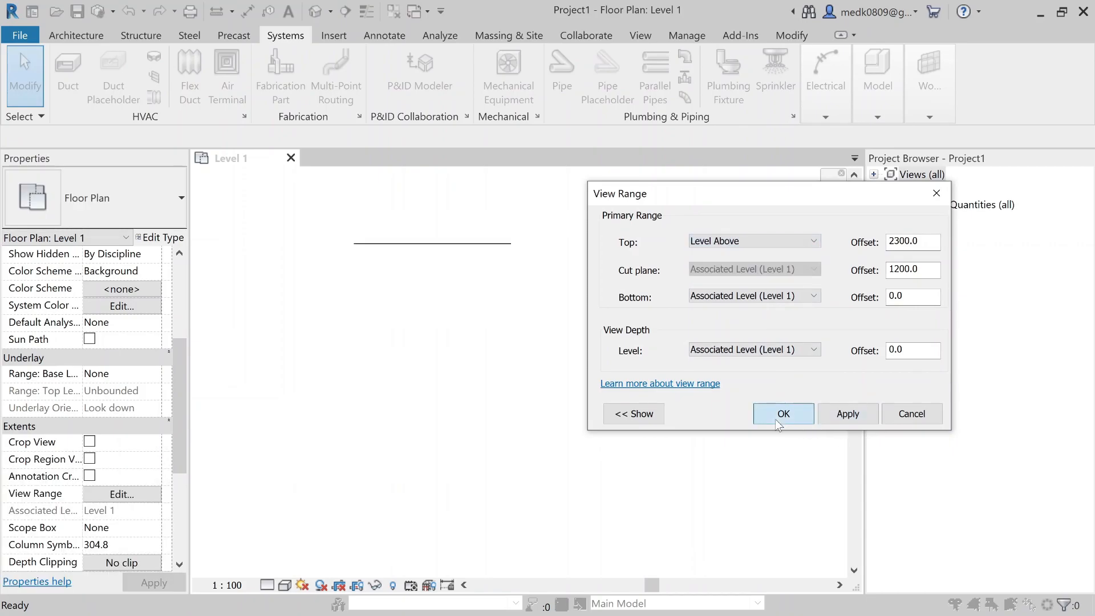
pyautogui.click(779, 415)
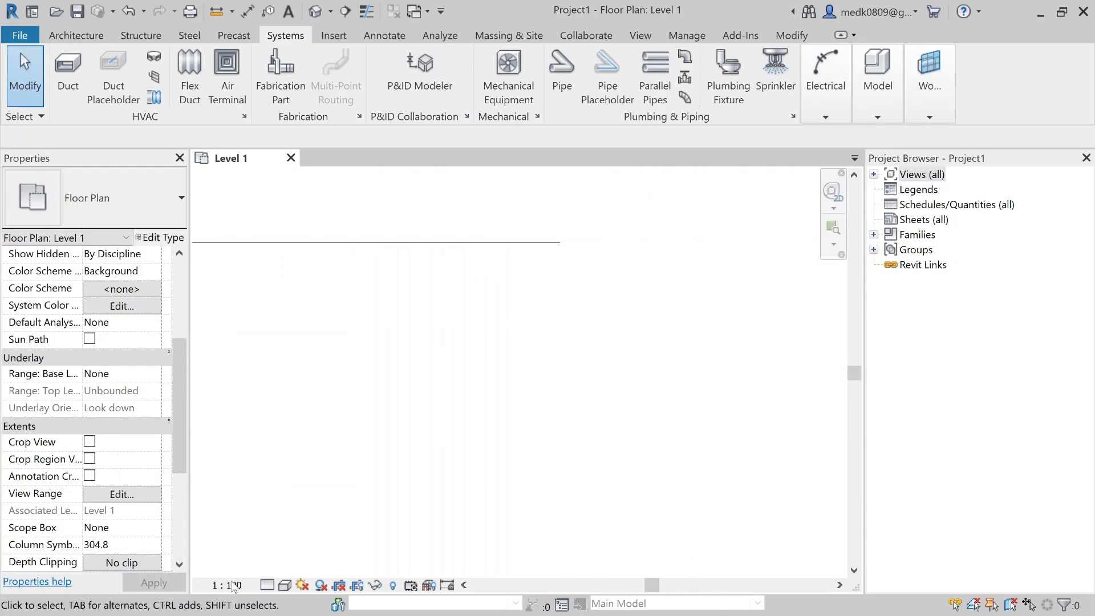
# Step: Set the Level 1 plan's detail level to Fine and its visual style to Shaded
pyautogui.click(267, 586)
pyautogui.click(269, 567)
pyautogui.click(286, 586)
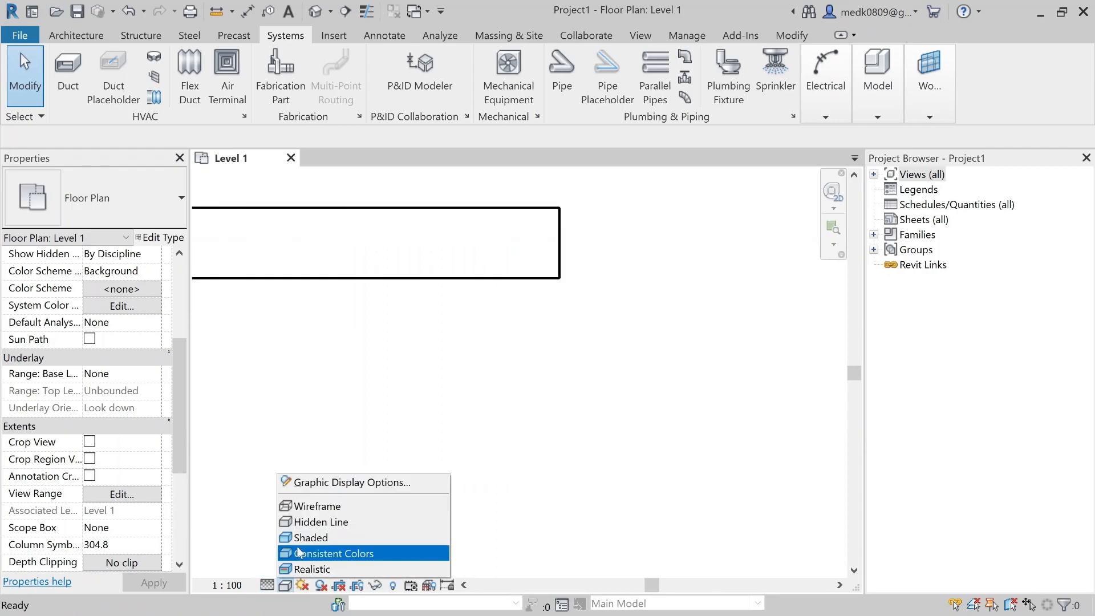
pyautogui.click(303, 538)
pyautogui.scroll(-3, 652, 337)
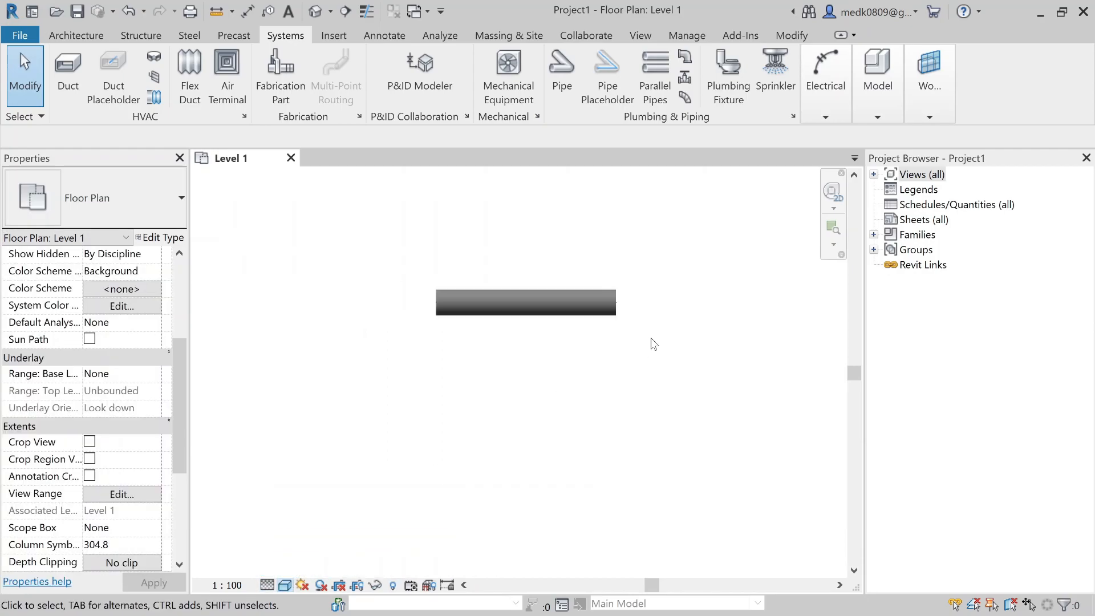
pyautogui.scroll(1, 564, 291)
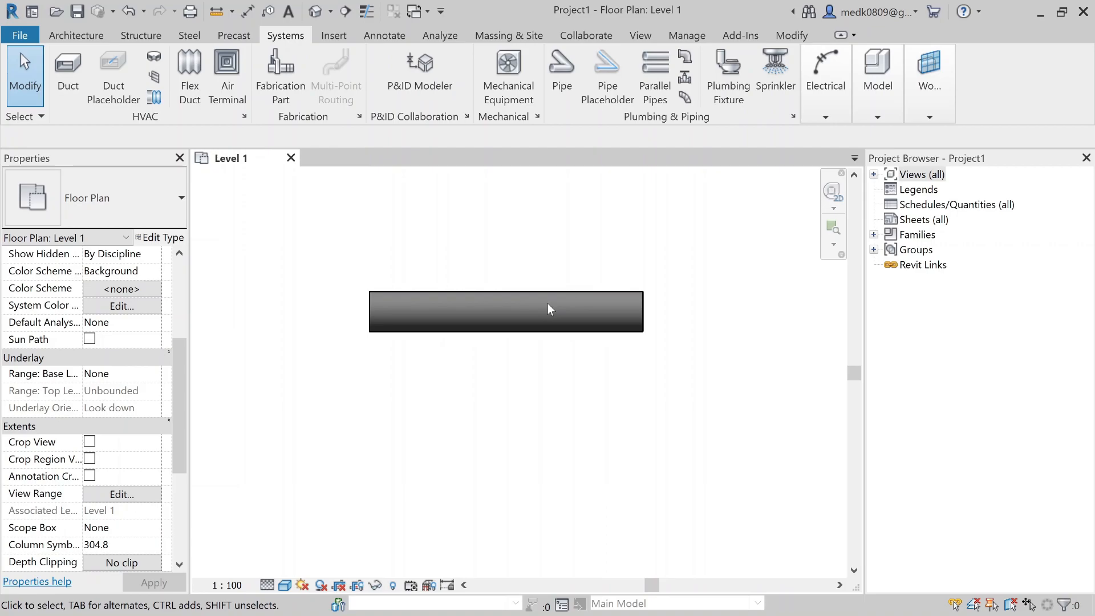
# Step: Draw a horizontal default pipe of 150 mm diameter at 2743.2 mm middle elevation to the right of the duct
pyautogui.click(562, 80)
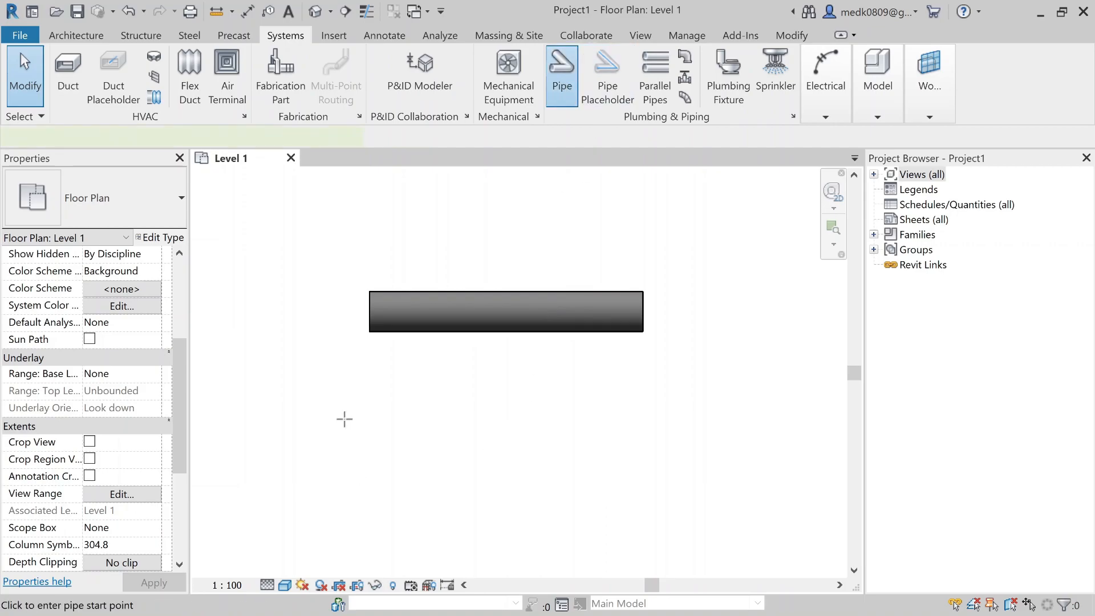
pyautogui.scroll(-2, 375, 395)
pyautogui.moveTo(422, 386); pyautogui.dragTo(357, 314, button='middle')
pyautogui.click(520, 267)
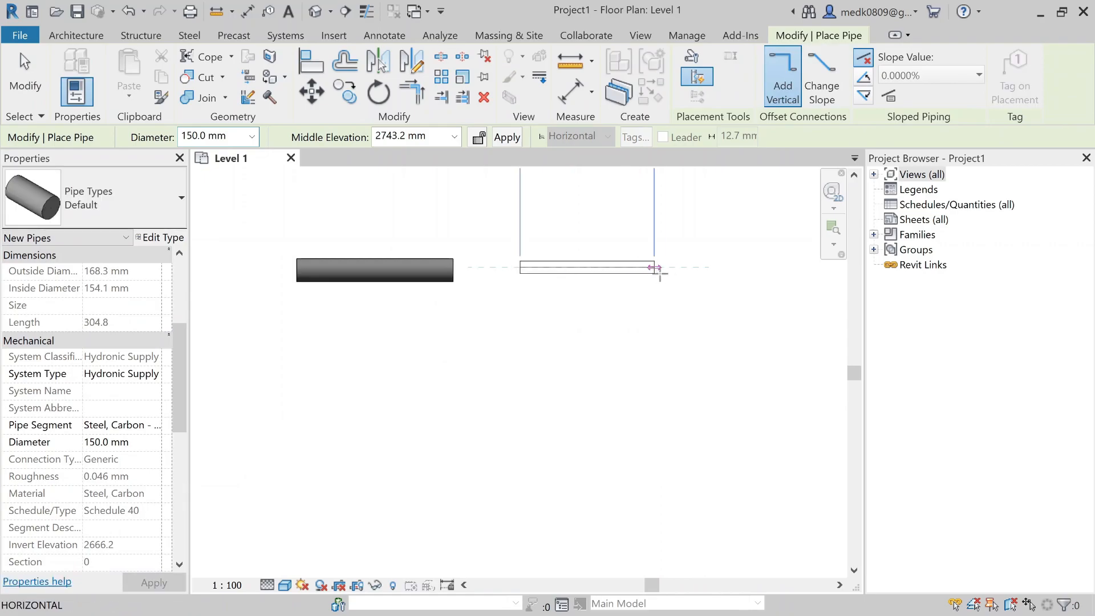
pyautogui.click(660, 268)
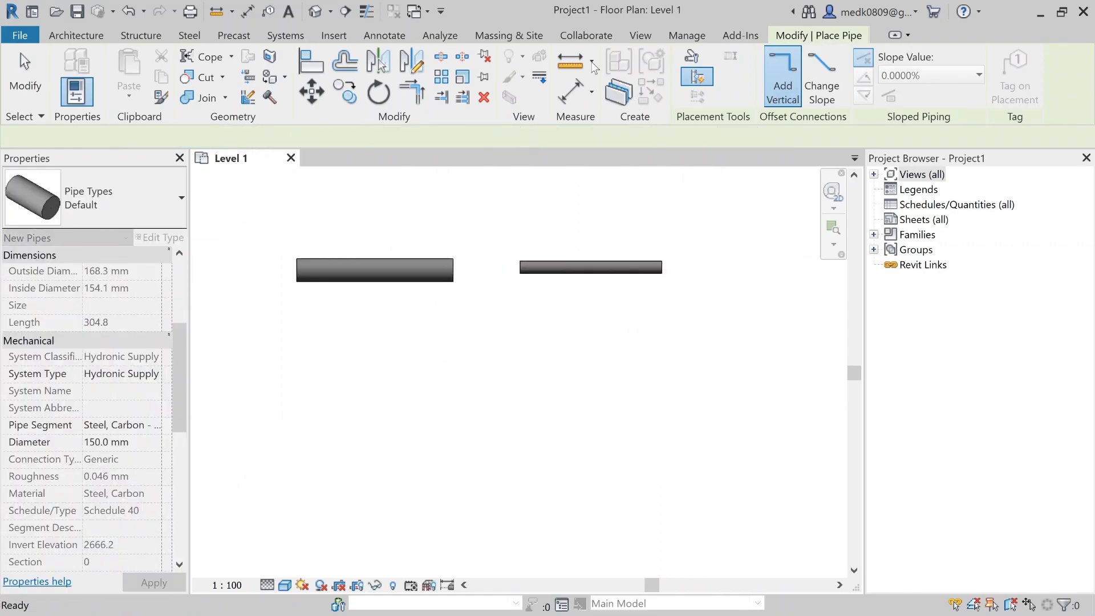
# Step: Draw a horizontal 53 mm conduit without fittings below the duct, about as long as the duct
pyautogui.click(301, 34)
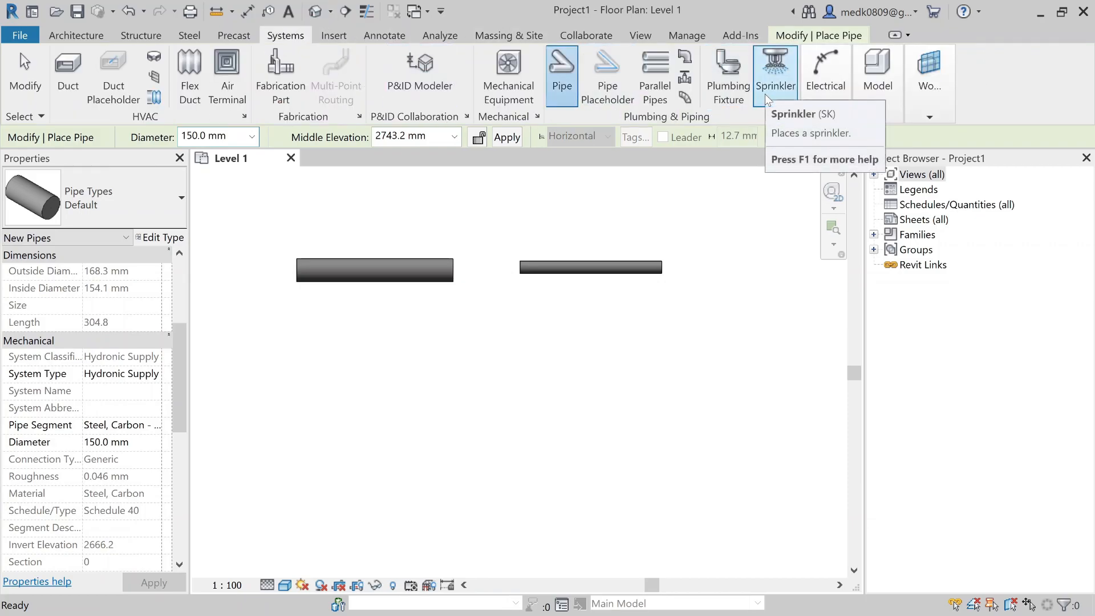
pyautogui.click(827, 105)
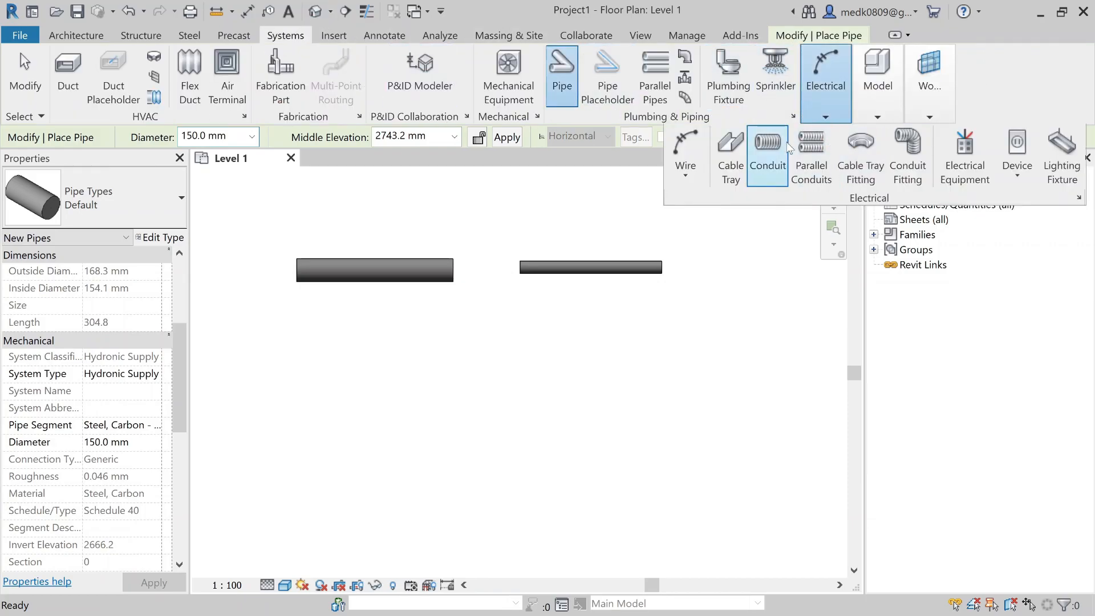
pyautogui.click(763, 161)
pyautogui.click(302, 455)
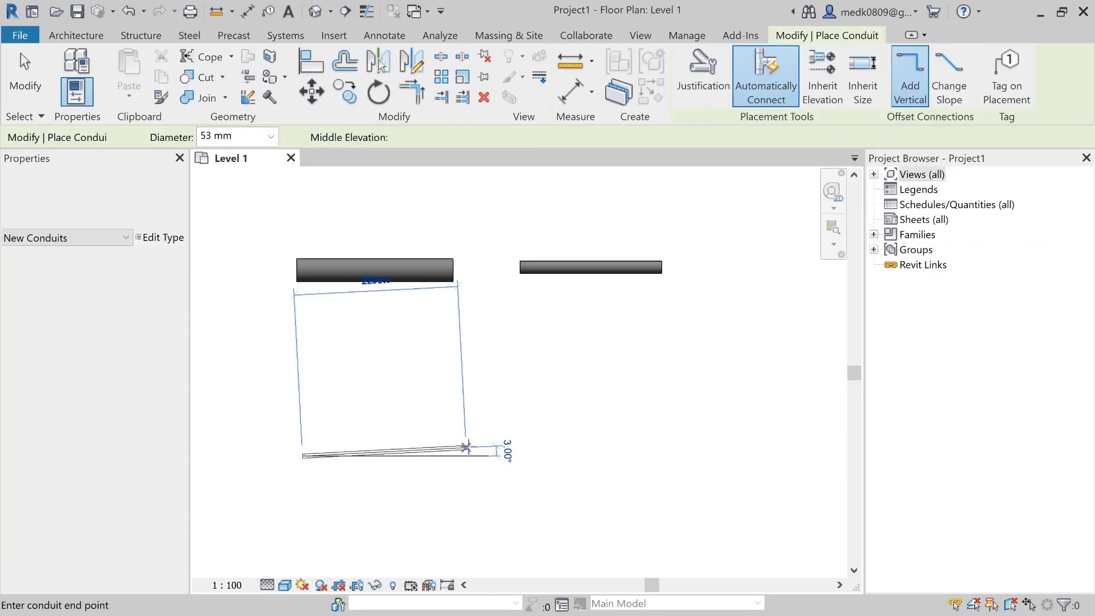
pyautogui.click(460, 457)
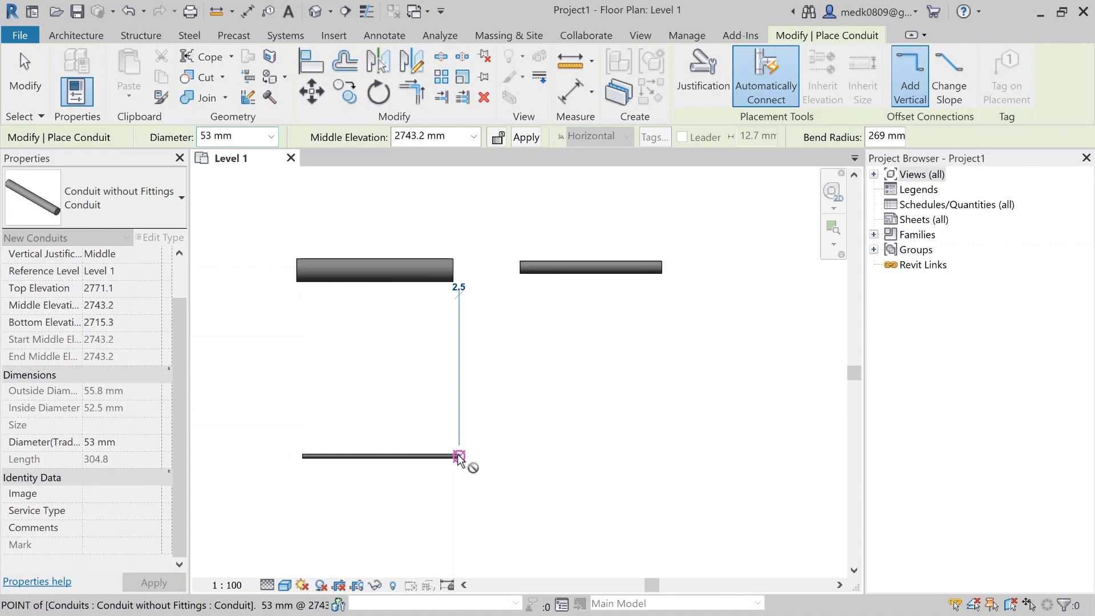
pyautogui.press('Escape')
pyautogui.press('Escape')
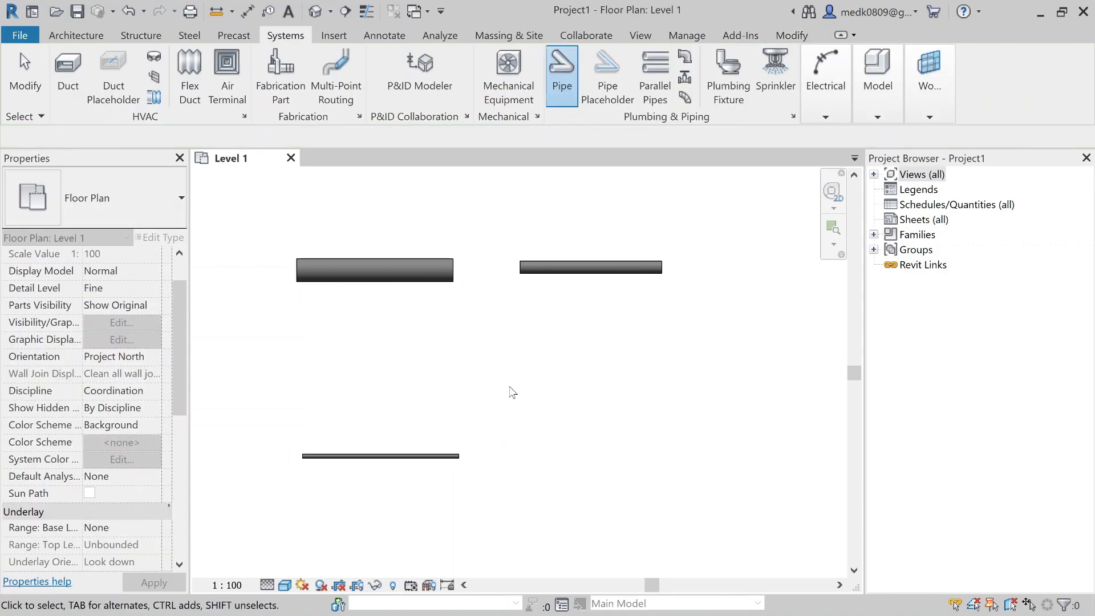
pyautogui.scroll(2, 472, 357)
pyautogui.moveTo(472, 357); pyautogui.dragTo(562, 348, button='middle')
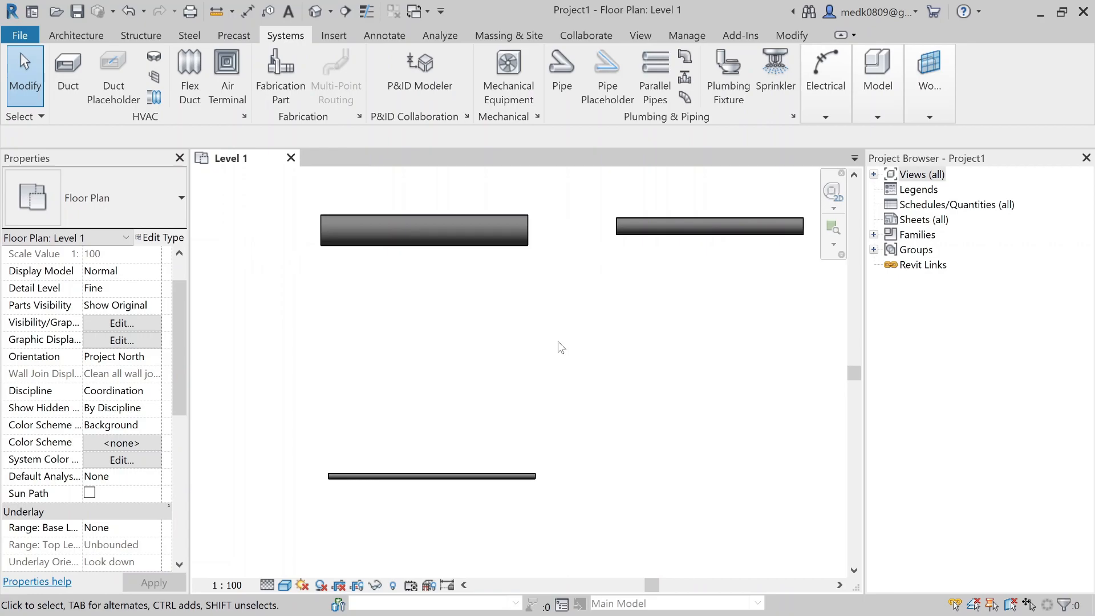
pyautogui.scroll(-1, 561, 348)
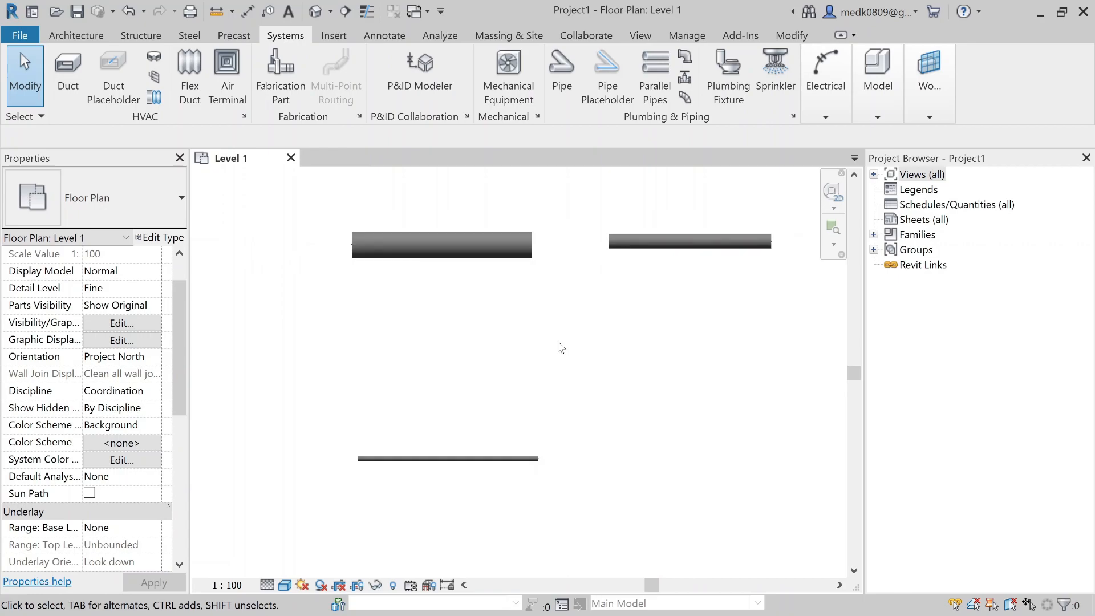
pyautogui.moveTo(567, 352); pyautogui.dragTo(525, 342, button='middle')
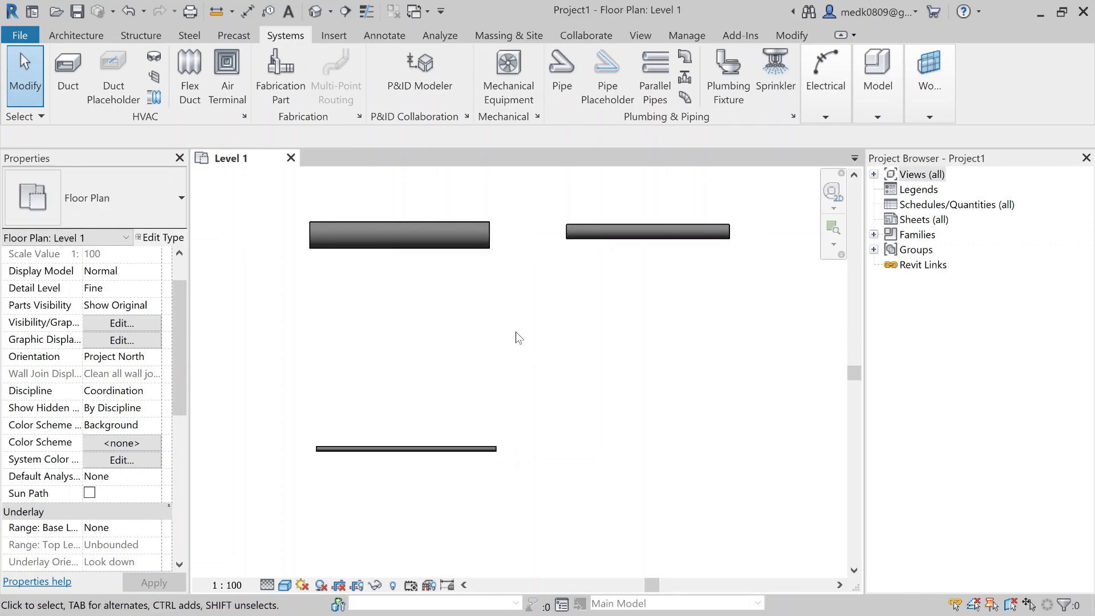
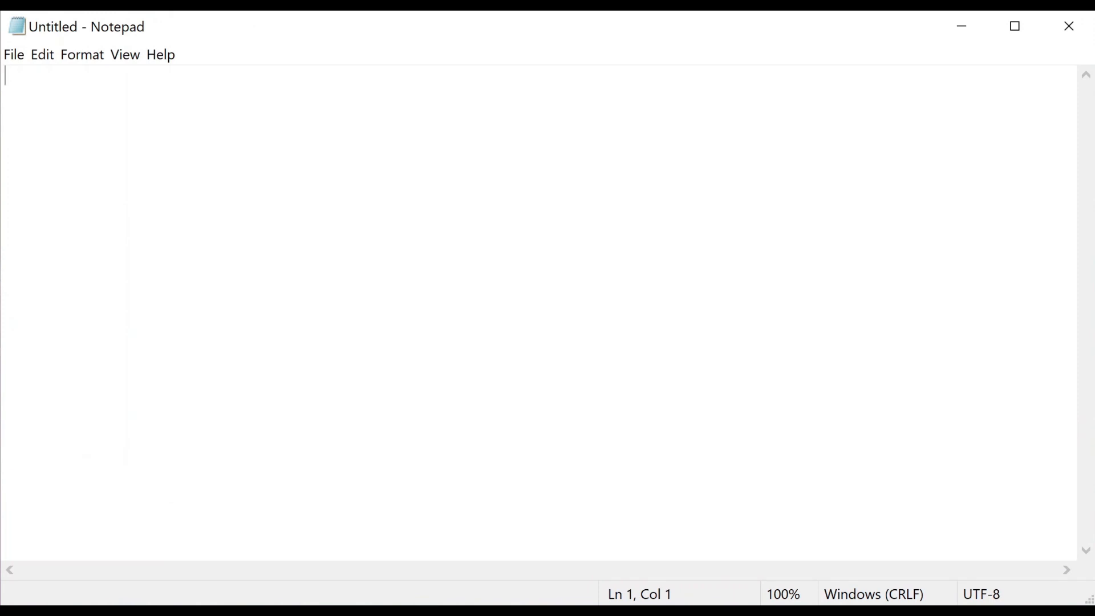
# Step: Switch to an empty Notepad file and write tab-separated keynote lines: 0001 Duct, 0002 Pipe and 0003 Conduit
pyautogui.write('0001')
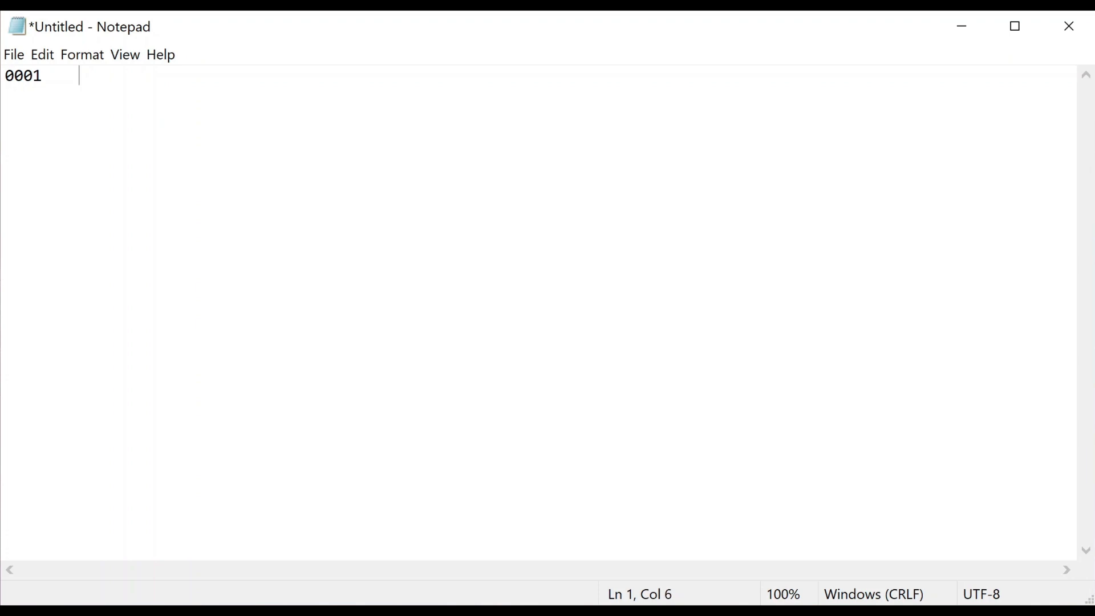
pyautogui.write('Duct')
pyautogui.press('Return')
pyautogui.write('000')
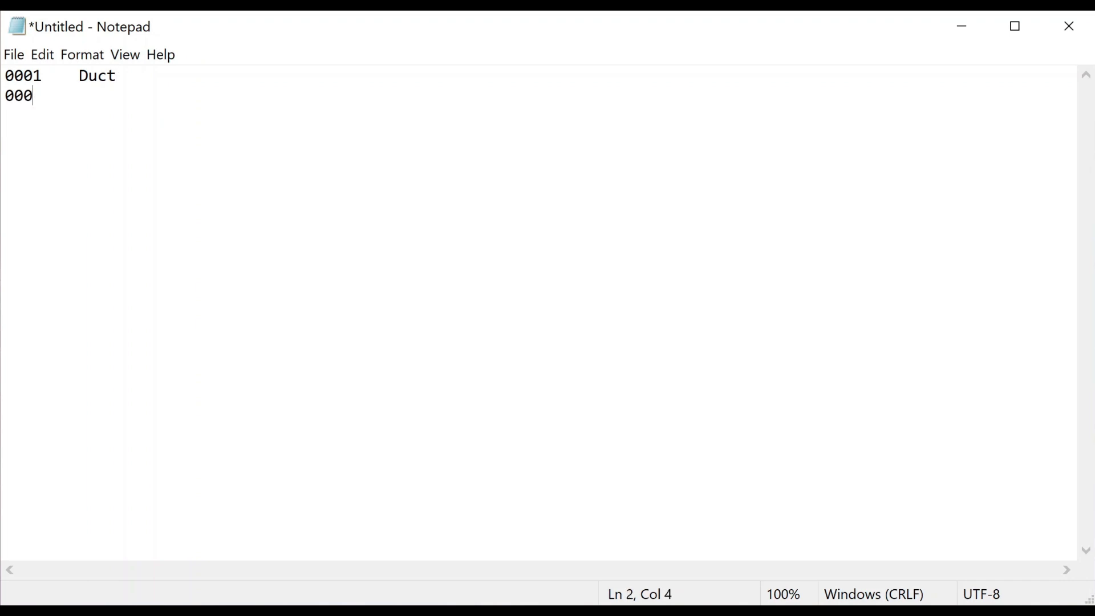
pyautogui.write('2\tPipe')
pyautogui.press('Return')
pyautogui.write('000')
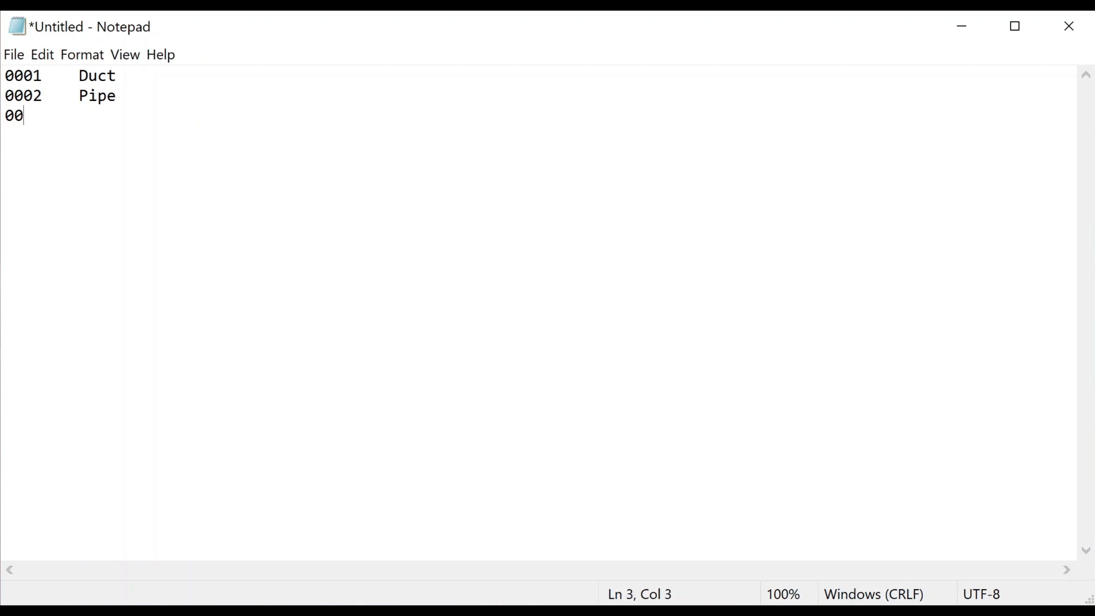
pyautogui.write('3\tConduit')
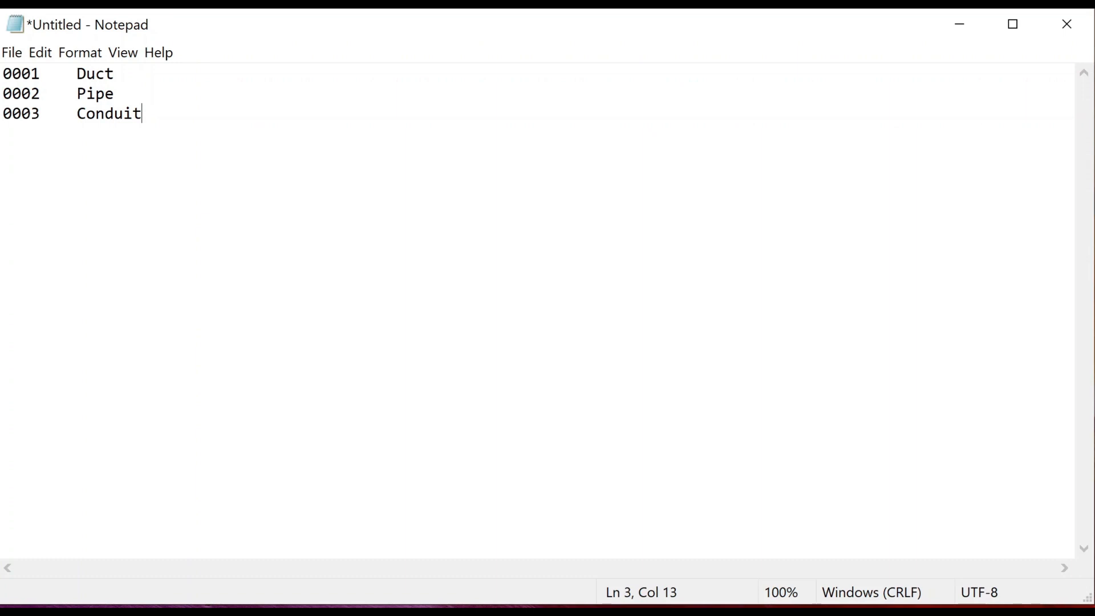
# Step: Save the keynote list as the text file Keynote.txt on the Desktop and close it
pyautogui.click(12, 52)
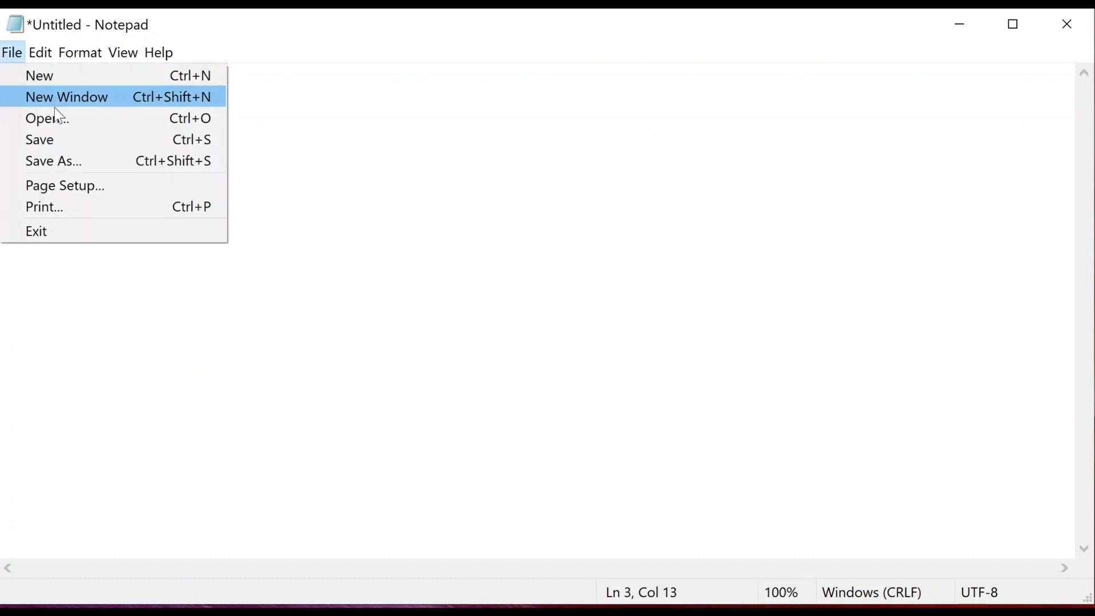
pyautogui.click(83, 160)
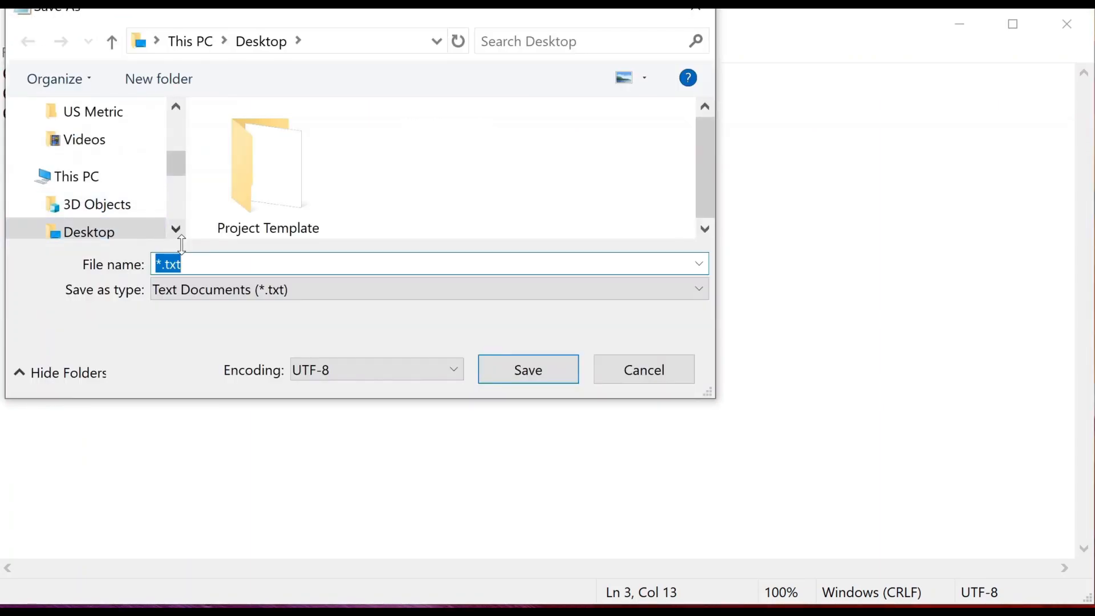
pyautogui.click(155, 264)
pyautogui.press('Delete')
pyautogui.write('Keynote')
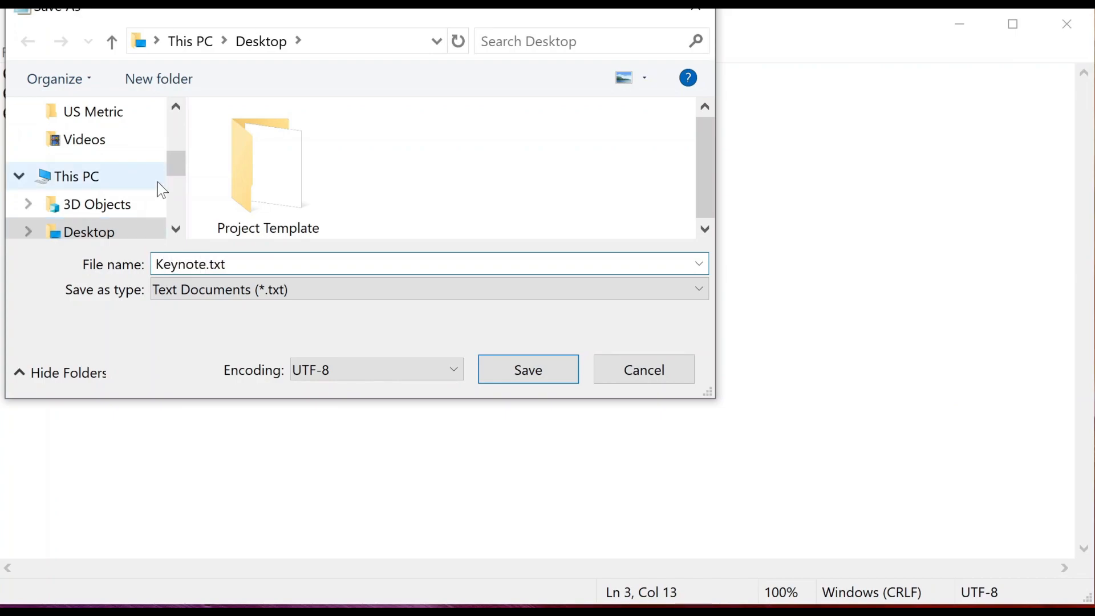
pyautogui.click(499, 366)
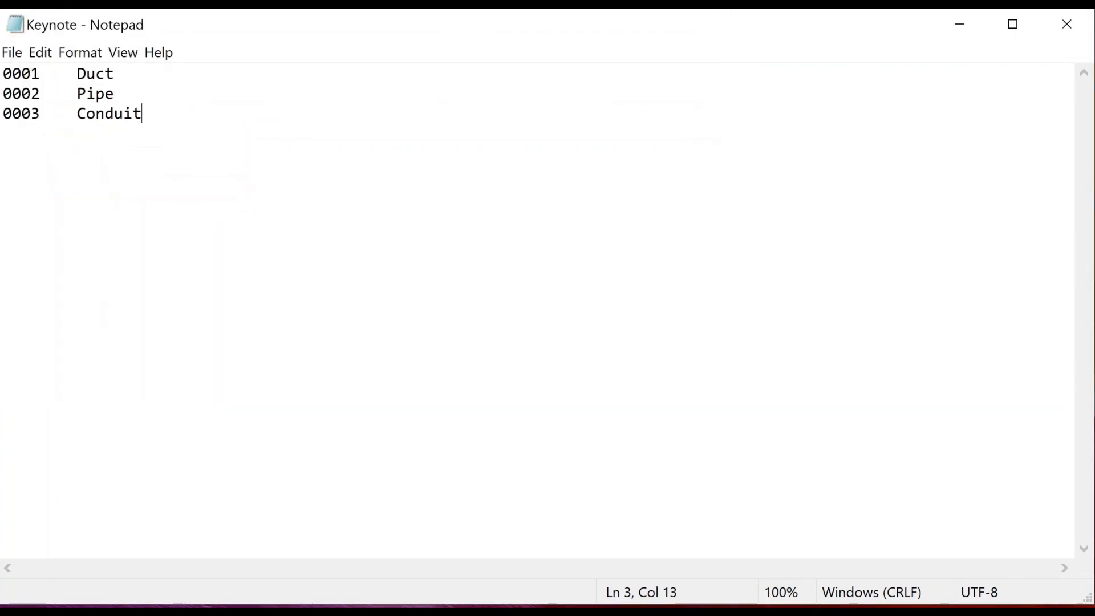
pyautogui.click(1049, 34)
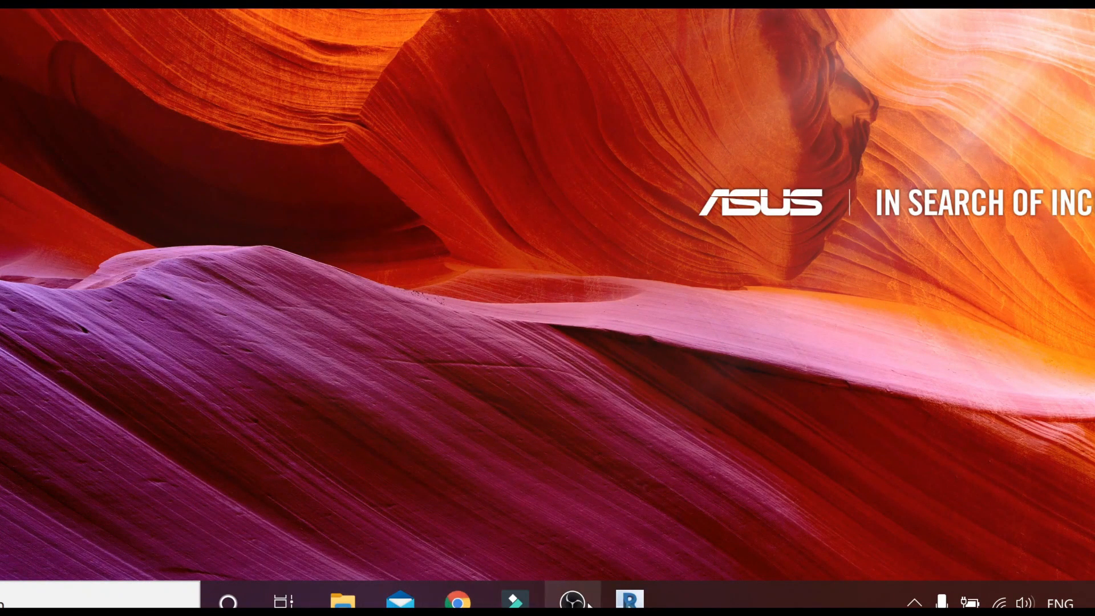
# Step: Switch to Revit with the Level 1 floor plan of Project1
pyautogui.click(630, 598)
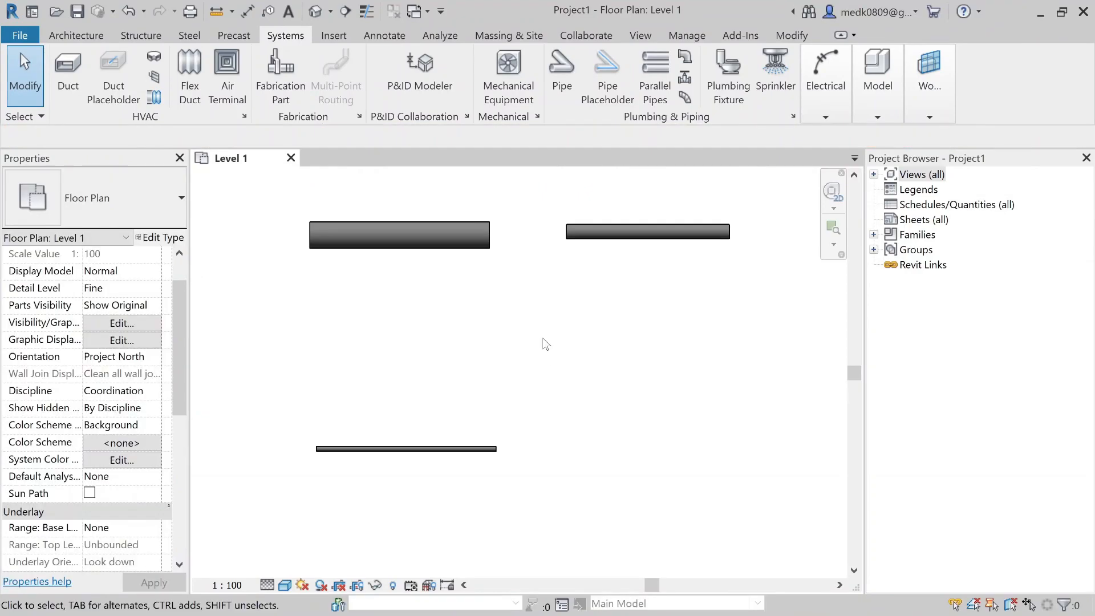
pyautogui.scroll(-1, 543, 339)
pyautogui.moveTo(542, 340); pyautogui.dragTo(535, 365, button='middle')
pyautogui.scroll(1, 485, 237)
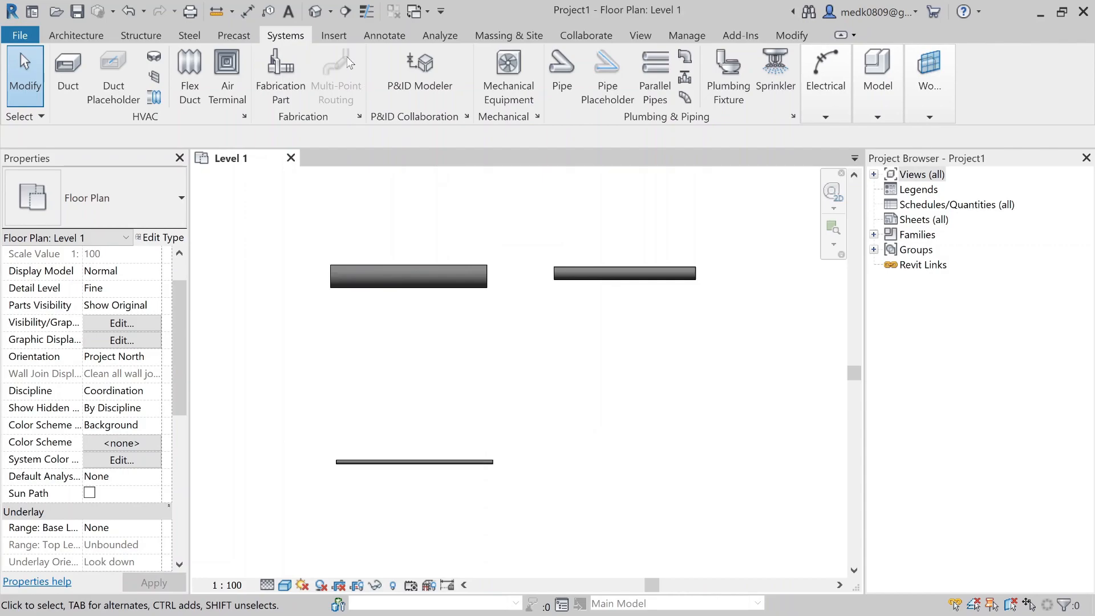
# Step: Start a User Keynote and load the M_Keynote Tag family from the Annotations library folder
pyautogui.click(374, 38)
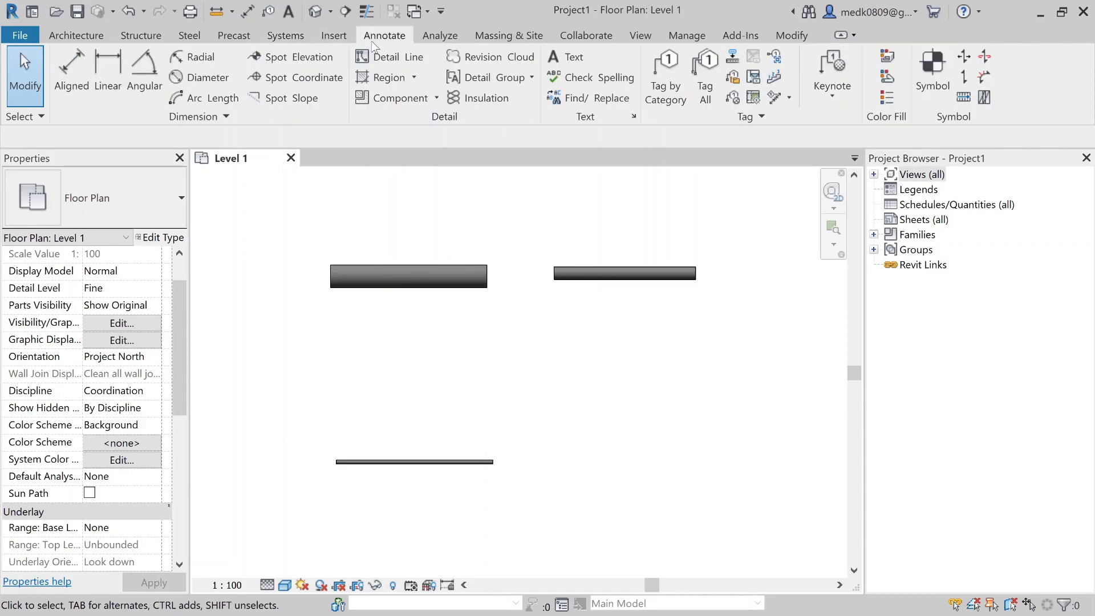
pyautogui.click(833, 95)
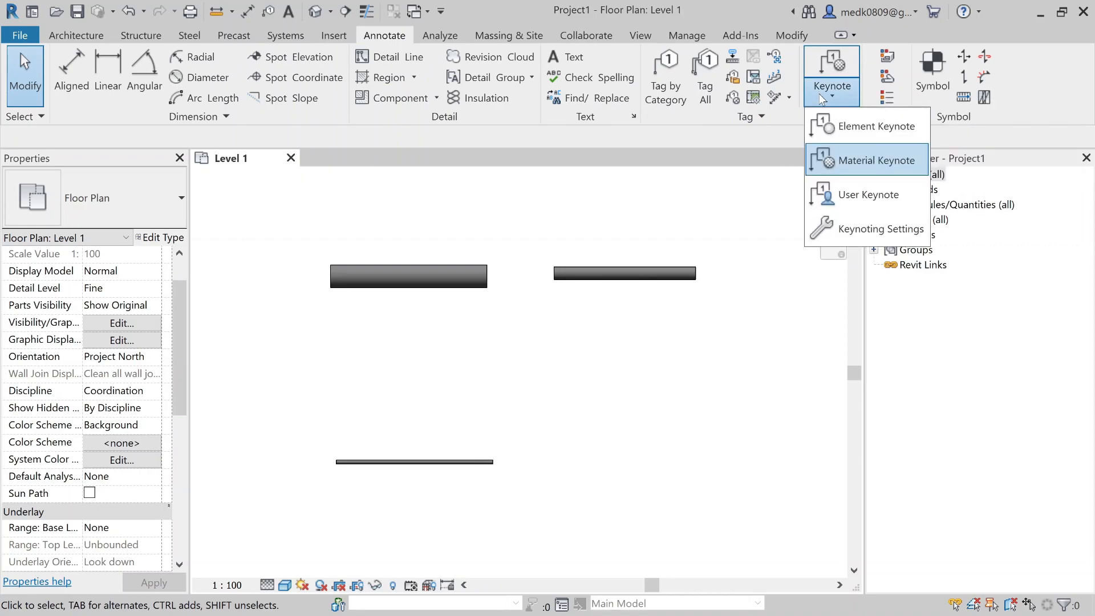
pyautogui.click(837, 197)
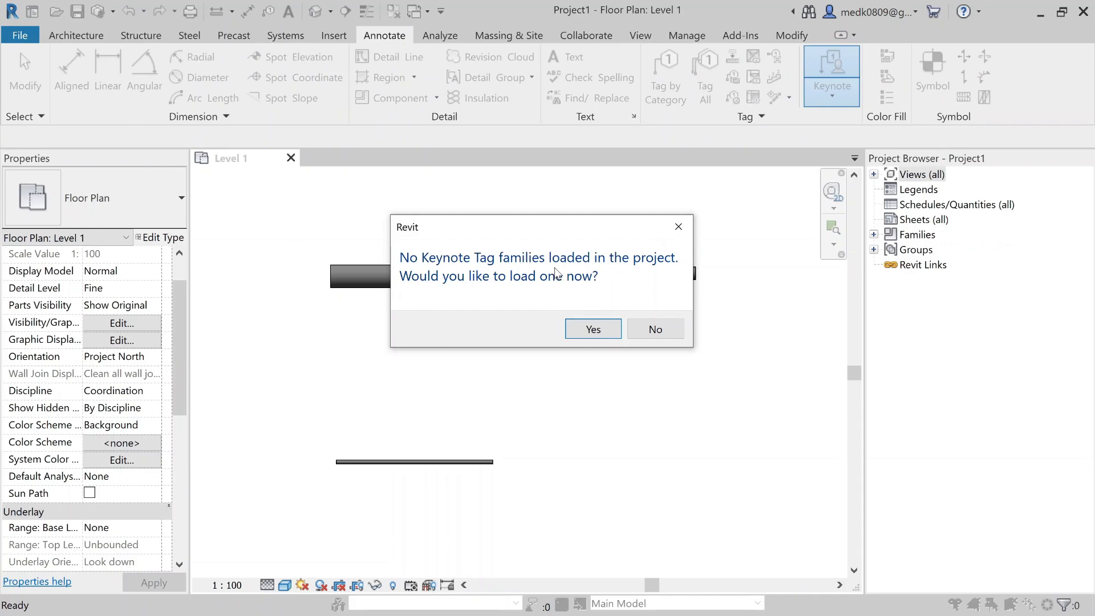
pyautogui.click(602, 330)
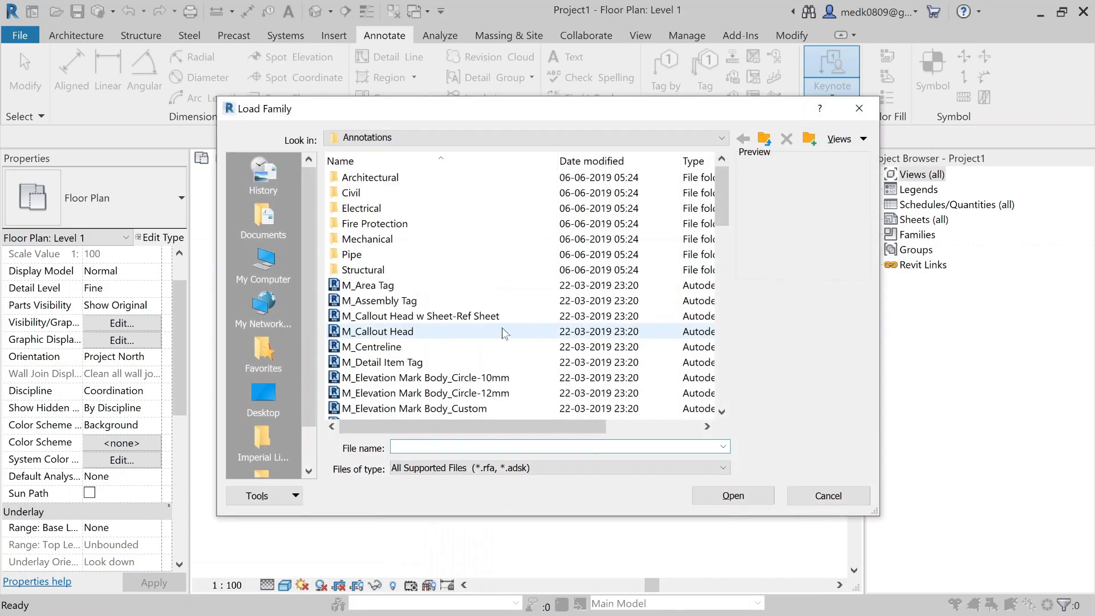
pyautogui.scroll(-2, 603, 333)
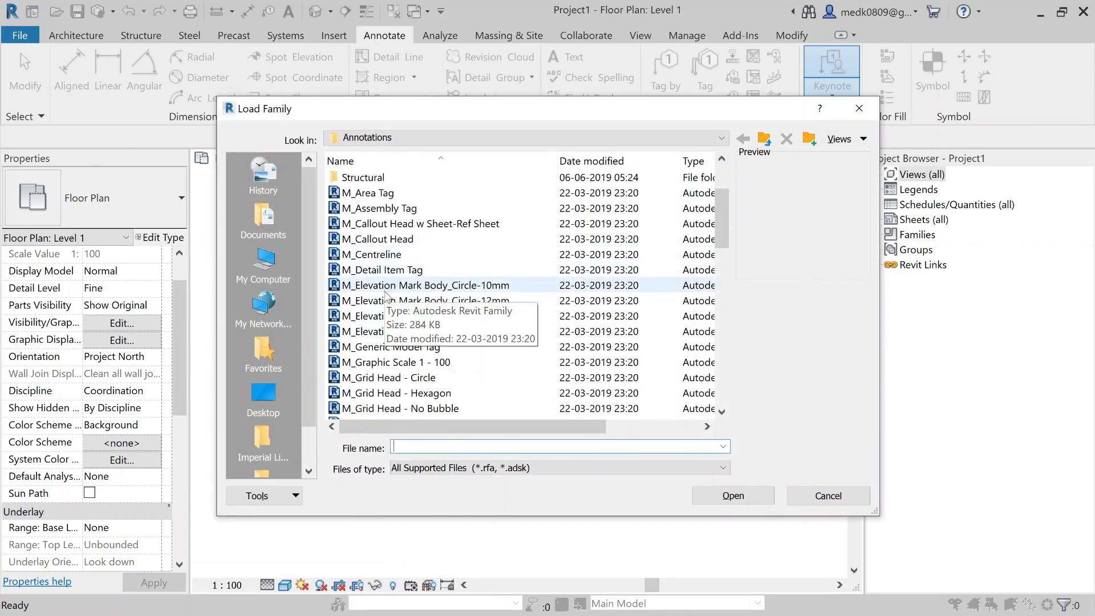
pyautogui.scroll(1, 402, 351)
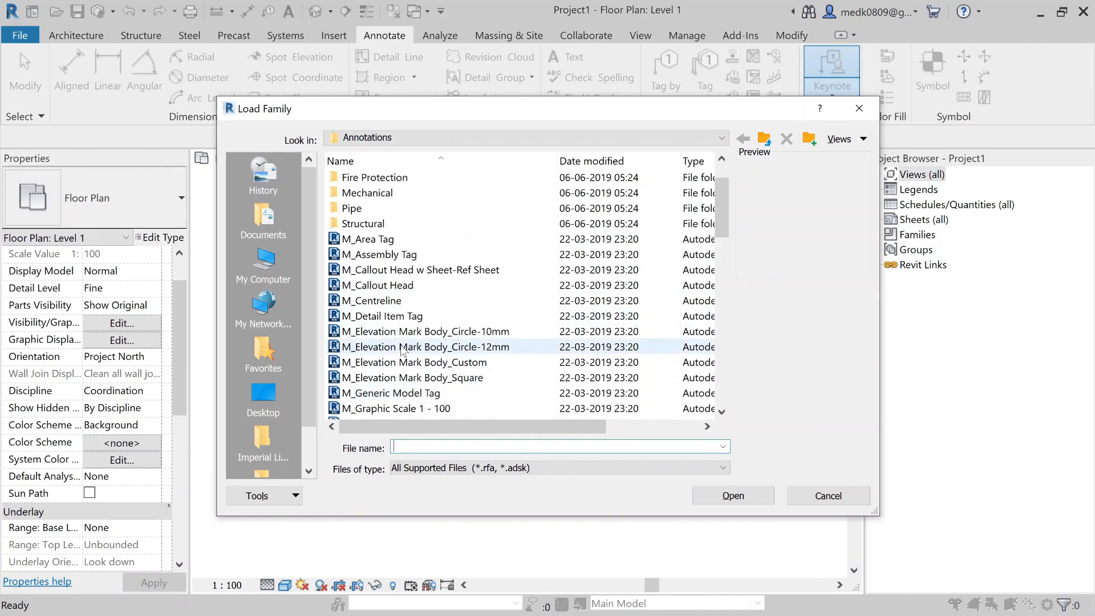
pyautogui.scroll(-1, 406, 376)
pyautogui.scroll(-1, 406, 377)
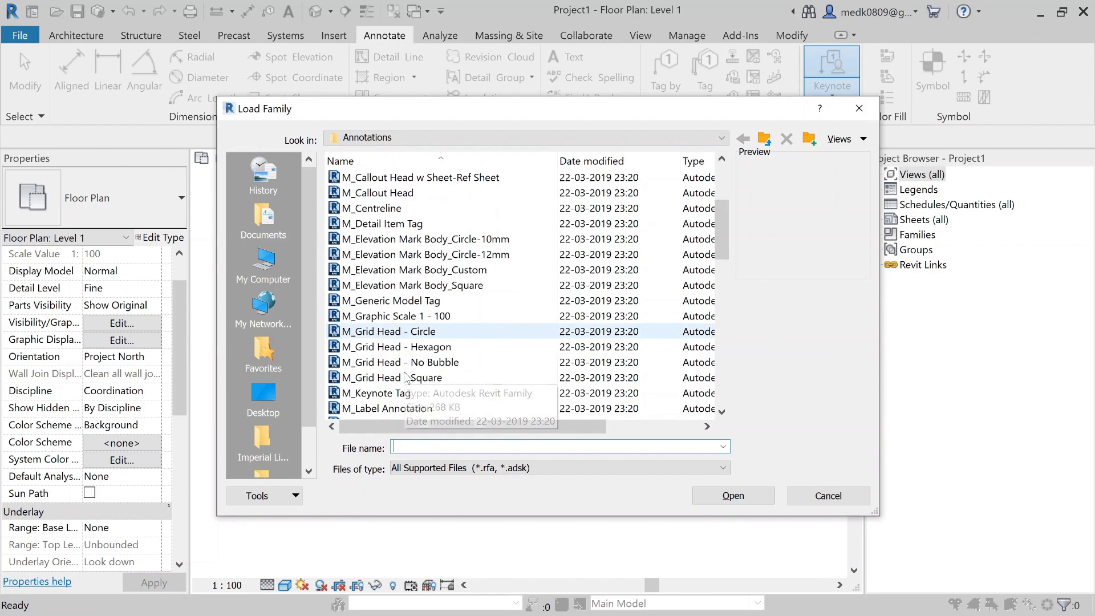
pyautogui.click(399, 395)
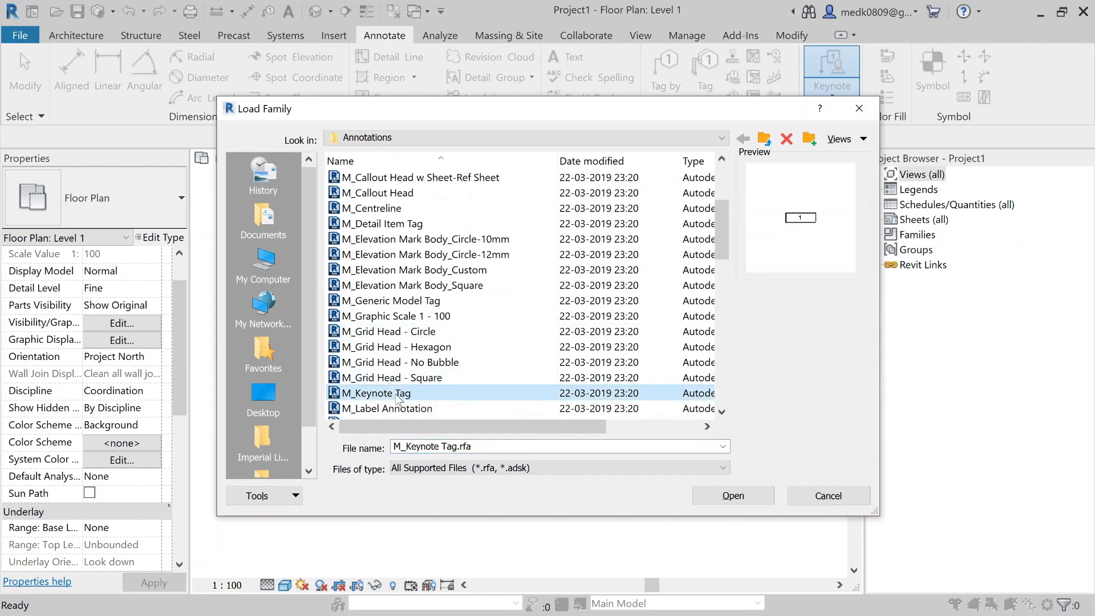
pyautogui.click(713, 496)
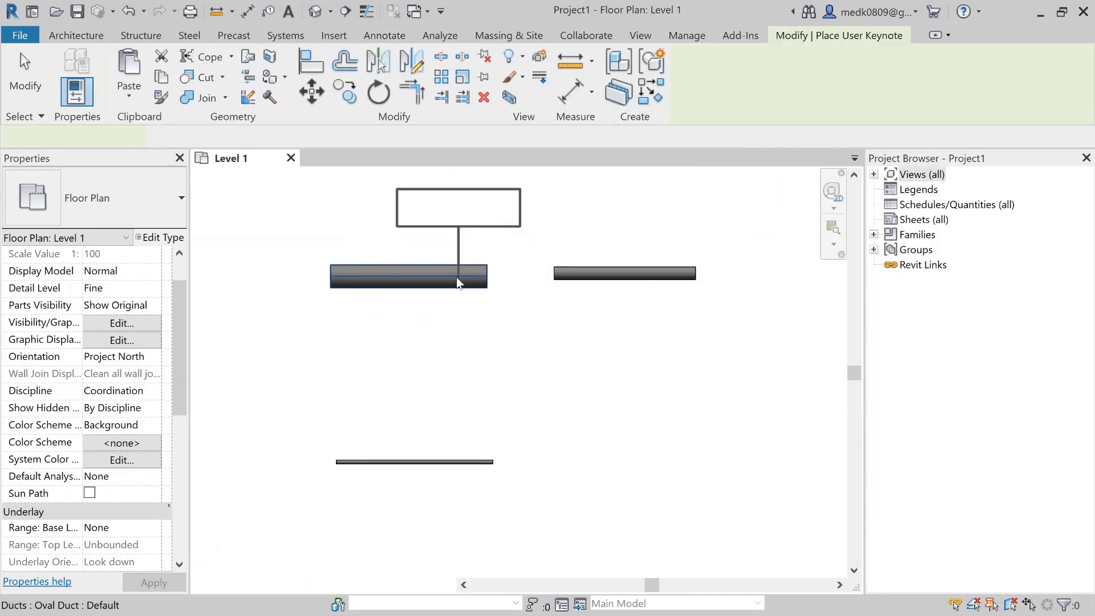
# Step: Try to place a user keynote with a leader on the oval duct
pyautogui.scroll(-2, 456, 277)
pyautogui.scroll(3, 431, 256)
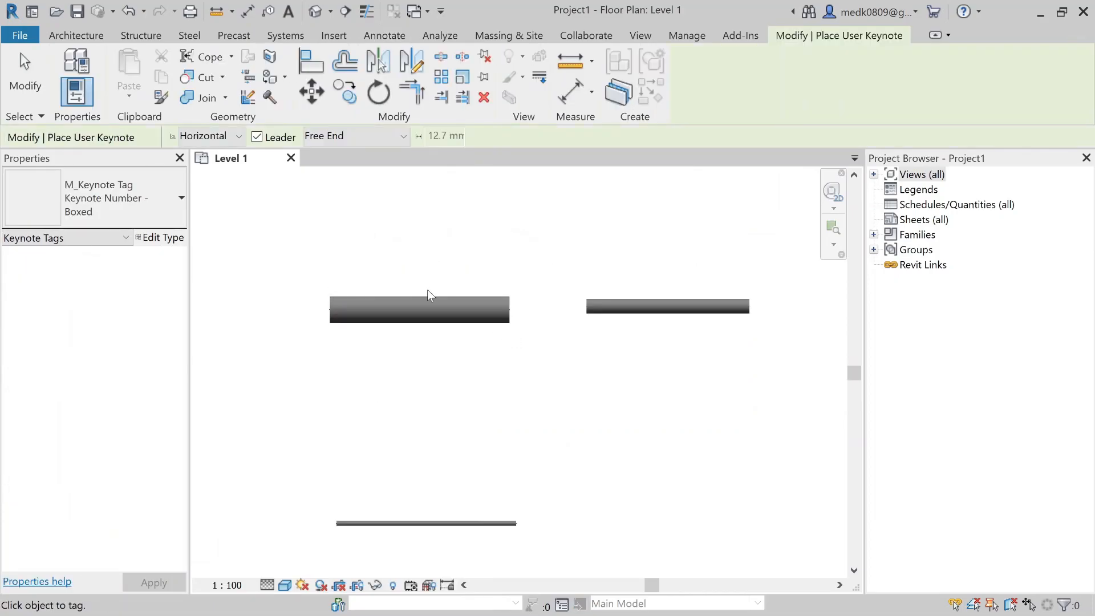
pyautogui.click(423, 308)
pyautogui.click(424, 232)
pyautogui.click(341, 237)
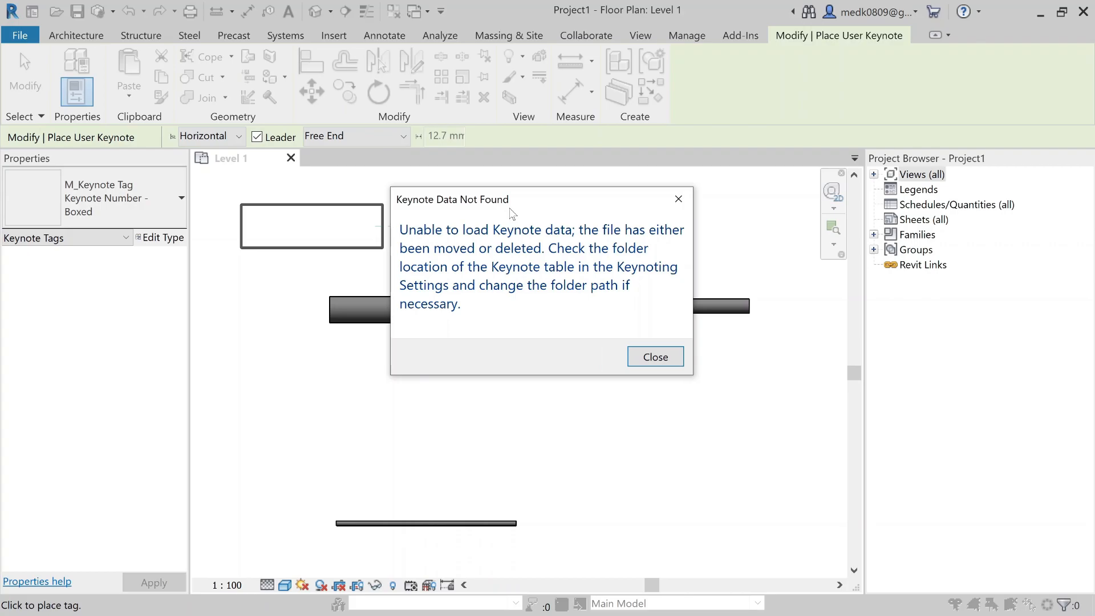
pyautogui.press('Escape')
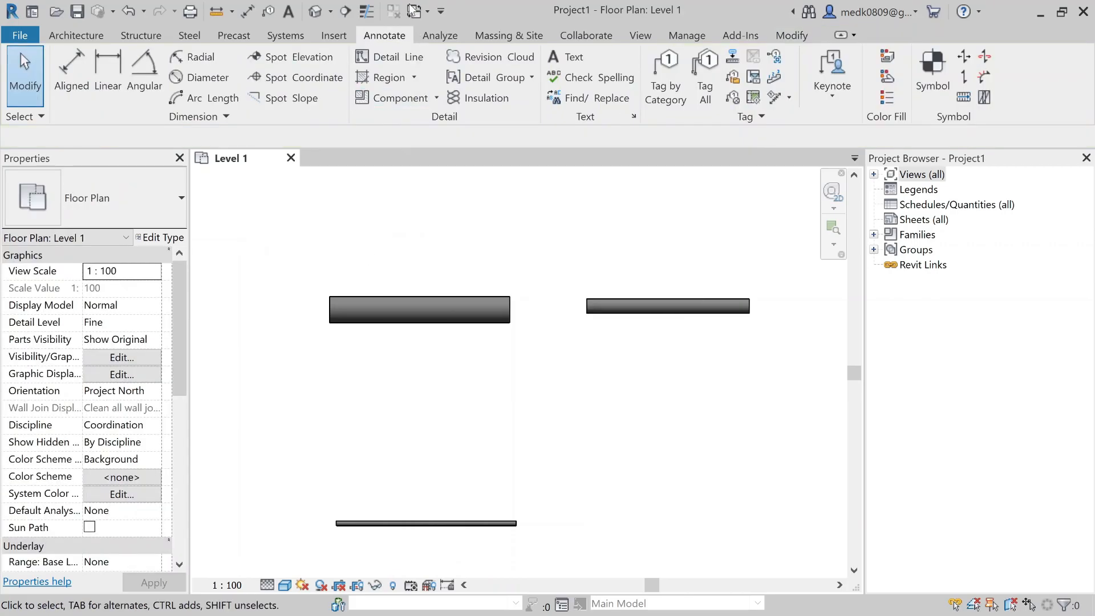
# Step: Load Keynote.txt from the Desktop as the project's keynote table in the Keynoting Settings
pyautogui.click(810, 91)
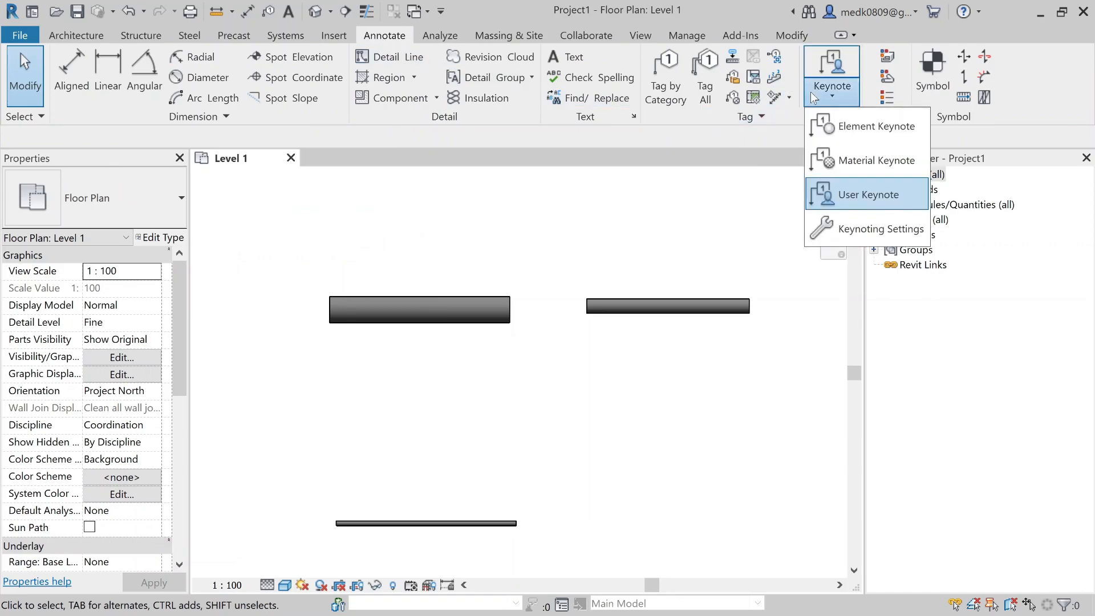
pyautogui.click(857, 222)
pyautogui.click(758, 235)
pyautogui.click(393, 232)
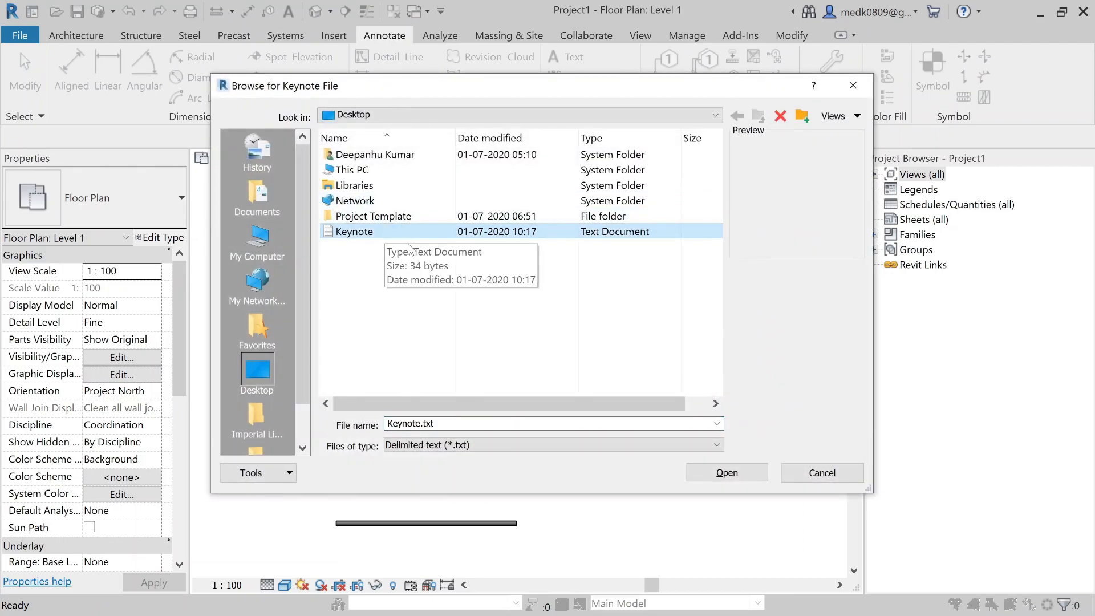
pyautogui.click(695, 471)
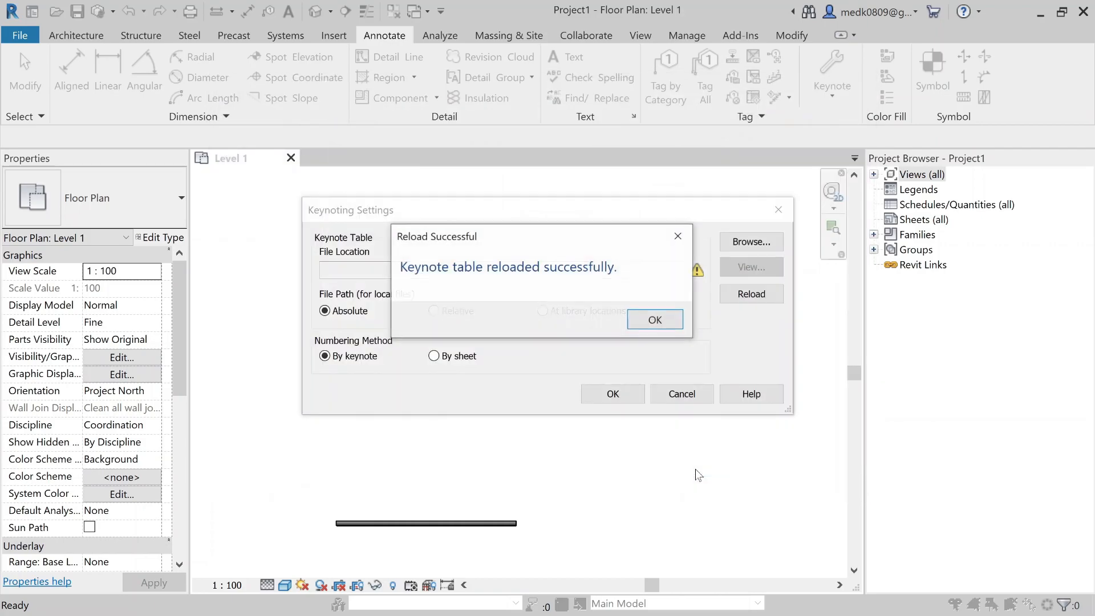
pyautogui.click(655, 319)
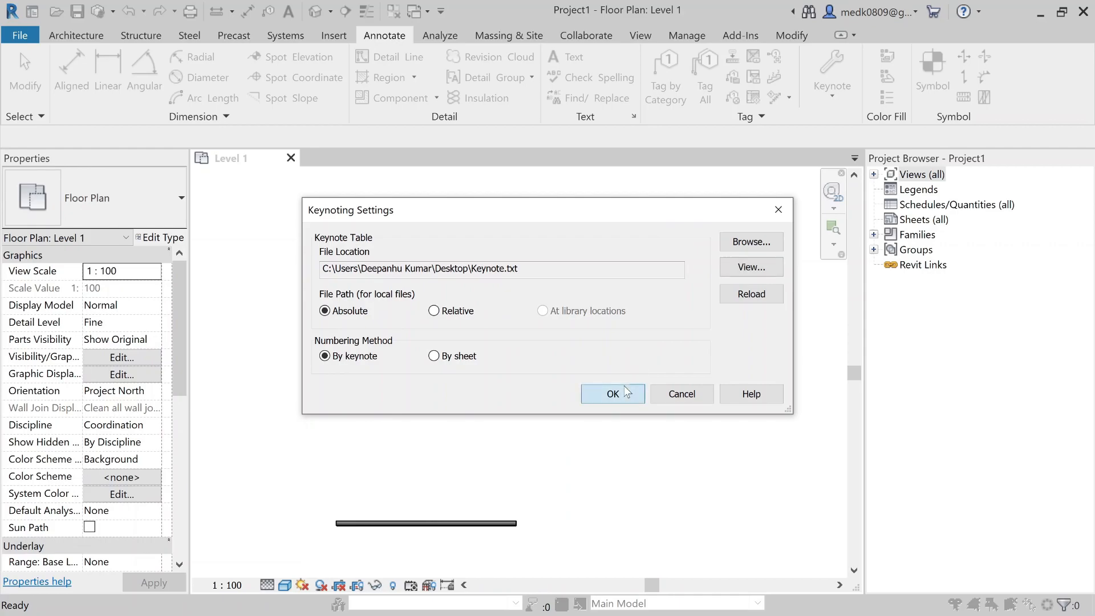
pyautogui.click(615, 394)
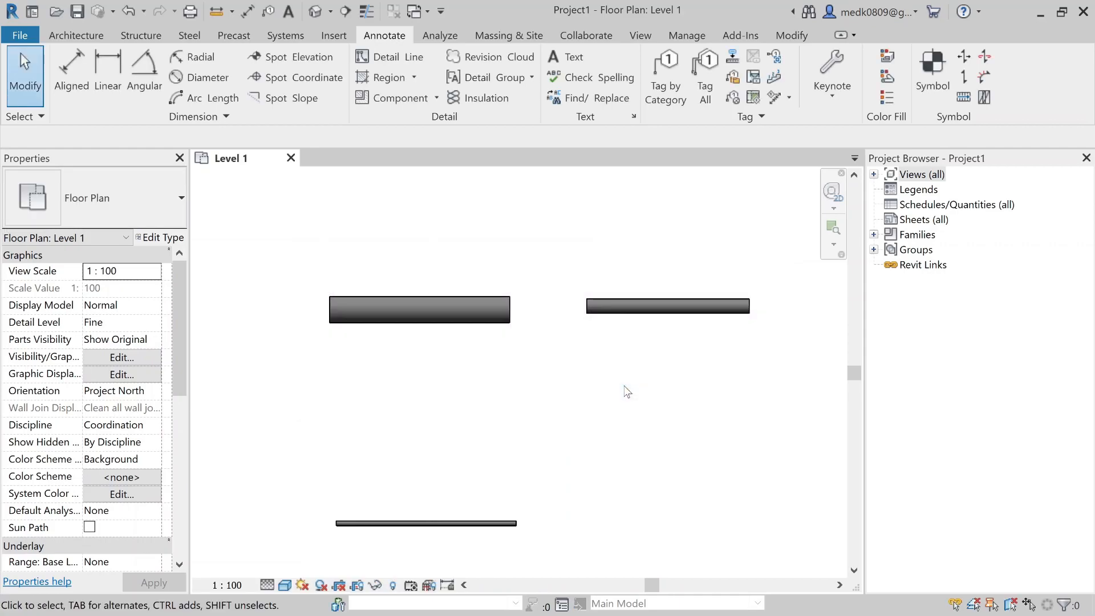
# Step: Tag the duct with user keynote 0001 Duct, placing the tag above it with an elbowed leader
pyautogui.click(832, 91)
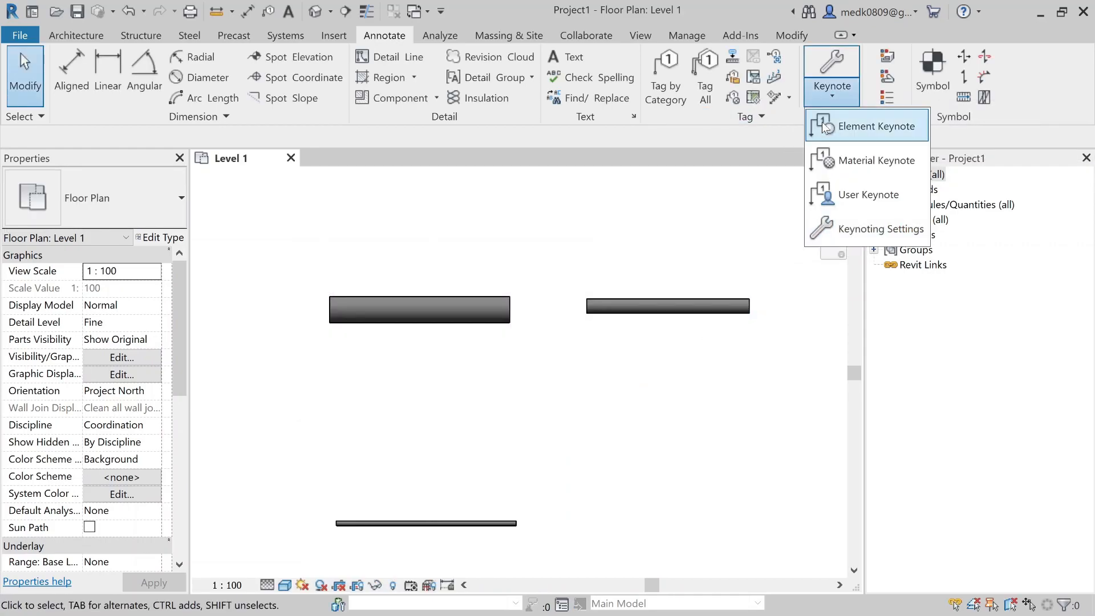
pyautogui.click(837, 196)
pyautogui.click(458, 307)
pyautogui.click(460, 239)
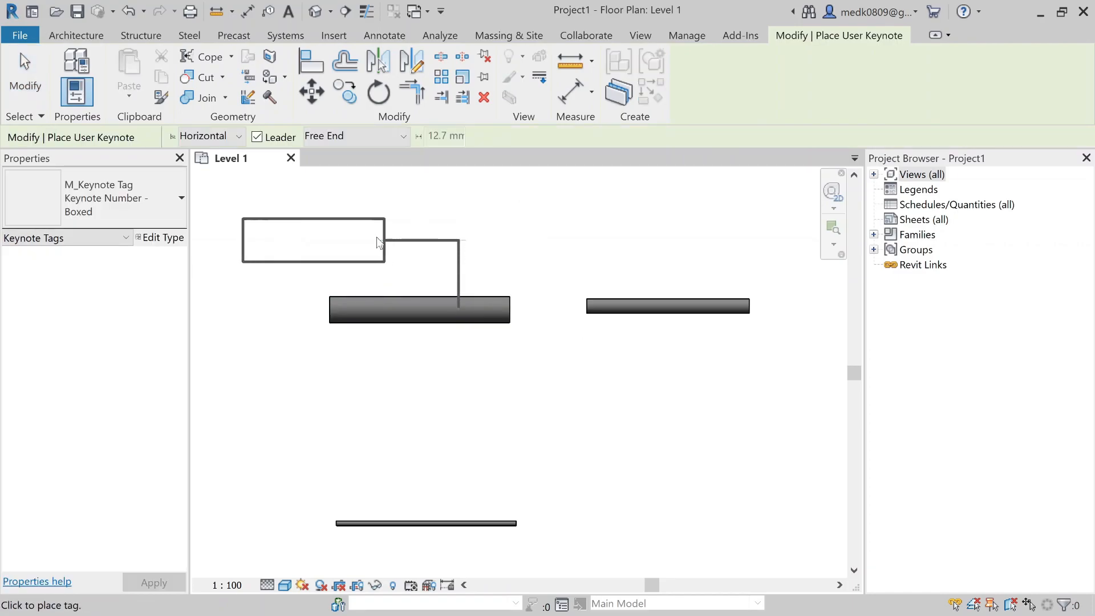
pyautogui.click(371, 236)
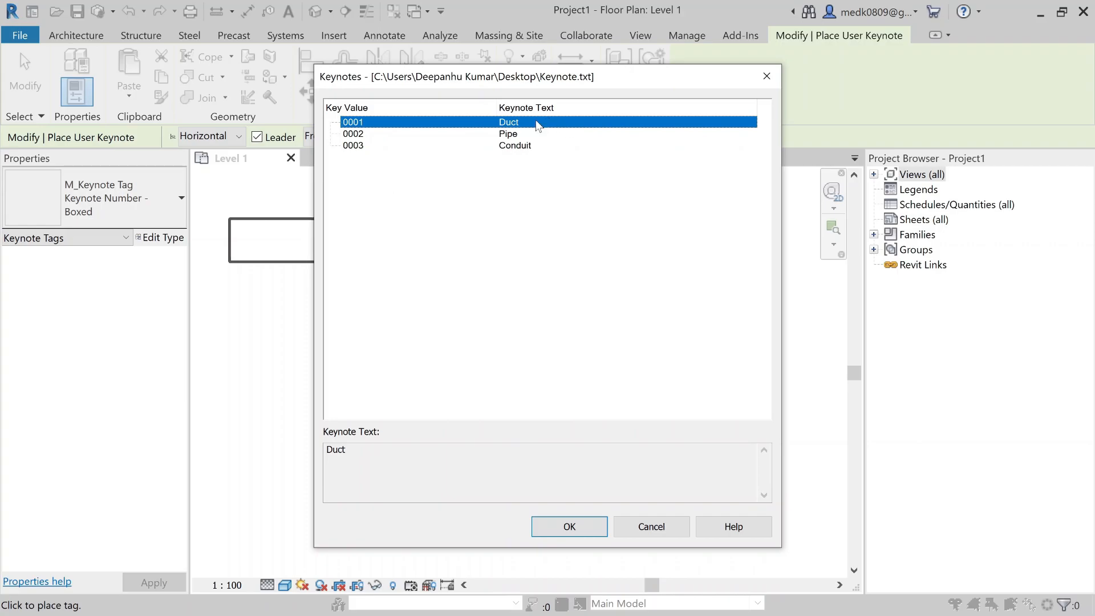
pyautogui.click(597, 526)
pyautogui.scroll(2, 334, 218)
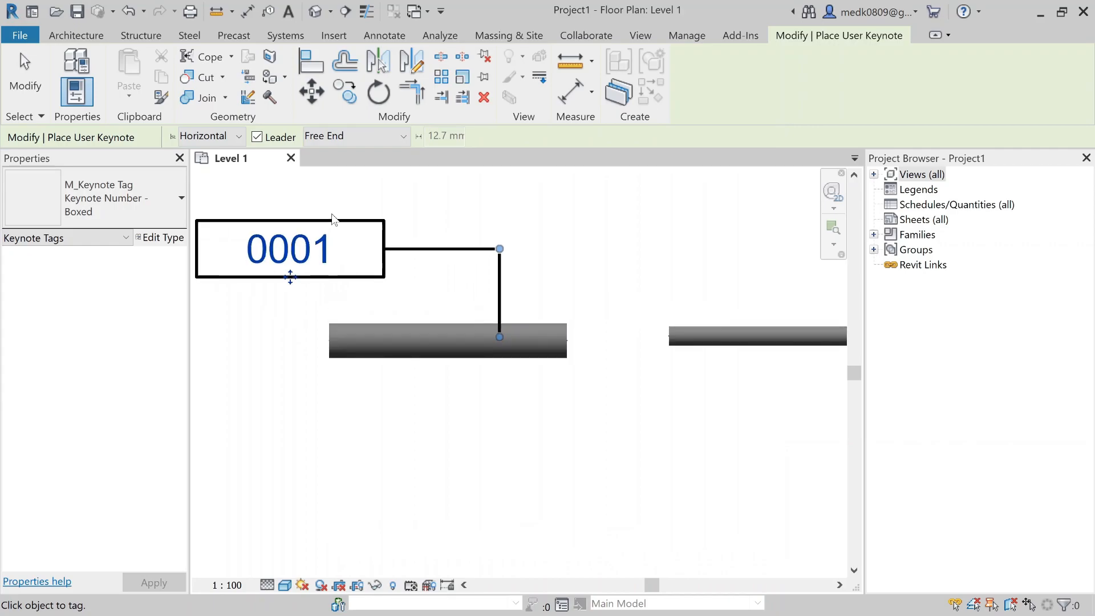
pyautogui.scroll(-1, 333, 219)
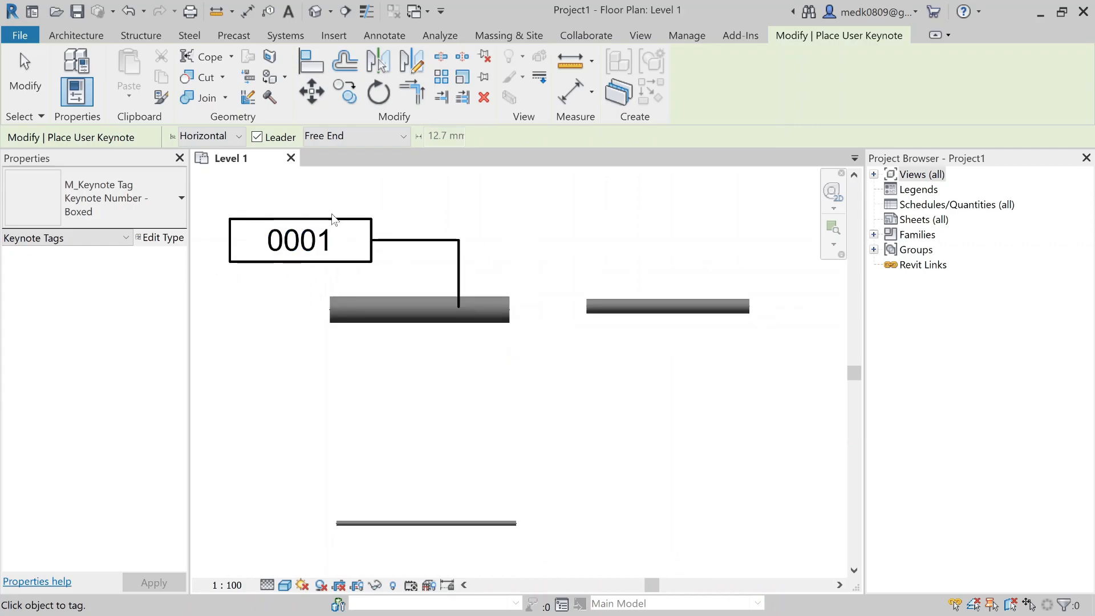
# Step: Tag the pipe with user keynote 0002 Pipe, placing the tag to its upper right with an elbowed leader
pyautogui.click(644, 308)
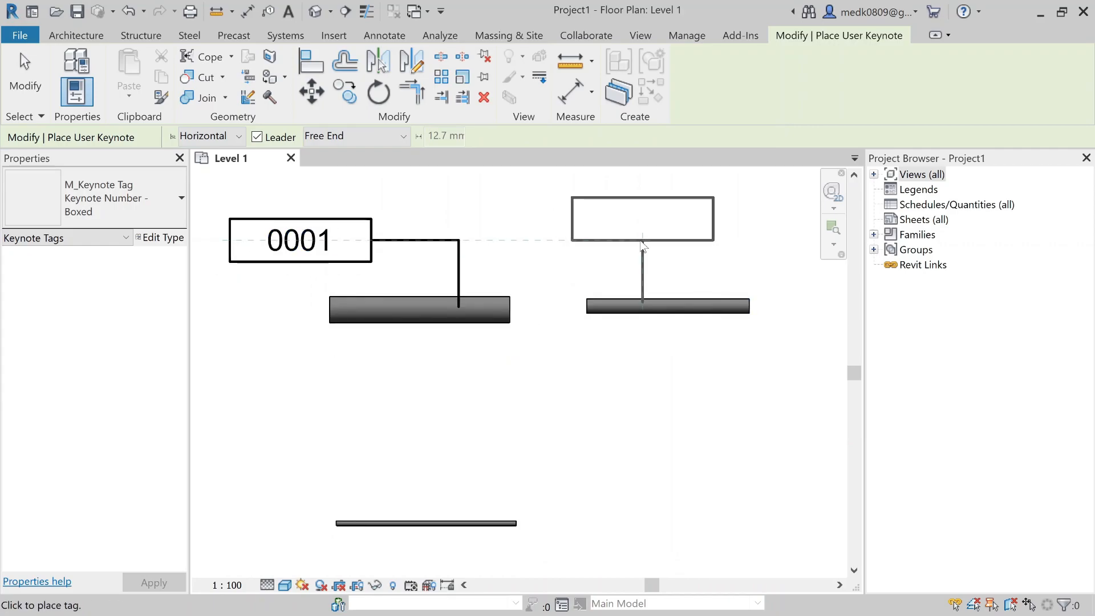
pyautogui.click(707, 245)
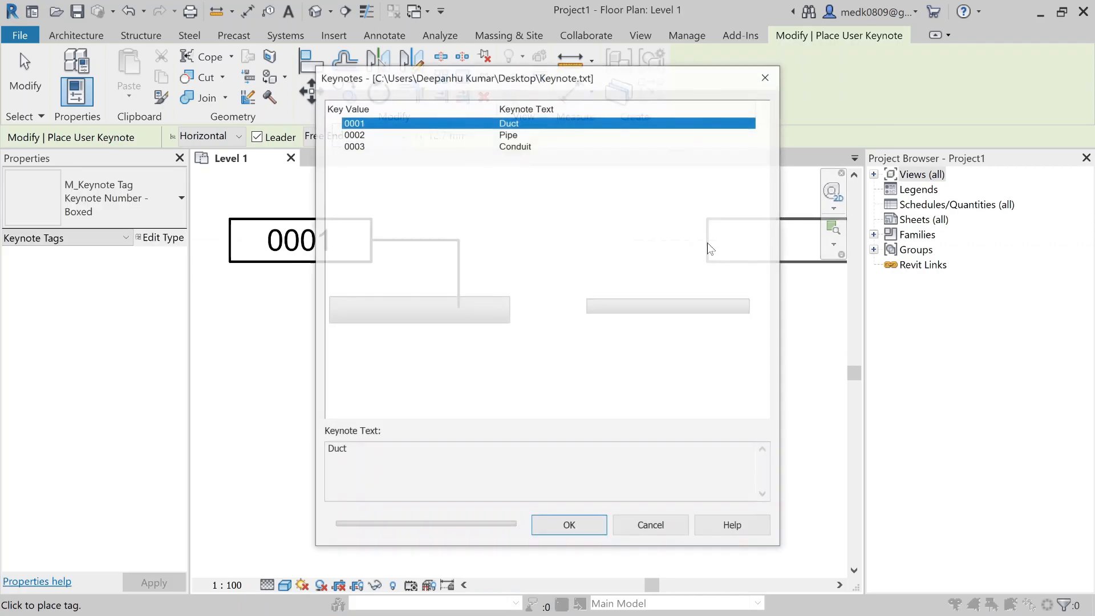
pyautogui.click(515, 136)
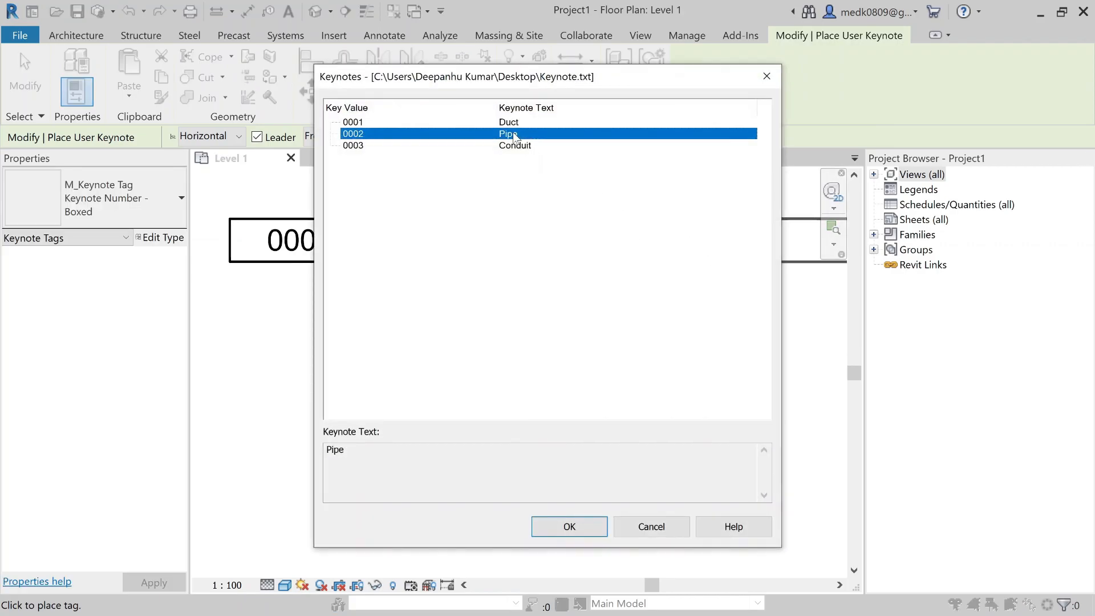
pyautogui.click(574, 515)
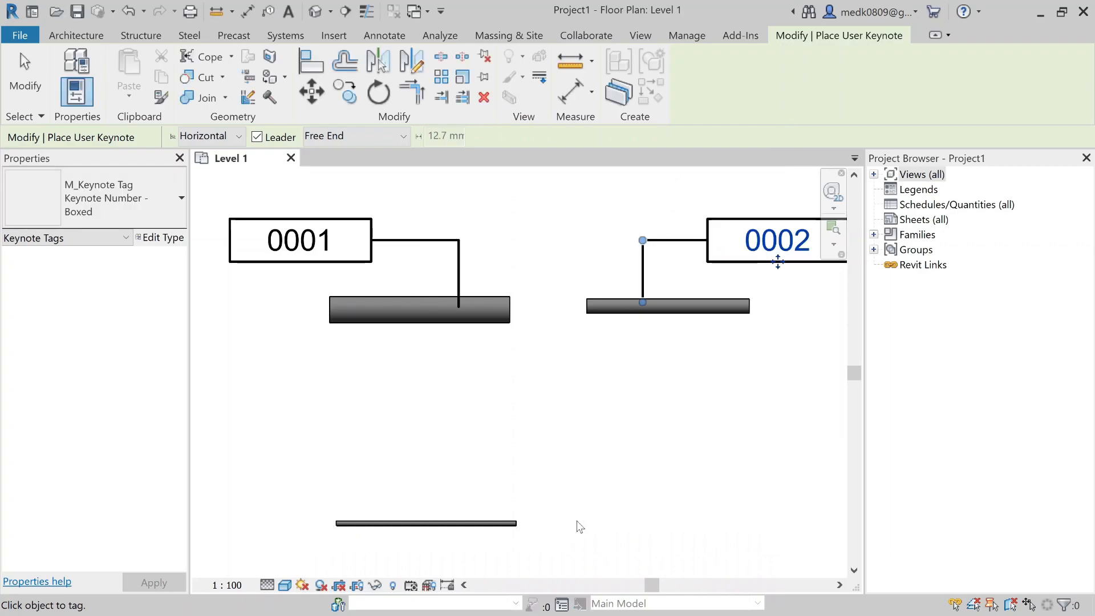
# Step: Tag the conduit with user keynote 0003 Conduit, placing the tag to its upper right with an elbowed leader
pyautogui.scroll(-1, 546, 396)
pyautogui.scroll(1, 491, 471)
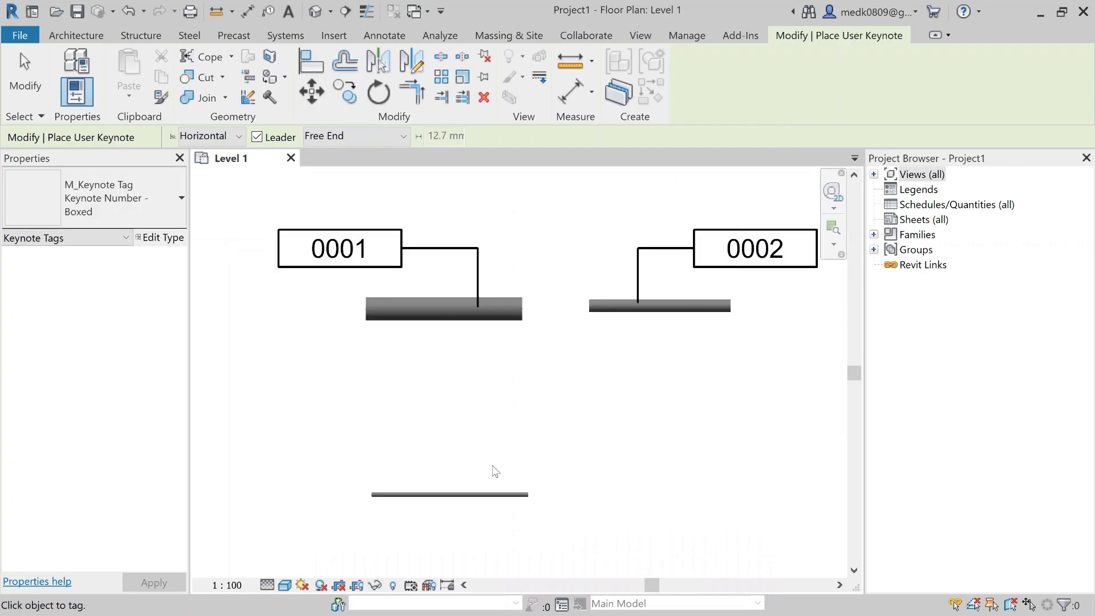
pyautogui.moveTo(472, 500); pyautogui.dragTo(536, 397, button='middle')
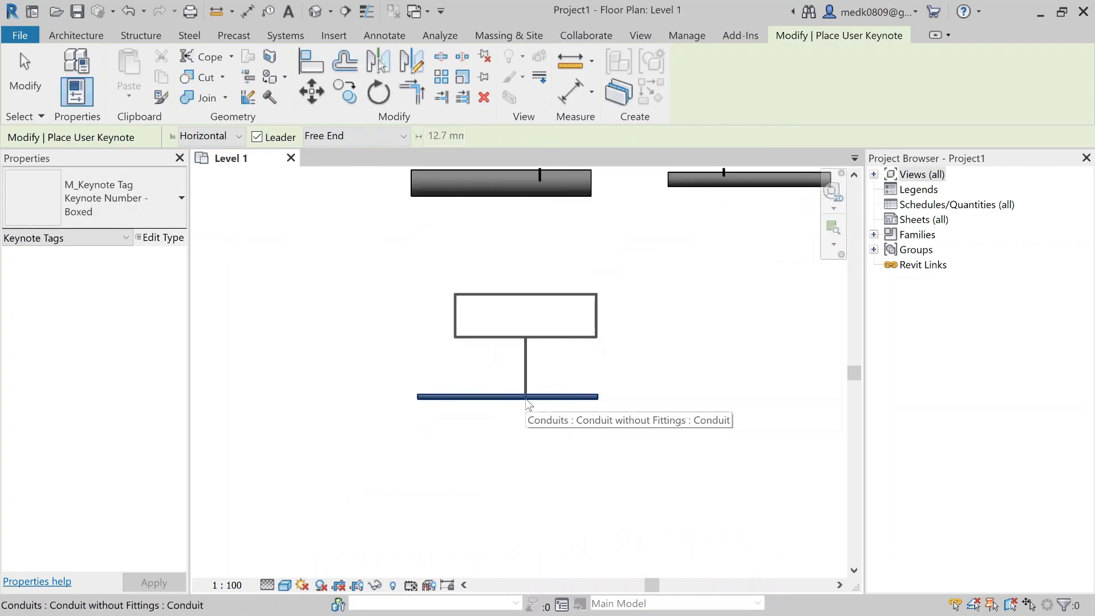
pyautogui.click(528, 385)
pyautogui.click(523, 328)
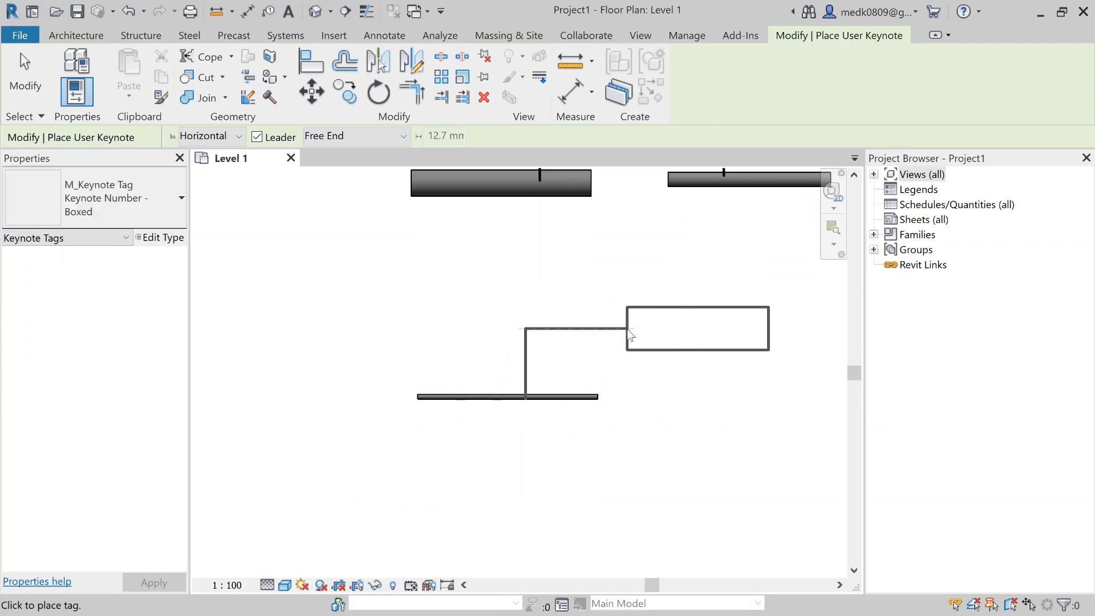
pyautogui.click(628, 330)
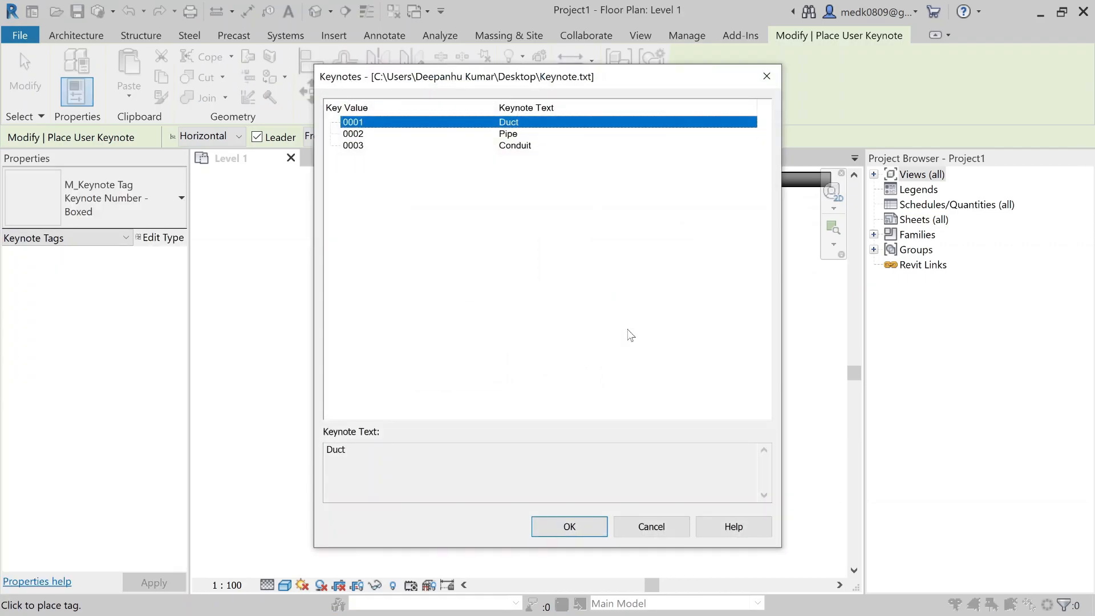
pyautogui.click(525, 146)
pyautogui.click(570, 525)
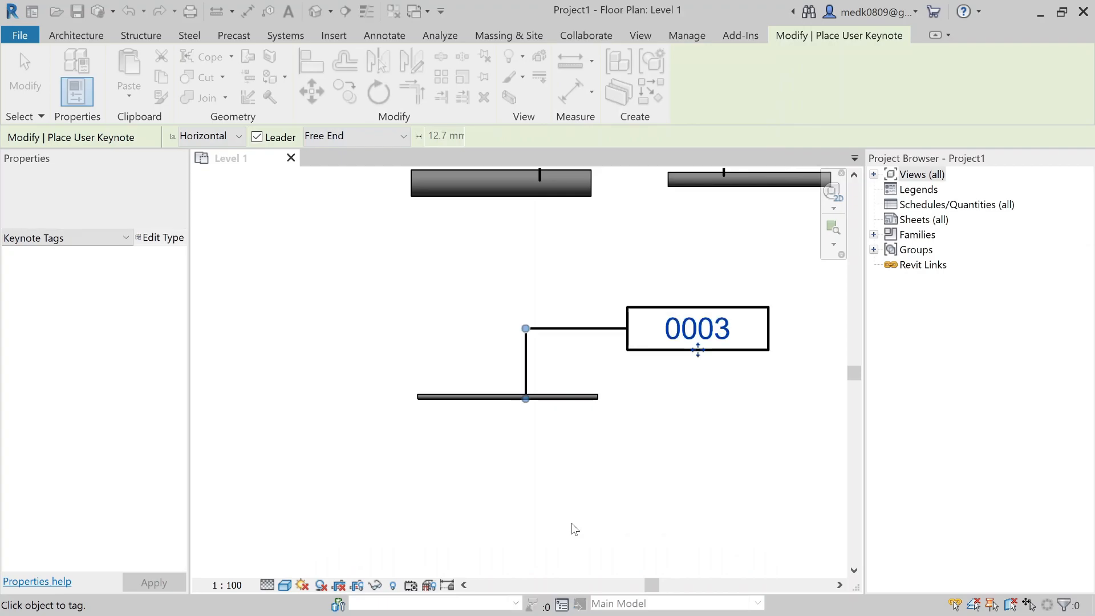
pyautogui.press('Escape')
pyautogui.press('Escape')
# Step: Create a keynote legend named Keynote Legend, keeping the Key Value and Keynote Text fields
pyautogui.scroll(-3, 430, 401)
pyautogui.scroll(1, 438, 330)
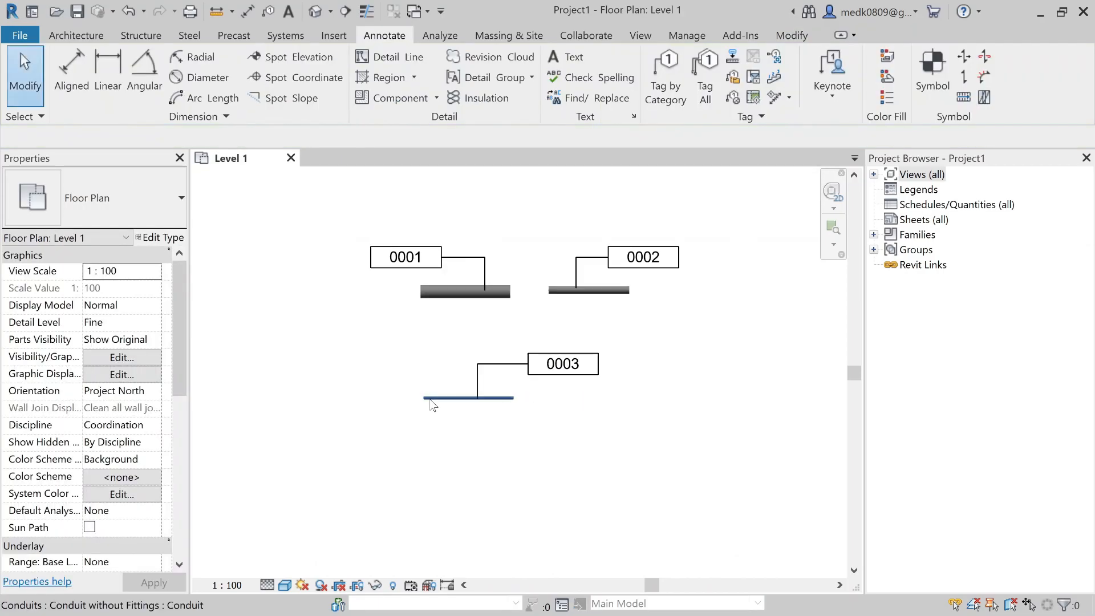
pyautogui.scroll(1, 438, 330)
pyautogui.moveTo(453, 341); pyautogui.dragTo(399, 362, button='middle')
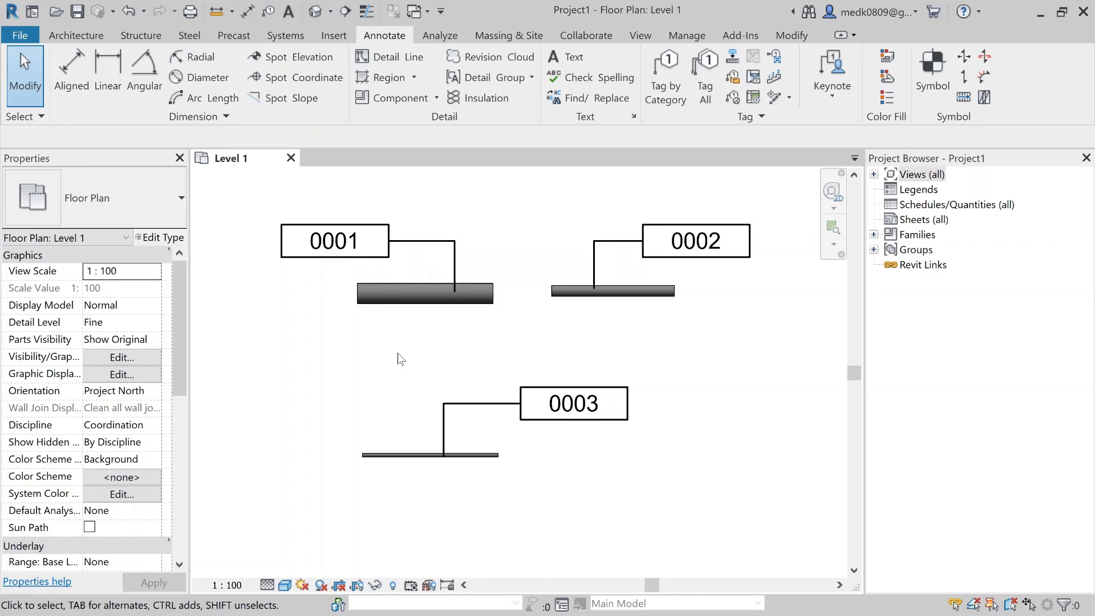
pyautogui.click(647, 37)
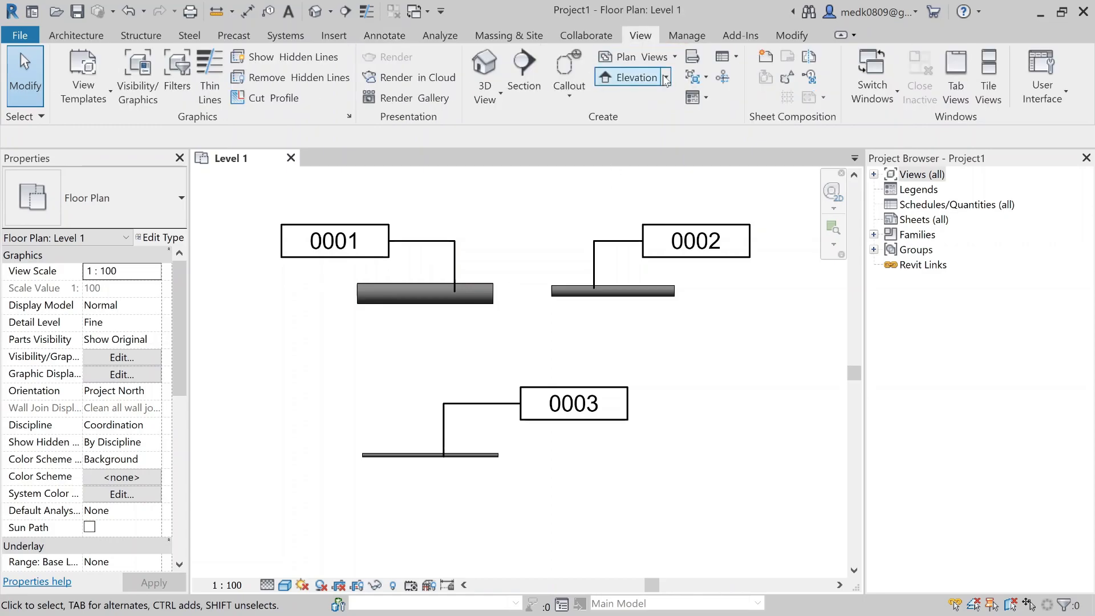
pyautogui.click(697, 102)
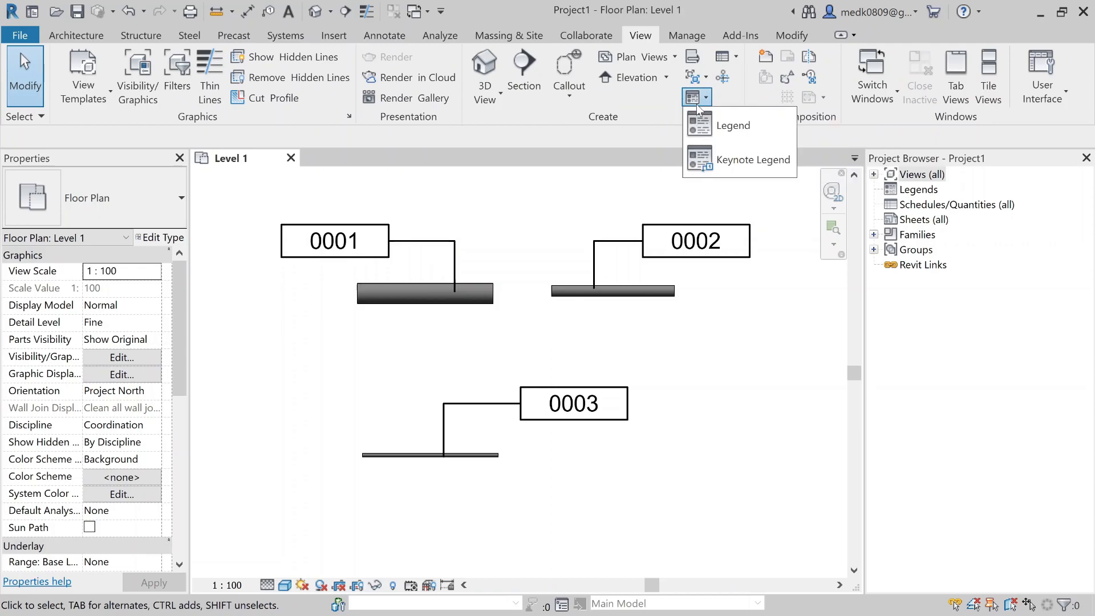
pyautogui.click(708, 159)
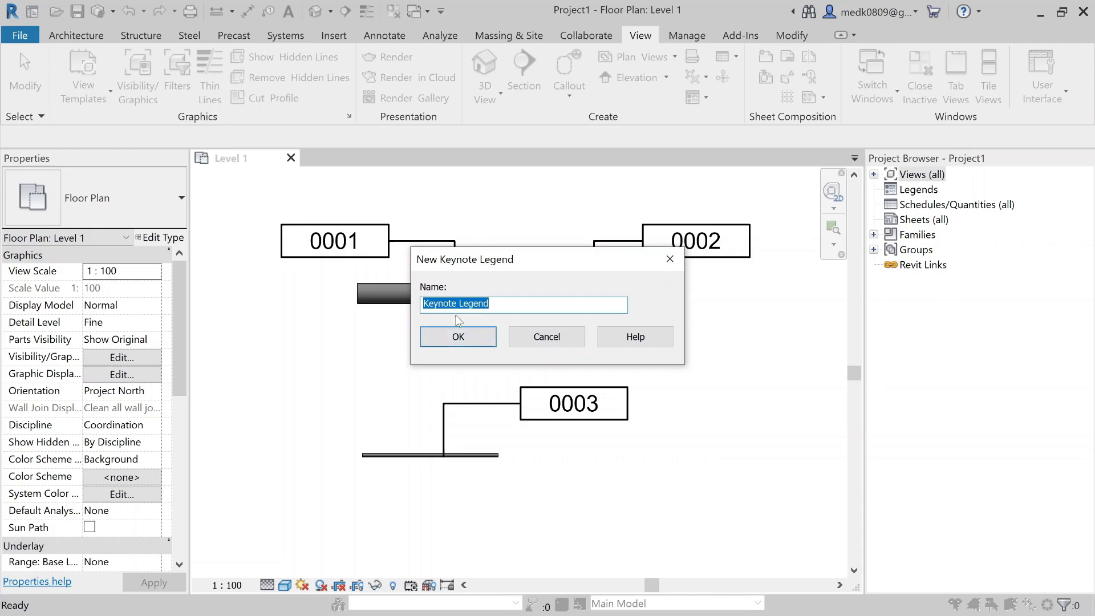
pyautogui.click(489, 336)
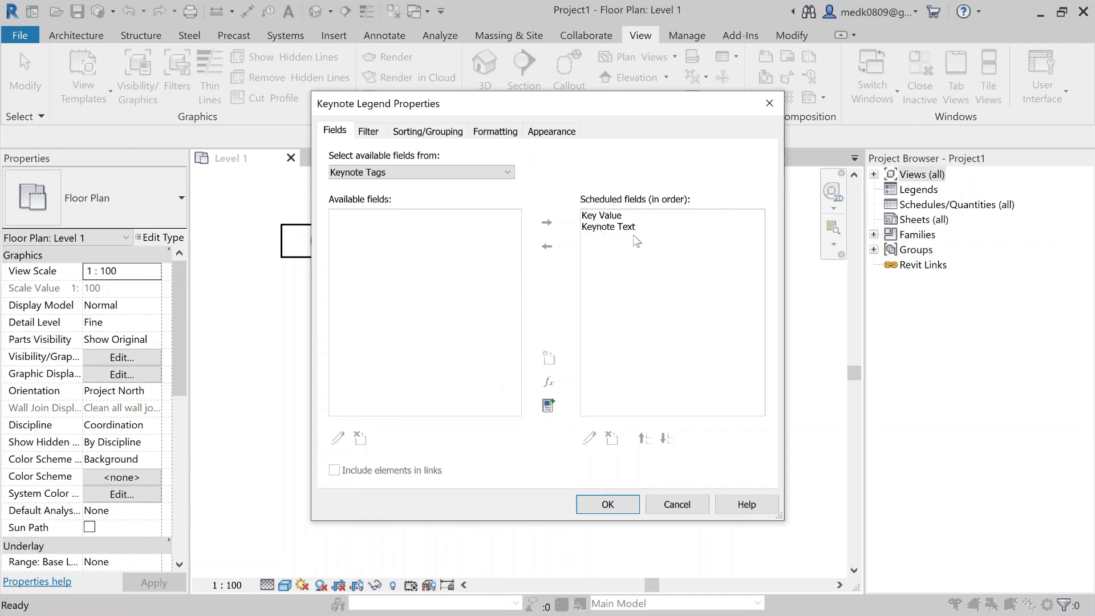
pyautogui.click(607, 504)
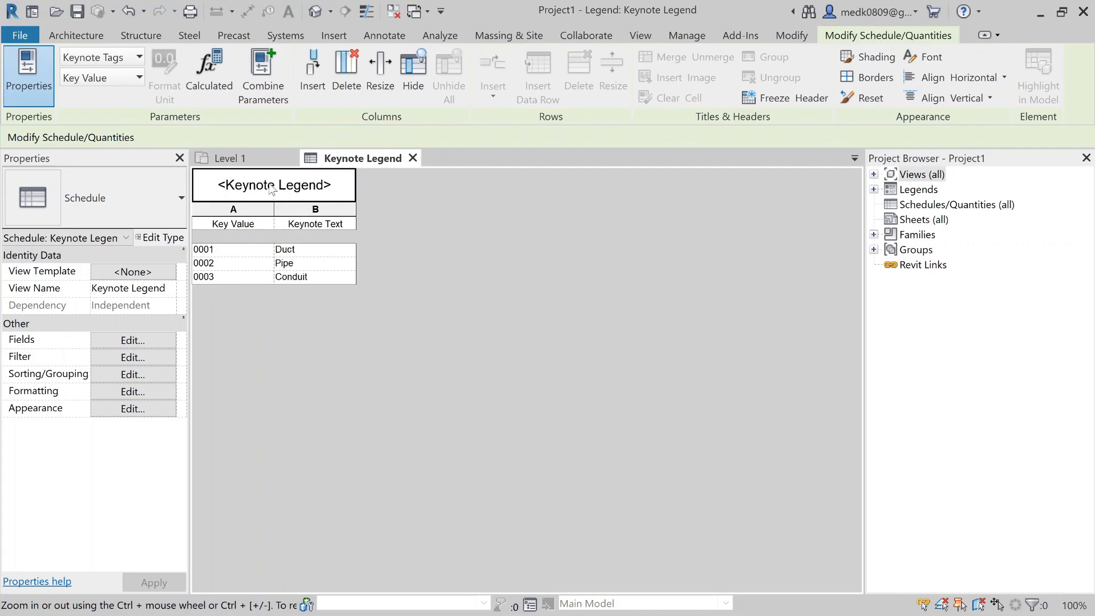
# Step: Return to the Level 1 floor plan and create a new sheet in the project
pyautogui.click(271, 158)
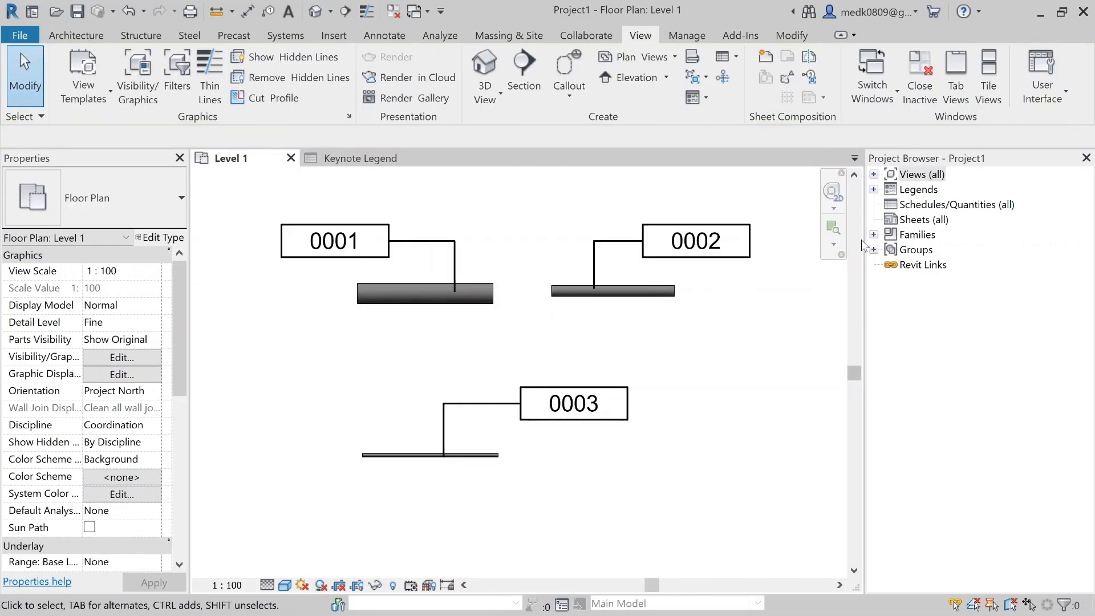
pyautogui.click(907, 220)
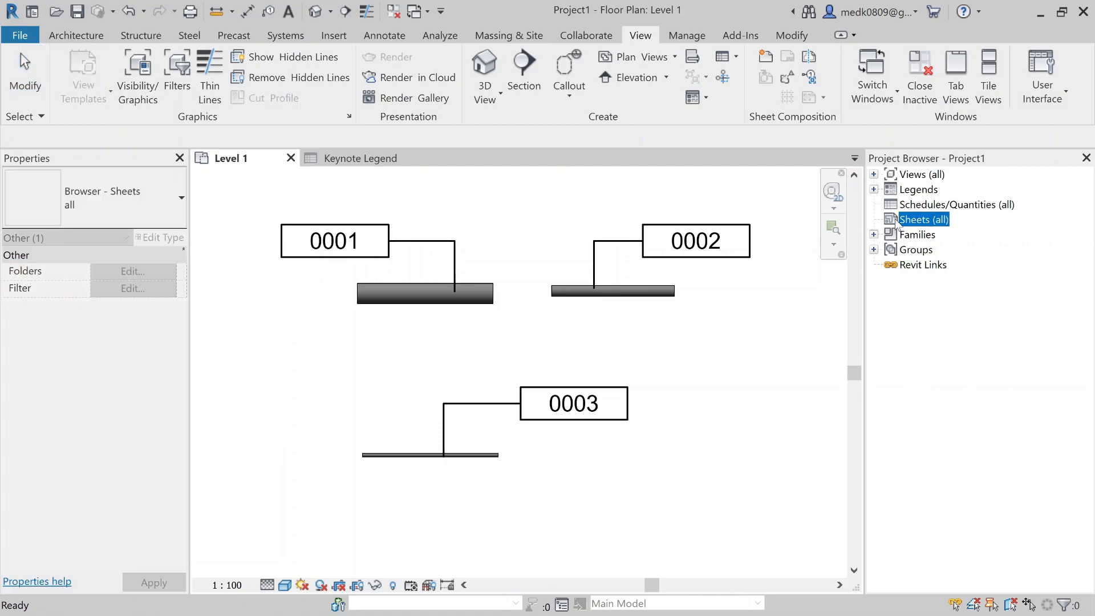
pyautogui.rightClick(898, 220)
pyautogui.click(942, 228)
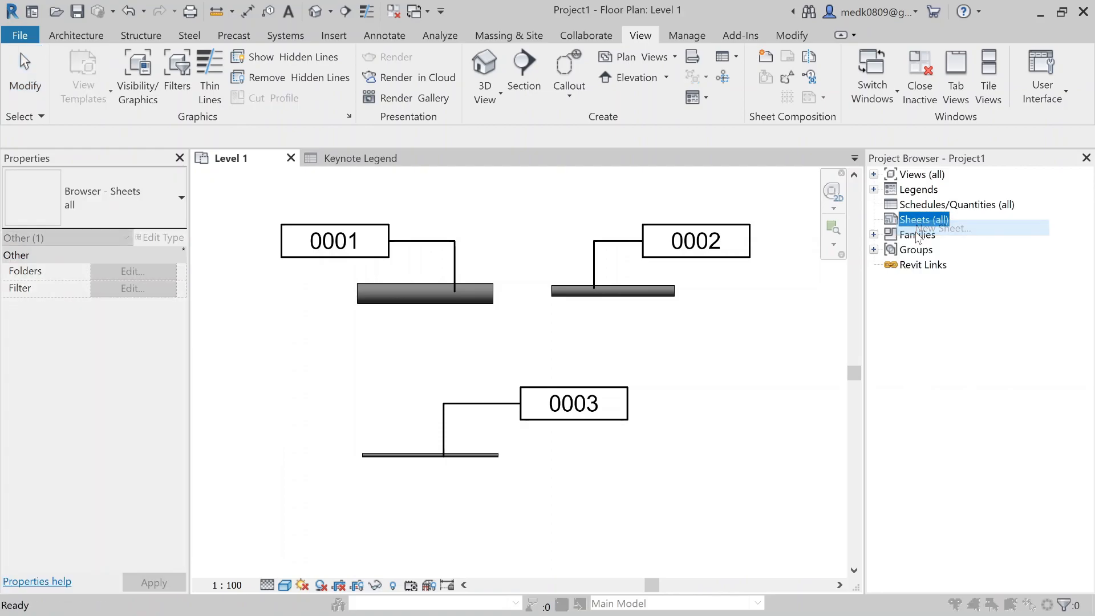
pyautogui.click(597, 508)
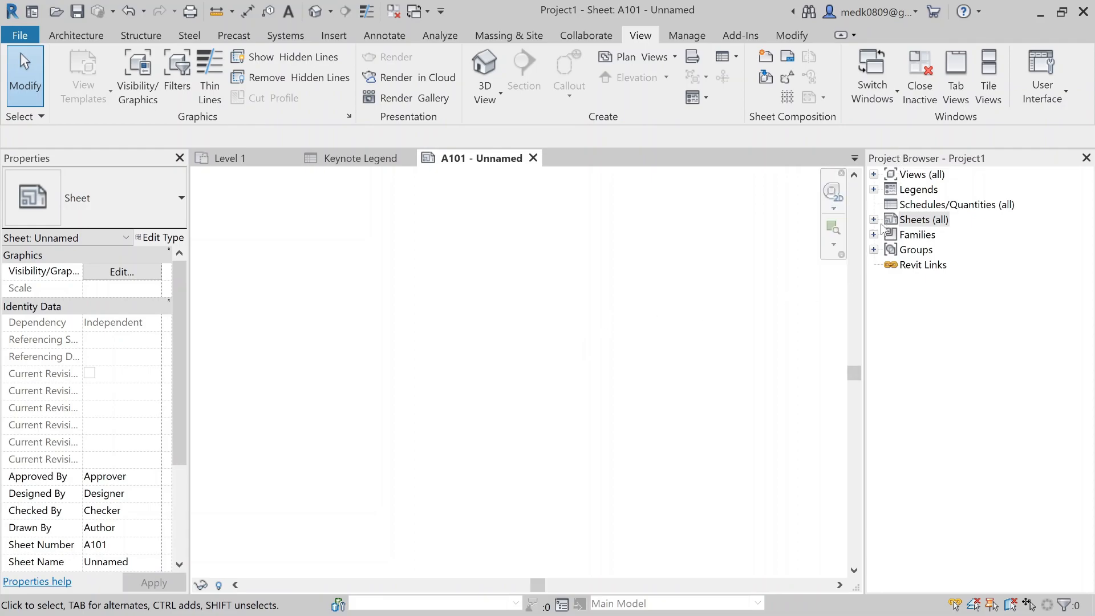
# Step: Place the Keynote Legend on the new sheet A101
pyautogui.click(873, 190)
pyautogui.click(929, 206)
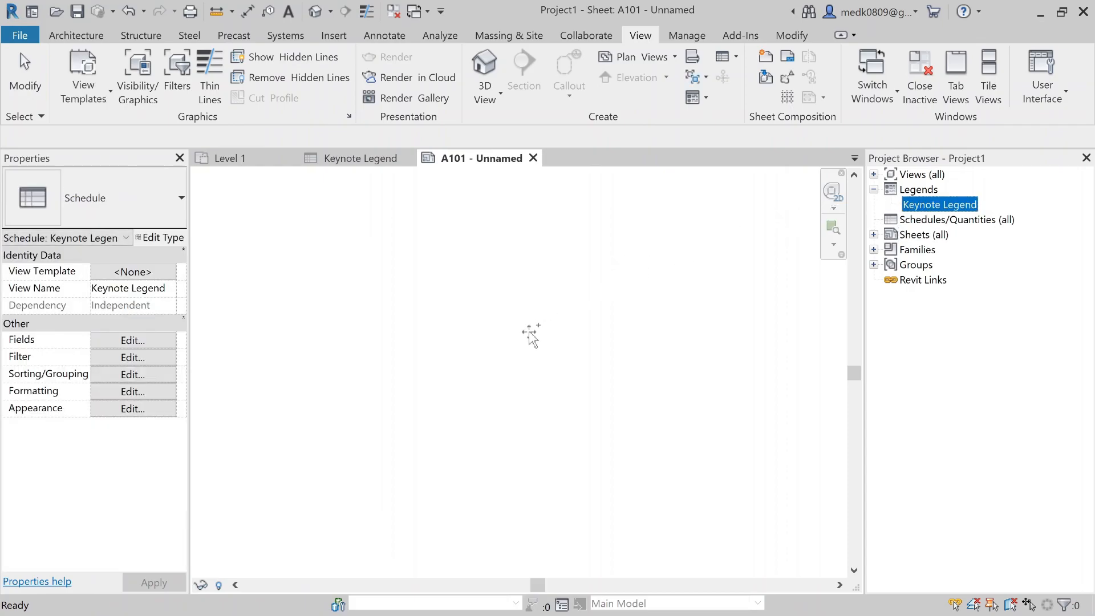
pyautogui.moveTo(518, 333); pyautogui.dragTo(517, 331)
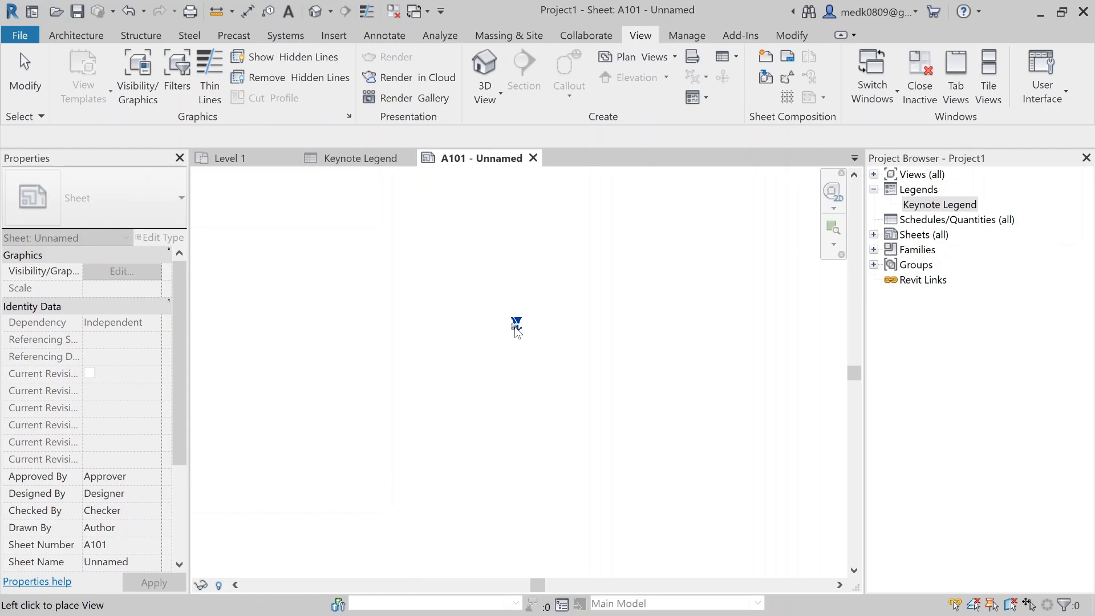
pyautogui.click(515, 328)
pyautogui.scroll(7, 514, 326)
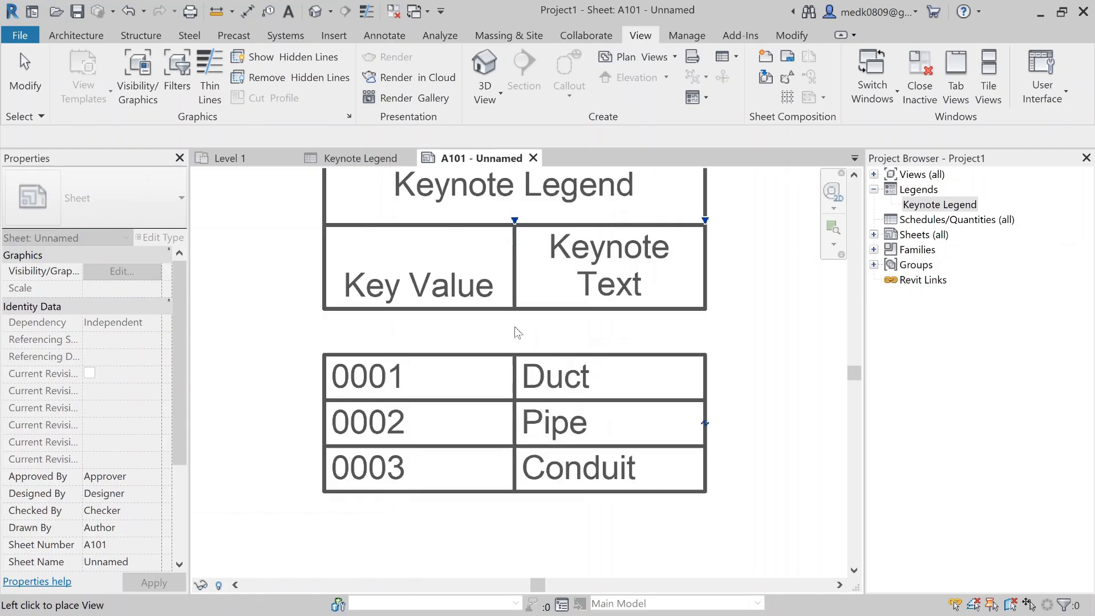
pyautogui.scroll(-4, 514, 327)
pyautogui.click(675, 299)
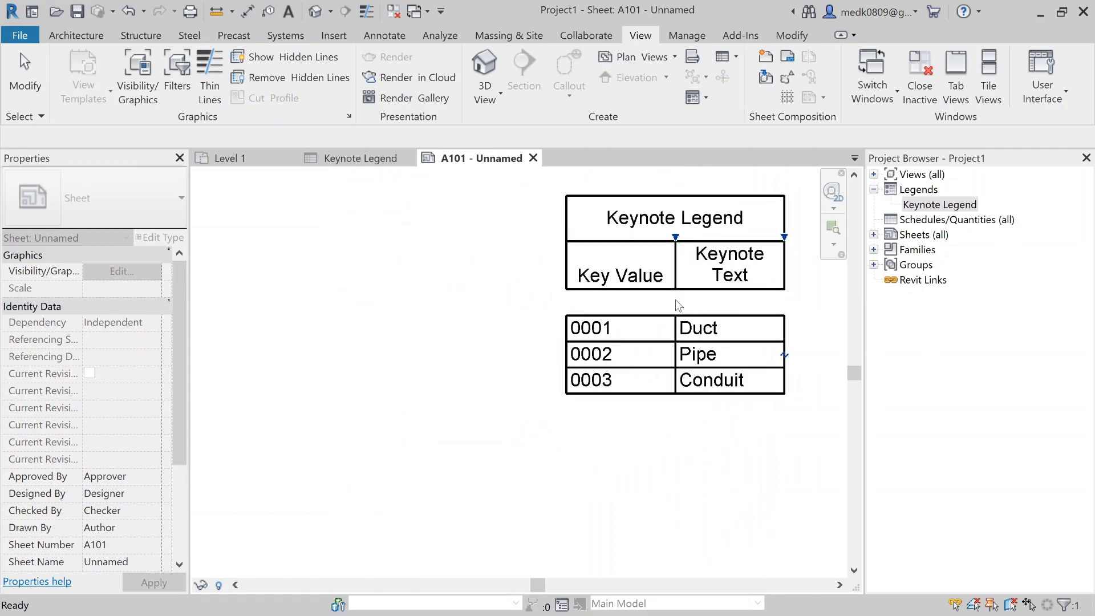
pyautogui.scroll(-2, 518, 346)
pyautogui.moveTo(517, 347); pyautogui.dragTo(457, 373, button='middle')
pyautogui.scroll(1, 562, 306)
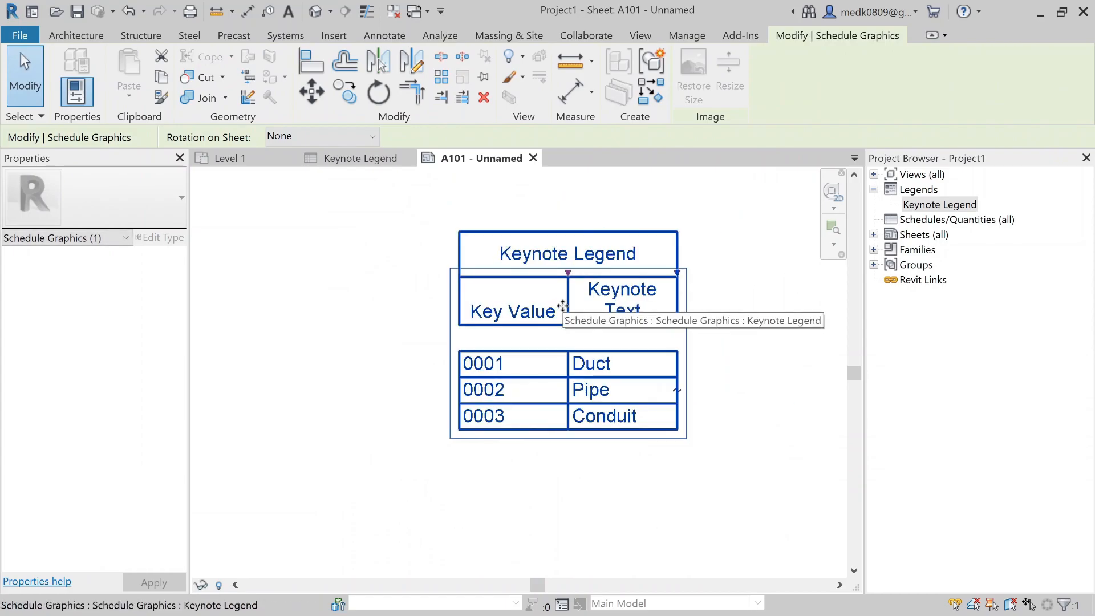
pyautogui.press('Escape')
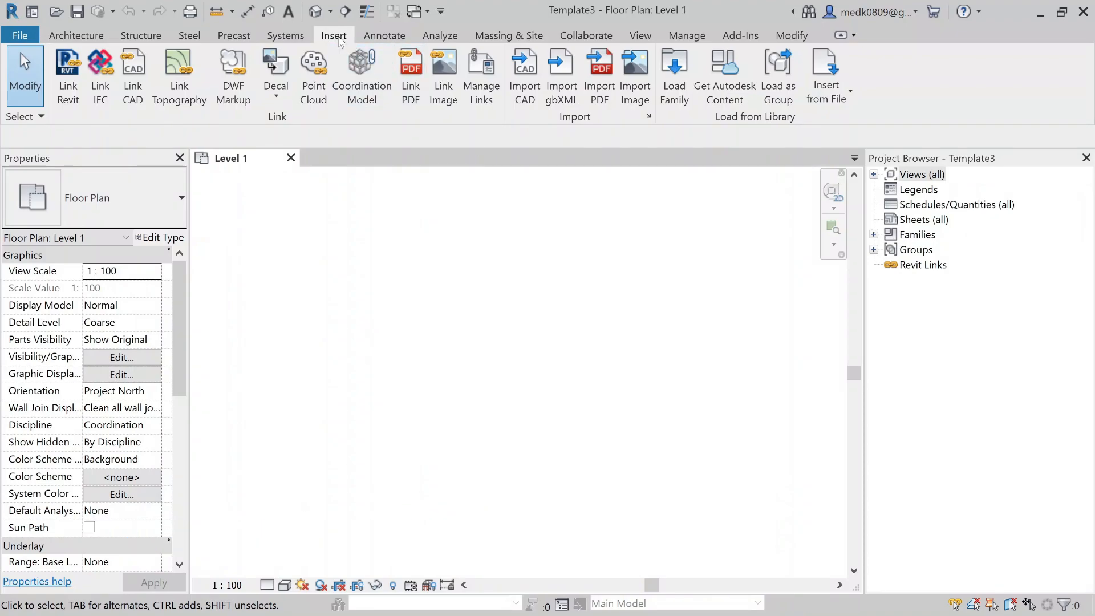
# Step: Load all families from the US Metric library's Mechanical, MEP, Air-Side Components, Air Handling Units folder into the Template3 project
pyautogui.click(664, 92)
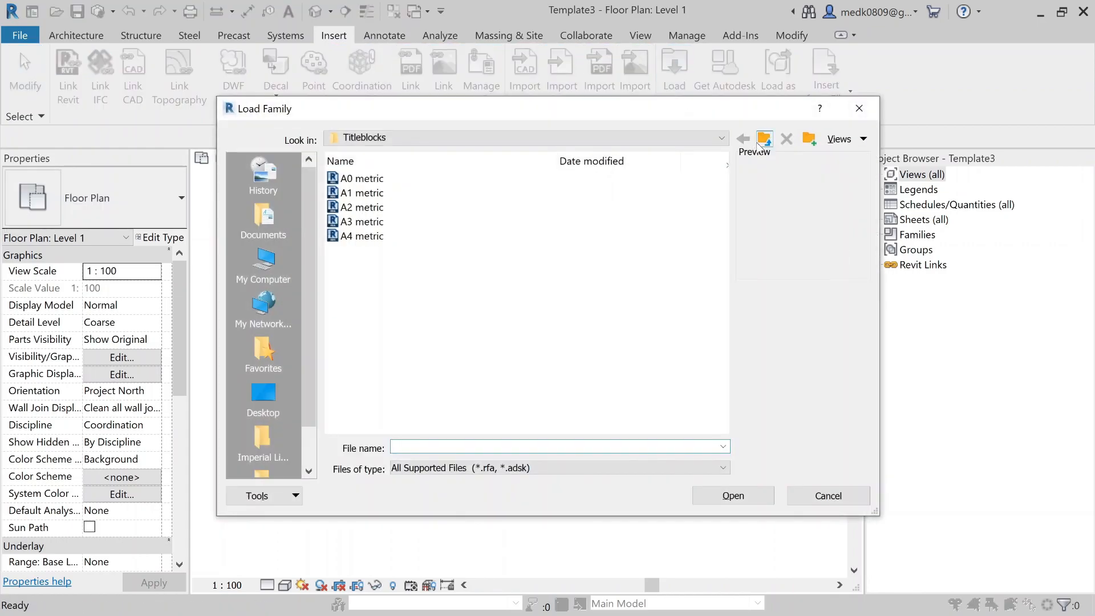
pyautogui.click(721, 138)
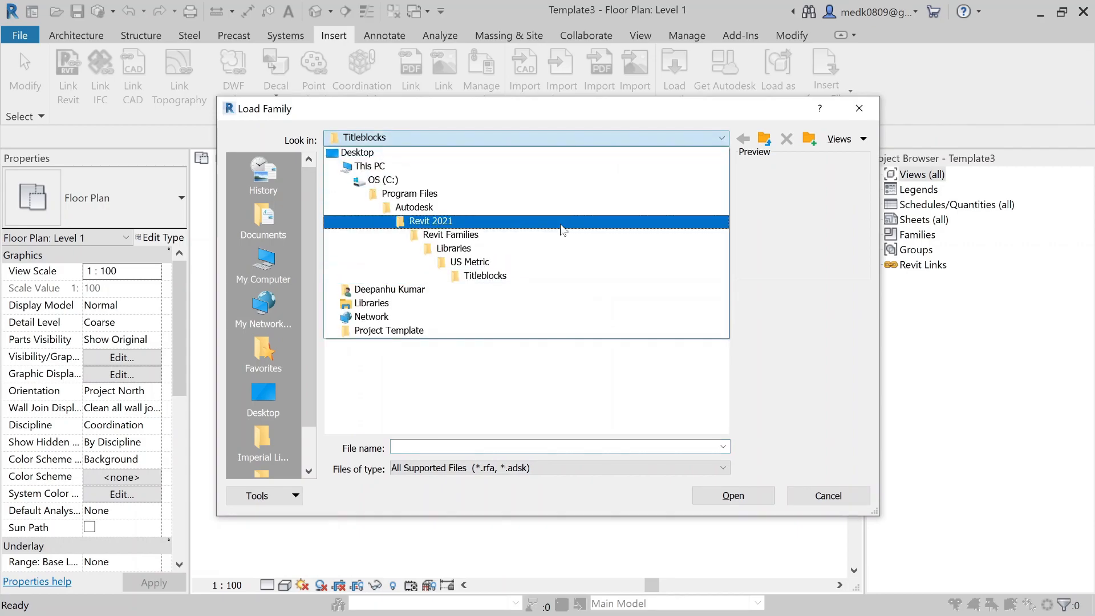
pyautogui.click(539, 248)
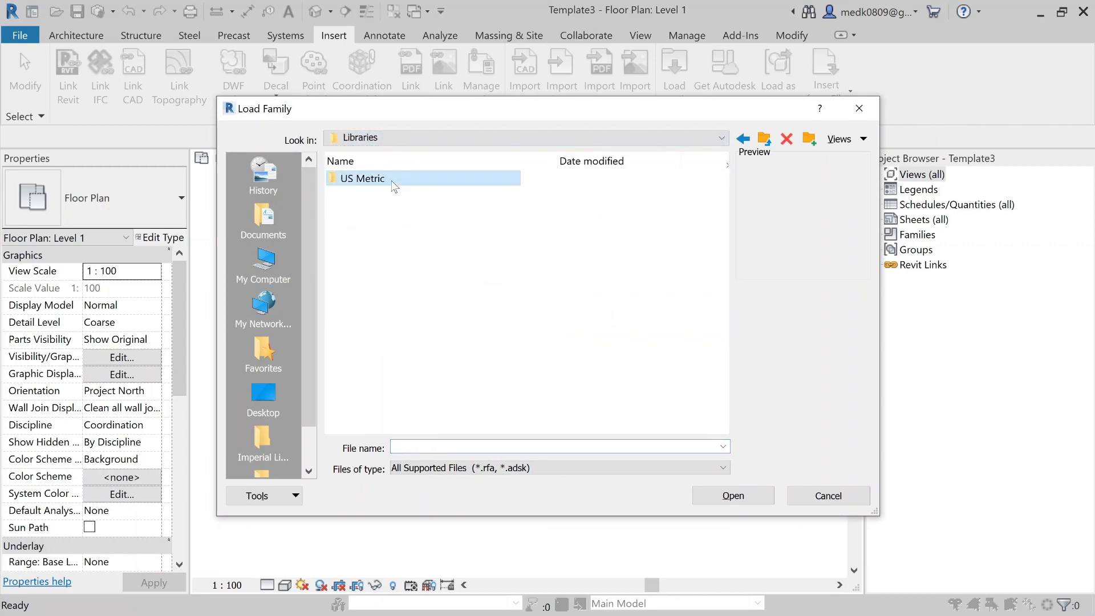
pyautogui.doubleClick(392, 181)
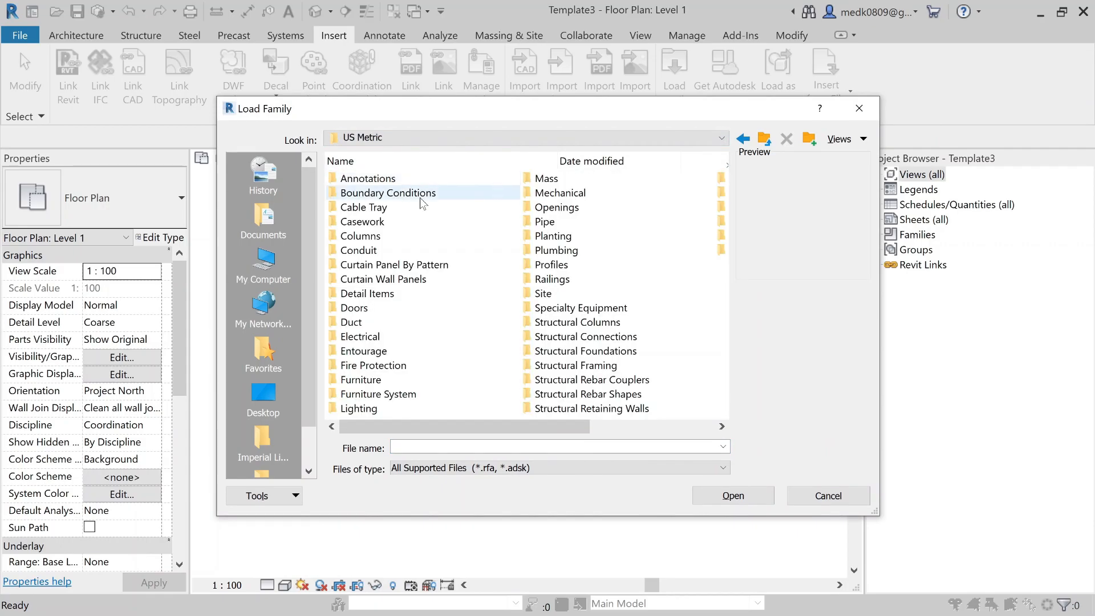
pyautogui.doubleClick(560, 194)
pyautogui.doubleClick(359, 196)
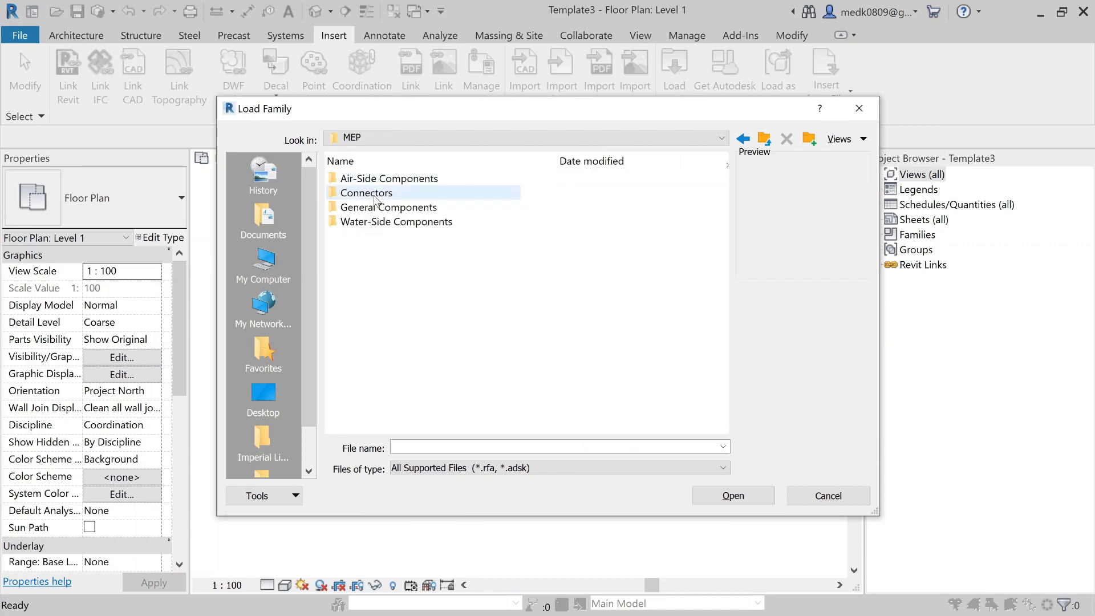
pyautogui.doubleClick(377, 180)
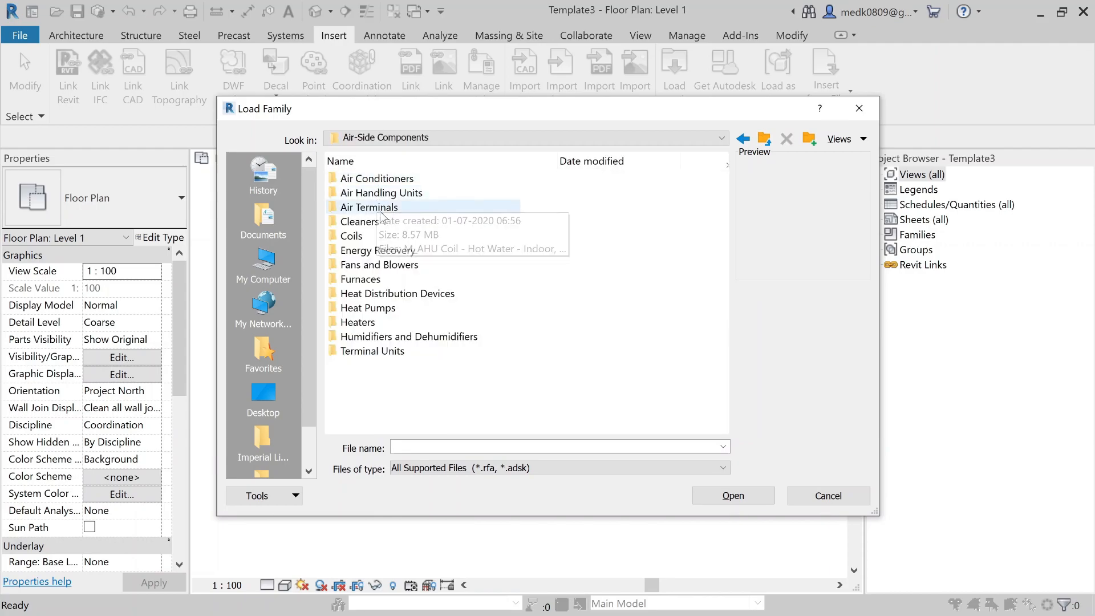
pyautogui.doubleClick(384, 194)
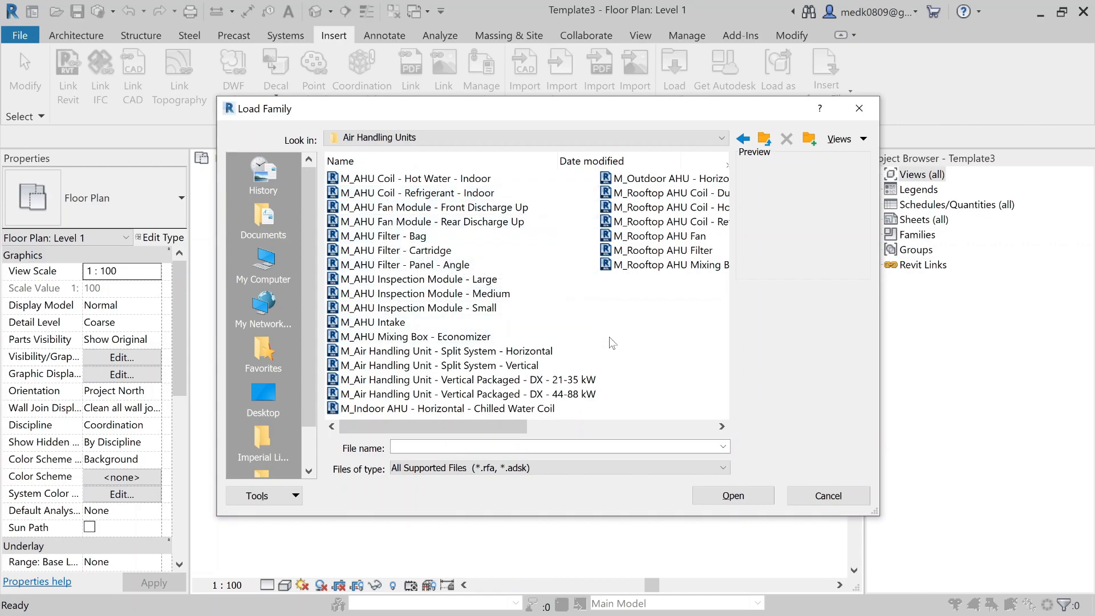
pyautogui.hotkey('ctrl', 'a')
pyautogui.click(733, 495)
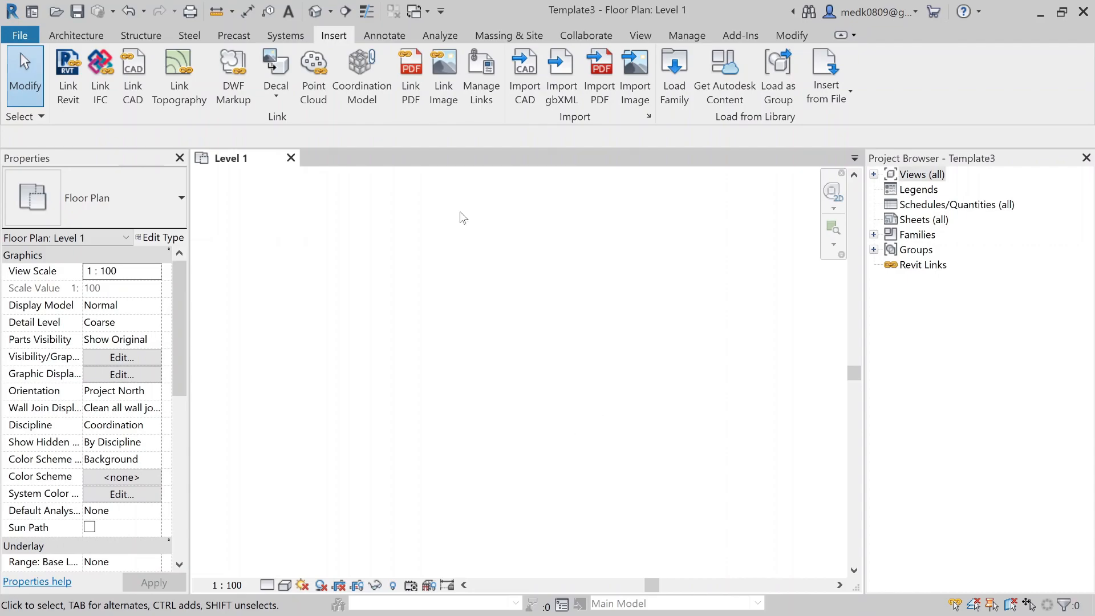
# Step: Create a legend view named Mechanical Equipments Legend at 1 : 100 scale and show it under Legends in the project browser
pyautogui.click(639, 36)
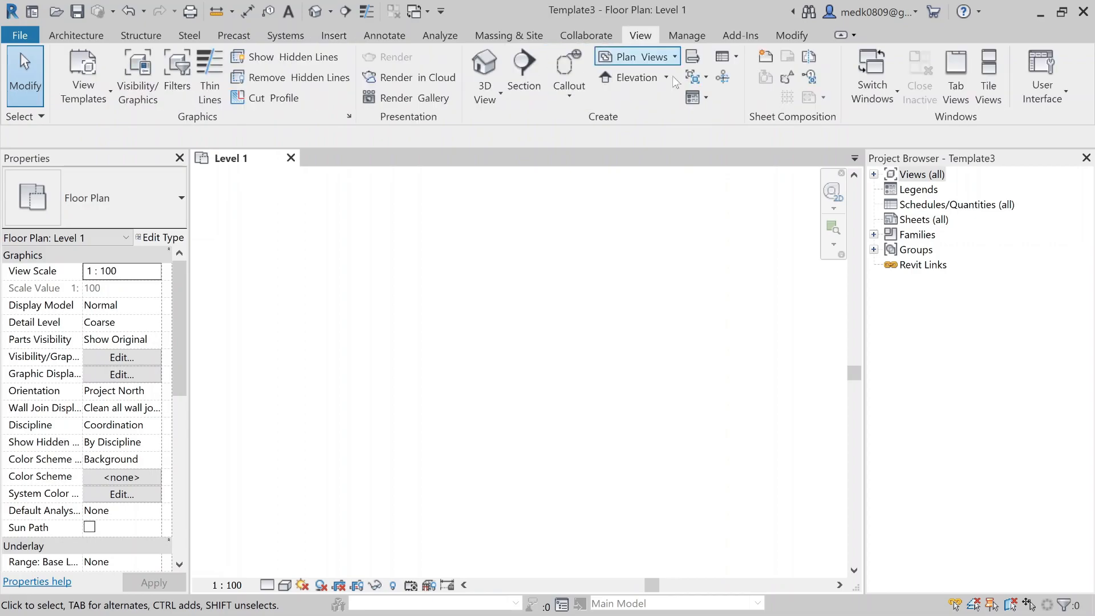
pyautogui.click(697, 98)
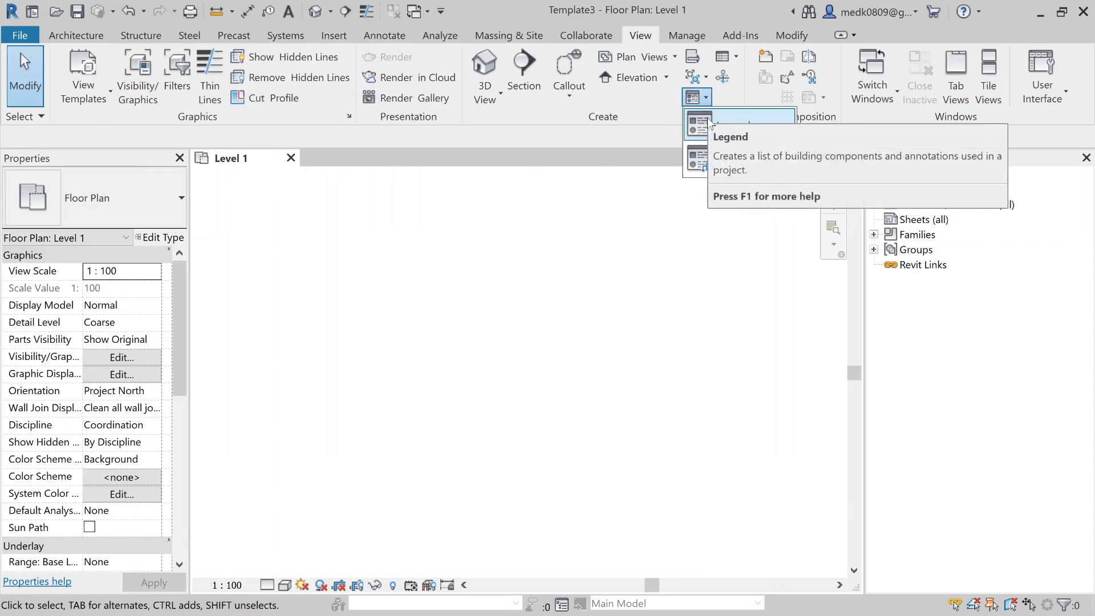
pyautogui.click(709, 124)
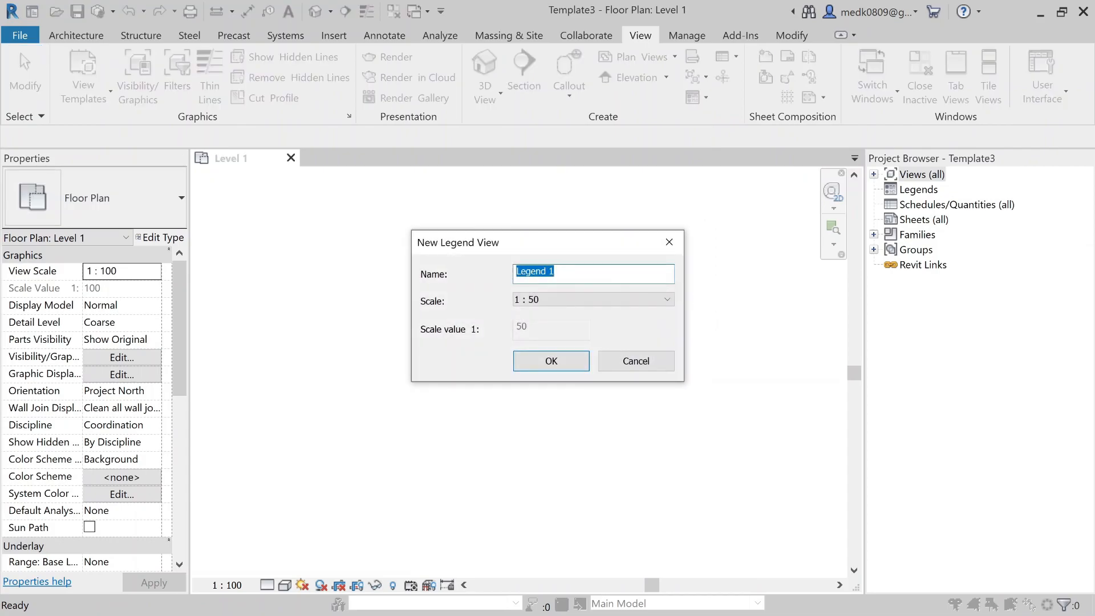
pyautogui.write('Mechanical Equipments')
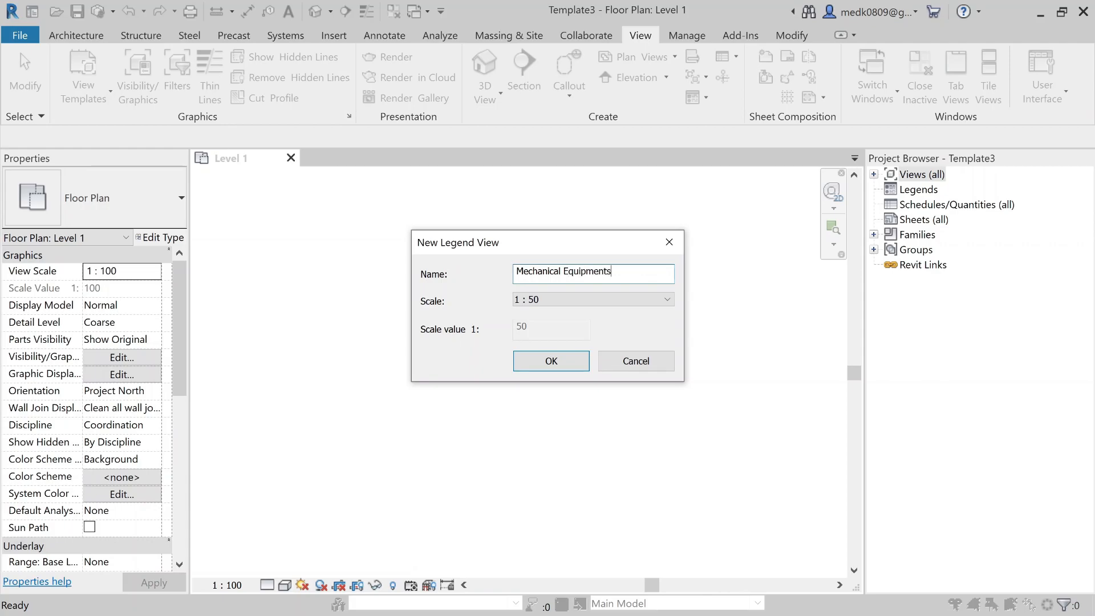
pyautogui.write(' Legend')
pyautogui.click(560, 301)
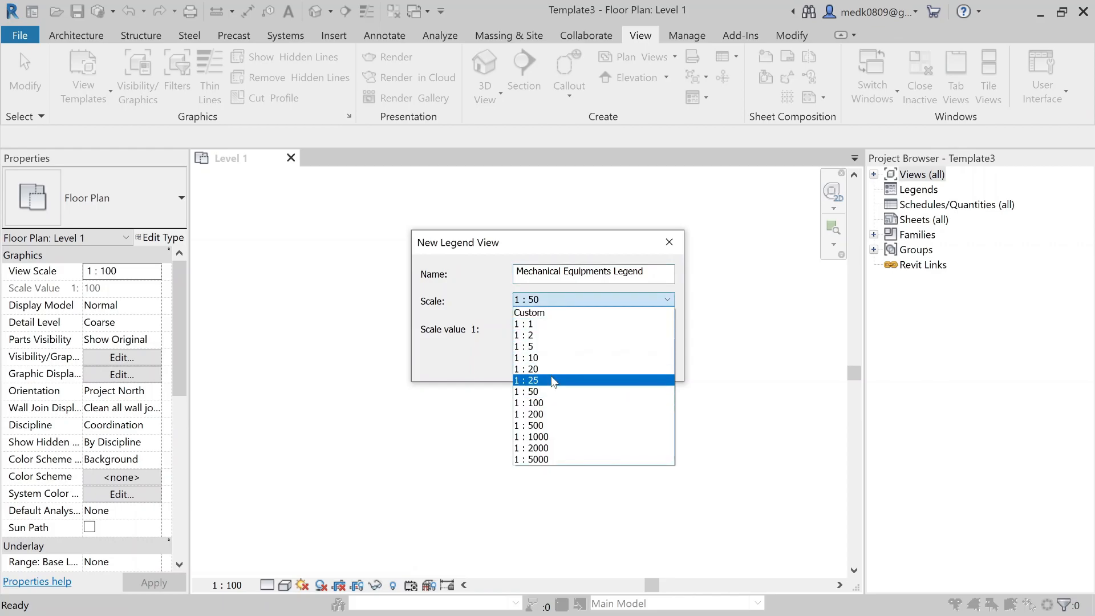
pyautogui.click(554, 402)
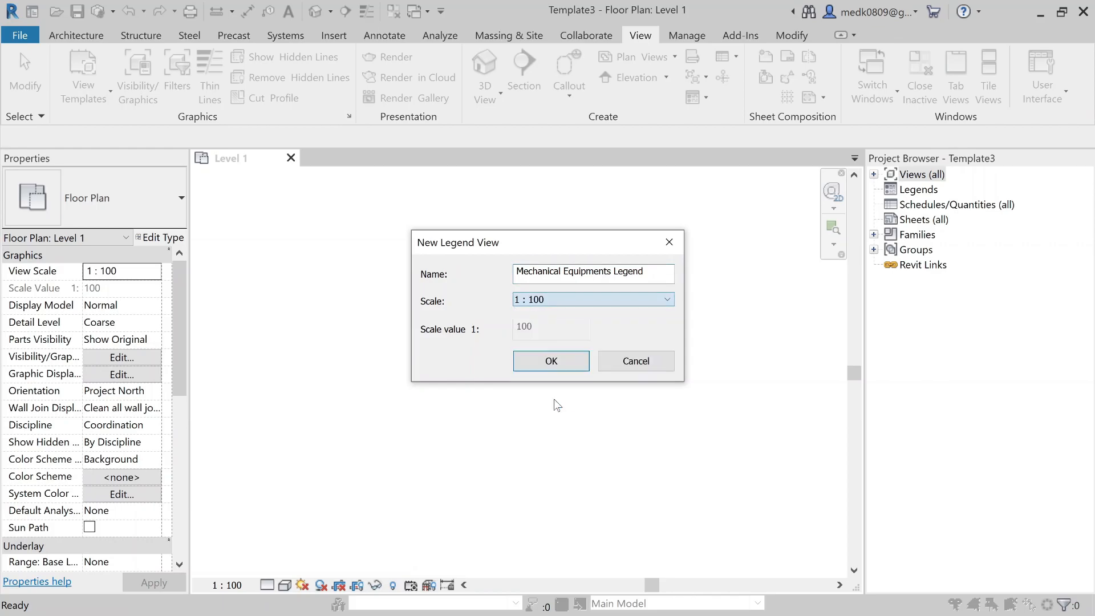
pyautogui.click(552, 362)
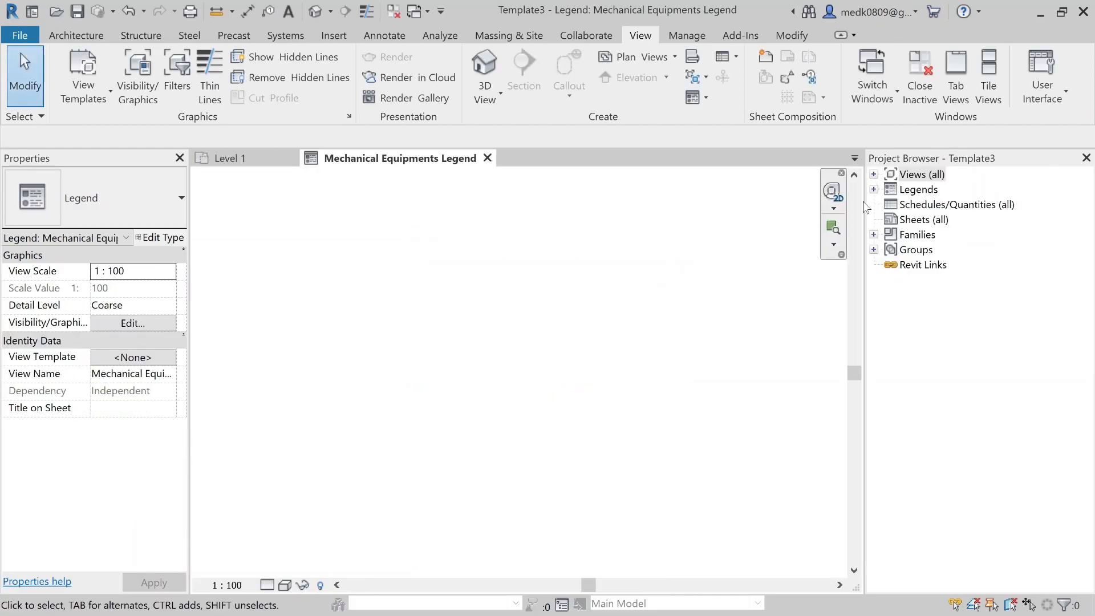
pyautogui.click(874, 189)
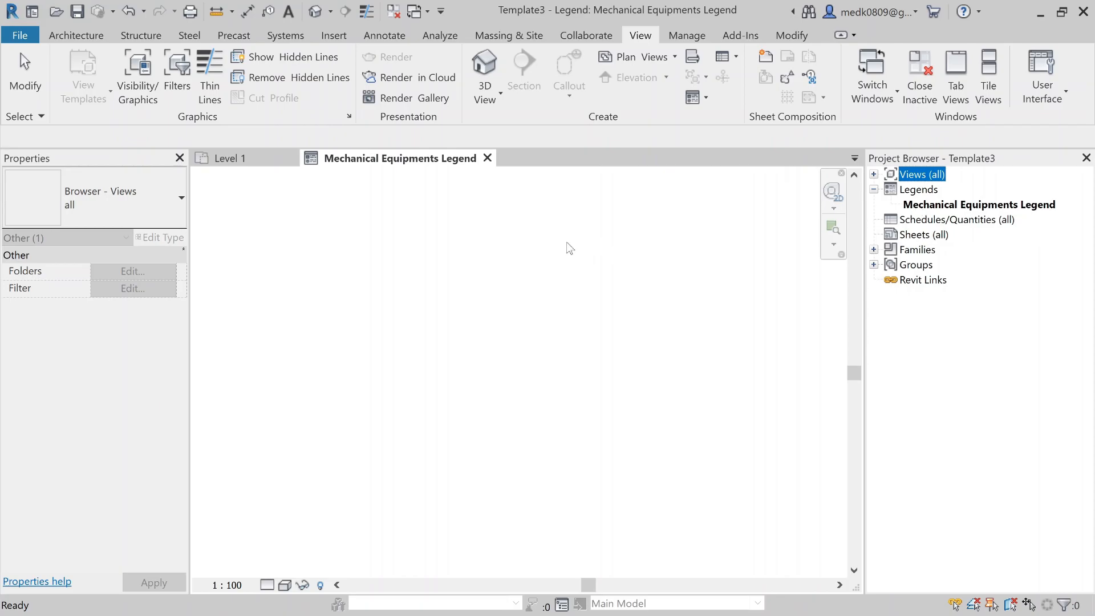
# Step: Place a Floor Plan legend component of M_AHU Coil - Hot Water - Indoor : 0.3 Square Meter in the legend view
pyautogui.click(380, 35)
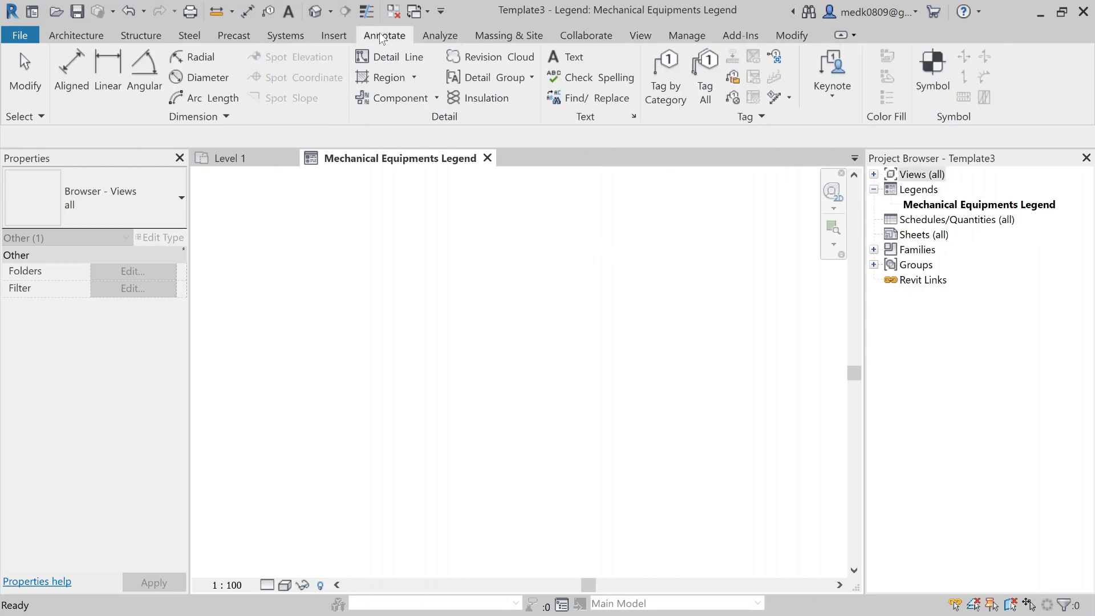
pyautogui.click(437, 98)
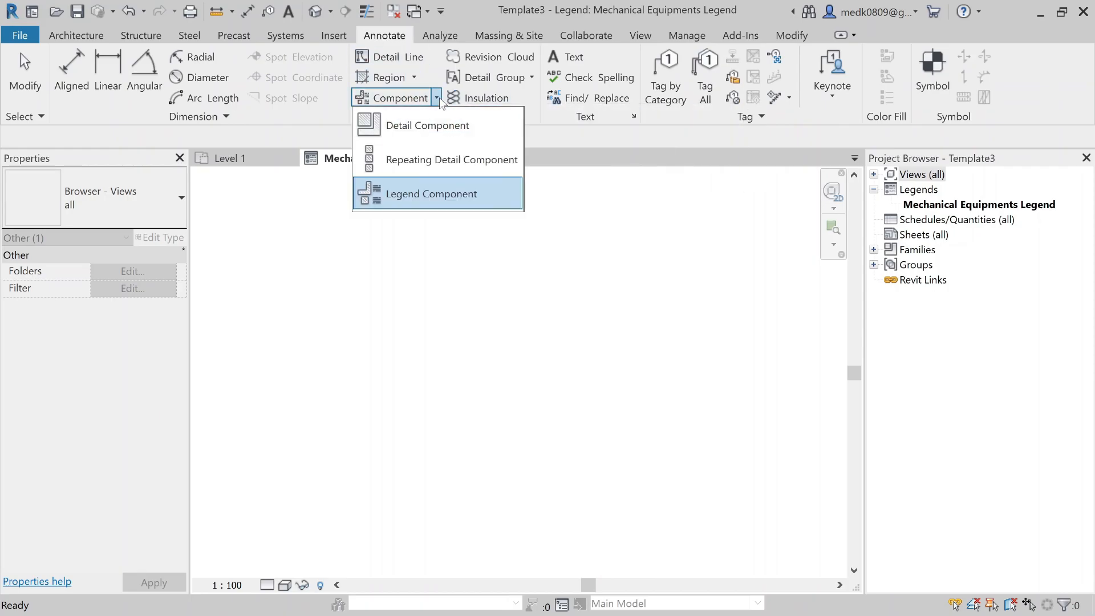
pyautogui.click(433, 189)
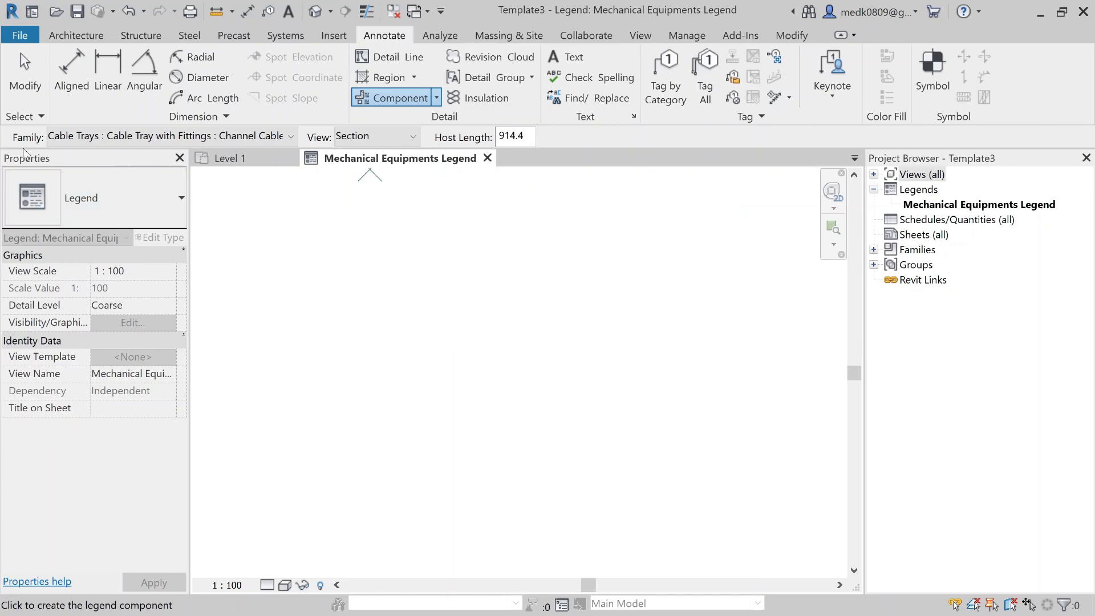
pyautogui.click(80, 138)
pyautogui.scroll(-4, 148, 328)
pyautogui.scroll(-8, 148, 329)
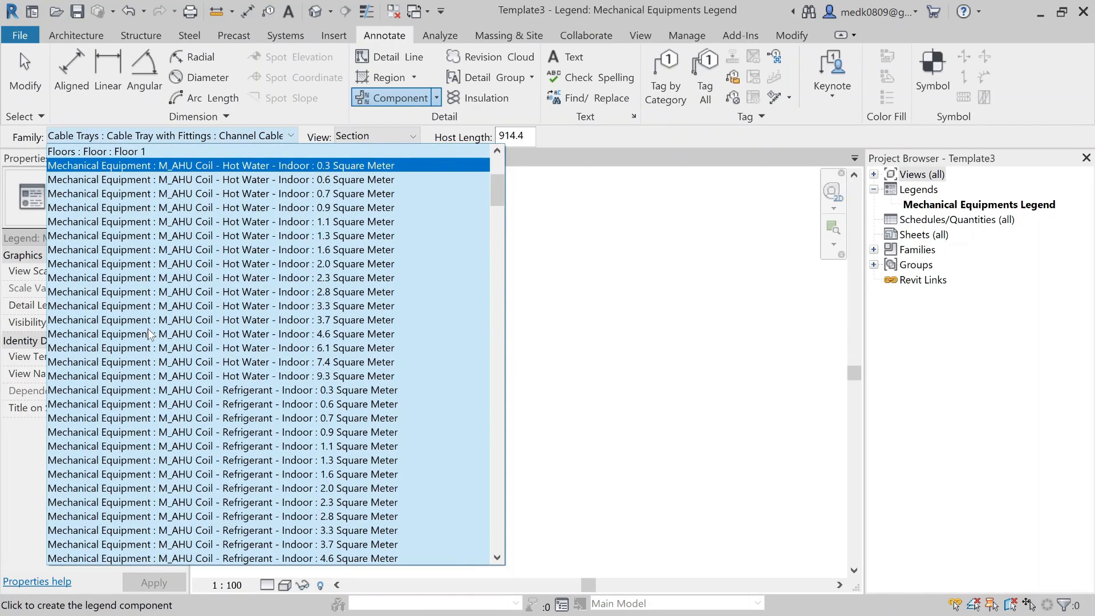
pyautogui.scroll(-4, 148, 328)
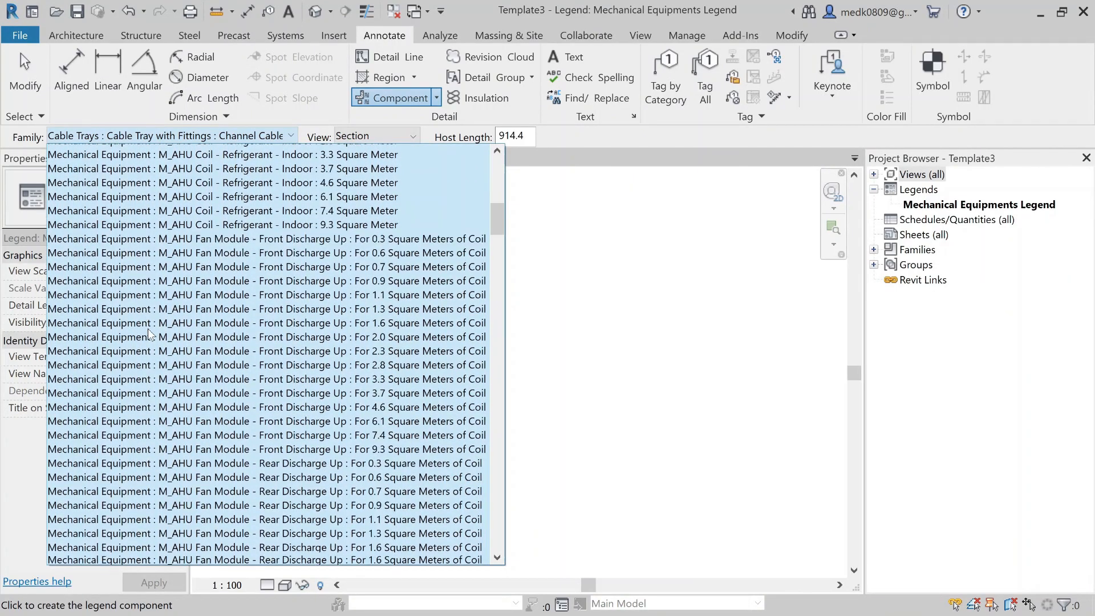
pyautogui.scroll(5, 148, 329)
pyautogui.scroll(5, 148, 331)
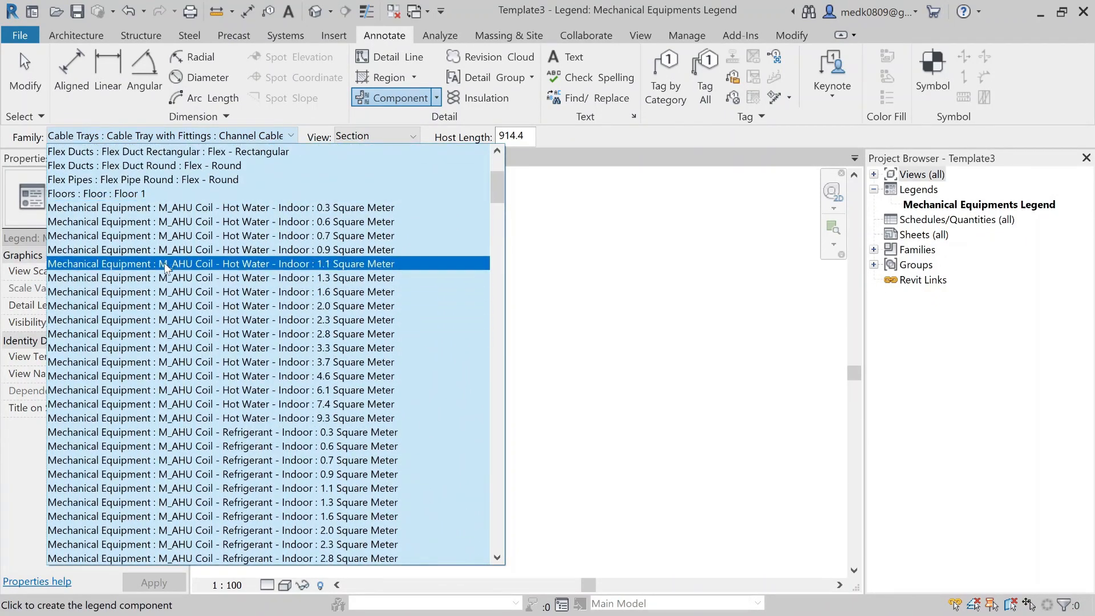
pyautogui.click(158, 207)
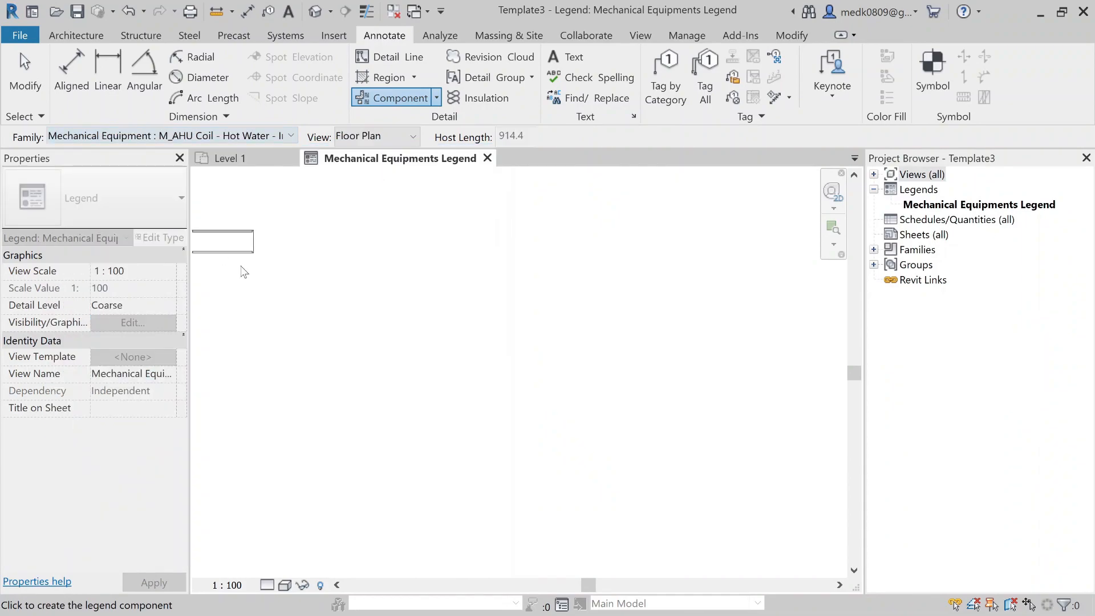
pyautogui.click(348, 140)
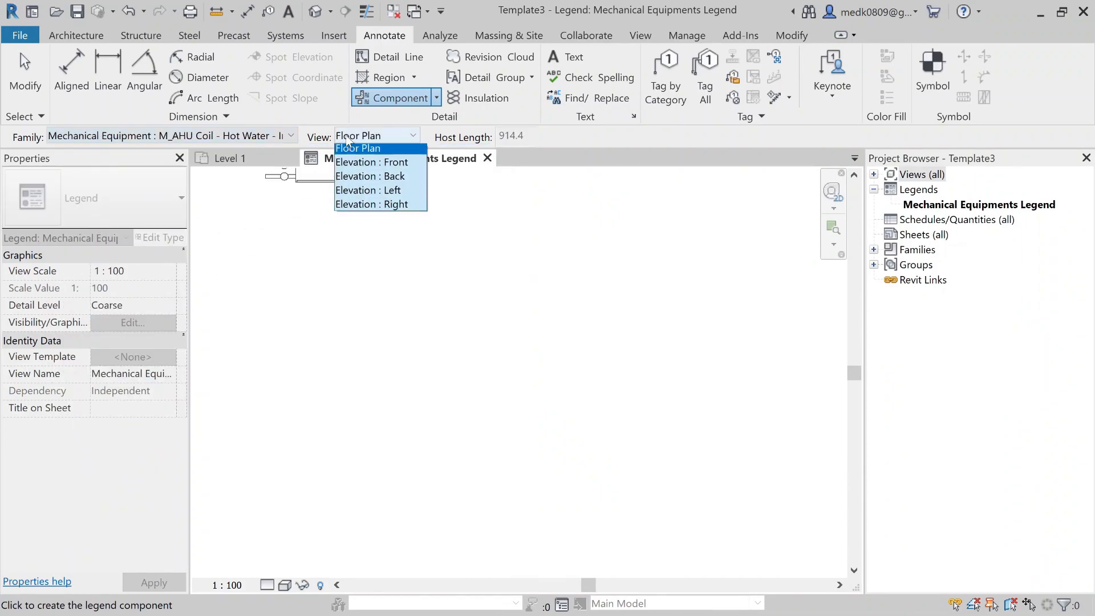
pyautogui.click(375, 153)
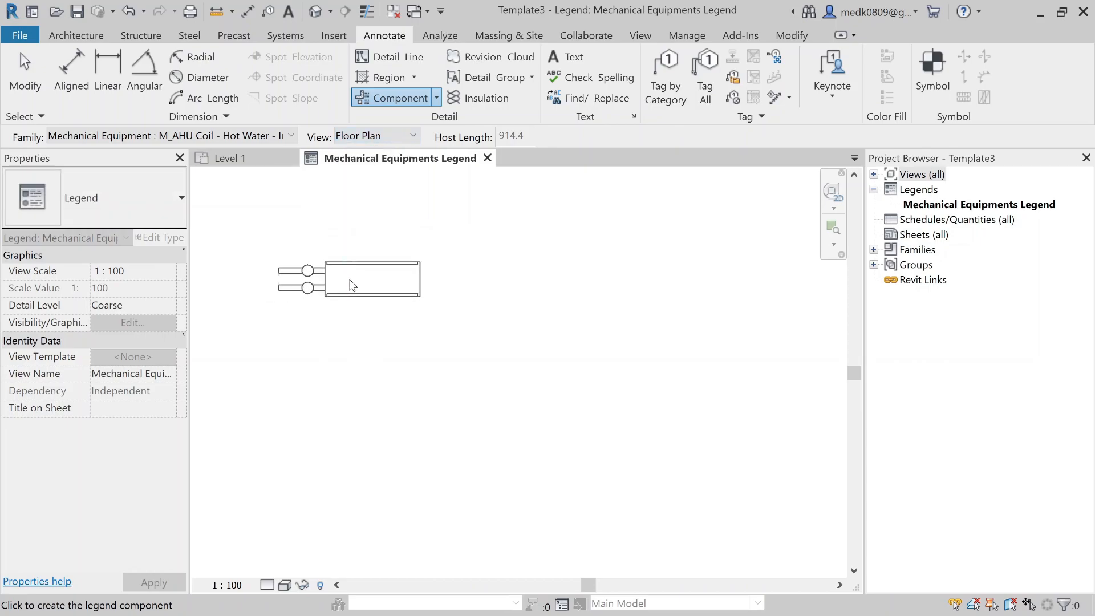
pyautogui.click(351, 282)
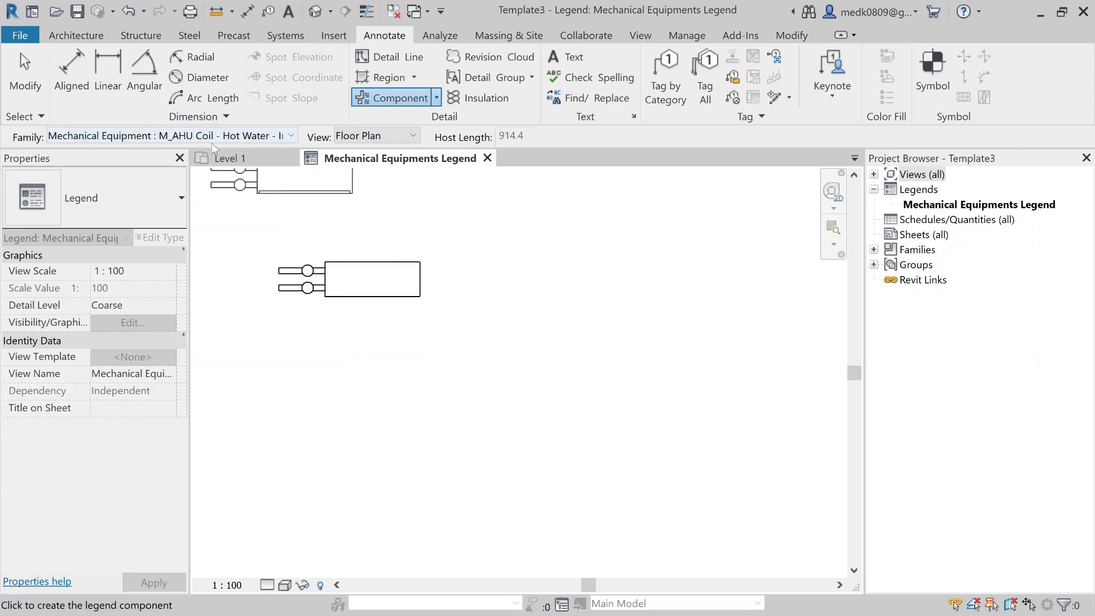
# Step: Place the hot water coil's front elevation in line beside its floor plan symbol
pyautogui.click(361, 138)
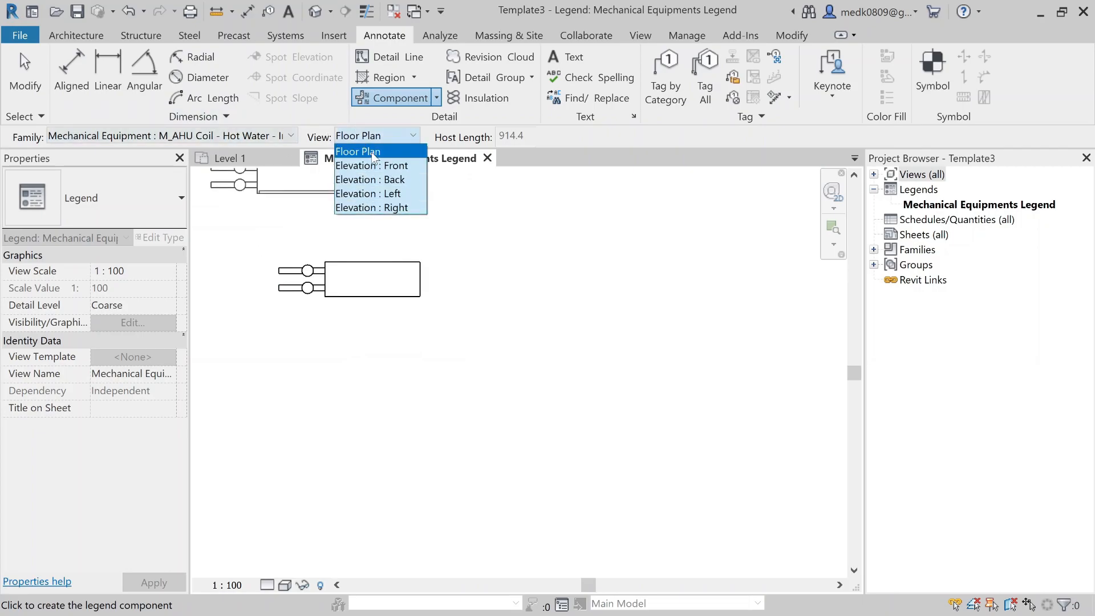
pyautogui.click(378, 164)
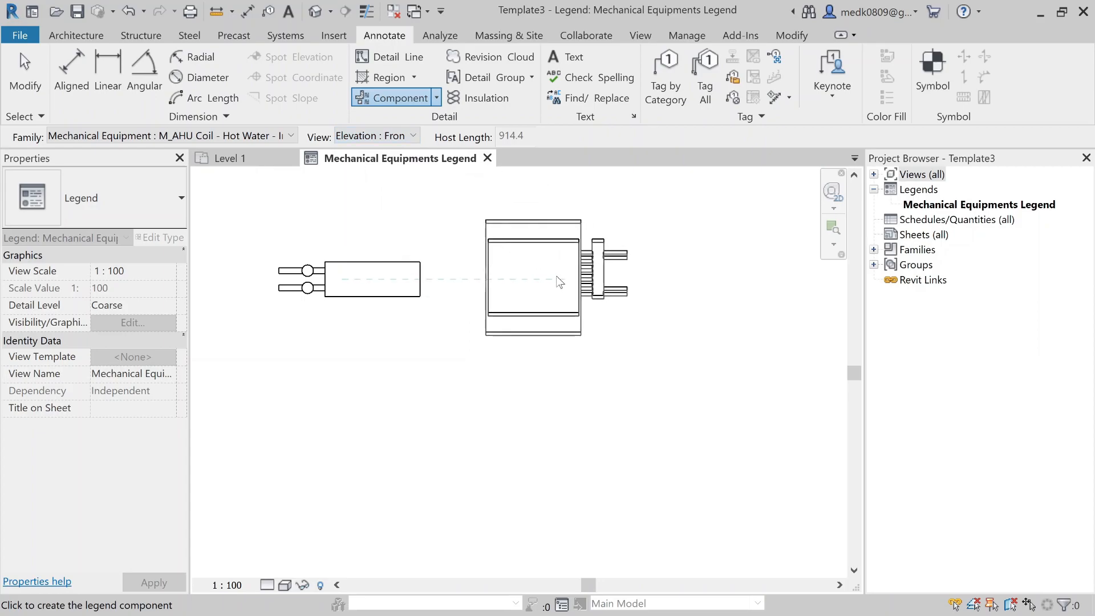
pyautogui.click(559, 282)
# Step: Place a Floor Plan legend component of M_AHU Coil - Refrigerant - Indoor : 2.8 Square Meter below the hot water coil
pyautogui.scroll(-1, 560, 282)
pyautogui.moveTo(432, 367); pyautogui.dragTo(440, 317, button='middle')
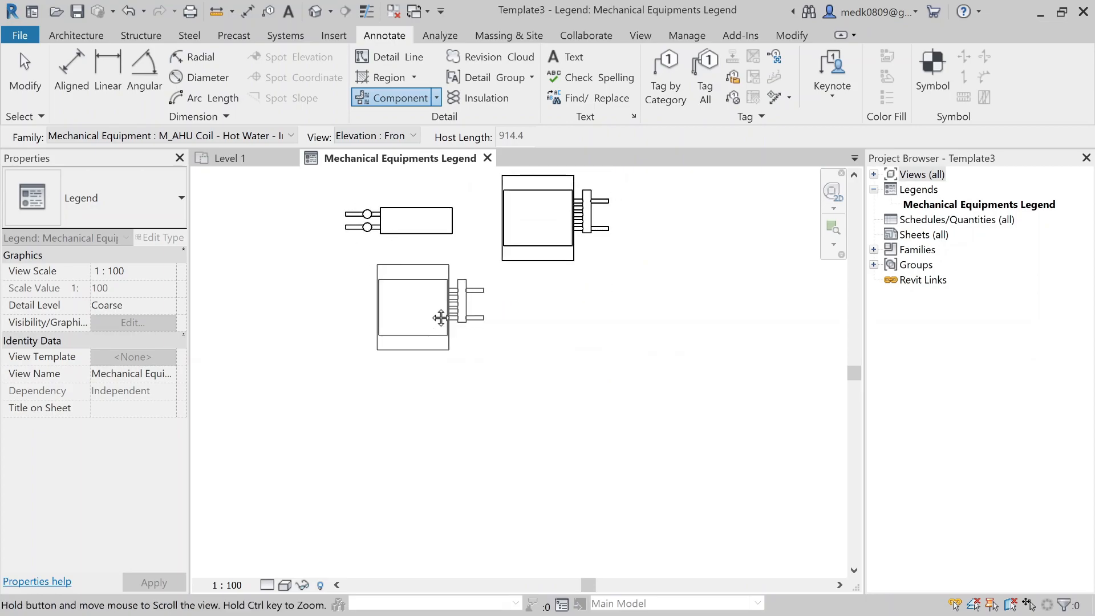
pyautogui.click(255, 138)
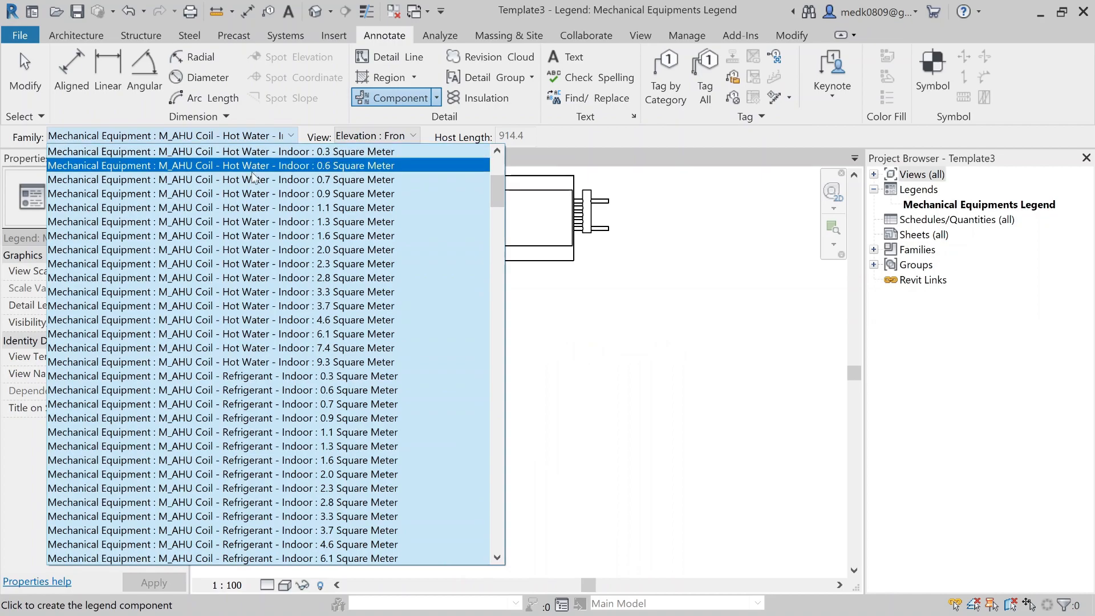
pyautogui.scroll(-3, 254, 305)
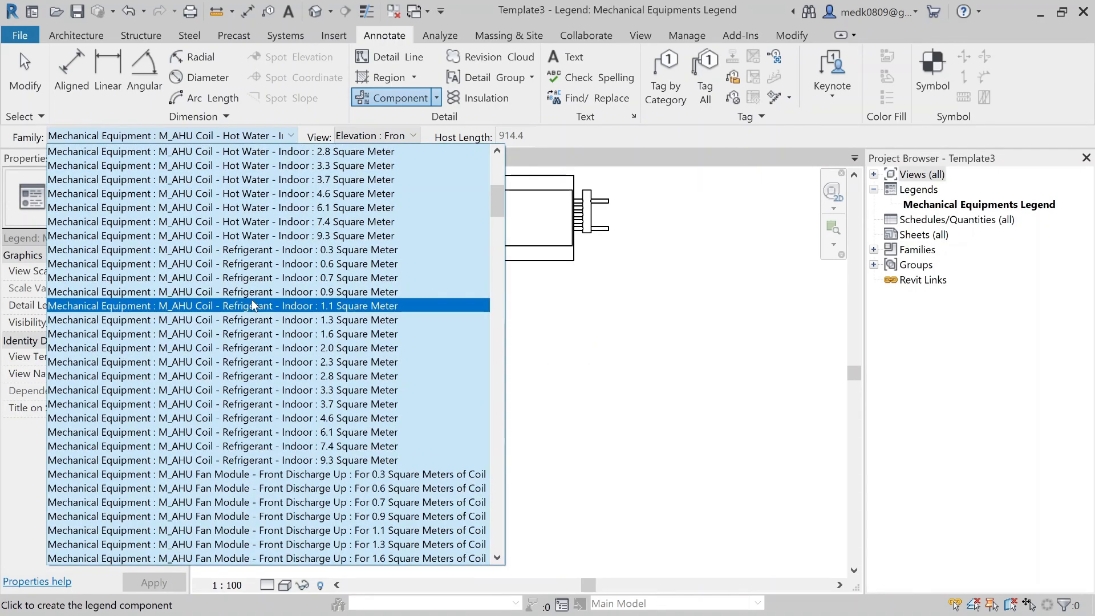
pyautogui.click(272, 379)
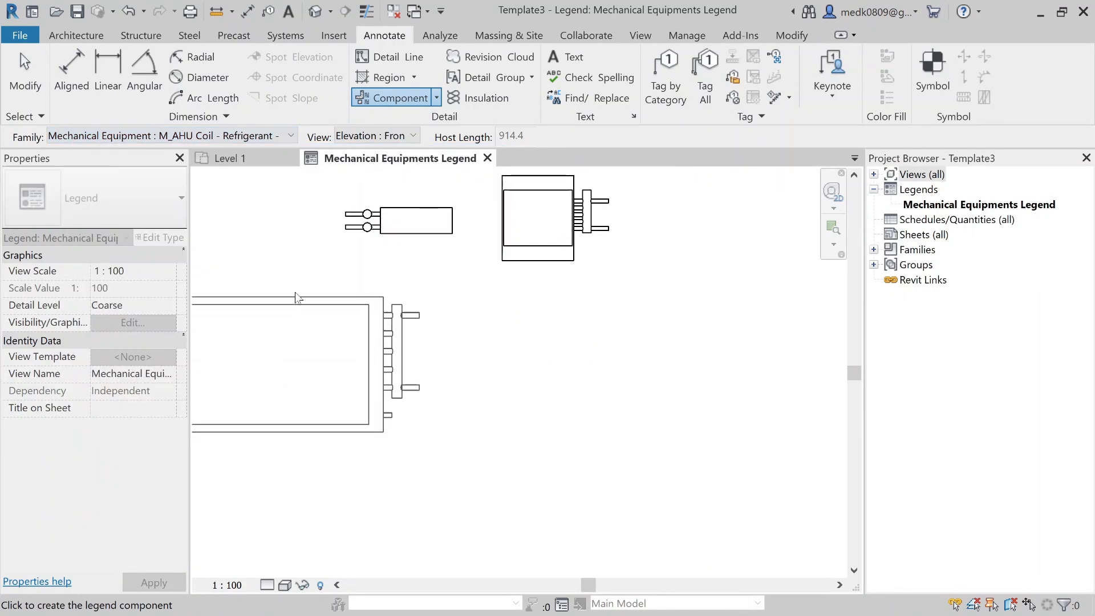
pyautogui.click(354, 137)
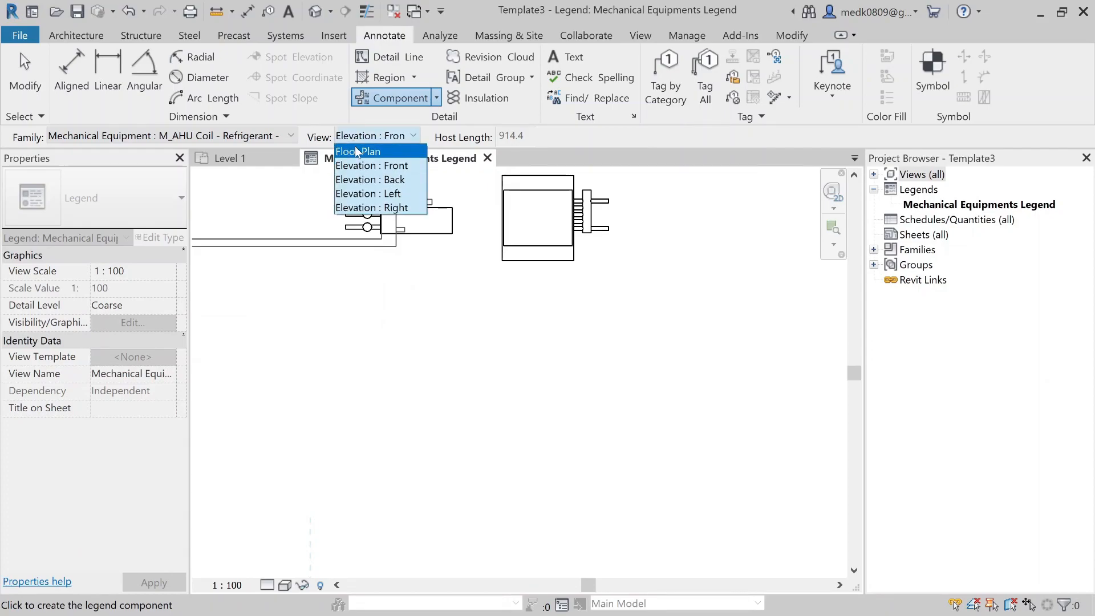
pyautogui.click(356, 151)
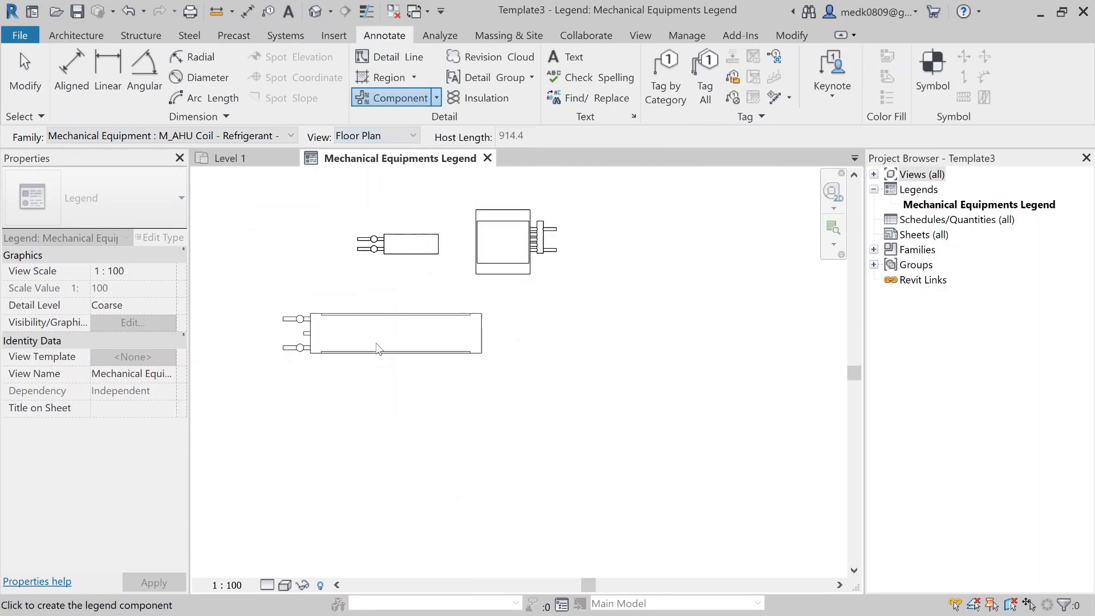
pyautogui.click(348, 370)
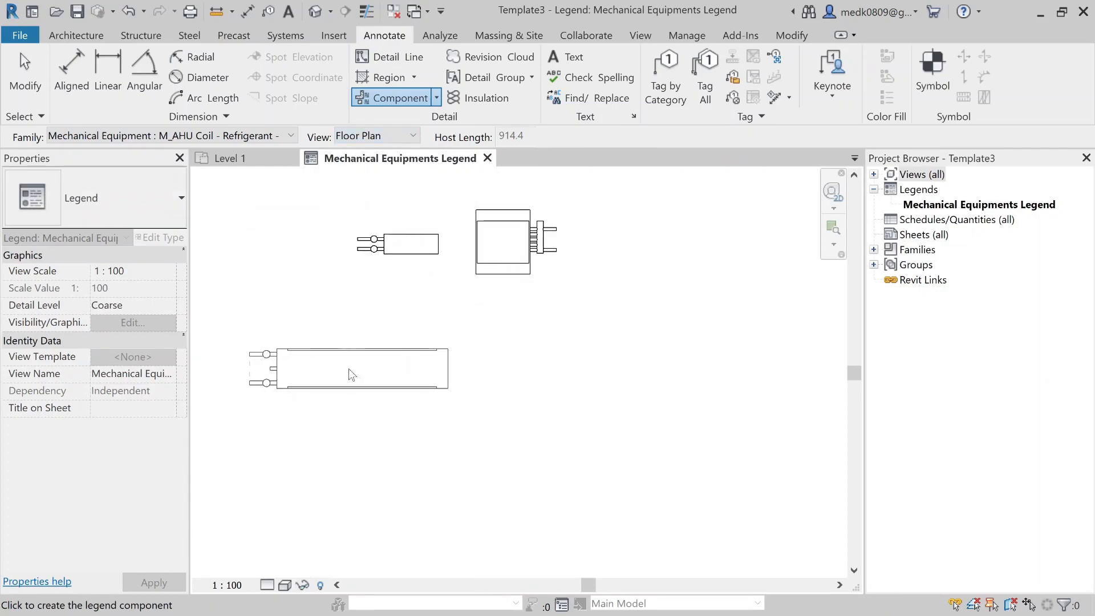
# Step: Place the refrigerant coil's front elevation in line beside its floor plan symbol
pyautogui.click(349, 137)
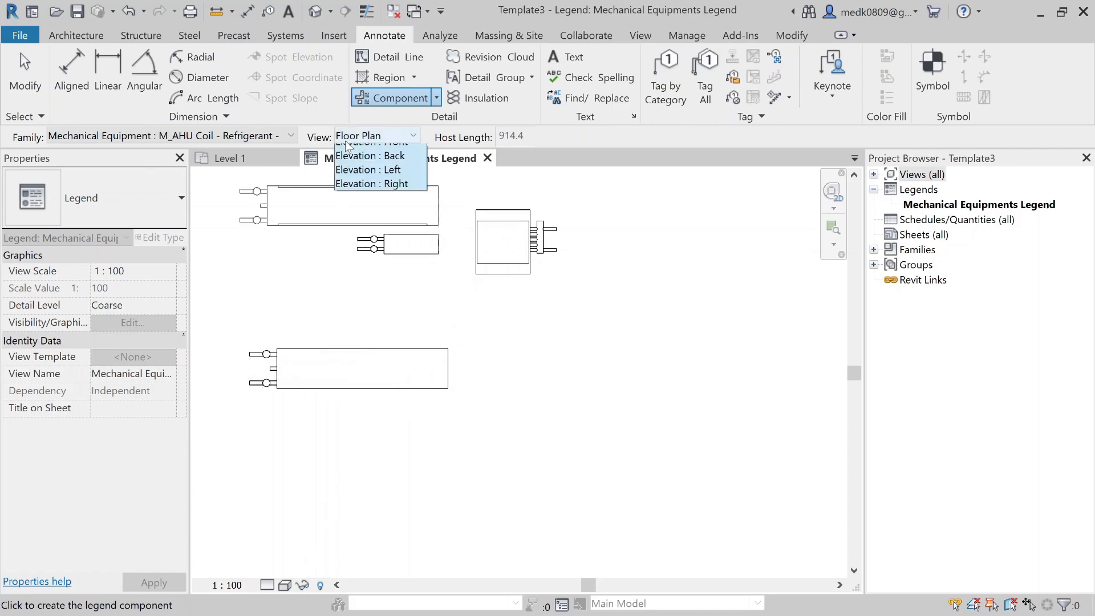
pyautogui.click(363, 166)
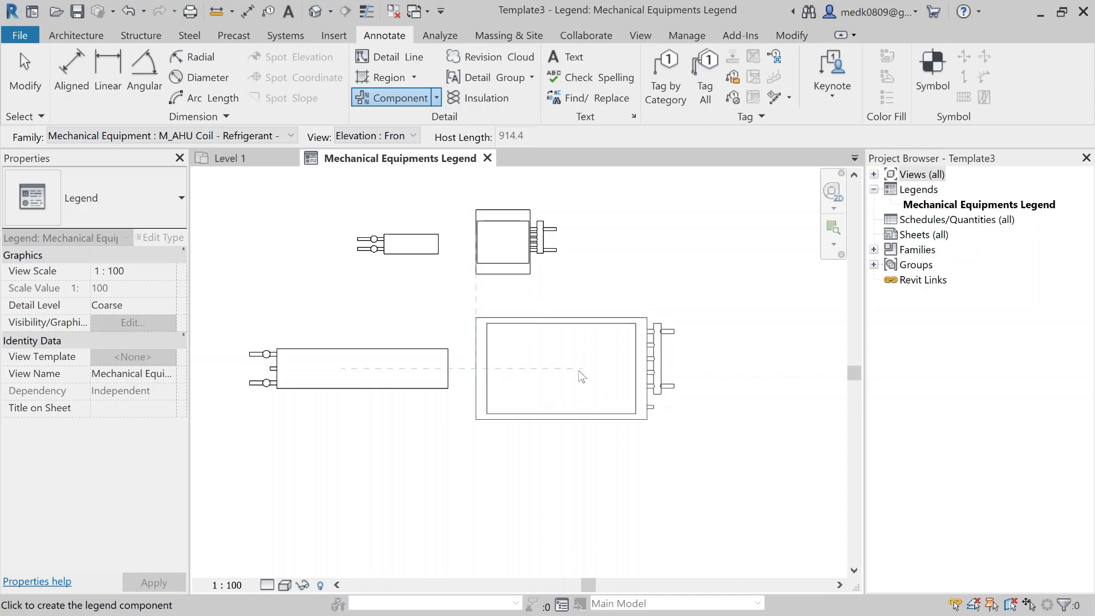
pyautogui.click(582, 376)
# Step: Place a Floor Plan legend component of M_AHU Filter - Bag : For 0.3 Square Meters of Coil below the refrigerant coil
pyautogui.scroll(-1, 579, 370)
pyautogui.click(289, 136)
pyautogui.scroll(-5, 252, 297)
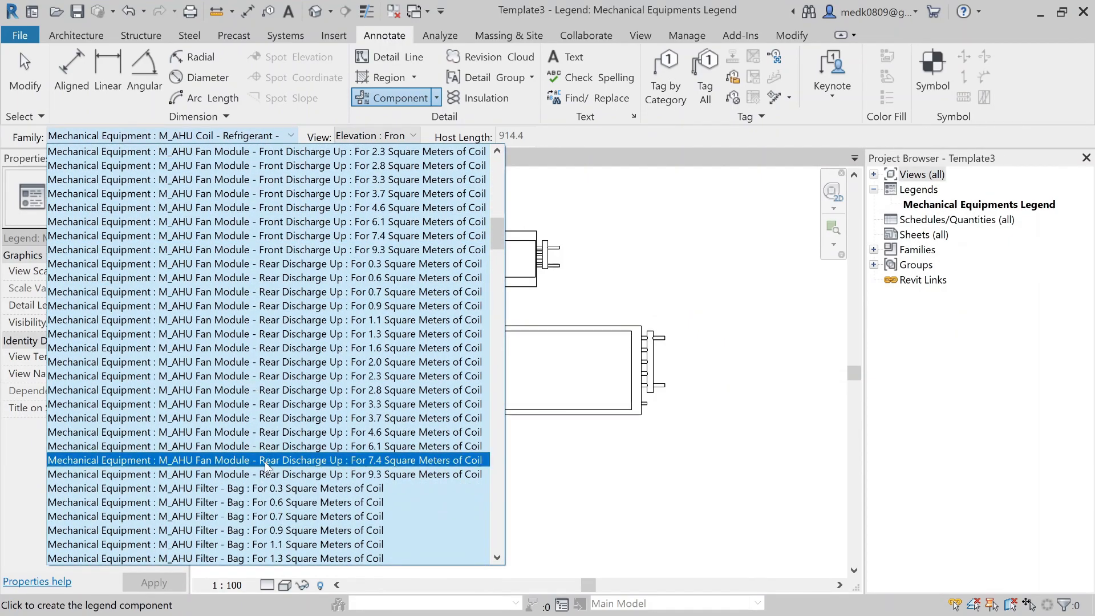
pyautogui.click(263, 489)
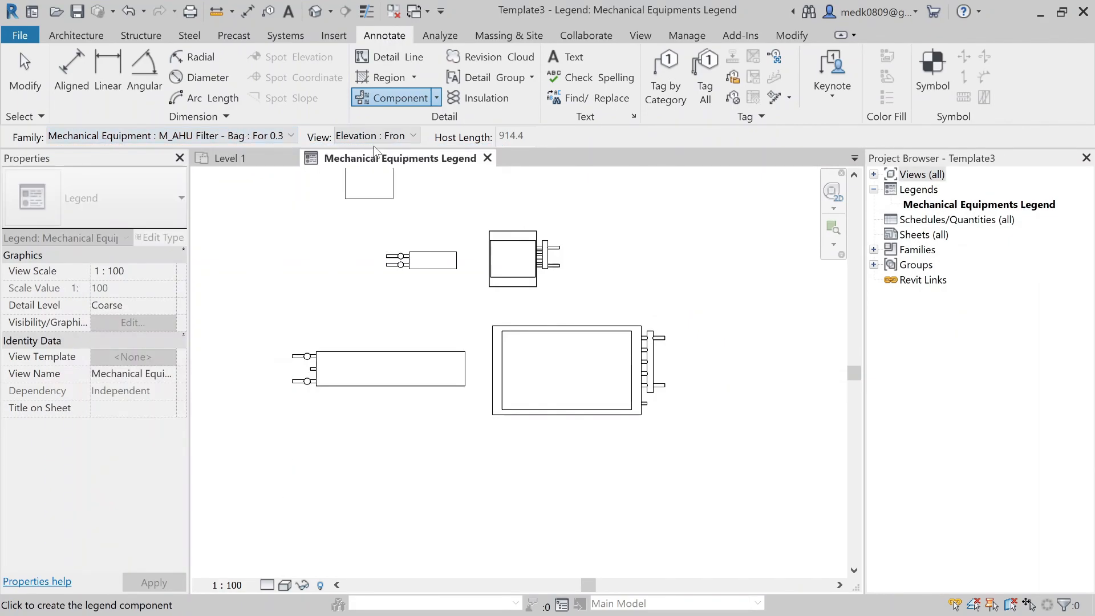
pyautogui.click(375, 138)
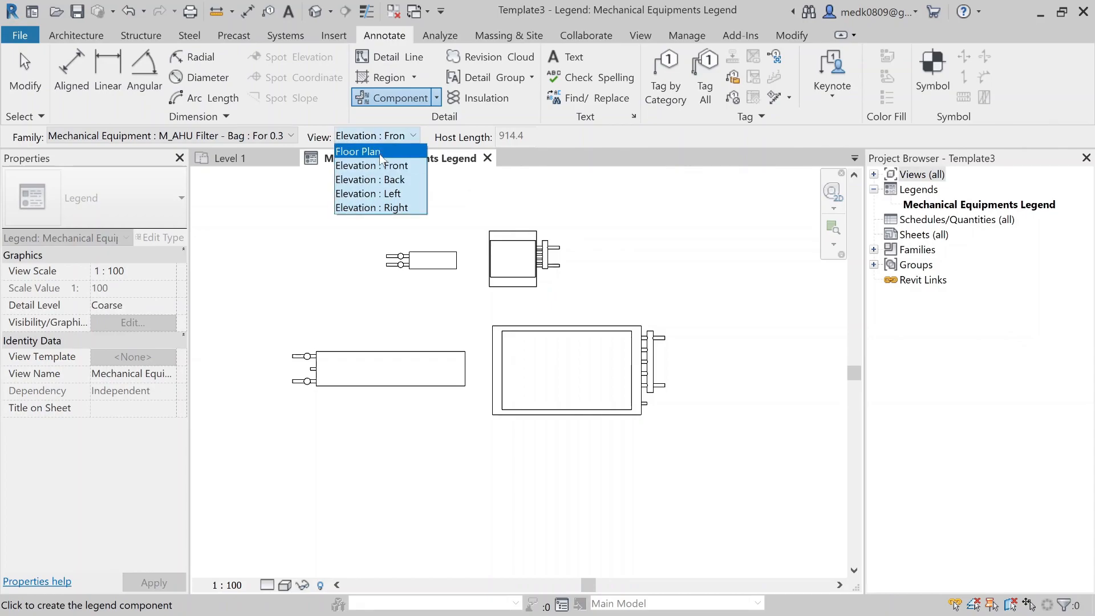
pyautogui.click(356, 152)
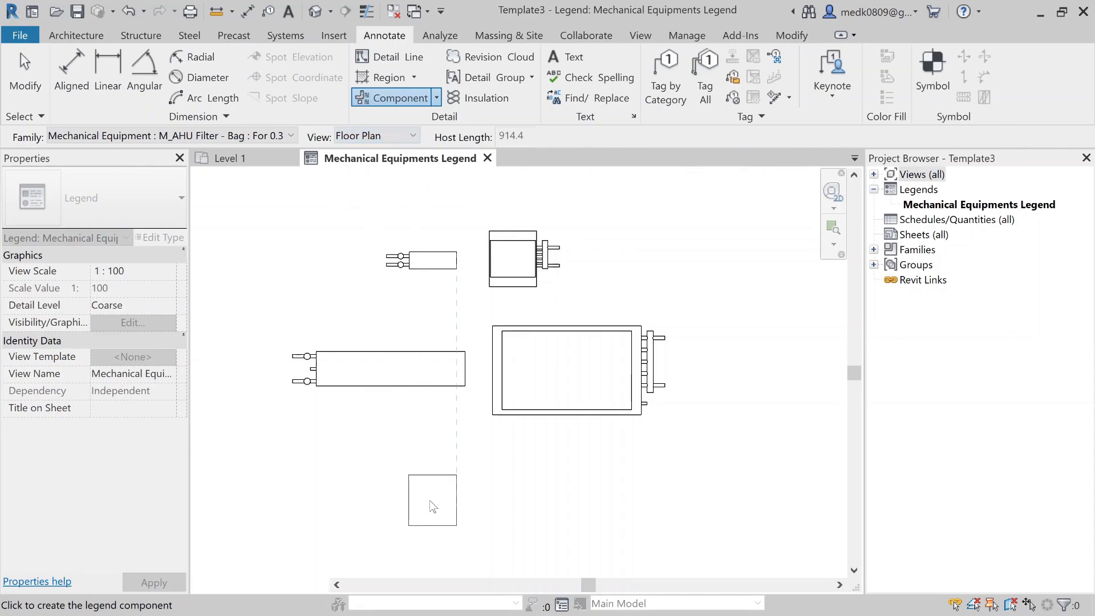
pyautogui.click(431, 502)
# Step: Place the bag filter's Elevation : Front legend component beside its floor plan symbol
pyautogui.scroll(1, 498, 509)
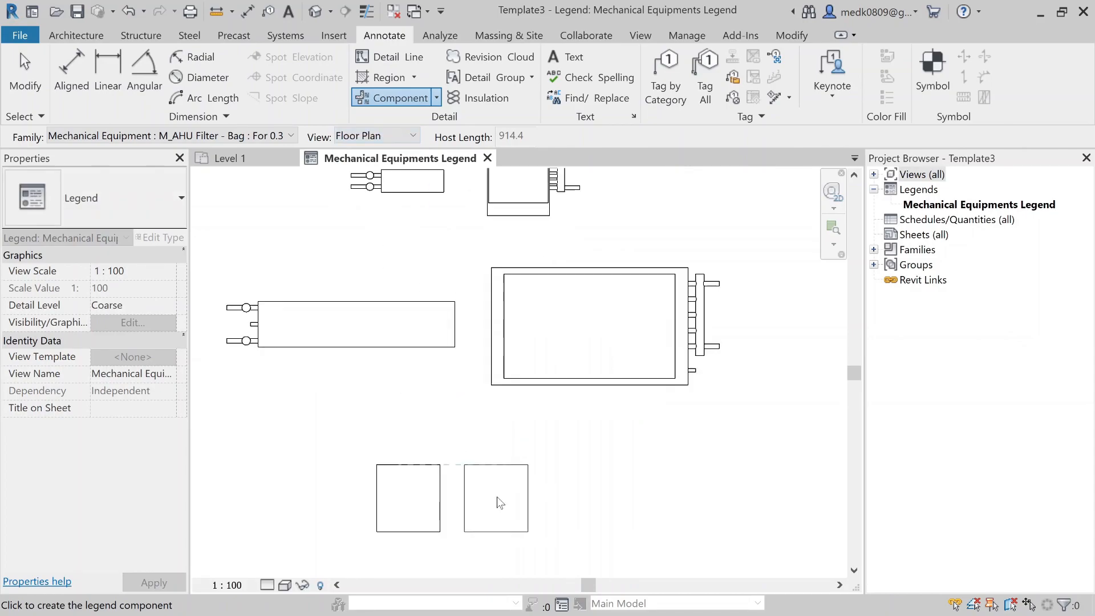
pyautogui.click(403, 132)
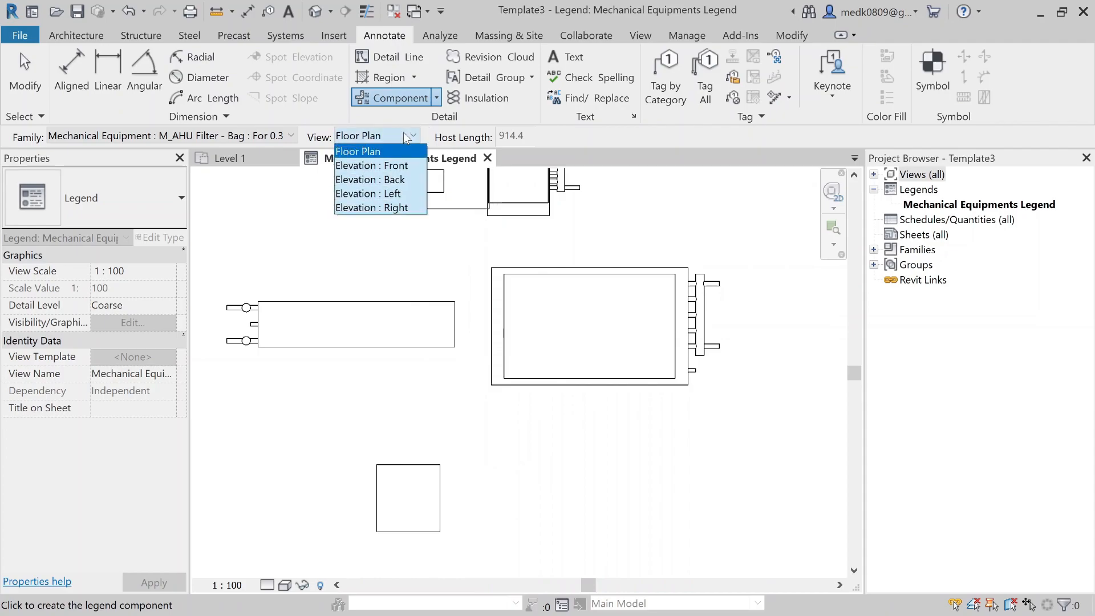
pyautogui.click(399, 167)
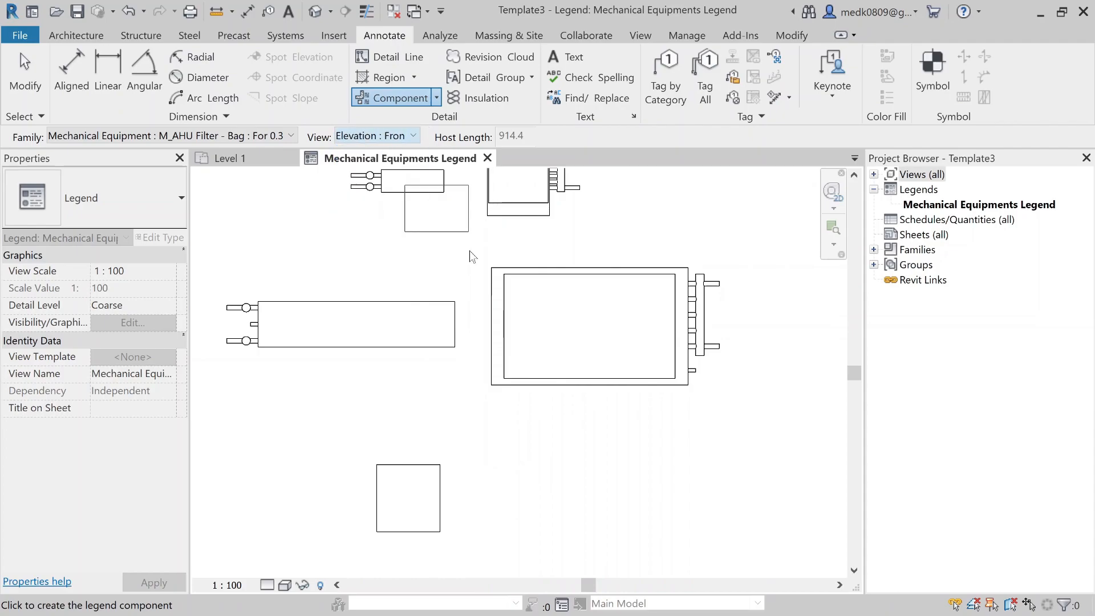
pyautogui.click(539, 495)
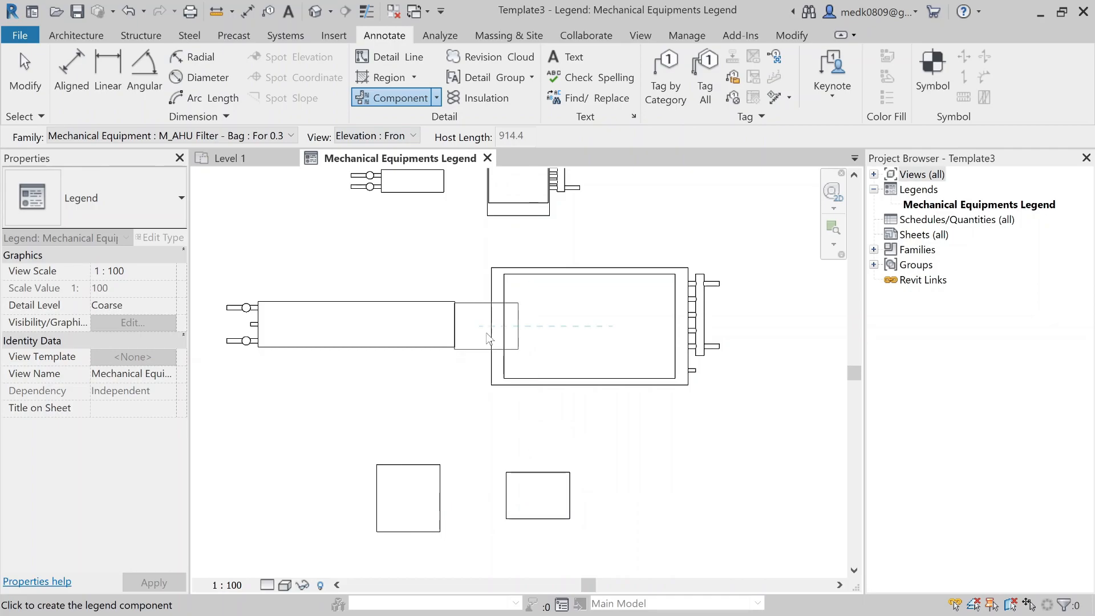
# Step: Place a Floor Plan legend component of M_AHU Inspection Module - Large : For 0.6 Square Meters of Coil below the bag filter's plan symbol
pyautogui.scroll(-4, 486, 333)
pyautogui.scroll(3, 484, 421)
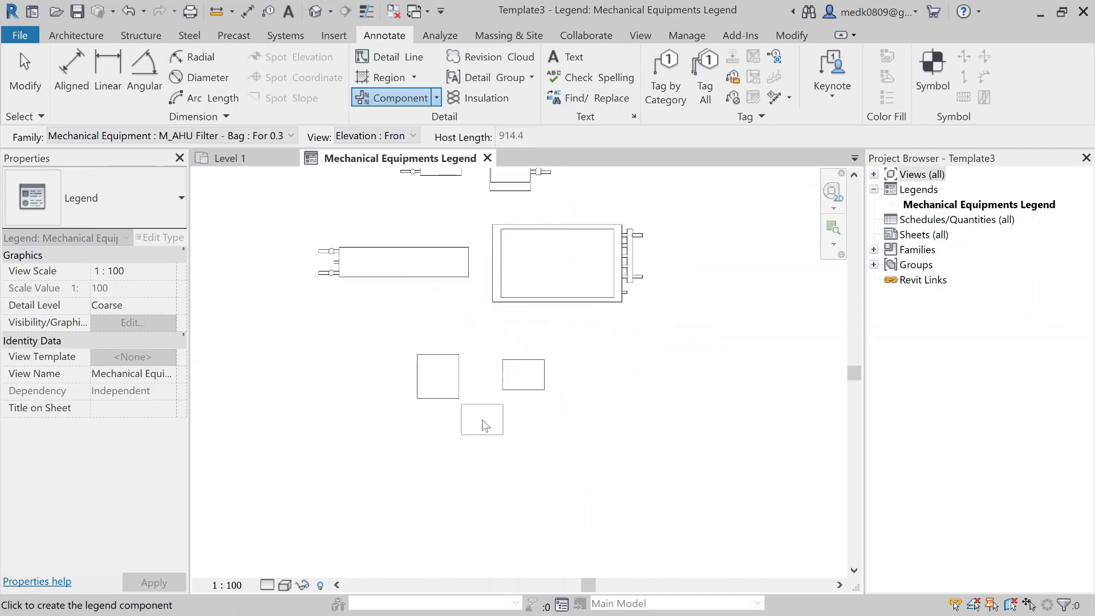
pyautogui.click(275, 140)
pyautogui.scroll(-10, 227, 333)
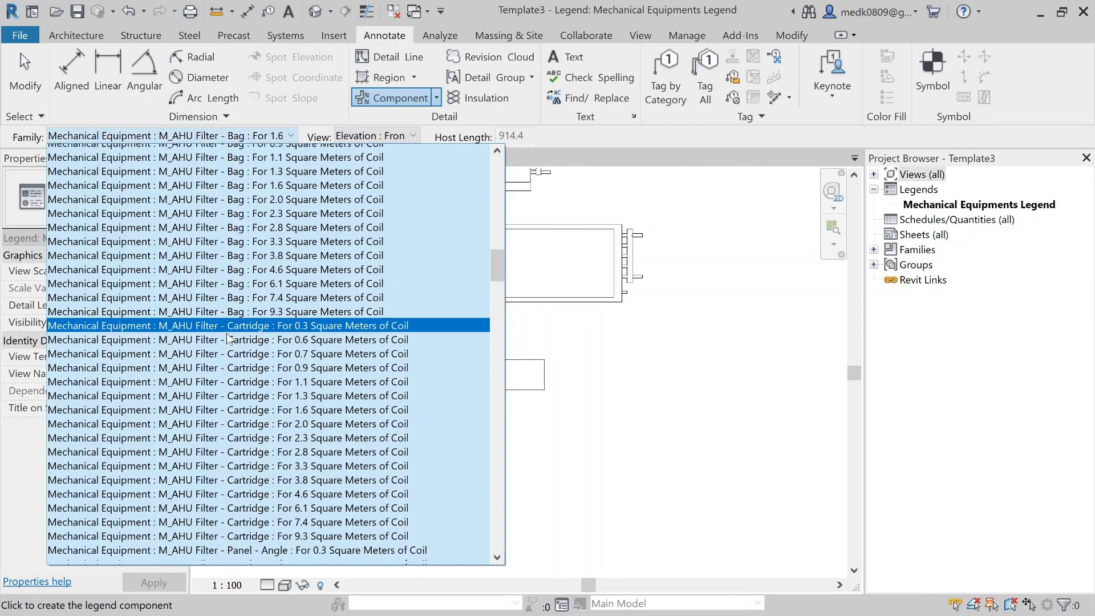
pyautogui.scroll(-1, 227, 333)
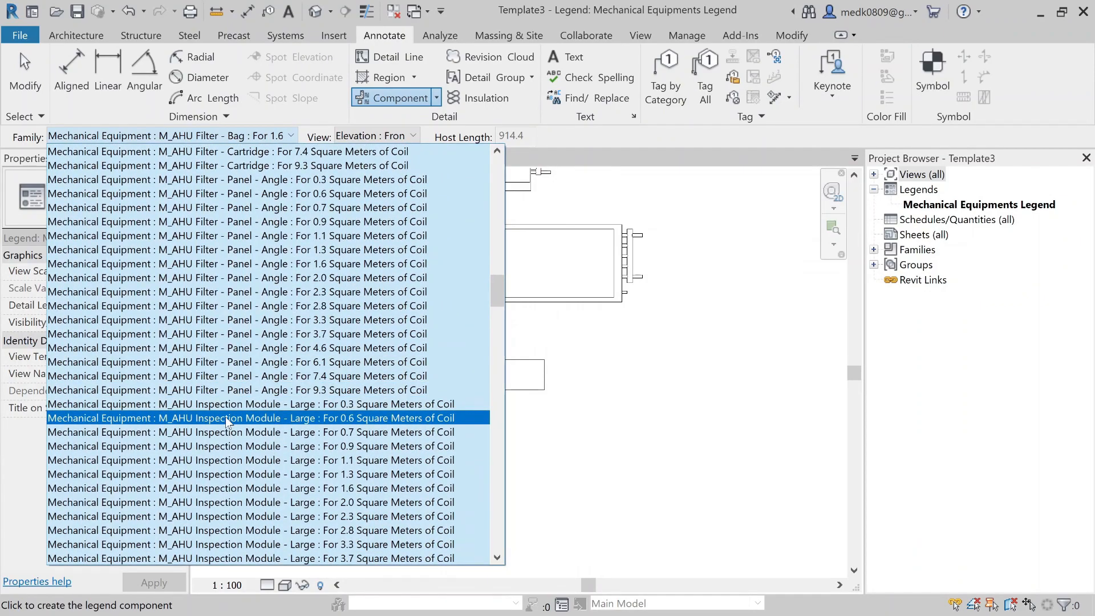
pyautogui.click(225, 417)
pyautogui.click(406, 137)
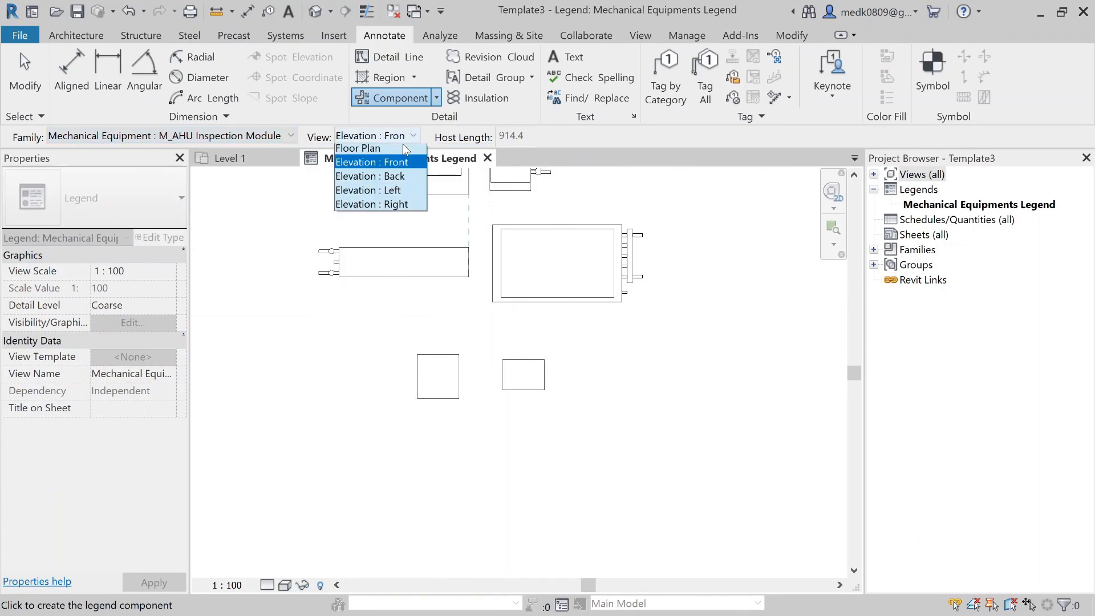
pyautogui.click(398, 152)
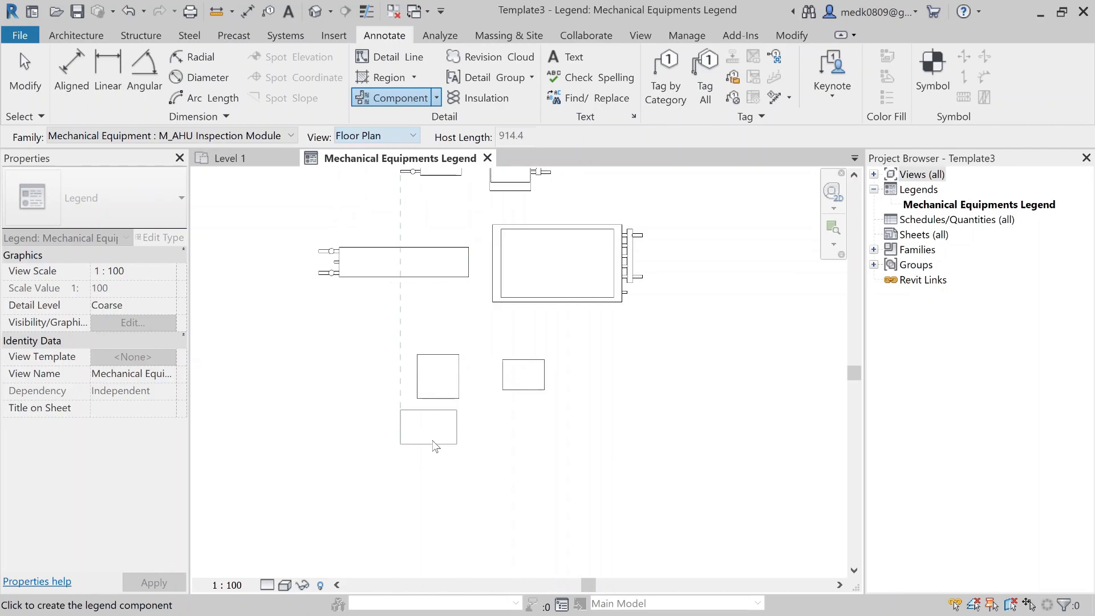
pyautogui.click(433, 453)
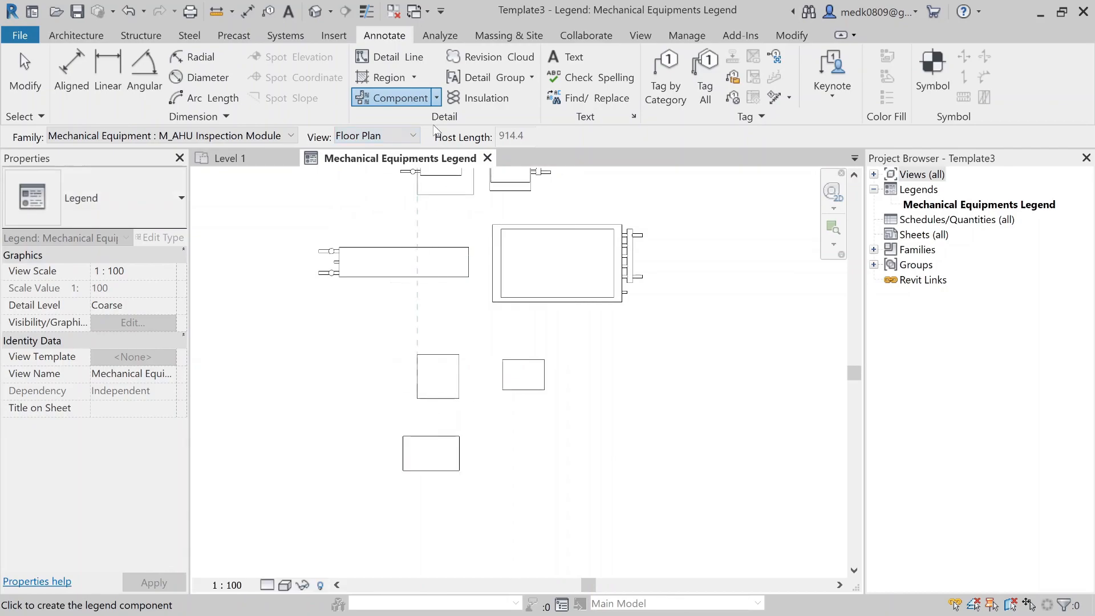
# Step: Place the inspection module's front elevation in line beside its floor plan symbol and end component placement
pyautogui.click(406, 137)
pyautogui.click(376, 166)
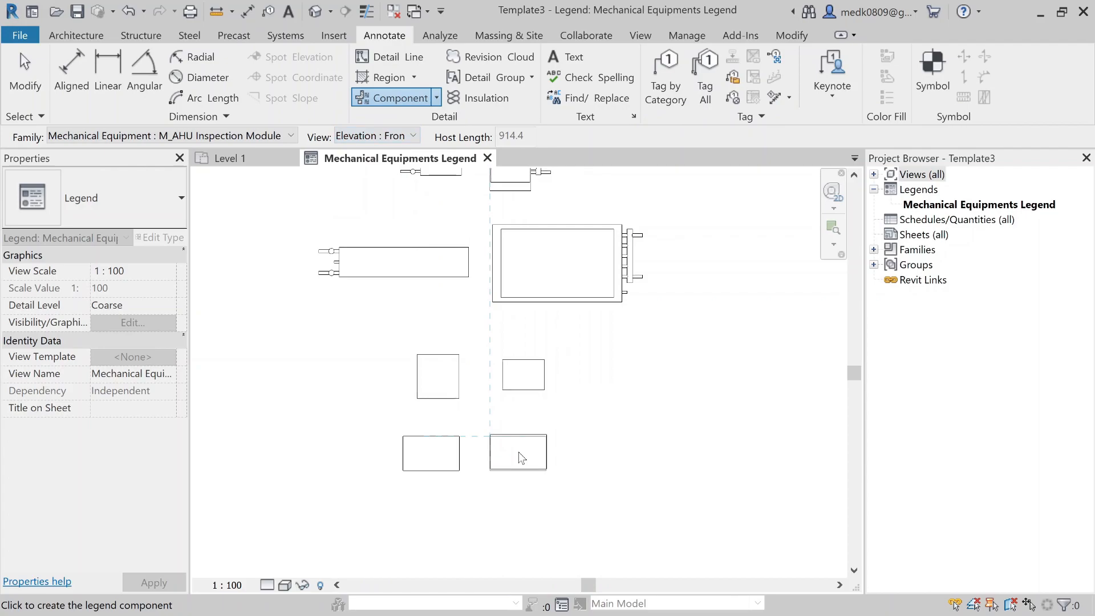
pyautogui.click(519, 451)
pyautogui.press('Escape')
pyautogui.press('Escape')
pyautogui.scroll(-2, 380, 279)
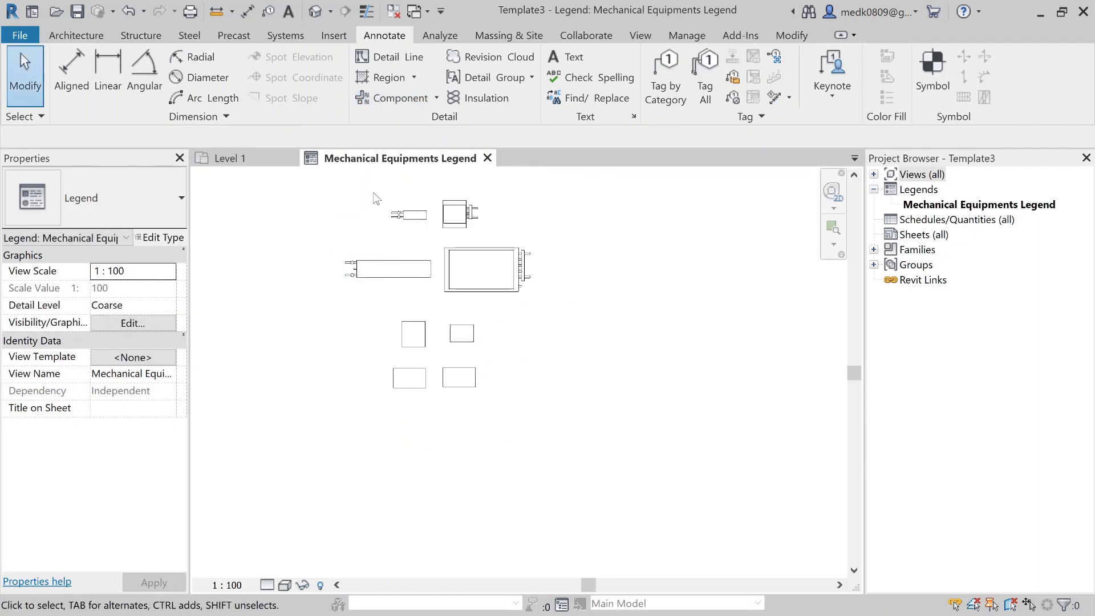
pyautogui.scroll(2, 373, 193)
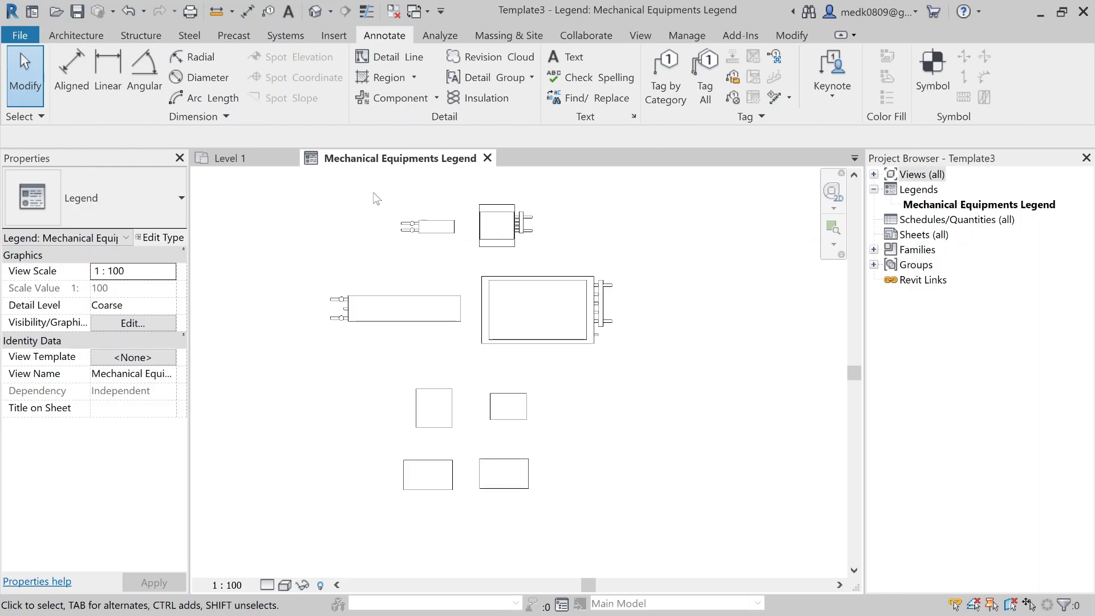
pyautogui.scroll(1, 373, 193)
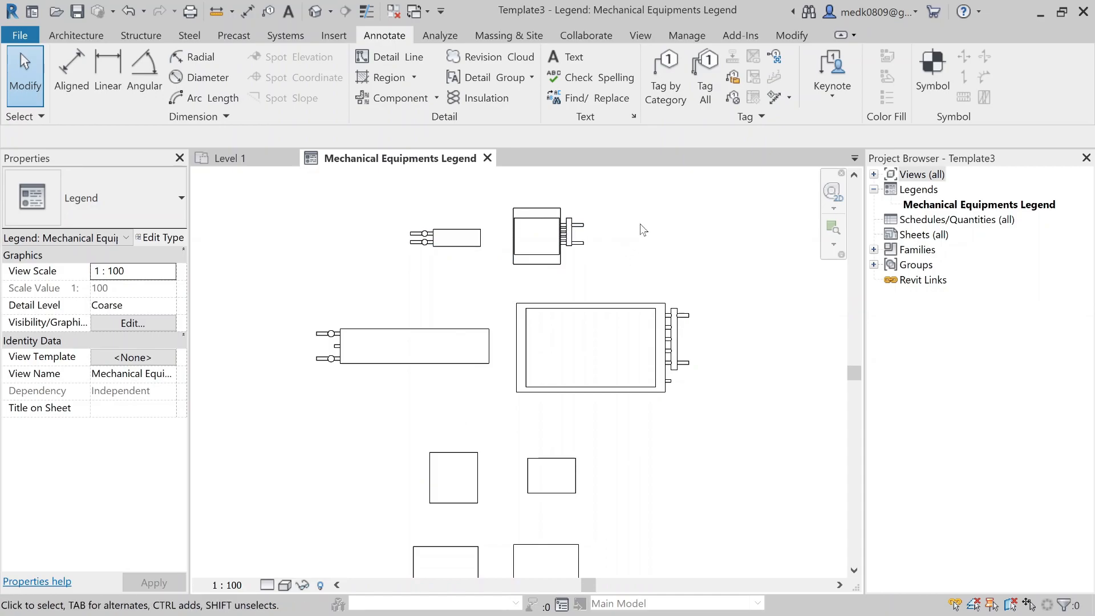
# Step: Start a new sheet and browse to the Titleblocks folder of the US Metric library to load a title block
pyautogui.click(920, 236)
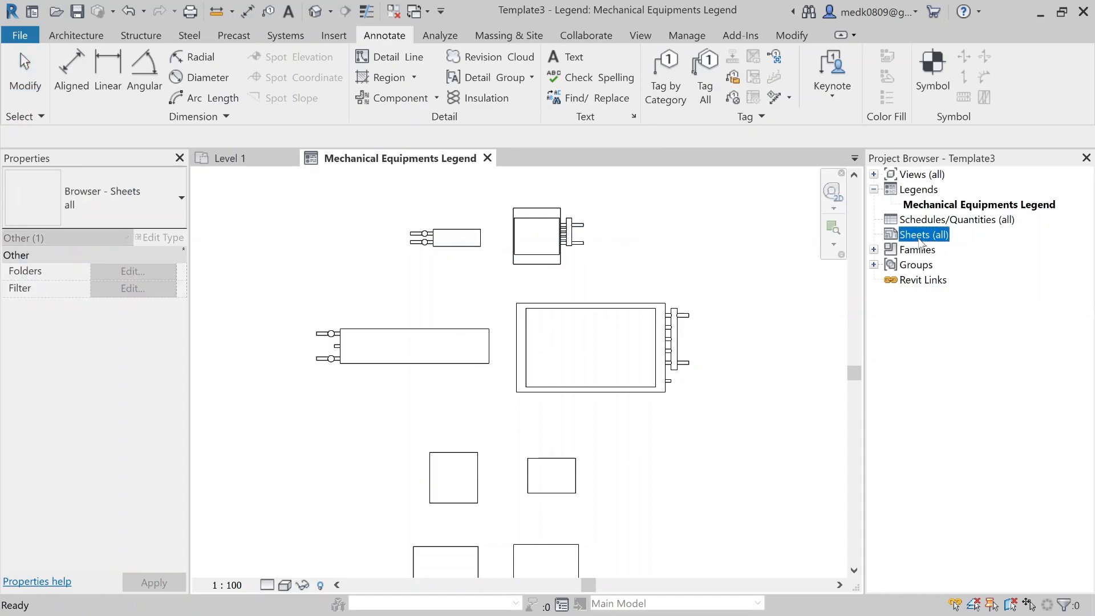
pyautogui.rightClick(920, 243)
pyautogui.click(950, 249)
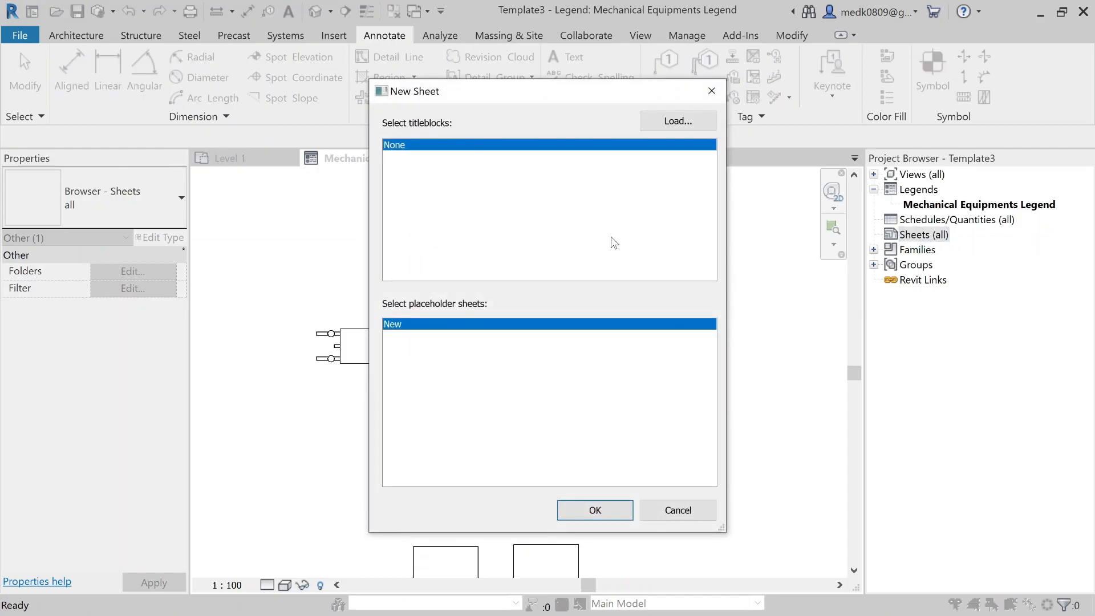
pyautogui.click(673, 126)
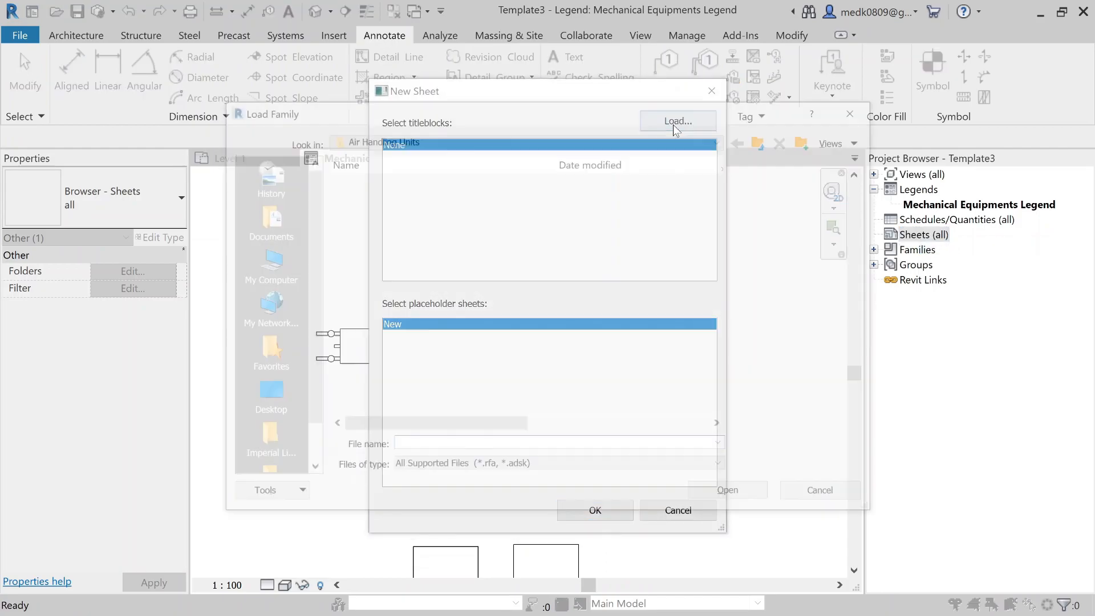
pyautogui.click(713, 138)
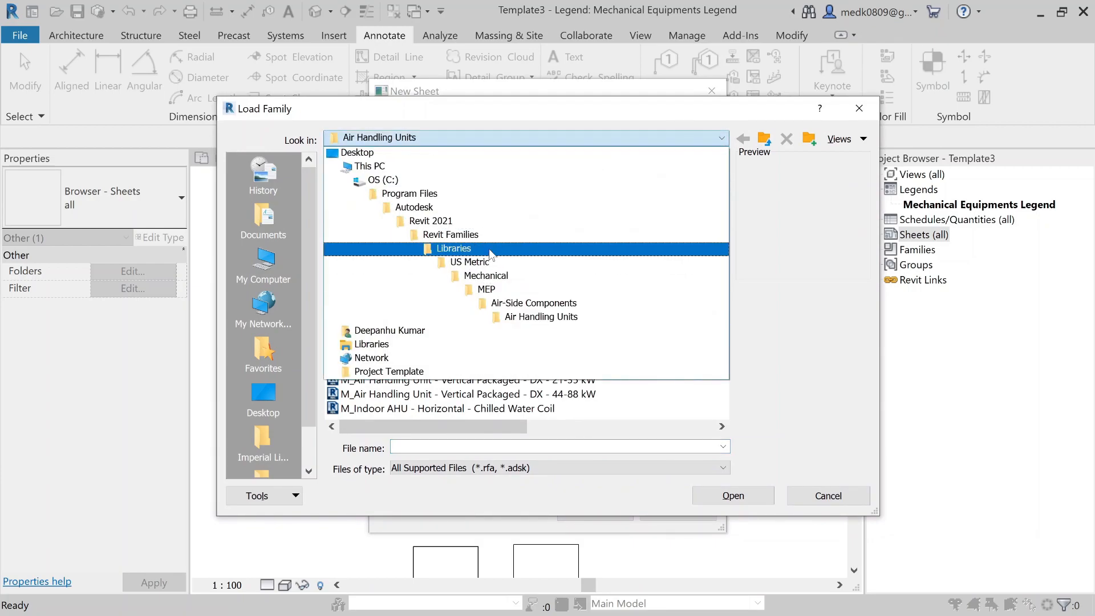
pyautogui.click(492, 251)
pyautogui.doubleClick(359, 179)
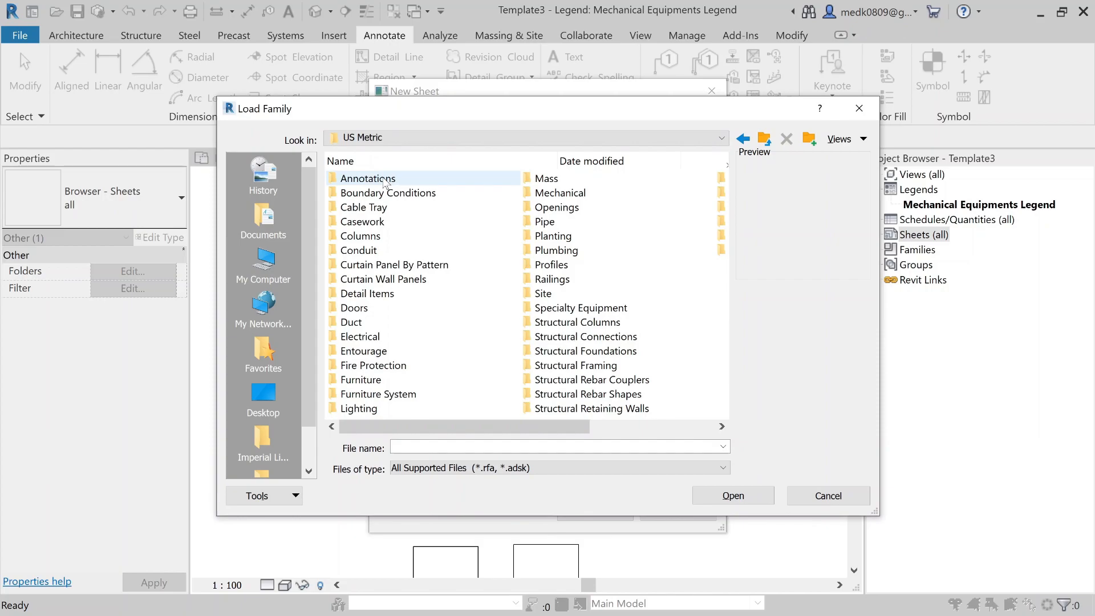
pyautogui.scroll(-3, 413, 303)
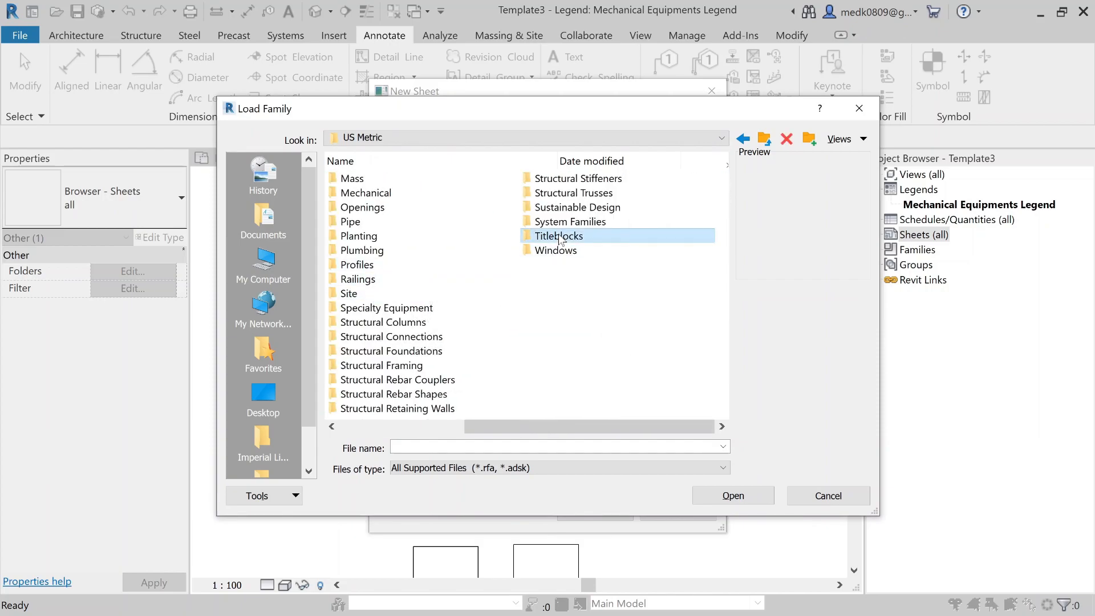
pyautogui.doubleClick(559, 236)
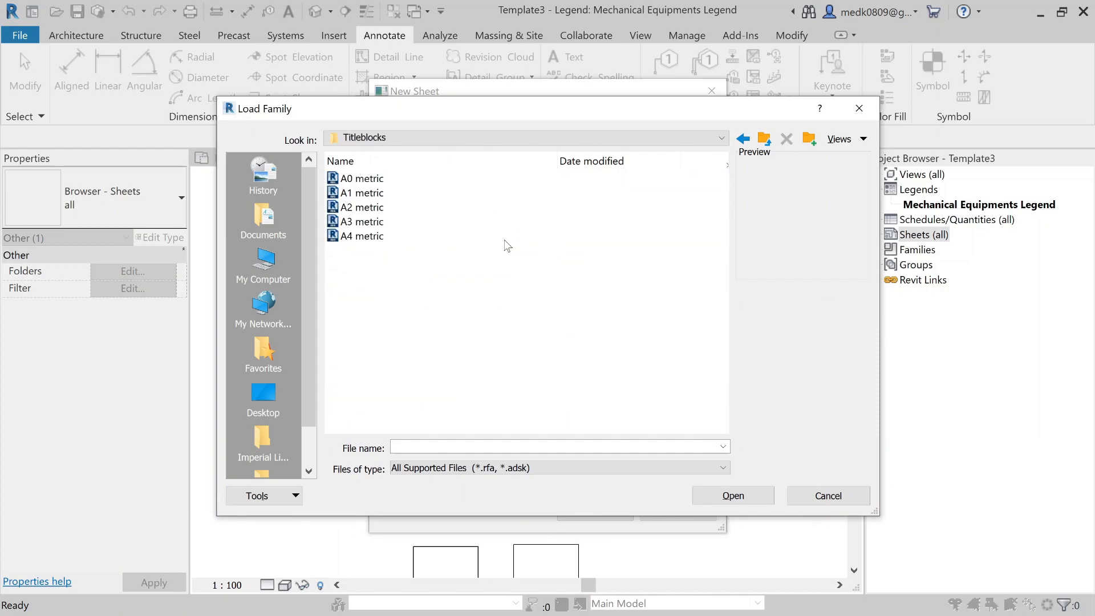
# Step: Load the A3 metric title block and create the new sheet with it
pyautogui.click(383, 224)
pyautogui.click(718, 492)
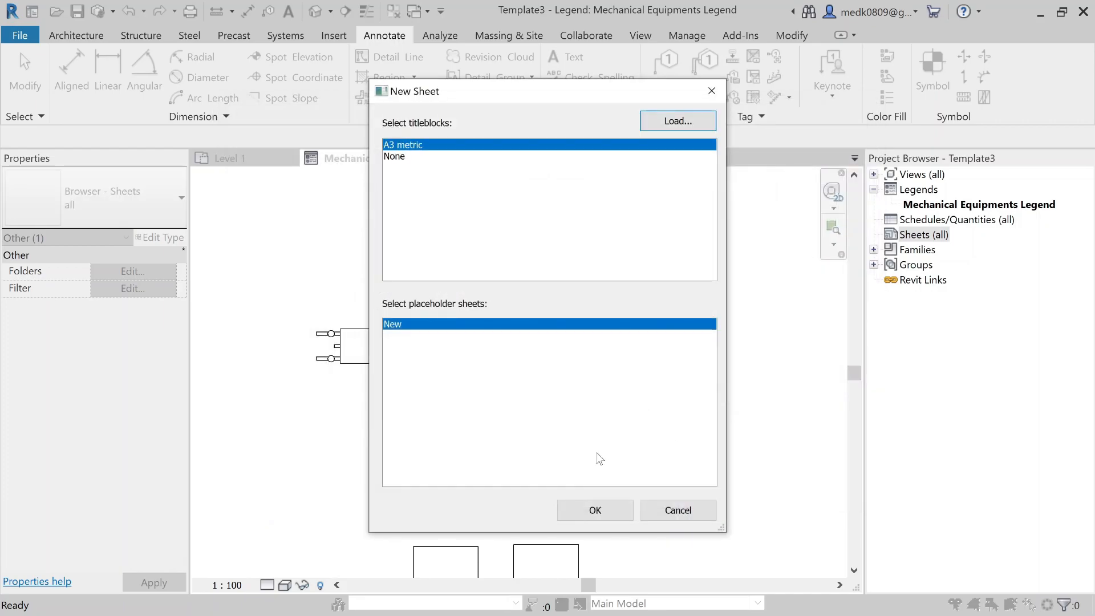
pyautogui.click(594, 510)
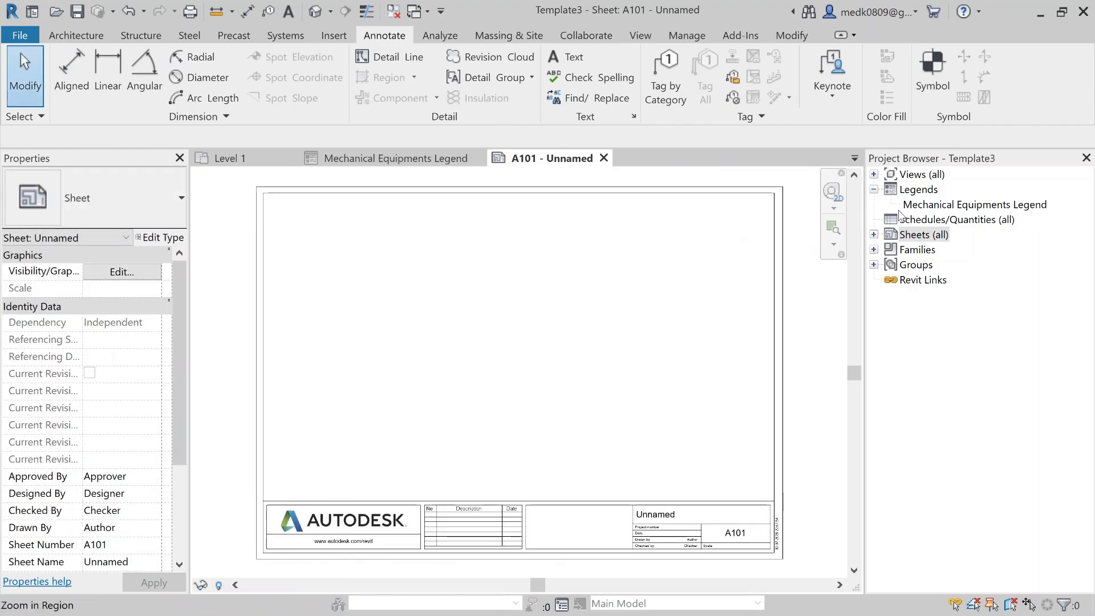
# Step: Place the Mechanical Equipments Legend in the upper left area of sheet A101
pyautogui.click(931, 204)
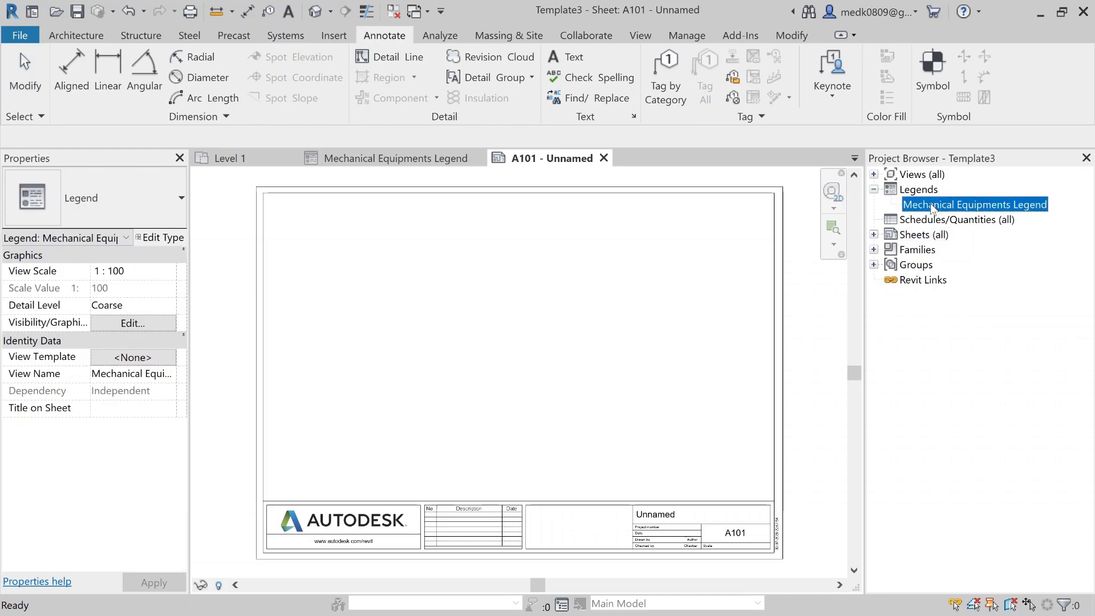
pyautogui.moveTo(930, 203); pyautogui.dragTo(355, 269)
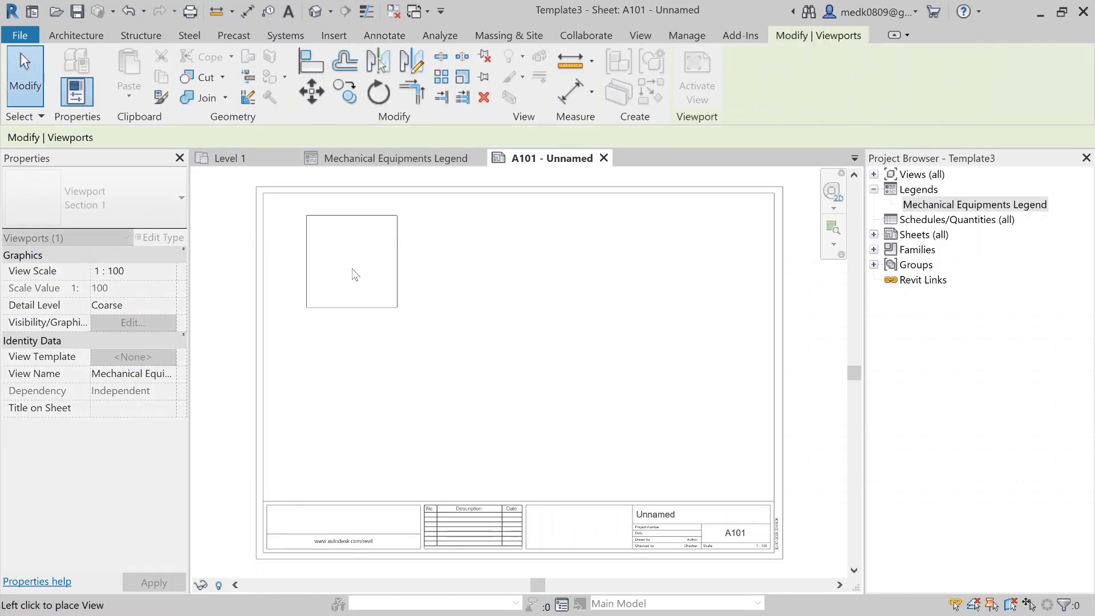
pyautogui.click(352, 268)
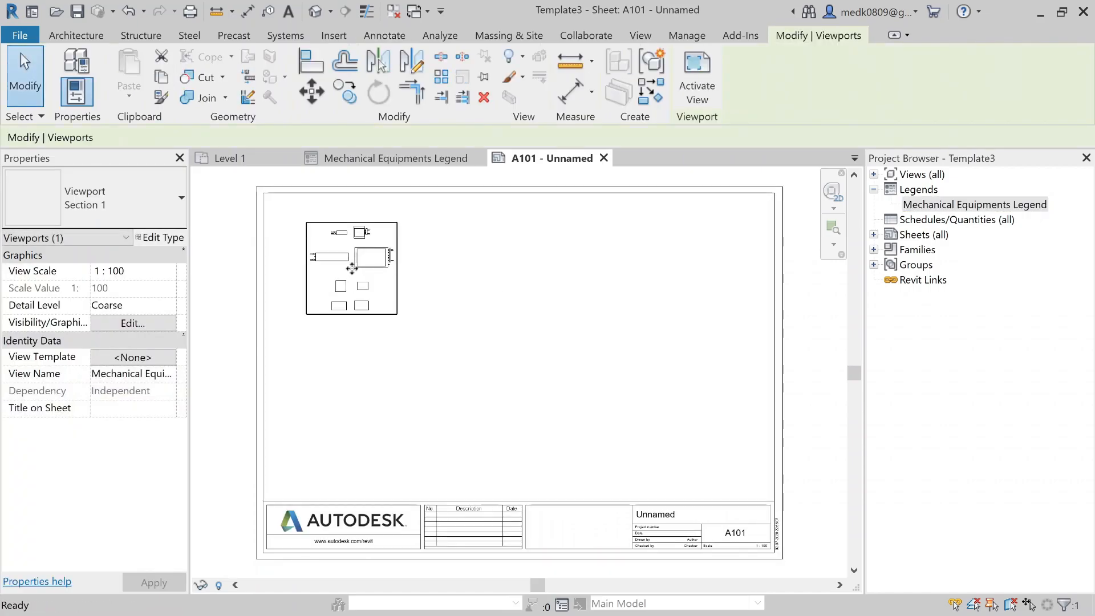
pyautogui.press('Escape')
pyautogui.scroll(3, 353, 271)
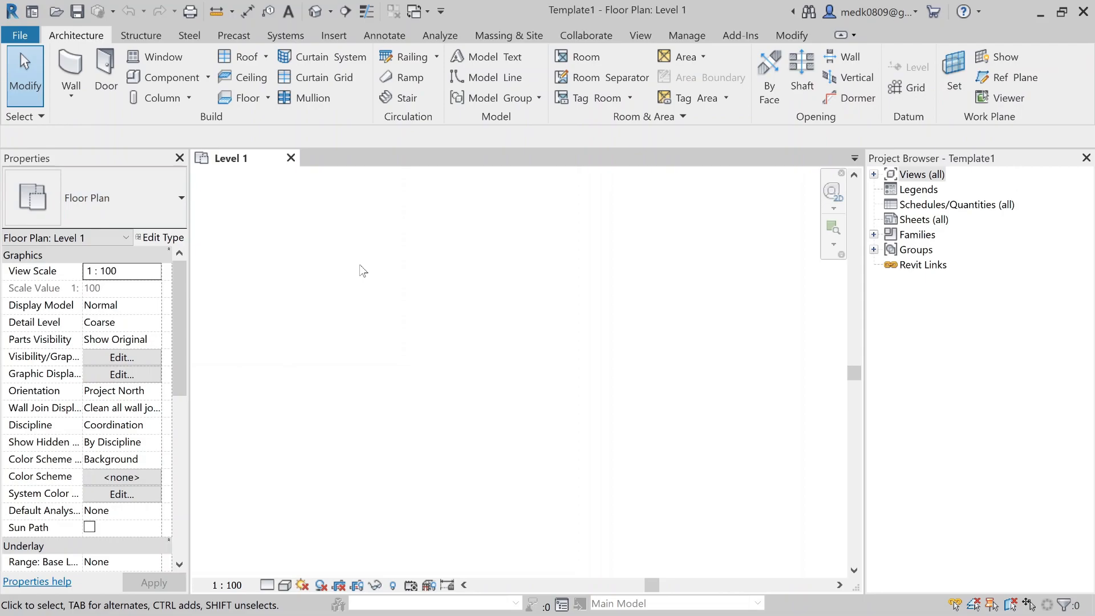
# Step: Draw a horizontal section line across the middle of the Level 1 floor plan, looking toward the upper side
pyautogui.click(345, 10)
pyautogui.click(350, 370)
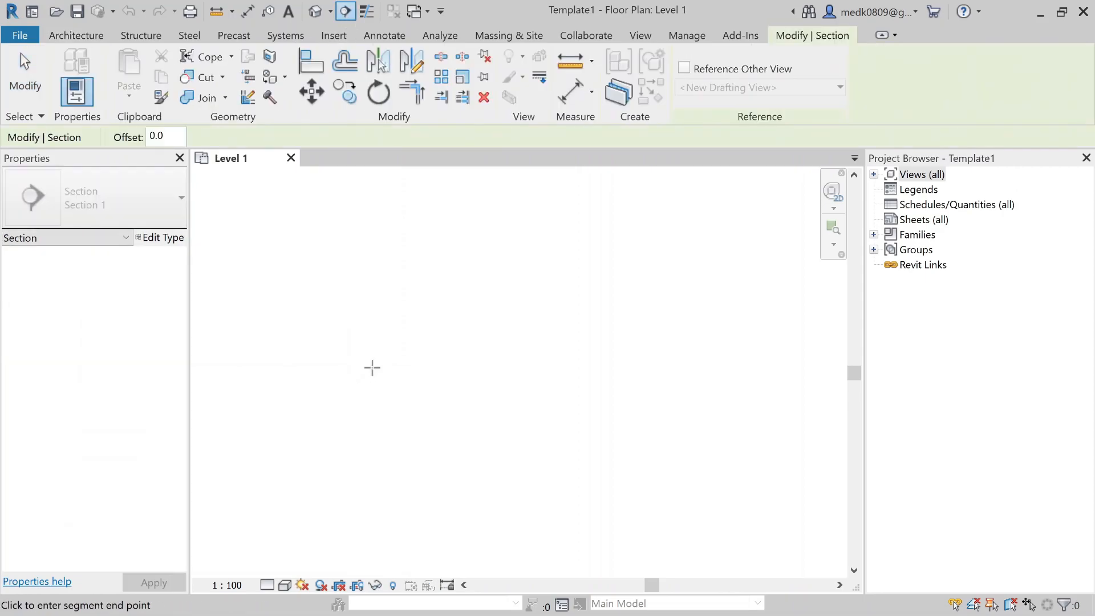
pyautogui.click(696, 363)
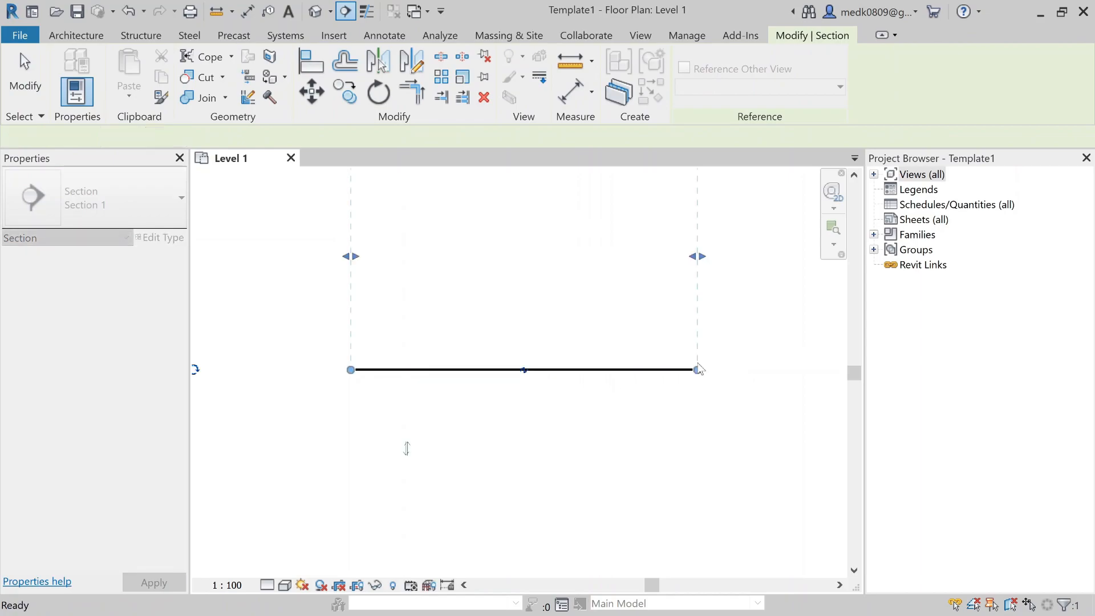
pyautogui.press('Escape')
pyautogui.scroll(-1, 501, 496)
pyautogui.scroll(1, 548, 343)
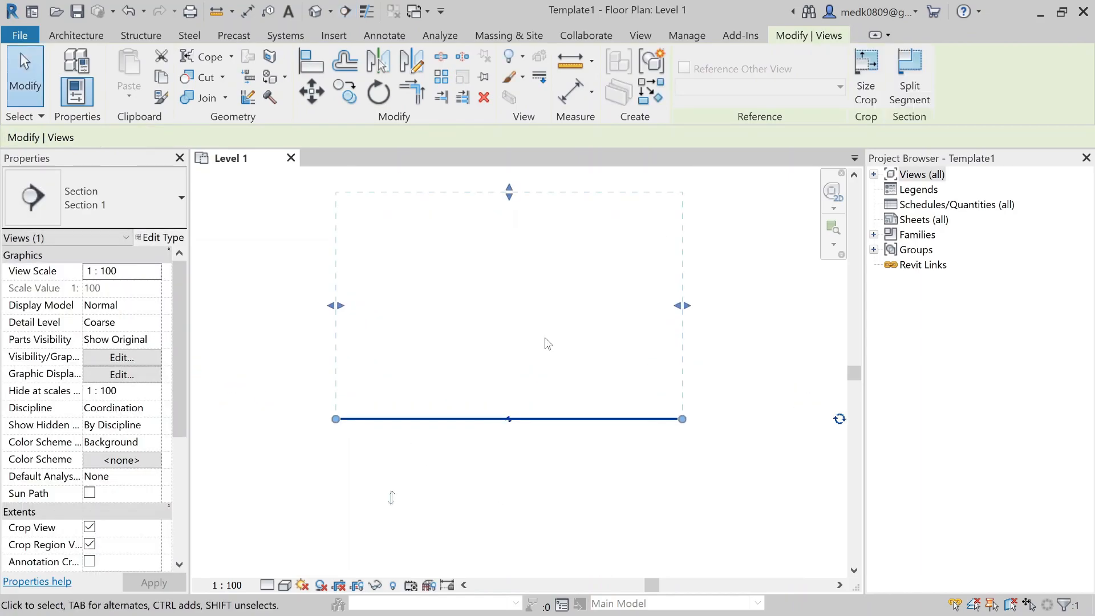
# Step: Go to the new section's view and turn off its Crop View and Crop Region Visible settings
pyautogui.rightClick(583, 417)
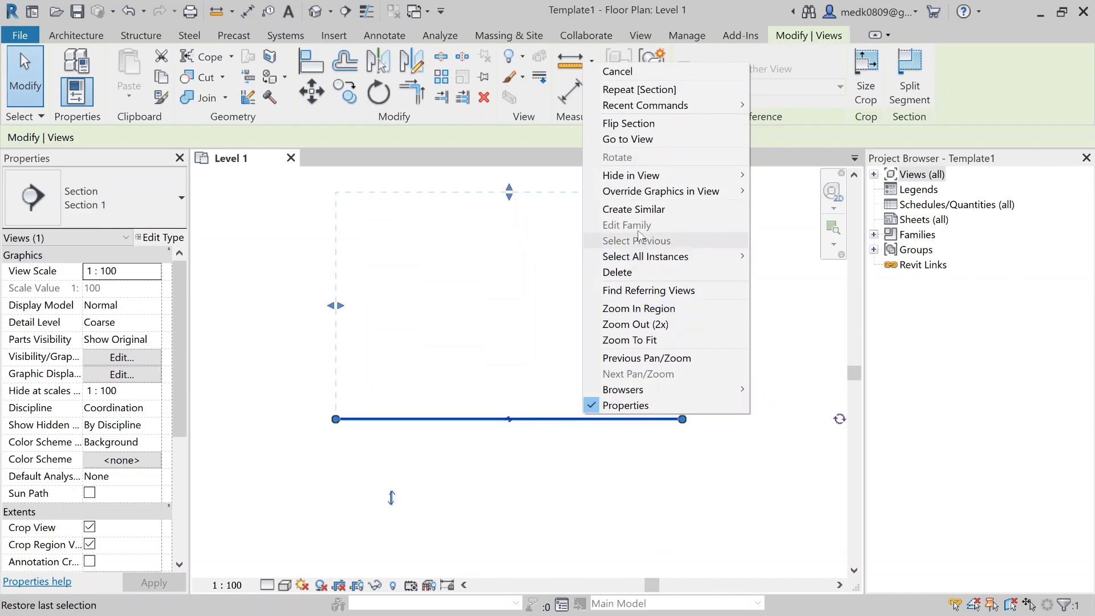
pyautogui.click(632, 141)
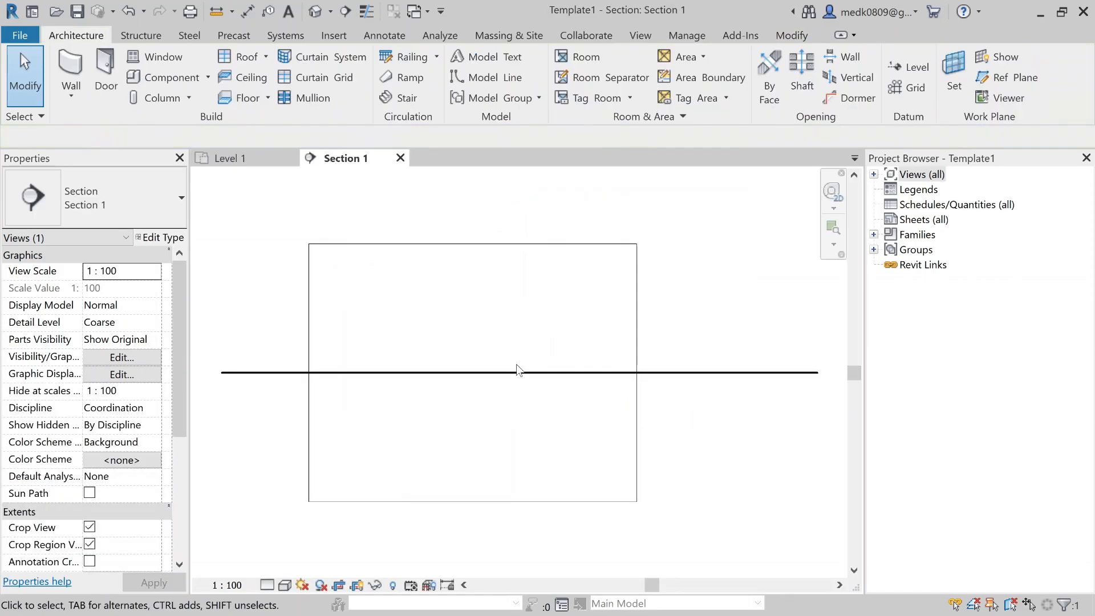
pyautogui.scroll(-2, 518, 370)
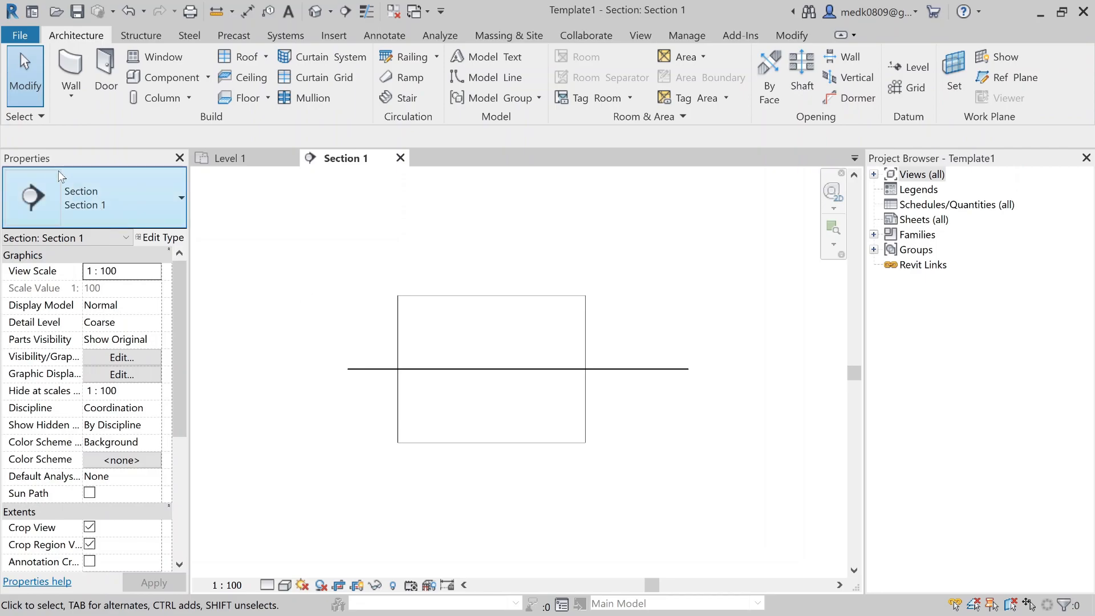
pyautogui.moveTo(174, 322); pyautogui.dragTo(178, 362)
pyautogui.click(89, 459)
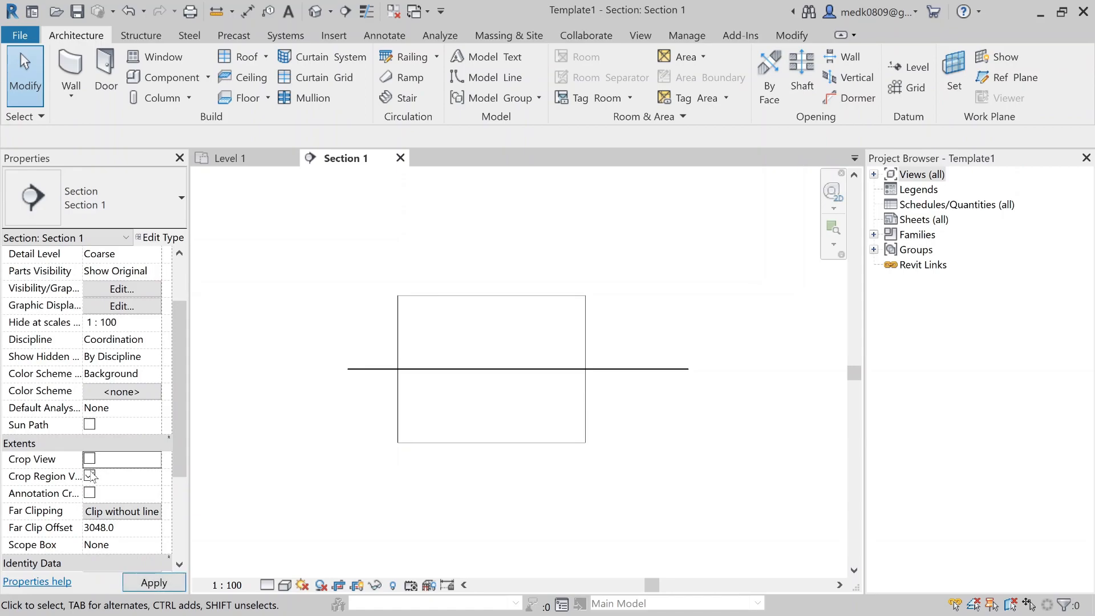
pyautogui.click(90, 476)
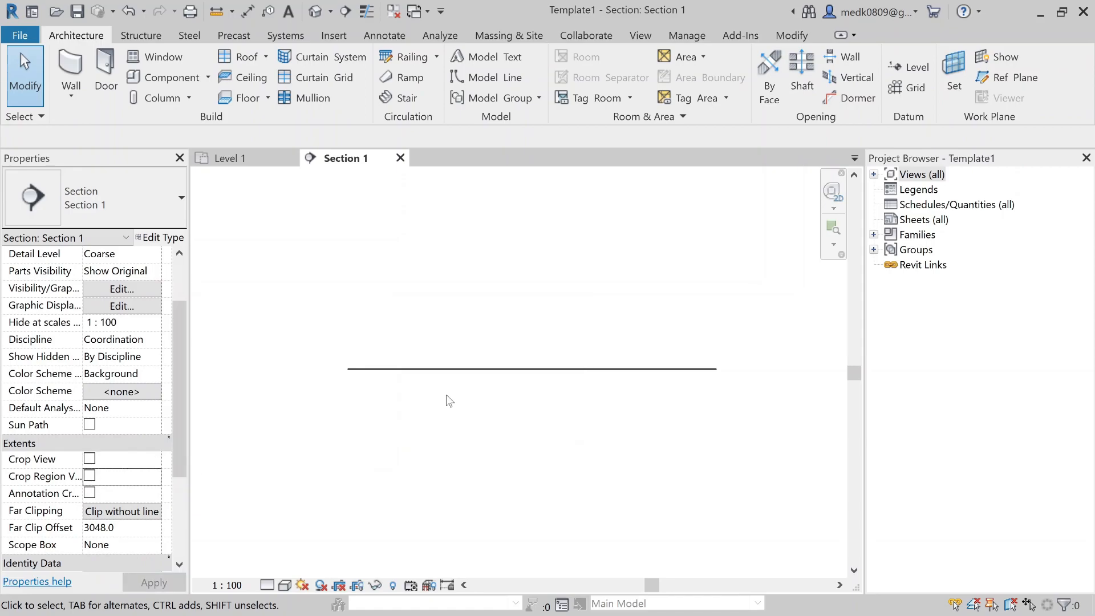
# Step: Select the Level 1 line in the section view and examine whether its ends carry a level head
pyautogui.click(513, 370)
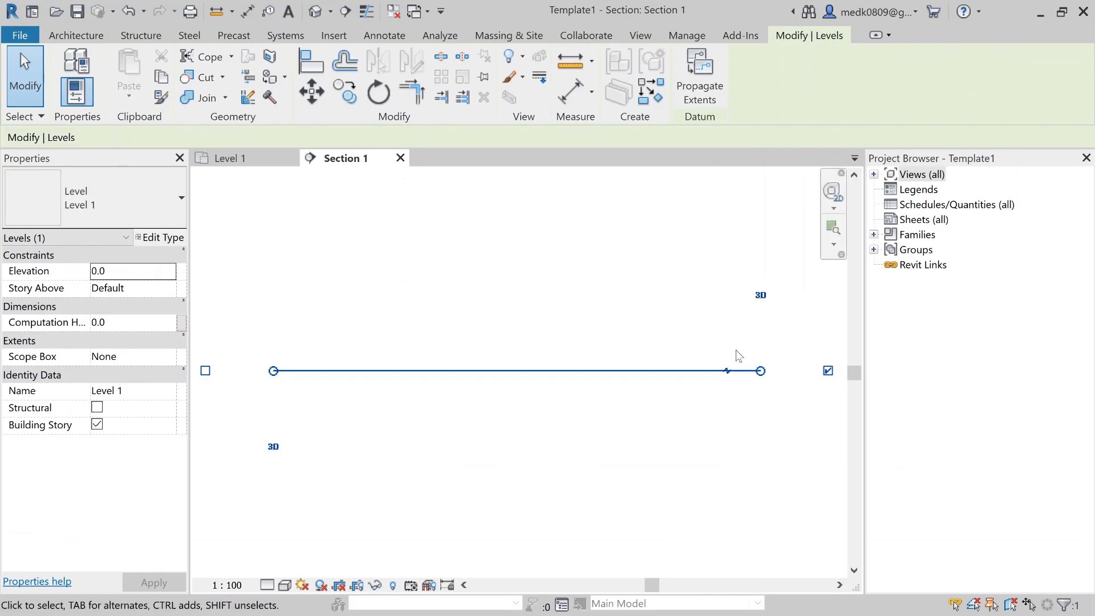
pyautogui.scroll(3, 778, 367)
pyautogui.scroll(-3, 732, 404)
pyautogui.scroll(2, 741, 353)
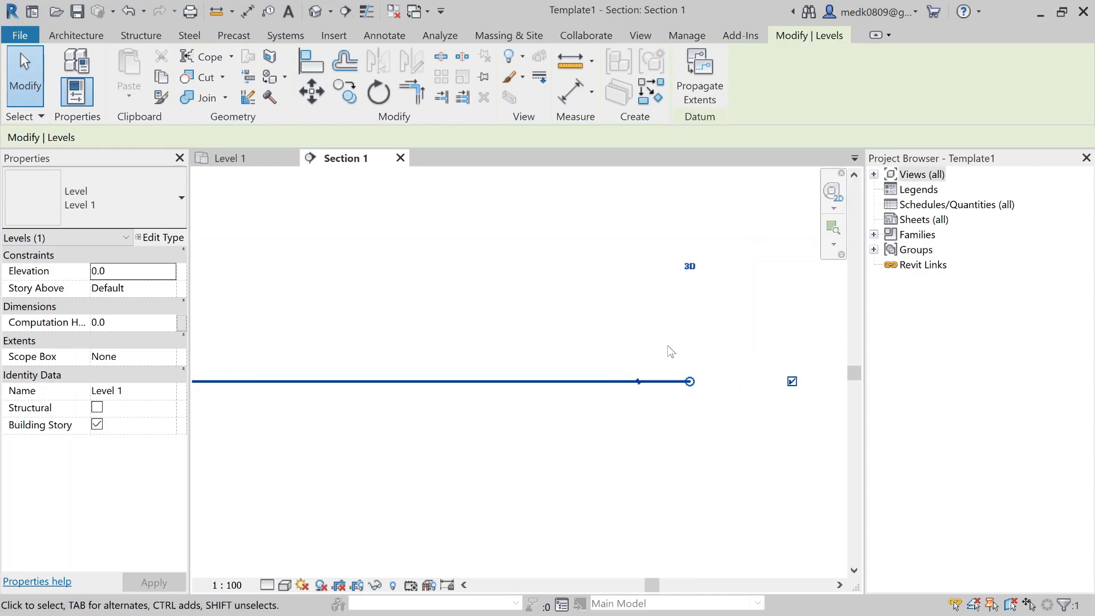
pyautogui.scroll(-1, 674, 361)
pyautogui.click(590, 283)
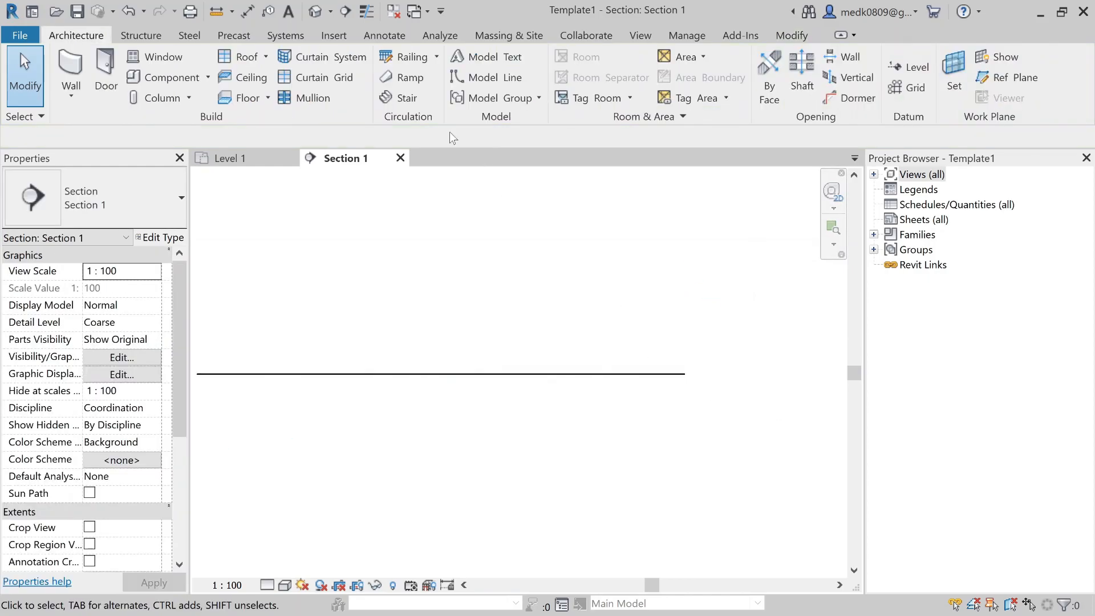
# Step: Start loading a family and browse drive C's Autodesk Revit 2021 family libraries to the US Metric Annotations folder
pyautogui.click(334, 35)
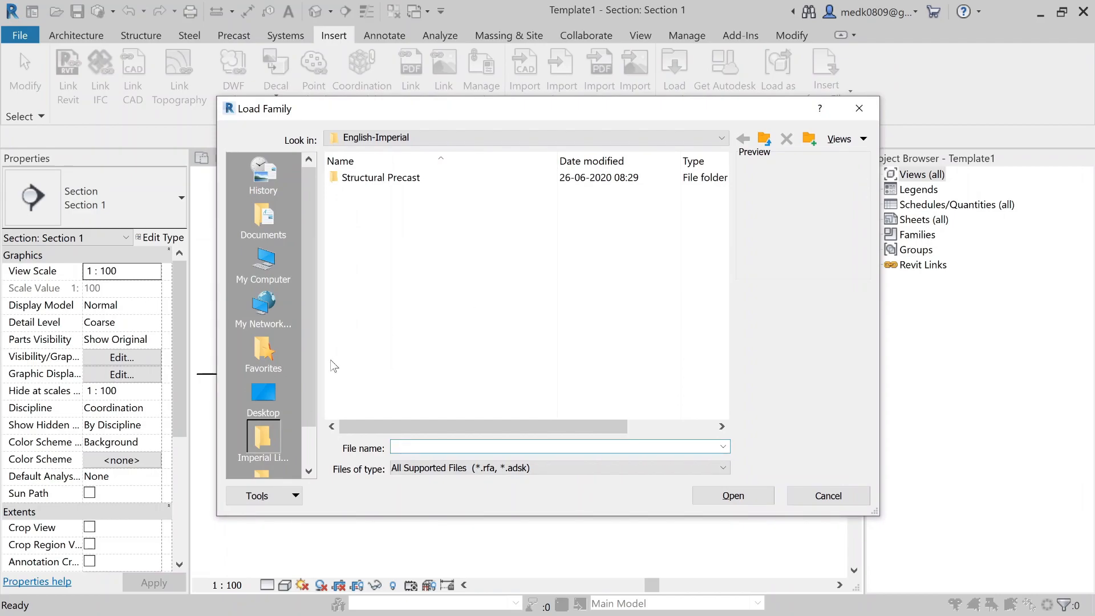
pyautogui.click(274, 273)
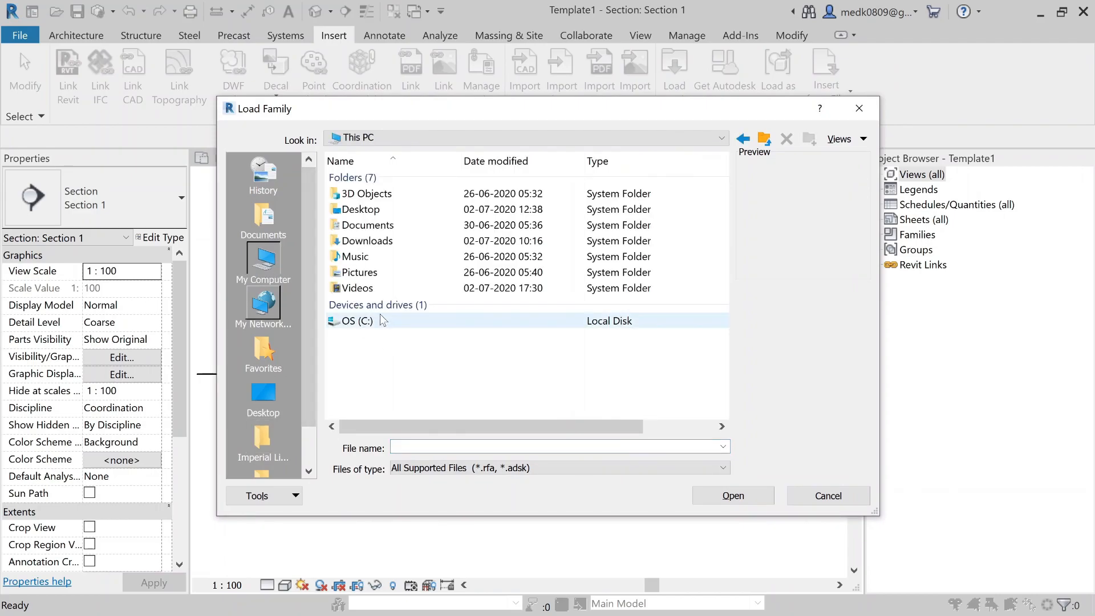
pyautogui.doubleClick(379, 318)
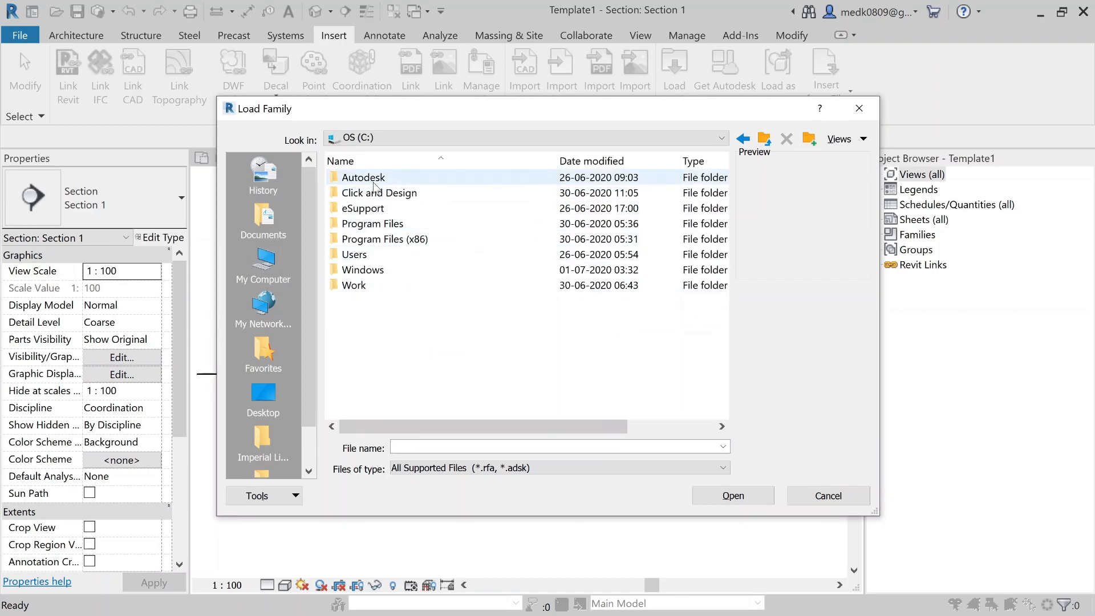
pyautogui.click(375, 223)
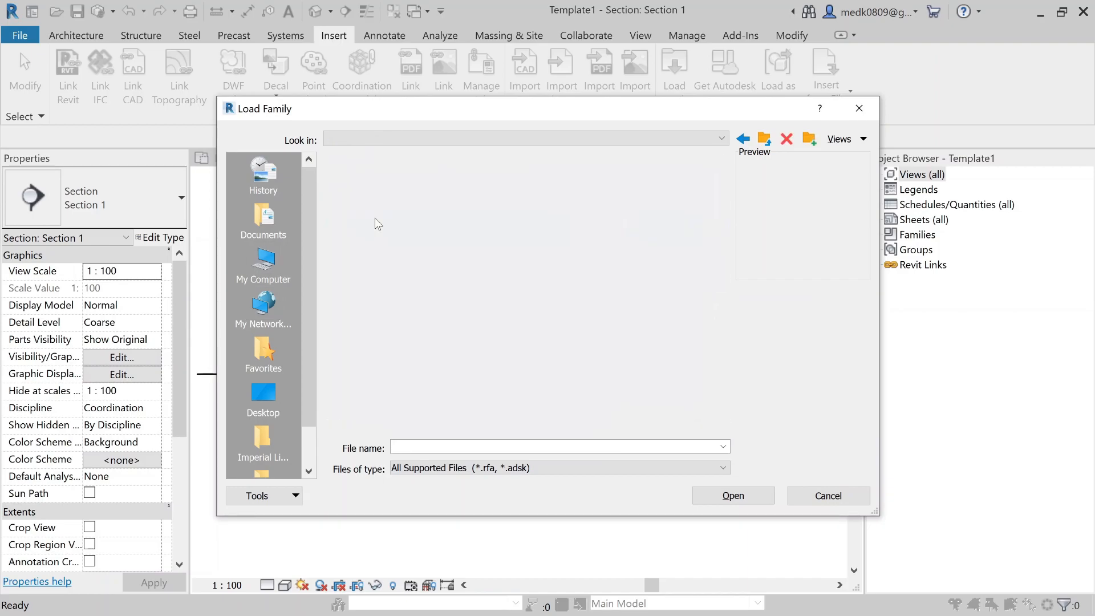
pyautogui.doubleClick(371, 178)
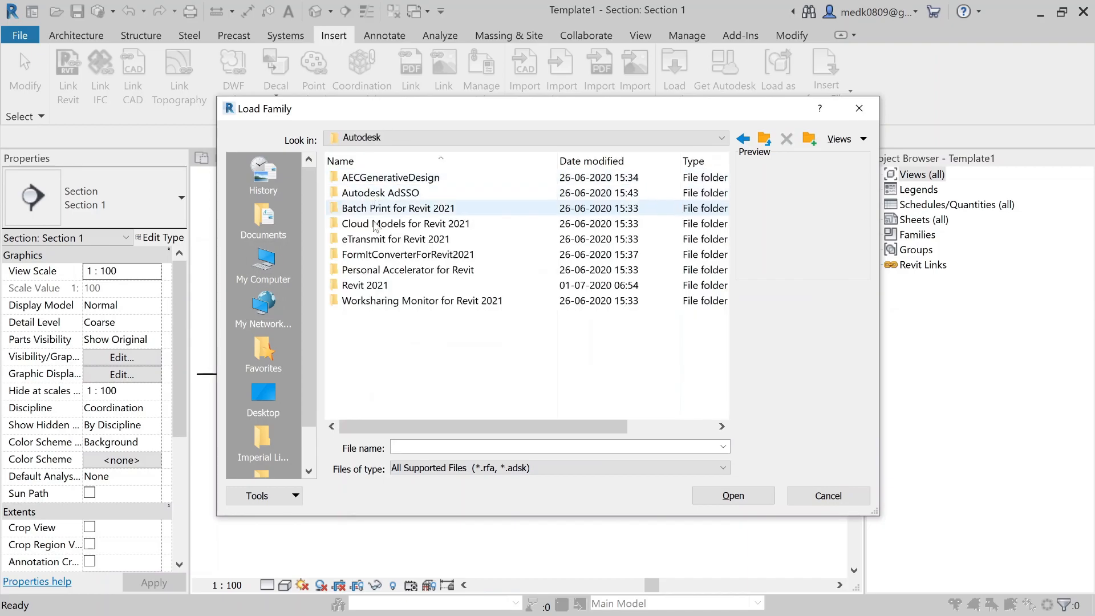
pyautogui.doubleClick(378, 284)
pyautogui.scroll(-3, 384, 280)
pyautogui.scroll(-3, 383, 281)
pyautogui.doubleClick(382, 300)
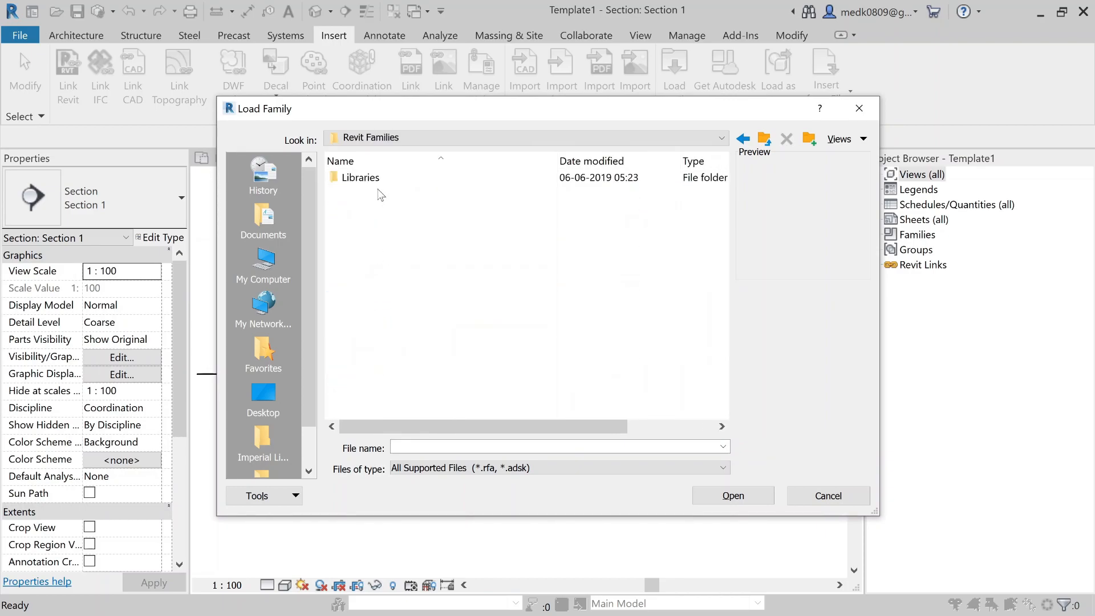
pyautogui.doubleClick(379, 178)
pyautogui.doubleClick(377, 179)
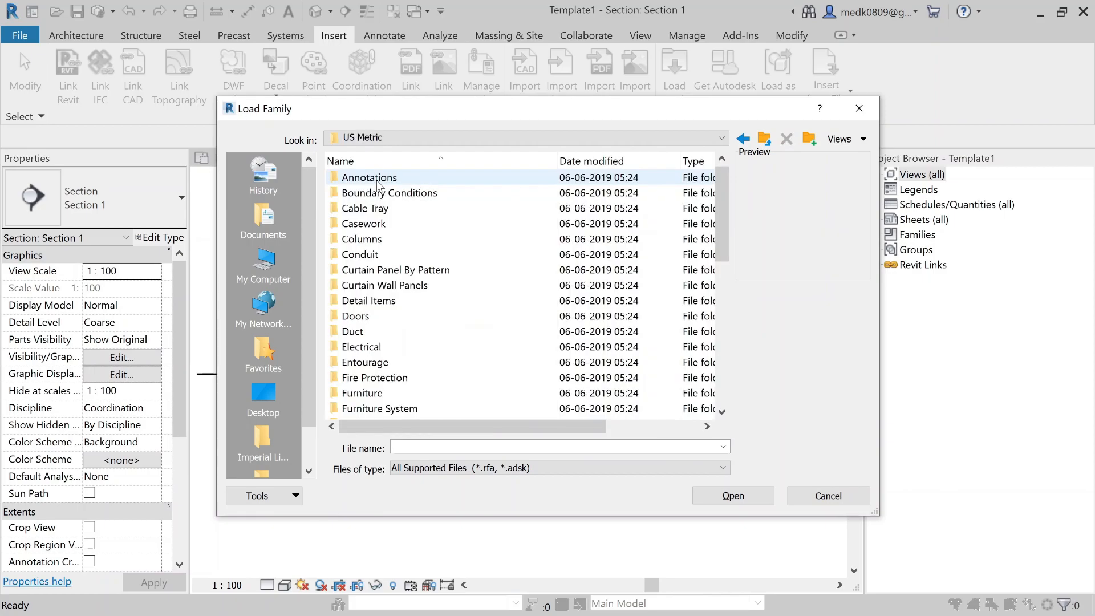
pyautogui.doubleClick(376, 179)
# Step: Find the M_Level Head - Circle family among the annotations and load it into the project
pyautogui.scroll(-7, 385, 228)
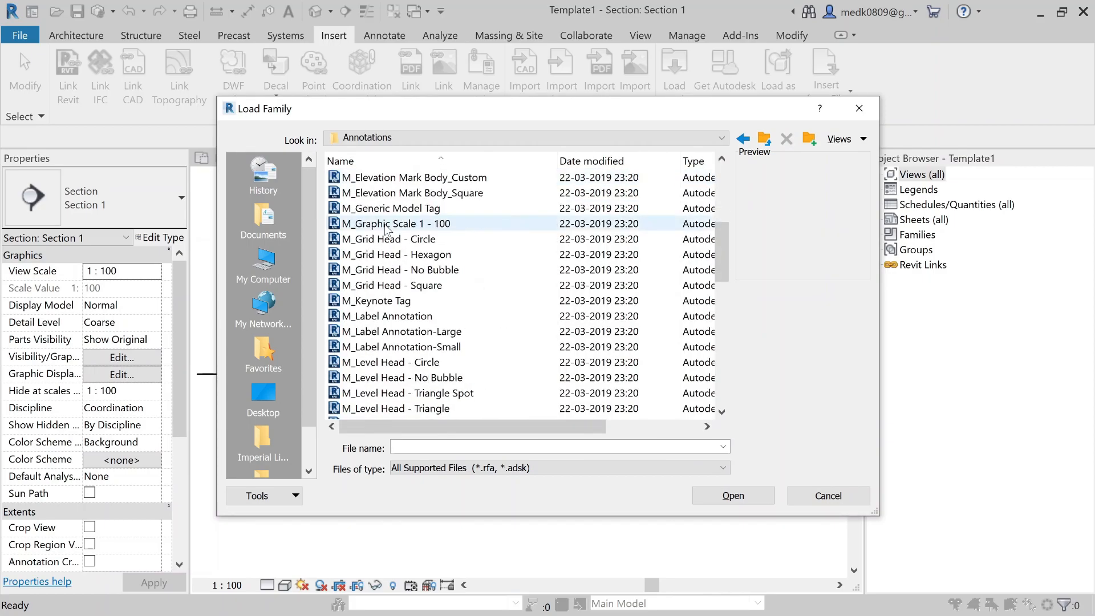
pyautogui.scroll(-8, 387, 228)
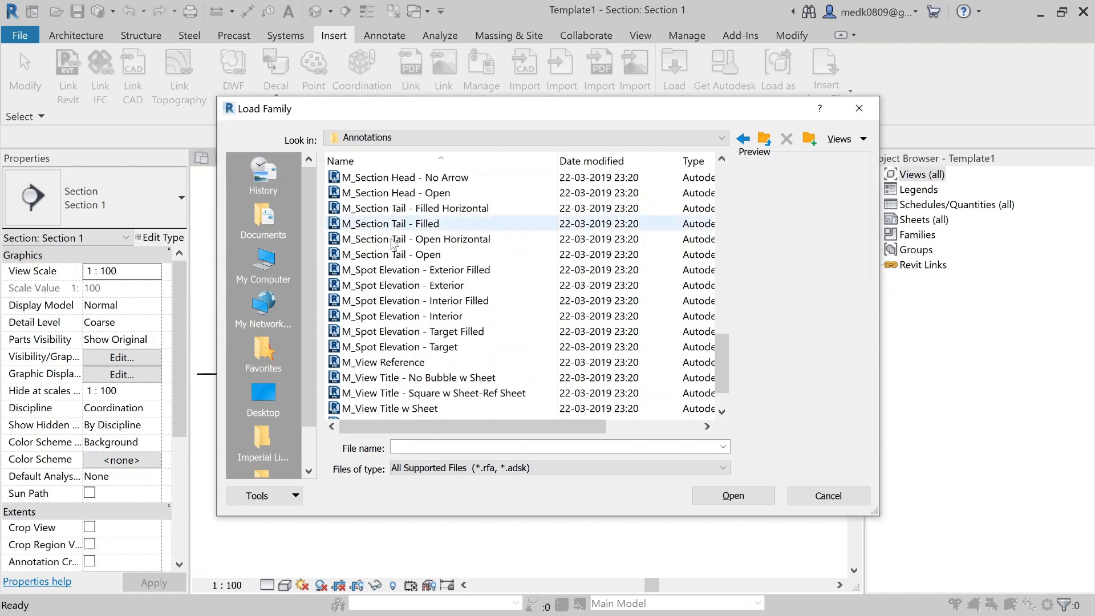
pyautogui.scroll(-1, 387, 228)
pyautogui.scroll(2, 404, 308)
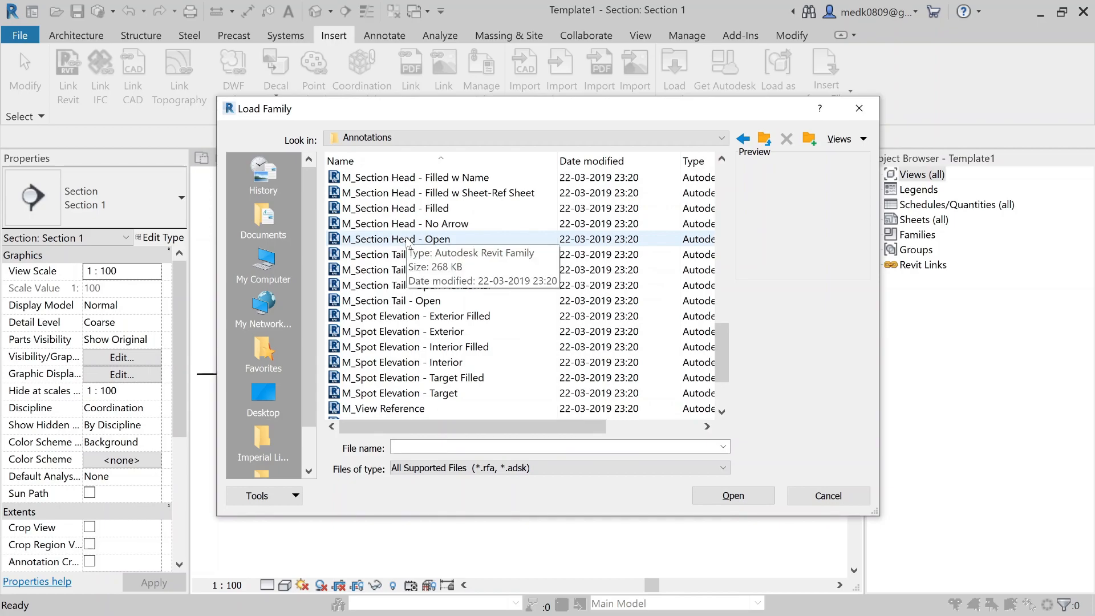
pyautogui.scroll(4, 409, 236)
pyautogui.scroll(3, 408, 240)
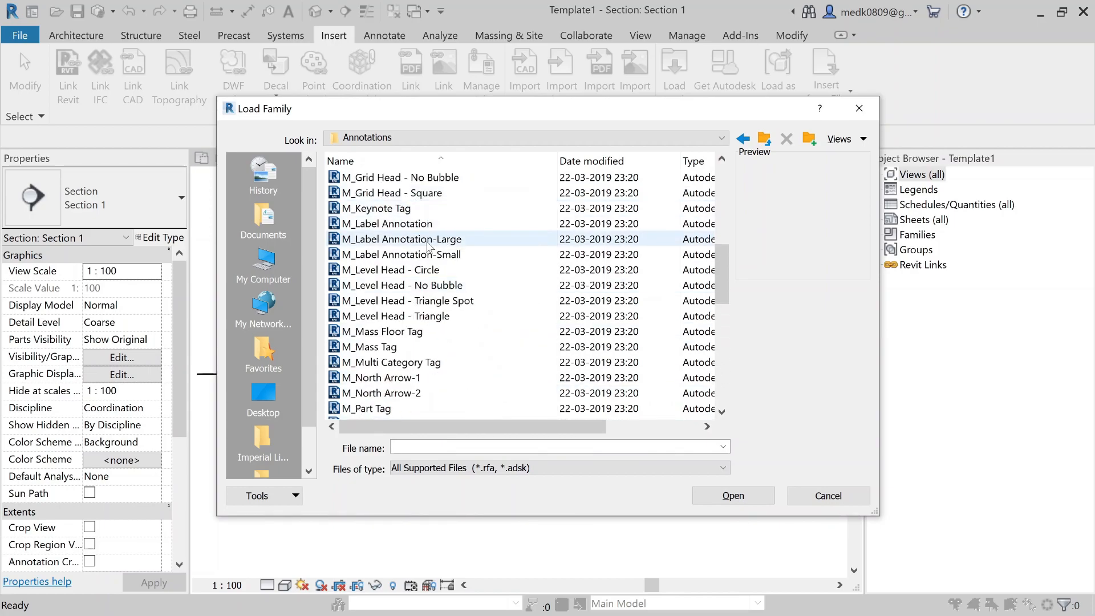
pyautogui.click(420, 270)
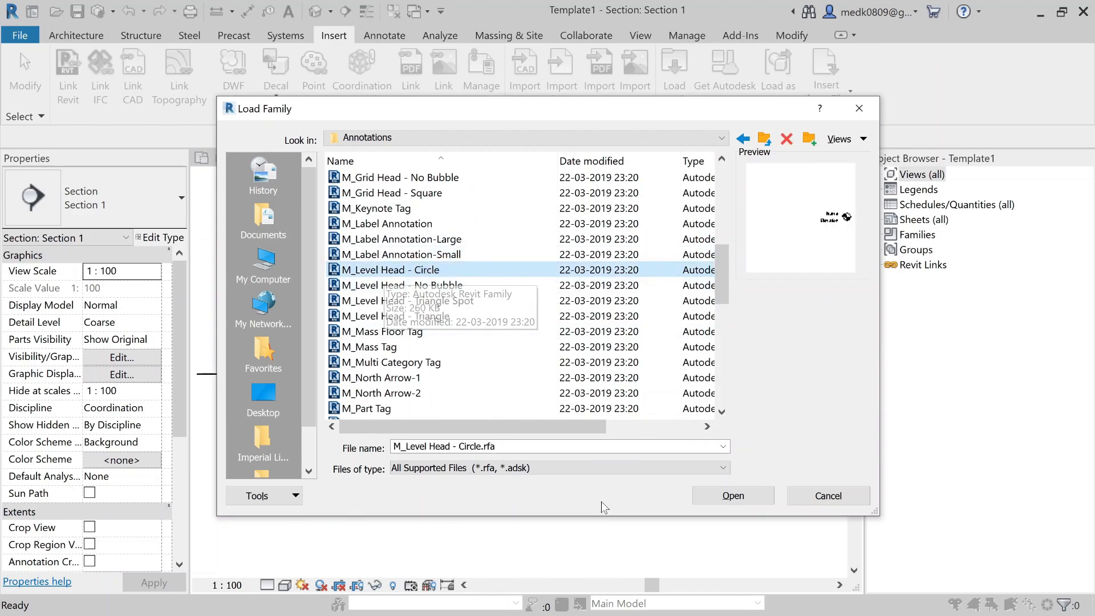
pyautogui.click(752, 501)
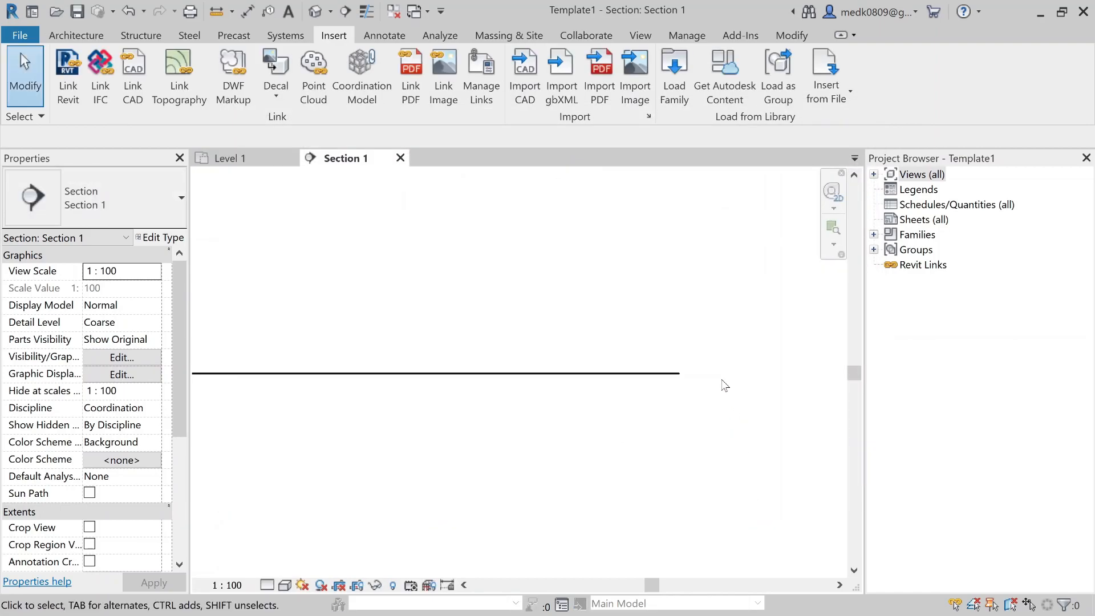
# Step: Set the Symbol type parameter of the Level 1 line to M_Level Head - Circle and apply it
pyautogui.click(647, 374)
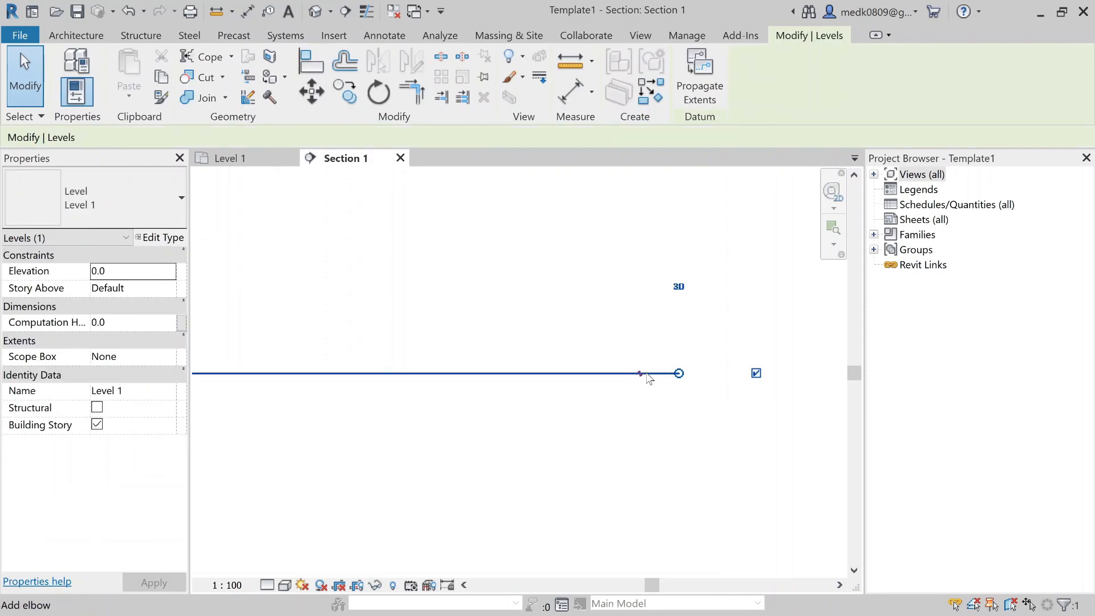
pyautogui.click(163, 237)
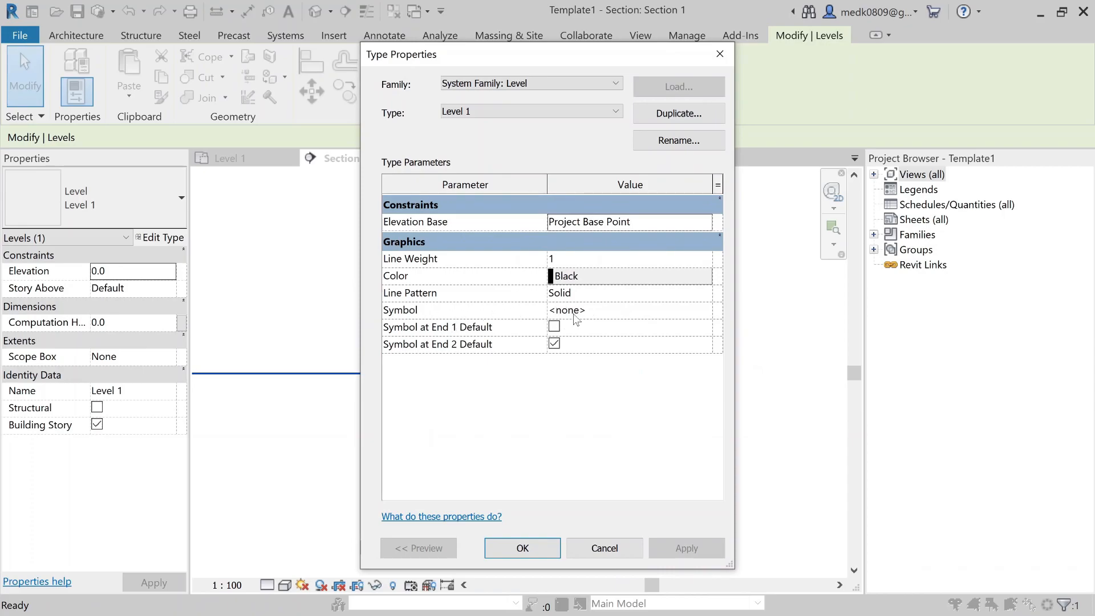
pyautogui.click(707, 312)
pyautogui.click(707, 312)
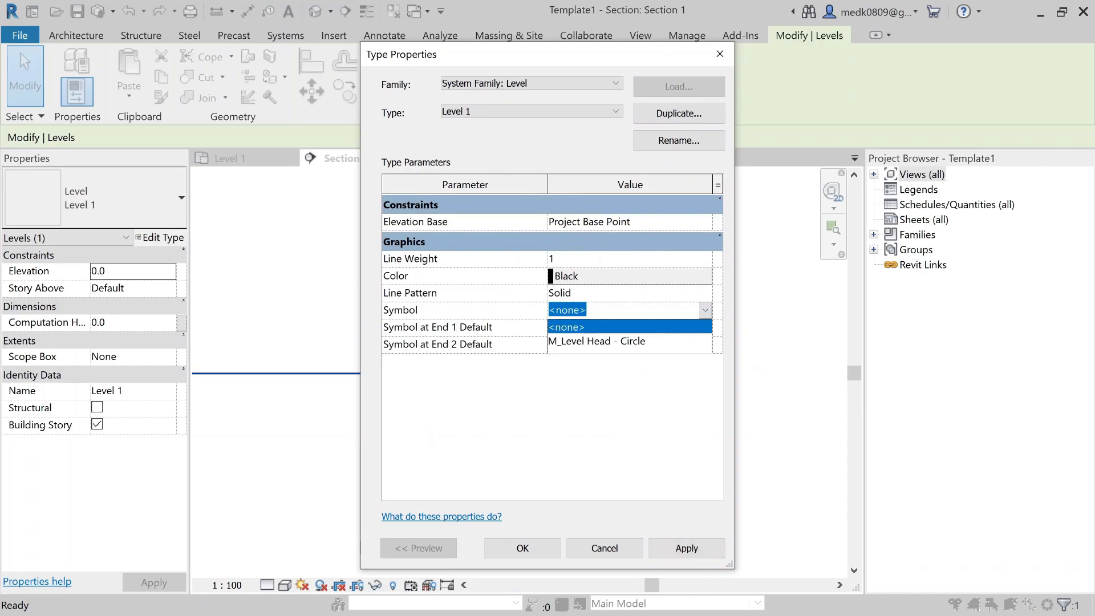
pyautogui.click(633, 343)
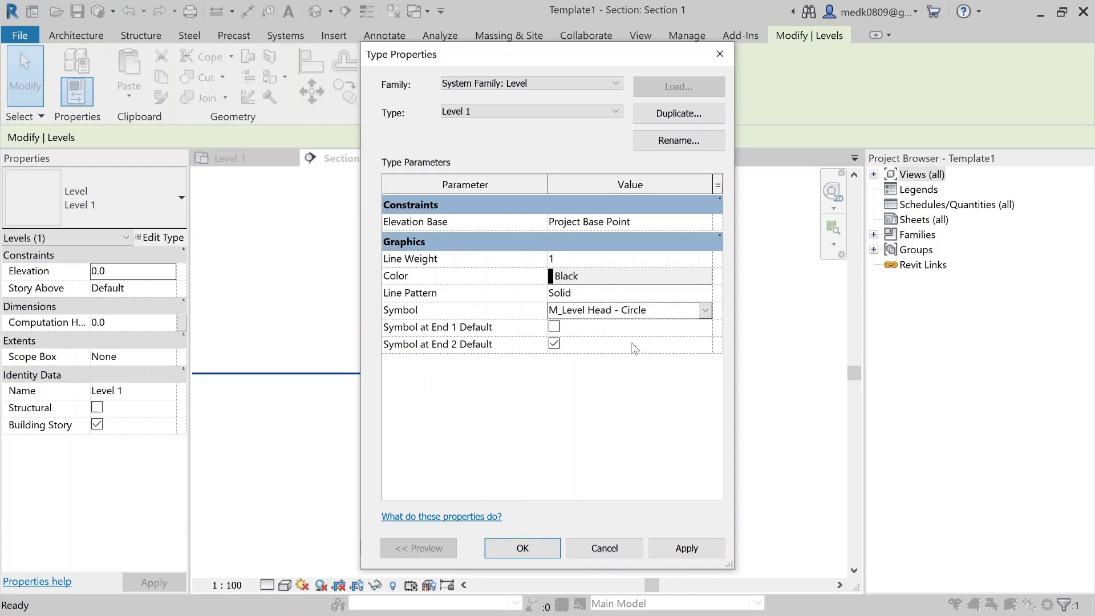
pyautogui.click(686, 549)
pyautogui.click(543, 553)
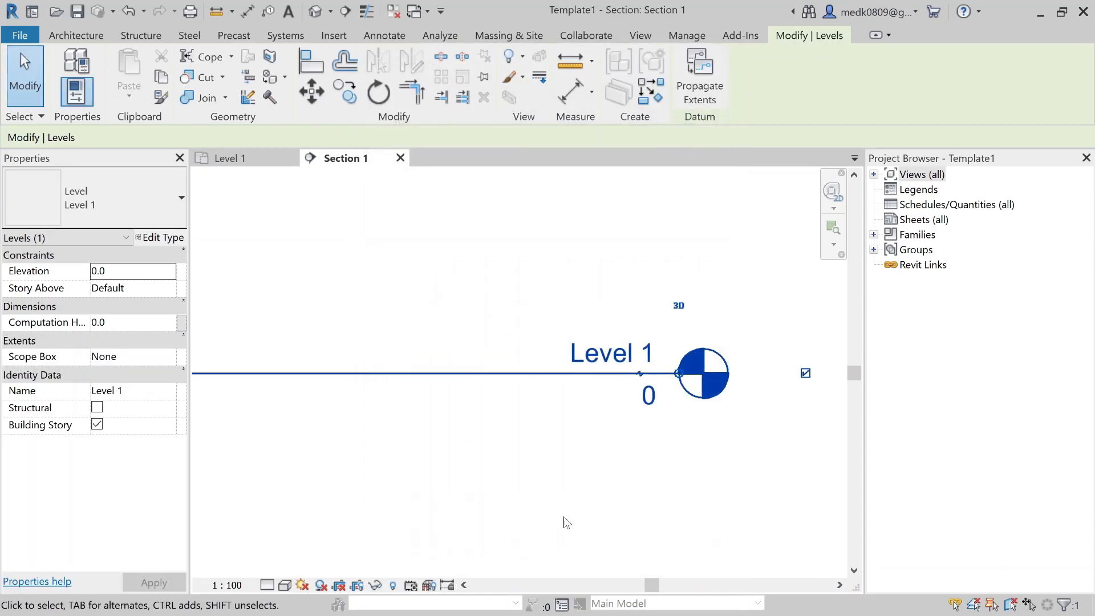
pyautogui.click(594, 467)
# Step: Lengthen the Level 1 line by extending the end opposite its level head outward
pyautogui.scroll(-3, 684, 310)
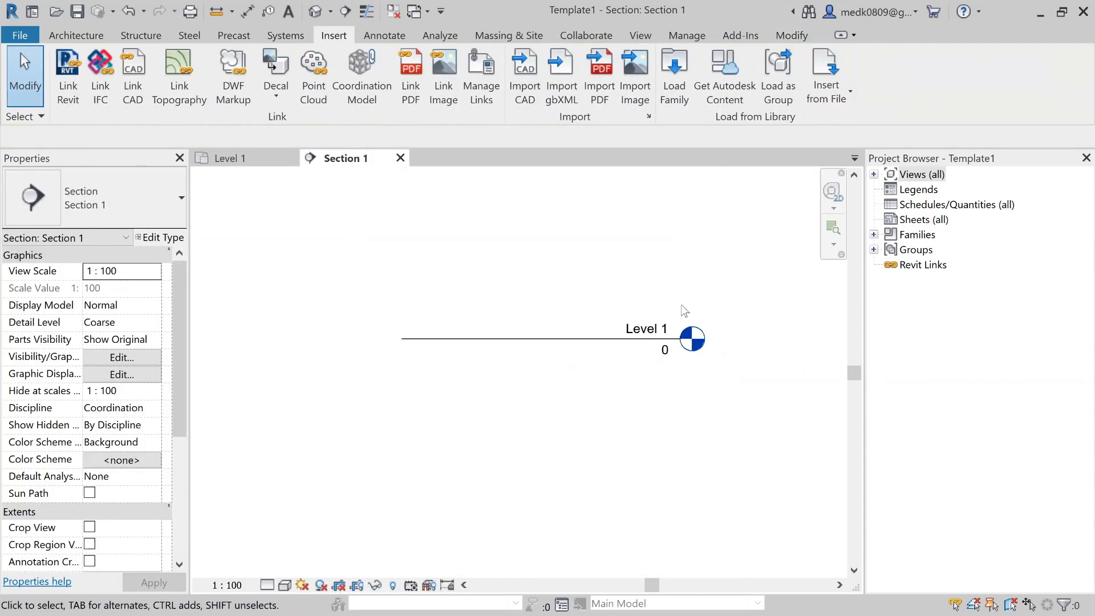
pyautogui.click(605, 338)
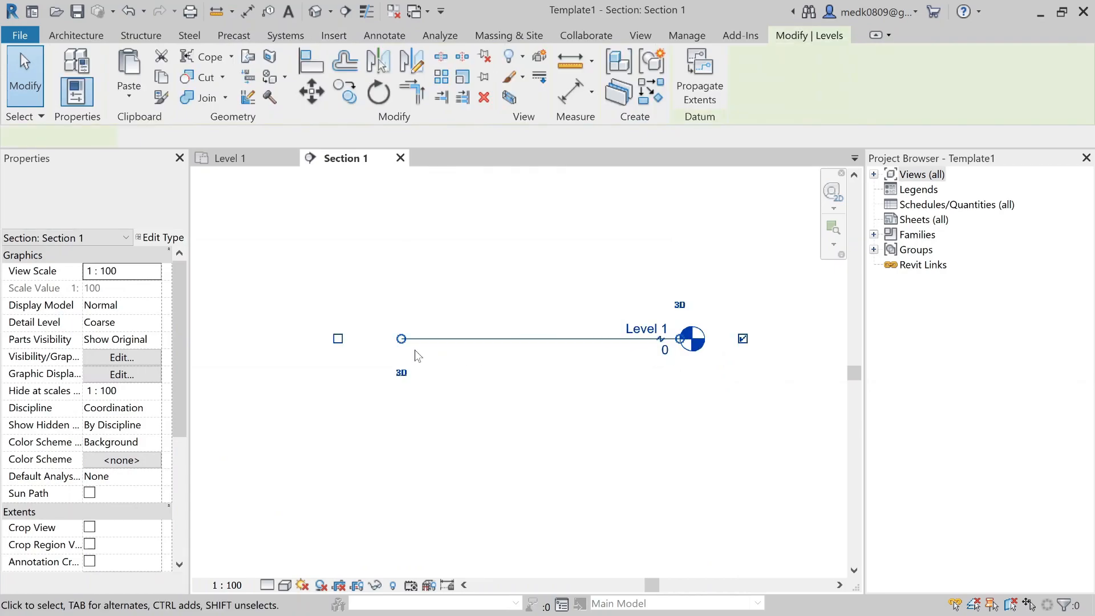
pyautogui.moveTo(401, 339); pyautogui.dragTo(221, 343)
pyautogui.click(284, 394)
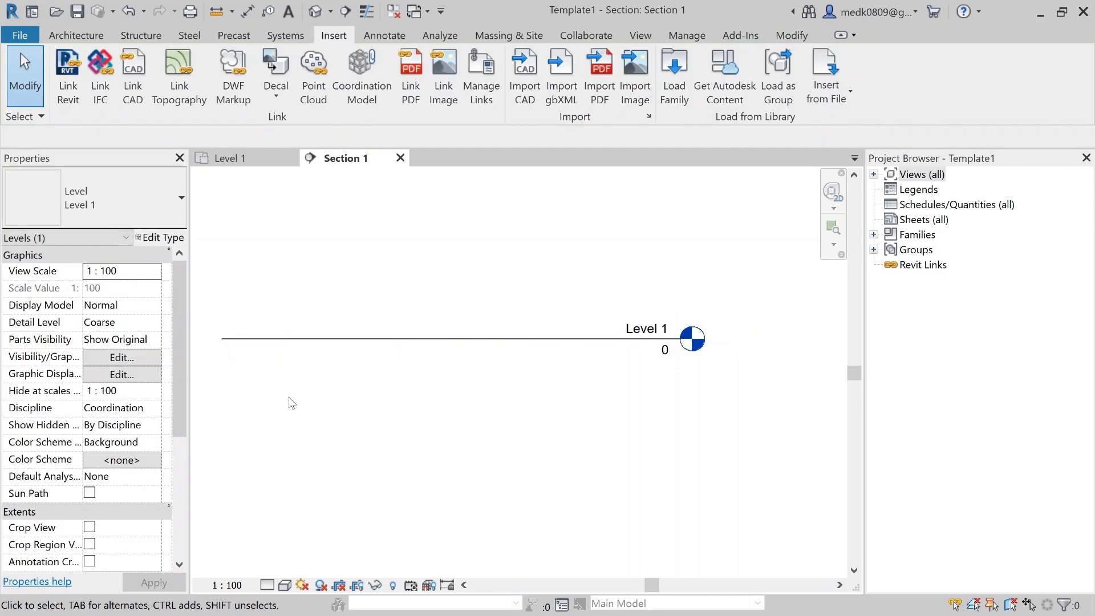
# Step: Examine the Level 1 head up close and open its elevation value for editing
pyautogui.scroll(-4, 486, 439)
pyautogui.scroll(5, 590, 339)
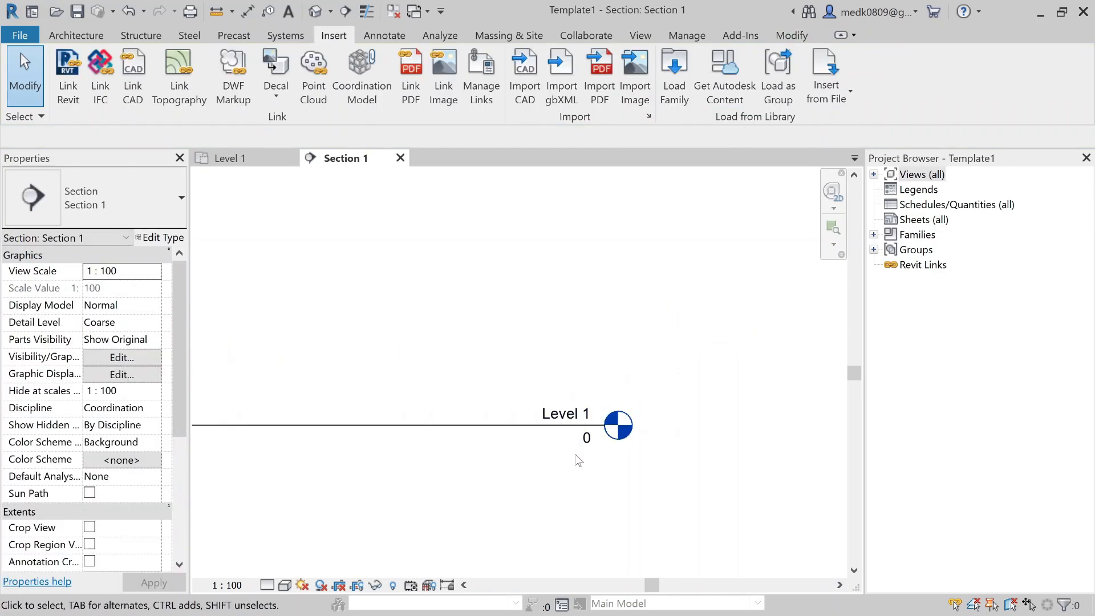
pyautogui.scroll(3, 576, 458)
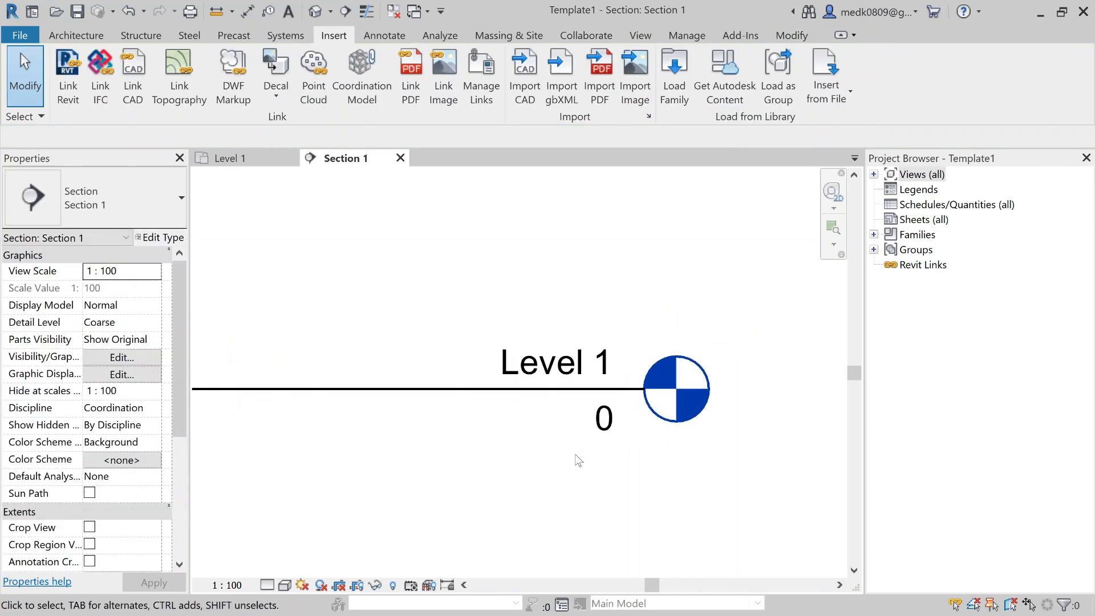
pyautogui.click(606, 422)
pyautogui.click(604, 420)
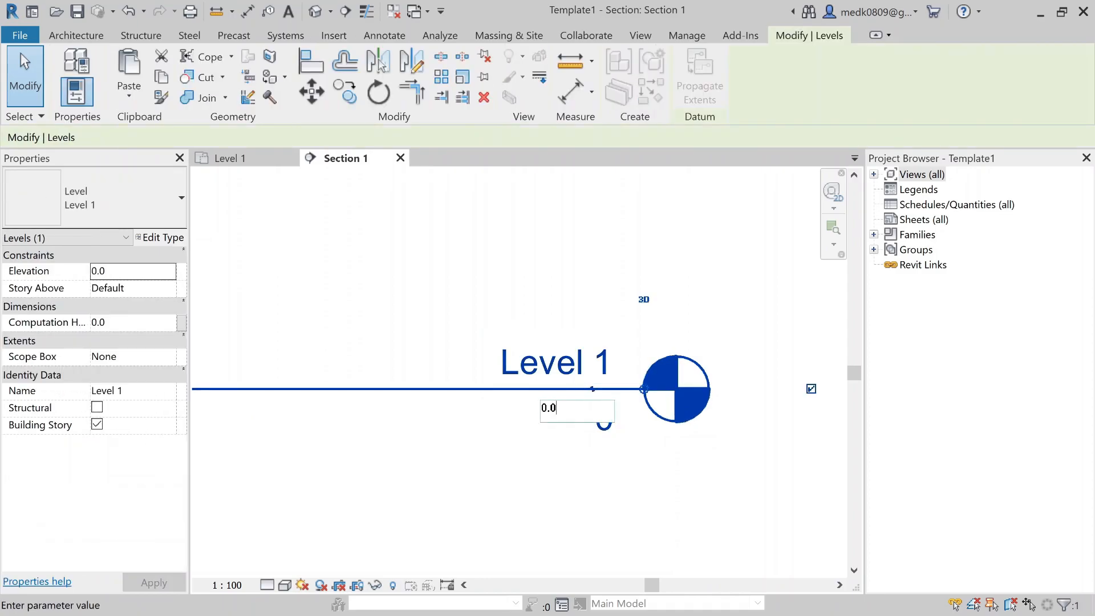
pyautogui.scroll(-4, 729, 431)
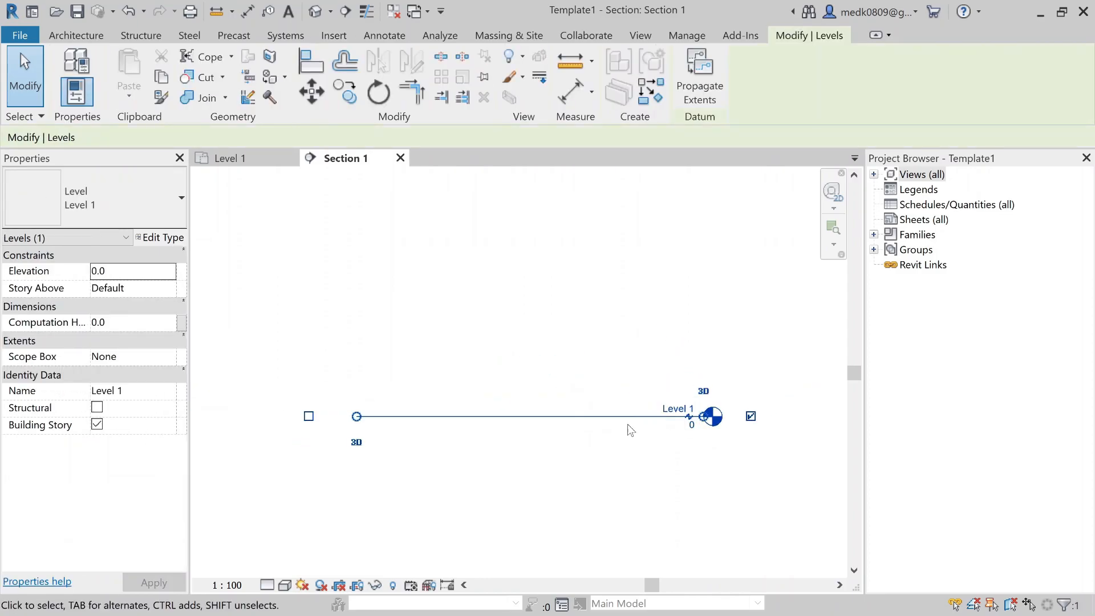
pyautogui.click(500, 318)
# Step: Copy the Level 1 line 4500 vertically upward with Constrain and Multiple enabled
pyautogui.click(506, 416)
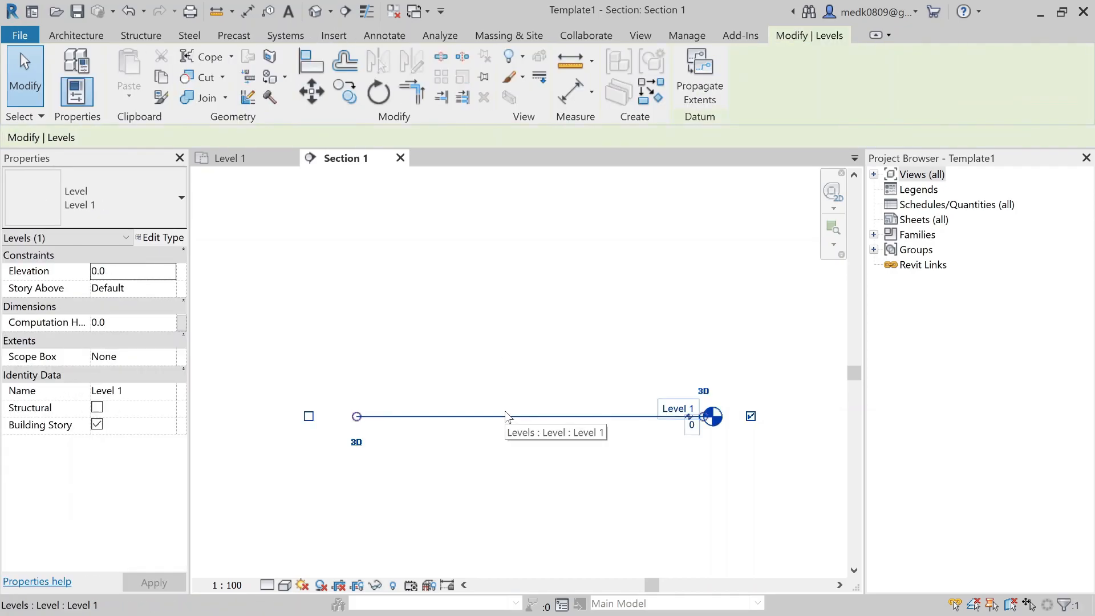
pyautogui.click(354, 93)
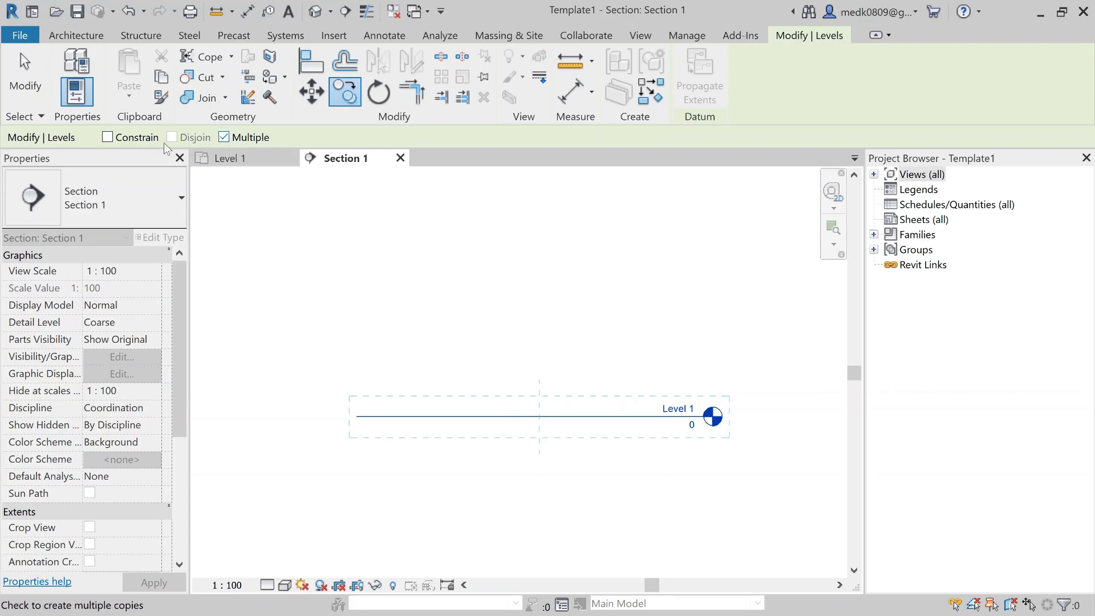
pyautogui.click(107, 137)
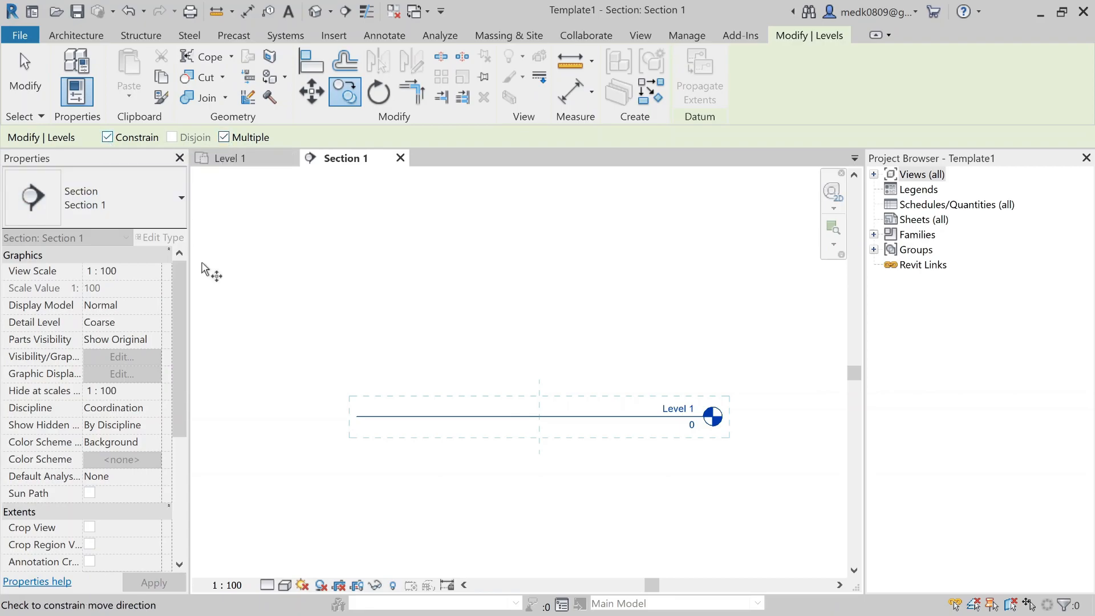
pyautogui.click(357, 416)
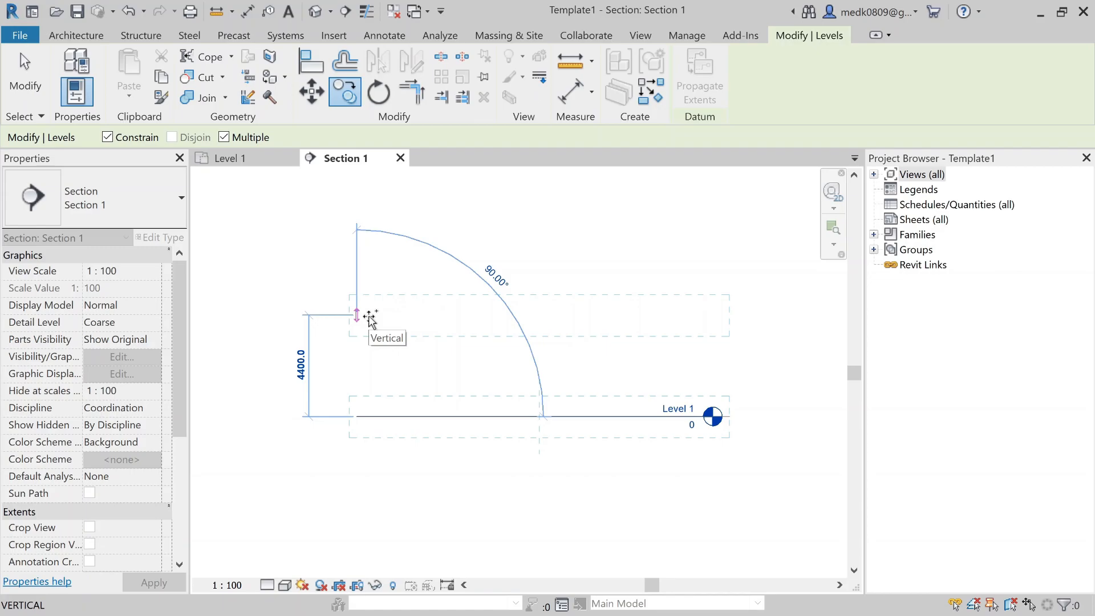
pyautogui.write('4500')
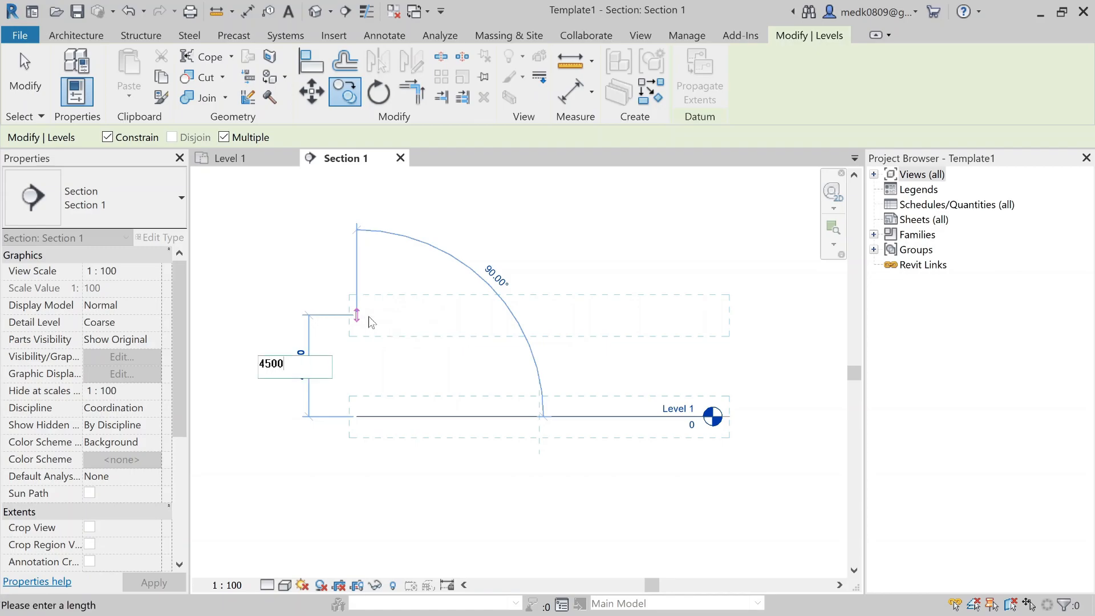
pyautogui.press('Return')
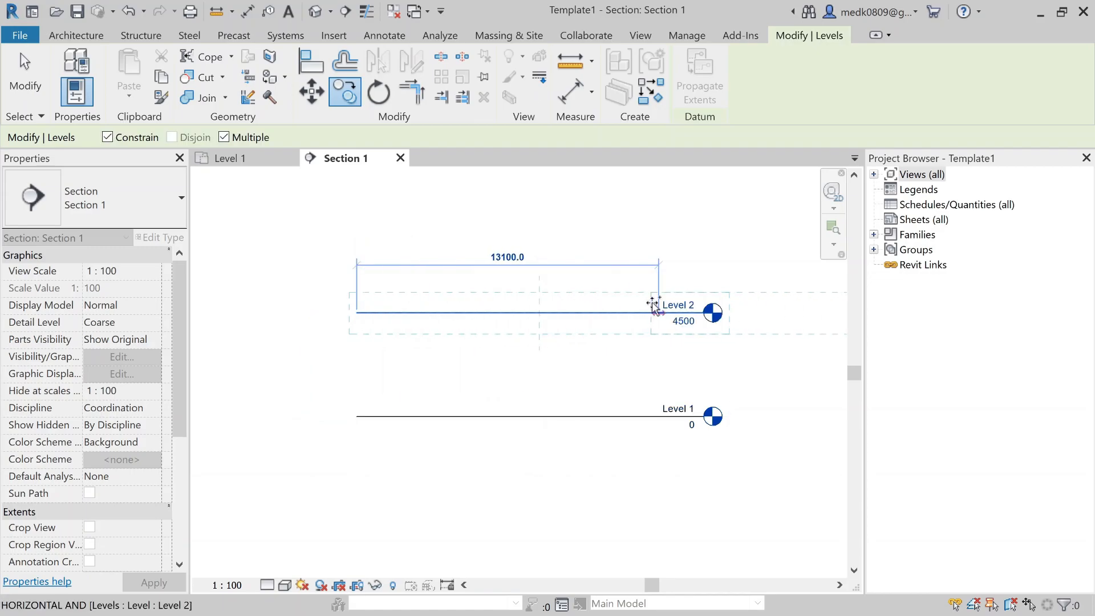
# Step: Copy the Level 2 line 4500 vertically upward to add another level and end the Copy command
pyautogui.moveTo(402, 337); pyautogui.dragTo(384, 407, button='middle')
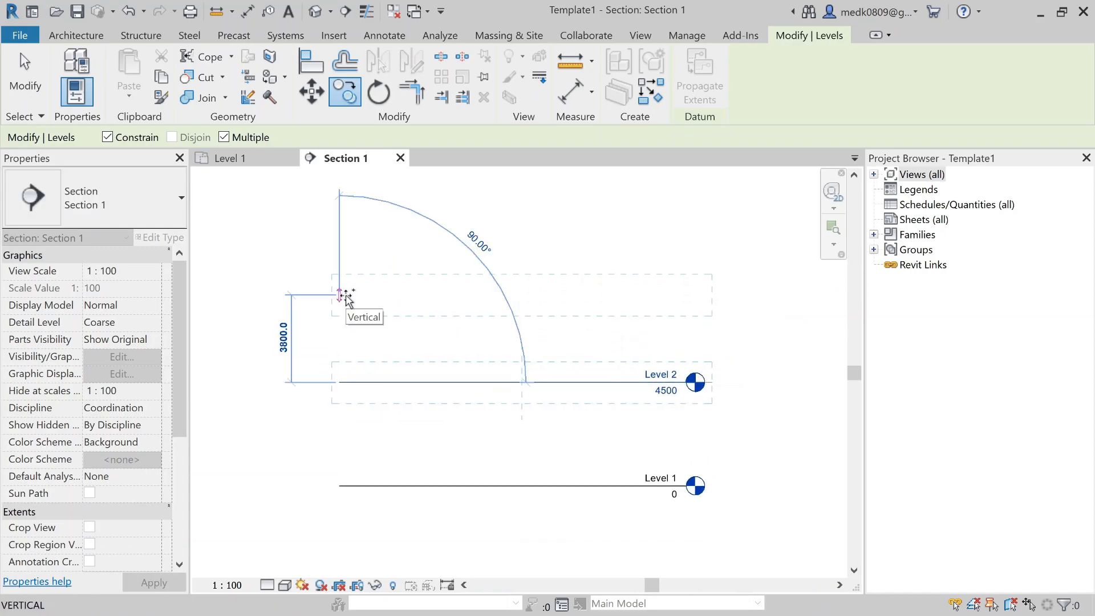
pyautogui.write('450')
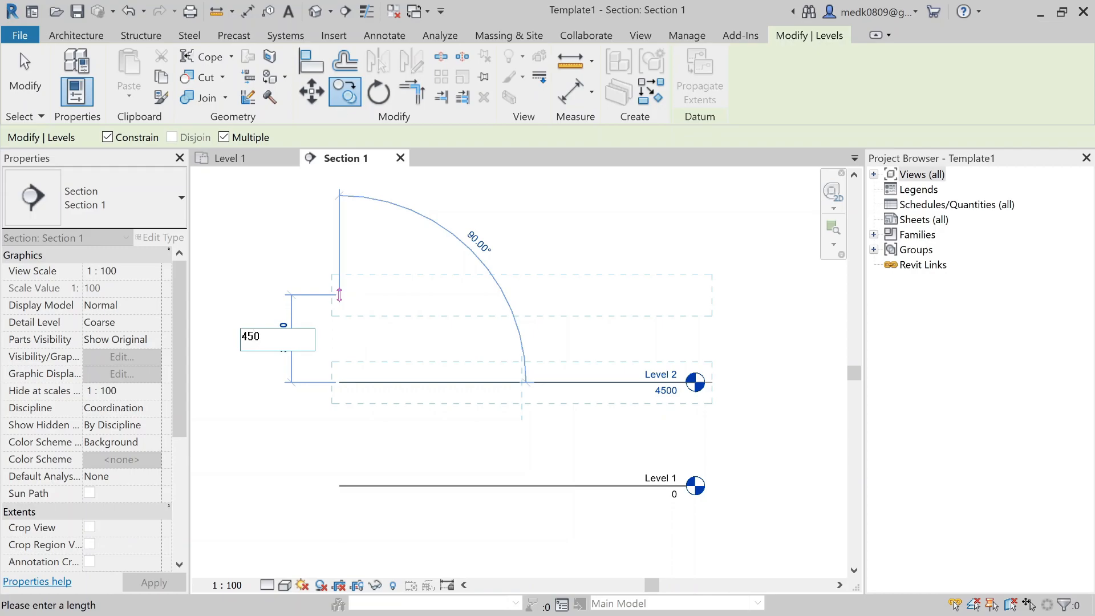
pyautogui.write('0')
pyautogui.press('Return')
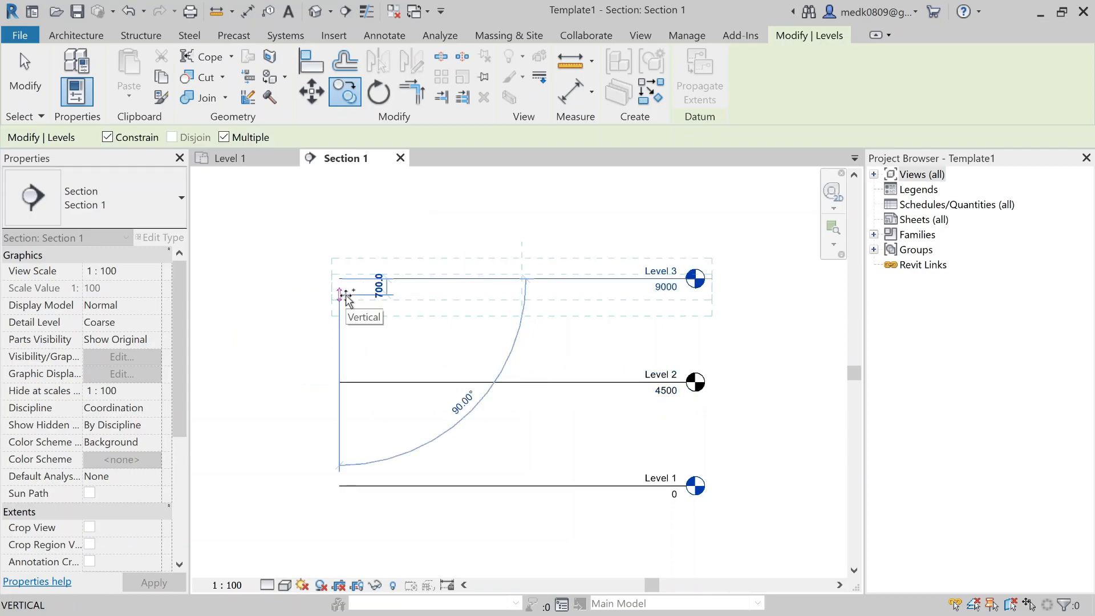
pyautogui.press('Escape')
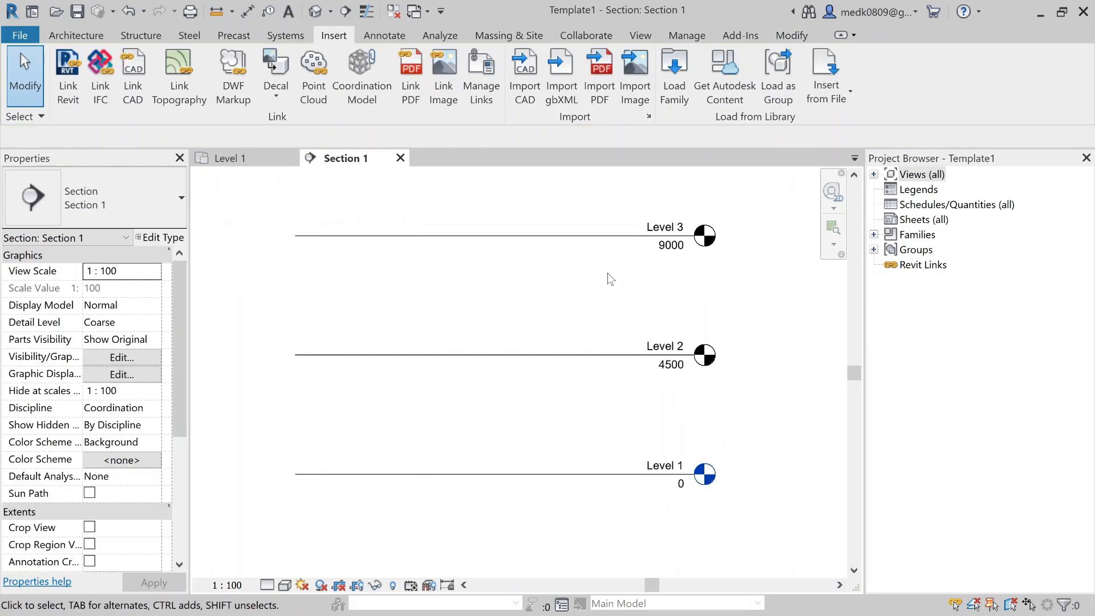
# Step: Place an aligned dimension string across Level 1, Level 2 and Level 3, just inward of the level names
pyautogui.click(395, 34)
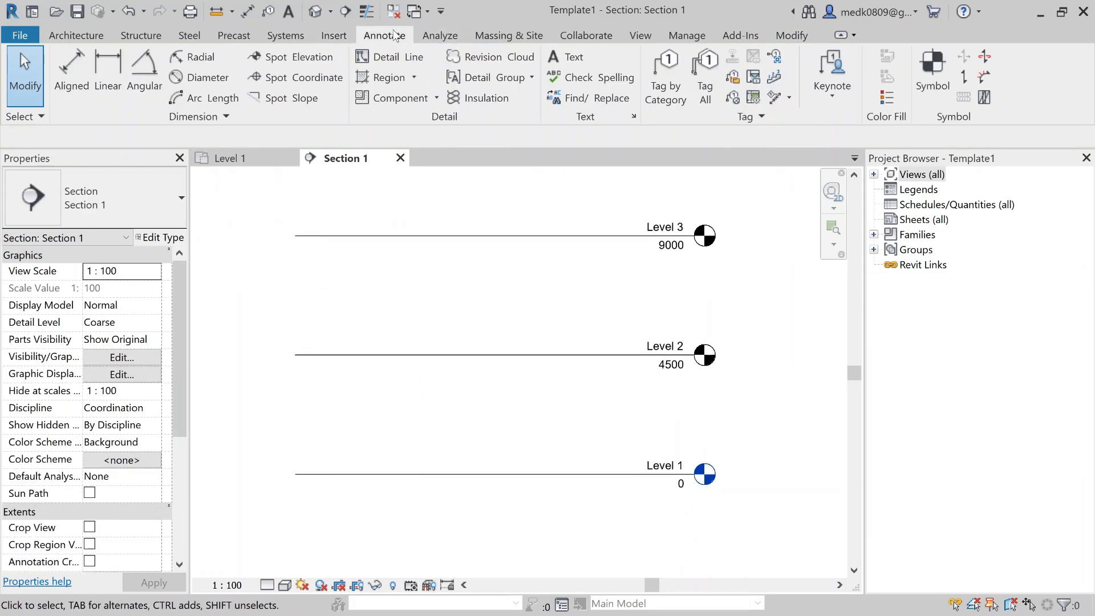
pyautogui.click(84, 83)
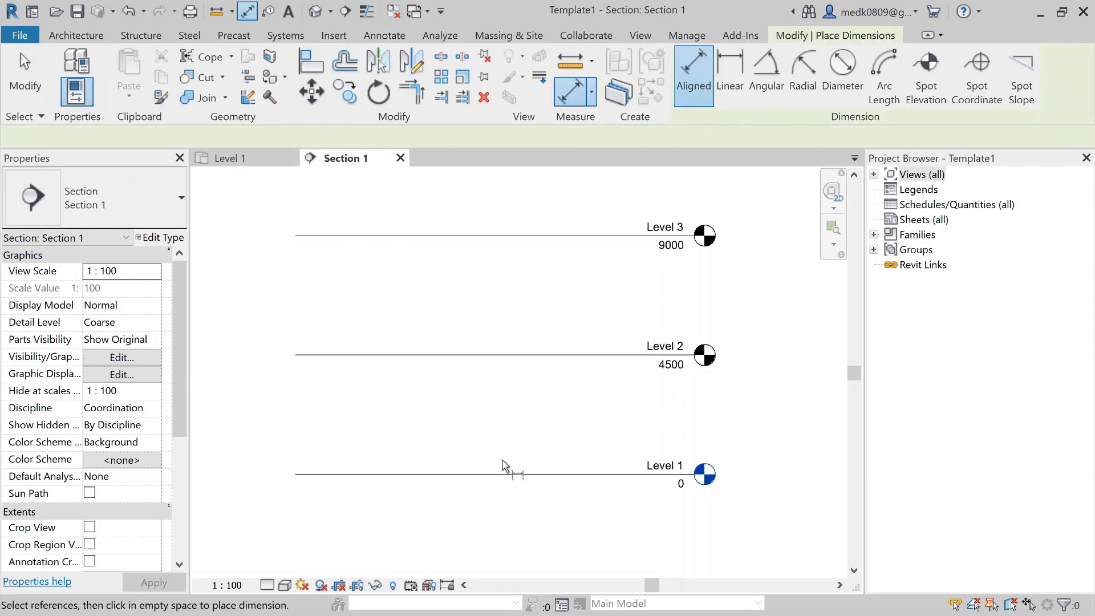
pyautogui.click(510, 474)
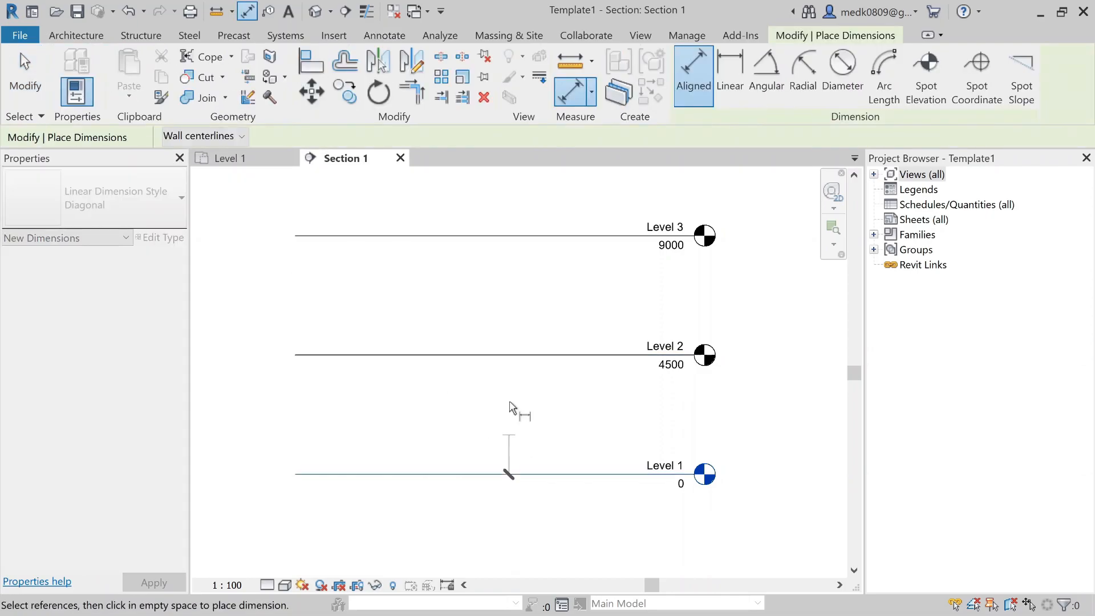
pyautogui.click(518, 355)
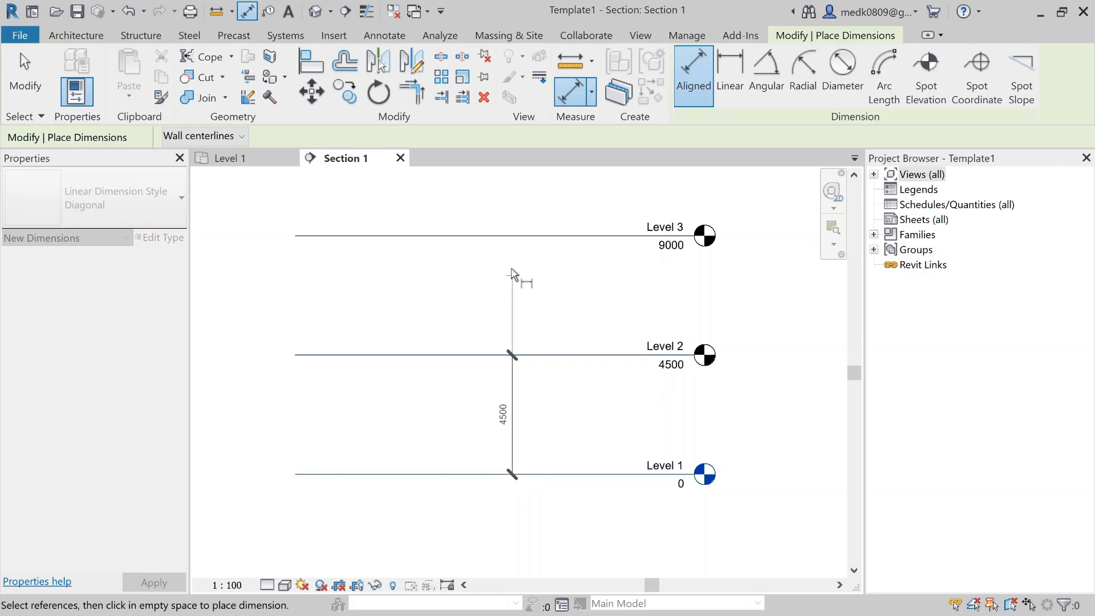
pyautogui.click(517, 236)
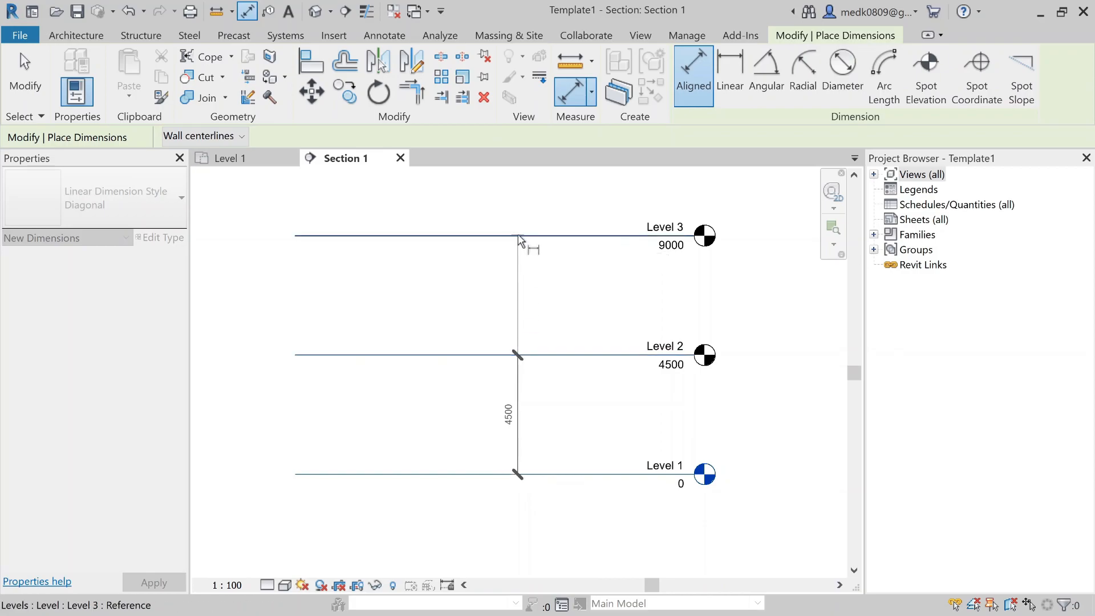
pyautogui.click(575, 288)
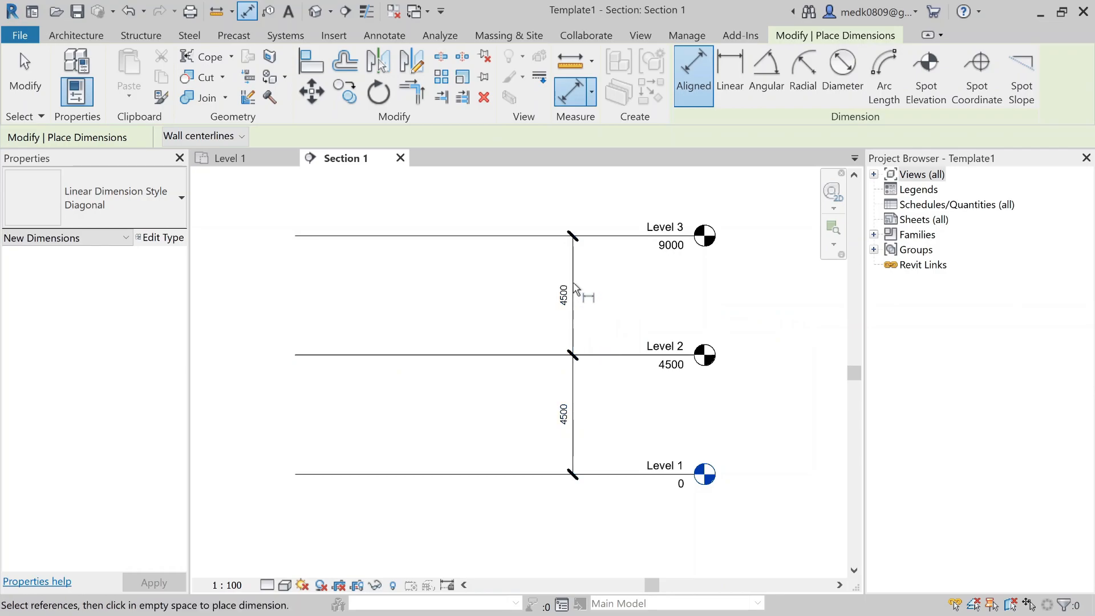
pyautogui.scroll(2, 575, 289)
pyautogui.press('Escape')
pyautogui.press('Escape')
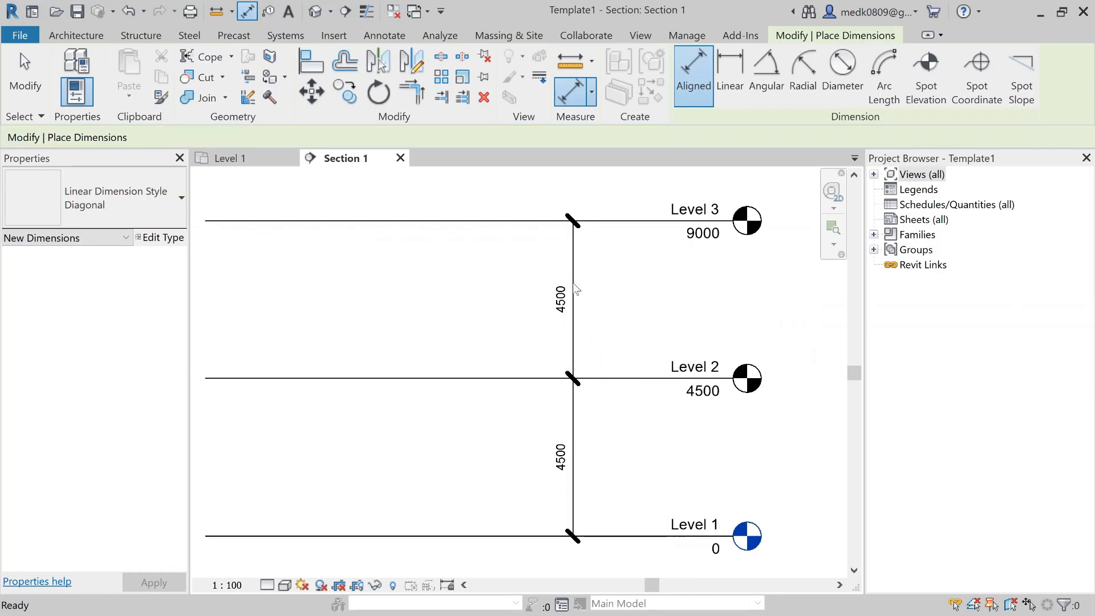
# Step: Try setting the Level 1 elevation to 100 with the dimension string unlocked, and undo the change
pyautogui.scroll(-1, 573, 284)
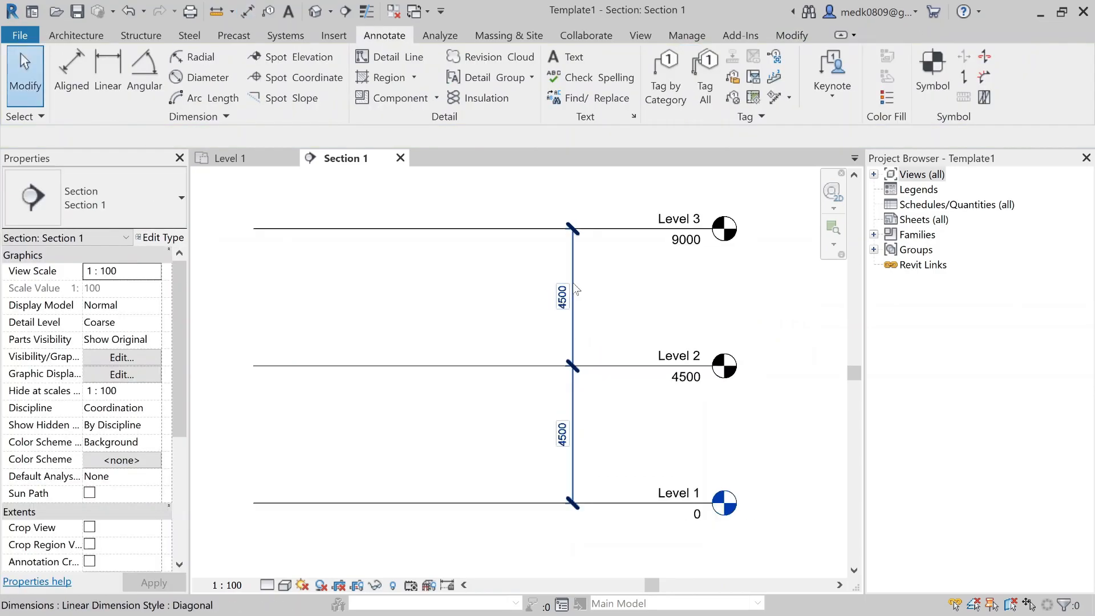
pyautogui.click(698, 516)
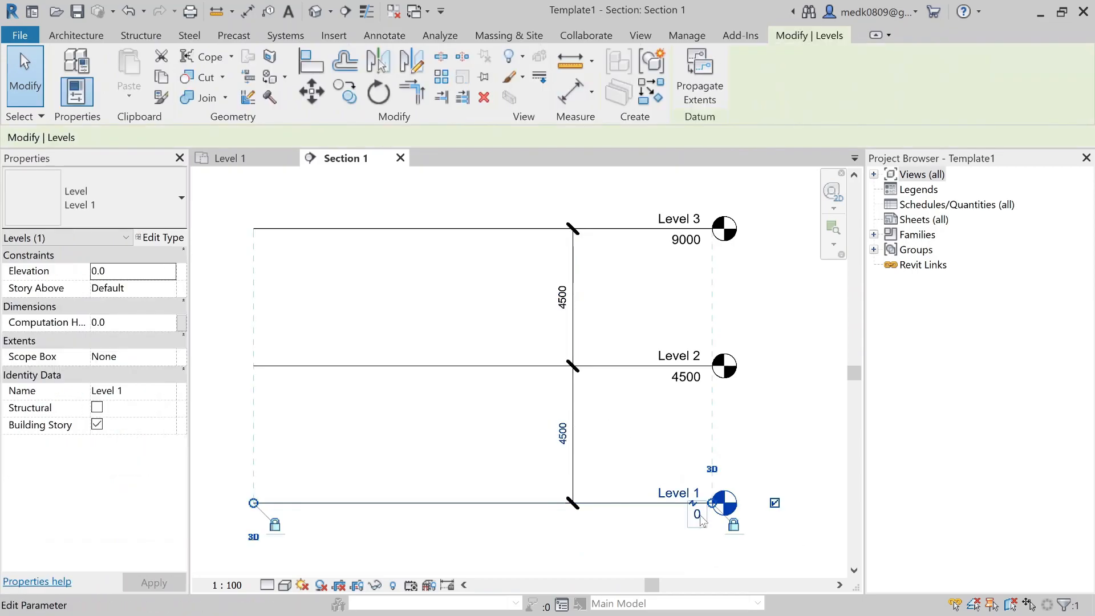
pyautogui.click(698, 517)
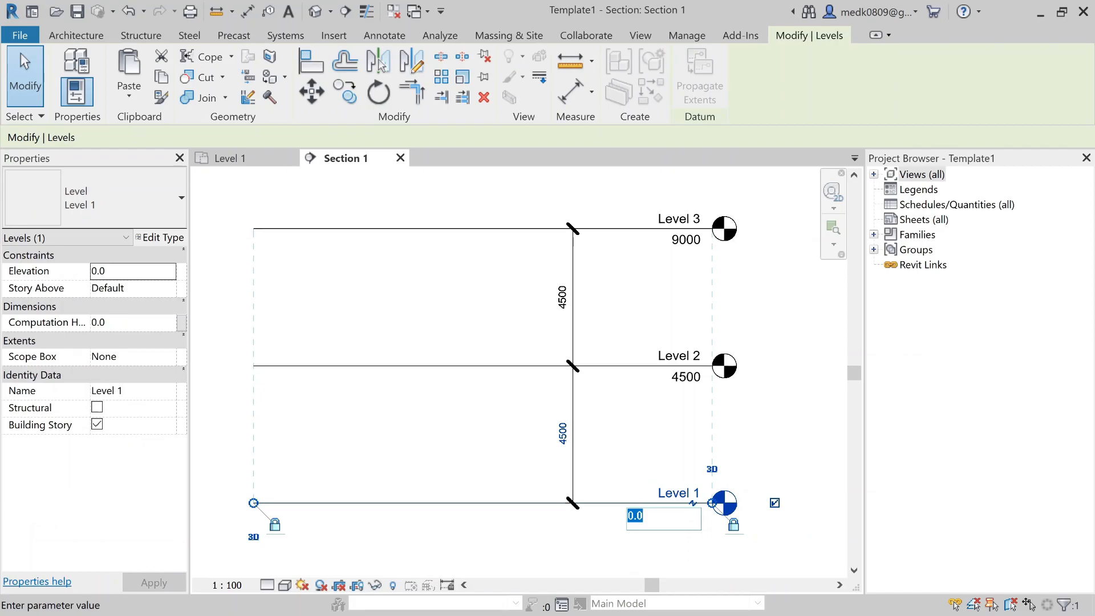
pyautogui.write('1')
pyautogui.press('Return')
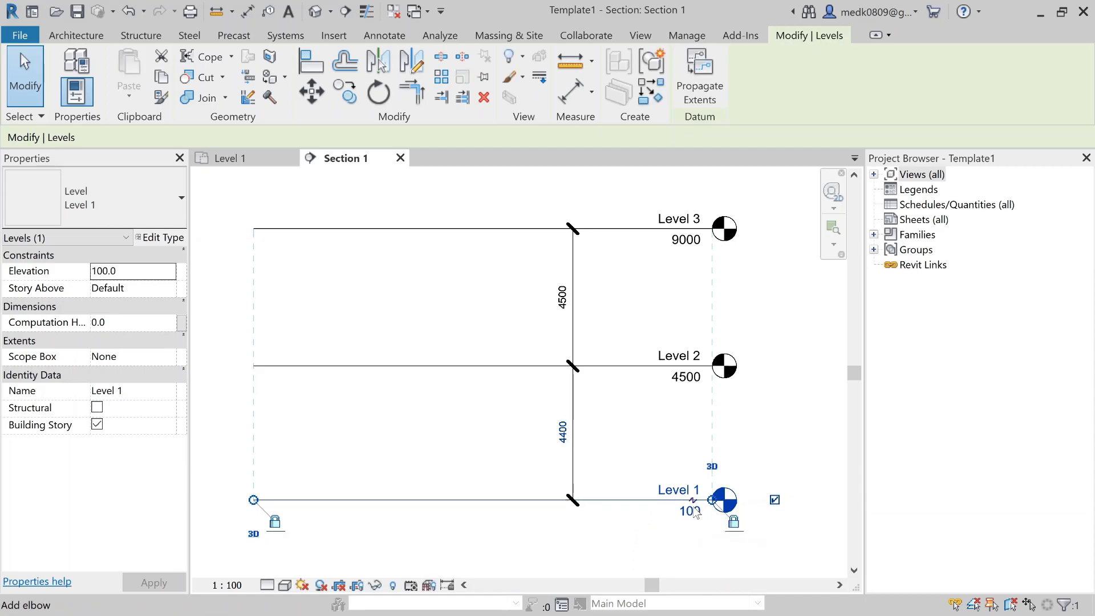
pyautogui.scroll(2, 697, 513)
pyautogui.scroll(1, 697, 514)
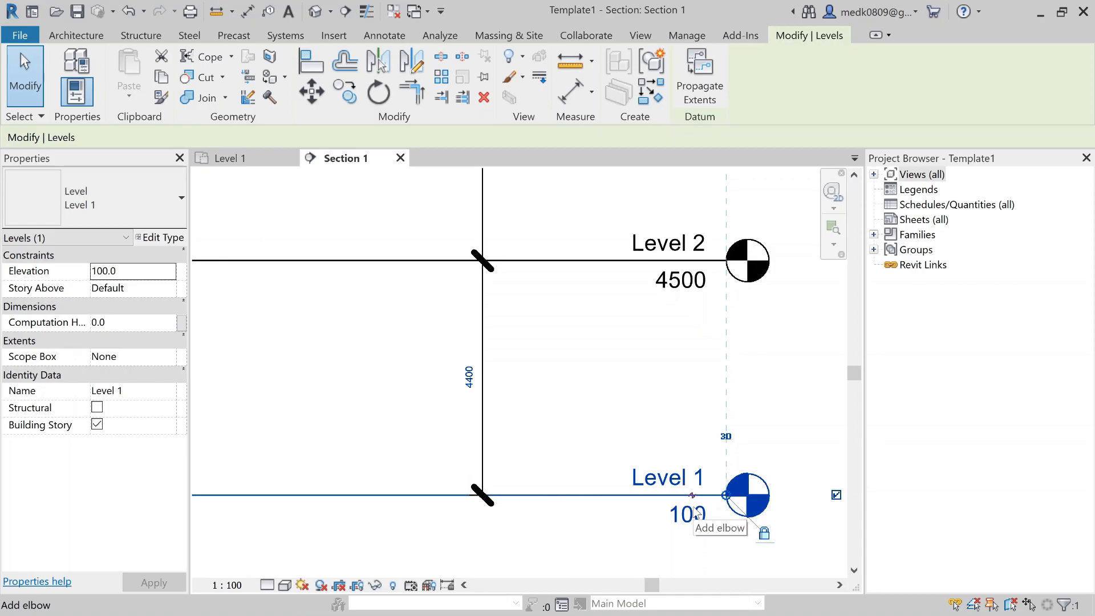
pyautogui.scroll(-3, 697, 514)
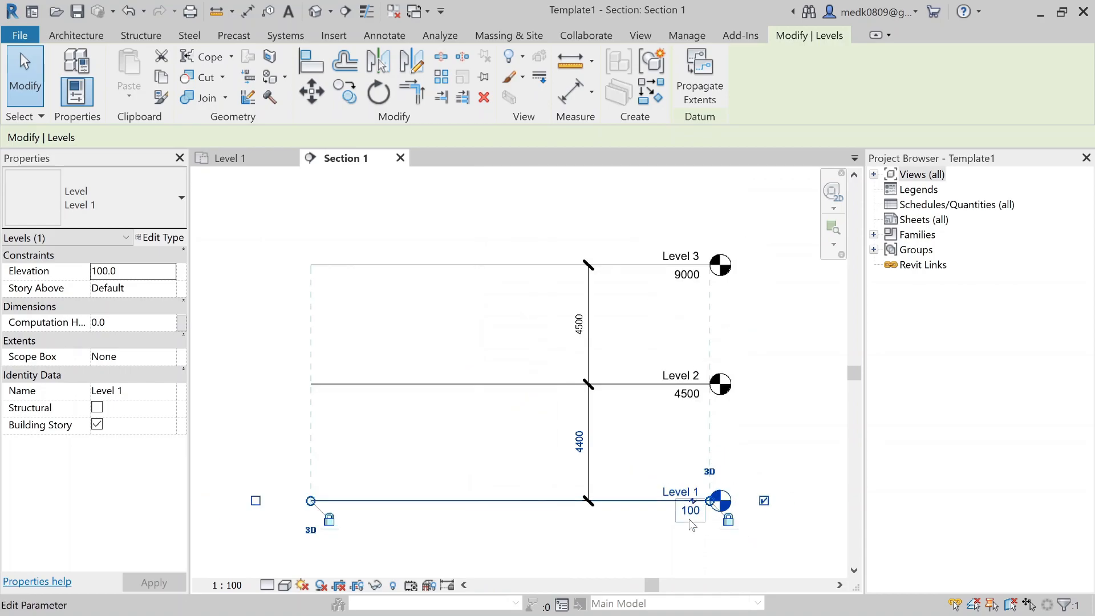
pyautogui.scroll(1, 690, 513)
pyautogui.hotkey('ctrl', 'z')
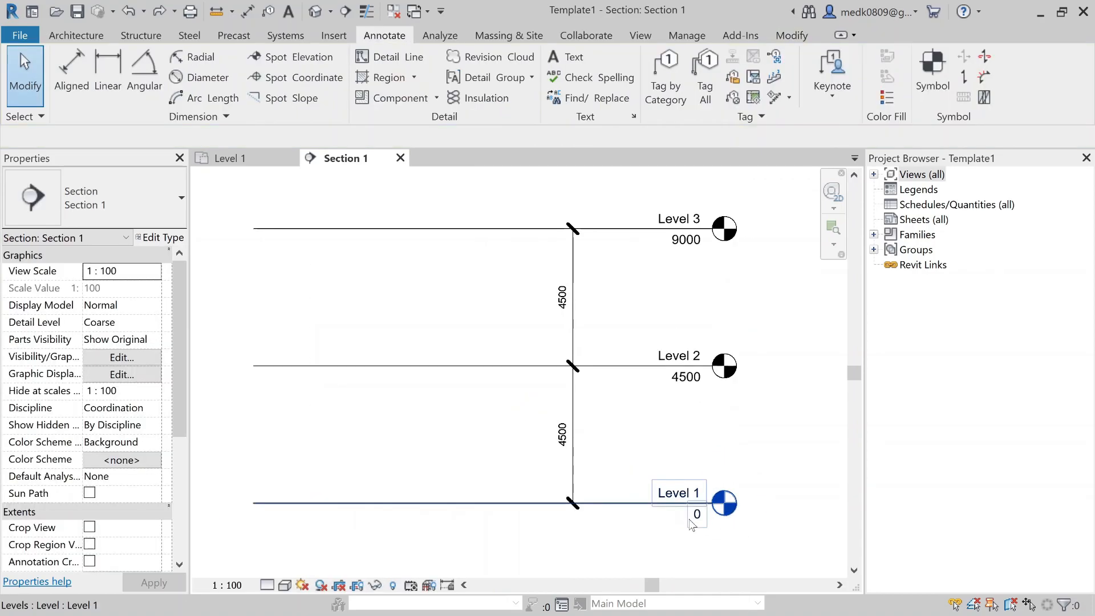
# Step: Lock the dimension segment between Level 1 and Level 2
pyautogui.moveTo(662, 468); pyautogui.dragTo(668, 423, button='middle')
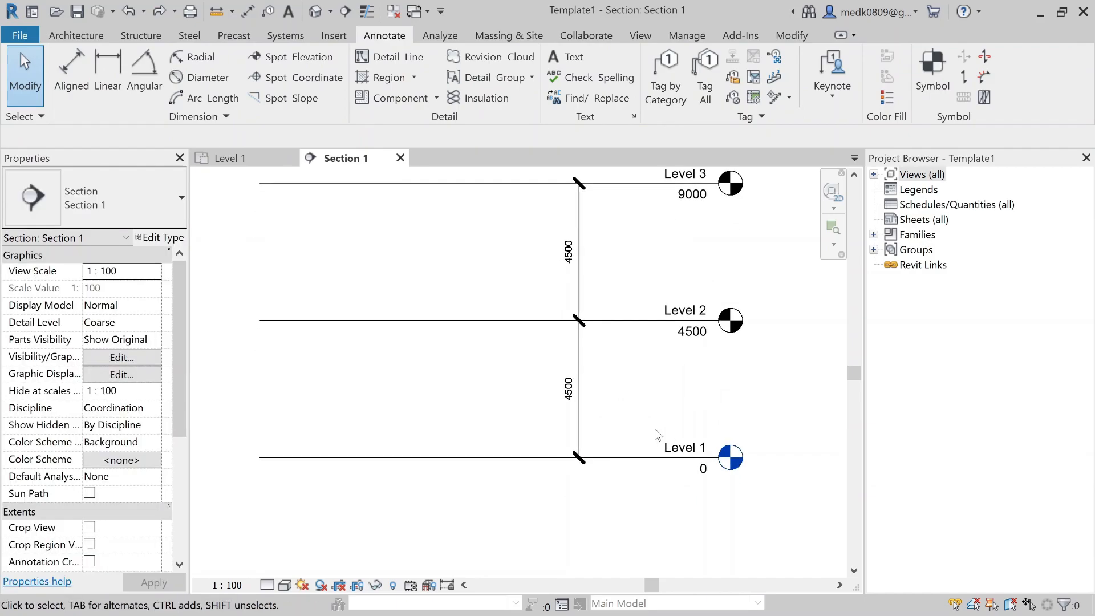
pyautogui.click(570, 396)
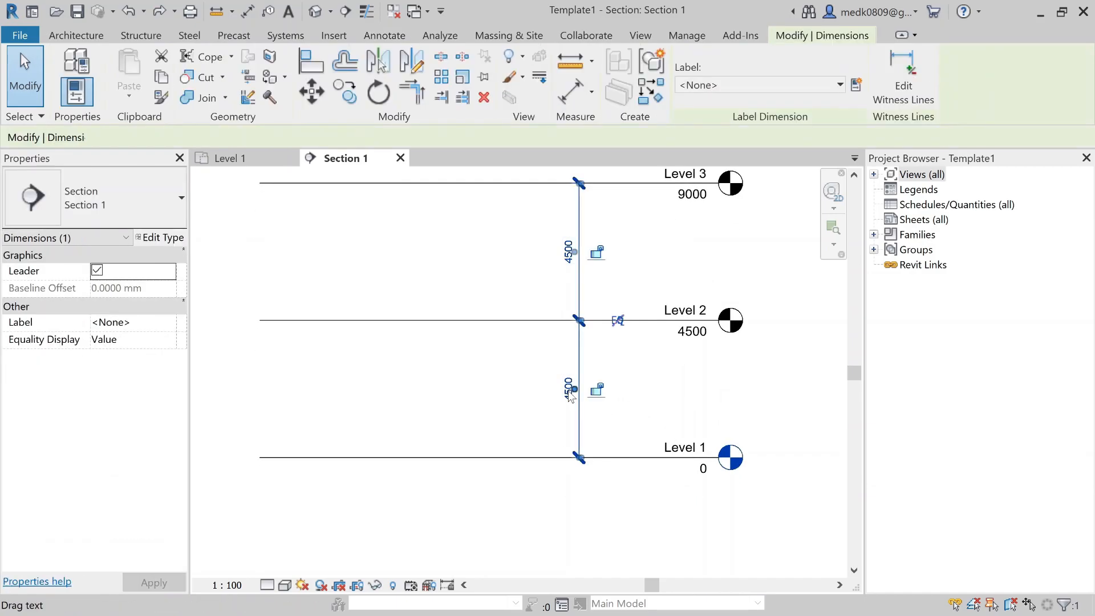
pyautogui.click(596, 390)
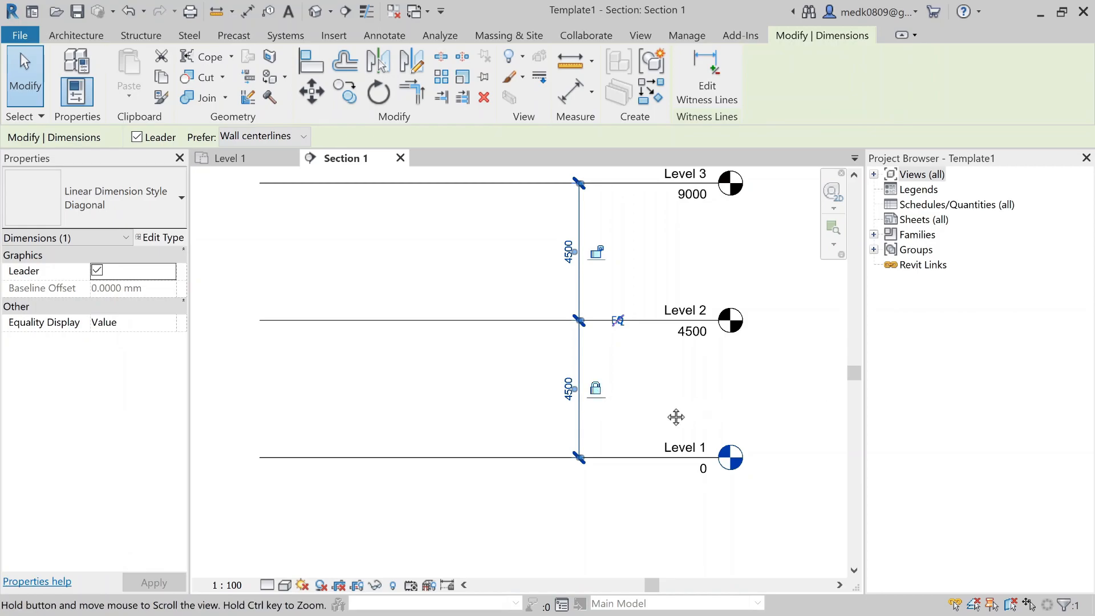
# Step: Try changing the Level 1 elevation with only the segment between Level 1 and Level 2 locked
pyautogui.moveTo(675, 419); pyautogui.dragTo(656, 445, button='middle')
pyautogui.click(687, 505)
pyautogui.click(686, 505)
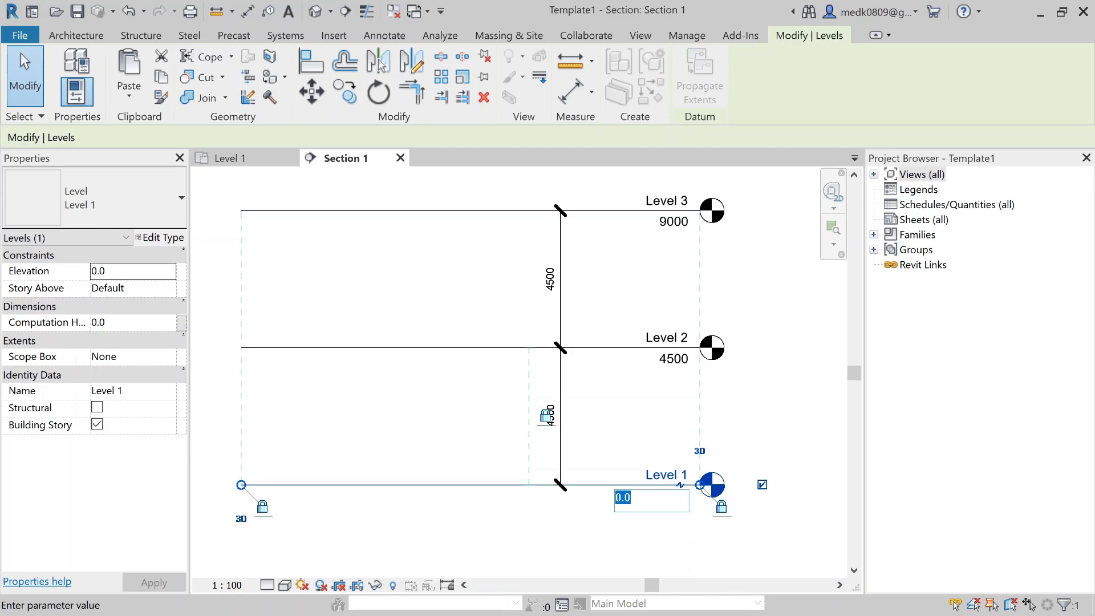
pyautogui.write('1')
pyautogui.press('Return')
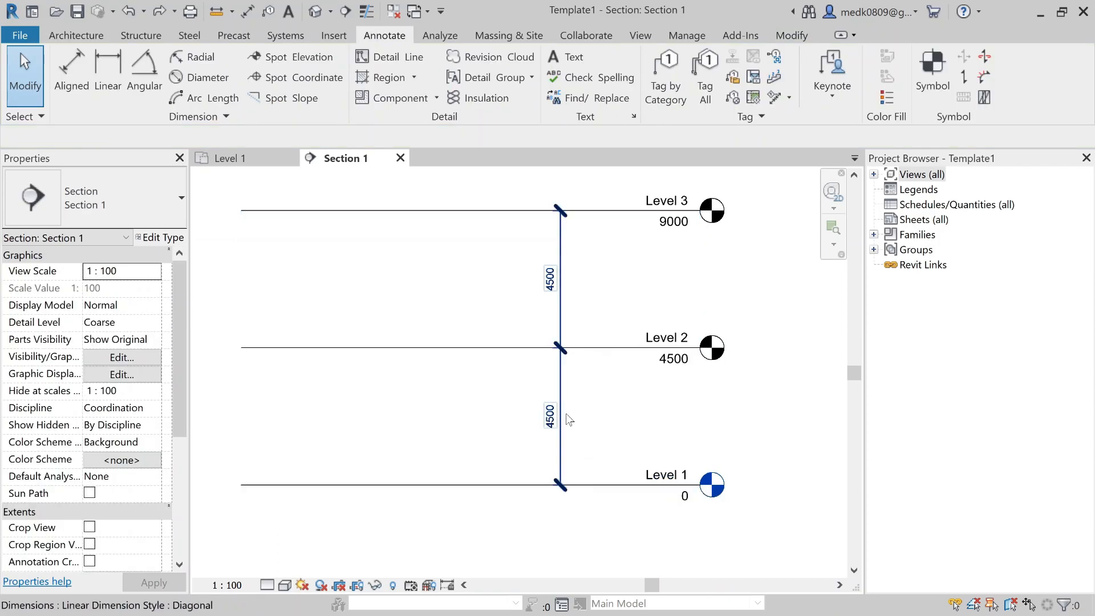
# Step: Lock both segments of the dimension string between Level 1, Level 2 and Level 3
pyautogui.click(570, 421)
pyautogui.click(578, 417)
pyautogui.click(577, 281)
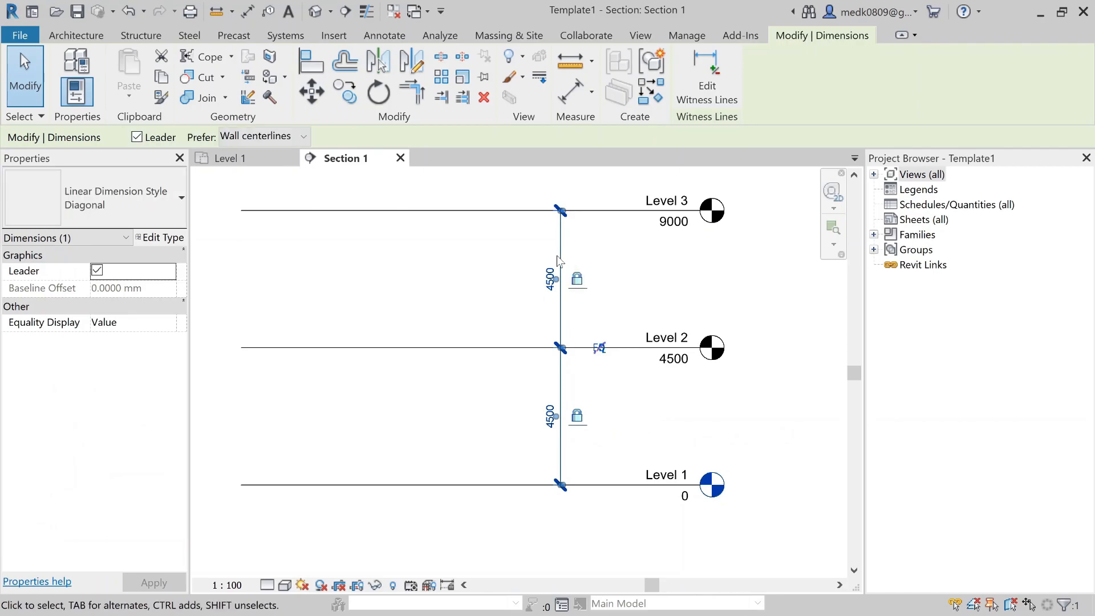
# Step: Try setting the Level 1 elevation to 100 with both dimension segments locked, and undo the change
pyautogui.click(685, 497)
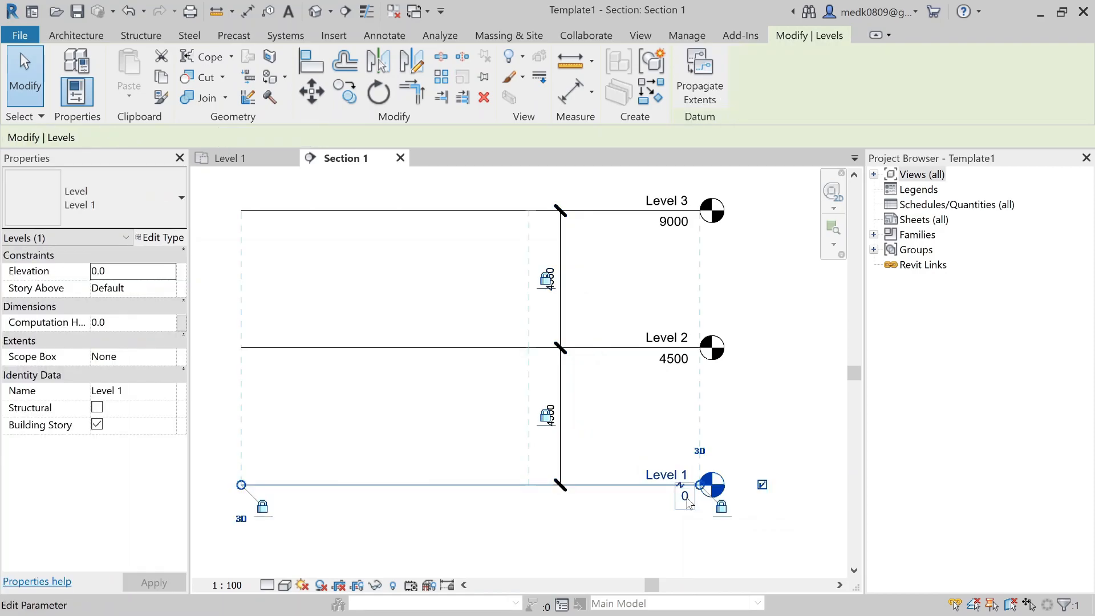
pyautogui.click(685, 496)
pyautogui.write('100')
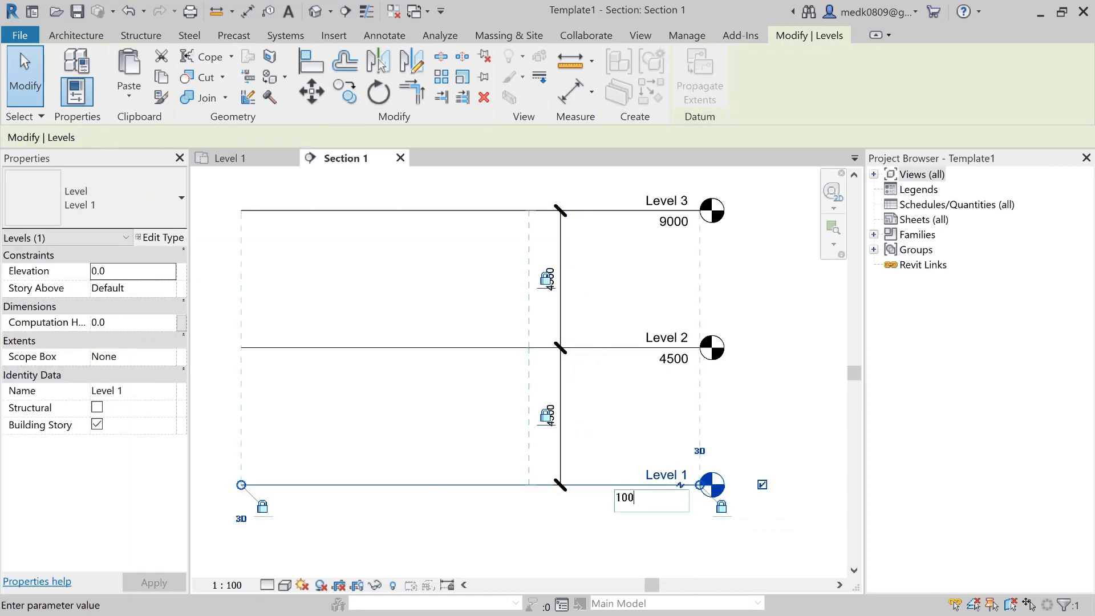
pyautogui.press('Return')
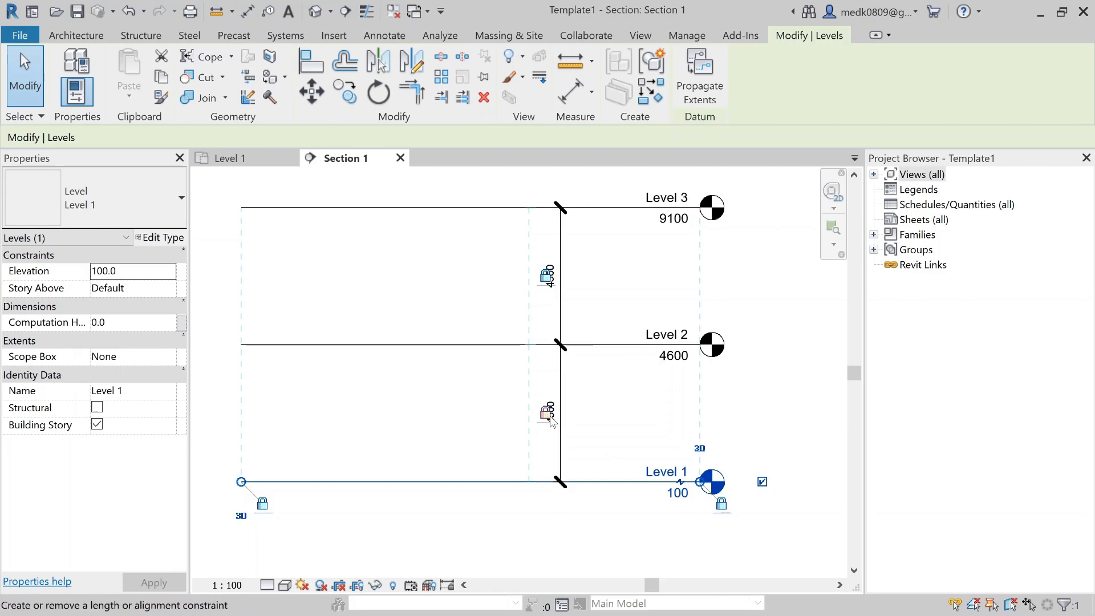
pyautogui.hotkey('ctrl', 'z')
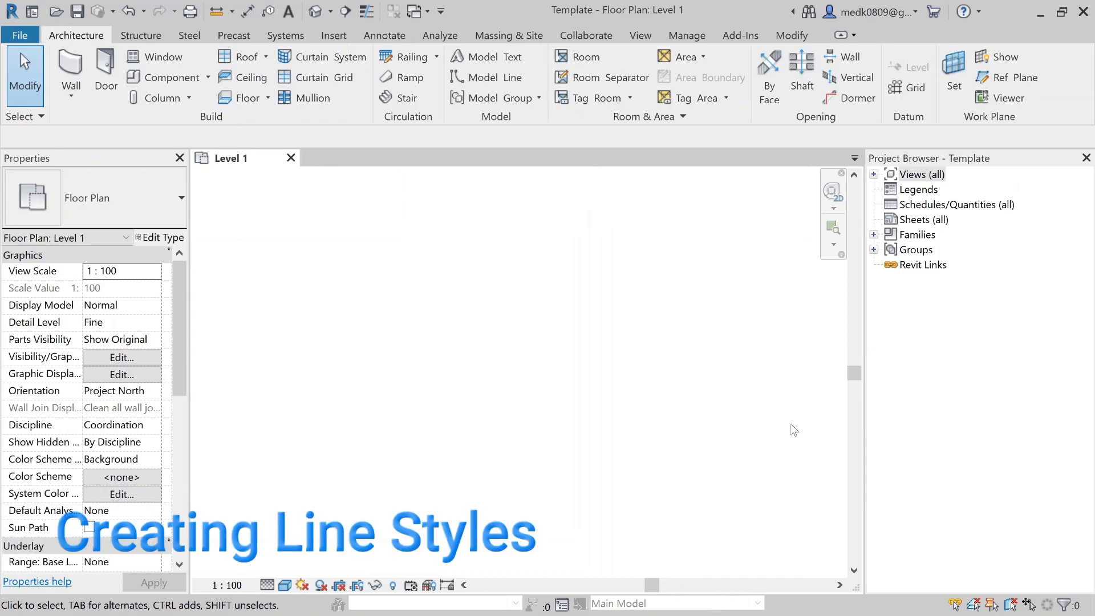
# Step: Open the Line Styles settings in the Template project and expand the Lines category to review its subcategories
pyautogui.click(690, 36)
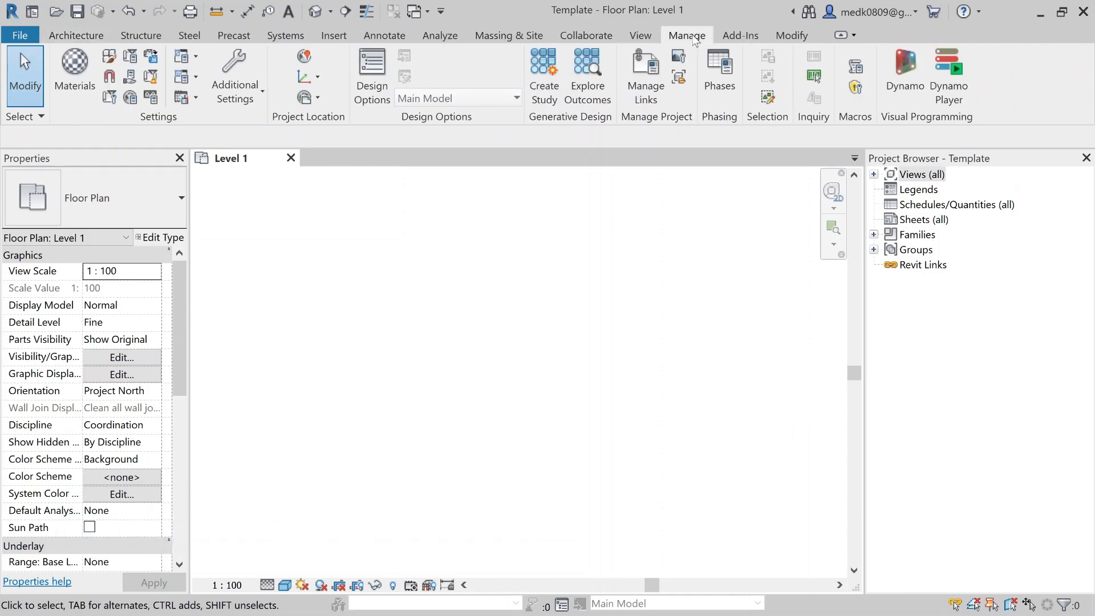
pyautogui.click(210, 90)
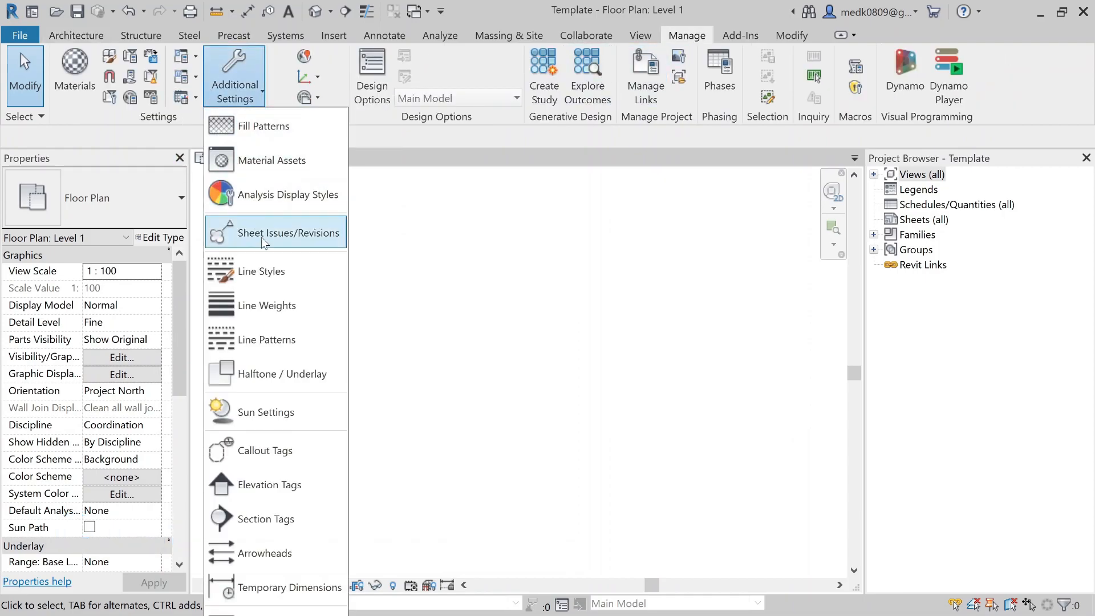
pyautogui.click(284, 276)
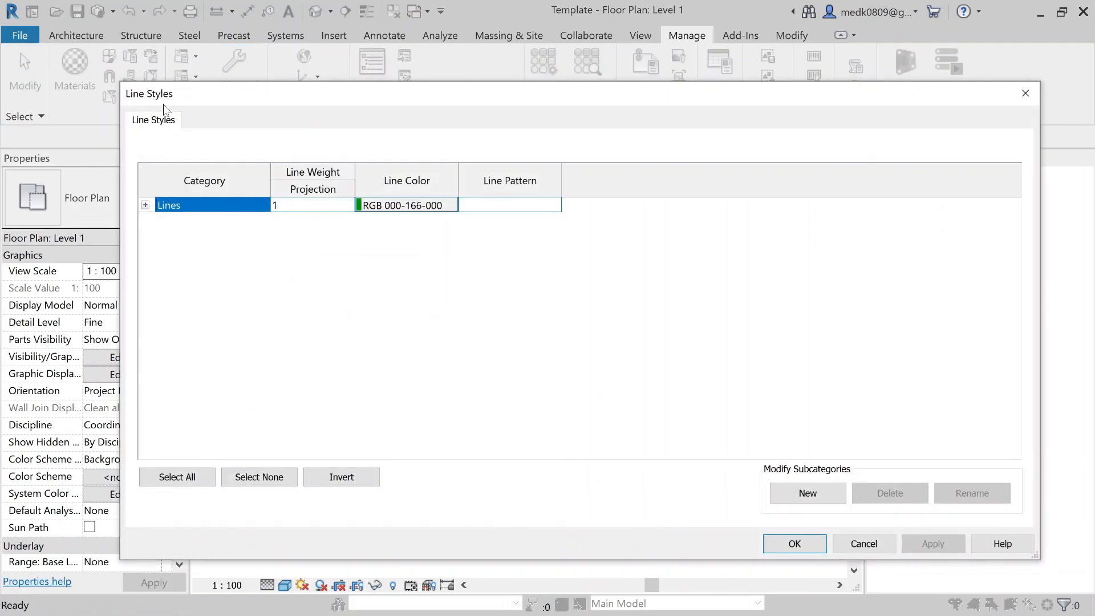
pyautogui.click(145, 205)
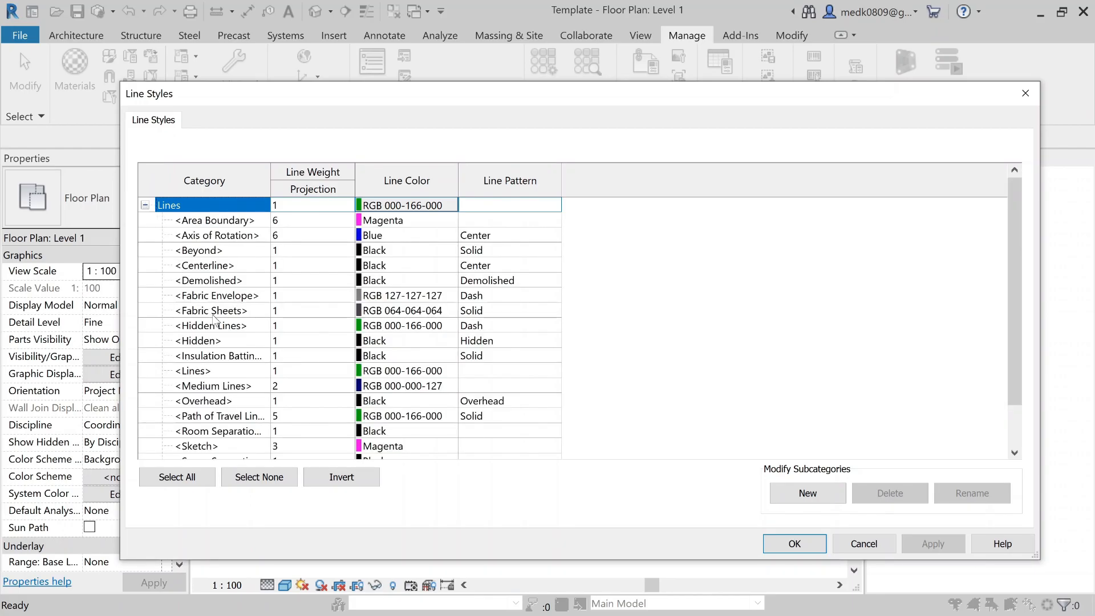
pyautogui.scroll(-1, 214, 320)
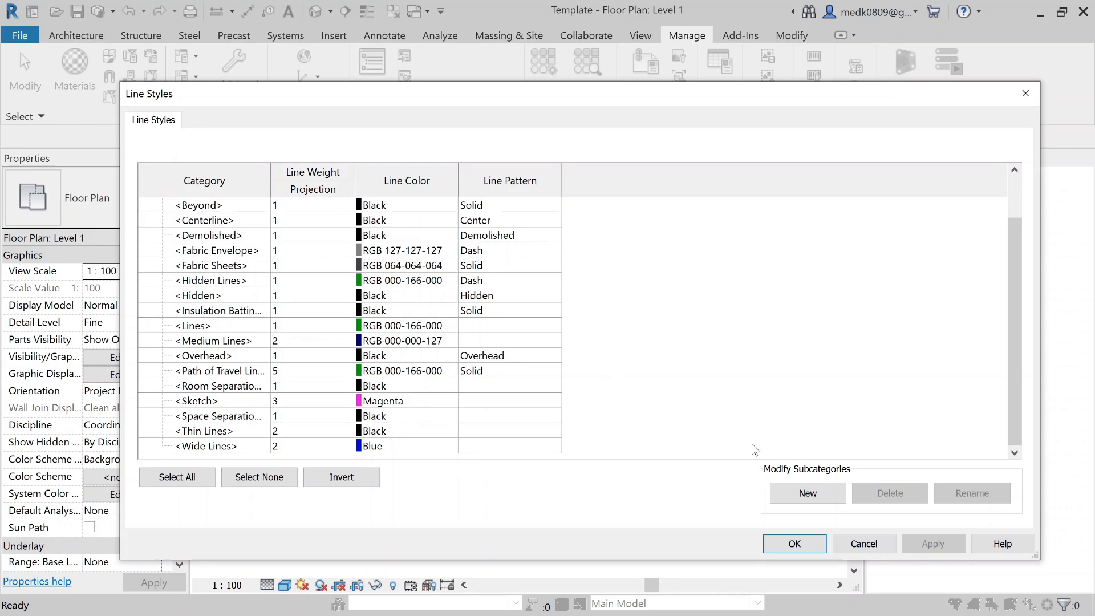
# Step: Create a new line subcategory named New Style under Lines
pyautogui.click(807, 493)
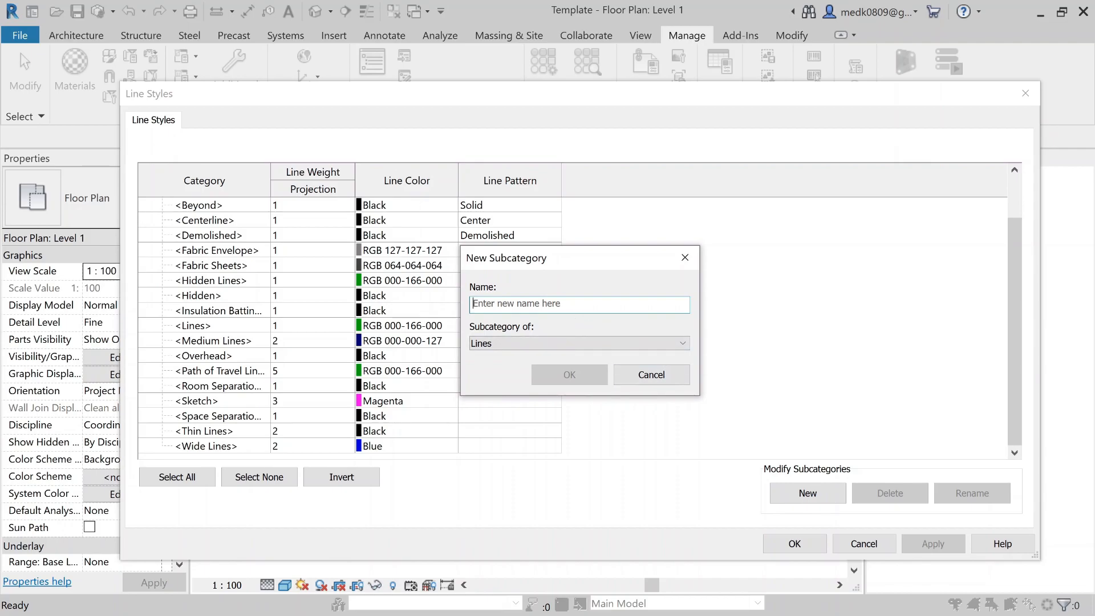
pyautogui.write('New Style')
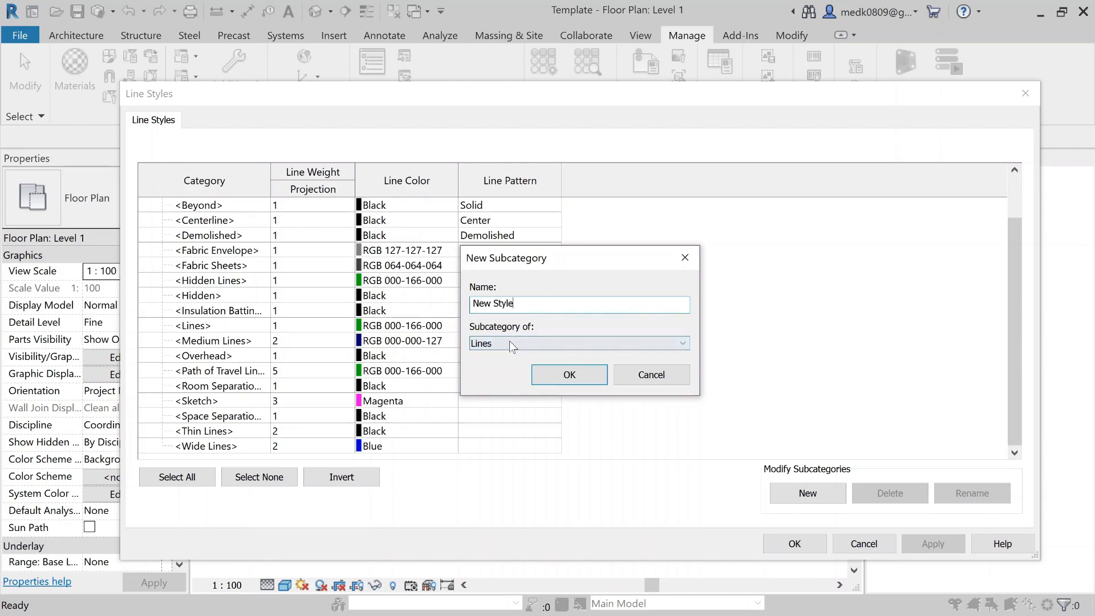
pyautogui.click(563, 375)
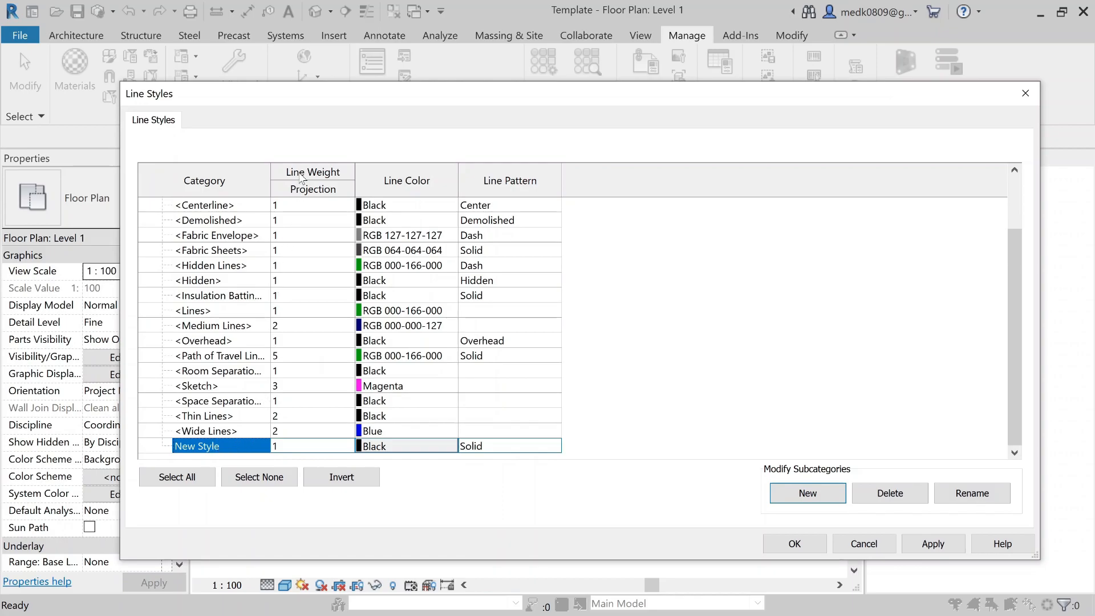
# Step: Set New Style's projection line weight to 5 and its color to Red, and apply the line style settings
pyautogui.click(354, 446)
pyautogui.click(349, 447)
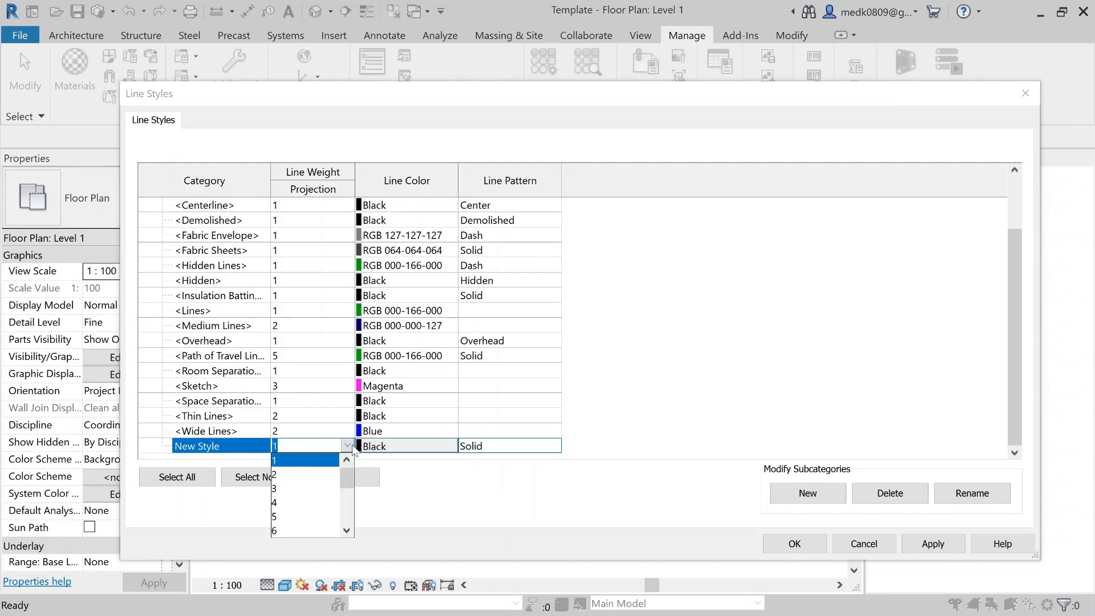
pyautogui.click(280, 517)
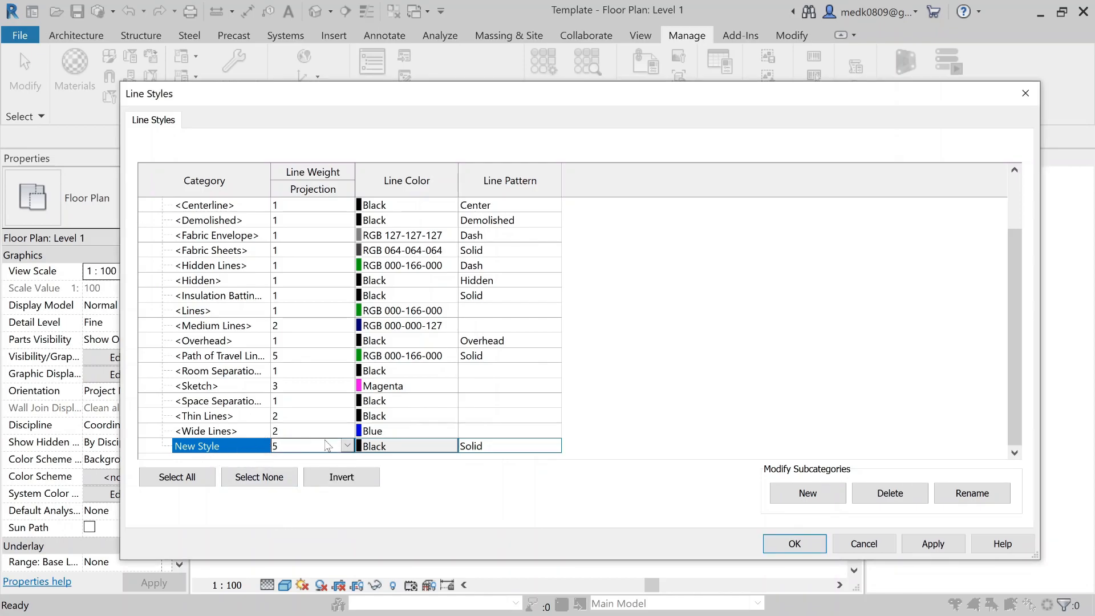
pyautogui.click(368, 446)
pyautogui.click(429, 339)
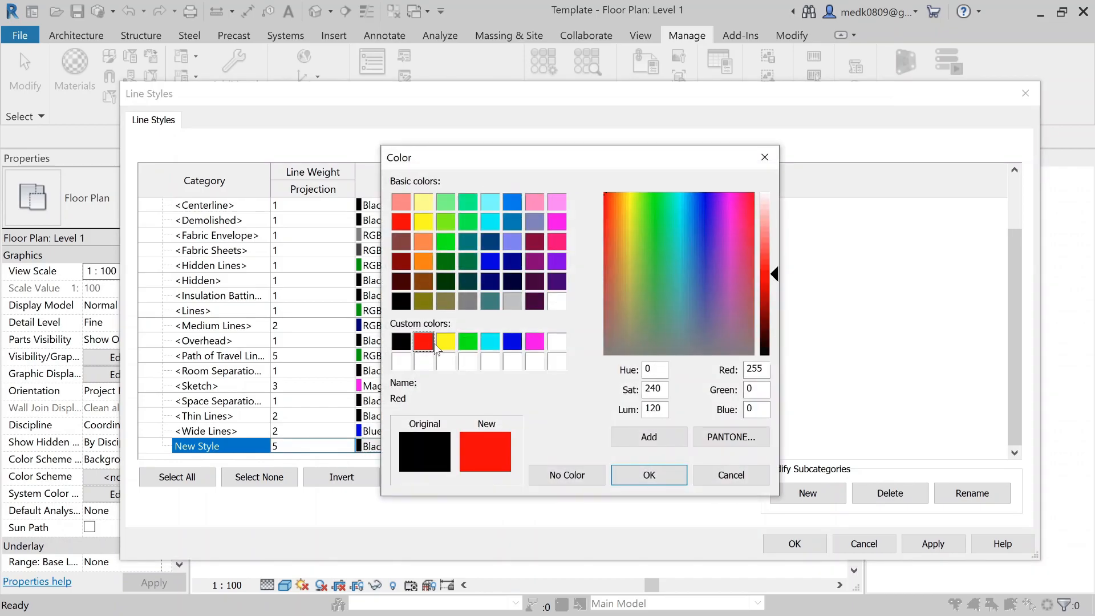
pyautogui.click(650, 475)
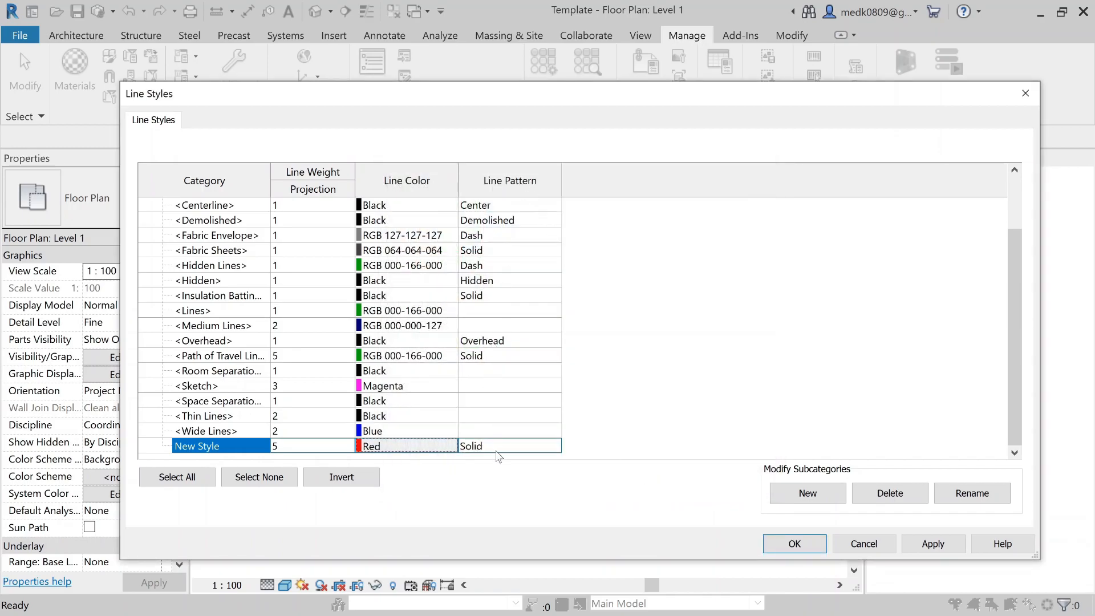
pyautogui.click(932, 543)
pyautogui.click(816, 543)
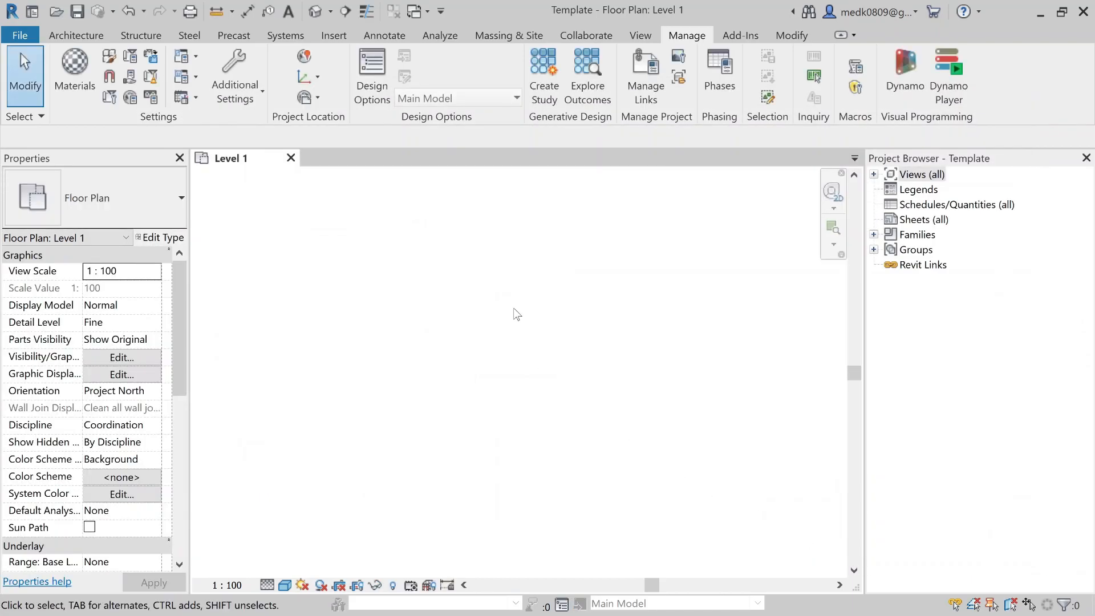
# Step: Draw a rectangle of detail lines in the Level 1 floor plan using the New Style line style
pyautogui.click(391, 34)
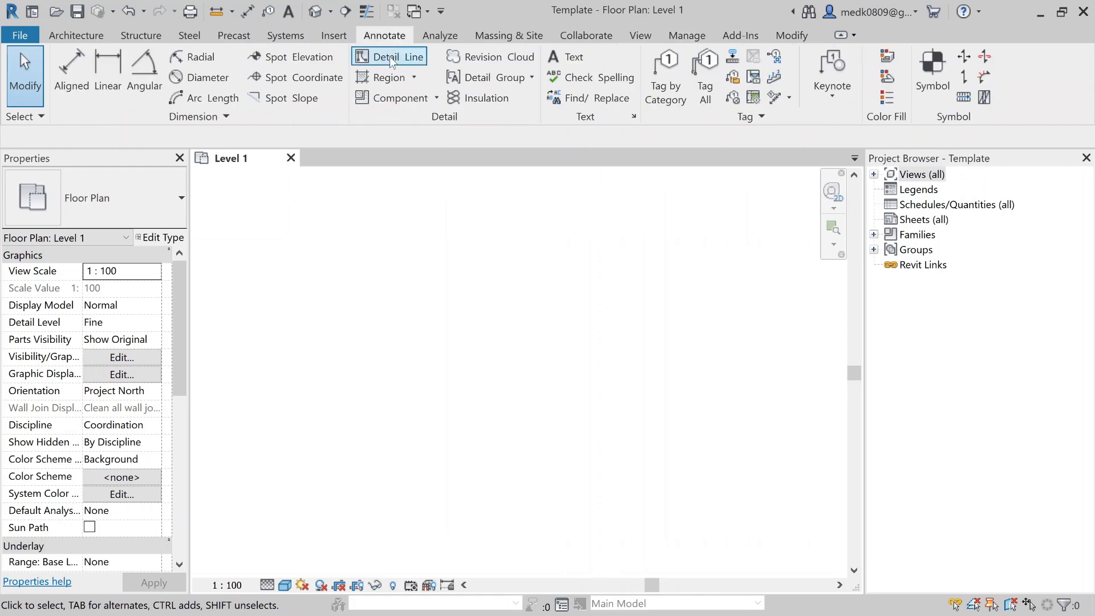
pyautogui.click(389, 56)
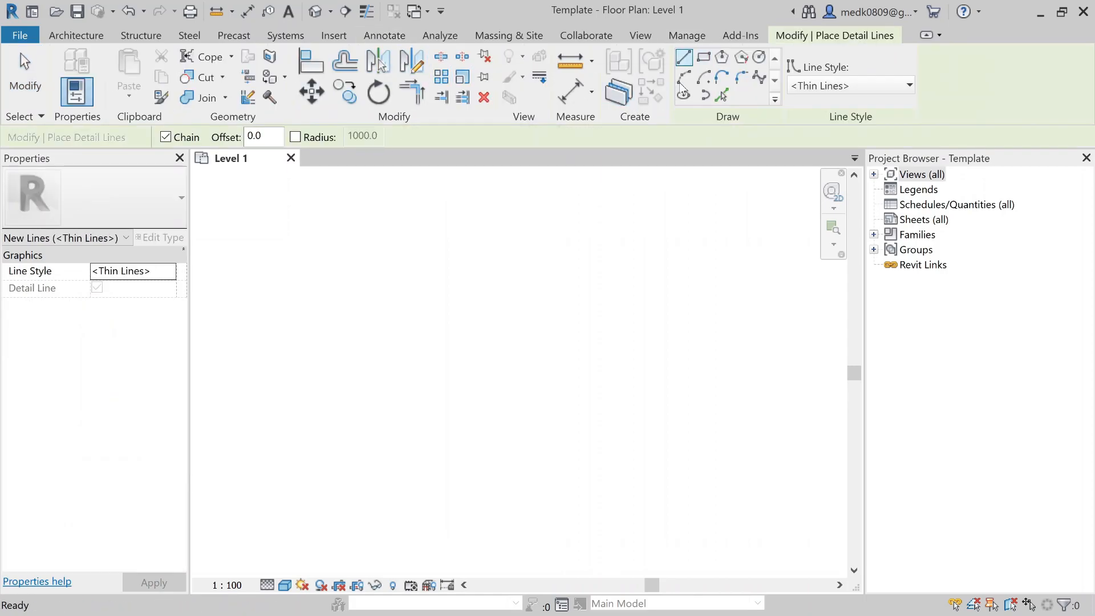
pyautogui.click(710, 54)
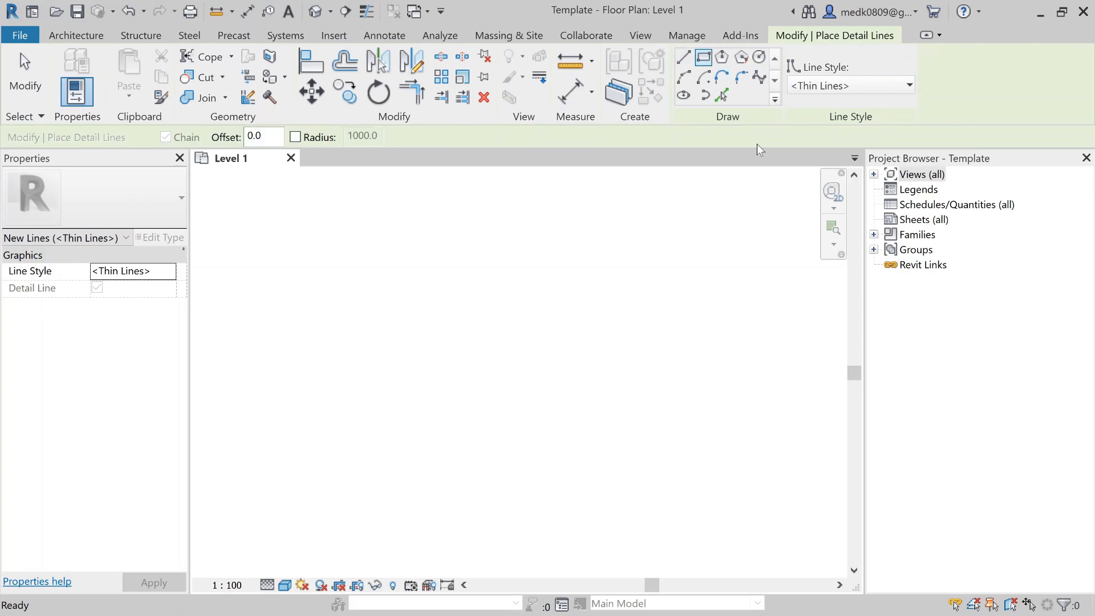
pyautogui.click(806, 83)
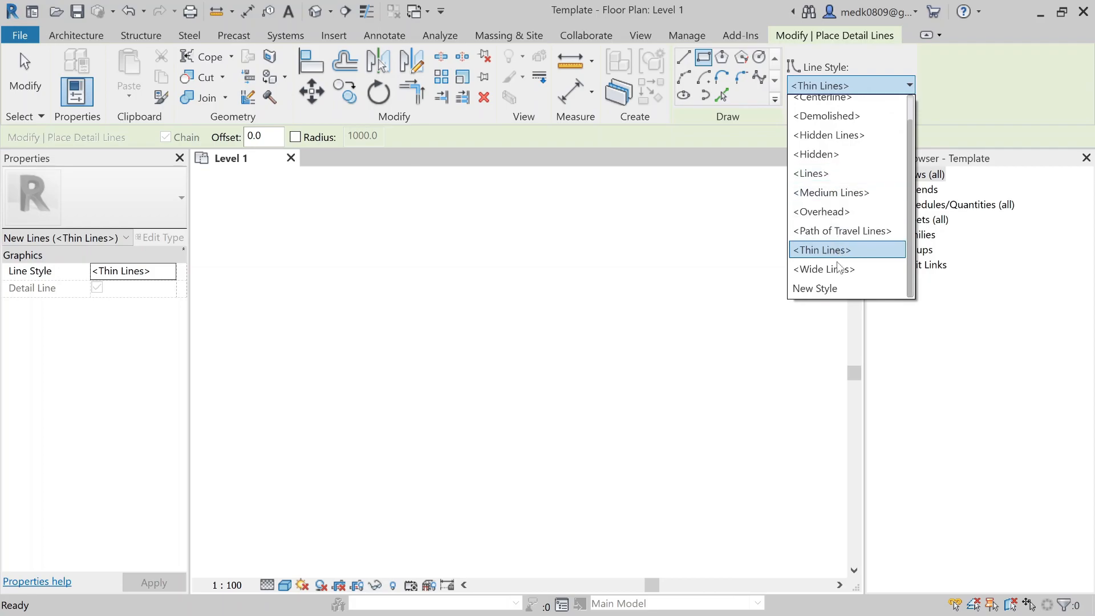
pyautogui.click(836, 290)
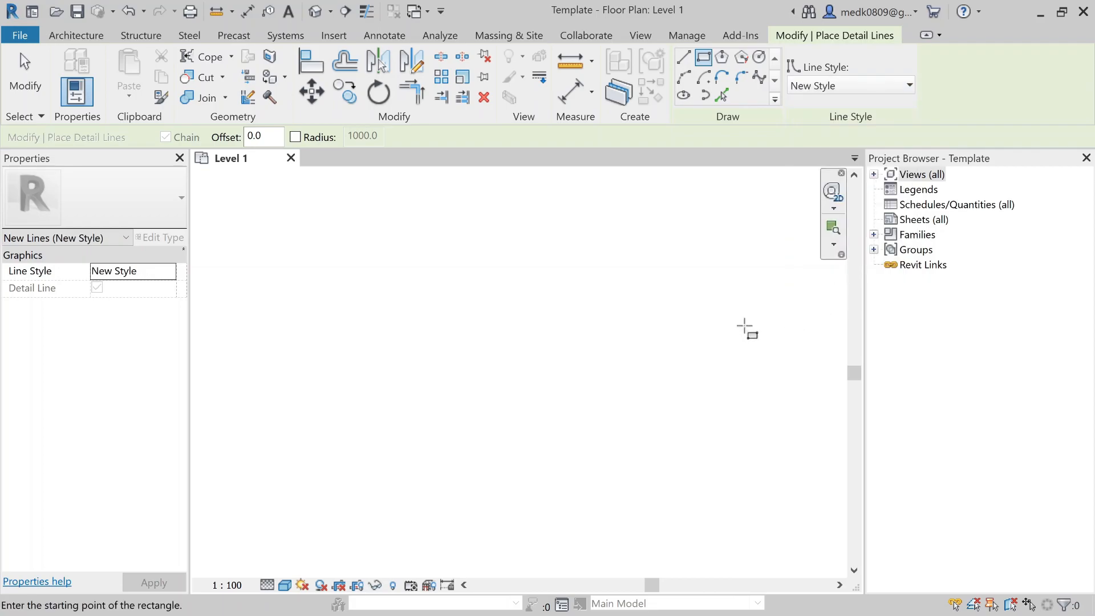
pyautogui.click(356, 284)
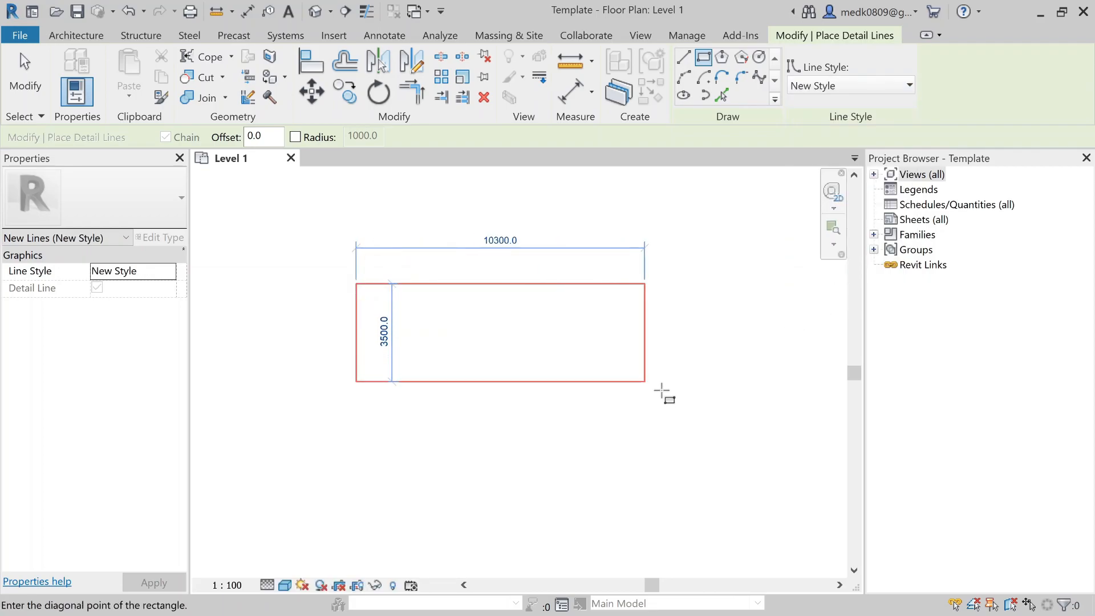
pyautogui.click(679, 405)
pyautogui.scroll(5, 690, 417)
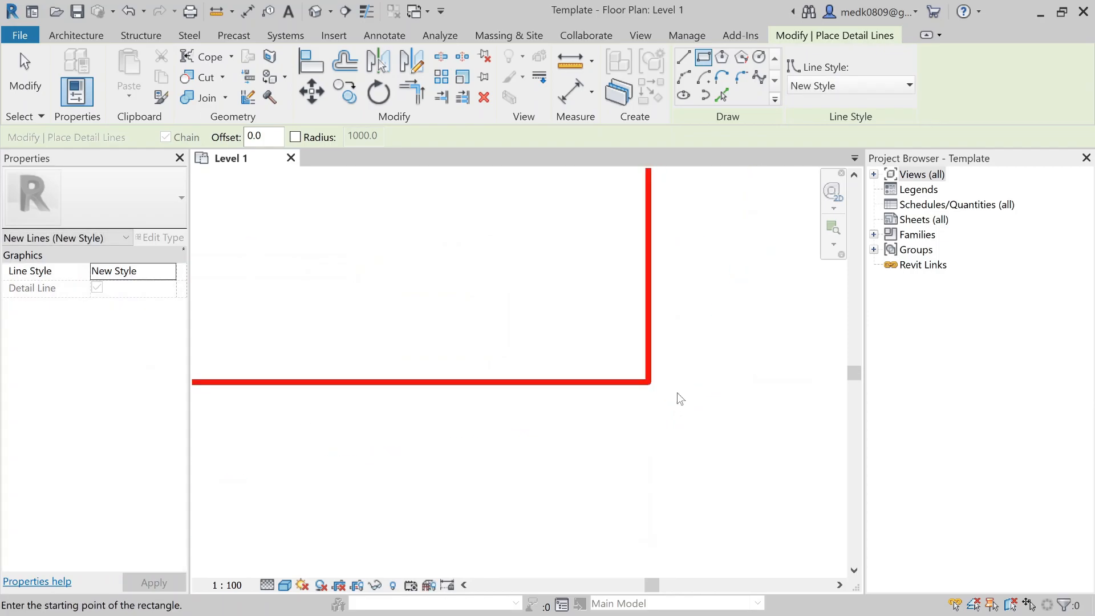
pyautogui.press('Escape')
pyautogui.press('Escape')
pyautogui.scroll(-5, 678, 394)
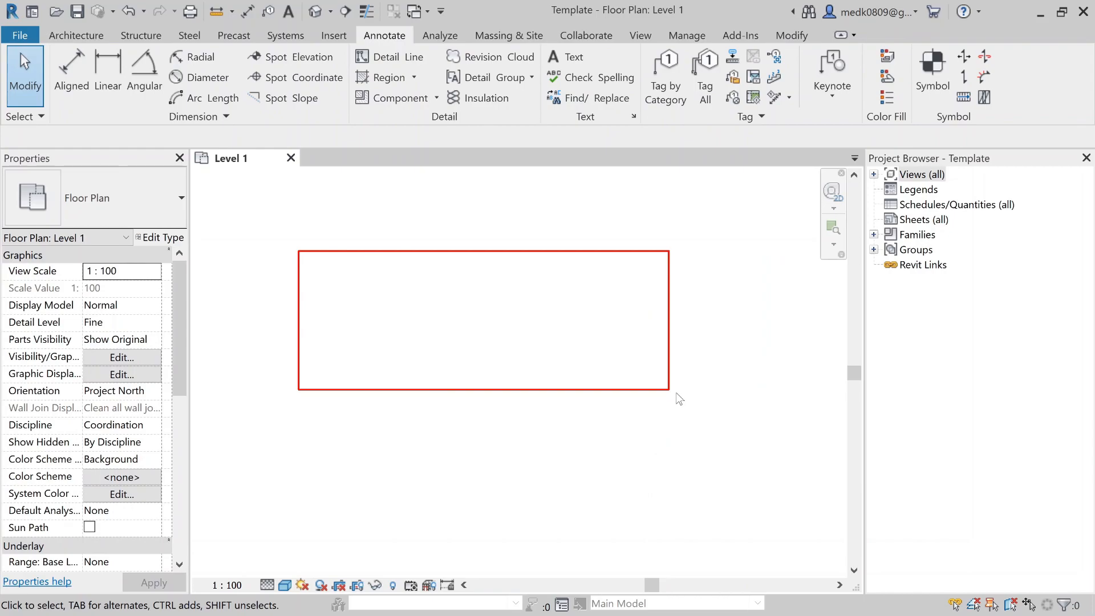
# Step: Examine the thickness of the rectangle's lines up close and open the Line Weights settings
pyautogui.scroll(2, 677, 392)
pyautogui.scroll(1, 662, 387)
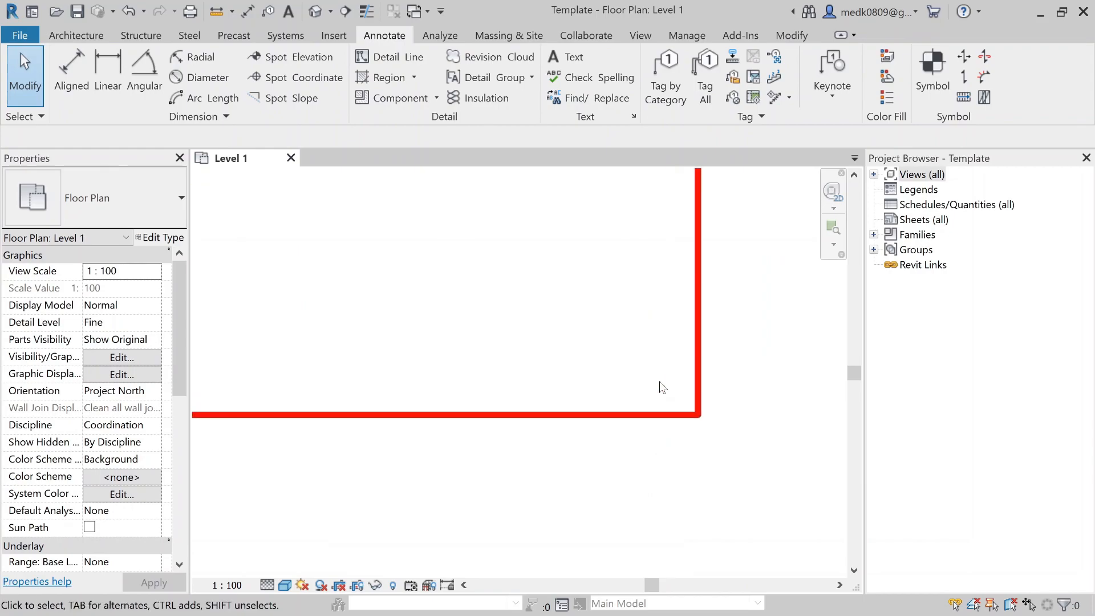
pyautogui.scroll(-3, 661, 388)
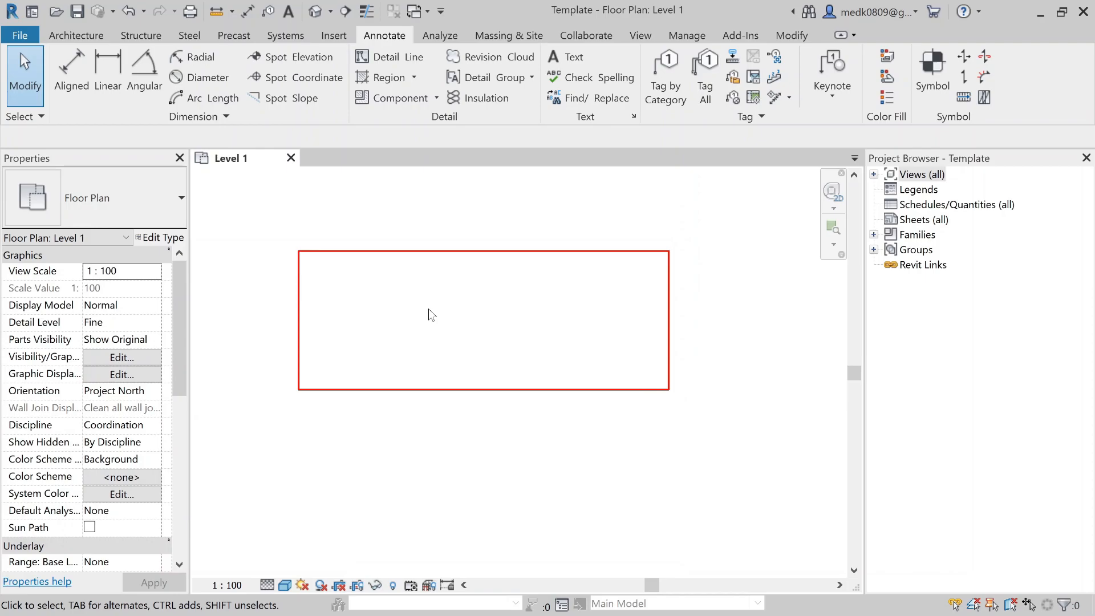
pyautogui.click(699, 39)
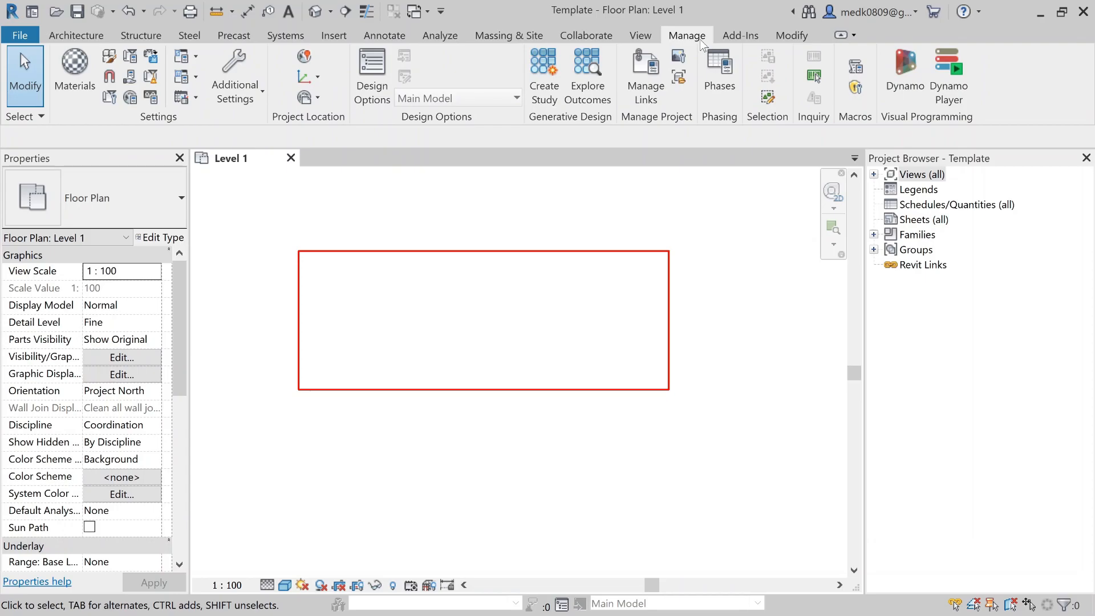
pyautogui.click(235, 78)
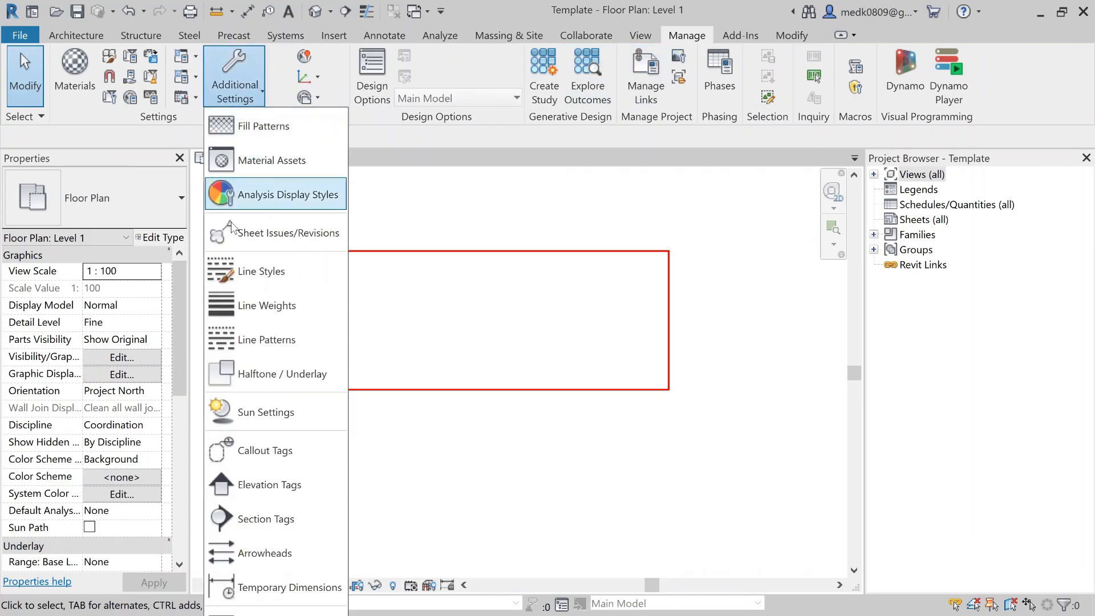
pyautogui.click(256, 307)
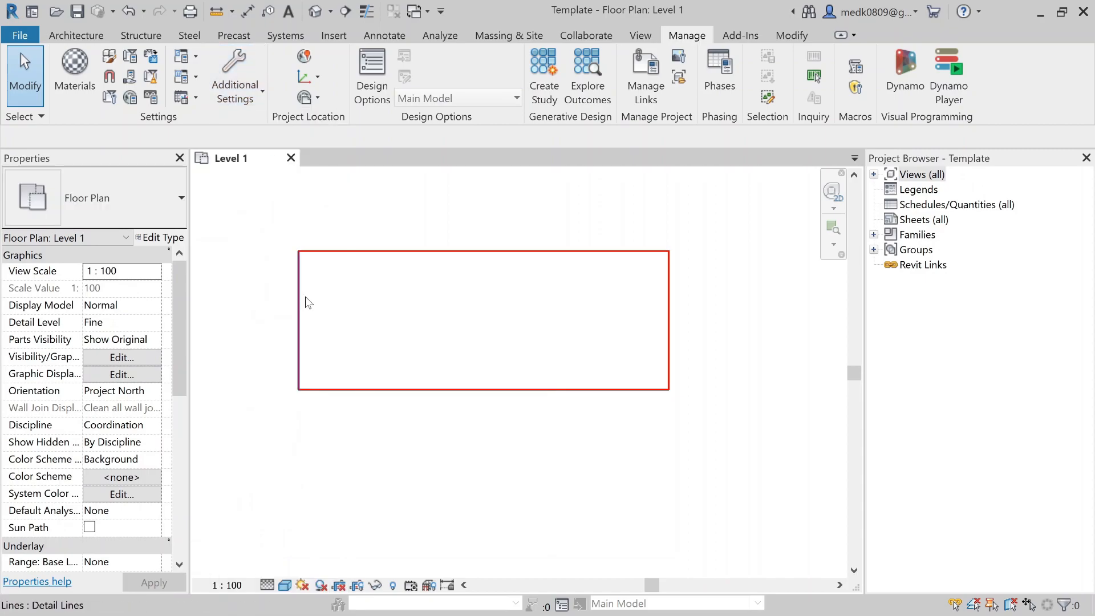
pyautogui.scroll(2, 305, 301)
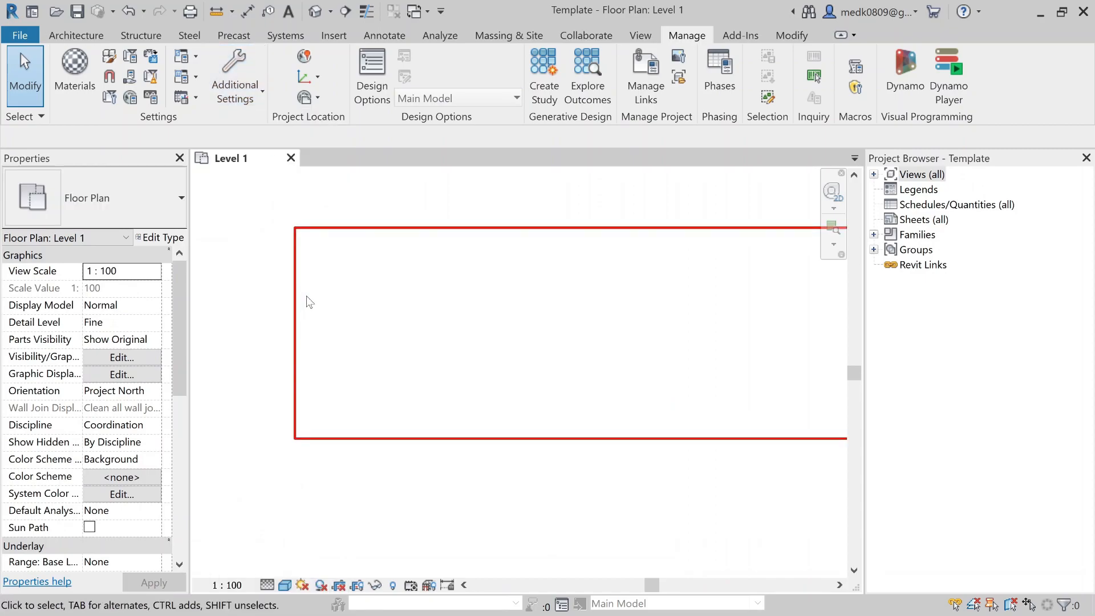
# Step: Review the line weight assigned to New Style in the Line Styles settings
pyautogui.click(243, 85)
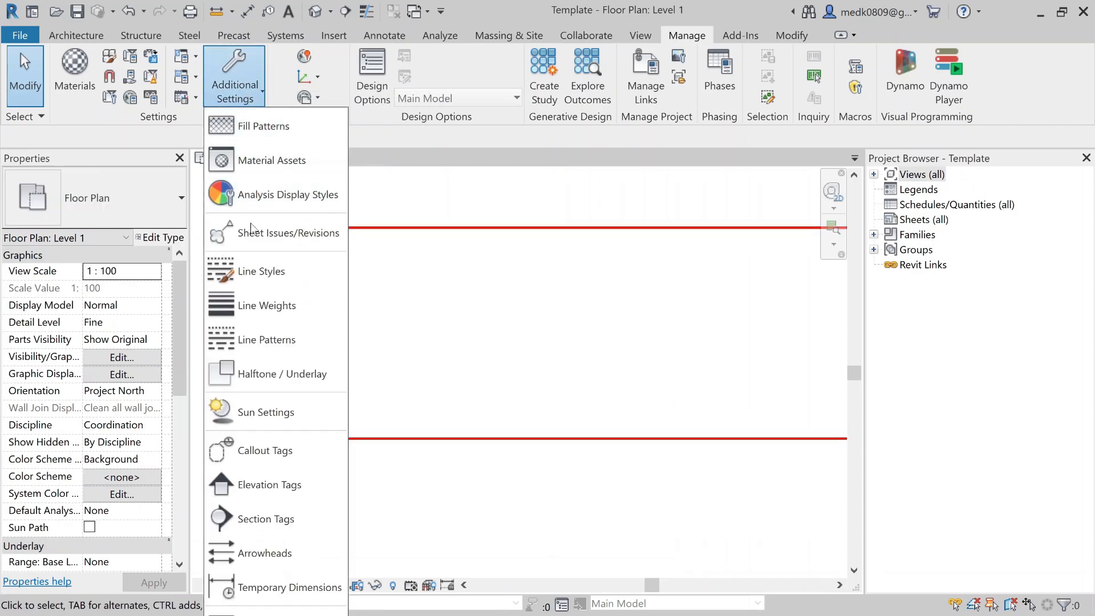
pyautogui.click(262, 272)
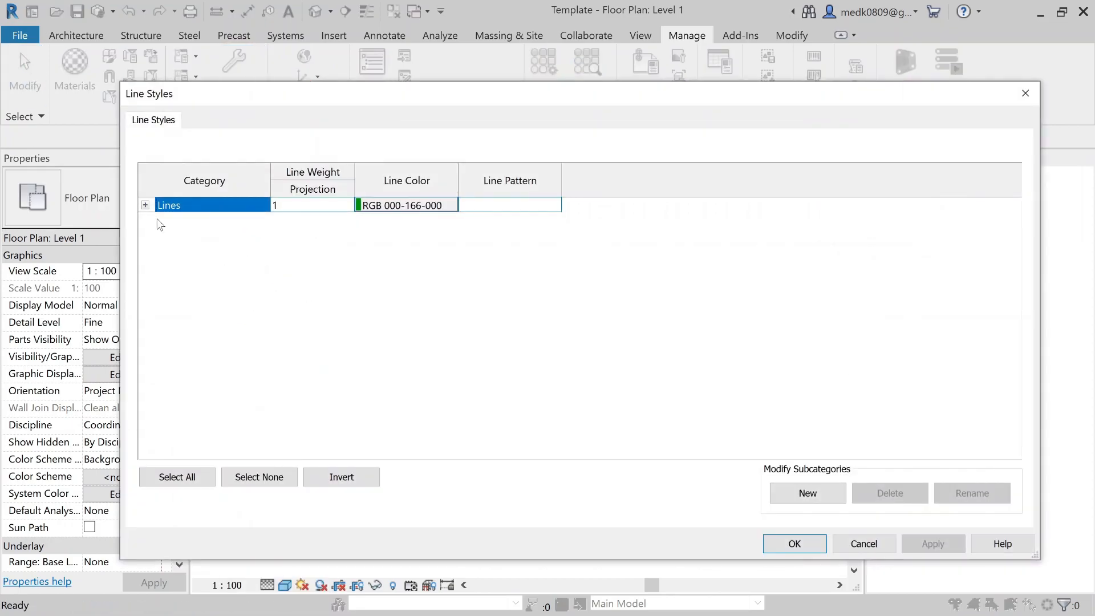
pyautogui.click(145, 205)
pyautogui.scroll(-2, 257, 369)
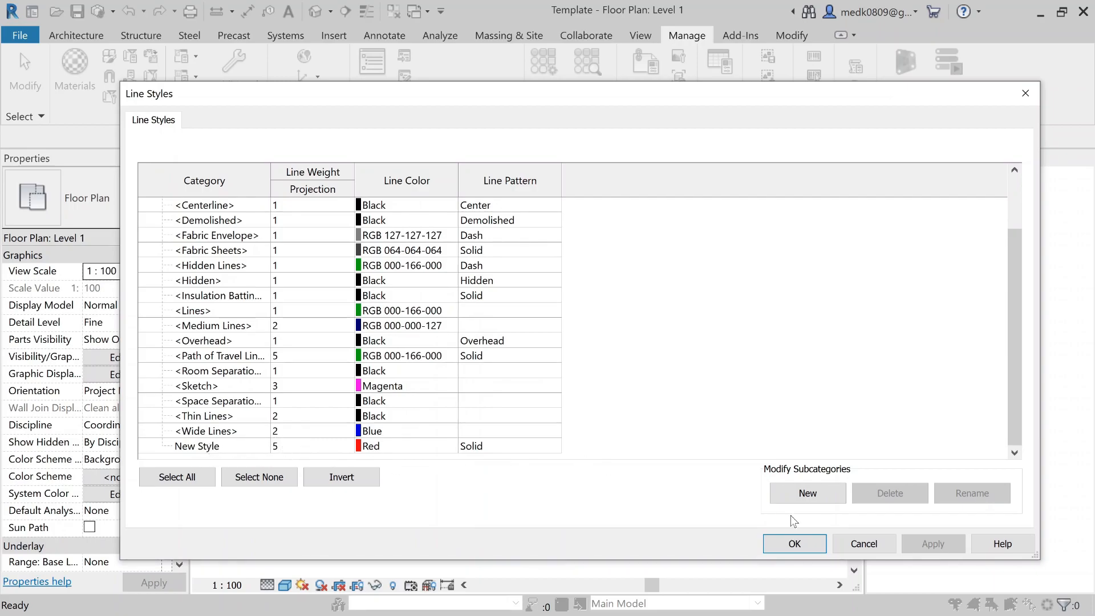
pyautogui.click(795, 543)
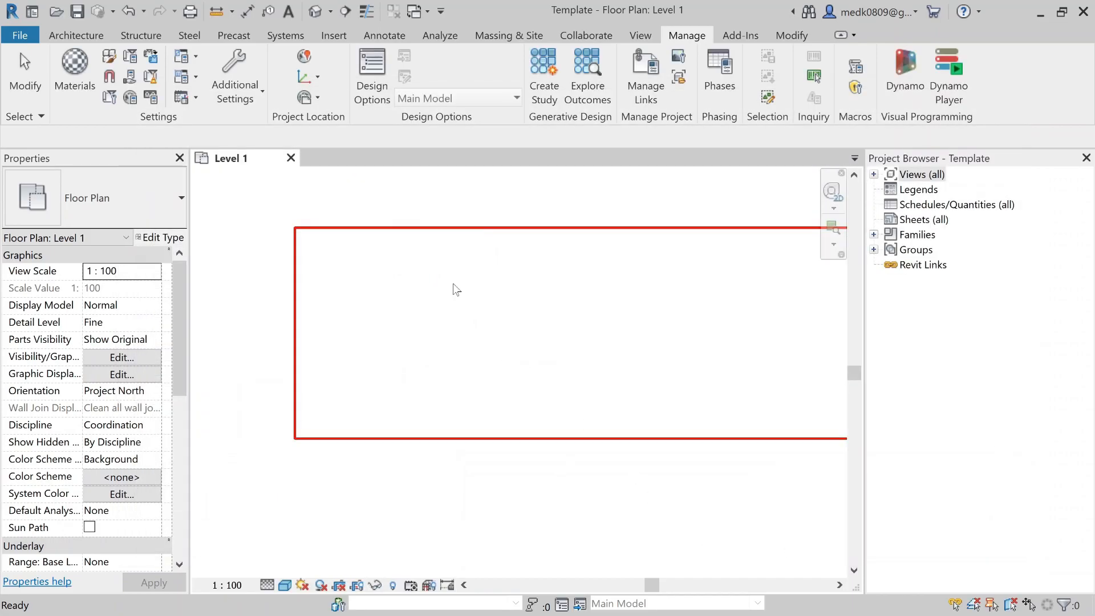
# Step: Set model line weight 5 at scale 1 : 100 to 1.5 mm in the Line Weights settings
pyautogui.scroll(3, 277, 231)
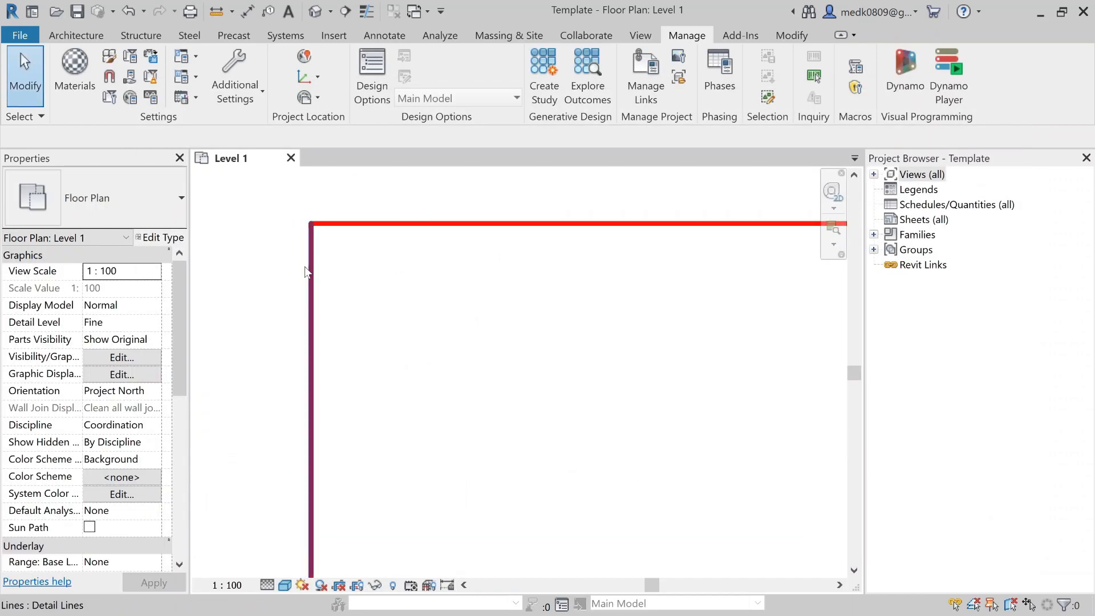
pyautogui.click(223, 83)
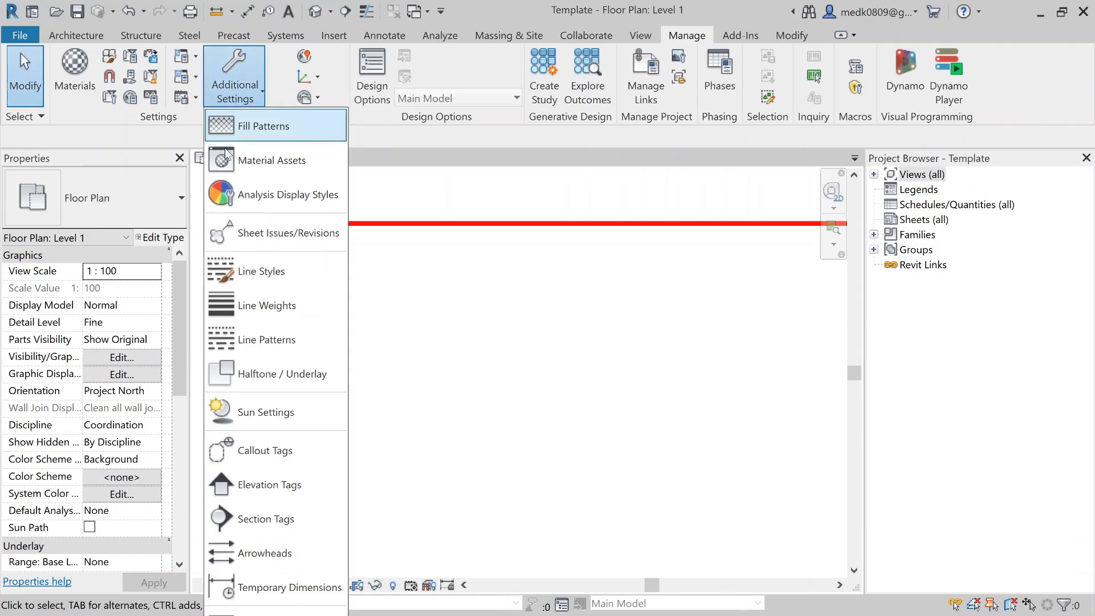
pyautogui.click(245, 313)
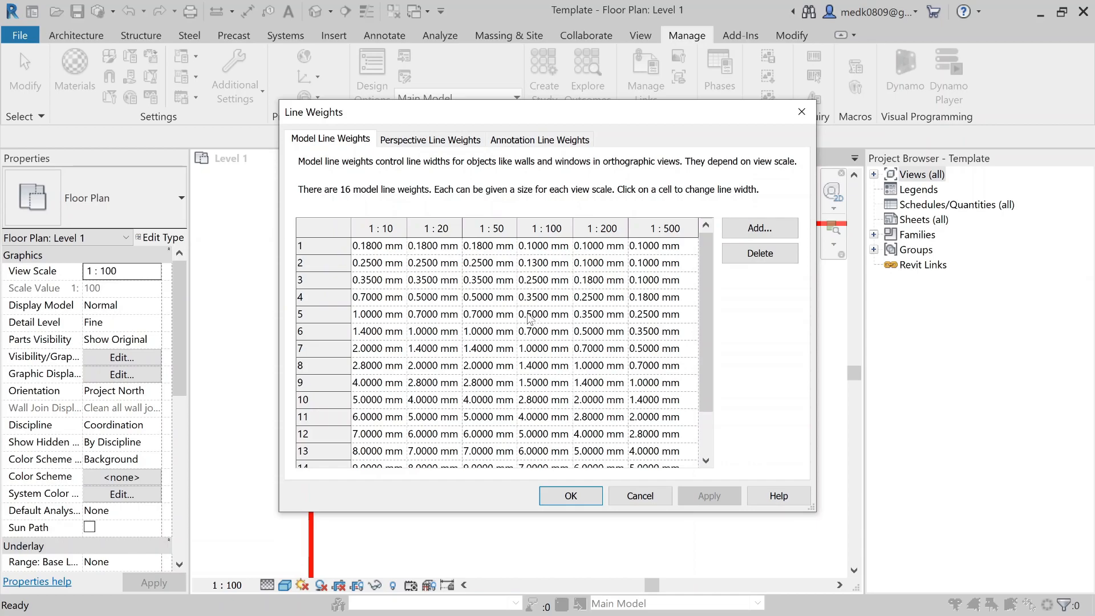
pyautogui.click(525, 313)
pyautogui.press('Delete')
pyautogui.write('1')
pyautogui.click(597, 501)
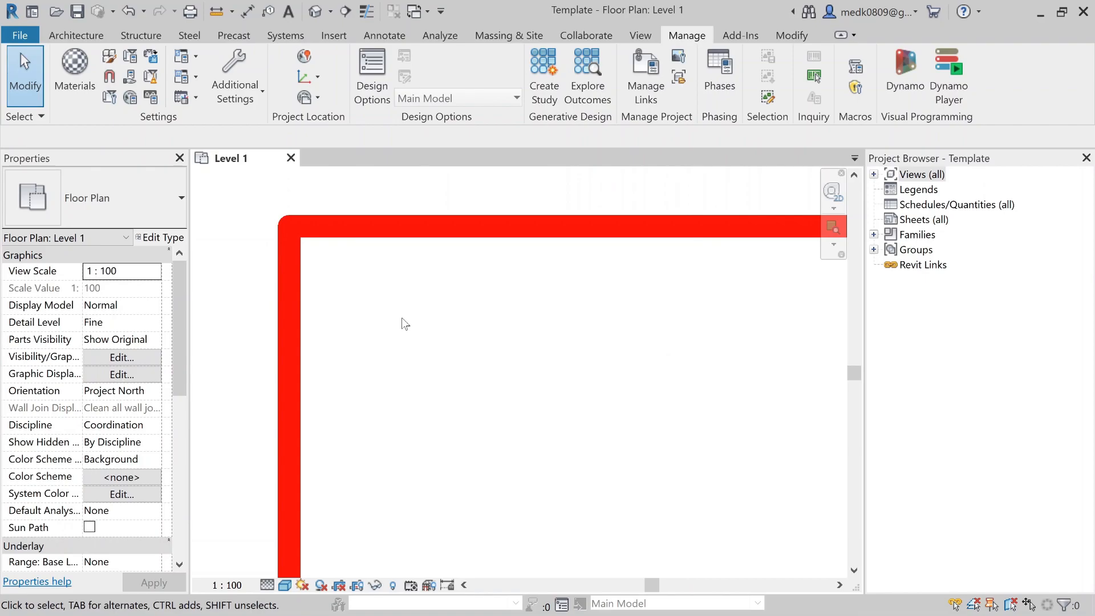
# Step: Return model line weight 5 at scale 1 : 100 to 0.5 mm in the Line Weights settings
pyautogui.scroll(-2, 405, 324)
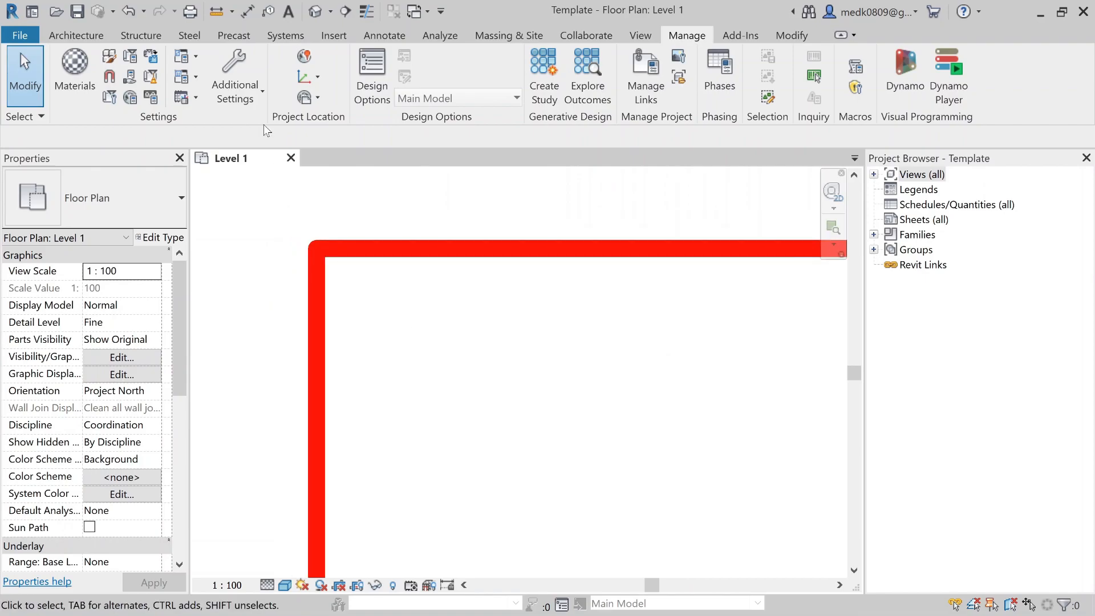
pyautogui.click(239, 94)
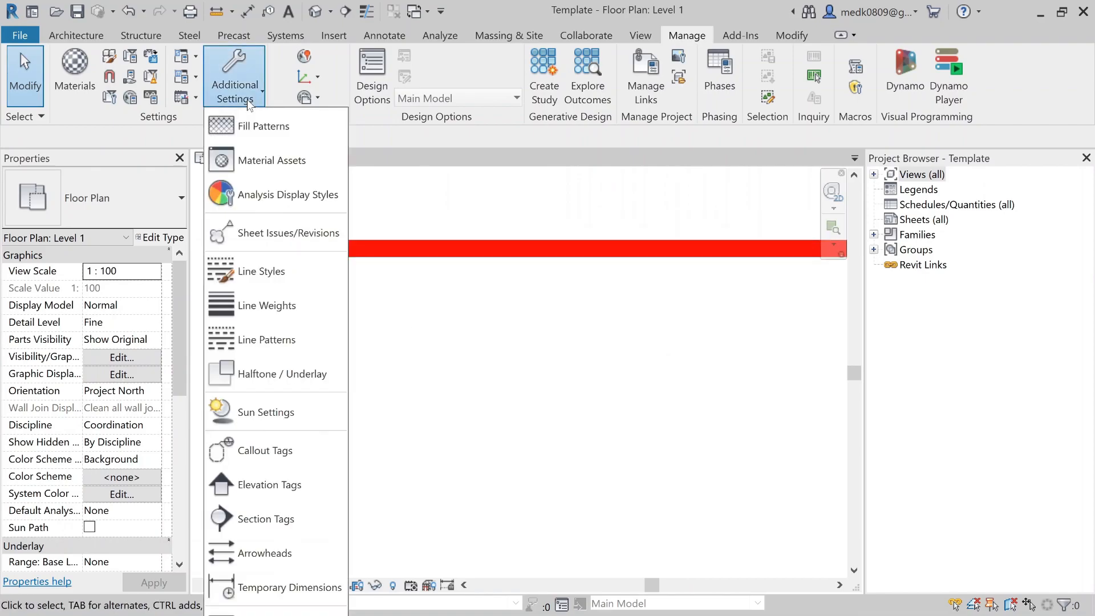
pyautogui.click(250, 303)
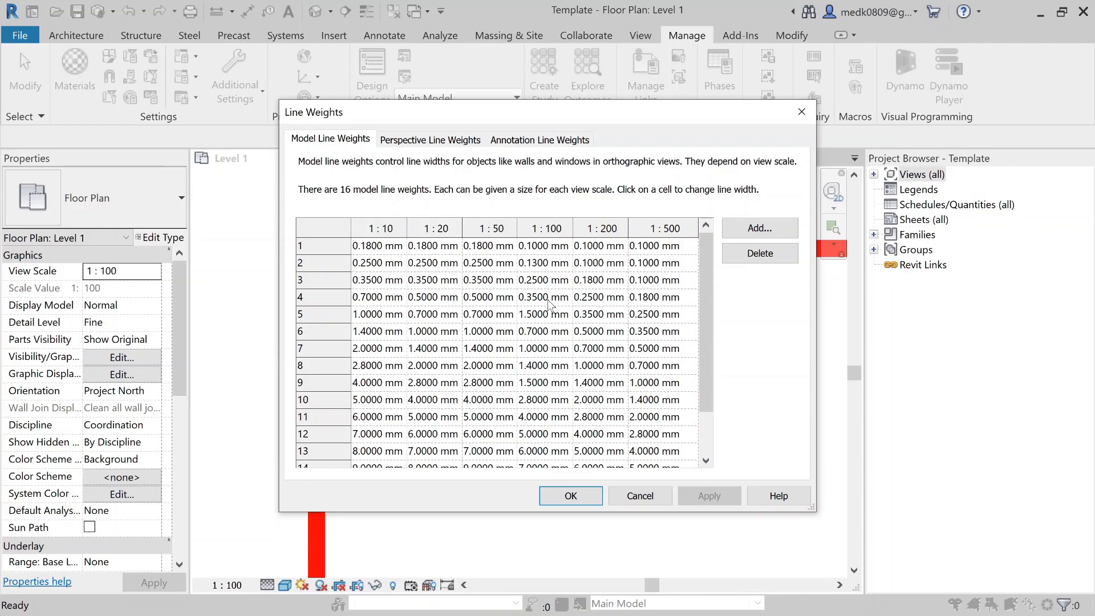
pyautogui.click(527, 314)
pyautogui.press('Delete')
pyautogui.write('0')
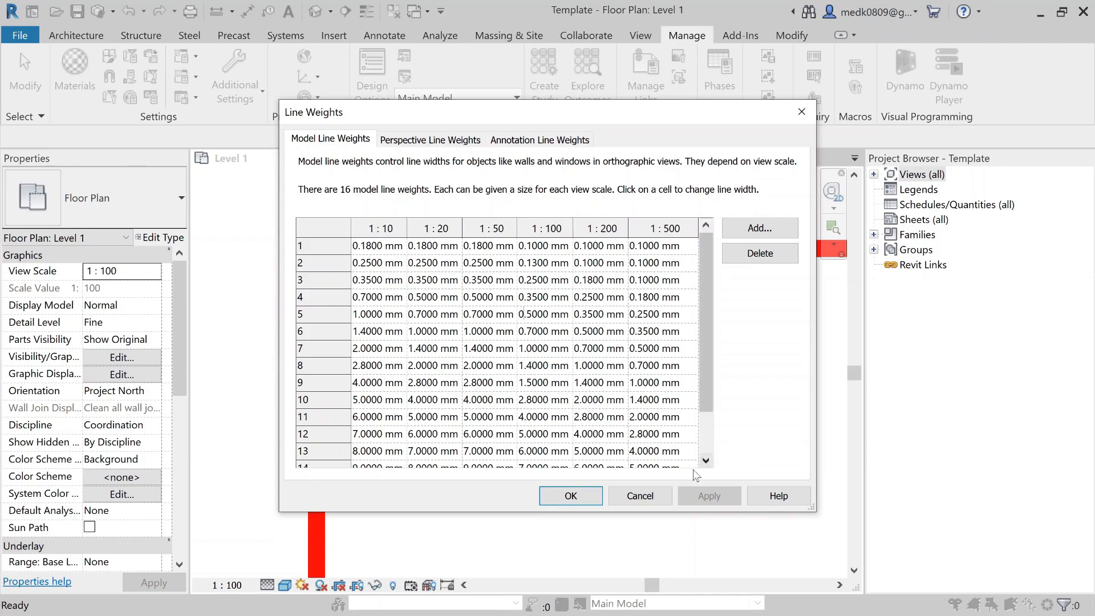
pyautogui.click(570, 496)
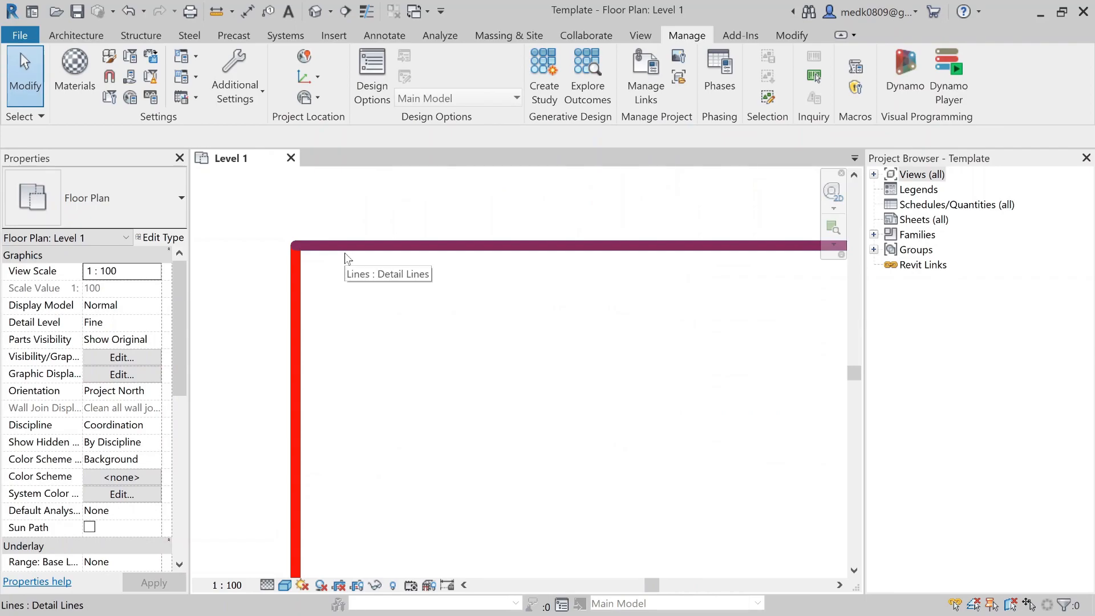
# Step: Start a new line pattern in the Line Patterns settings and name it New Pattern
pyautogui.scroll(4, 321, 261)
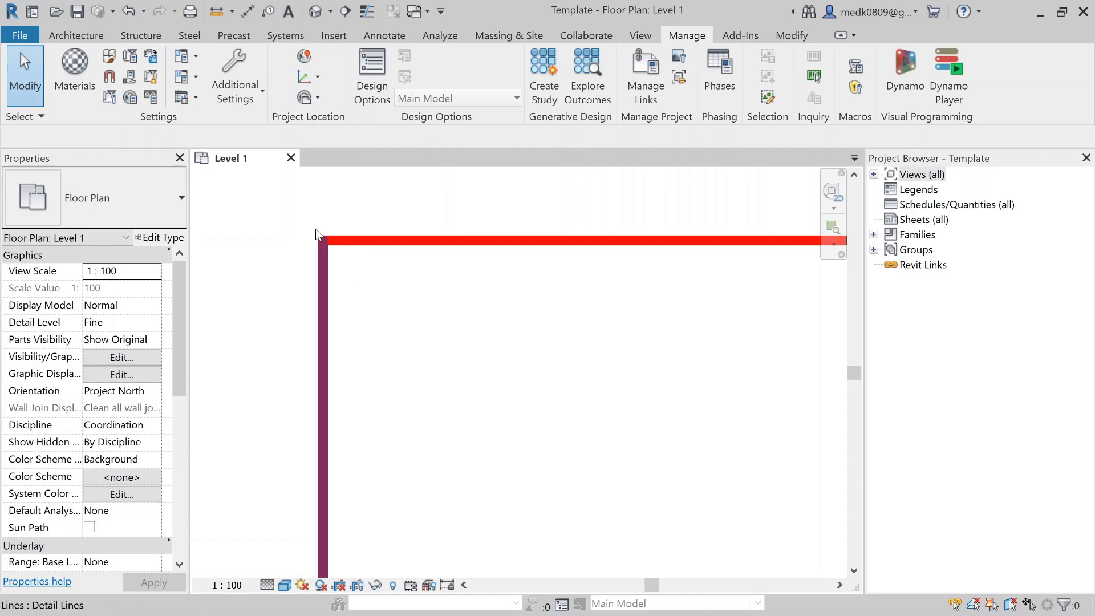
pyautogui.click(247, 70)
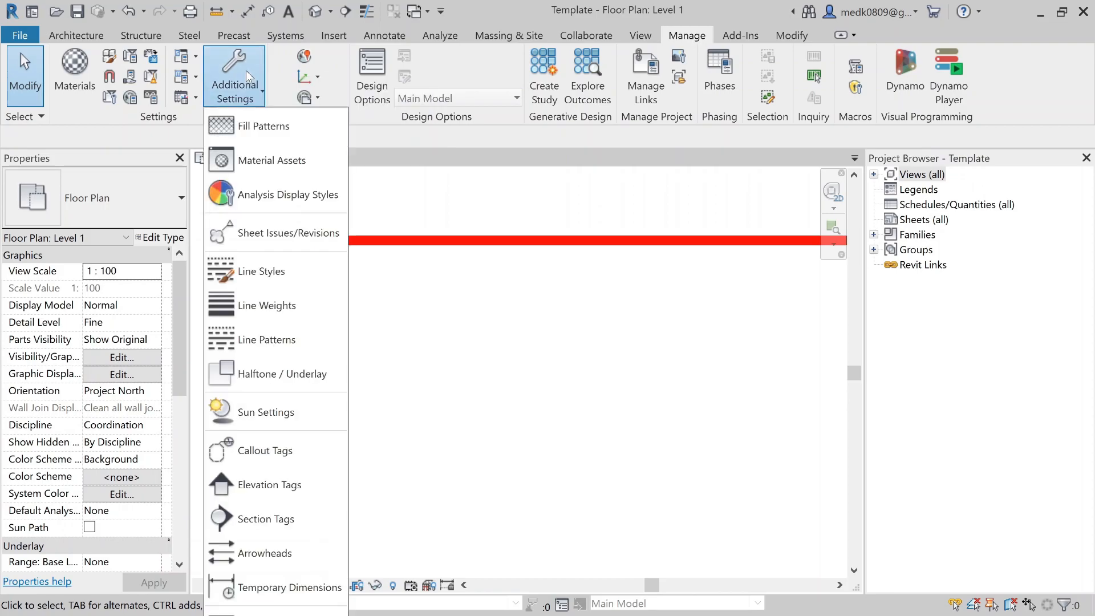
pyautogui.click(265, 339)
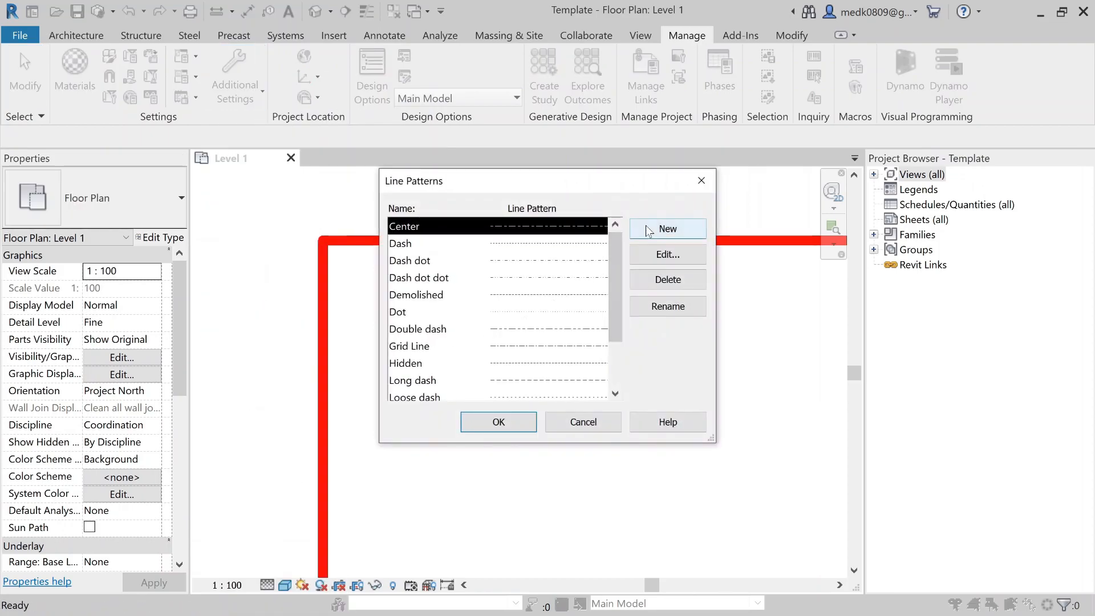
pyautogui.click(649, 231)
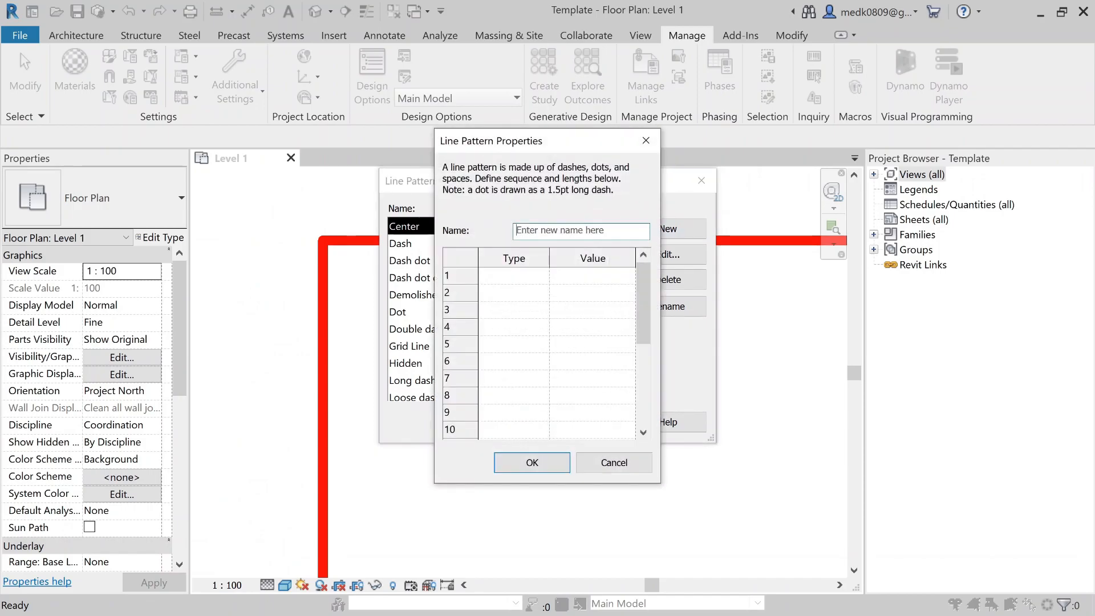
pyautogui.click(580, 231)
pyautogui.write('New Pattern')
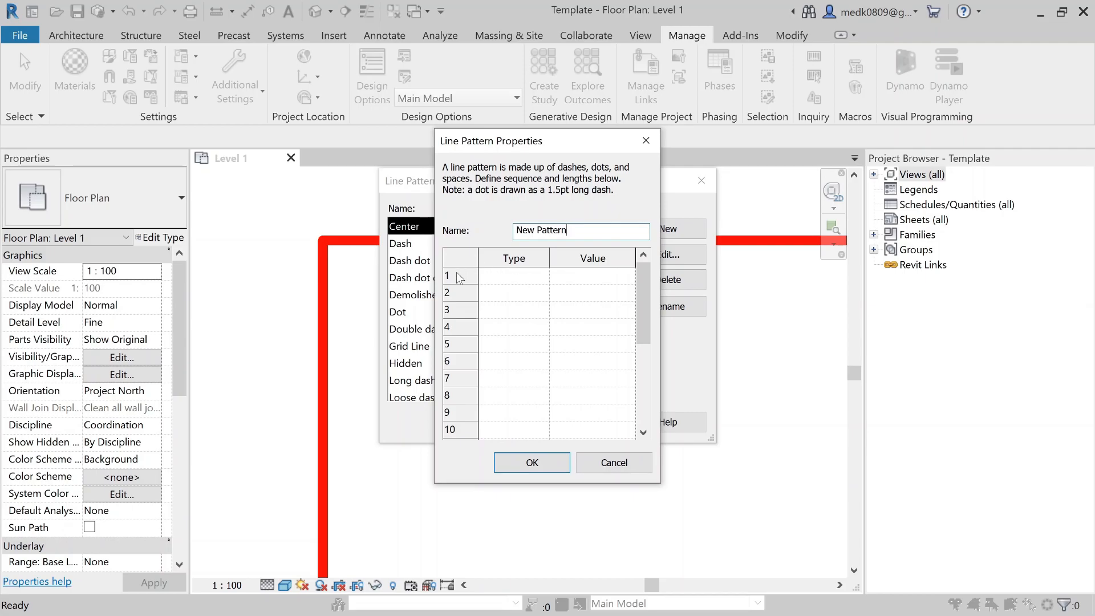
# Step: Define the first two segments of New Pattern as a 5 mm dash followed by a 5 mm space
pyautogui.click(542, 279)
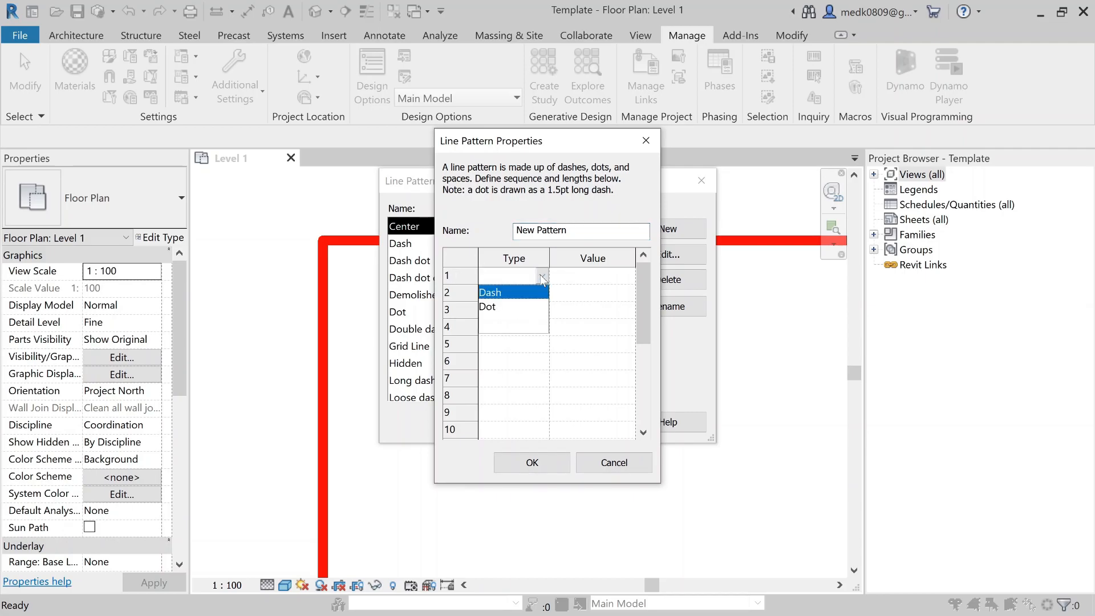
pyautogui.click(506, 294)
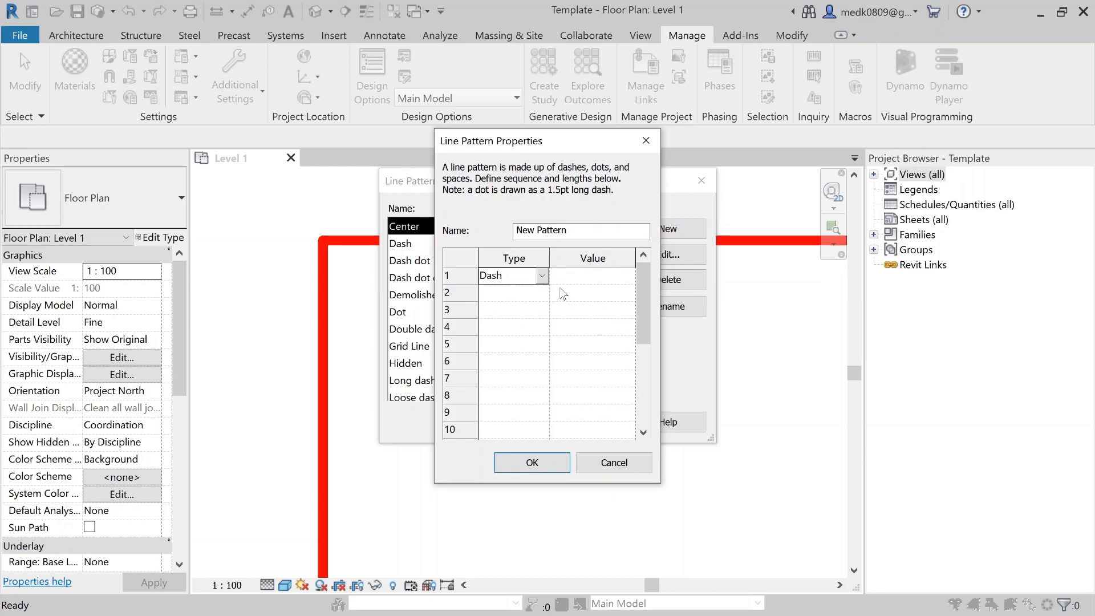
pyautogui.click(573, 279)
pyautogui.write('5')
pyautogui.click(541, 292)
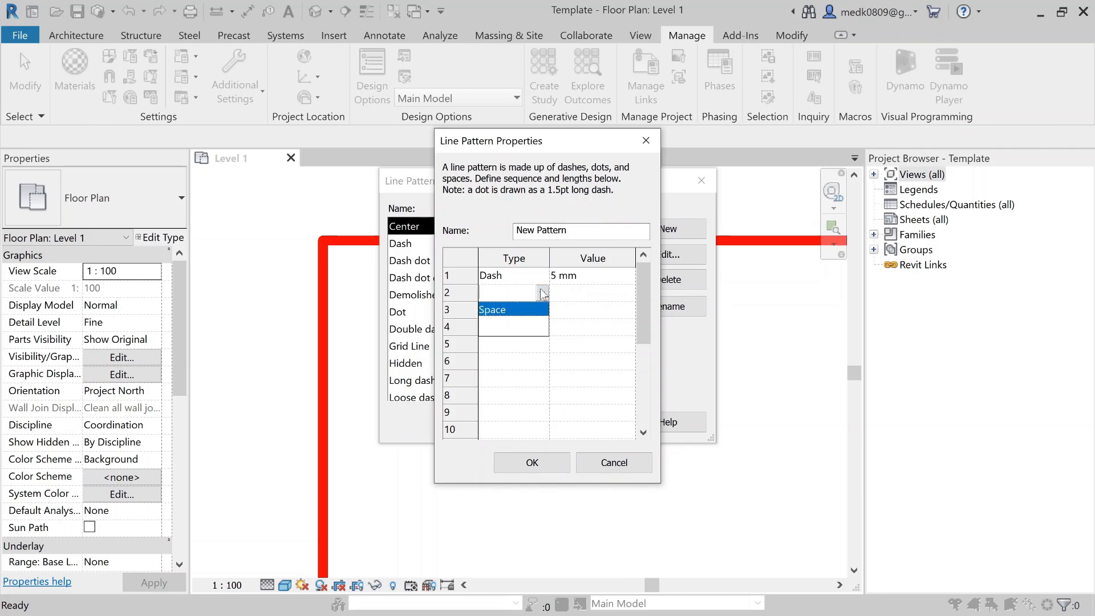
pyautogui.click(513, 310)
pyautogui.click(571, 299)
pyautogui.write('5')
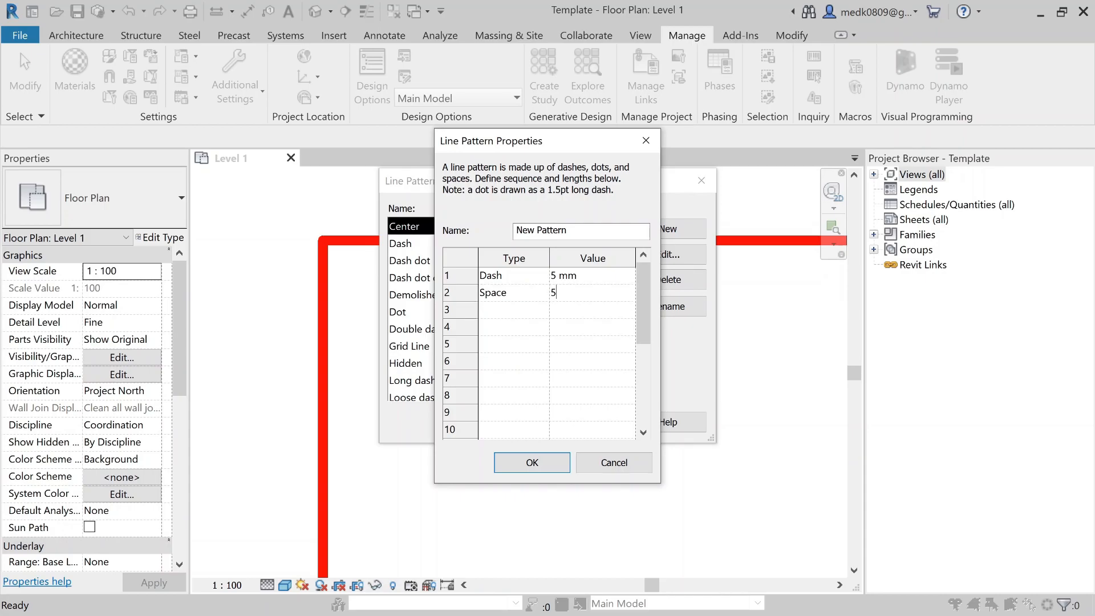
# Step: Add a dot and a 5 mm space to New Pattern's sequence and save the line pattern
pyautogui.click(530, 313)
pyautogui.click(540, 310)
pyautogui.click(494, 344)
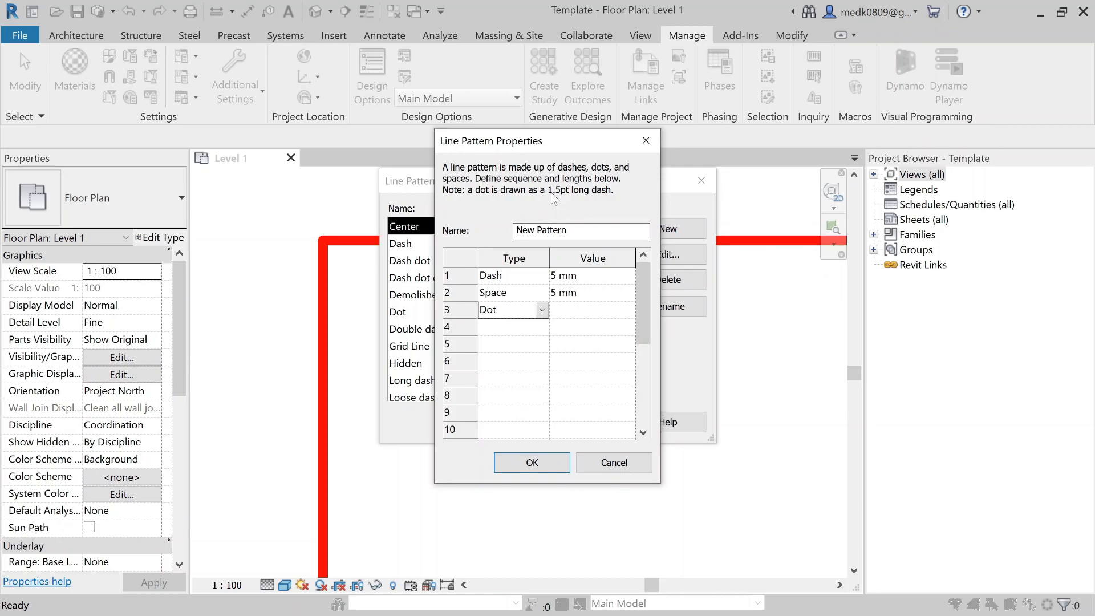
pyautogui.click(543, 327)
pyautogui.click(518, 343)
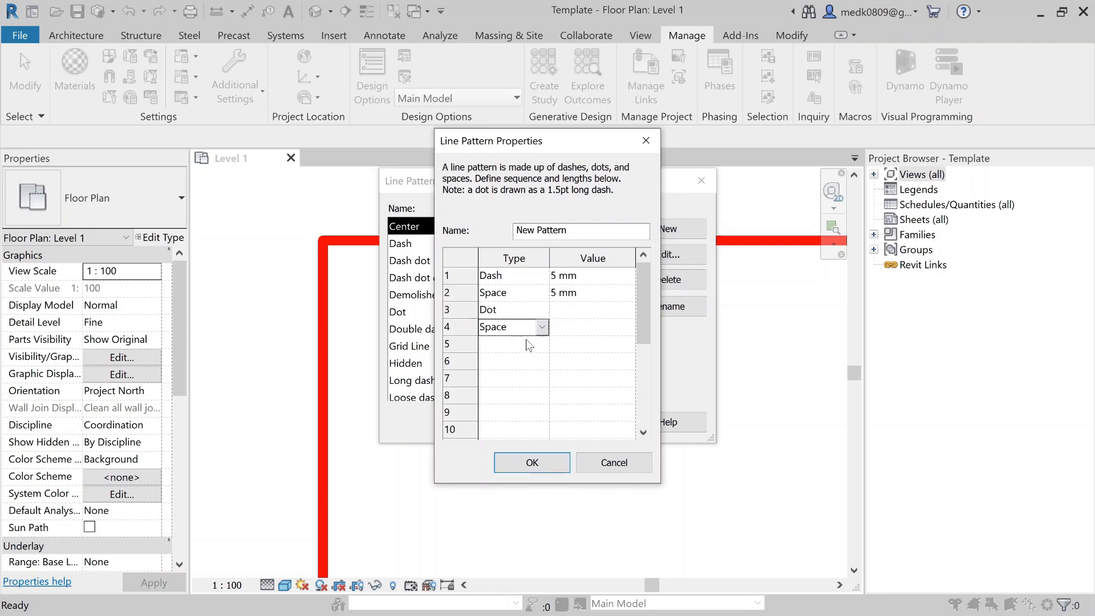
pyautogui.click(558, 332)
pyautogui.write('5')
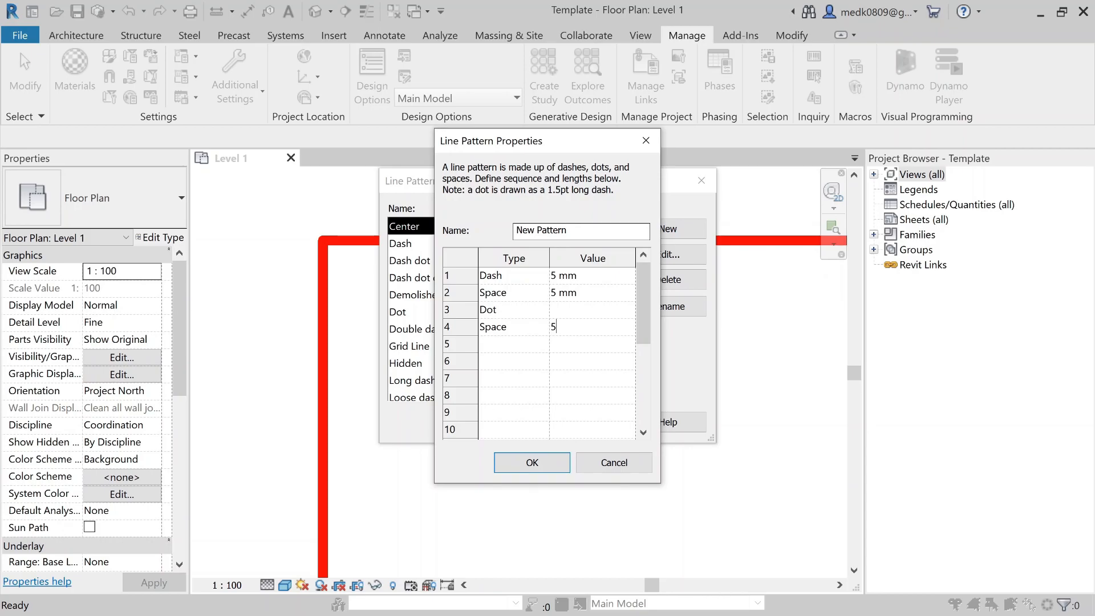
pyautogui.click(558, 469)
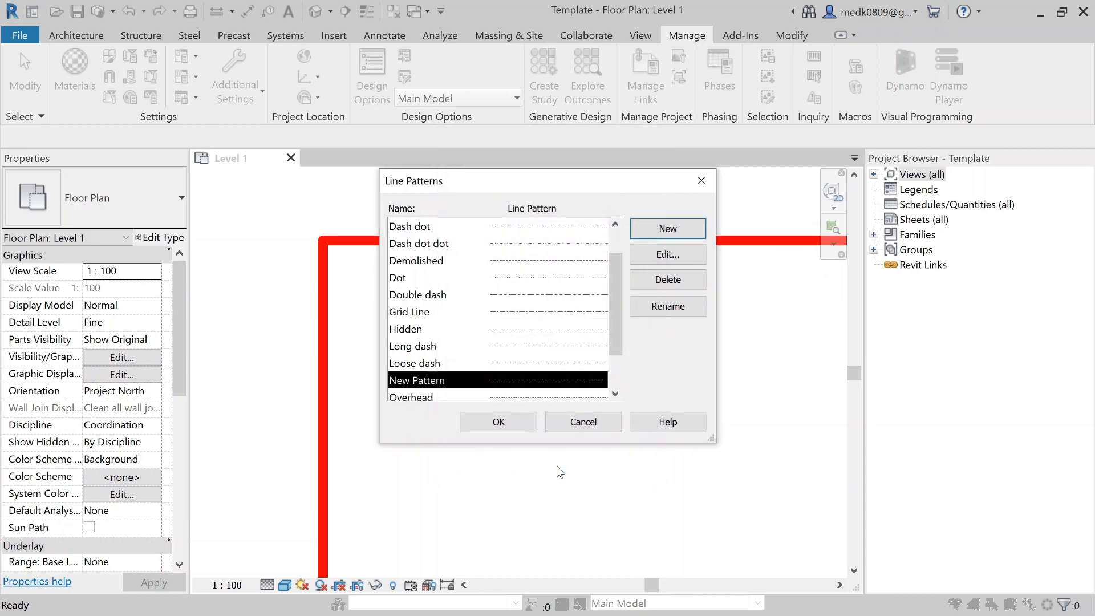
pyautogui.click(524, 428)
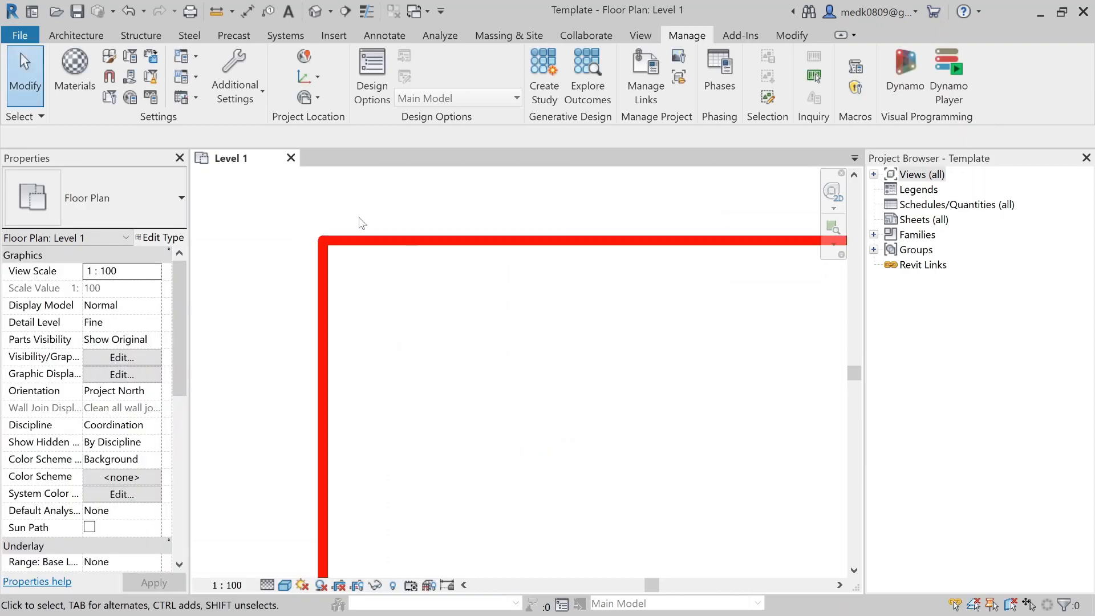
# Step: Assign New Pattern as the line pattern of New Style in the Line Styles settings and apply it
pyautogui.click(237, 94)
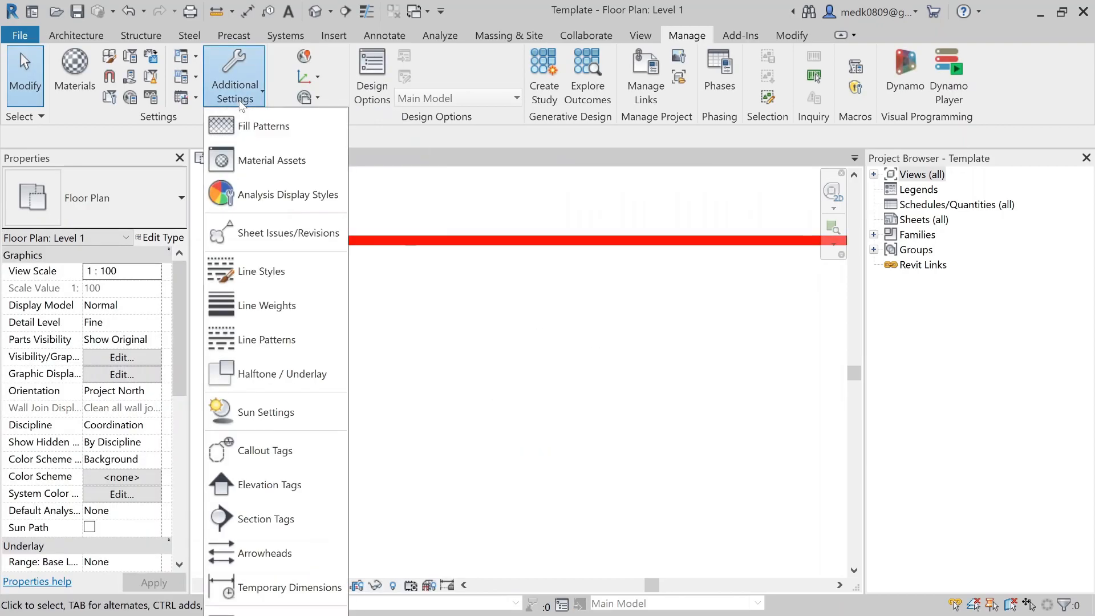
pyautogui.click(268, 272)
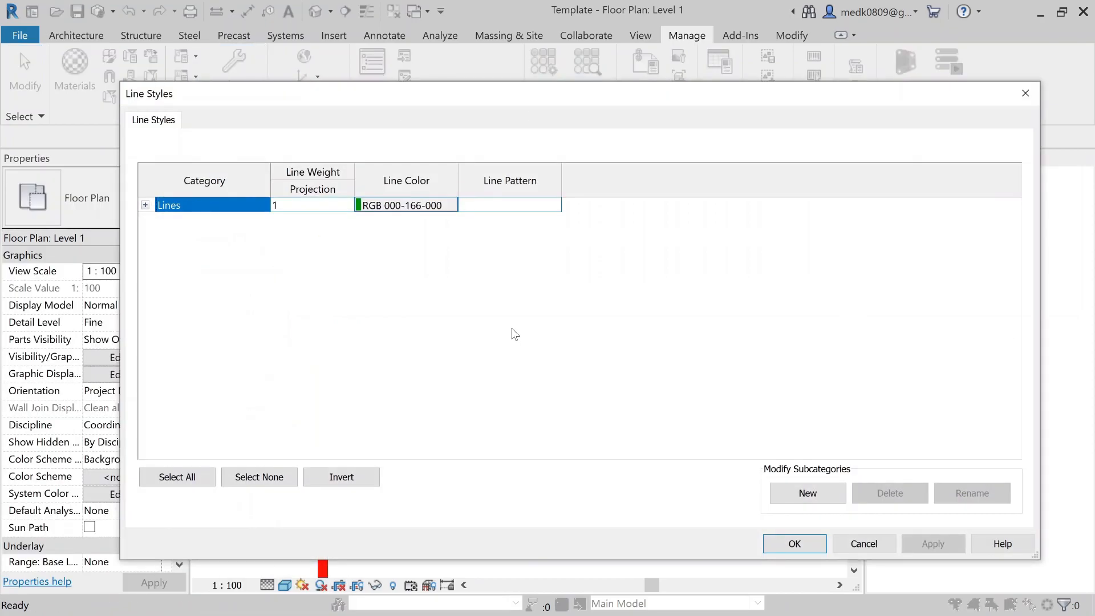
pyautogui.click(146, 204)
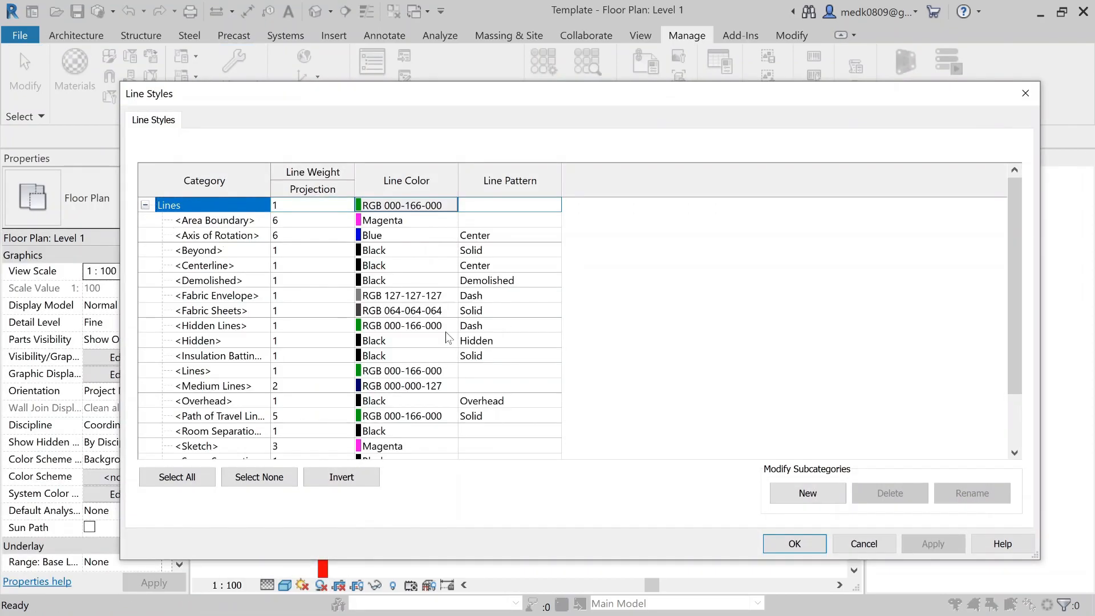
pyautogui.scroll(-2, 489, 348)
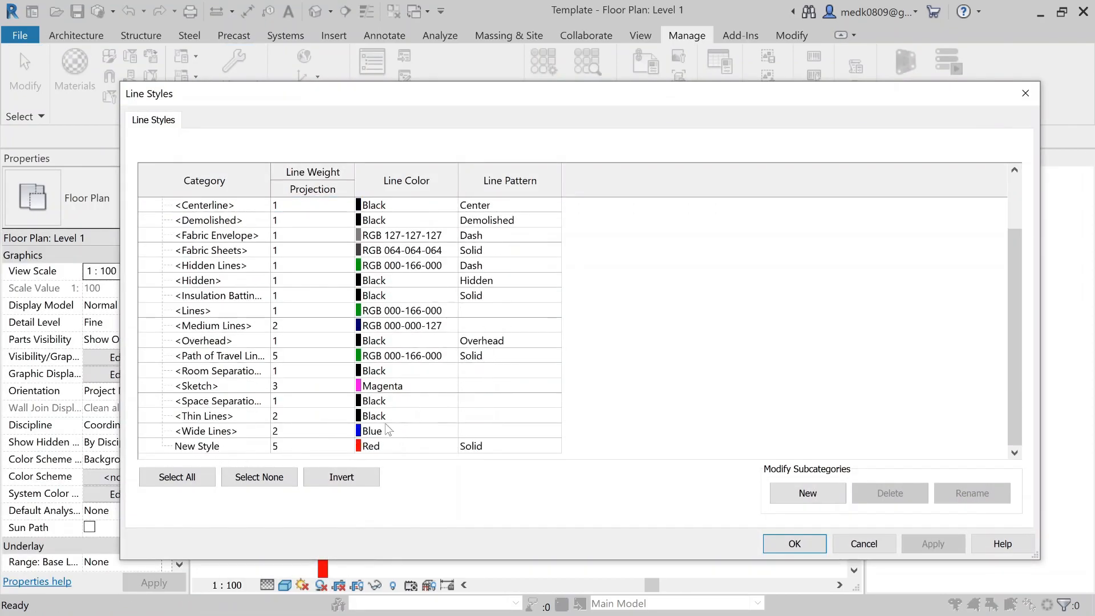
pyautogui.click(559, 449)
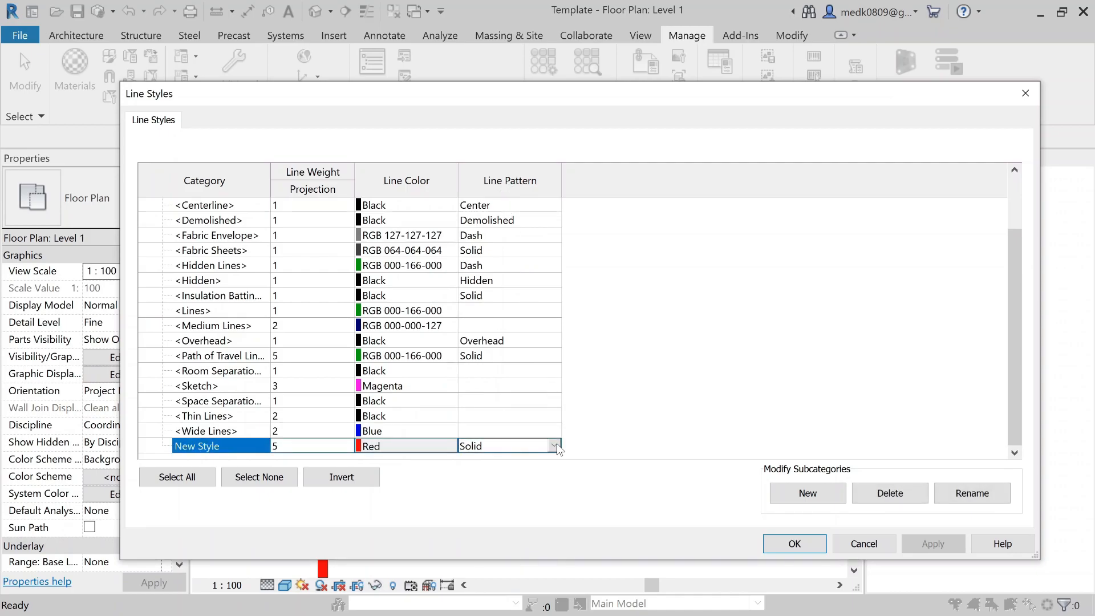
pyautogui.click(554, 446)
pyautogui.scroll(-3, 531, 479)
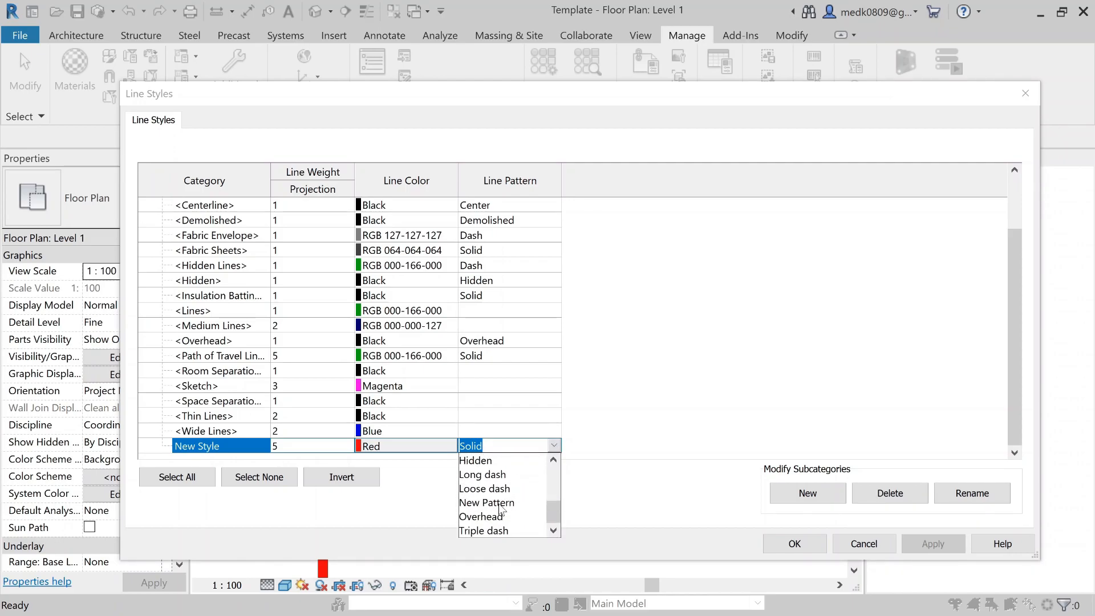
pyautogui.click(500, 504)
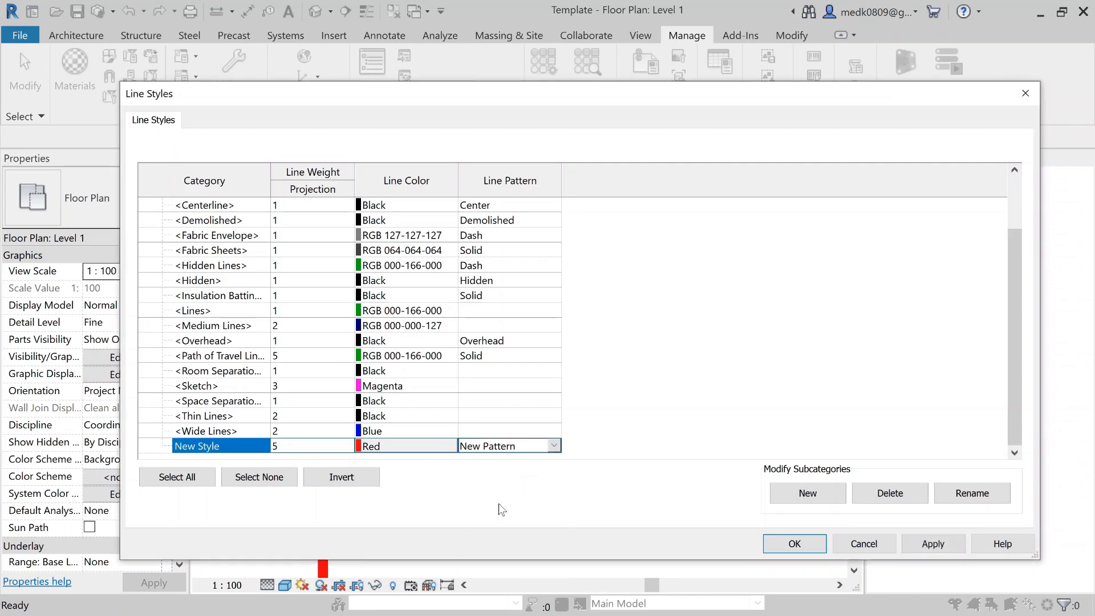
pyautogui.click(932, 544)
pyautogui.click(802, 542)
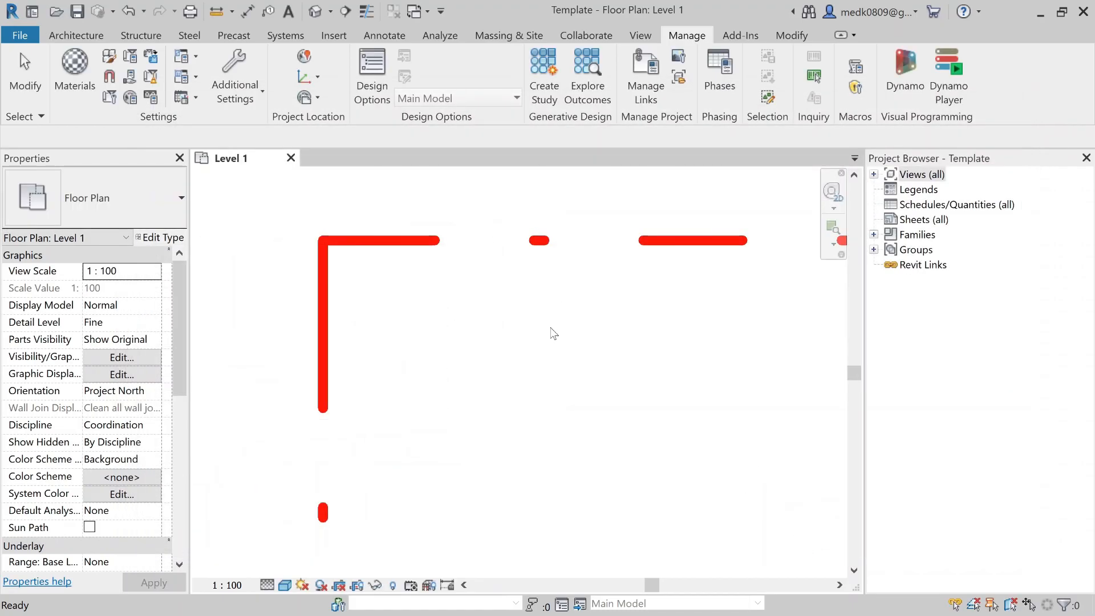
# Step: Examine the dash-dot pattern on the red rectangle in the Level 1 floor plan, both overall and close up
pyautogui.scroll(-4, 432, 287)
pyautogui.scroll(-2, 570, 351)
pyautogui.moveTo(617, 354); pyautogui.dragTo(474, 308, button='middle')
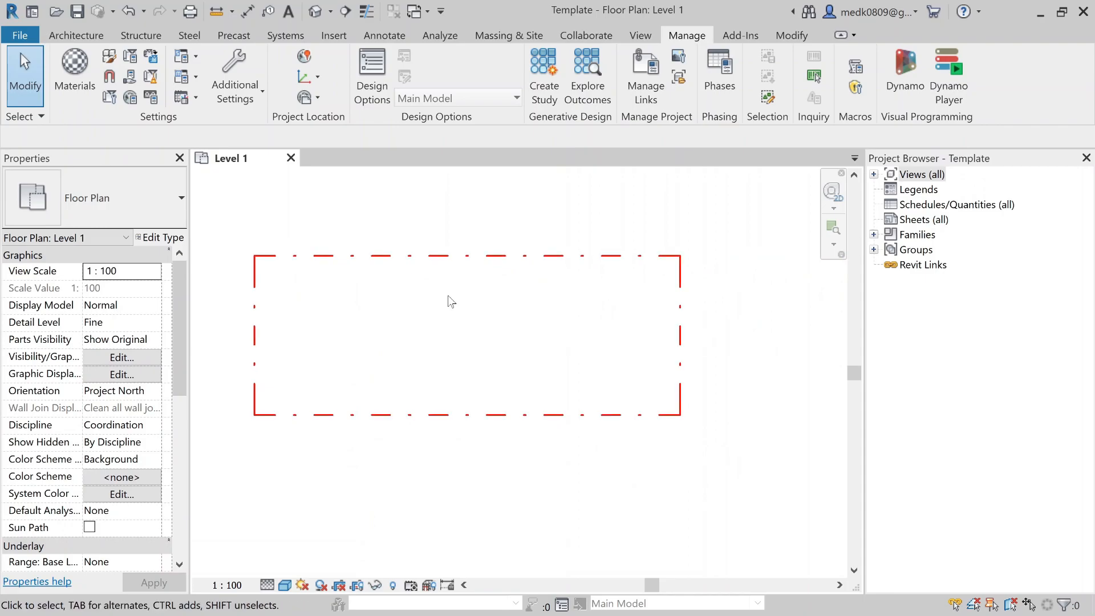
pyautogui.scroll(2, 413, 265)
pyautogui.scroll(-1, 514, 320)
pyautogui.scroll(-1, 513, 320)
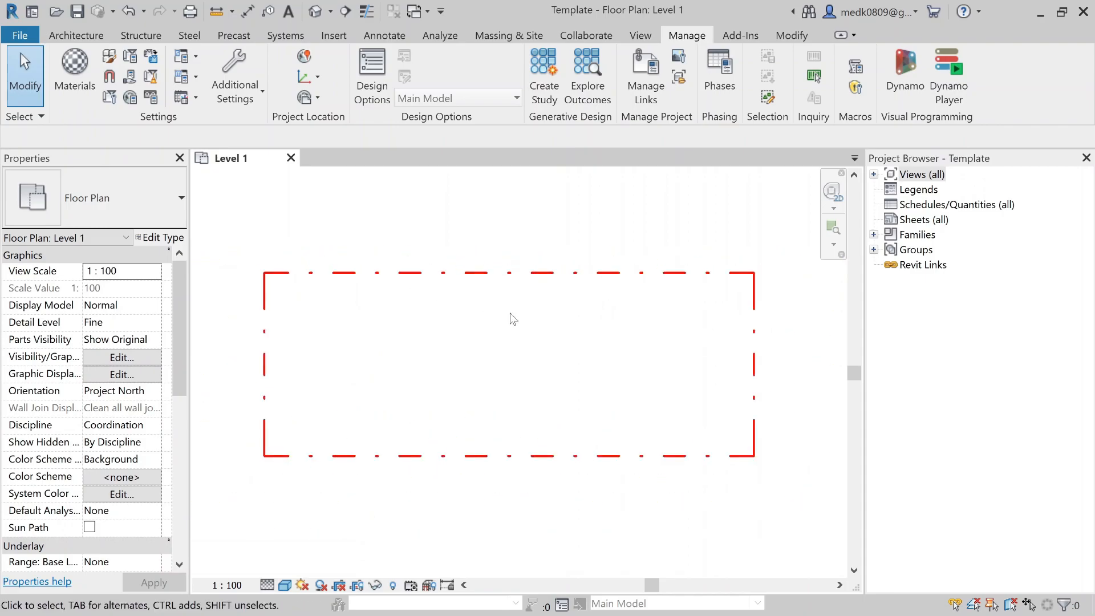
pyautogui.scroll(2, 372, 301)
pyautogui.moveTo(371, 301); pyautogui.dragTo(454, 285, button='middle')
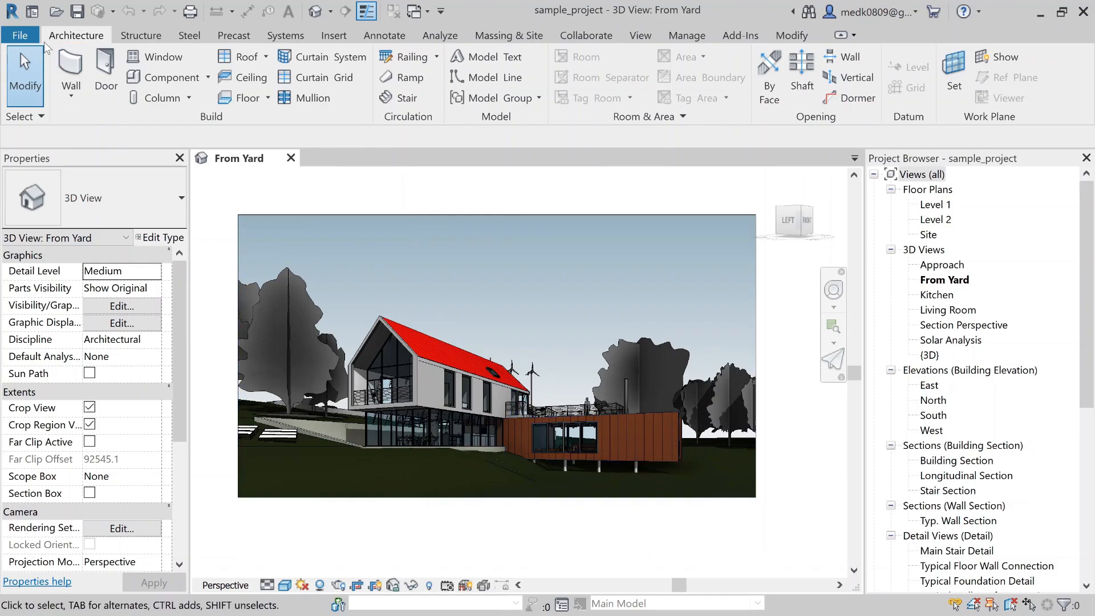
# Step: Create a DWG/DXF export setup named Setup 1 in the sample project's export options
pyautogui.click(23, 35)
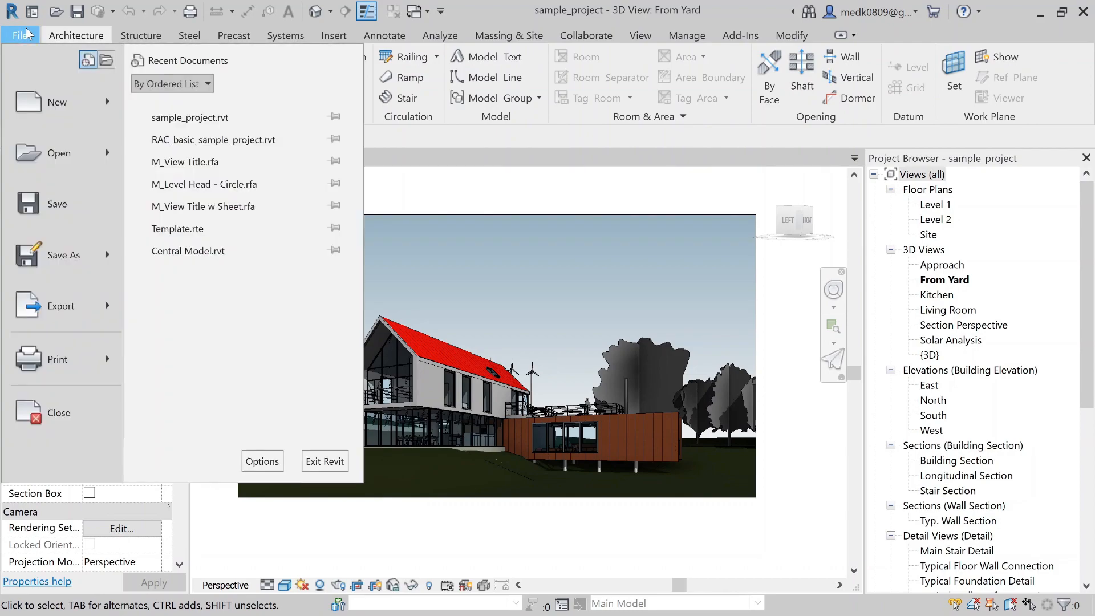
pyautogui.moveTo(81, 307)
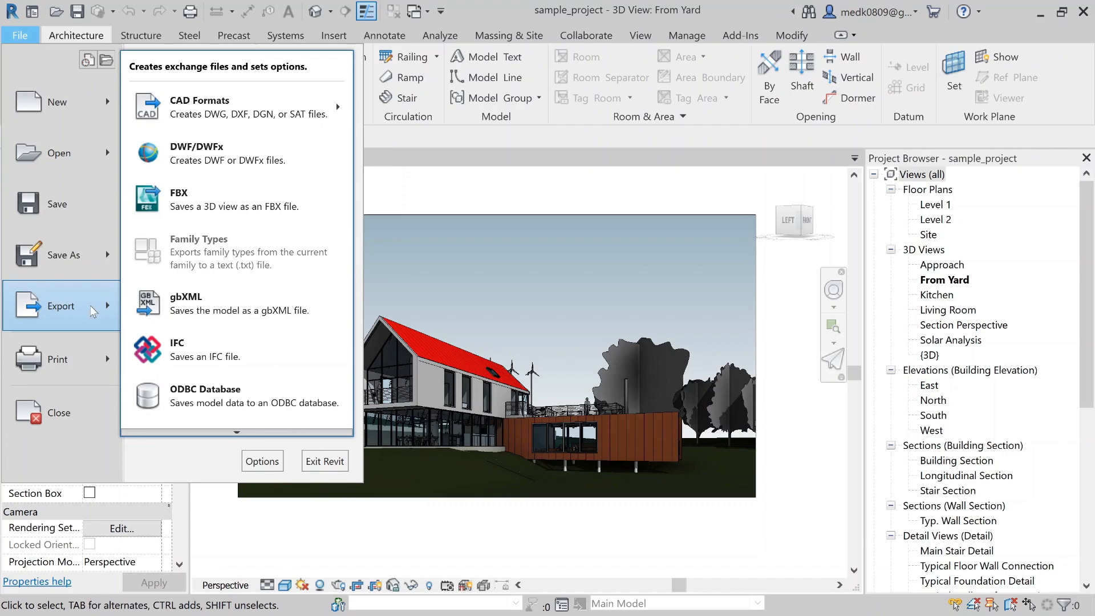
pyautogui.moveTo(244, 434)
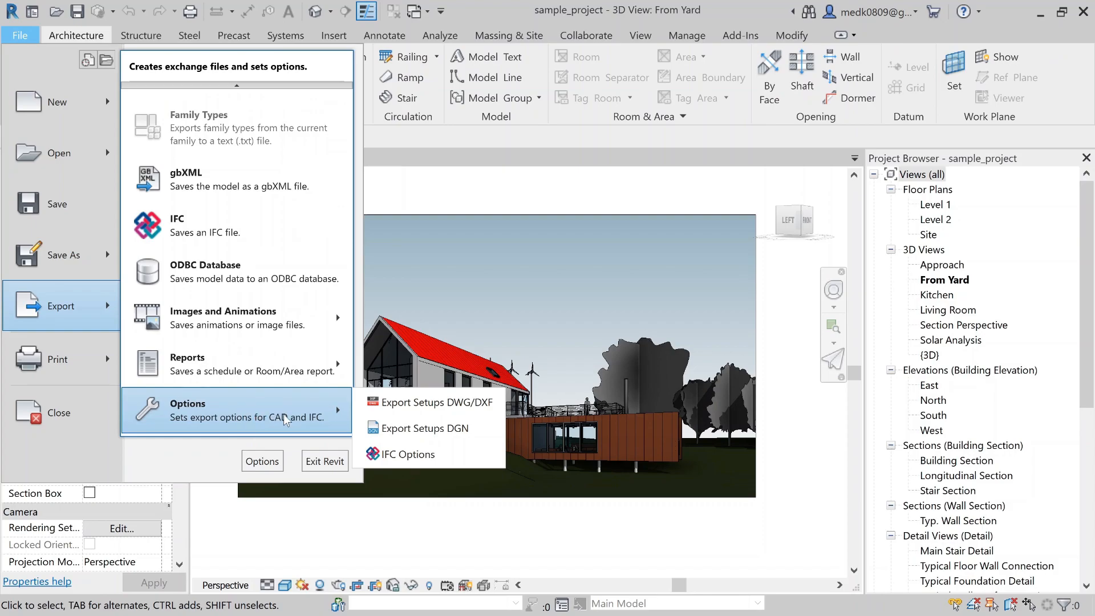
pyautogui.click(405, 403)
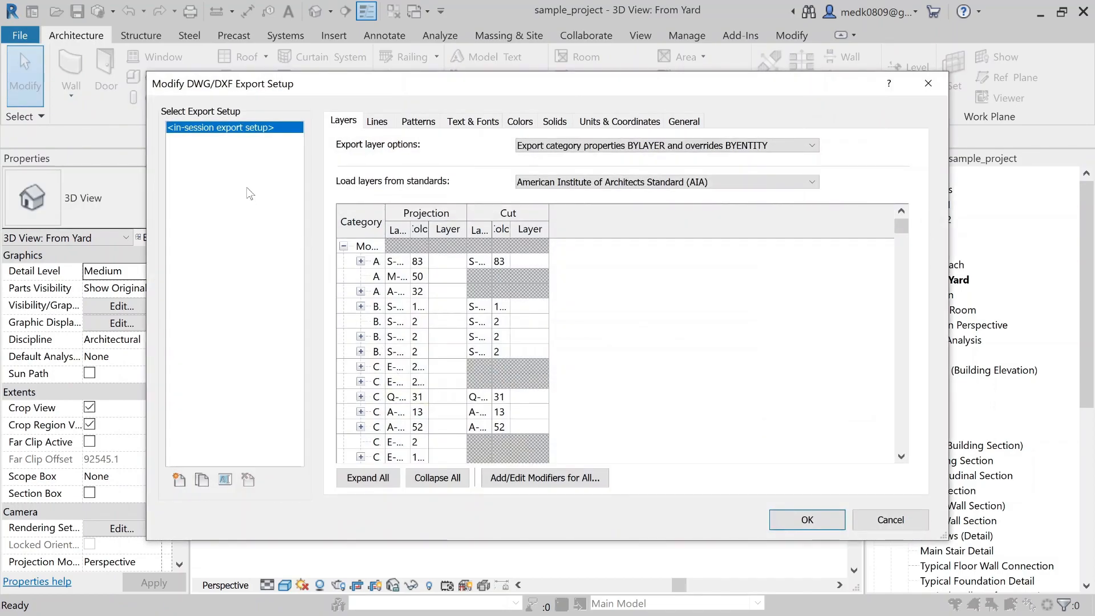
pyautogui.click(179, 481)
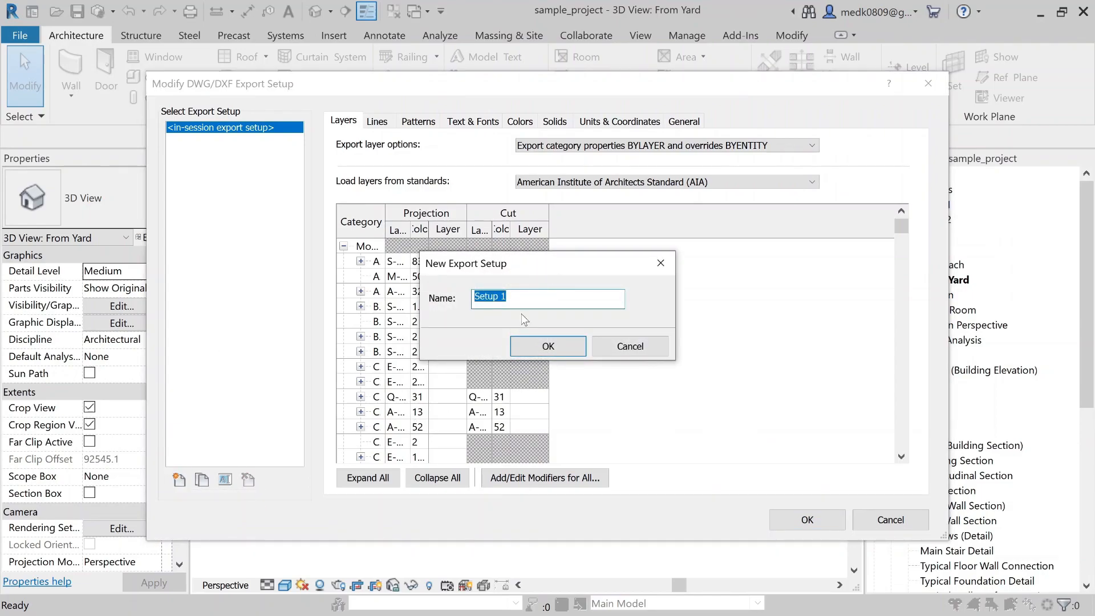
pyautogui.click(547, 345)
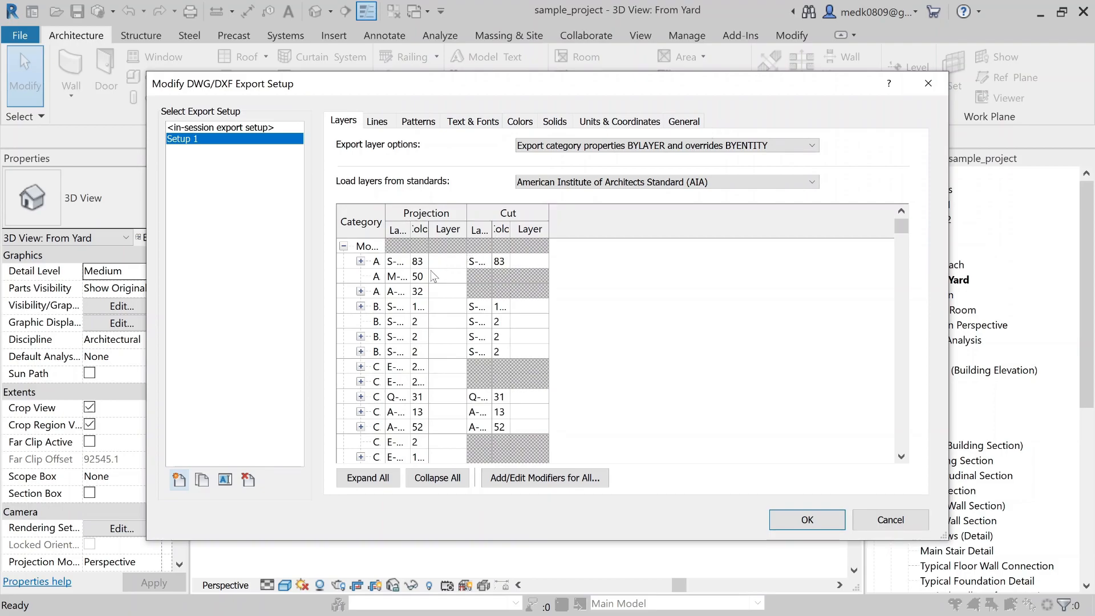
# Step: Widen the category column to review Setup 1's layer and color assignments, and open its line pattern to DWG linetype mapping
pyautogui.moveTo(385, 212); pyautogui.dragTo(520, 212)
pyautogui.scroll(-1, 433, 306)
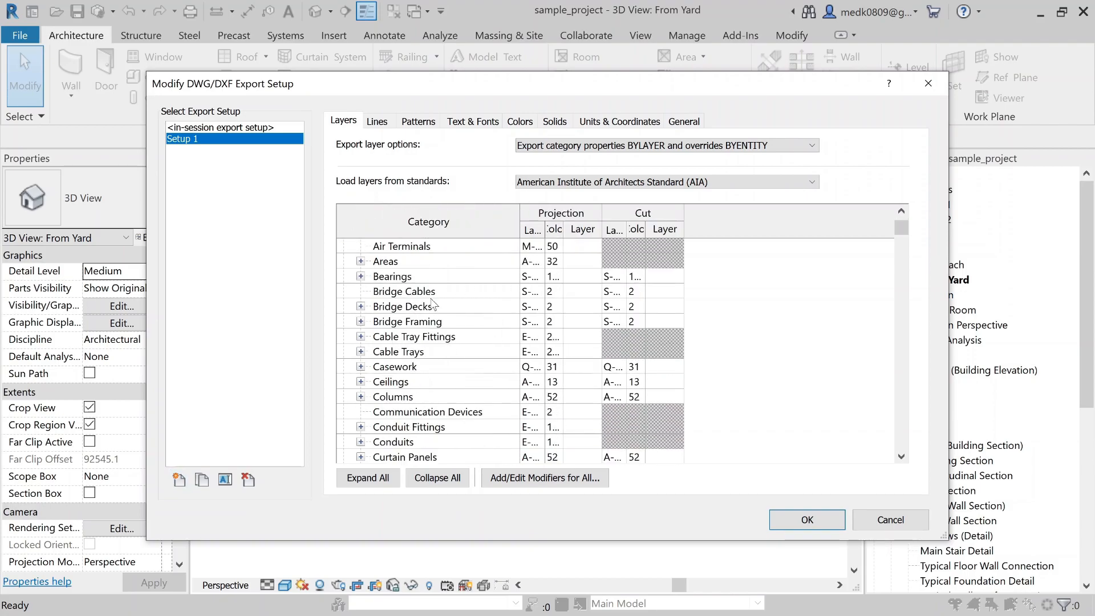
pyautogui.scroll(-4, 432, 305)
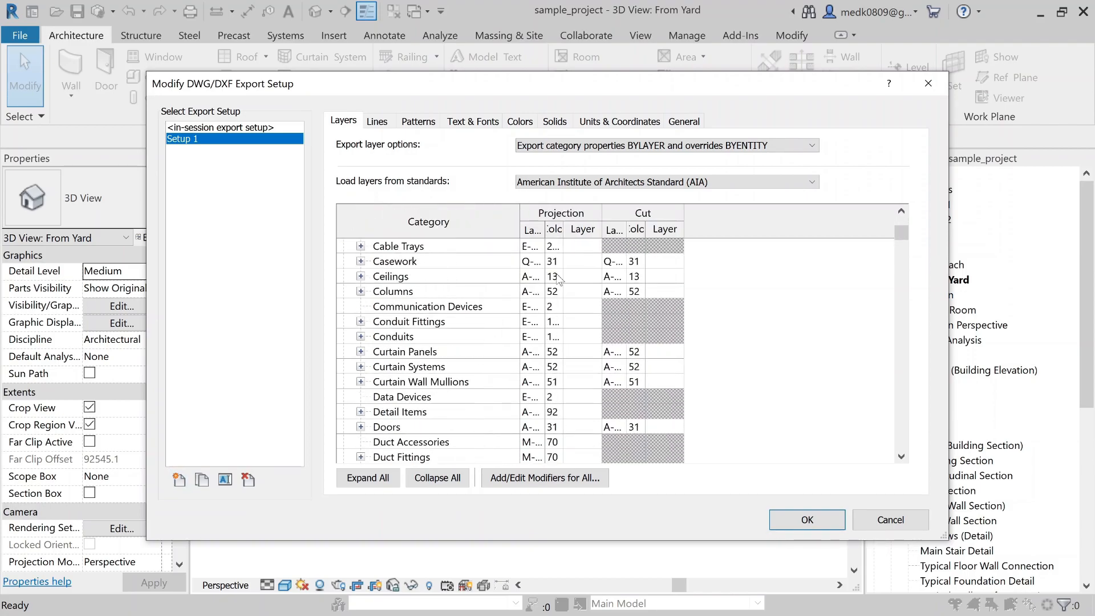
pyautogui.scroll(-3, 566, 277)
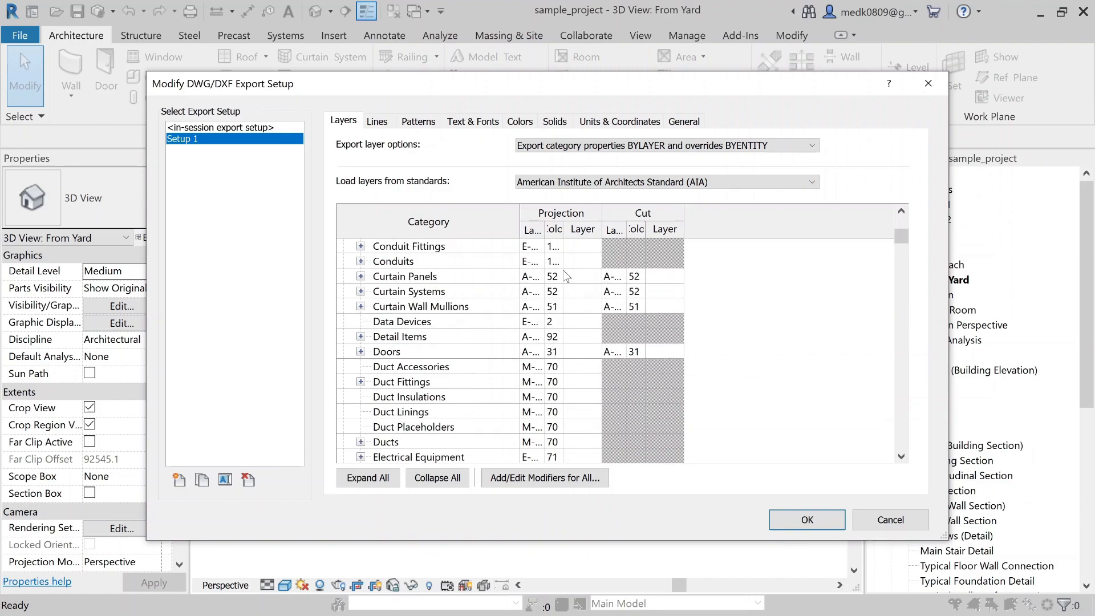
pyautogui.click(387, 125)
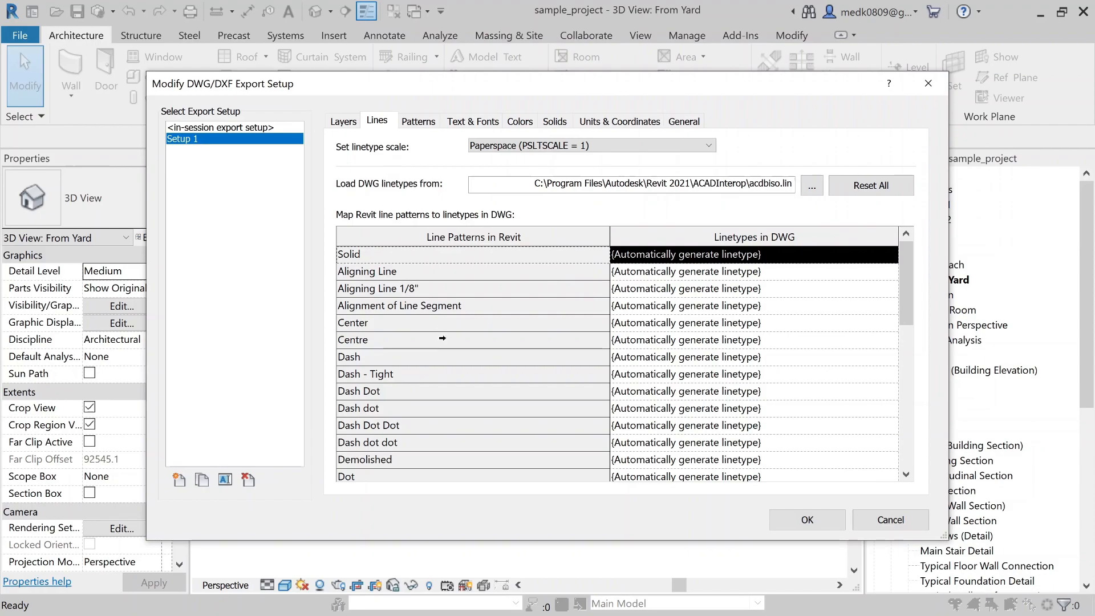
# Step: Examine Setup 1's hatch pattern and font mappings and its color, solids, units and general export options
pyautogui.click(419, 123)
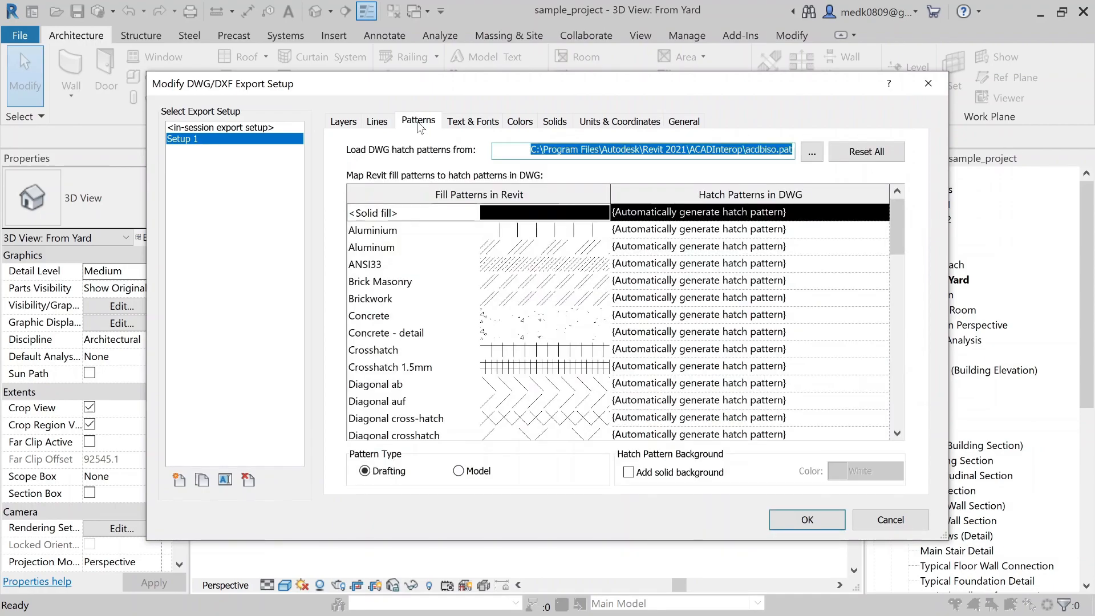
pyautogui.scroll(-5, 433, 257)
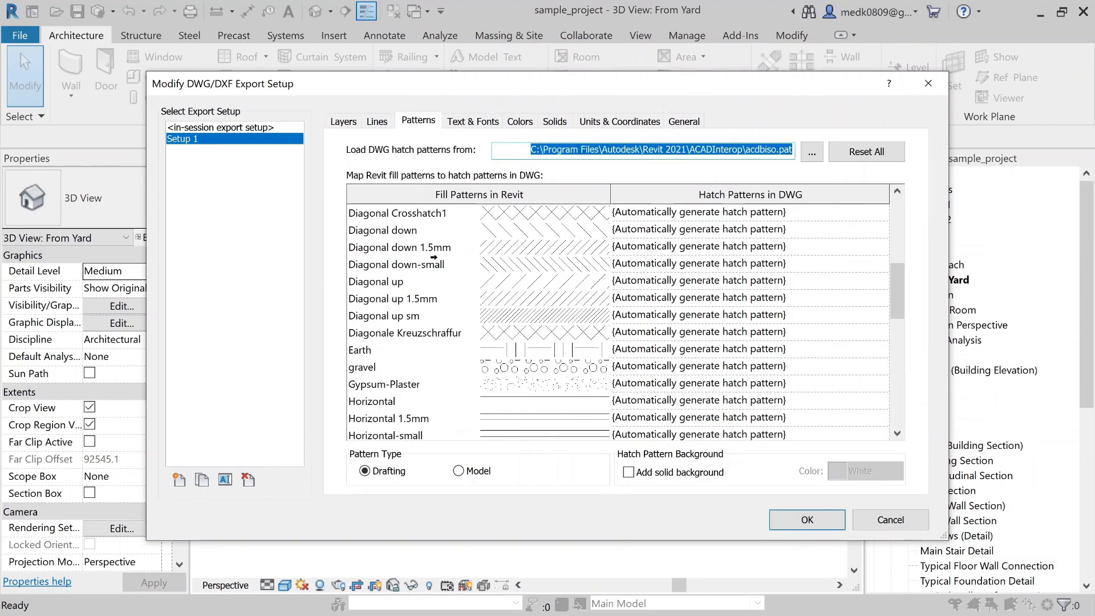
pyautogui.scroll(5, 434, 257)
pyautogui.click(471, 122)
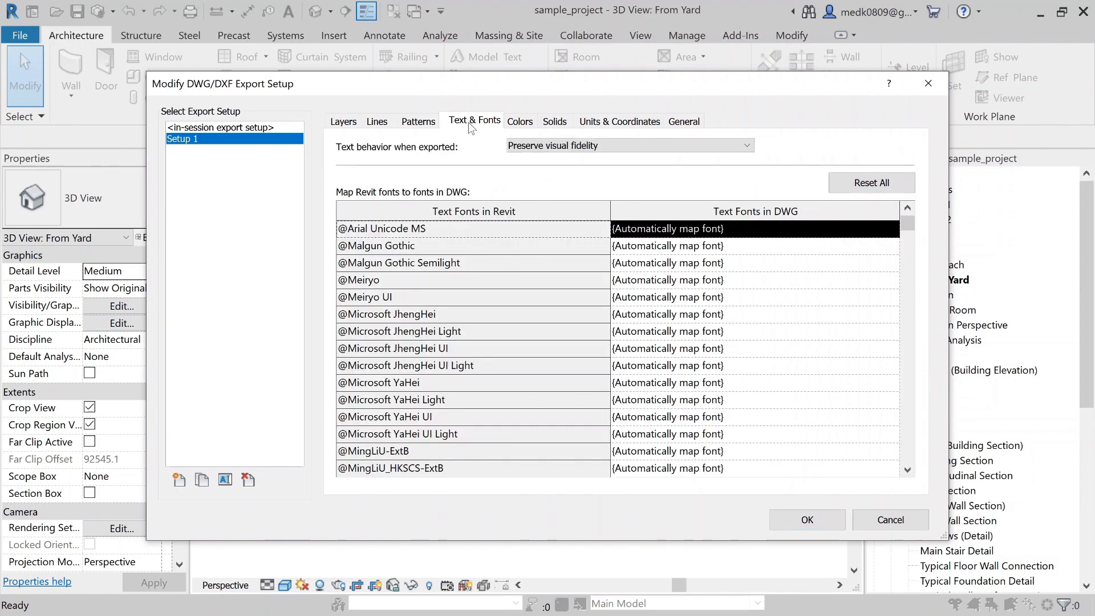
pyautogui.click(521, 122)
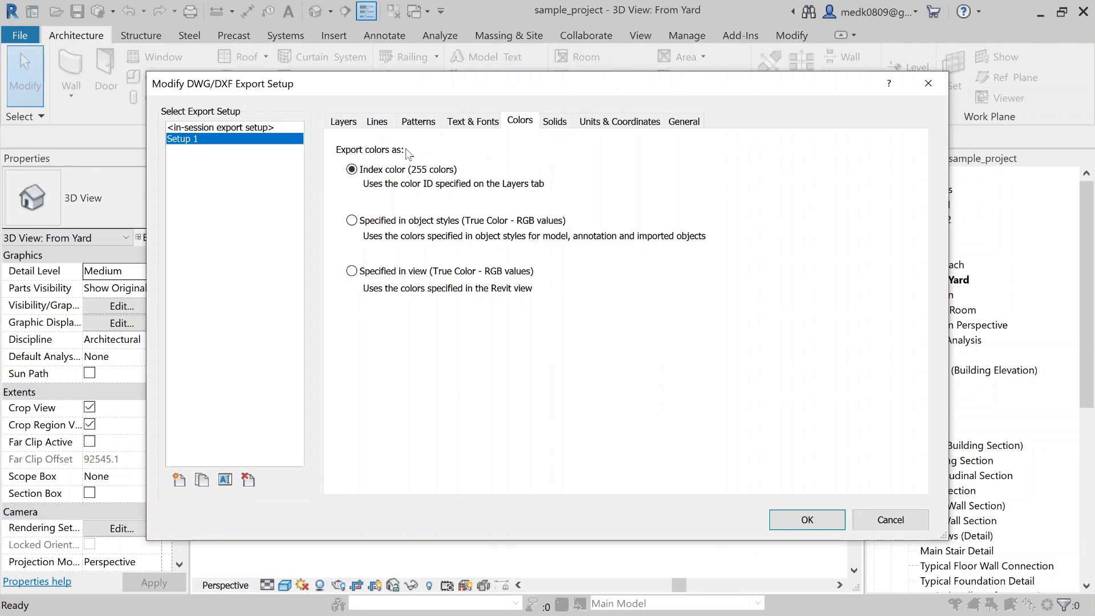
pyautogui.click(550, 126)
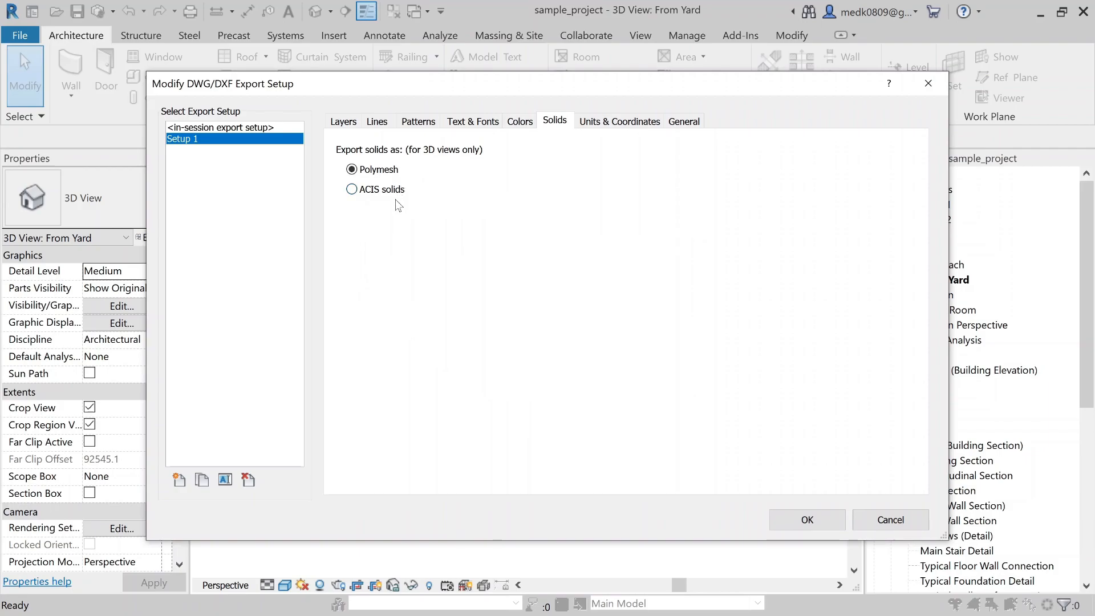
pyautogui.click(610, 126)
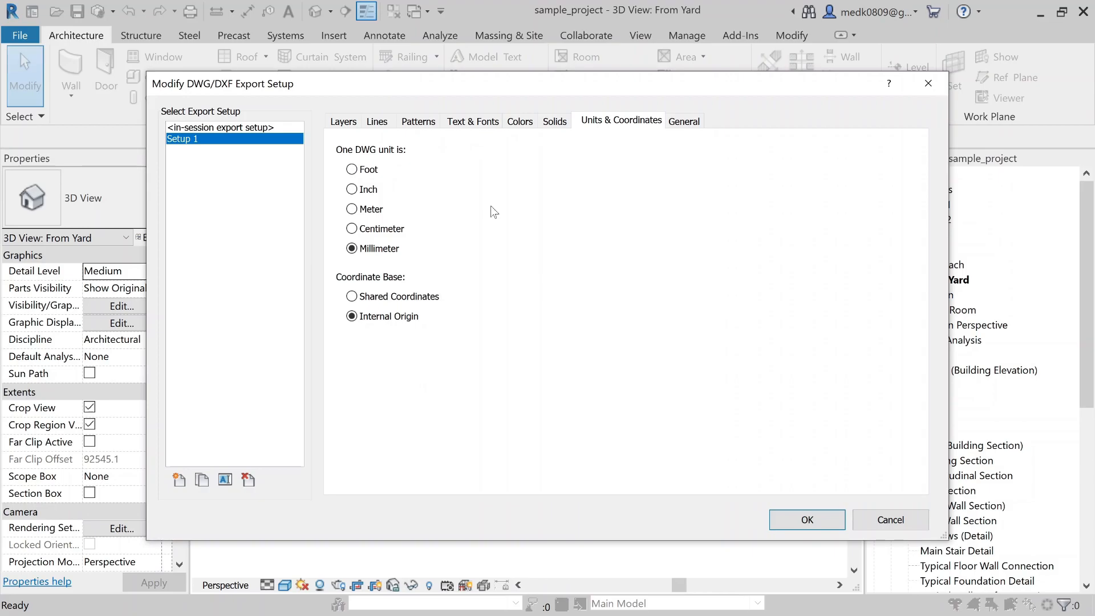
pyautogui.click(684, 122)
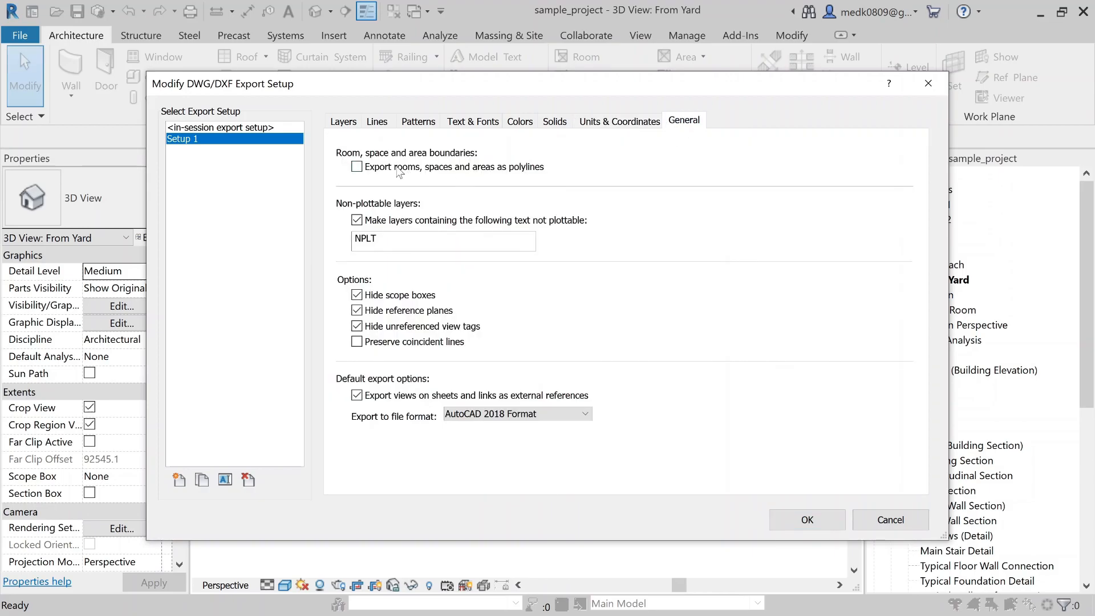
# Step: Widen the projection layer and color ID columns in Setup 1's layer table, recheck the pattern mappings and accept the export setup
pyautogui.click(344, 122)
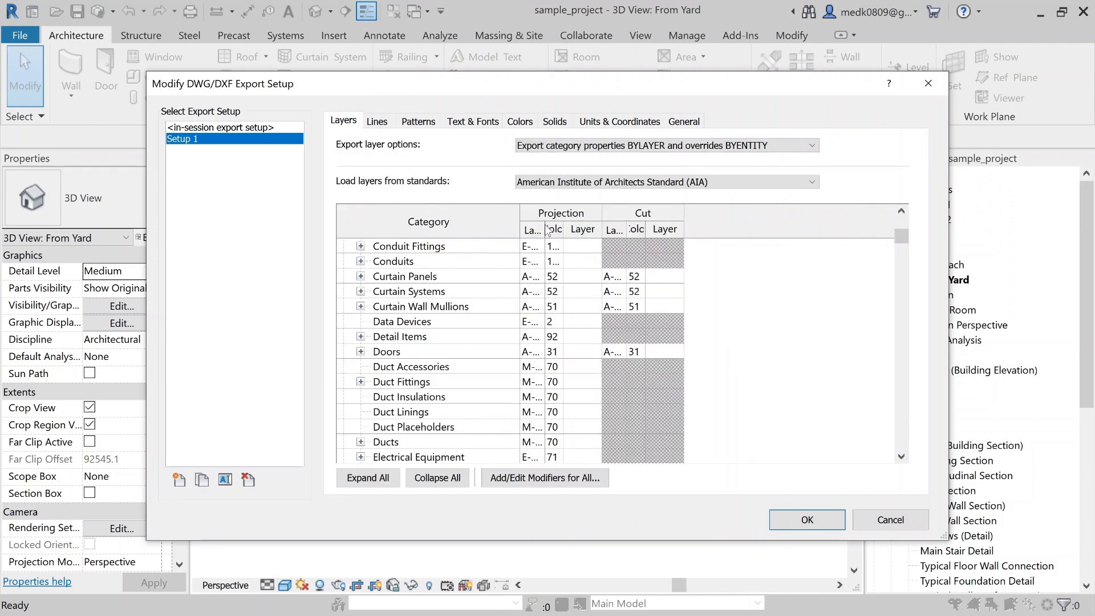
pyautogui.moveTo(545, 228); pyautogui.dragTo(682, 230)
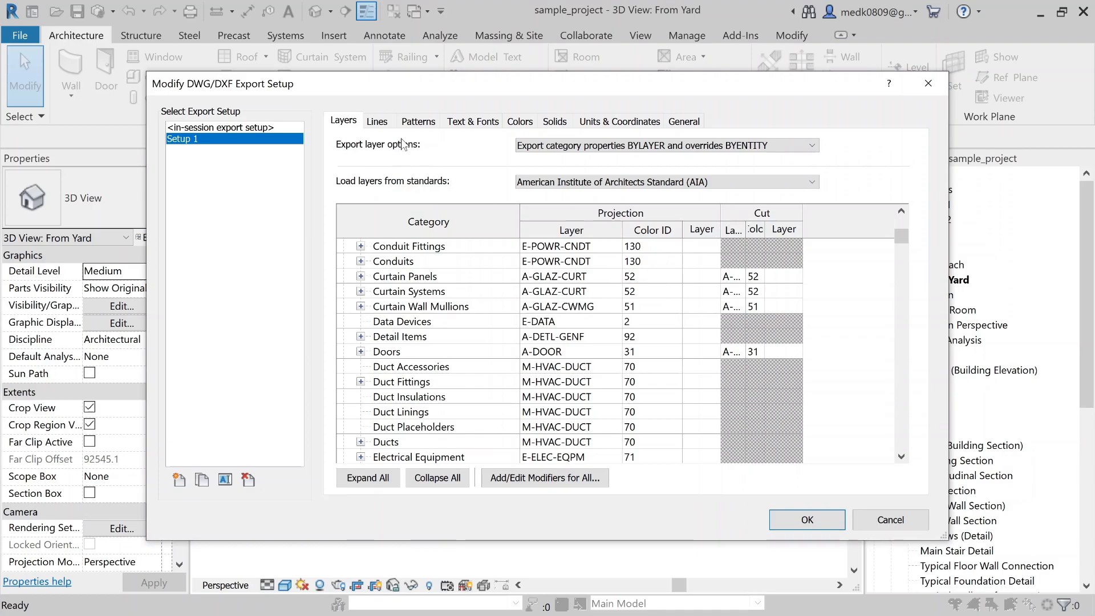
pyautogui.click(377, 122)
pyautogui.click(417, 121)
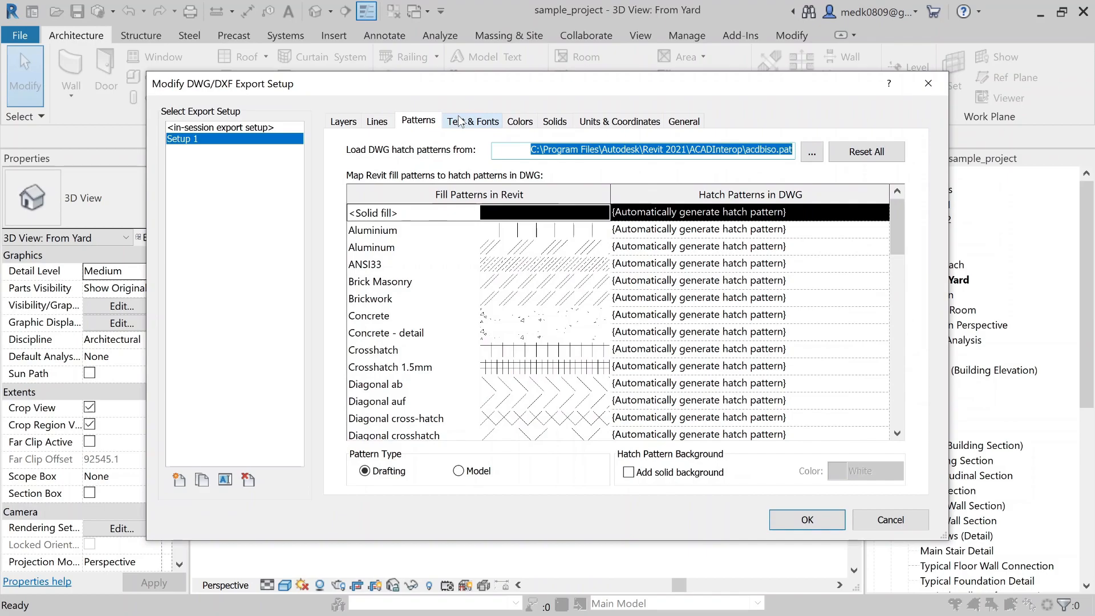
pyautogui.click(807, 521)
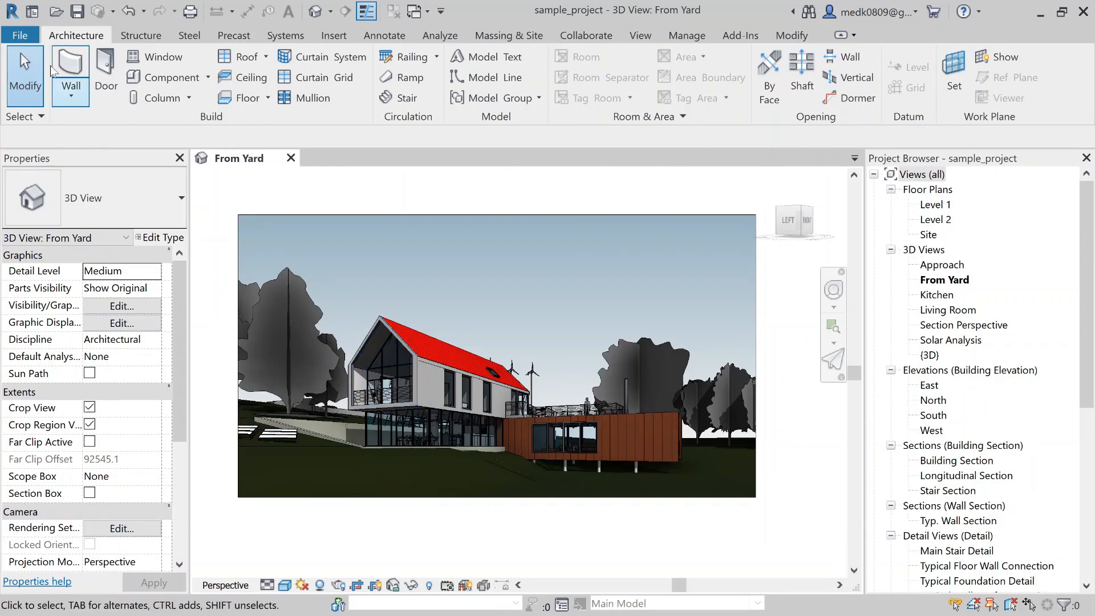
# Step: Export the From Yard 3D view as an AutoCAD 2018 DWG file to the Desktop using Setup 1
pyautogui.click(20, 35)
pyautogui.moveTo(77, 321)
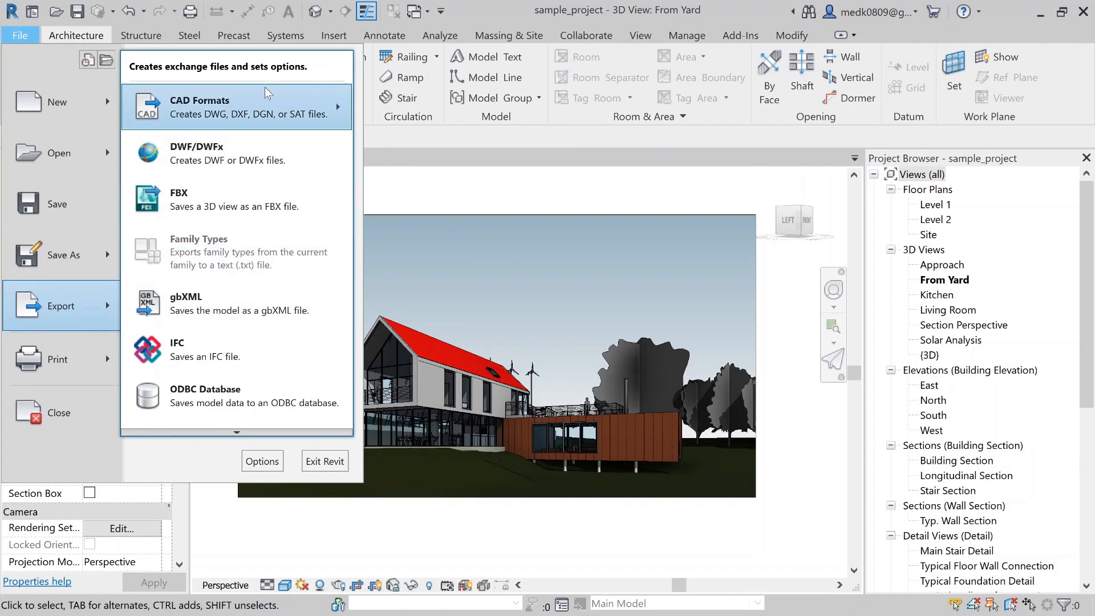
pyautogui.moveTo(268, 104)
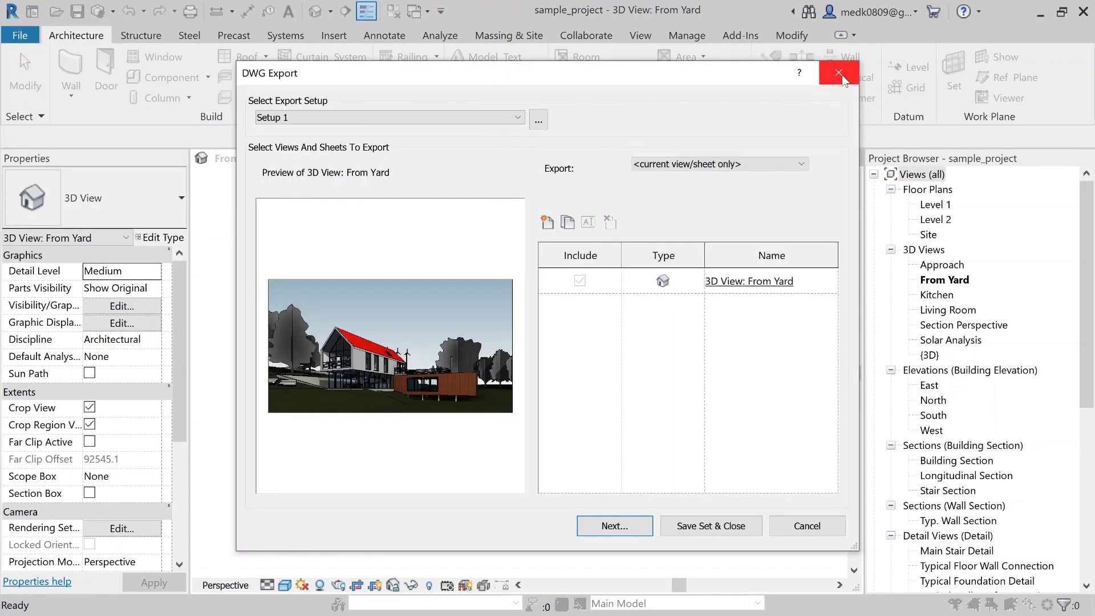
pyautogui.click(317, 117)
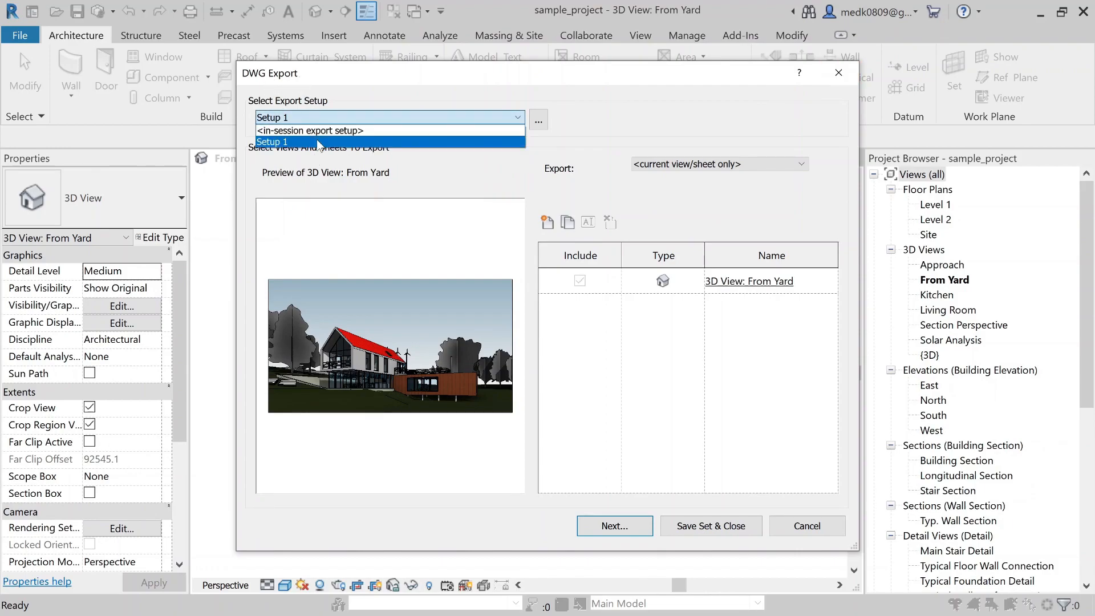
pyautogui.click(318, 143)
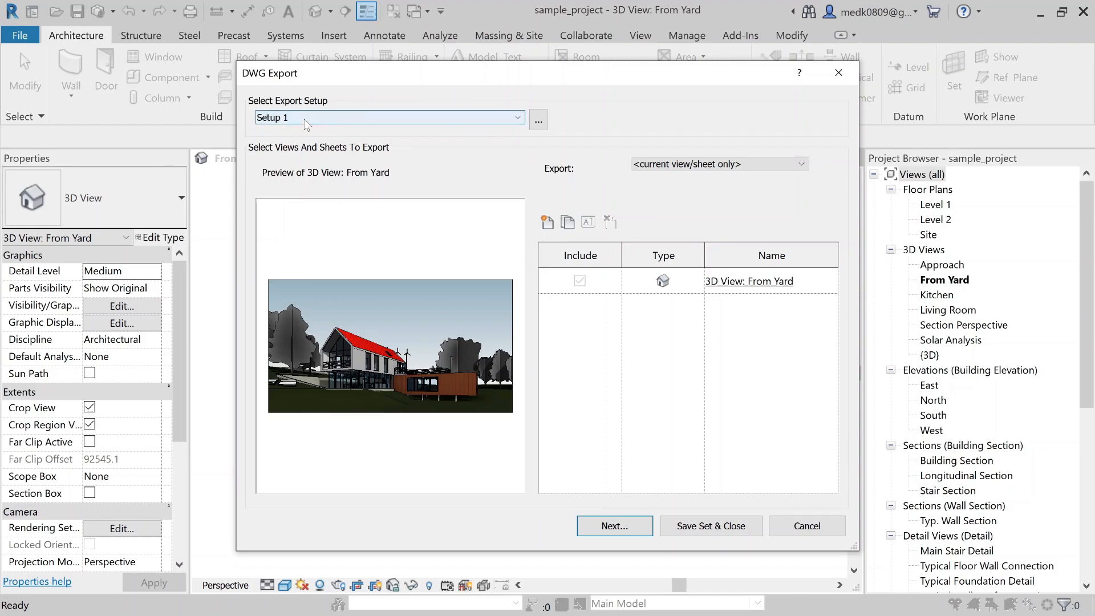
pyautogui.click(637, 528)
pyautogui.click(637, 527)
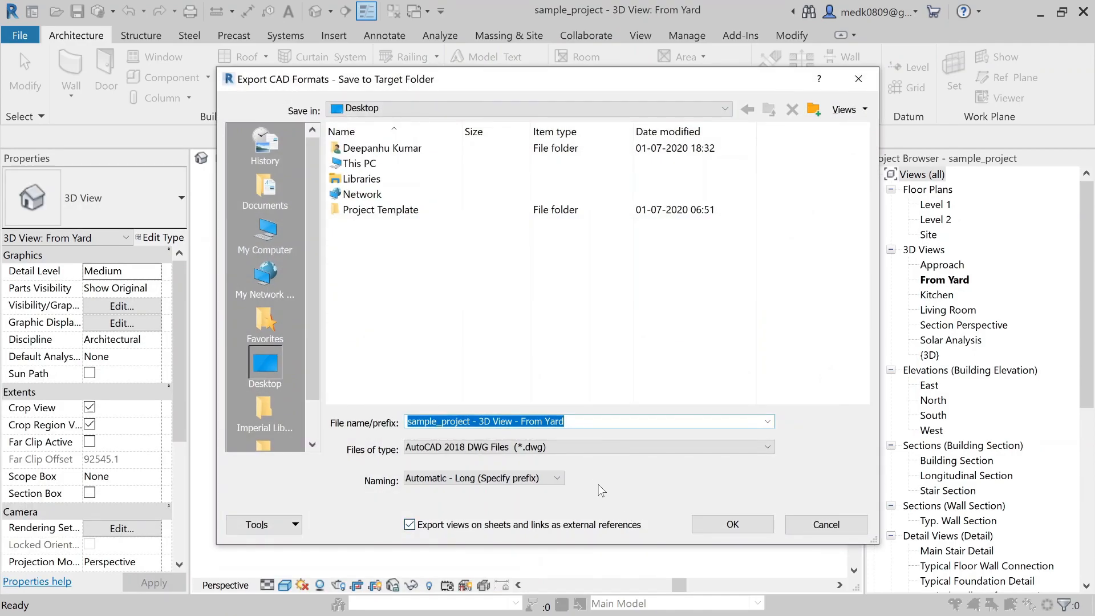
pyautogui.click(728, 523)
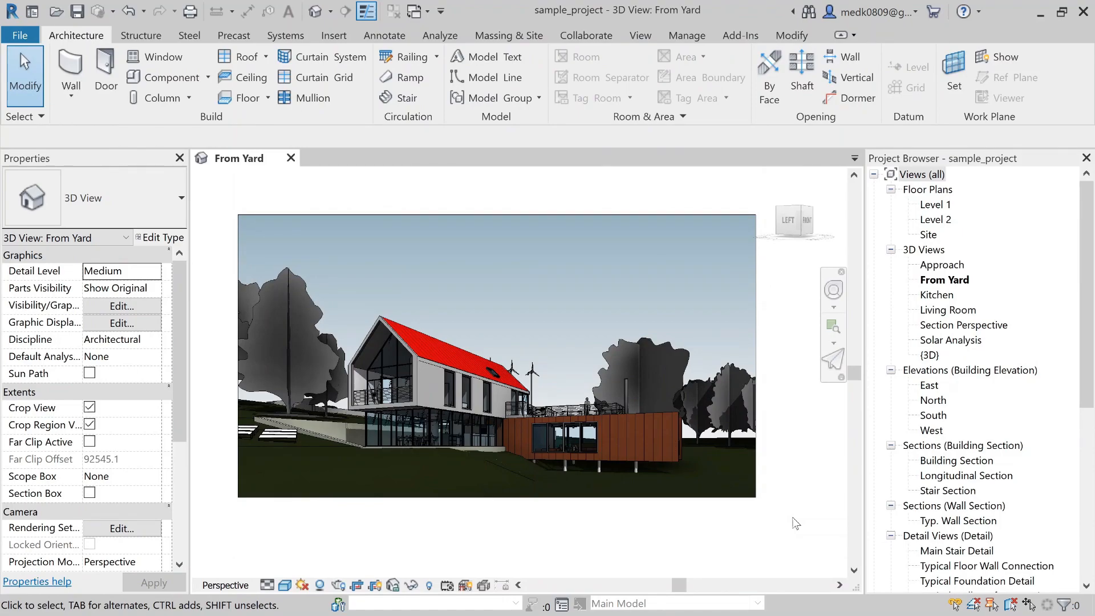
# Step: Open the print setup and set the paper size to A4 with centered paper placement
pyautogui.scroll(1, 388, 204)
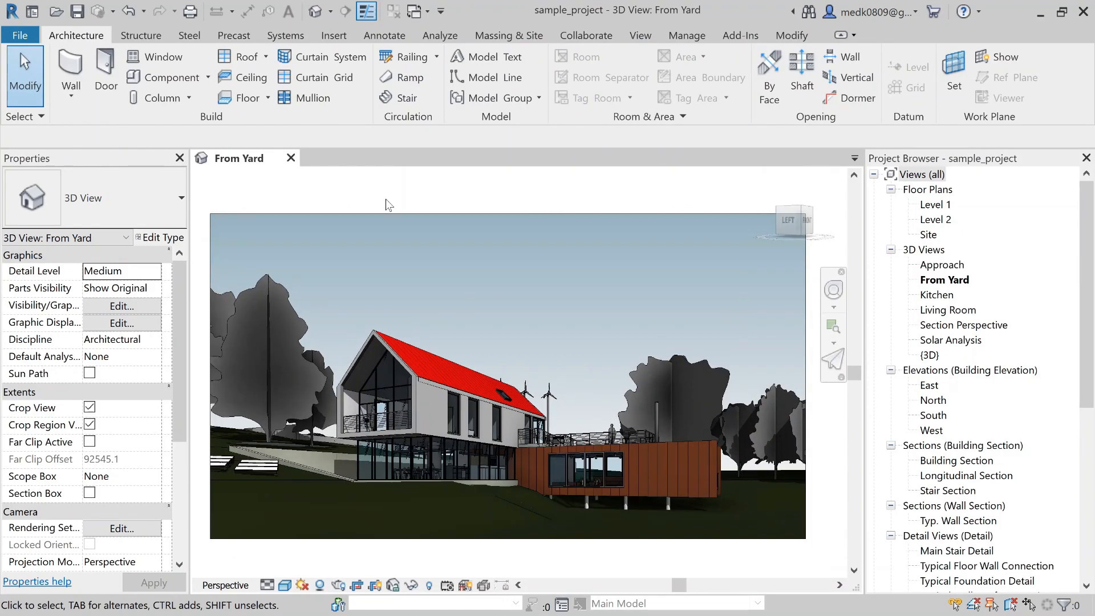
pyautogui.click(20, 36)
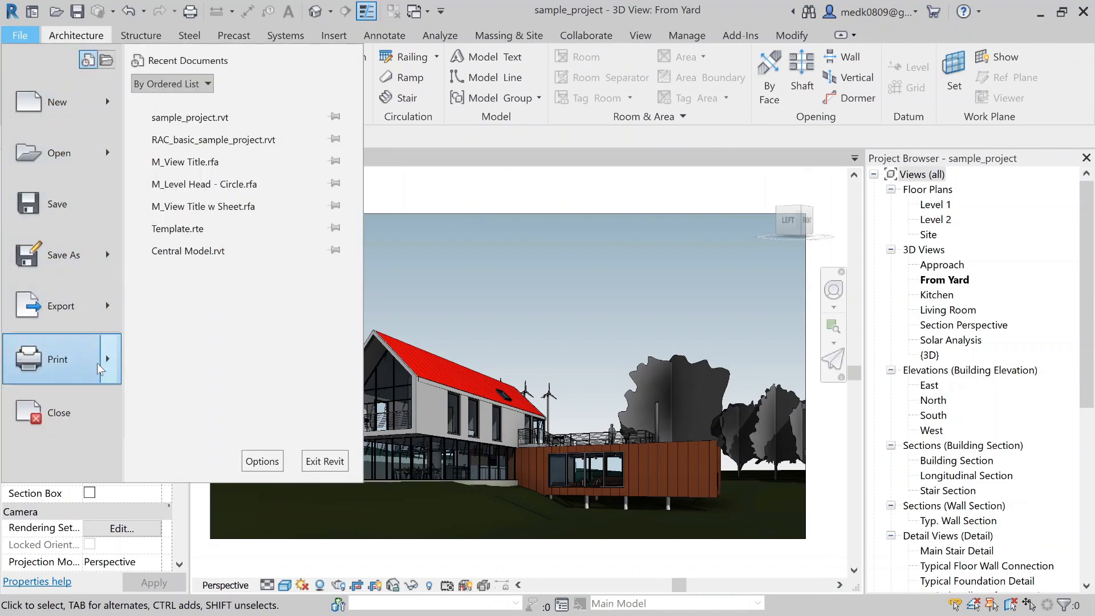
pyautogui.moveTo(109, 363)
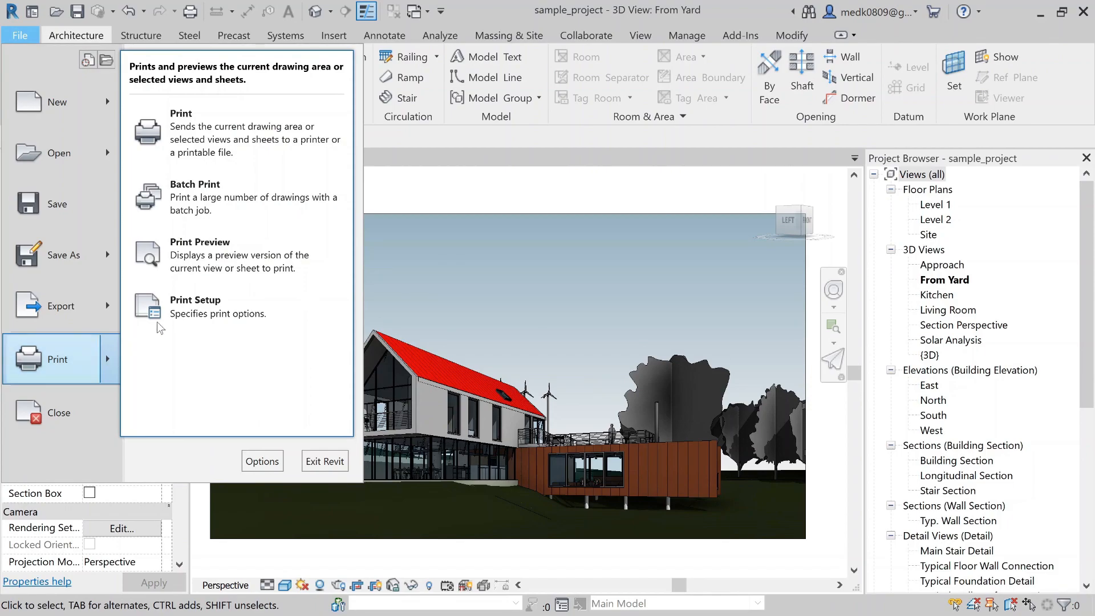
pyautogui.click(175, 306)
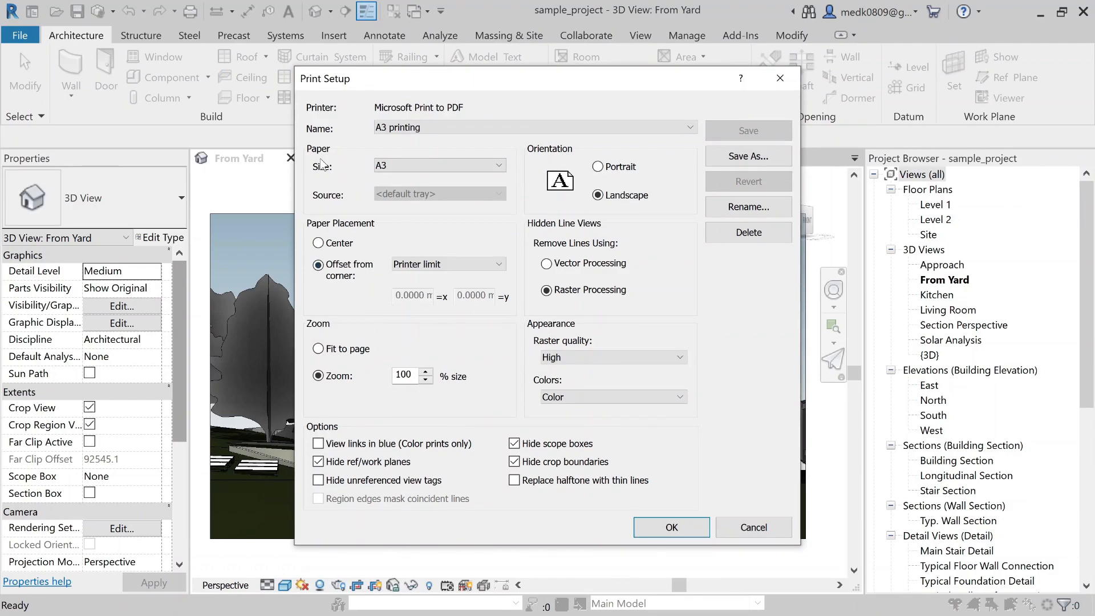
pyautogui.click(394, 166)
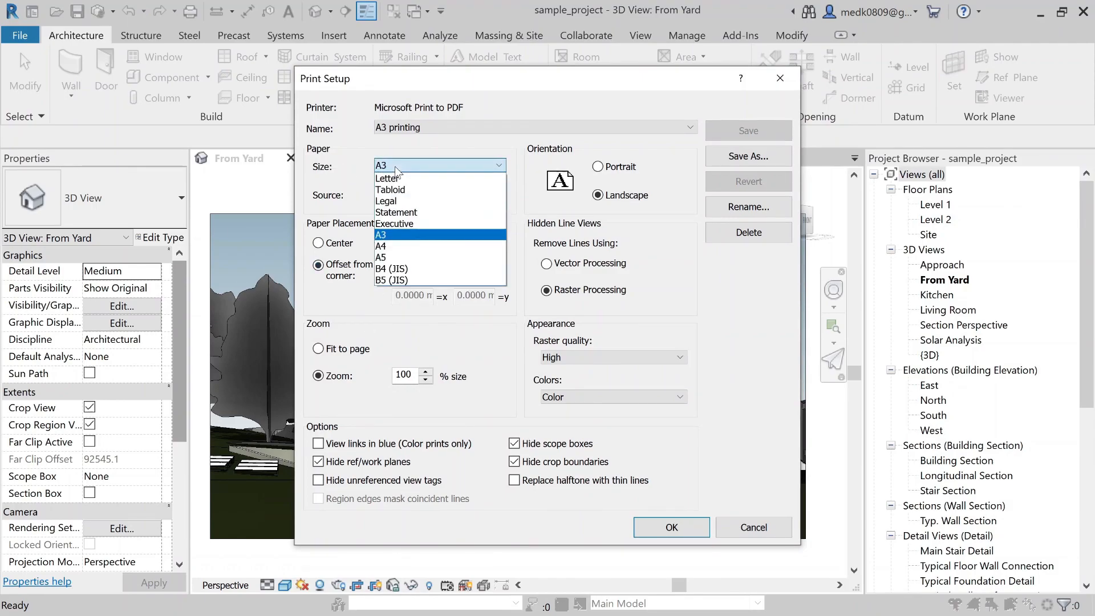
pyautogui.click(397, 248)
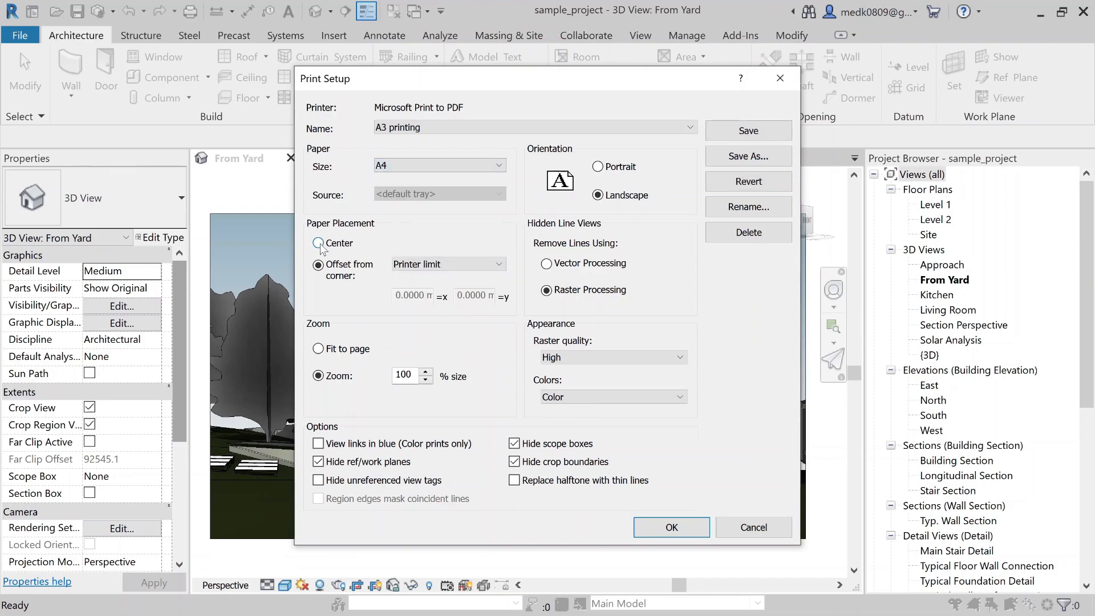
pyautogui.click(320, 245)
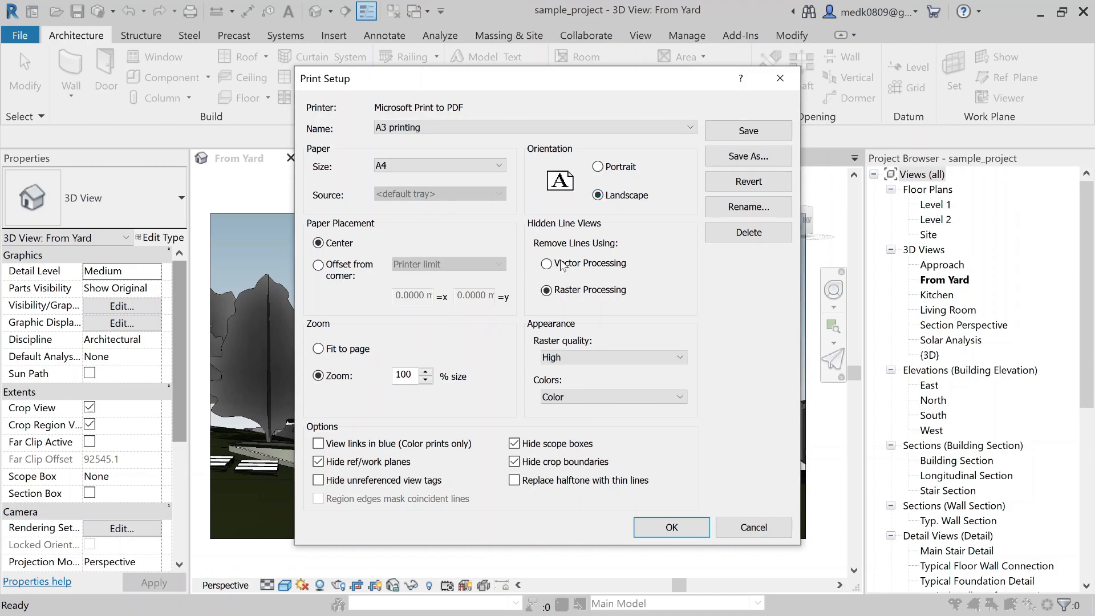
# Step: Save the print setup under the new name A4 Printing Settings and accept it
pyautogui.click(710, 159)
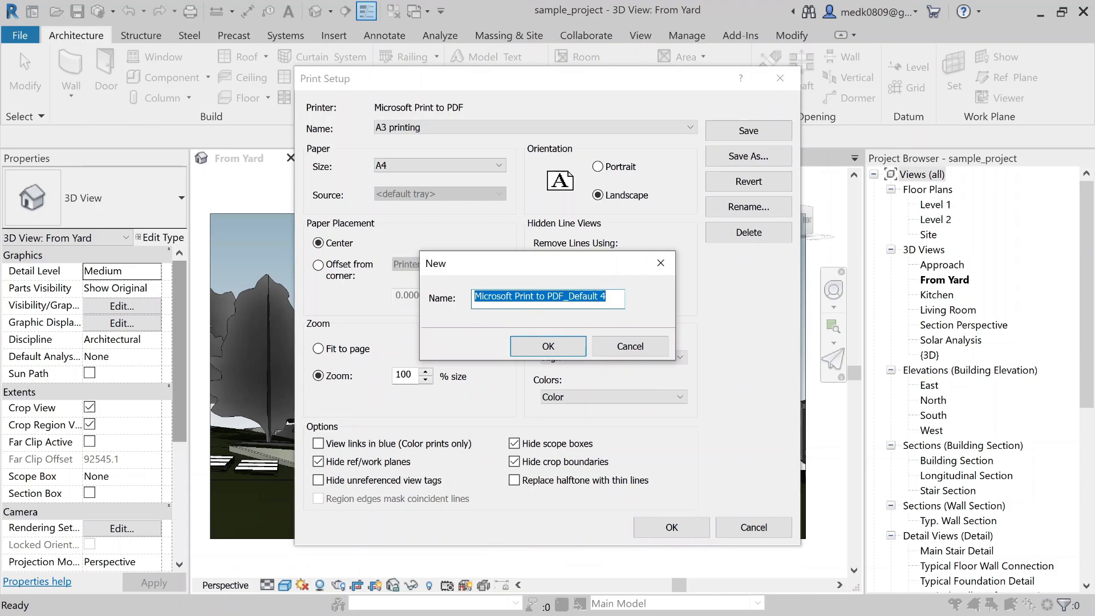
pyautogui.write('A4 Printing ')
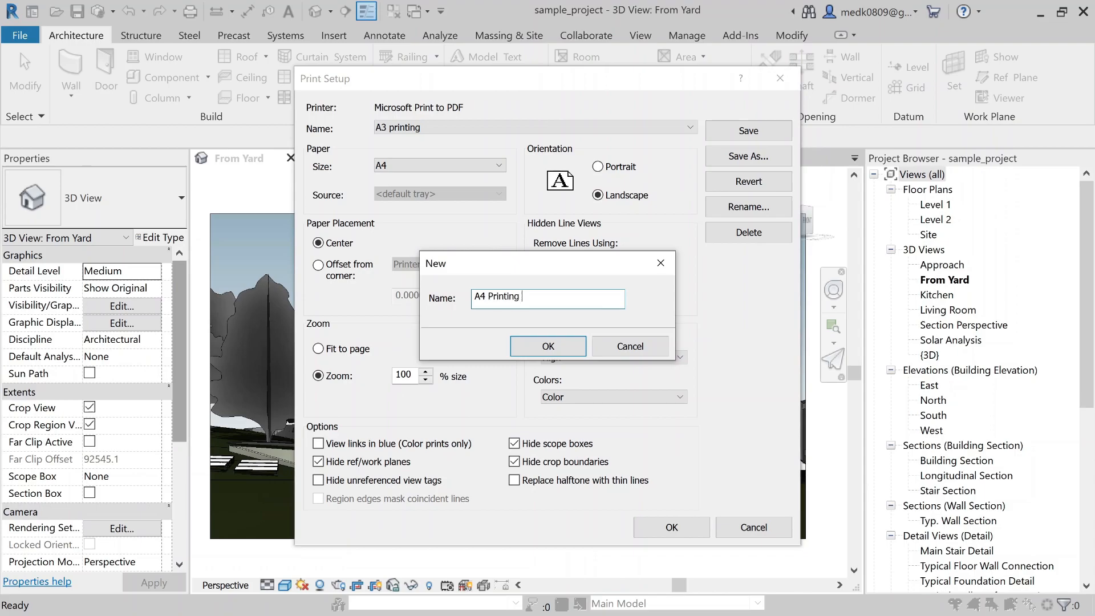
pyautogui.write('Settings')
pyautogui.click(583, 346)
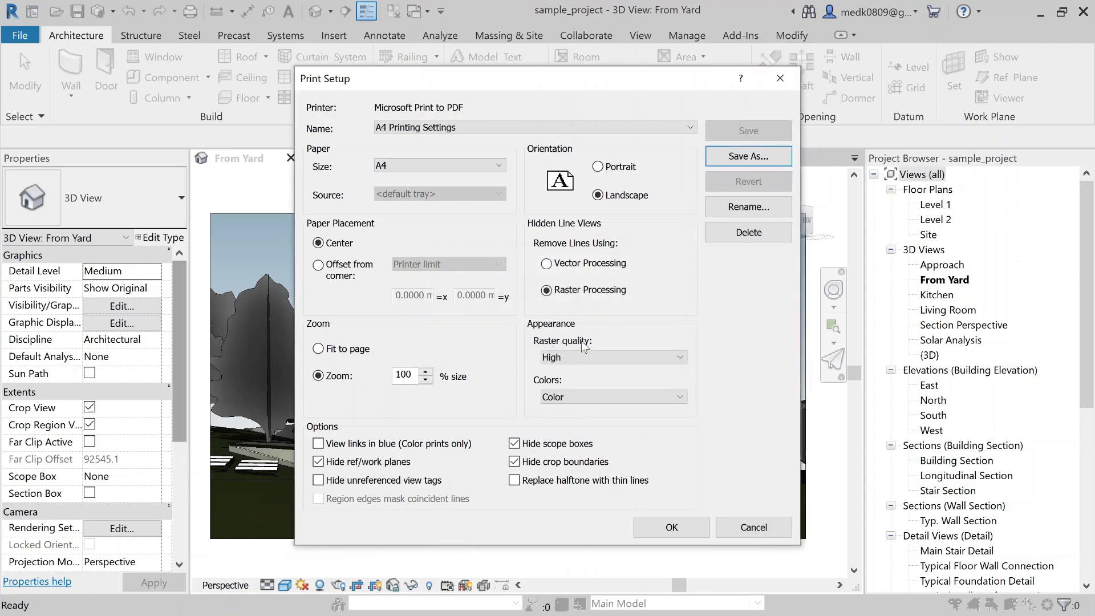
pyautogui.click(676, 526)
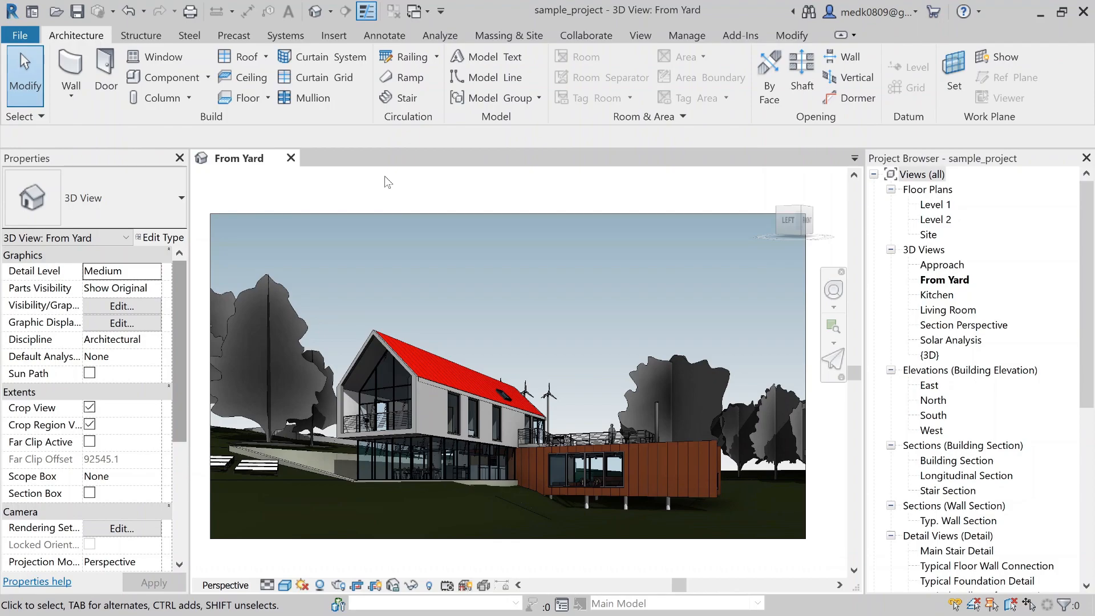
# Step: Start a print job and try the current window range before setting the print range to selected views/sheets
pyautogui.hotkey('ctrl', 'p')
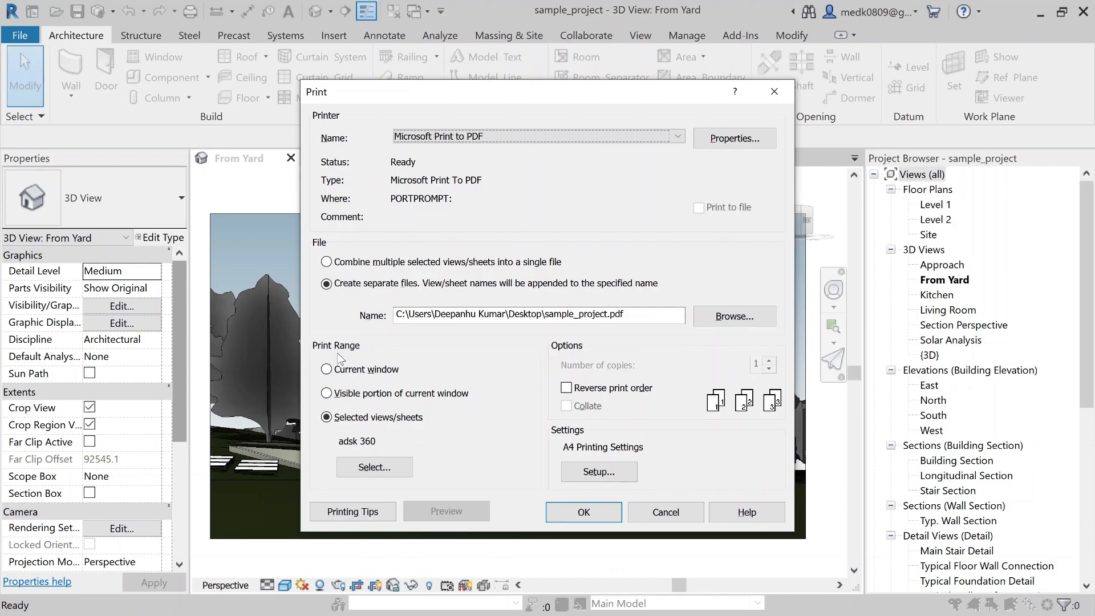
pyautogui.click(327, 369)
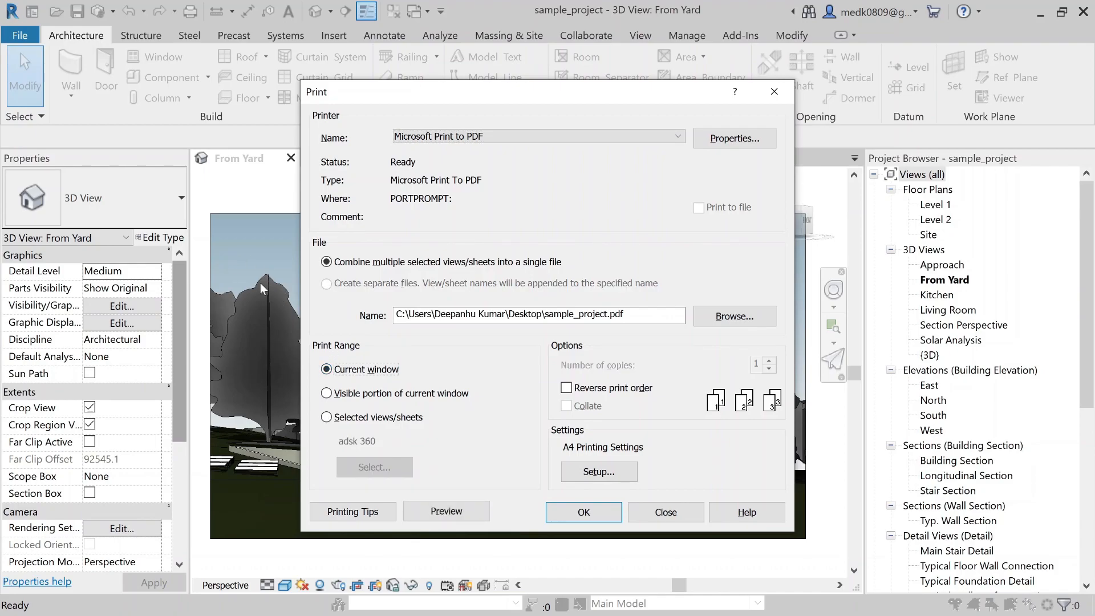
pyautogui.click(326, 417)
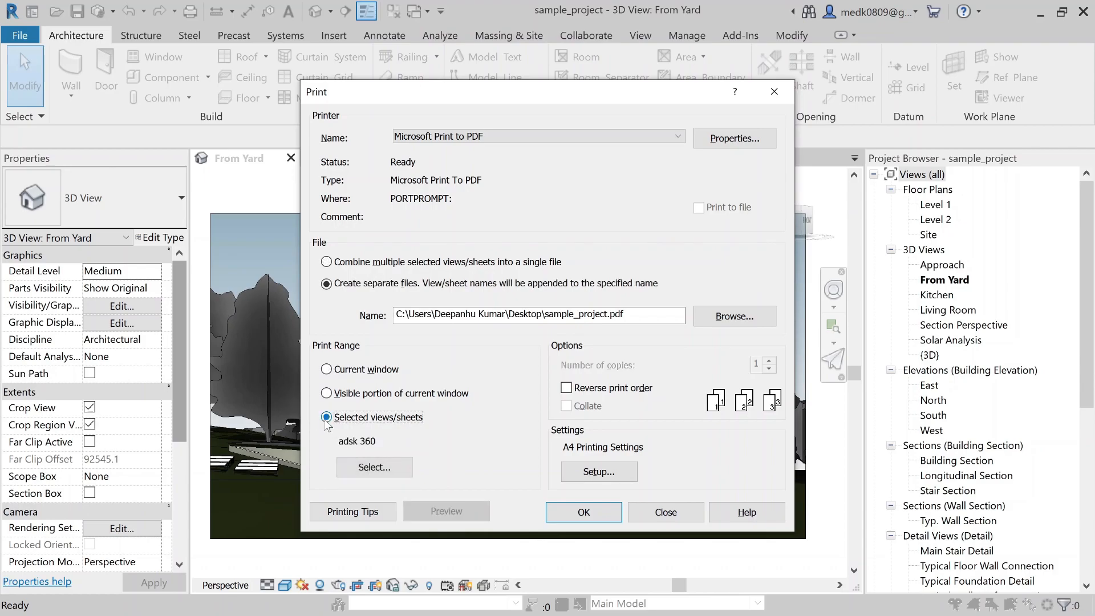
# Step: Open the view/sheet selection for the print range and limit the list to sheets only
pyautogui.click(361, 465)
pyautogui.scroll(-3, 412, 319)
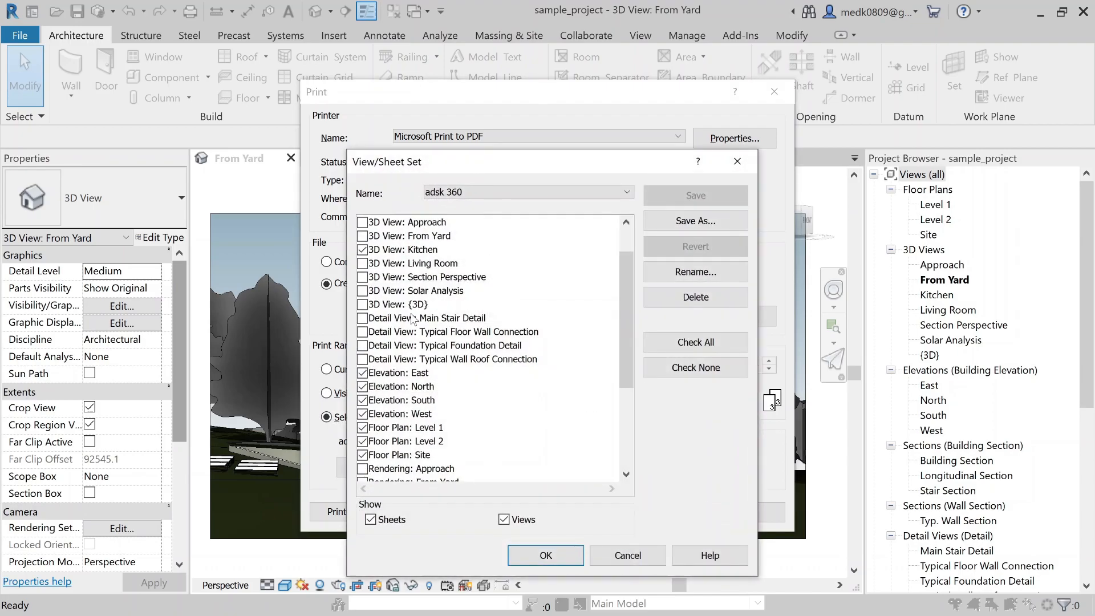
pyautogui.scroll(-2, 411, 321)
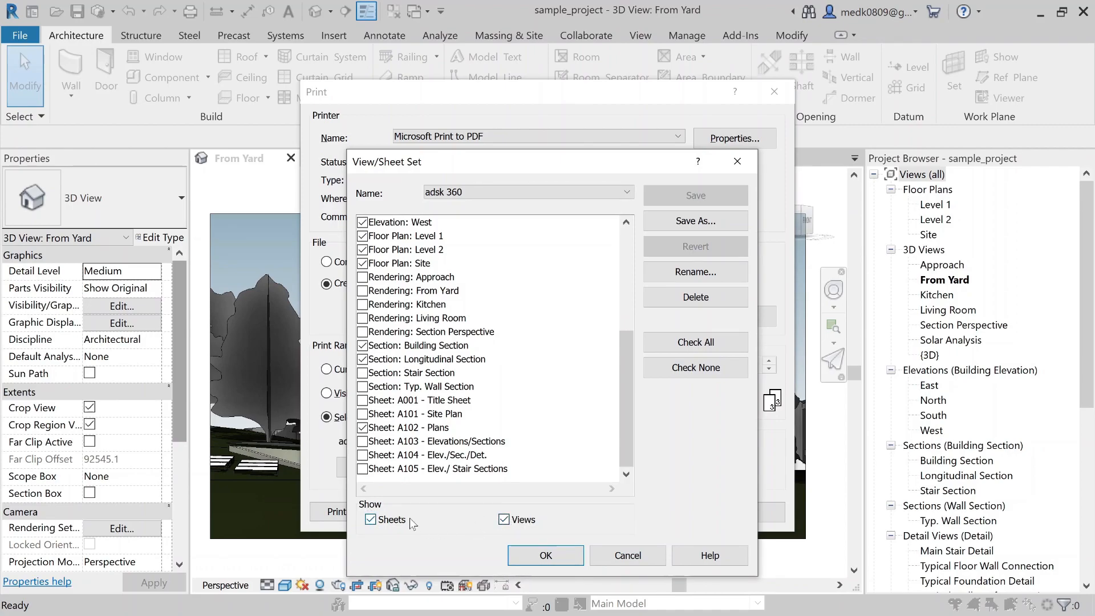
pyautogui.click(505, 519)
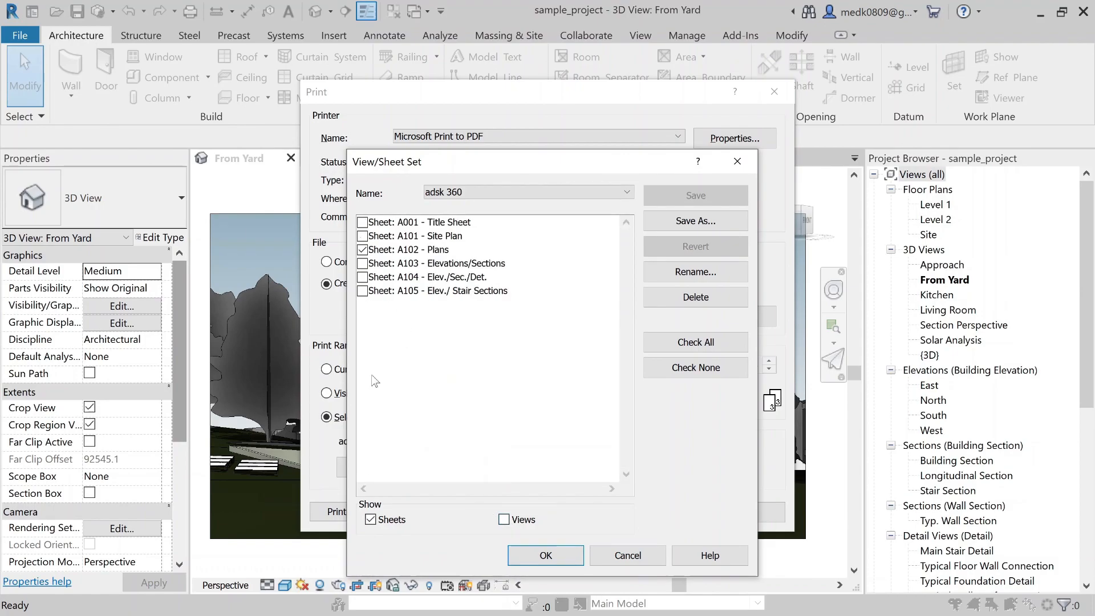
# Step: Include sheets A001, A101, A103, A104 and A105 in the adsk 360 print set and accept the selection
pyautogui.click(362, 222)
pyautogui.click(362, 235)
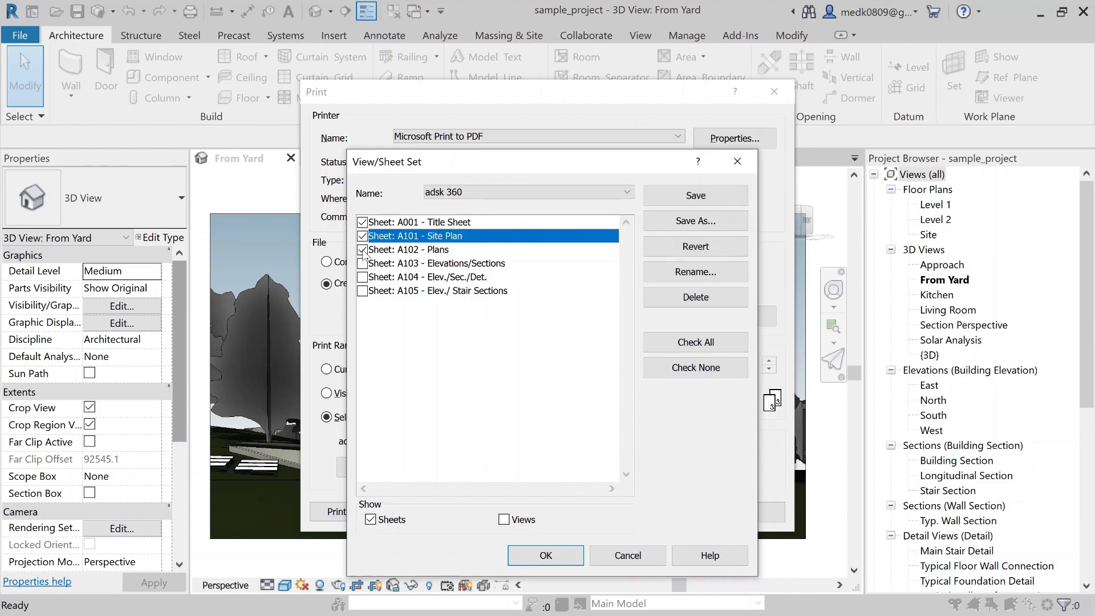
pyautogui.click(362, 263)
pyautogui.click(362, 277)
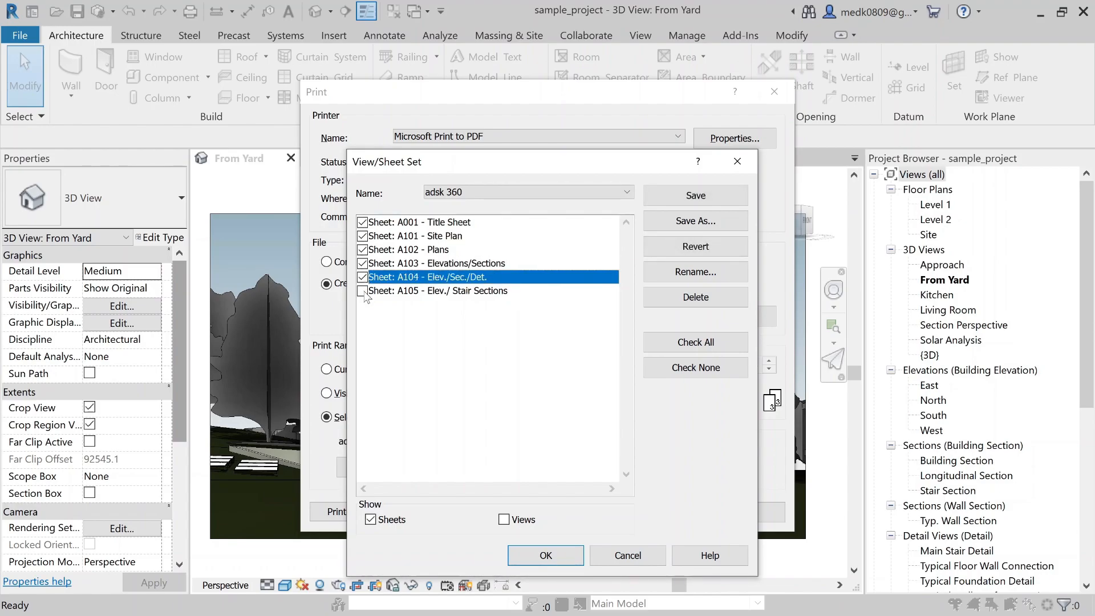
pyautogui.click(362, 290)
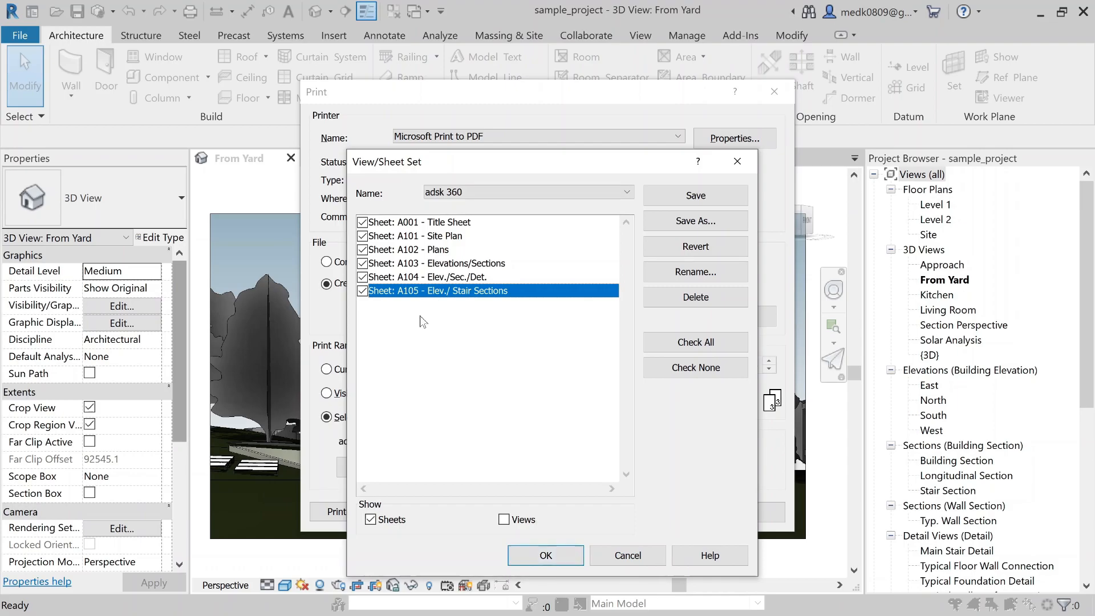
pyautogui.click(546, 554)
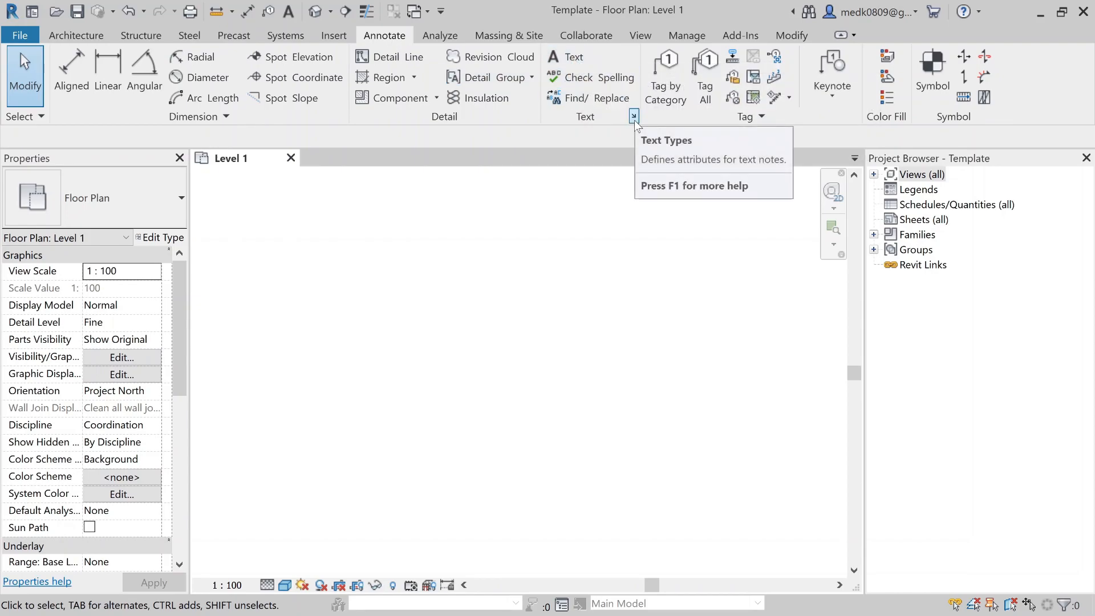
# Step: In the Template project, duplicate the Text Note 1 text type under the name 2mm Text
pyautogui.click(634, 119)
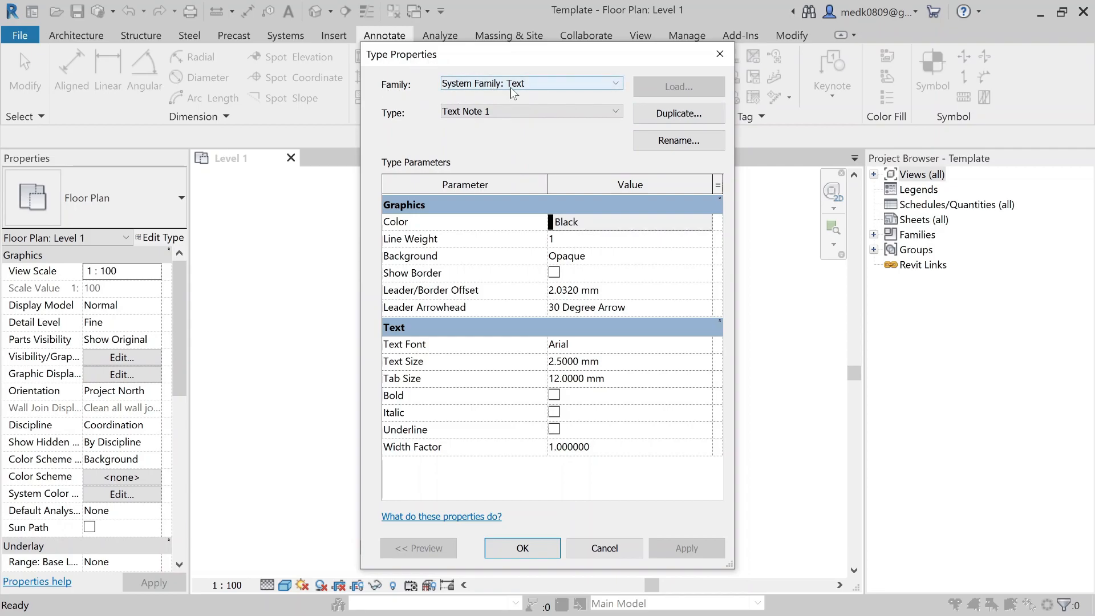
pyautogui.click(488, 114)
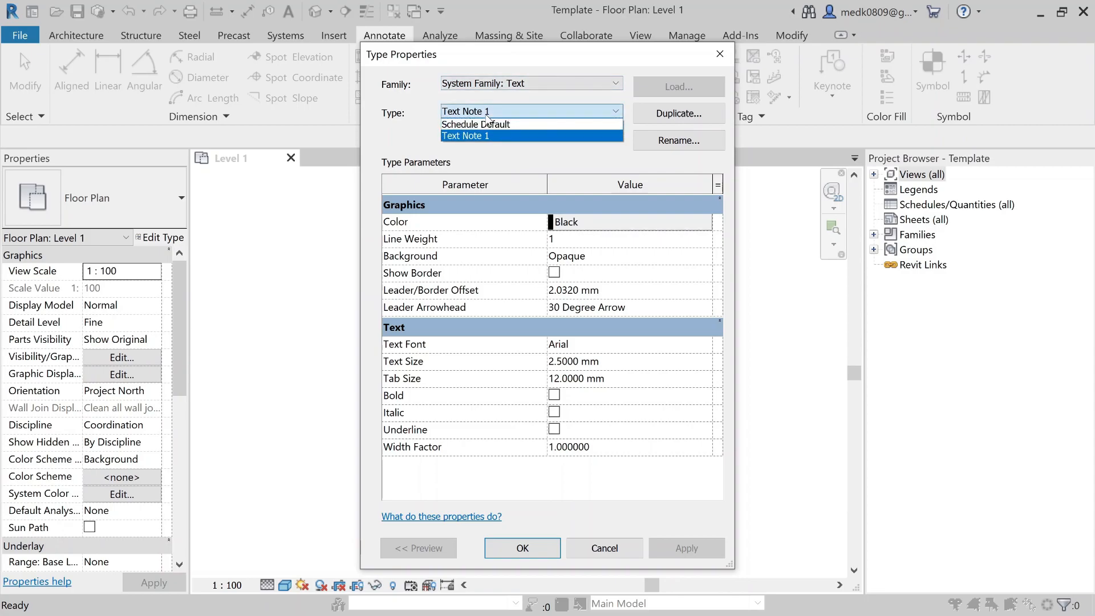
pyautogui.click(487, 116)
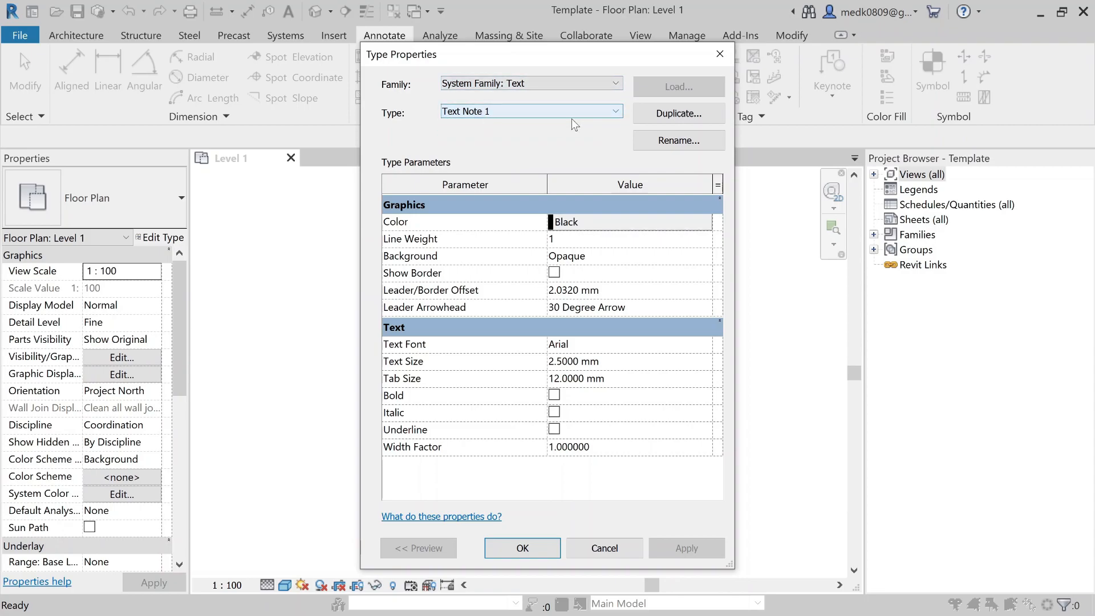
pyautogui.click(640, 113)
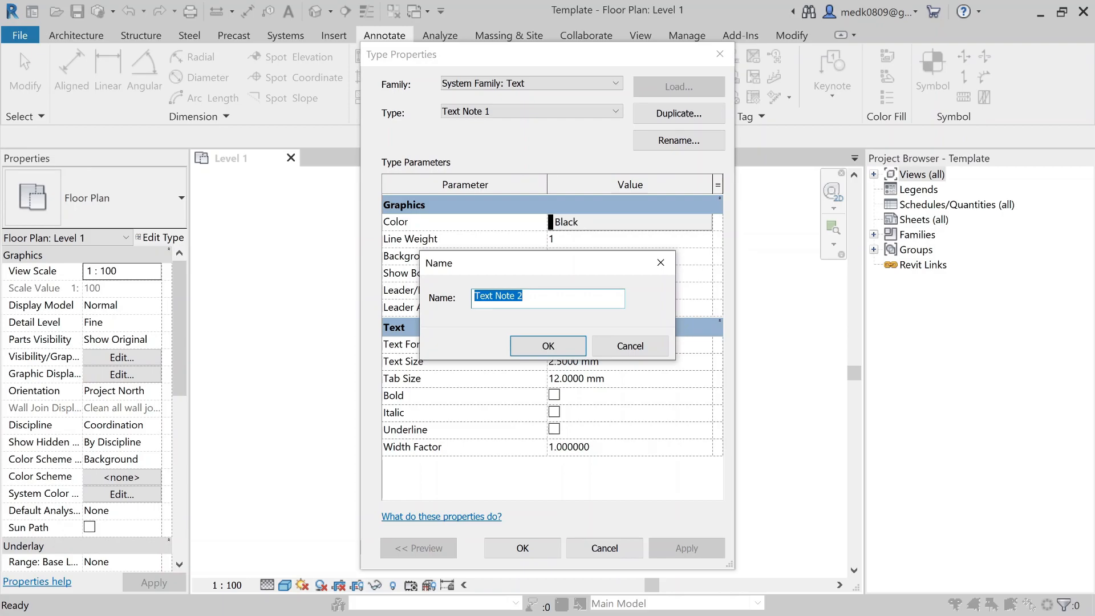
pyautogui.write('2mm Text')
pyautogui.click(556, 349)
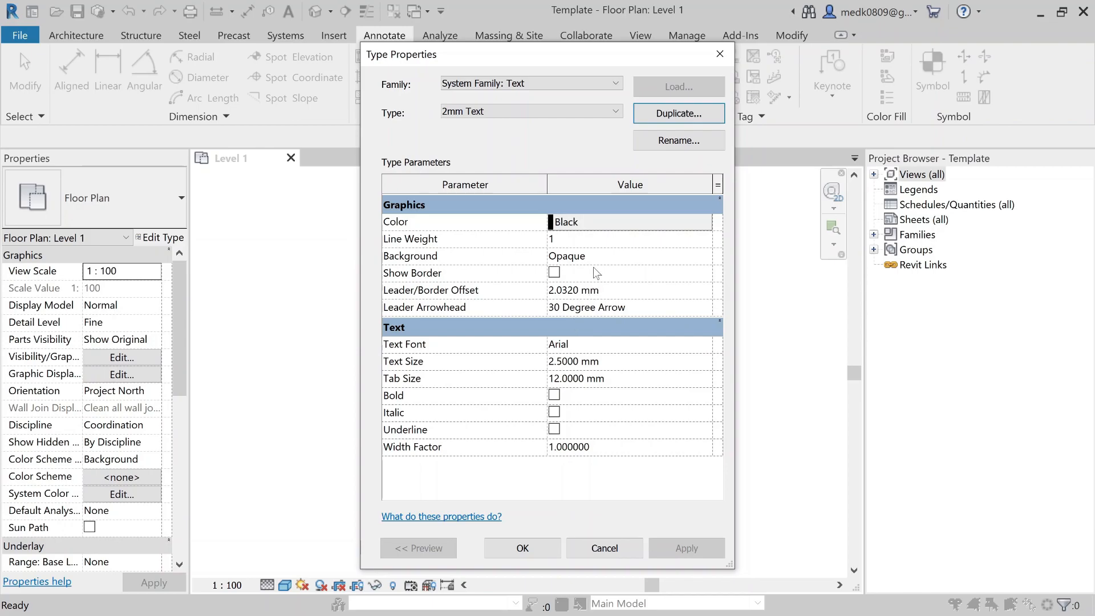
# Step: Set the 2mm Text type's color to red and its line weight to 4
pyautogui.click(562, 227)
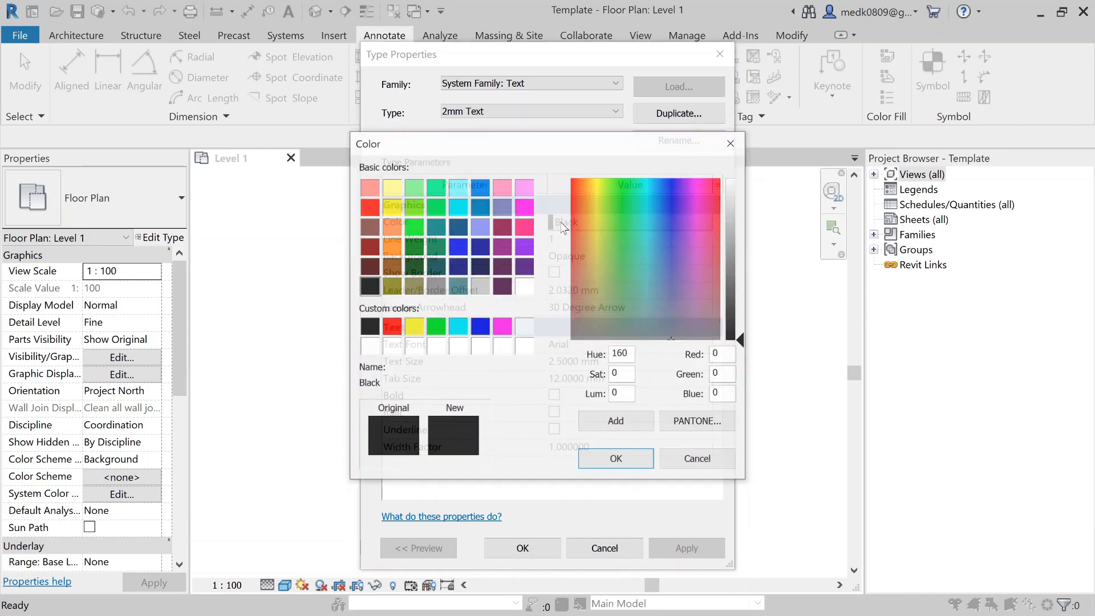
pyautogui.click(374, 210)
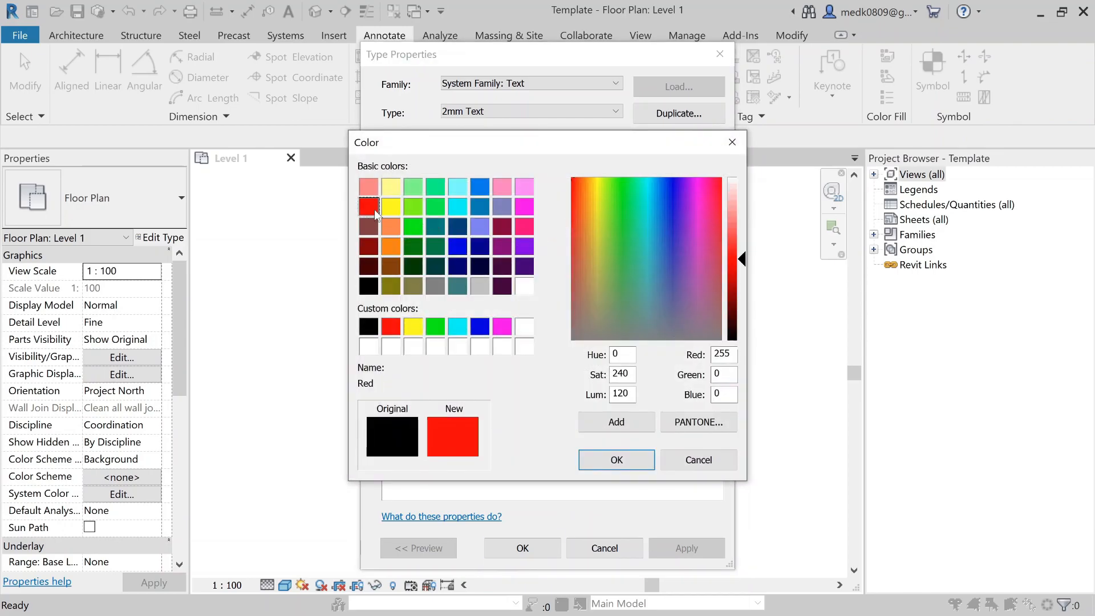
pyautogui.click(635, 458)
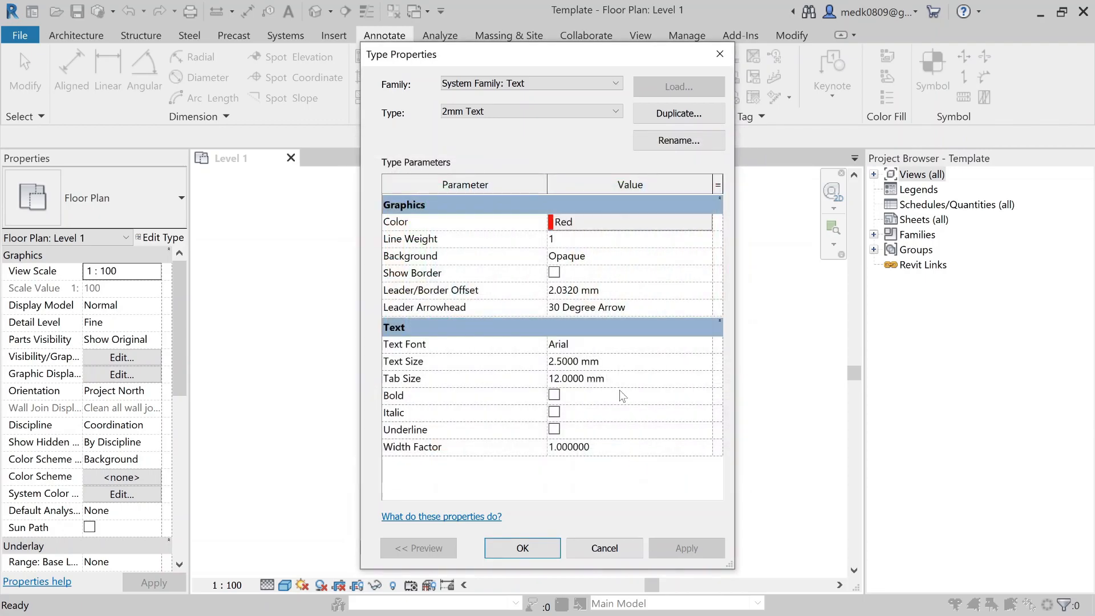
pyautogui.click(562, 242)
pyautogui.click(562, 245)
pyautogui.click(704, 242)
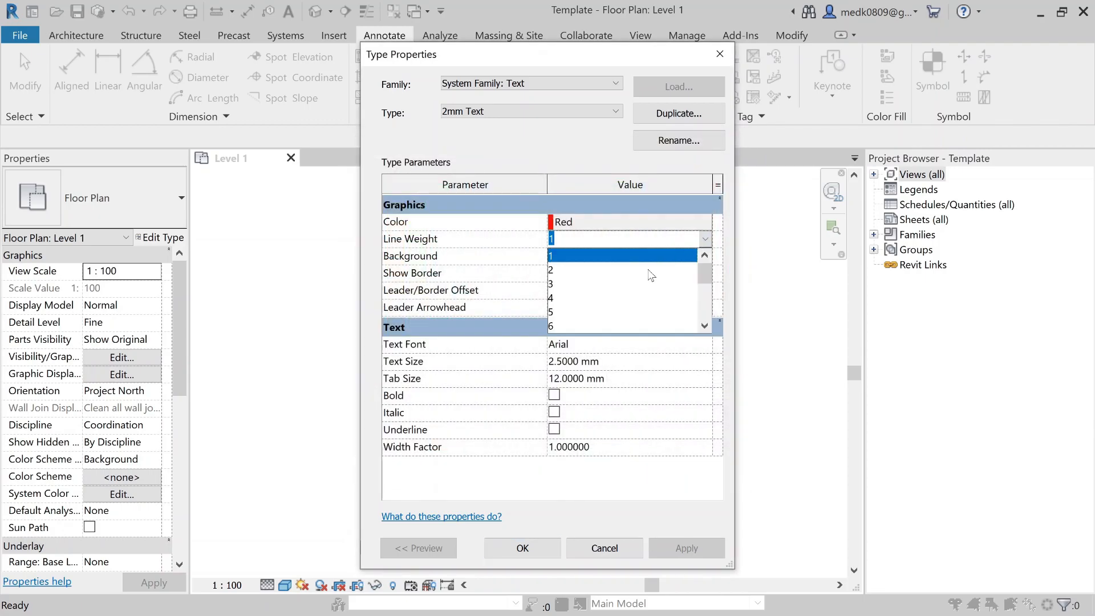
pyautogui.click(611, 294)
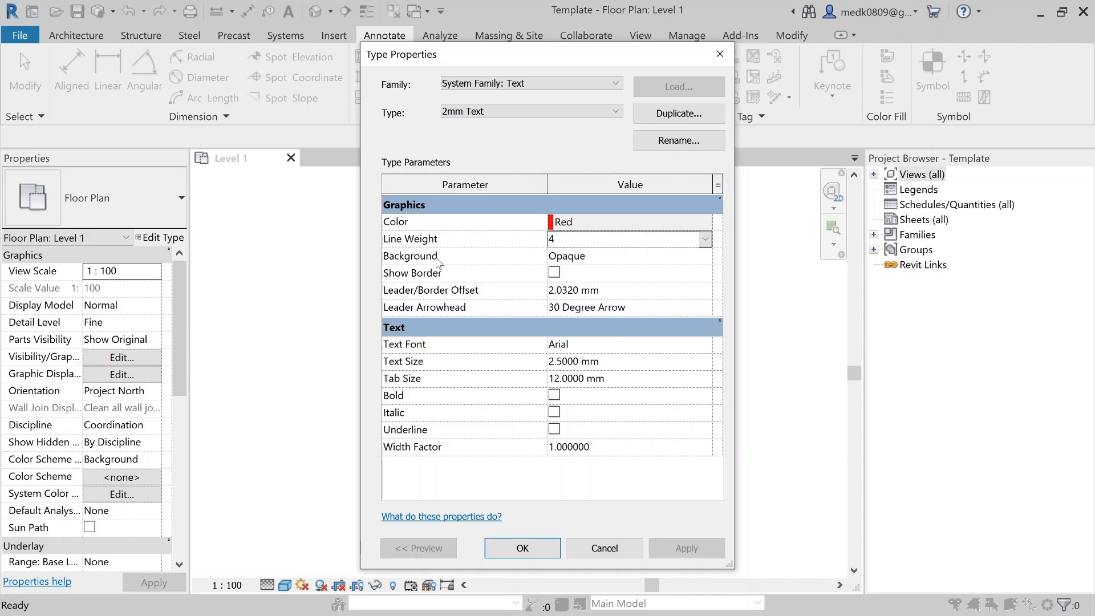
# Step: Set the 2mm Text type's background to Transparent and keep Arial as its font
pyautogui.click(706, 256)
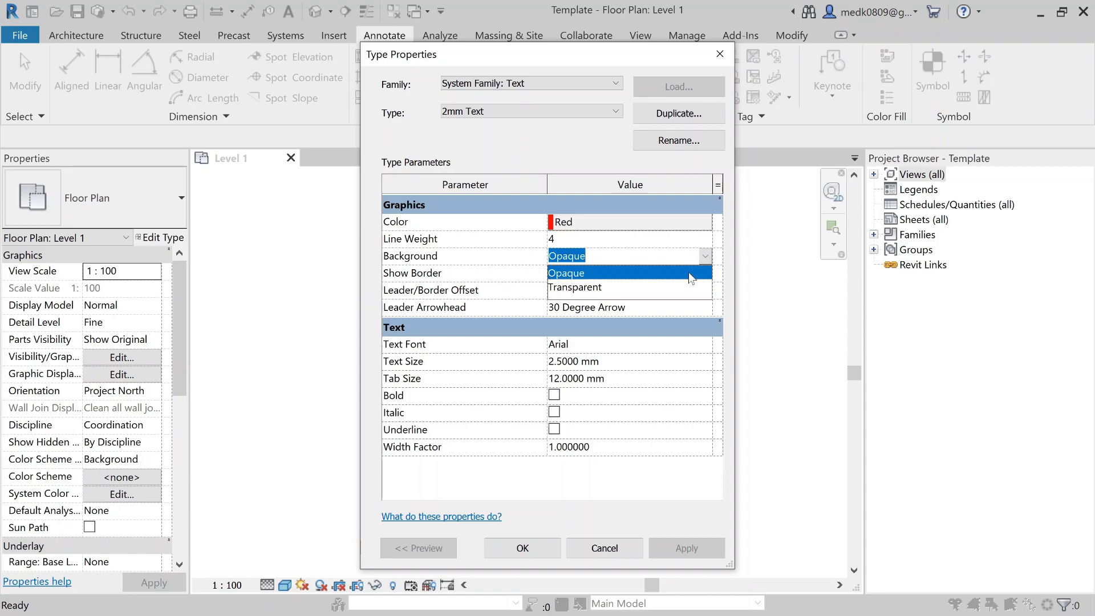
pyautogui.click(596, 288)
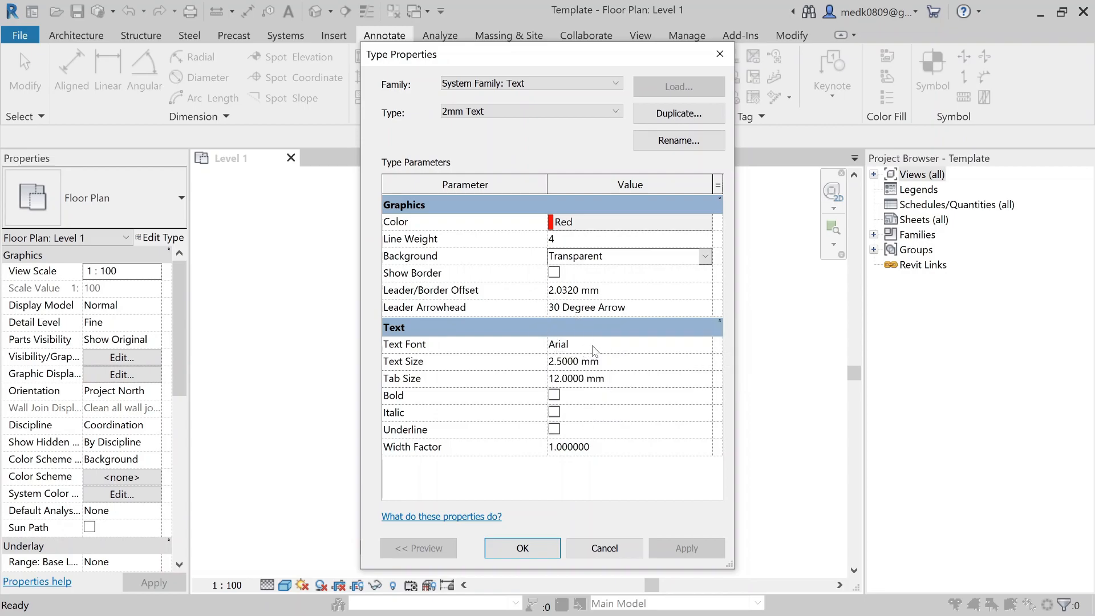
pyautogui.click(706, 346)
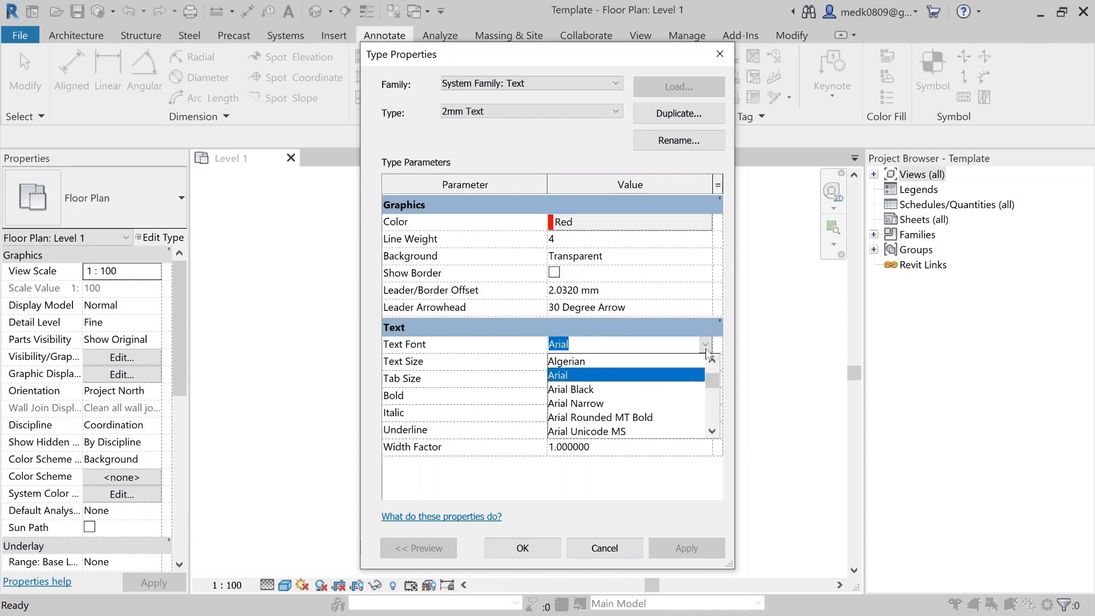
pyautogui.click(598, 376)
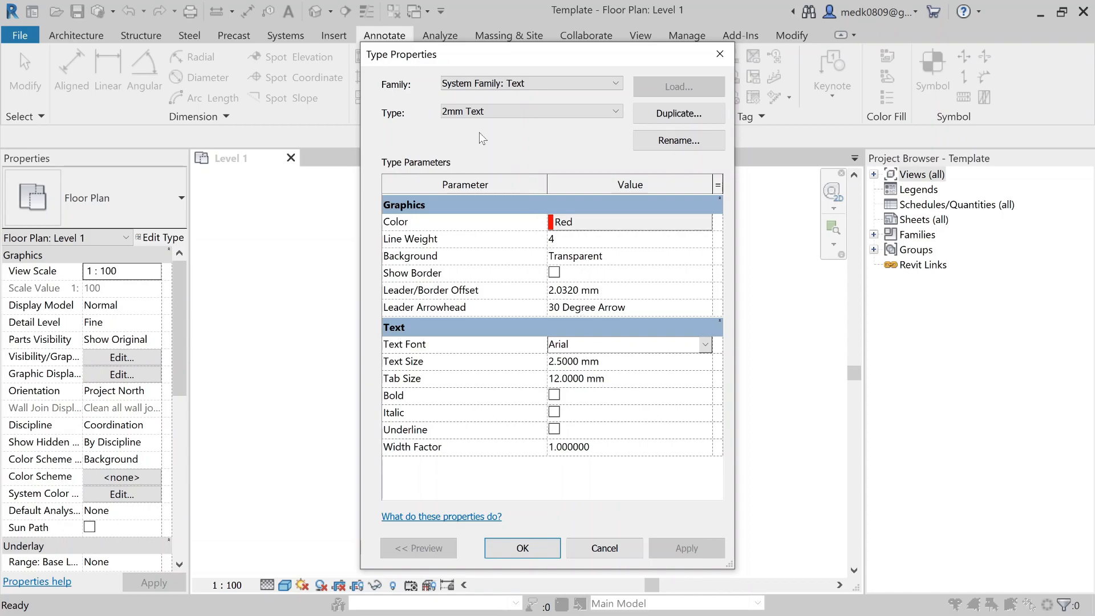
# Step: Set the 2mm Text type's text size to 2 mm, leave bold off, and accept the type properties
pyautogui.click(593, 362)
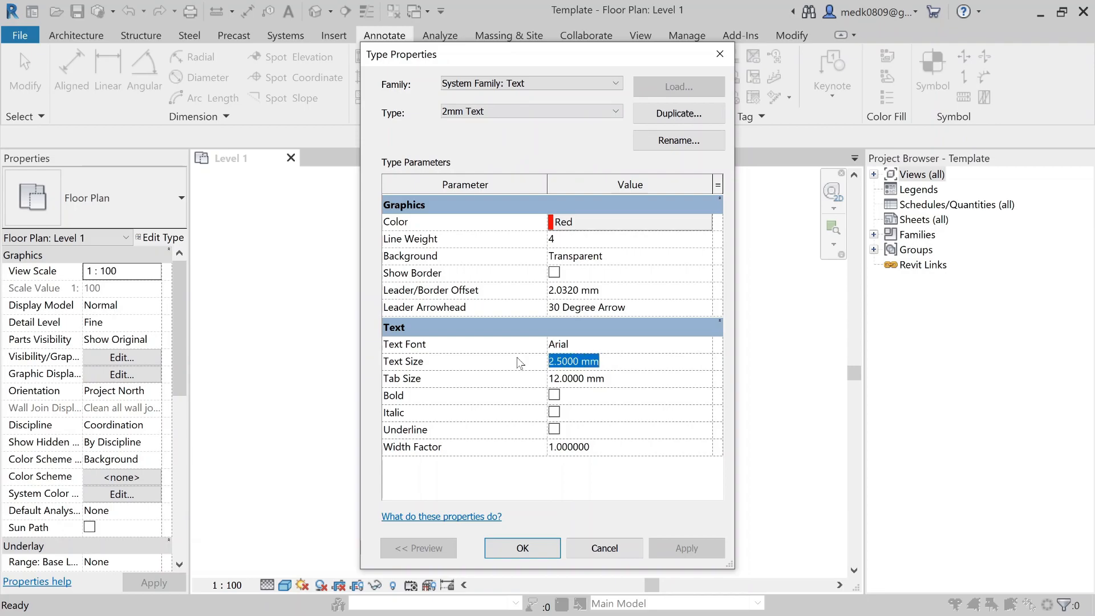
pyautogui.write('2')
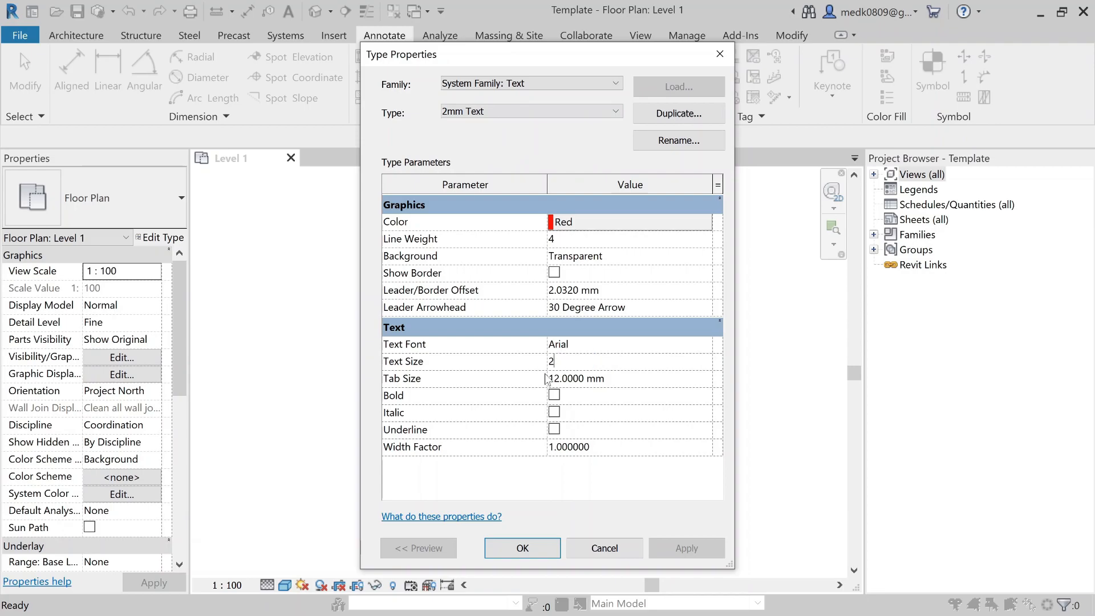
pyautogui.click(605, 379)
pyautogui.click(553, 395)
pyautogui.click(554, 395)
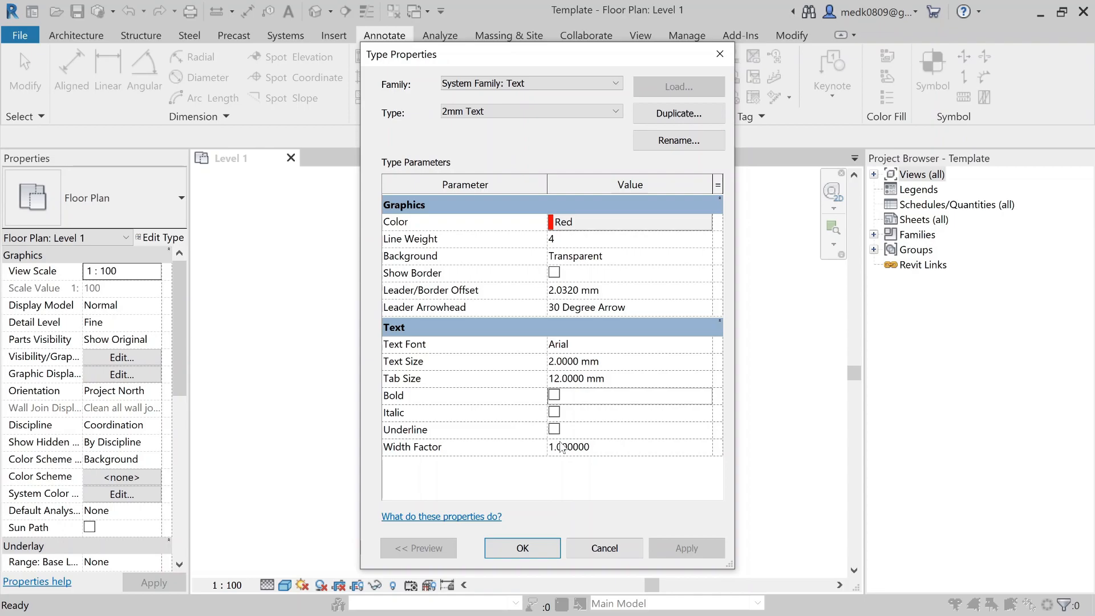
pyautogui.click(522, 548)
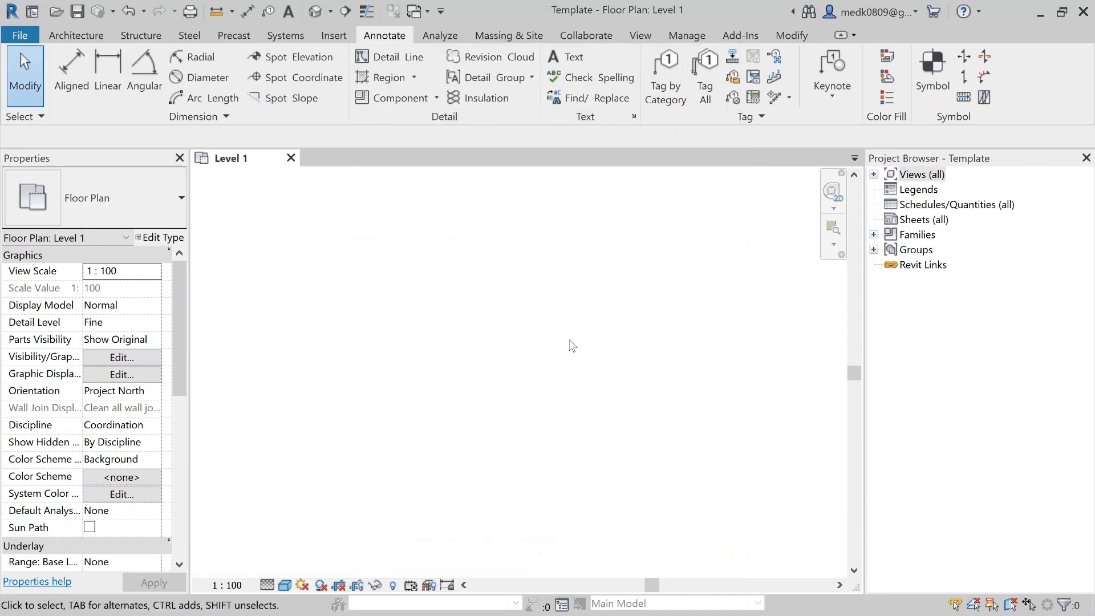
# Step: Place a text note reading "Text" in the Level 1 floor plan using the 2mm Text type
pyautogui.click(575, 57)
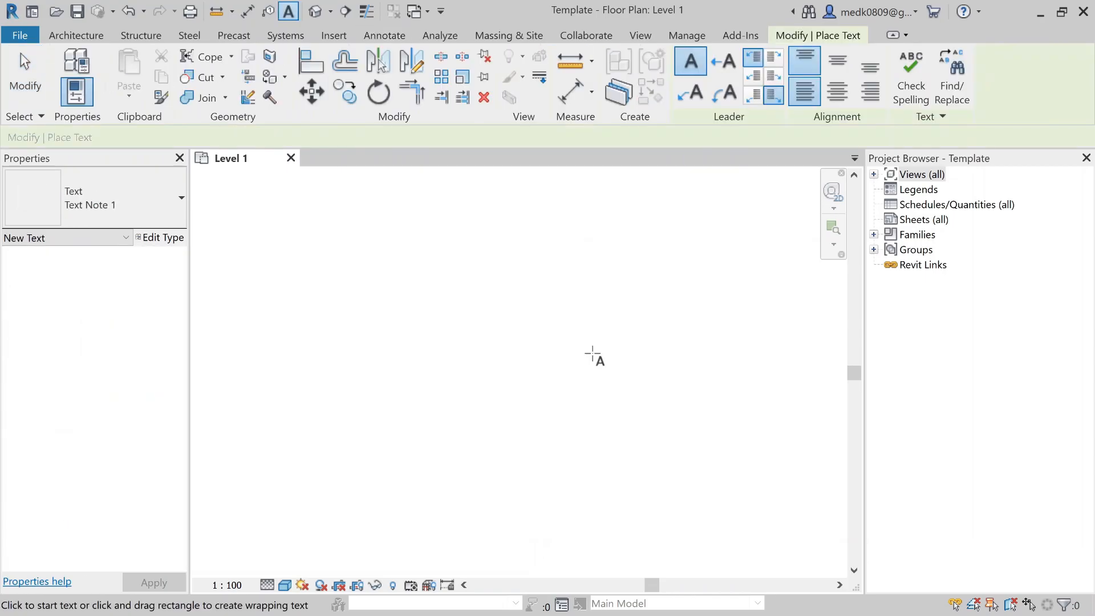
pyautogui.click(165, 204)
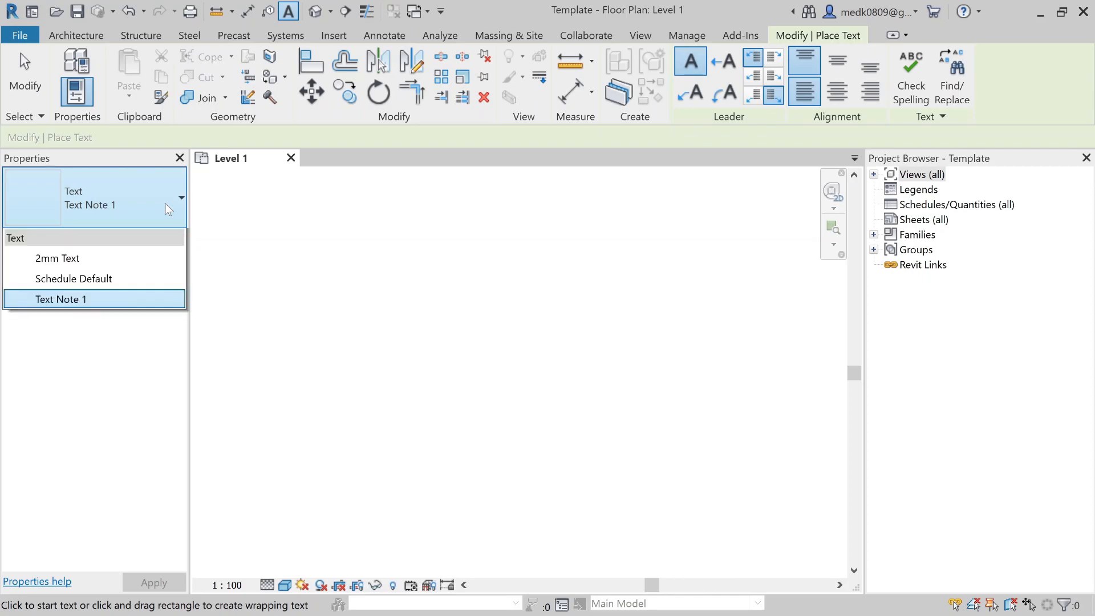
pyautogui.click(81, 280)
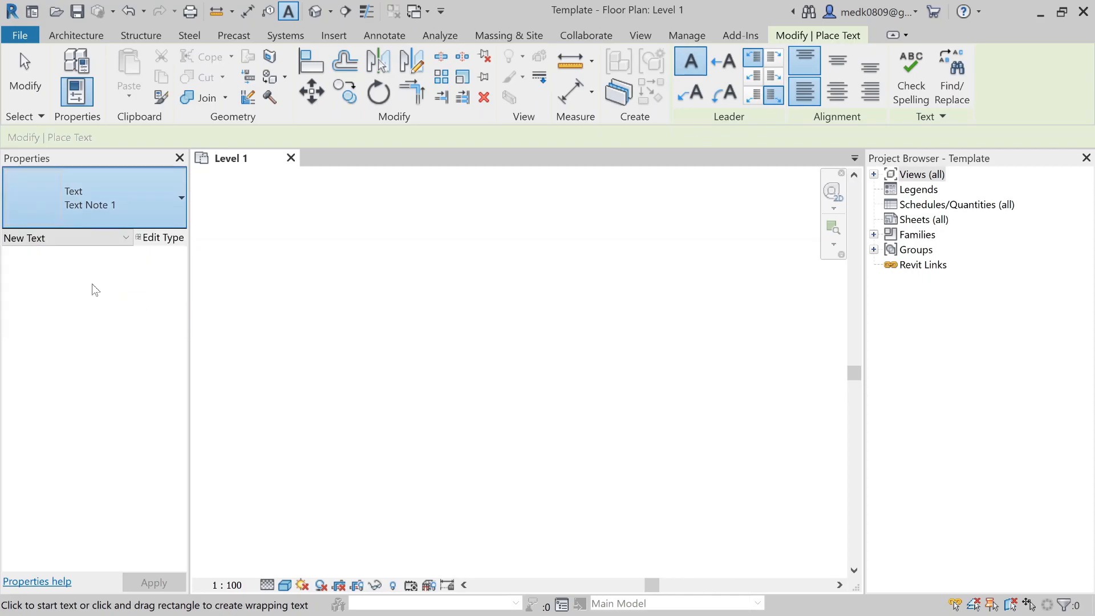
pyautogui.click(439, 308)
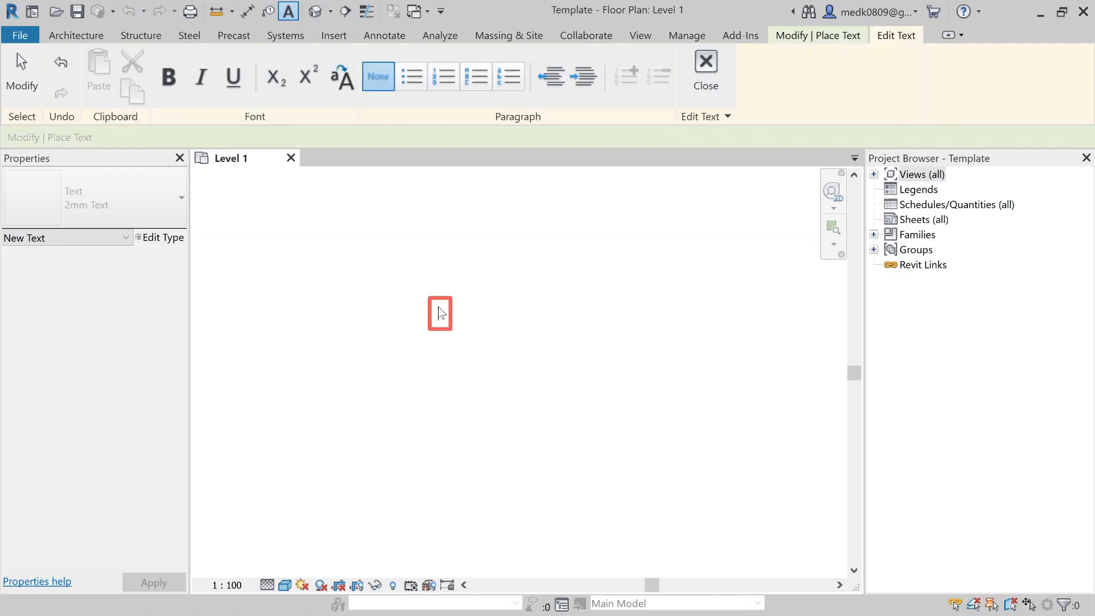
pyautogui.write('Text')
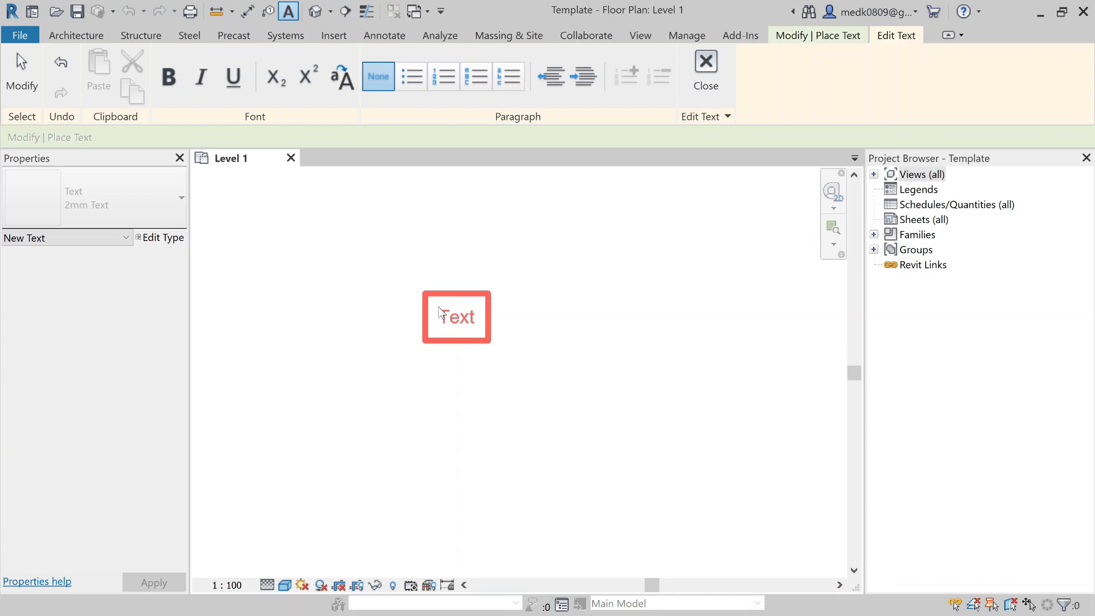
pyautogui.click(553, 334)
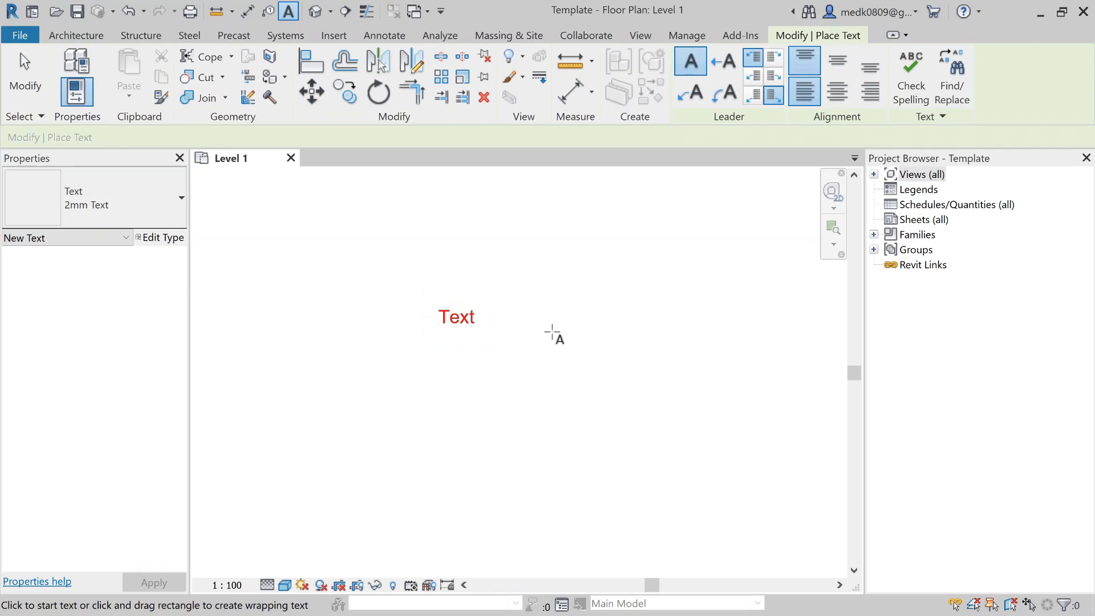
pyautogui.press('Escape')
# Step: Change the 2mm Text type's color to black through the placed text note's type properties and apply it
pyautogui.scroll(2, 426, 303)
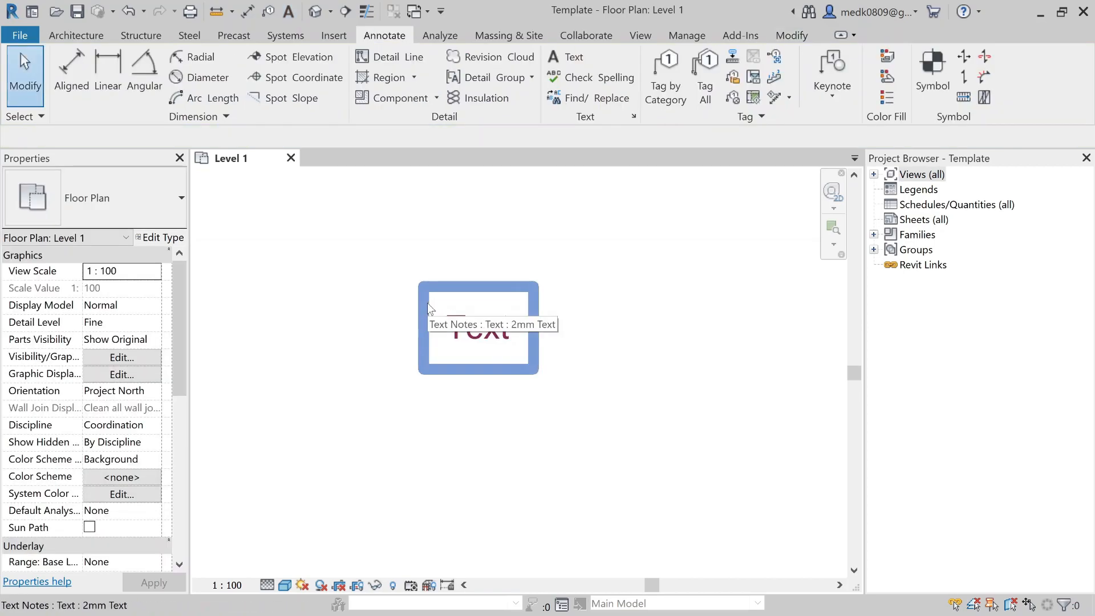
pyautogui.click(501, 335)
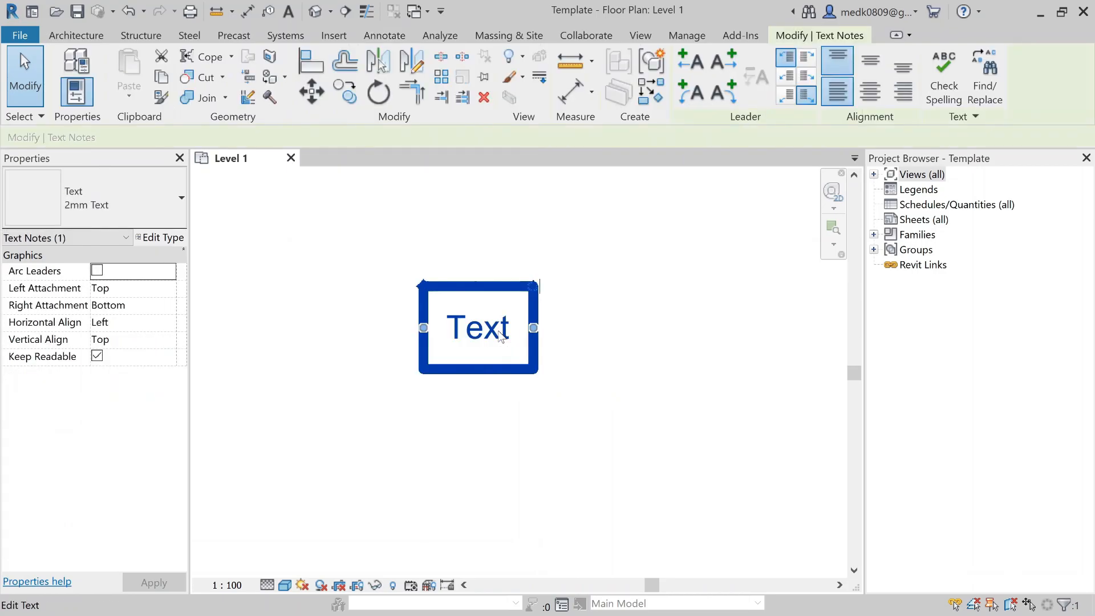
pyautogui.click(162, 237)
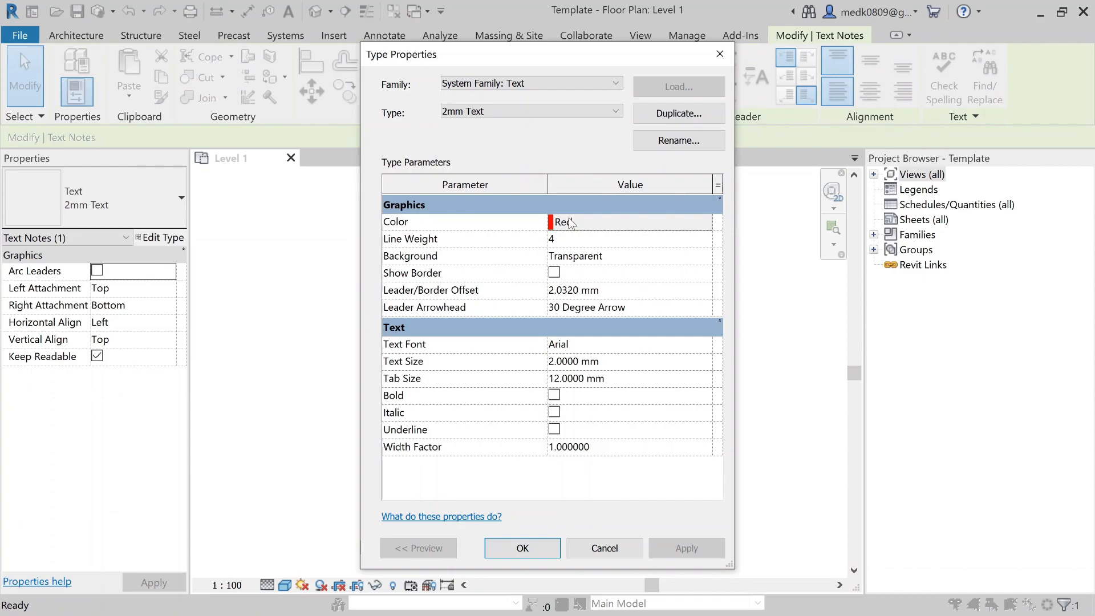
pyautogui.click(570, 222)
pyautogui.click(368, 291)
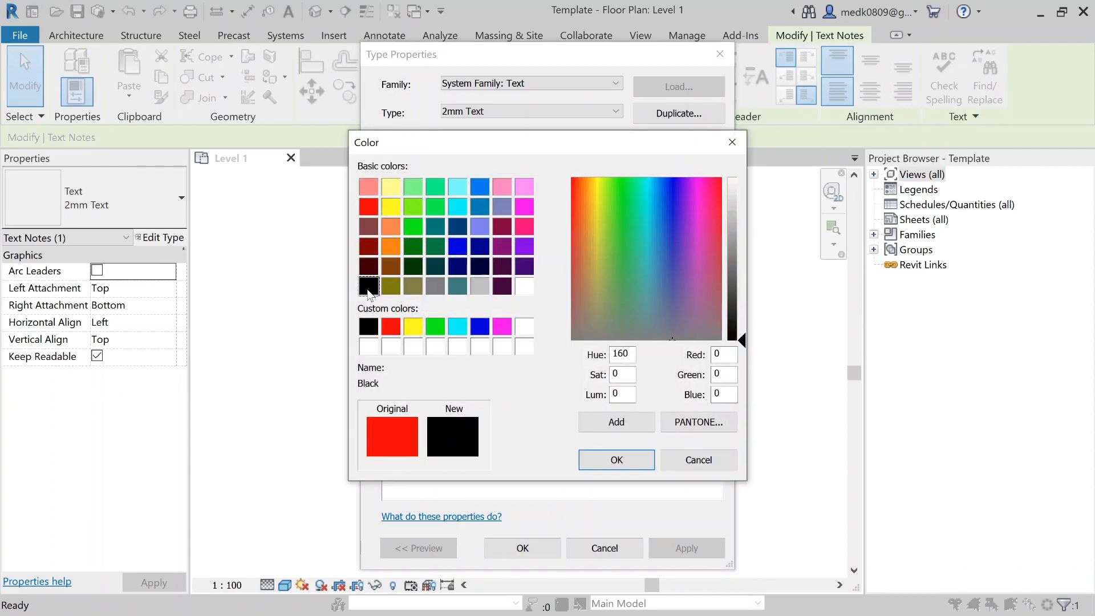
pyautogui.click(595, 464)
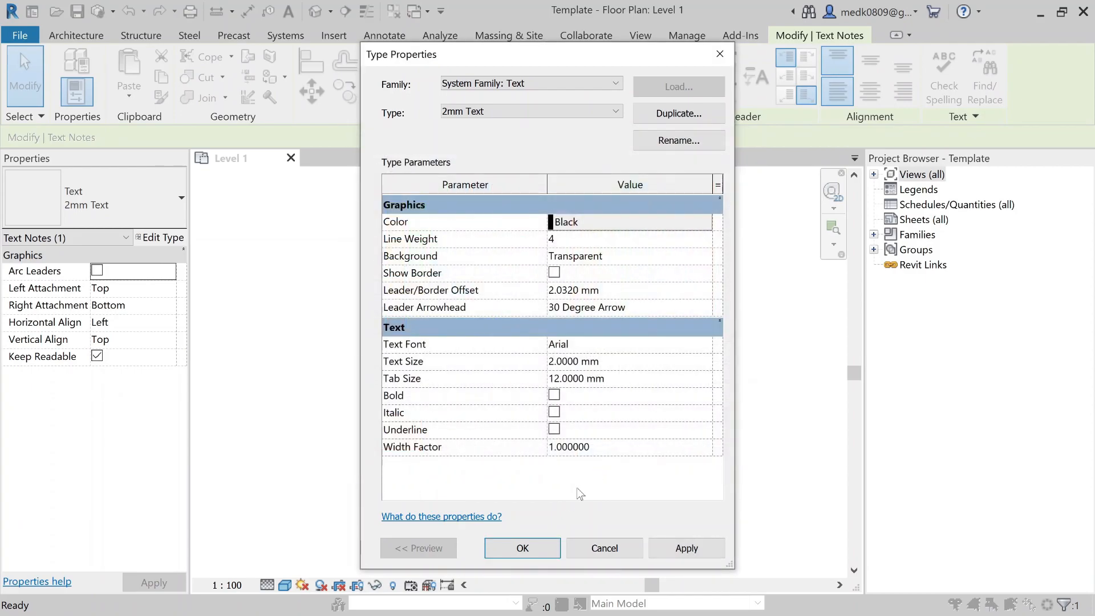
pyautogui.click(683, 549)
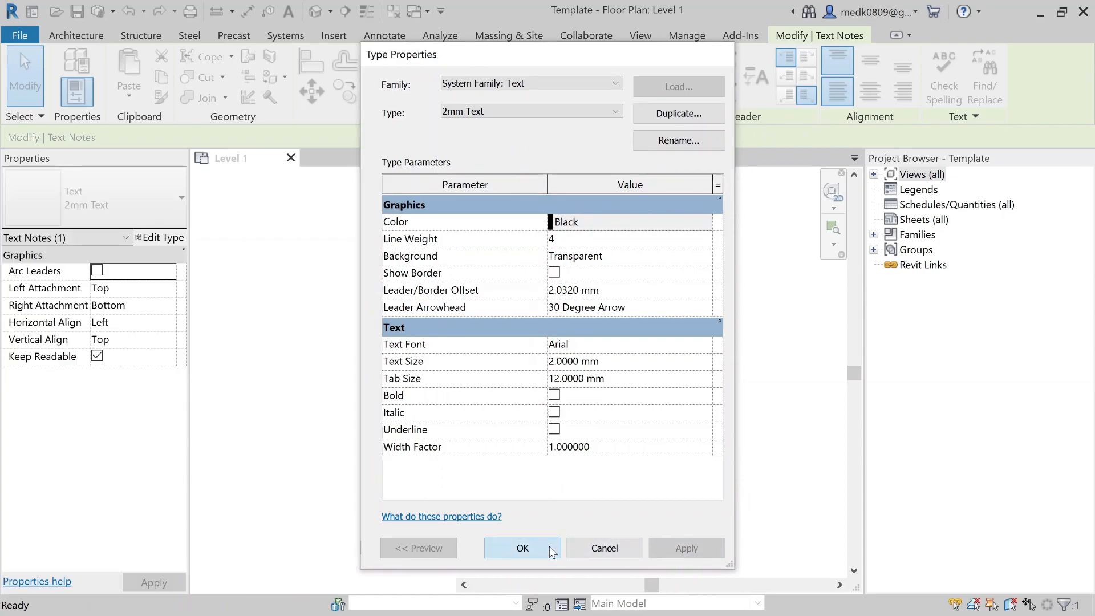
pyautogui.click(523, 547)
pyautogui.press('Escape')
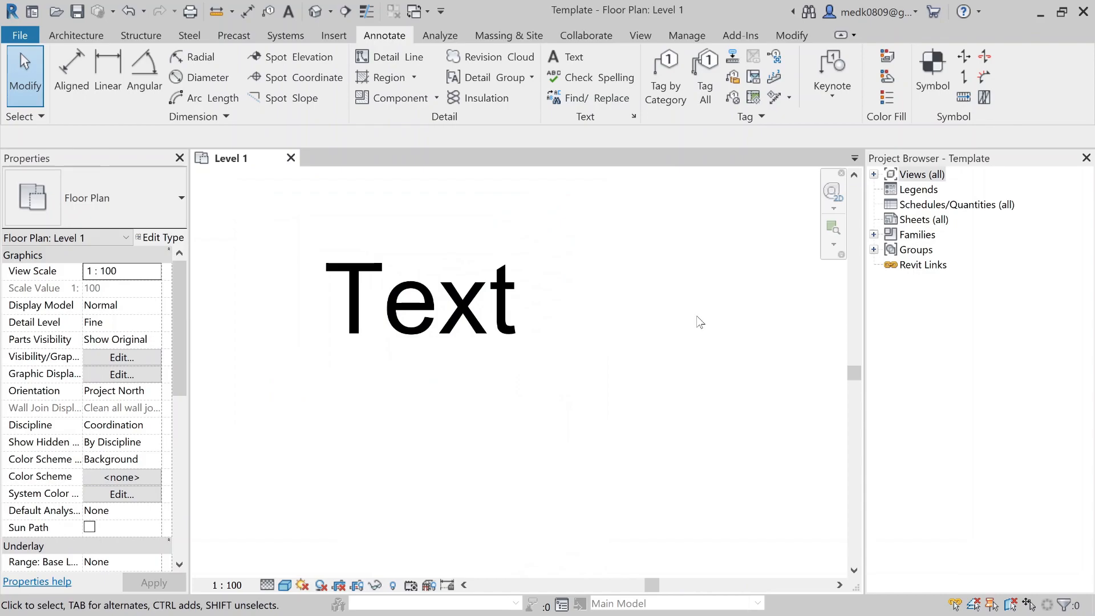
pyautogui.scroll(-3, 700, 322)
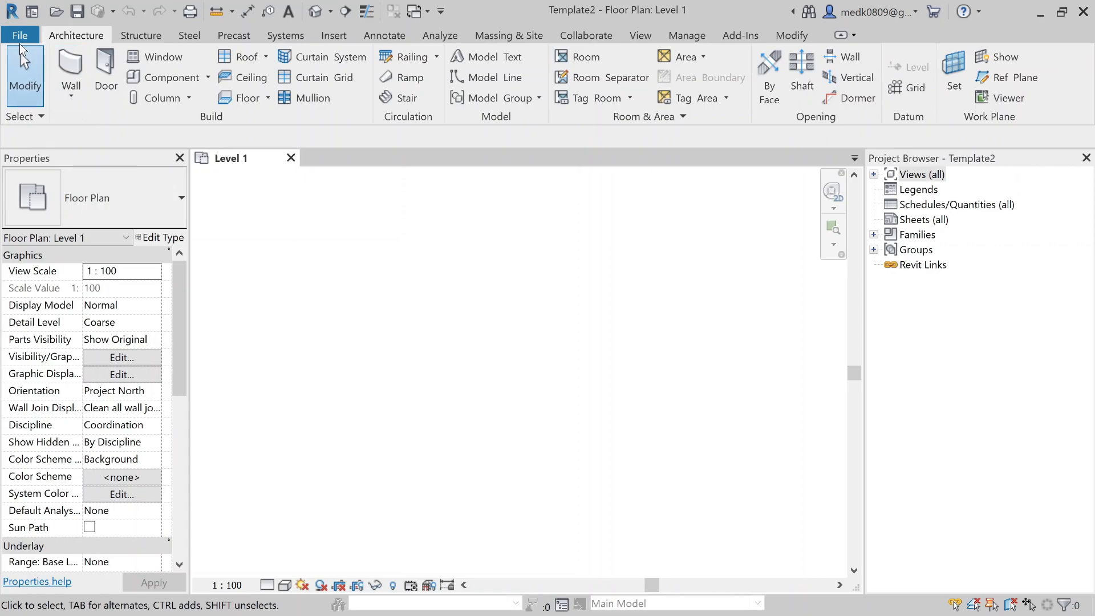
# Step: Open the family file "view title tag family" from the Desktop for editing
pyautogui.click(20, 36)
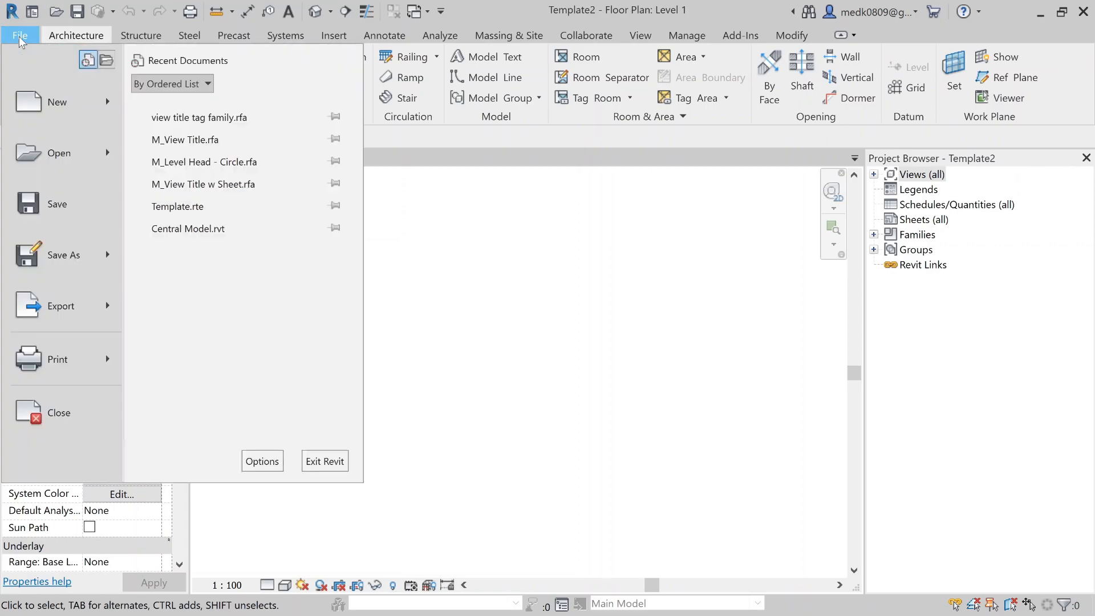
pyautogui.click(66, 169)
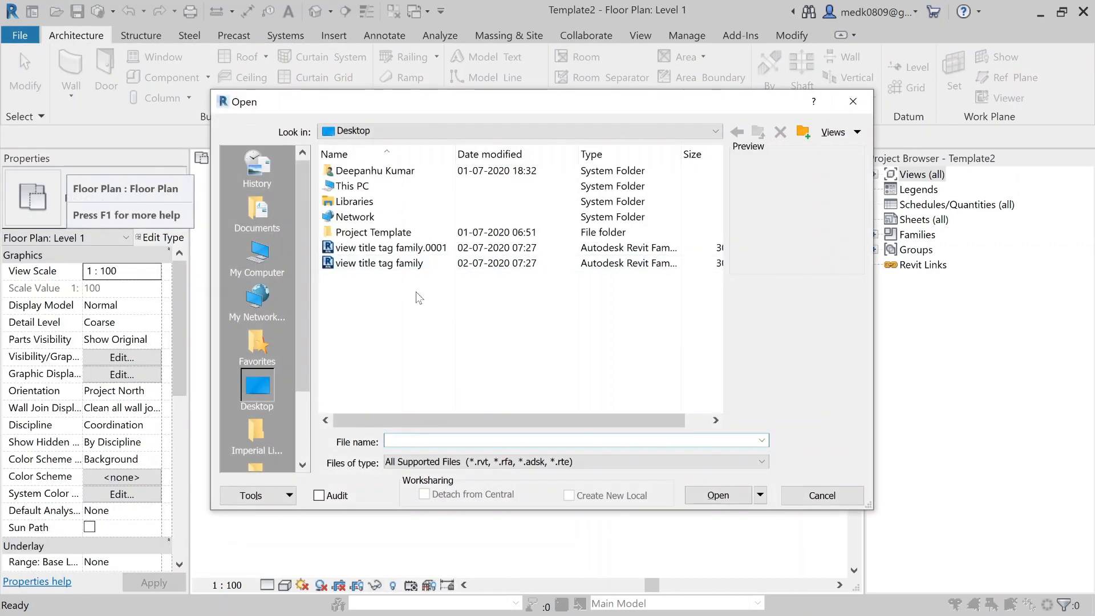
pyautogui.click(400, 267)
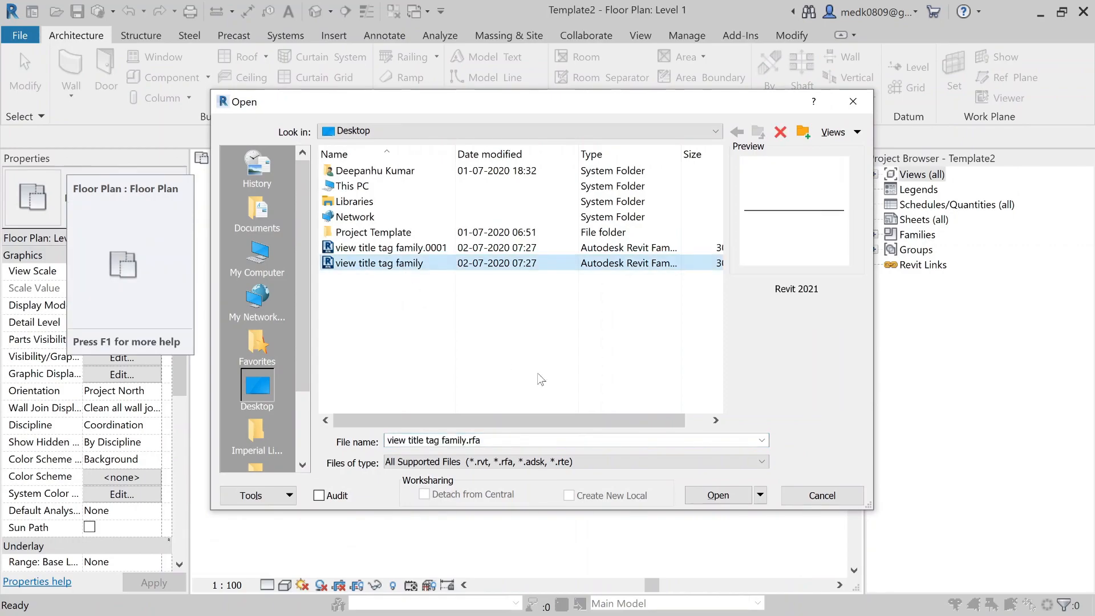
pyautogui.click(720, 495)
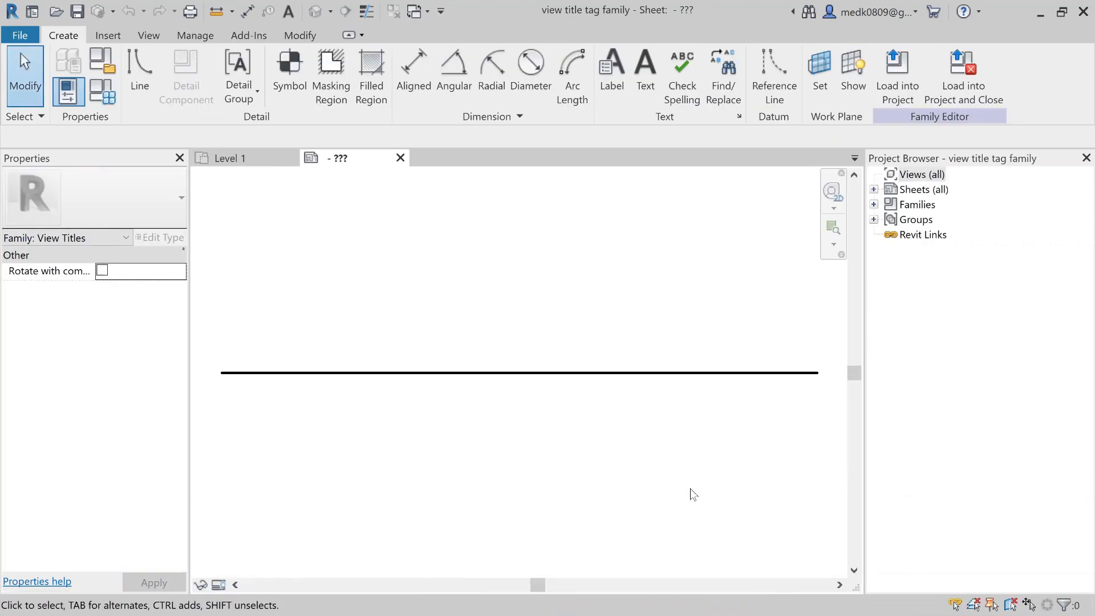
# Step: Draw a 20 by 5 rectangle on the View Titles subcategory, above the existing horizontal line and starting at its left endpoint
pyautogui.scroll(4, 468, 444)
pyautogui.moveTo(386, 440); pyautogui.dragTo(477, 359, button='middle')
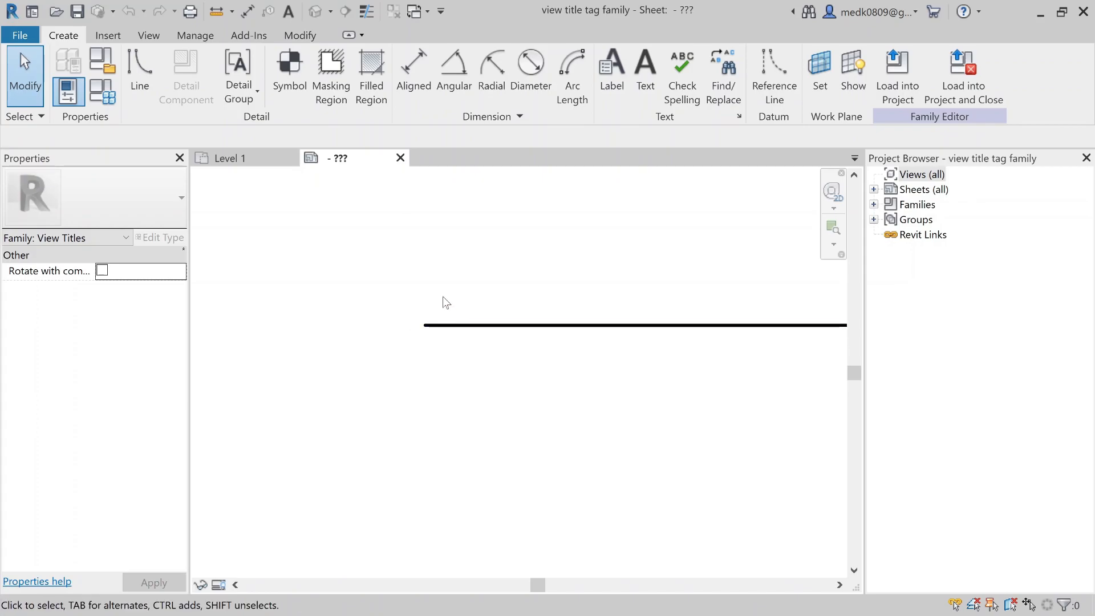
pyautogui.scroll(1, 446, 302)
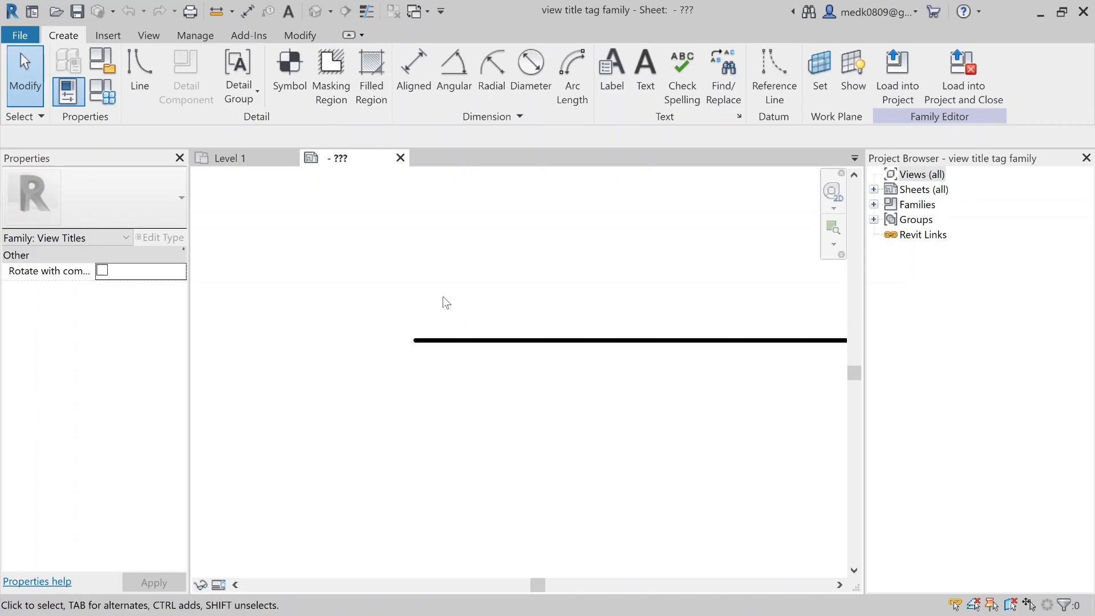
pyautogui.click(140, 75)
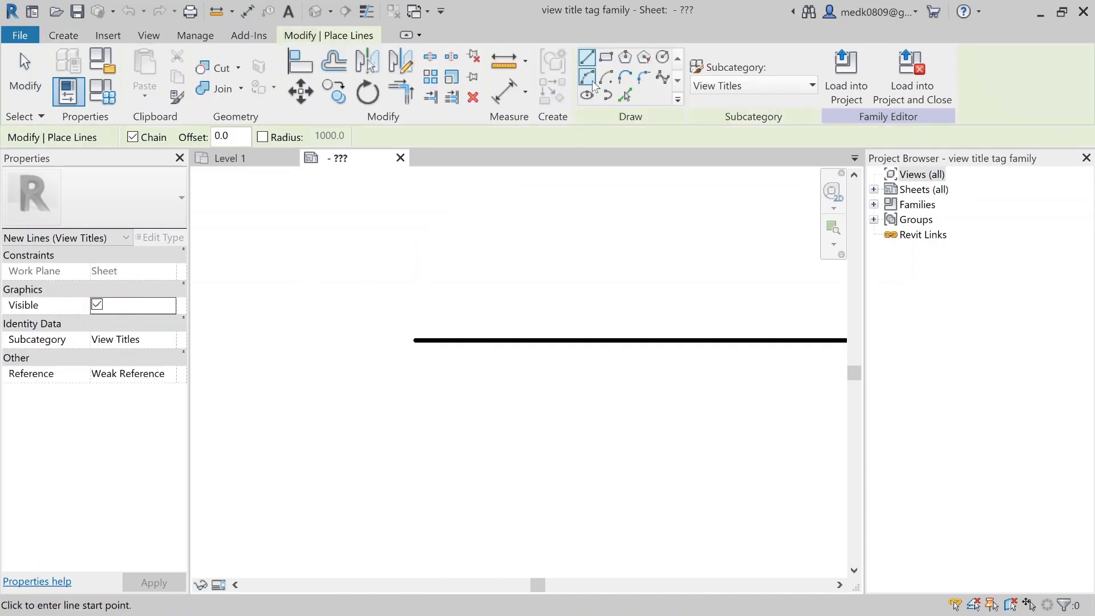
pyautogui.click(604, 59)
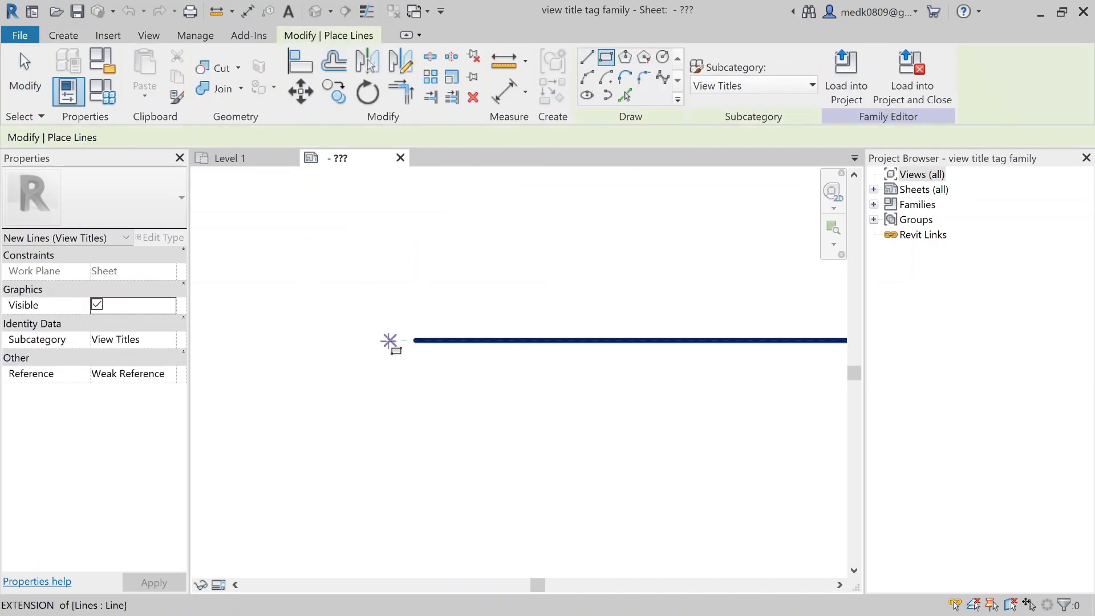
pyautogui.click(416, 340)
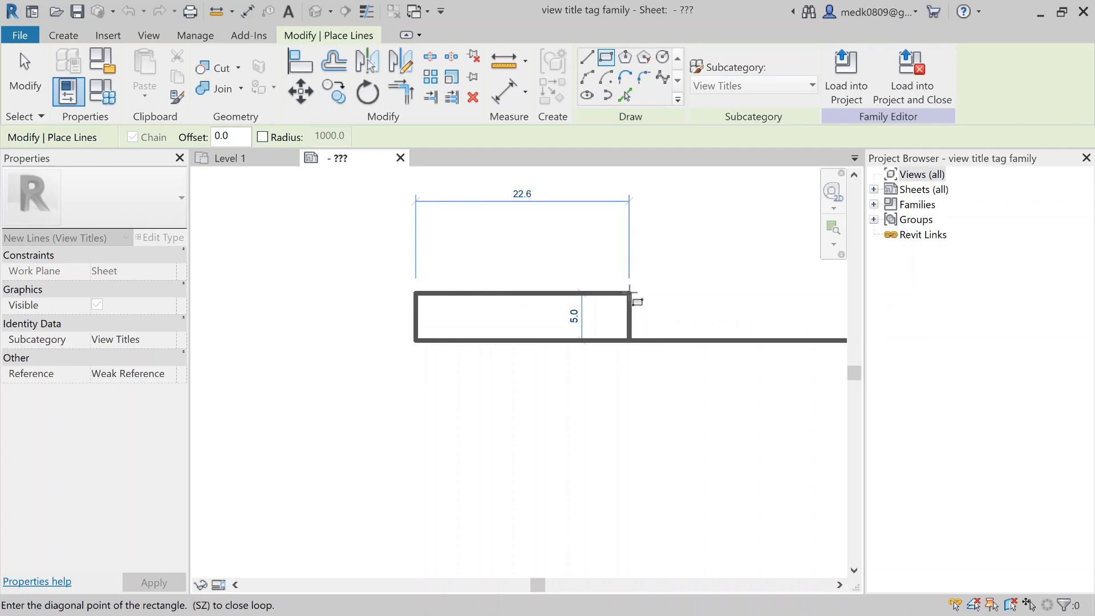
pyautogui.click(605, 293)
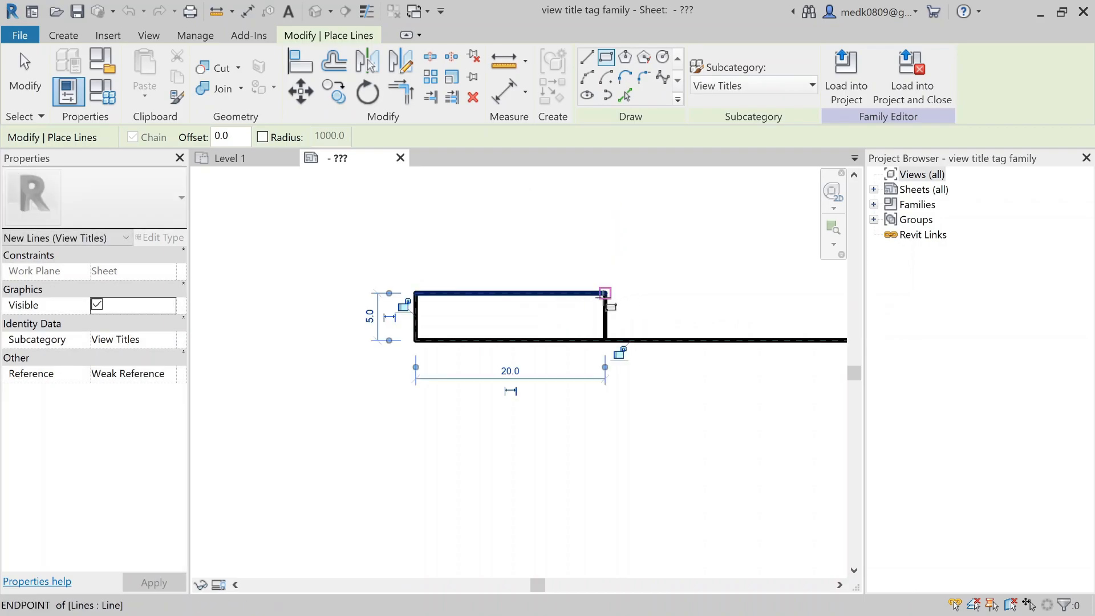
# Step: Turn on thin lines and draw two adjoining rectangles, each 10 by about 2.9, directly beneath the 20 by 5 rectangle
pyautogui.click(366, 12)
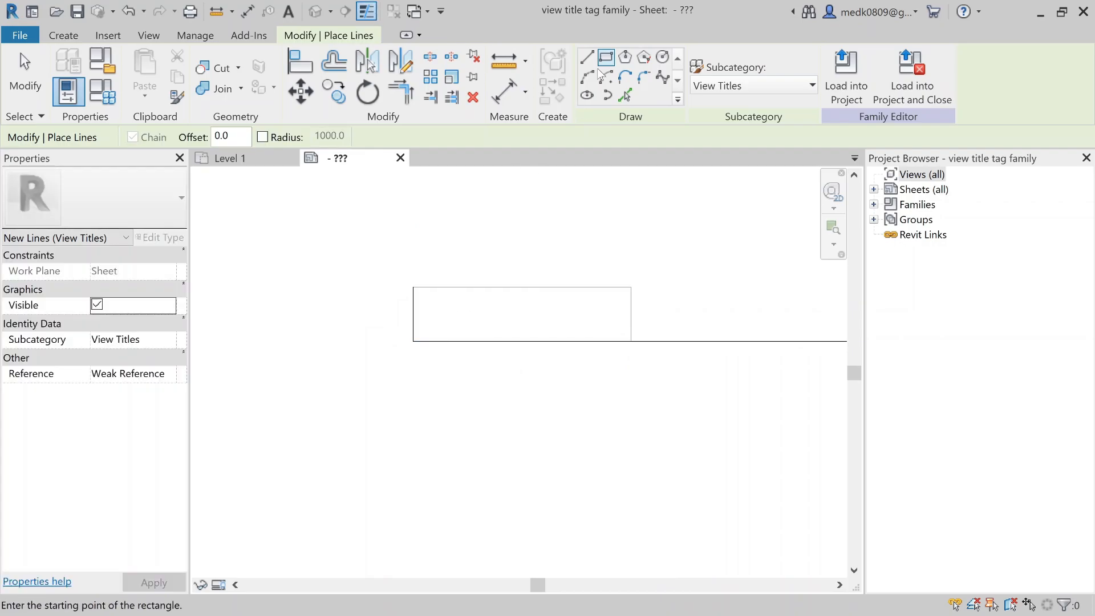
pyautogui.click(631, 342)
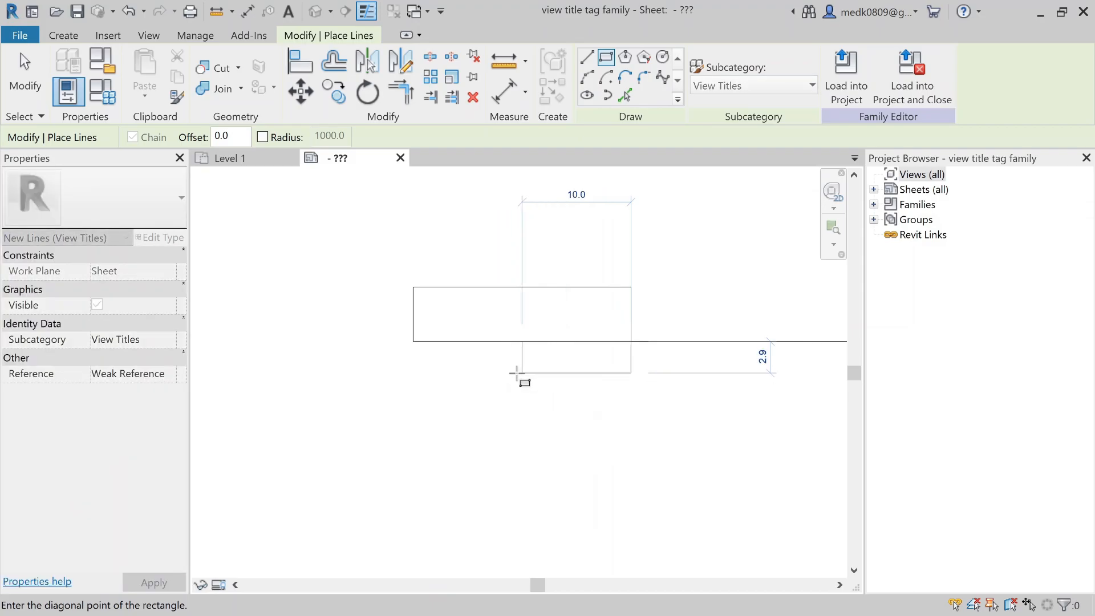
pyautogui.click(522, 373)
pyautogui.click(522, 373)
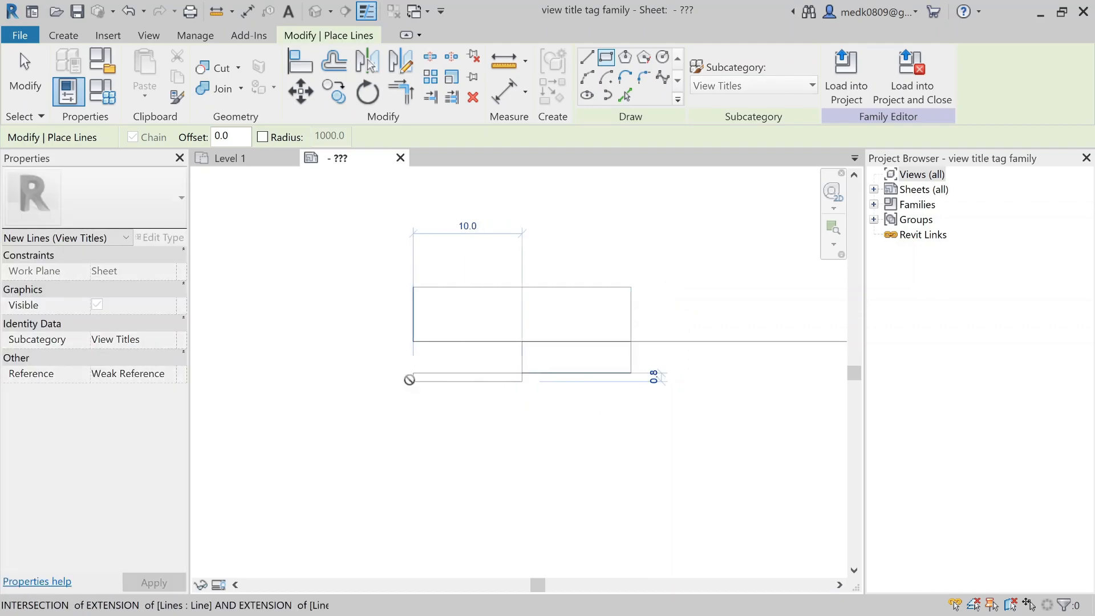
pyautogui.click(413, 341)
pyautogui.press('Escape')
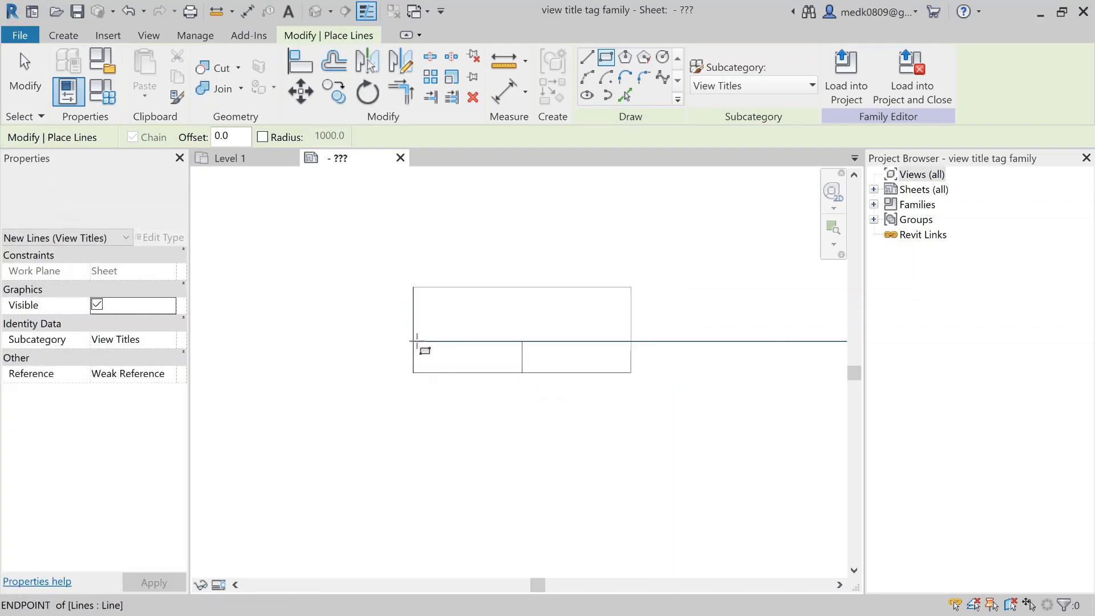
pyautogui.press('Escape')
pyautogui.scroll(1, 514, 332)
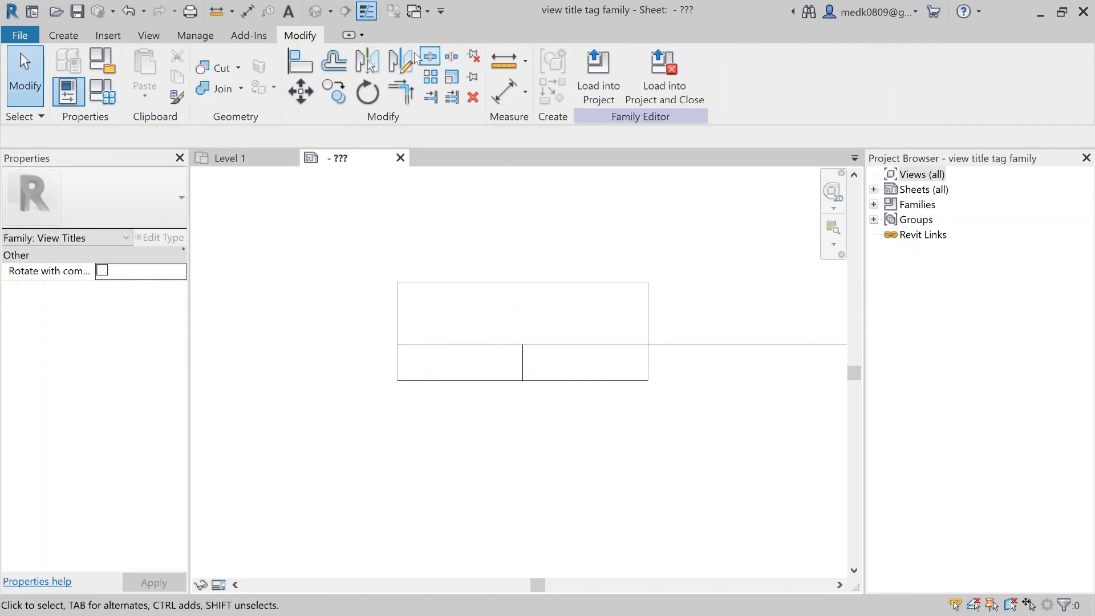
# Step: Begin a straight line on the View Titles subcategory around the upper rectangle
pyautogui.click(63, 35)
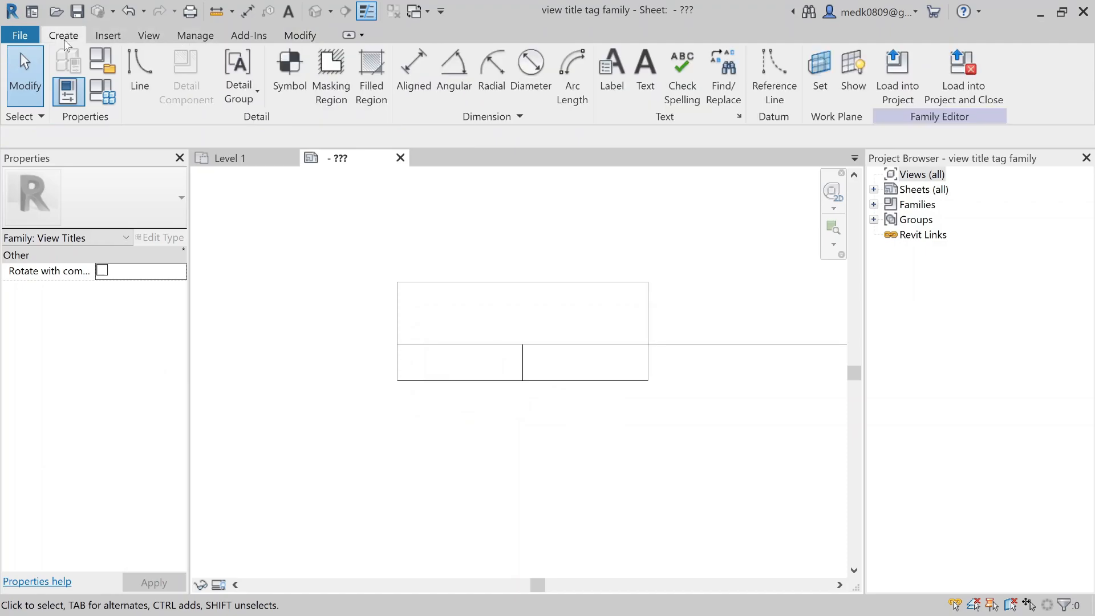
pyautogui.click(139, 74)
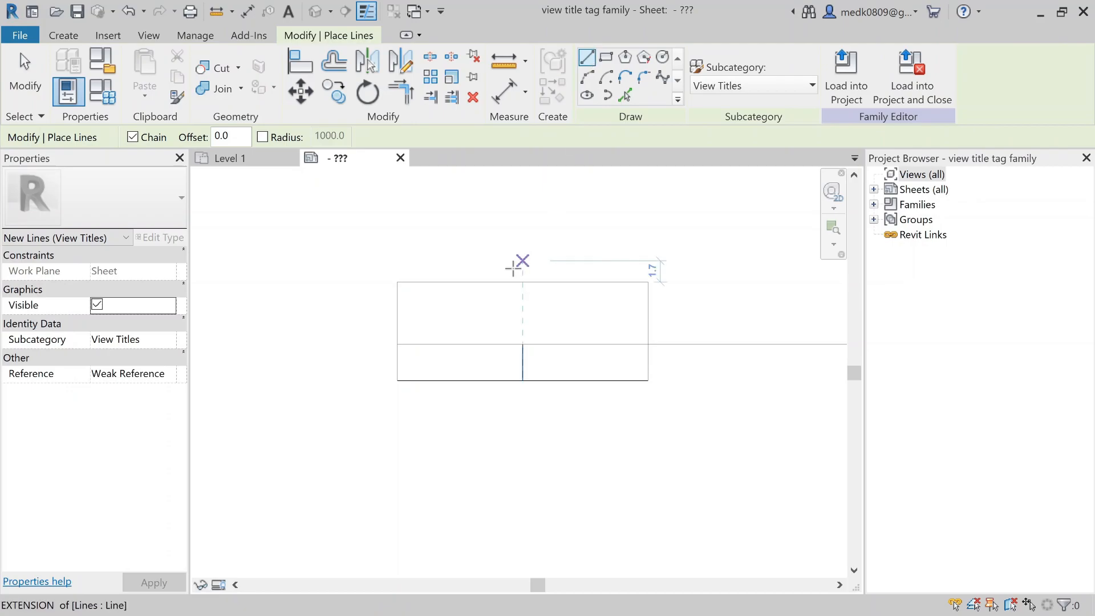
# Step: Draw a vertical line through the upper row, 5 mm from the title frame's left edge, from the top edge to the middle line
pyautogui.scroll(1, 497, 290)
pyautogui.click(448, 280)
pyautogui.click(447, 362)
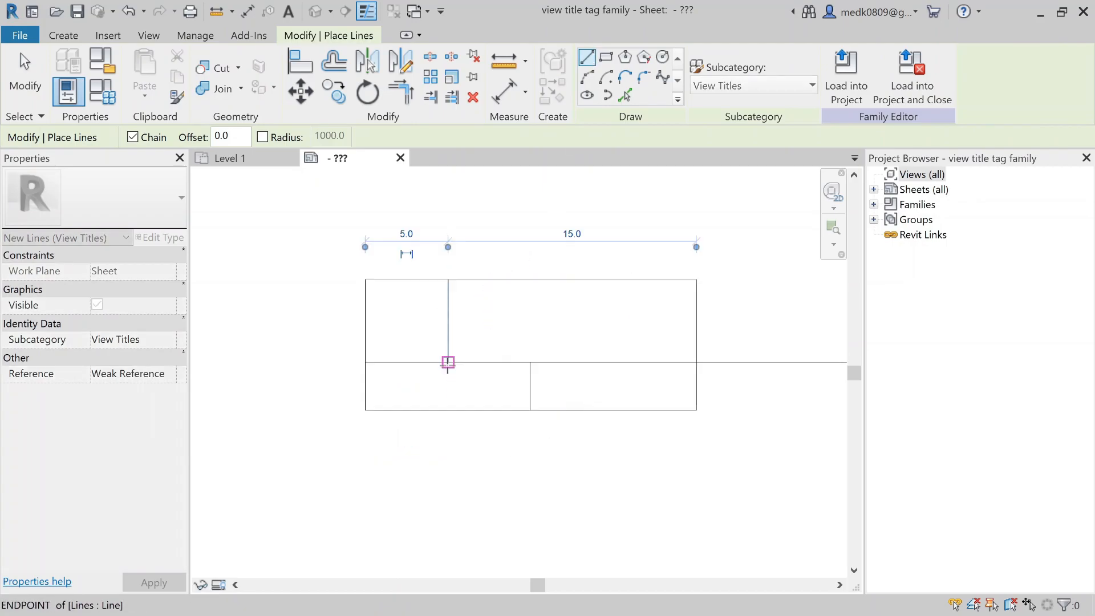
pyautogui.press('Escape')
pyautogui.press('Escape')
pyautogui.scroll(-3, 447, 365)
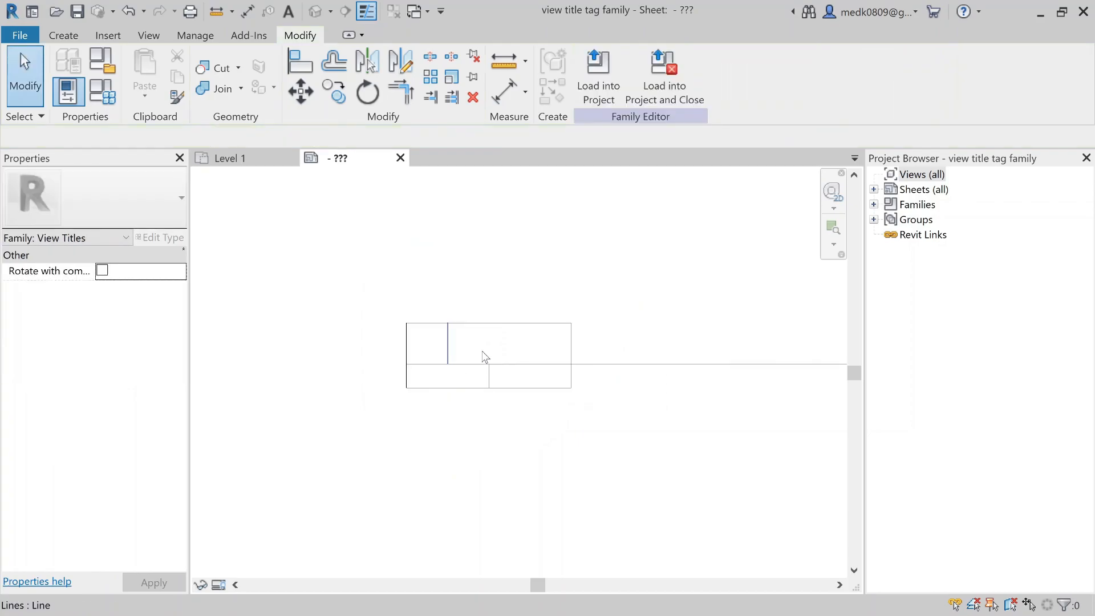
# Step: Place a label showing the Detail Number parameter in the small upper-left cell of the title frame
pyautogui.scroll(1, 530, 342)
pyautogui.scroll(1, 532, 345)
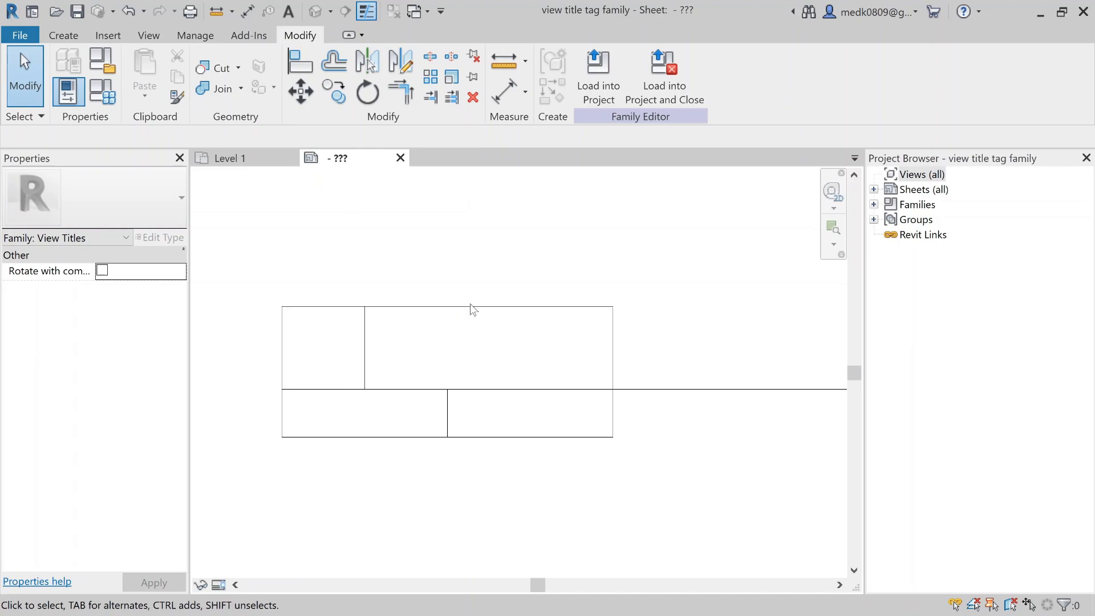
pyautogui.click(63, 32)
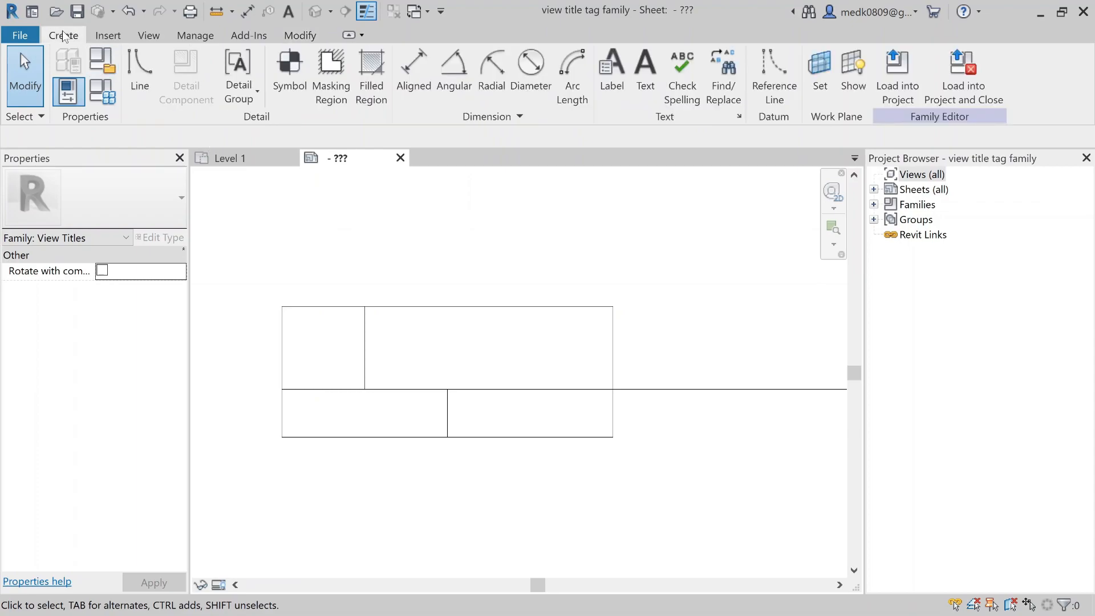
pyautogui.click(609, 63)
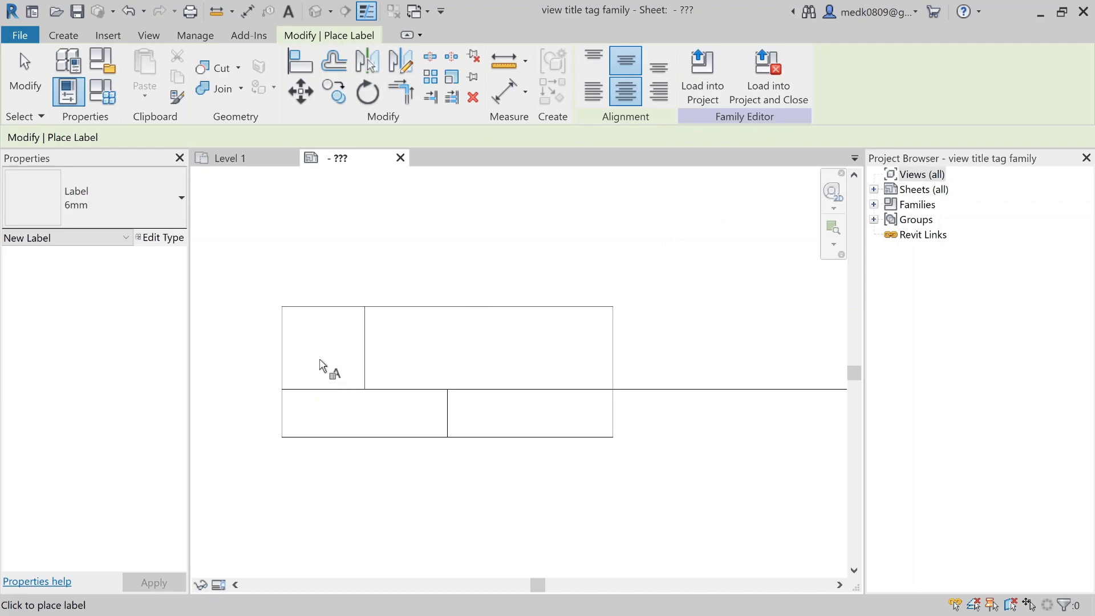
pyautogui.scroll(2, 306, 358)
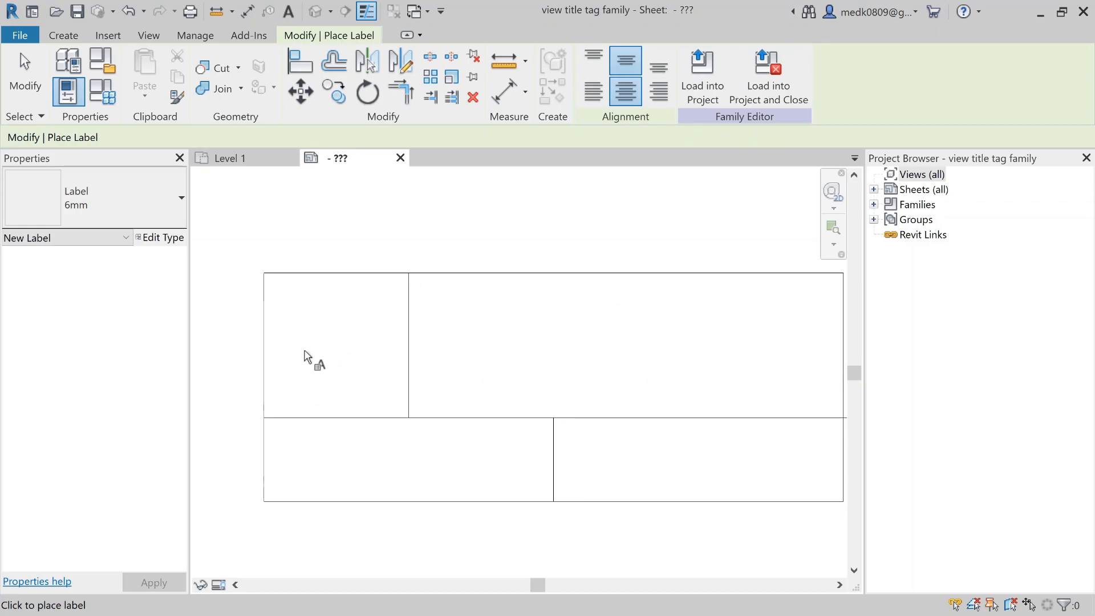
pyautogui.moveTo(354, 351); pyautogui.dragTo(448, 306, button='middle')
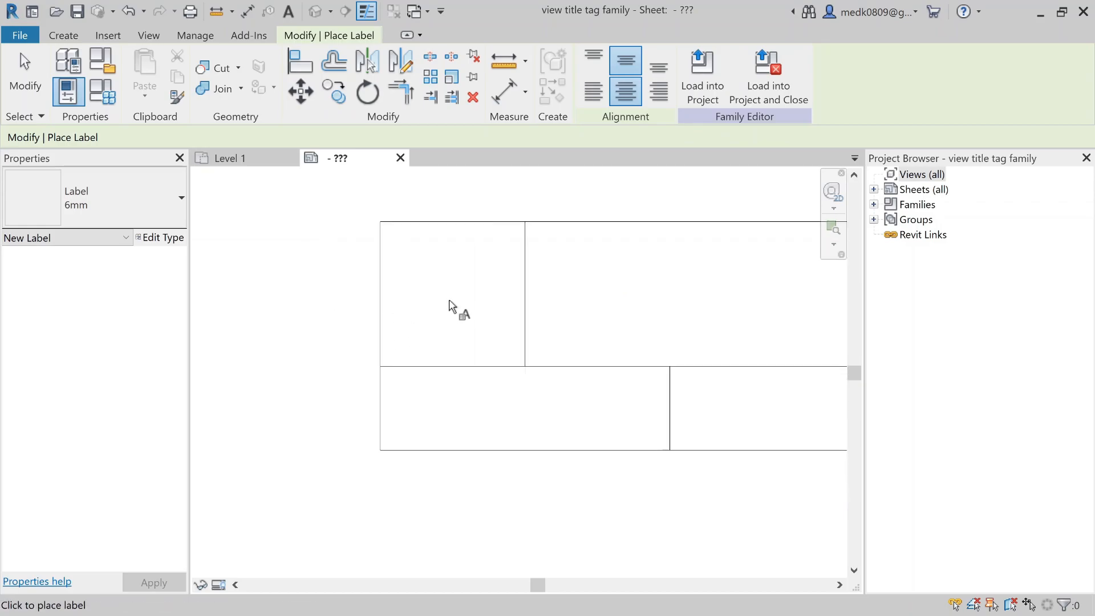
pyautogui.click(450, 295)
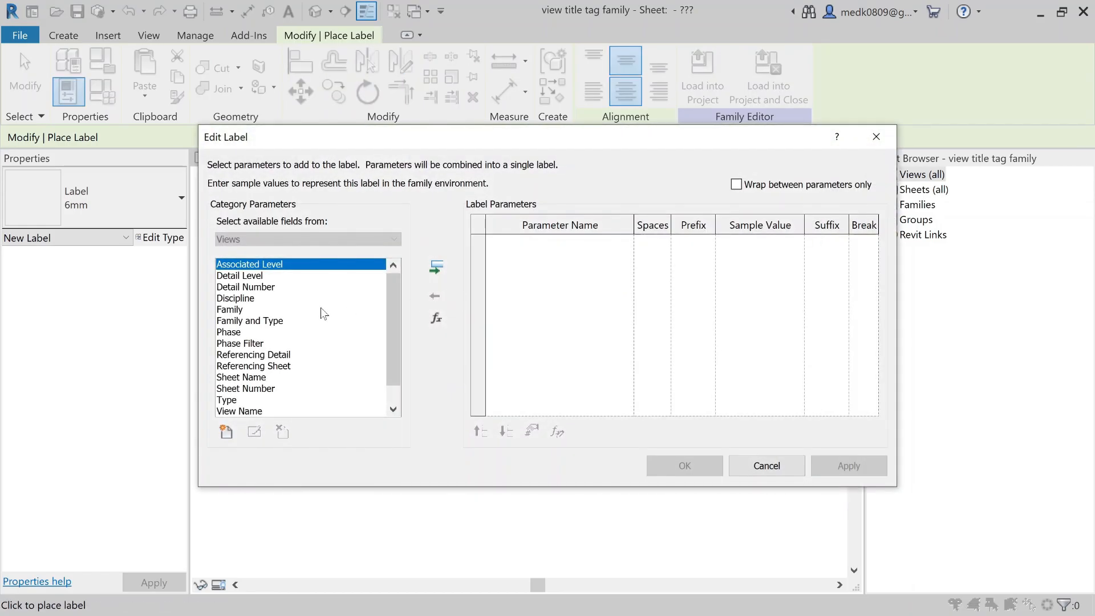
pyautogui.click(259, 288)
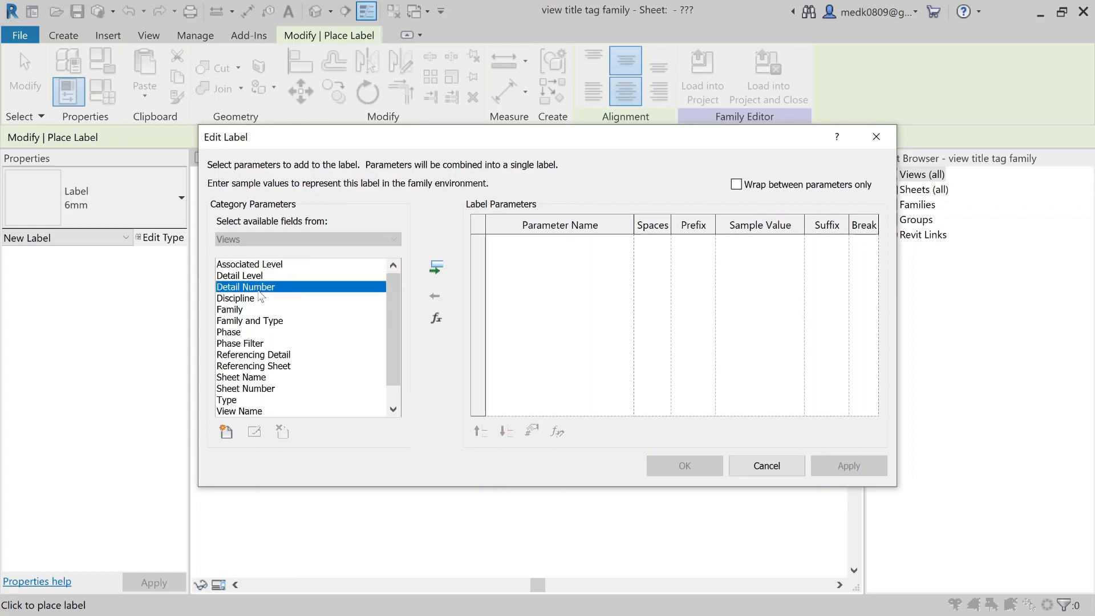
pyautogui.click(436, 267)
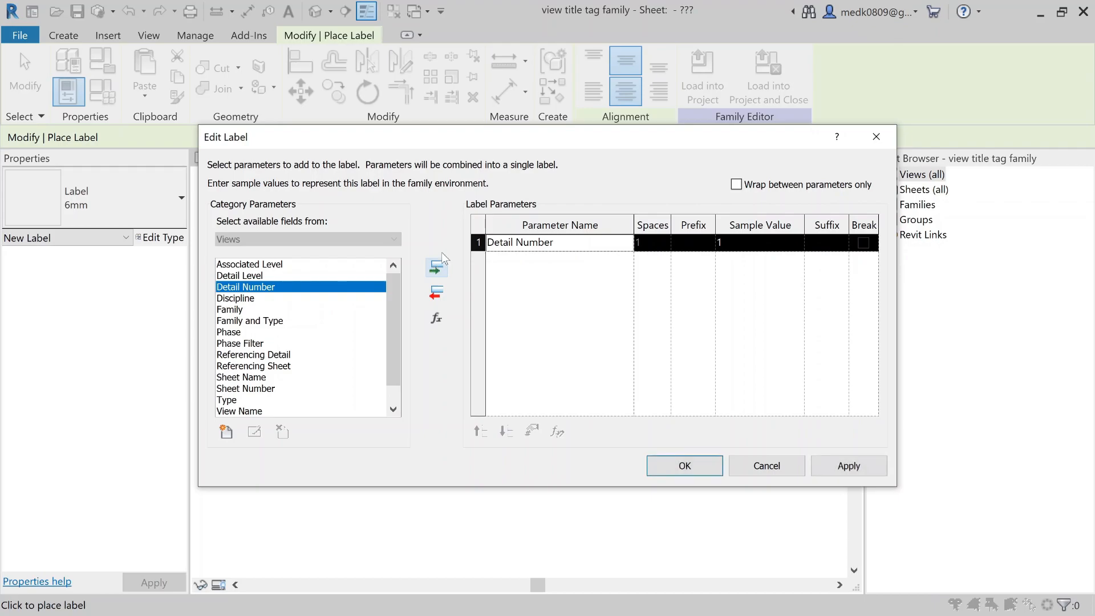
pyautogui.click(710, 464)
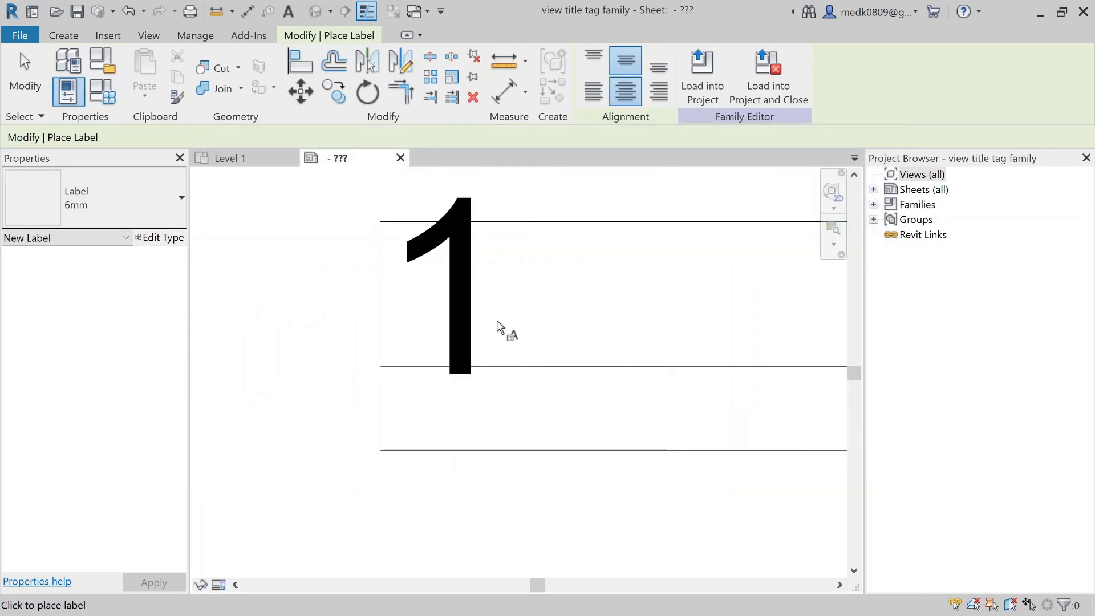
pyautogui.press('Escape')
pyautogui.press('Escape')
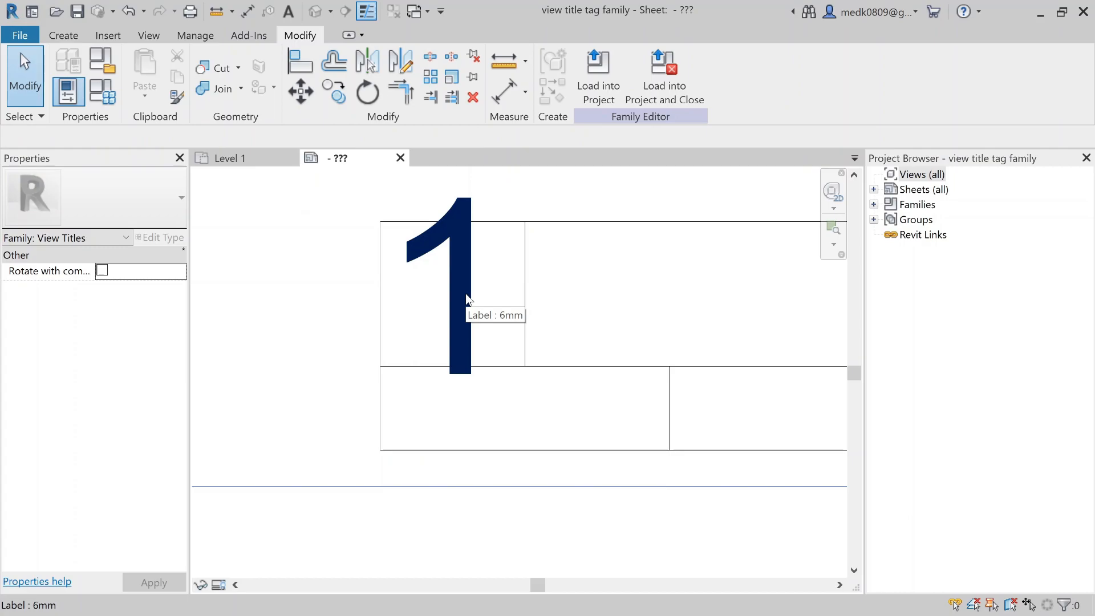
# Step: Duplicate the detail number label's type as "3 mm" and set its text size to 3 mm
pyautogui.click(467, 298)
pyautogui.click(159, 237)
pyautogui.click(673, 115)
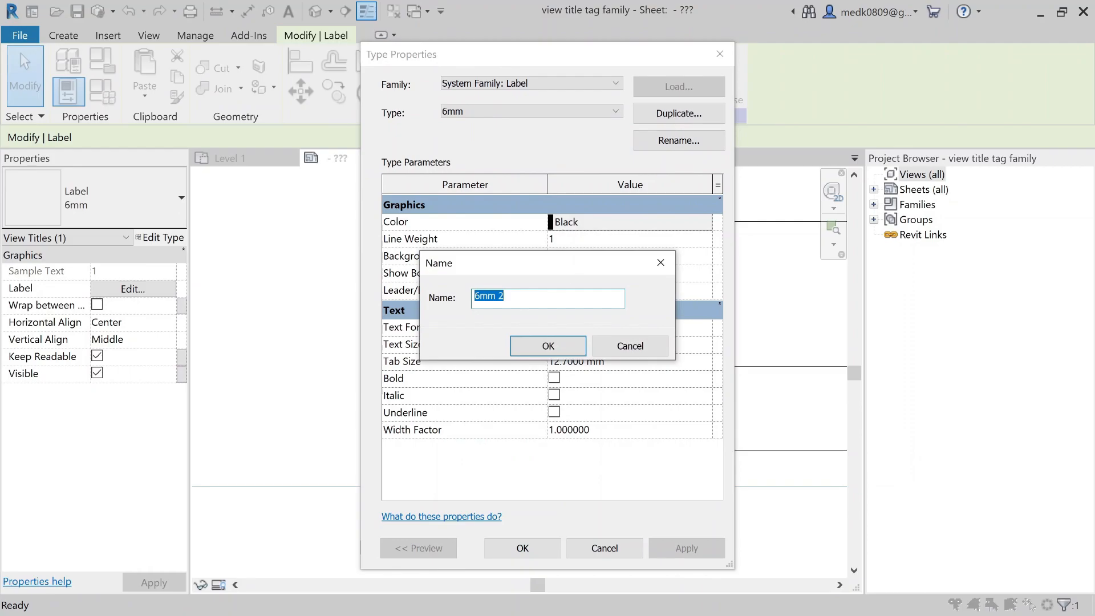
pyautogui.write('3 mm')
pyautogui.click(576, 347)
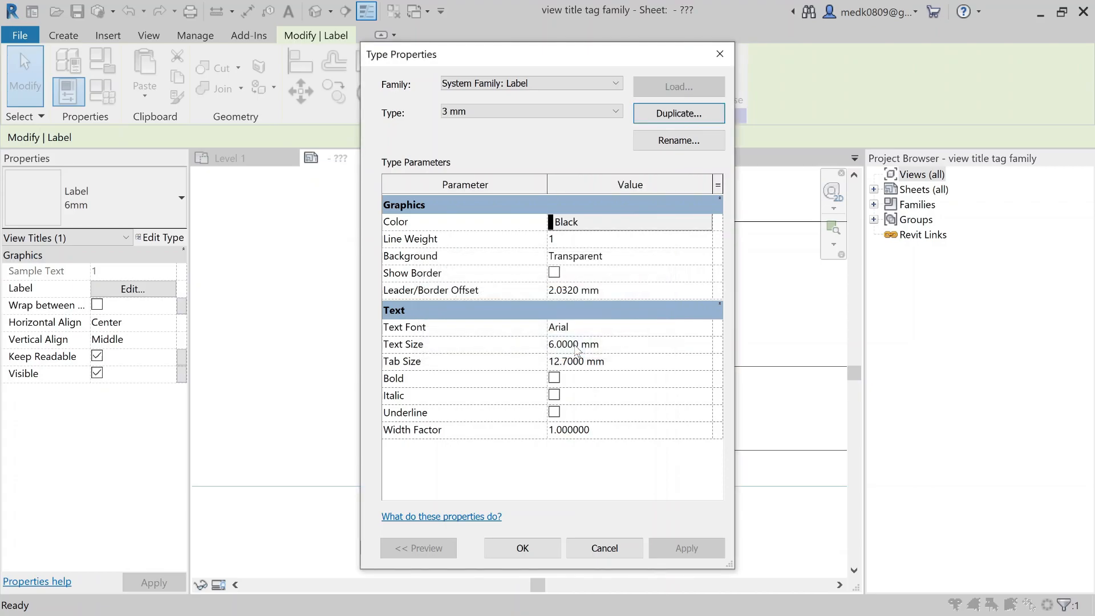
pyautogui.click(605, 345)
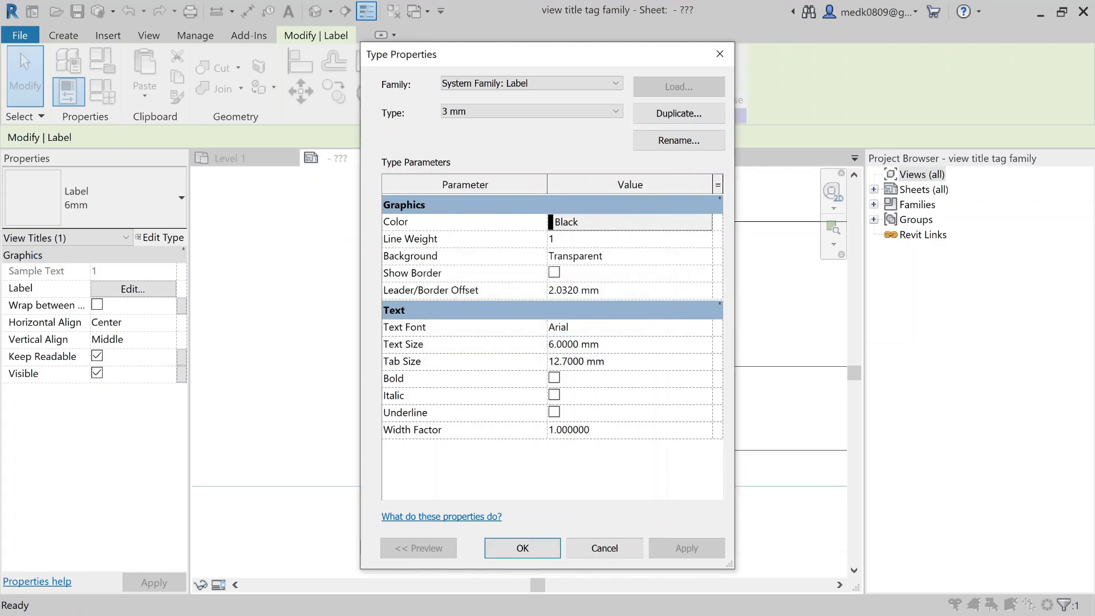
pyautogui.write('3')
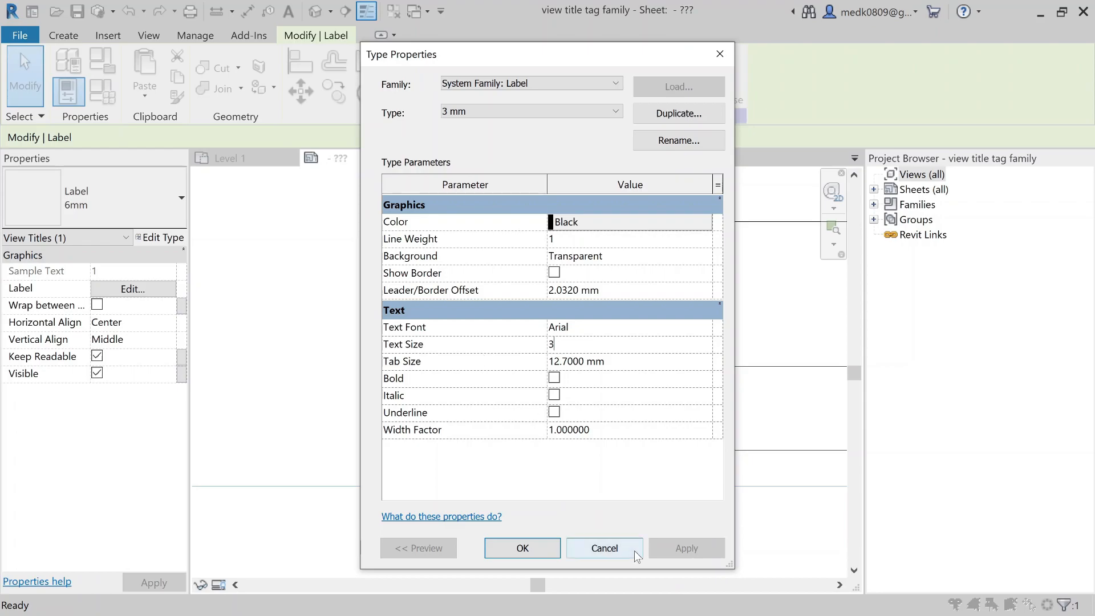
pyautogui.click(550, 549)
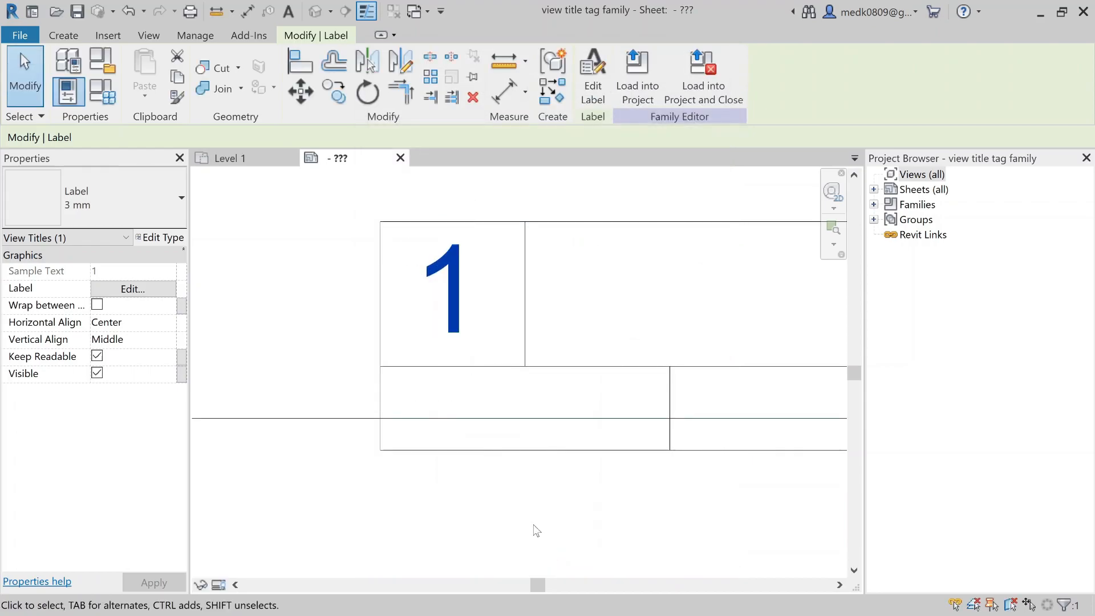
pyautogui.press('Escape')
# Step: Place a new label in the lower-left cell and add the Sheet Number parameter to it
pyautogui.scroll(-3, 448, 336)
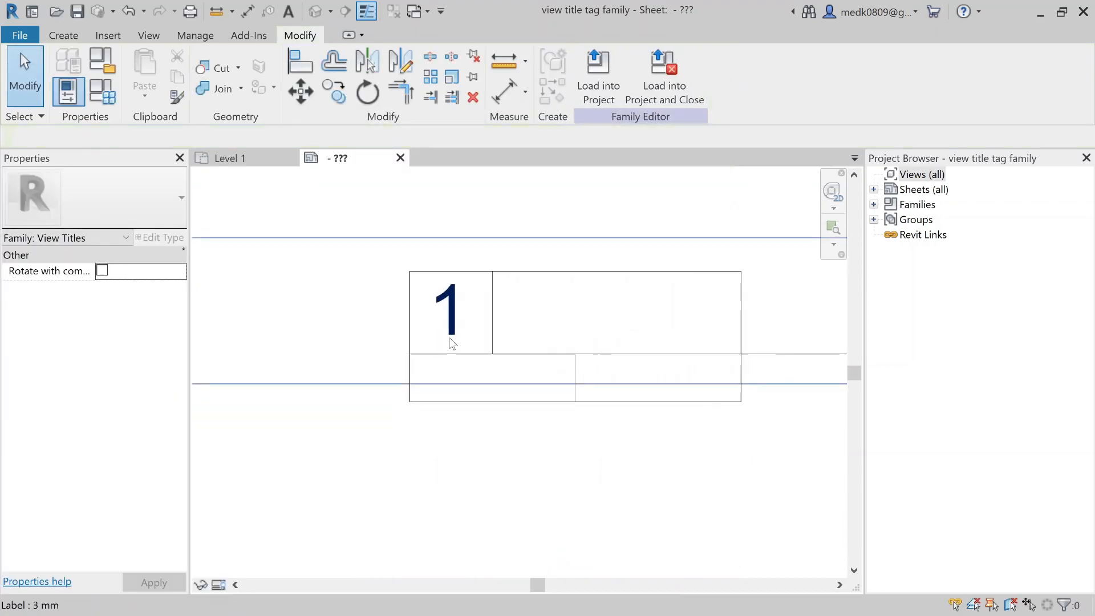
pyautogui.scroll(3, 451, 341)
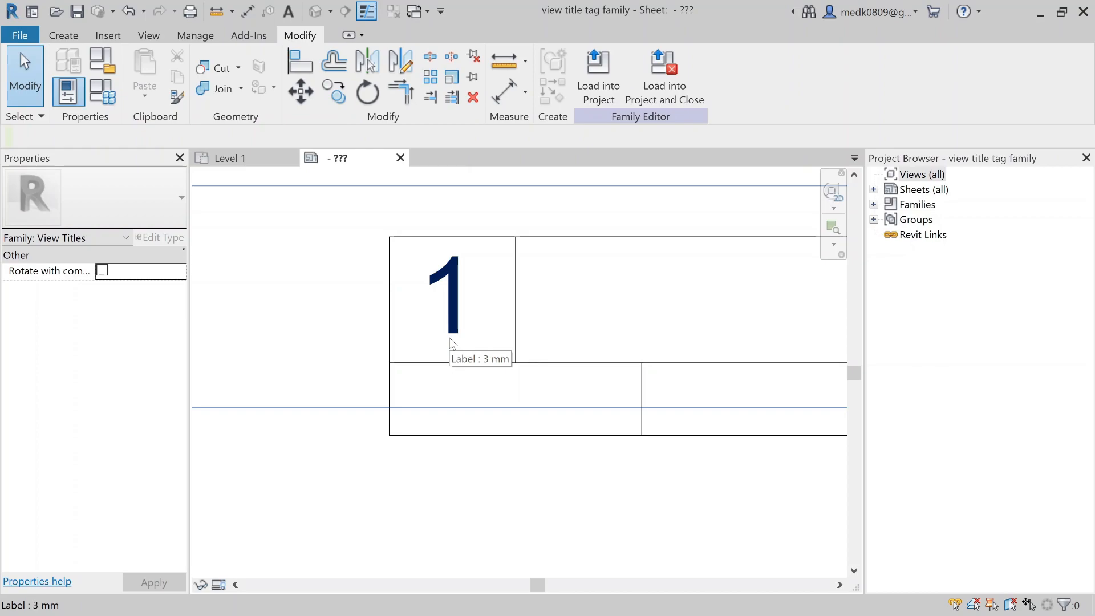
pyautogui.moveTo(543, 494); pyautogui.dragTo(497, 418, button='middle')
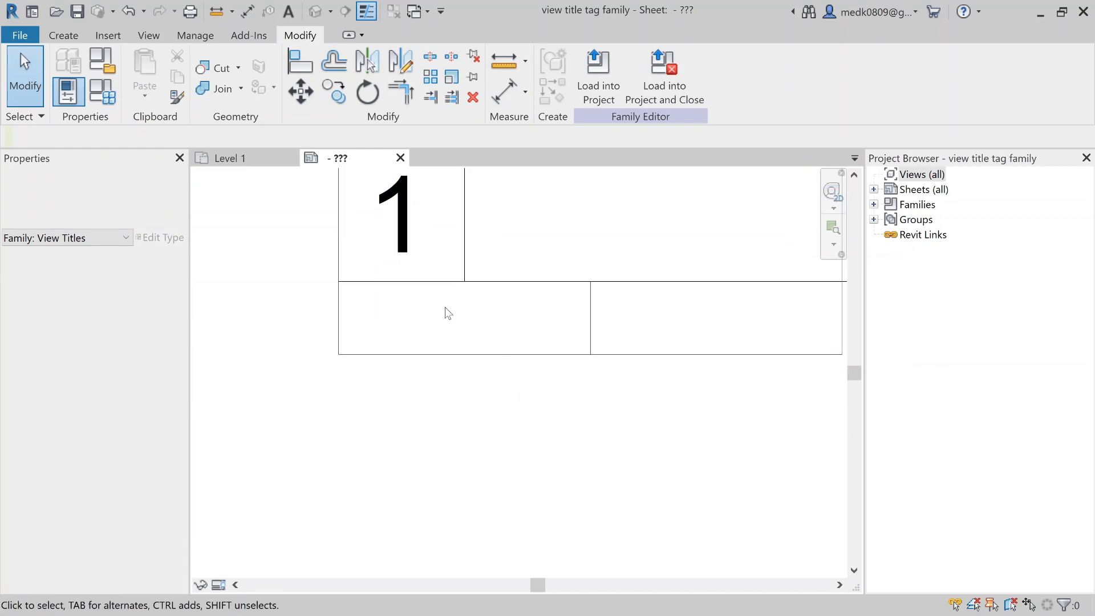
pyautogui.click(470, 328)
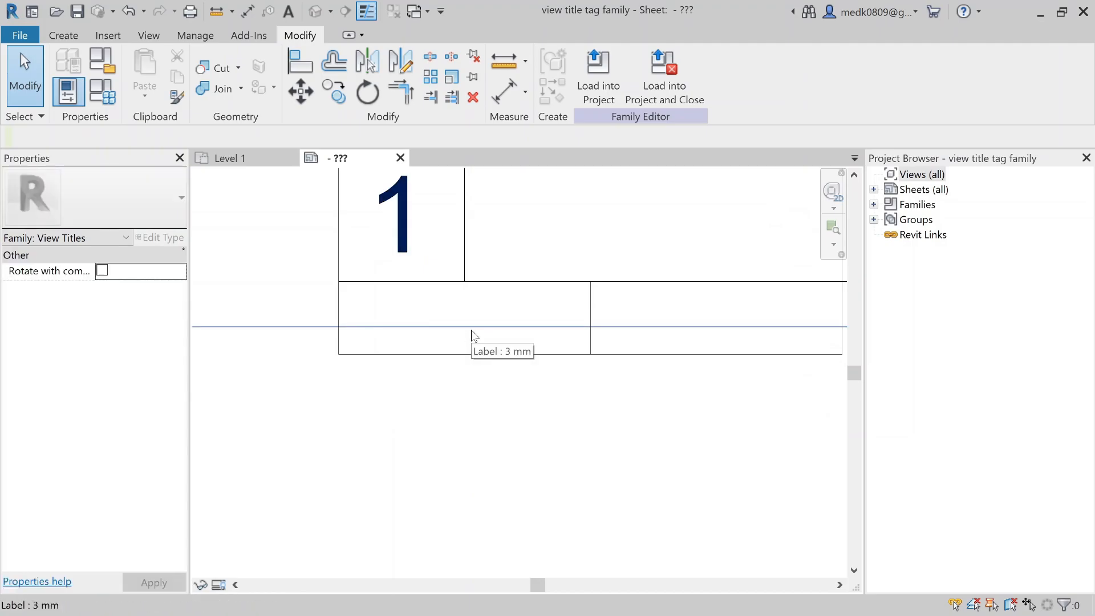
pyautogui.click(443, 308)
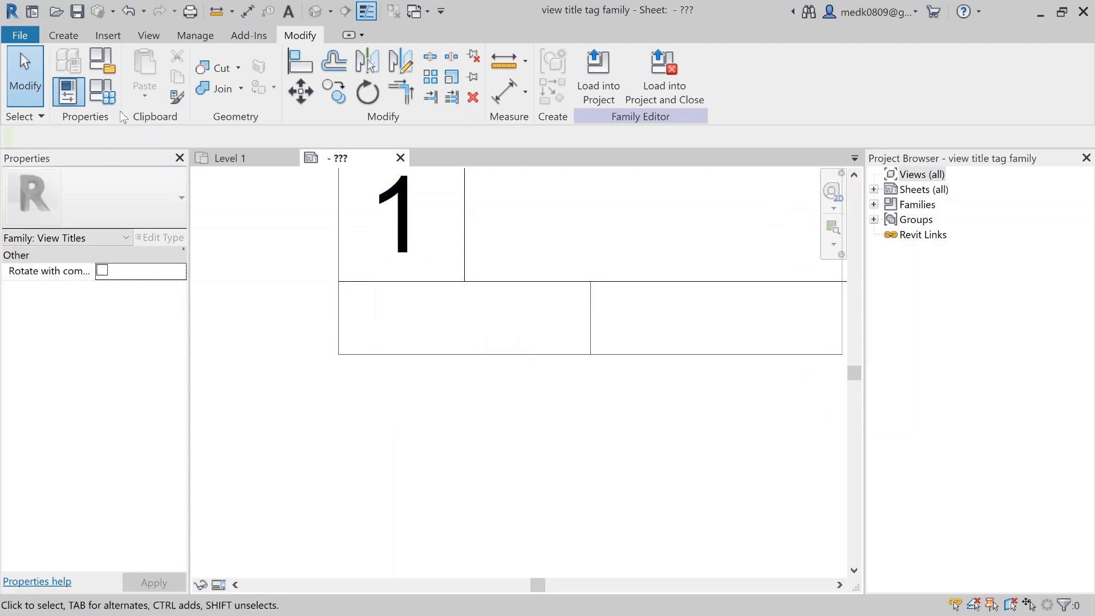
pyautogui.click(63, 35)
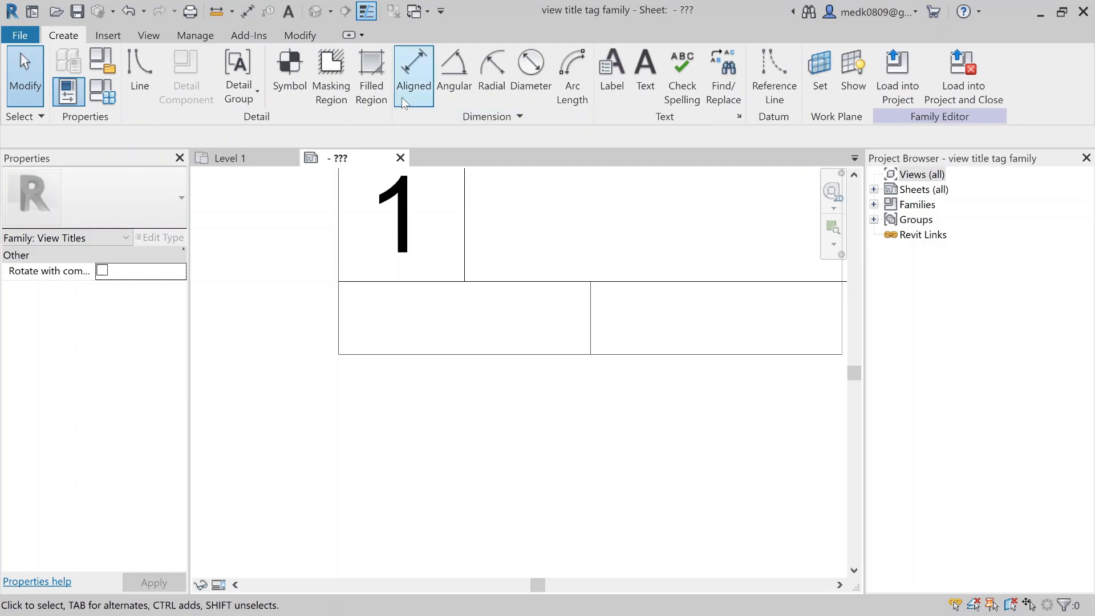
pyautogui.click(621, 84)
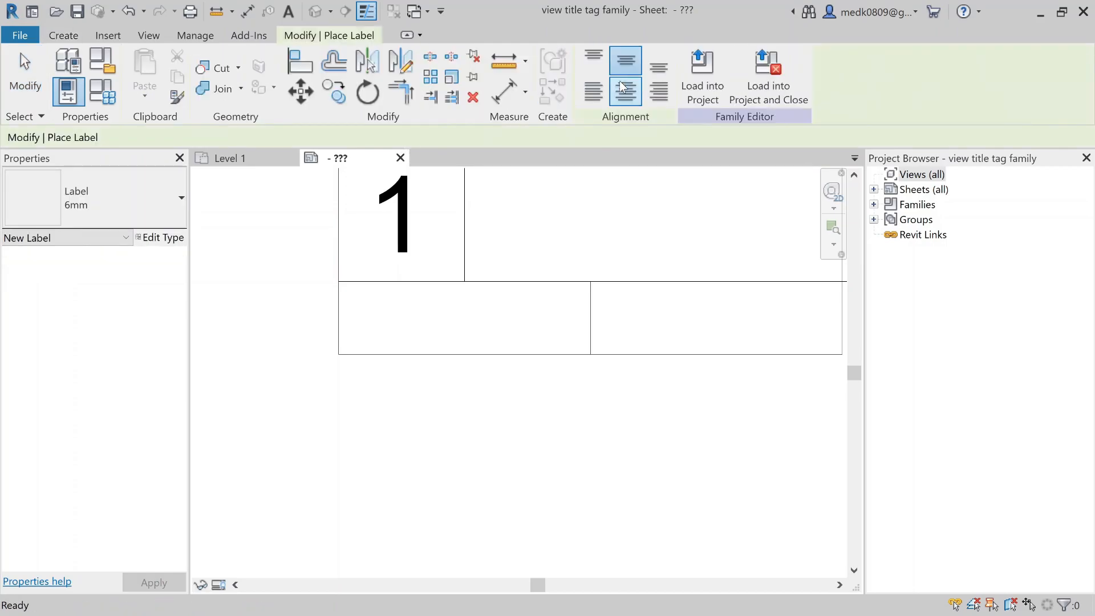
pyautogui.click(498, 329)
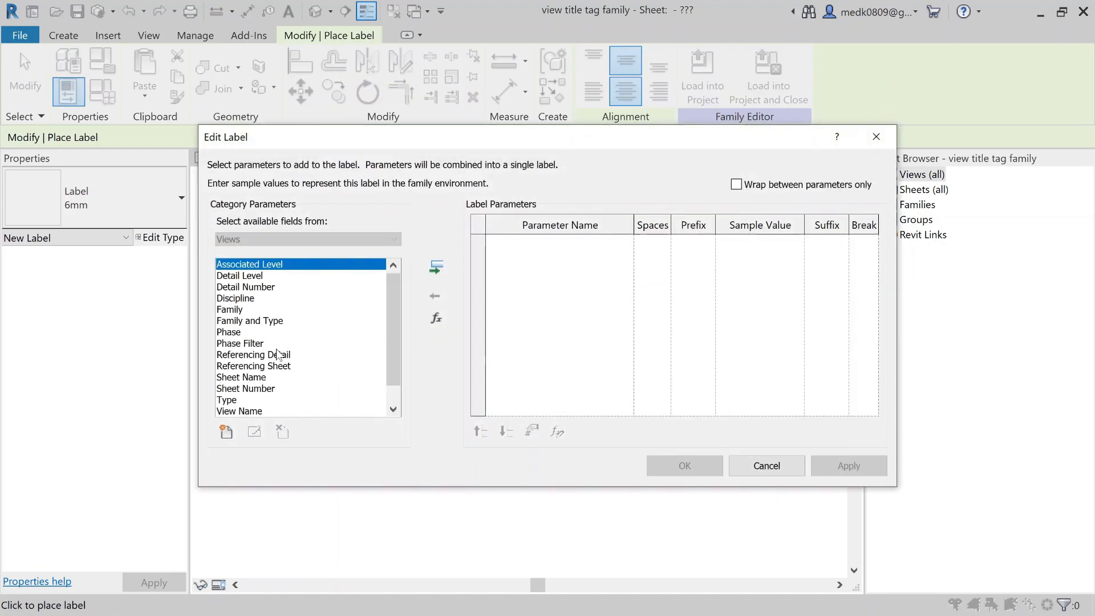
pyautogui.scroll(-1, 277, 354)
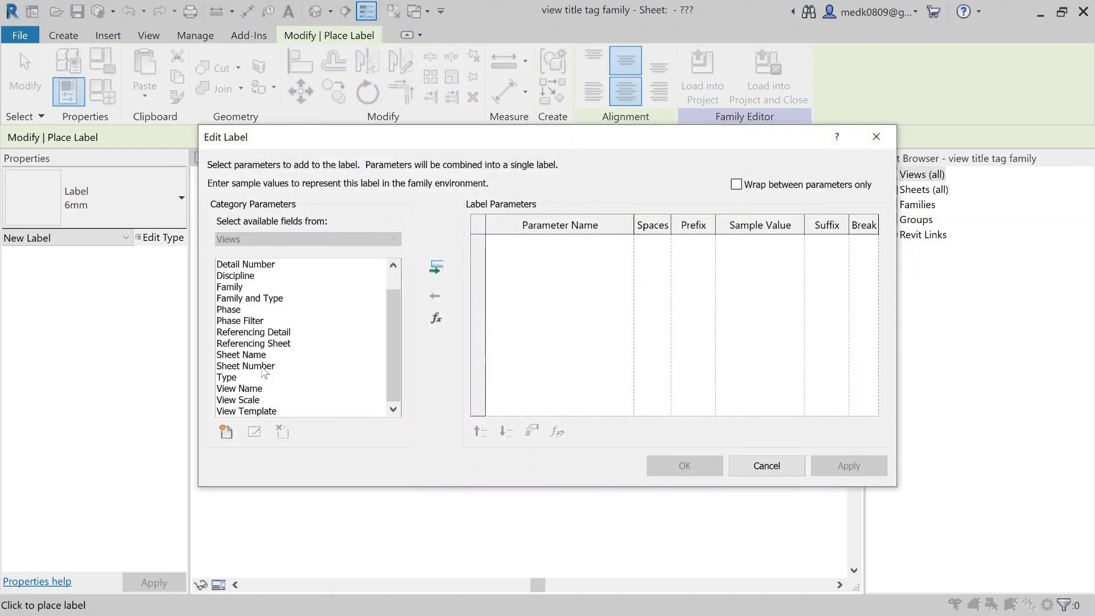
pyautogui.click(264, 368)
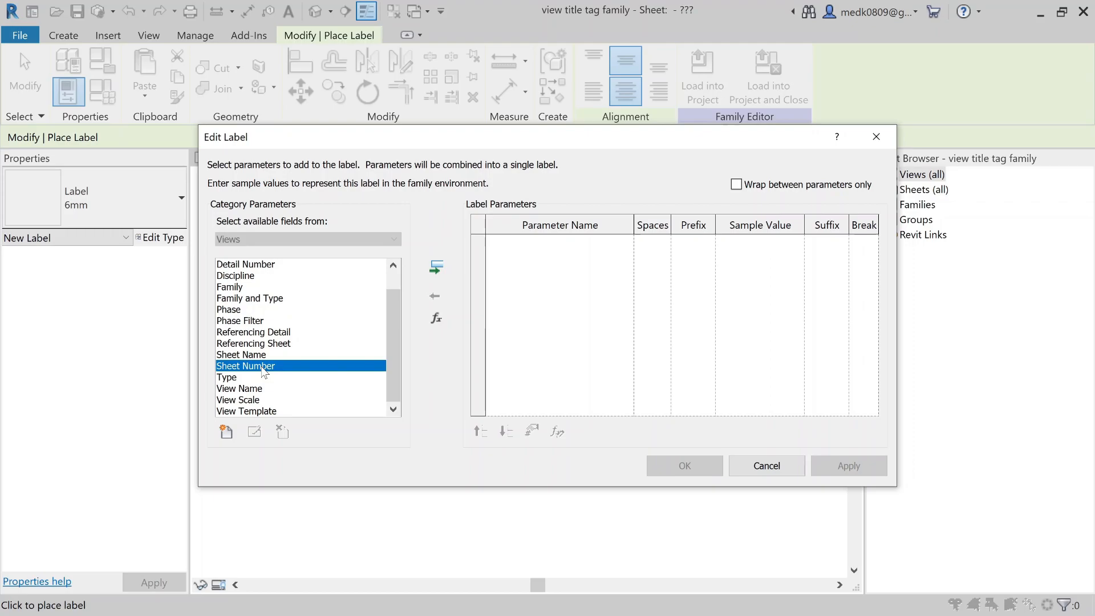
pyautogui.click(446, 267)
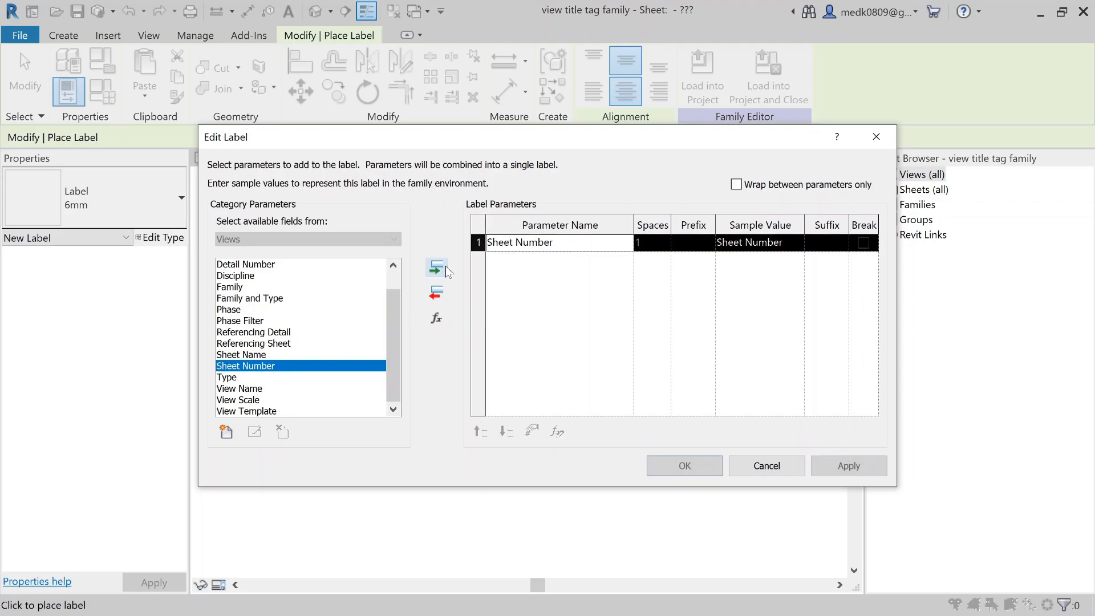
# Step: Set the Sheet Number parameter's sample value to XXX and finish placing the label
pyautogui.click(781, 244)
pyautogui.moveTo(784, 244); pyautogui.dragTo(696, 245)
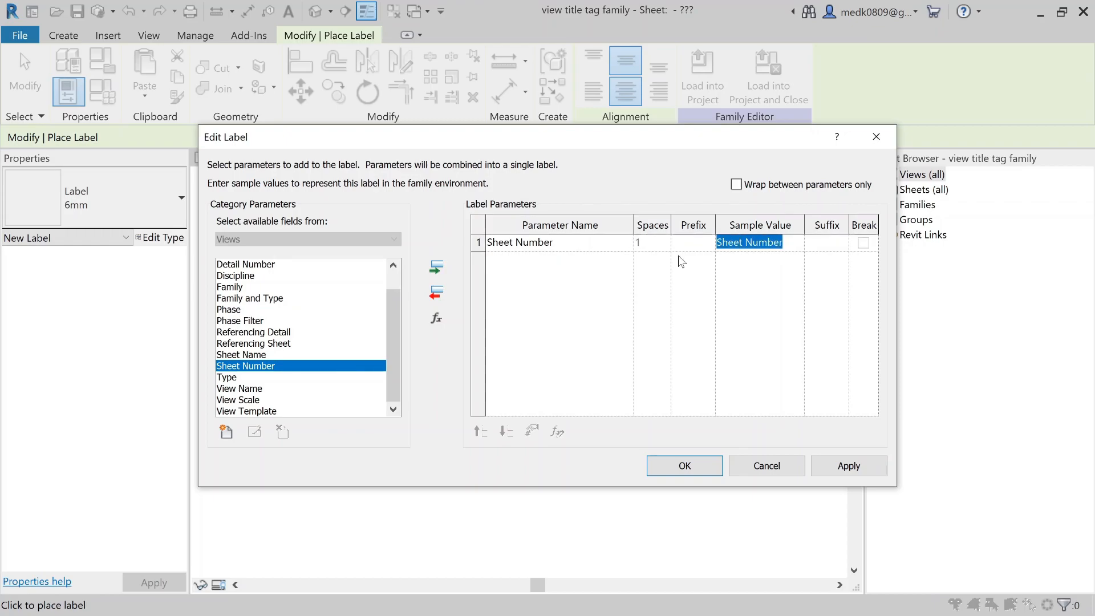
pyautogui.write('x')
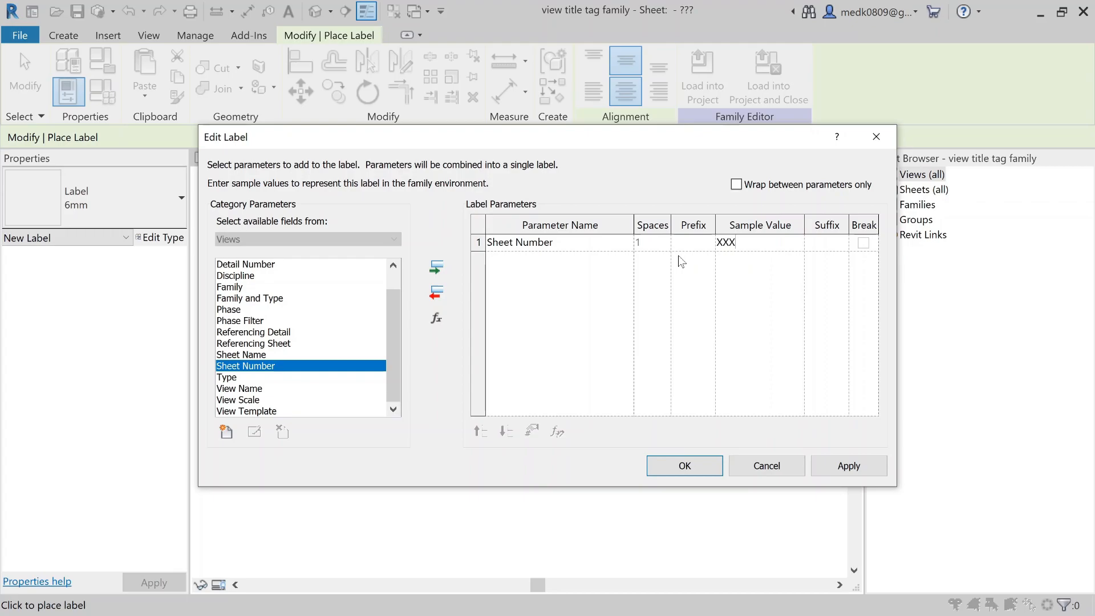
pyautogui.click(845, 465)
pyautogui.click(685, 465)
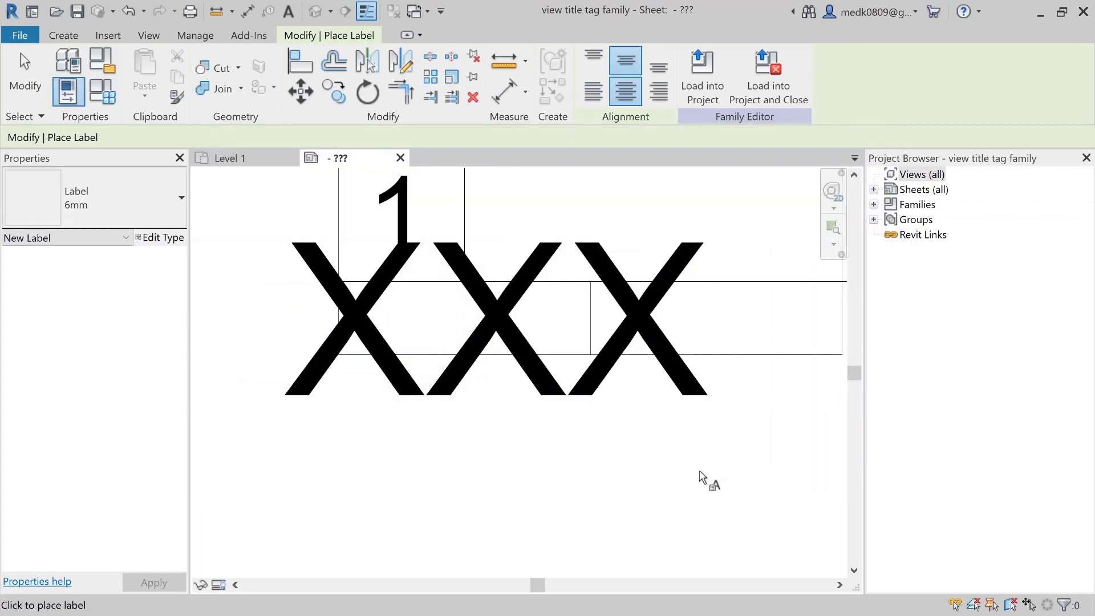
pyautogui.press('Escape')
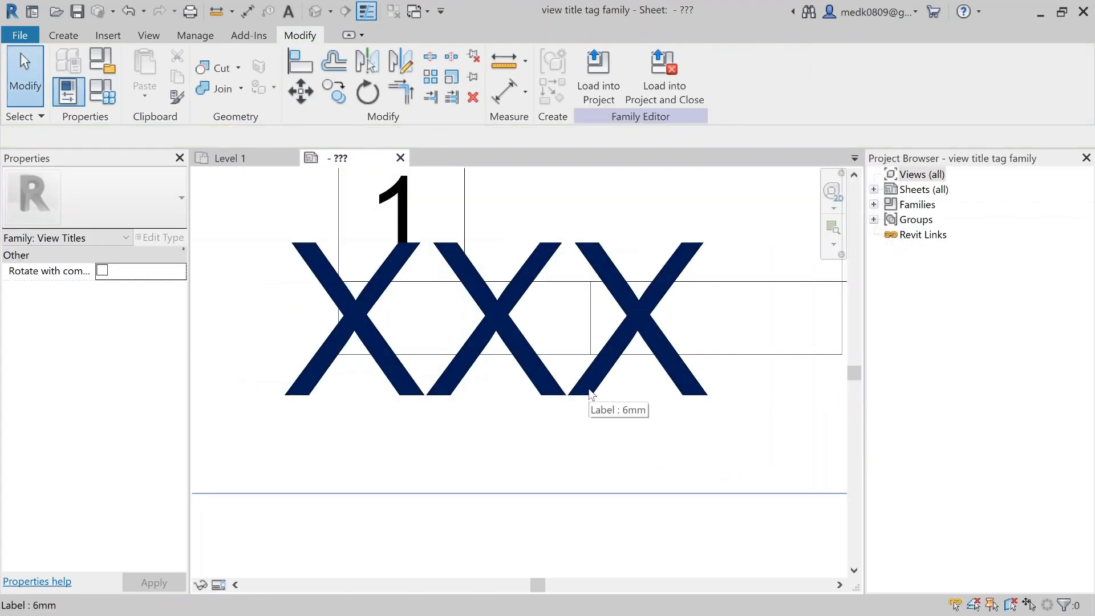
# Step: Duplicate the sheet number label's type as "3mm" and set its text size to 3 mm
pyautogui.click(591, 393)
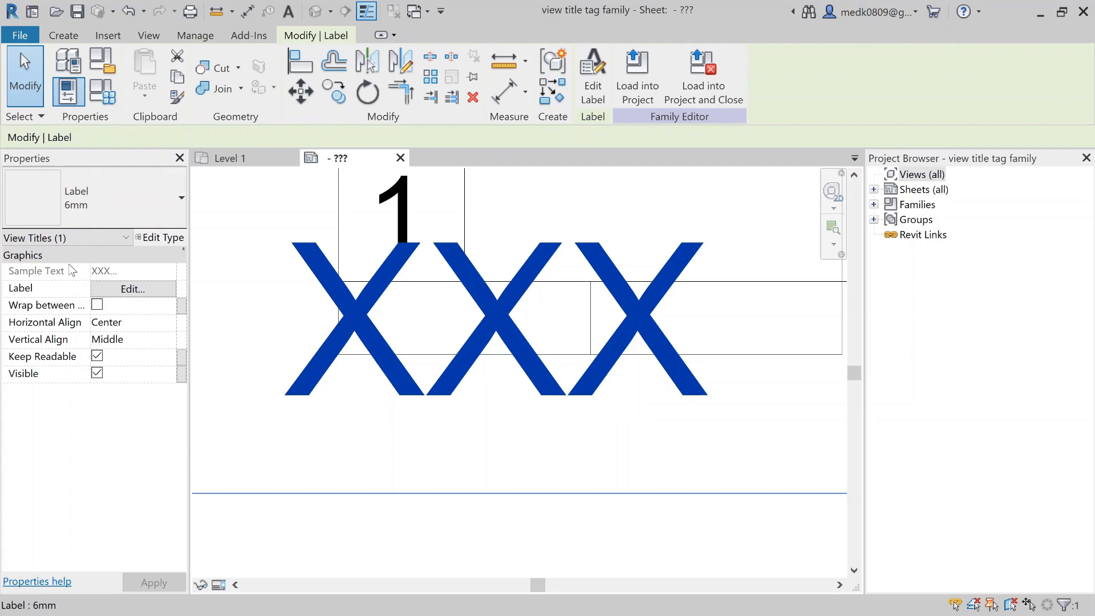
pyautogui.click(162, 237)
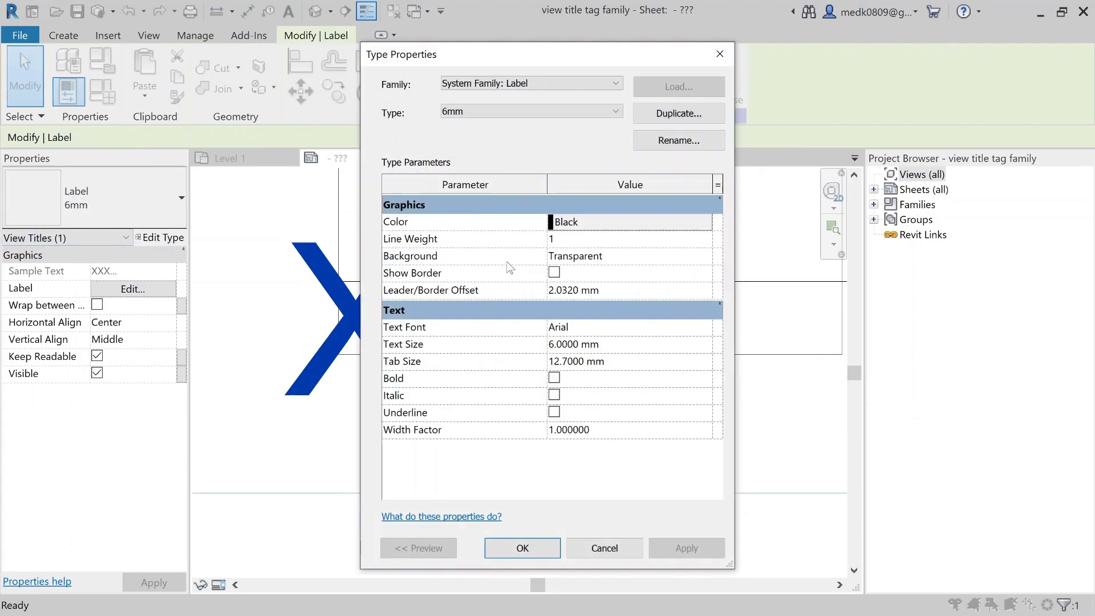
pyautogui.click(666, 114)
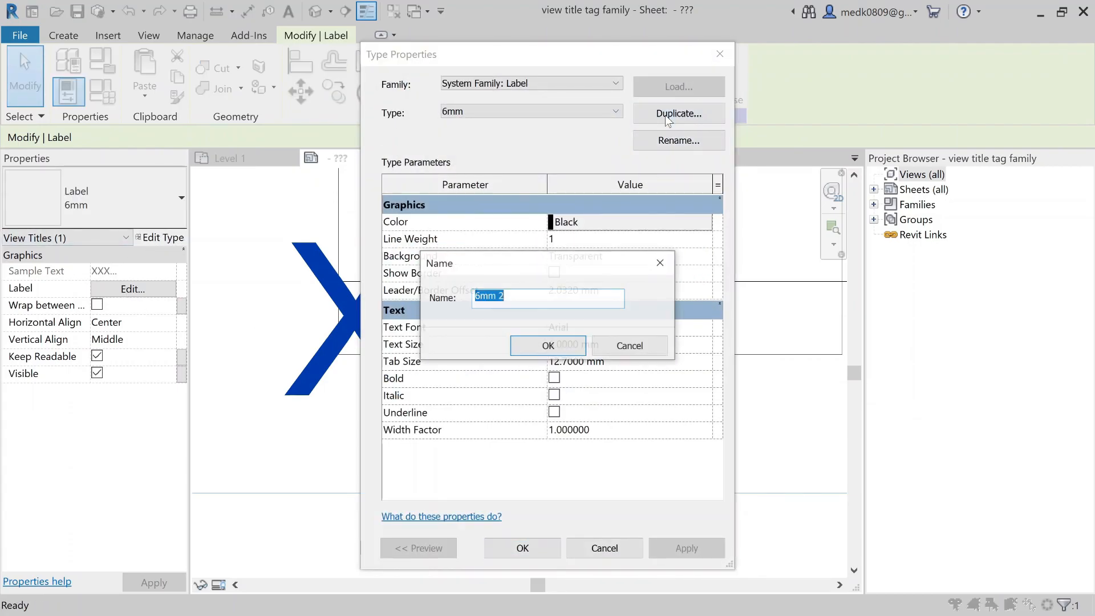
pyautogui.write('3mm')
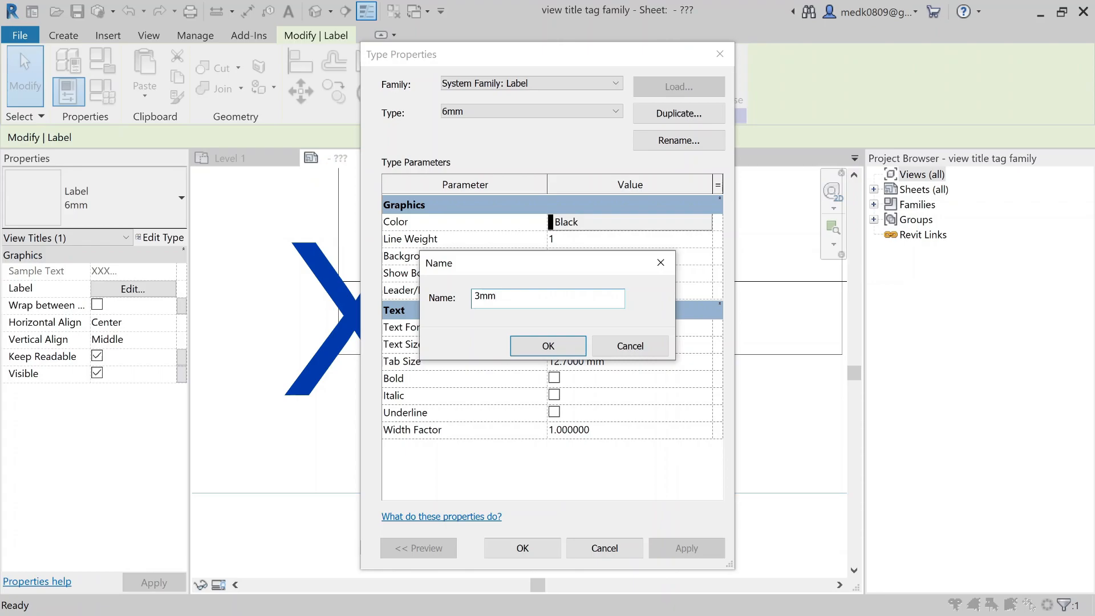
pyautogui.click(548, 346)
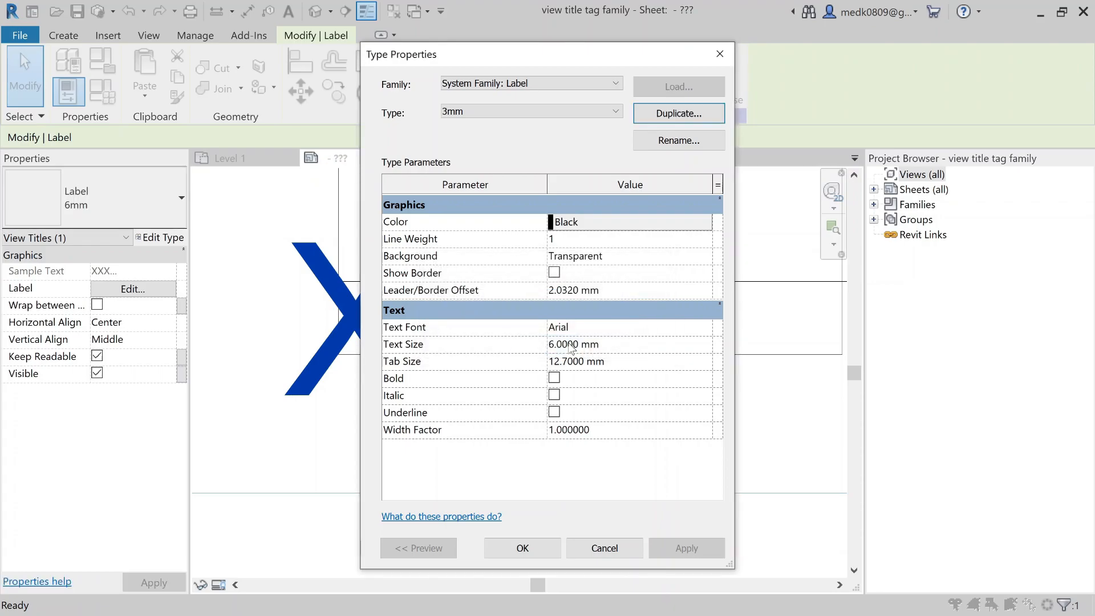
pyautogui.click(609, 349)
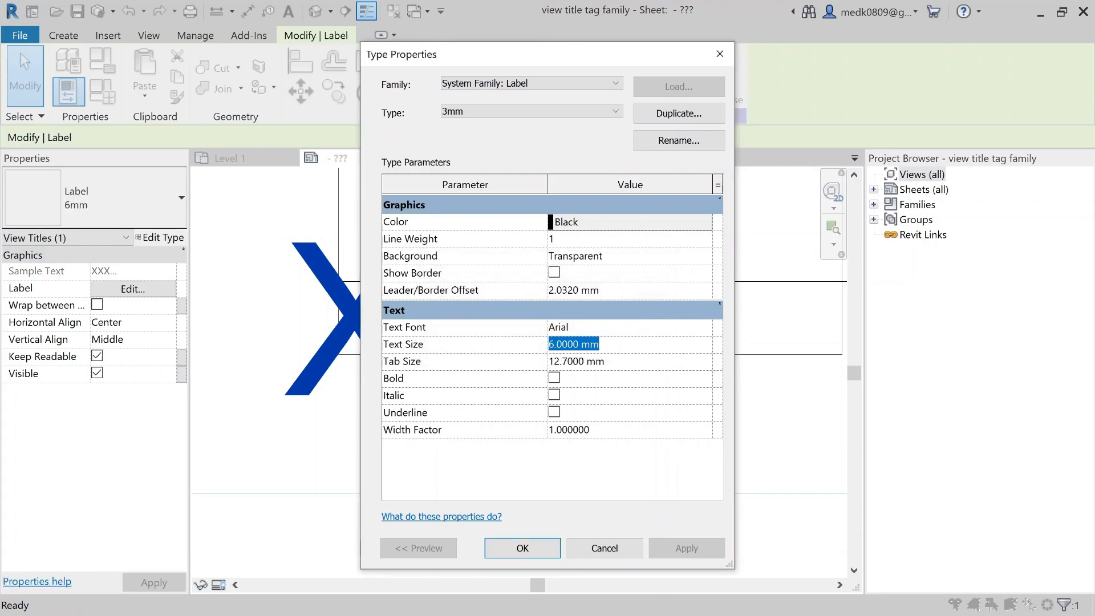
pyautogui.write('3')
pyautogui.click(543, 548)
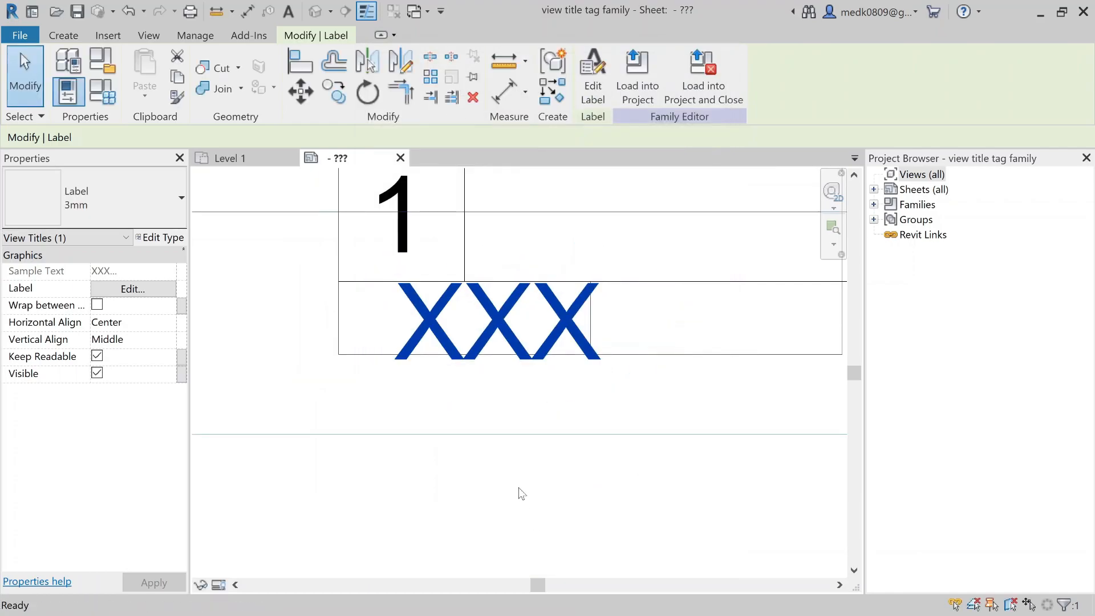
# Step: Move the sheet number label leftward so it sits inside the lower-left cell of the title frame
pyautogui.click(519, 489)
pyautogui.click(515, 341)
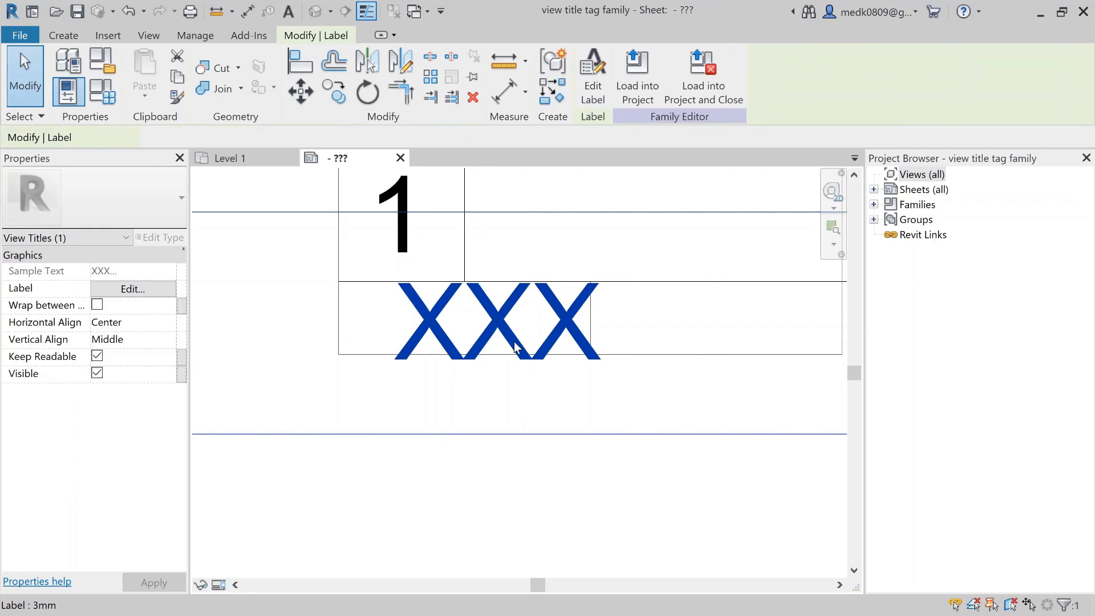
pyautogui.moveTo(505, 338); pyautogui.dragTo(468, 335)
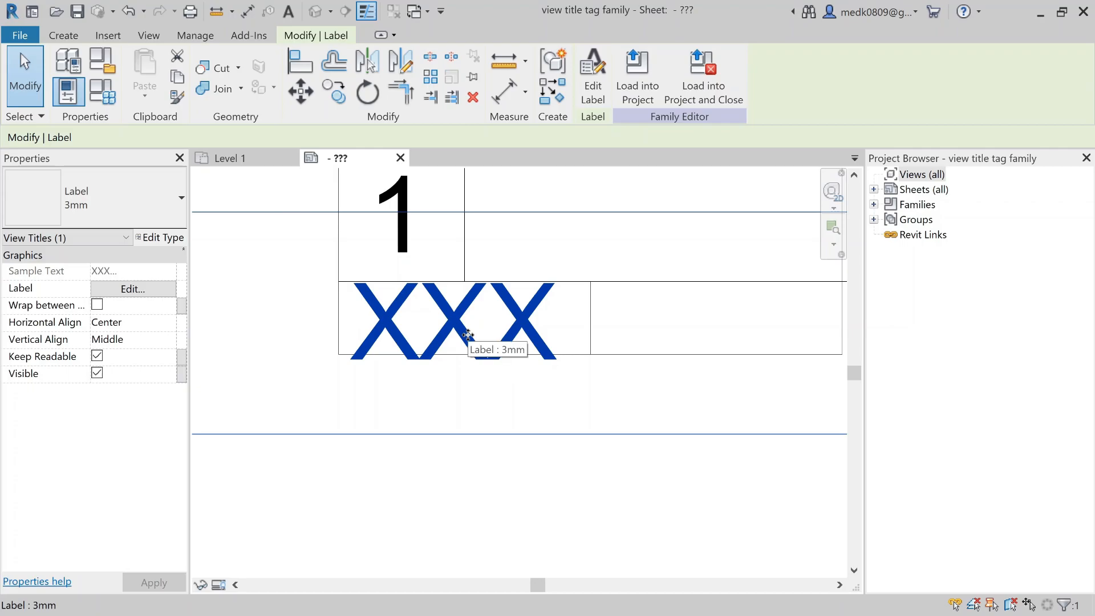
# Step: Duplicate the sheet number label's type as "2.5 mm" and set its text size to 2.5 mm
pyautogui.click(160, 237)
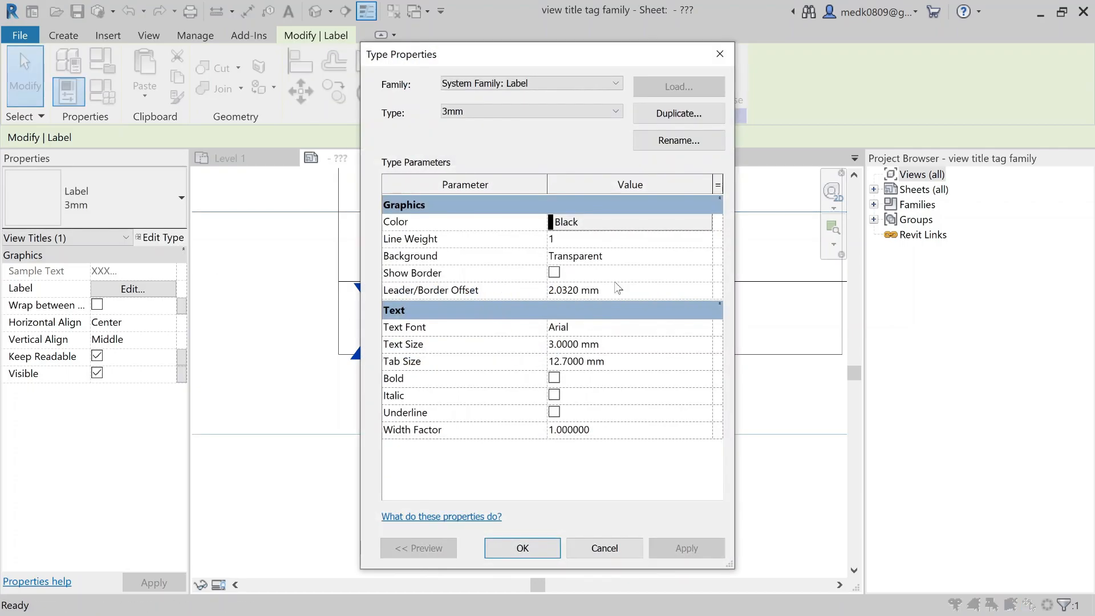
pyautogui.click(679, 113)
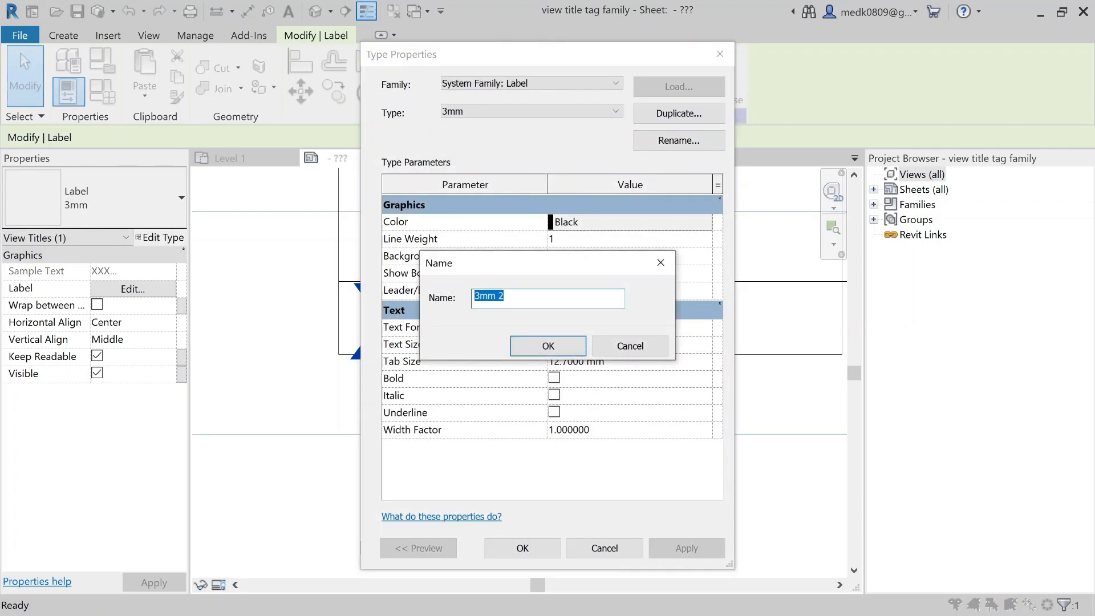
pyautogui.write('2')
pyautogui.click(569, 351)
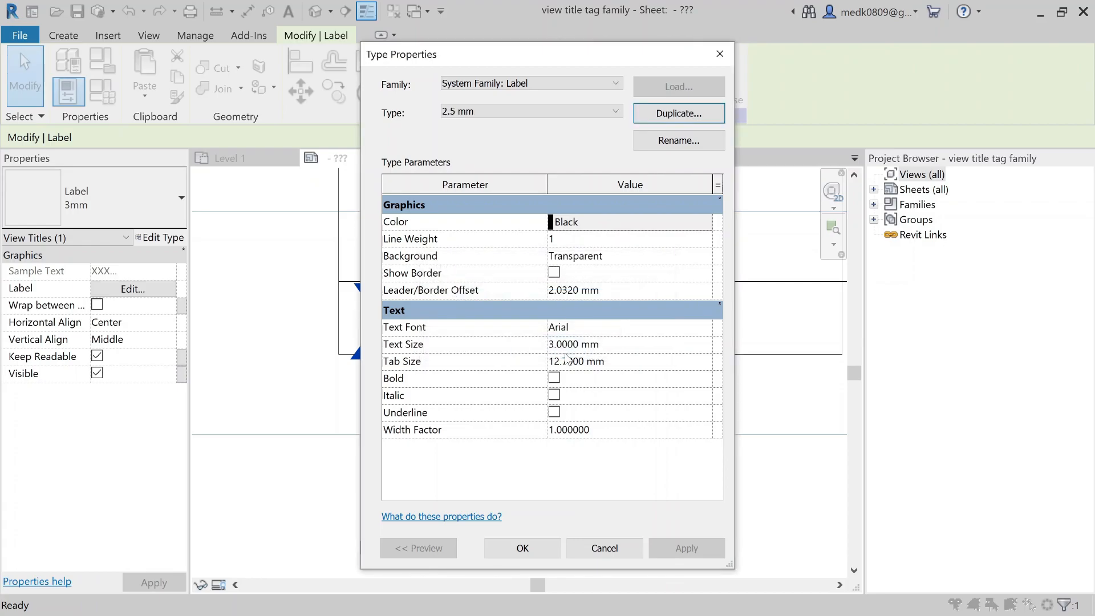
pyautogui.click(612, 346)
pyautogui.write('2.5')
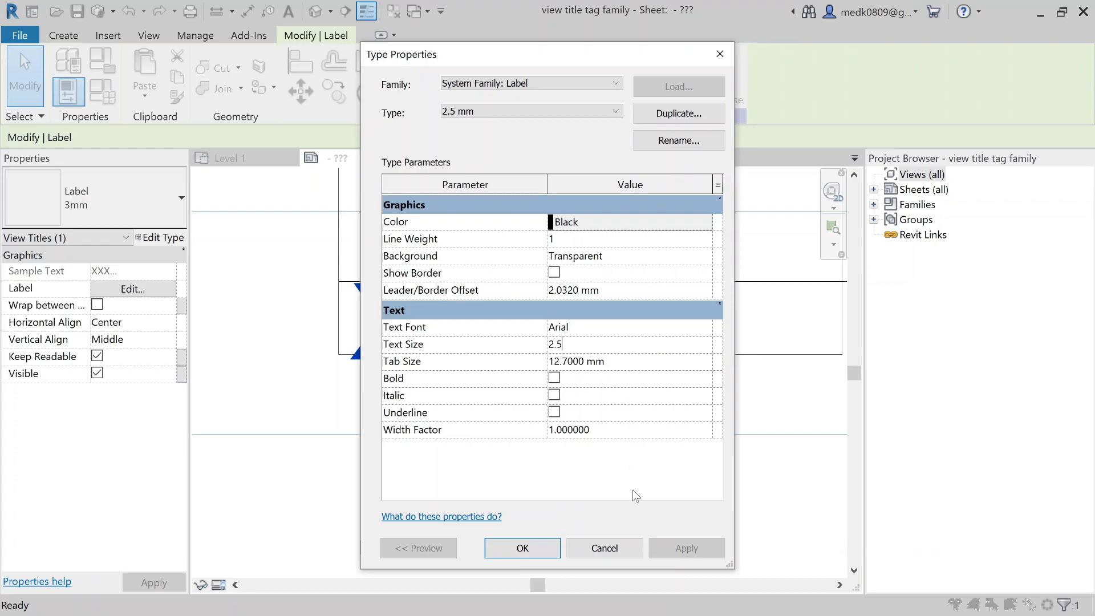
pyautogui.click(523, 548)
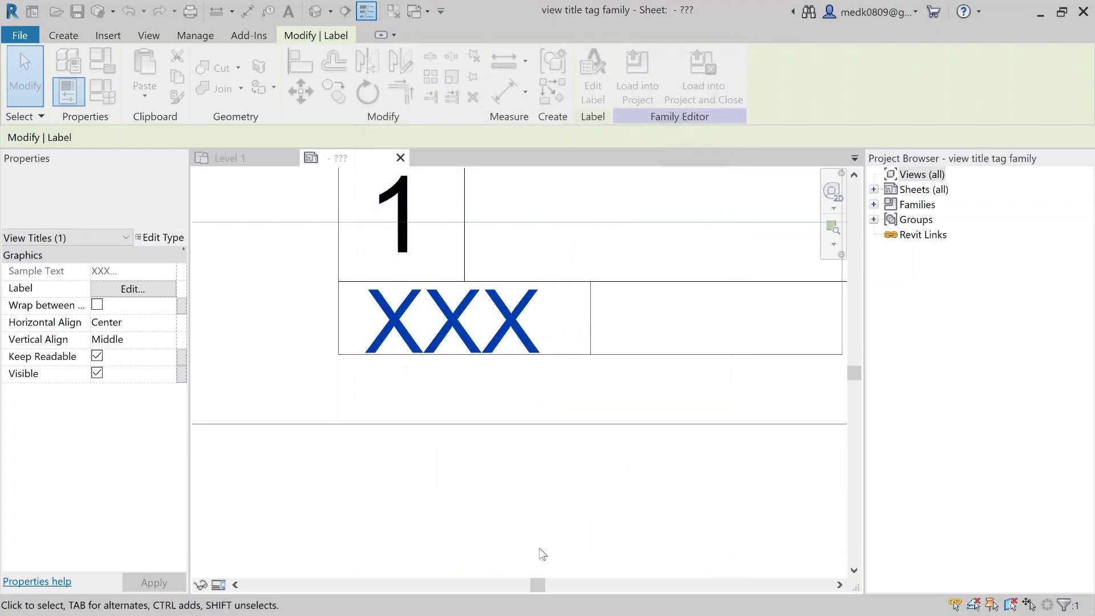
pyautogui.press('Escape')
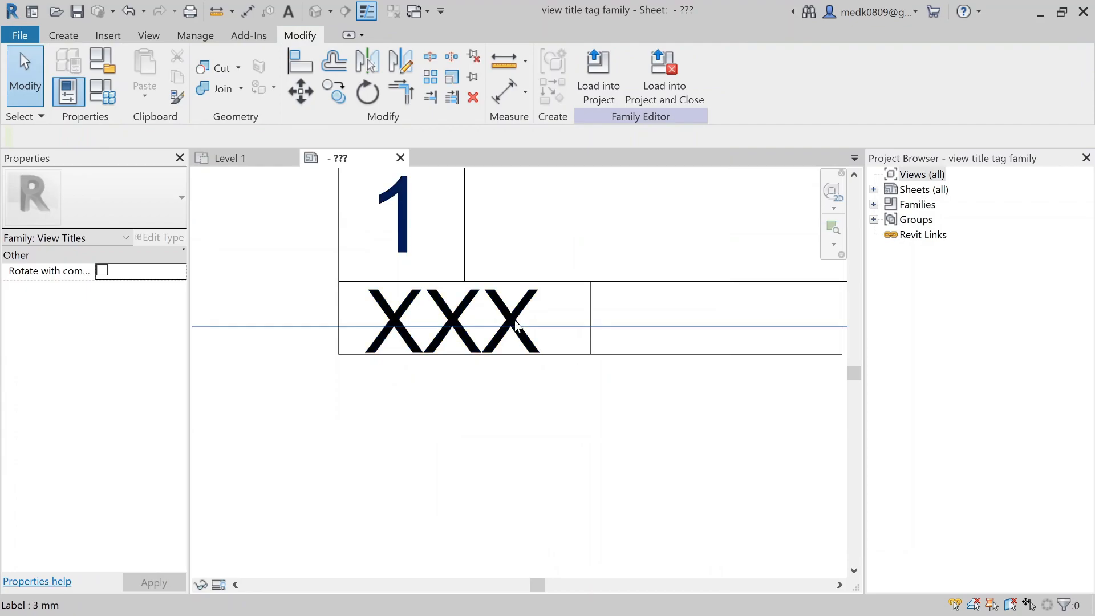
# Step: Nudge the sheet number label slightly up and to the right to centre it in its cell
pyautogui.click(517, 320)
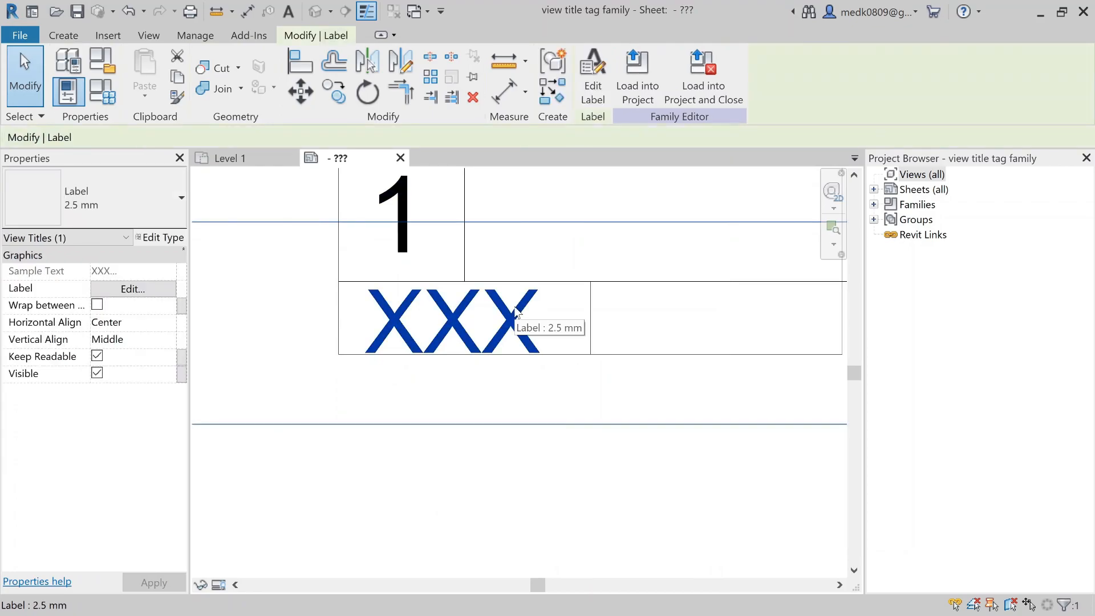
pyautogui.press('Up')
pyautogui.press('Right')
pyautogui.press('Right')
pyautogui.press('Right')
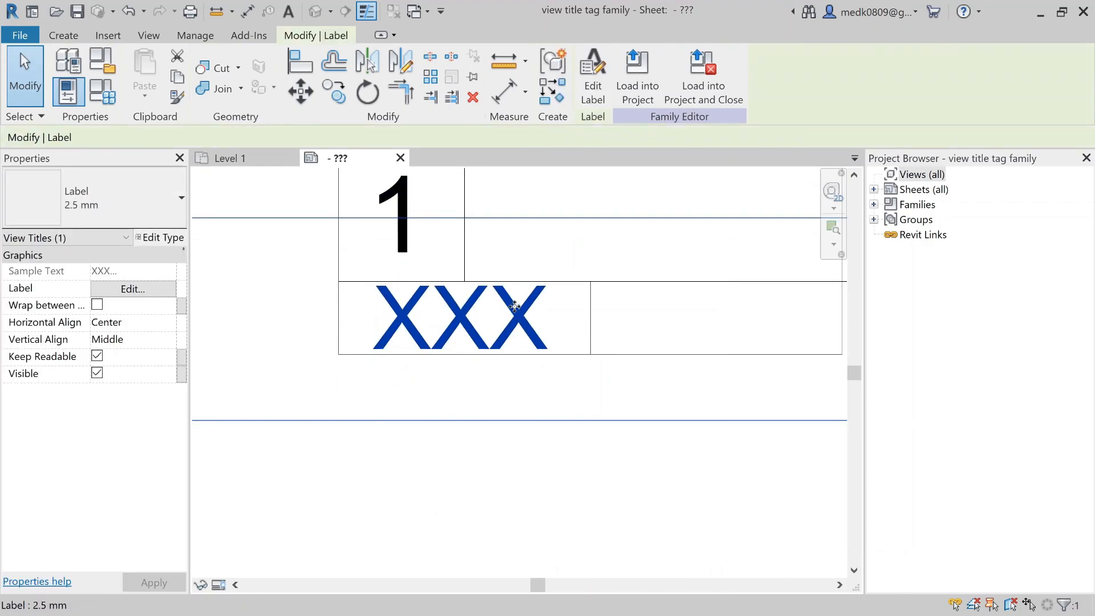
pyautogui.press('Escape')
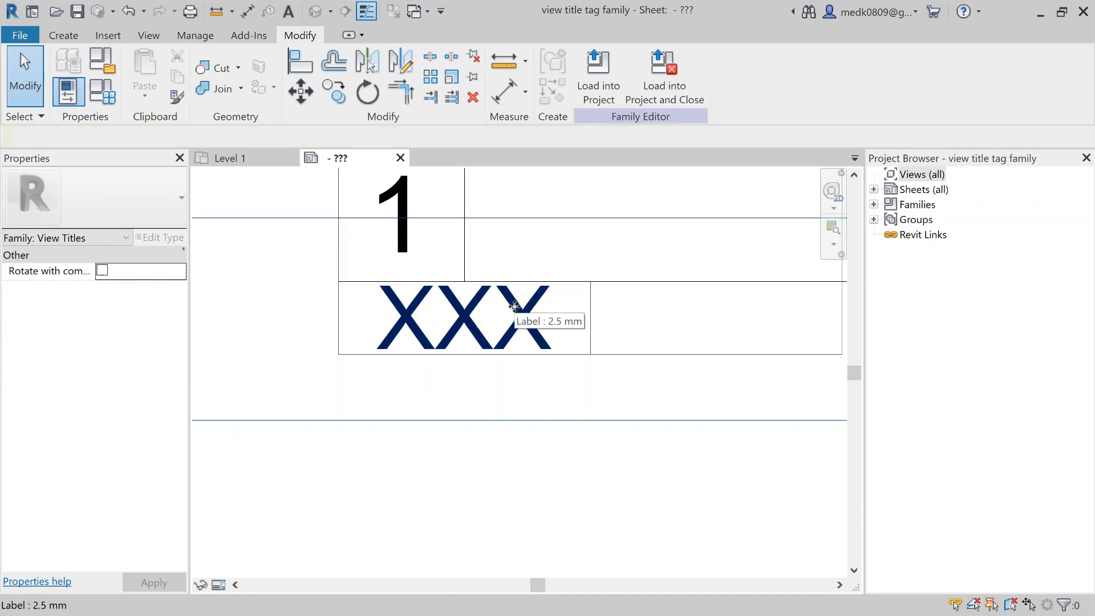
pyautogui.scroll(-1, 515, 306)
pyautogui.scroll(1, 514, 311)
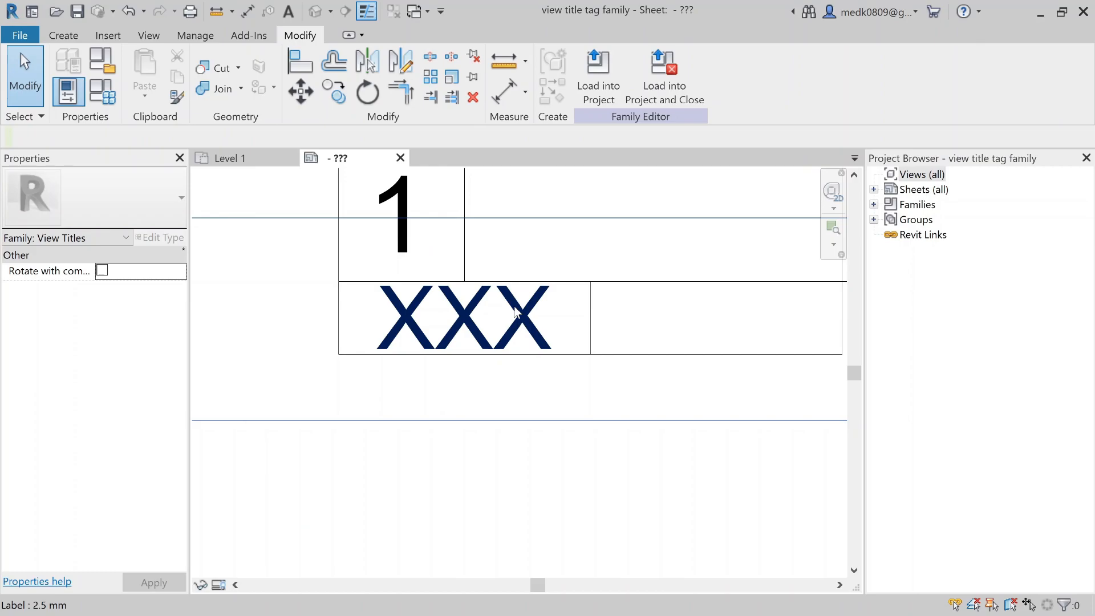
# Step: Review the sheet number label's type properties and its fit within the title frame
pyautogui.click(516, 310)
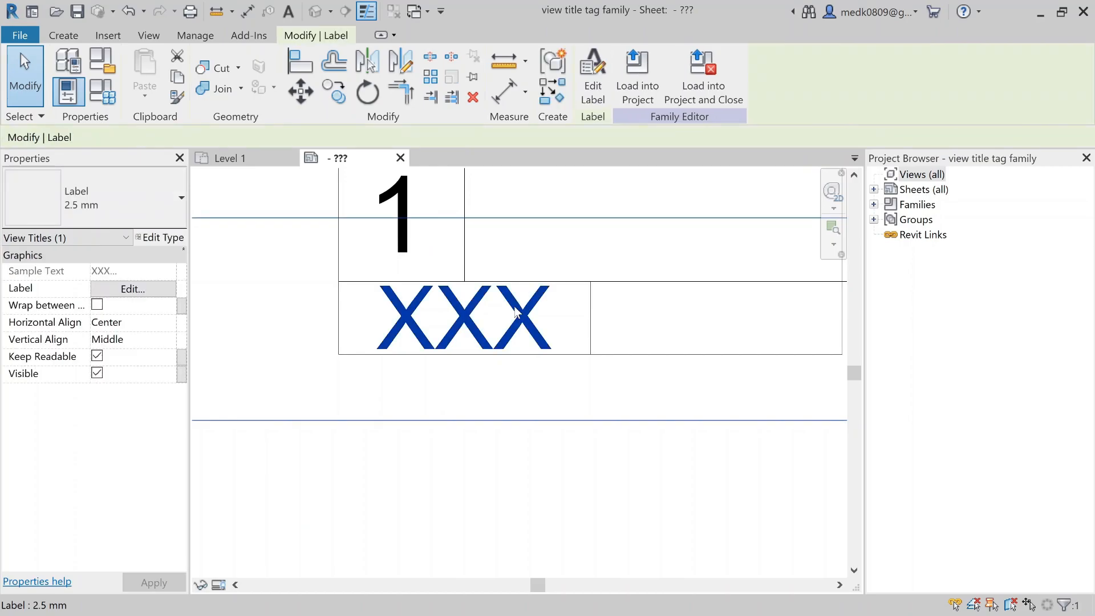
pyautogui.click(159, 237)
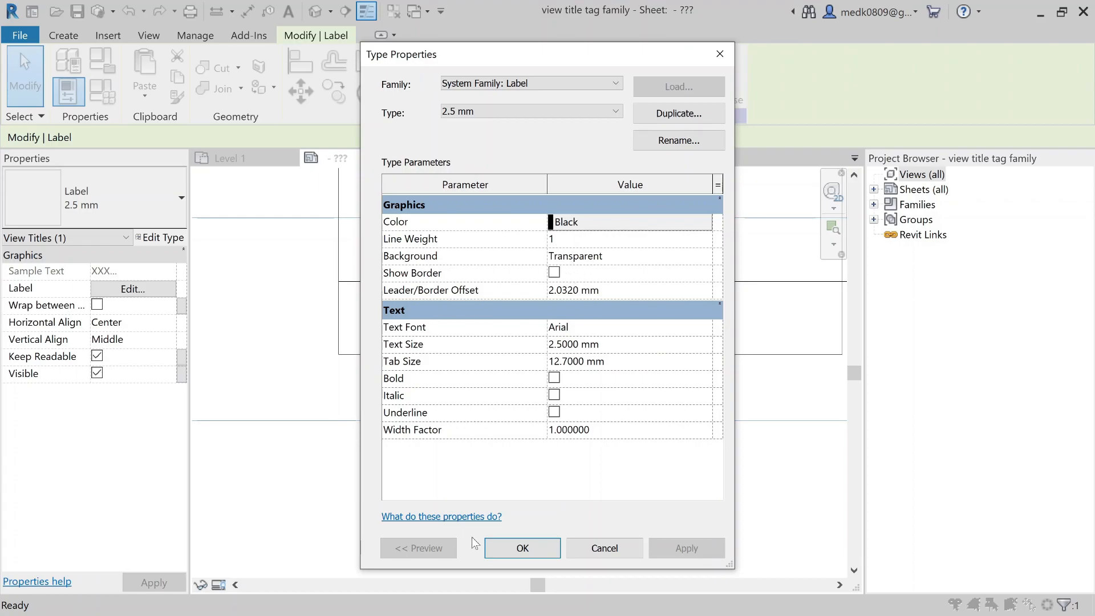
pyautogui.click(493, 551)
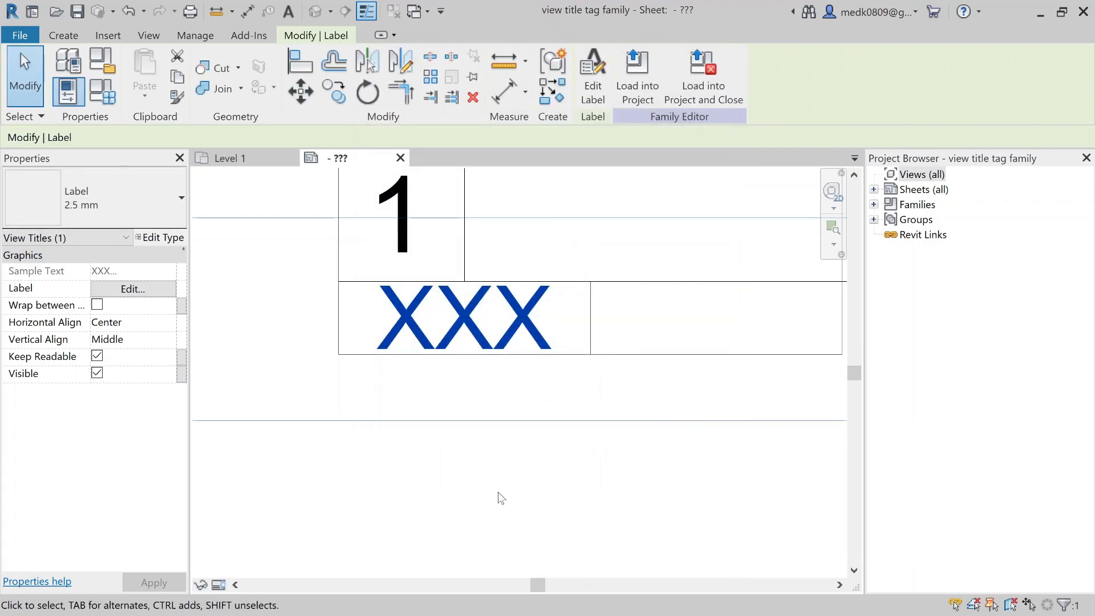
pyautogui.scroll(-1, 501, 498)
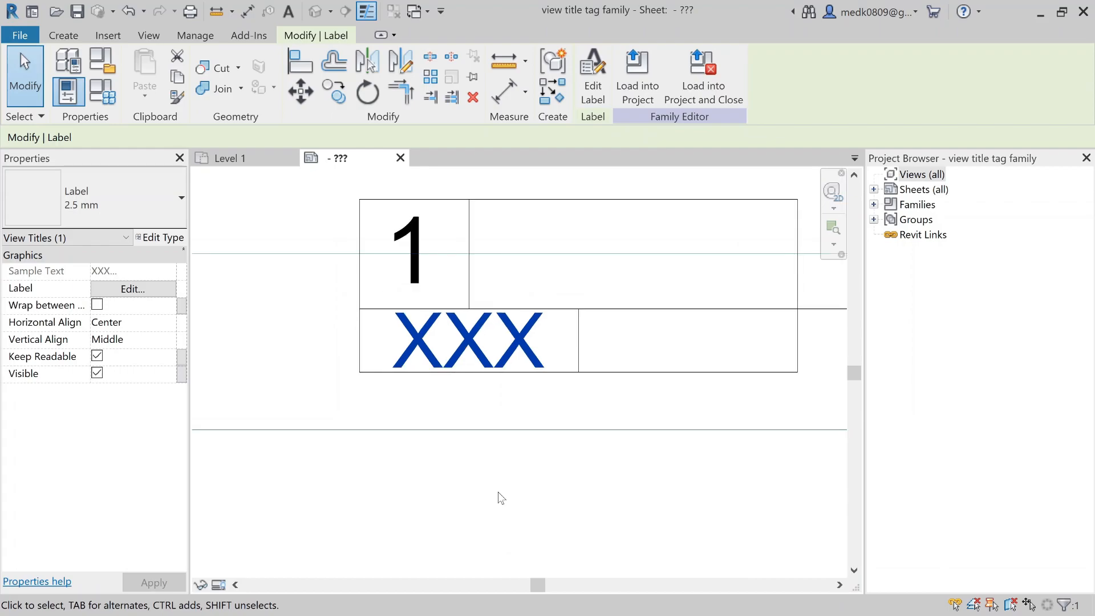
pyautogui.scroll(1, 634, 259)
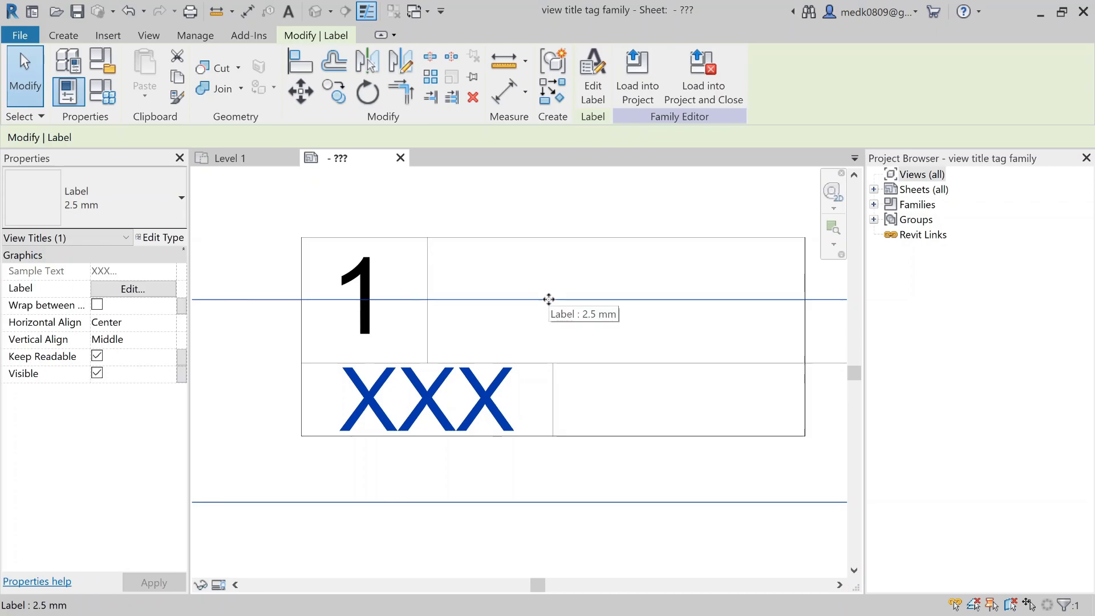
# Step: Place a new label in the large upper-right cell and add the View Name parameter to it
pyautogui.click(64, 34)
pyautogui.click(635, 273)
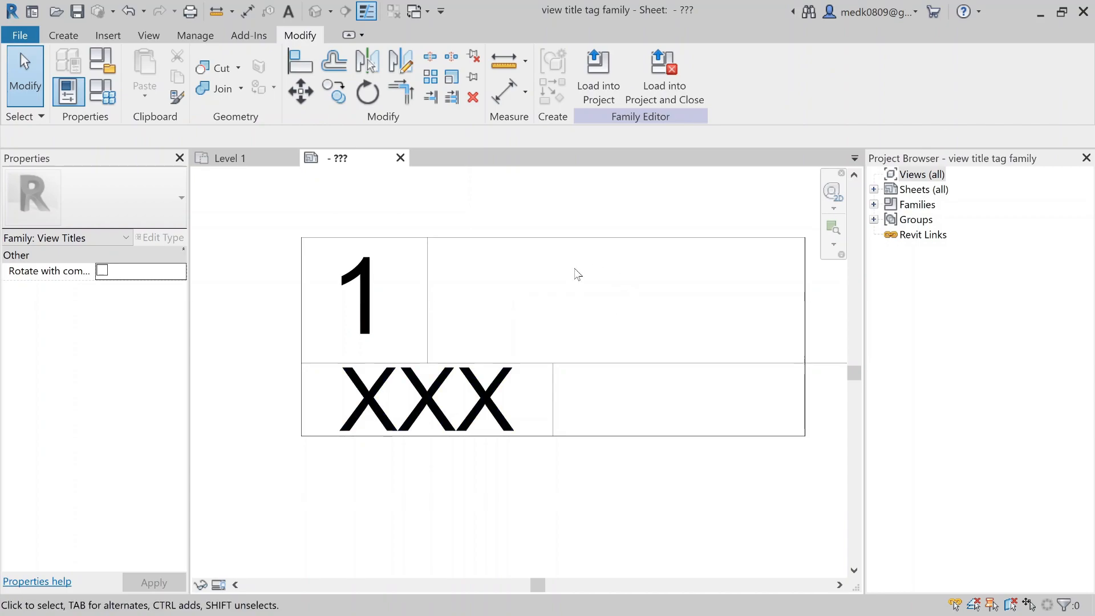
pyautogui.click(64, 35)
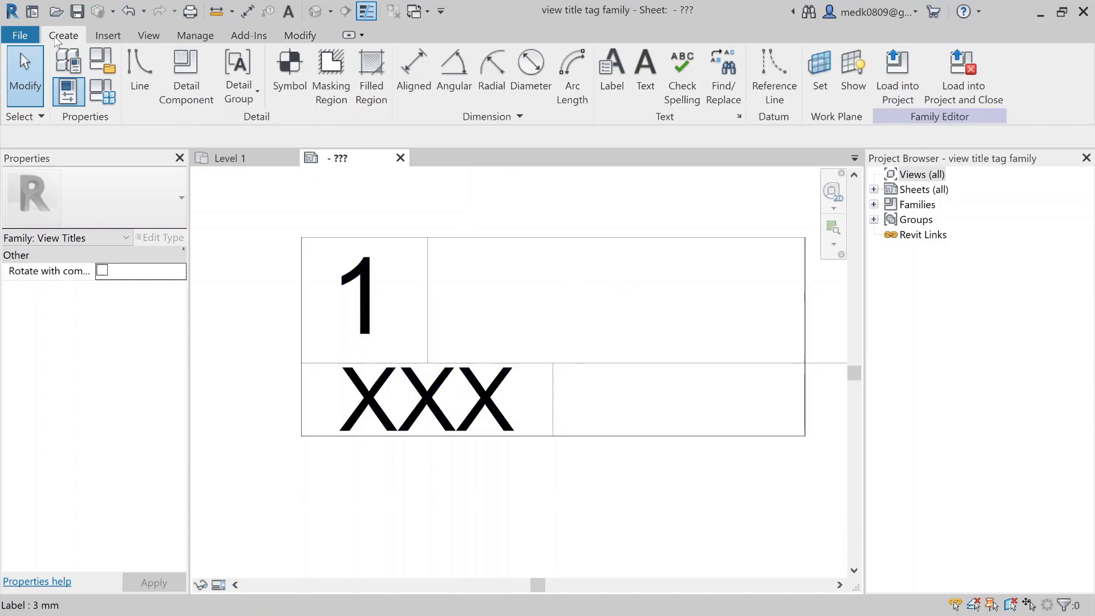
pyautogui.click(613, 72)
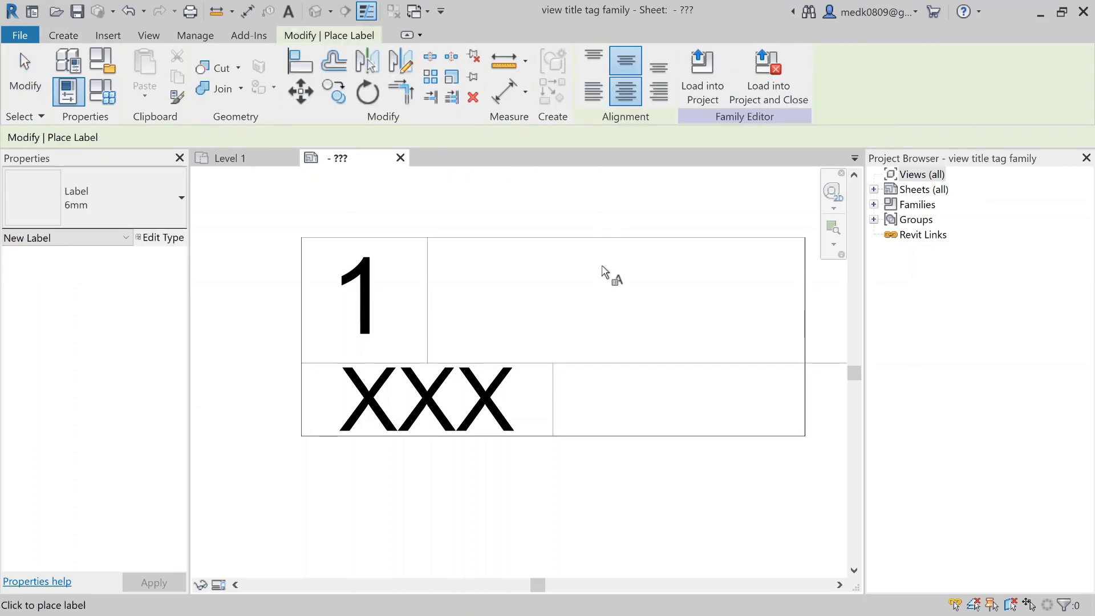
pyautogui.click(599, 285)
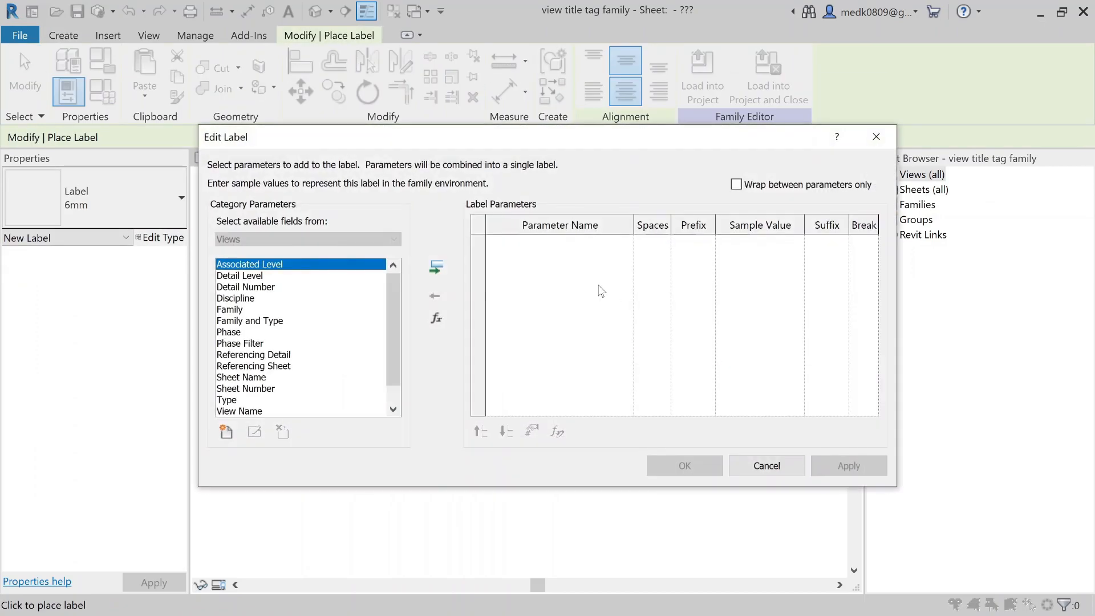
pyautogui.scroll(-1, 316, 324)
pyautogui.scroll(-1, 316, 323)
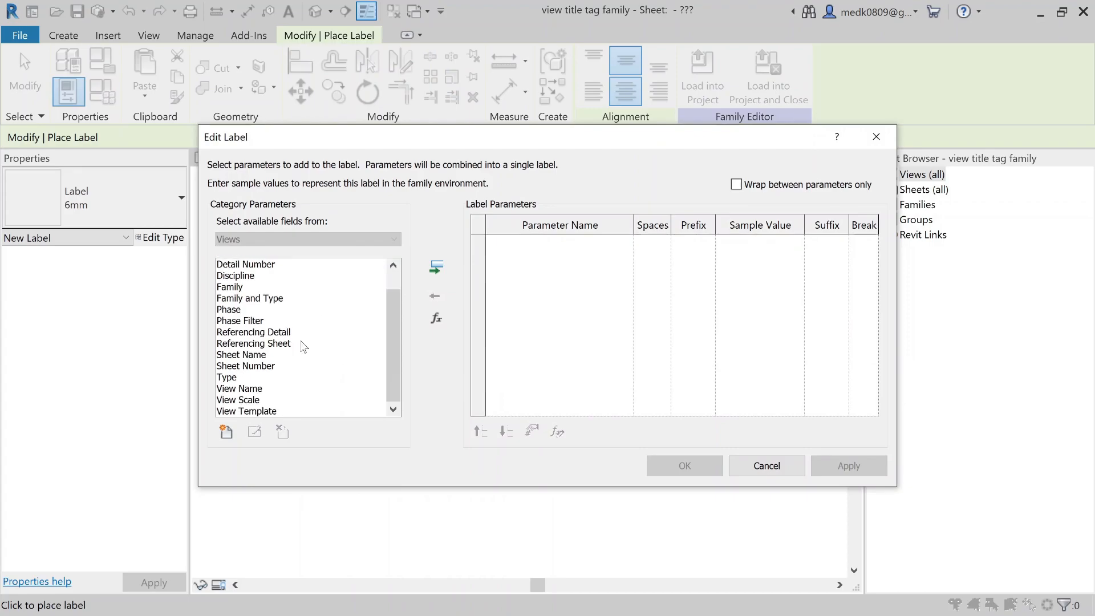
pyautogui.click(255, 391)
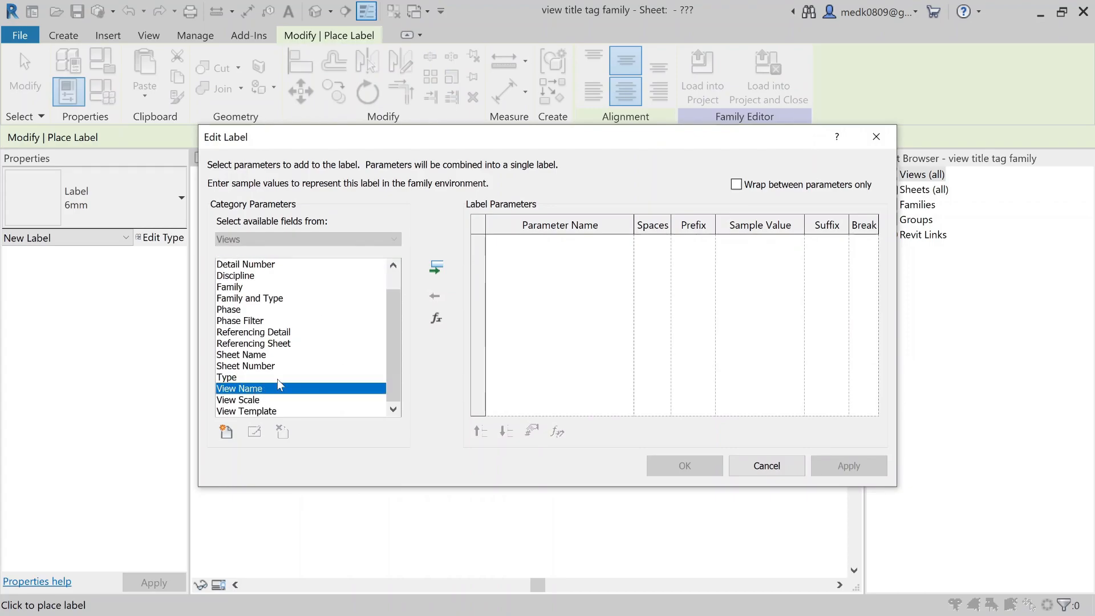
pyautogui.click(436, 268)
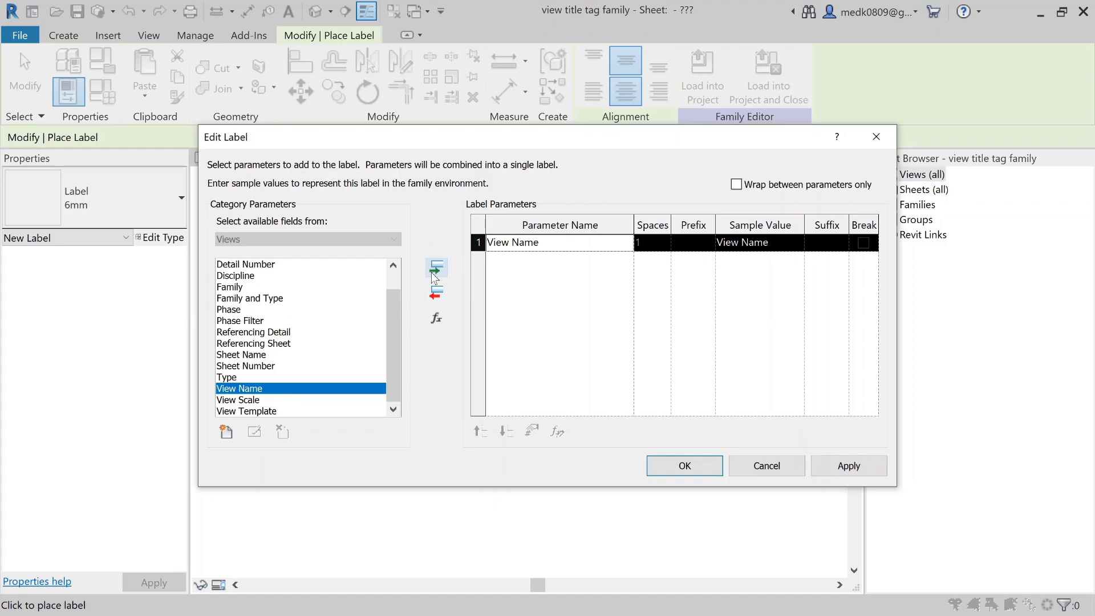
# Step: Set the View Name parameter's sample value to VN and finish placing the label
pyautogui.click(779, 245)
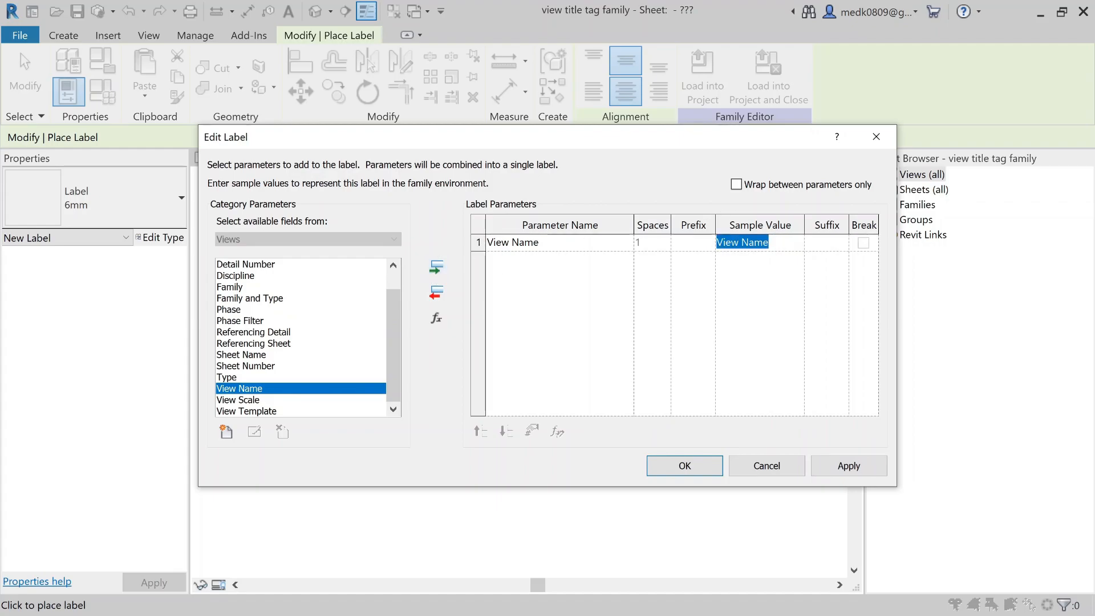
pyautogui.write('VN')
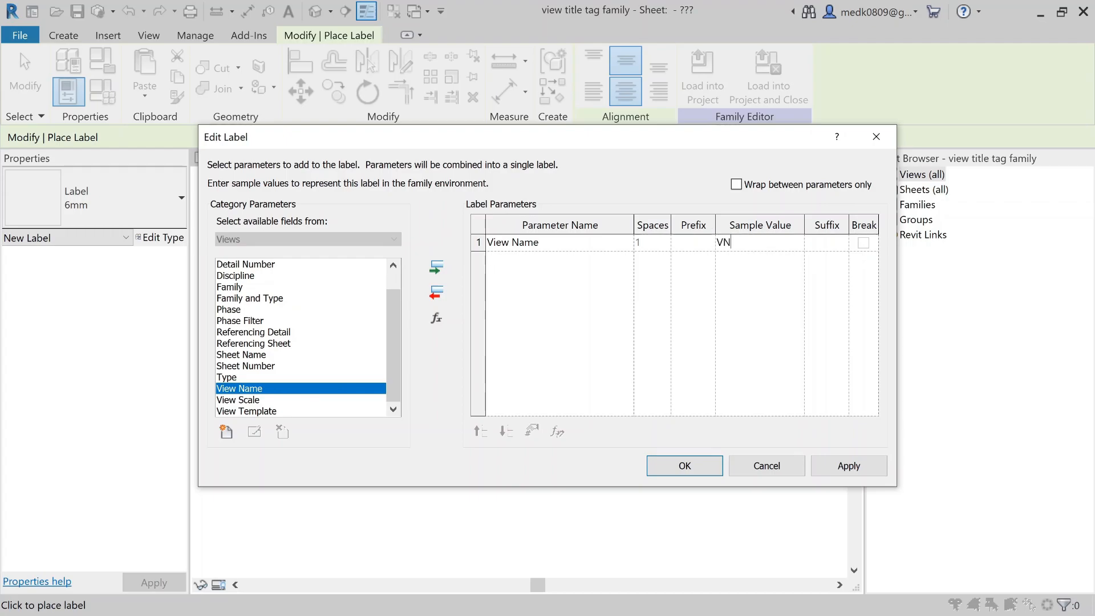
pyautogui.click(699, 463)
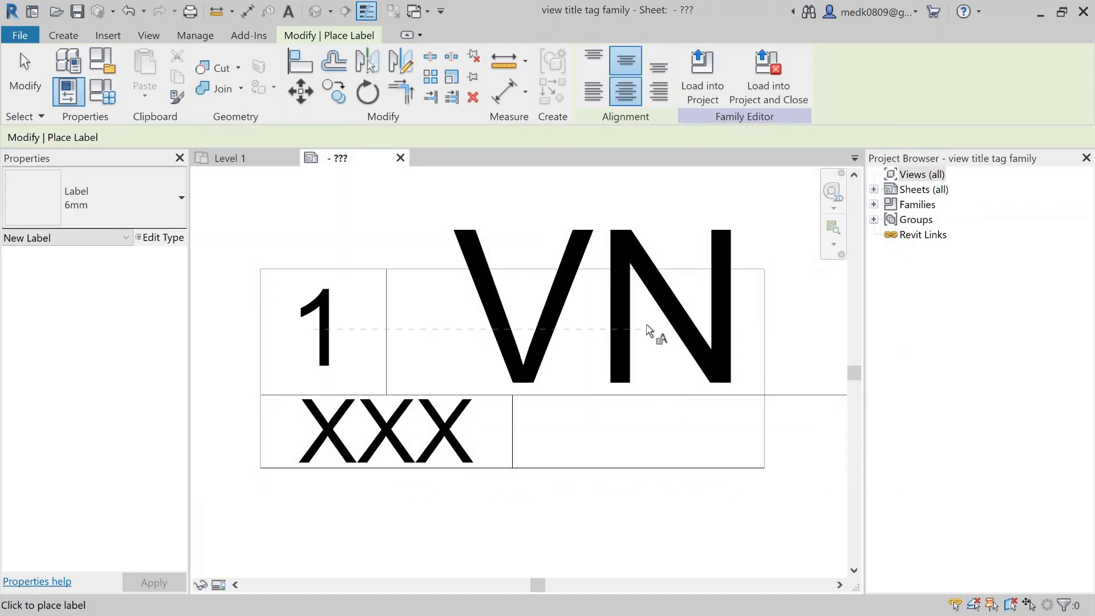
pyautogui.click(628, 311)
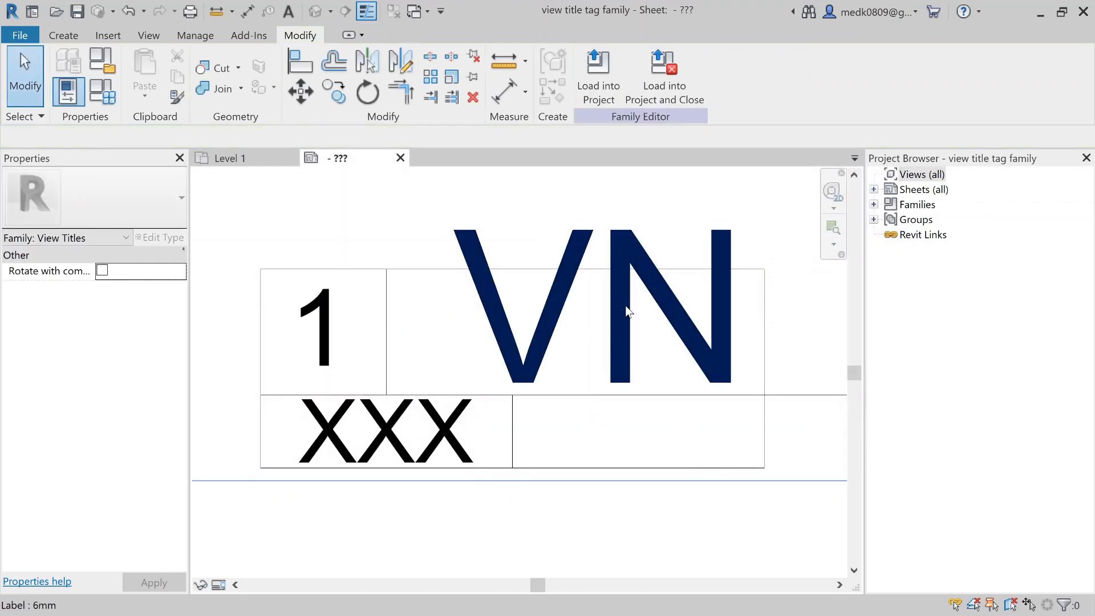
# Step: Change the view name label to the 3 mm type and move it into its upper-right cell of the title frame
pyautogui.click(628, 311)
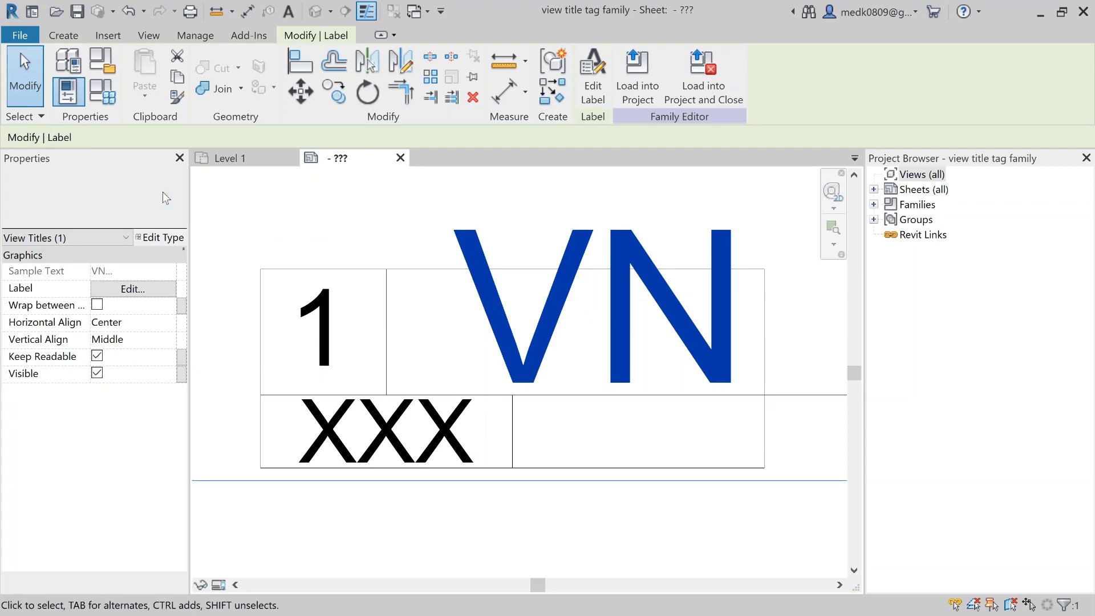
pyautogui.click(162, 192)
pyautogui.press('Escape')
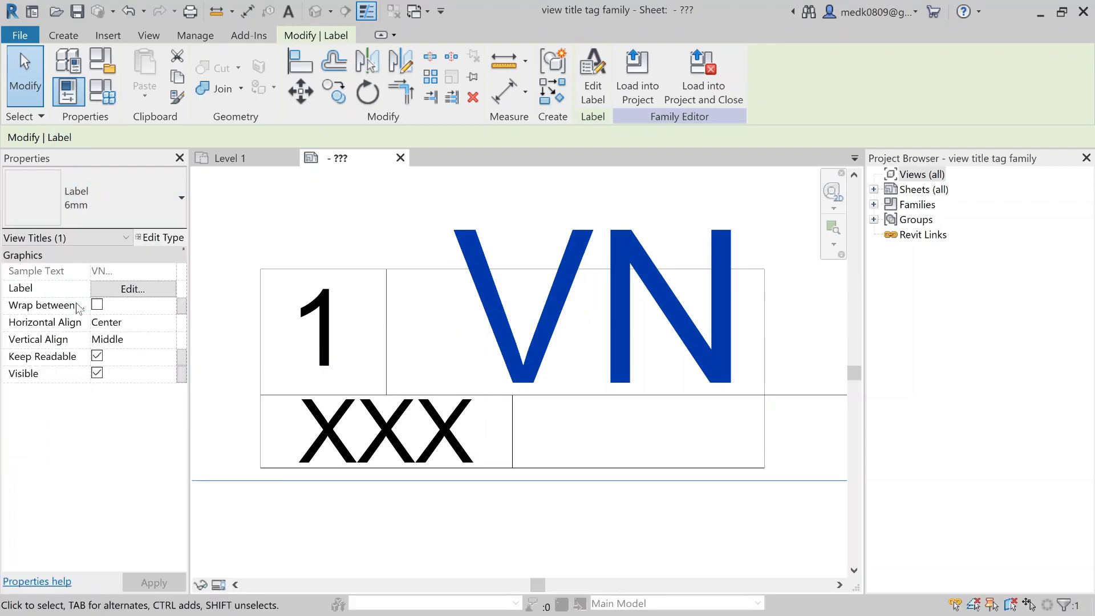
pyautogui.moveTo(610, 290); pyautogui.dragTo(576, 314)
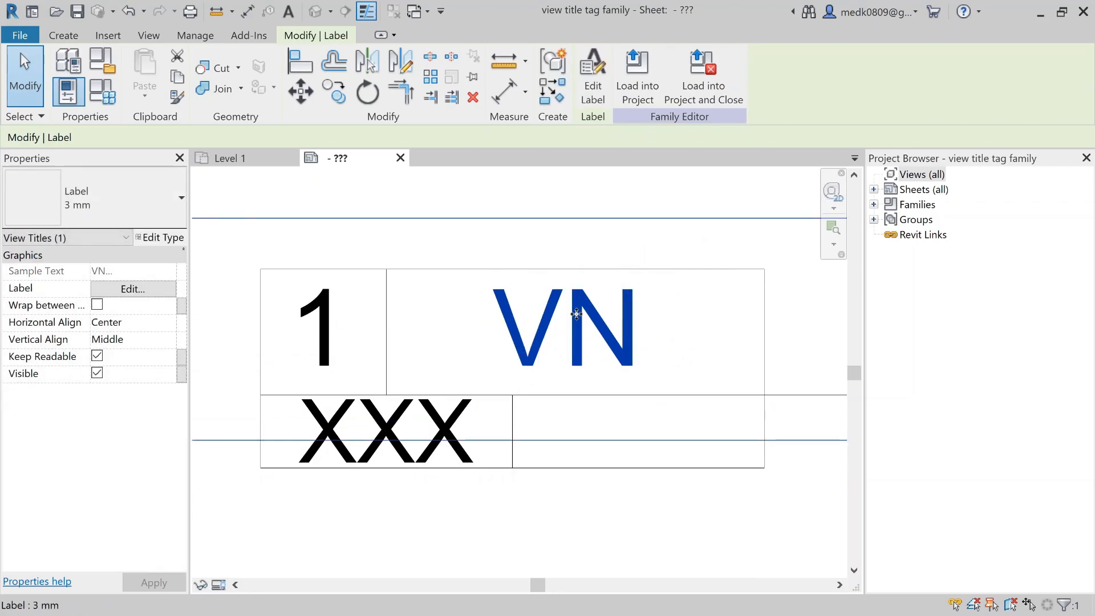
pyautogui.press('Escape')
pyautogui.scroll(-3, 576, 313)
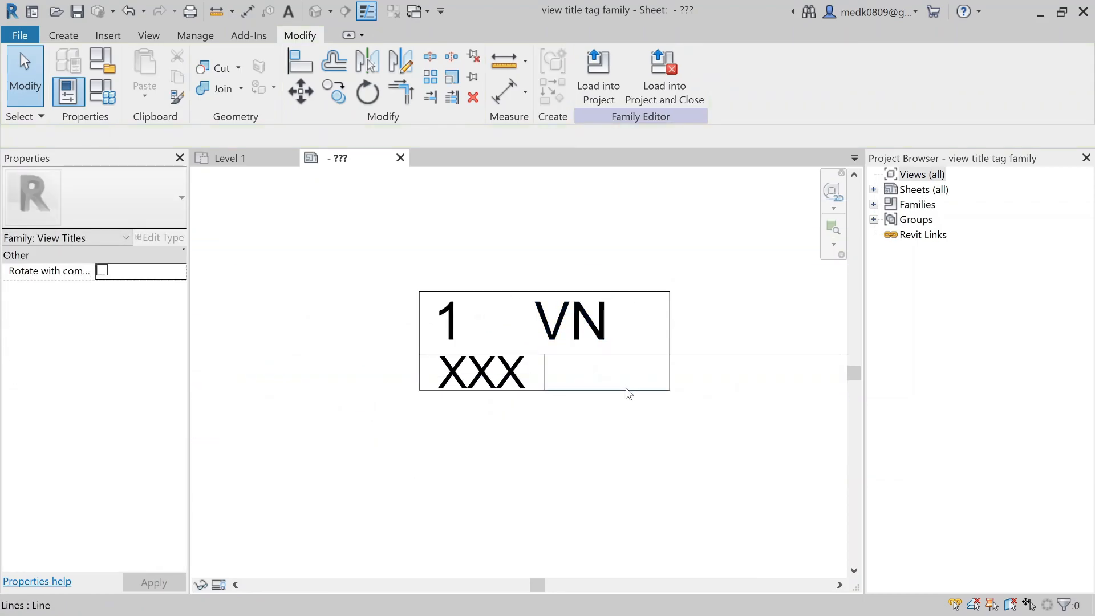
# Step: Place a new label in the empty lower-right cell and add the View Scale parameter to it
pyautogui.scroll(3, 626, 390)
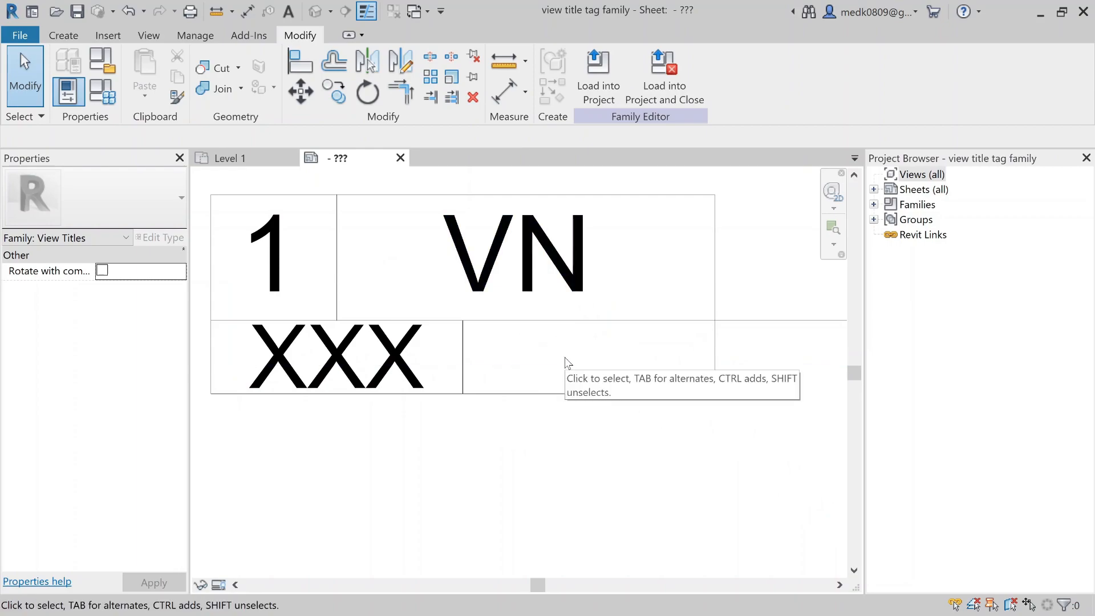
pyautogui.scroll(-1, 567, 363)
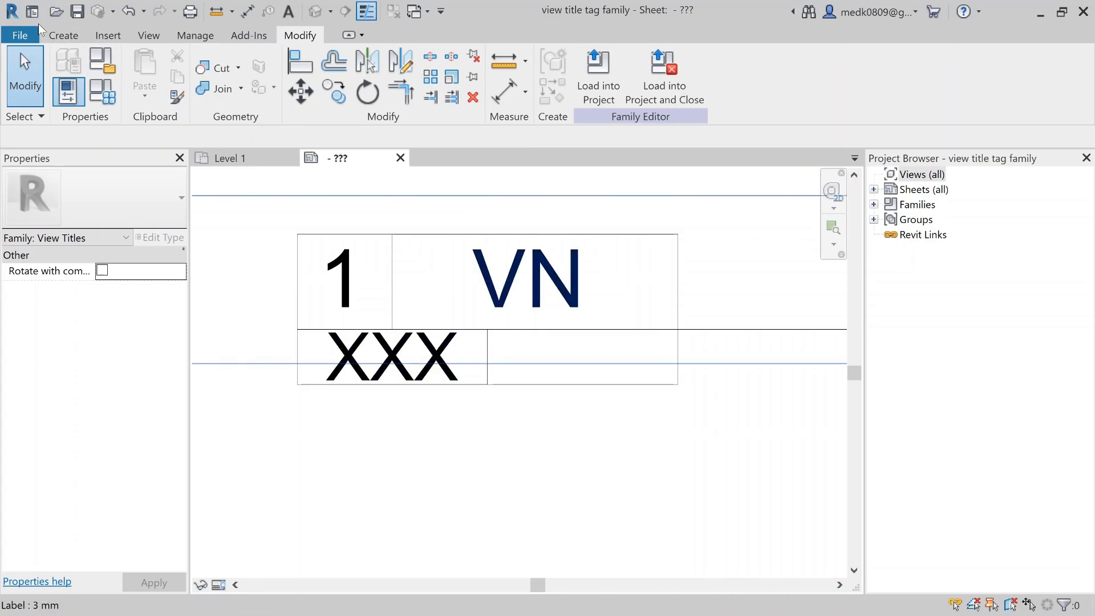
pyautogui.click(63, 35)
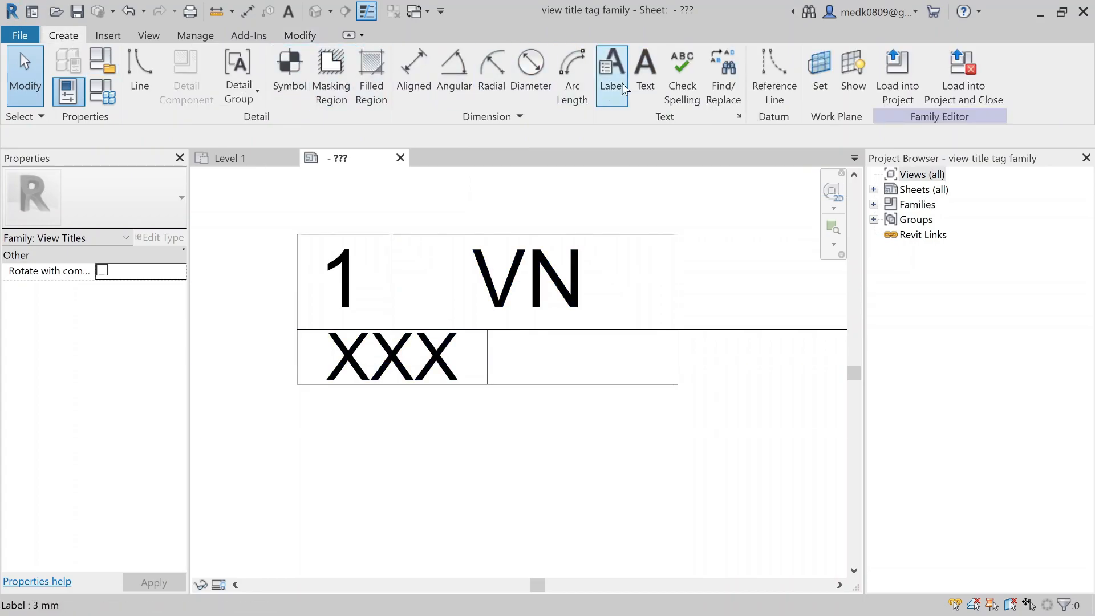
pyautogui.click(612, 72)
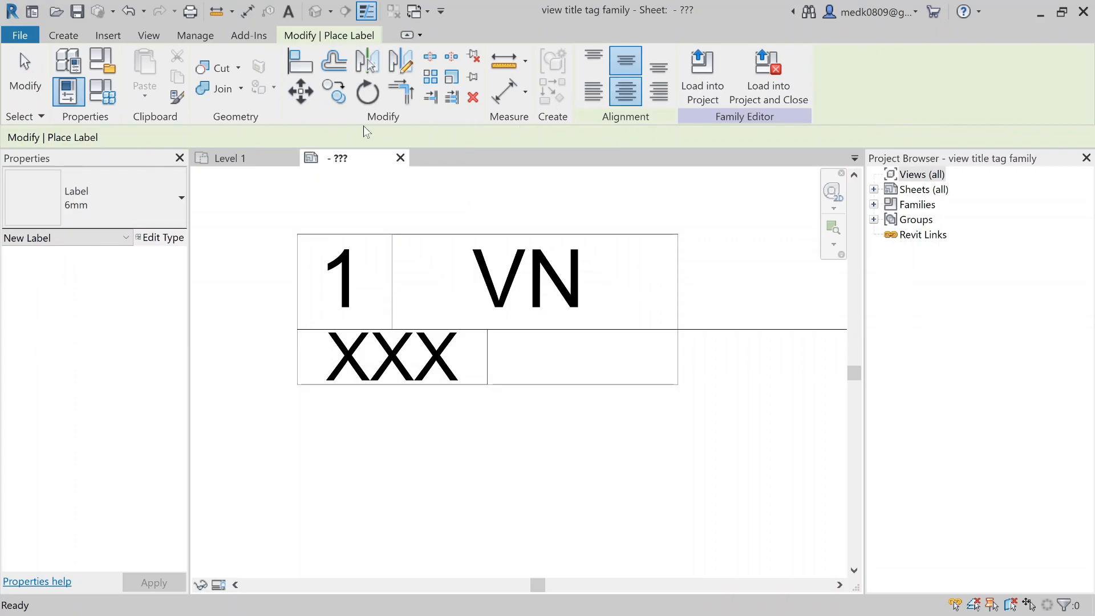
pyautogui.click(574, 355)
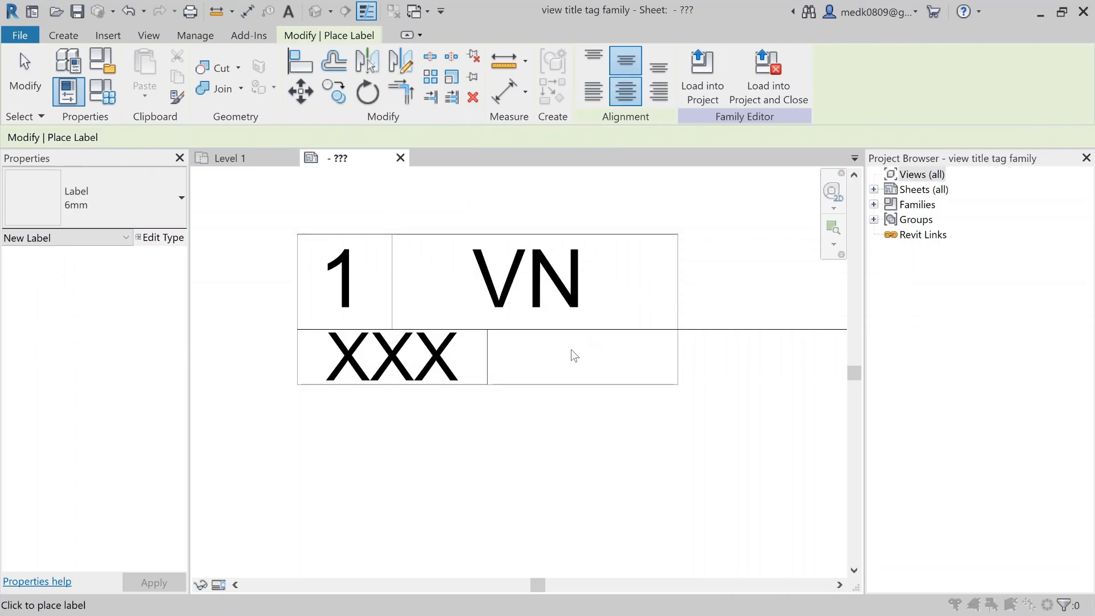
pyautogui.scroll(-1, 328, 355)
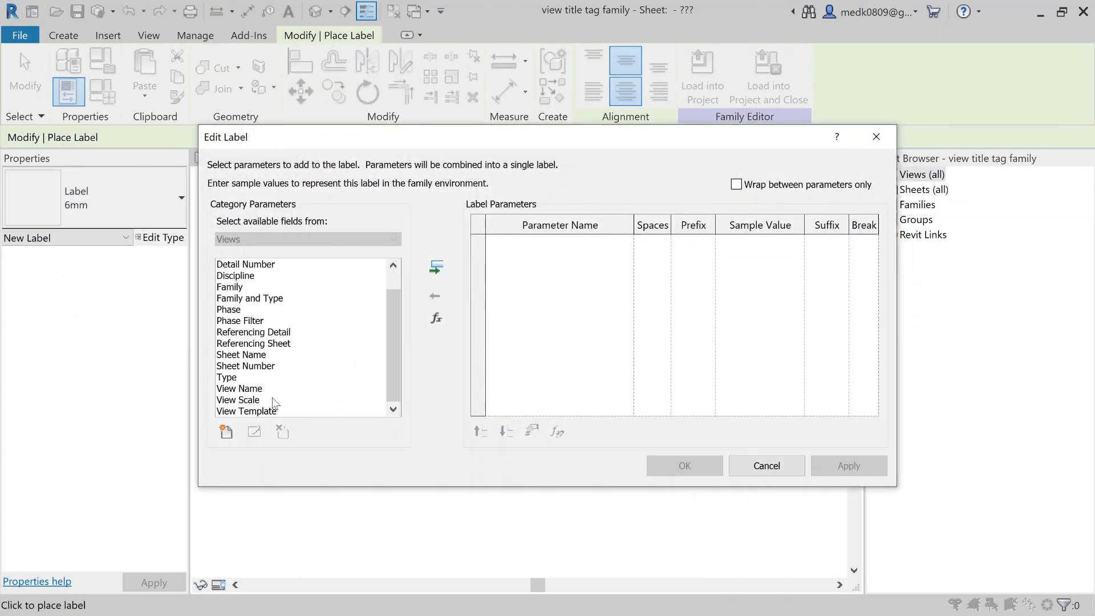
pyautogui.click(248, 401)
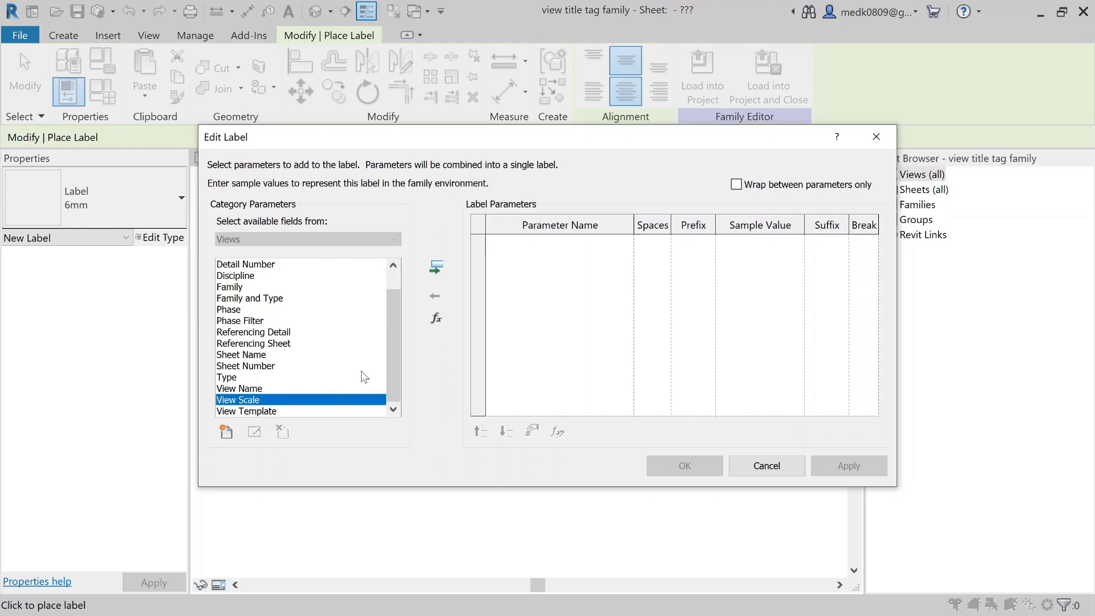
pyautogui.click(436, 266)
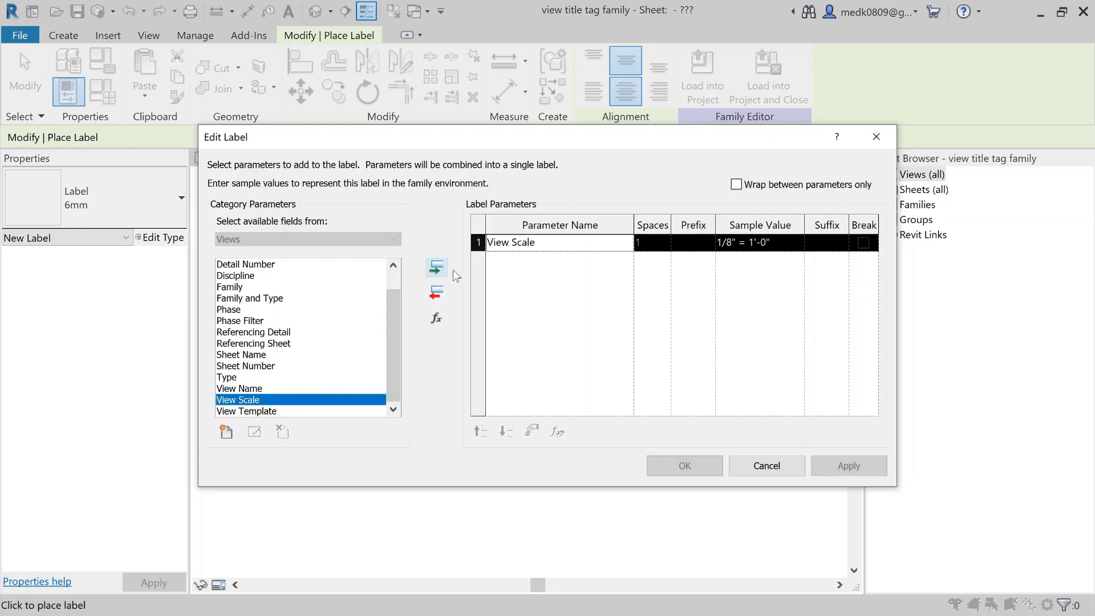
# Step: Set the View Scale parameter's sample value to Scale and finish placing the label
pyautogui.click(777, 247)
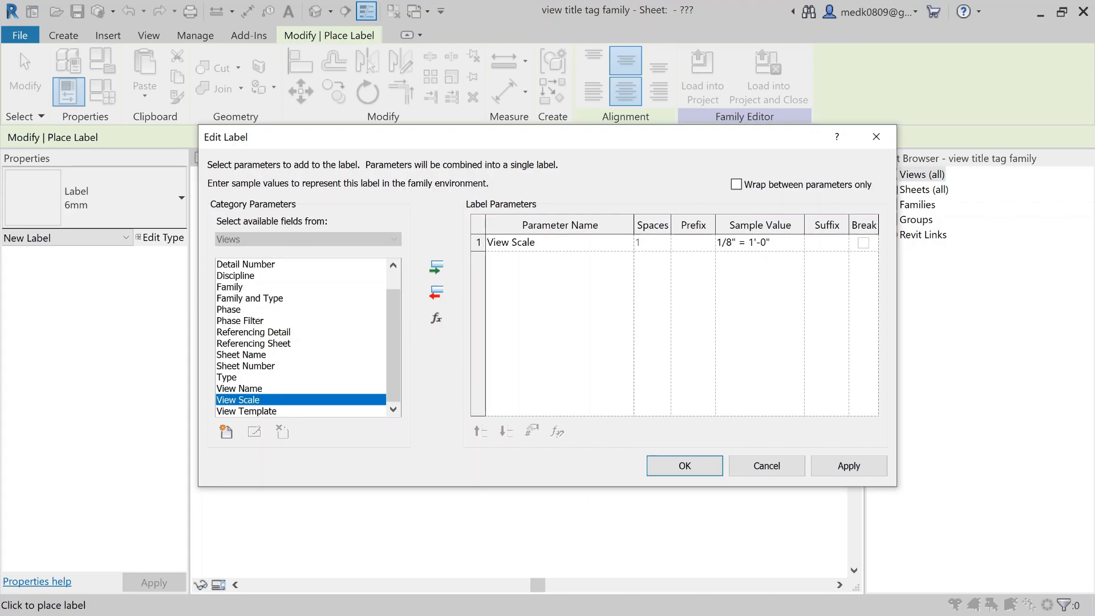
pyautogui.moveTo(774, 244); pyautogui.dragTo(716, 244)
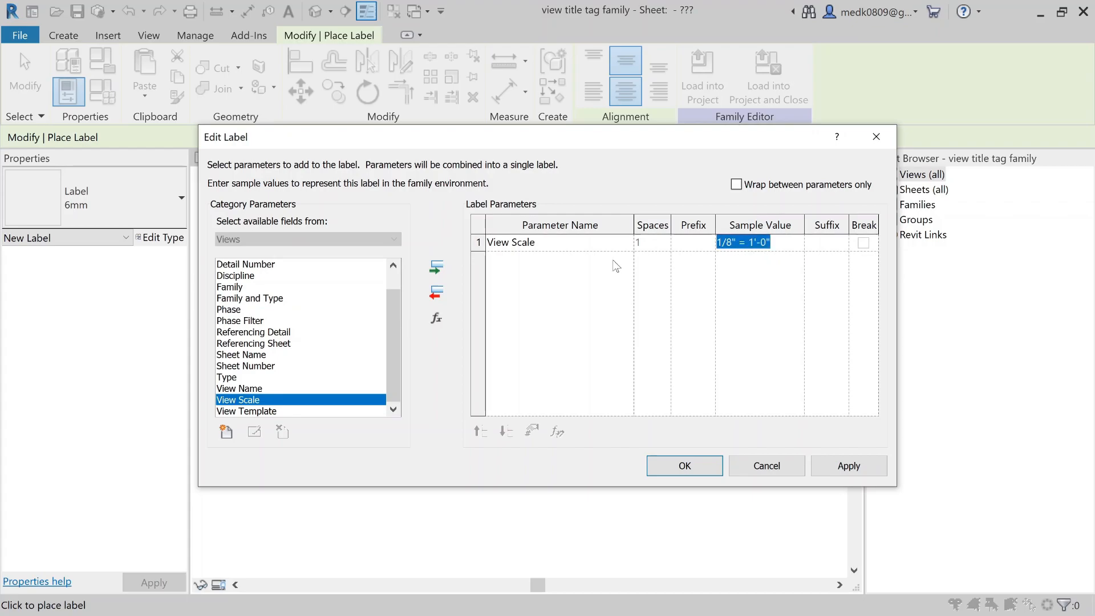
pyautogui.write('Sac')
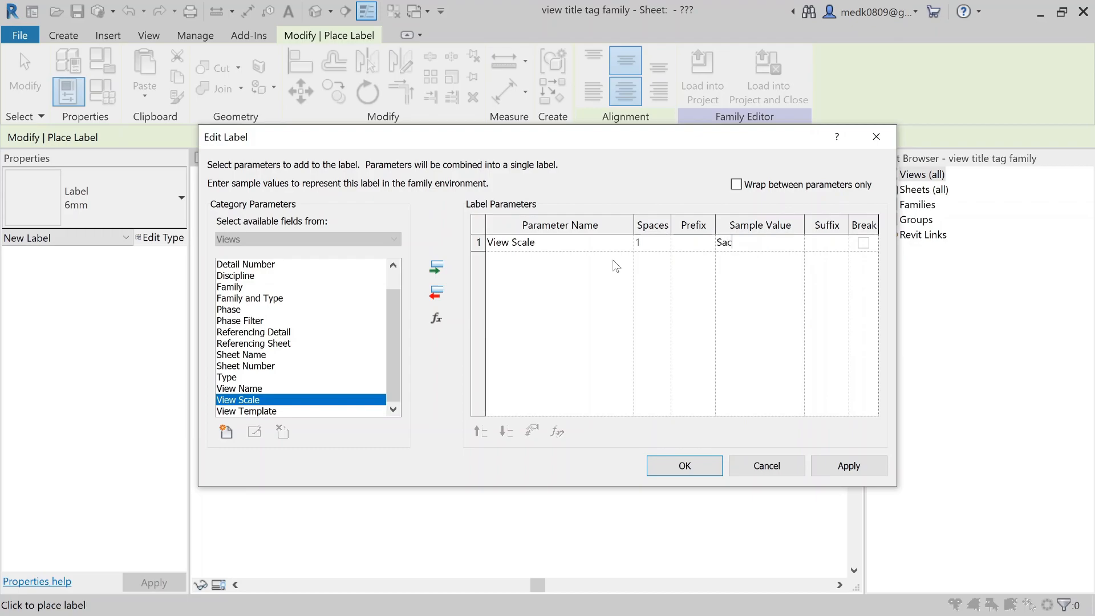
pyautogui.press('BackSpace')
pyautogui.press('BackSpace')
pyautogui.write('cale')
pyautogui.click(685, 465)
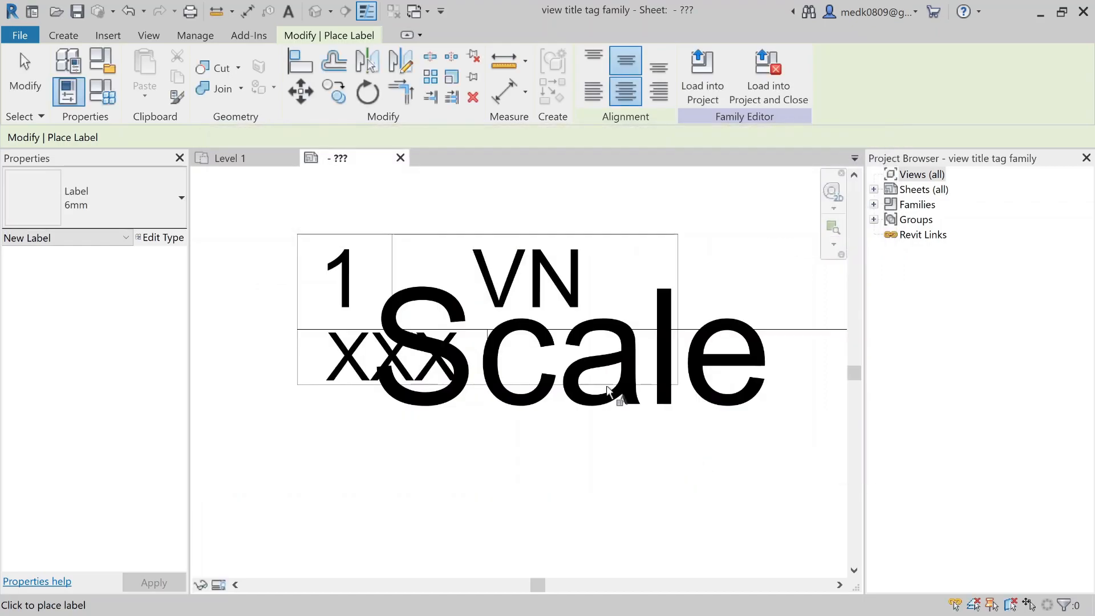
pyautogui.click(599, 369)
pyautogui.press('Escape')
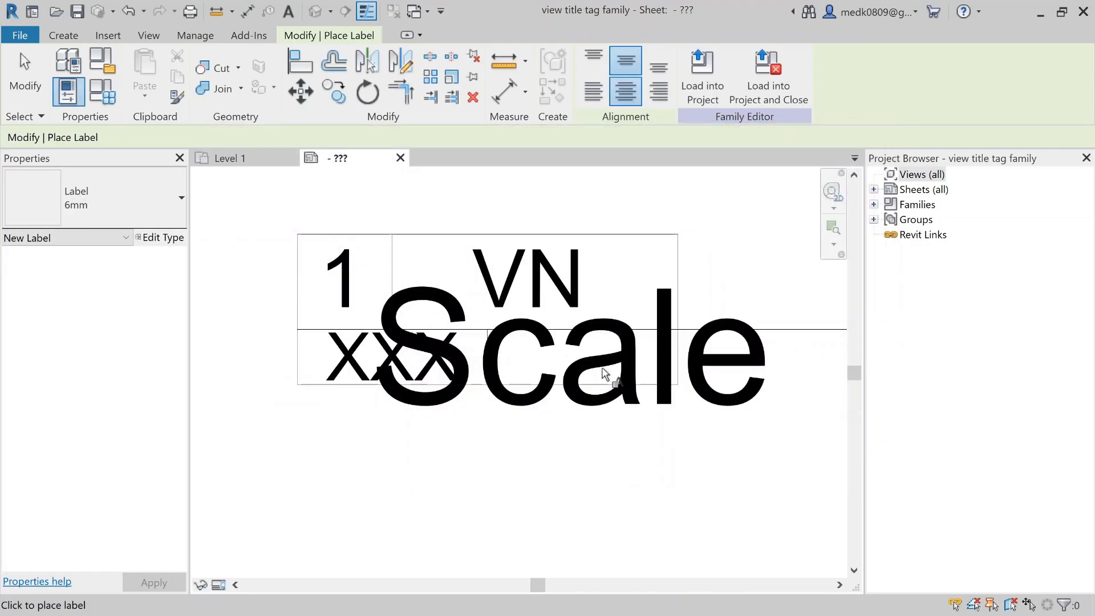
pyautogui.press('Escape')
# Step: Change the scale label to the 2.5 mm type and shift it to fit within the lower-right cell
pyautogui.click(612, 391)
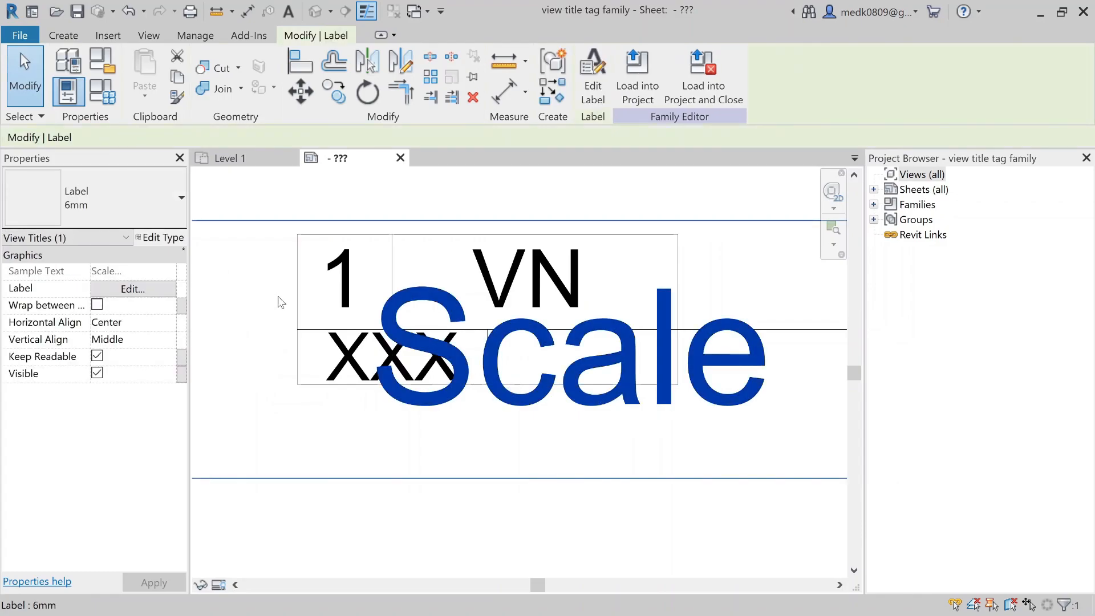
pyautogui.click(171, 210)
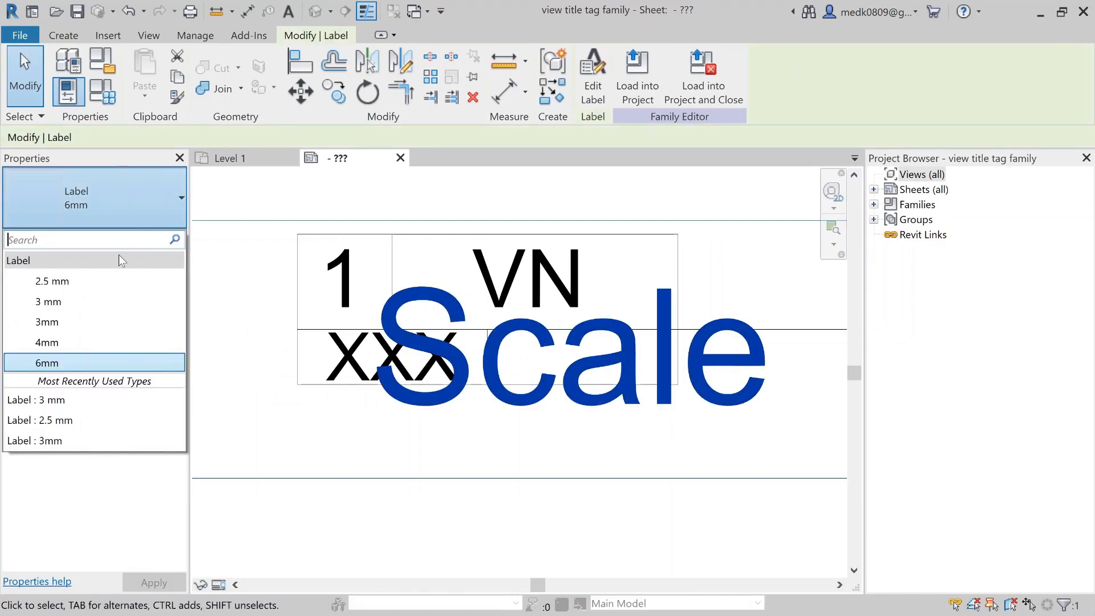
pyautogui.click(99, 281)
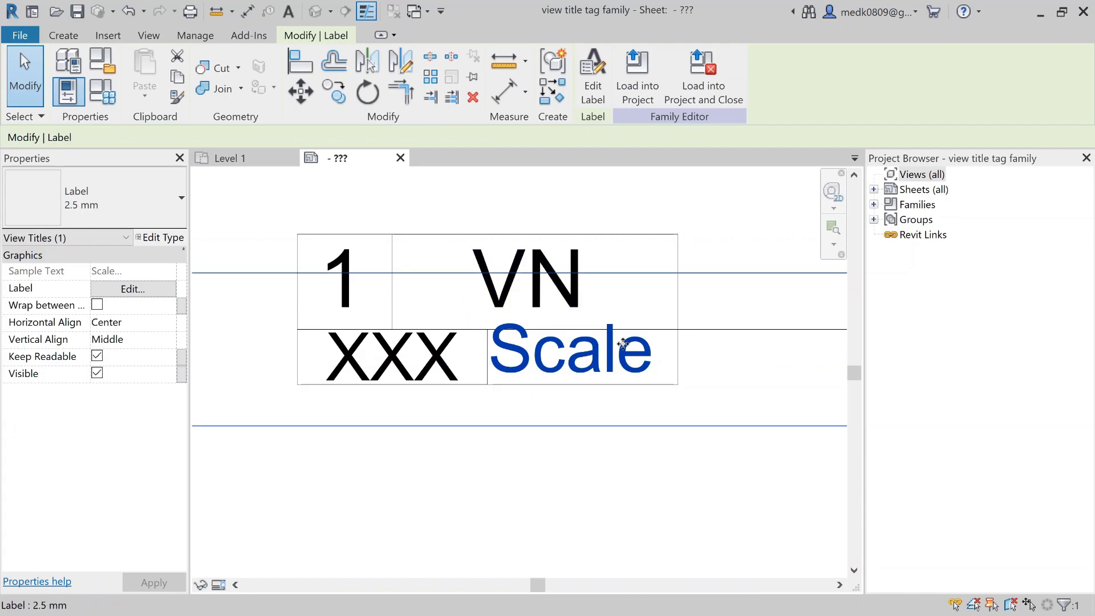
pyautogui.press('Escape')
pyautogui.scroll(2, 622, 342)
pyautogui.moveTo(607, 362); pyautogui.dragTo(623, 372)
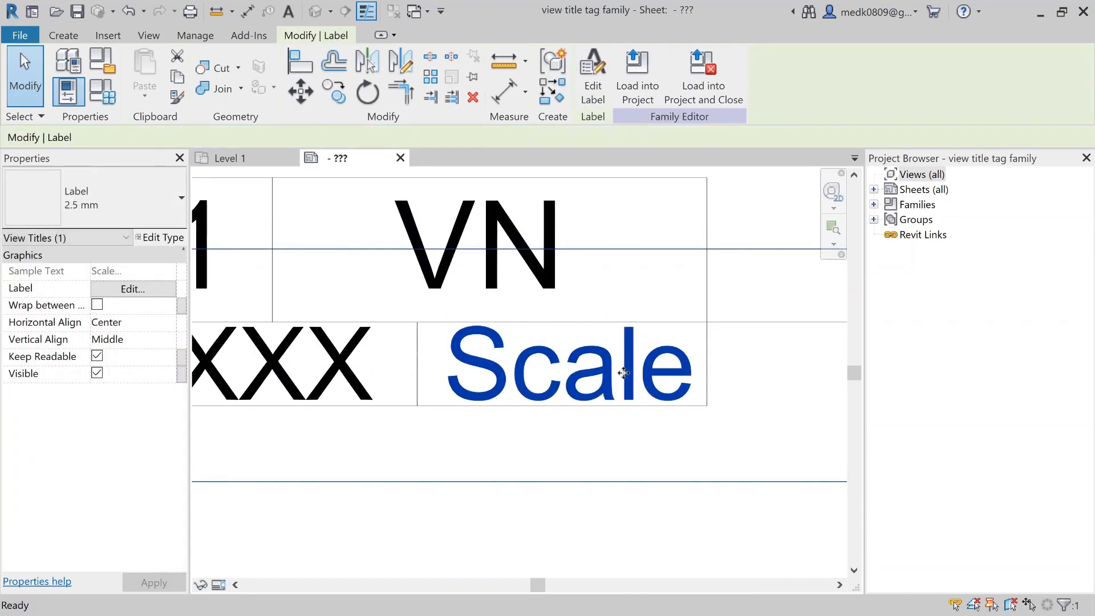
pyautogui.press('Escape')
# Step: Review the labels' fit within the title frame and close the saved view title tag family
pyautogui.scroll(-4, 563, 359)
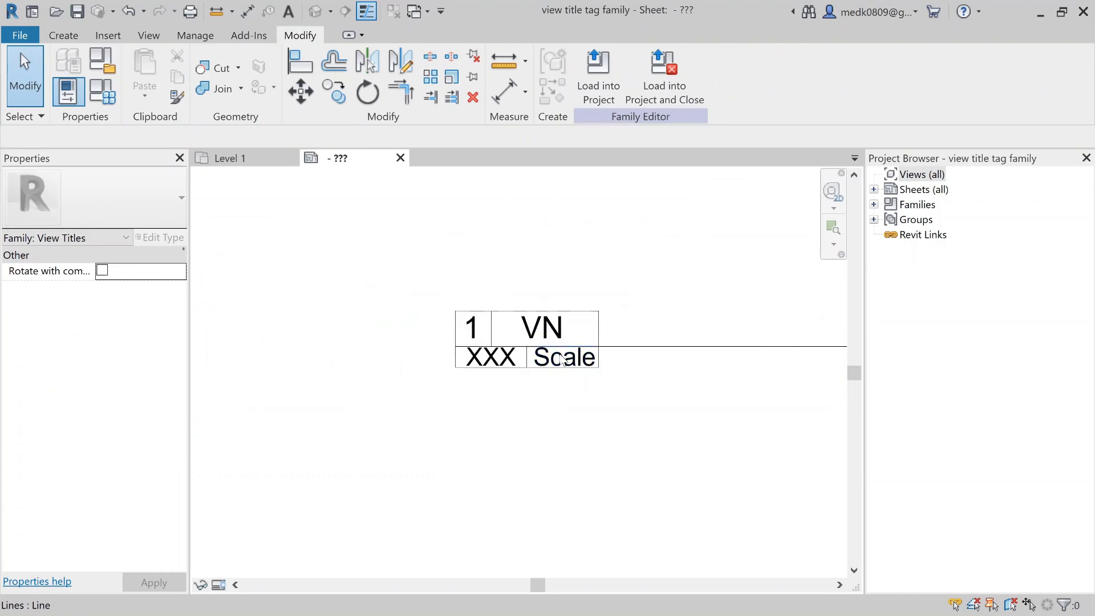
pyautogui.moveTo(678, 438); pyautogui.dragTo(532, 421, button='middle')
pyautogui.scroll(-2, 535, 423)
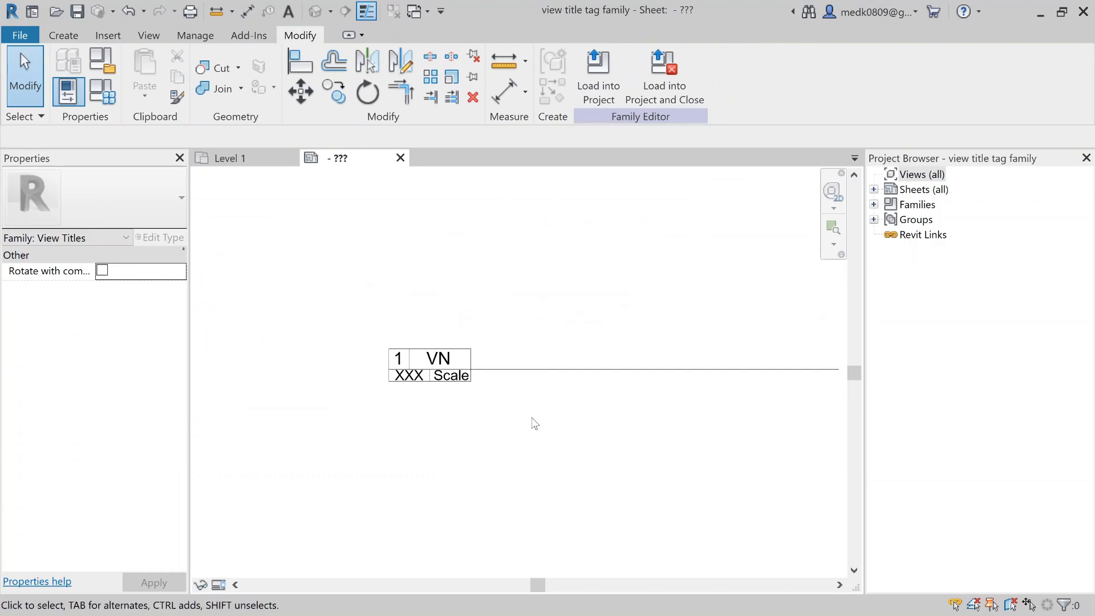
pyautogui.moveTo(624, 436); pyautogui.dragTo(607, 386, button='middle')
pyautogui.scroll(2, 465, 340)
pyautogui.scroll(1, 465, 341)
pyautogui.scroll(1, 464, 341)
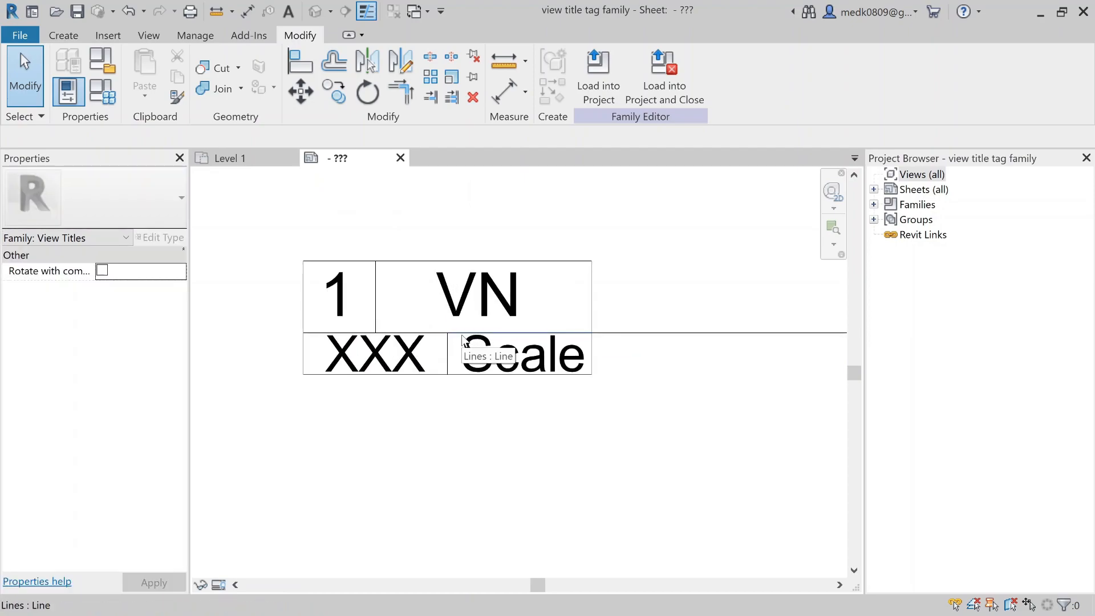
pyautogui.scroll(1, 462, 338)
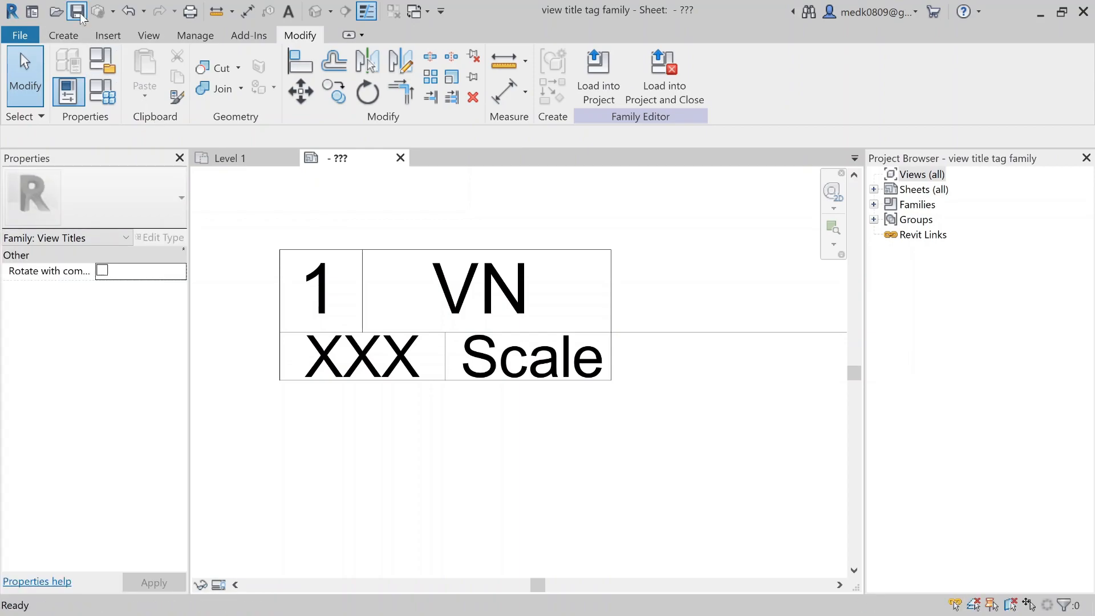
pyautogui.click(400, 158)
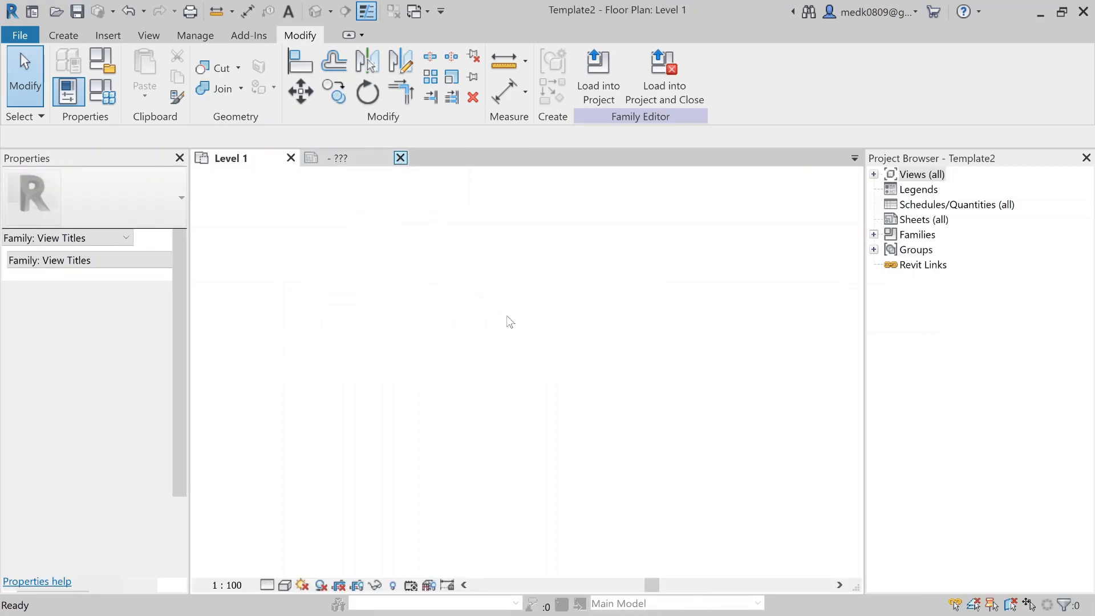
# Step: Load the A3 metric titleblock family from the US Metric library's Titleblocks folder into the project
pyautogui.click(332, 36)
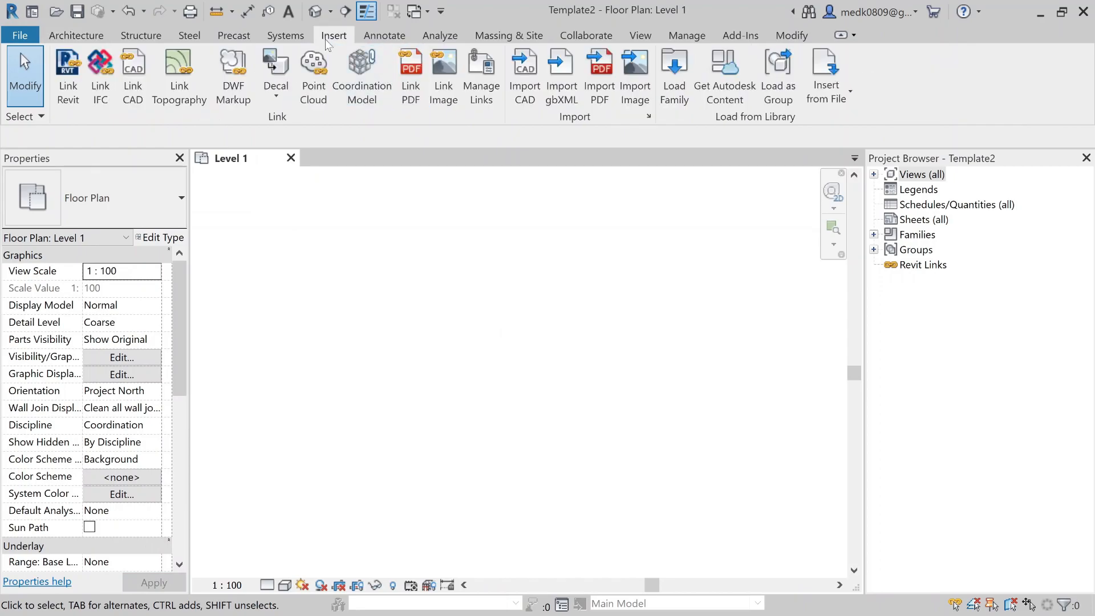
pyautogui.click(674, 57)
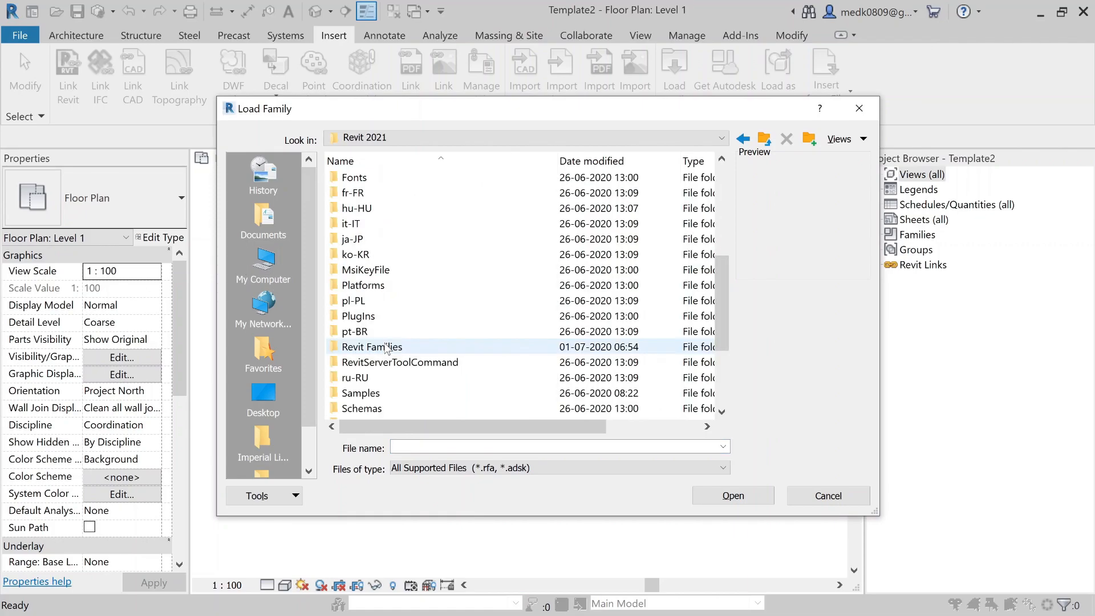
pyautogui.doubleClick(383, 351)
pyautogui.doubleClick(373, 180)
pyautogui.doubleClick(373, 181)
pyautogui.scroll(-9, 374, 187)
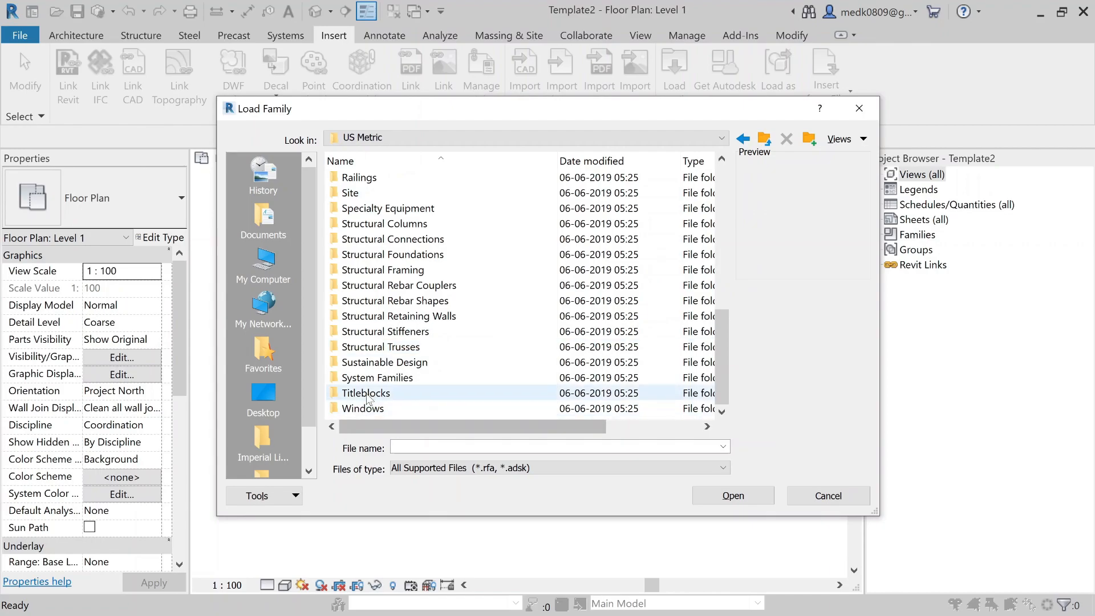
pyautogui.doubleClick(367, 393)
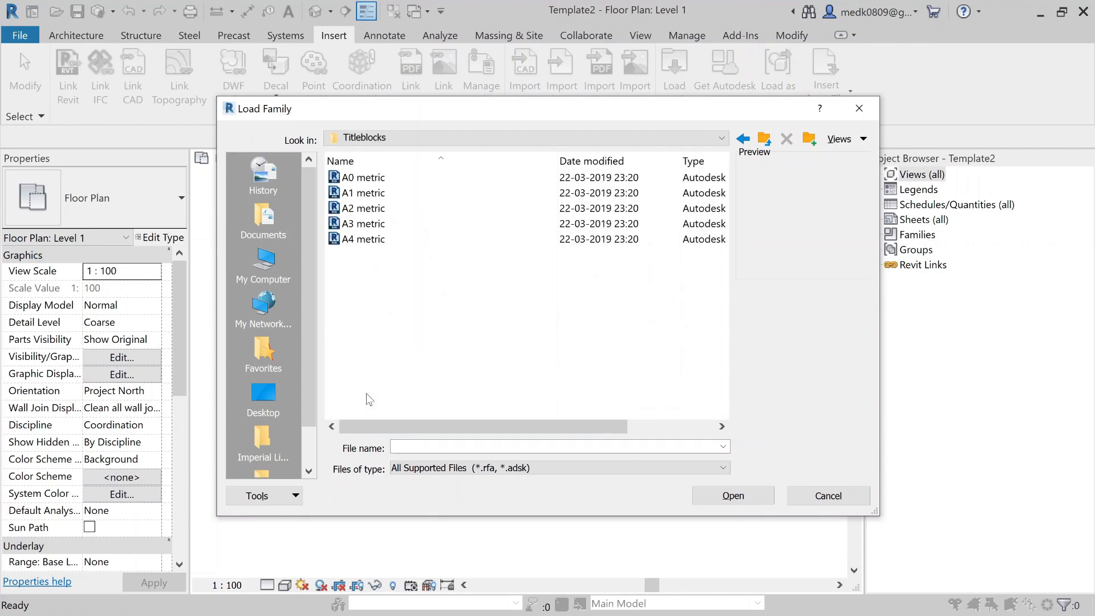
pyautogui.click(388, 227)
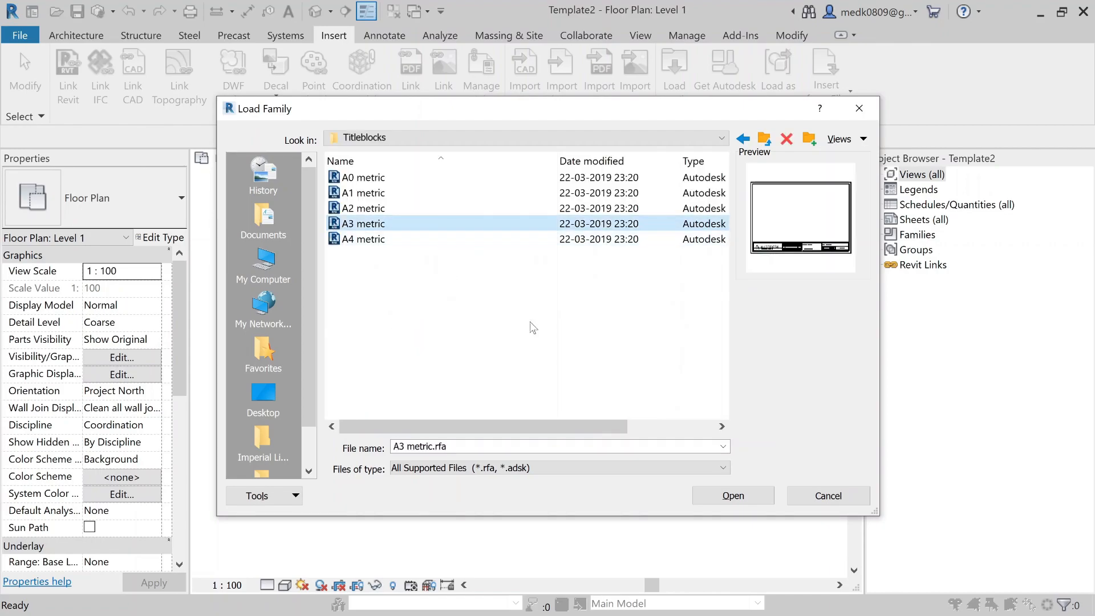
pyautogui.click(718, 497)
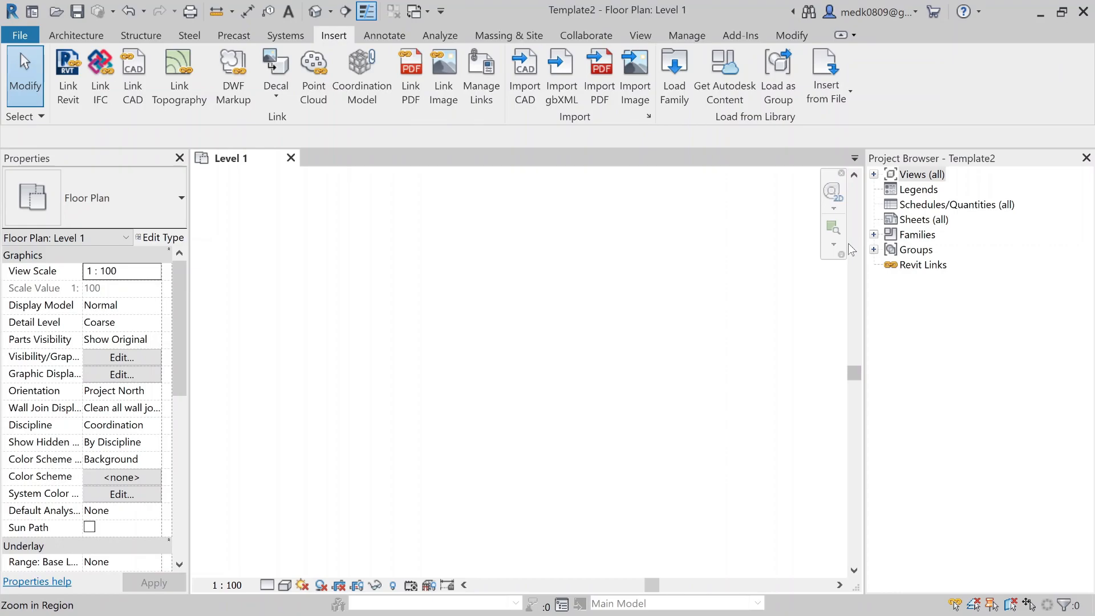
# Step: Create a new sheet in the project using the A3 metric titleblock
pyautogui.click(902, 222)
pyautogui.rightClick(905, 223)
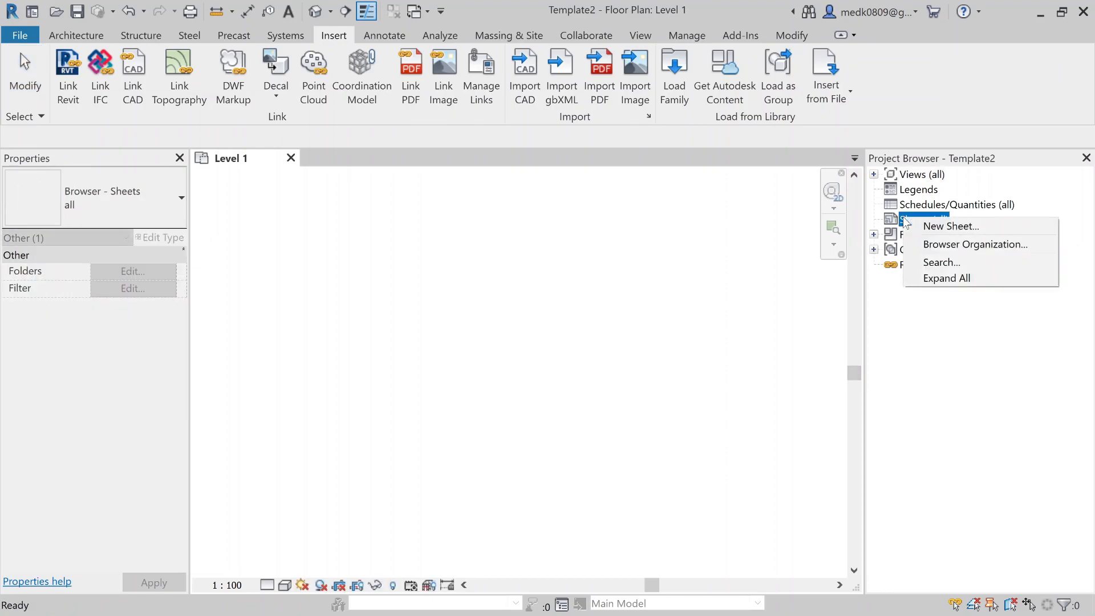
pyautogui.click(923, 227)
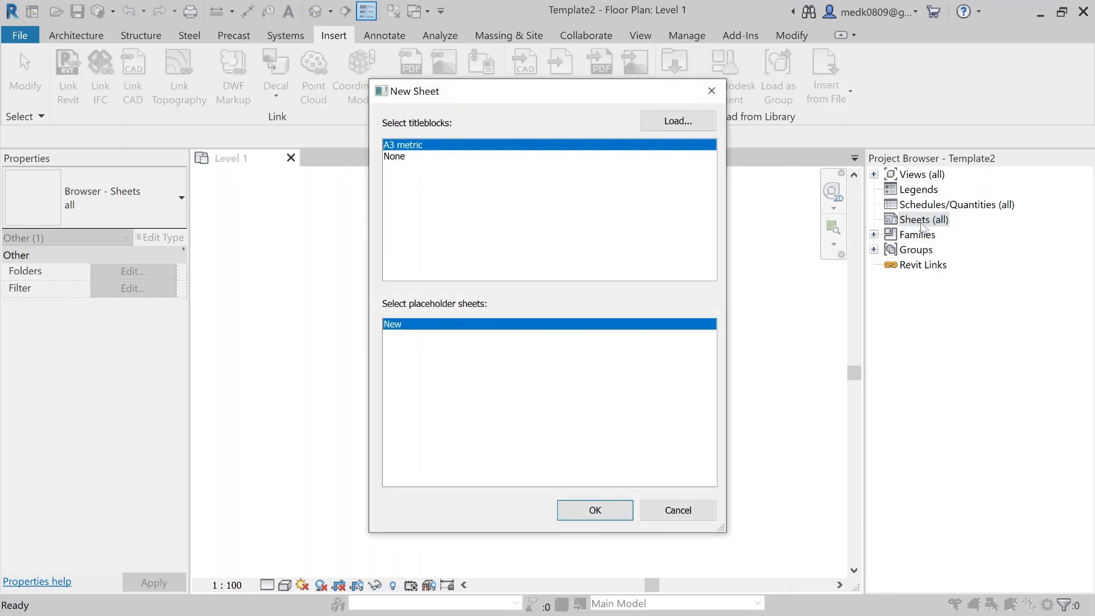
pyautogui.click(572, 507)
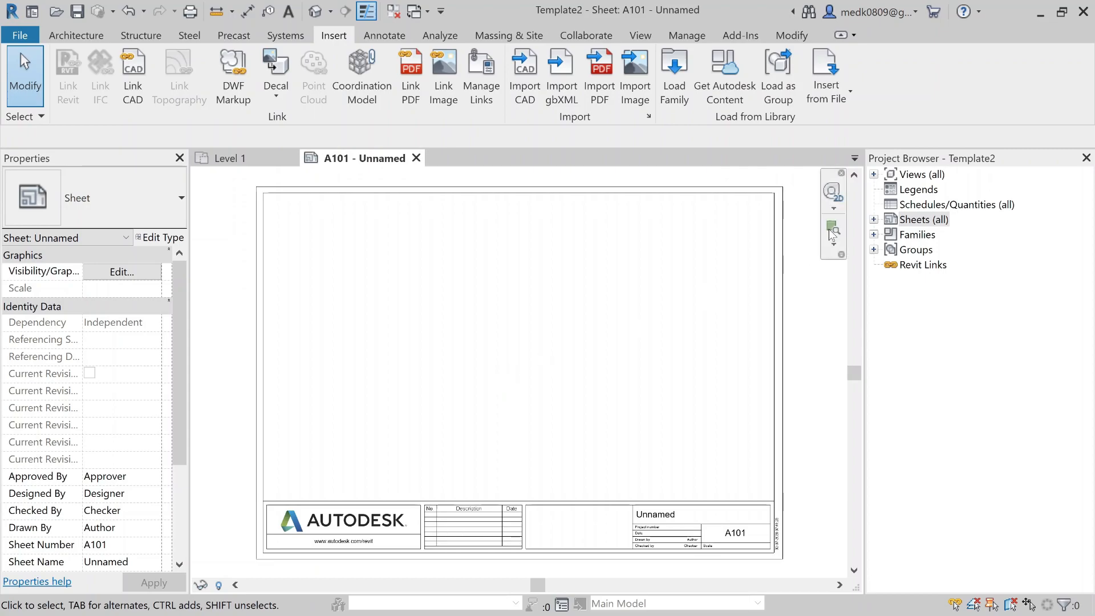
# Step: Open the Level 1 floor plan and draw a horizontal 305 x 305 mm rectangular duct across it
pyautogui.click(874, 175)
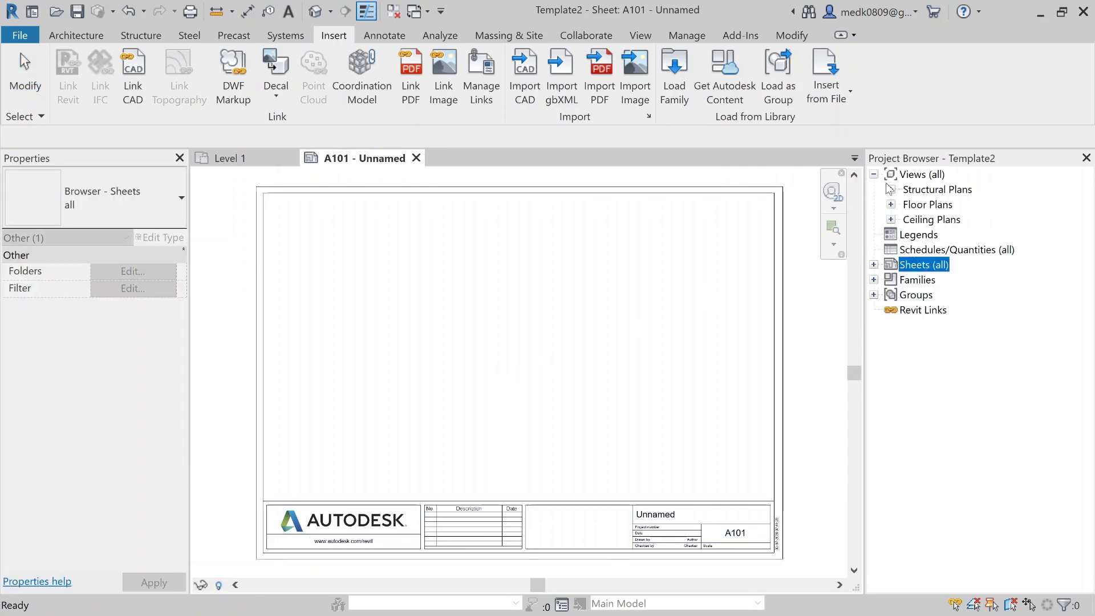
pyautogui.click(892, 205)
pyautogui.doubleClick(936, 220)
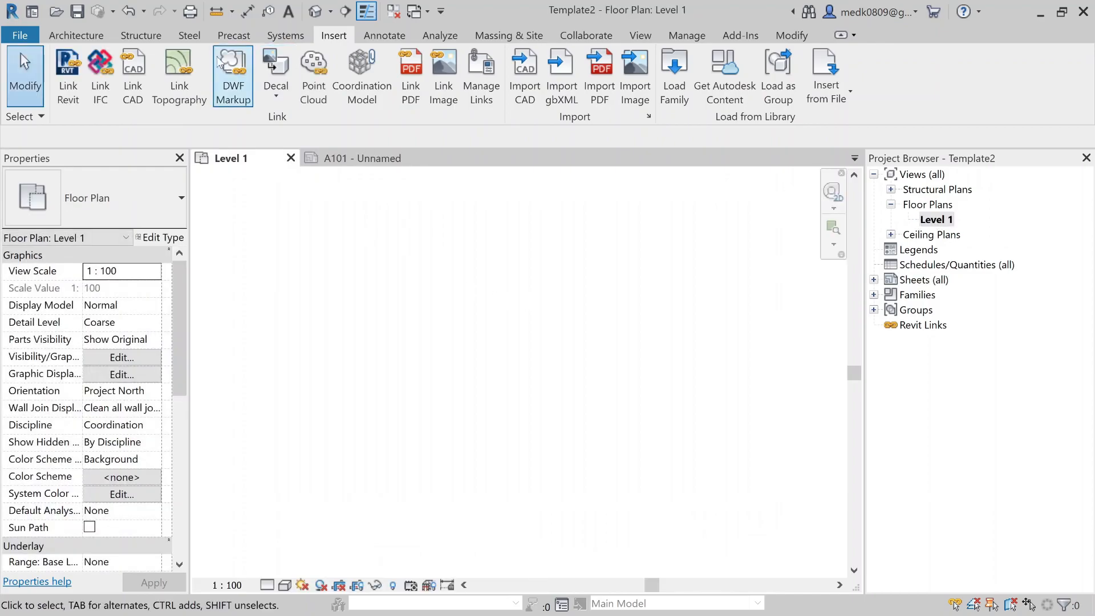
pyautogui.click(285, 36)
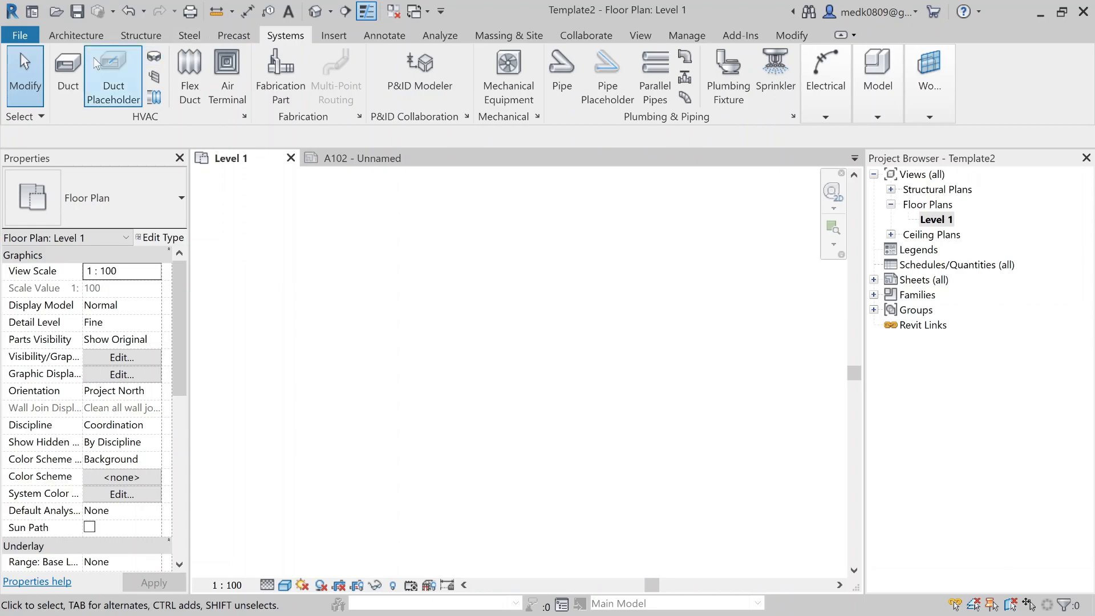
pyautogui.click(72, 66)
pyautogui.click(276, 312)
pyautogui.click(781, 320)
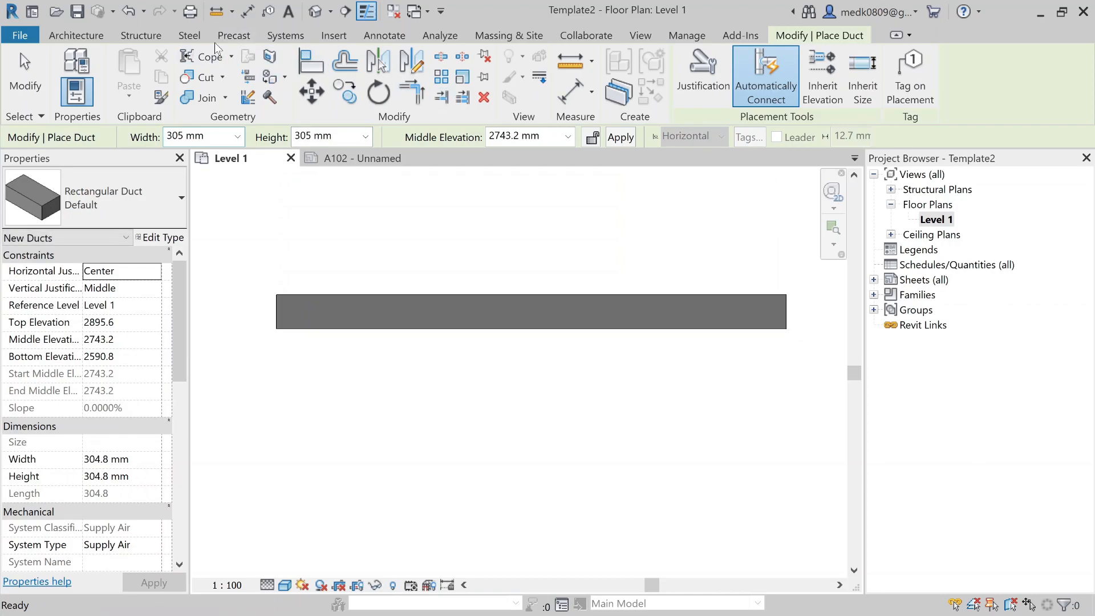
# Step: Draw a horizontal 150 mm diameter pipe below the duct, at a middle elevation of 2743.2 mm
pyautogui.click(275, 33)
pyautogui.click(560, 94)
pyautogui.click(195, 415)
pyautogui.click(818, 415)
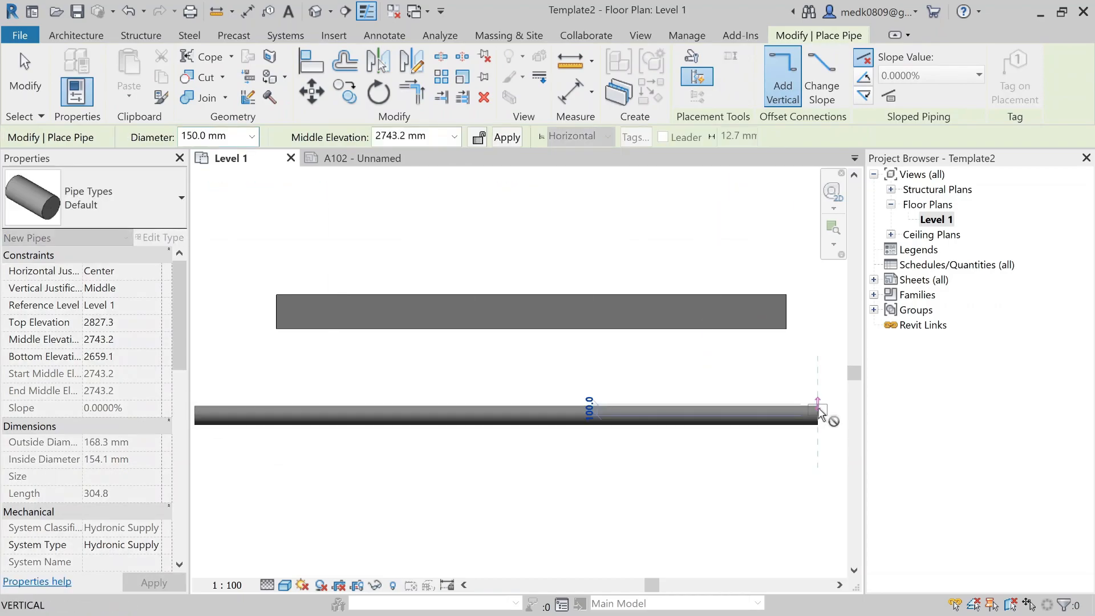
# Step: Draw a horizontal ladder cable tray, 300 mm wide, 100 mm high and about 7000 mm long, below the pipe
pyautogui.click(285, 35)
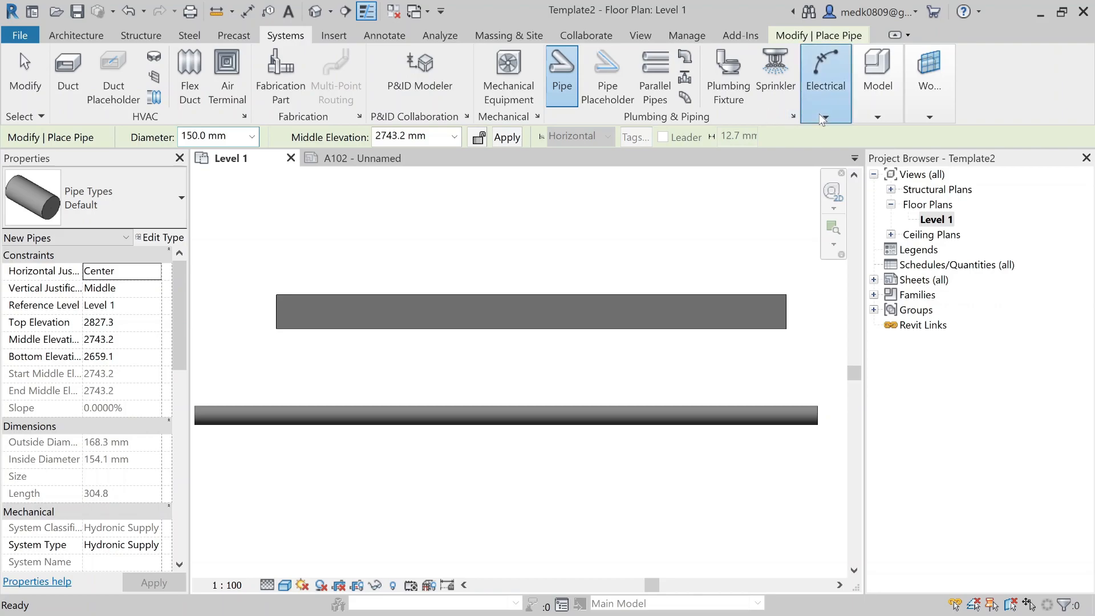
pyautogui.click(826, 97)
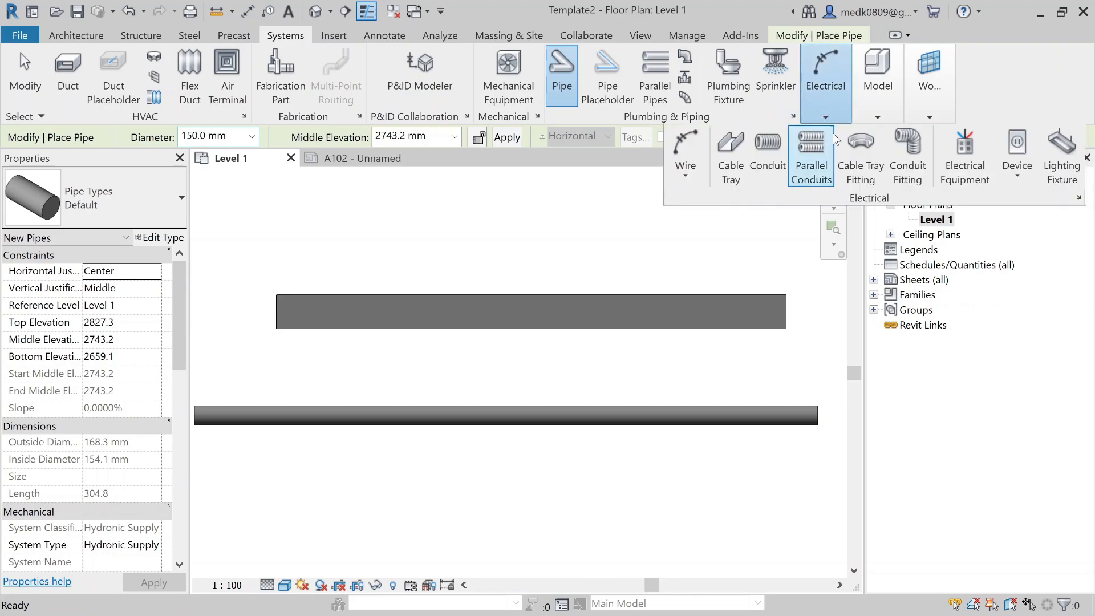
pyautogui.click(739, 166)
pyautogui.scroll(-1, 740, 175)
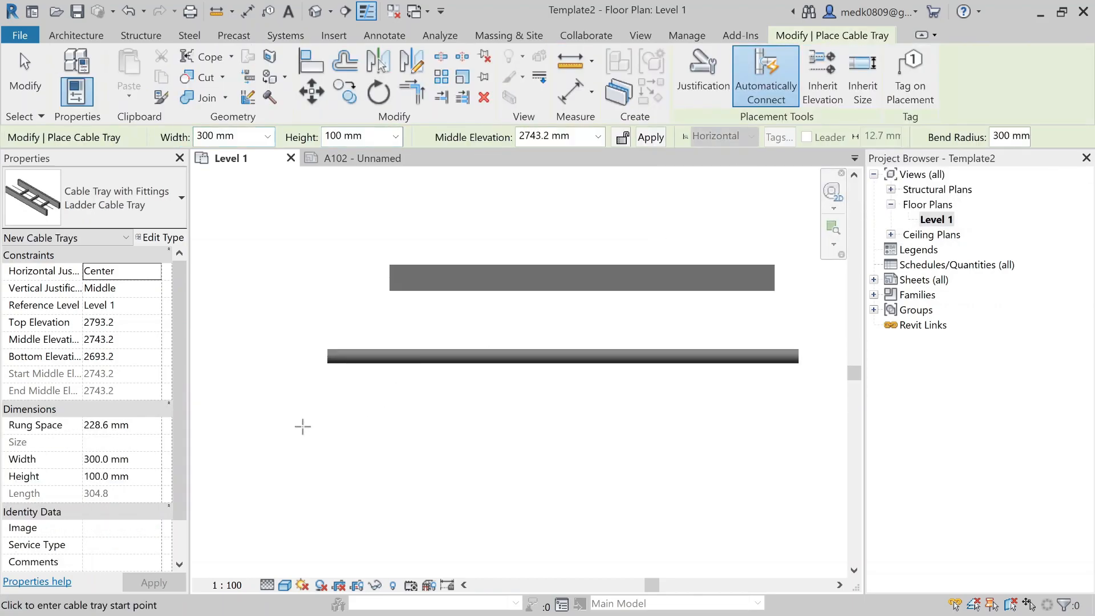
pyautogui.click(244, 448)
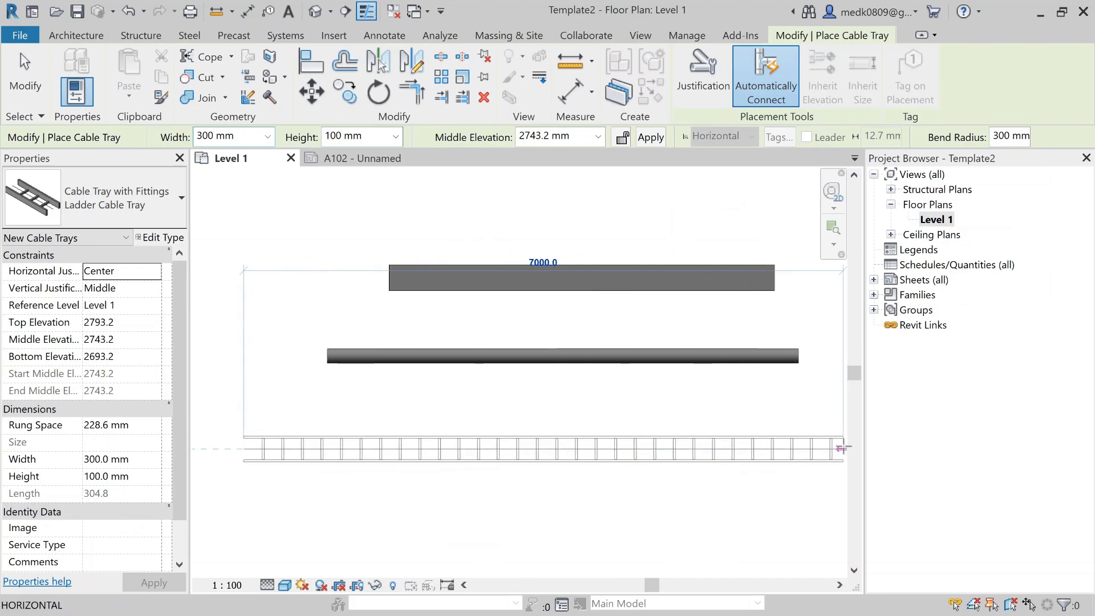
pyautogui.click(837, 439)
pyautogui.press('Escape')
pyautogui.press('Escape')
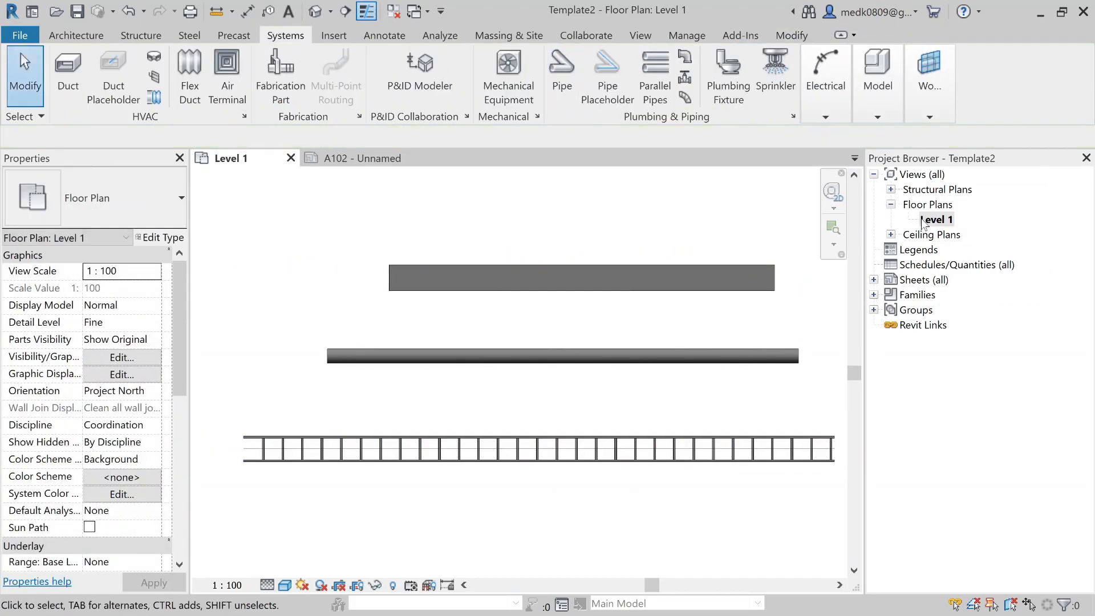
pyautogui.scroll(1, 726, 345)
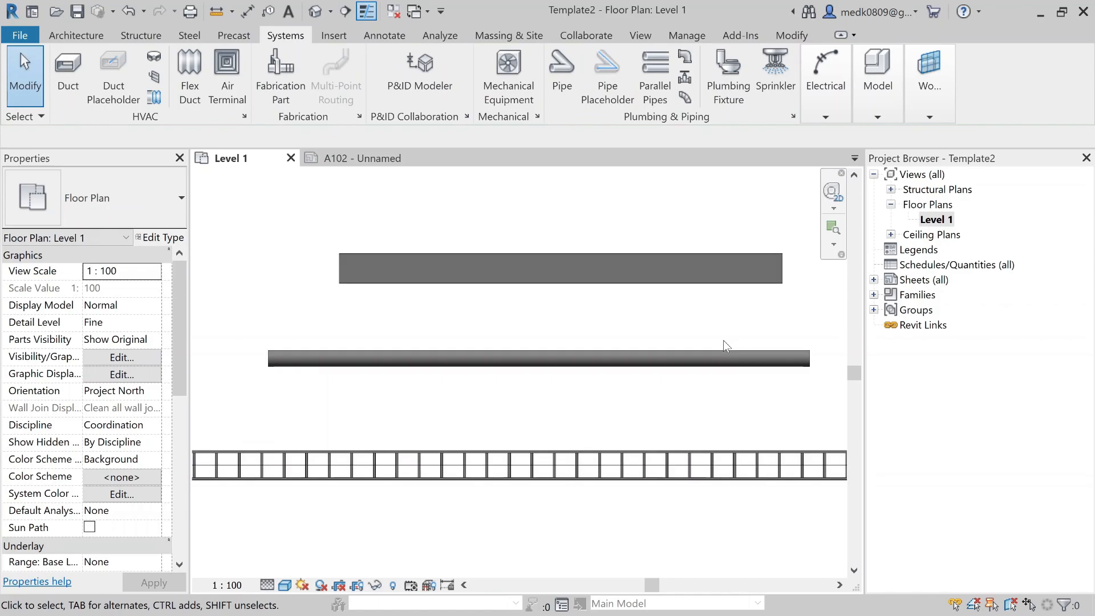
# Step: Place the Level 1 floor plan in the upper part of sheet A102 and shift its viewport to the right
pyautogui.click(350, 158)
pyautogui.moveTo(932, 220); pyautogui.dragTo(355, 258)
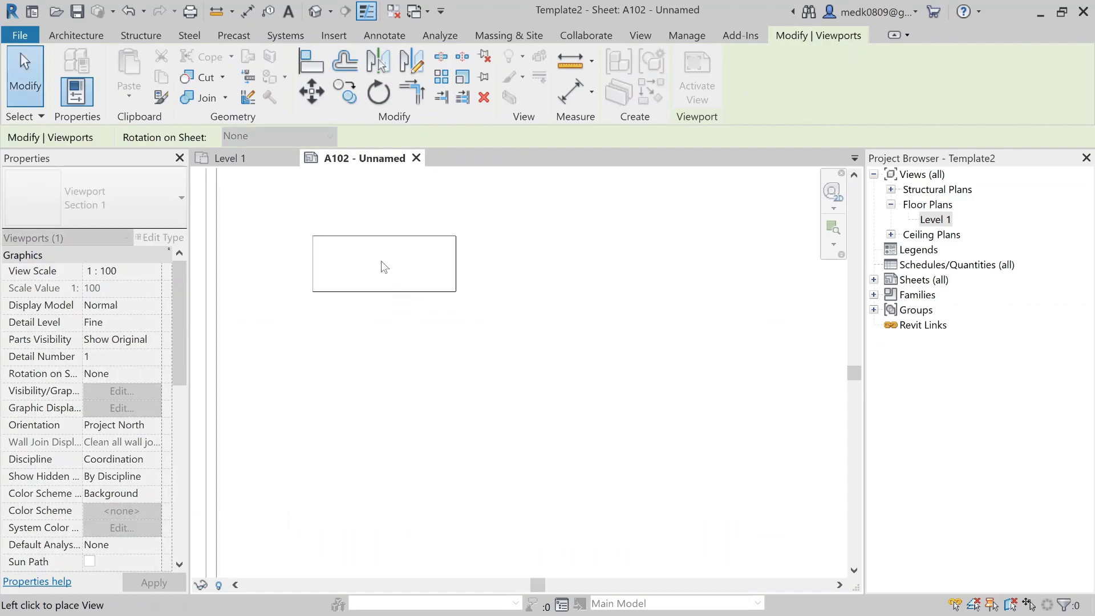
pyautogui.click(381, 261)
pyautogui.click(474, 319)
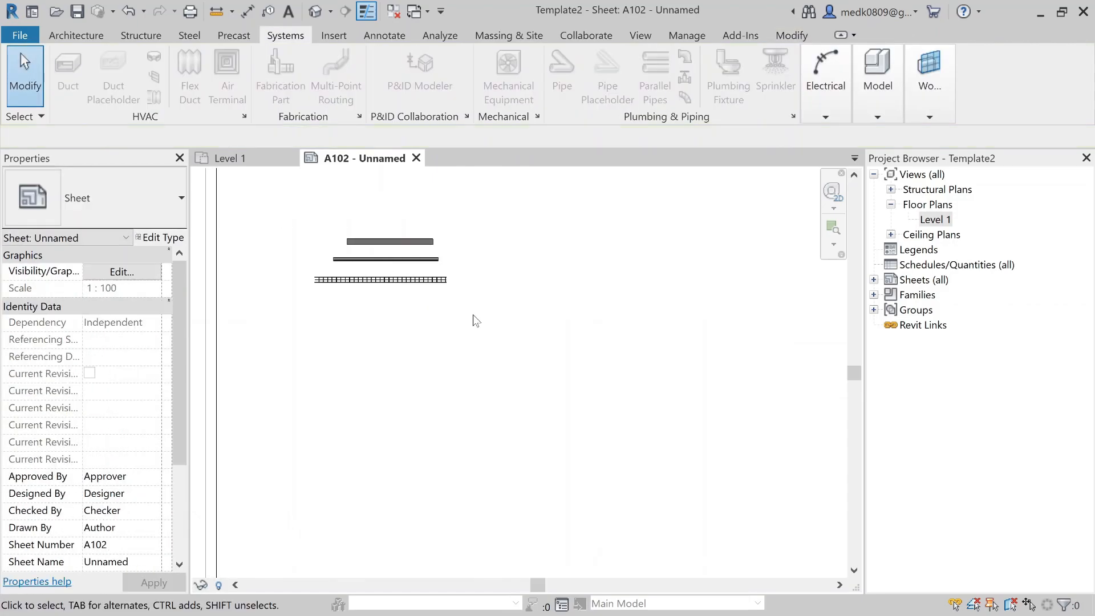
pyautogui.scroll(-1, 474, 319)
pyautogui.click(452, 269)
pyautogui.moveTo(454, 268); pyautogui.dragTo(553, 260)
pyautogui.press('Escape')
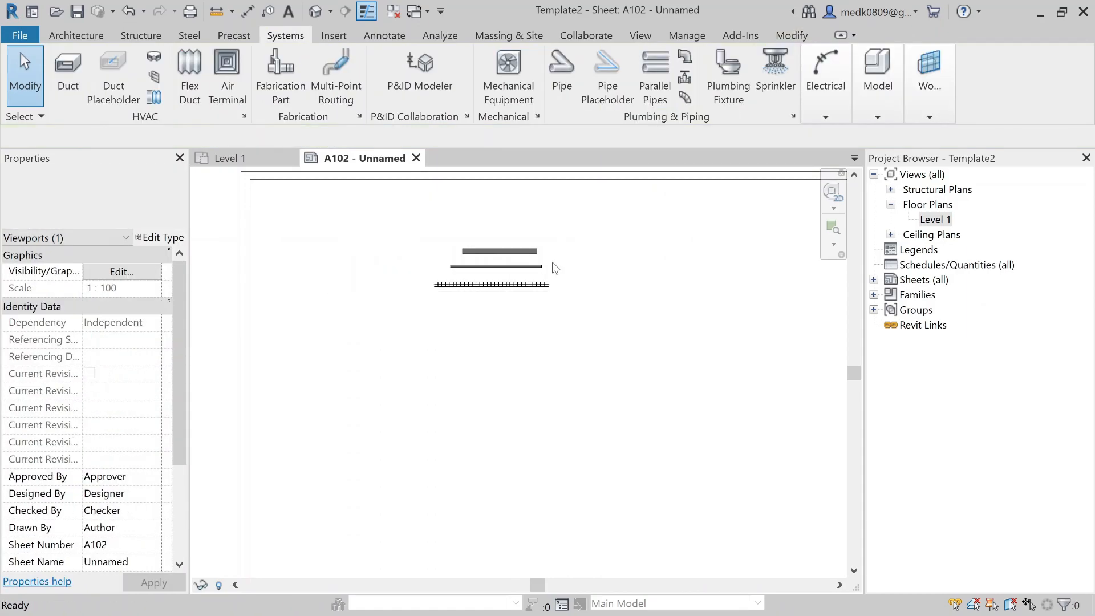
# Step: Duplicate the type of the Level 1 viewport on the sheet as Floor Plan View Port
pyautogui.scroll(1, 552, 262)
pyautogui.scroll(1, 552, 262)
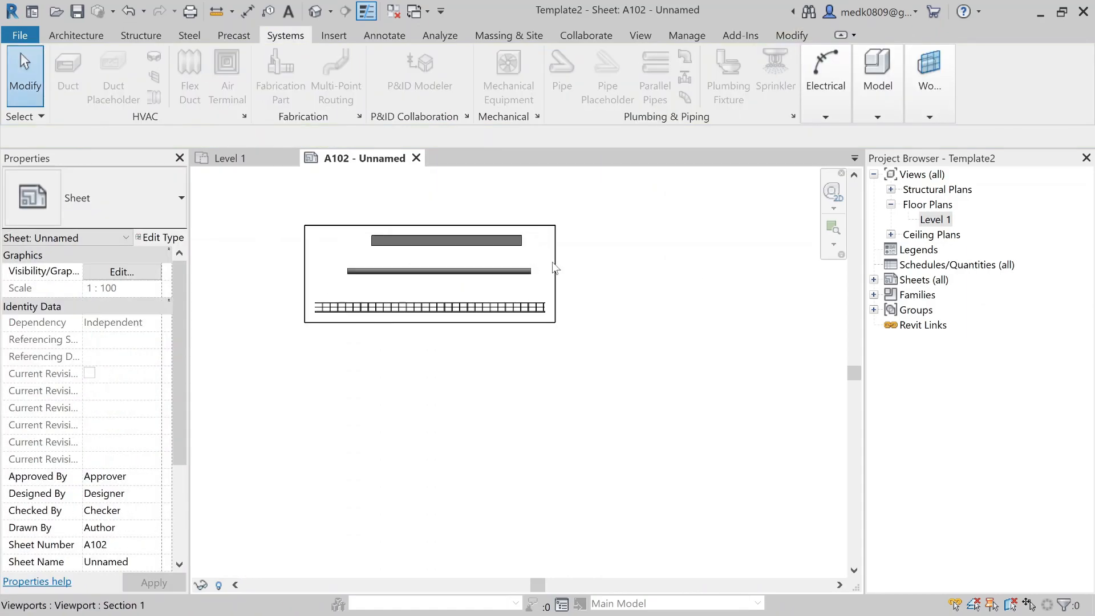
pyautogui.moveTo(553, 262); pyautogui.dragTo(615, 303, button='middle')
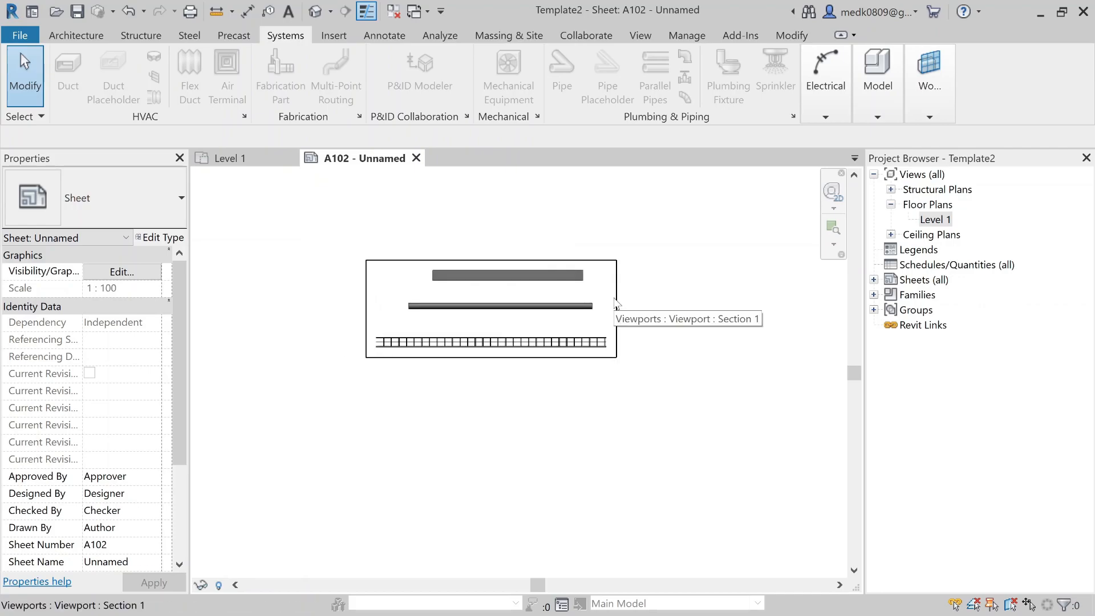
pyautogui.click(617, 309)
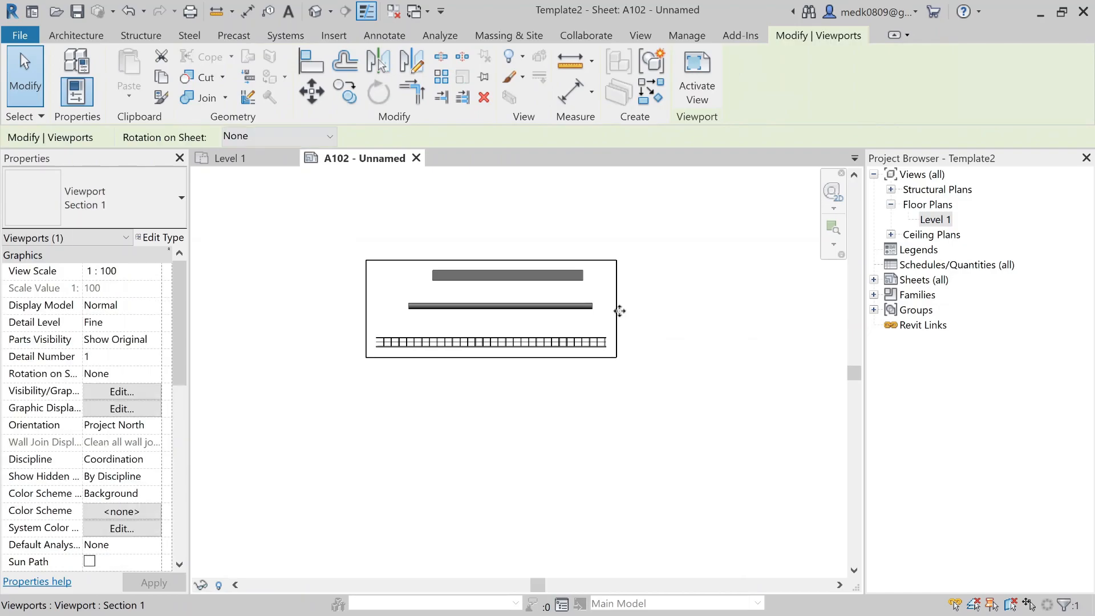
pyautogui.click(172, 238)
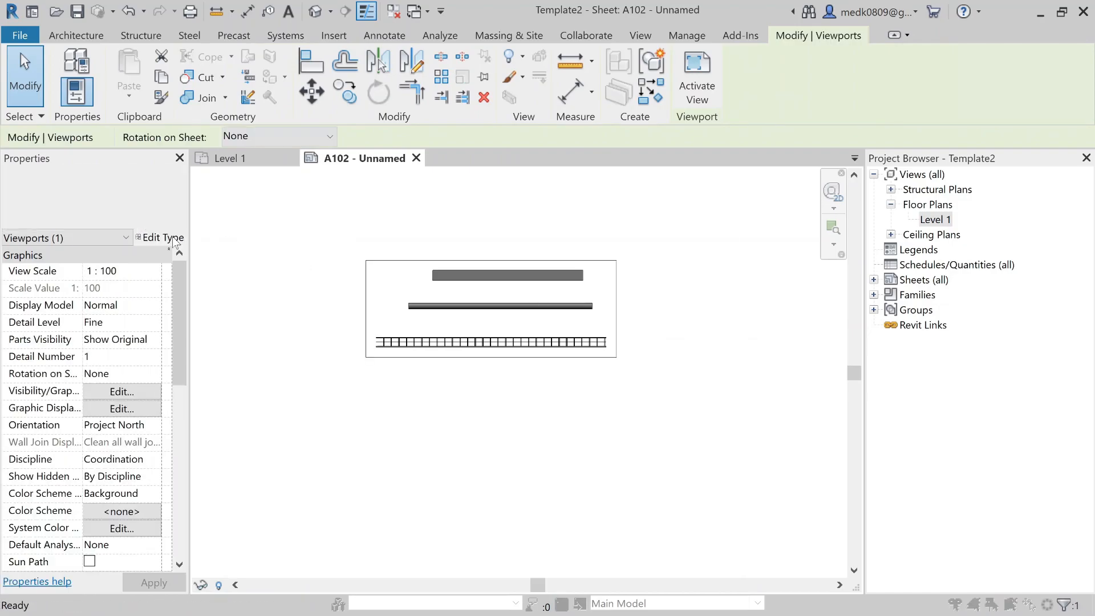
pyautogui.click(679, 113)
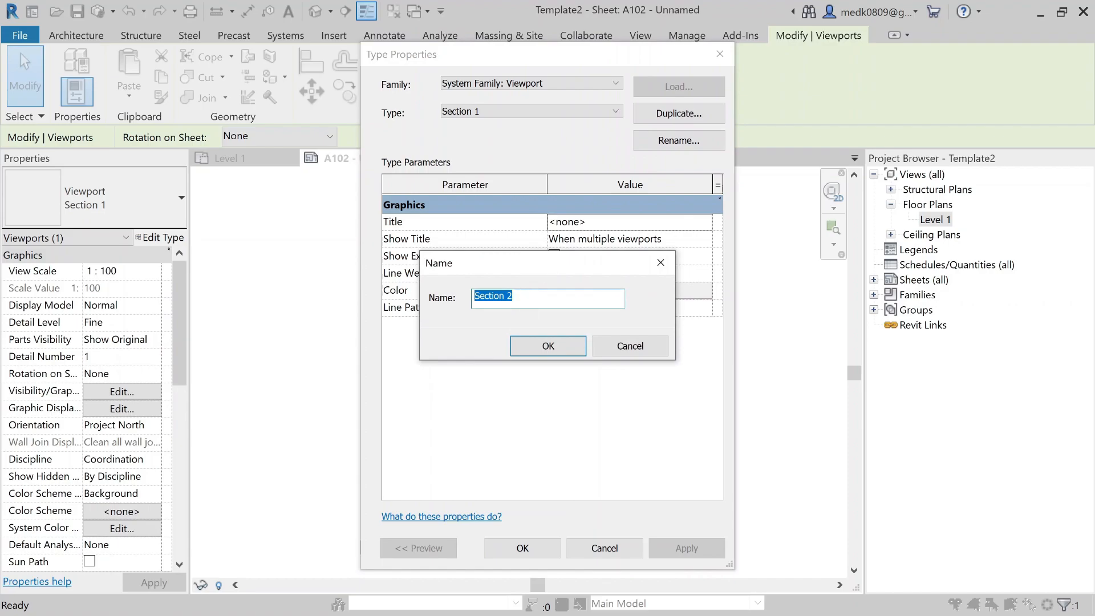
pyautogui.press('BackSpace')
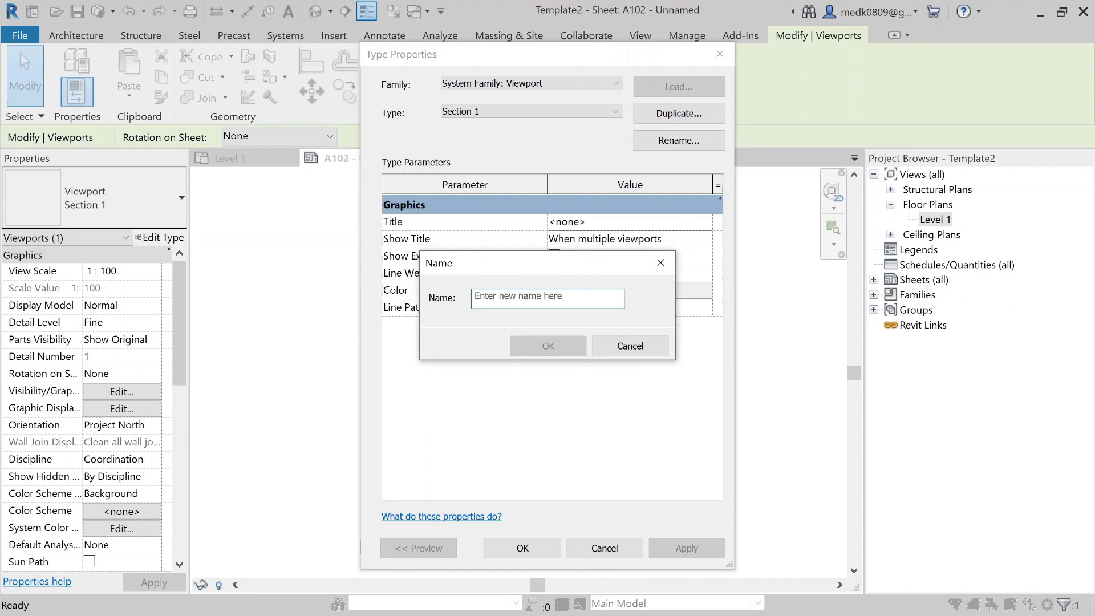
pyautogui.write('Floor Plan View Port')
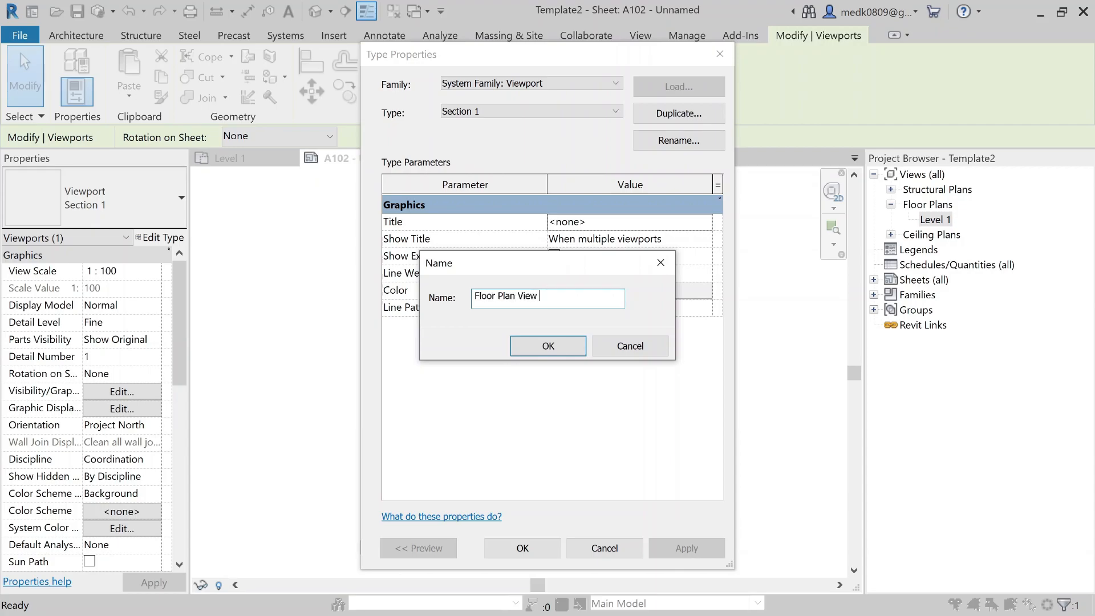
pyautogui.click(517, 344)
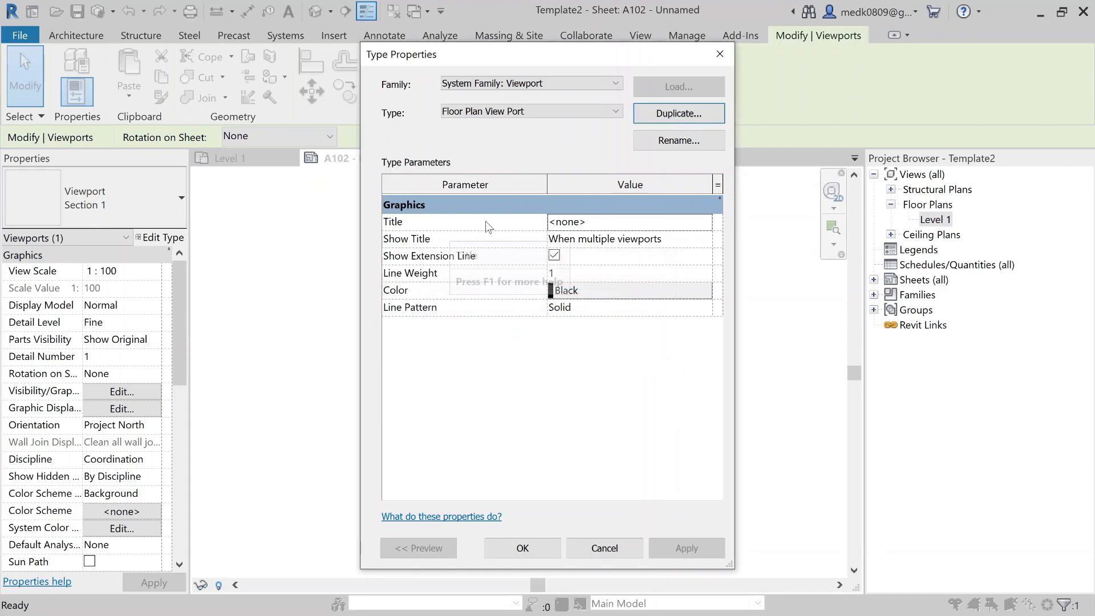
# Step: Assign the view title tag family as the new viewport type's title and set Show Title to Yes
pyautogui.click(713, 224)
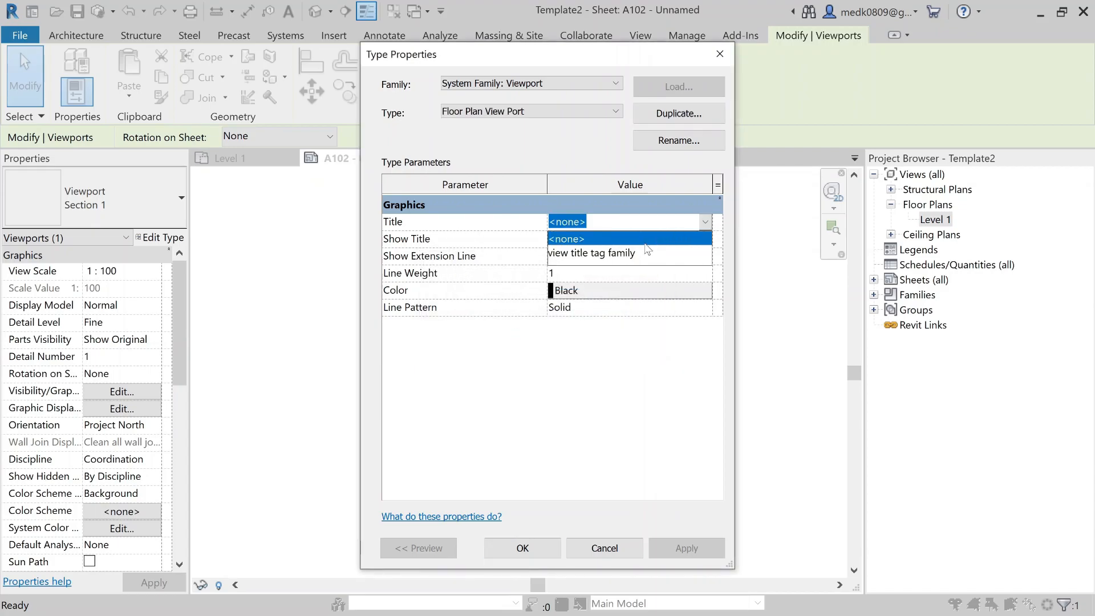
pyautogui.click(624, 254)
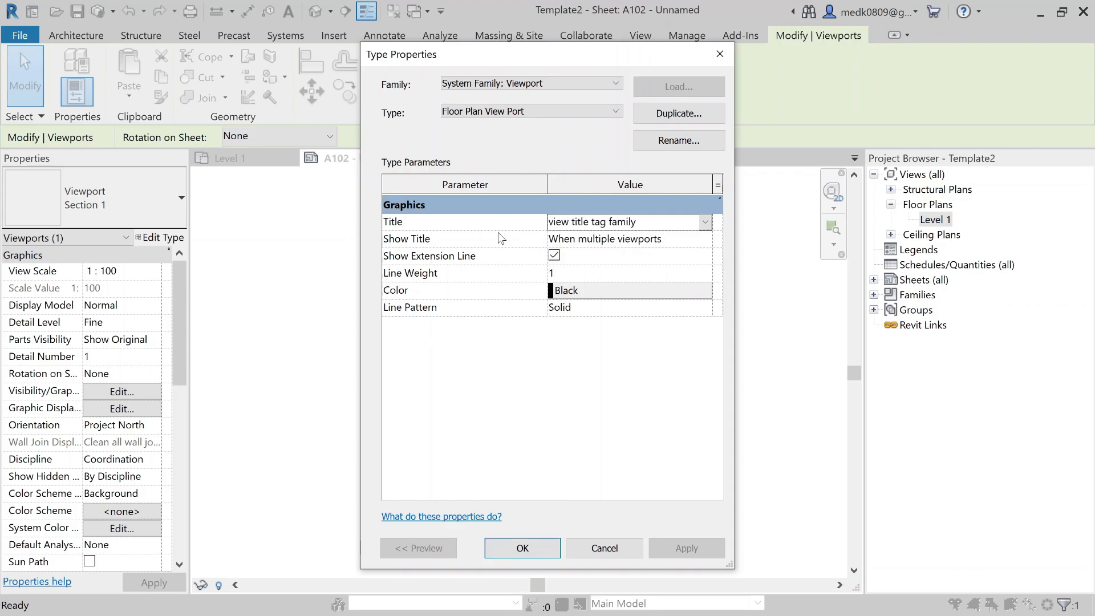
pyautogui.click(707, 244)
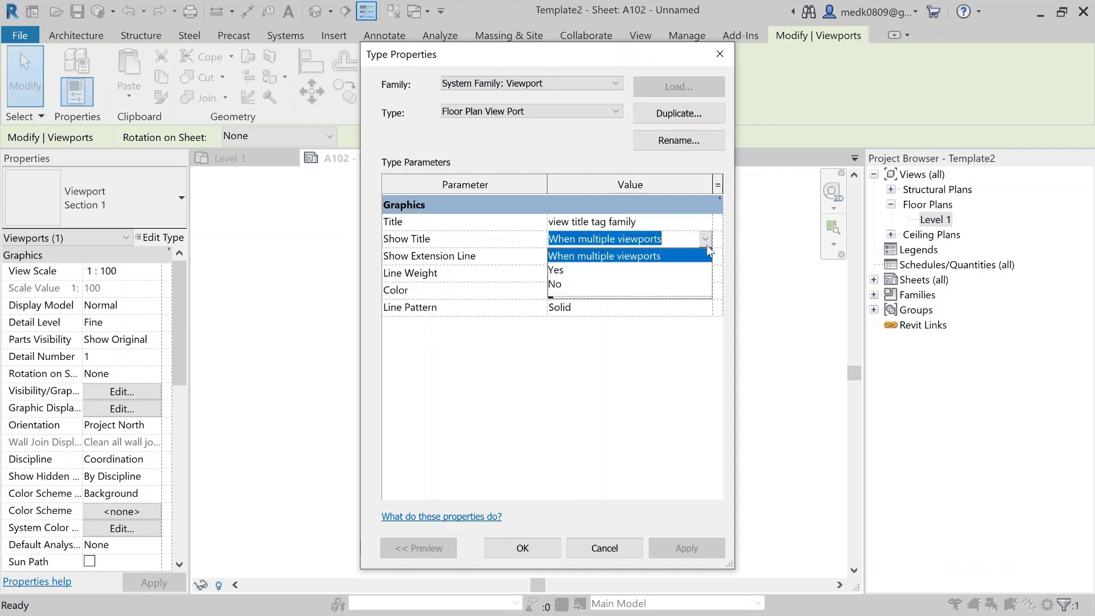
pyautogui.click(567, 271)
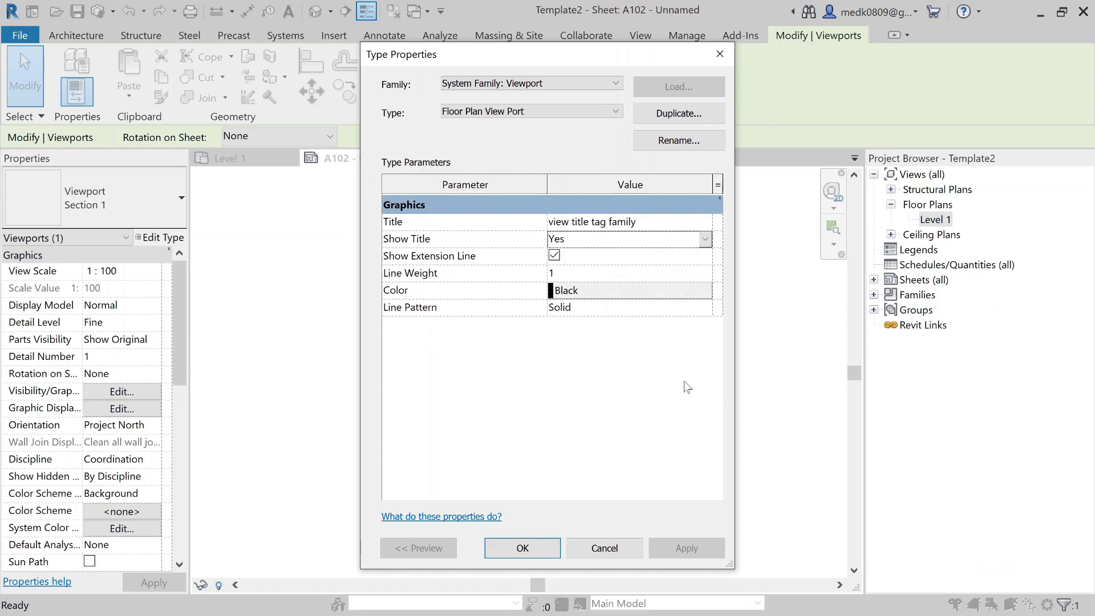
pyautogui.click(547, 545)
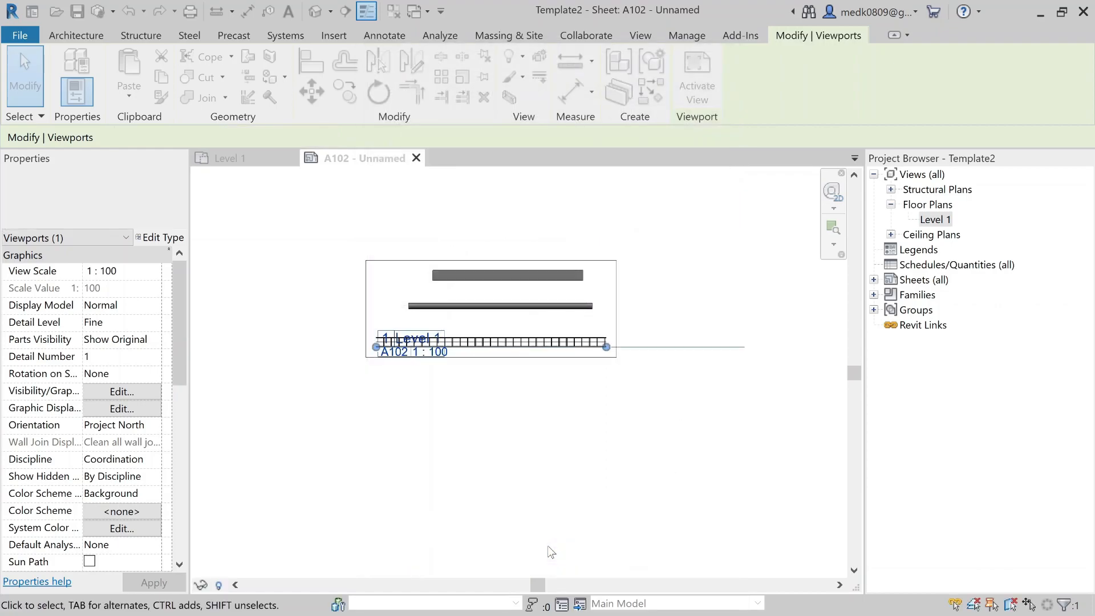
# Step: Move the view title off the cable tray to the area below and left of the Level 1 viewport
pyautogui.scroll(3, 421, 347)
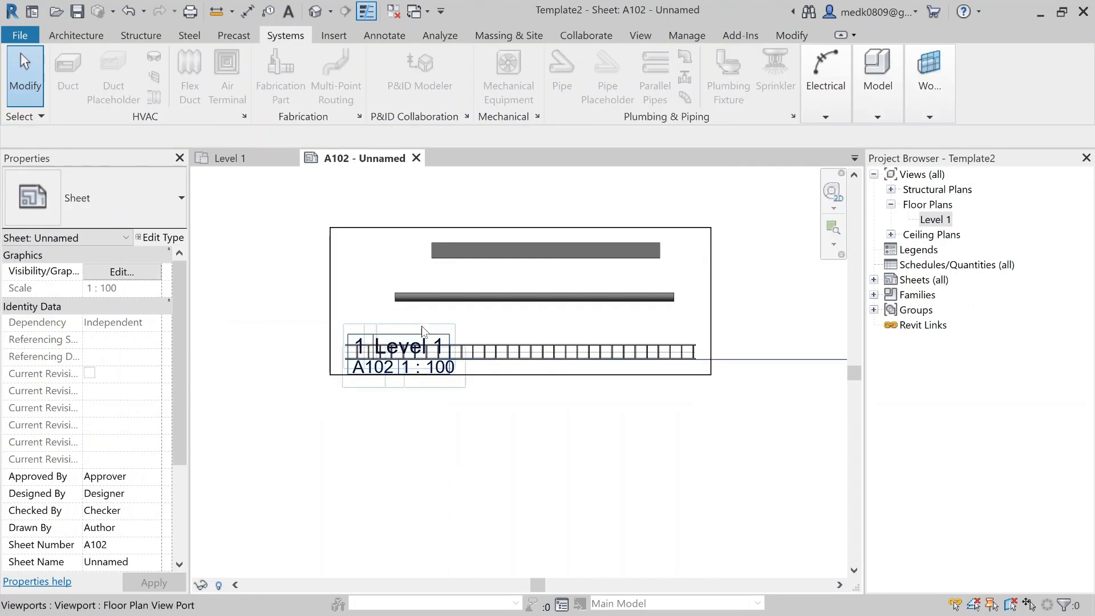
pyautogui.click(425, 337)
pyautogui.moveTo(425, 339); pyautogui.dragTo(287, 361)
pyautogui.click(417, 420)
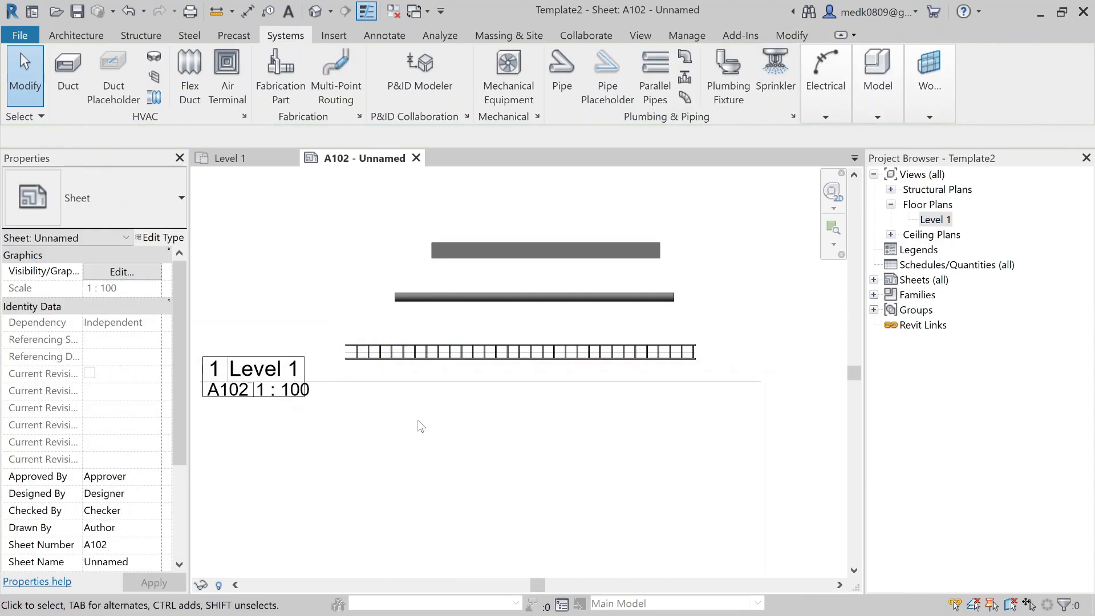
# Step: Examine how the detail number, view name, sheet number and scale fit inside the view title's frame
pyautogui.scroll(-1, 418, 419)
pyautogui.scroll(3, 374, 430)
pyautogui.moveTo(354, 444); pyautogui.dragTo(553, 406, button='middle')
pyautogui.scroll(4, 490, 321)
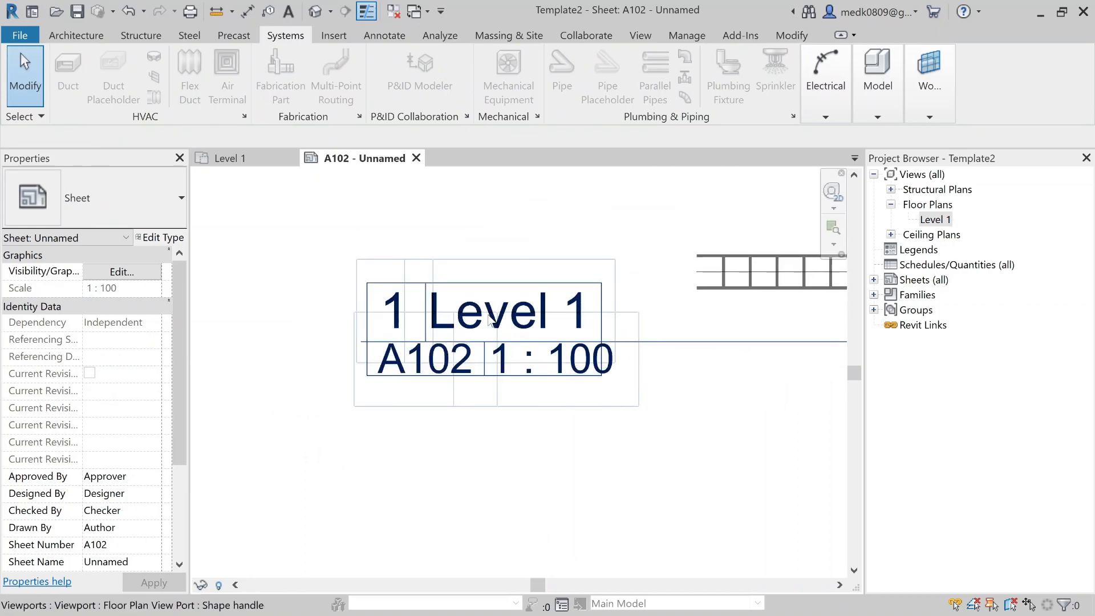
pyautogui.scroll(-4, 489, 321)
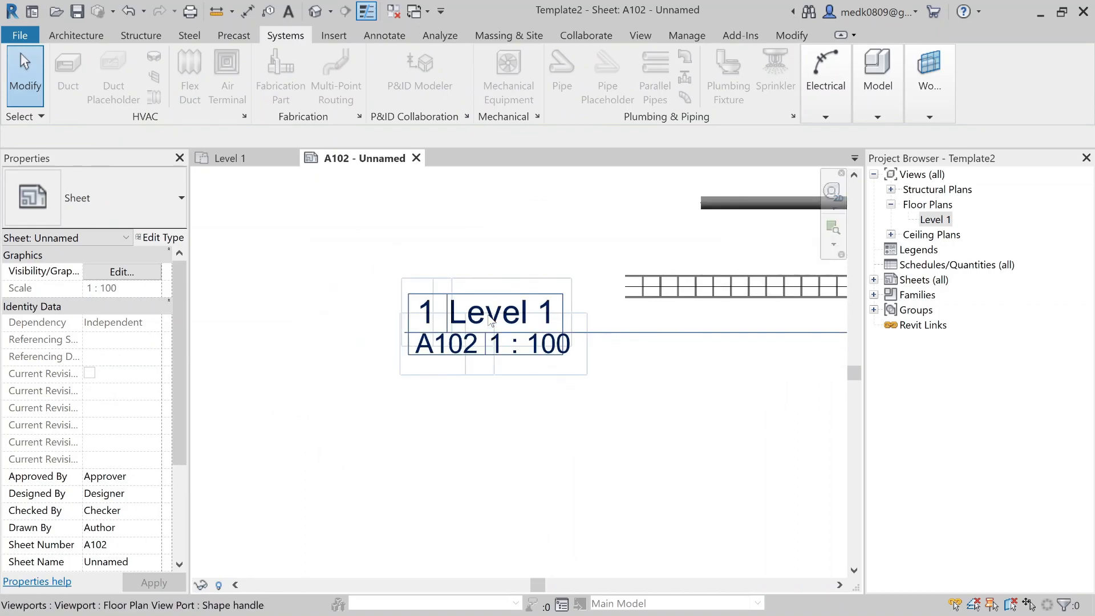
pyautogui.scroll(-1, 491, 321)
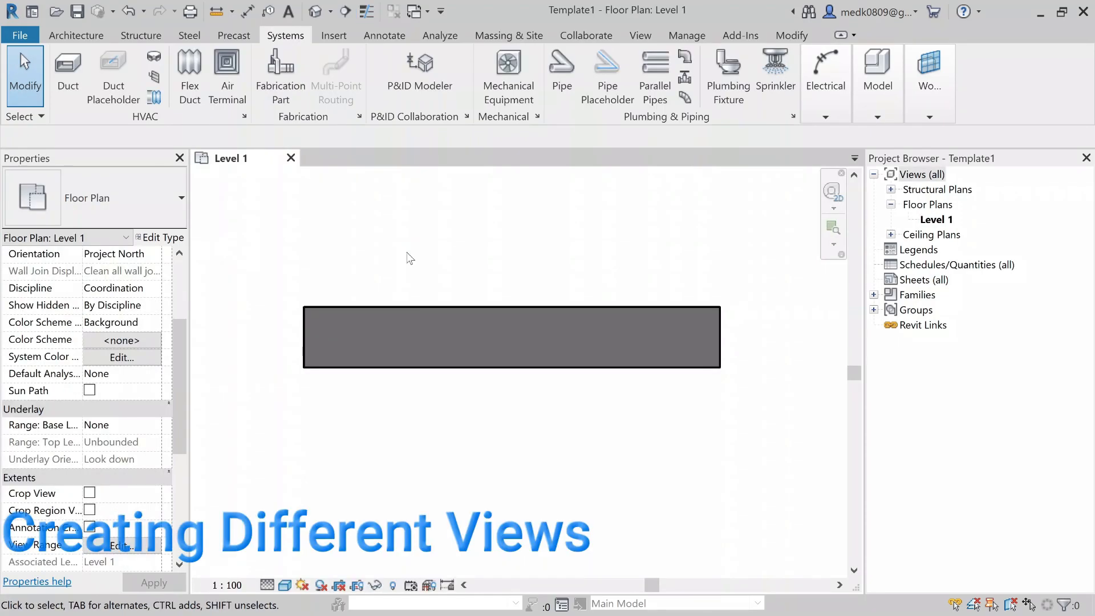
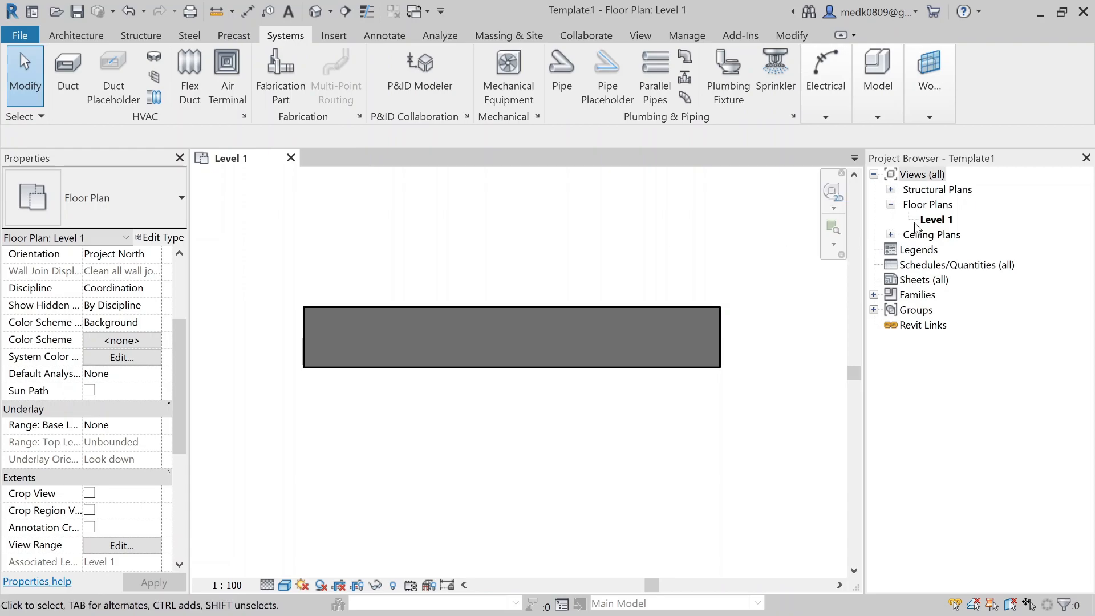
# Step: Create new floor plan views for Level 2 and Level 3
pyautogui.click(640, 36)
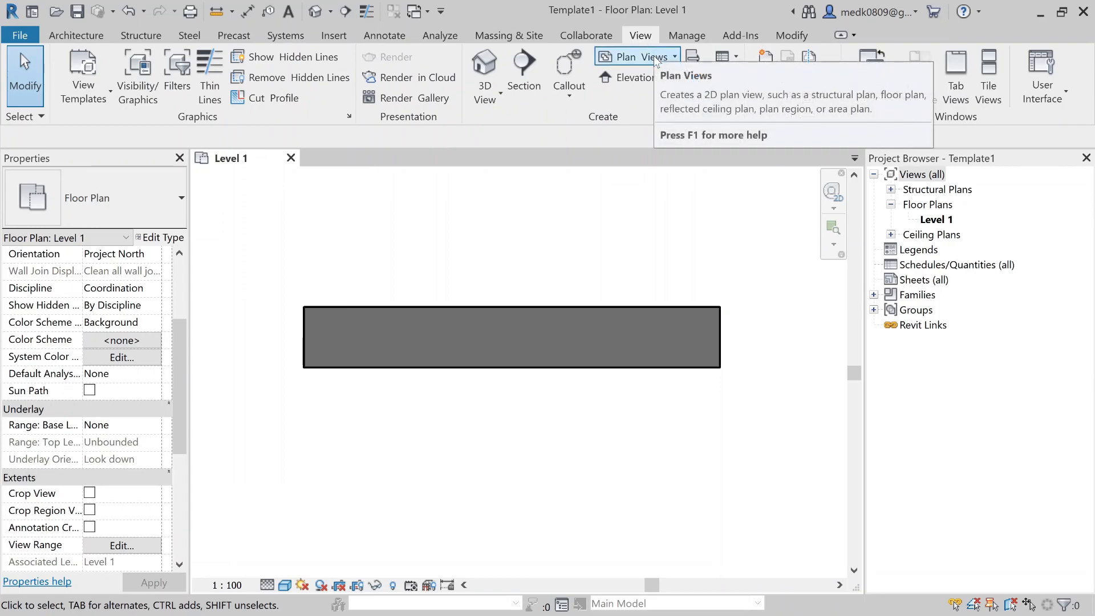
pyautogui.click(655, 58)
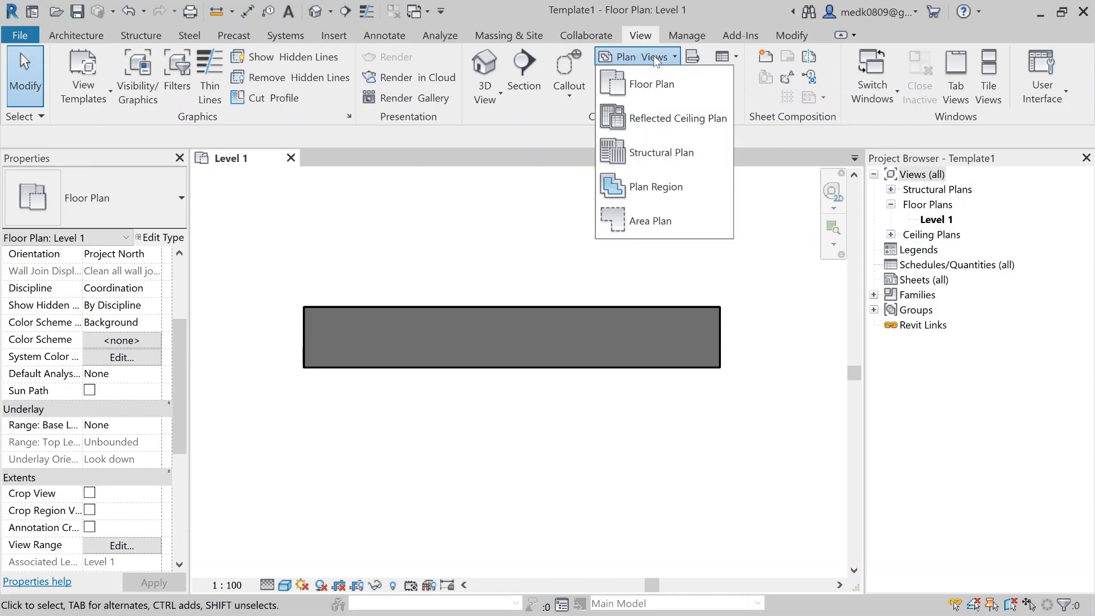
pyautogui.click(652, 86)
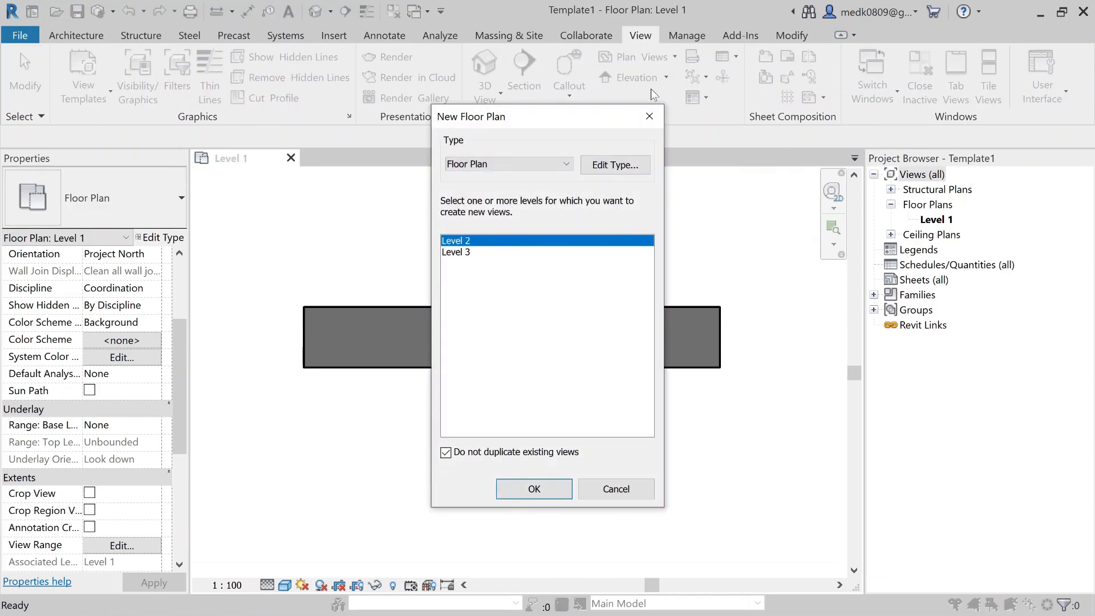
pyautogui.keyDown('shift'); pyautogui.click(470, 253); pyautogui.keyUp('shift')
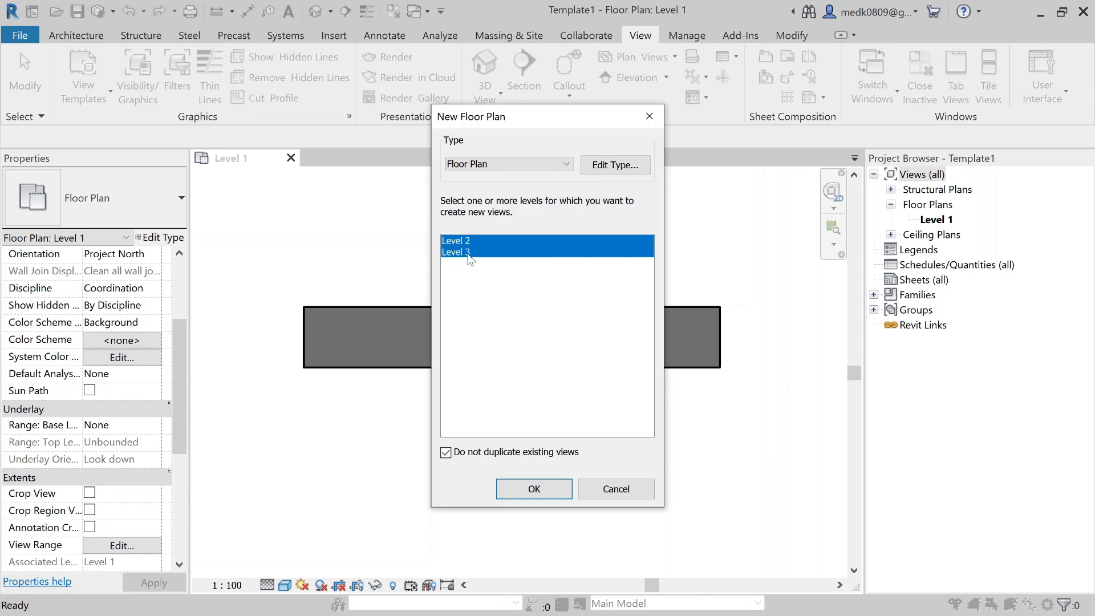
pyautogui.click(537, 489)
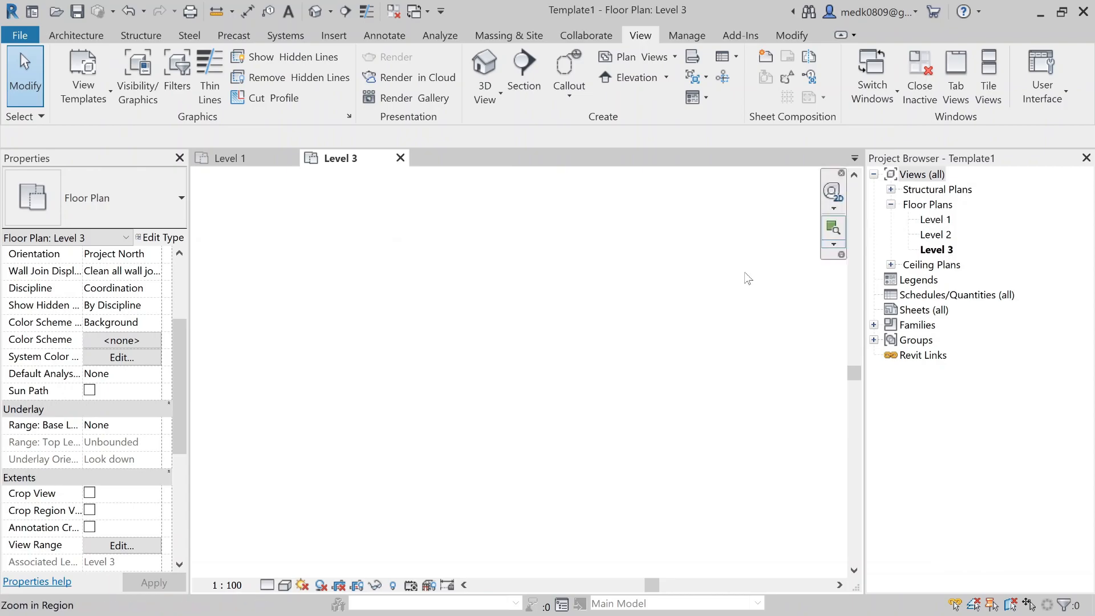
# Step: Open the Level 1, Level 2 and Level 3 floor plans and compare their contents
pyautogui.doubleClick(936, 221)
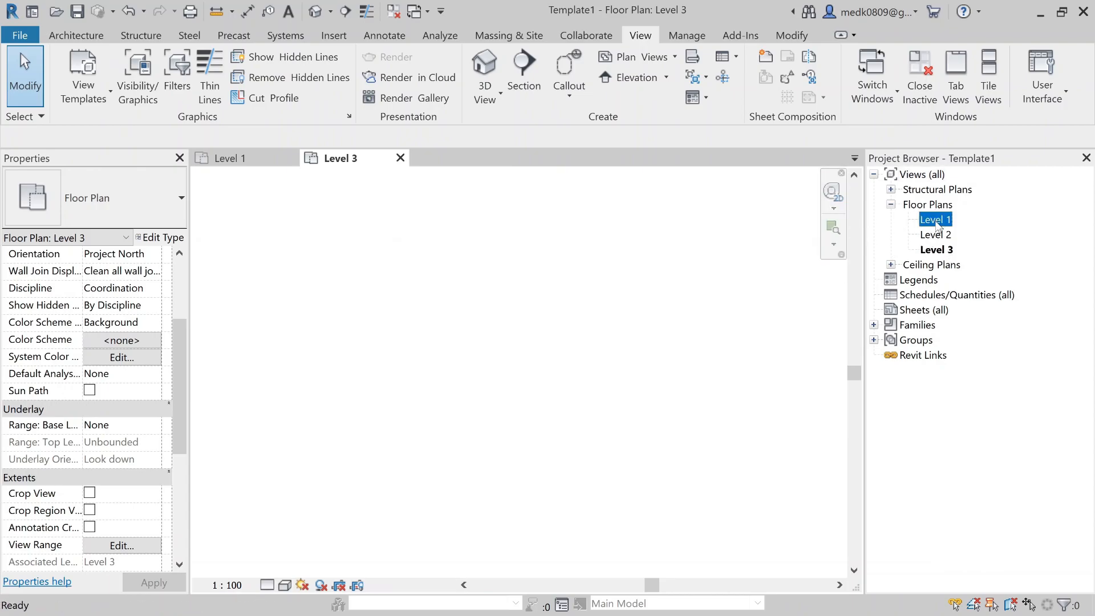
pyautogui.doubleClick(937, 235)
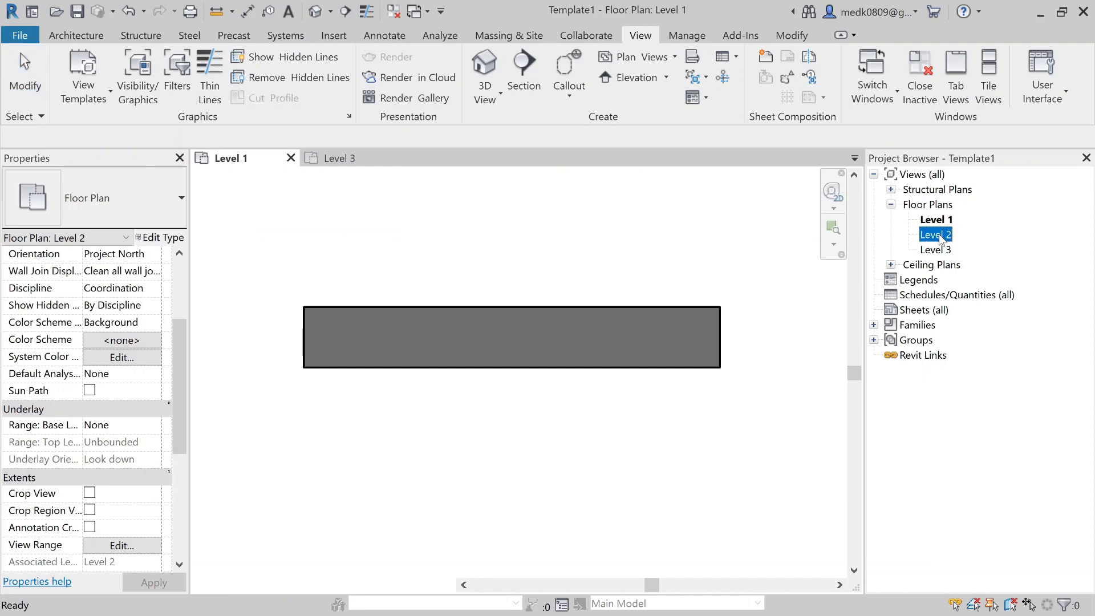
pyautogui.doubleClick(941, 249)
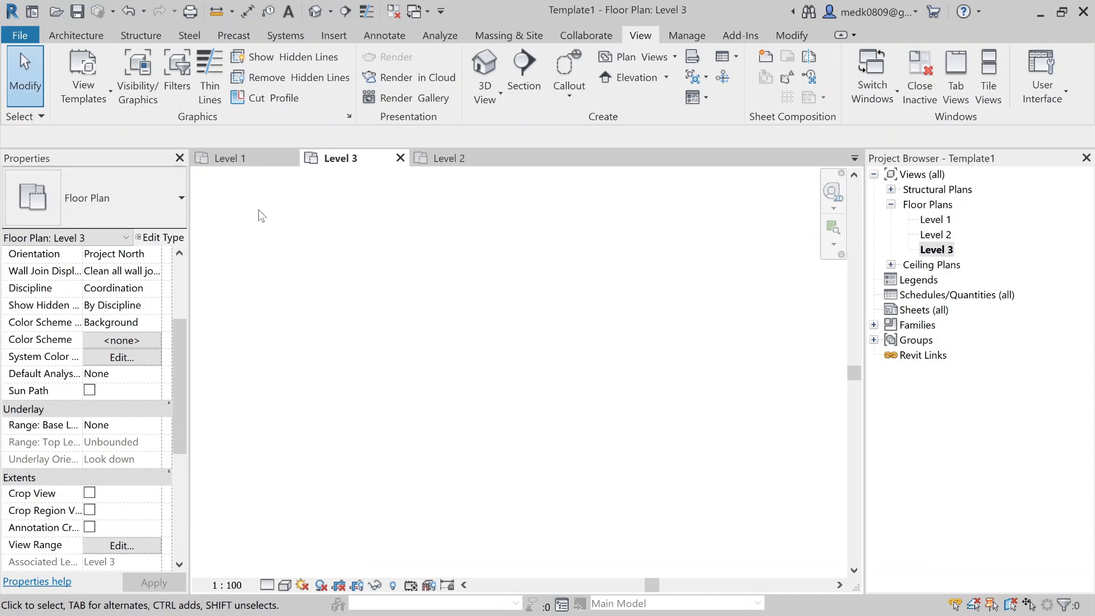
pyautogui.click(254, 162)
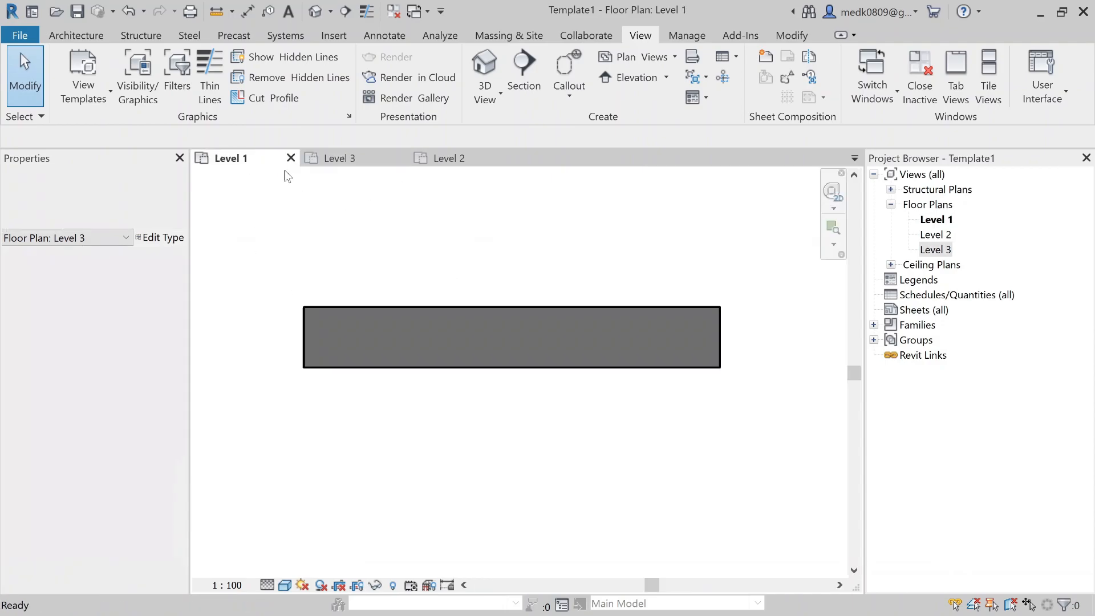
pyautogui.click(358, 158)
pyautogui.click(446, 159)
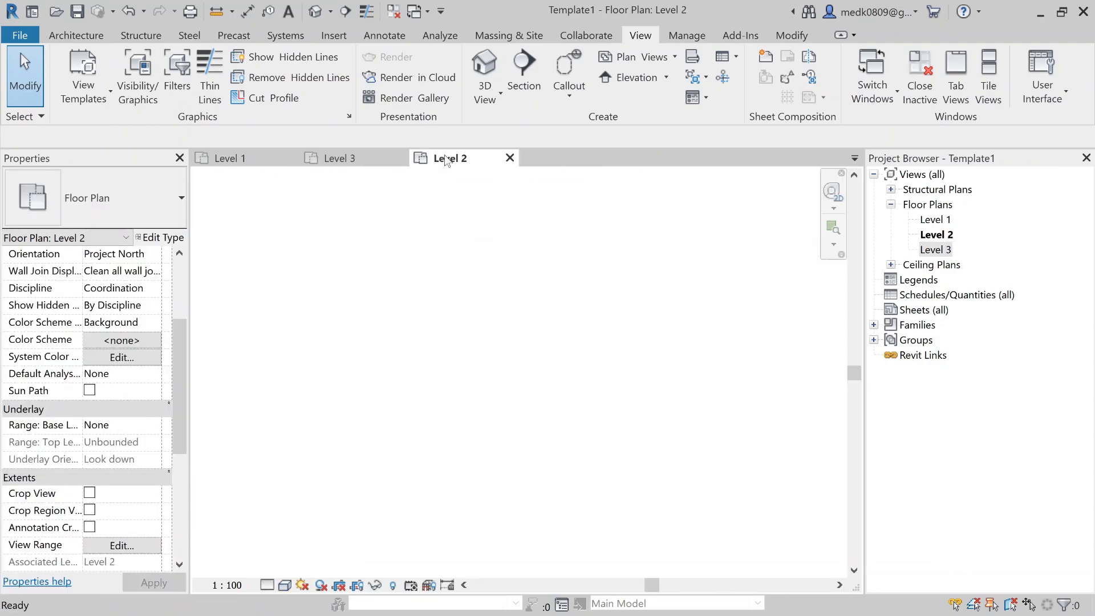
# Step: Create new reflected ceiling plan views for Level 2 and Level 3
pyautogui.click(891, 265)
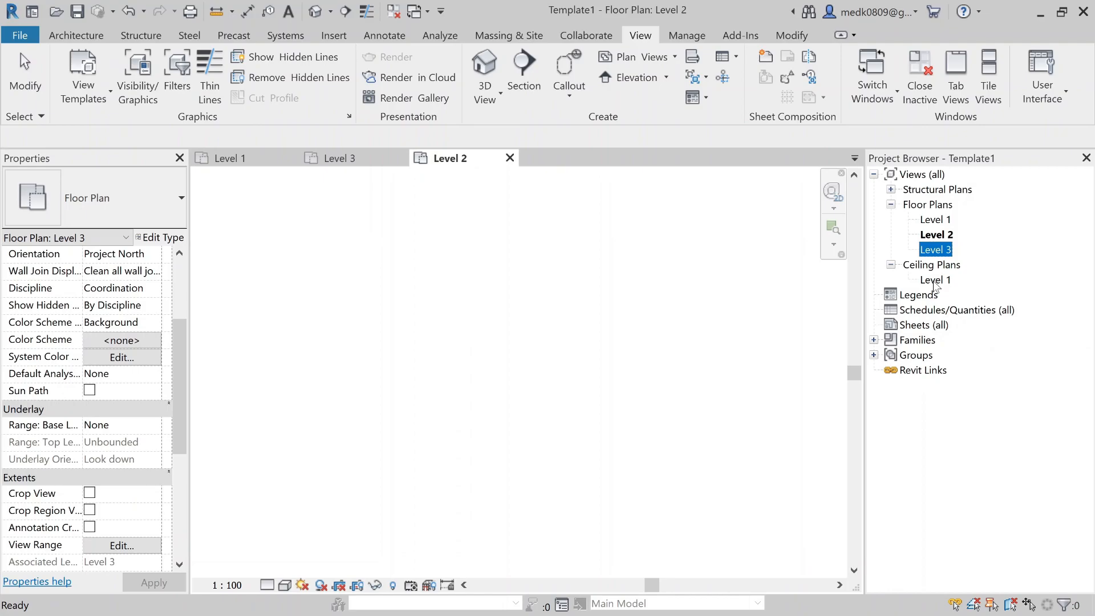
pyautogui.click(559, 251)
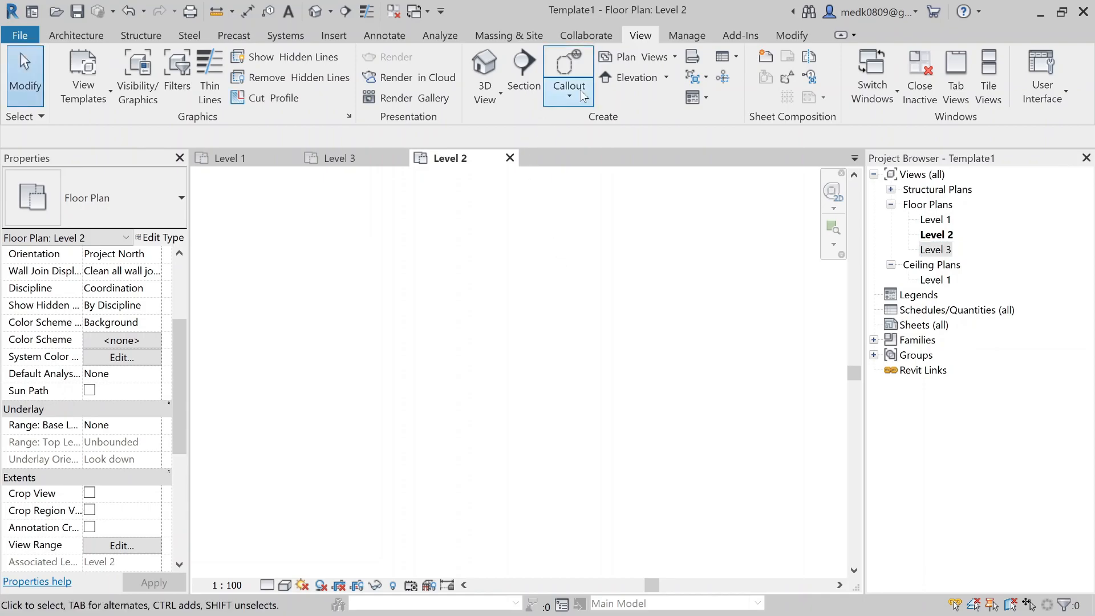
pyautogui.click(615, 54)
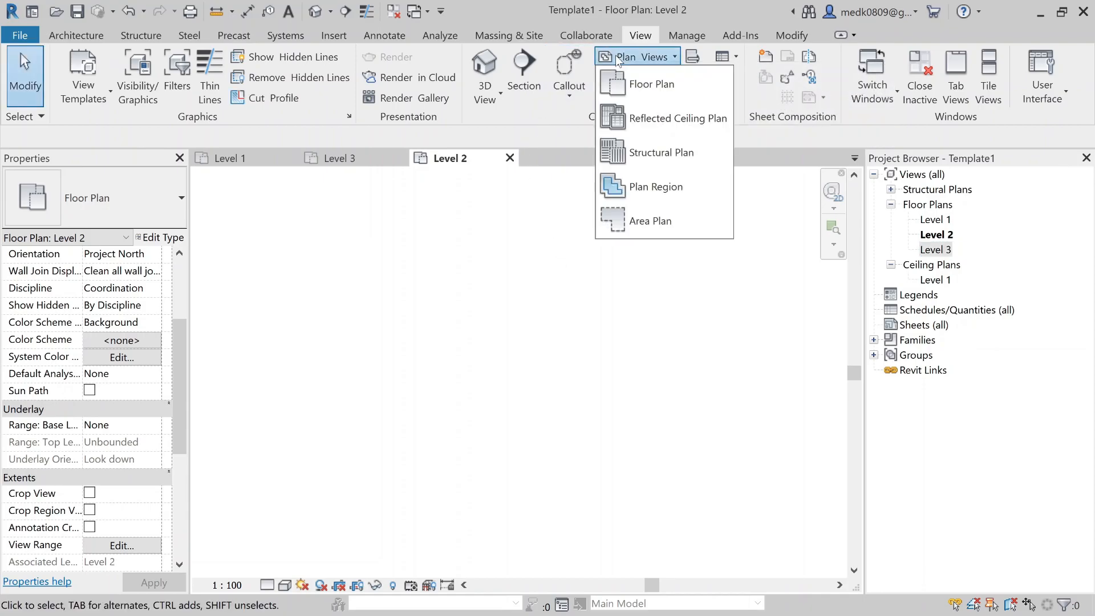
pyautogui.click(638, 120)
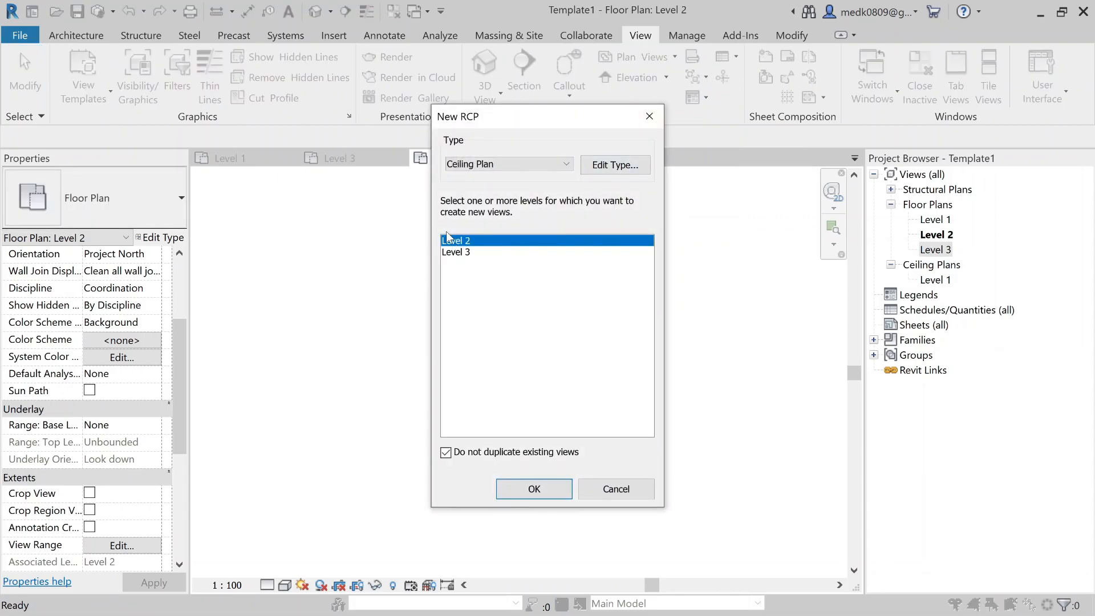
pyautogui.click(462, 254)
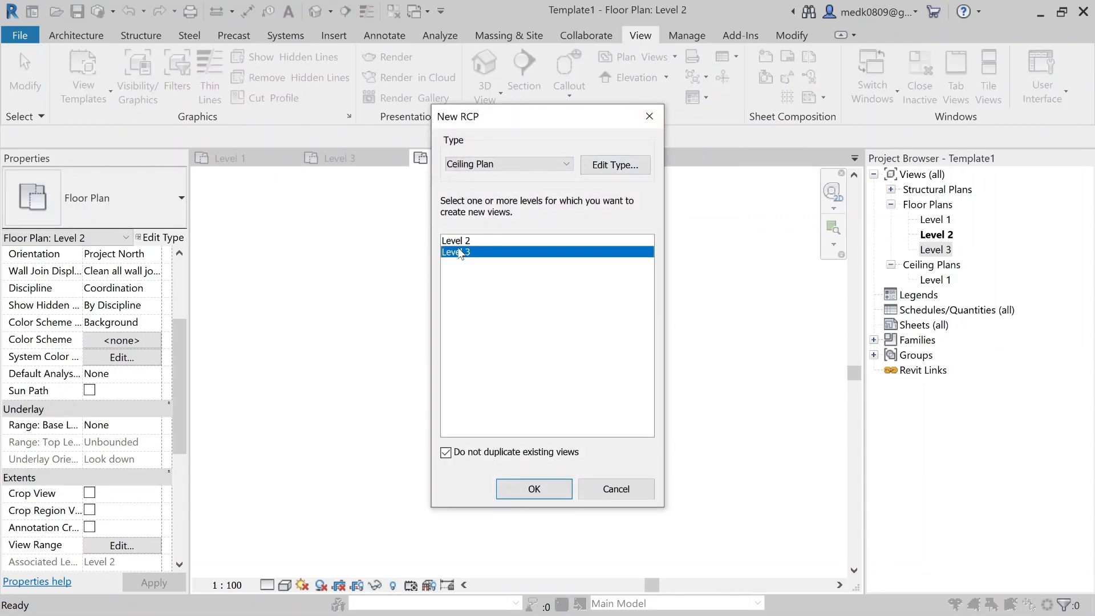
pyautogui.keyDown('ctrl'); pyautogui.click(456, 241); pyautogui.keyUp('ctrl')
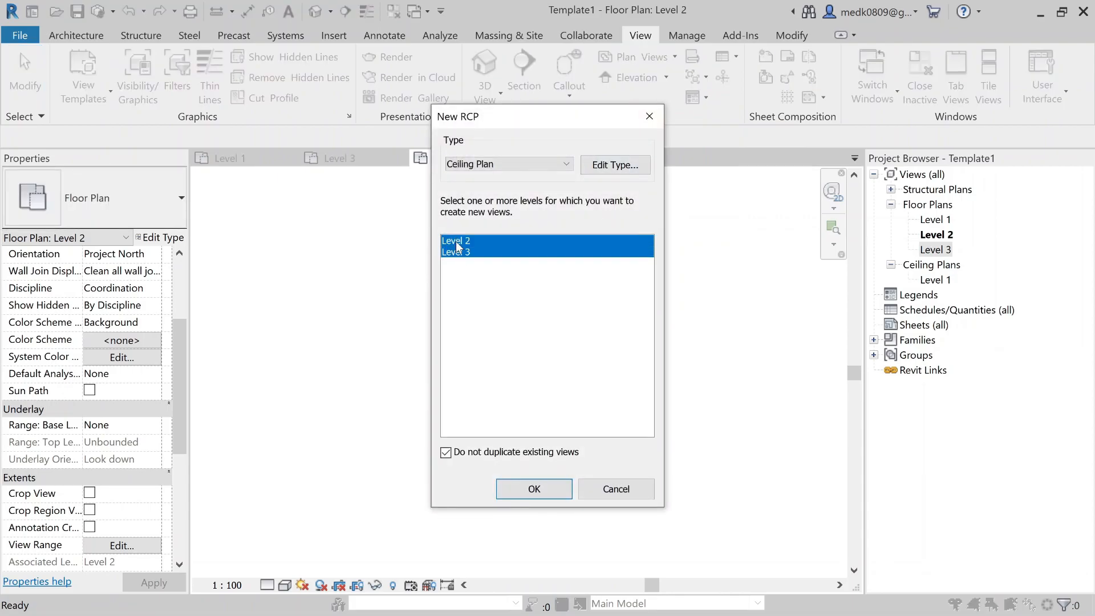
pyautogui.click(553, 486)
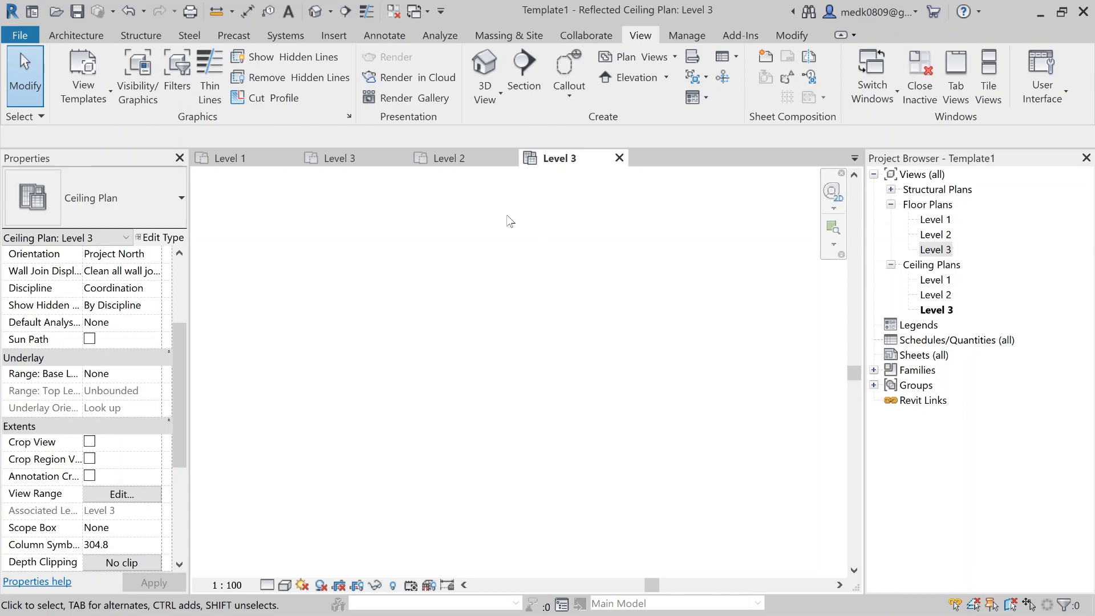
# Step: Draw a horizontal section line across the middle of the Level 3 ceiling plan
pyautogui.click(345, 11)
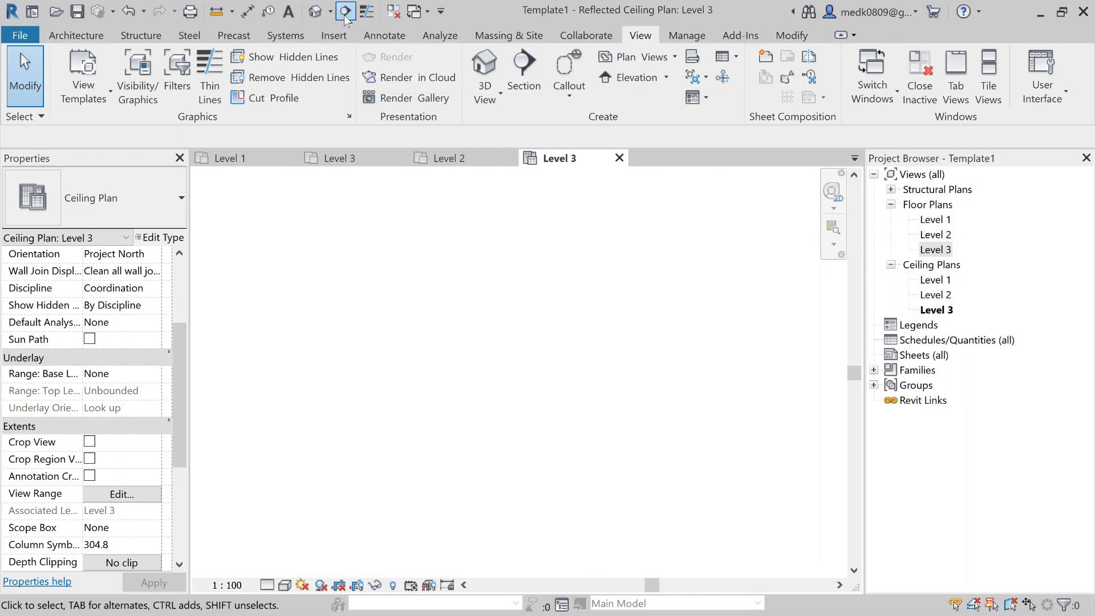
pyautogui.click(361, 338)
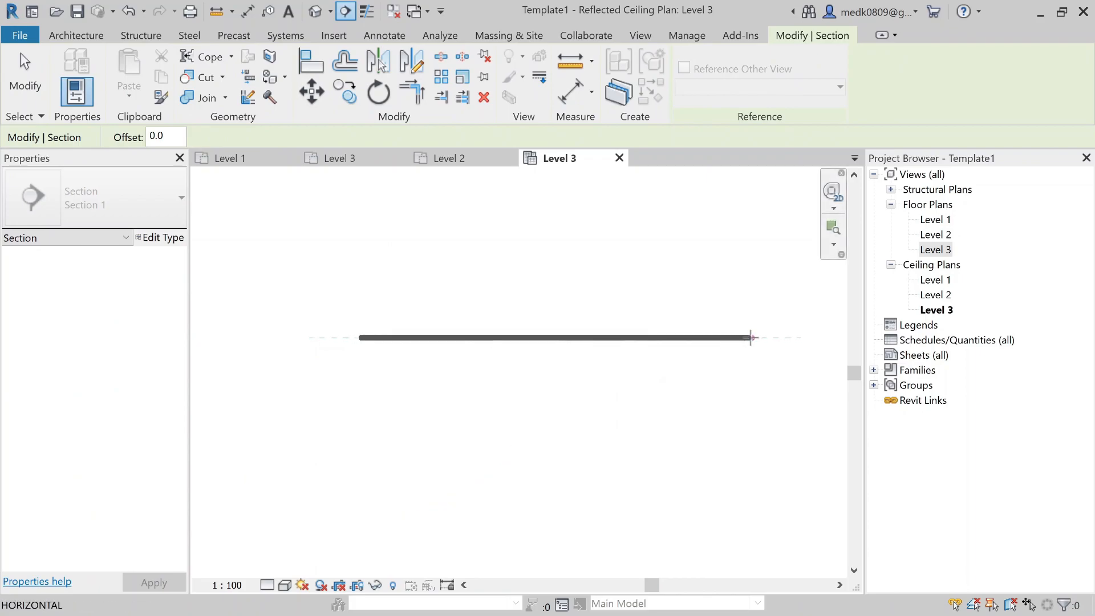
pyautogui.click(751, 338)
pyautogui.scroll(-2, 576, 401)
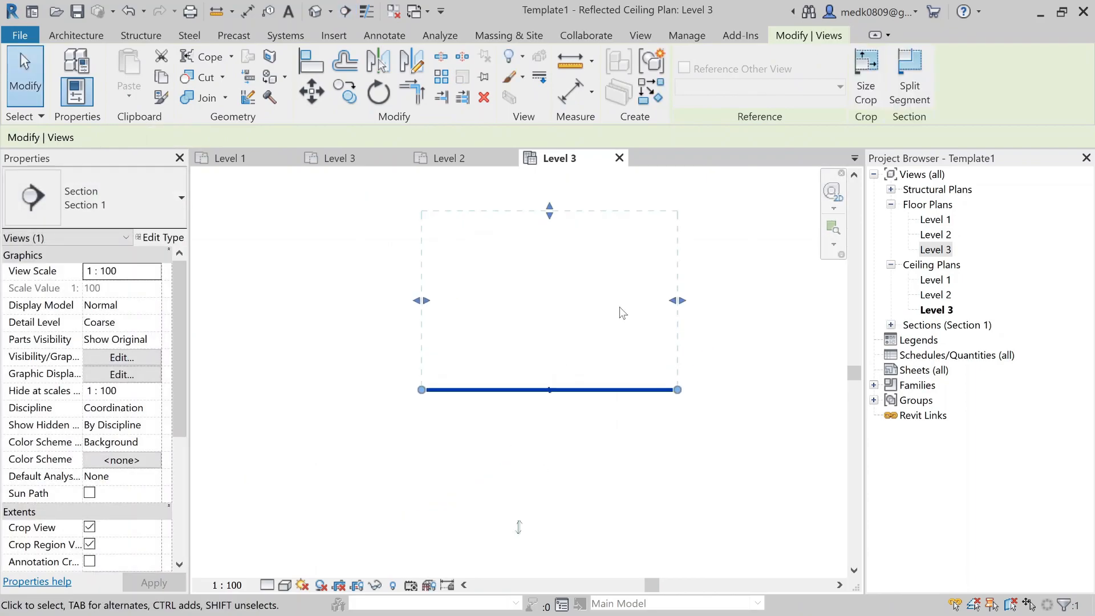
pyautogui.press('Escape')
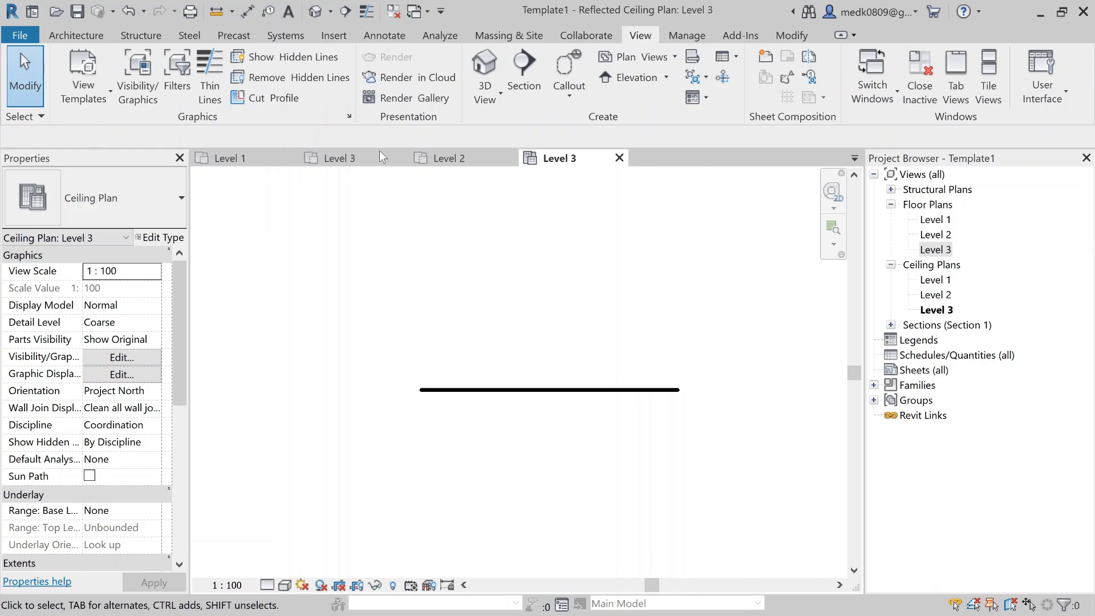
# Step: Load the M_Section Head - Filled family from the Annotations folder into the project
pyautogui.click(334, 35)
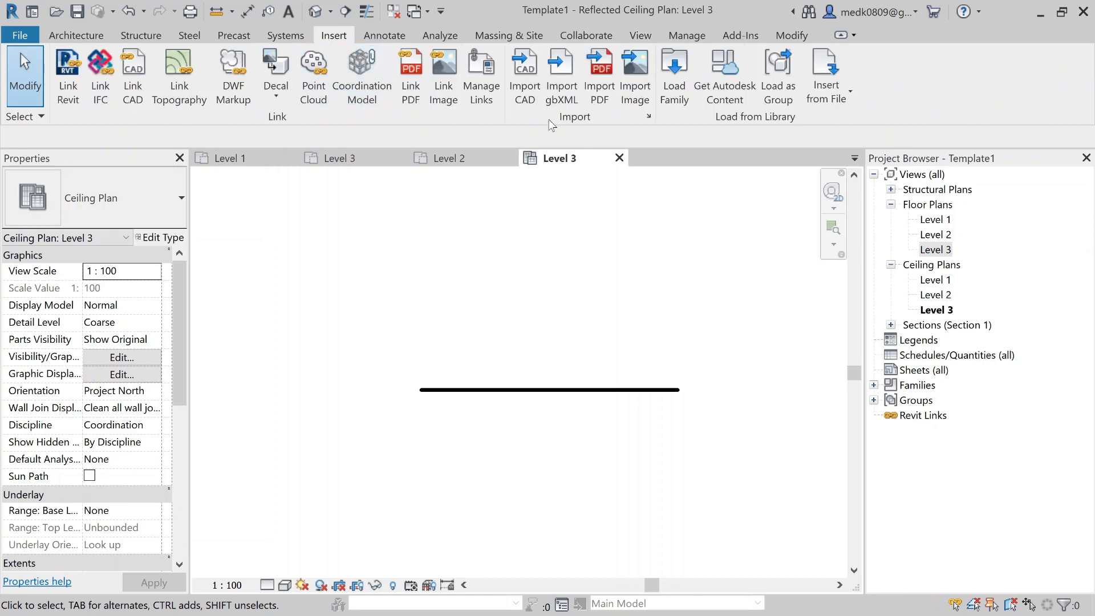
pyautogui.click(675, 74)
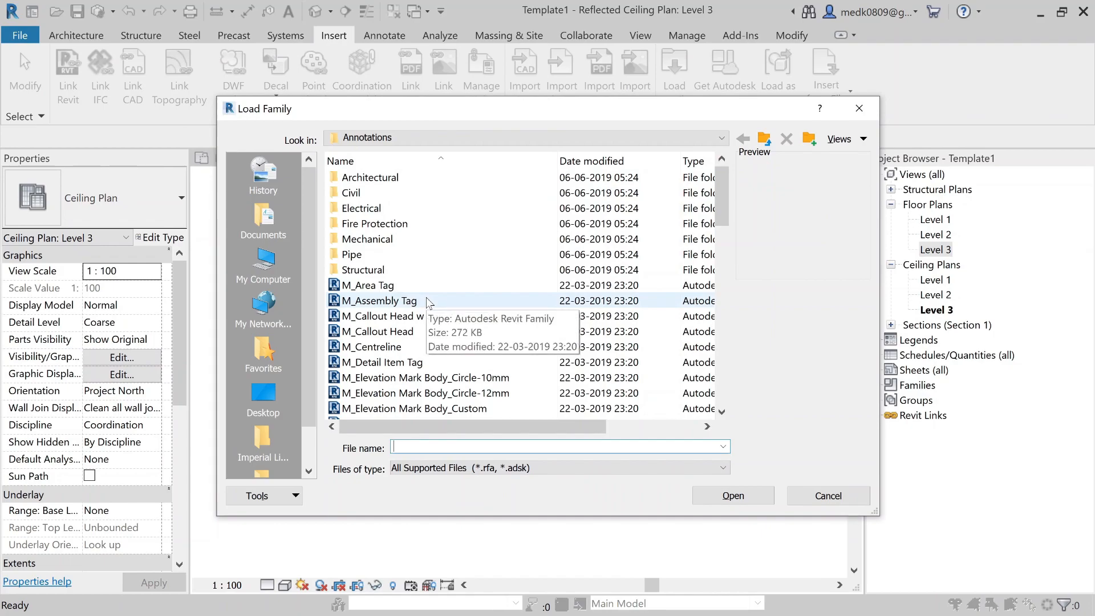
pyautogui.scroll(-3, 429, 302)
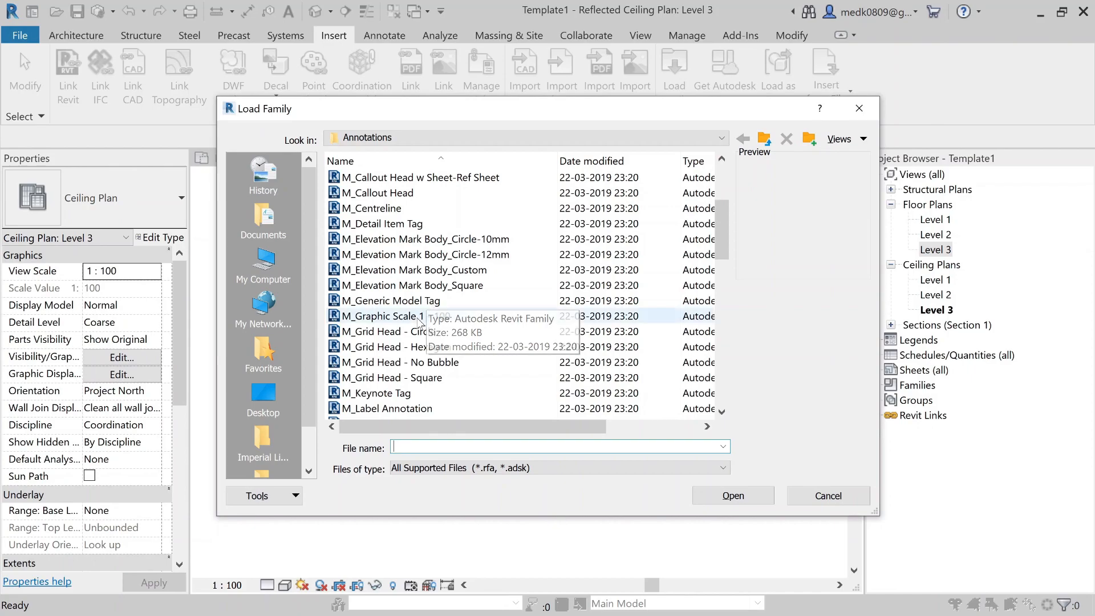
pyautogui.scroll(-5, 409, 359)
pyautogui.scroll(-4, 408, 359)
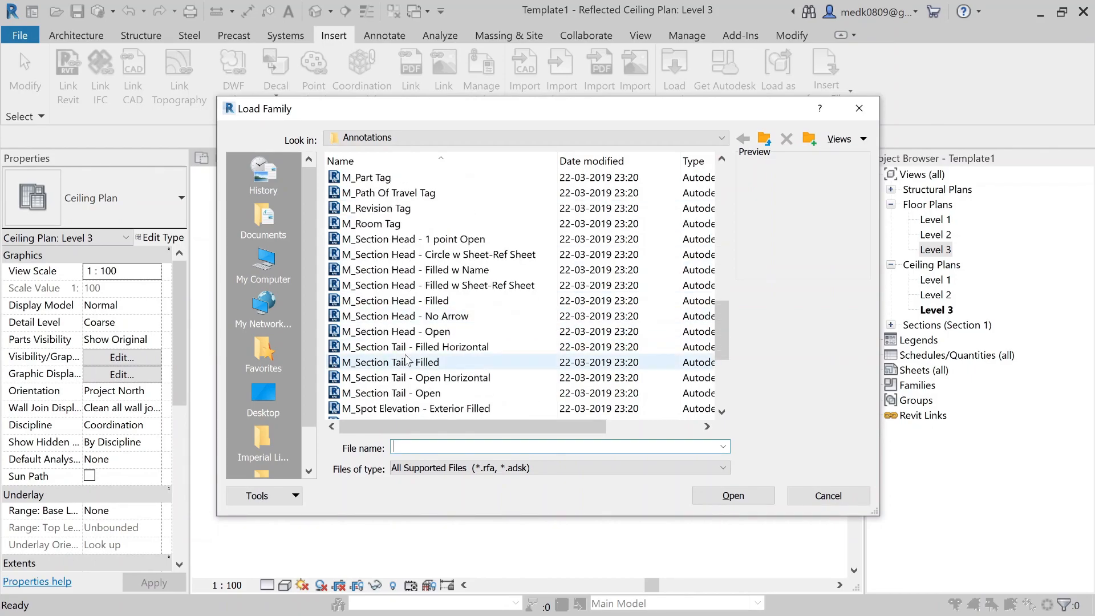
pyautogui.click(405, 302)
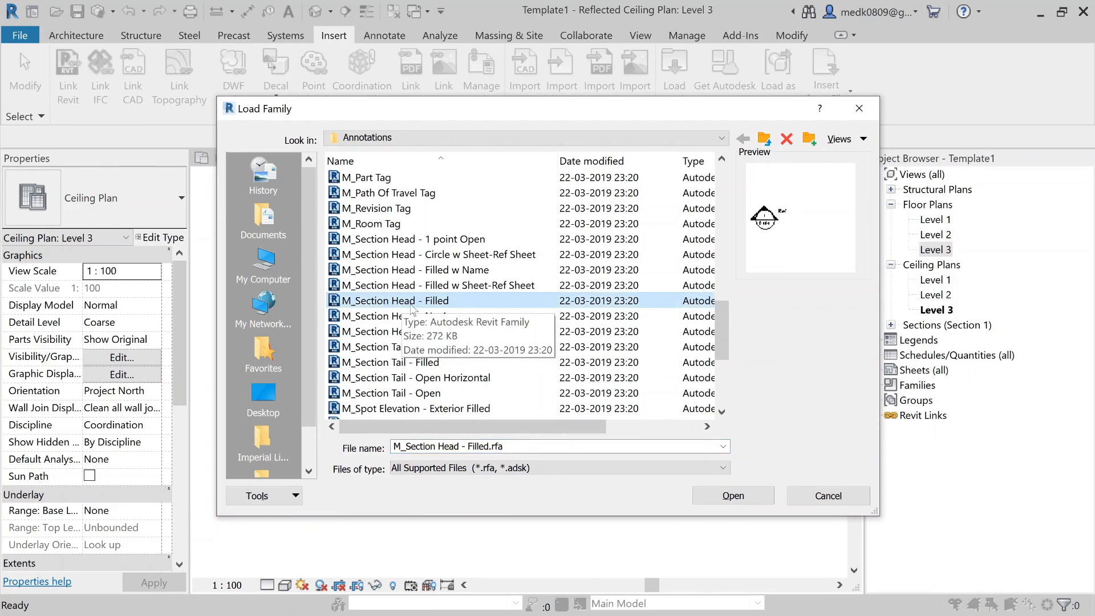
pyautogui.click(755, 497)
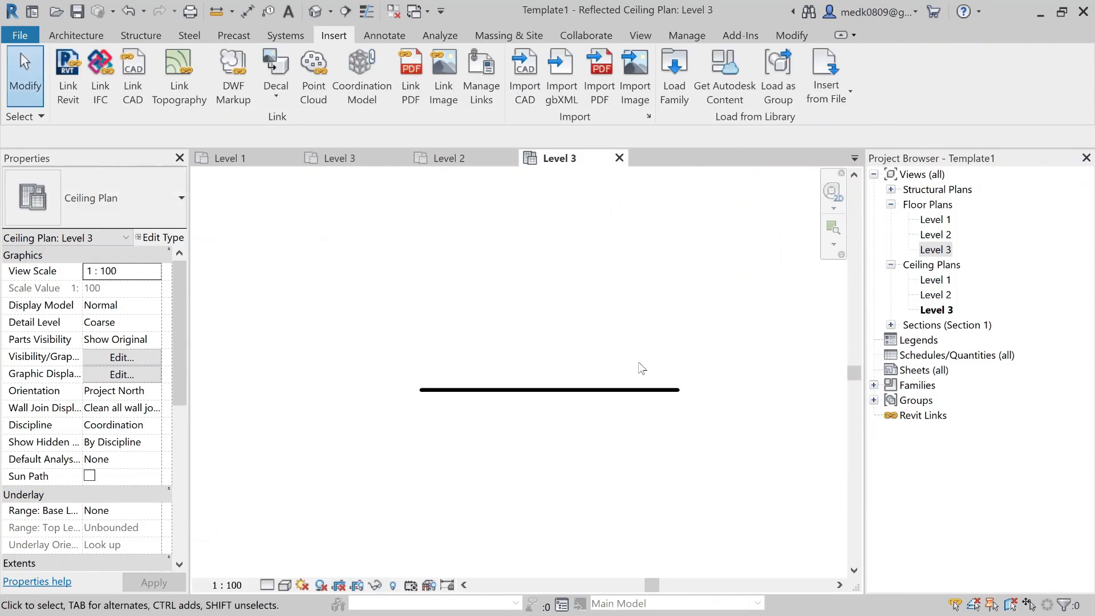
# Step: Set the Section Head of the section line's Section 1 tag type to M_Section Head - Filled
pyautogui.click(455, 390)
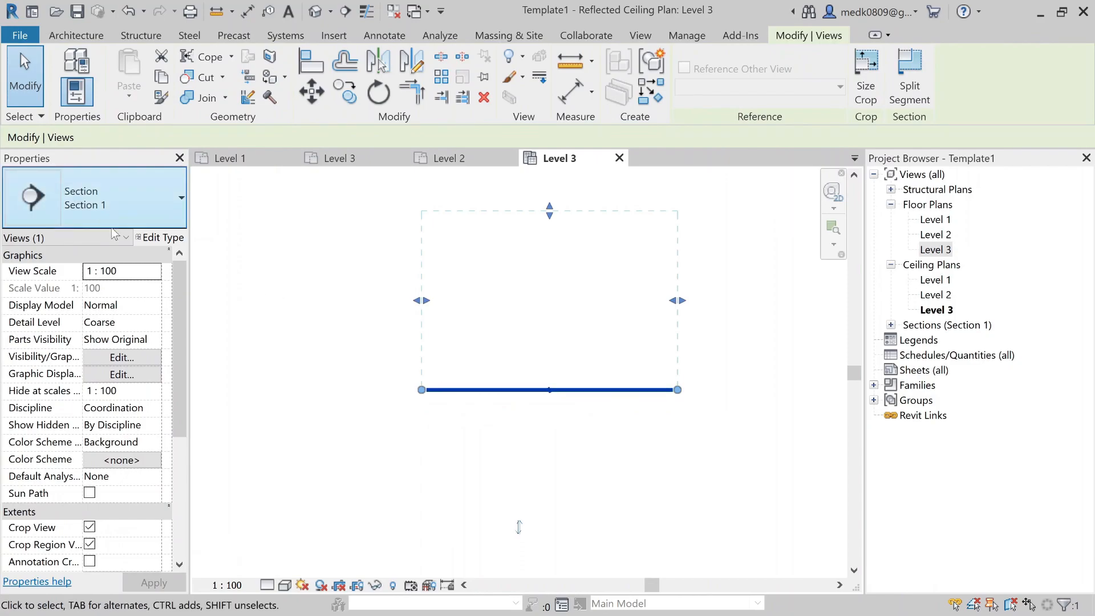
pyautogui.click(162, 238)
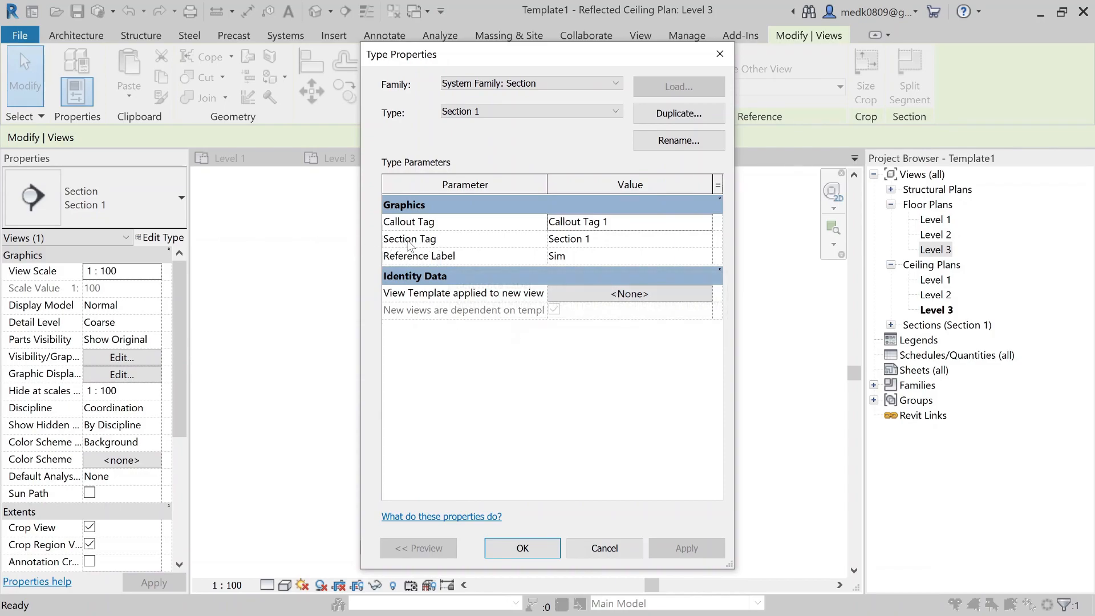
pyautogui.click(711, 239)
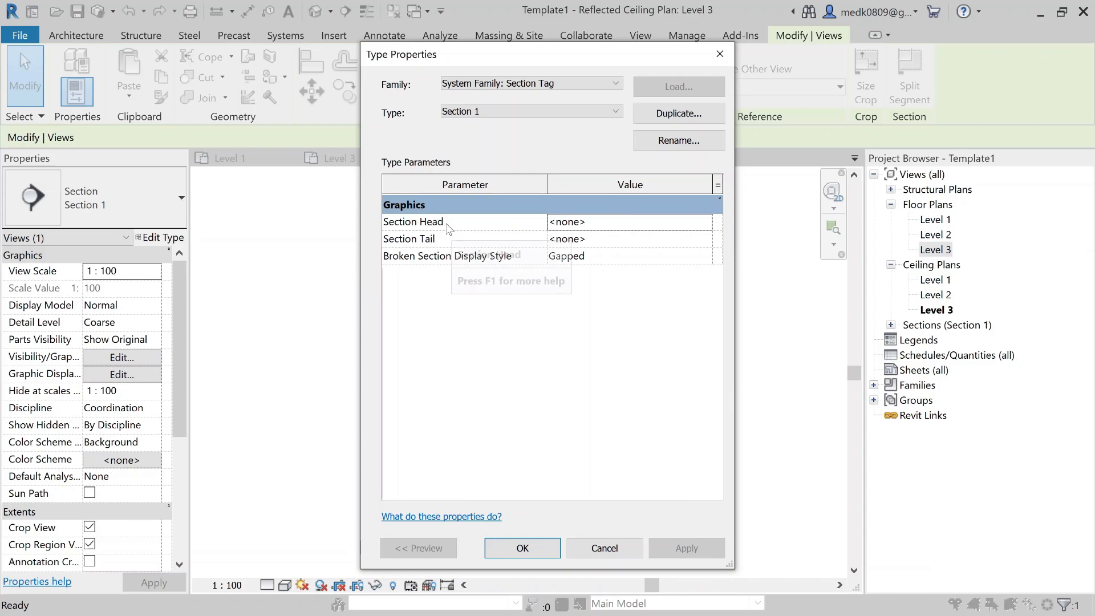
pyautogui.click(706, 222)
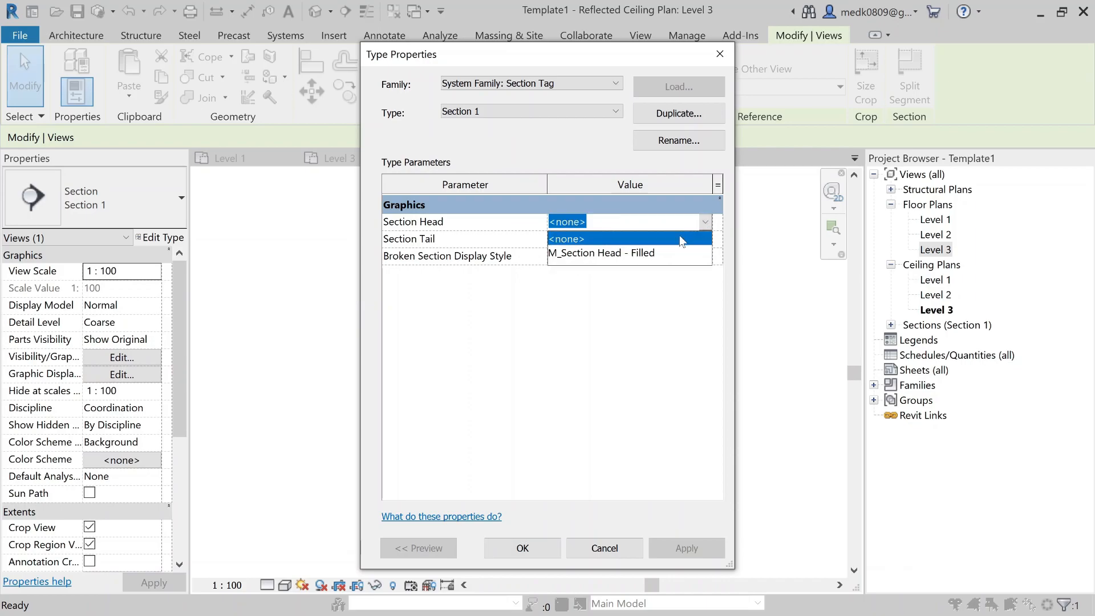
pyautogui.click(595, 254)
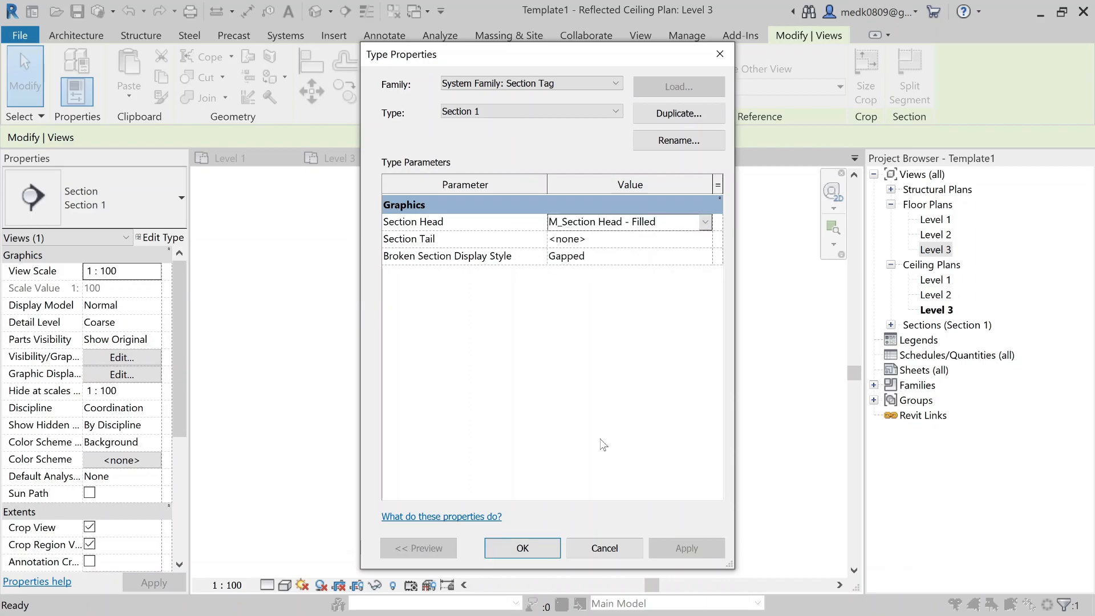
pyautogui.click(546, 548)
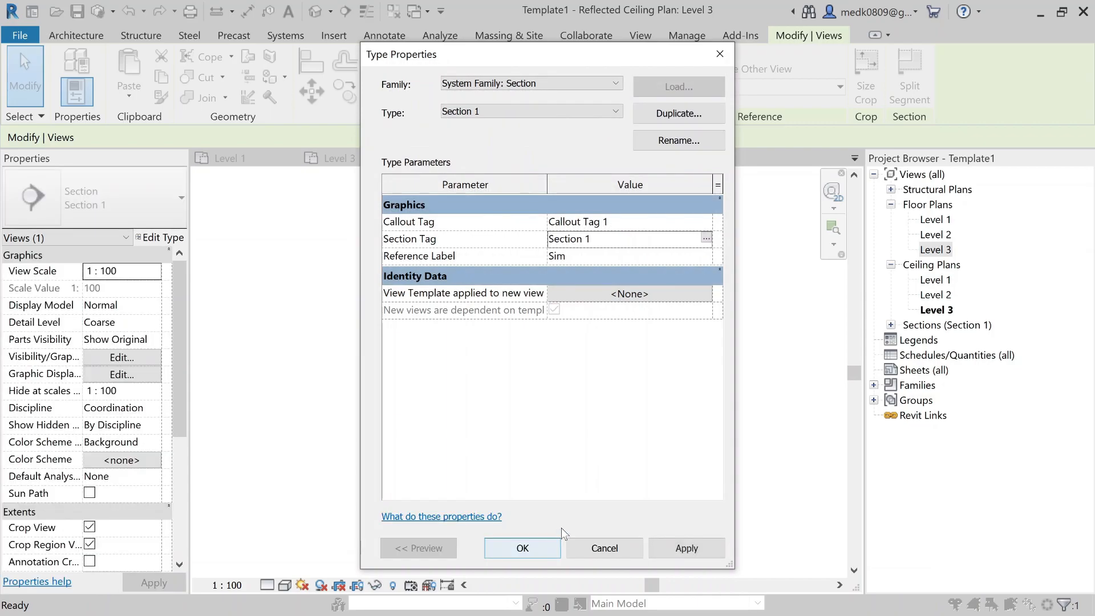
pyautogui.click(664, 551)
pyautogui.click(535, 542)
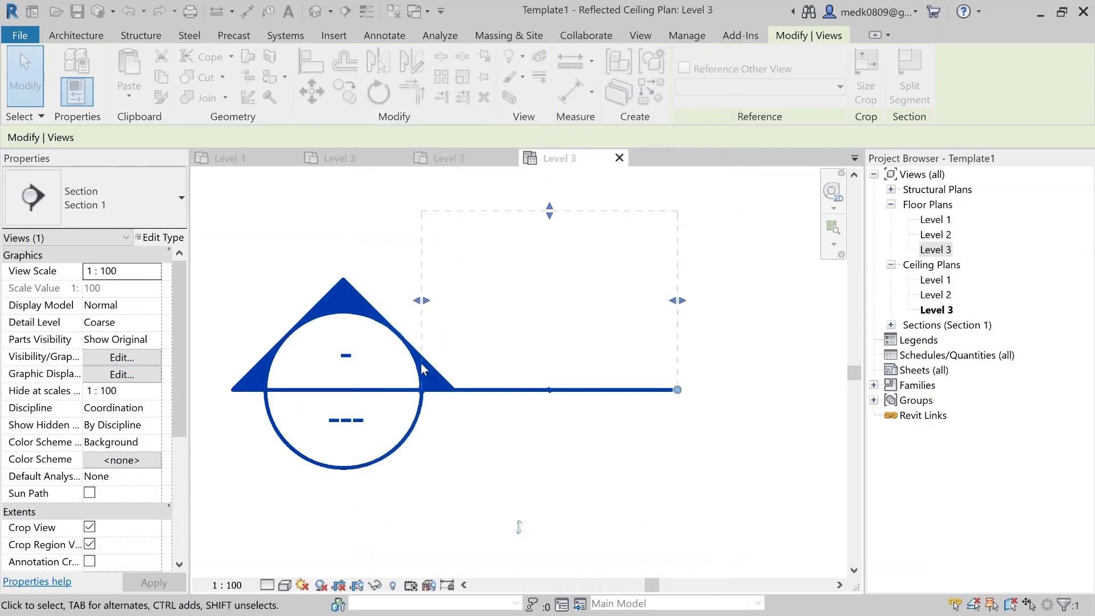
pyautogui.scroll(-3, 399, 312)
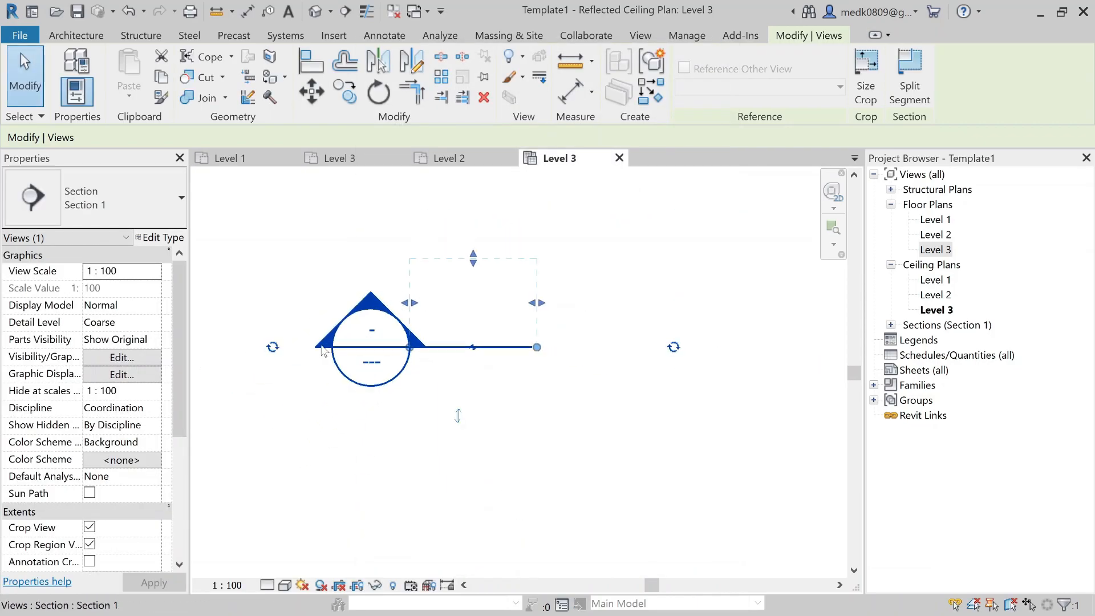
# Step: Extend the free end of the section line farther to the right in the Level 3 ceiling plan
pyautogui.moveTo(537, 347); pyautogui.dragTo(787, 347)
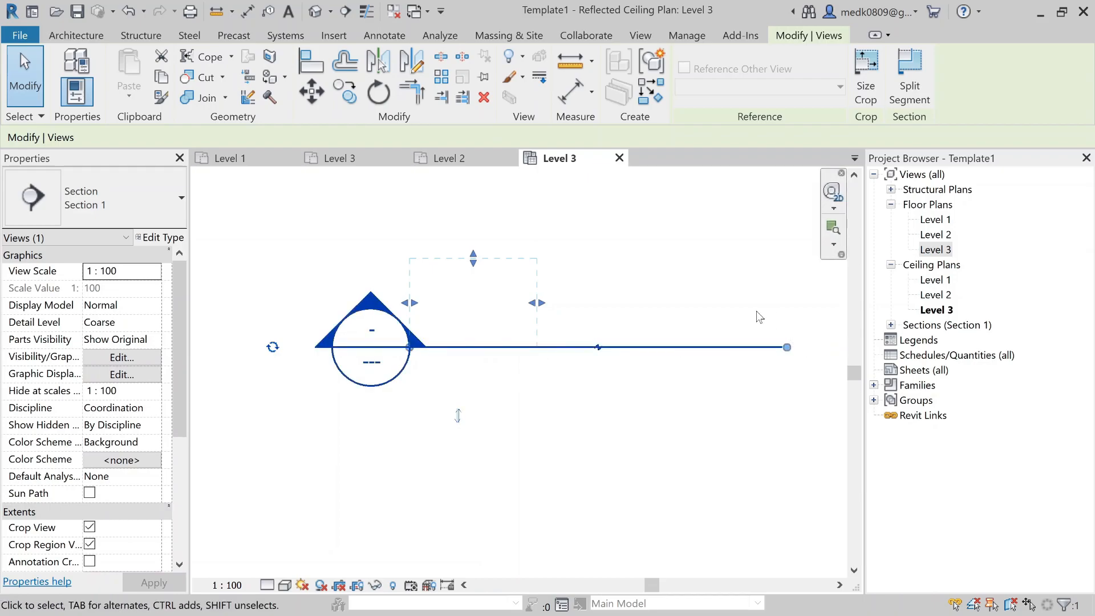
pyautogui.click(685, 395)
pyautogui.moveTo(686, 395); pyautogui.dragTo(643, 387, button='middle')
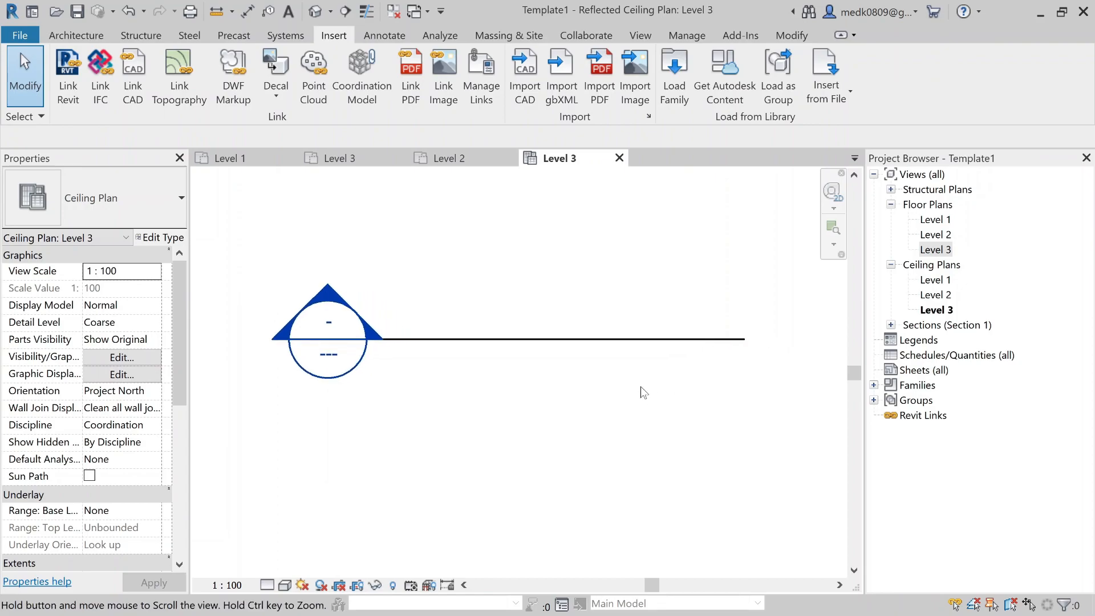
# Step: Load the M_Section Tail - Filled family from the Annotations folder into the project
pyautogui.click(676, 91)
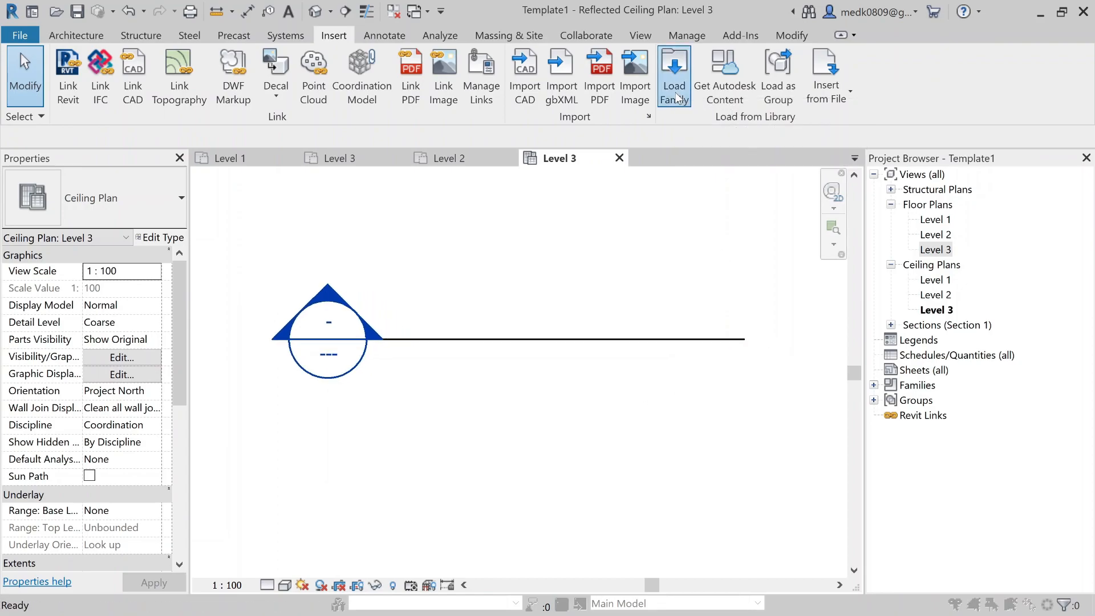
pyautogui.scroll(-9, 404, 349)
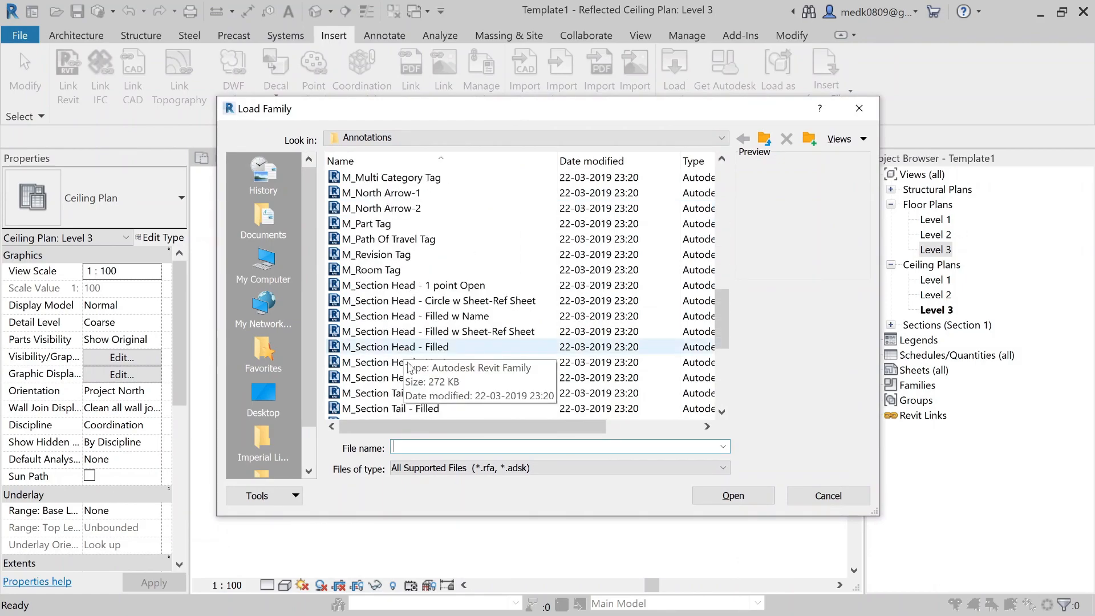
pyautogui.scroll(-3, 449, 425)
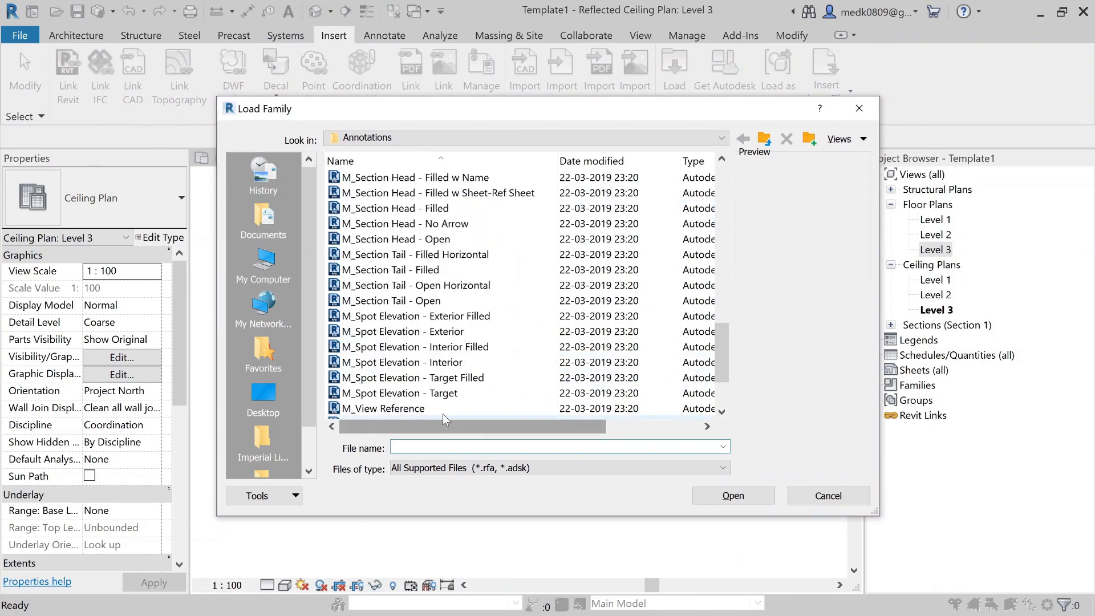
pyautogui.click(409, 270)
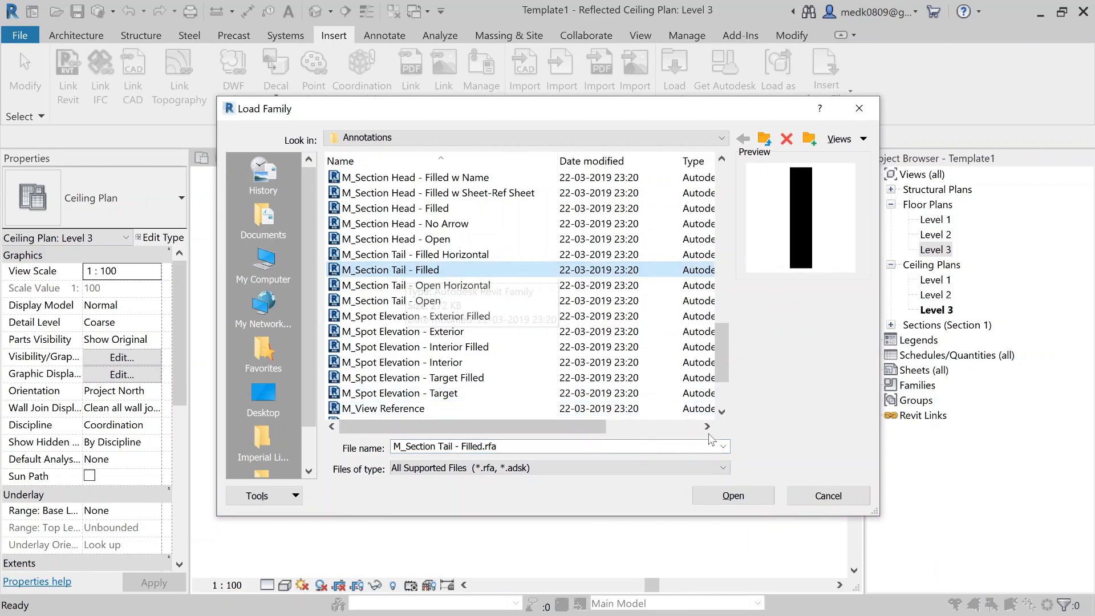
pyautogui.click(733, 495)
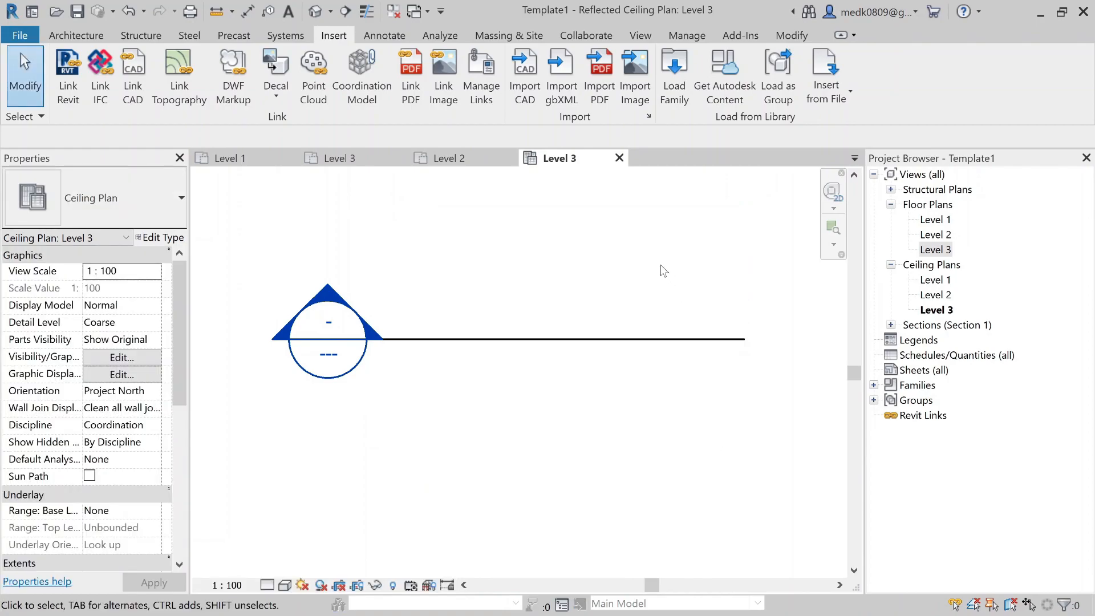
# Step: Set the Section Tail of the section line's Section 1 tag type to M_Section Tail - Filled and apply it
pyautogui.click(620, 340)
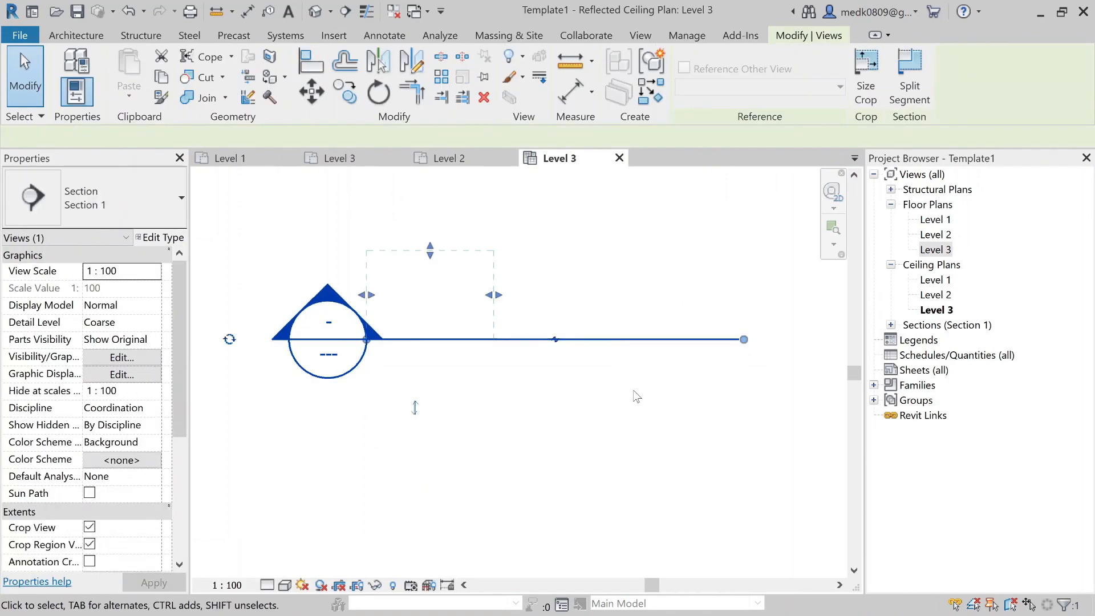
pyautogui.click(160, 237)
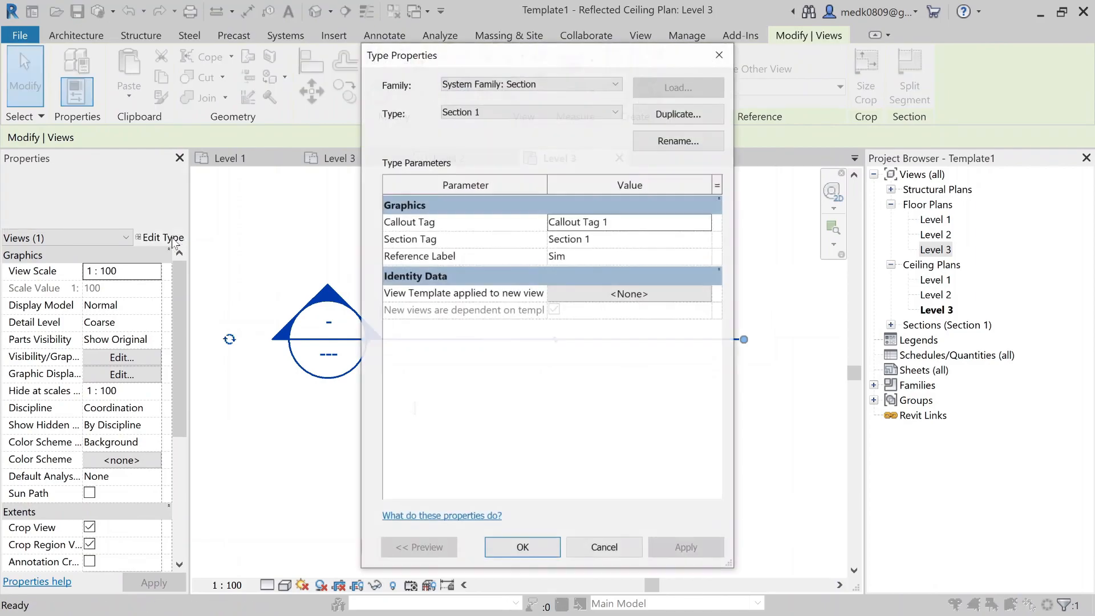
pyautogui.click(707, 239)
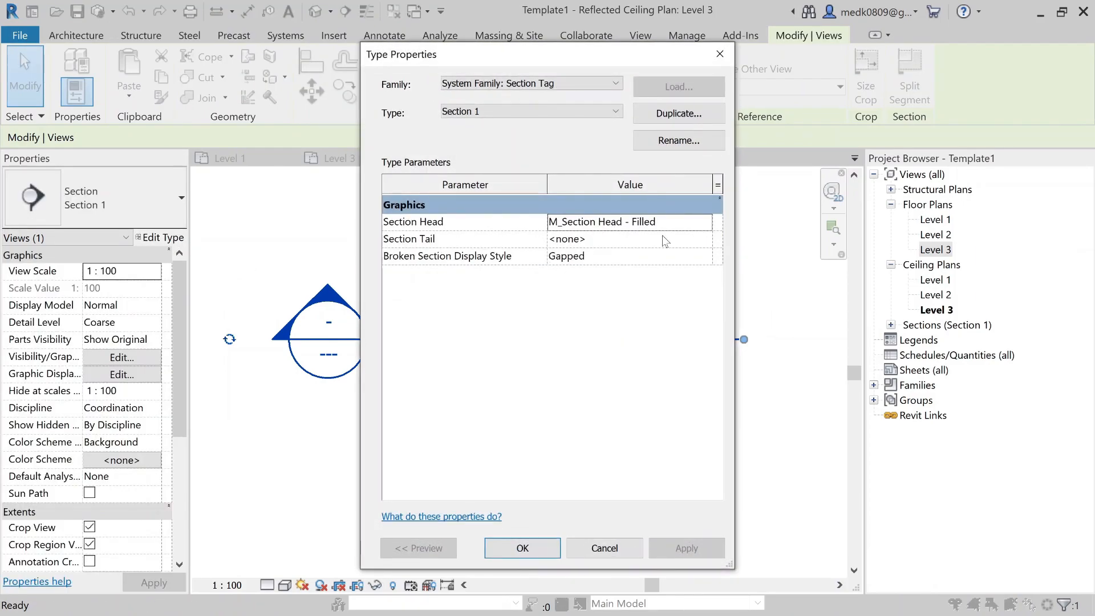
pyautogui.click(706, 239)
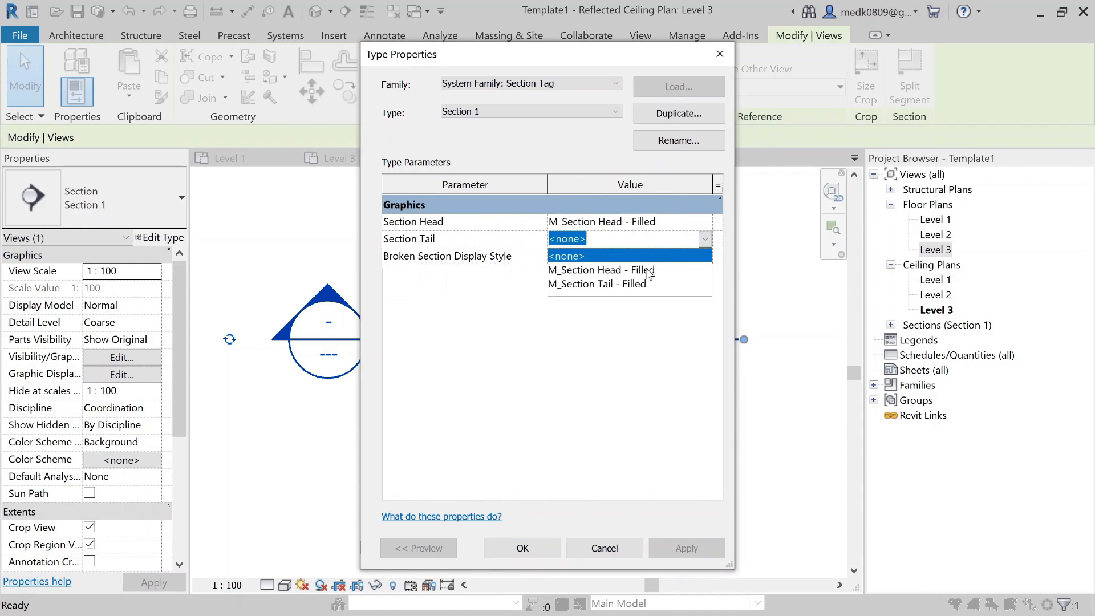
pyautogui.click(634, 285)
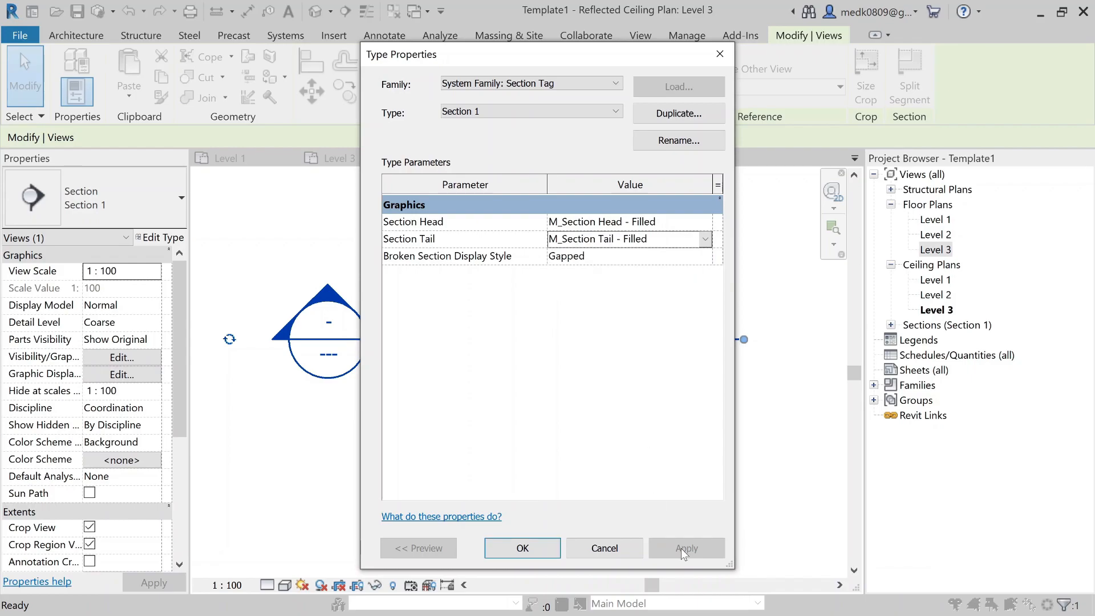
pyautogui.click(547, 555)
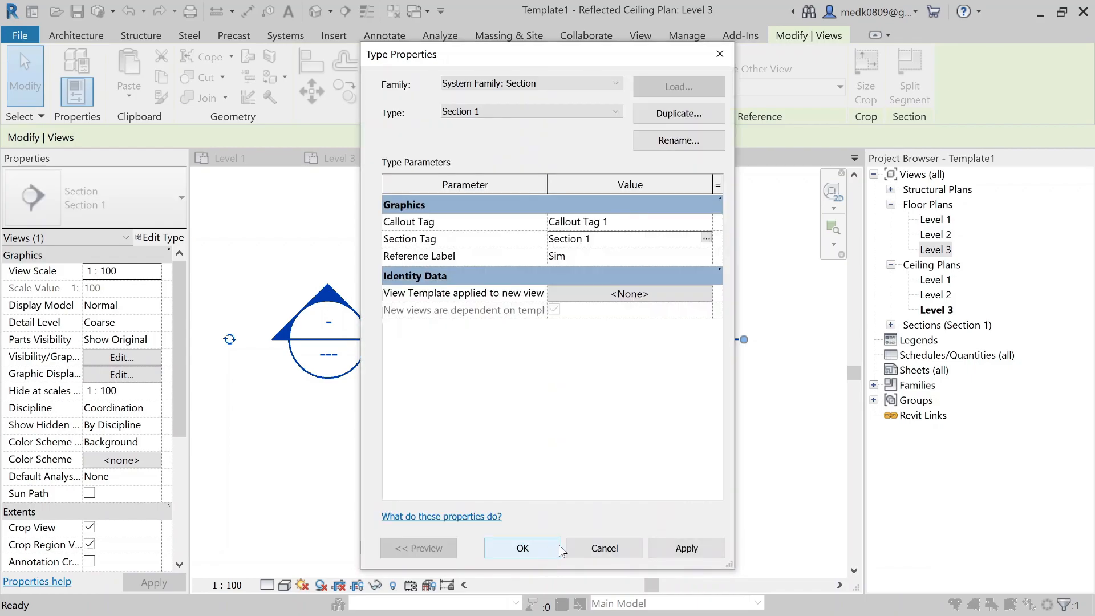
pyautogui.click(685, 549)
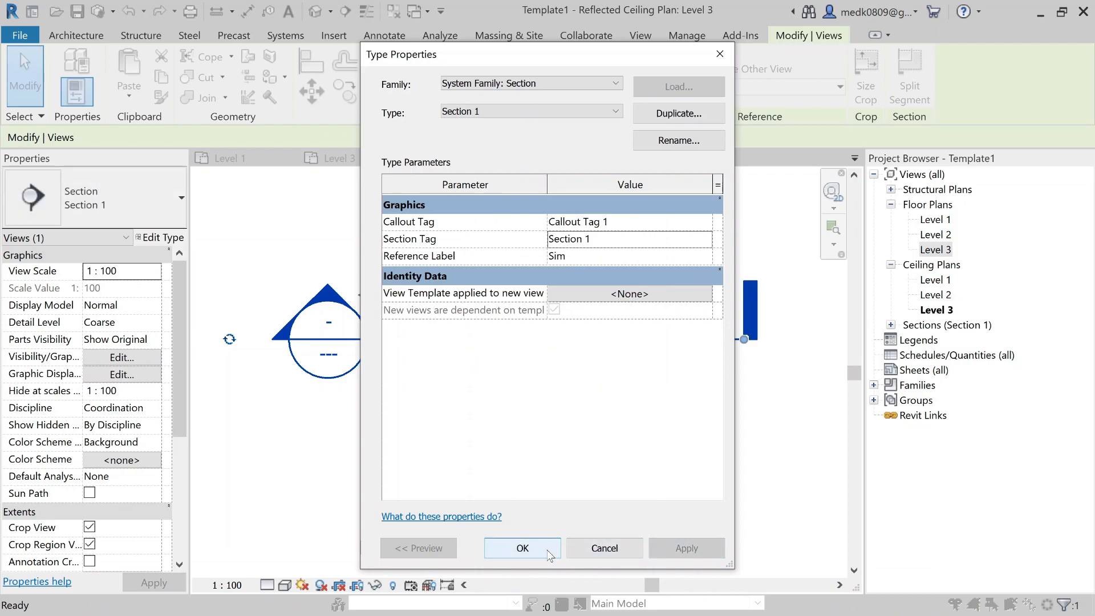
pyautogui.click(523, 548)
# Step: Widen the section's dashed extent so its right edge lies just short of the section tail
pyautogui.scroll(-3, 533, 416)
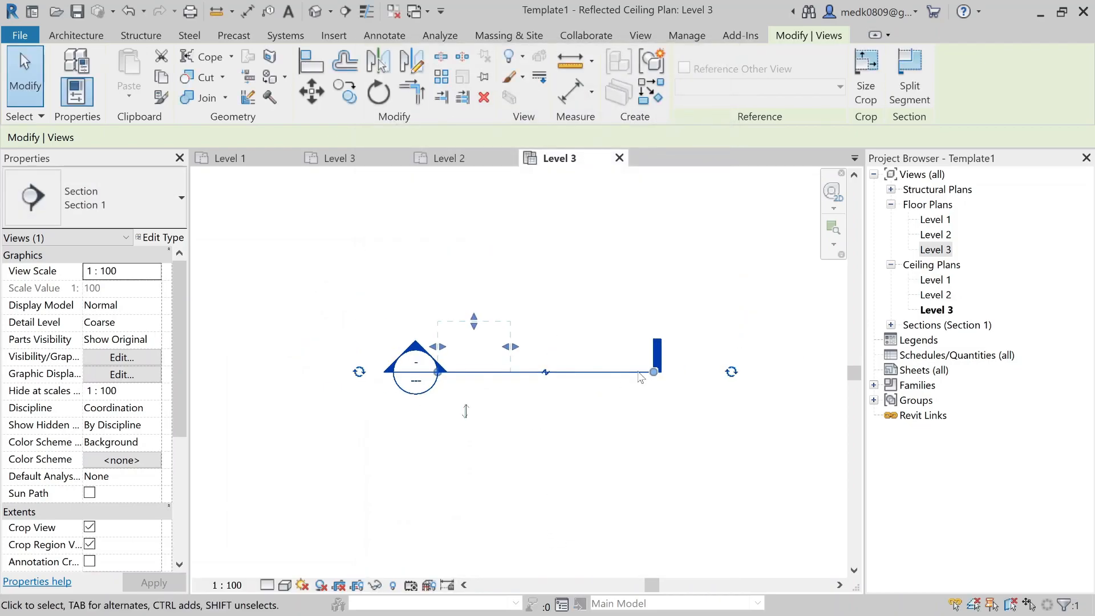
pyautogui.scroll(2, 672, 363)
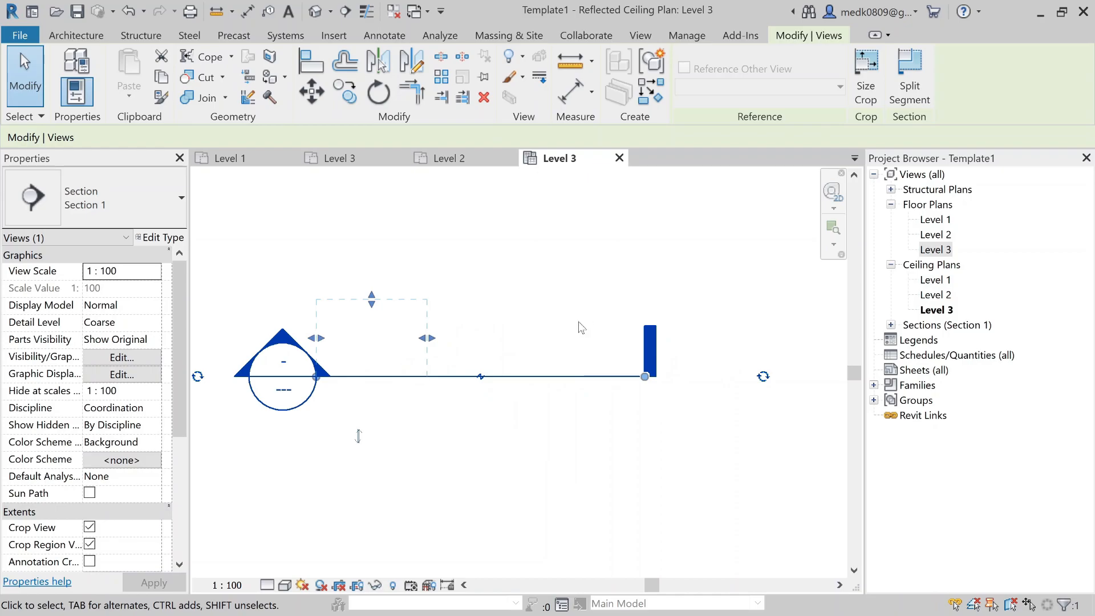
pyautogui.moveTo(428, 341); pyautogui.dragTo(628, 359)
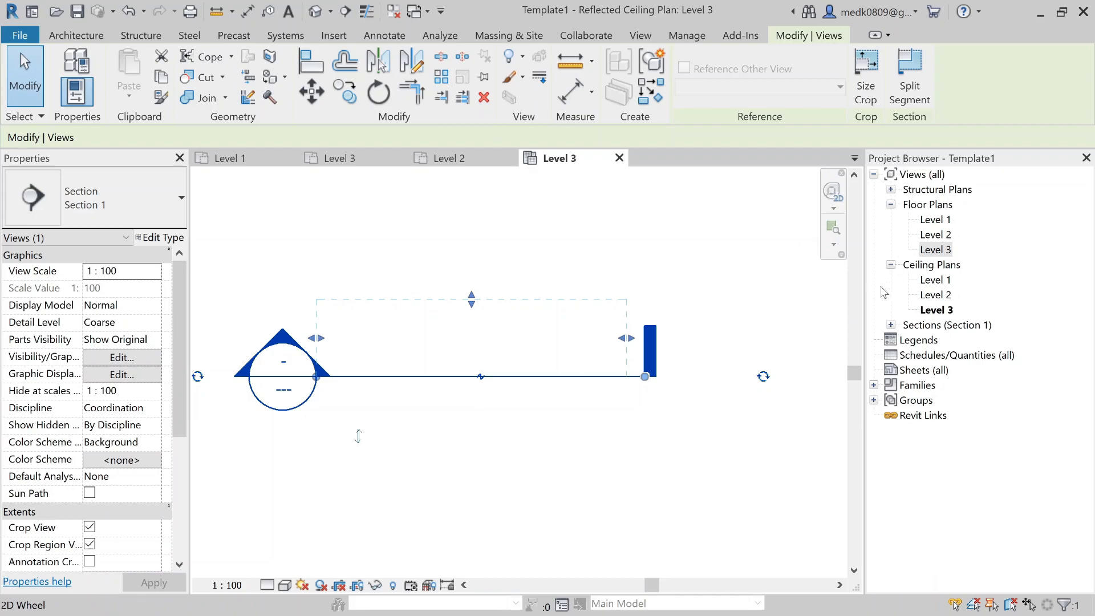
# Step: Expand the project's Sections group and select the Section 1 view to see its properties
pyautogui.click(891, 325)
pyautogui.press('Escape')
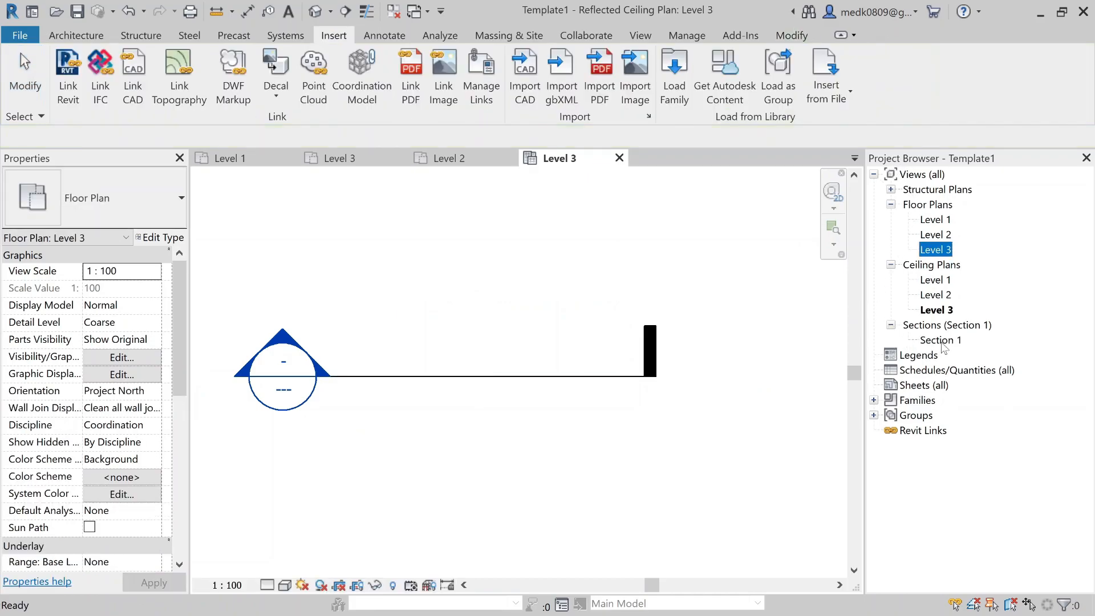
pyautogui.click(940, 340)
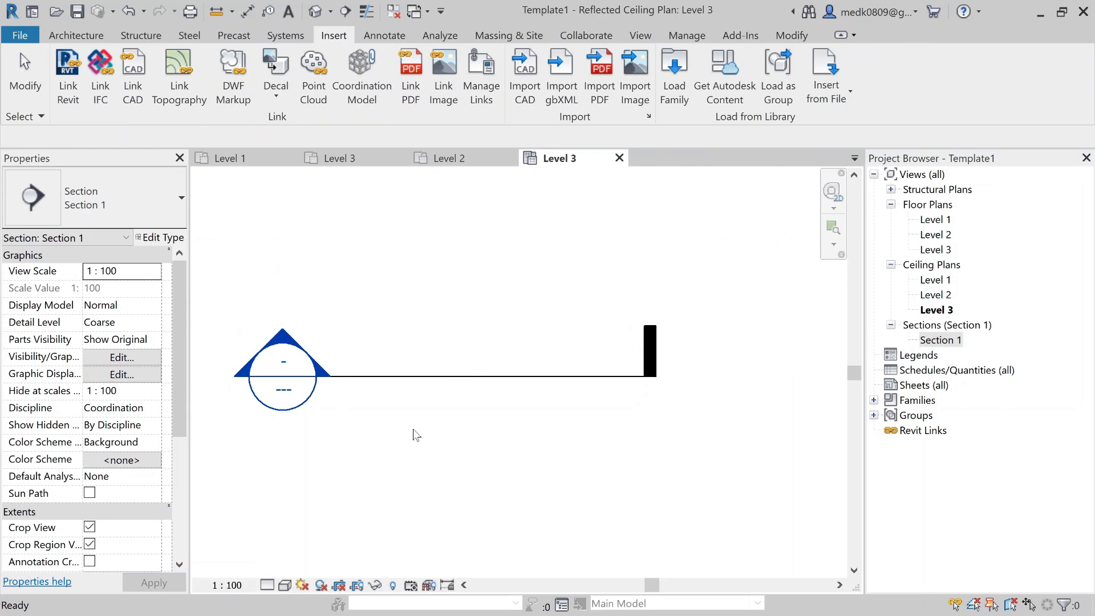
# Step: Delete the section line together with its Section 1 view from the Level 3 ceiling plan
pyautogui.click(285, 313)
pyautogui.moveTo(200, 212); pyautogui.dragTo(713, 476)
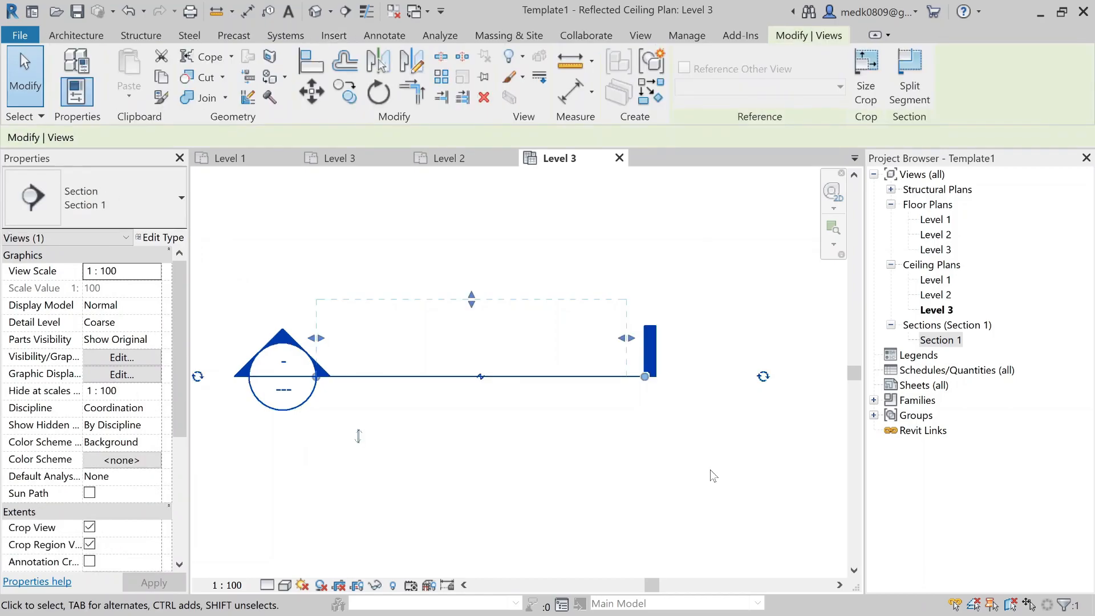
pyautogui.press('Delete')
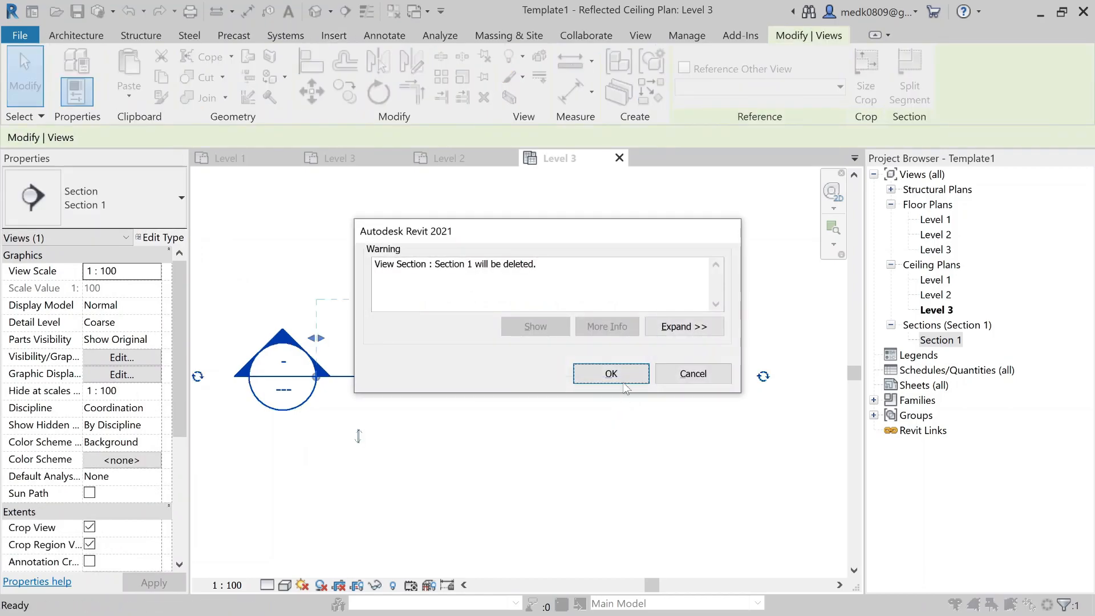
pyautogui.click(623, 371)
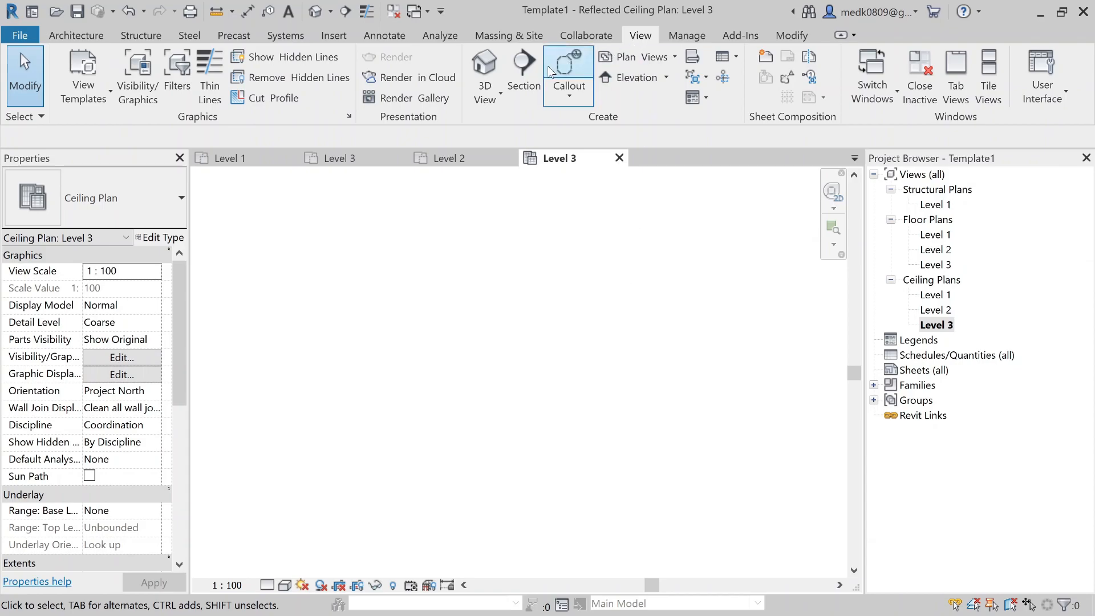
# Step: Create the default 3D view and select {3D} in the project's 3D Views group
pyautogui.click(501, 99)
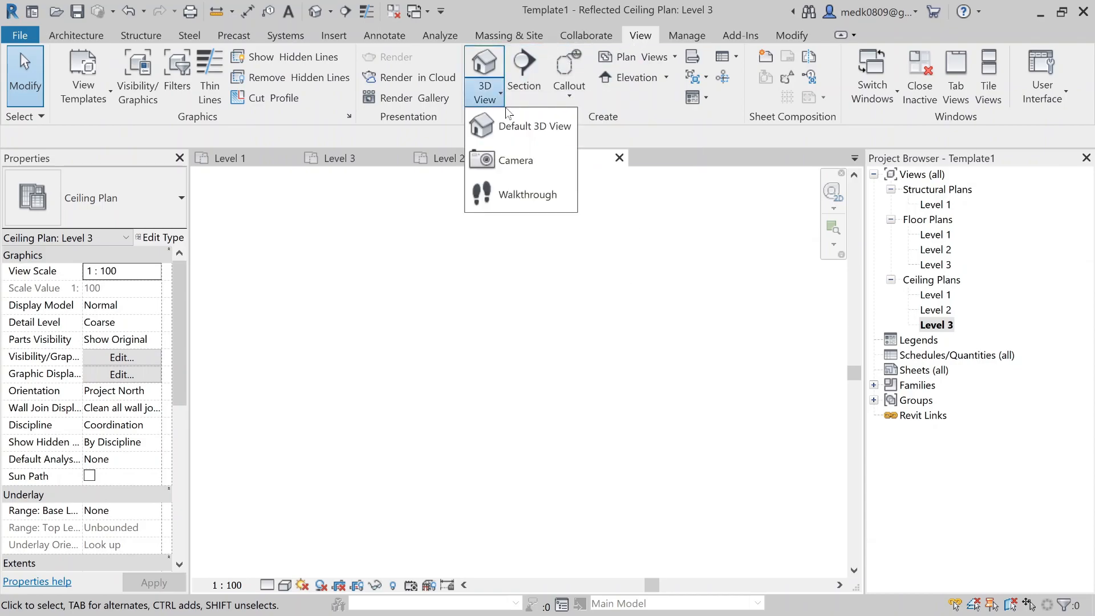
pyautogui.click(513, 128)
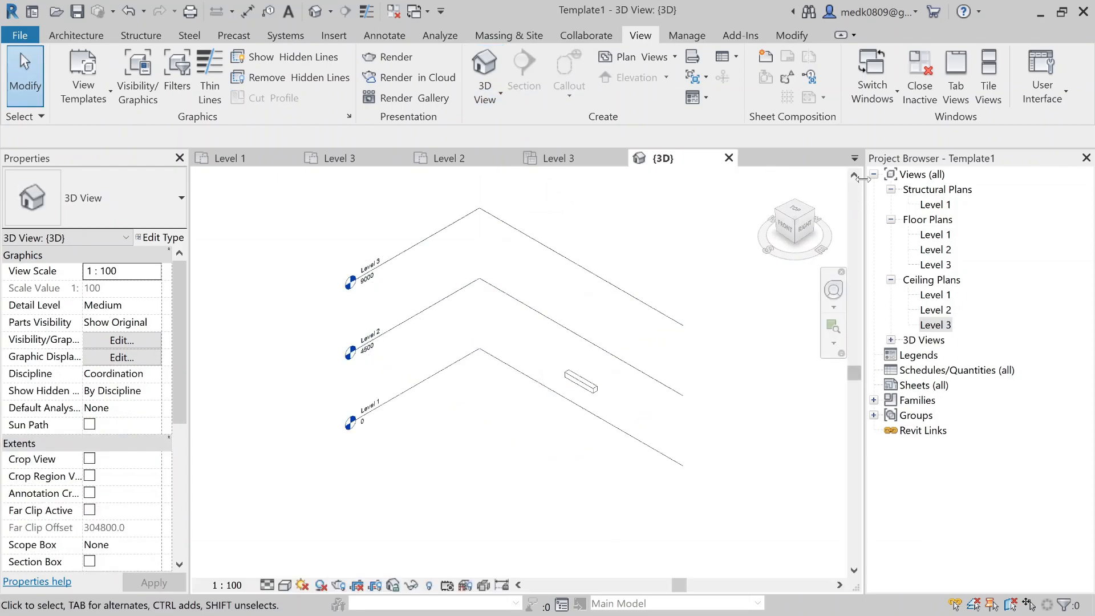
pyautogui.click(891, 341)
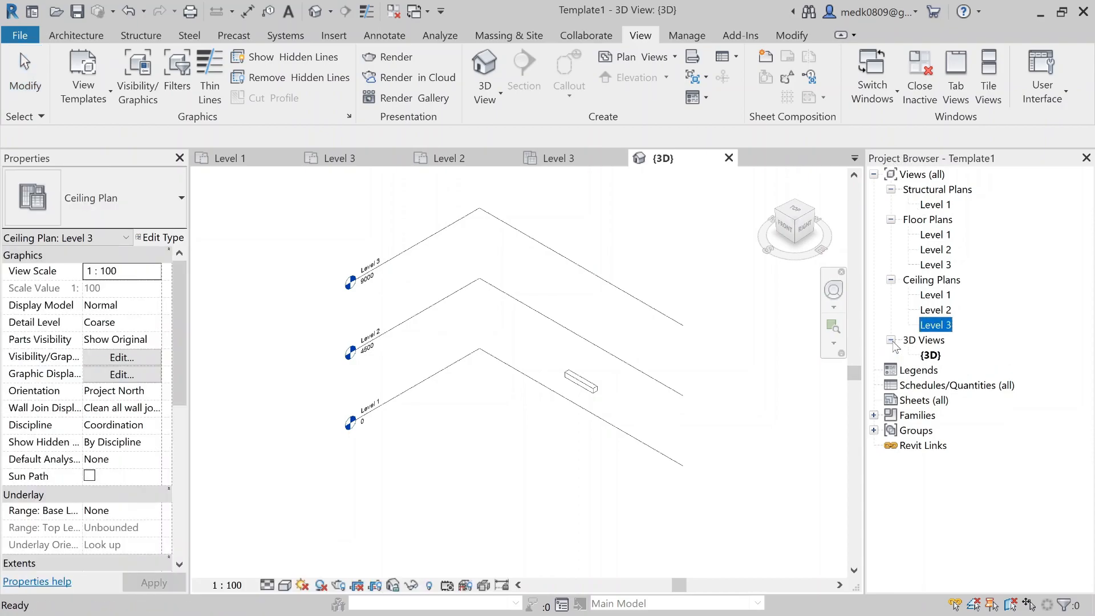
pyautogui.click(932, 358)
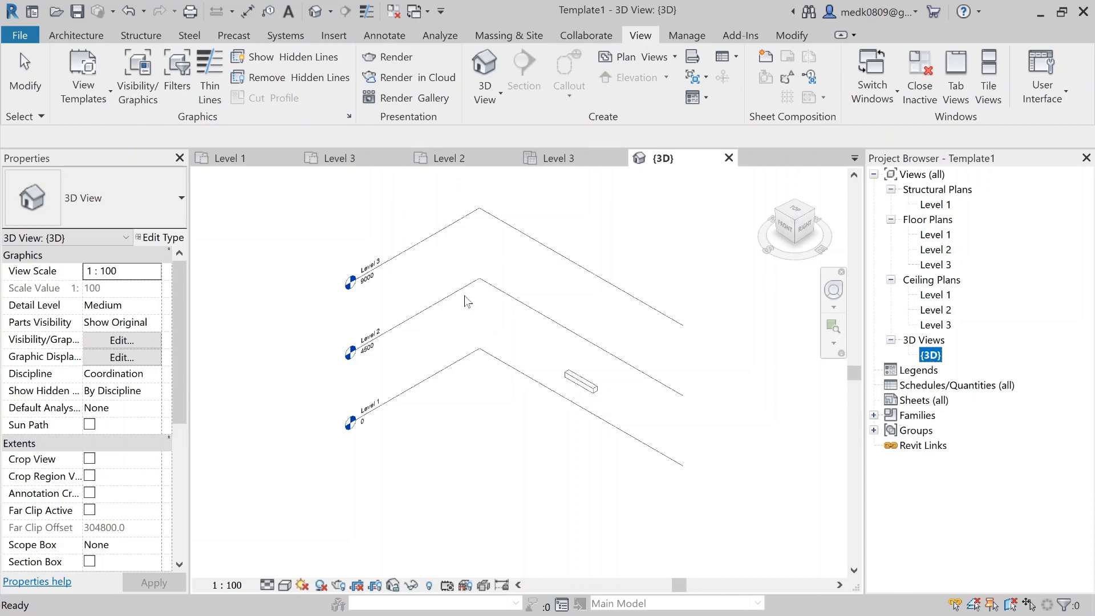
# Step: Duplicate the {3D} view without detailing
pyautogui.rightClick(935, 360)
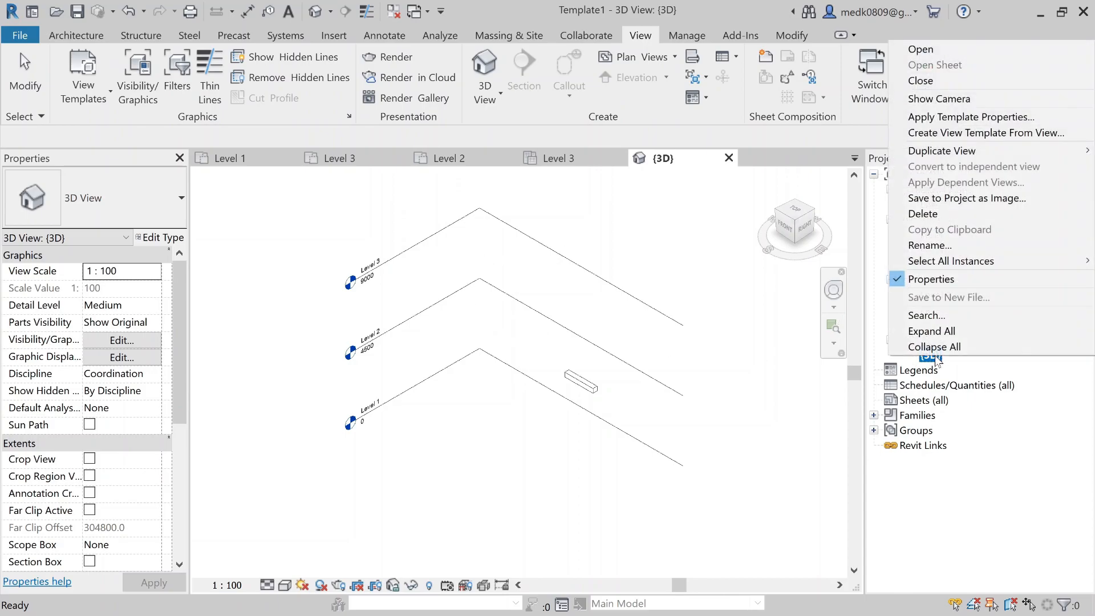
pyautogui.moveTo(913, 150)
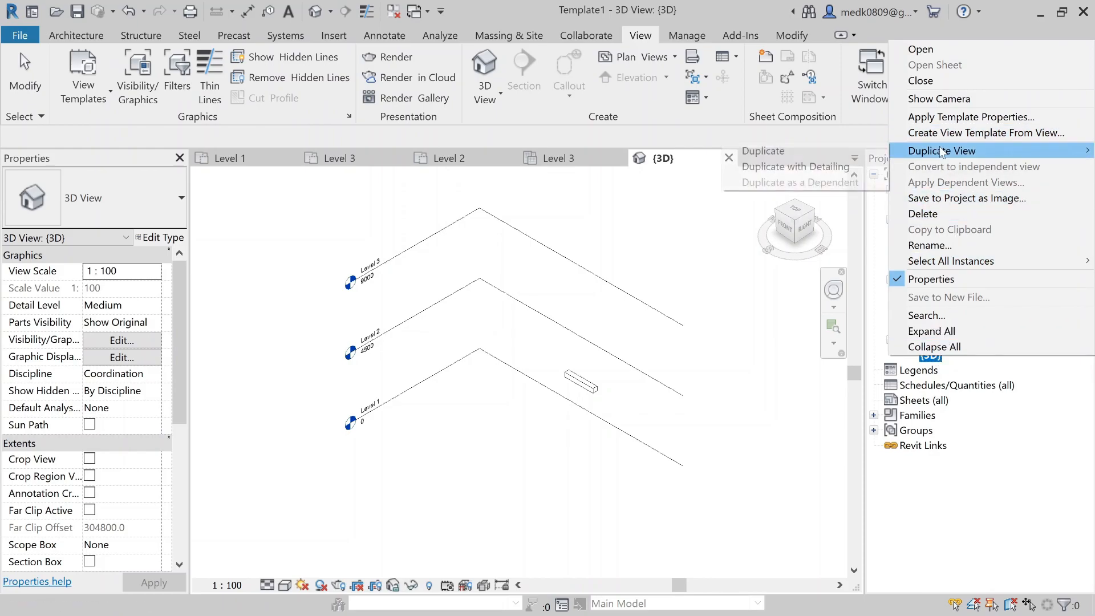
pyautogui.click(831, 150)
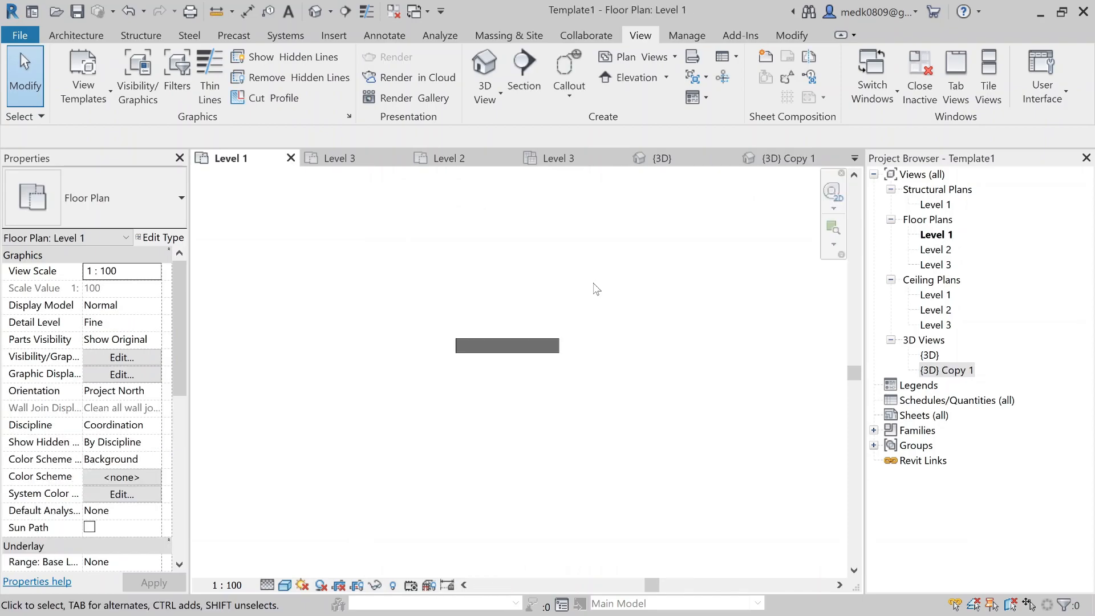
# Step: Place an Elevation 1 marker to the right of the grey rectangular element on the Level 1 floor plan, pointing toward it
pyautogui.click(666, 78)
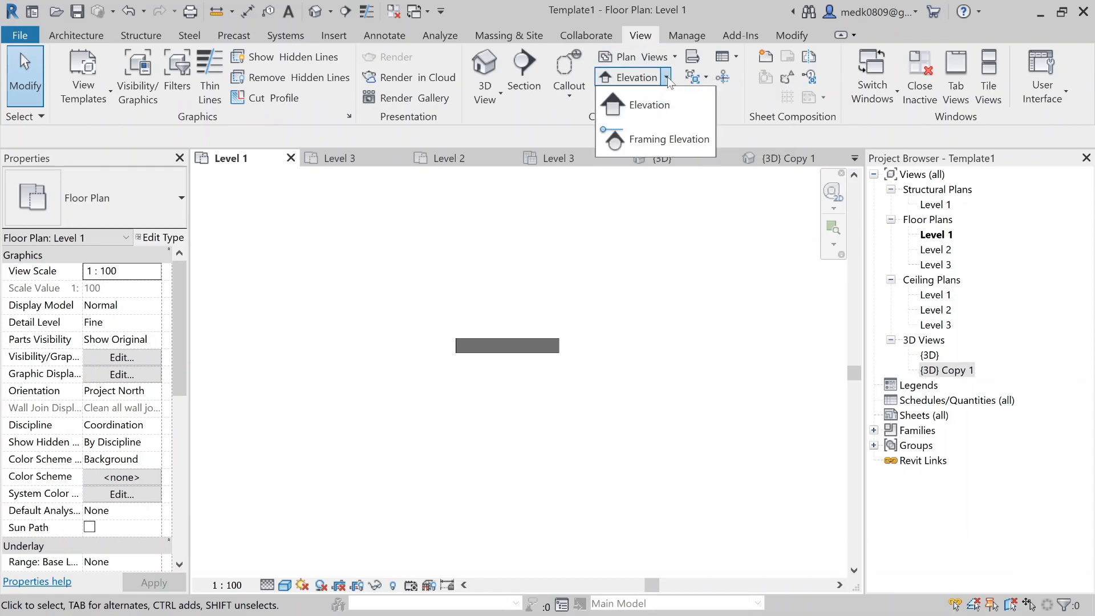
pyautogui.click(655, 109)
pyautogui.scroll(-3, 564, 282)
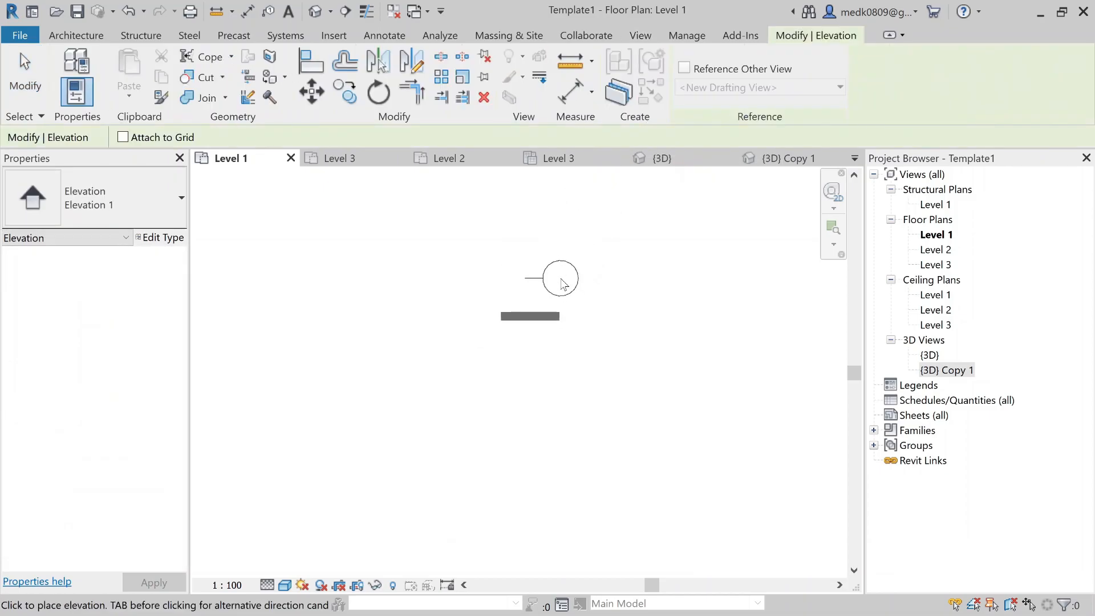
pyautogui.scroll(4, 593, 320)
pyautogui.scroll(2, 591, 324)
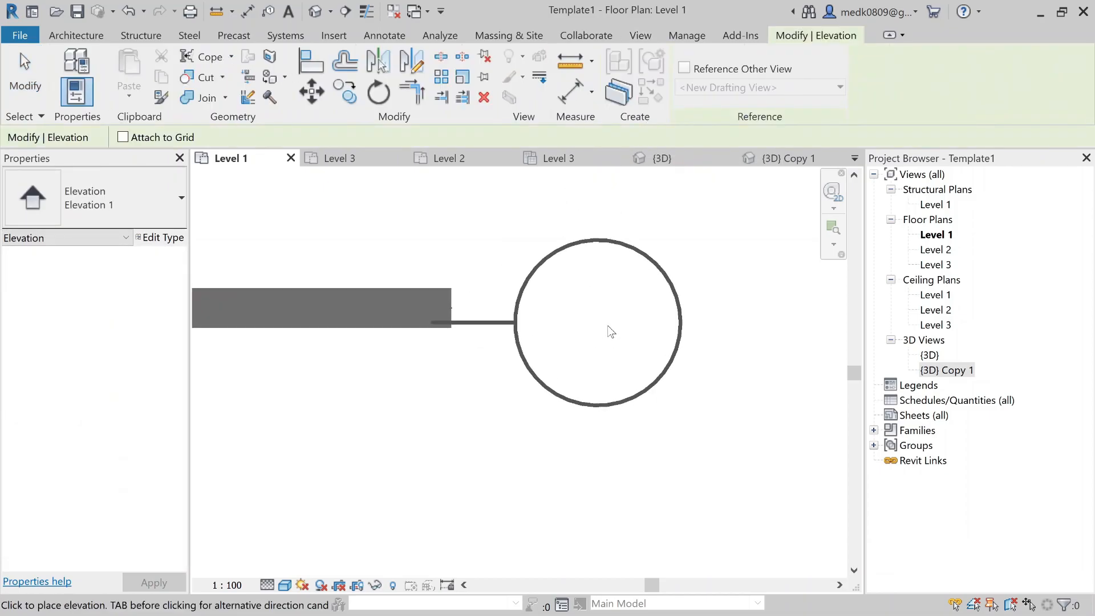
pyautogui.scroll(-3, 609, 330)
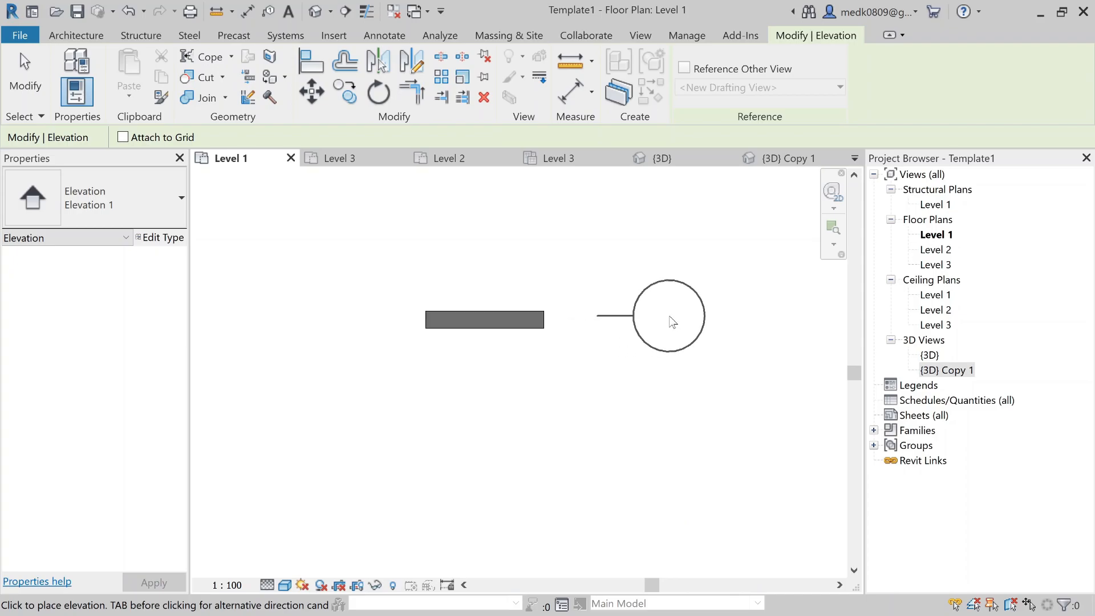
pyautogui.click(679, 316)
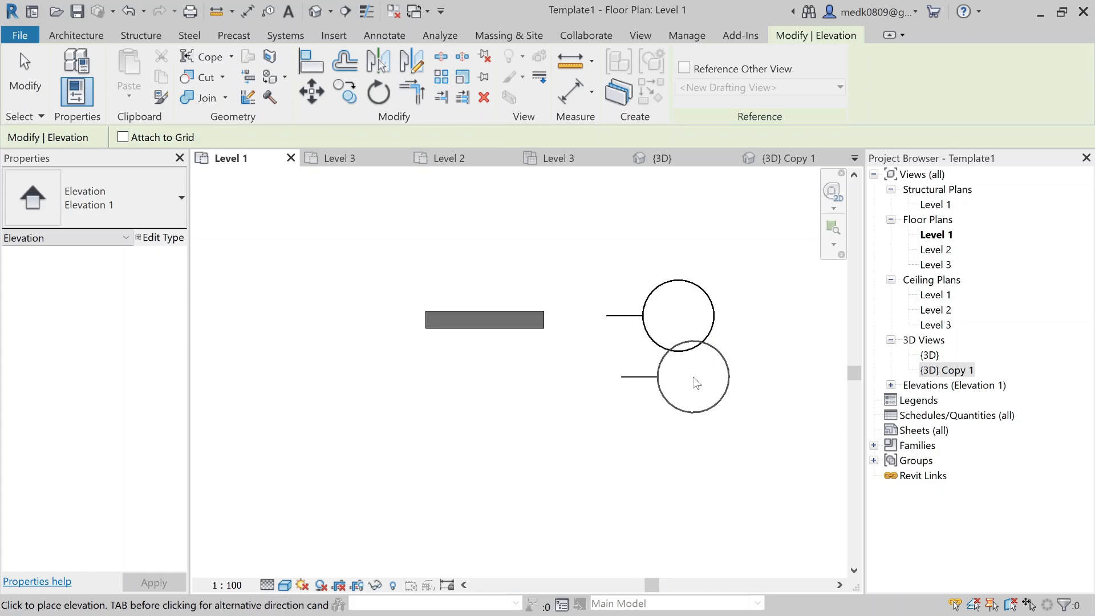
pyautogui.click(17, 73)
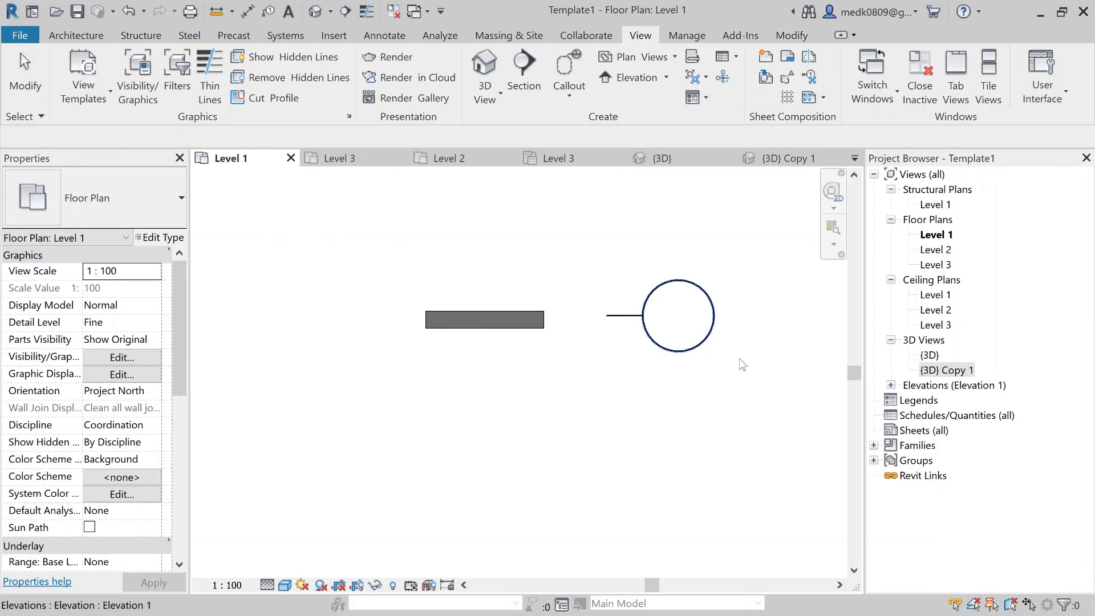
pyautogui.click(688, 348)
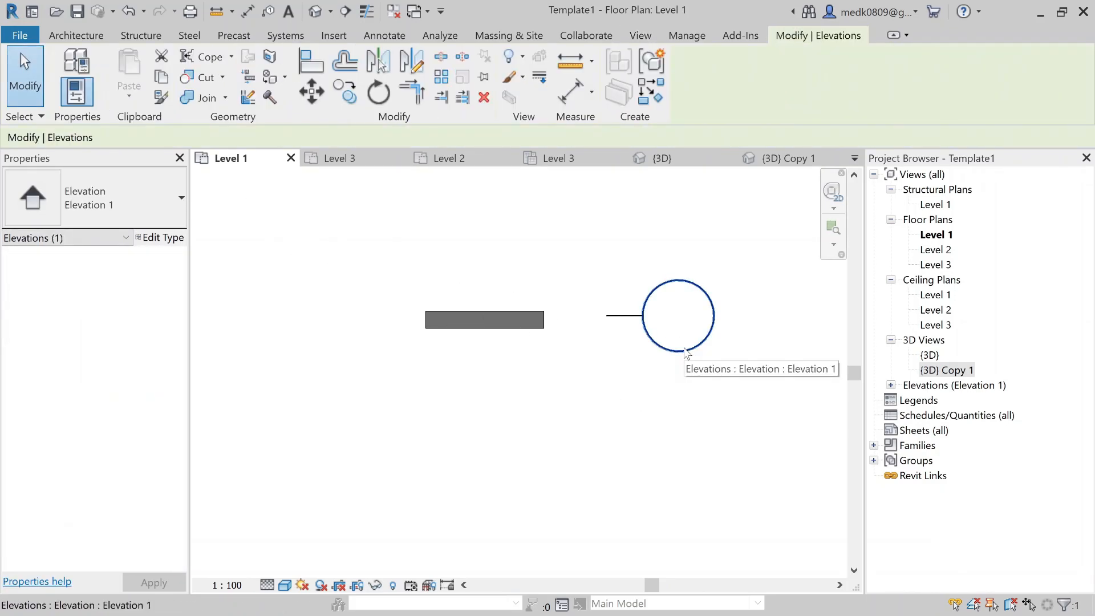
pyautogui.scroll(-1, 683, 348)
pyautogui.scroll(-2, 684, 348)
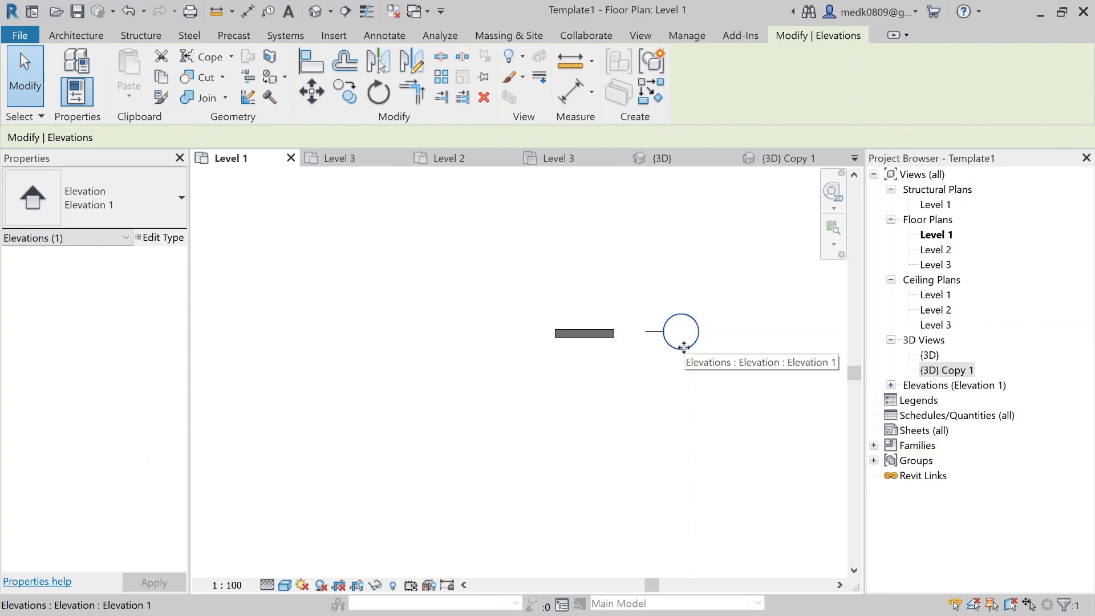
pyautogui.press('Escape')
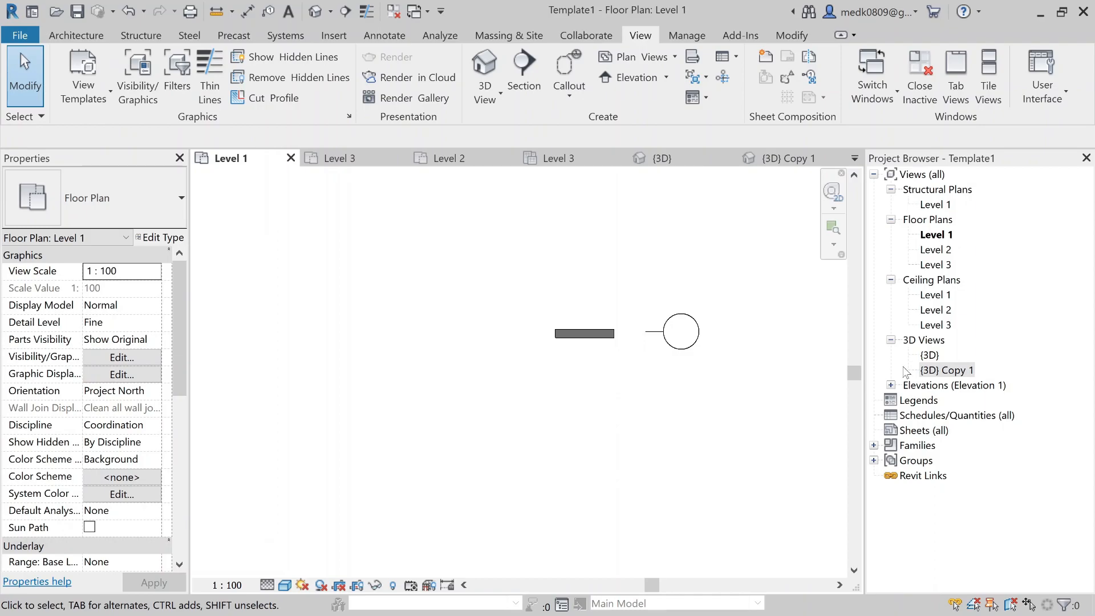
# Step: Open the Elevation 1 - a view from the project's Elevations group and look over its levels and crop region
pyautogui.click(892, 386)
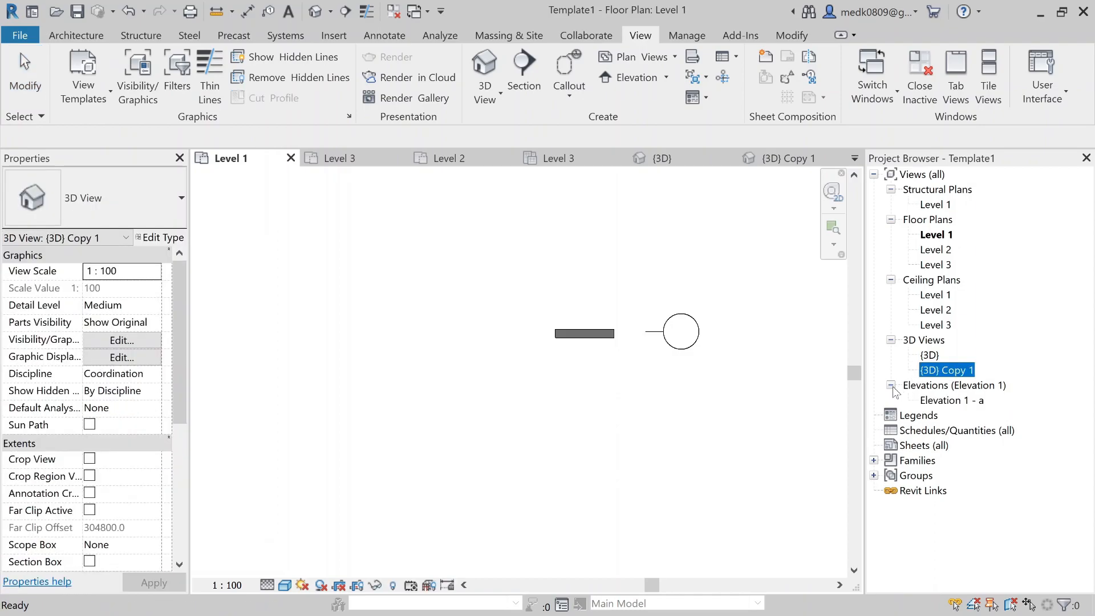
pyautogui.click(942, 401)
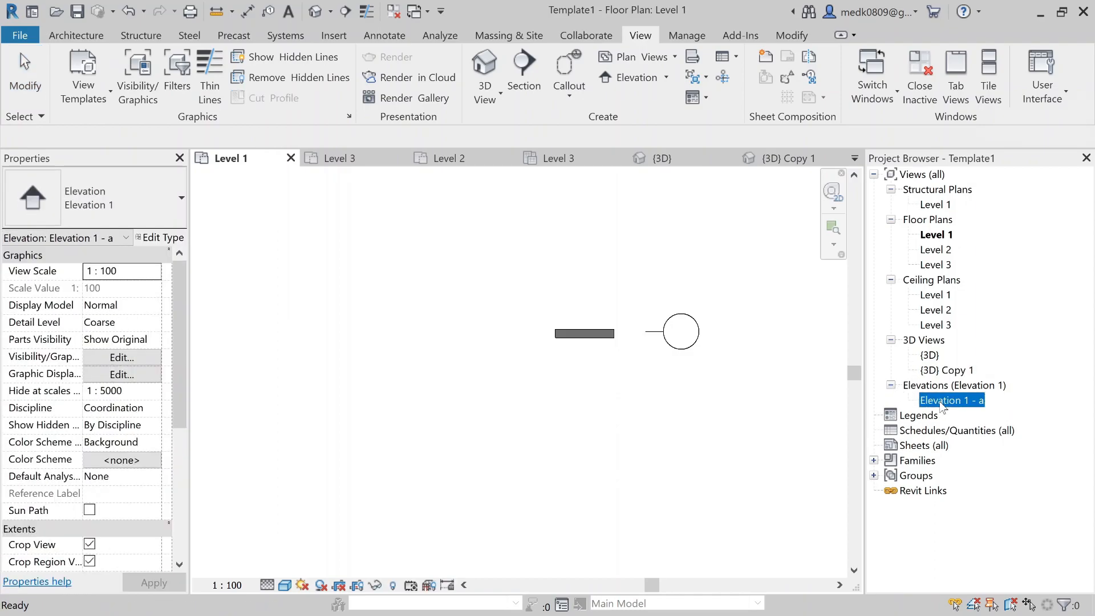
pyautogui.rightClick(942, 402)
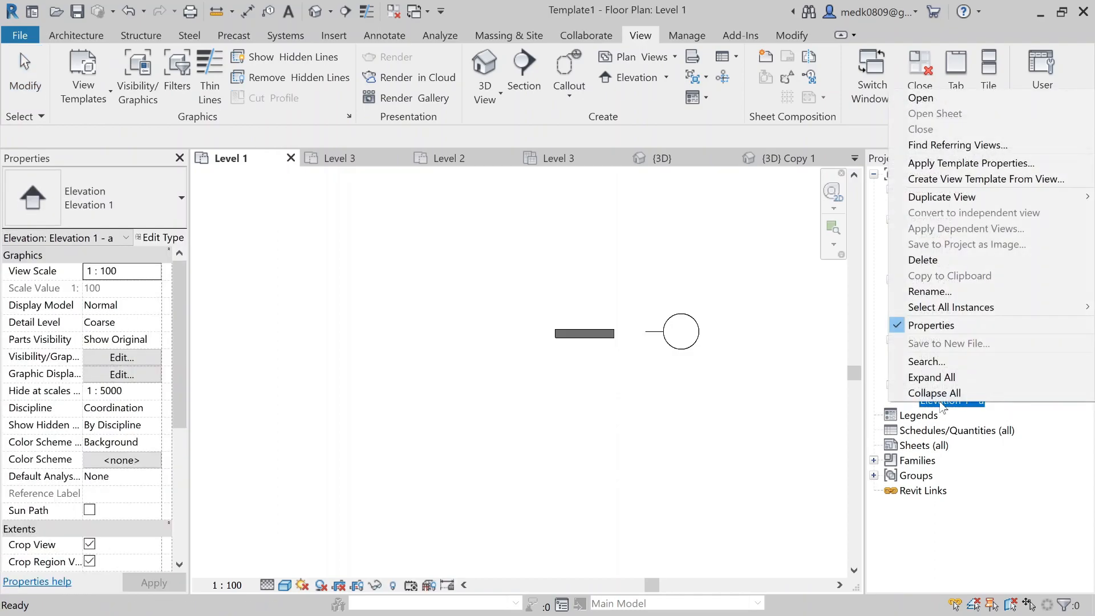
pyautogui.click(931, 97)
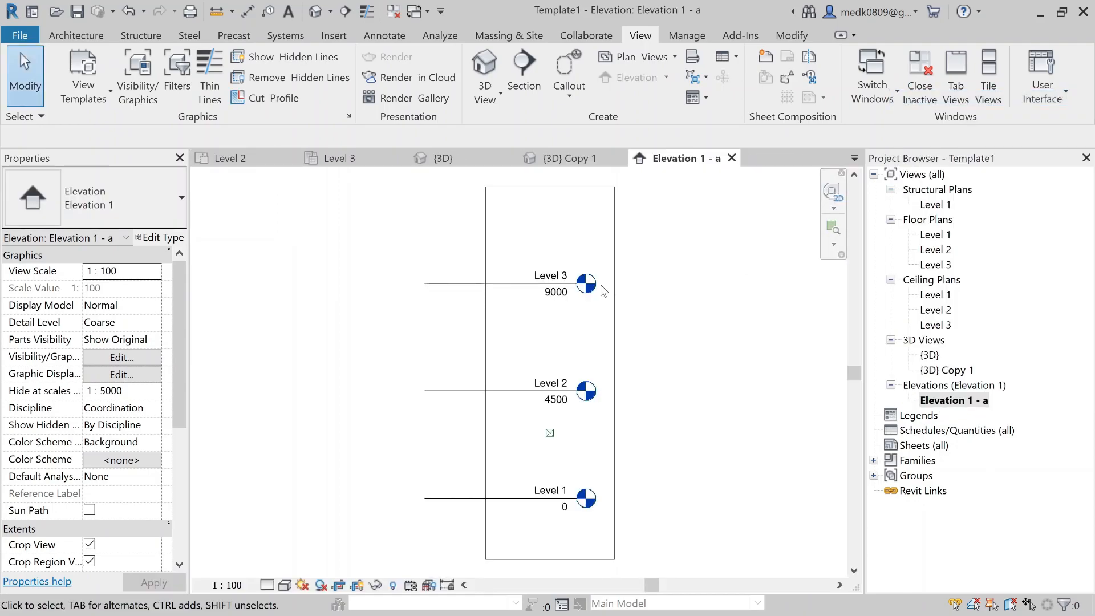
pyautogui.scroll(2, 579, 240)
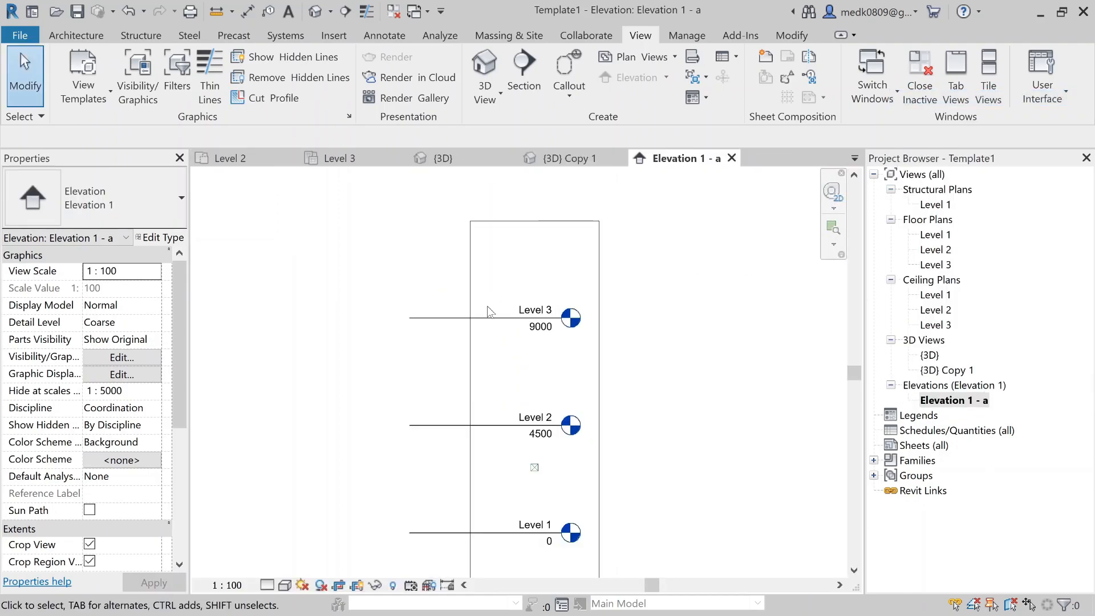
pyautogui.scroll(-3, 590, 288)
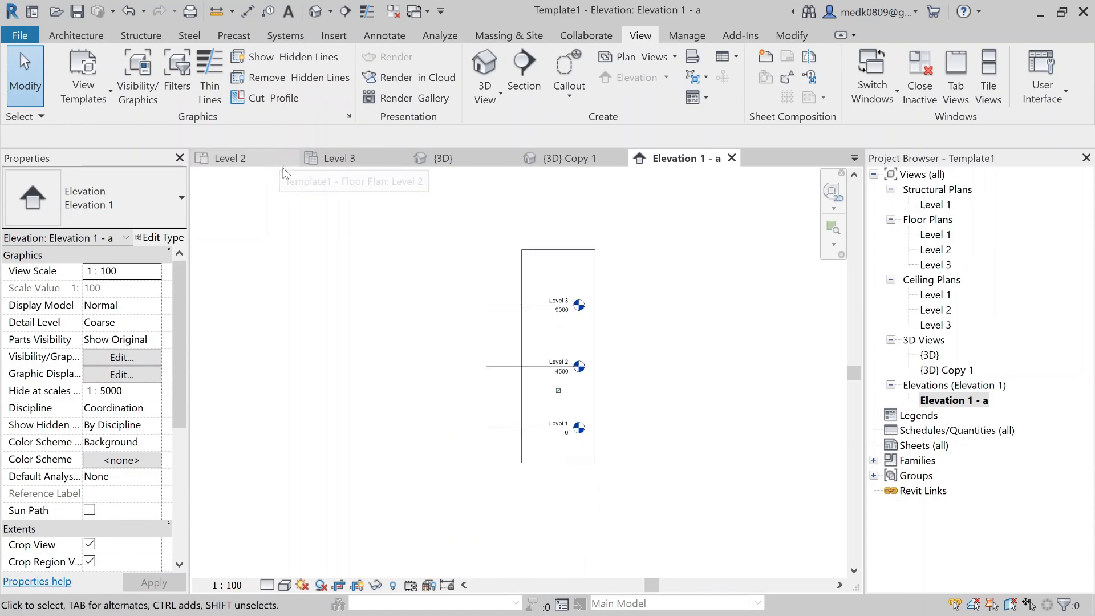
# Step: Place a second Elevation 1 marker below the grey rectangular element on the Level 1 floor plan, pointing up toward it
pyautogui.click(252, 161)
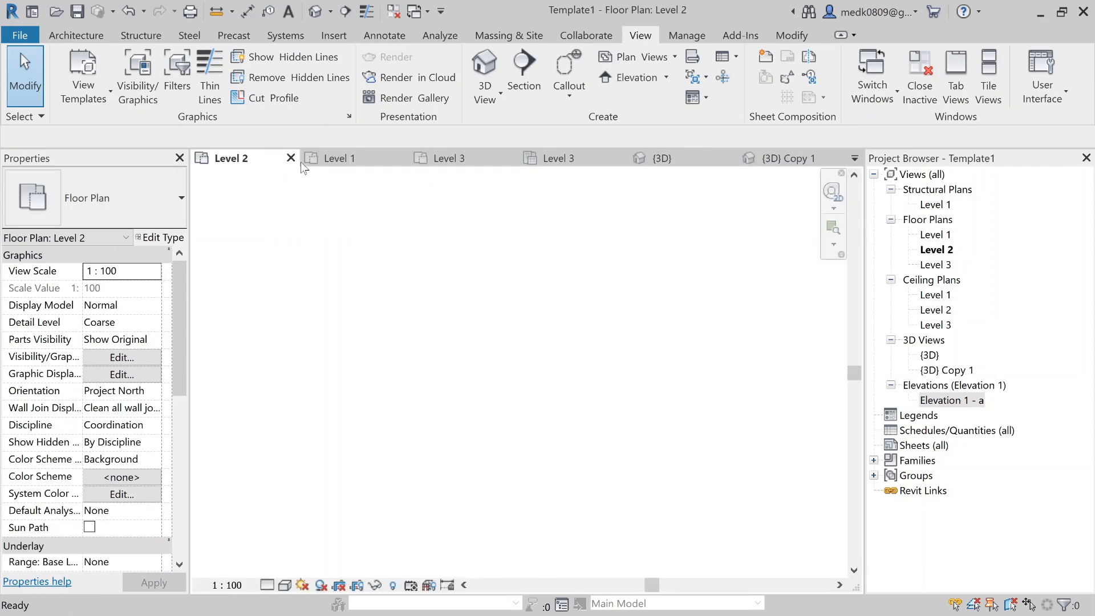
pyautogui.click(322, 159)
pyautogui.scroll(3, 703, 313)
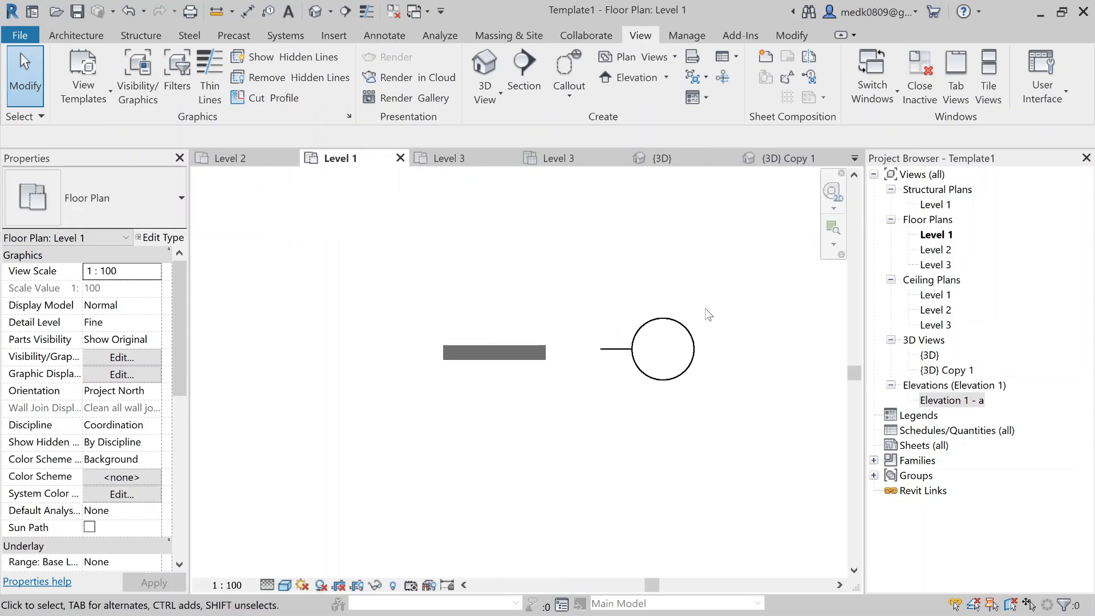
pyautogui.moveTo(573, 384); pyautogui.dragTo(593, 330, button='middle')
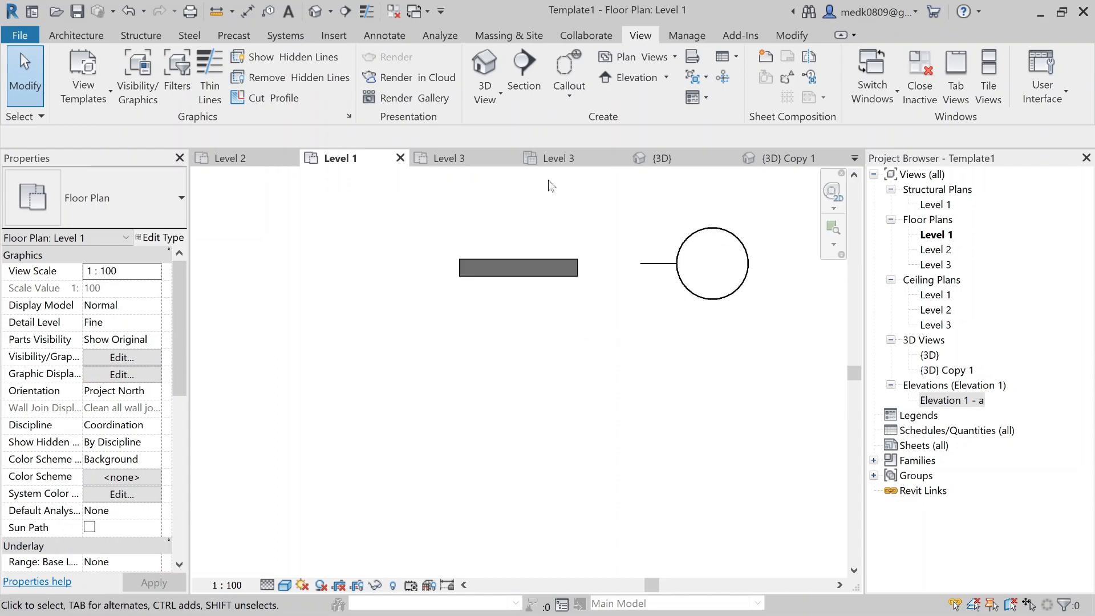
pyautogui.click(637, 75)
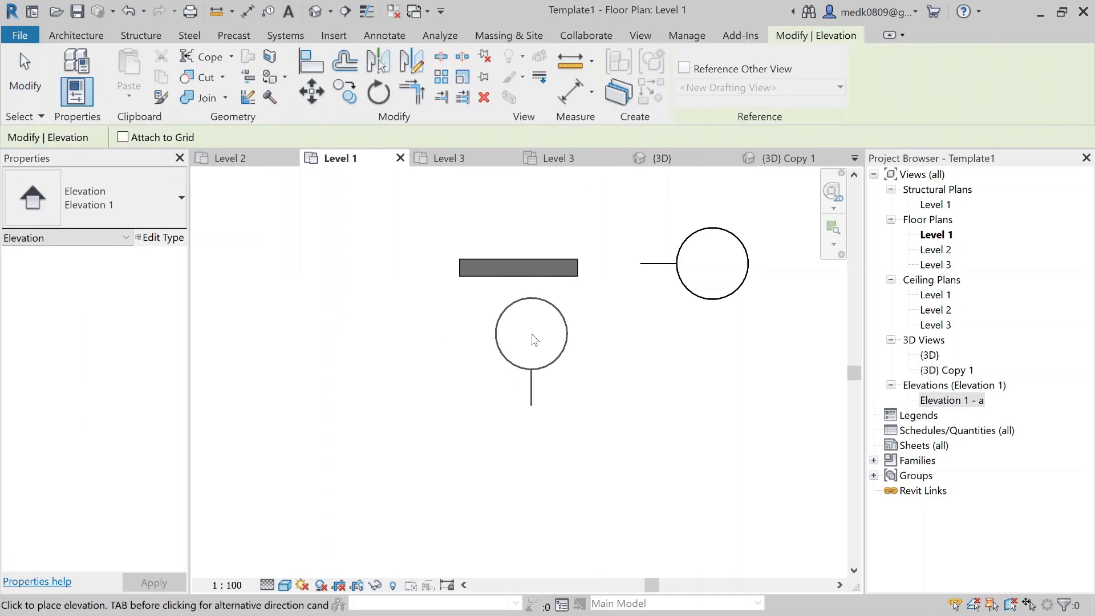
pyautogui.press('Tab')
pyautogui.press('Tab')
pyautogui.press('Tab')
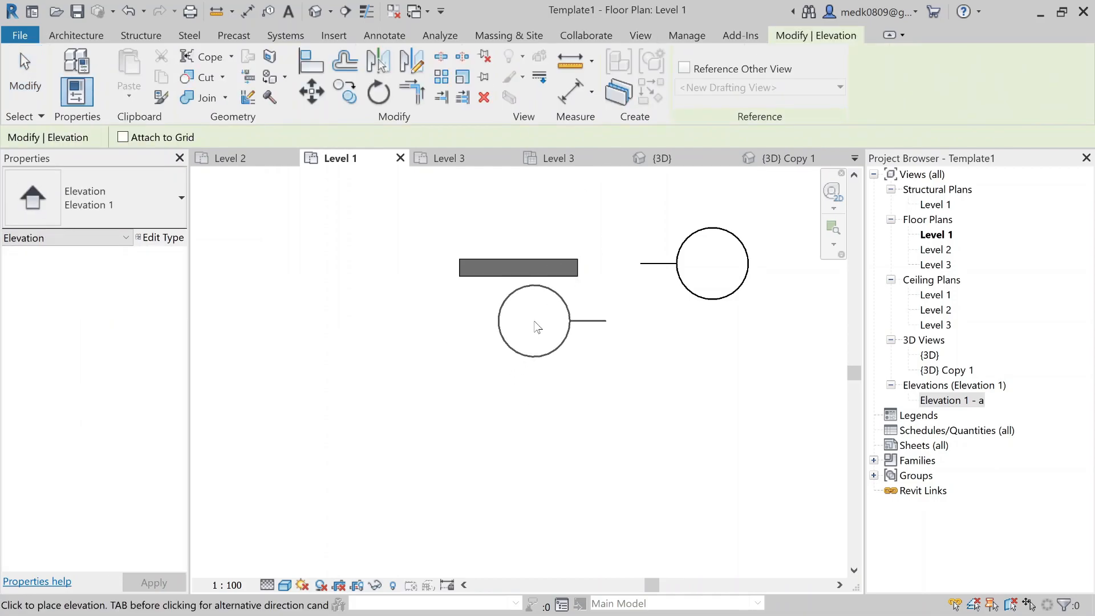
pyautogui.press('Tab')
pyautogui.press('Tab')
pyautogui.press('Tab')
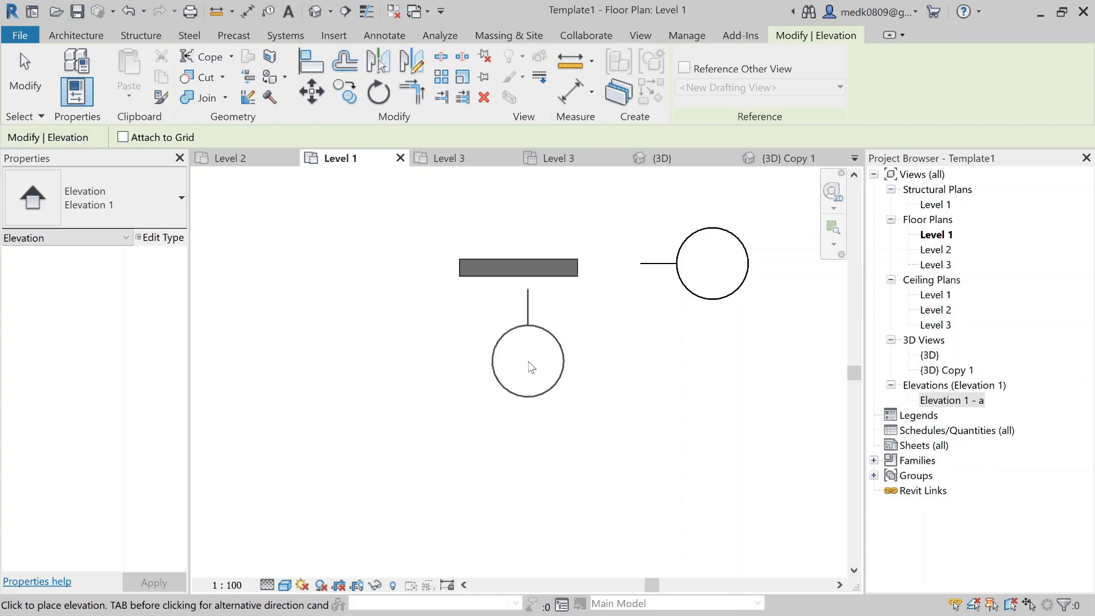
pyautogui.press('Tab')
pyautogui.press('Tab')
pyautogui.press('Tab')
pyautogui.press('Tab')
pyautogui.click(521, 398)
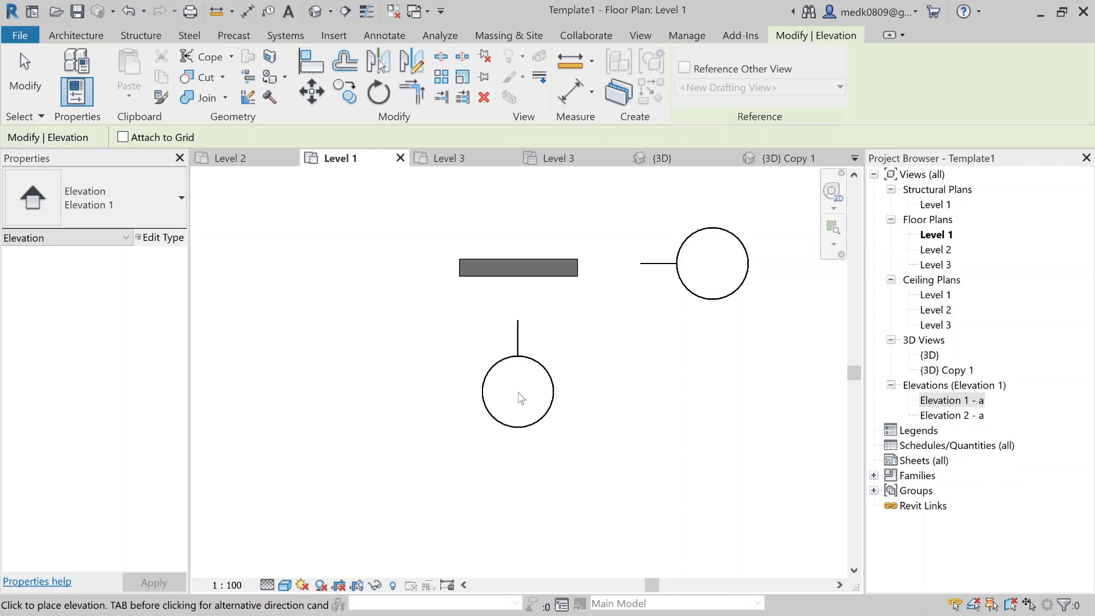
pyautogui.press('Escape')
pyautogui.press('Escape')
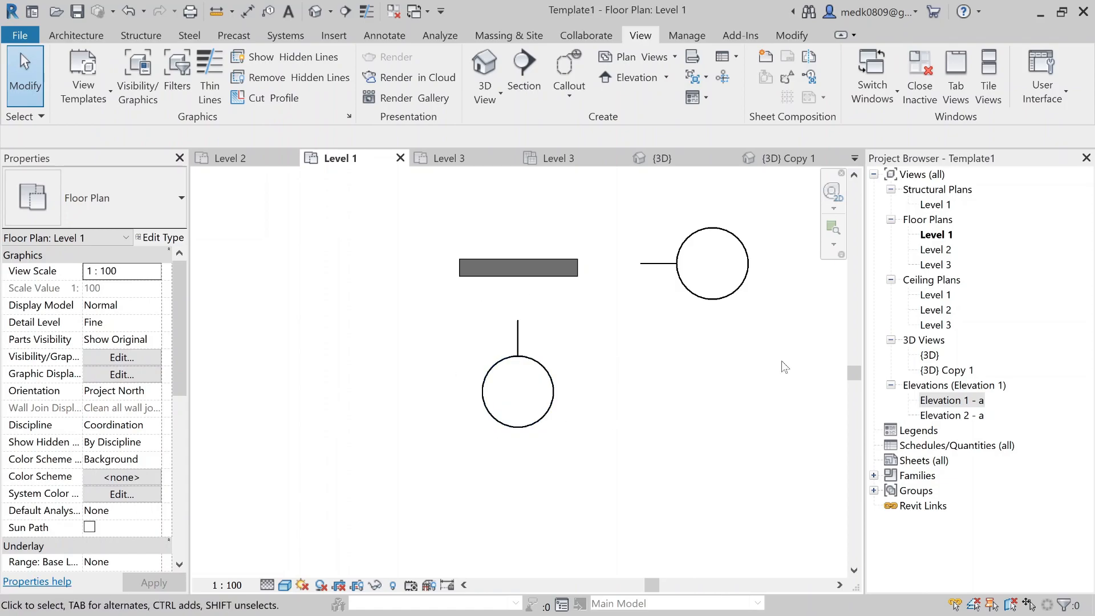
# Step: Open the Elevation 2 - a view and look at the element between Level 1 and Level 2
pyautogui.click(945, 415)
pyautogui.rightClick(945, 418)
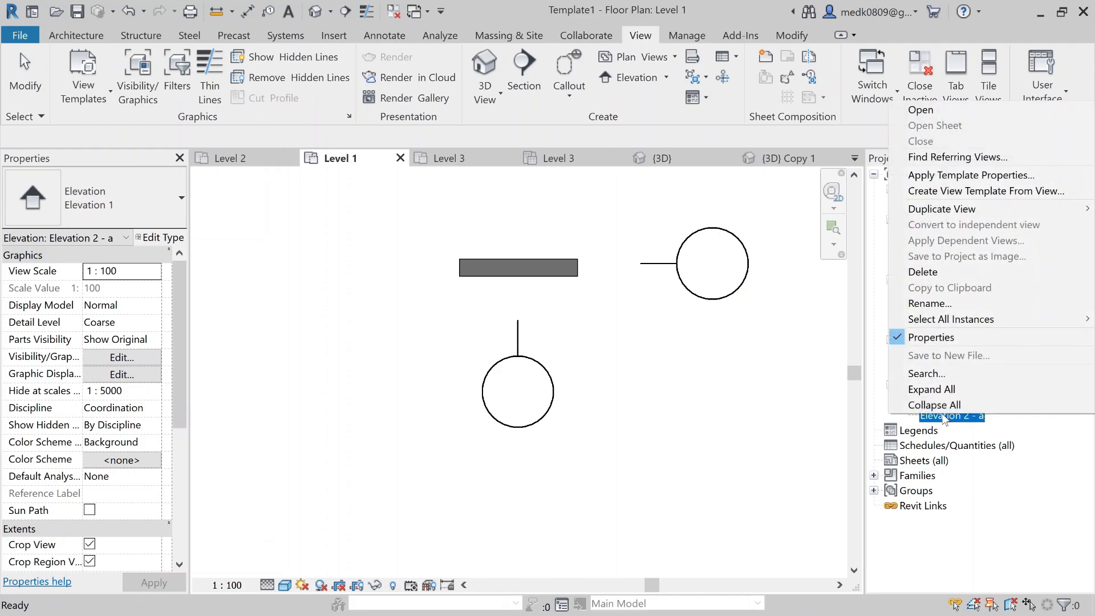
pyautogui.click(930, 111)
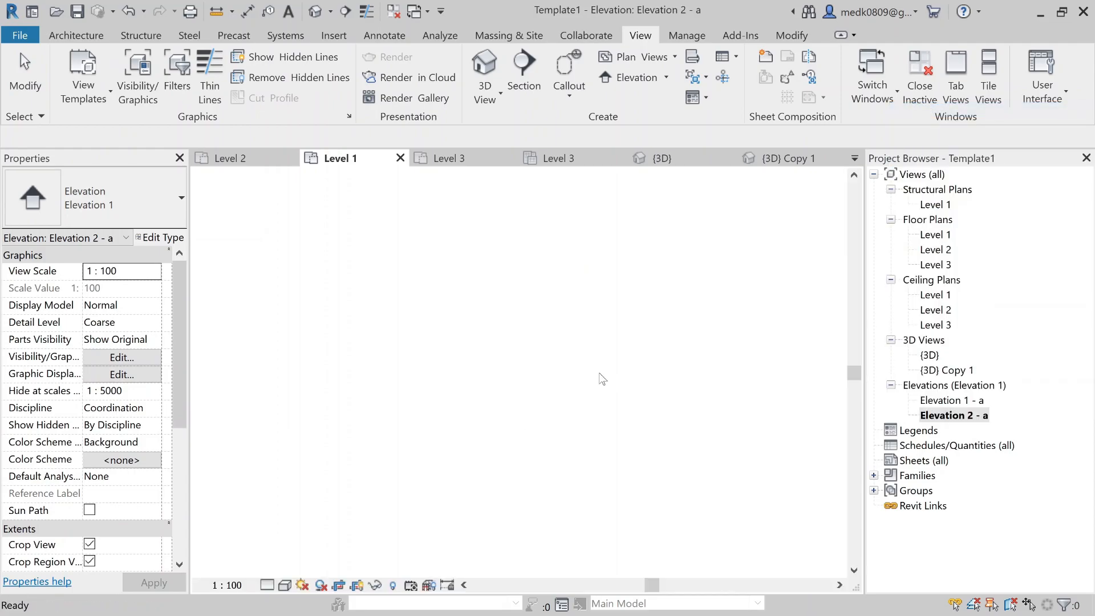
pyautogui.scroll(2, 528, 450)
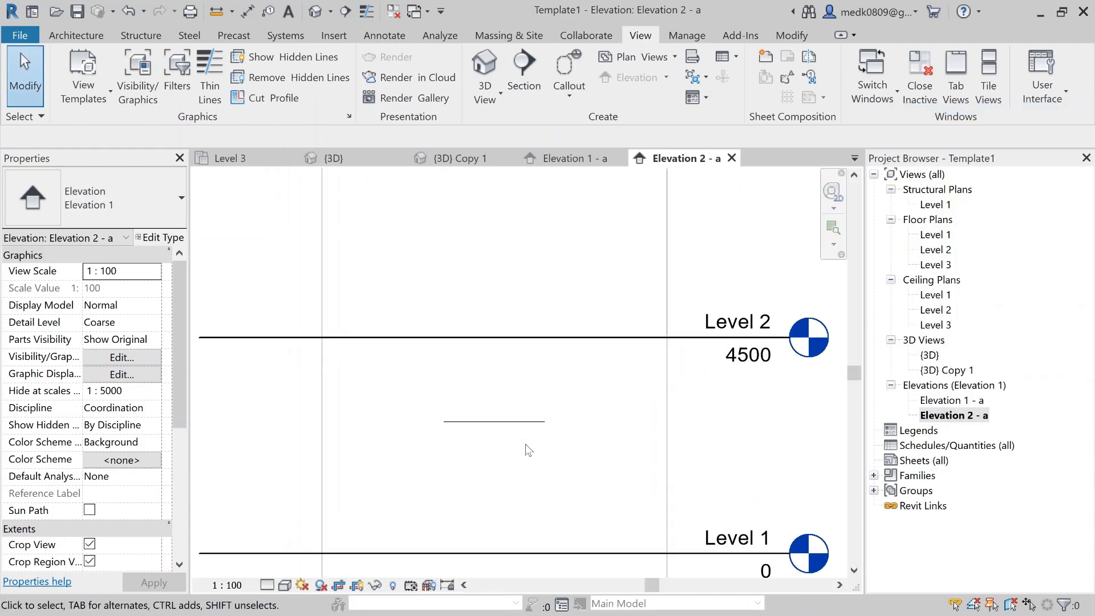
pyautogui.scroll(-4, 528, 450)
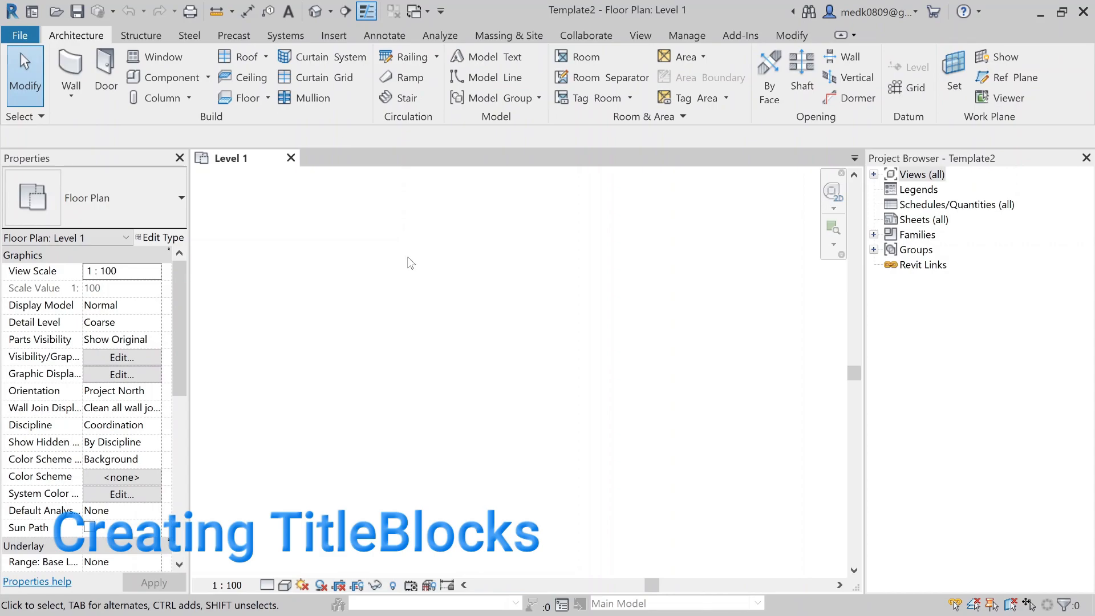
# Step: Open the Titleblock A3 Sheet family file from the Desktop
pyautogui.click(20, 35)
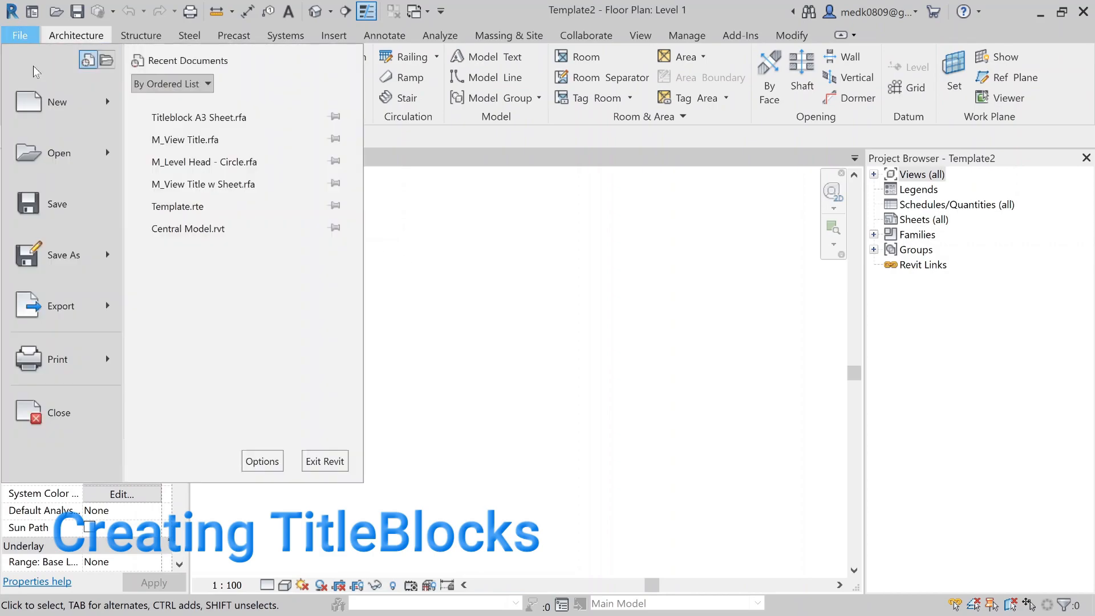
pyautogui.moveTo(115, 157)
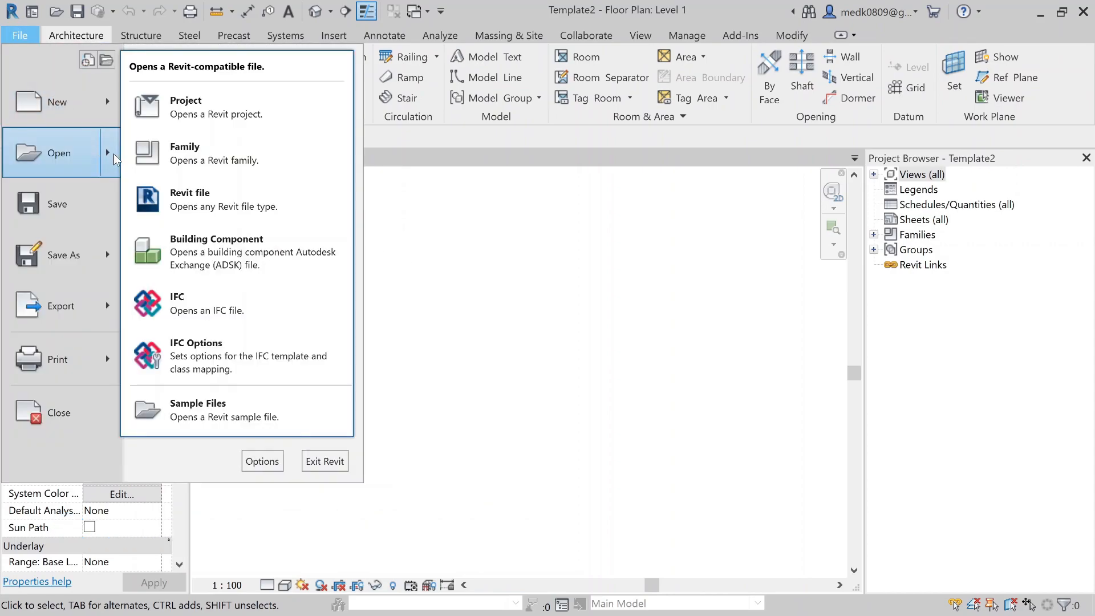
pyautogui.click(165, 153)
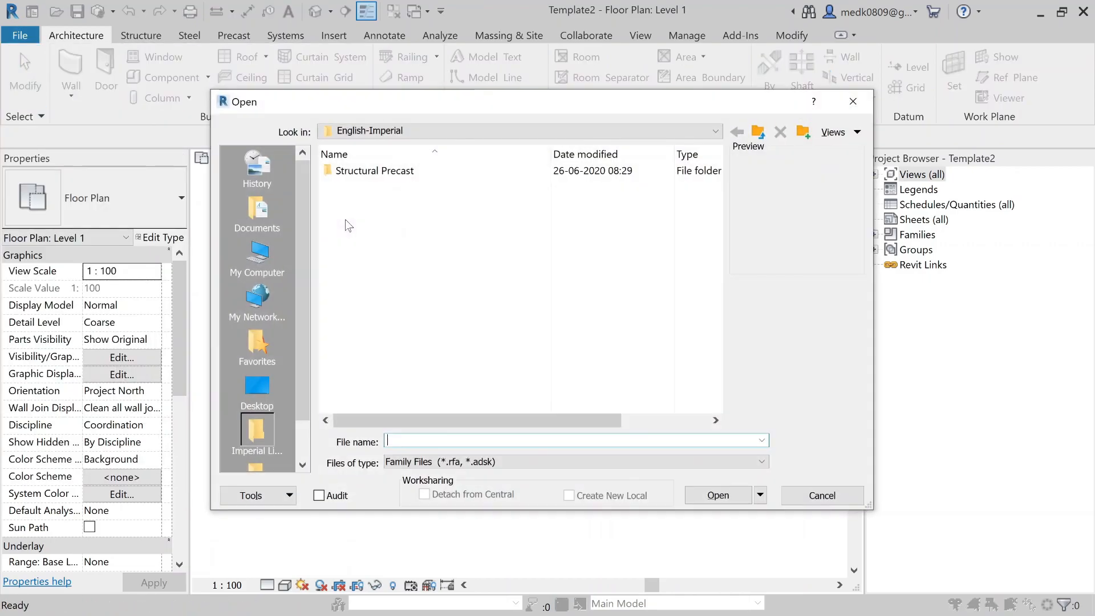
pyautogui.click(257, 391)
pyautogui.click(382, 263)
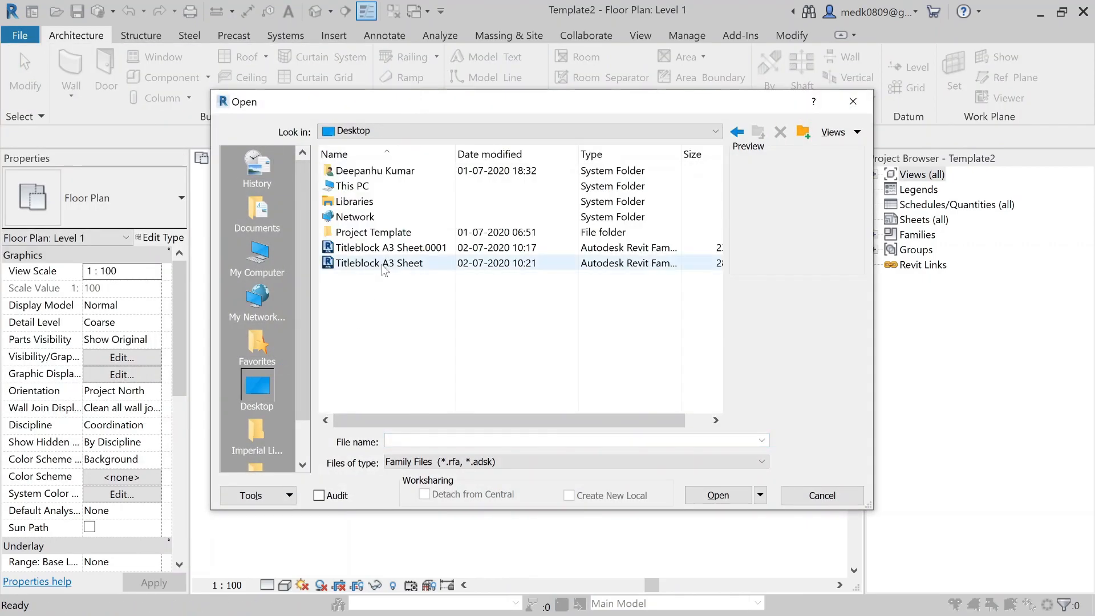
pyautogui.click(698, 496)
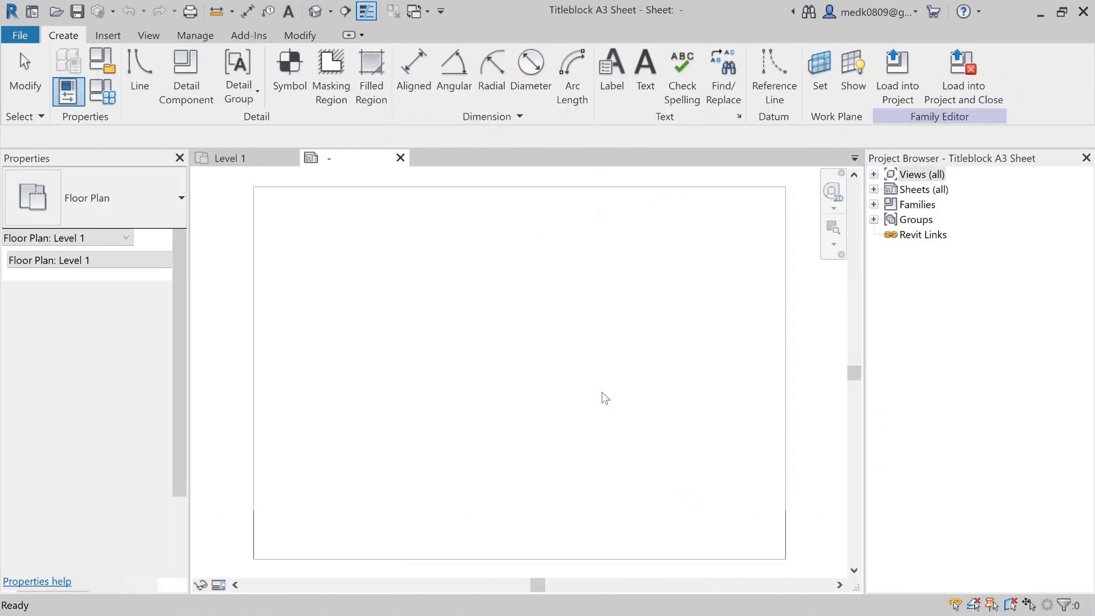
# Step: Draw a horizontal Title Blocks line across the sheet's full width, about 18.5 above its bottom edge
pyautogui.scroll(-2, 538, 339)
pyautogui.moveTo(532, 337); pyautogui.dragTo(515, 324, button='middle')
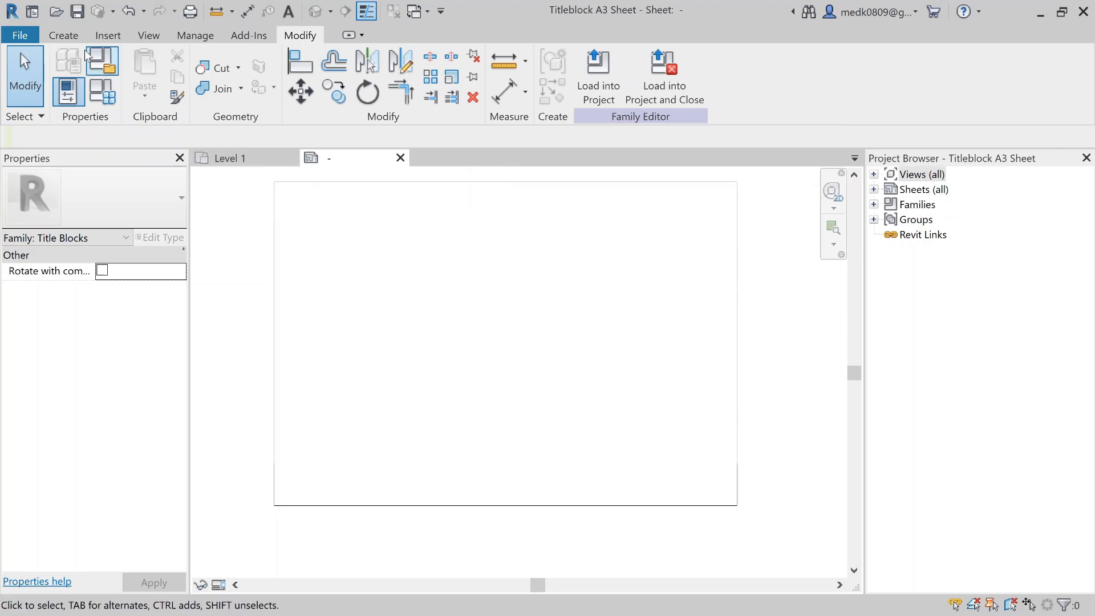
pyautogui.click(64, 35)
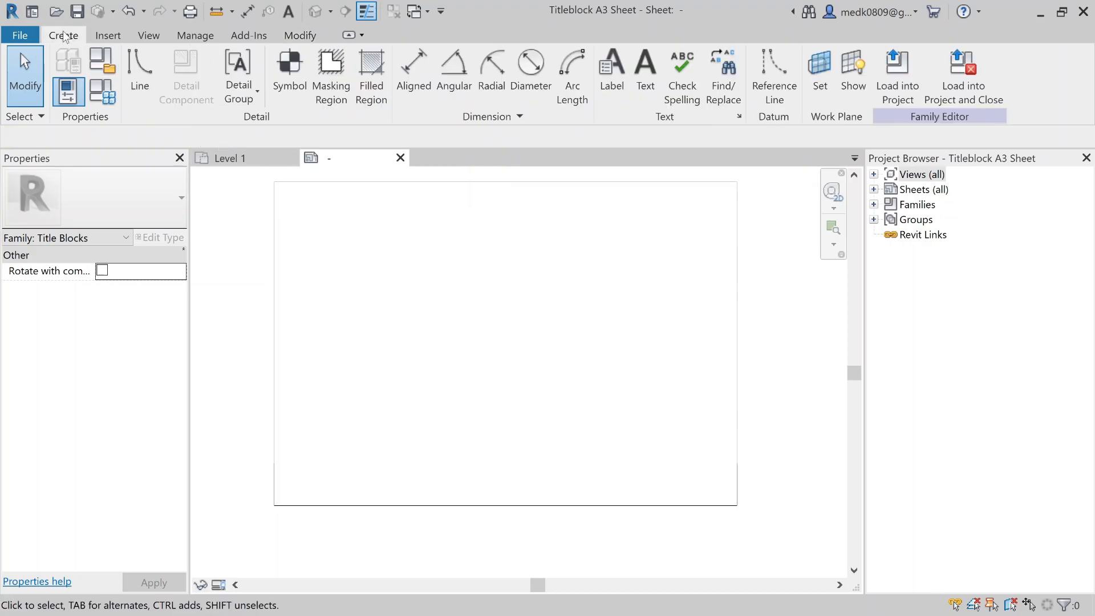
pyautogui.click(143, 73)
pyautogui.scroll(2, 337, 411)
pyautogui.moveTo(333, 428); pyautogui.dragTo(303, 332, button='middle')
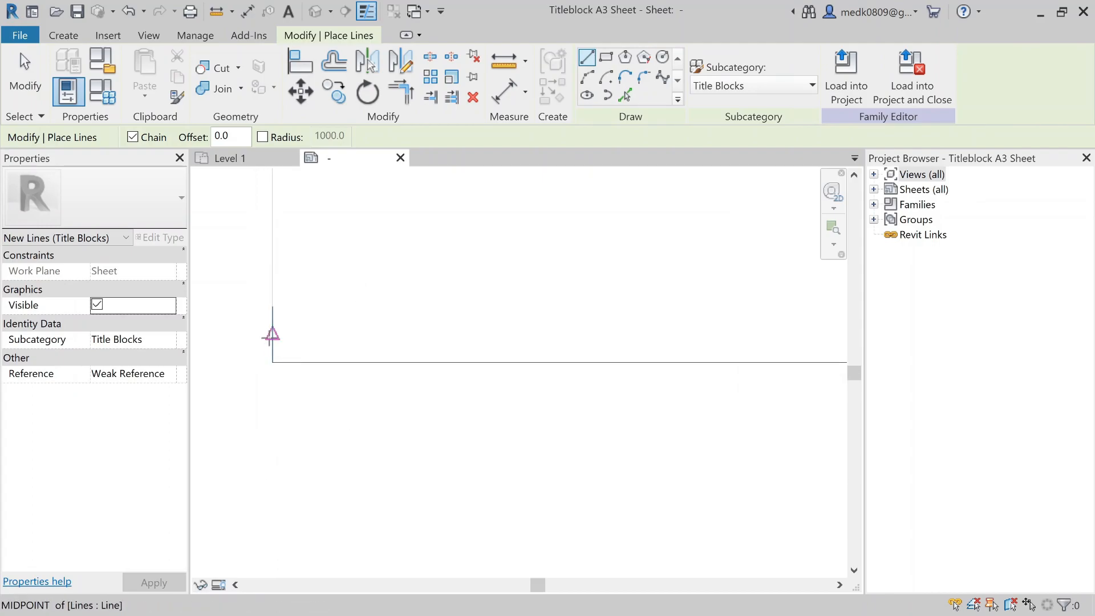
pyautogui.click(272, 335)
pyautogui.scroll(-2, 272, 336)
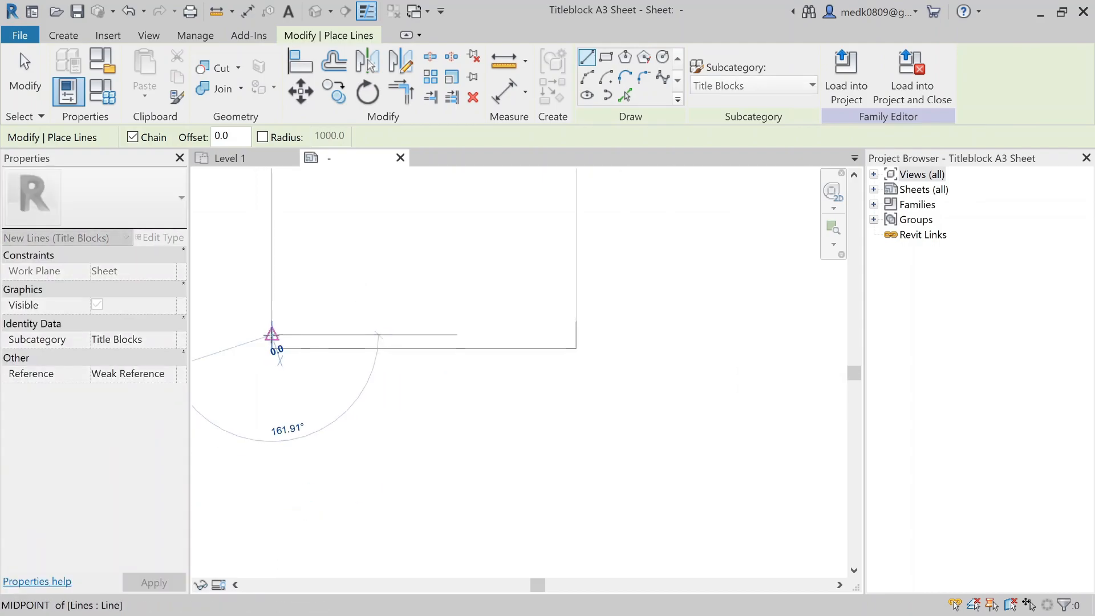
pyautogui.click(576, 335)
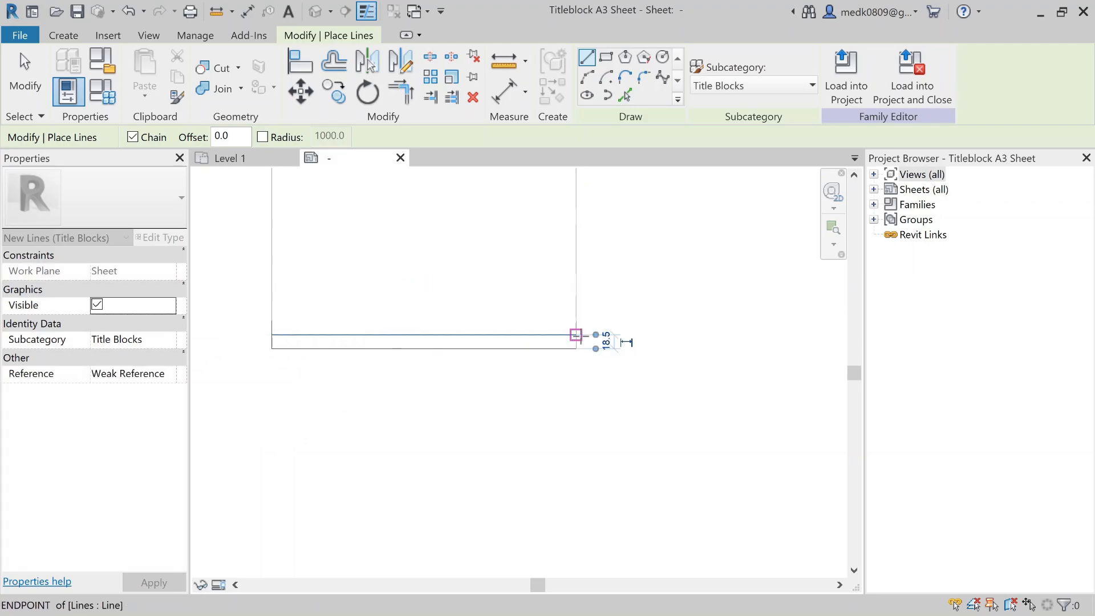
pyautogui.press('Escape')
pyautogui.press('Escape')
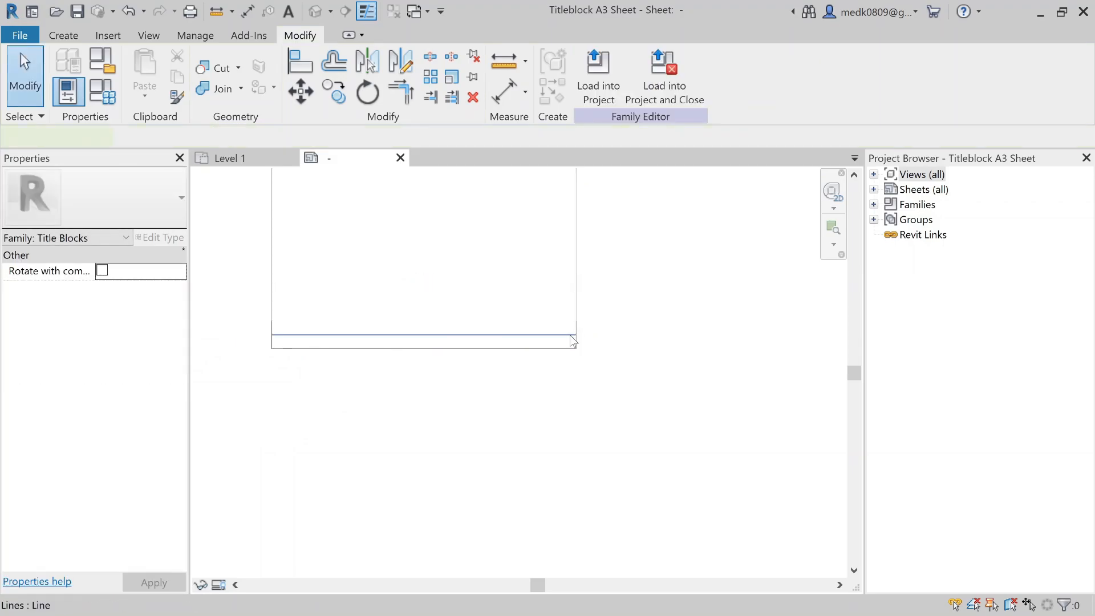
# Step: Set the new horizontal line's distance from the sheet's bottom edge to 10
pyautogui.click(573, 339)
pyautogui.scroll(4, 591, 341)
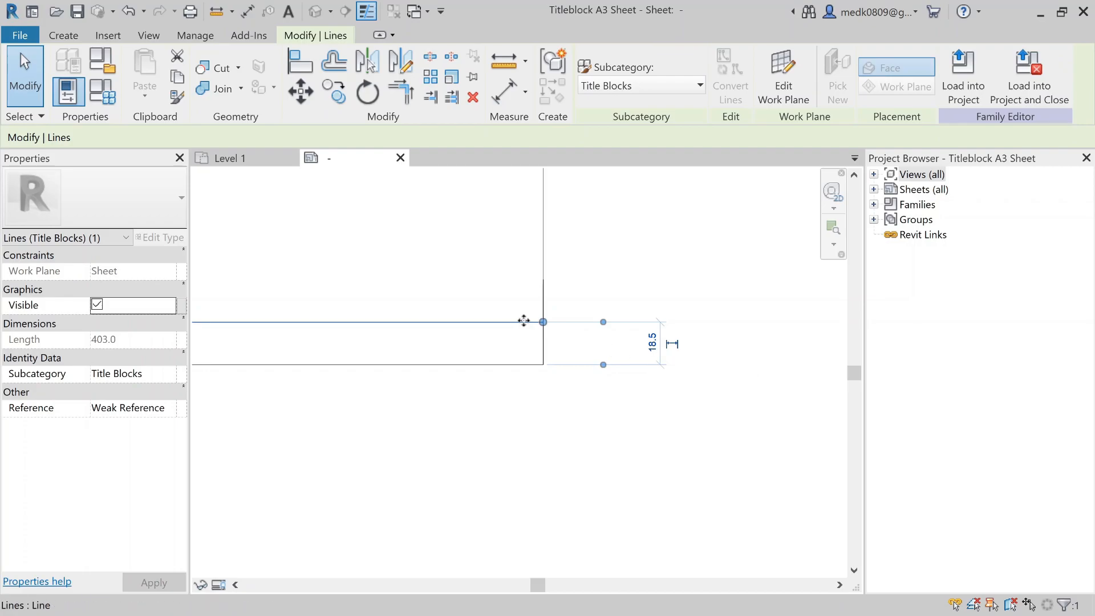
pyautogui.click(652, 340)
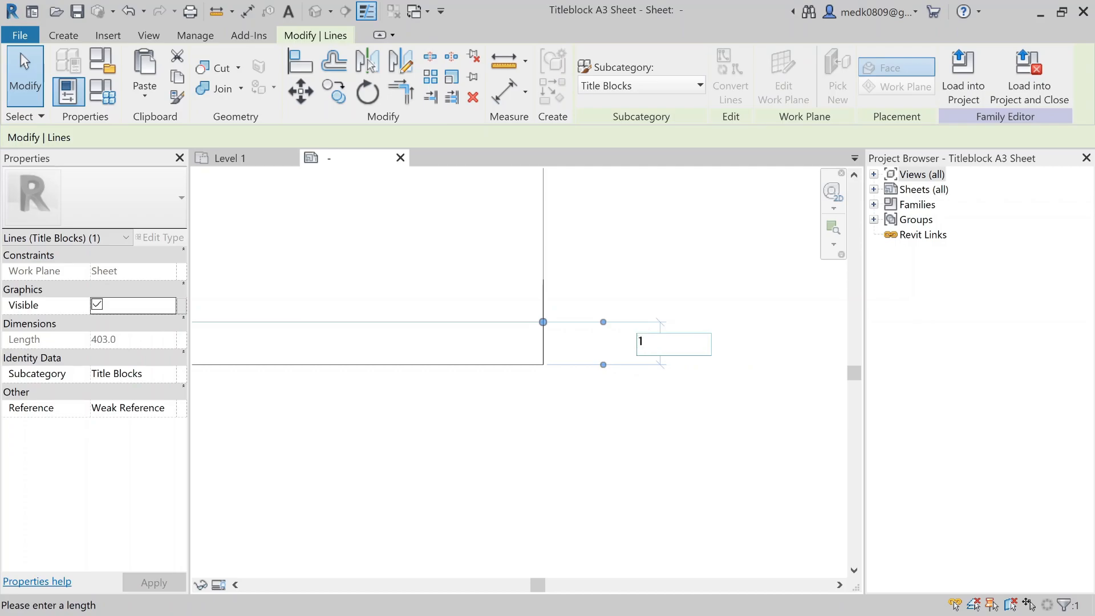
pyautogui.write('10')
pyautogui.press('Return')
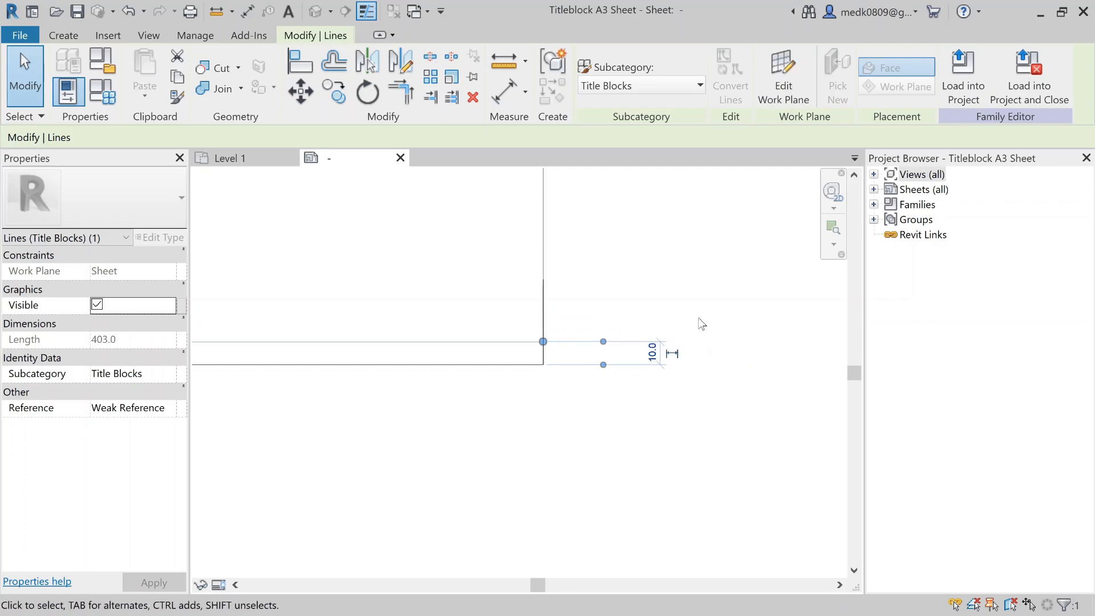
# Step: Copy the horizontal line vertically upward by 10 from its left endpoint
pyautogui.click(701, 322)
pyautogui.scroll(-2, 701, 321)
pyautogui.moveTo(268, 296); pyautogui.dragTo(450, 325, button='middle')
pyautogui.scroll(2, 445, 336)
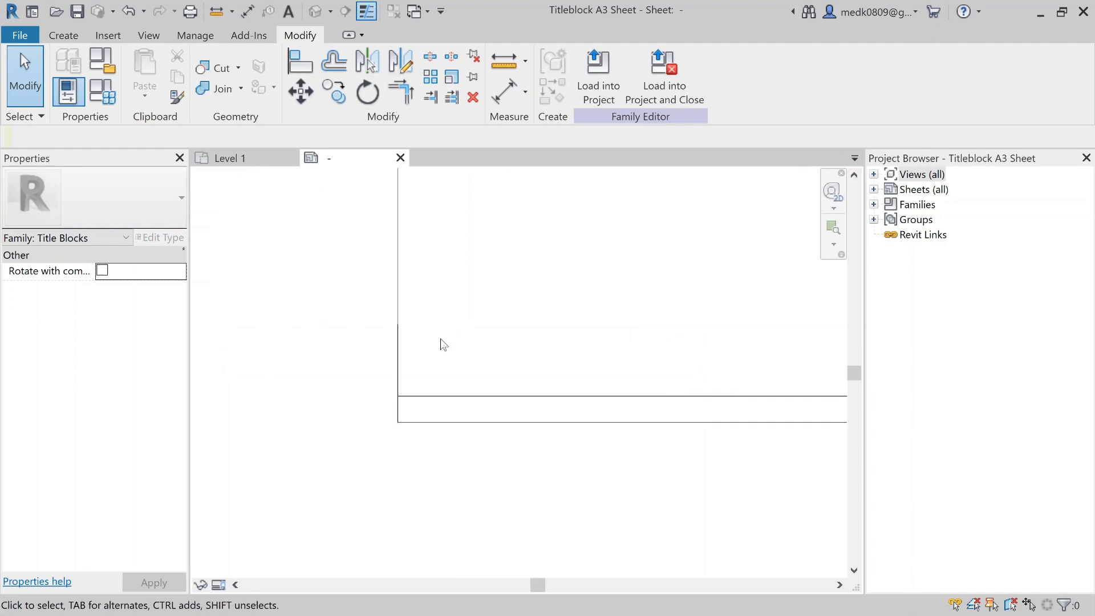
pyautogui.click(411, 396)
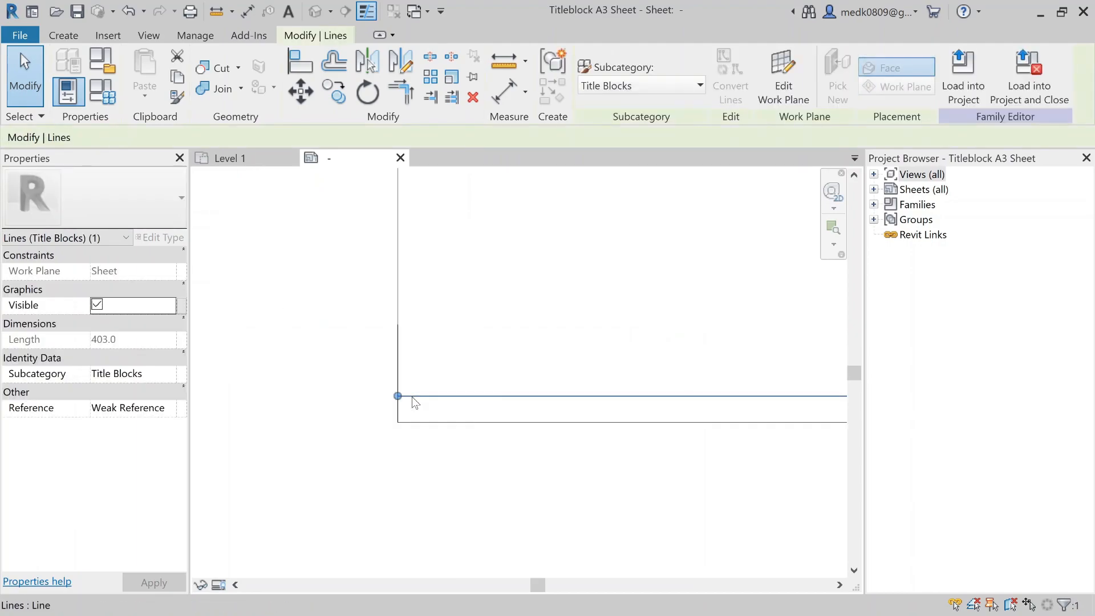
pyautogui.click(335, 97)
pyautogui.scroll(2, 413, 367)
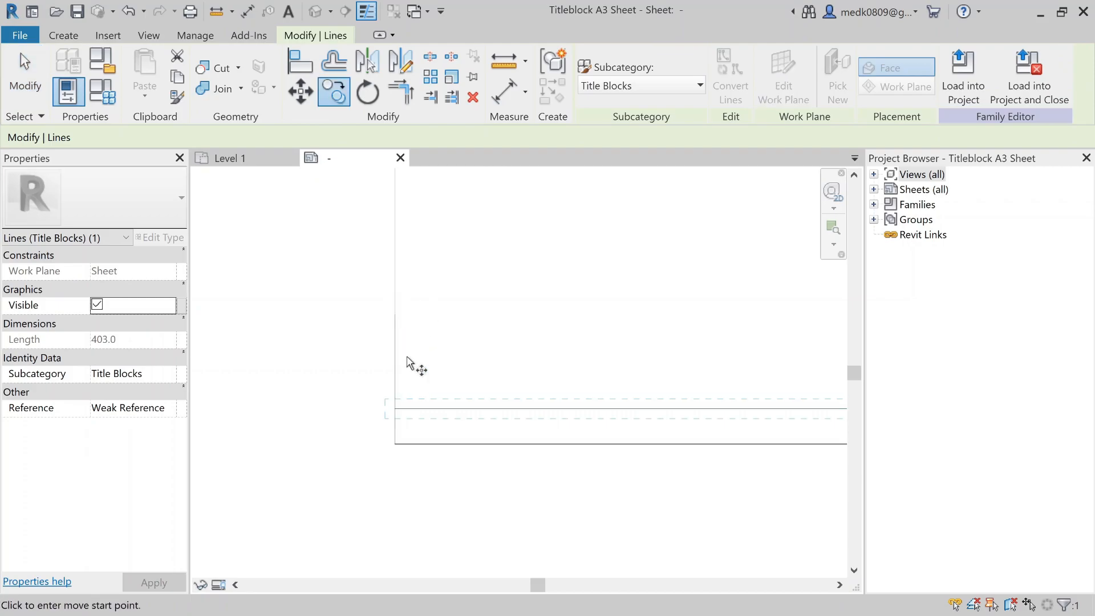
pyautogui.click(392, 425)
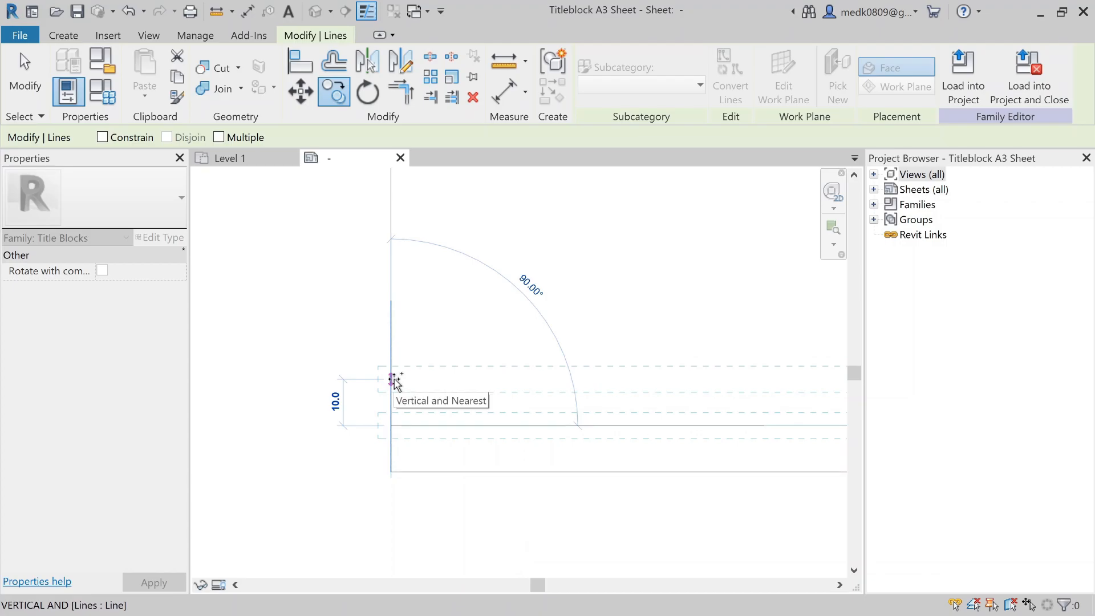
pyautogui.click(394, 379)
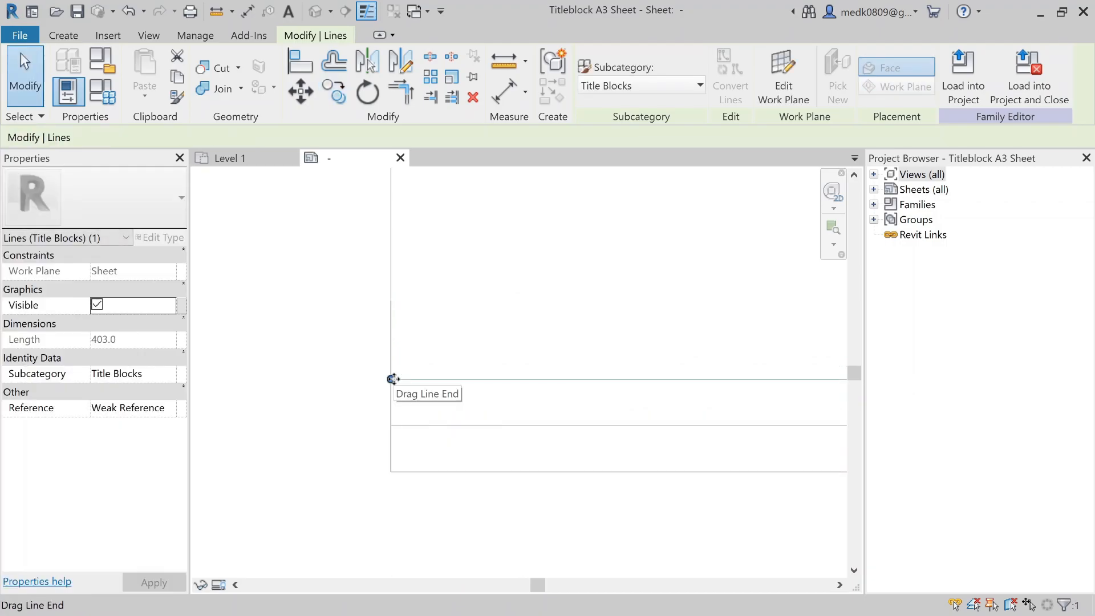
# Step: Make two more constrained copies of the upper horizontal line, each spaced 10 above the previous one
pyautogui.click(337, 97)
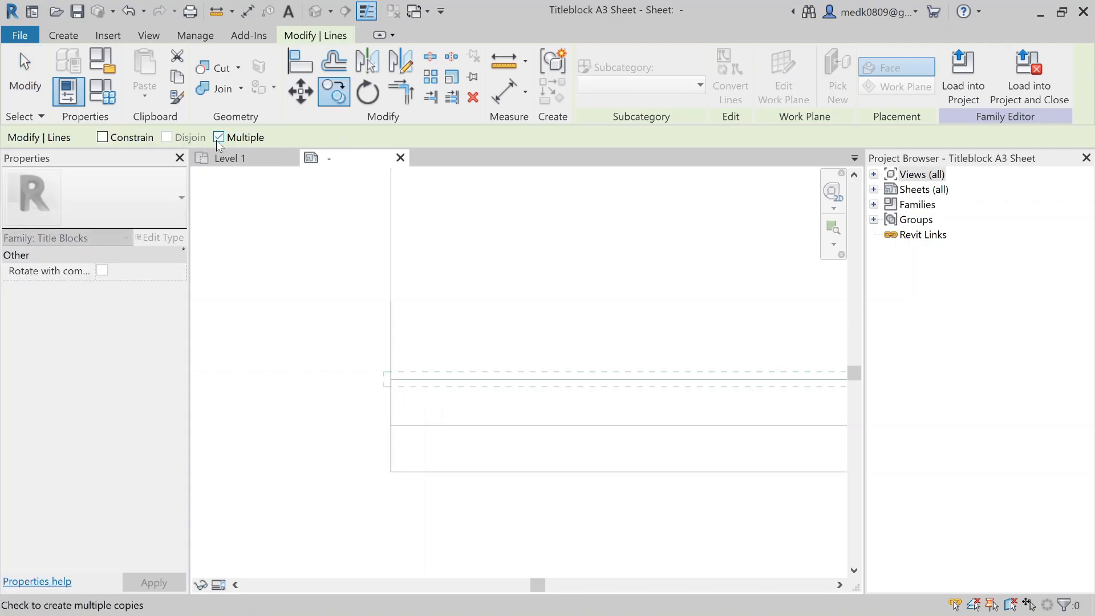
pyautogui.click(102, 137)
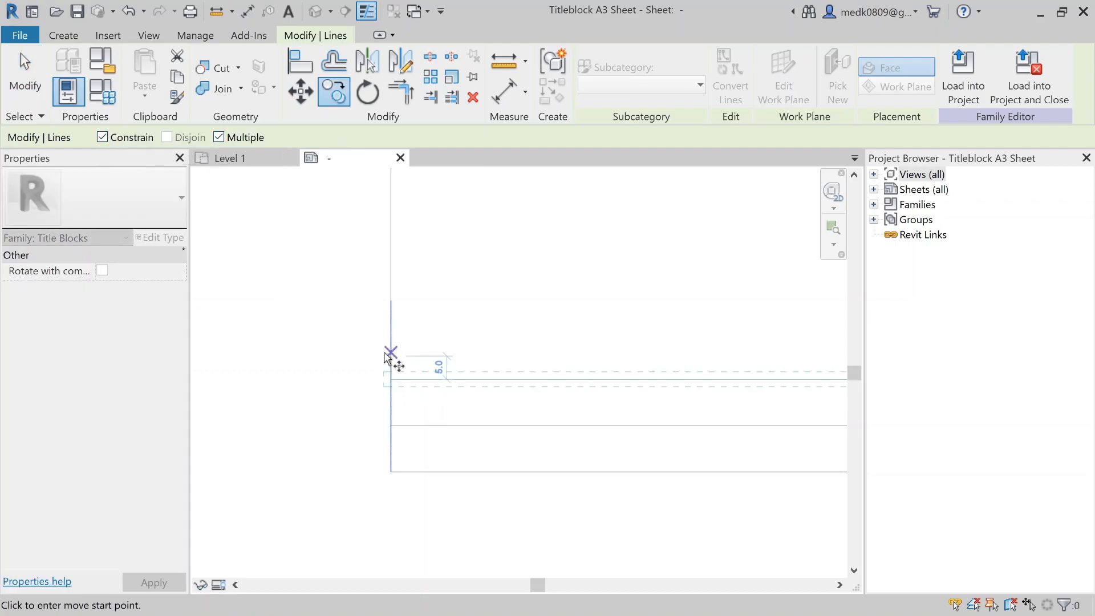
pyautogui.click(392, 379)
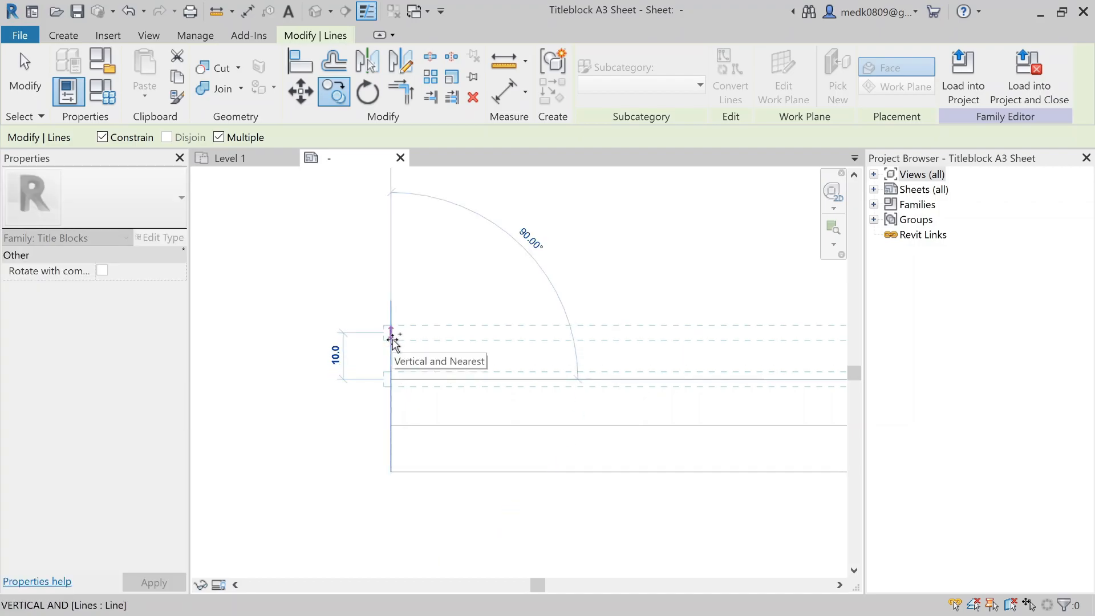
pyautogui.click(392, 337)
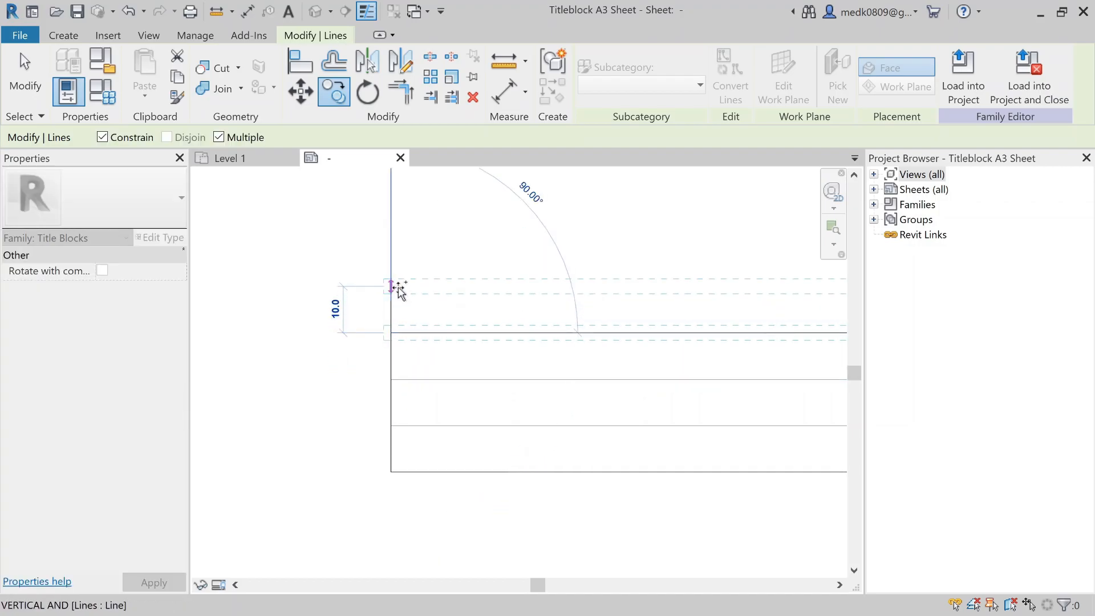
pyautogui.click(392, 287)
pyautogui.press('Escape')
pyautogui.press('Escape')
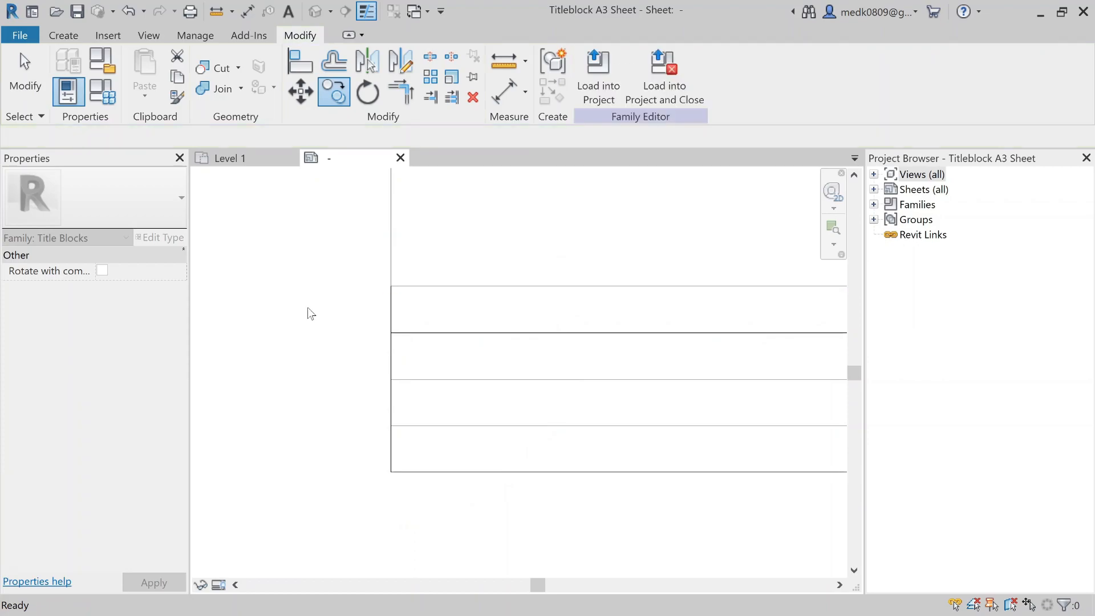
# Step: Draw a vertical Title Blocks line near the sheet's right edge, from its top edge down to the uppermost copied horizontal line
pyautogui.scroll(-1, 311, 313)
pyautogui.scroll(-2, 311, 314)
pyautogui.scroll(1, 311, 313)
pyautogui.moveTo(311, 313); pyautogui.dragTo(333, 375, button='middle')
pyautogui.scroll(-1, 335, 377)
pyautogui.scroll(-1, 335, 376)
pyautogui.scroll(1, 673, 258)
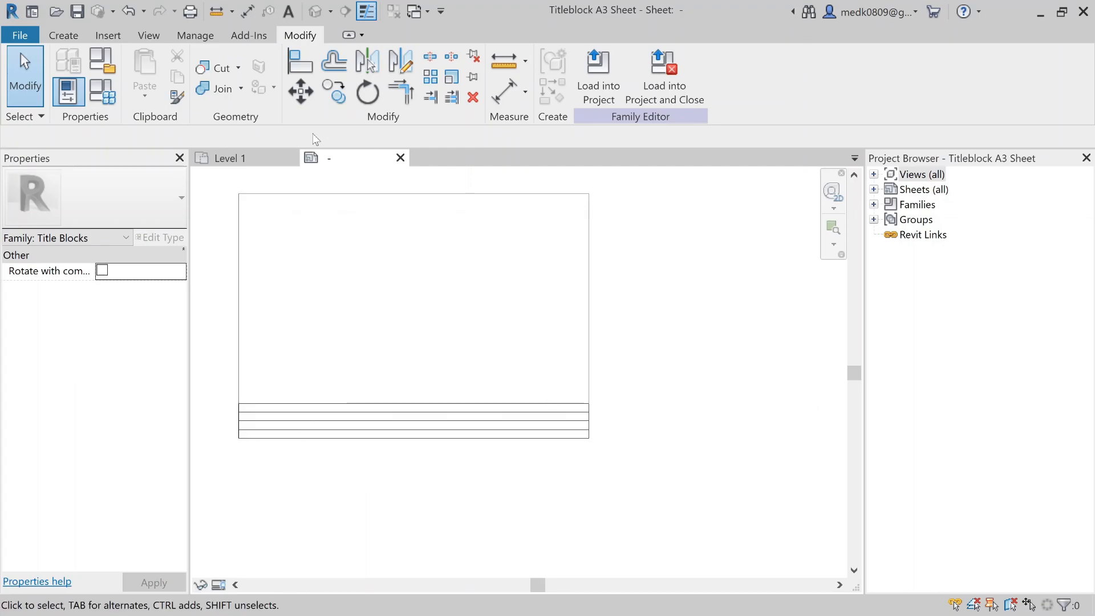
pyautogui.click(63, 40)
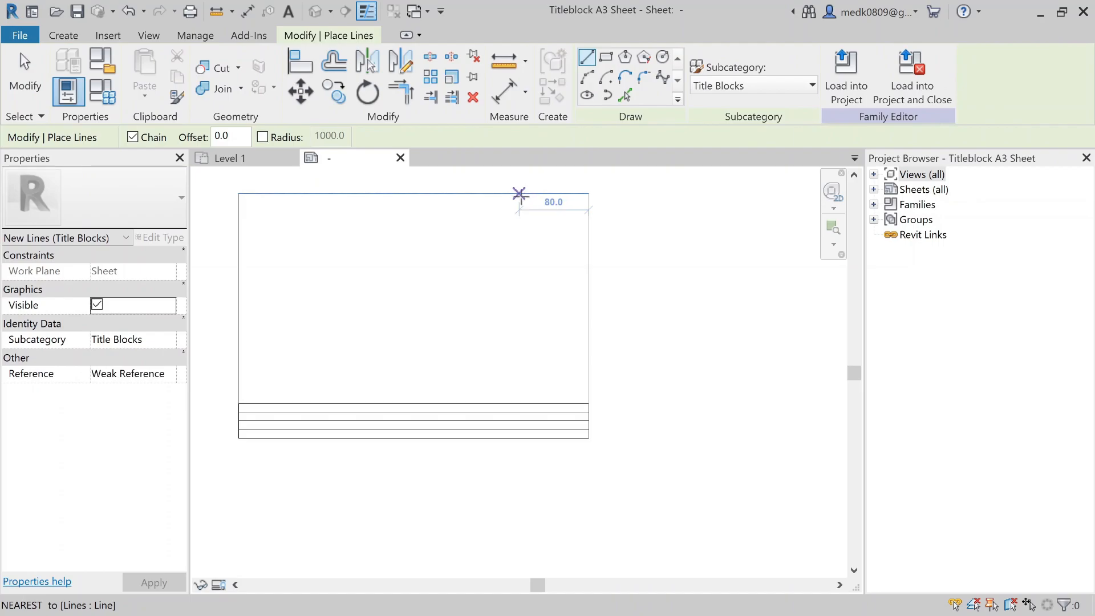
pyautogui.click(524, 194)
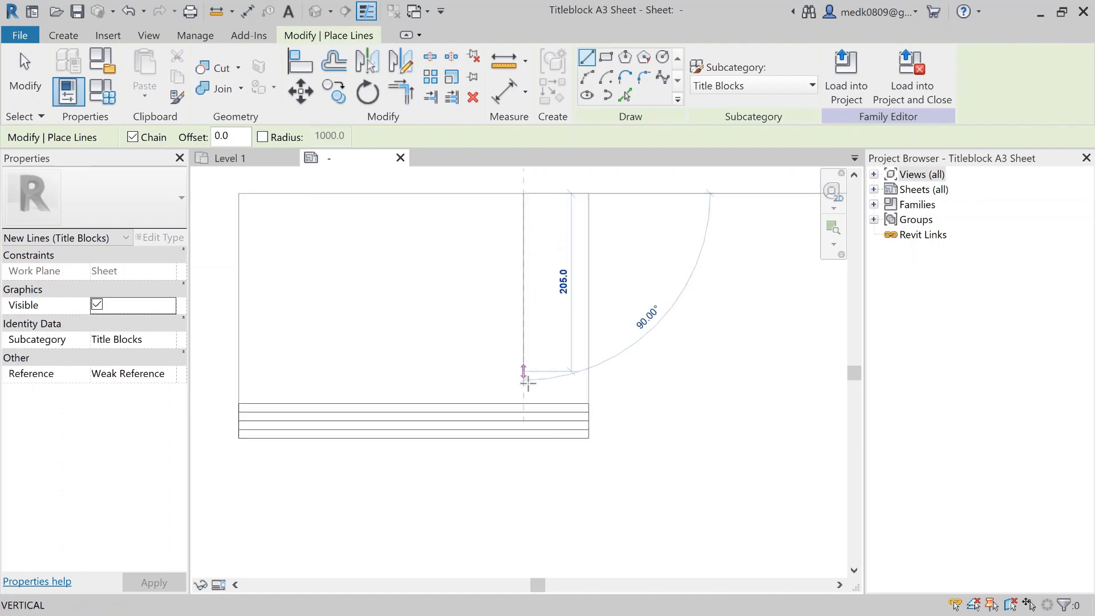
pyautogui.click(524, 403)
pyautogui.press('Escape')
pyautogui.press('Escape')
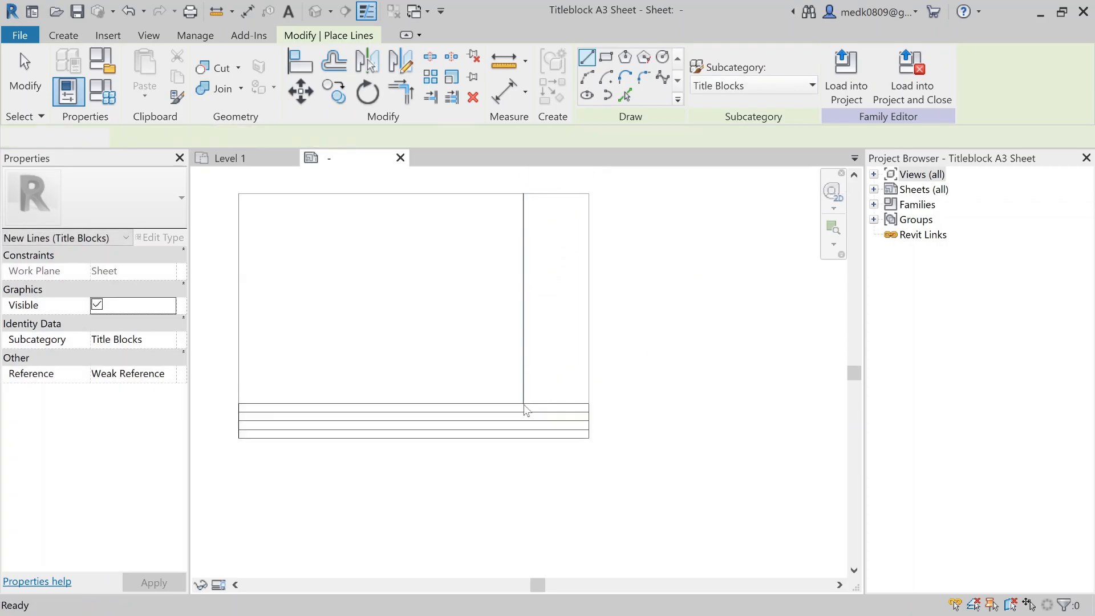
# Step: Draw a horizontal line across the narrow right-hand column, about 65 below the sheet's top edge
pyautogui.scroll(1, 502, 266)
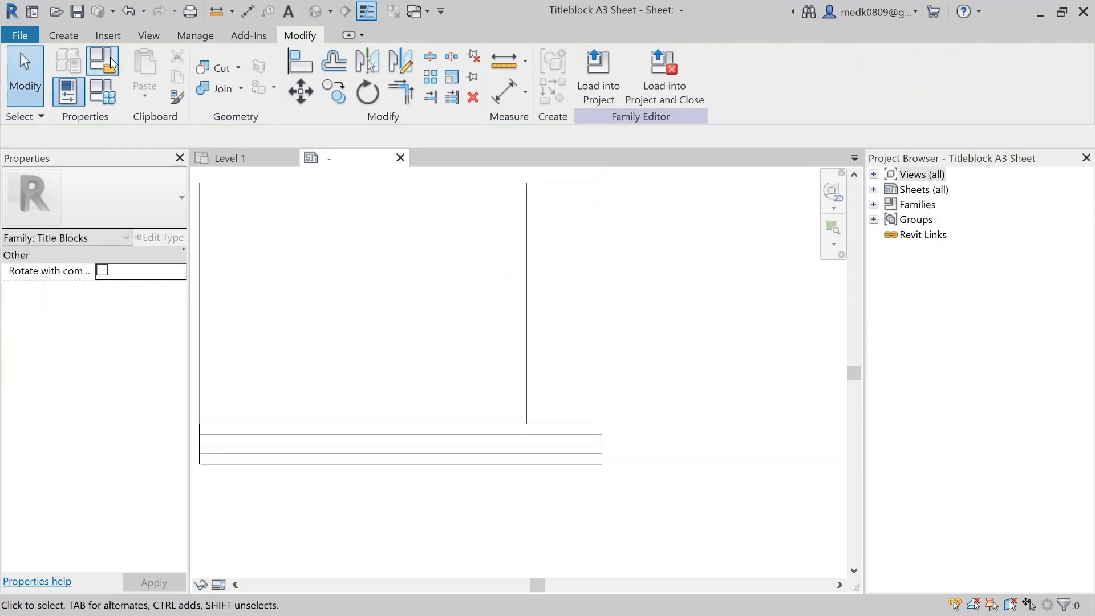
pyautogui.click(77, 33)
pyautogui.click(140, 74)
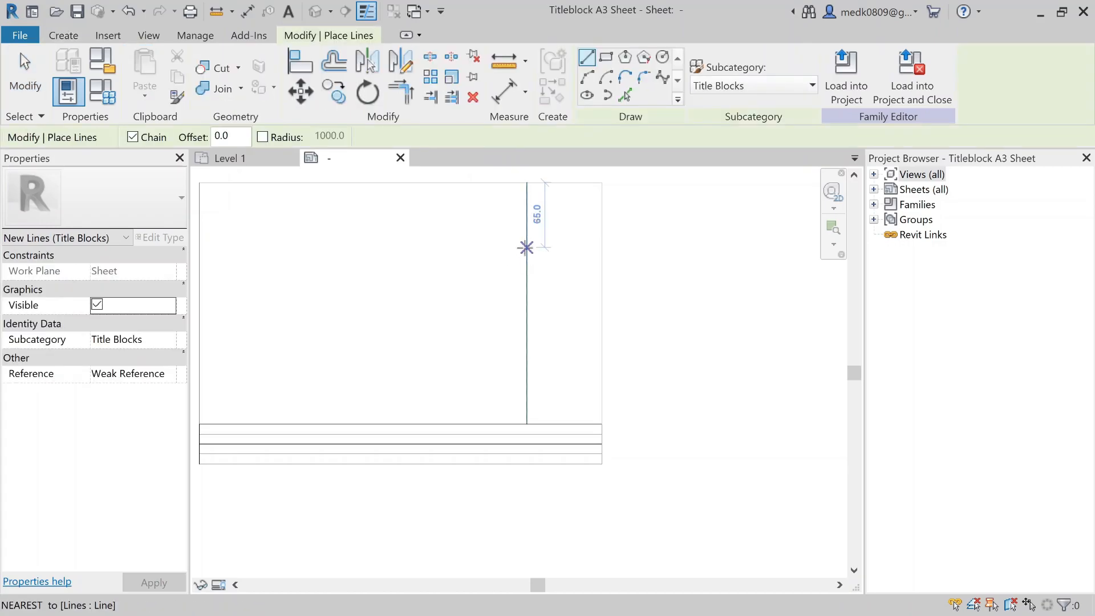
pyautogui.click(525, 245)
pyautogui.click(600, 246)
pyautogui.press('Escape')
pyautogui.press('Escape')
# Step: Draw a vertical divider through the bottom rows at the sheet's mid-width, from the uppermost row line to the bottom edge
pyautogui.scroll(-2, 563, 247)
pyautogui.moveTo(554, 248); pyautogui.dragTo(657, 292, button='middle')
pyautogui.scroll(2, 650, 289)
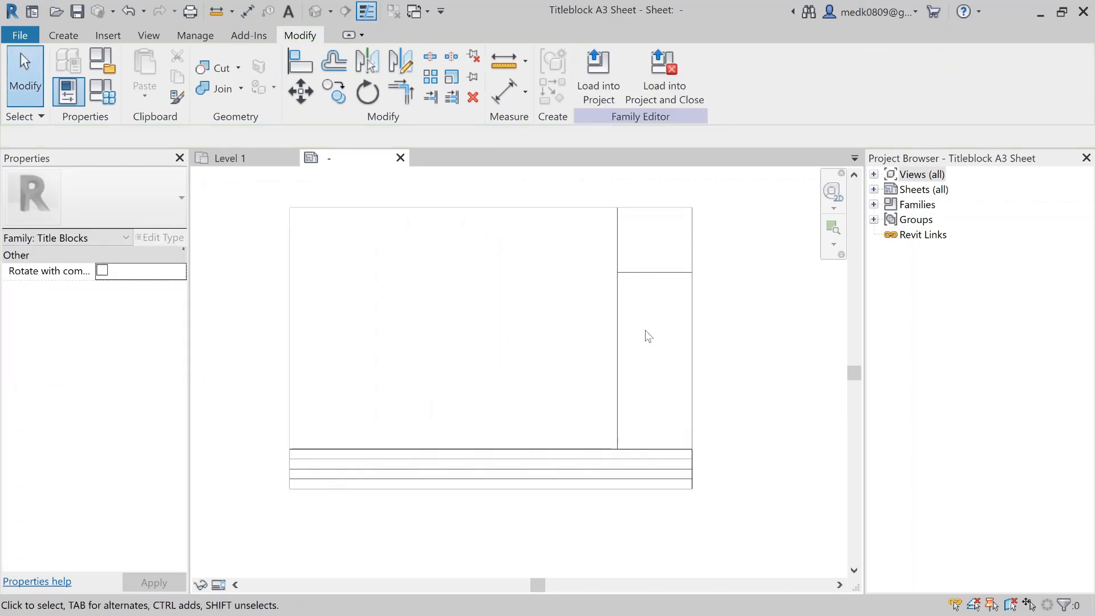
pyautogui.moveTo(644, 347); pyautogui.dragTo(696, 308, button='middle')
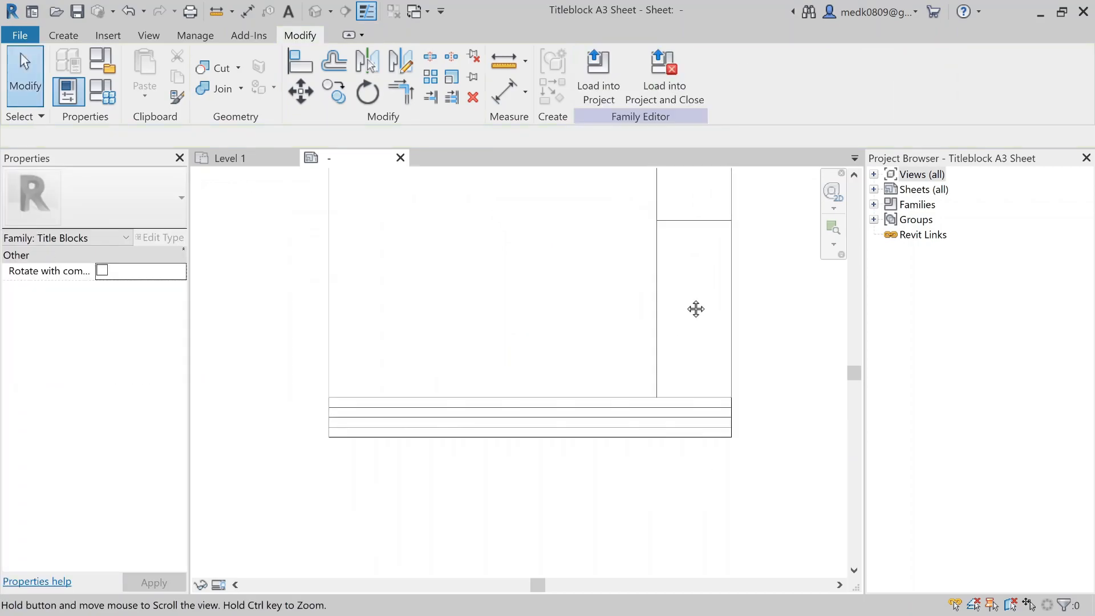
pyautogui.scroll(3, 418, 414)
pyautogui.moveTo(401, 360); pyautogui.dragTo(419, 315, button='middle')
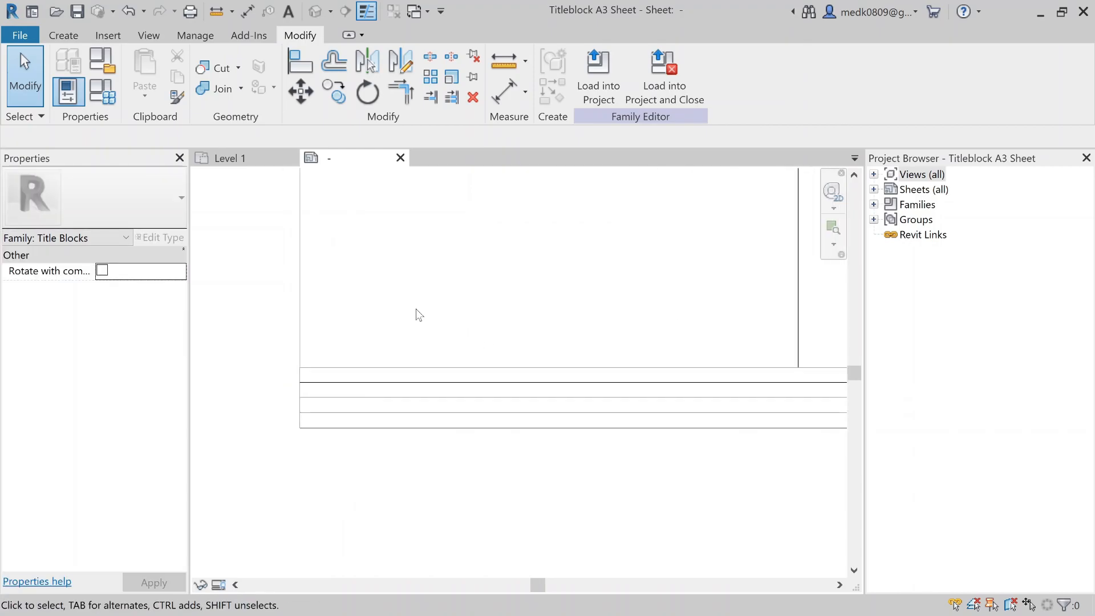
pyautogui.click(76, 32)
pyautogui.click(139, 83)
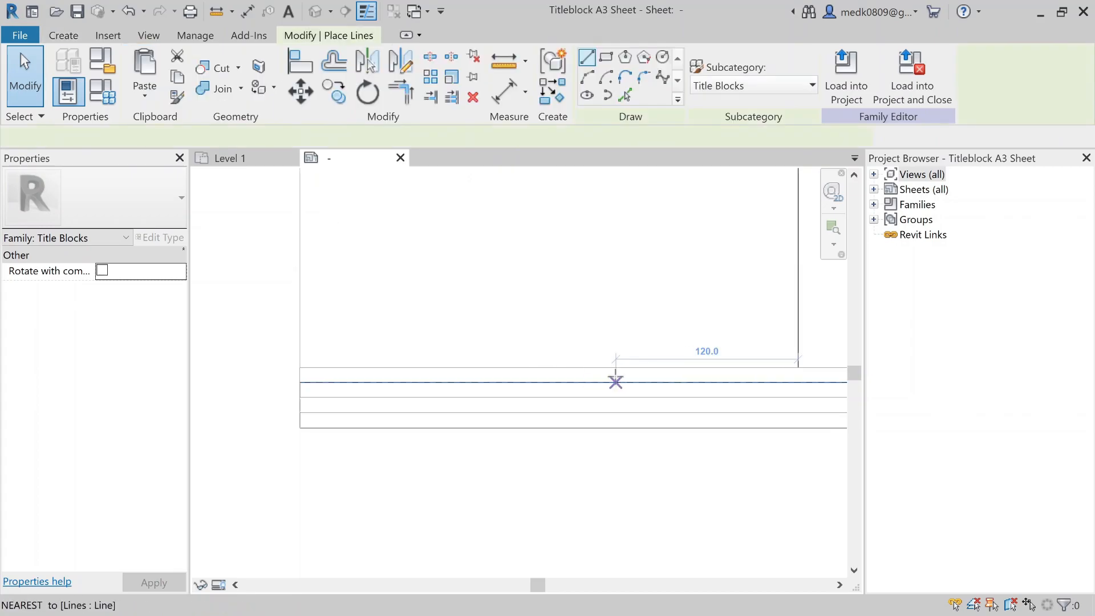
pyautogui.click(605, 366)
pyautogui.click(605, 427)
pyautogui.press('Escape')
pyautogui.press('Escape')
# Step: Split the middle horizontal row line at the vertical divider and delete its right half
pyautogui.scroll(4, 571, 420)
pyautogui.click(552, 352)
pyautogui.press('Escape')
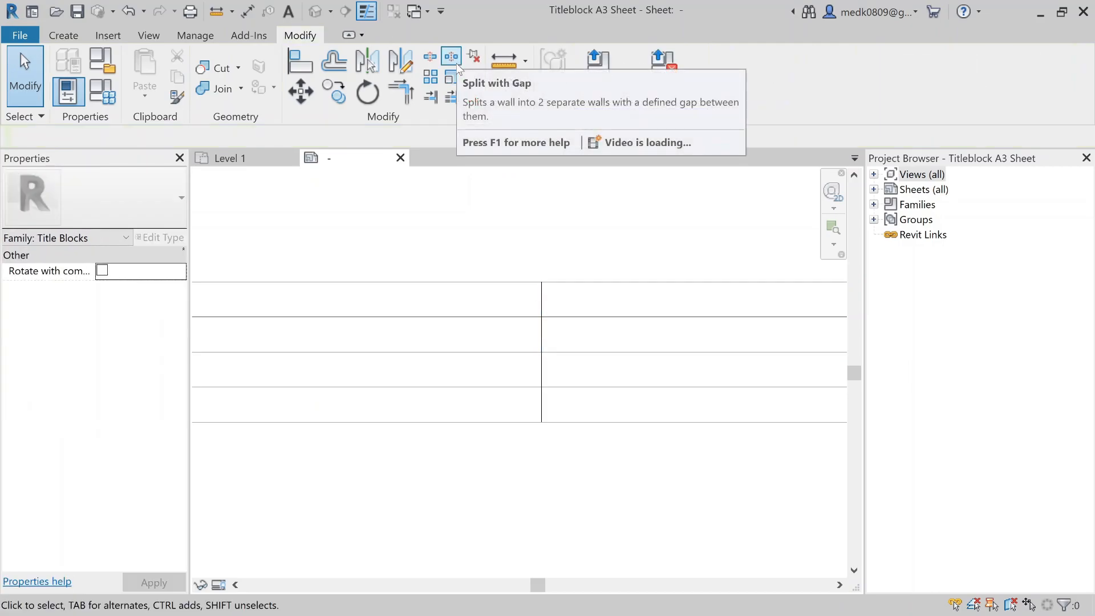
pyautogui.click(430, 56)
pyautogui.scroll(1, 551, 366)
pyautogui.scroll(1, 551, 367)
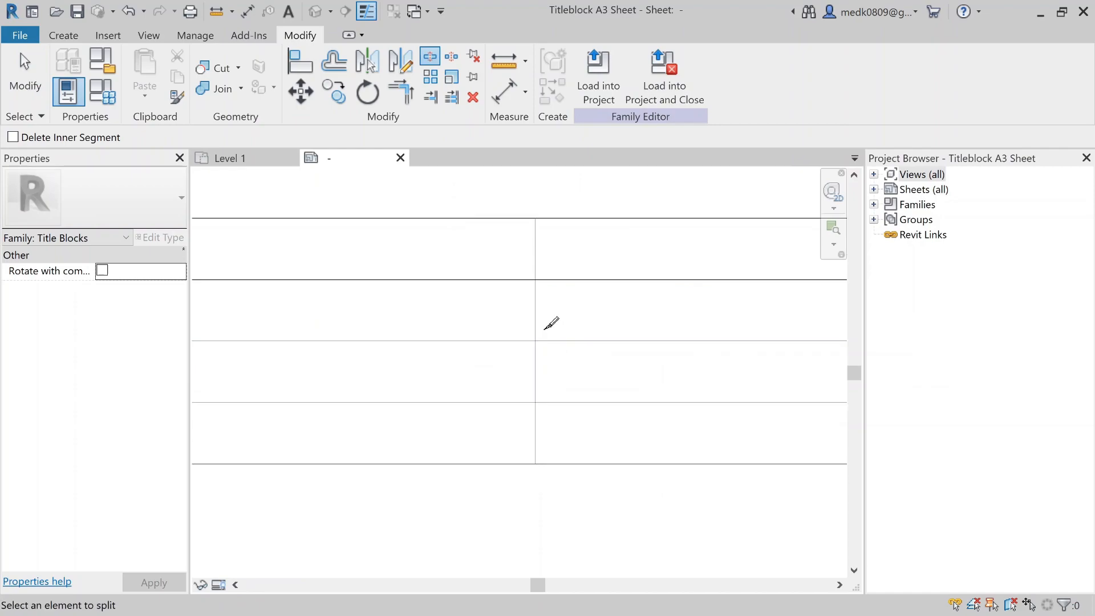
pyautogui.click(539, 341)
pyautogui.press('Escape')
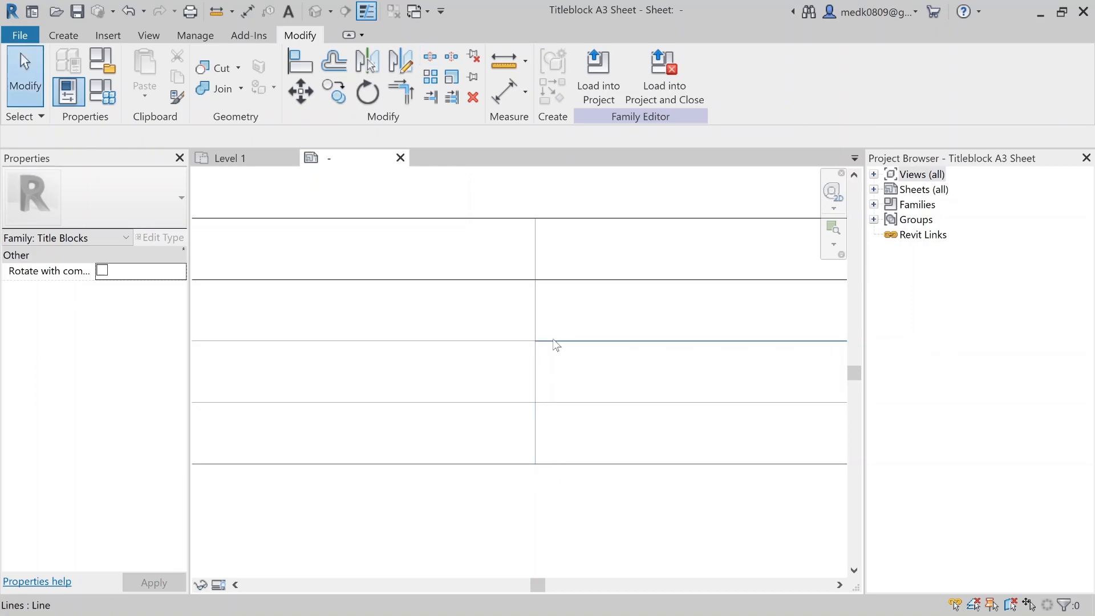
pyautogui.click(557, 341)
pyautogui.press('Delete')
pyautogui.scroll(-3, 556, 345)
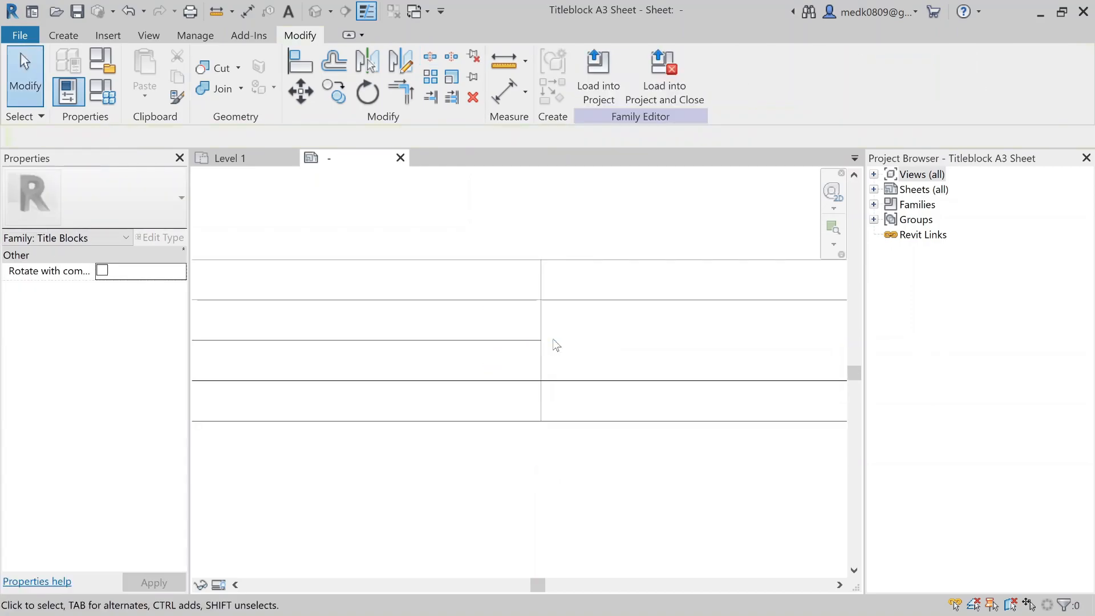
# Step: Split the inner row line 10 below the uppermost one at the divider and delete its right half
pyautogui.scroll(-3, 556, 345)
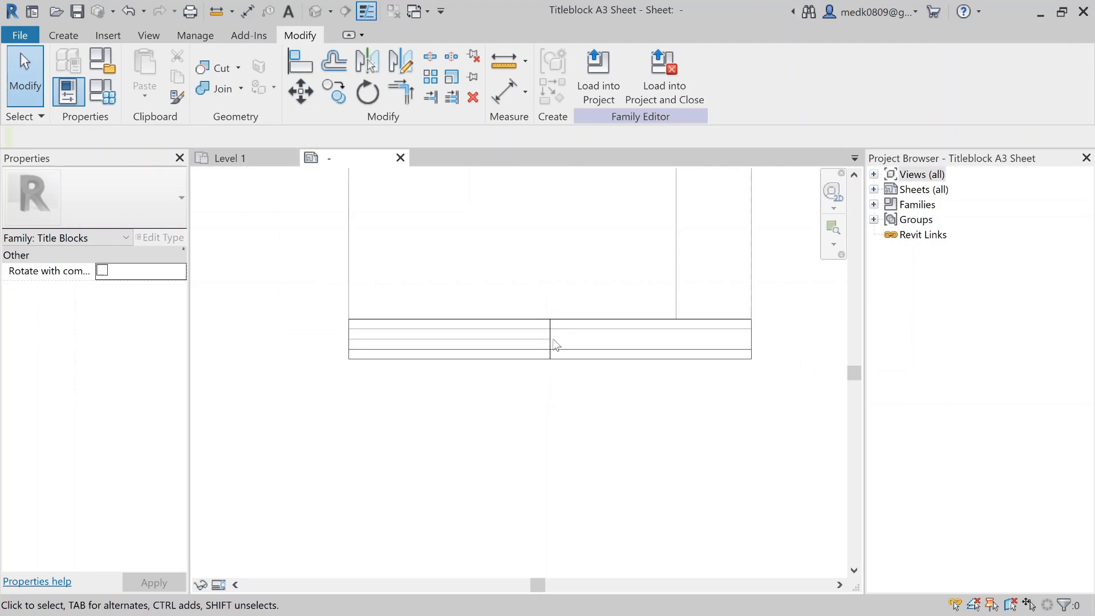
pyautogui.scroll(2, 528, 342)
pyautogui.moveTo(528, 345); pyautogui.dragTo(484, 386, button='middle')
pyautogui.scroll(2, 510, 376)
pyautogui.scroll(1, 521, 373)
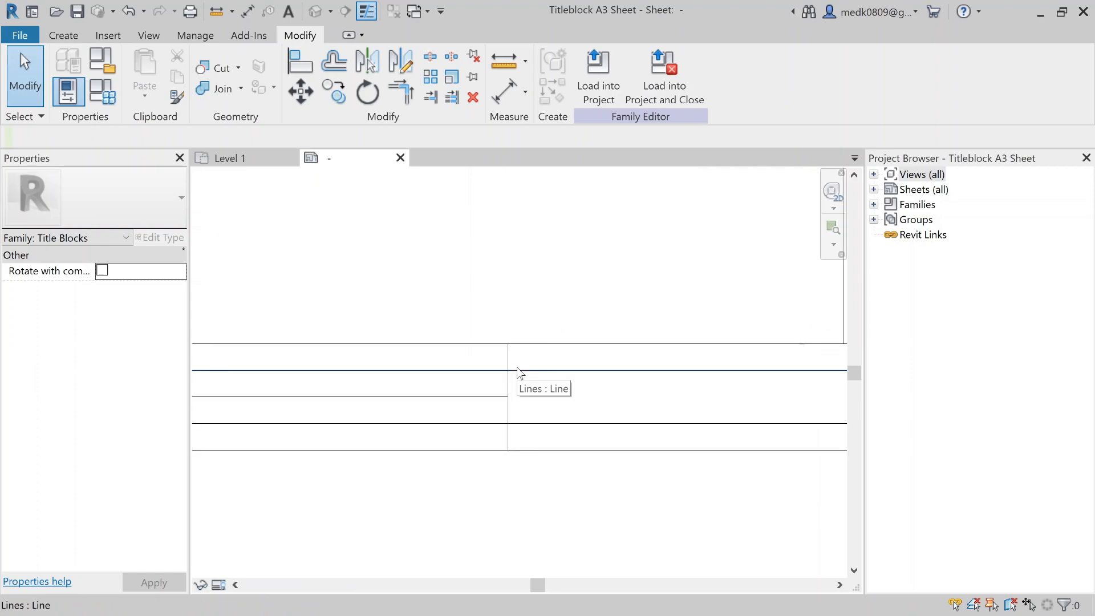
pyautogui.click(425, 55)
pyautogui.scroll(2, 520, 355)
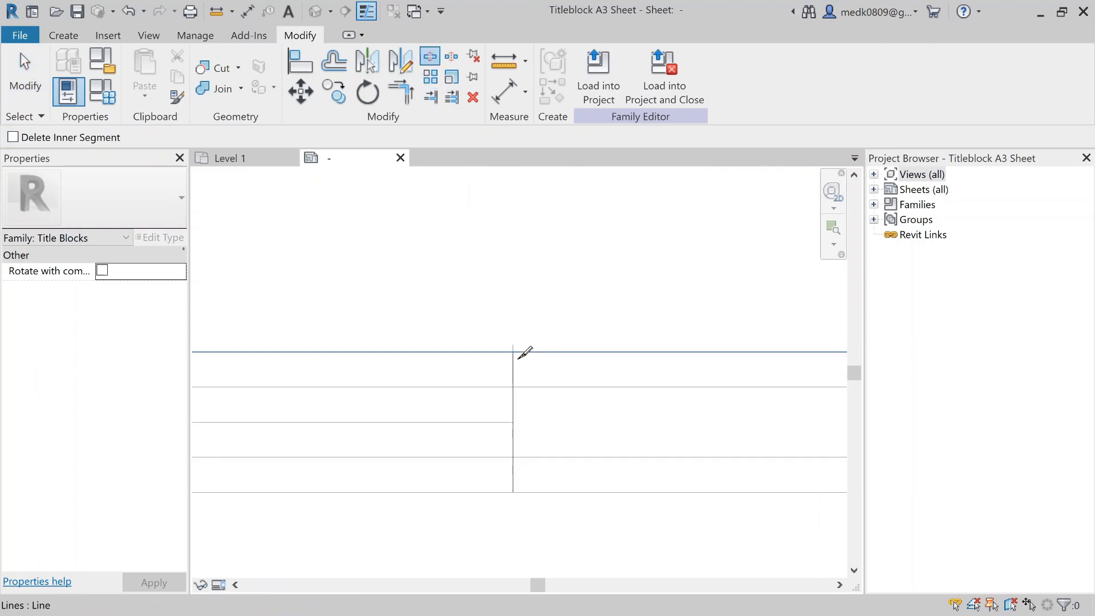
pyautogui.click(515, 392)
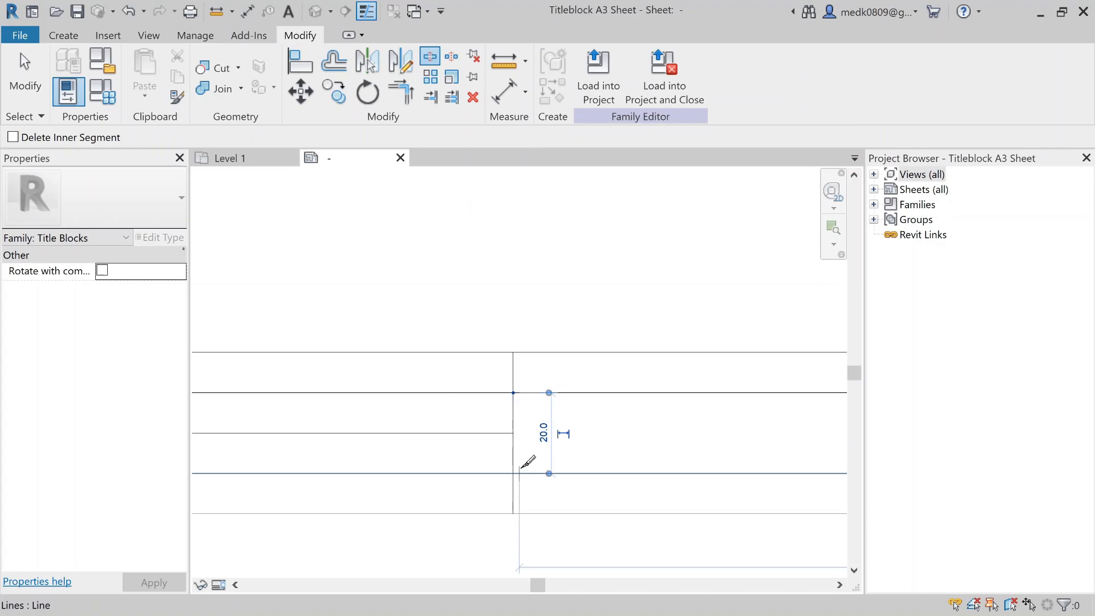
pyautogui.click(515, 475)
pyautogui.press('Escape')
pyautogui.scroll(2, 542, 397)
pyautogui.click(534, 390)
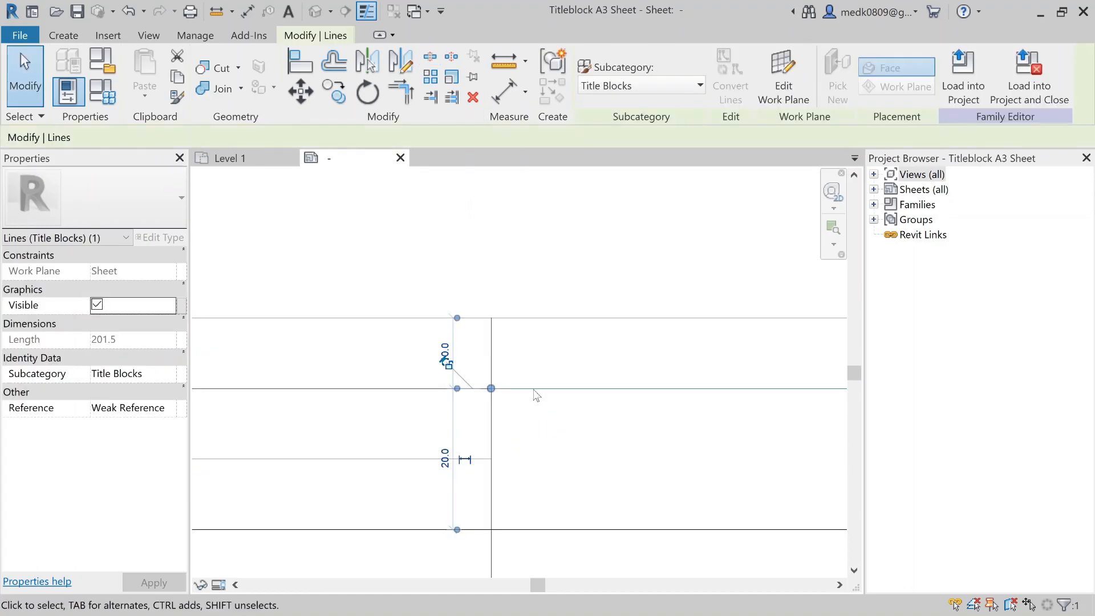
pyautogui.scroll(-2, 511, 318)
pyautogui.click(530, 382)
pyautogui.scroll(1, 525, 382)
pyautogui.moveTo(525, 381); pyautogui.dragTo(486, 260, button='middle')
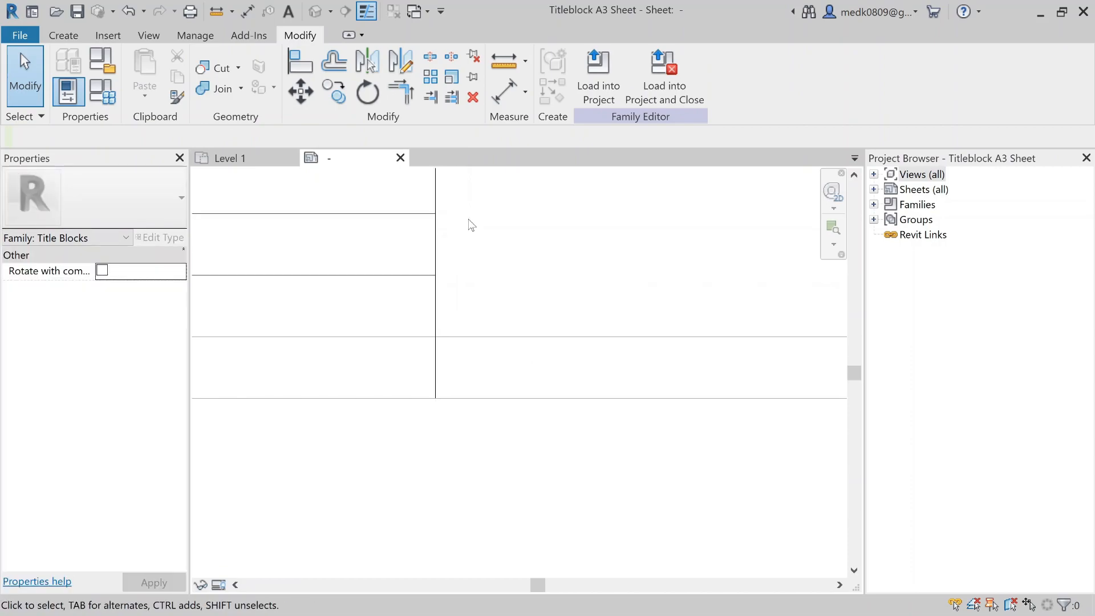
# Step: Split the lowest inner row line at the vertical divider and delete its right half
pyautogui.click(429, 62)
pyautogui.click(437, 336)
pyautogui.press('Escape')
pyautogui.press('Escape')
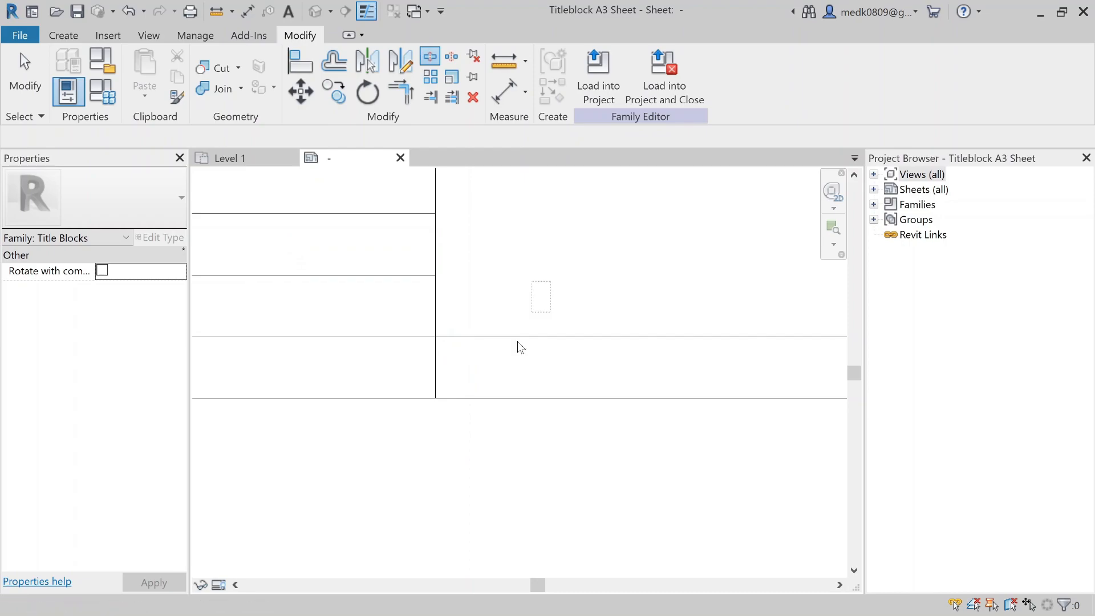
pyautogui.moveTo(517, 341); pyautogui.dragTo(497, 371)
pyautogui.click(498, 371)
# Step: Import the image logo.PNG and place it in the sheet's large empty drawing area
pyautogui.scroll(-1, 498, 371)
pyautogui.scroll(-4, 504, 379)
pyautogui.moveTo(505, 379); pyautogui.dragTo(546, 455, button='middle')
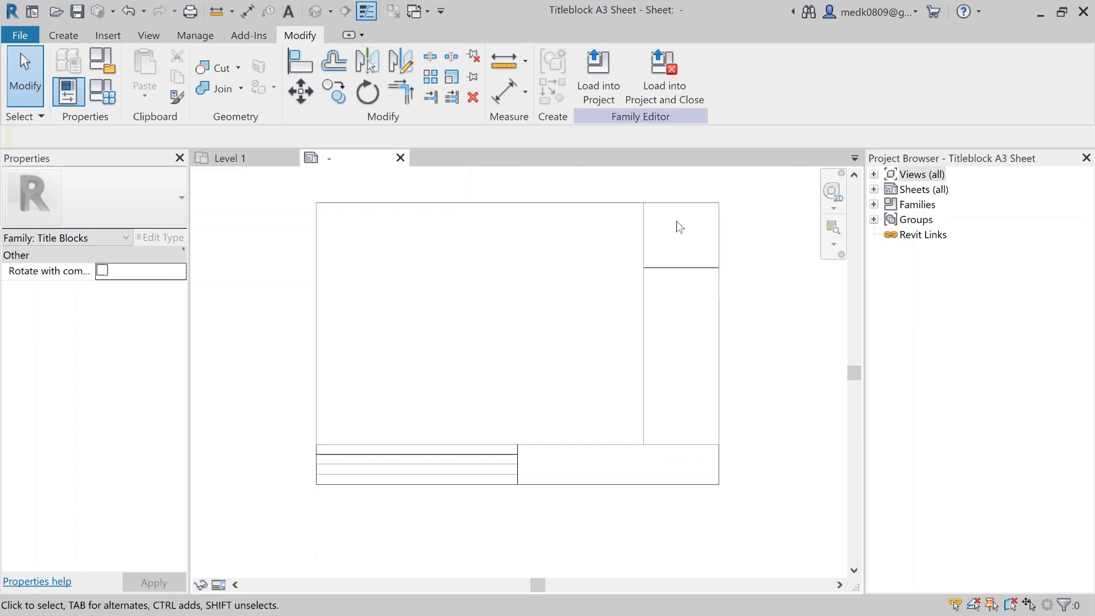
pyautogui.click(106, 37)
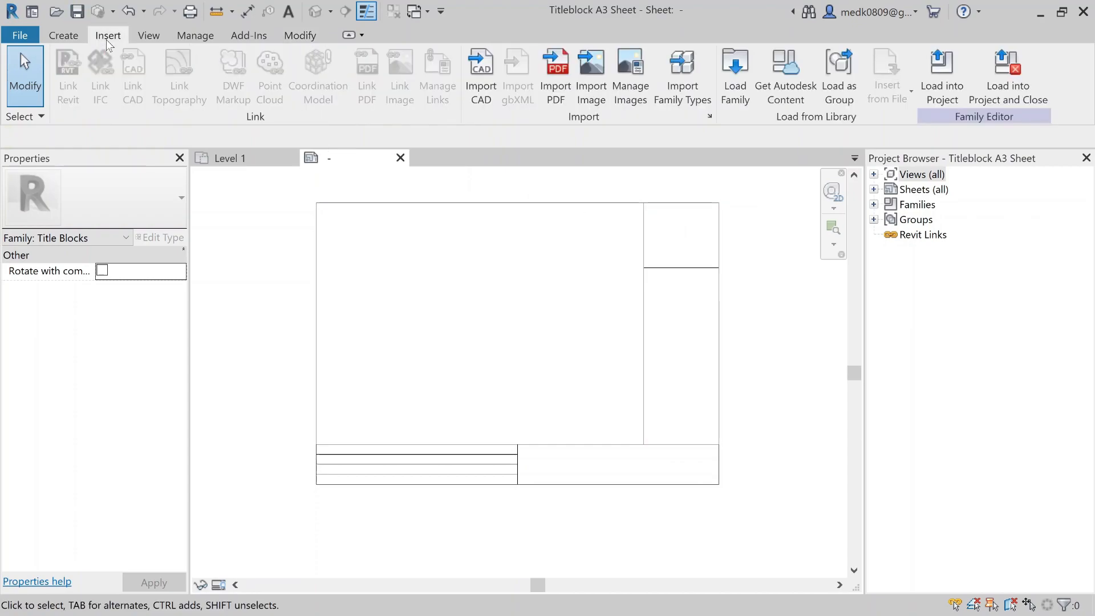
pyautogui.click(595, 85)
pyautogui.click(413, 234)
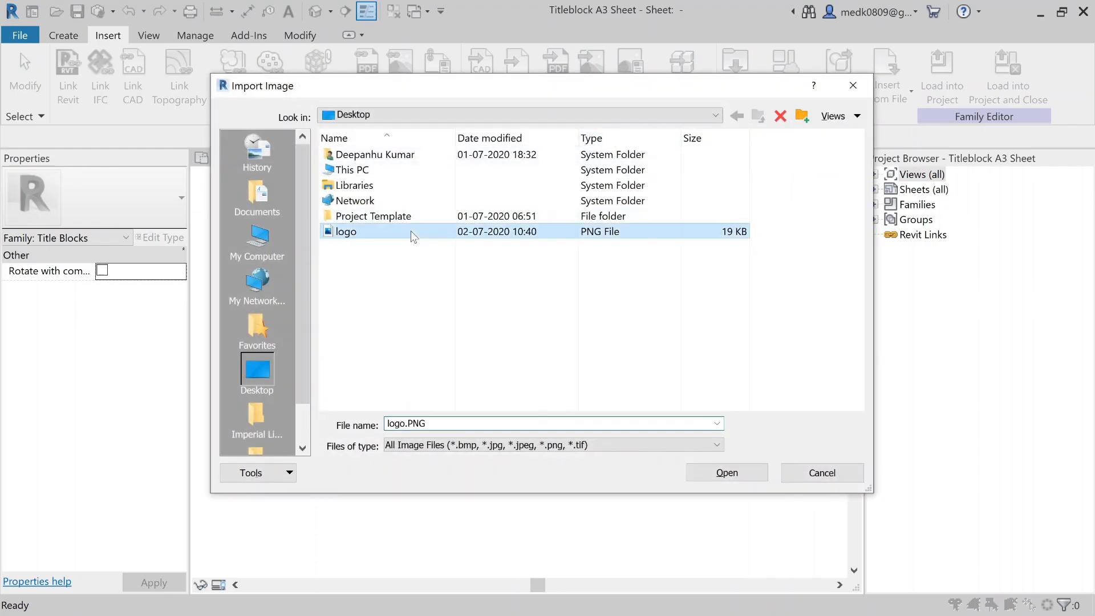
pyautogui.click(741, 475)
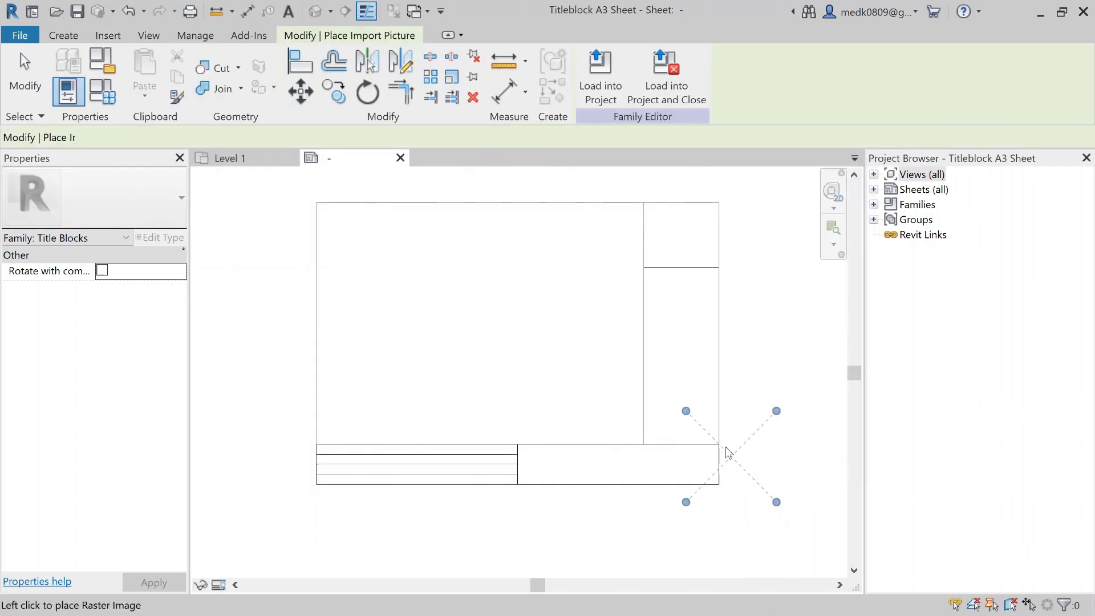
pyautogui.click(502, 278)
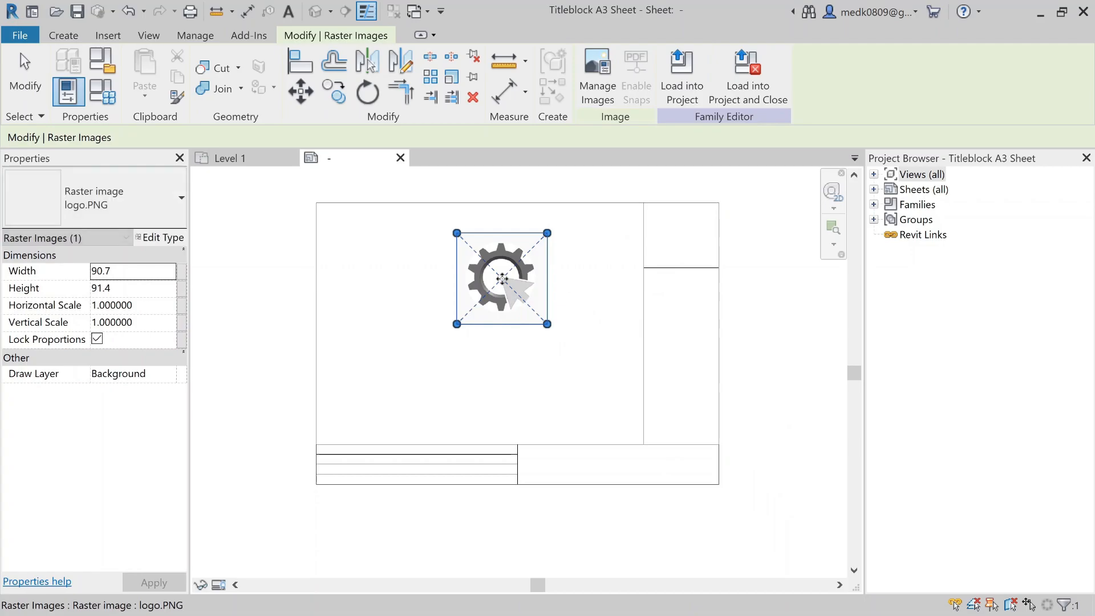
pyautogui.press('Escape')
# Step: Shrink the logo image proportionally and move it into the sheet's upper-right cell
pyautogui.scroll(2, 502, 278)
pyautogui.moveTo(502, 278); pyautogui.dragTo(438, 325, button='middle')
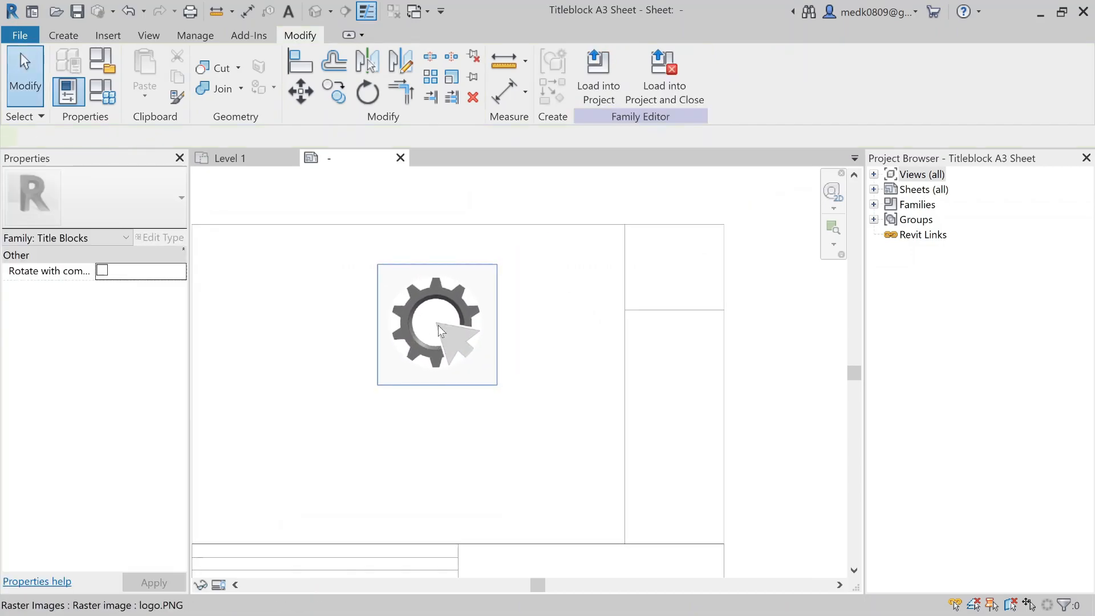
pyautogui.click(438, 326)
pyautogui.moveTo(377, 391); pyautogui.dragTo(419, 343)
pyautogui.moveTo(457, 311); pyautogui.dragTo(673, 272)
pyautogui.press('Escape')
# Step: Place a 5mm label with the Project Name parameter at the left end of the first bottom row
pyautogui.scroll(-4, 673, 271)
pyautogui.scroll(1, 647, 303)
pyautogui.moveTo(596, 328); pyautogui.dragTo(601, 303, button='middle')
pyautogui.scroll(1, 439, 417)
pyautogui.scroll(1, 439, 417)
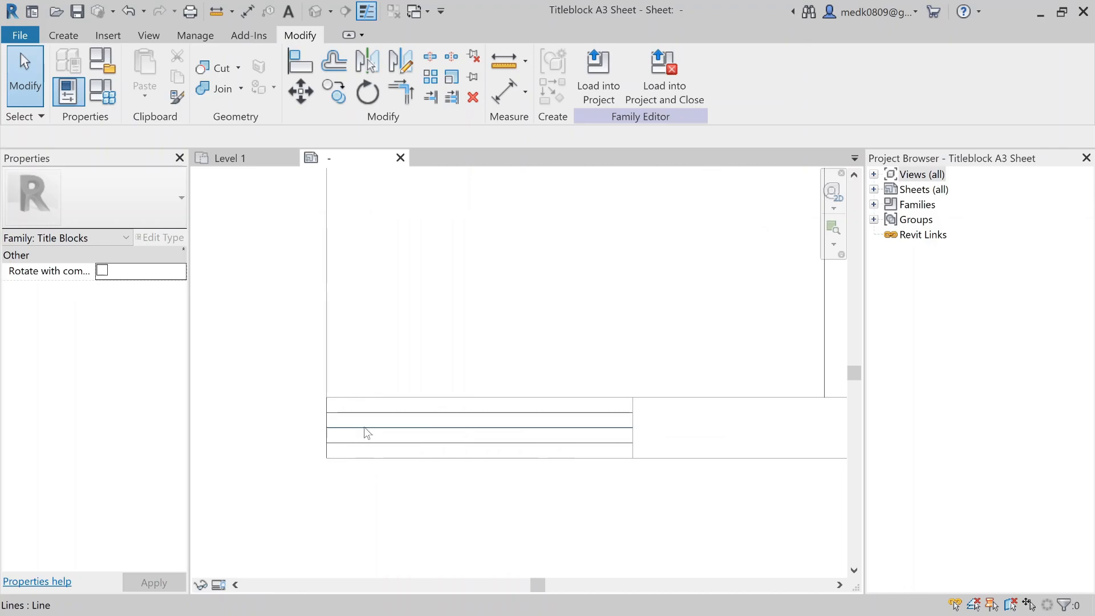
pyautogui.click(70, 37)
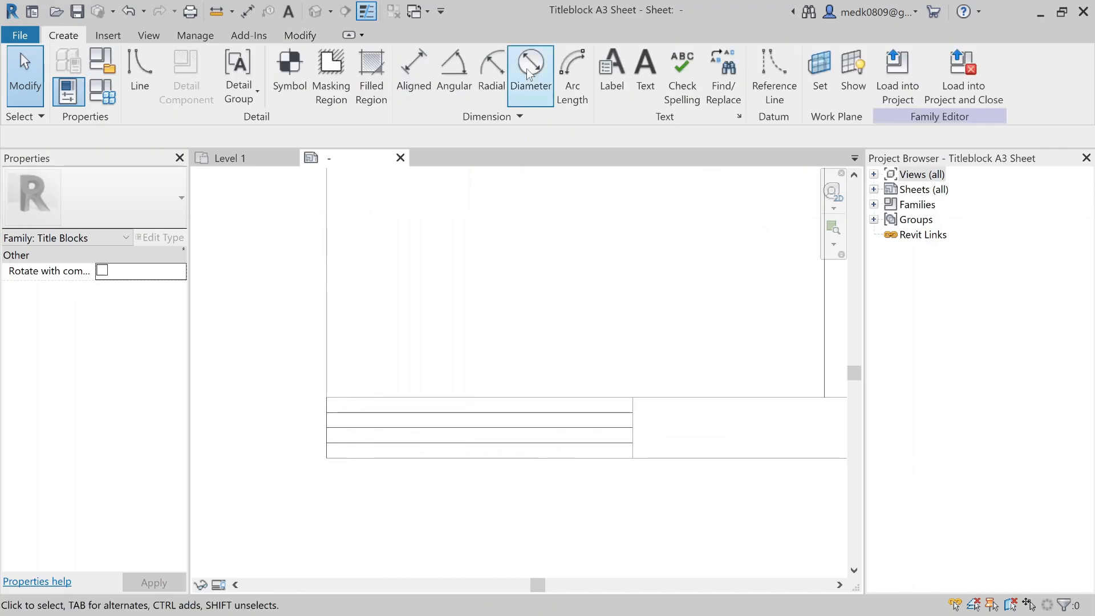
pyautogui.click(611, 80)
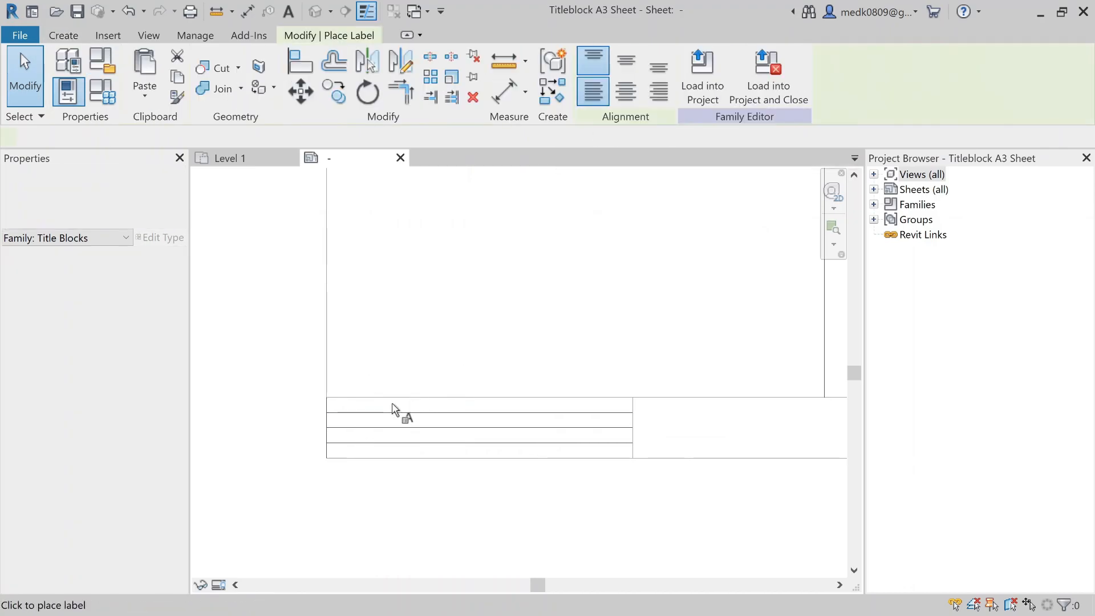
pyautogui.scroll(2, 342, 413)
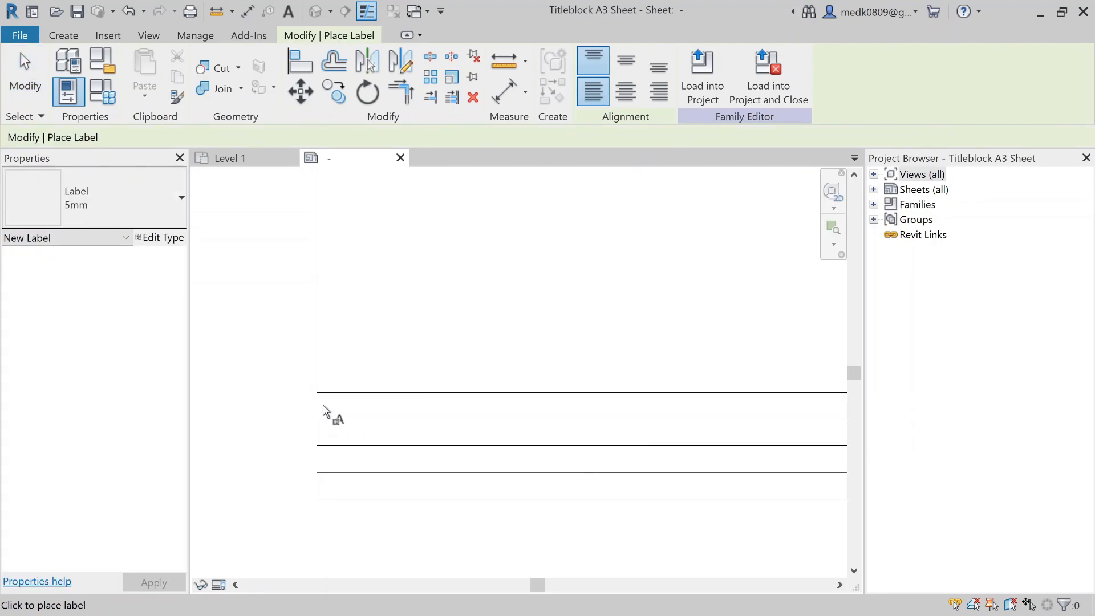
pyautogui.click(325, 412)
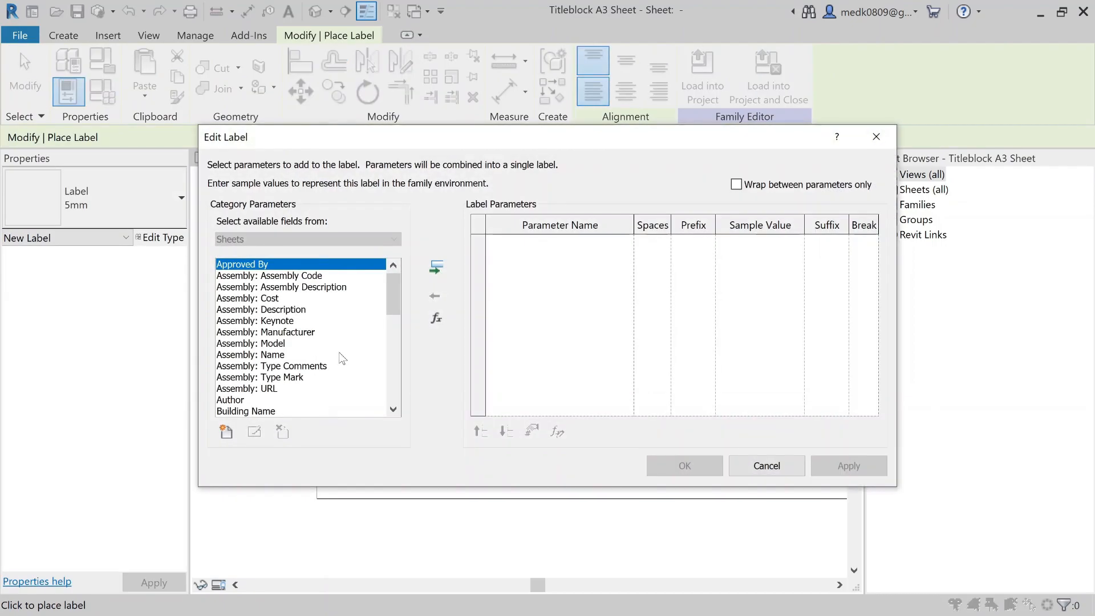
pyautogui.scroll(-5, 341, 358)
pyautogui.scroll(-3, 325, 349)
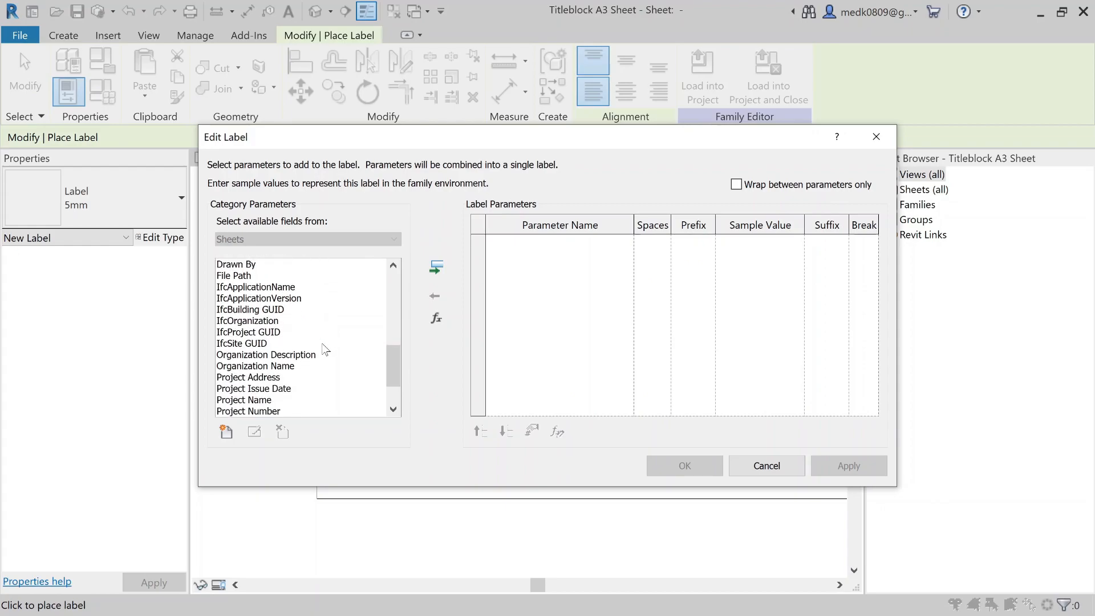
pyautogui.click(260, 401)
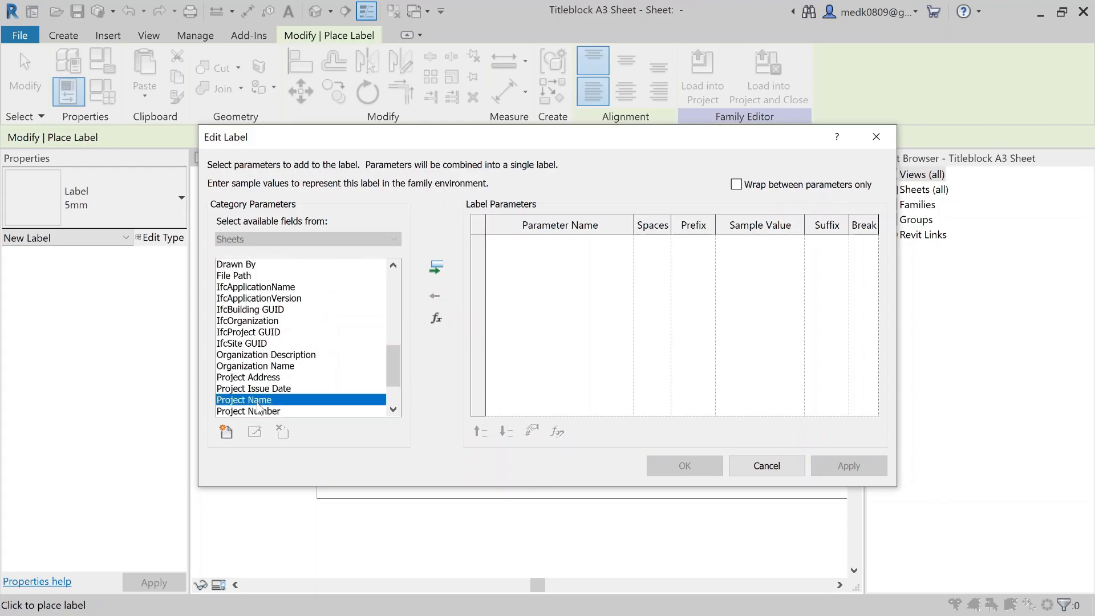
pyautogui.click(435, 272)
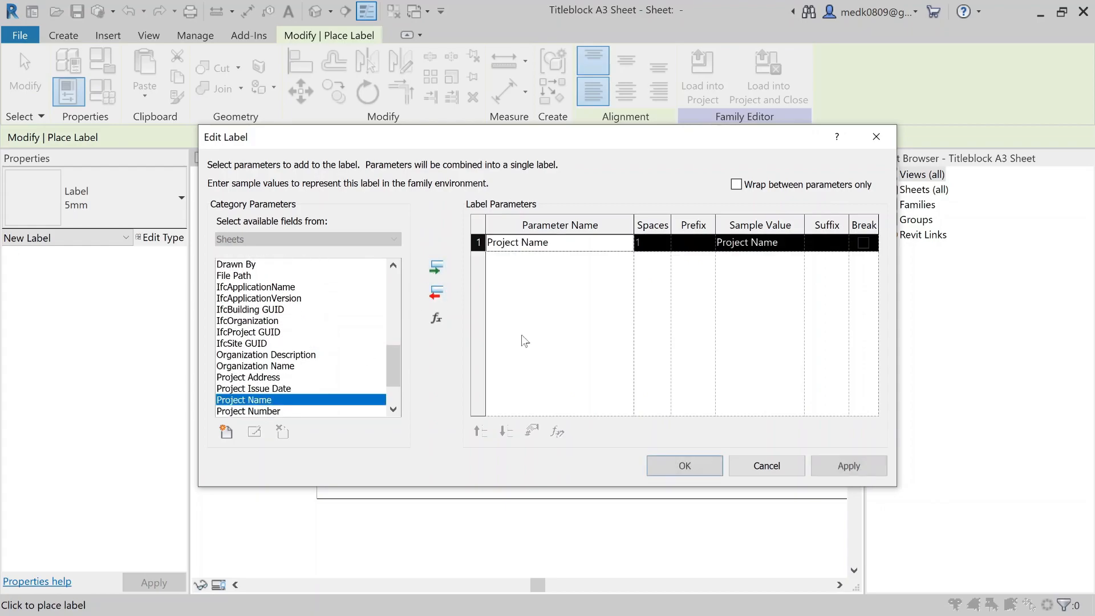
pyautogui.click(683, 467)
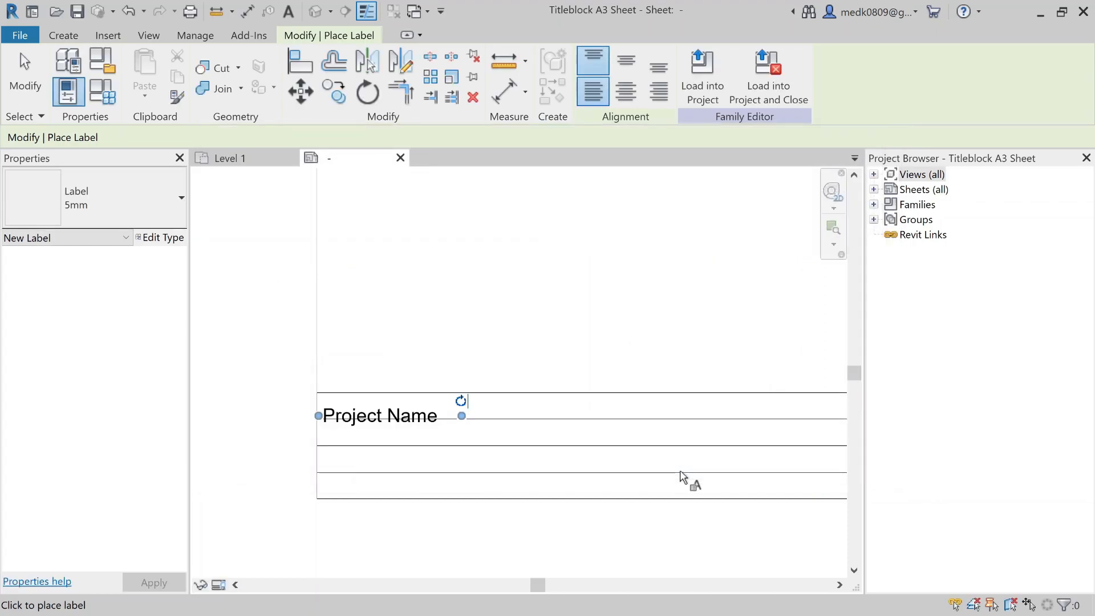
pyautogui.press('Escape')
# Step: Nudge the Project Name label upward so it sits centred within the first row
pyautogui.scroll(3, 404, 412)
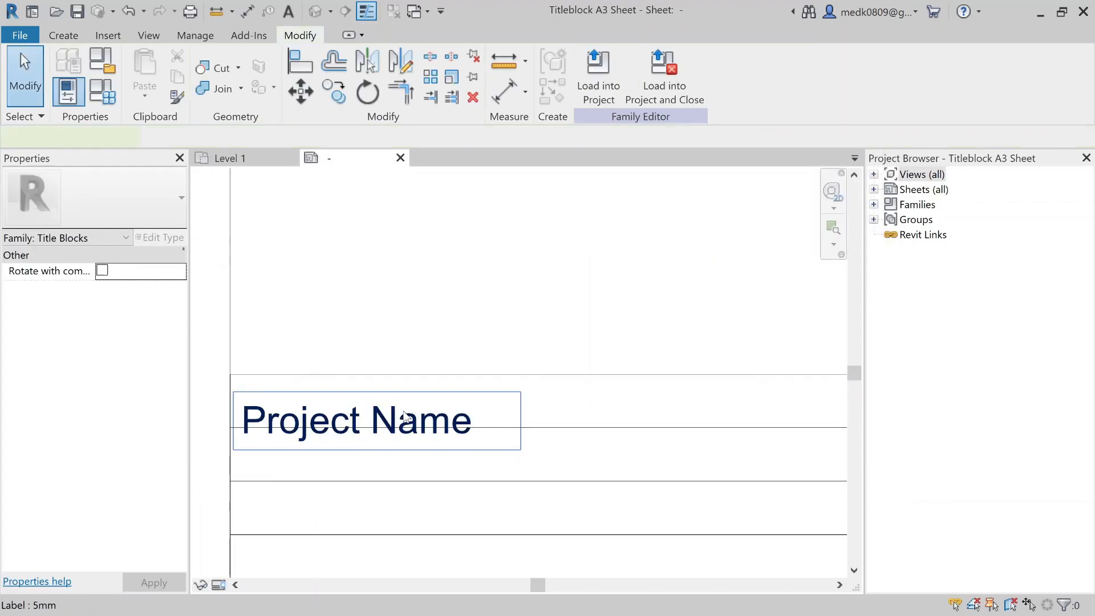
pyautogui.click(404, 411)
pyautogui.press('Up')
pyautogui.press('Up')
pyautogui.press('Up')
pyautogui.press('Up')
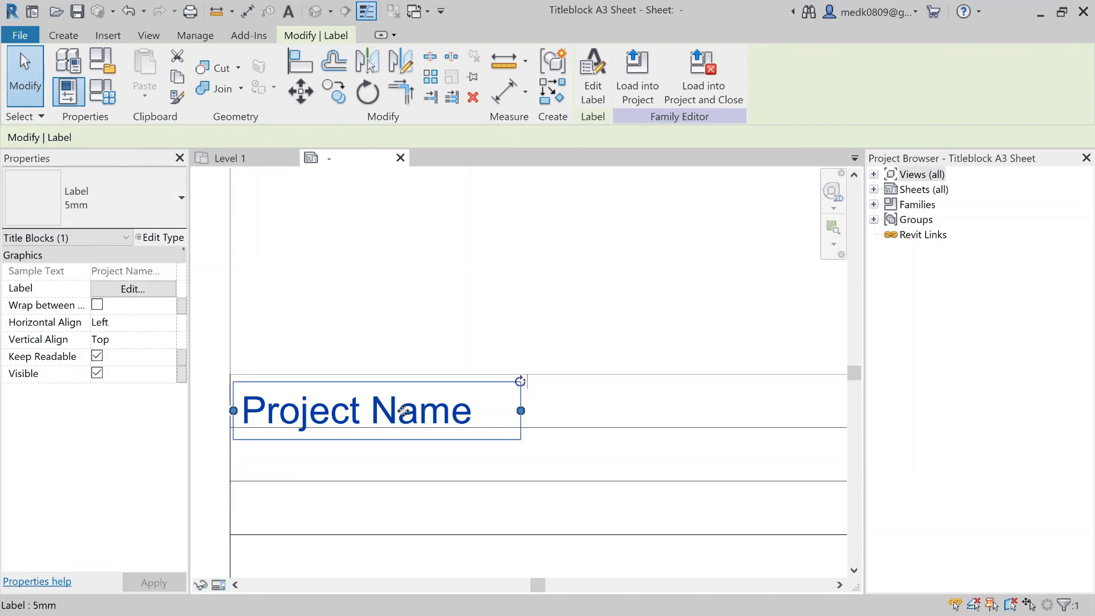
pyautogui.press('Up')
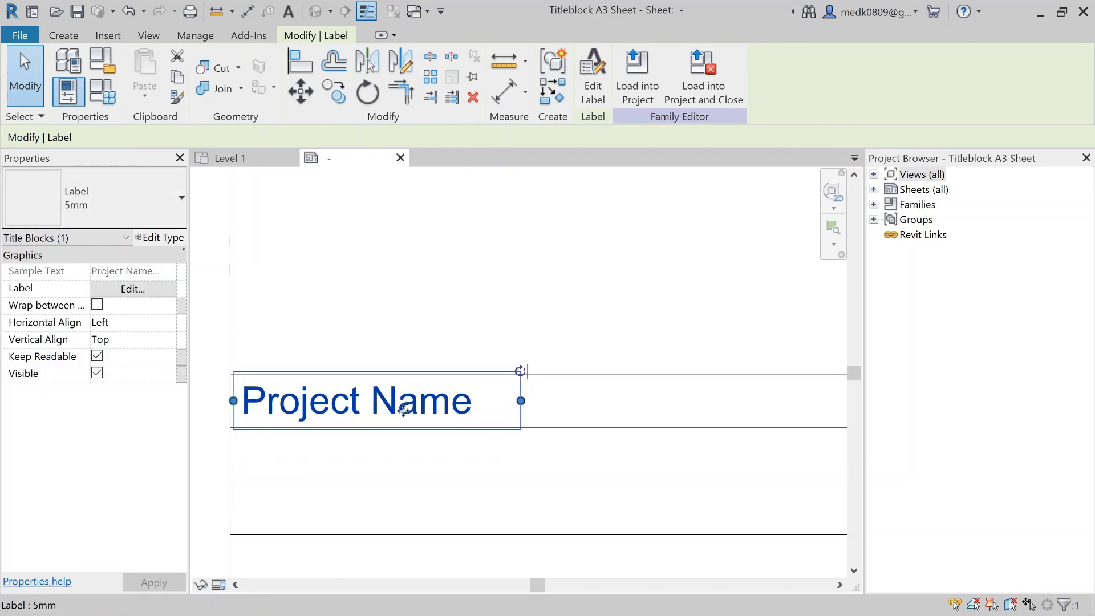
pyautogui.press('Escape')
# Step: Place a 5mm label with the Project Address parameter in the second row, aligned under Project Name
pyautogui.scroll(-3, 422, 328)
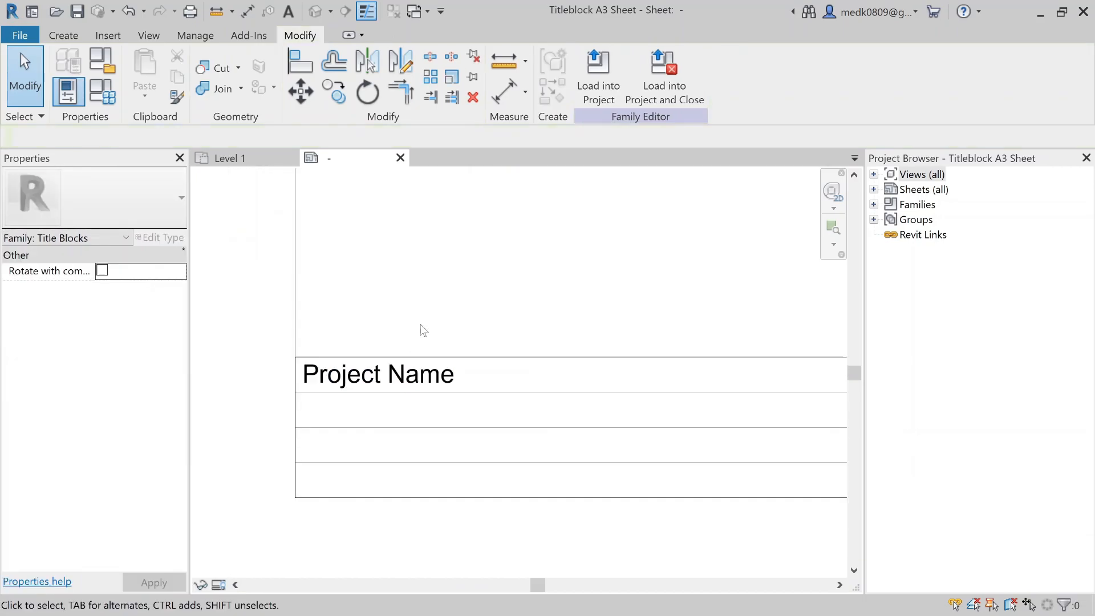
pyautogui.moveTo(423, 329); pyautogui.dragTo(492, 293, button='middle')
pyautogui.scroll(3, 468, 338)
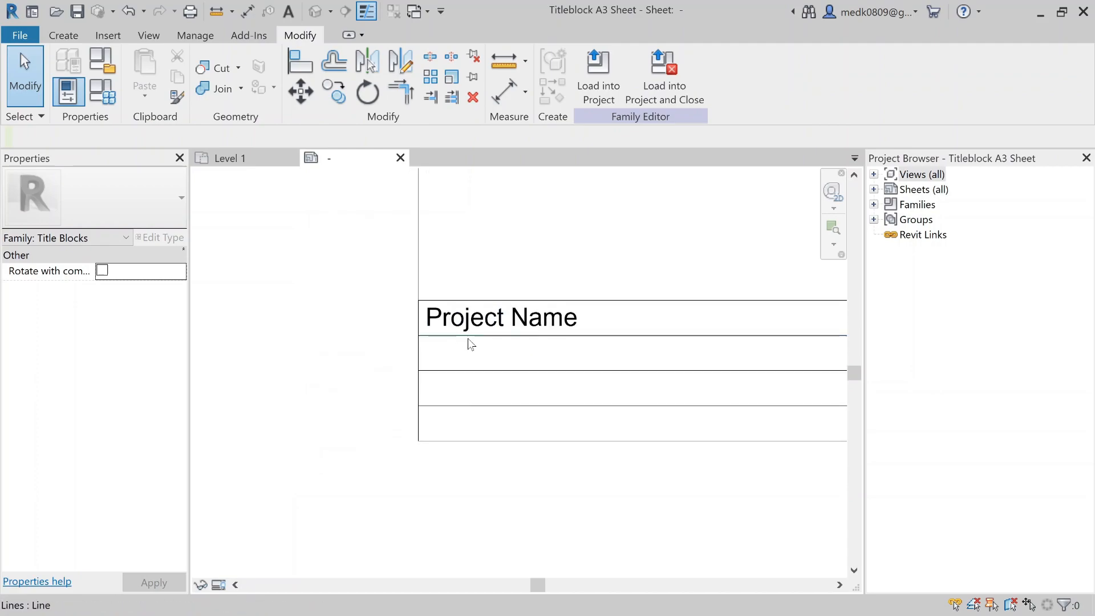
pyautogui.click(68, 38)
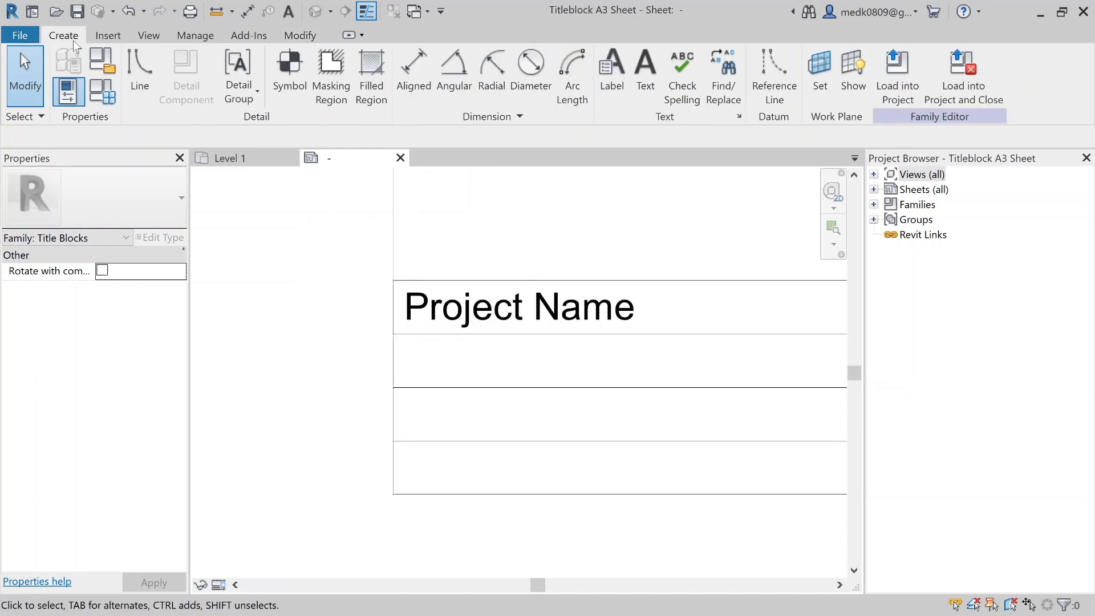
pyautogui.click(613, 83)
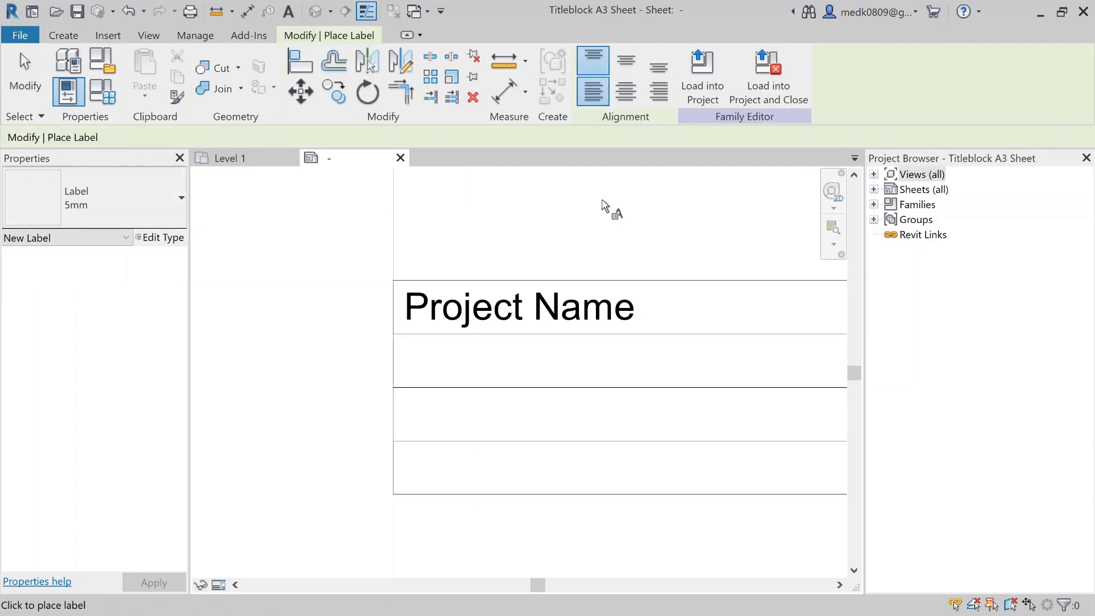
pyautogui.click(414, 362)
pyautogui.scroll(-8, 324, 339)
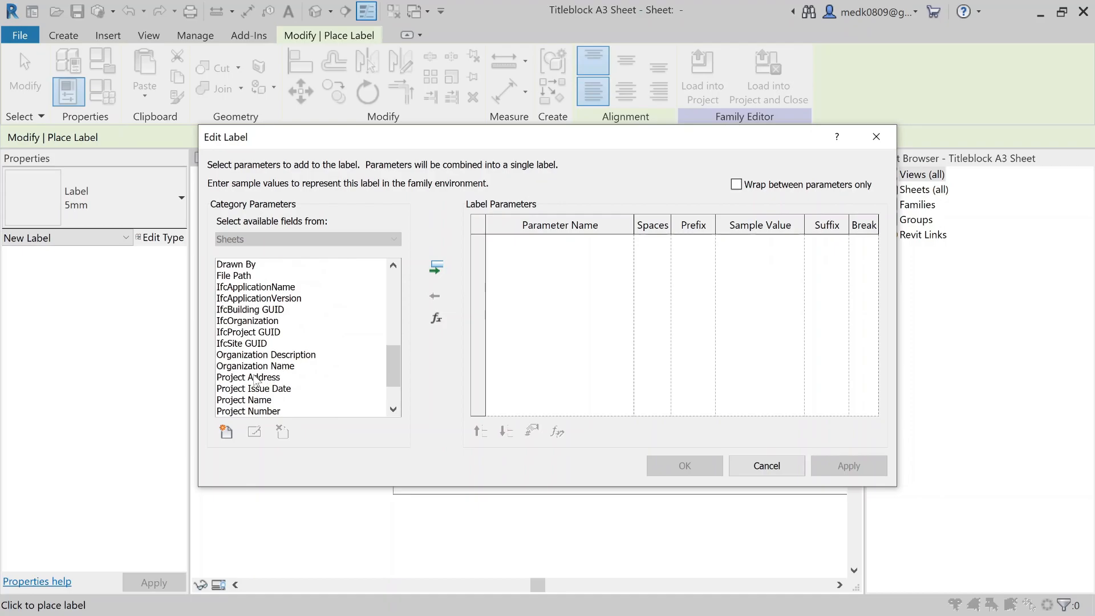
pyautogui.click(257, 377)
pyautogui.click(436, 266)
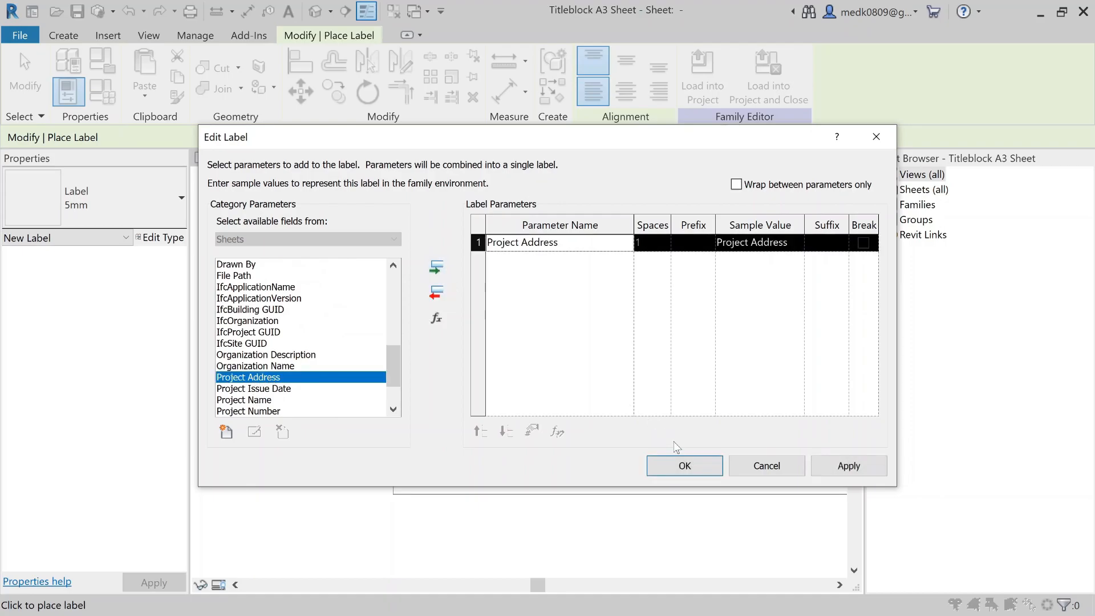
pyautogui.click(684, 465)
pyautogui.press('Escape')
pyautogui.press('Escape')
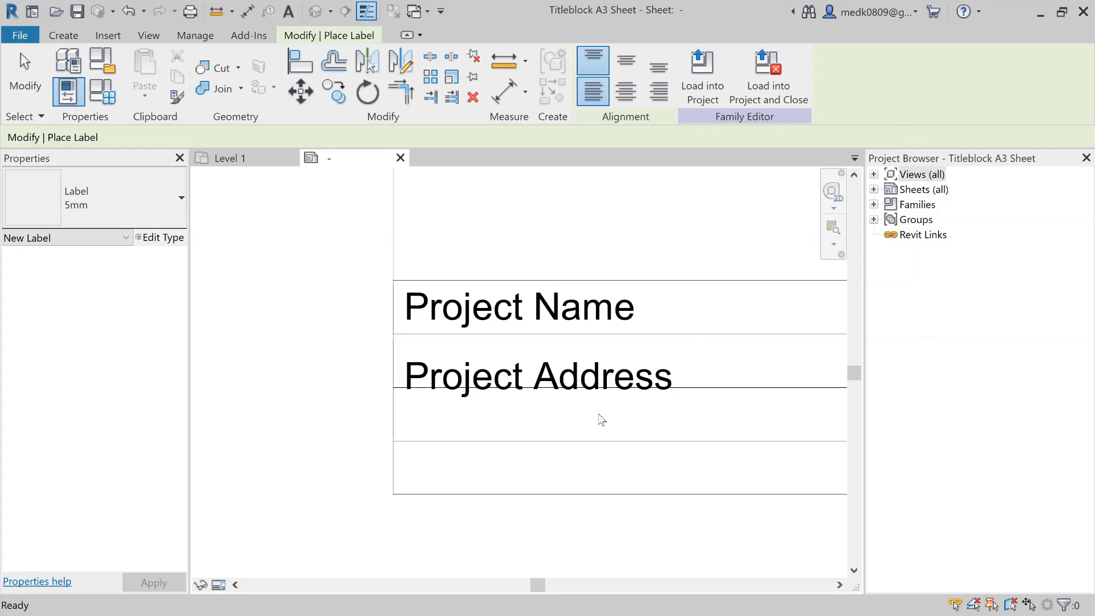
# Step: Move the Project Address label upward so it fits between the second row's lines
pyautogui.click(567, 381)
pyautogui.press('Escape')
pyautogui.click(567, 381)
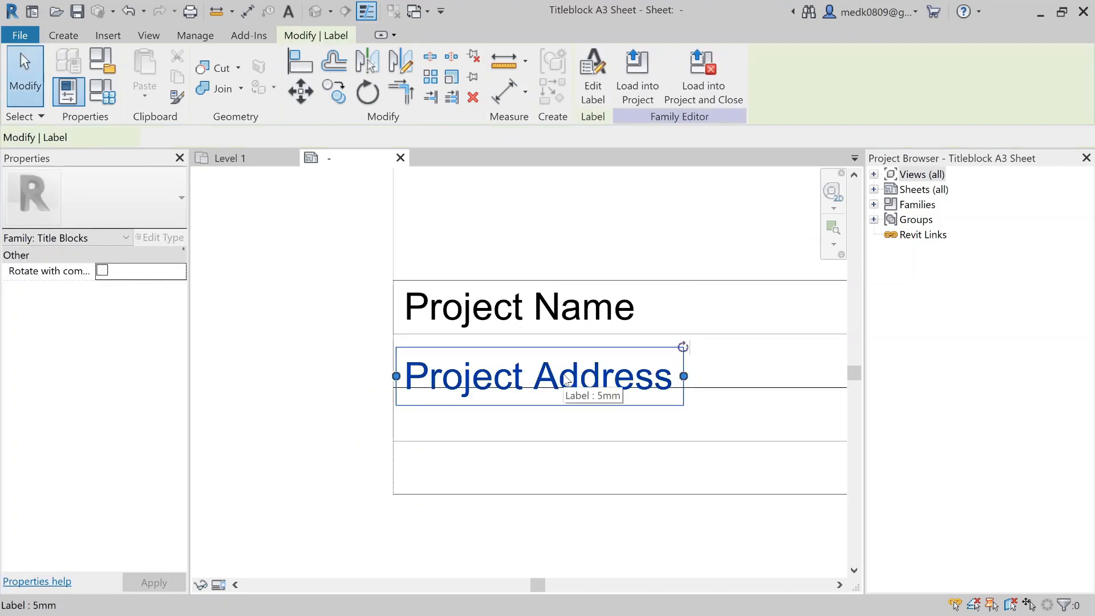
pyautogui.moveTo(567, 381); pyautogui.dragTo(565, 373)
pyautogui.press('Up')
pyautogui.press('Up')
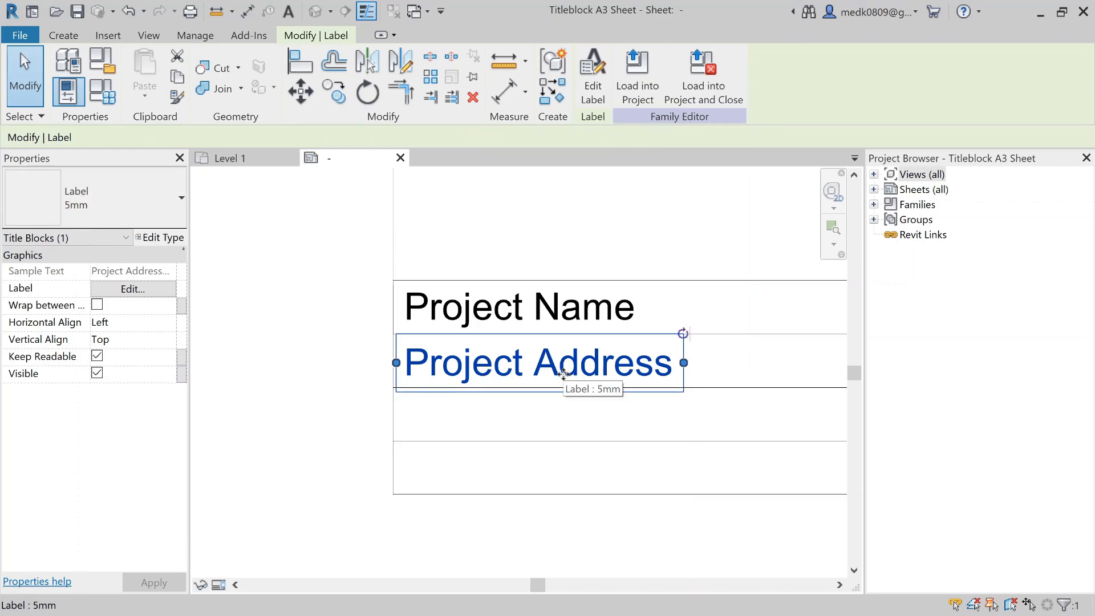
pyautogui.click(326, 394)
# Step: Place a 5mm label with the Project Issue Date parameter in the third row, aligned under Project Address
pyautogui.scroll(-1, 301, 352)
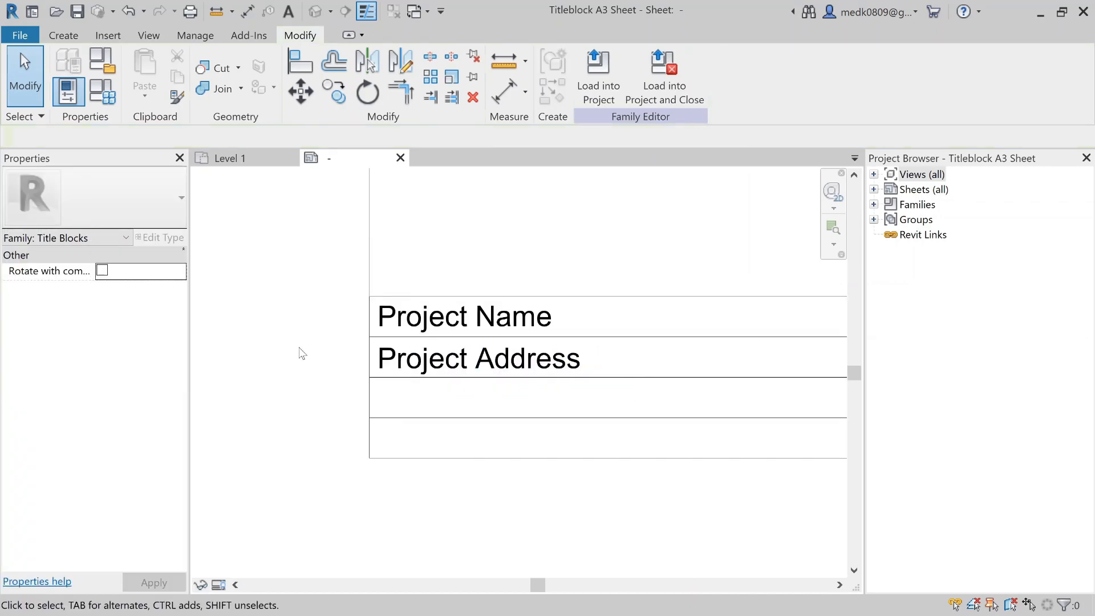
pyautogui.scroll(1, 589, 351)
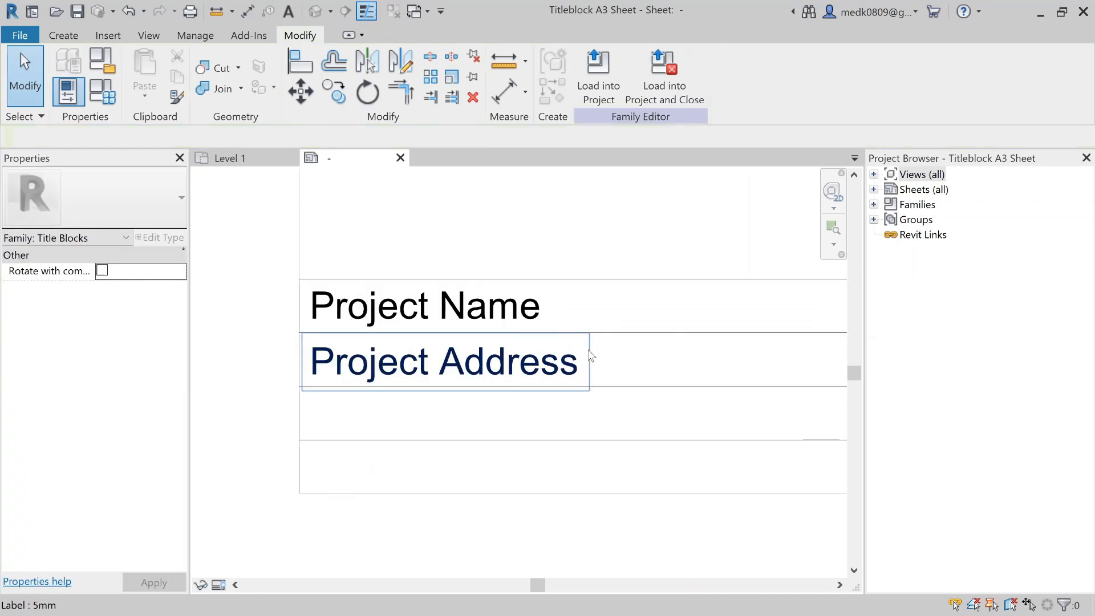
pyautogui.click(64, 34)
pyautogui.click(612, 71)
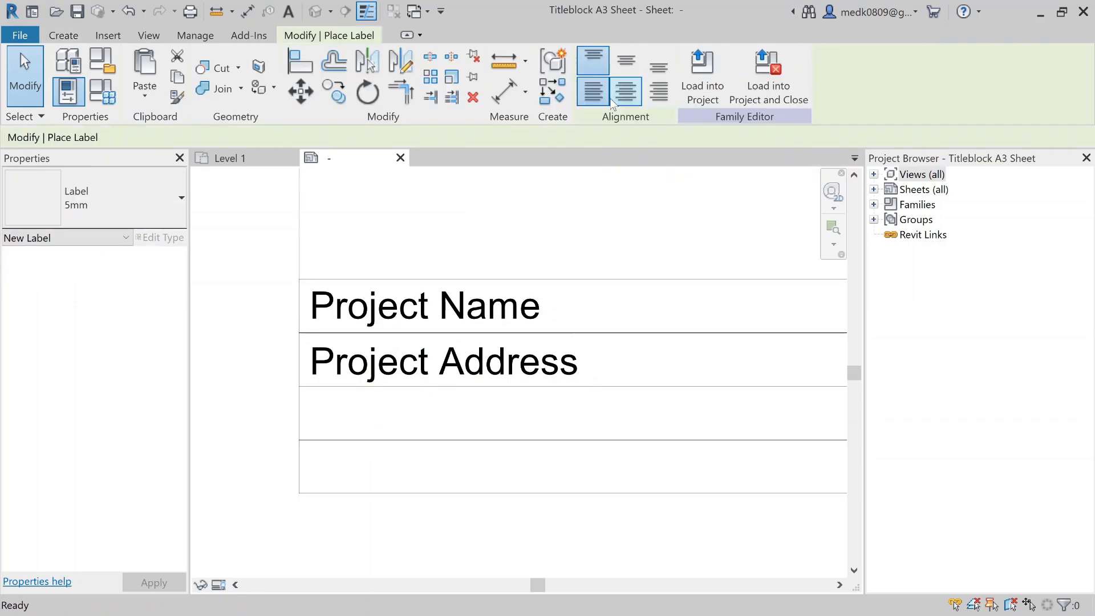
pyautogui.click(313, 409)
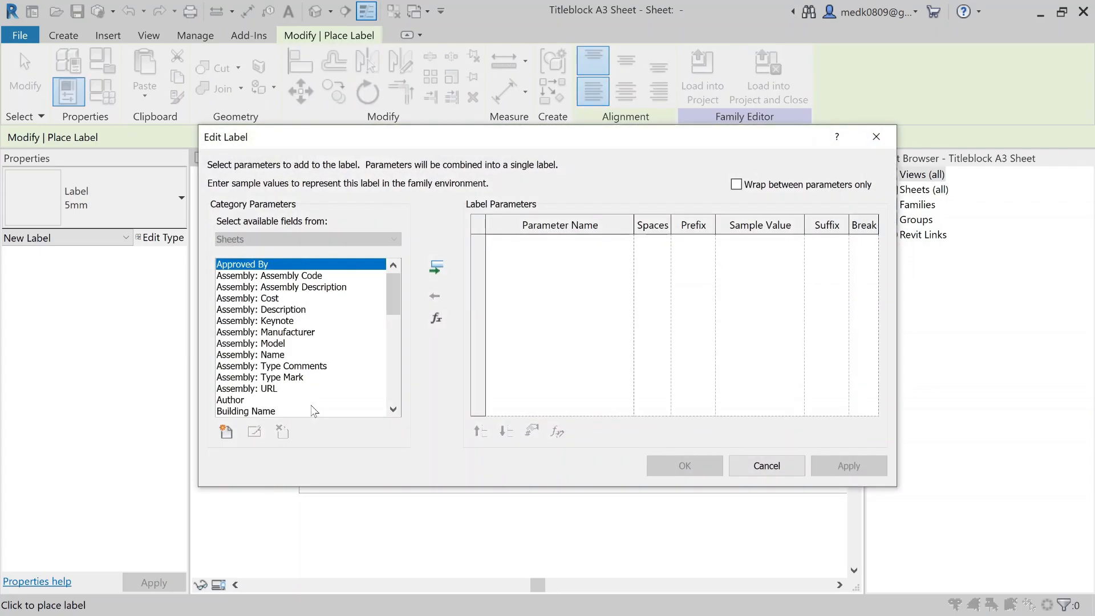
pyautogui.scroll(-10, 309, 364)
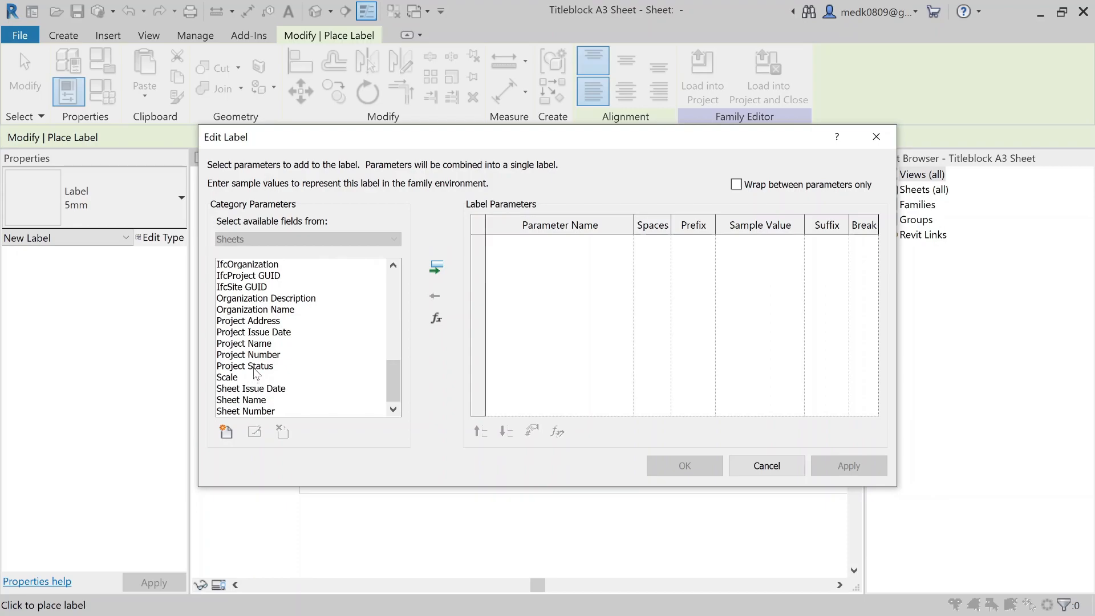
pyautogui.click(263, 334)
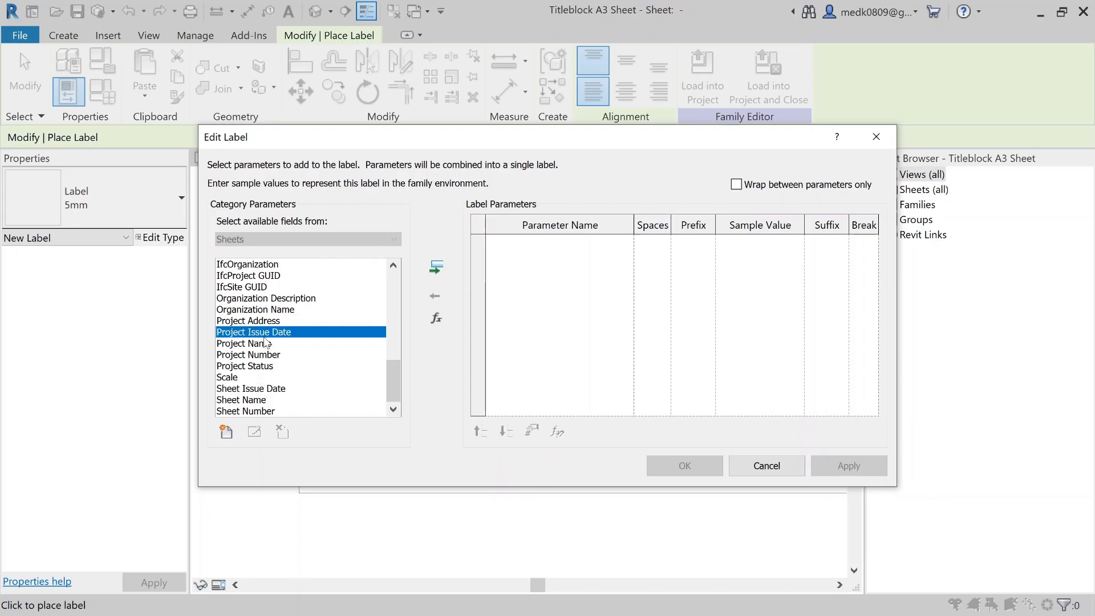
pyautogui.click(435, 268)
pyautogui.click(685, 465)
pyautogui.press('Escape')
pyautogui.press('Escape')
# Step: Widen the Project Issue Date label so it fits on one line and nudge it up within the third row
pyautogui.scroll(-2, 343, 381)
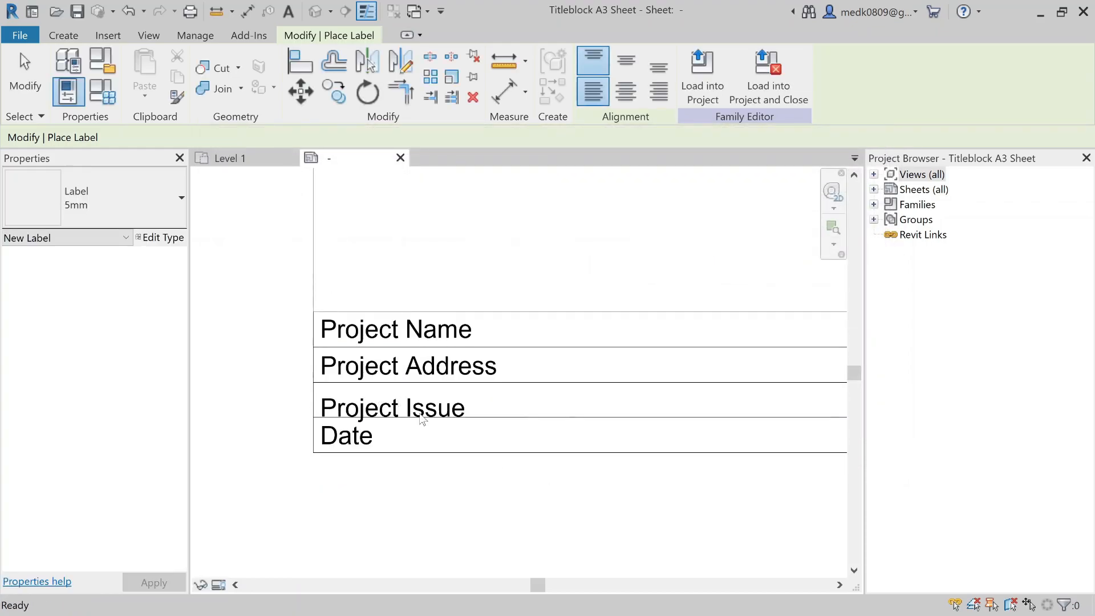
pyautogui.press('Escape')
pyautogui.click(416, 415)
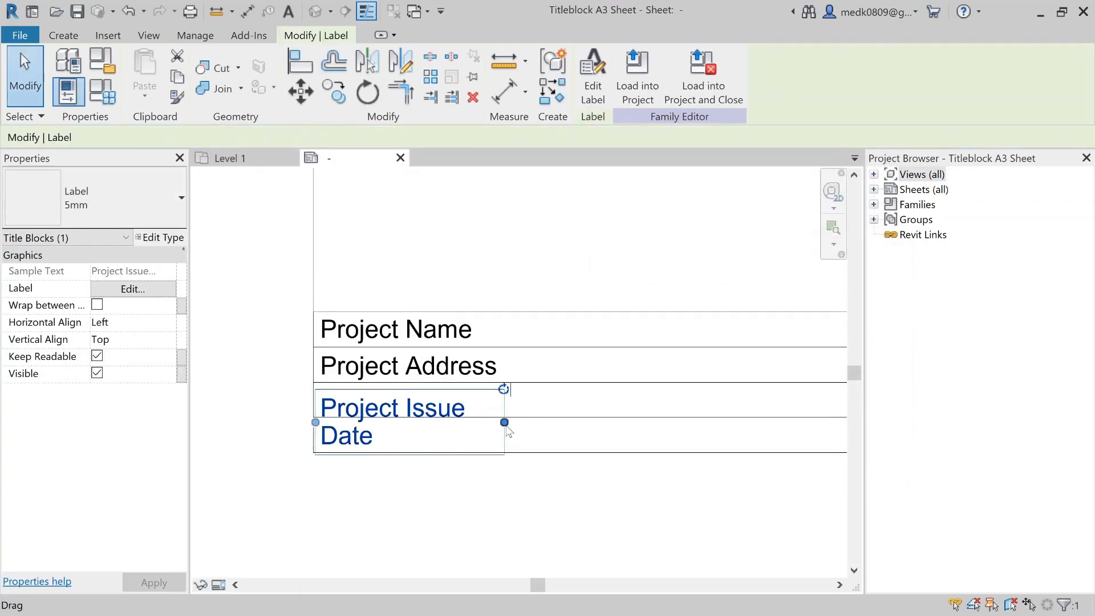
pyautogui.moveTo(505, 425); pyautogui.dragTo(652, 425)
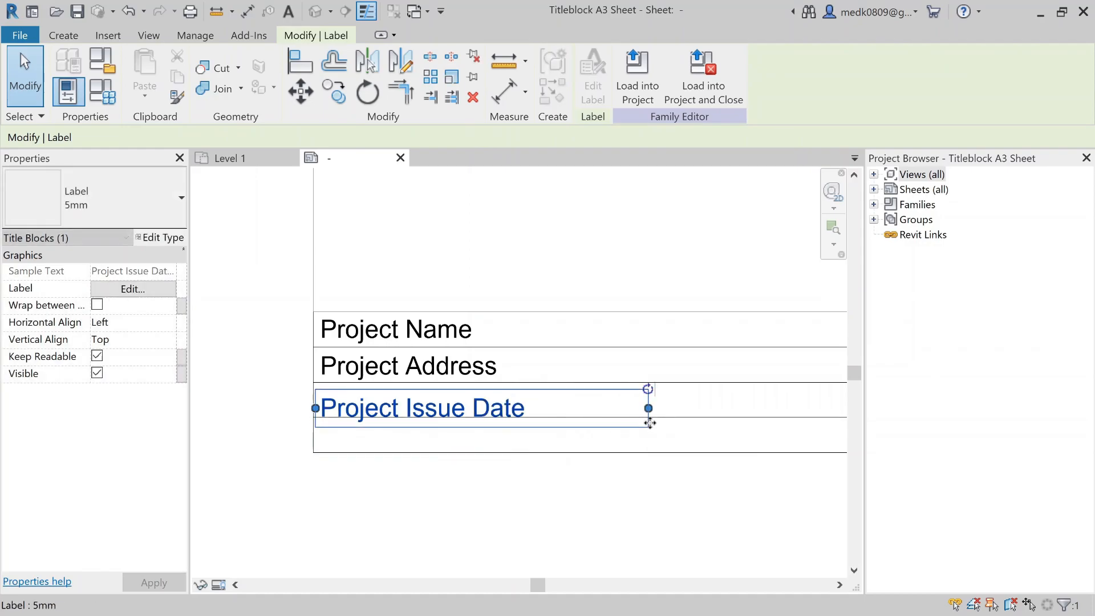
pyautogui.scroll(2, 451, 392)
pyautogui.press('Up')
pyautogui.press('Up')
pyautogui.press('Up')
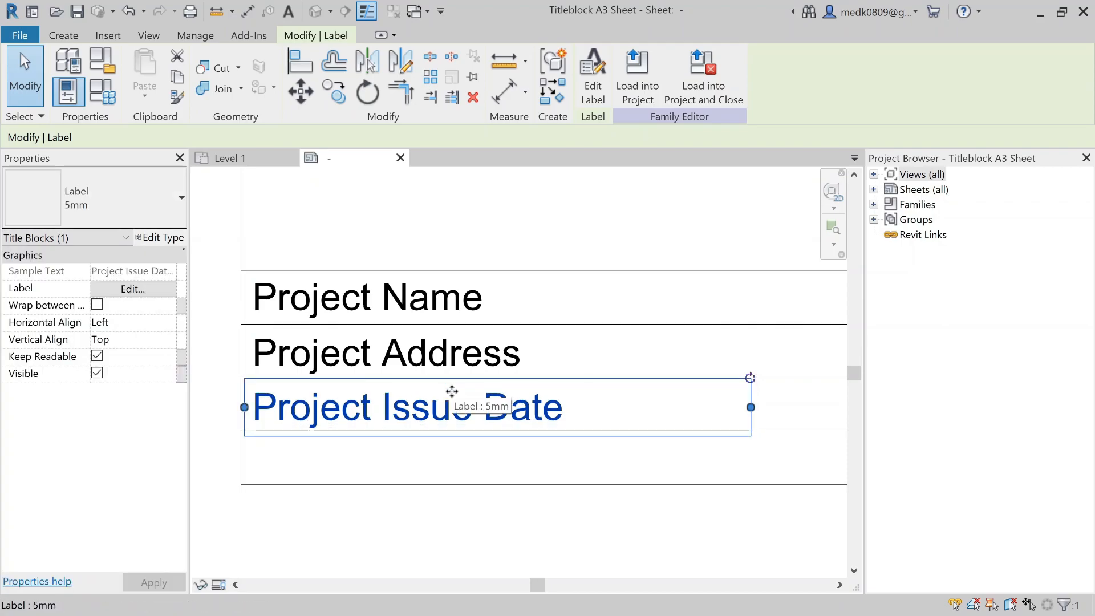
pyautogui.click(220, 235)
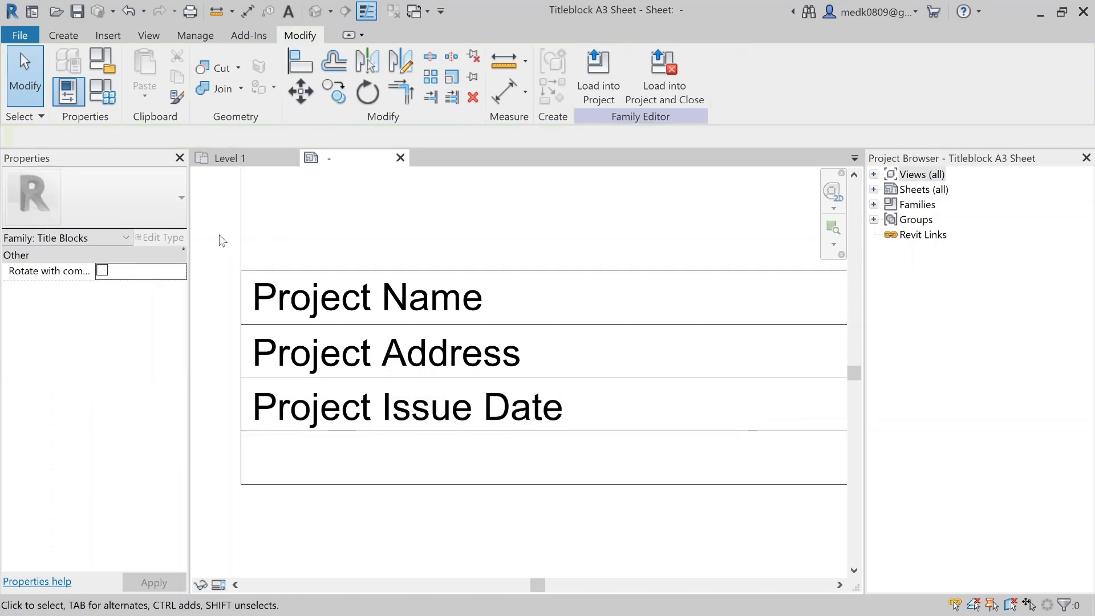
# Step: Place a 5mm label with the Project Status parameter in the fourth row, aligned under Project Issue Date
pyautogui.click(63, 35)
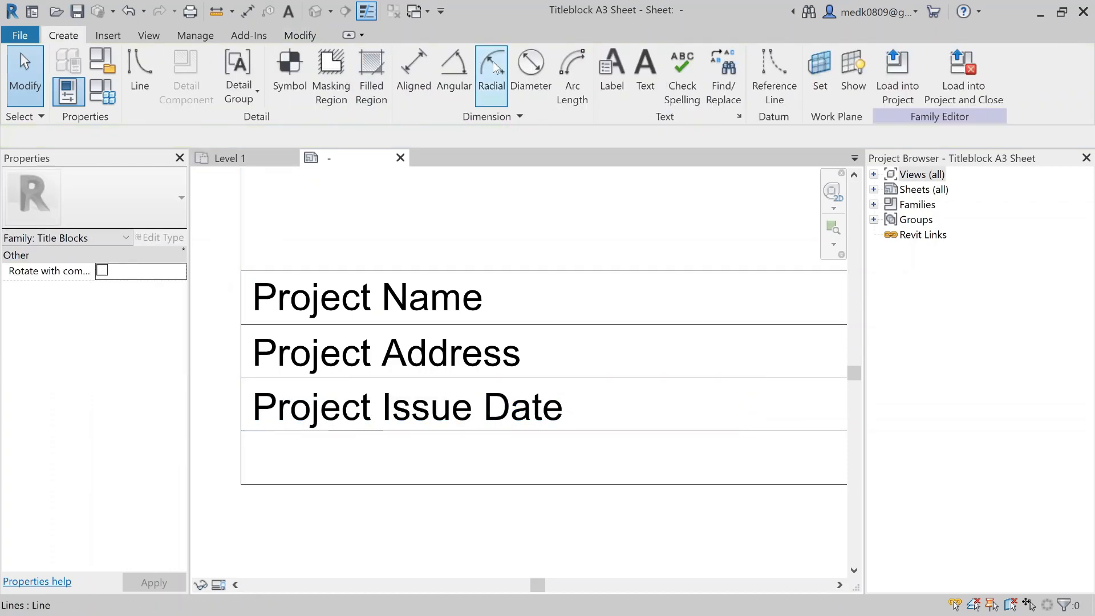
pyautogui.click(613, 74)
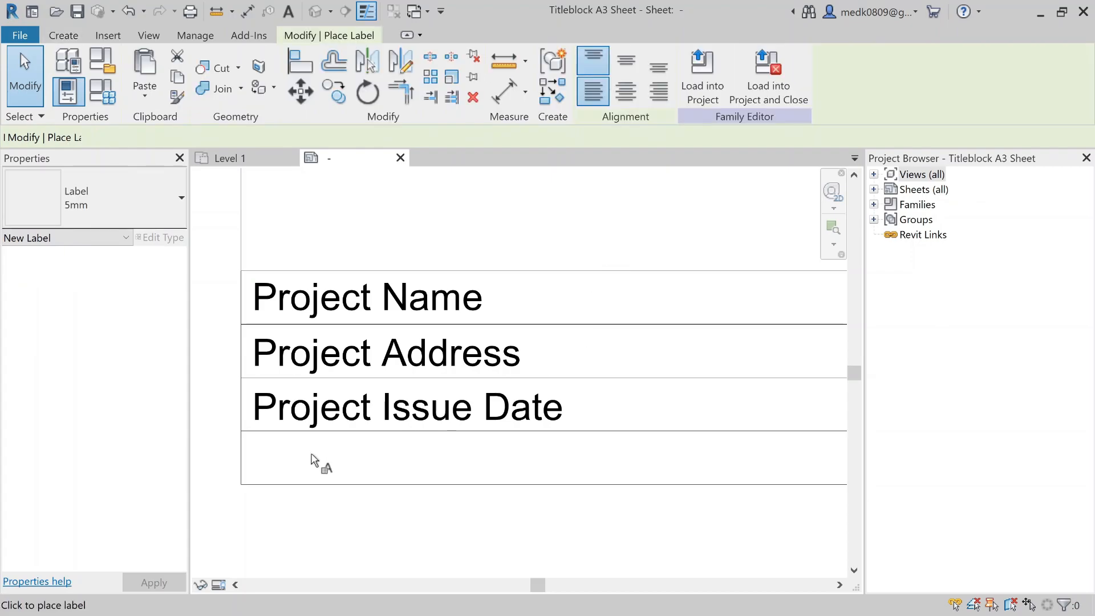
pyautogui.click(259, 456)
pyautogui.scroll(-6, 274, 338)
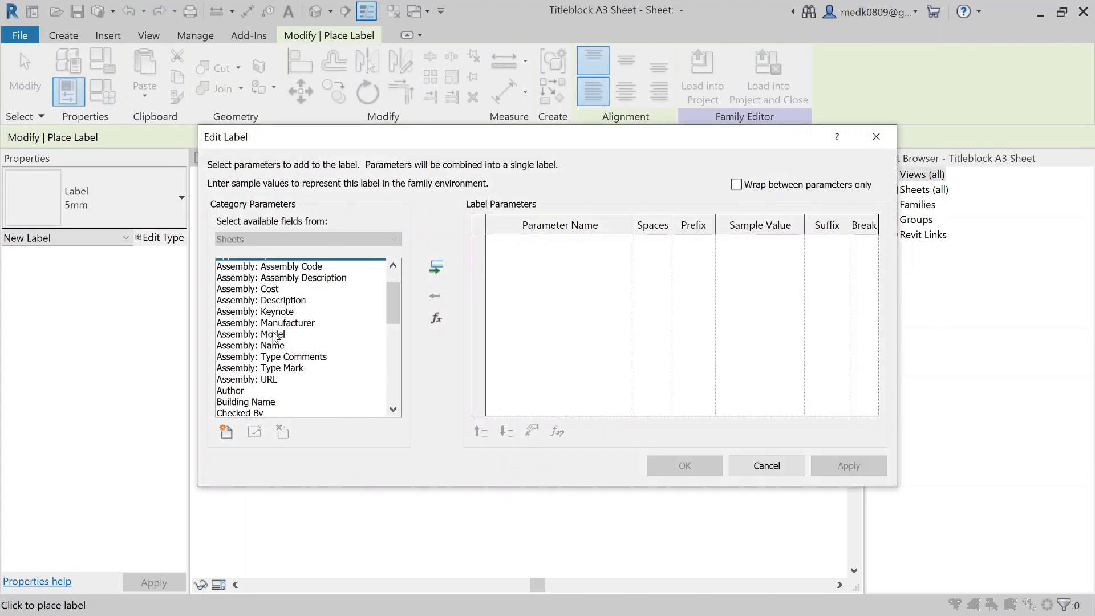
pyautogui.scroll(-4, 274, 337)
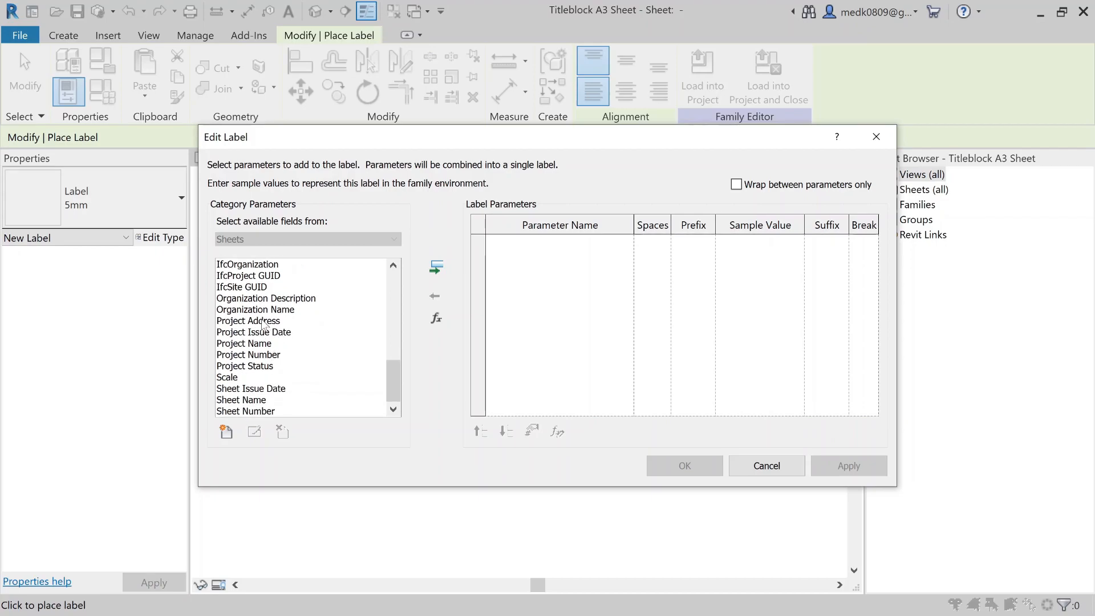
pyautogui.click(368, 364)
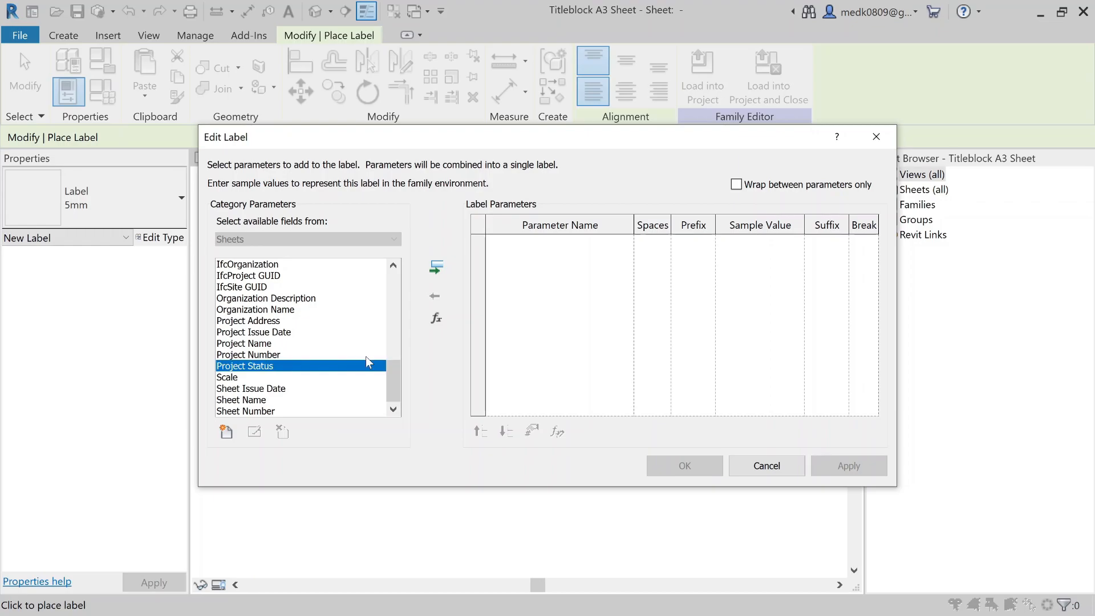
pyautogui.click(436, 267)
pyautogui.click(703, 462)
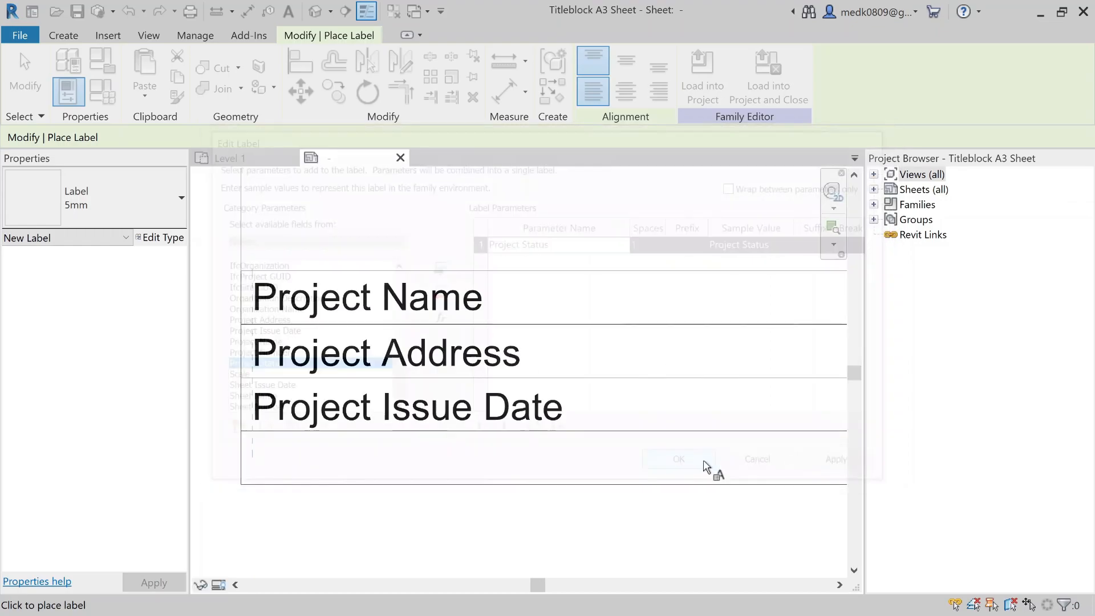
# Step: Nudge the Project Status label upward so it fits between the fourth row's lines
pyautogui.press('Escape')
pyautogui.click(431, 471)
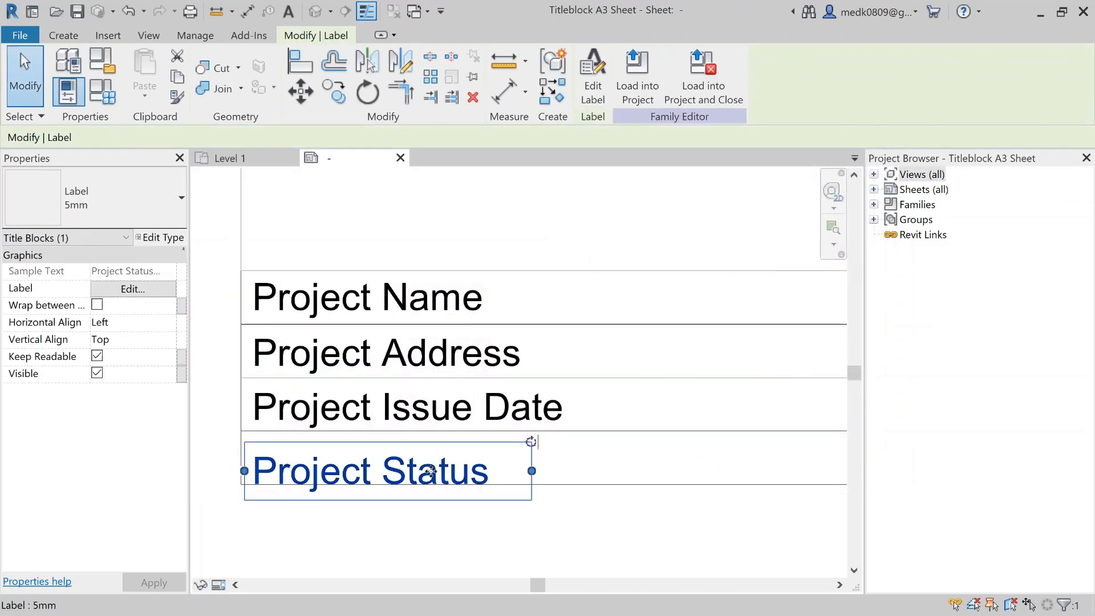
pyautogui.press('Up')
pyautogui.press('Up')
pyautogui.press('Up')
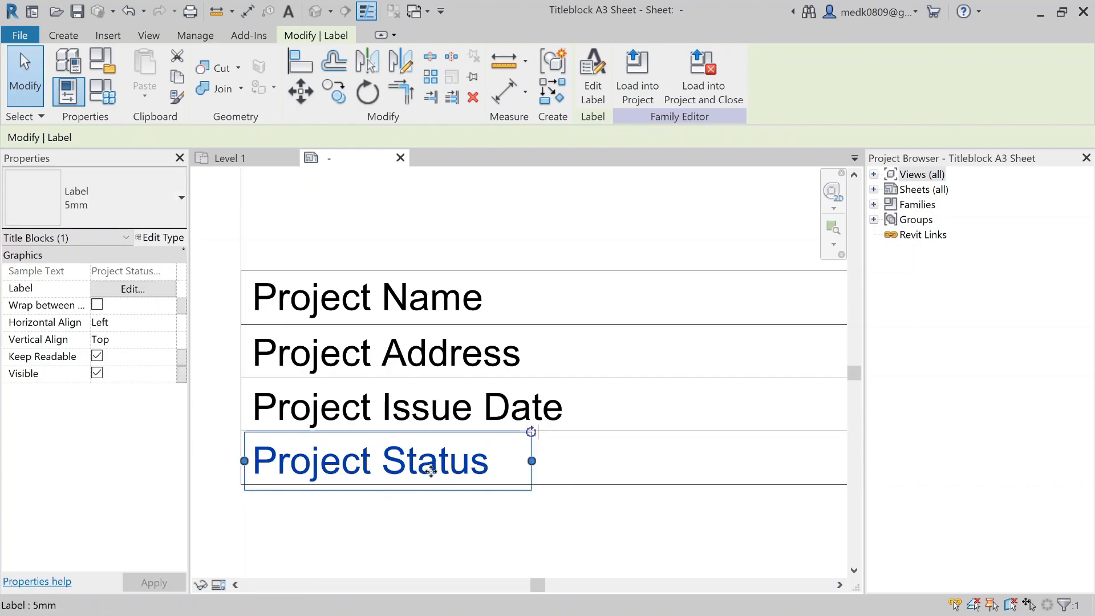
pyautogui.click(533, 519)
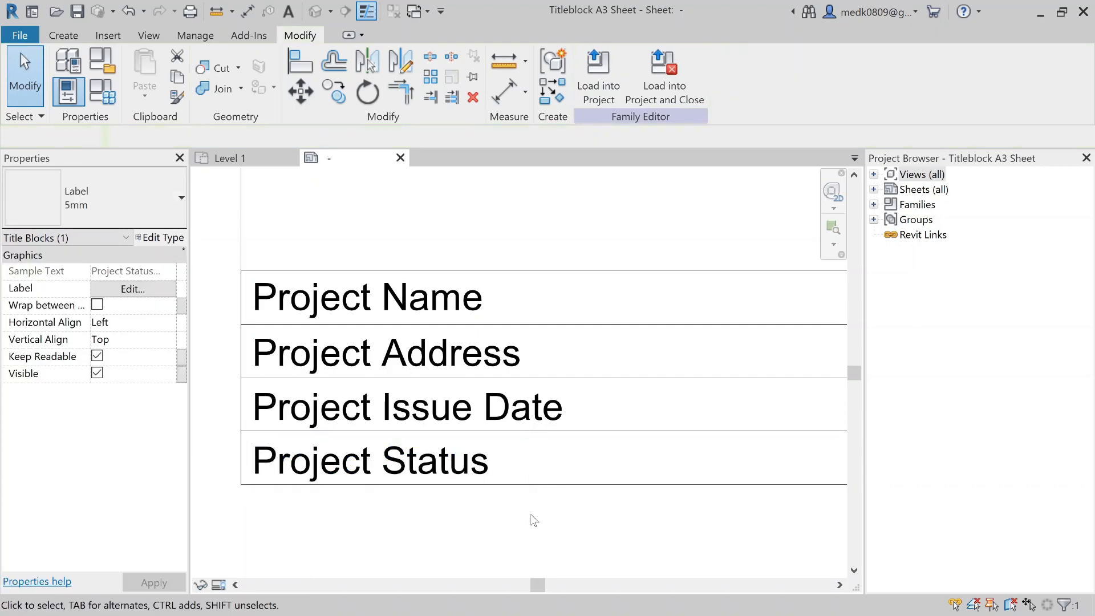
# Step: Draw Title Blocks lines along the left, top and right sheet edges above the information rows to enclose the drawing area
pyautogui.scroll(-6, 502, 342)
pyautogui.moveTo(659, 420); pyautogui.dragTo(577, 467, button='middle')
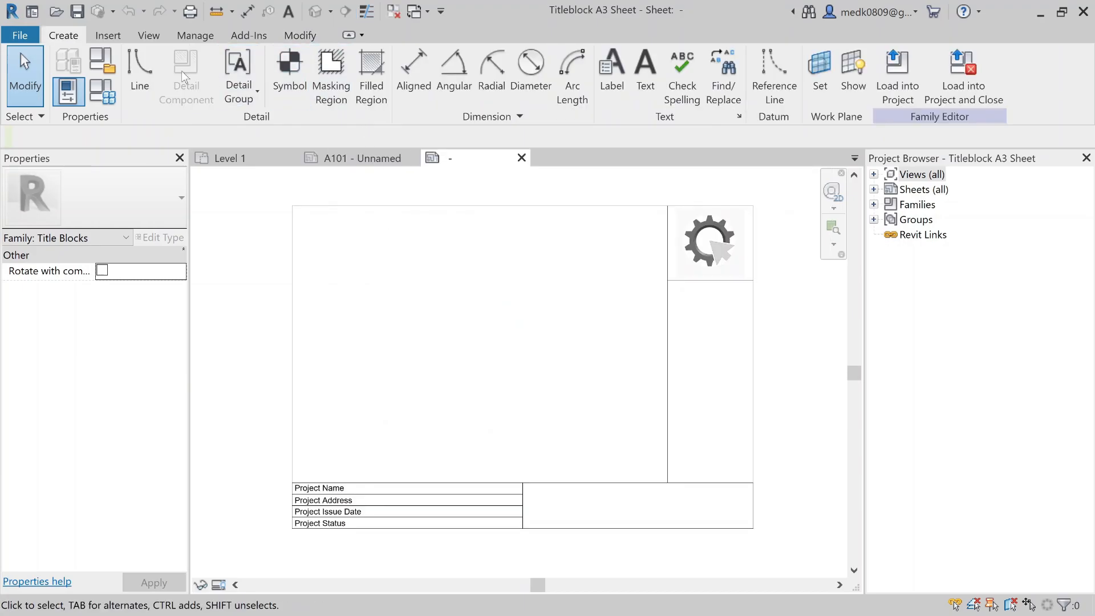
pyautogui.click(139, 66)
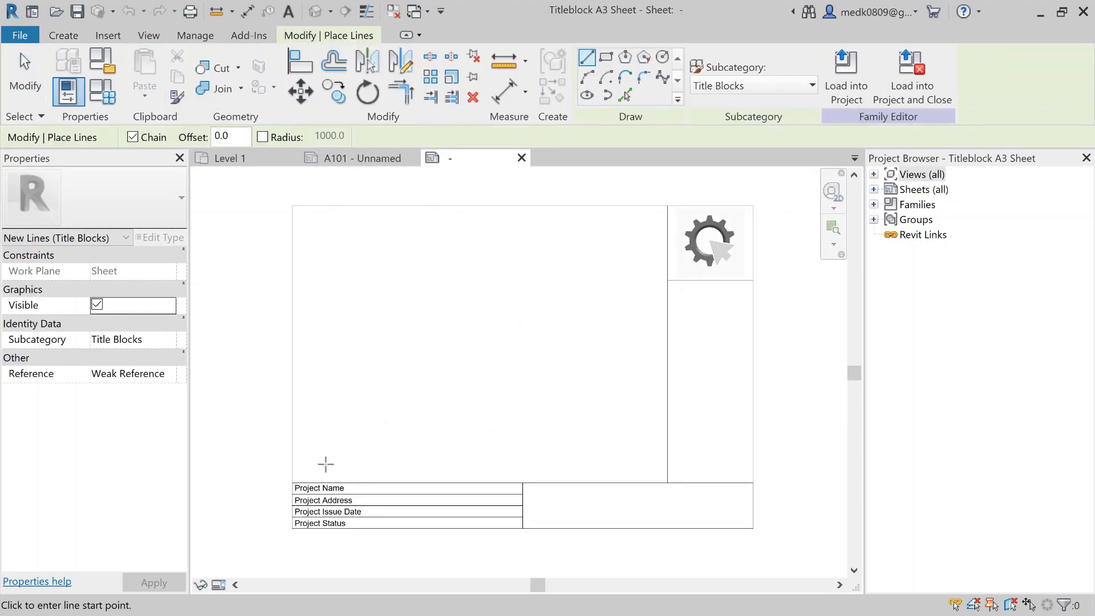
pyautogui.click(293, 482)
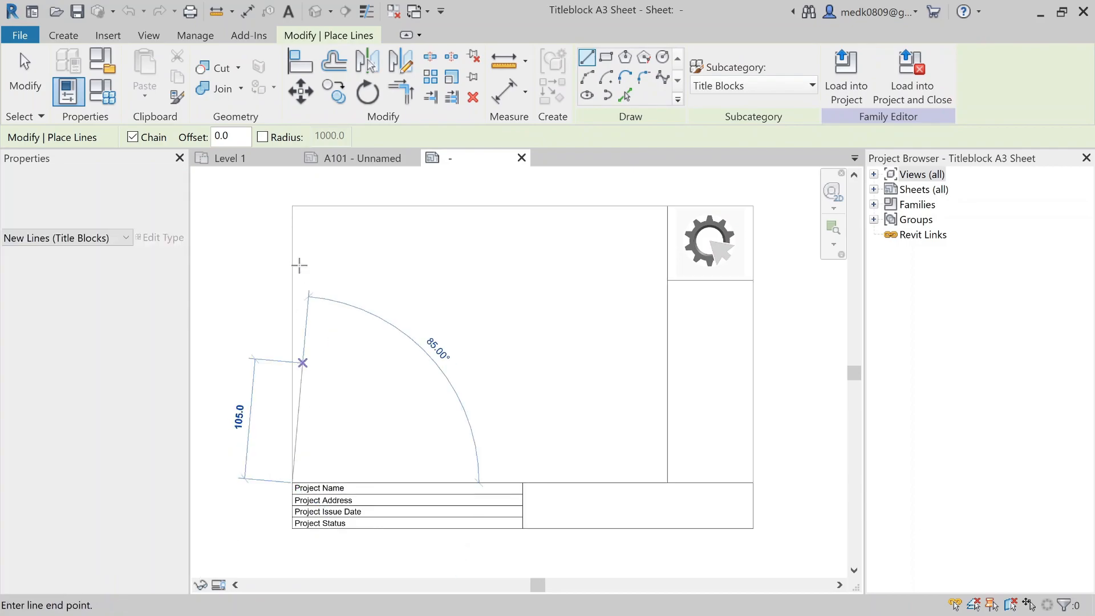
pyautogui.click(292, 206)
pyautogui.press('Escape')
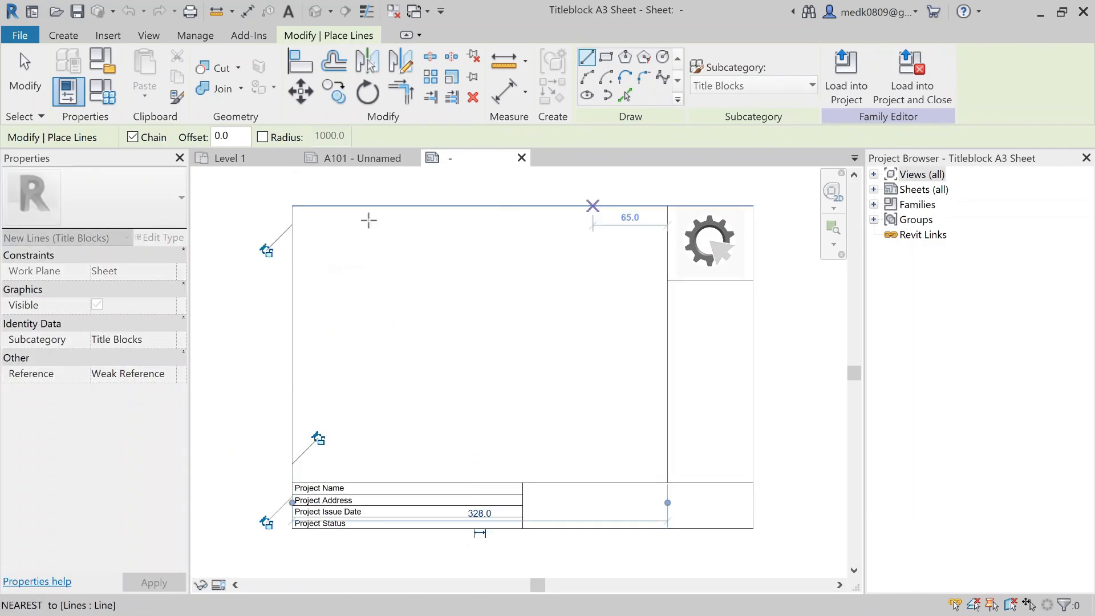
pyautogui.click(292, 206)
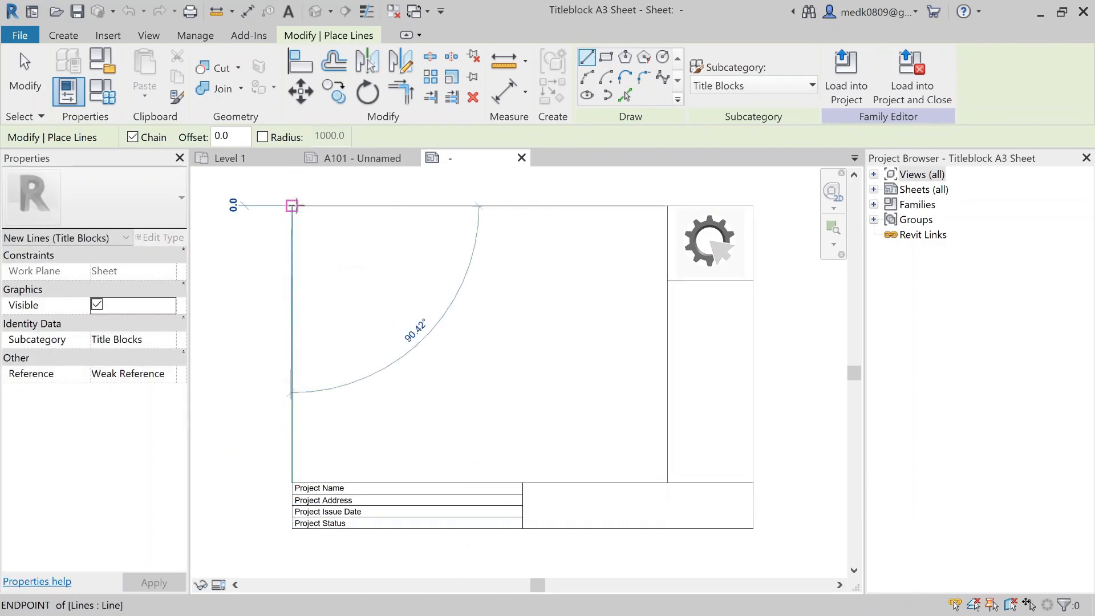
pyautogui.click(753, 206)
pyautogui.press('Escape')
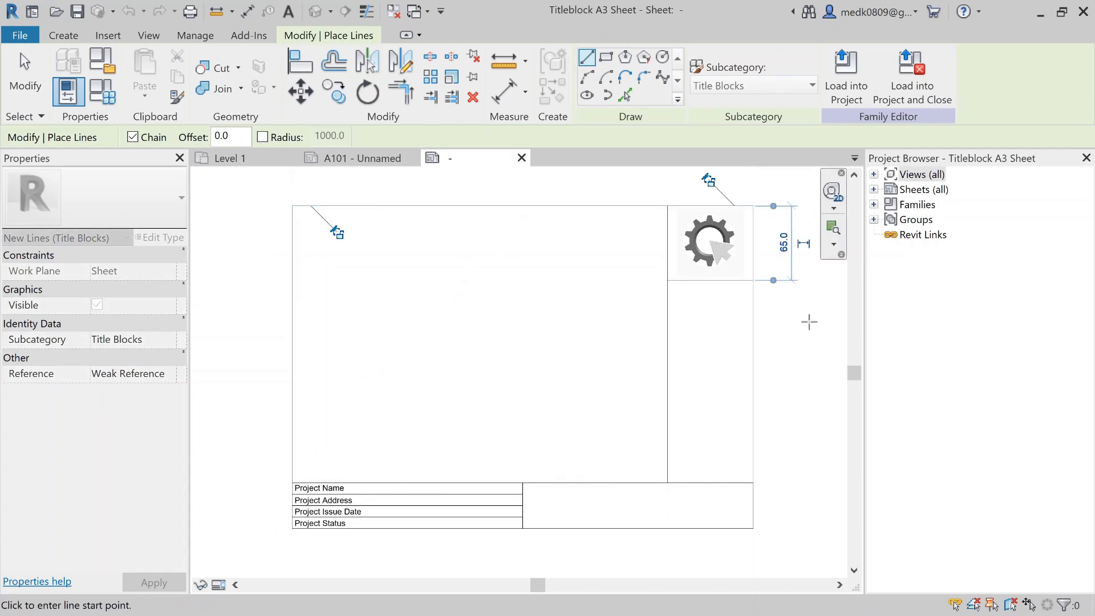
pyautogui.click(753, 483)
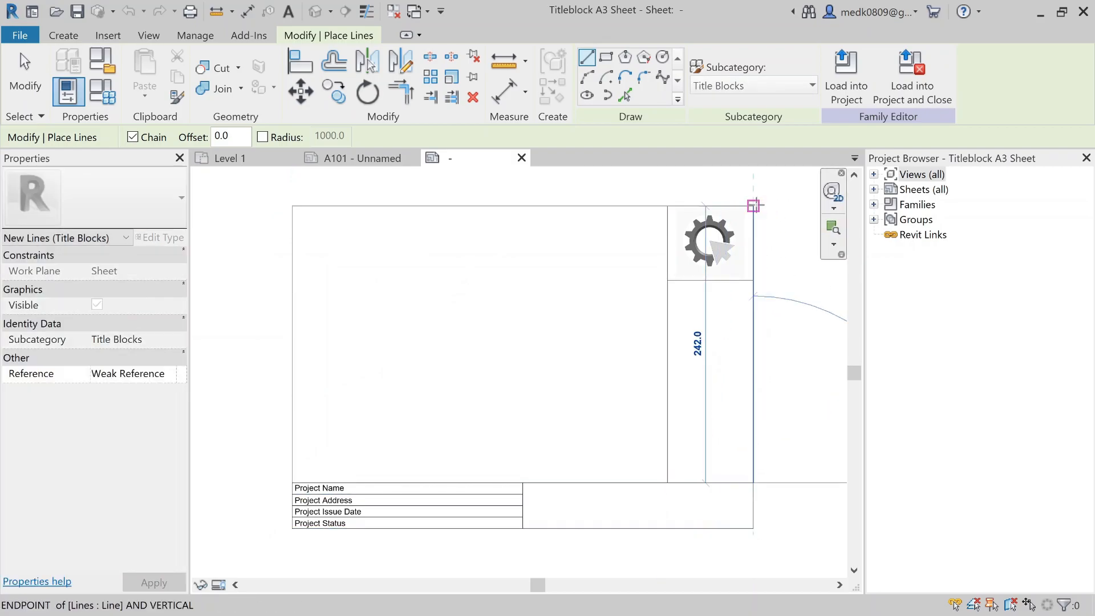
pyautogui.click(752, 205)
pyautogui.press('Escape')
pyautogui.press('Escape')
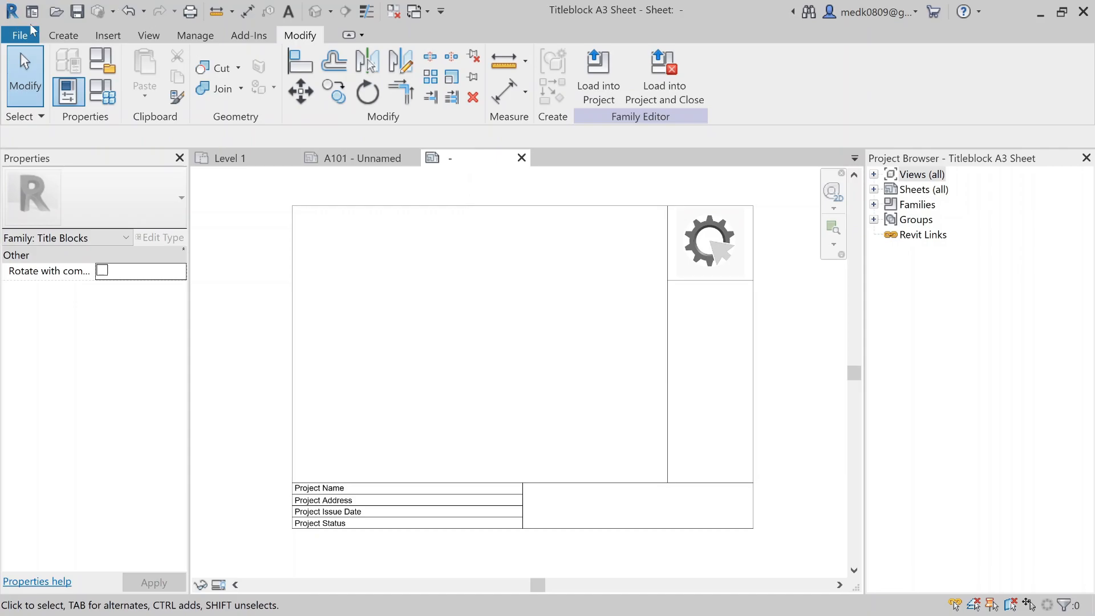
# Step: Save the title block family and load it into the Template2 project, overwriting the existing version
pyautogui.click(77, 12)
pyautogui.click(642, 98)
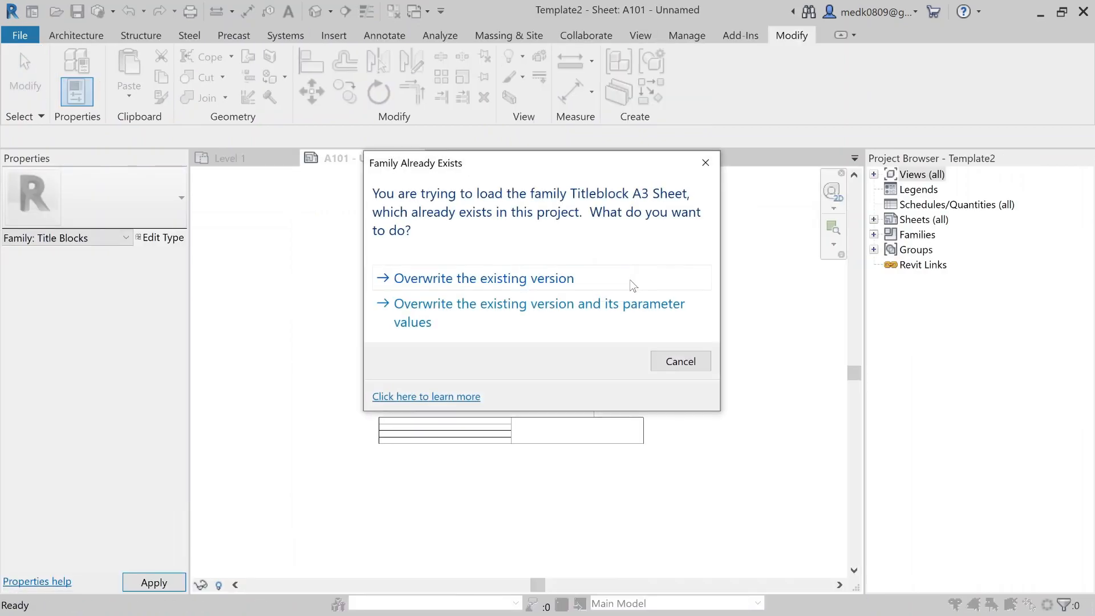
pyautogui.click(632, 285)
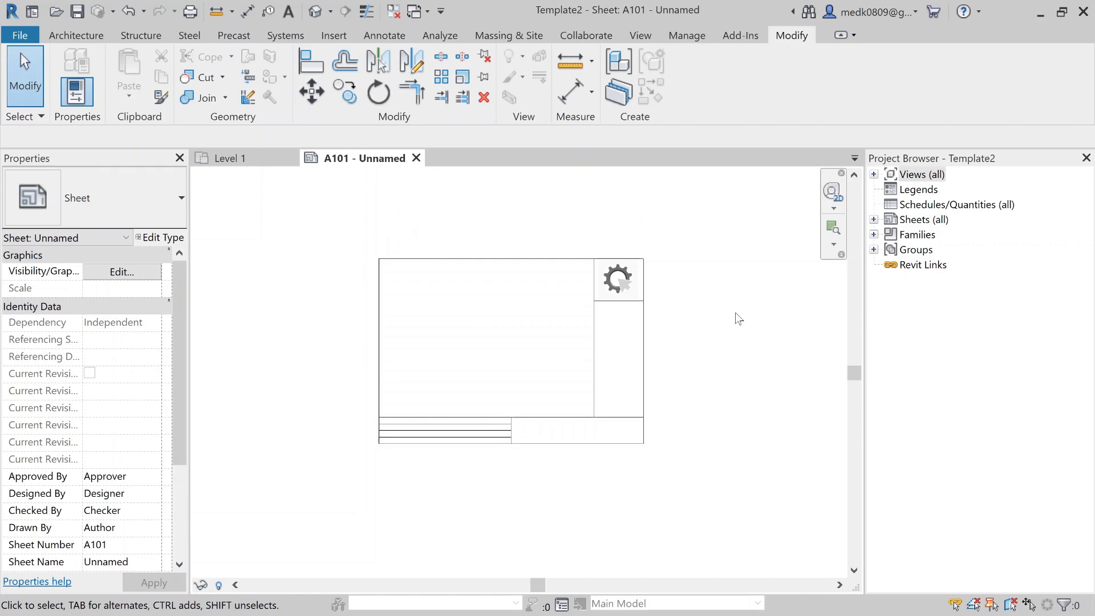
# Step: Examine the reloaded title block's borders and project-information rows on sheet A101
pyautogui.scroll(1, 704, 311)
pyautogui.scroll(1, 551, 315)
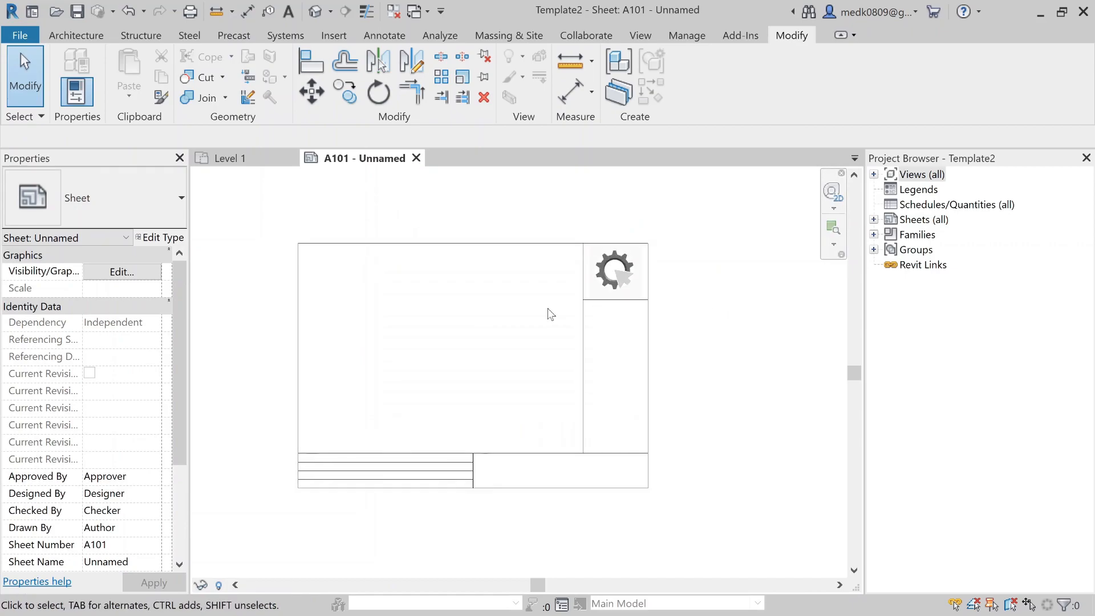
pyautogui.scroll(1, 544, 317)
pyautogui.moveTo(539, 317); pyautogui.dragTo(599, 303, button='middle')
pyautogui.scroll(-1, 604, 302)
pyautogui.scroll(2, 418, 451)
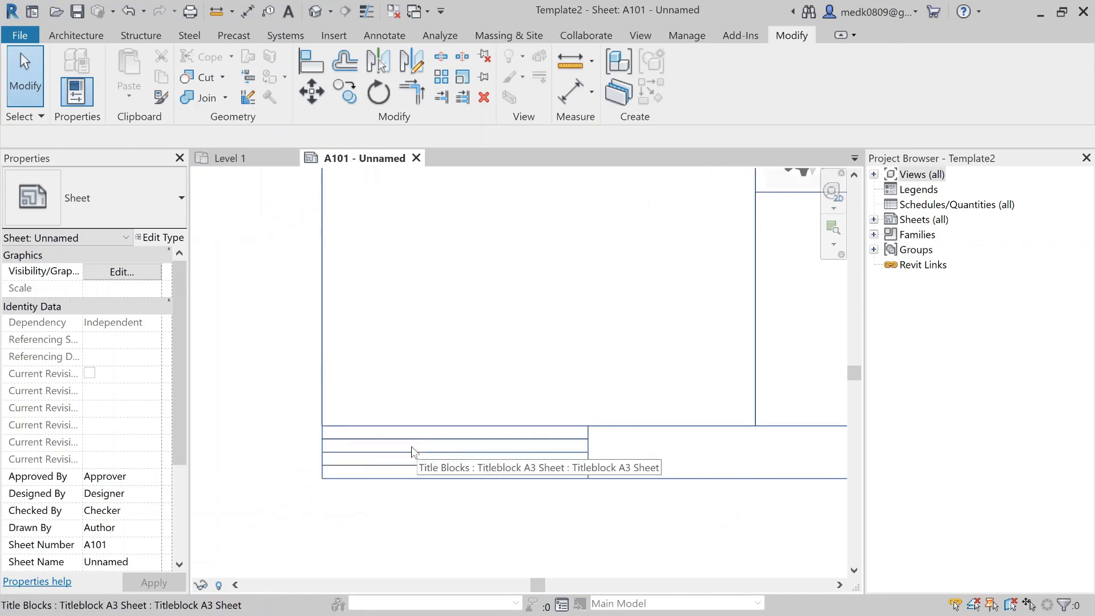
pyautogui.scroll(-2, 362, 420)
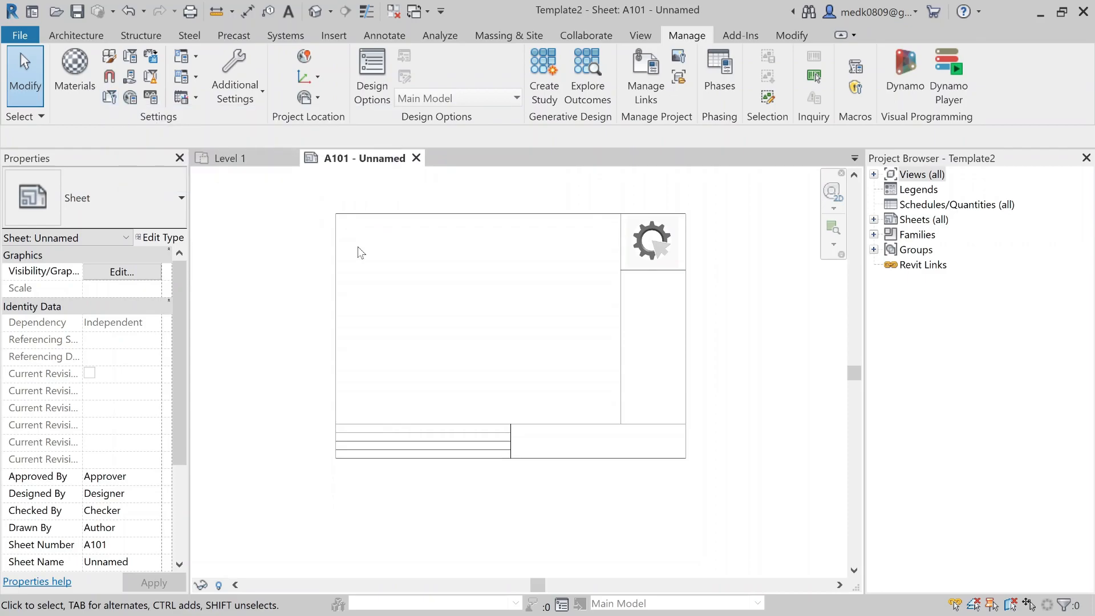
# Step: In the Project Information, set the Project Issue Date to 08/09/2019 and the Project Status to Pending
pyautogui.click(111, 98)
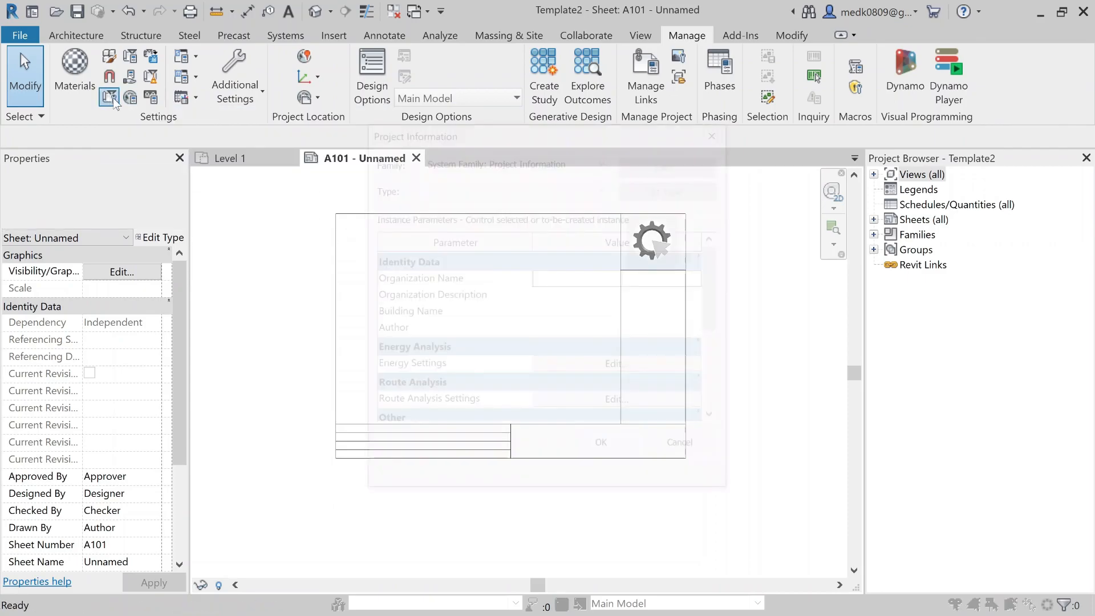
pyautogui.scroll(-3, 495, 333)
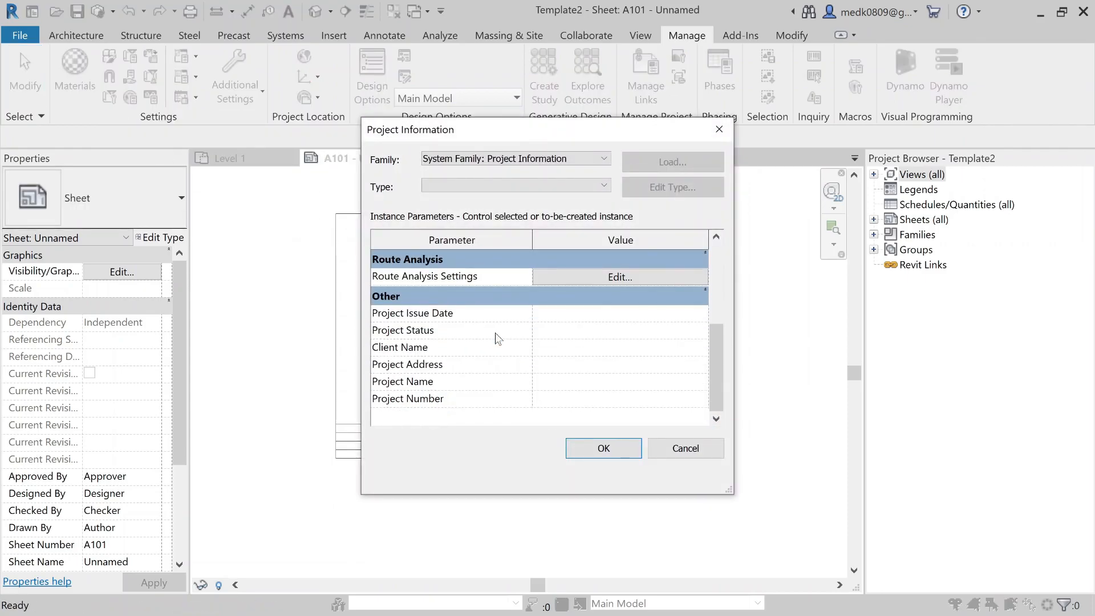
pyautogui.click(557, 319)
pyautogui.write('08/09/2019')
pyautogui.click(565, 332)
pyautogui.write('Pending')
# Step: Set the Project Address to "Moscow, Russia" in the Project Information
pyautogui.click(581, 364)
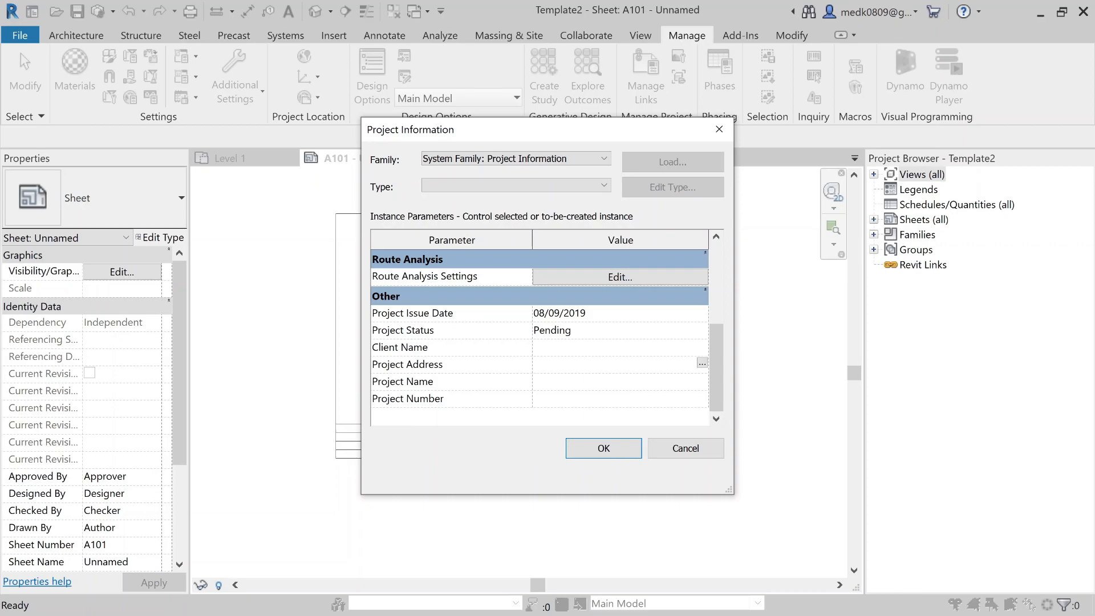
pyautogui.click(702, 364)
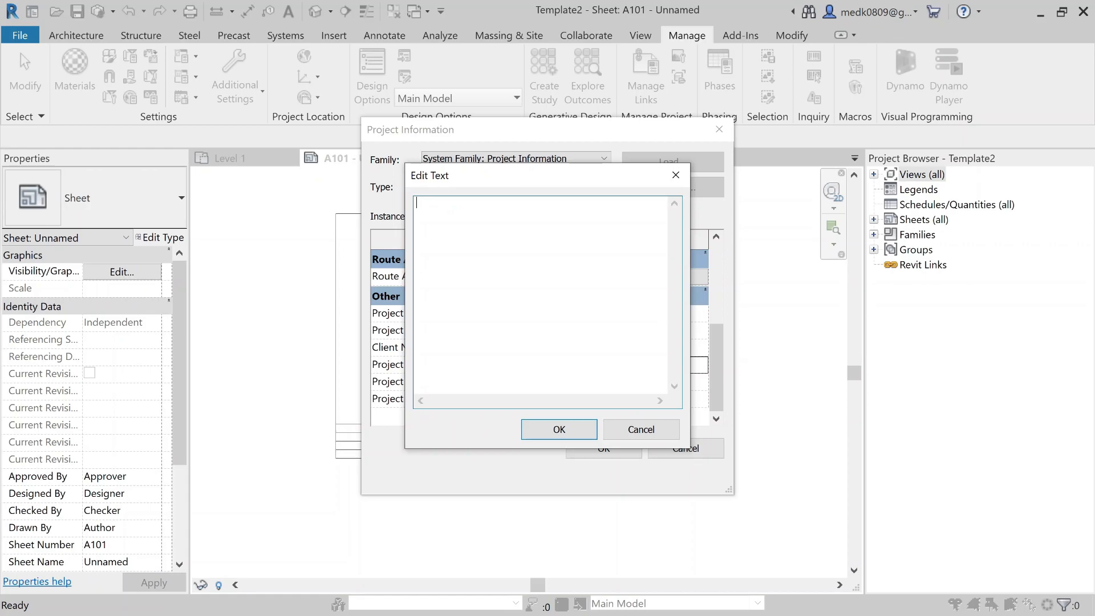
pyautogui.press('BackSpace')
pyautogui.write('Moscow, Russia')
pyautogui.click(566, 437)
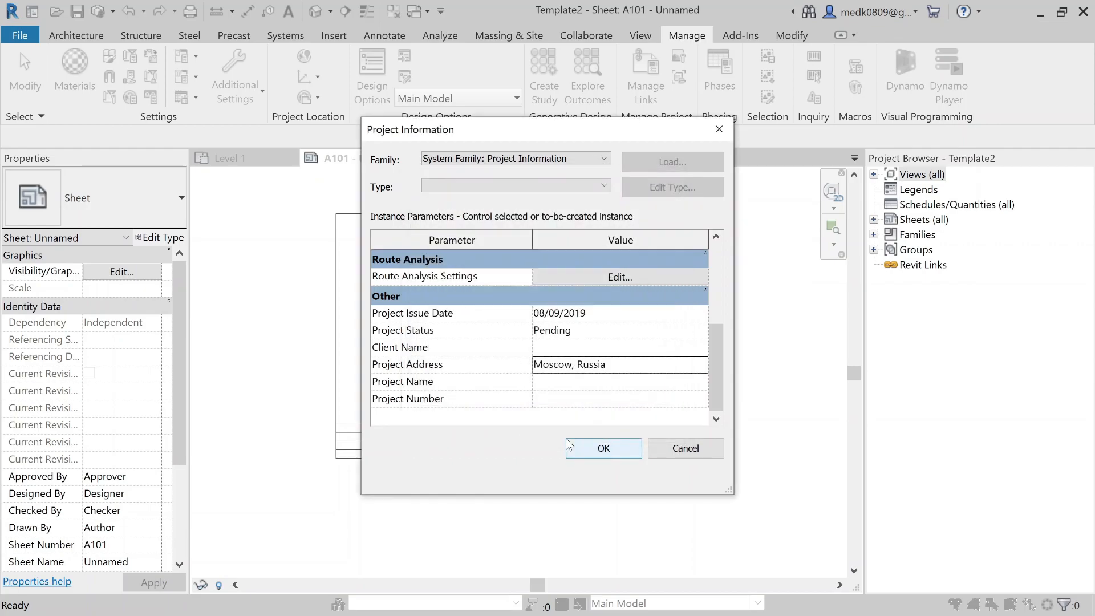
# Step: Set the Project Name to "Moscow Metro" and the Project Number to XX.XX.XXXX, and apply the Project Information
pyautogui.click(571, 381)
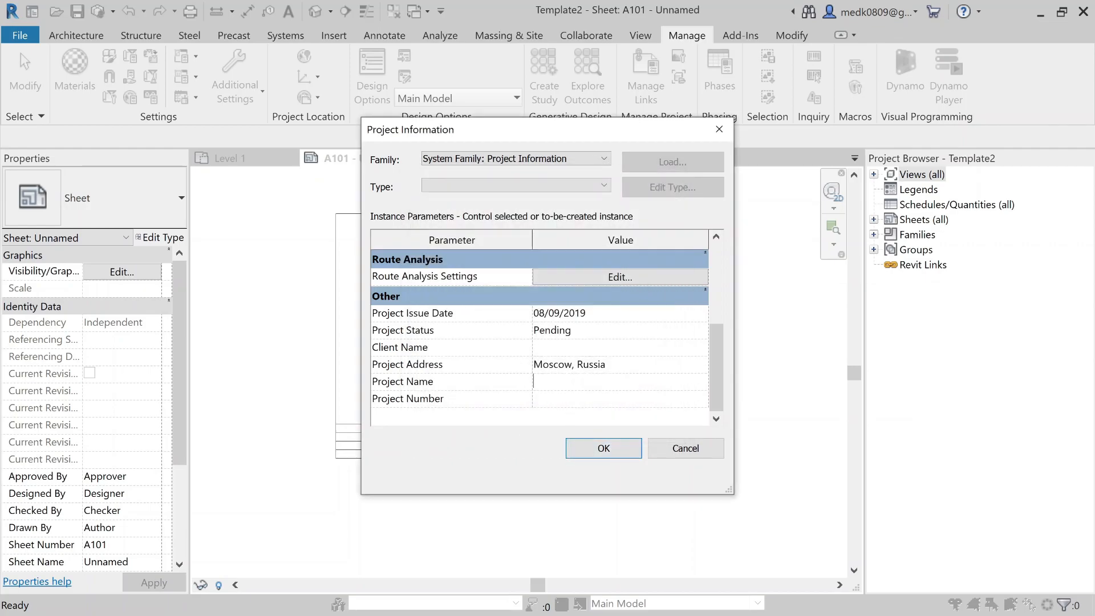
pyautogui.write('Moscow Metro')
pyautogui.press('Tab')
pyautogui.write('XX.XX.XXXX')
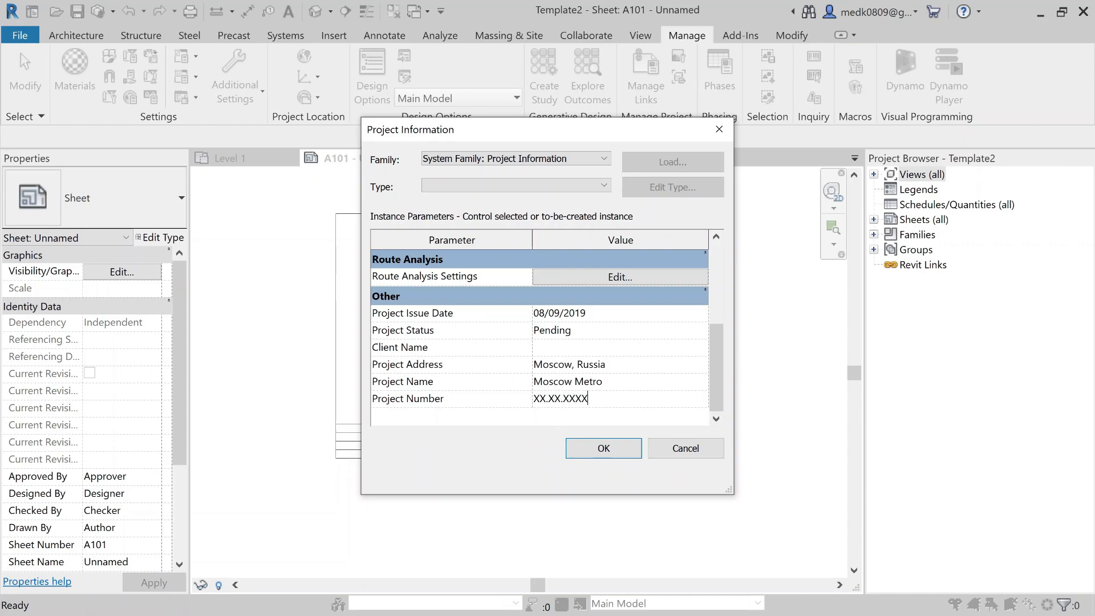
pyautogui.click(579, 445)
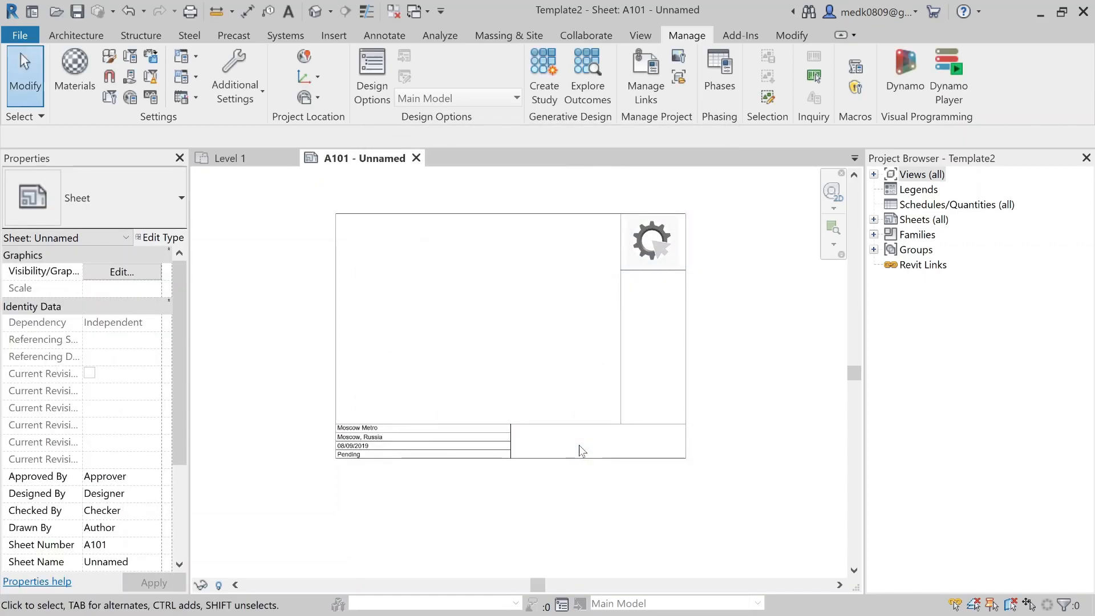
# Step: Check the project name, address, issue date and status rows in the title block on sheet A101
pyautogui.scroll(5, 414, 438)
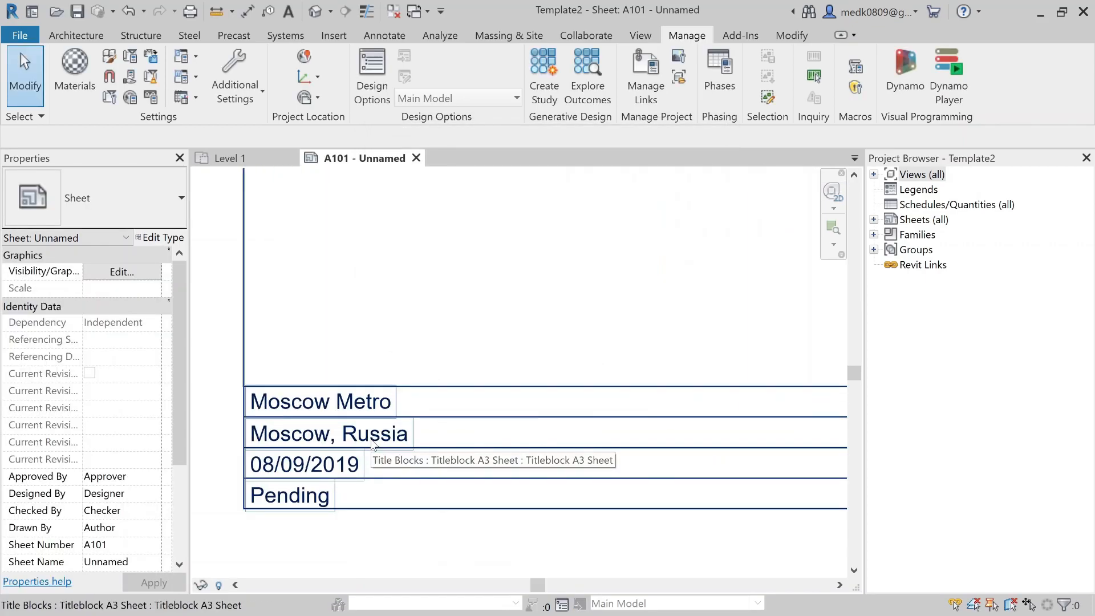
pyautogui.scroll(-5, 372, 444)
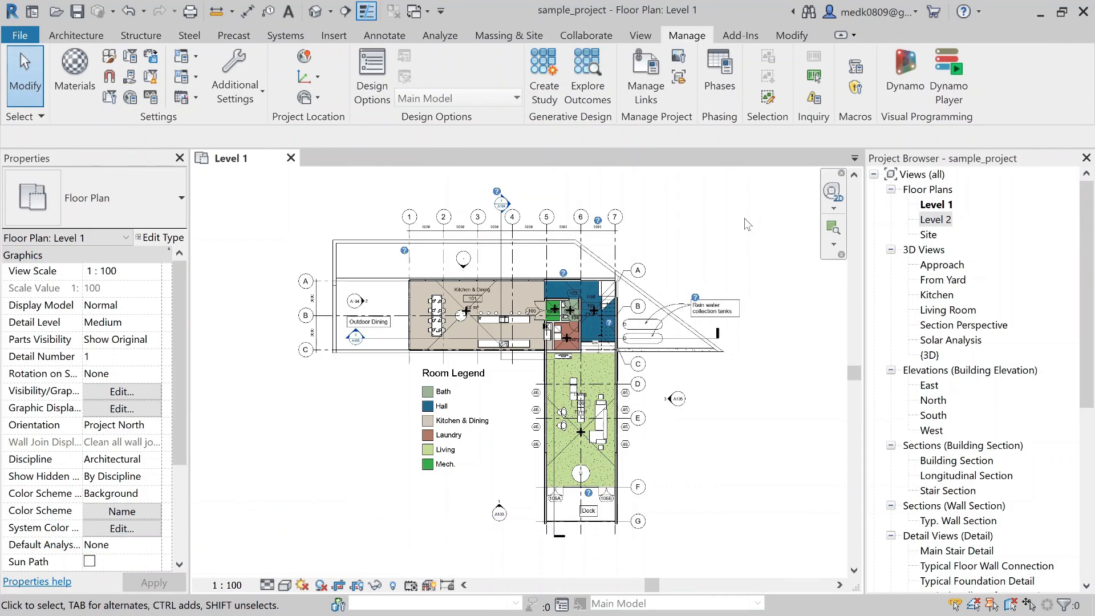
# Step: In sample_project, open the Level 2 floor plan and the Approach and From Yard 3D views
pyautogui.doubleClick(934, 221)
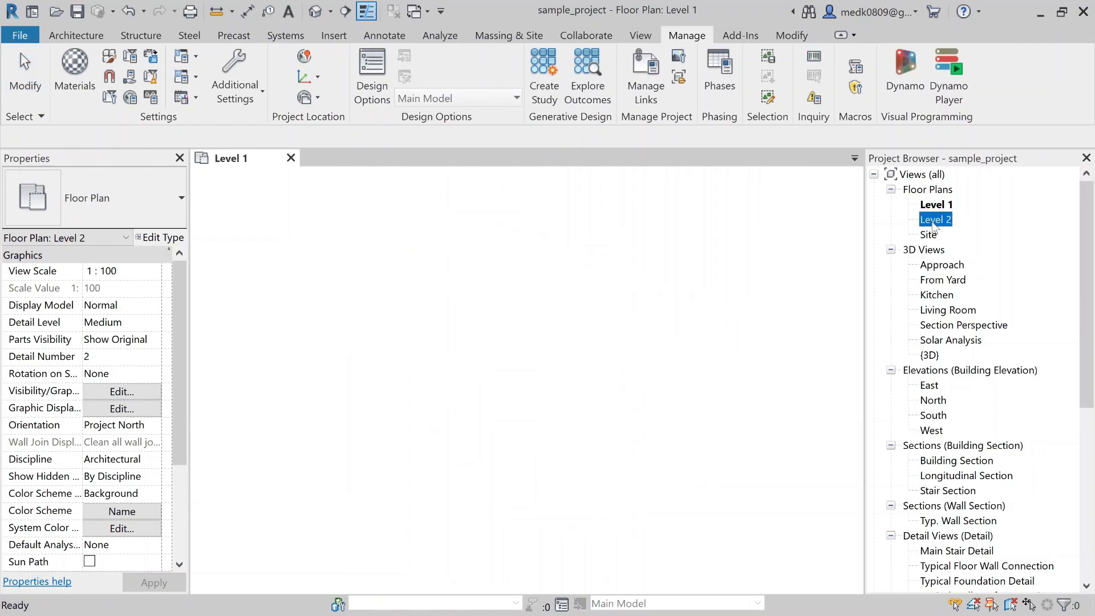
pyautogui.doubleClick(936, 266)
pyautogui.doubleClick(942, 280)
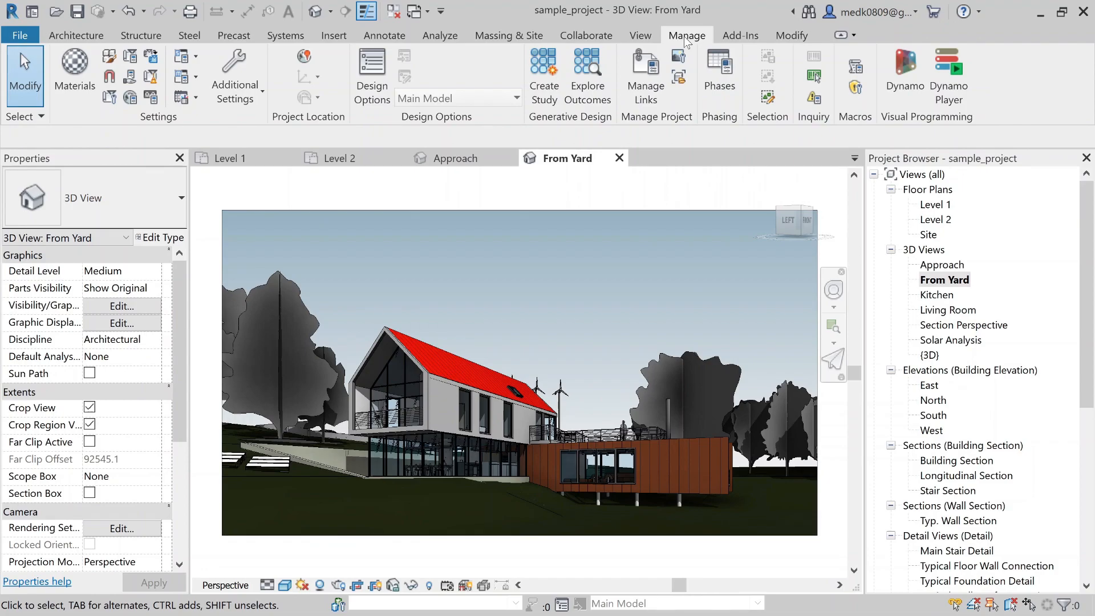
# Step: Set the project's starting view to 3D View: From Yard
pyautogui.click(681, 81)
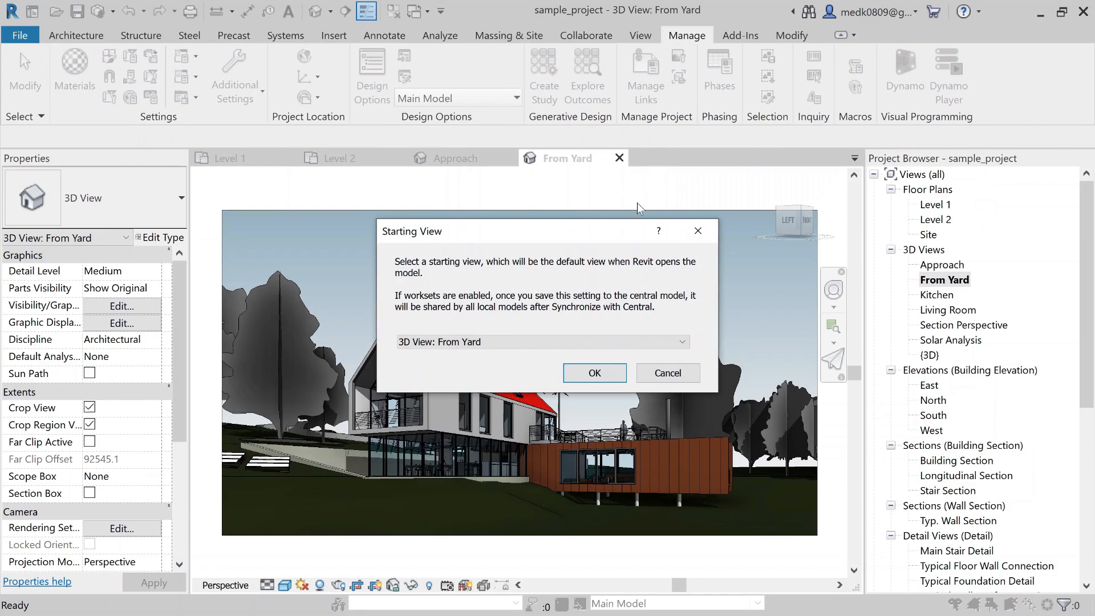
pyautogui.click(573, 341)
pyautogui.scroll(1, 548, 289)
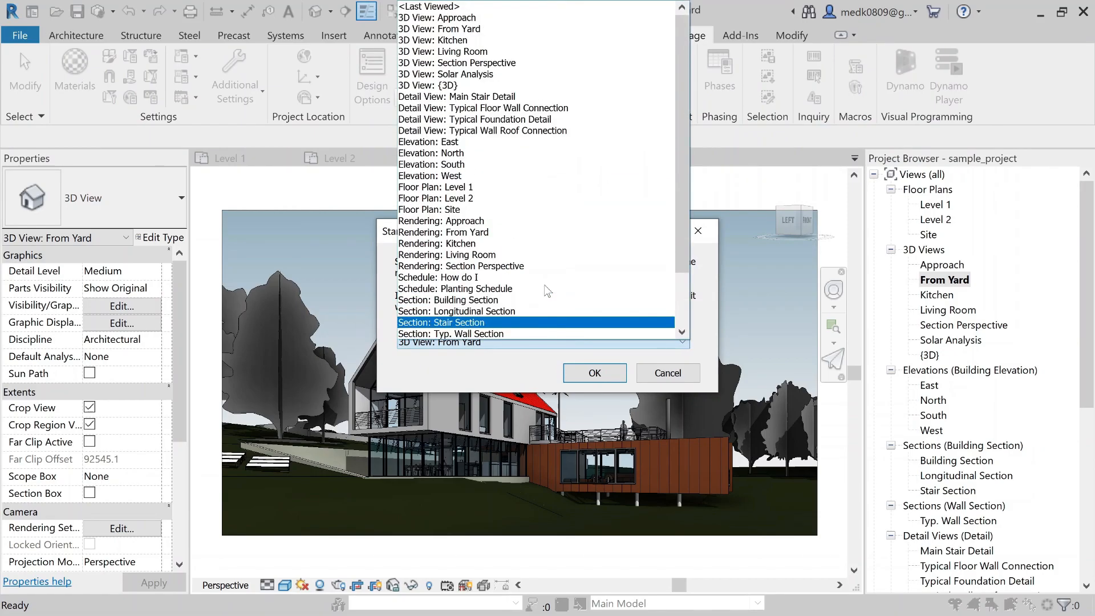
pyautogui.click(437, 30)
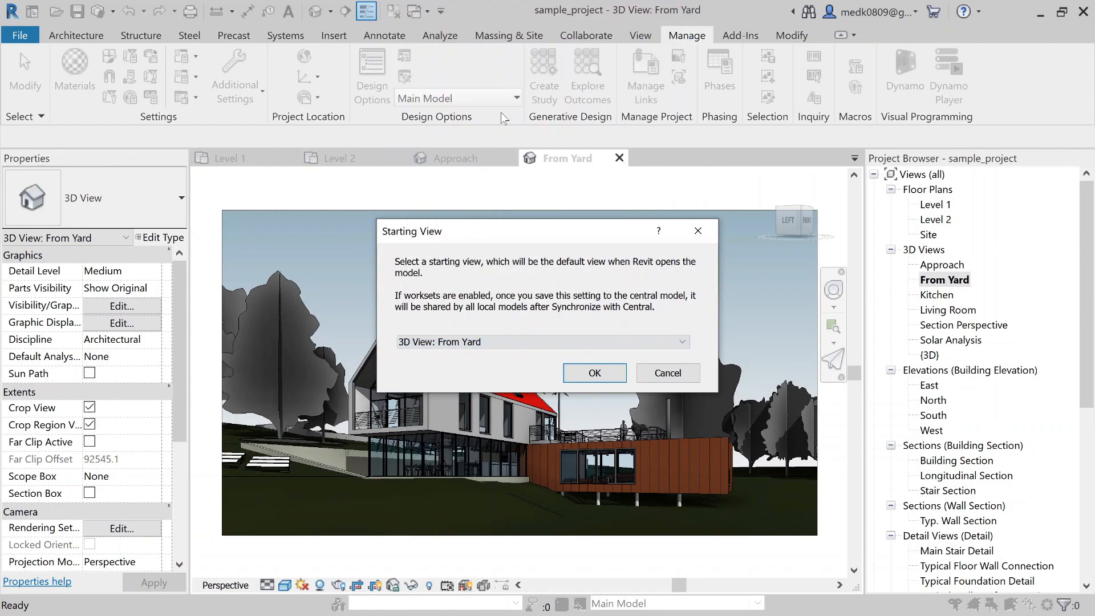
pyautogui.click(610, 373)
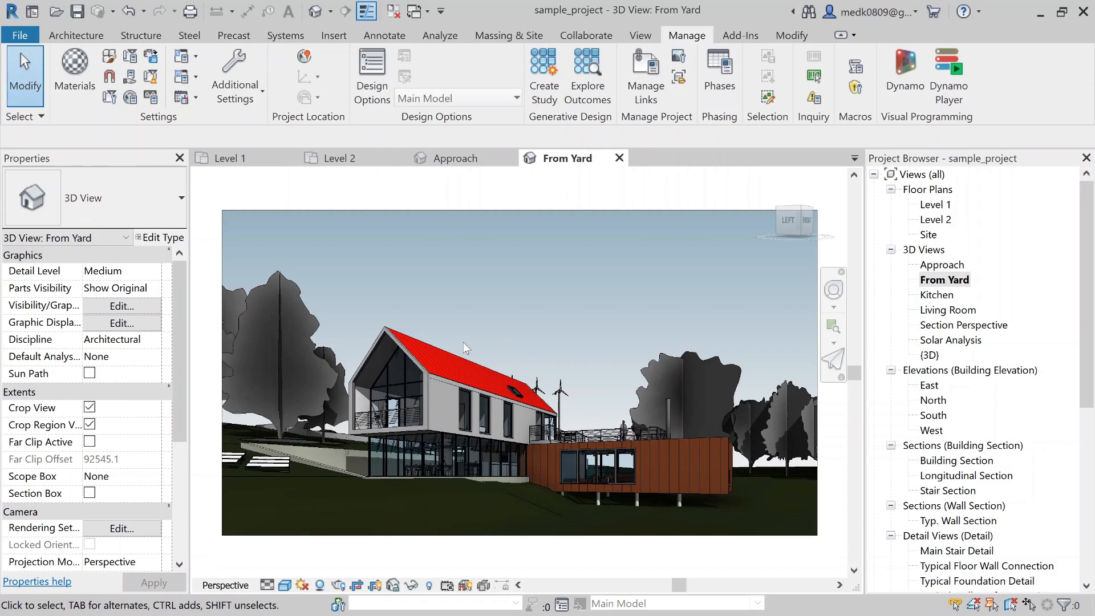
# Step: Save sample_project and close all of its open views to close the project
pyautogui.click(77, 10)
pyautogui.click(291, 158)
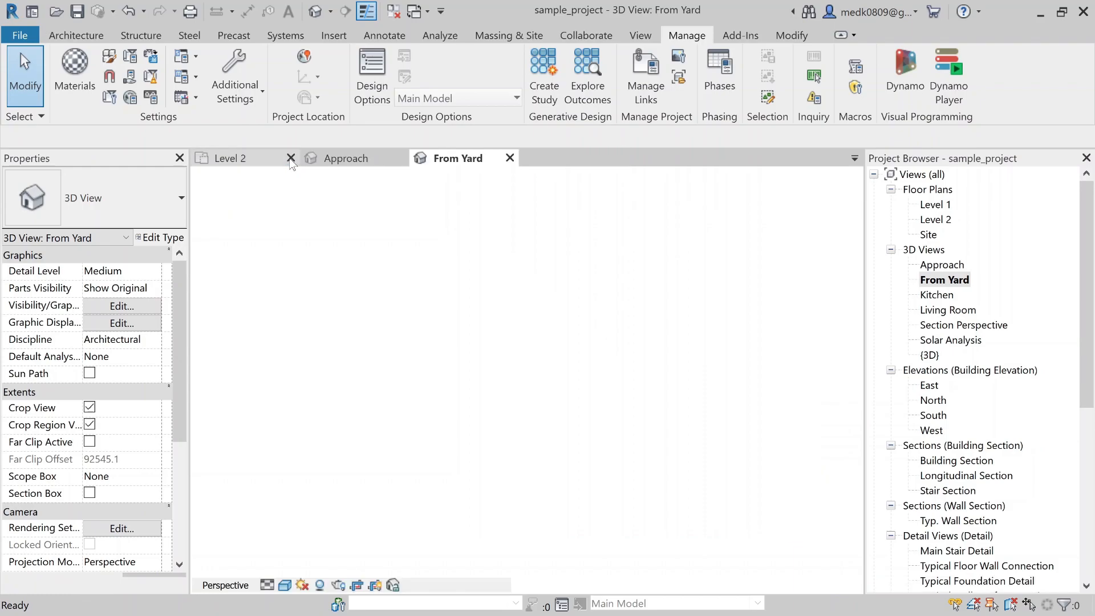
pyautogui.click(291, 159)
pyautogui.click(290, 159)
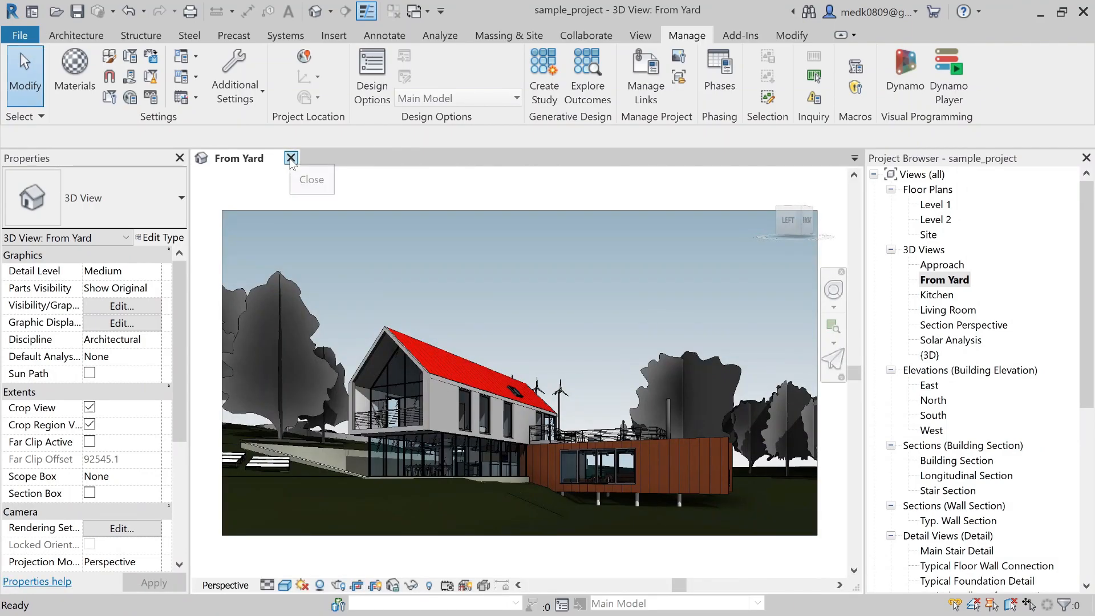
pyautogui.click(290, 159)
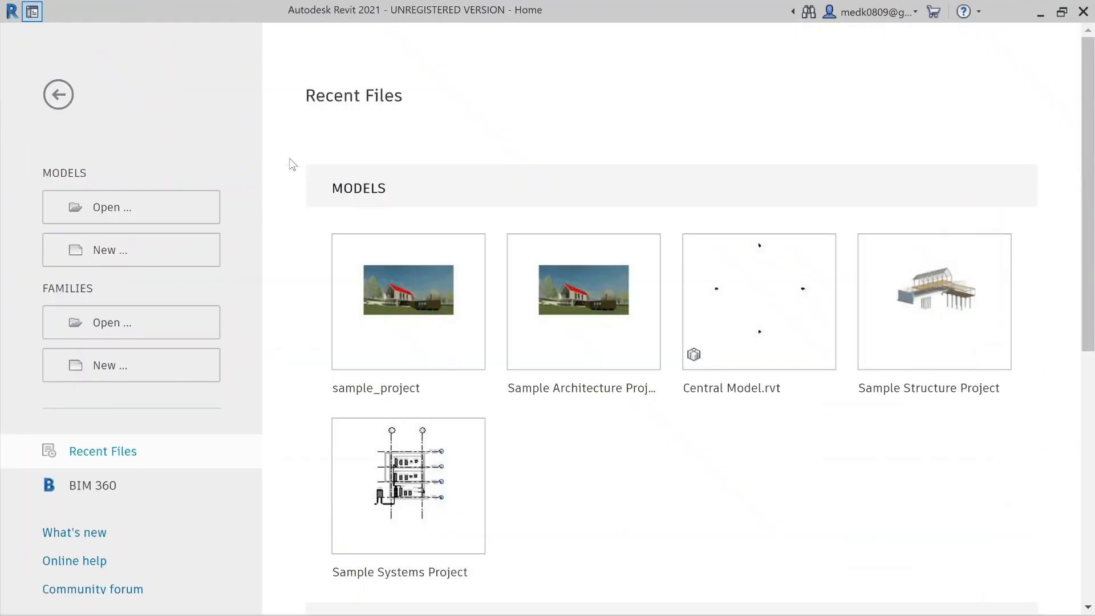
# Step: Reopen sample_project from the Desktop and inspect the view it starts in
pyautogui.click(156, 202)
pyautogui.click(370, 263)
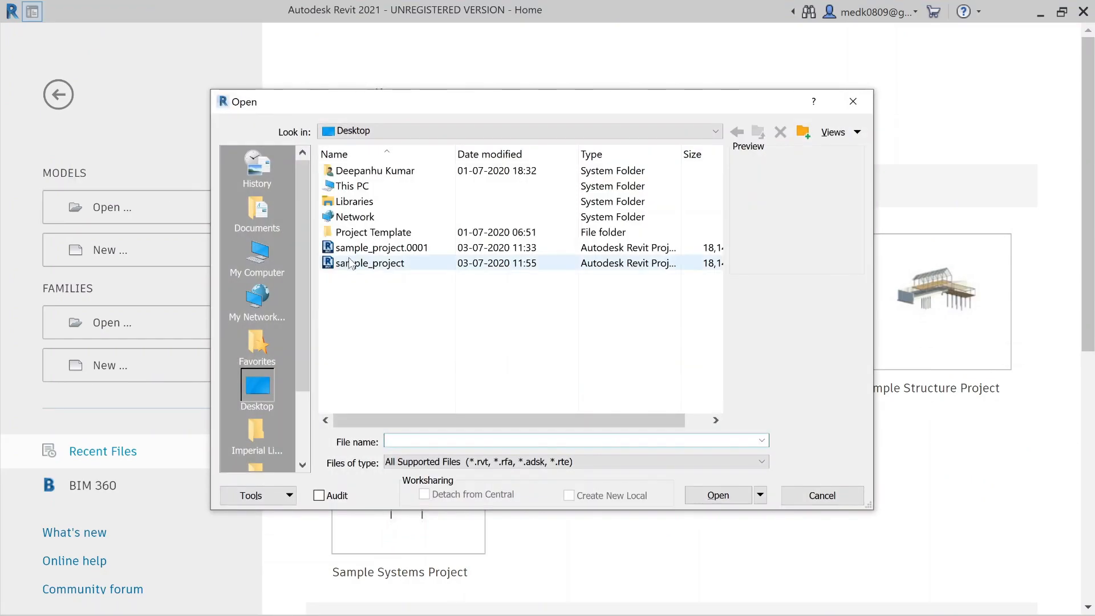
pyautogui.click(724, 495)
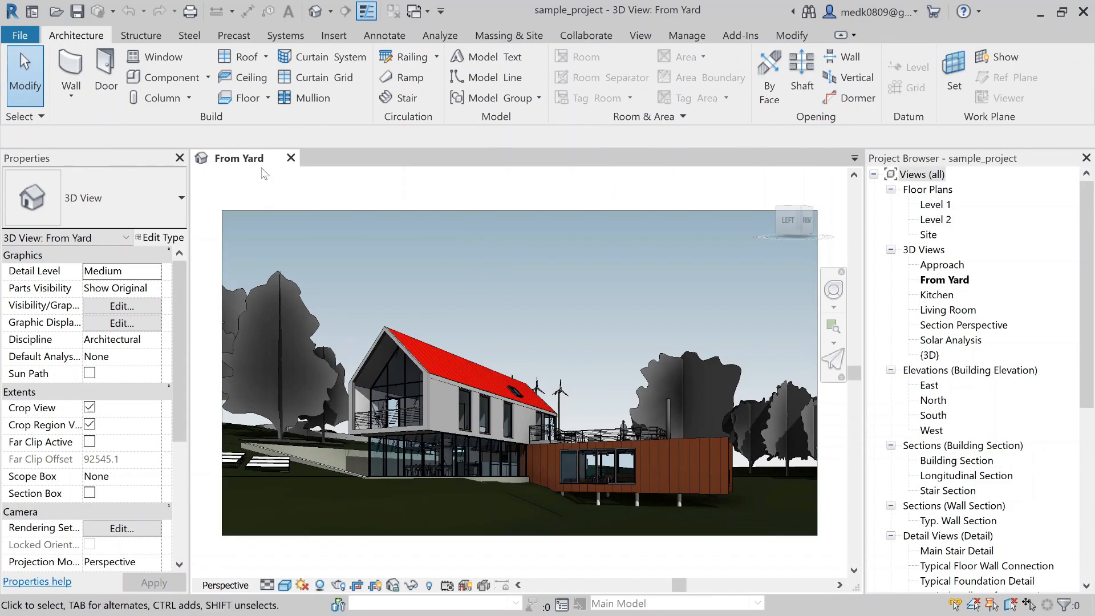
pyautogui.scroll(1, 498, 302)
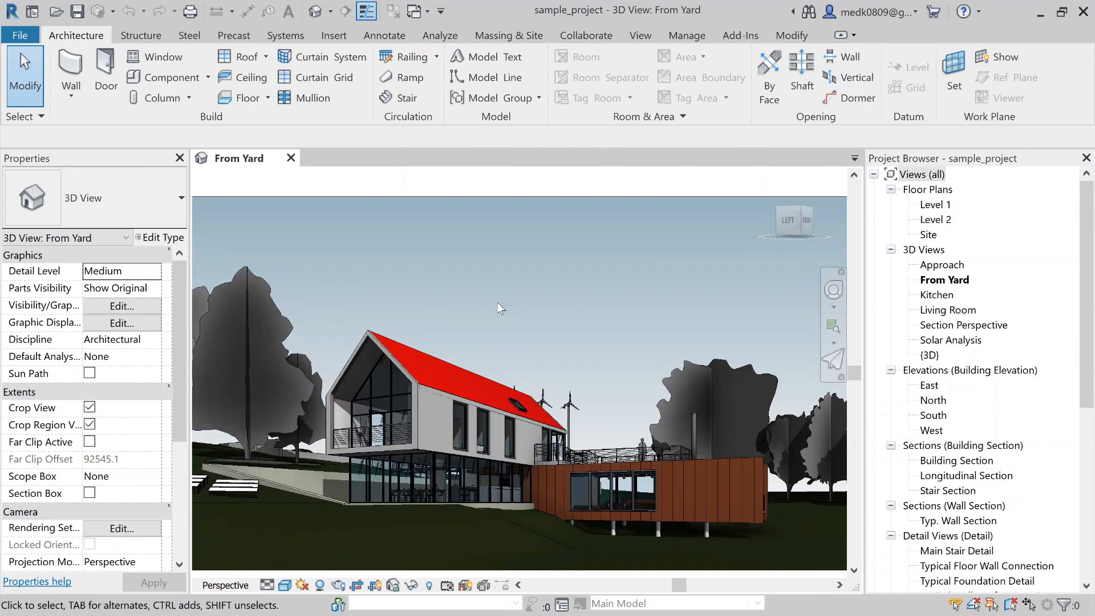
pyautogui.scroll(-2, 498, 302)
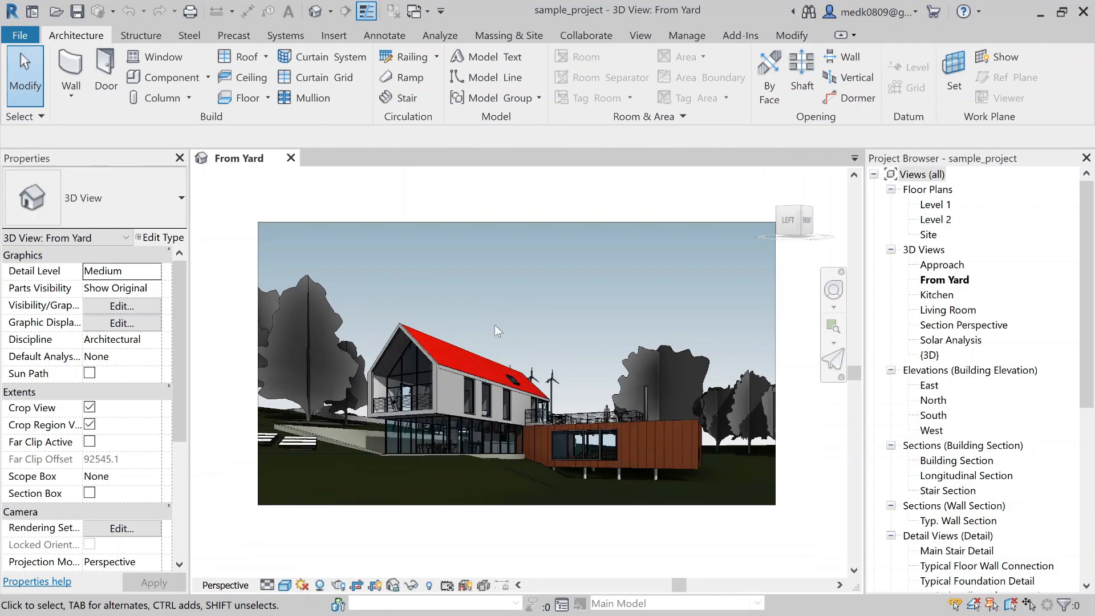
pyautogui.scroll(2, 488, 371)
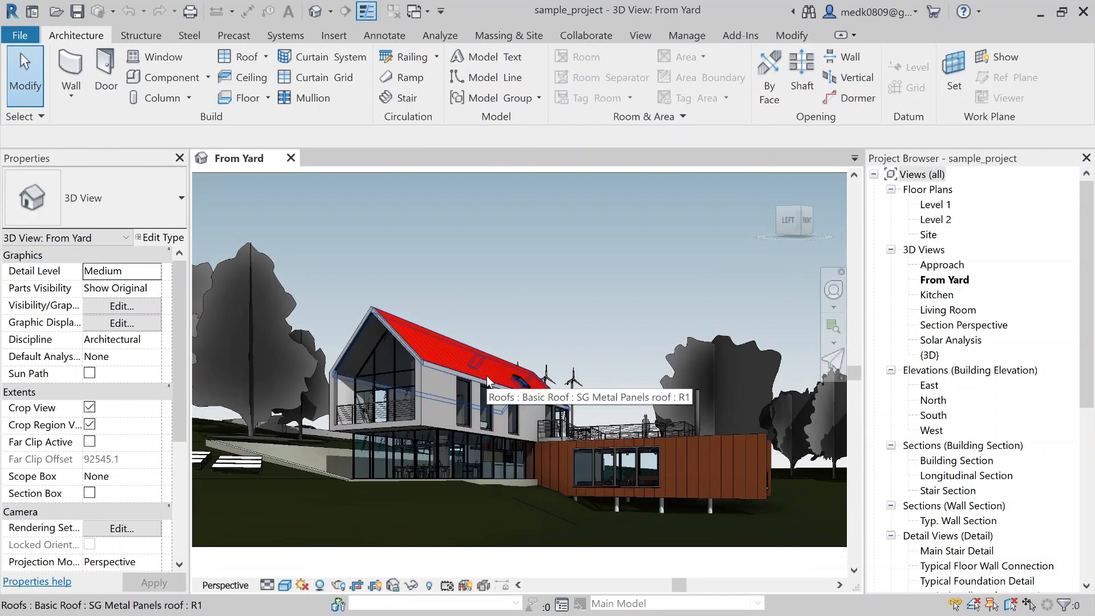